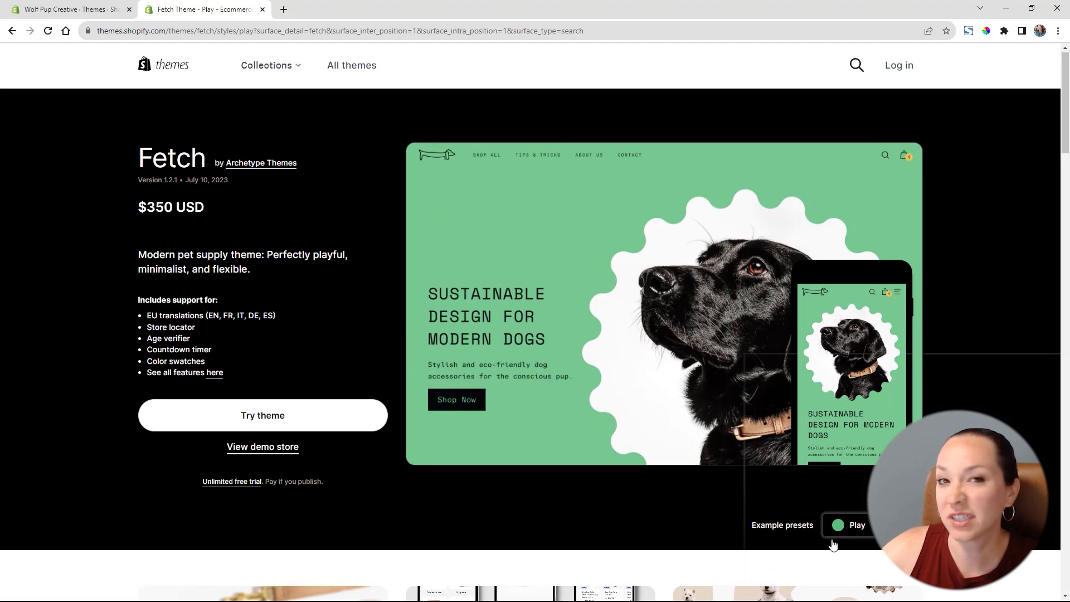
Switch the Fetch theme's example preset to Hush and look over its preview and feature highlights.
{"action": "left_click", "coordinate": [858, 528]}
{"action": "scroll", "coordinate": [859, 529], "scroll_direction": "down", "scroll_amount": 1}
{"action": "left_click", "coordinate": [859, 508]}
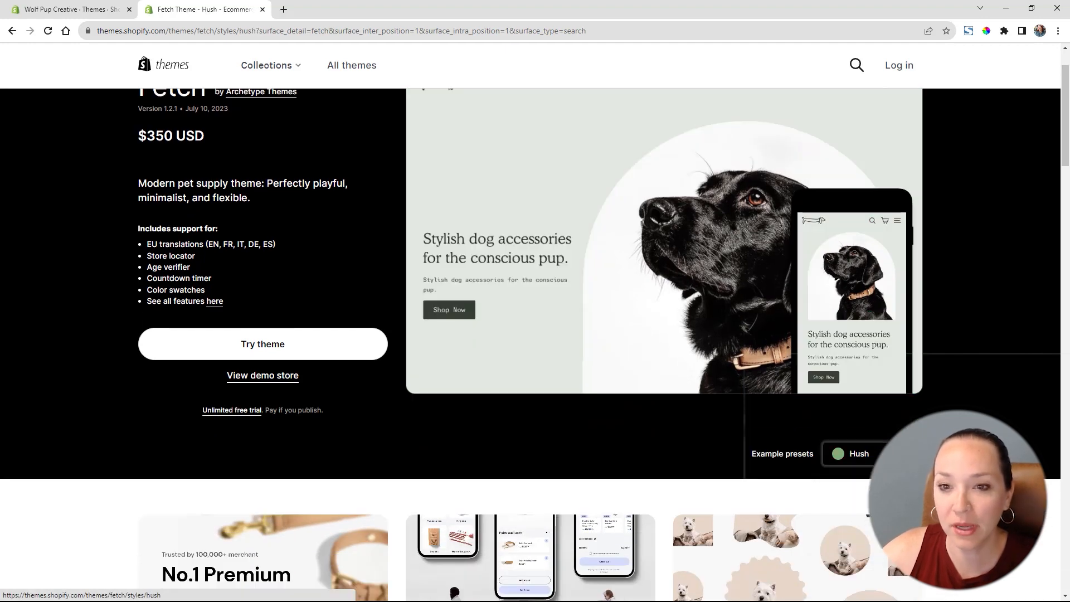
{"action": "scroll", "coordinate": [707, 440], "scroll_direction": "down", "scroll_amount": 3}
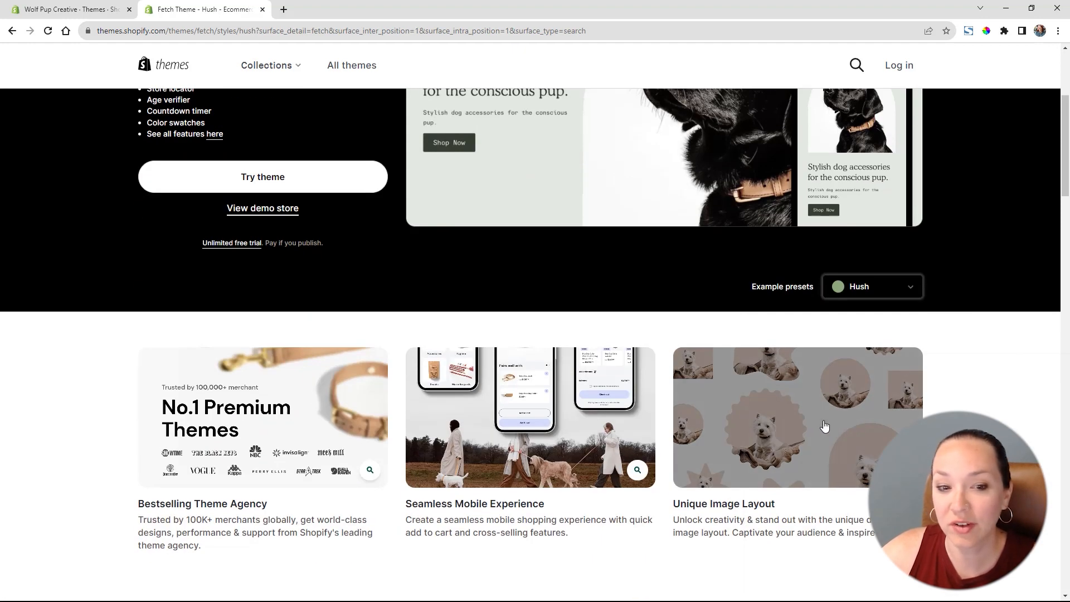
{"action": "scroll", "coordinate": [636, 355], "scroll_direction": "up", "scroll_amount": 3}
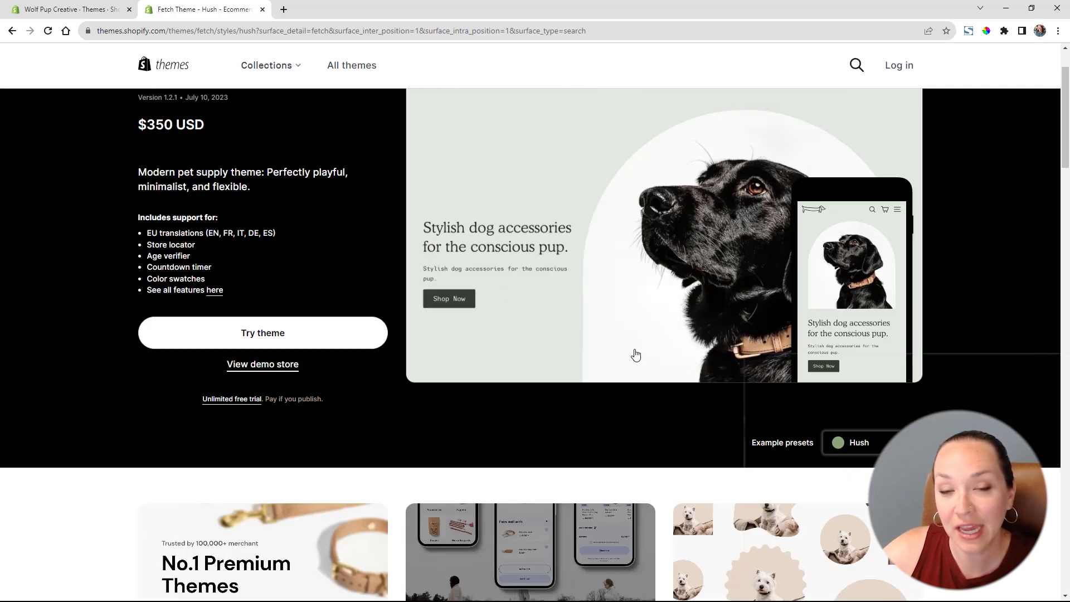
{"action": "scroll", "coordinate": [636, 355], "scroll_direction": "up", "scroll_amount": 2}
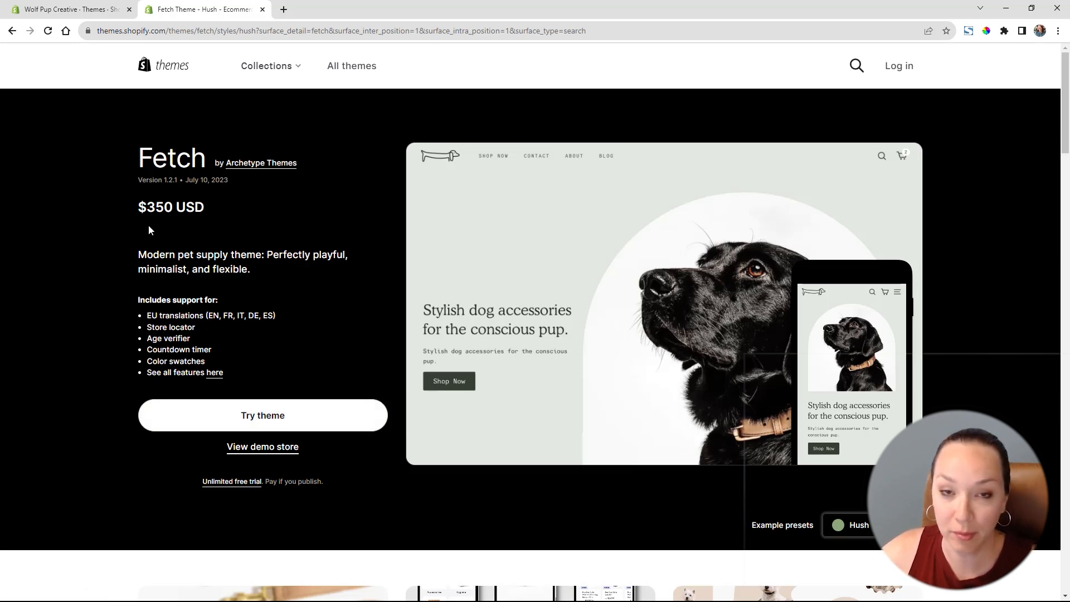
Open the Fetch trial theme from the Shopify theme library for customizing and look over its default home page.
{"action": "left_click", "coordinate": [75, 15]}
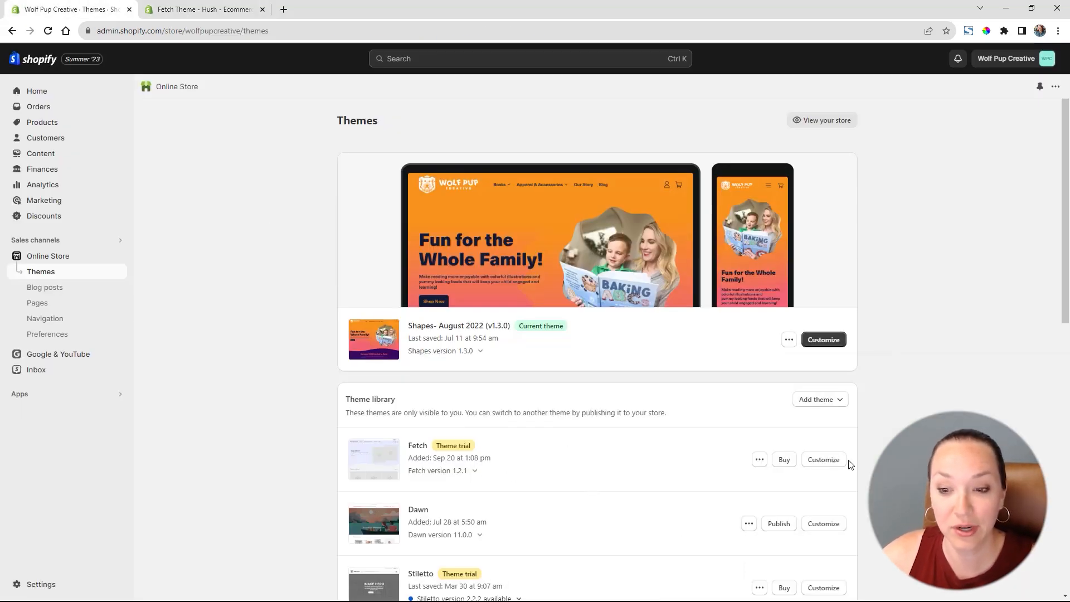
{"action": "left_click", "coordinate": [817, 470]}
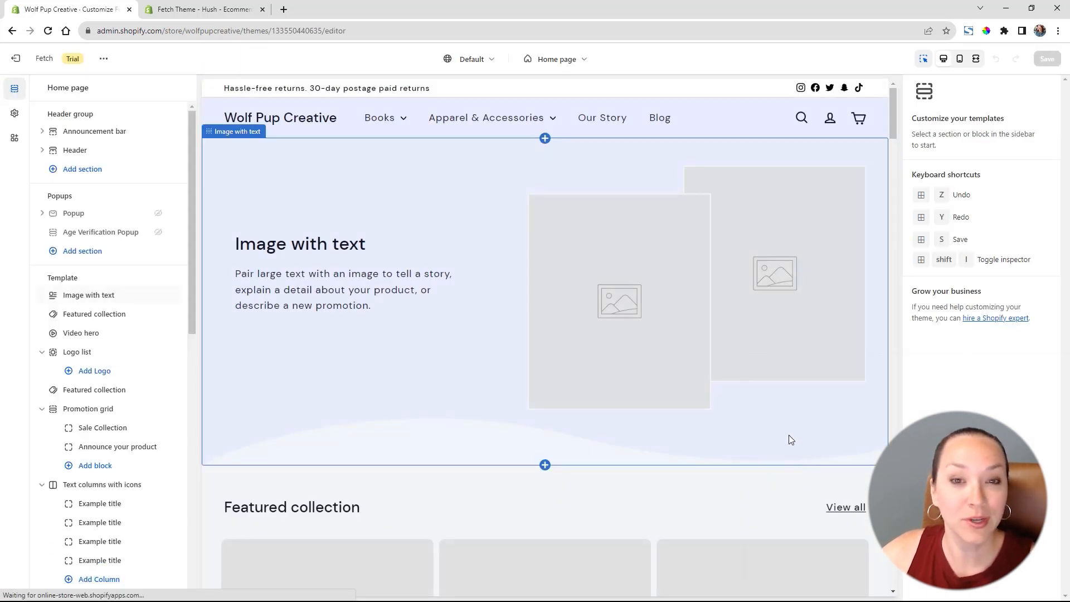
{"action": "scroll", "coordinate": [566, 203], "scroll_direction": "down", "scroll_amount": 4}
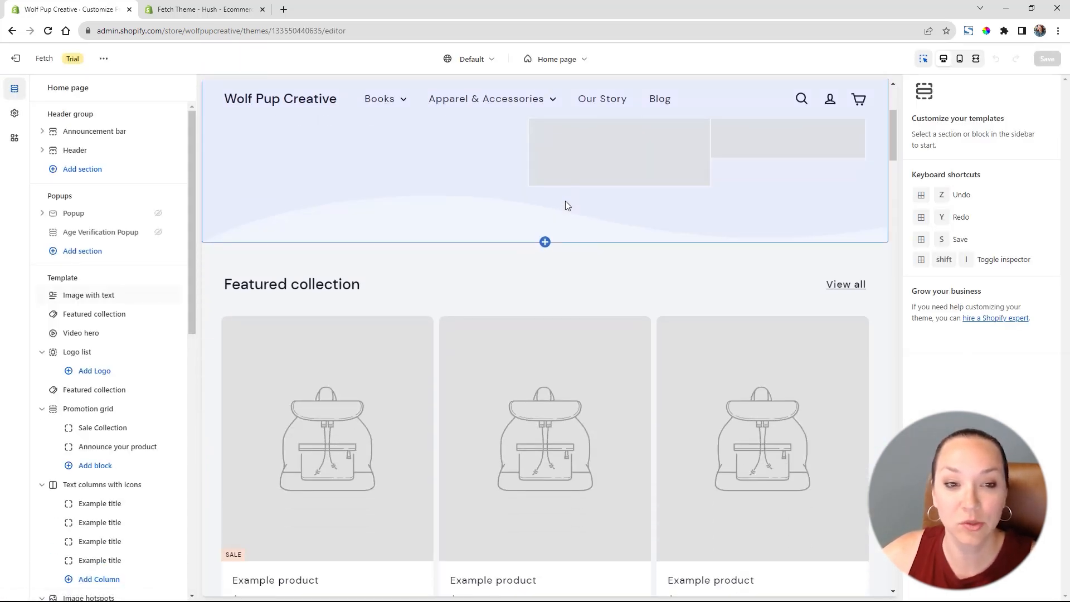
{"action": "scroll", "coordinate": [566, 202], "scroll_direction": "down", "scroll_amount": 4}
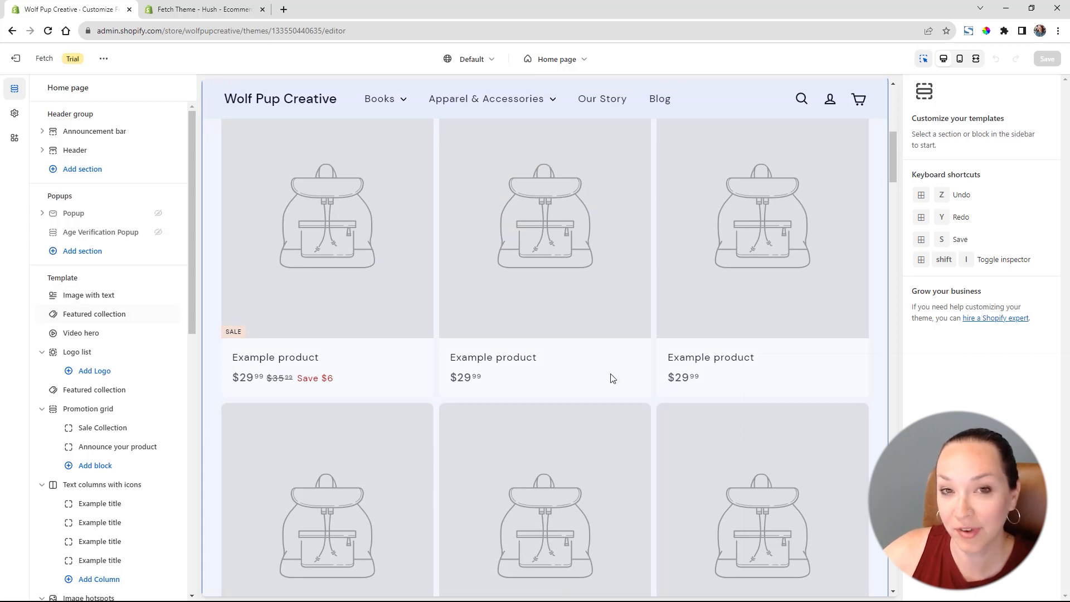
{"action": "scroll", "coordinate": [647, 363], "scroll_direction": "up", "scroll_amount": 10}
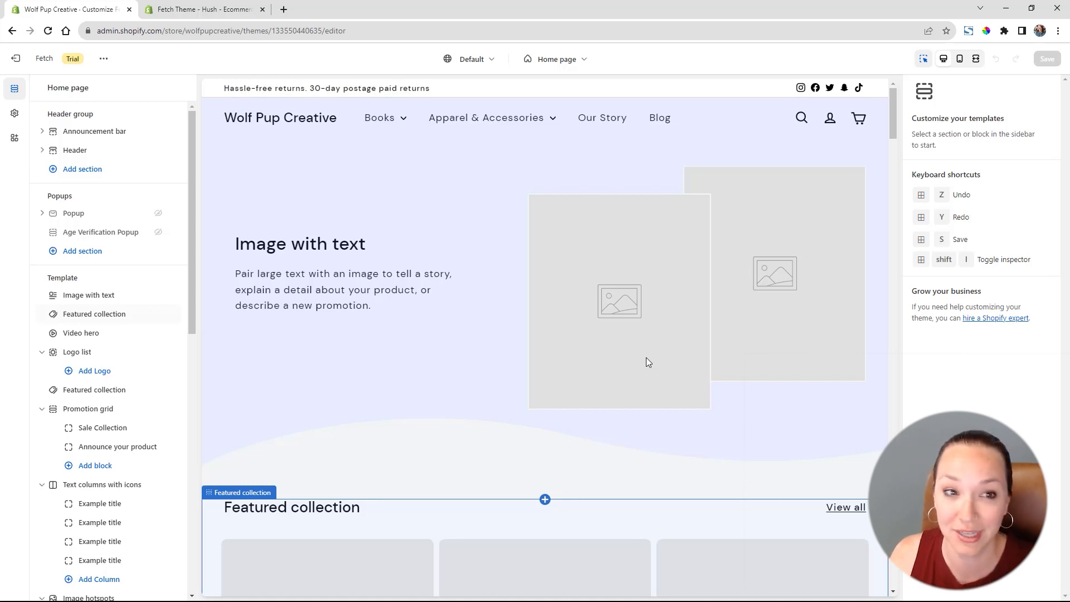
Open the theme settings and expand the Colors group to review the general colors.
{"action": "left_click", "coordinate": [15, 115]}
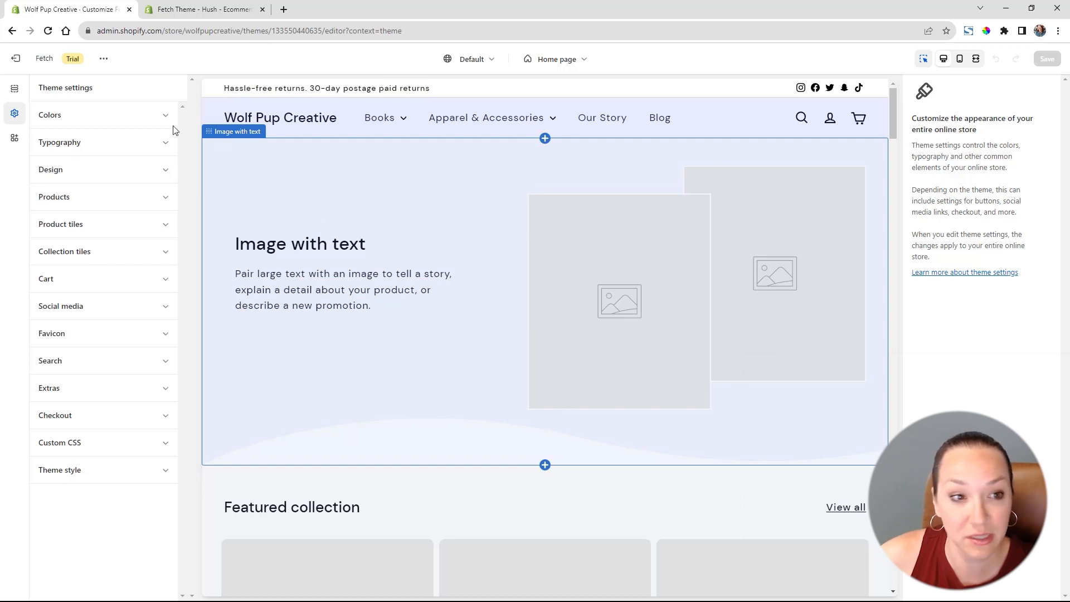
{"action": "left_click", "coordinate": [124, 120]}
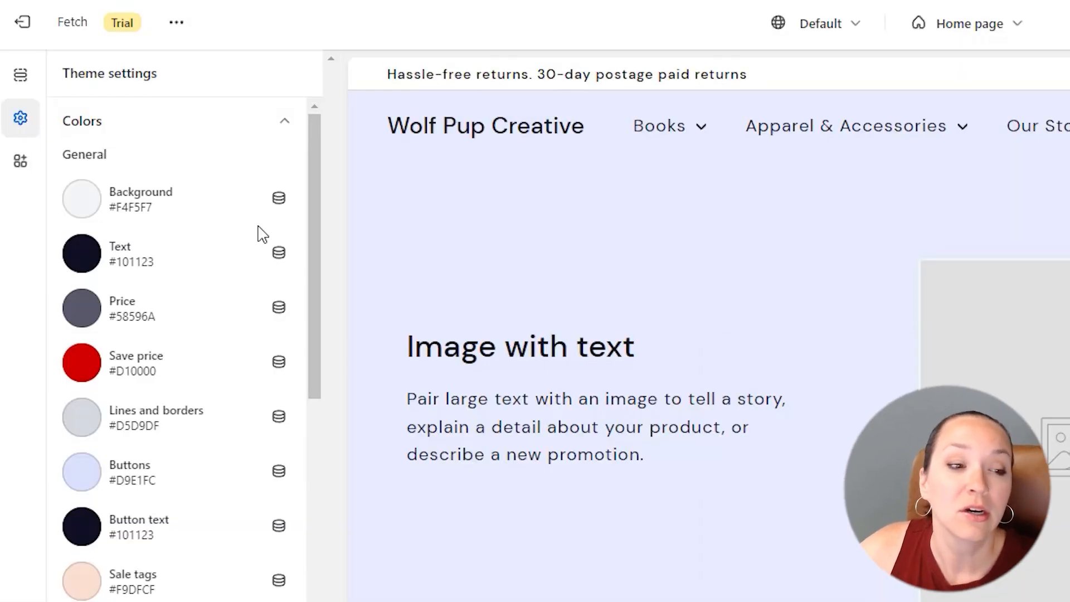
{"action": "scroll", "coordinate": [149, 177], "scroll_direction": "down", "scroll_amount": 1}
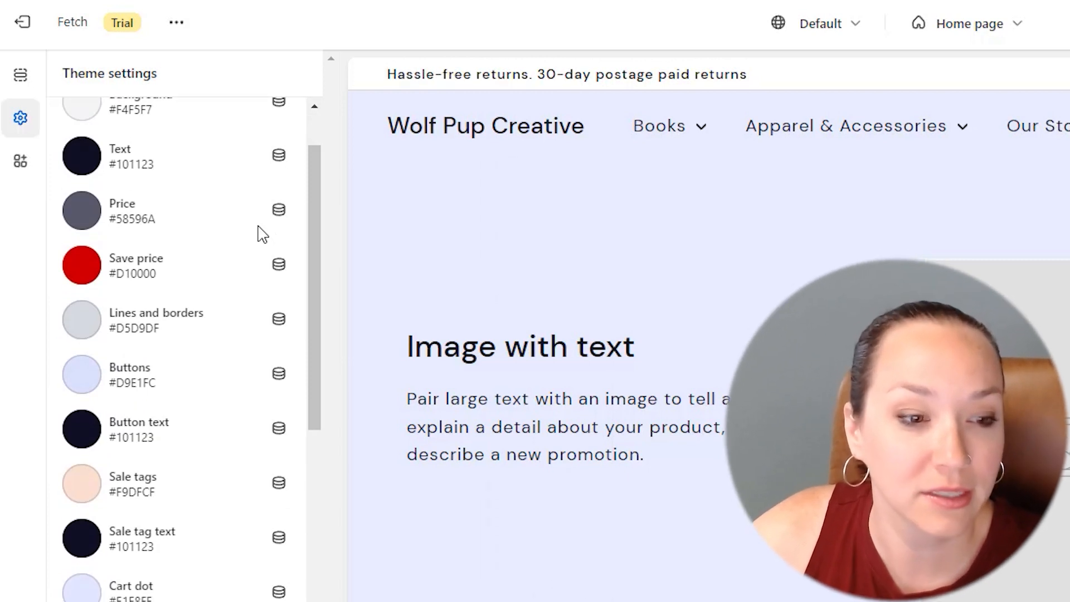
{"action": "scroll", "coordinate": [262, 234], "scroll_direction": "up", "scroll_amount": 2}
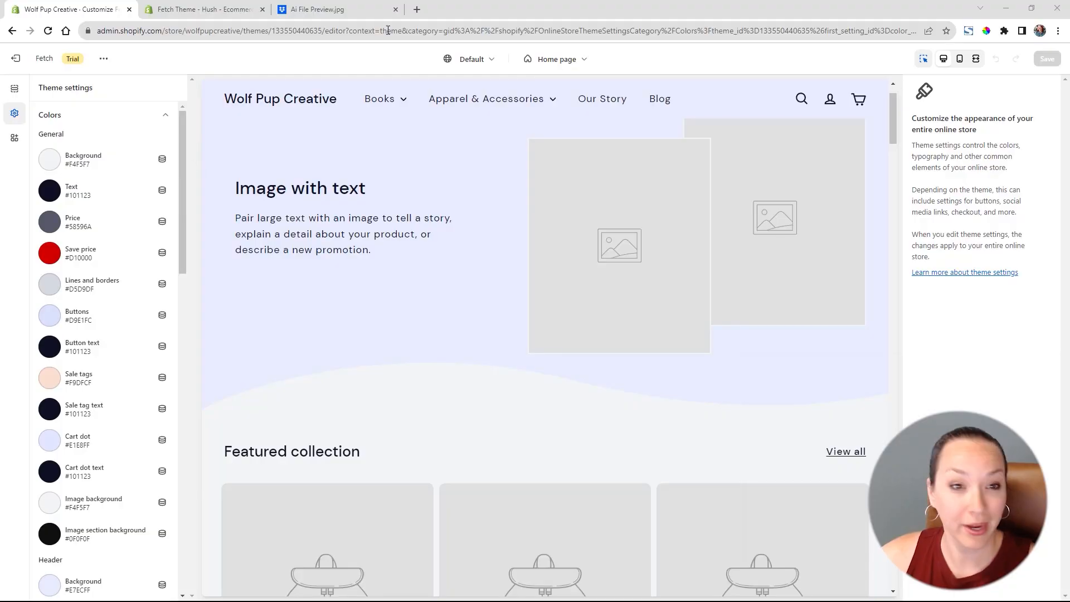
Check the brand's color palette and fonts in Ai File Preview.jpg in Dropbox.
{"action": "left_click", "coordinate": [334, 13]}
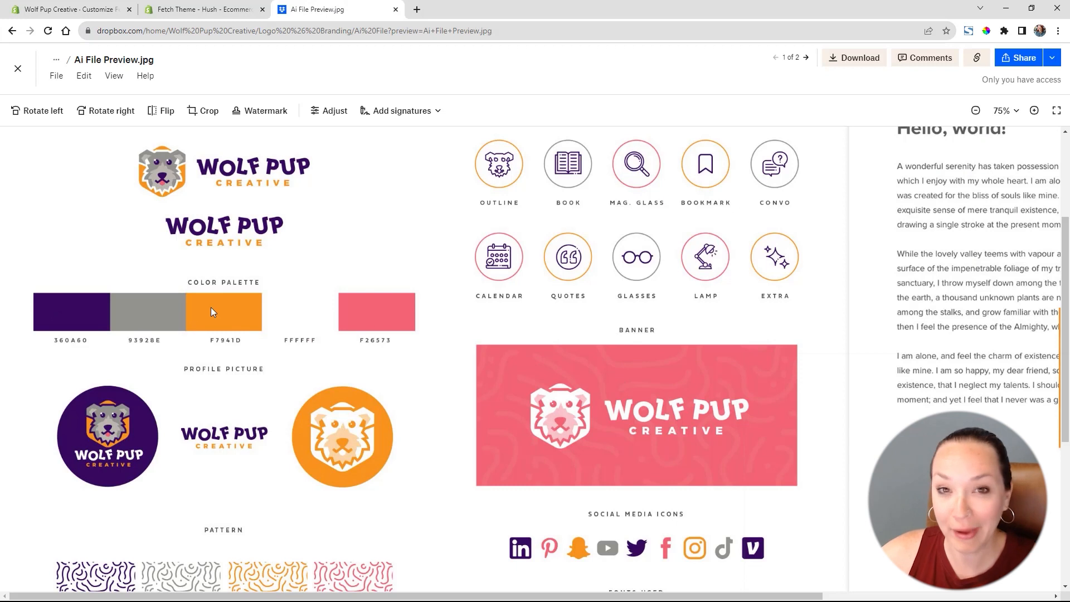
{"action": "scroll", "coordinate": [499, 394], "scroll_direction": "down", "scroll_amount": 3}
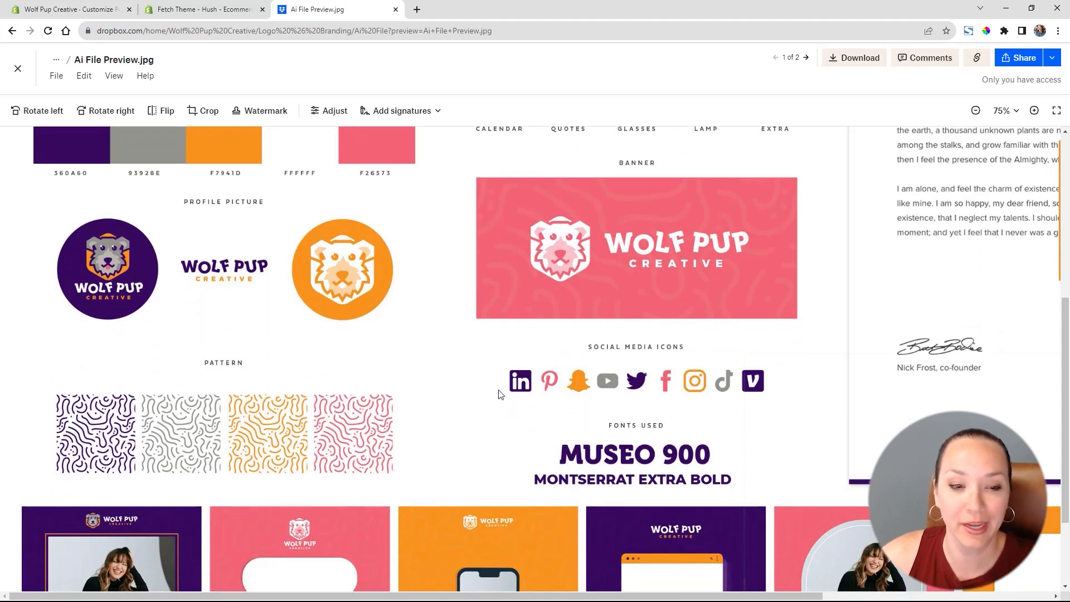
{"action": "scroll", "coordinate": [685, 454], "scroll_direction": "up", "scroll_amount": 6}
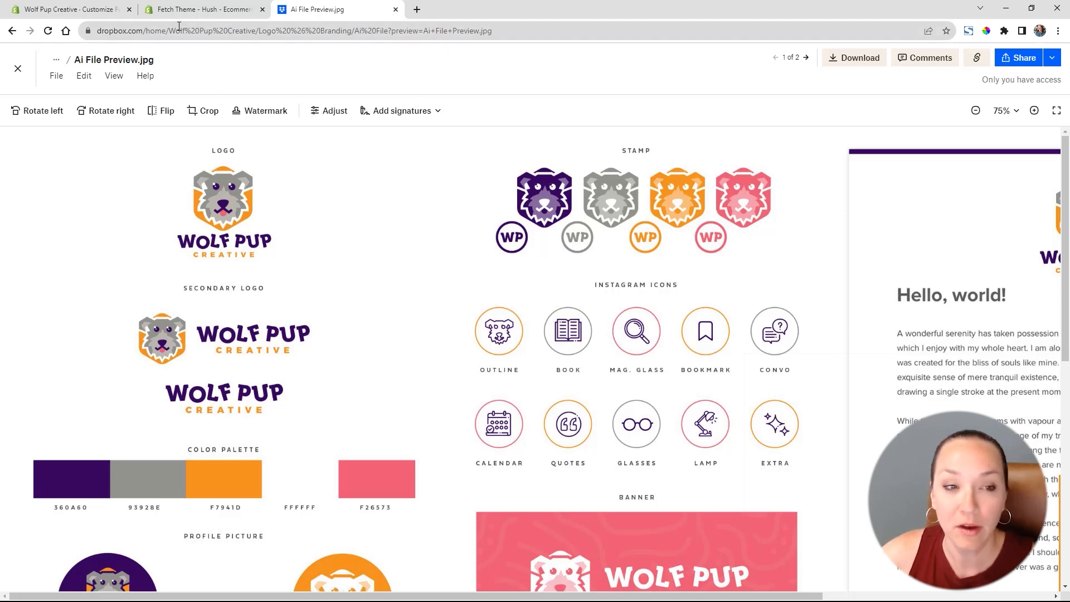
Back in the Shopify theme editor, set the general background color to #FFFFFF.
{"action": "left_click", "coordinate": [93, 10]}
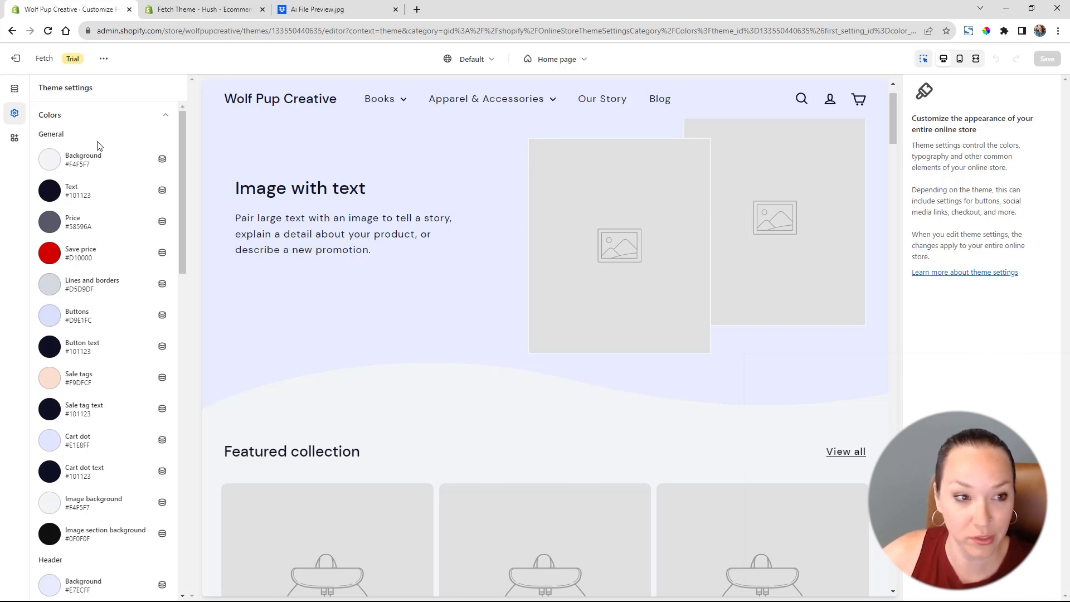
{"action": "left_click", "coordinate": [49, 160]}
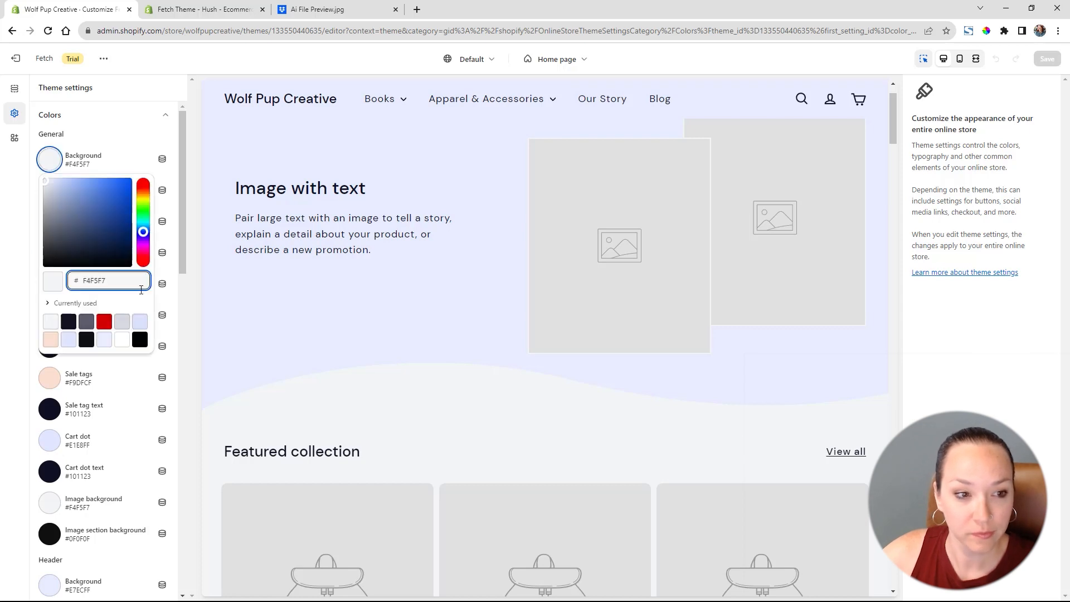
{"action": "type", "text": "FFFFFF"}
{"action": "left_click_drag", "start_coordinate": [141, 289], "coordinate": [80, 312]}
{"action": "key", "text": "Tab"}
{"action": "left_click", "coordinate": [34, 285]}
Set the general text color to the brand purple #360A60.
{"action": "left_click", "coordinate": [49, 190]}
{"action": "type", "text": "360A60"}
{"action": "key", "text": "Tab"}
{"action": "left_click", "coordinate": [38, 304]}
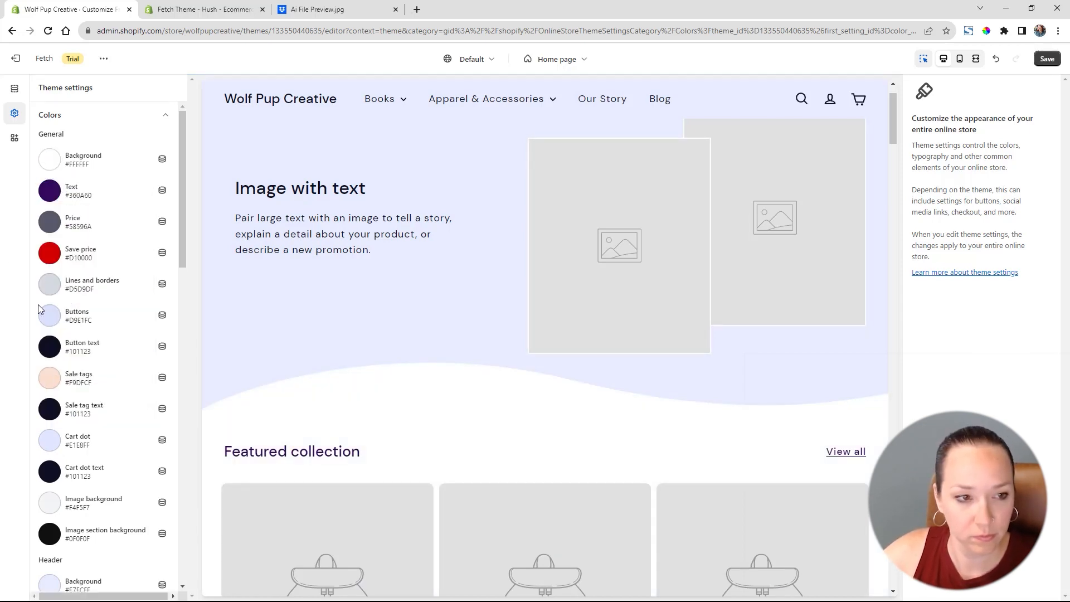
Set the save price color to the brand orange #F7941D, checking the palette in the branding file.
{"action": "left_click", "coordinate": [49, 222]}
{"action": "left_click", "coordinate": [35, 254]}
{"action": "left_click", "coordinate": [49, 255]}
{"action": "left_click", "coordinate": [356, 5]}
{"action": "left_click", "coordinate": [73, 9]}
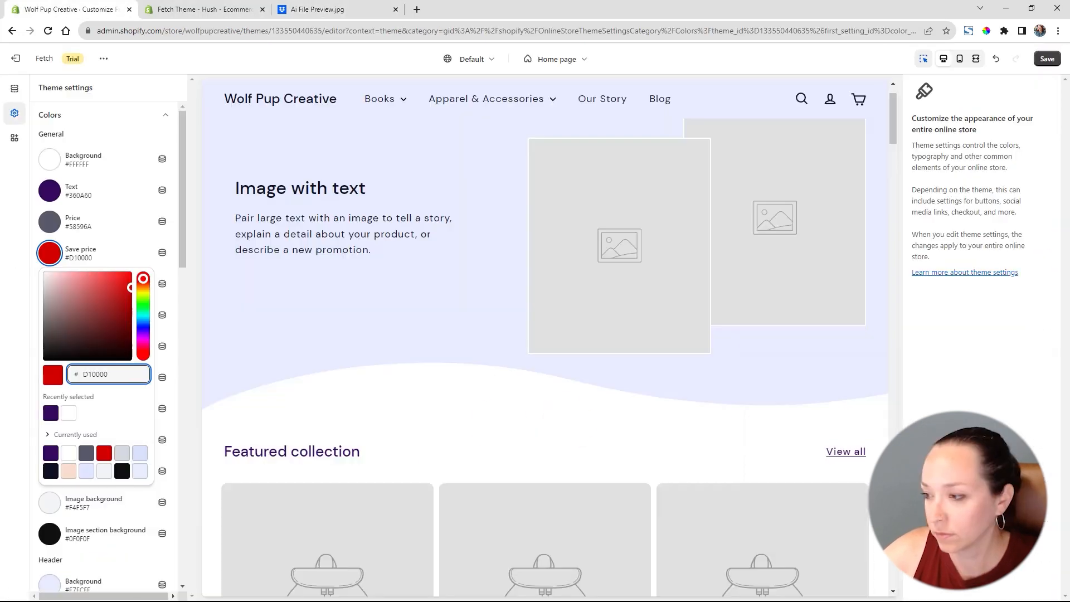
{"action": "left_click_drag", "start_coordinate": [119, 375], "coordinate": [80, 374]}
{"action": "type", "text": "F7941D"}
{"action": "key", "text": "Tab"}
{"action": "left_click", "coordinate": [15, 354]}
Look up the brand gray in the branding file and set the lines and borders color to #93928E.
{"action": "left_click", "coordinate": [329, 9]}
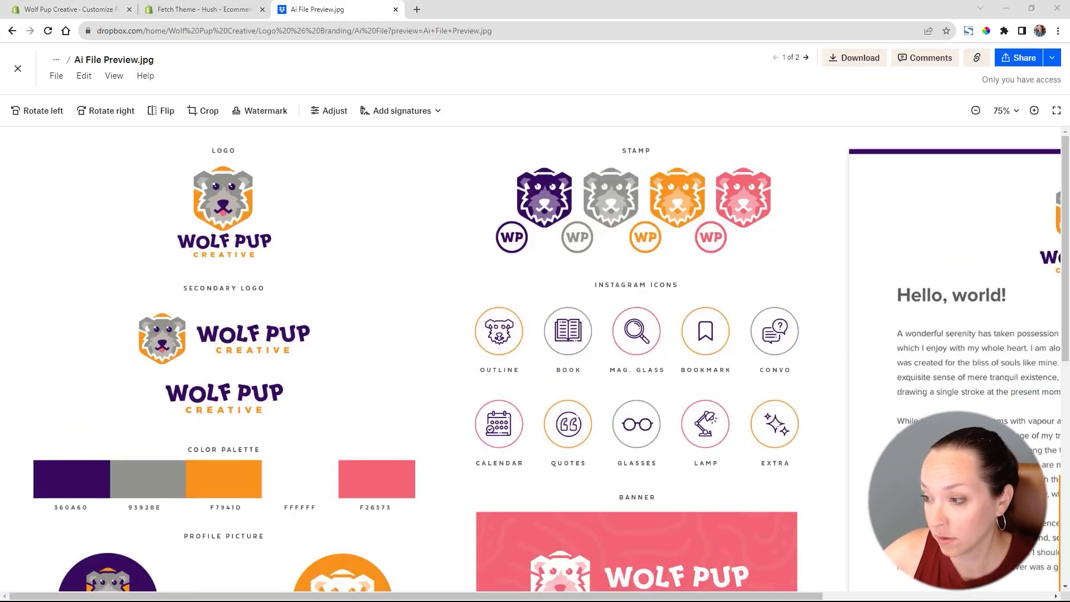
{"action": "left_click", "coordinate": [72, 9]}
{"action": "left_click", "coordinate": [44, 288]}
{"action": "type", "text": "93928E"}
{"action": "key", "text": "Tab"}
{"action": "left_click_drag", "start_coordinate": [119, 404], "coordinate": [80, 381]}
{"action": "left_click", "coordinate": [35, 363]}
Set the buttons color to the brand pink #F26573 and the button text color to white.
{"action": "scroll", "coordinate": [58, 250], "scroll_direction": "down", "scroll_amount": 1}
{"action": "left_click", "coordinate": [47, 266]}
{"action": "key", "text": "ctrl+v"}
{"action": "left_click", "coordinate": [32, 357]}
{"action": "left_click", "coordinate": [53, 293]}
{"action": "left_click", "coordinate": [122, 204]}
Open the color settings for the sale tags and the sale tag text.
{"action": "left_click", "coordinate": [55, 326]}
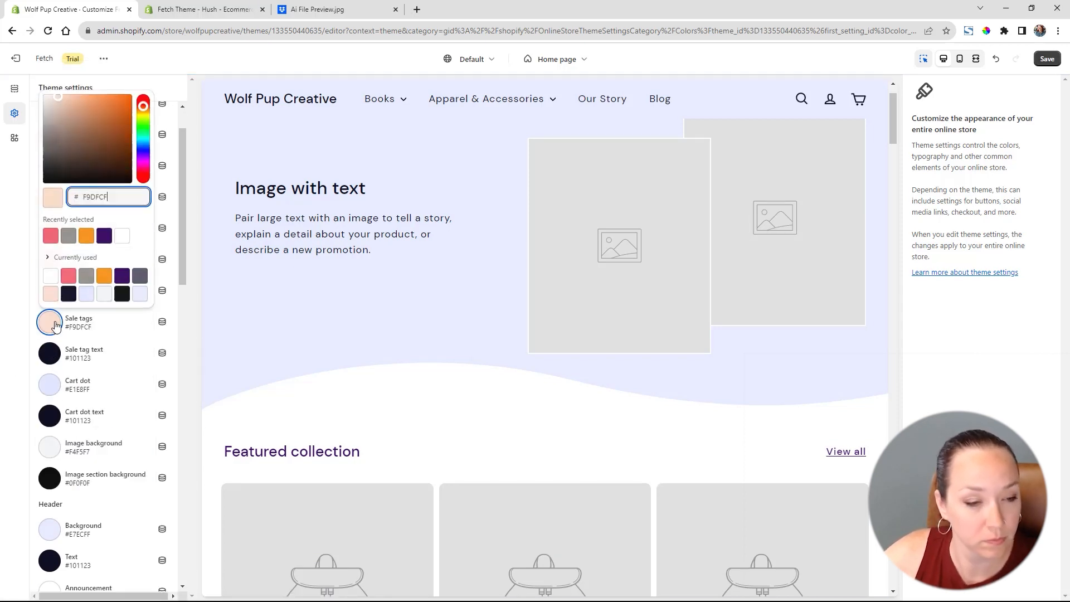
{"action": "left_click", "coordinate": [50, 353]}
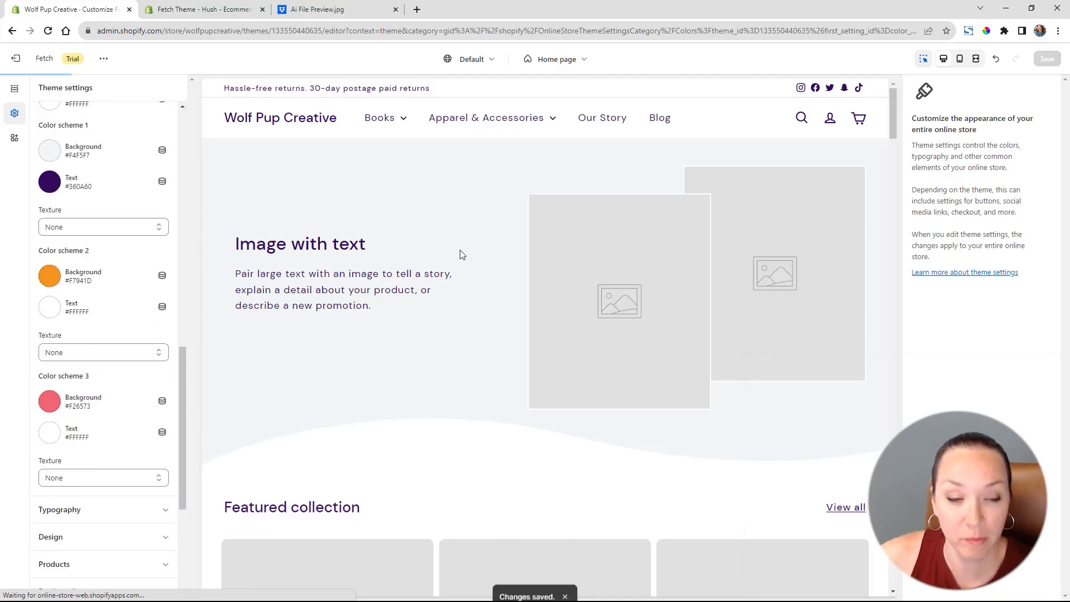
Review the recolored home page down to the footer, comparing it with the palette in the branding file.
{"action": "scroll", "coordinate": [423, 446], "scroll_direction": "down", "scroll_amount": 5}
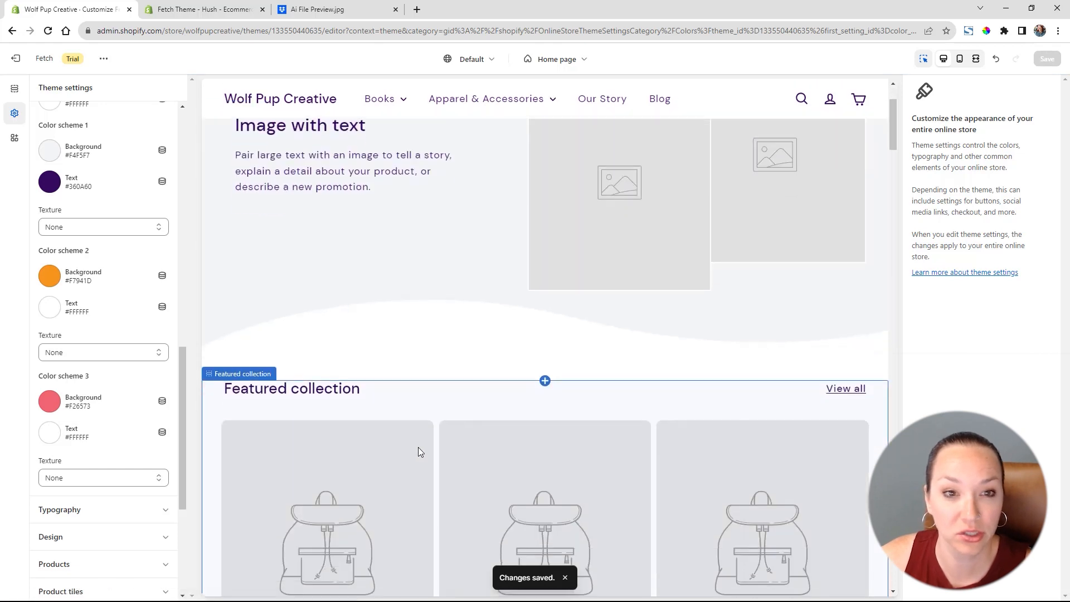
{"action": "scroll", "coordinate": [411, 436], "scroll_direction": "down", "scroll_amount": 8}
{"action": "left_click", "coordinate": [318, 10]}
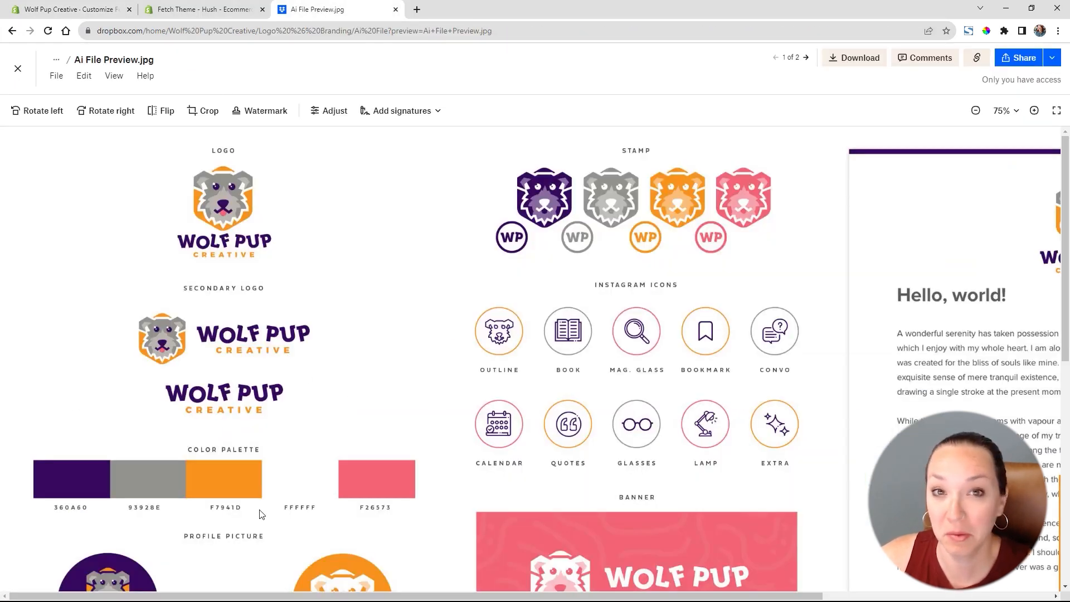
{"action": "left_click", "coordinate": [56, 7]}
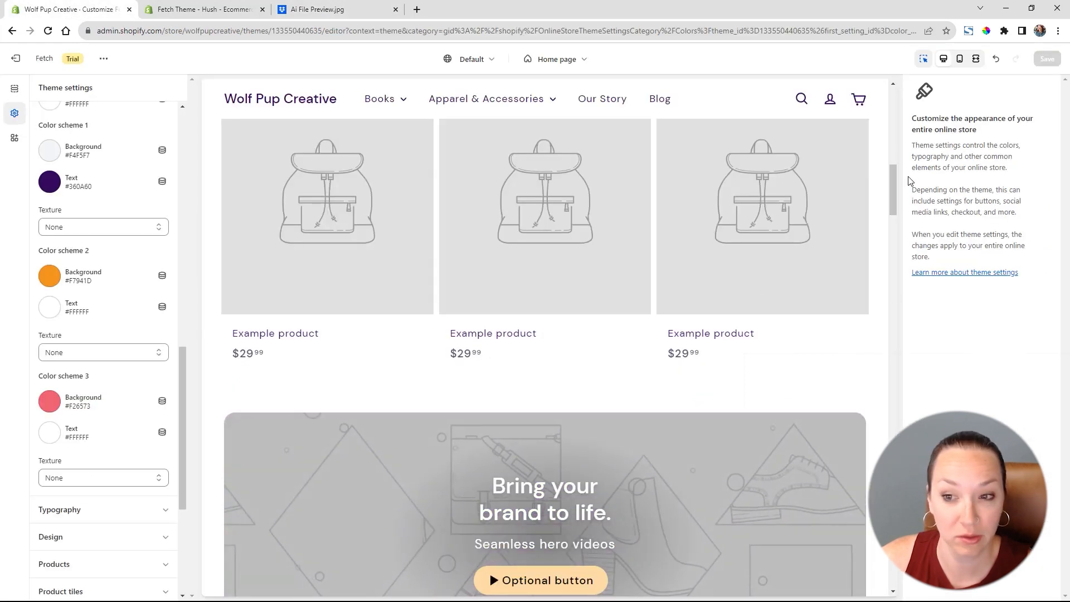
{"action": "scroll", "coordinate": [890, 191], "scroll_direction": "down", "scroll_amount": 1}
{"action": "left_click_drag", "start_coordinate": [891, 189], "coordinate": [859, 582]}
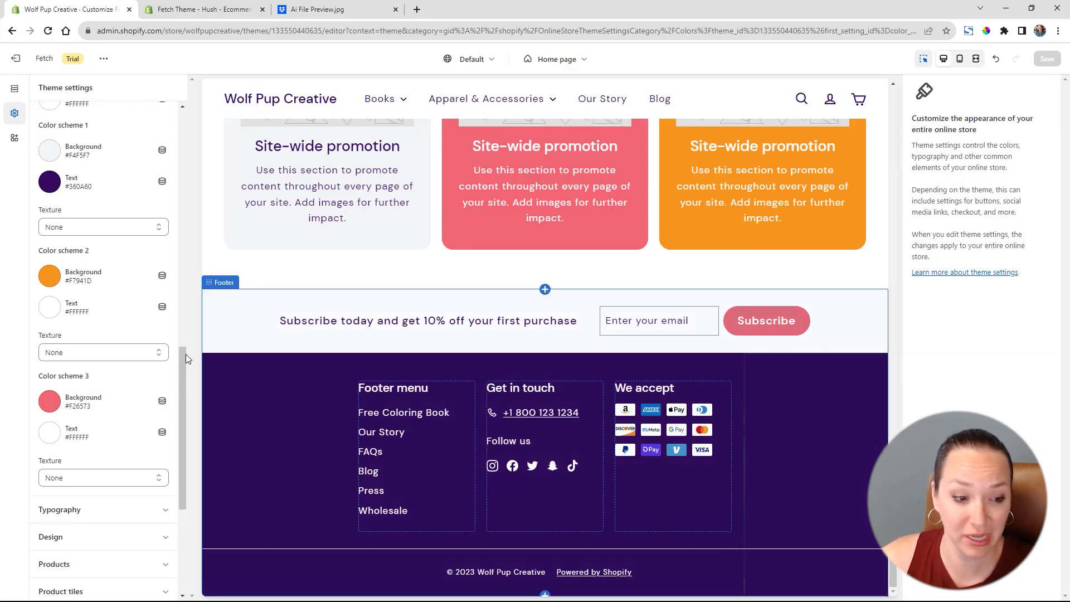
Expand the Typography settings and open the font selection for the headings.
{"action": "scroll", "coordinate": [118, 499], "scroll_direction": "down", "scroll_amount": 1}
{"action": "scroll", "coordinate": [118, 499], "scroll_direction": "down", "scroll_amount": 3}
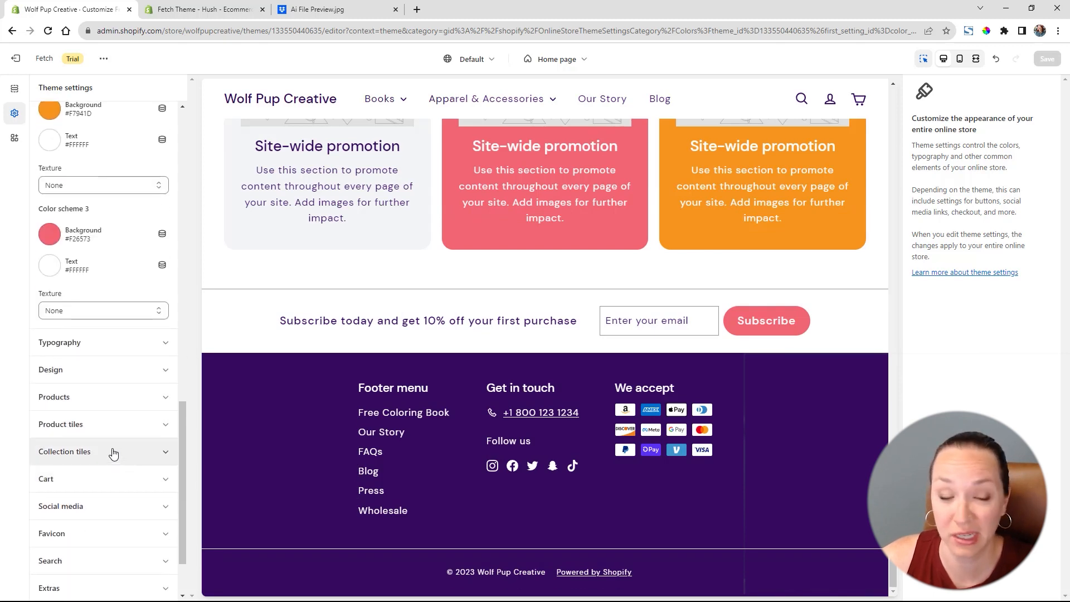
{"action": "left_click", "coordinate": [107, 346]}
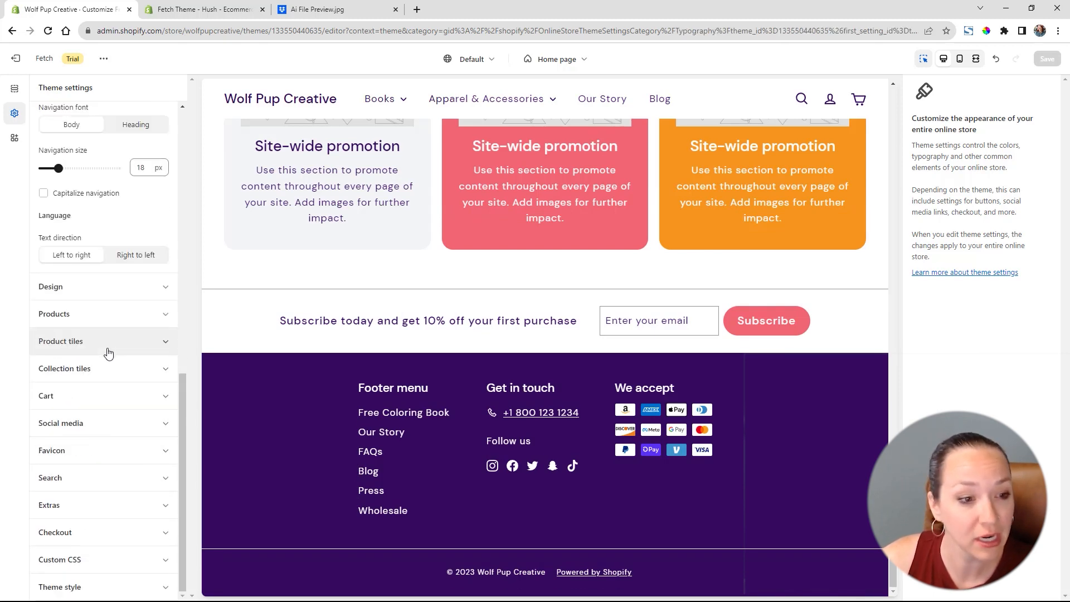
{"action": "scroll", "coordinate": [130, 307], "scroll_direction": "up", "scroll_amount": 10}
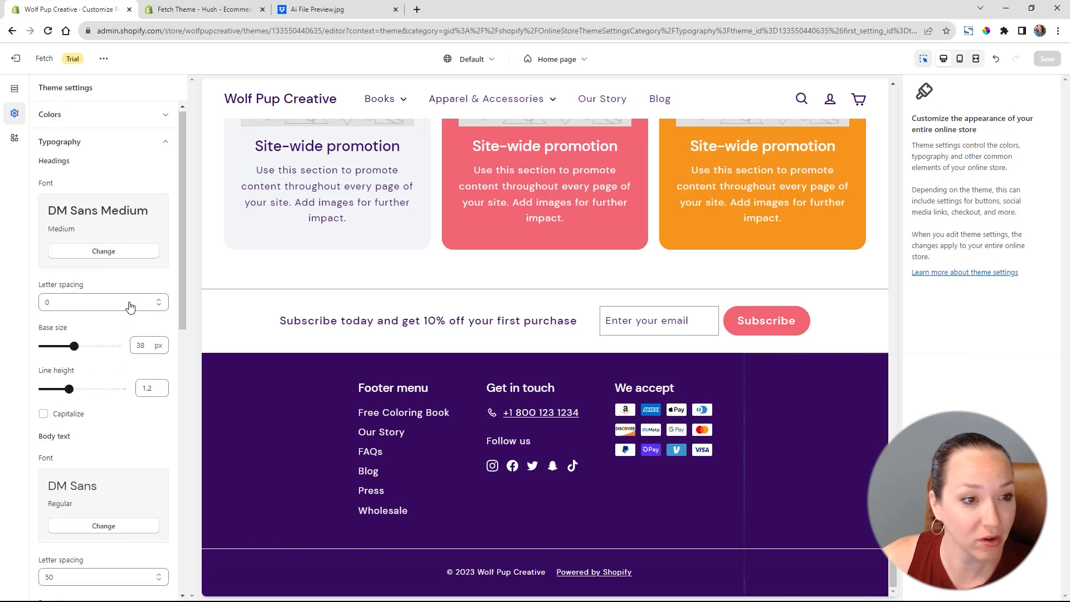
{"action": "left_click", "coordinate": [104, 252]}
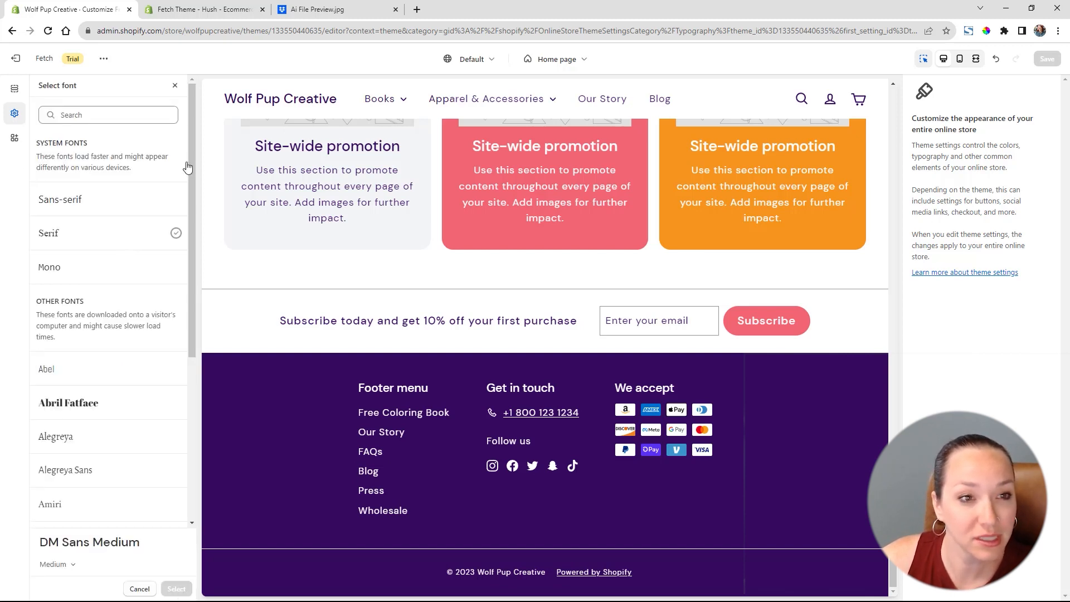
Check which fonts the brand uses in the Dropbox branding file and return to the theme editor.
{"action": "left_click", "coordinate": [326, 10]}
{"action": "scroll", "coordinate": [585, 428], "scroll_direction": "down", "scroll_amount": 5}
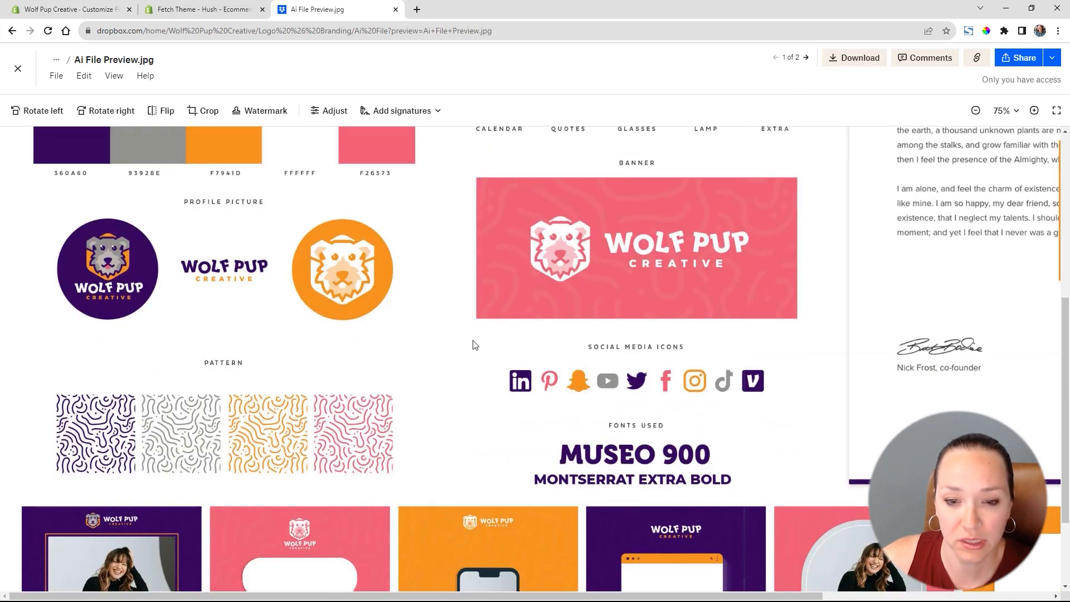
{"action": "left_click", "coordinate": [85, 9]}
Search the heading fonts for Museo, and apply Montserrat Regular as the headings font instead.
{"action": "left_click", "coordinate": [61, 114]}
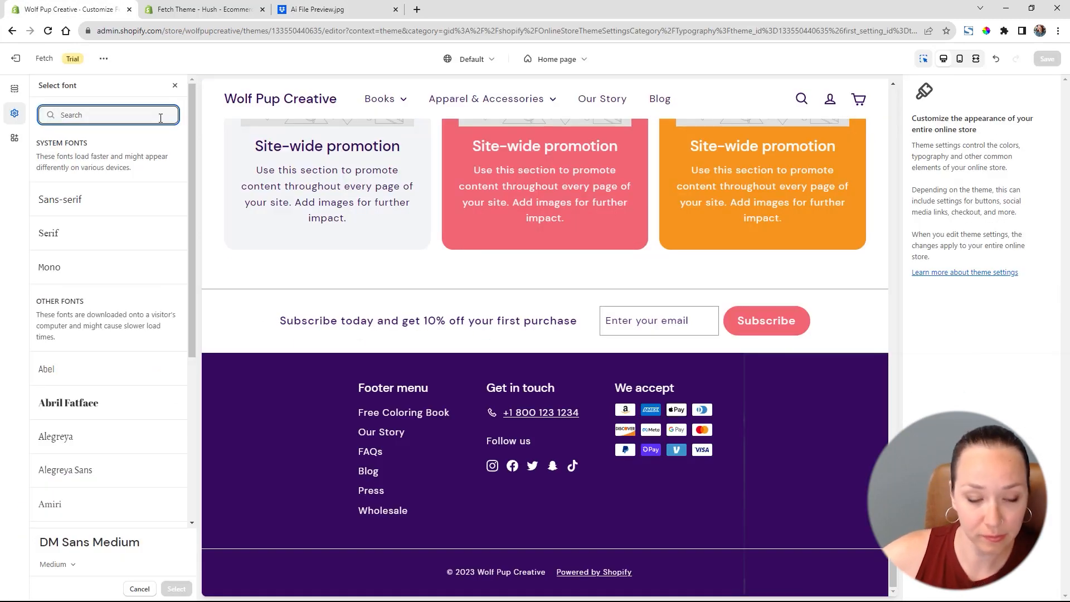
{"action": "type", "text": "museo"}
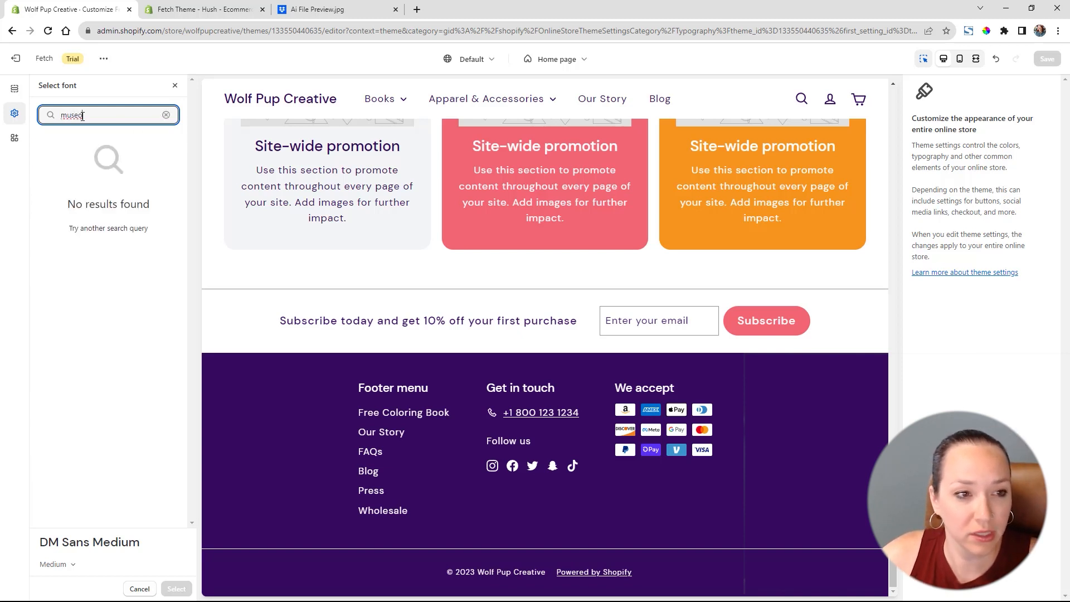
{"action": "left_click_drag", "start_coordinate": [83, 116], "coordinate": [69, 121]}
{"action": "type", "text": "ont"}
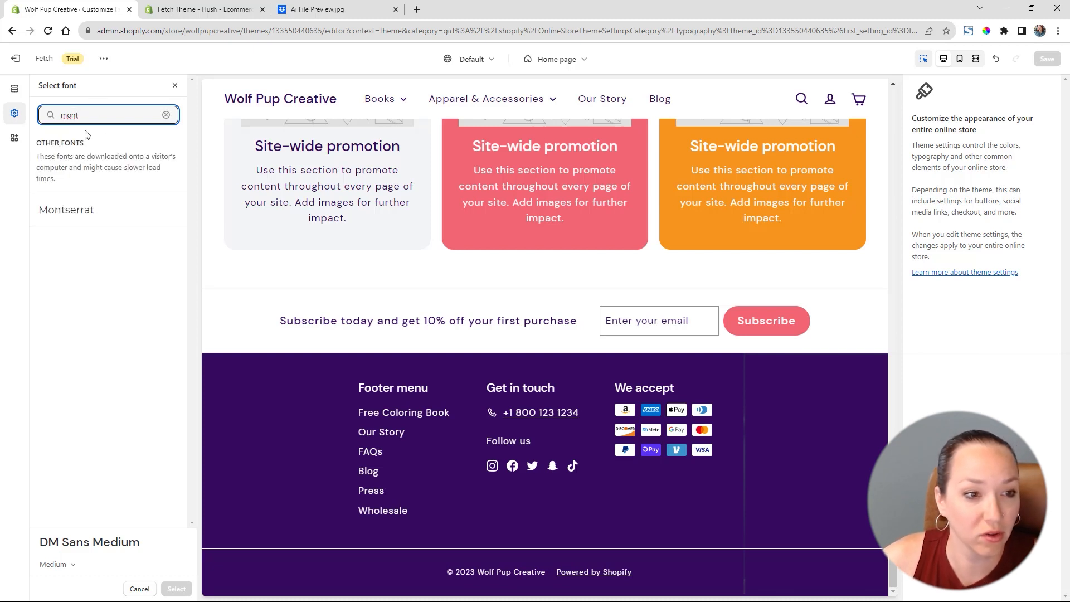
{"action": "left_click", "coordinate": [76, 210]}
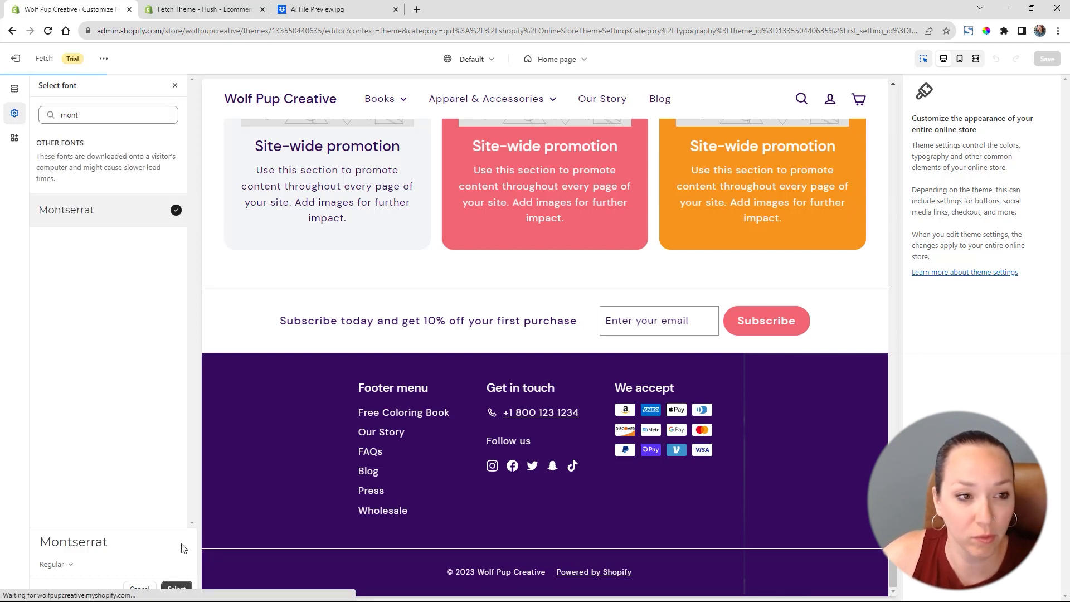
{"action": "left_click", "coordinate": [176, 588]}
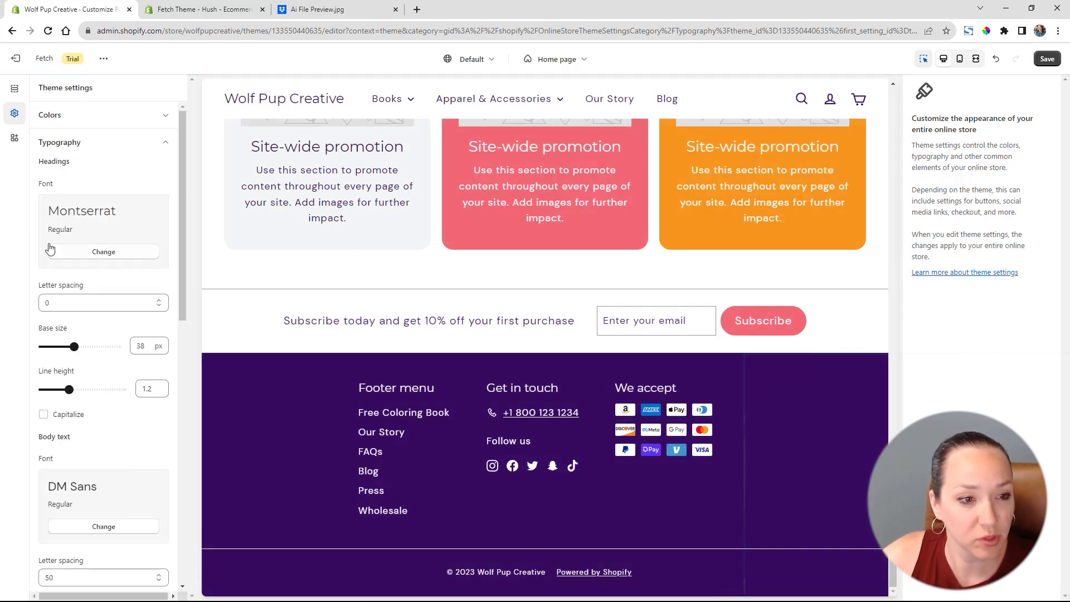
Reopen the headings font selection and choose Montserrat with the Bold style.
{"action": "left_click", "coordinate": [81, 252]}
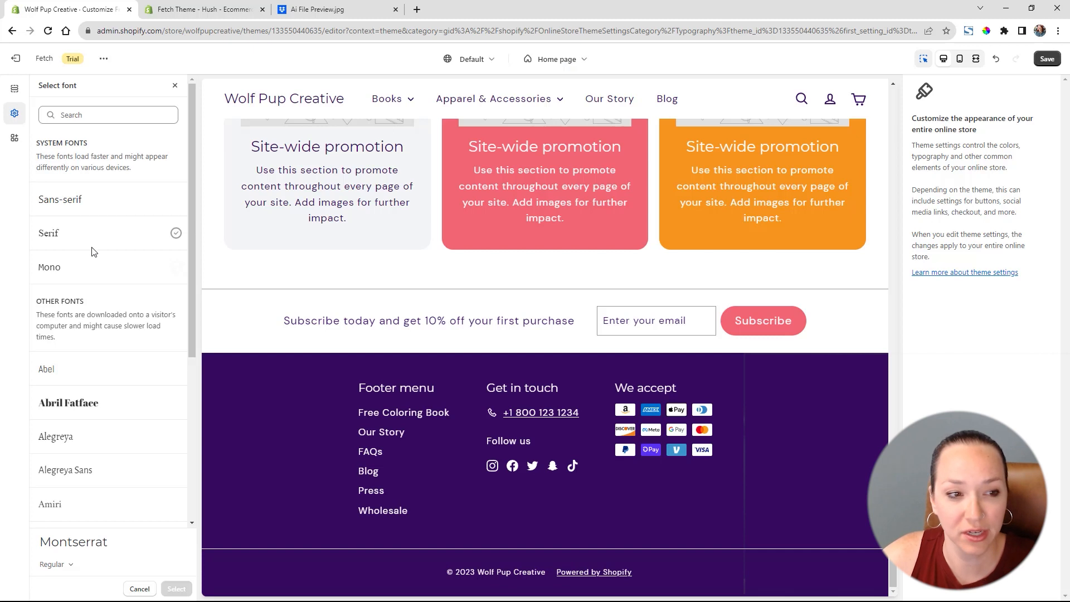
{"action": "left_click", "coordinate": [65, 564]}
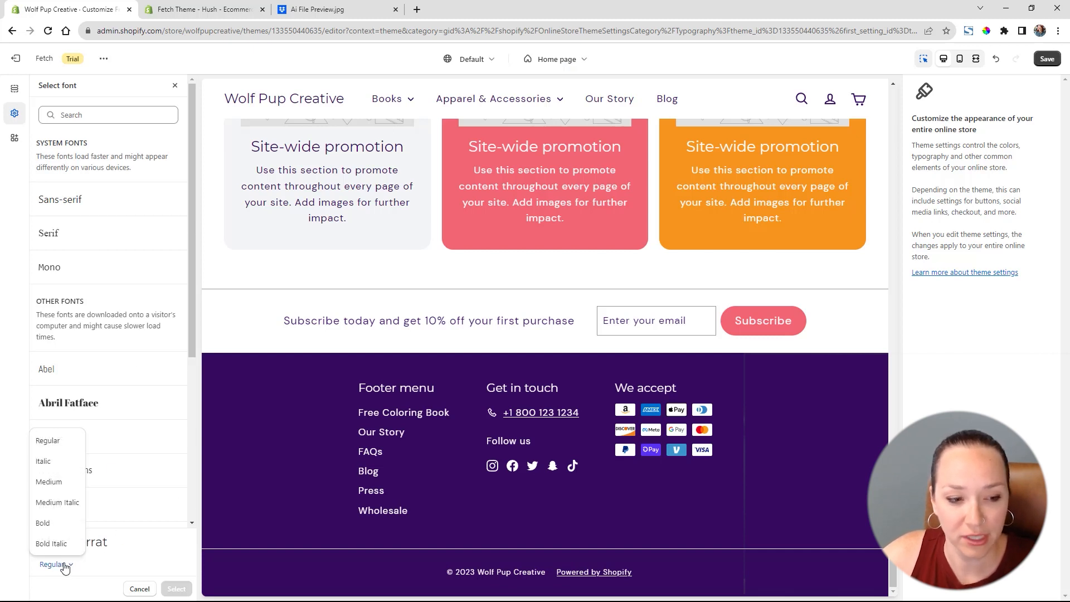
{"action": "left_click", "coordinate": [58, 524]}
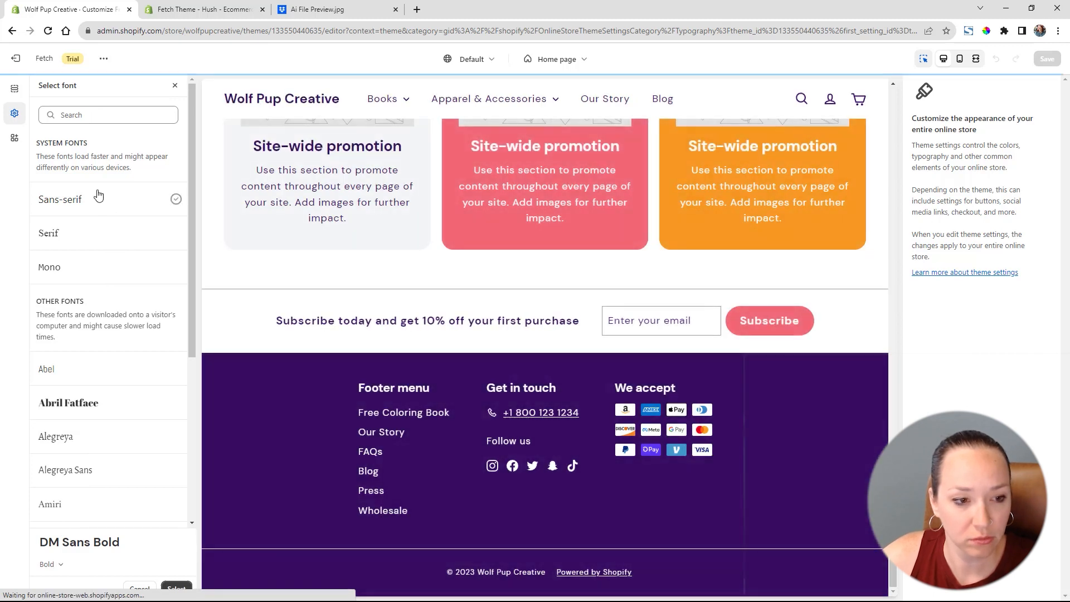
{"action": "left_click", "coordinate": [95, 116]}
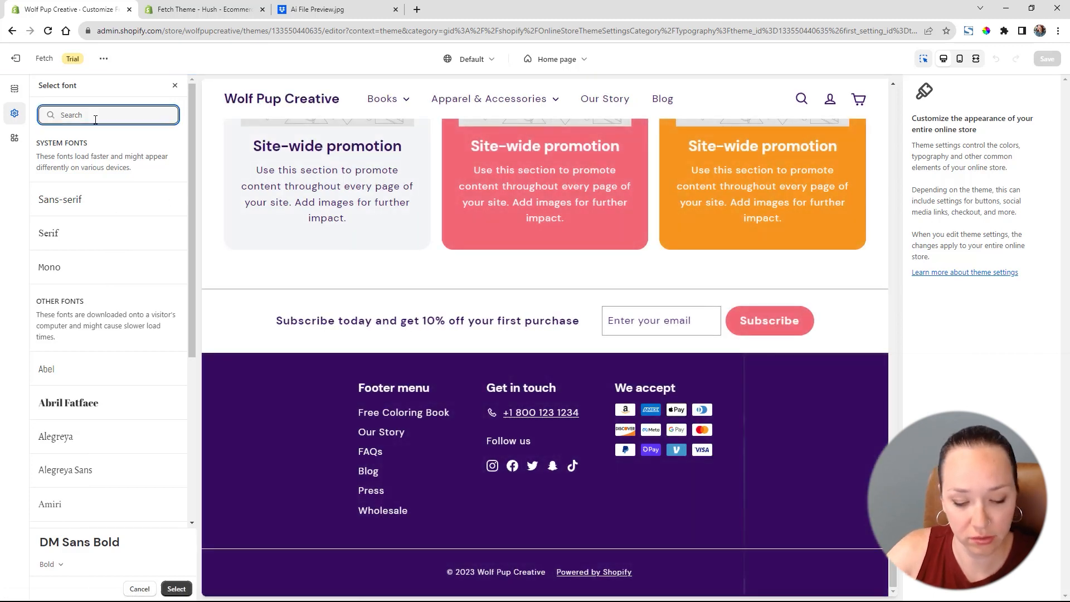
{"action": "type", "text": "mont"}
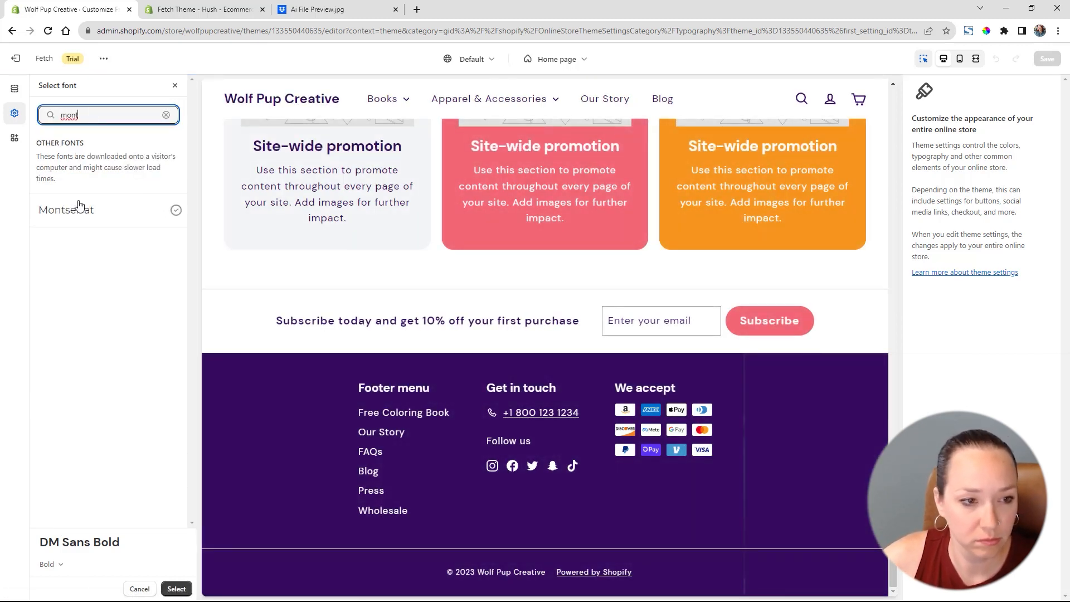
{"action": "left_click", "coordinate": [76, 209]}
{"action": "left_click", "coordinate": [63, 566]}
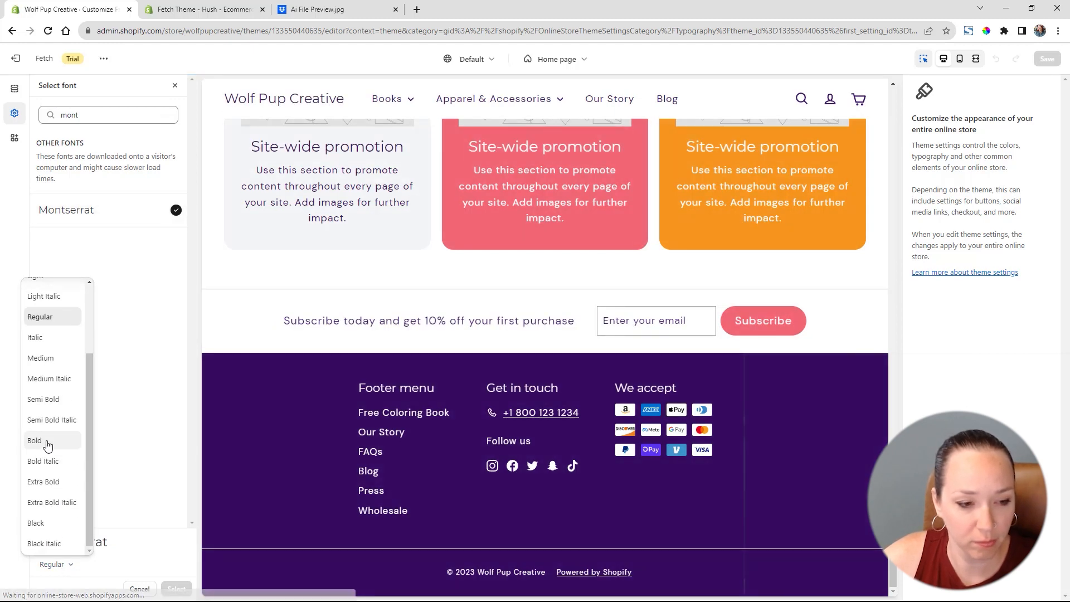
{"action": "left_click", "coordinate": [48, 446]}
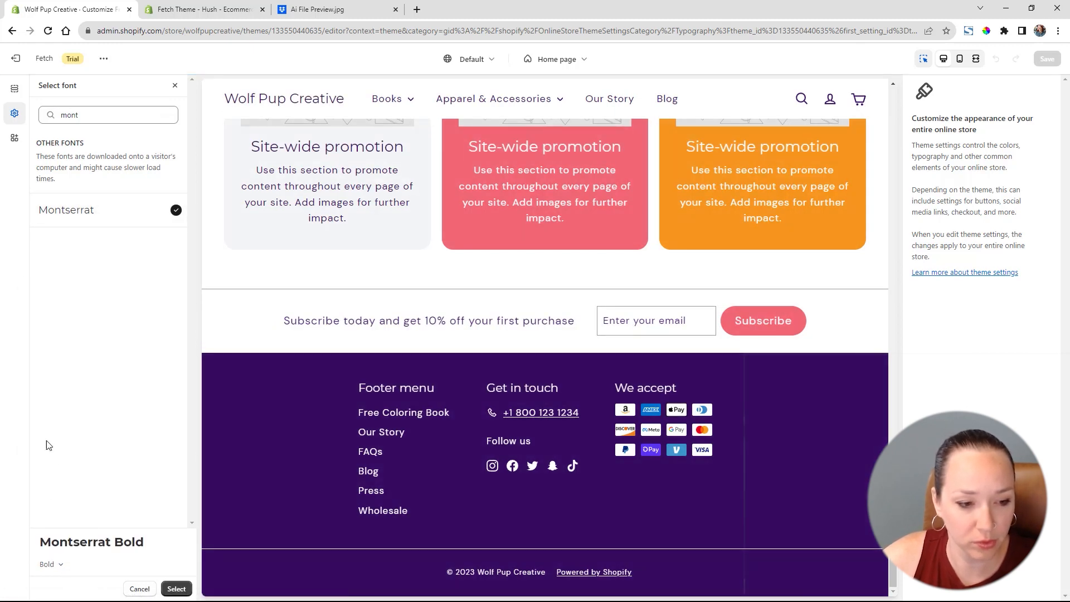
Try the Montserrat Black style for the headings and compare it with the fonts listed in the Dropbox branding file.
{"action": "left_click", "coordinate": [61, 566]}
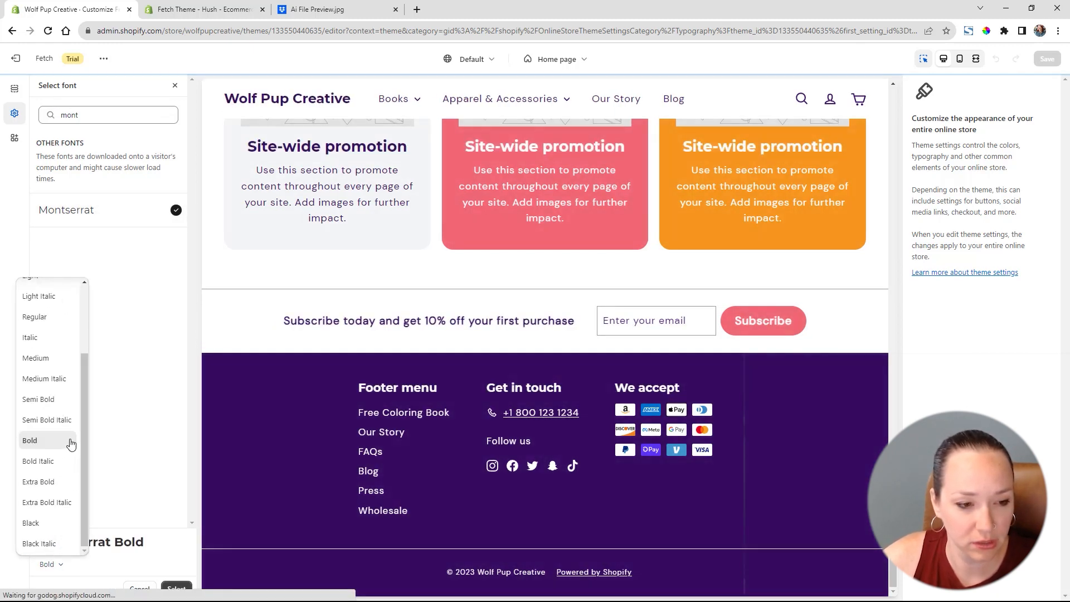
{"action": "scroll", "coordinate": [540, 436], "scroll_direction": "up", "scroll_amount": 2}
{"action": "scroll", "coordinate": [540, 436], "scroll_direction": "down", "scroll_amount": 1}
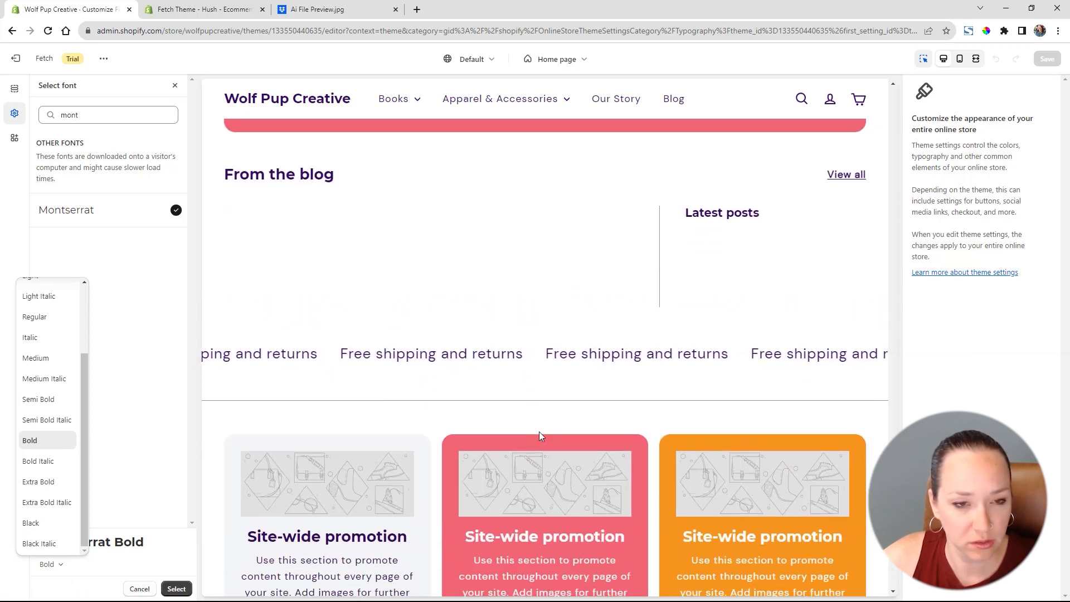
{"action": "left_click", "coordinate": [47, 522]}
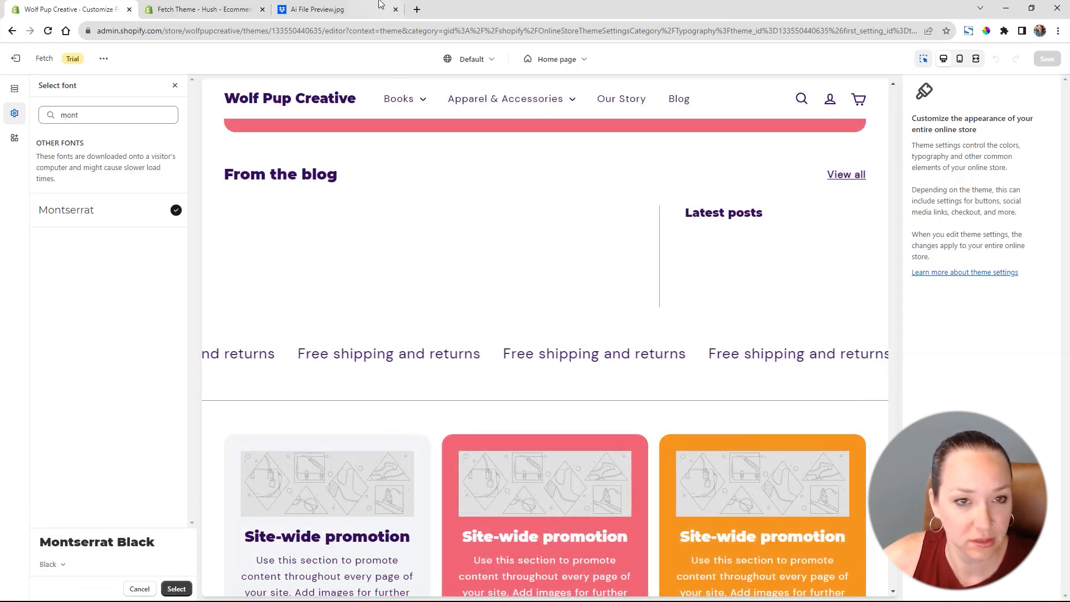
{"action": "left_click", "coordinate": [325, 10]}
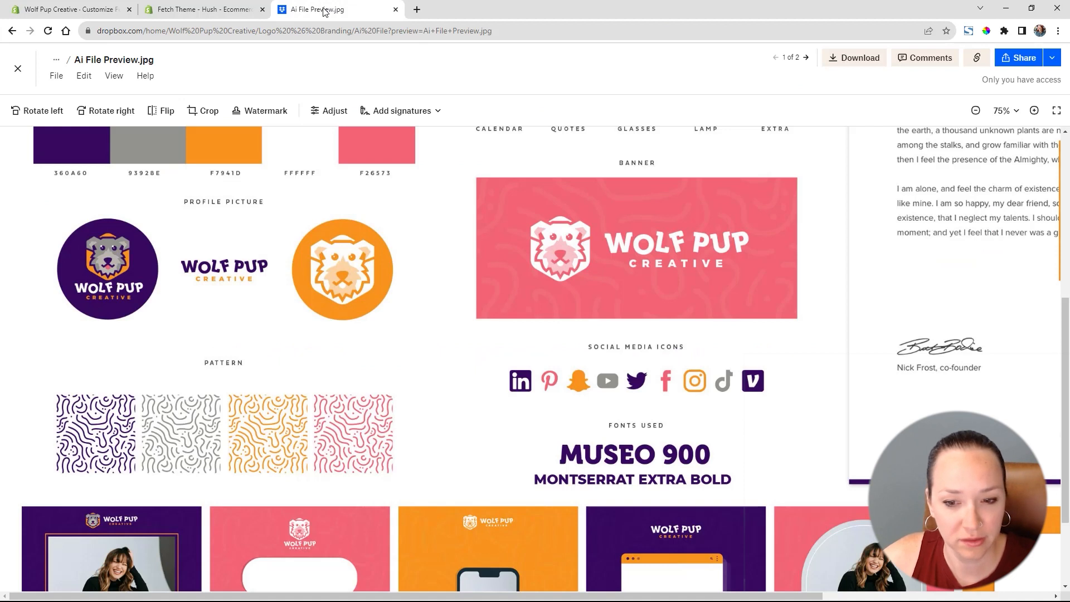
{"action": "left_click", "coordinate": [95, 9]}
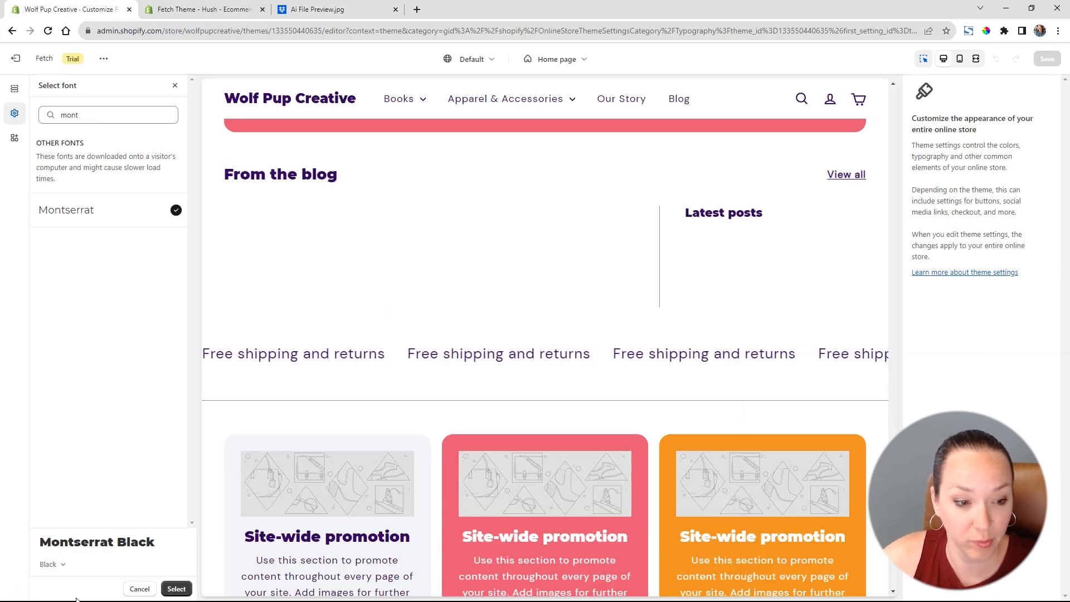
Apply the Montserrat Extra Bold style to the headings and set their letter spacing to 10.
{"action": "left_click", "coordinate": [65, 565]}
{"action": "left_click", "coordinate": [51, 481]}
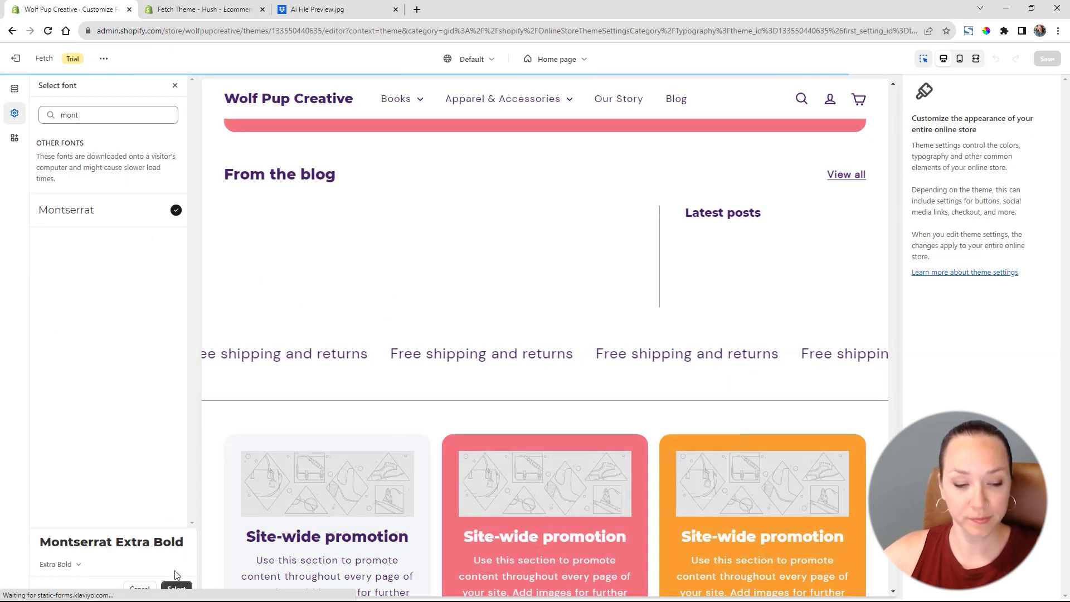
{"action": "left_click", "coordinate": [175, 589]}
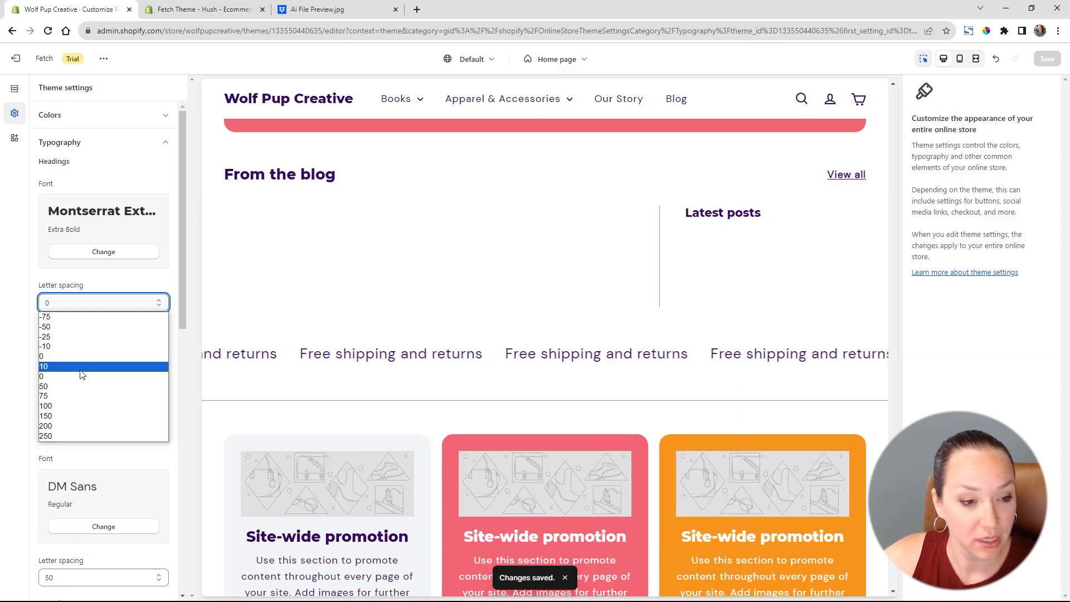
{"action": "left_click", "coordinate": [80, 368]}
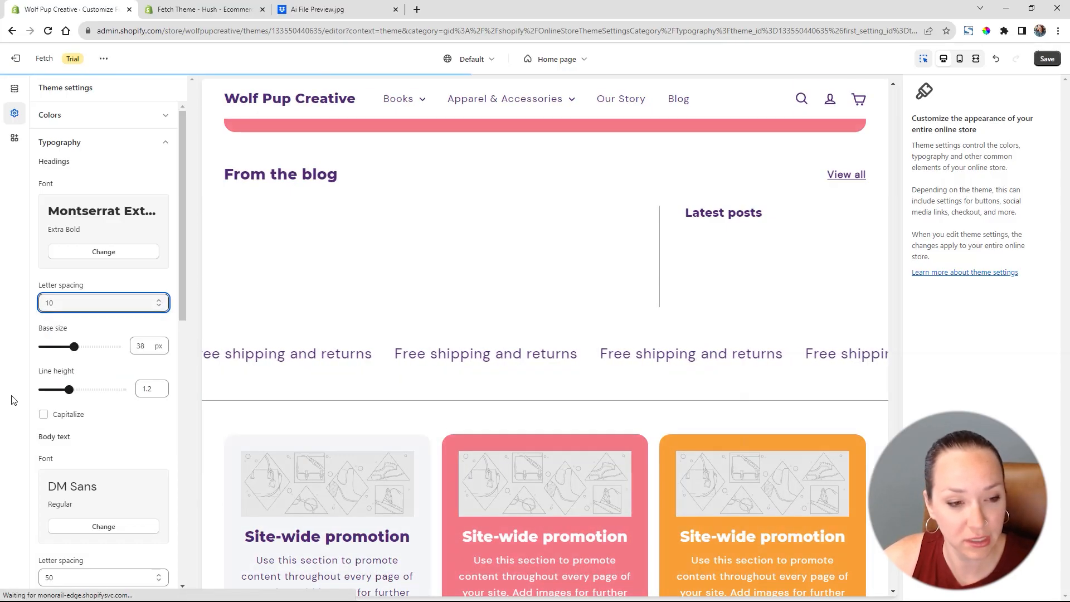
Try capitalizing the headings and turn the option back off.
{"action": "scroll", "coordinate": [84, 390], "scroll_direction": "down", "scroll_amount": 3}
{"action": "left_click", "coordinate": [43, 247]}
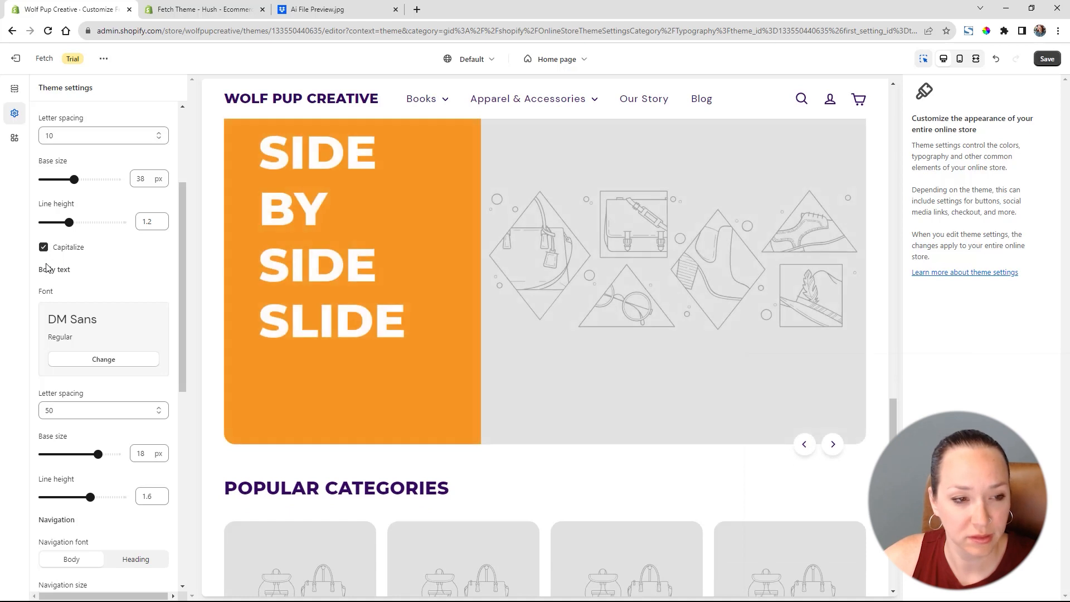
{"action": "left_click", "coordinate": [44, 247]}
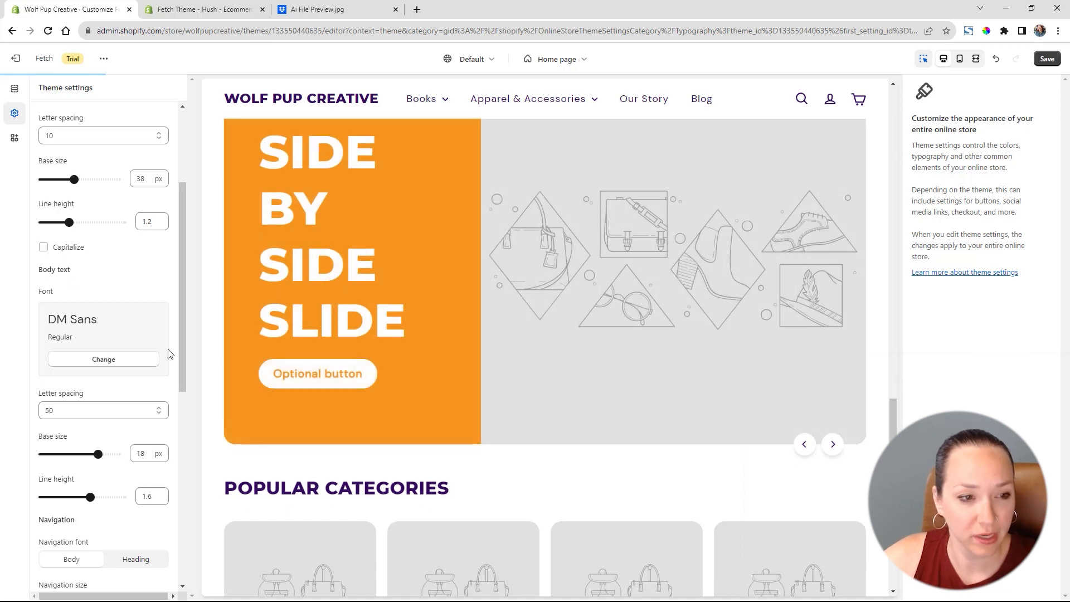
Set the body text font to Montserrat Regular.
{"action": "left_click", "coordinate": [104, 360]}
{"action": "left_click", "coordinate": [80, 114]}
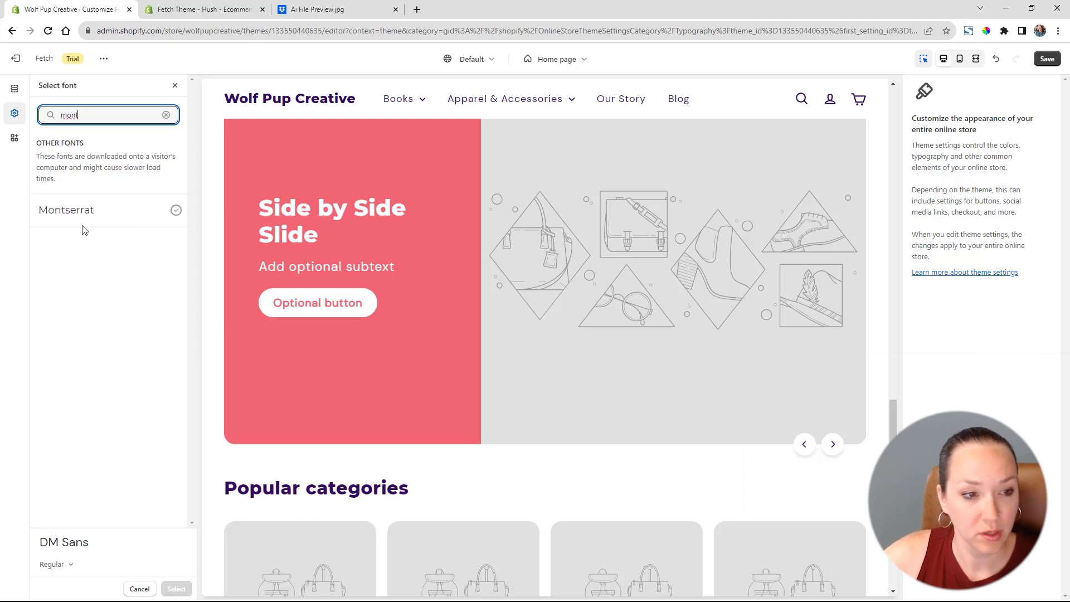
{"action": "left_click", "coordinate": [84, 222]}
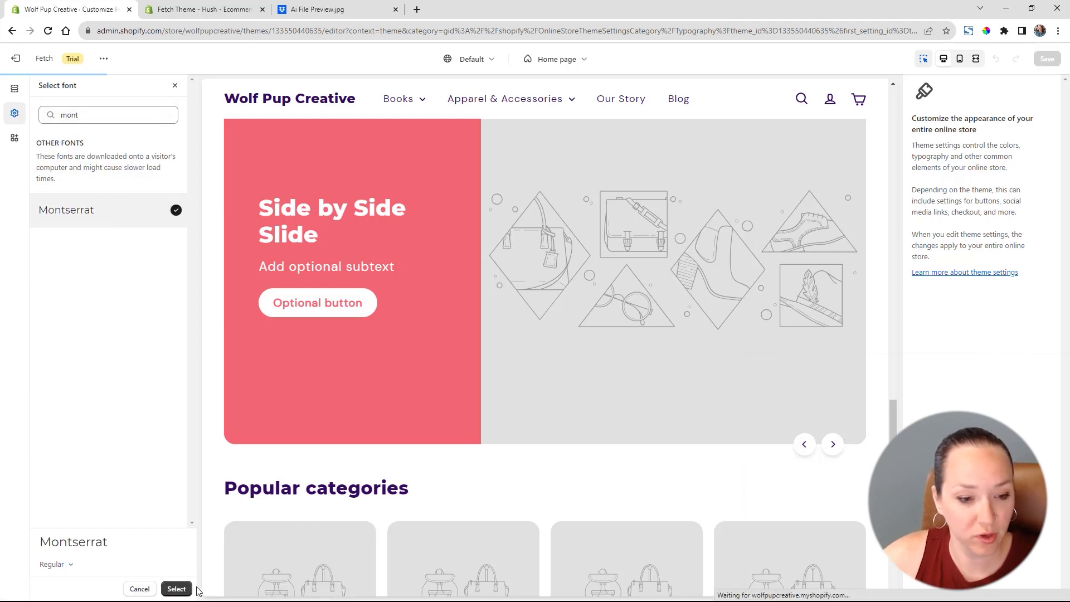
{"action": "left_click", "coordinate": [187, 589]}
Try the right-to-left text direction and the Heading navigation font, restoring Left to right and Body.
{"action": "scroll", "coordinate": [143, 354], "scroll_direction": "down", "scroll_amount": 3}
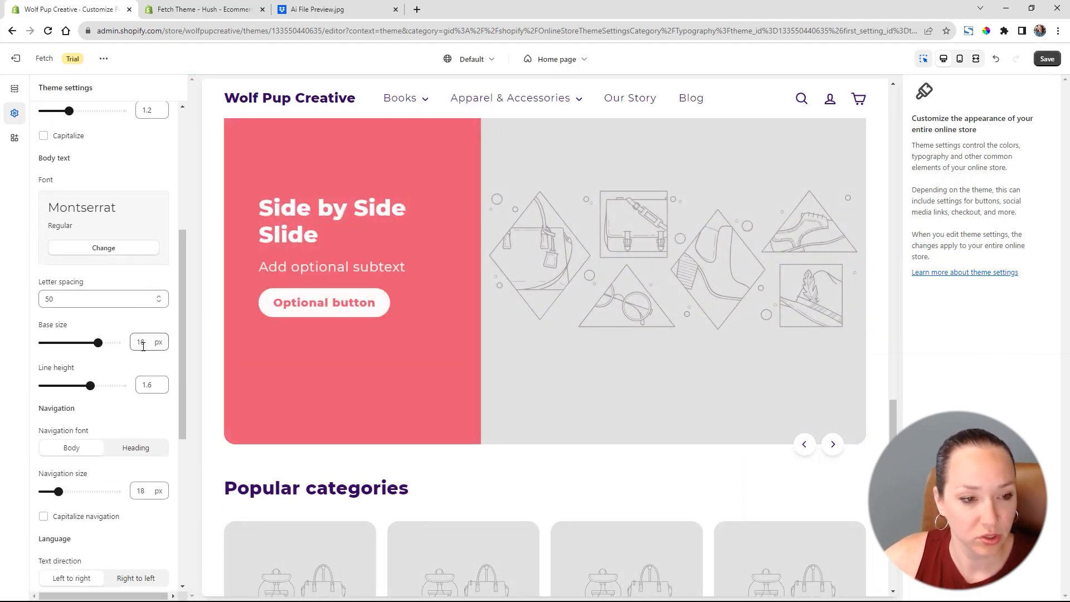
{"action": "scroll", "coordinate": [136, 347], "scroll_direction": "down", "scroll_amount": 2}
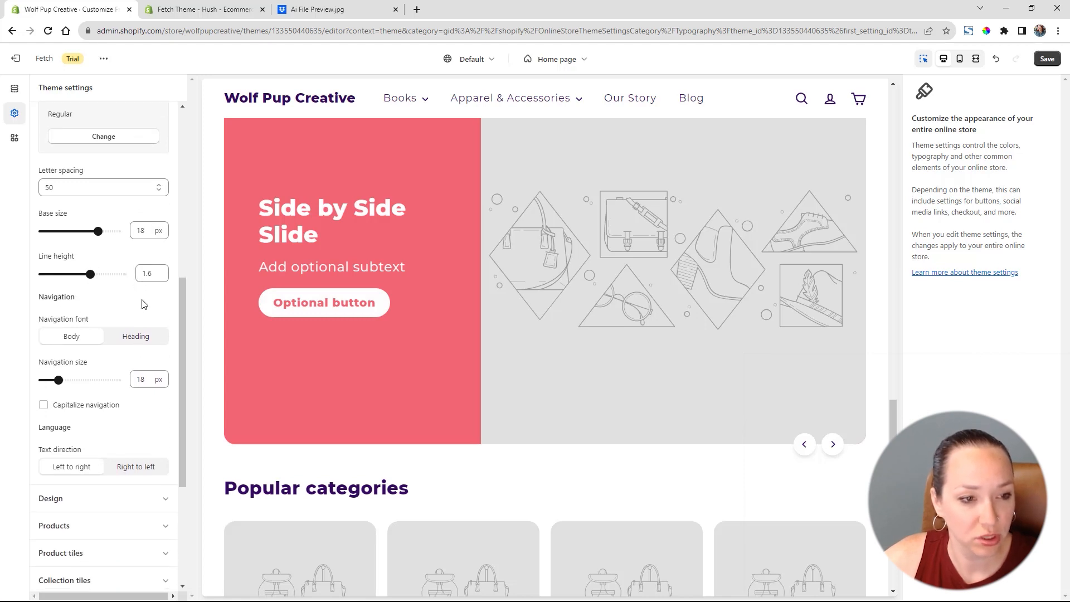
{"action": "scroll", "coordinate": [115, 262], "scroll_direction": "down", "scroll_amount": 2}
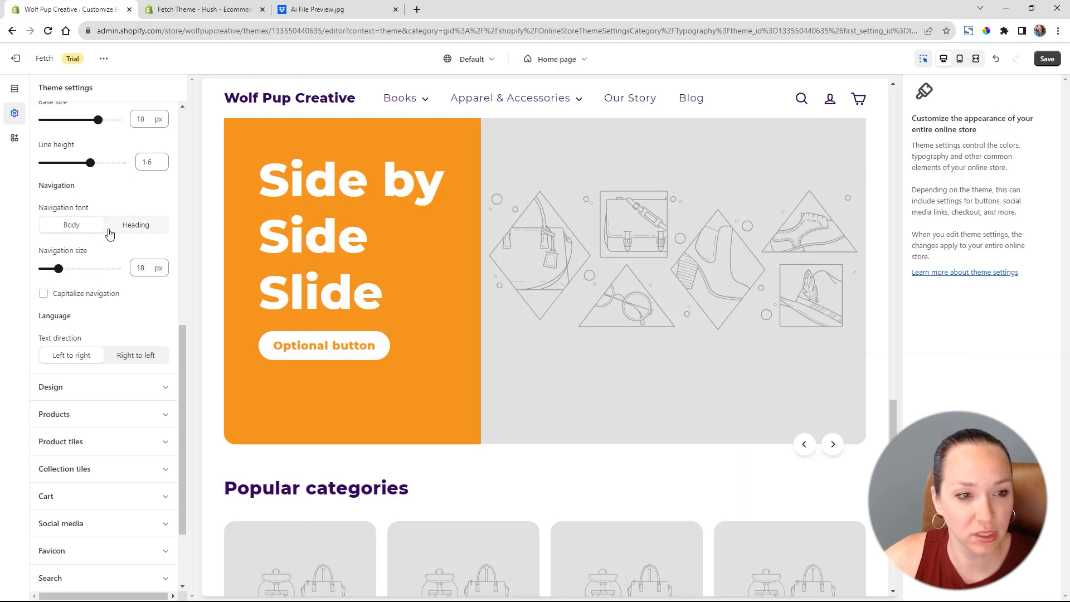
{"action": "mouse_move", "coordinate": [513, 109]}
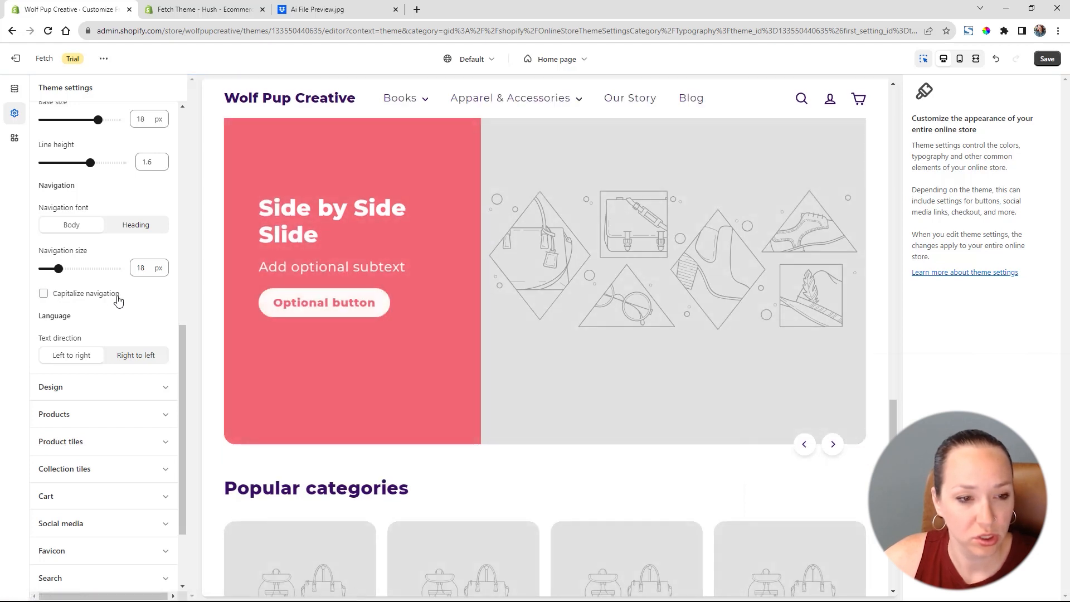
{"action": "left_click", "coordinate": [147, 361]}
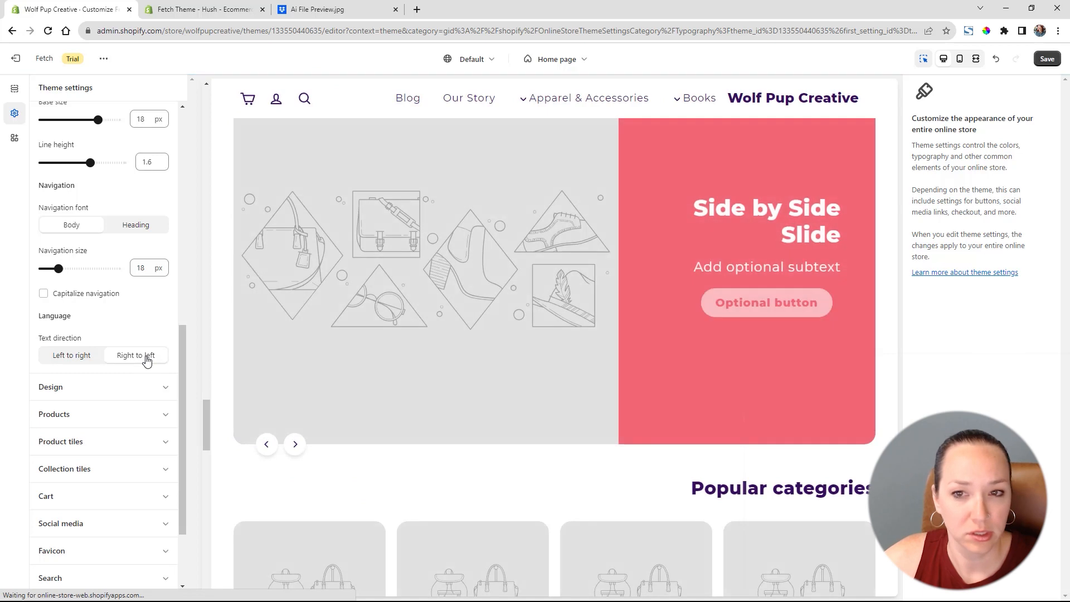
{"action": "left_click", "coordinate": [47, 353]}
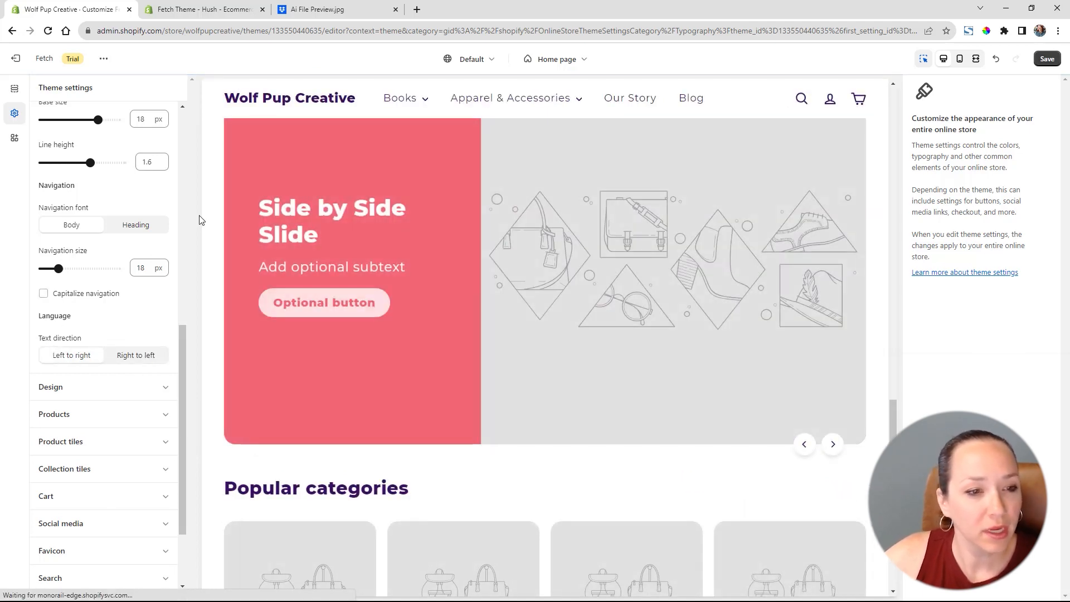
{"action": "left_click", "coordinate": [118, 226]}
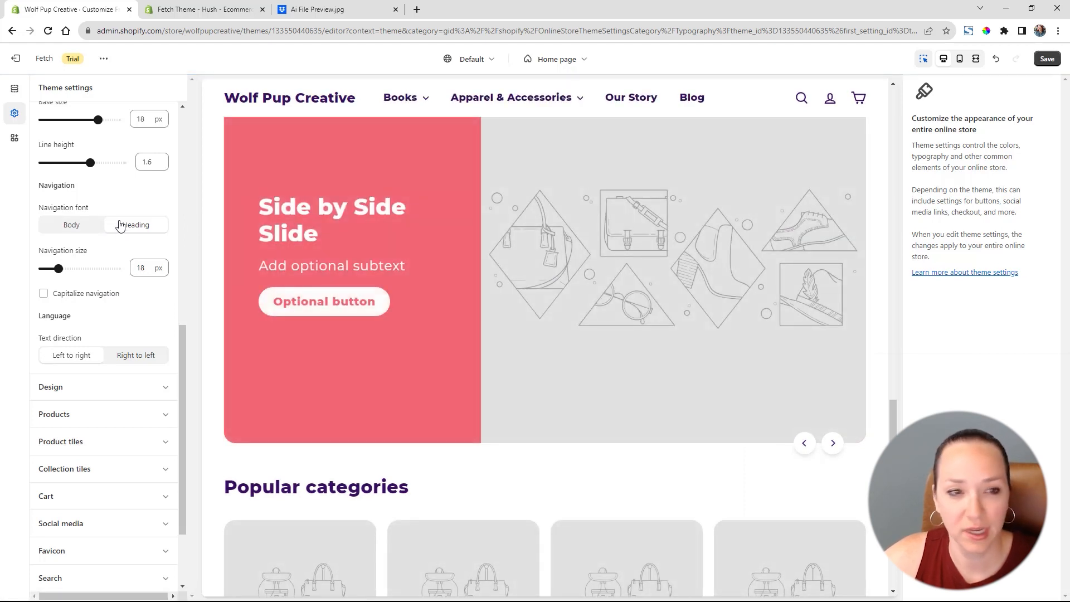
{"action": "left_click", "coordinate": [67, 228]}
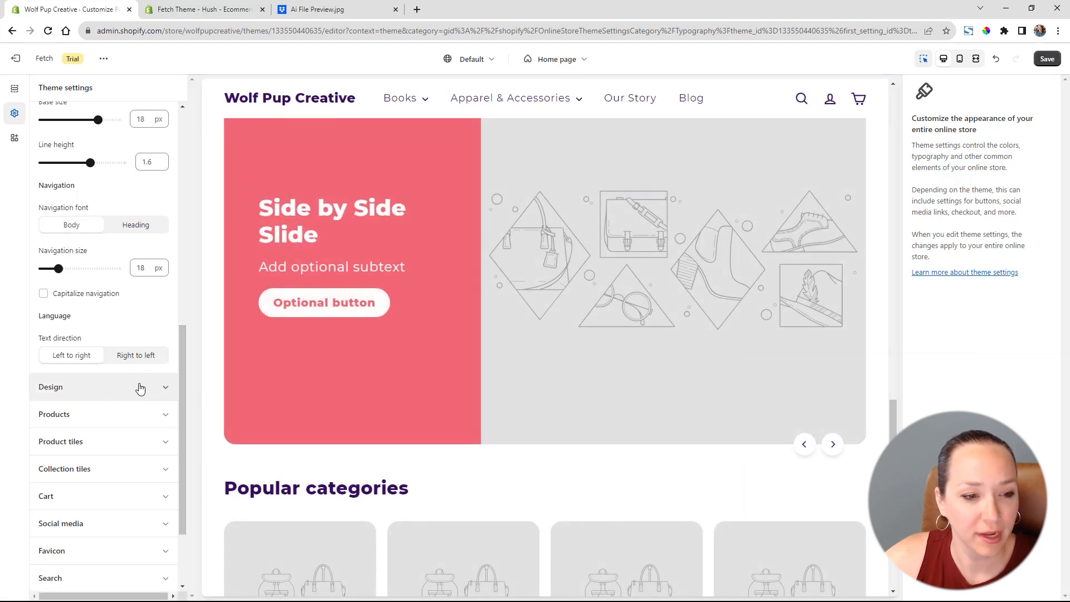
Expand the Design settings and change the cart icon to Bag.
{"action": "left_click", "coordinate": [110, 388]}
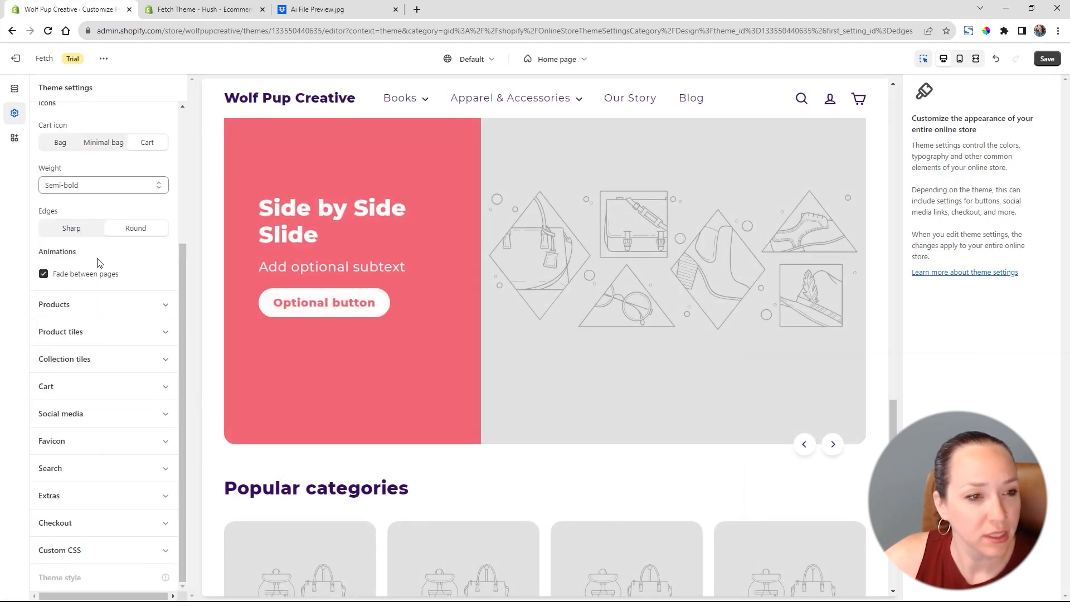
{"action": "scroll", "coordinate": [99, 262], "scroll_direction": "up", "scroll_amount": 3}
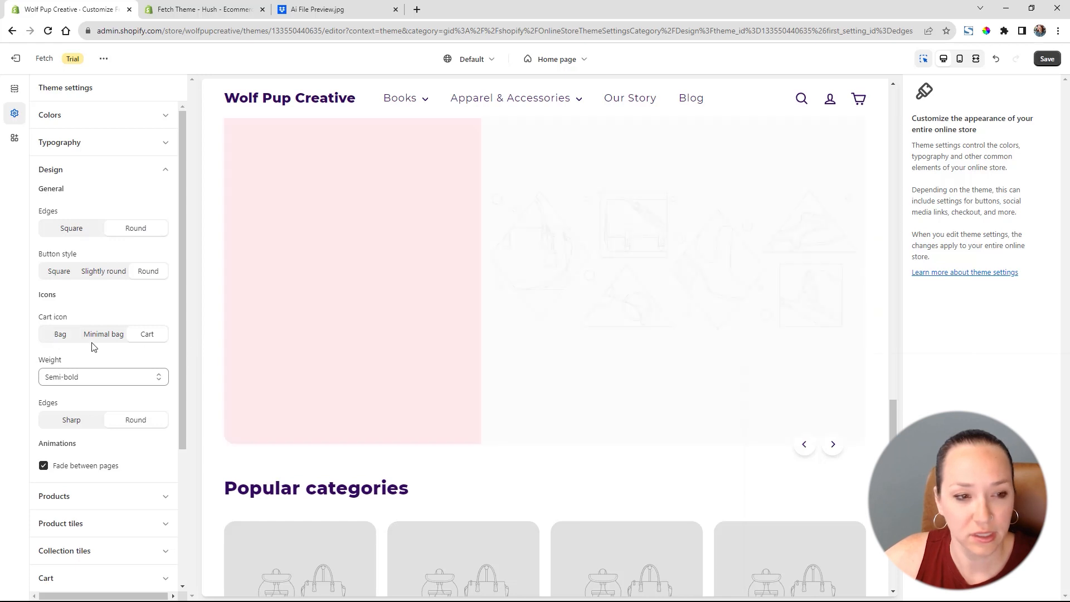
{"action": "left_click", "coordinate": [62, 339]}
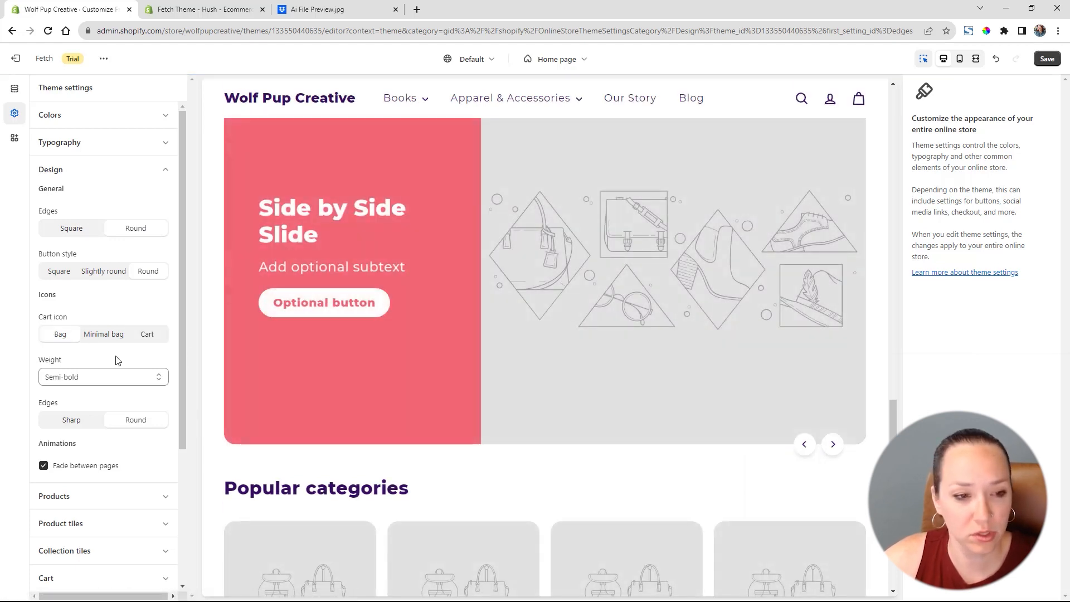
Review the Products, Product tiles and Collection tiles settings, including image size, swatches, tile style and product review options.
{"action": "scroll", "coordinate": [118, 361], "scroll_direction": "down", "scroll_amount": 1}
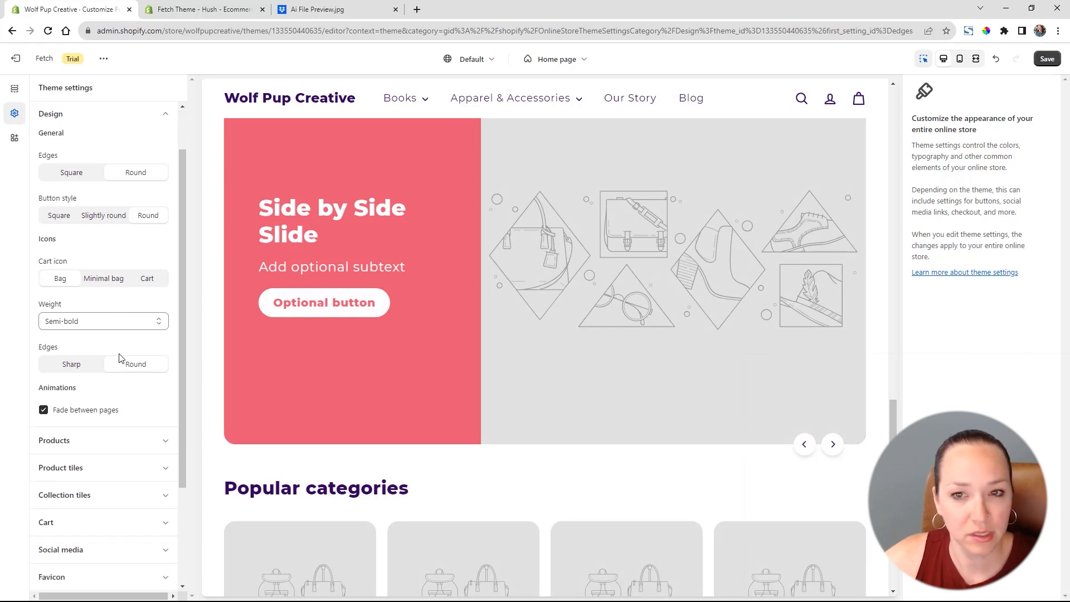
{"action": "scroll", "coordinate": [119, 355], "scroll_direction": "down", "scroll_amount": 2}
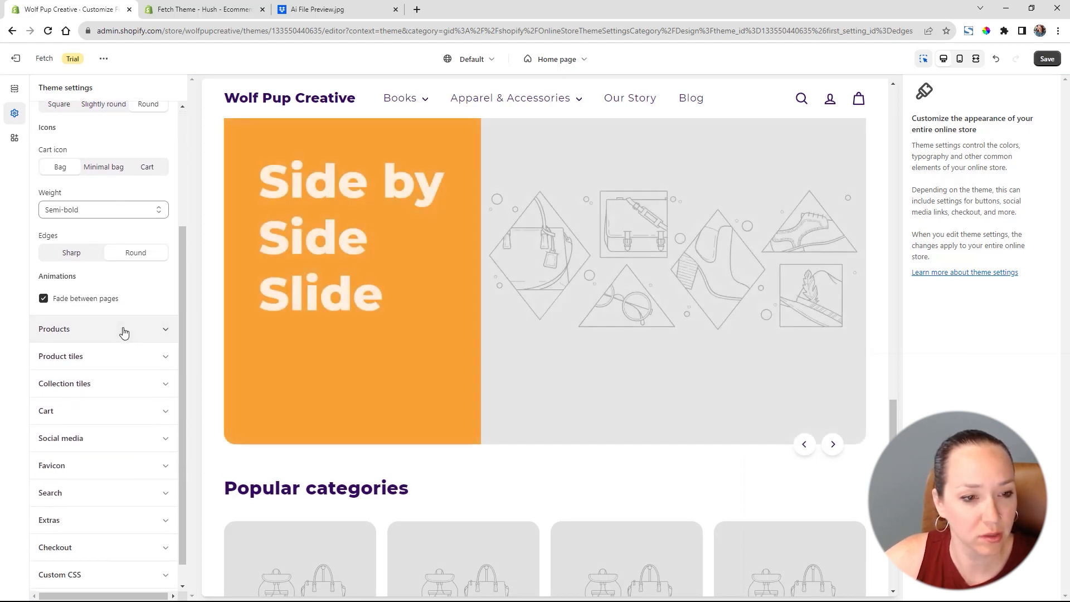
{"action": "left_click", "coordinate": [124, 330]}
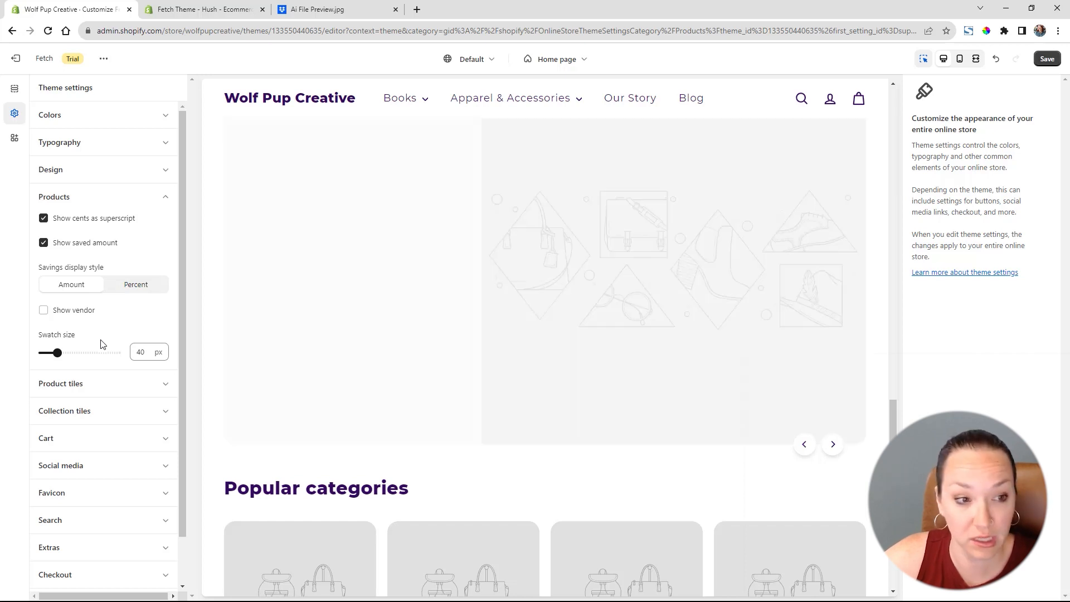
{"action": "left_click", "coordinate": [111, 384]}
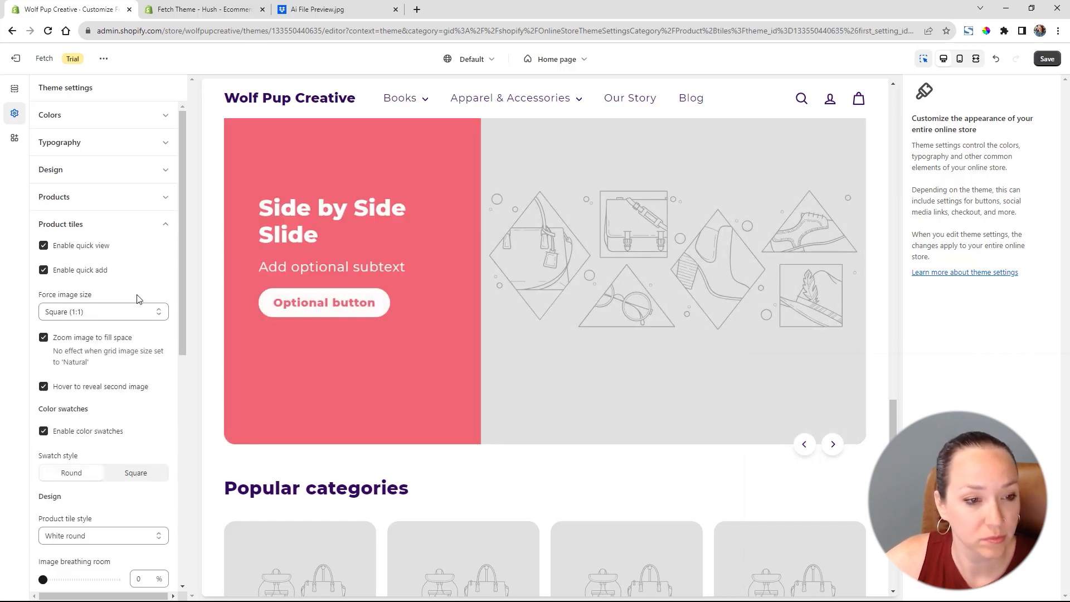
{"action": "scroll", "coordinate": [128, 256], "scroll_direction": "down", "scroll_amount": 1}
{"action": "left_click", "coordinate": [128, 256]}
{"action": "left_click", "coordinate": [169, 272]}
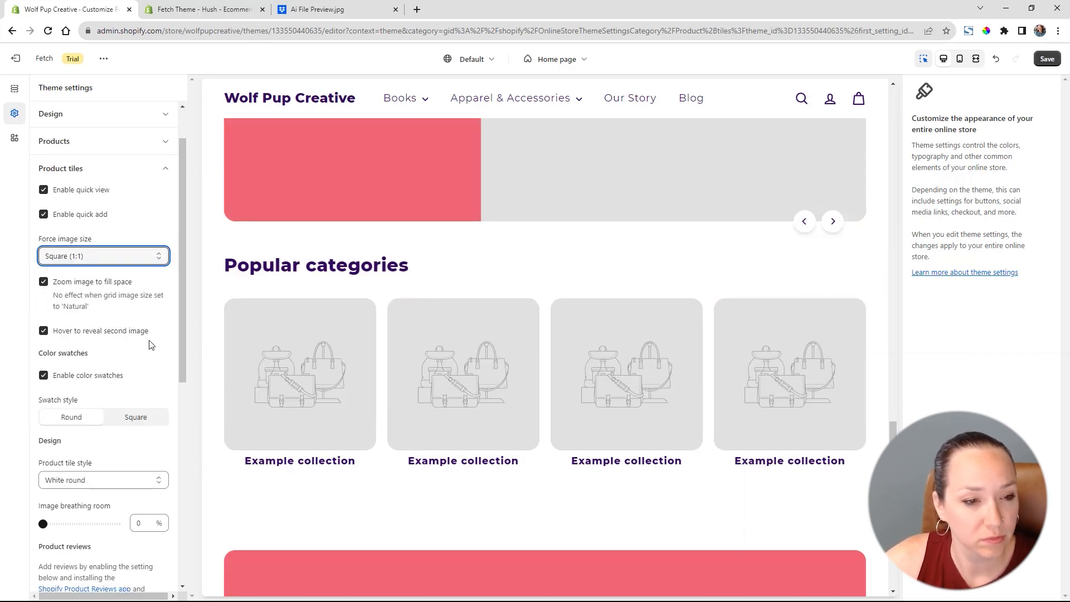
{"action": "scroll", "coordinate": [66, 319], "scroll_direction": "down", "scroll_amount": 3}
{"action": "left_click", "coordinate": [43, 208]}
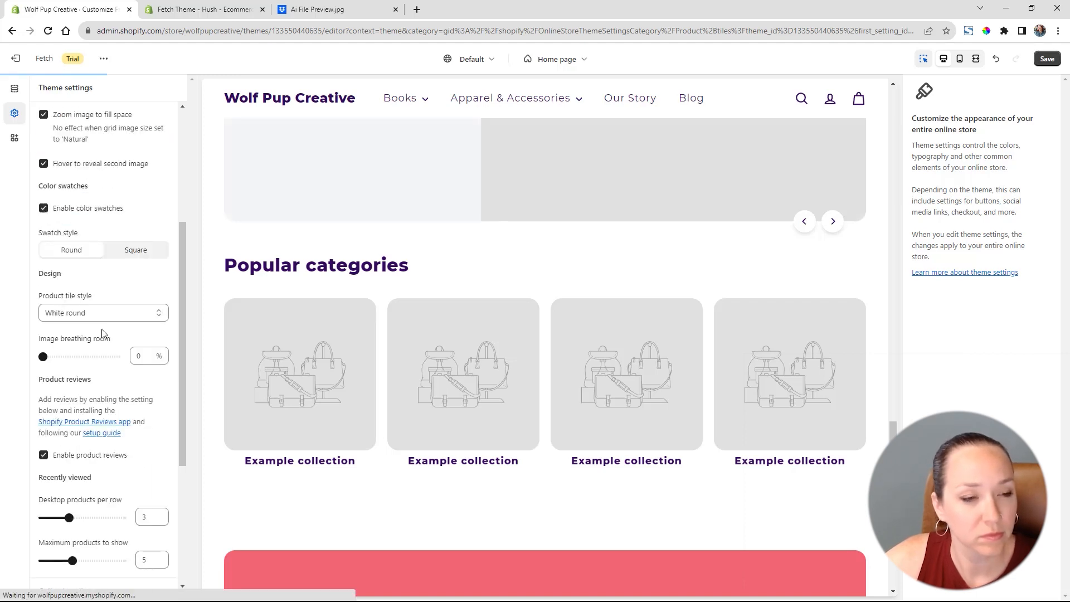
{"action": "left_click", "coordinate": [135, 315]}
{"action": "left_click", "coordinate": [135, 315]}
{"action": "scroll", "coordinate": [136, 317], "scroll_direction": "down", "scroll_amount": 3}
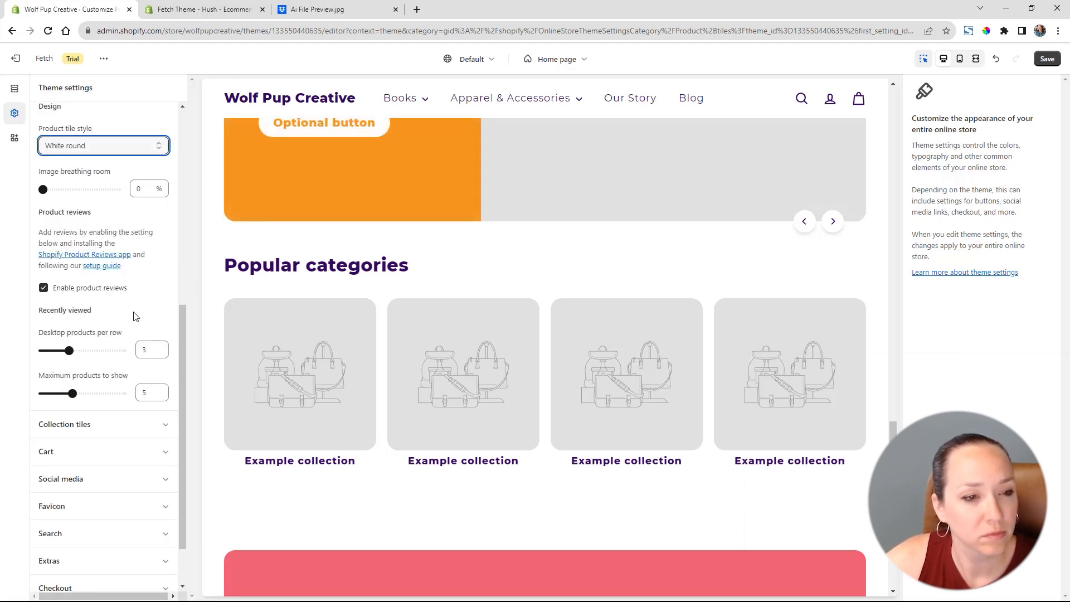
{"action": "left_click", "coordinate": [48, 286]}
{"action": "scroll", "coordinate": [162, 312], "scroll_direction": "up", "scroll_amount": 1}
{"action": "scroll", "coordinate": [149, 314], "scroll_direction": "down", "scroll_amount": 2}
{"action": "left_click", "coordinate": [156, 372]}
{"action": "scroll", "coordinate": [153, 371], "scroll_direction": "up", "scroll_amount": 1}
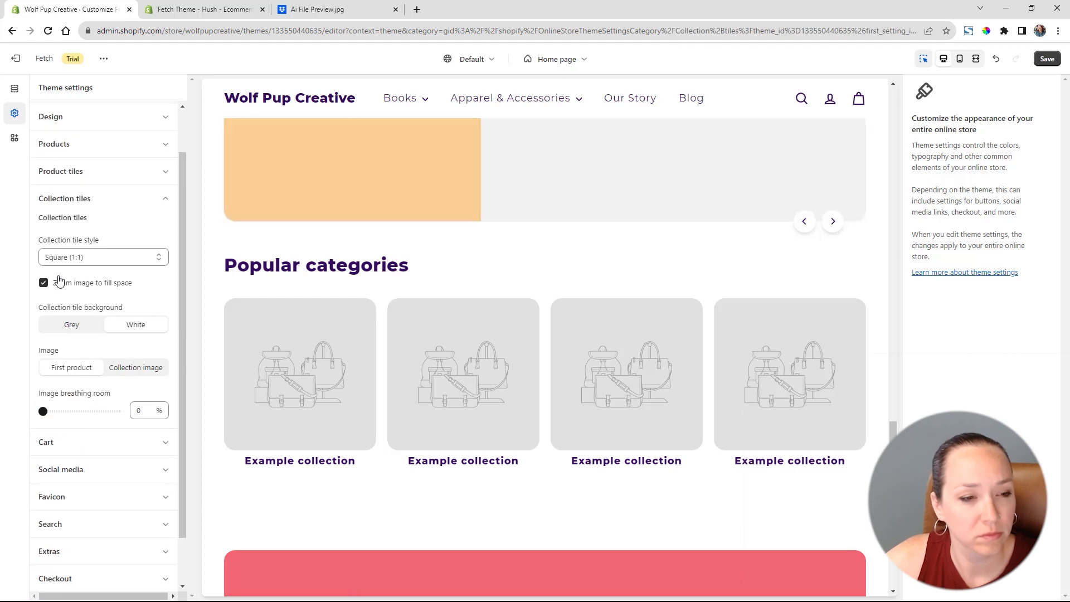
Set the cart recommendations to the Baking Books collection in the Cart settings.
{"action": "left_click", "coordinate": [131, 444]}
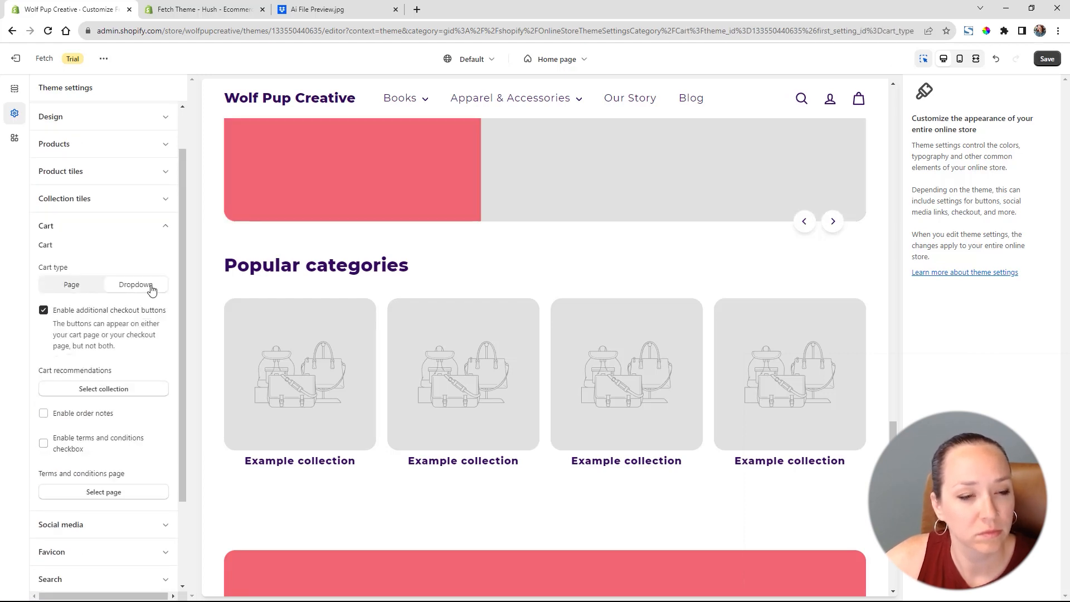
{"action": "left_click", "coordinate": [120, 388]}
{"action": "left_click", "coordinate": [156, 215]}
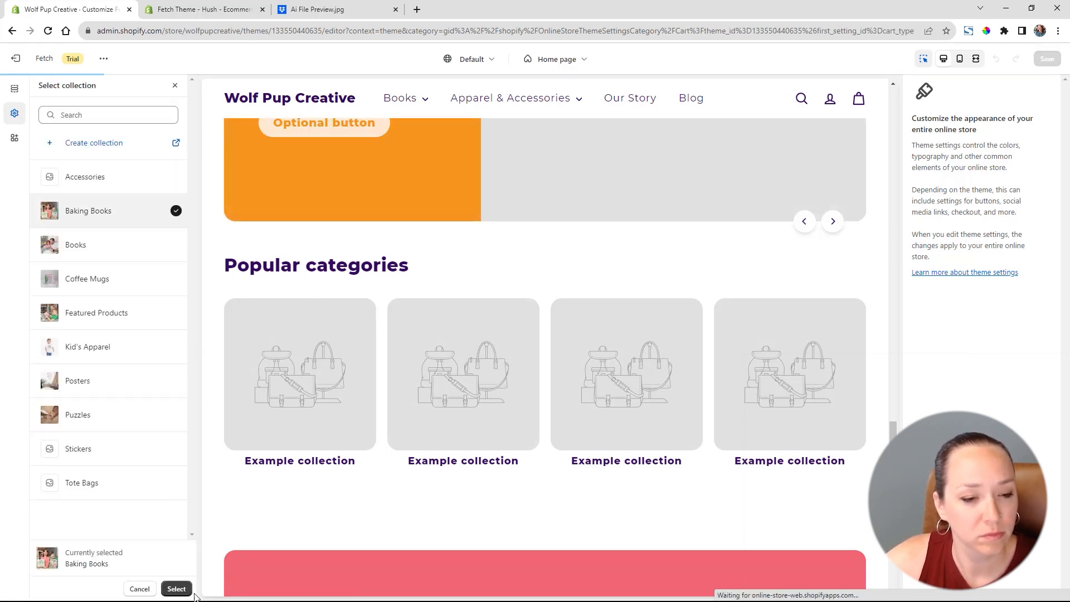
{"action": "left_click", "coordinate": [180, 589]}
Replace the account ending of the Facebook link with wolfpupcreative and clear the Twitter link in the Social media settings.
{"action": "scroll", "coordinate": [140, 471], "scroll_direction": "down", "scroll_amount": 3}
{"action": "left_click", "coordinate": [126, 430]}
{"action": "left_click_drag", "start_coordinate": [116, 201], "coordinate": [178, 215]}
{"action": "type", "text": "wolfpupcreative"}
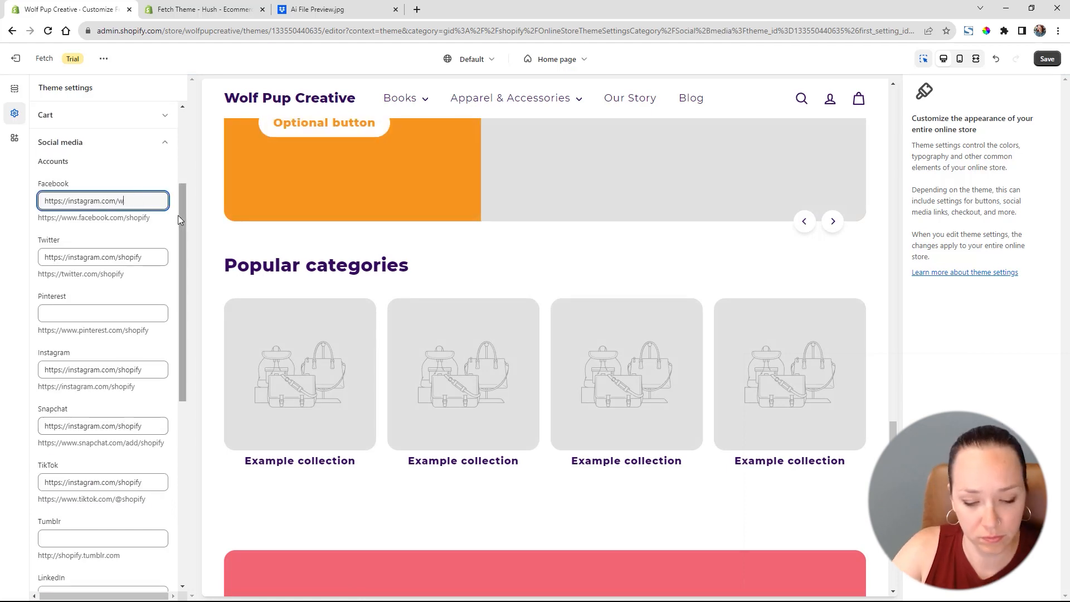
{"action": "double_click", "coordinate": [150, 201]}
{"action": "left_click", "coordinate": [135, 253]}
{"action": "key", "text": "ctrl+a"}
{"action": "key", "text": "BackSpace"}
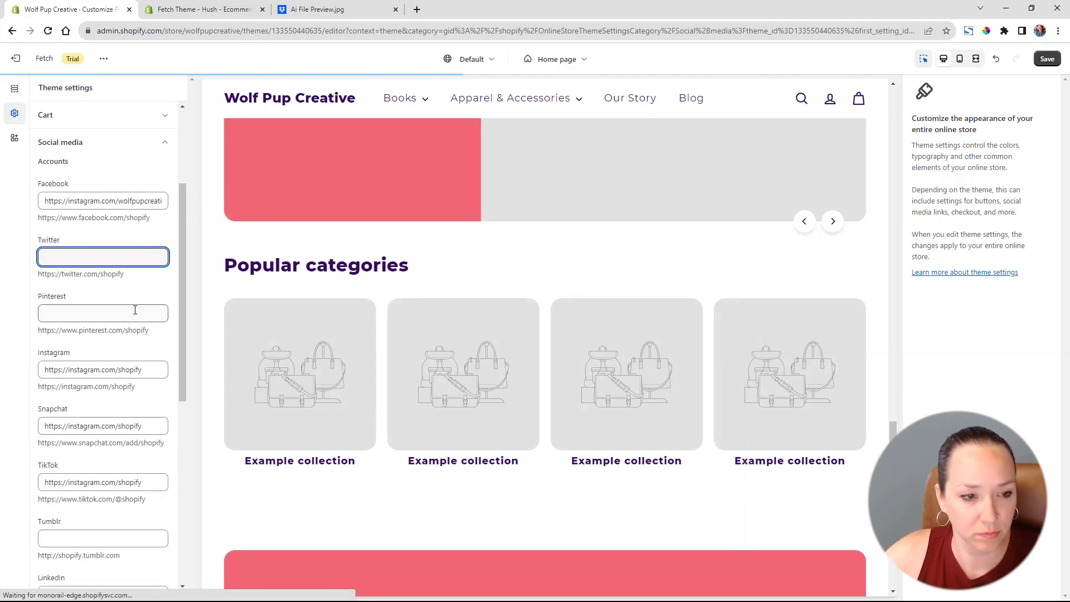
{"action": "left_click", "coordinate": [134, 313]}
{"action": "type", "text": "https://www.pinterest.com/"}
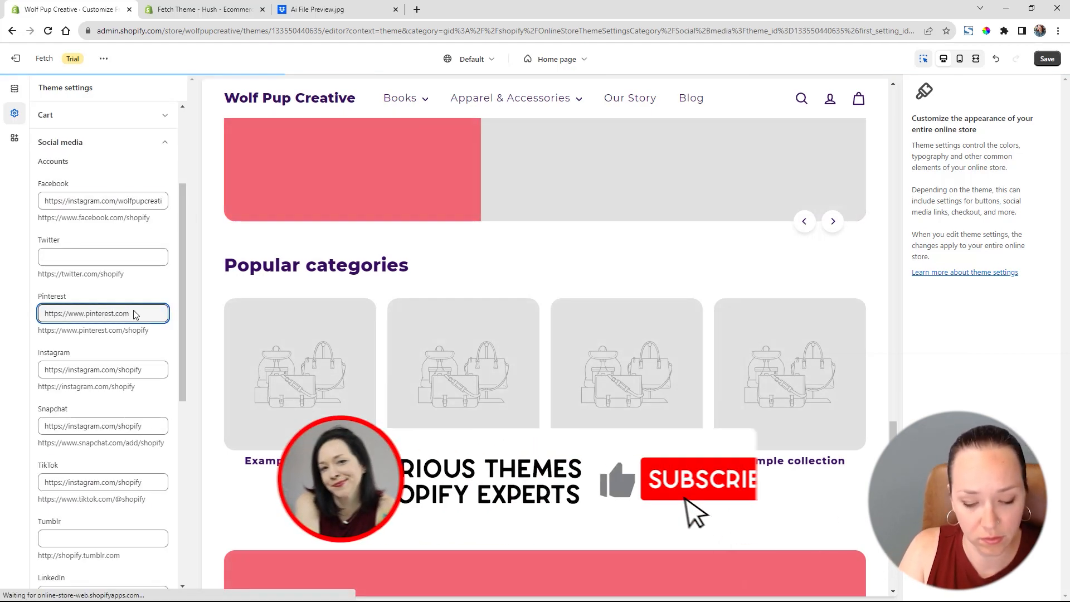
{"action": "type", "text": "wolfpupcreative"}
{"action": "left_click_drag", "start_coordinate": [100, 201], "coordinate": [68, 205]}
{"action": "type", "text": "facebook"}
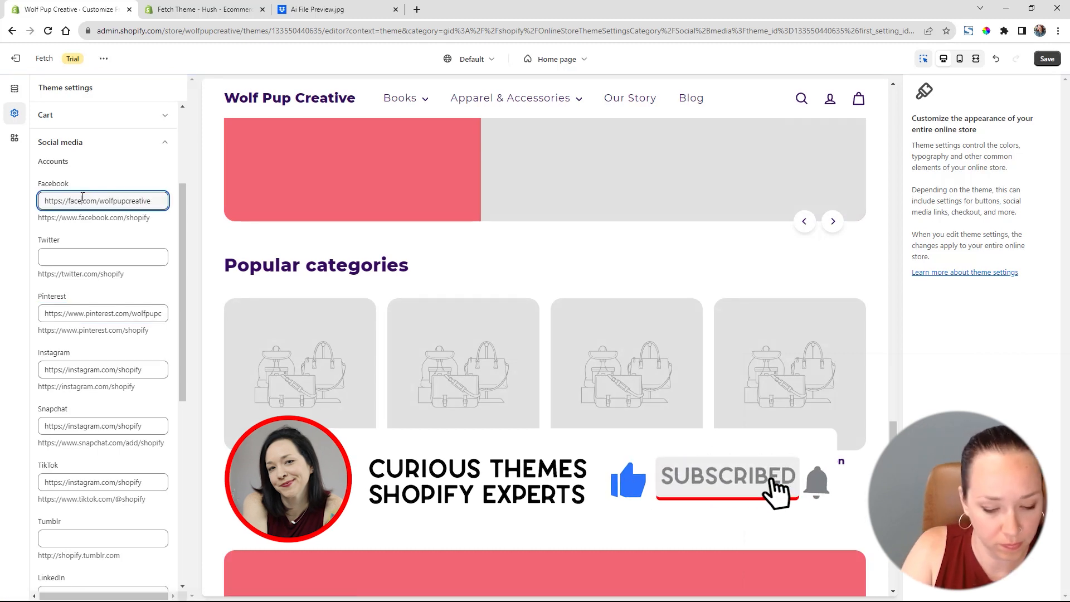
{"action": "double_click", "coordinate": [148, 370]}
{"action": "type", "text": "wolfpupcreative"}
{"action": "key", "text": "Tab"}
{"action": "key", "text": "BackSpace"}
{"action": "key", "text": "Tab"}
Set the favicon to the Asset_74 image from the store library.
{"action": "scroll", "coordinate": [101, 446], "scroll_direction": "down", "scroll_amount": 6}
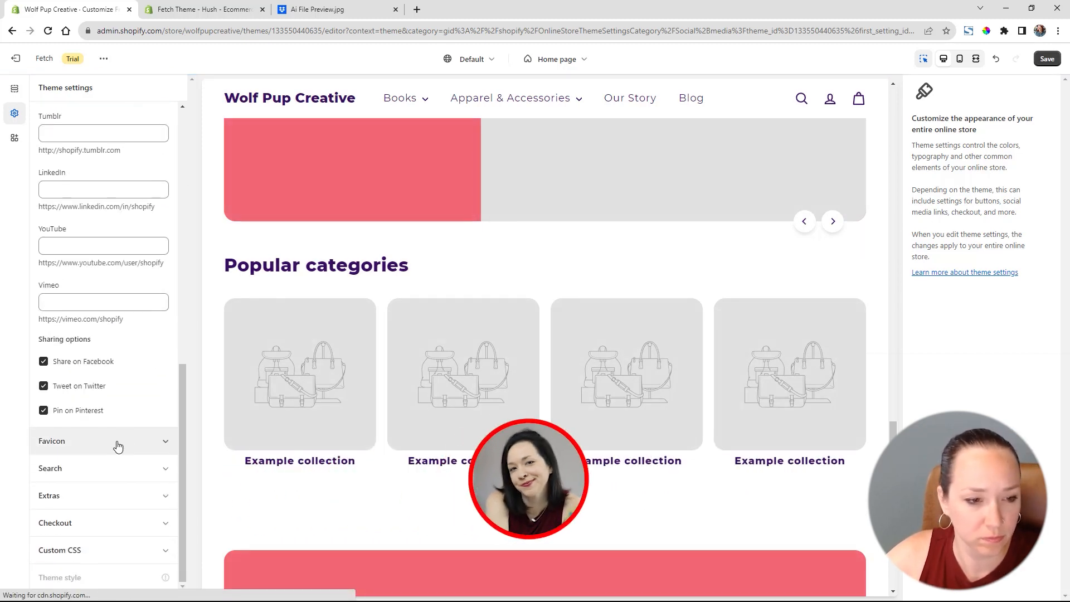
{"action": "left_click", "coordinate": [117, 445]}
{"action": "left_click", "coordinate": [104, 385]}
{"action": "scroll", "coordinate": [690, 336], "scroll_direction": "down", "scroll_amount": 20}
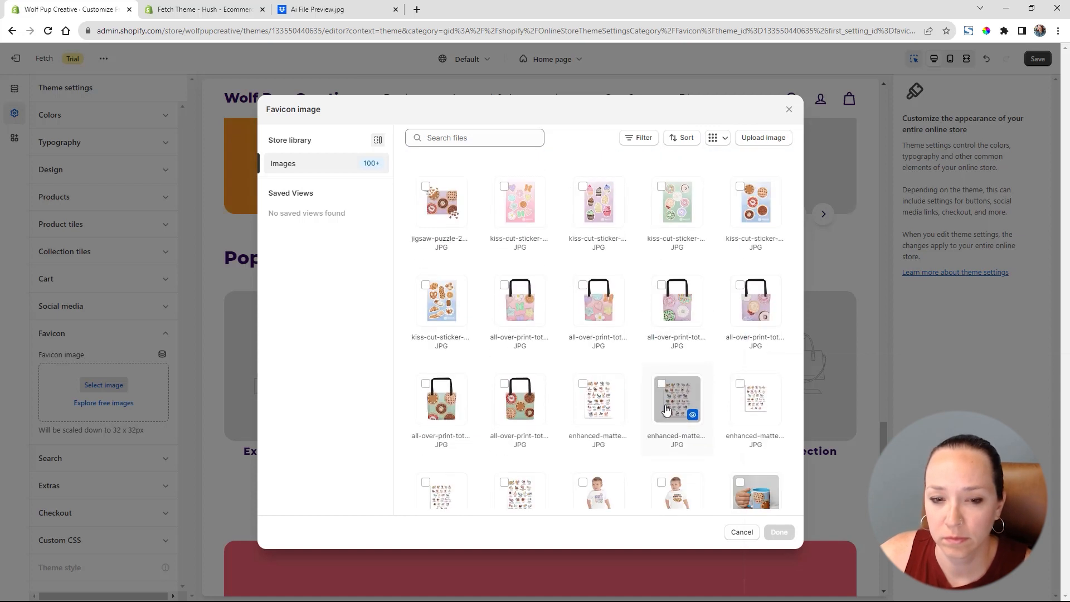
{"action": "left_click", "coordinate": [755, 365]}
{"action": "left_click", "coordinate": [783, 534]}
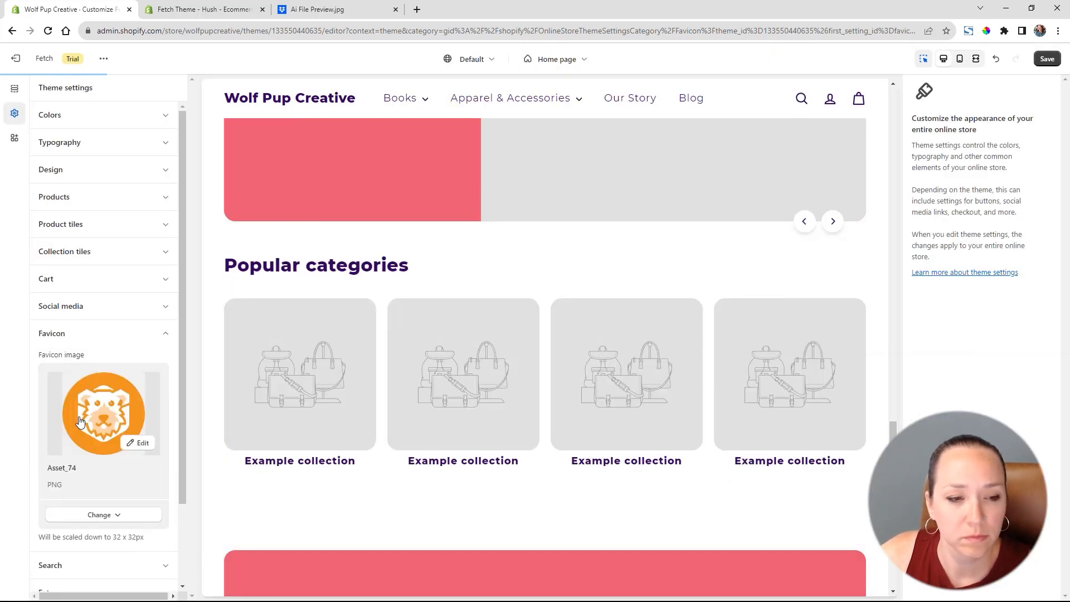
Use the Logo_6 image as the checkout's custom logo, with position Center and logo size Large.
{"action": "left_click", "coordinate": [84, 564]}
{"action": "left_click", "coordinate": [139, 434]}
{"action": "left_click", "coordinate": [152, 475]}
{"action": "scroll", "coordinate": [108, 374], "scroll_direction": "down", "scroll_amount": 5}
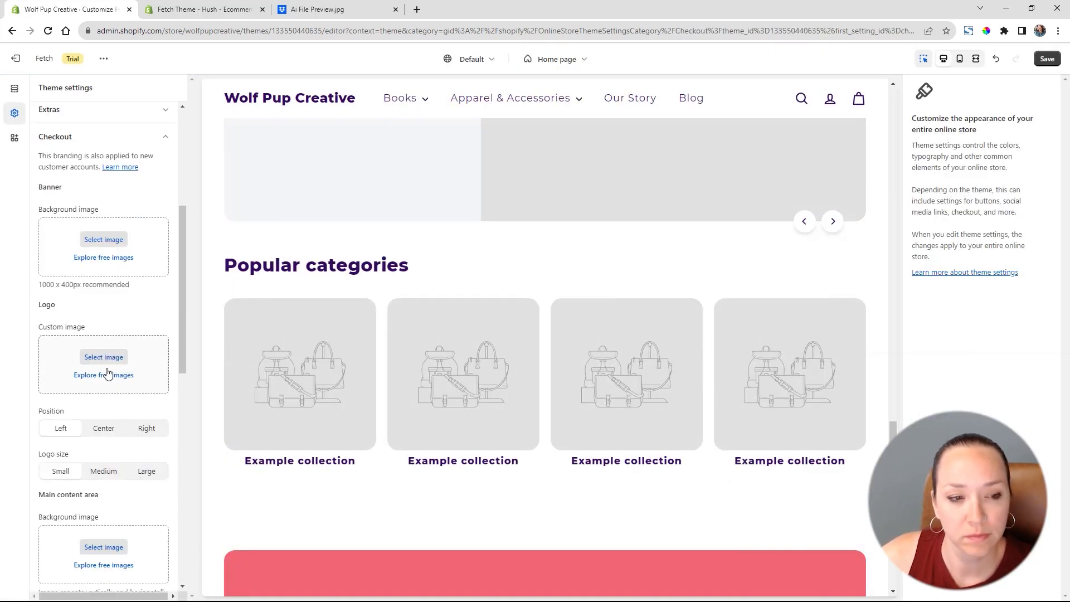
{"action": "left_click", "coordinate": [104, 357]}
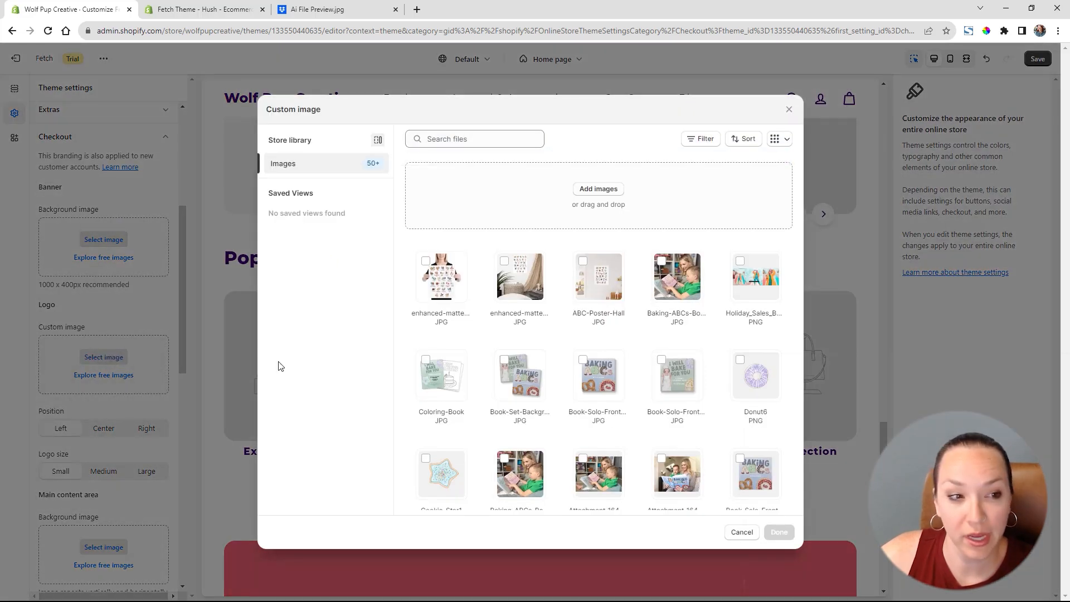
{"action": "scroll", "coordinate": [753, 285], "scroll_direction": "down", "scroll_amount": 15}
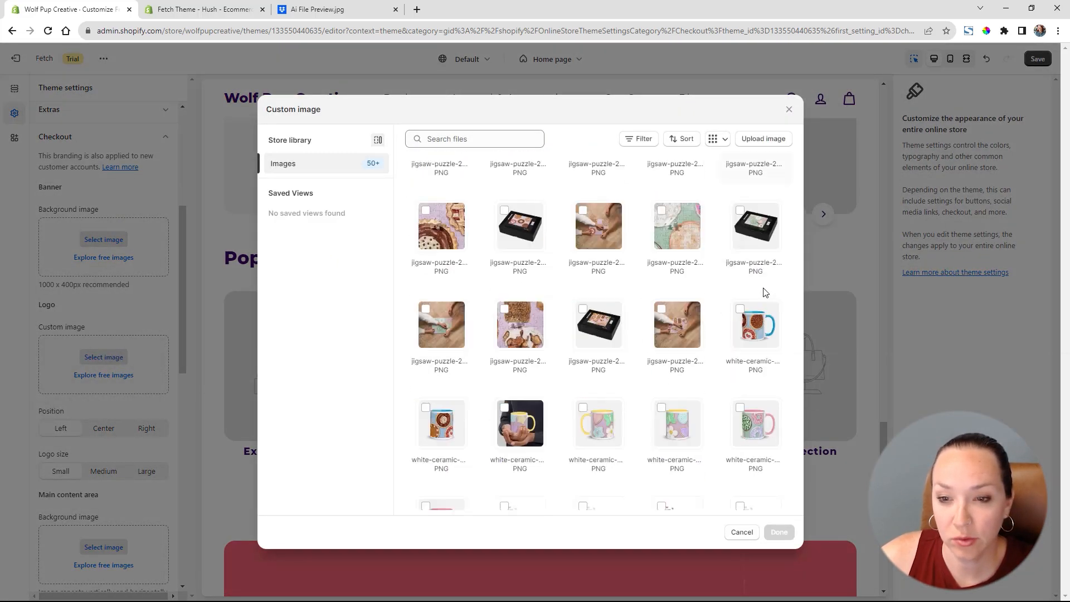
{"action": "scroll", "coordinate": [707, 442], "scroll_direction": "down", "scroll_amount": 15}
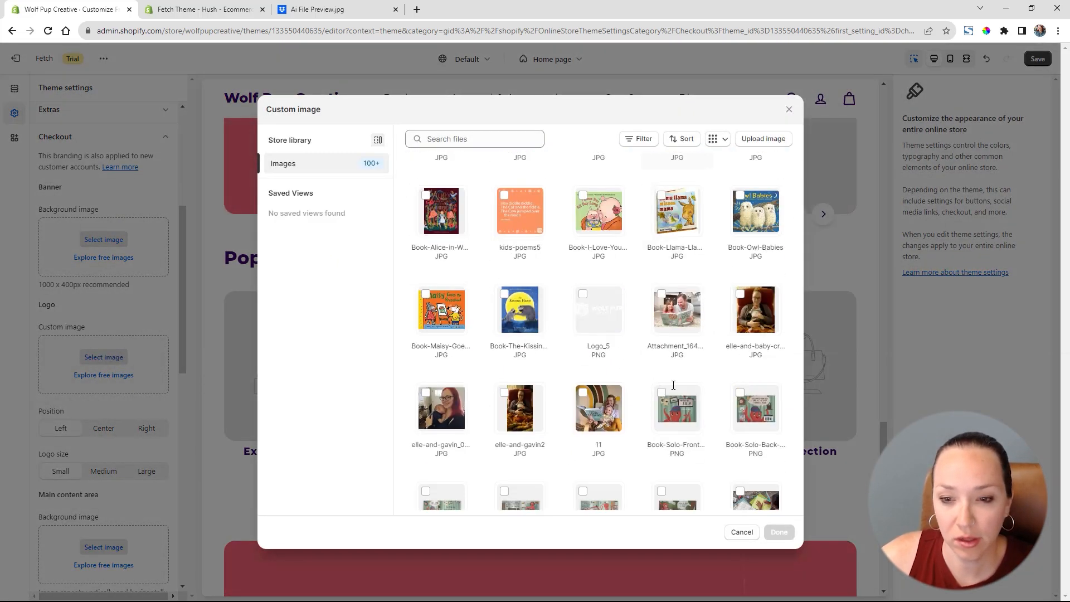
{"action": "scroll", "coordinate": [587, 399], "scroll_direction": "down", "scroll_amount": 10}
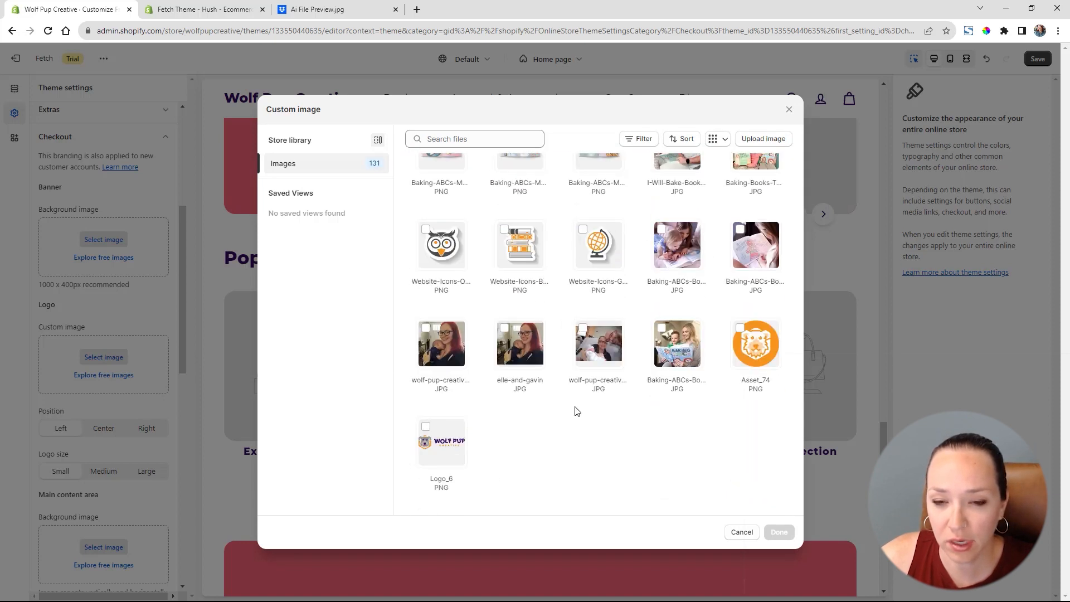
{"action": "left_click", "coordinate": [427, 449]}
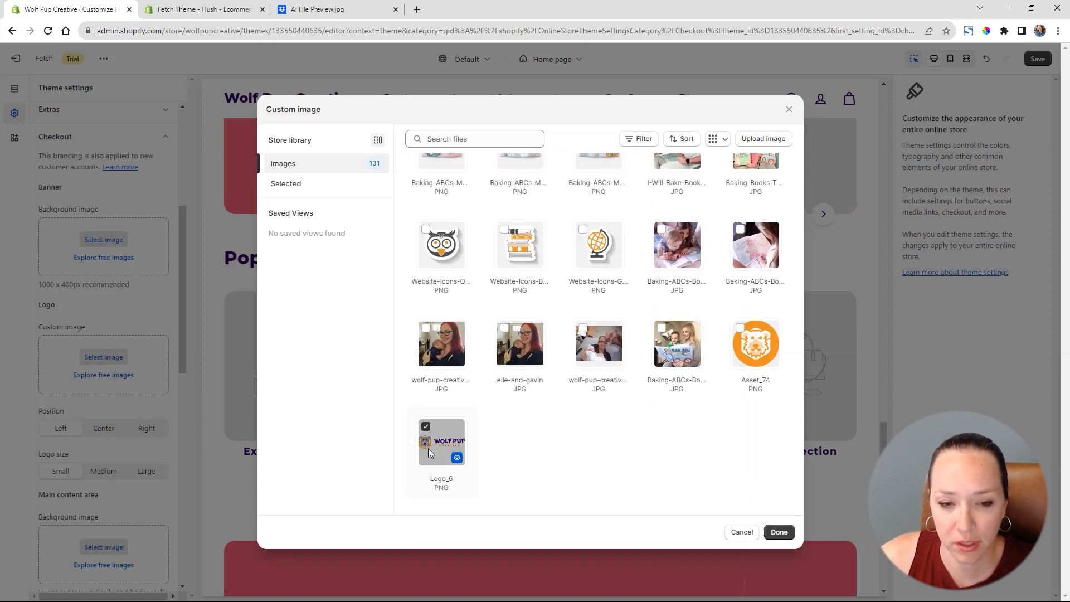
{"action": "left_click", "coordinate": [779, 532]}
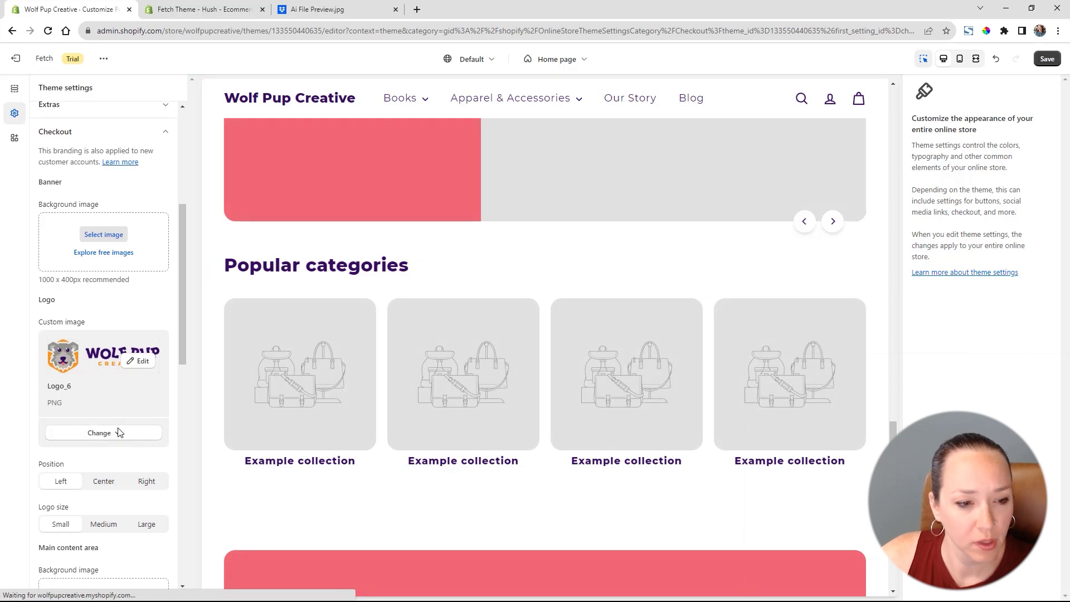
{"action": "scroll", "coordinate": [119, 432], "scroll_direction": "down", "scroll_amount": 3}
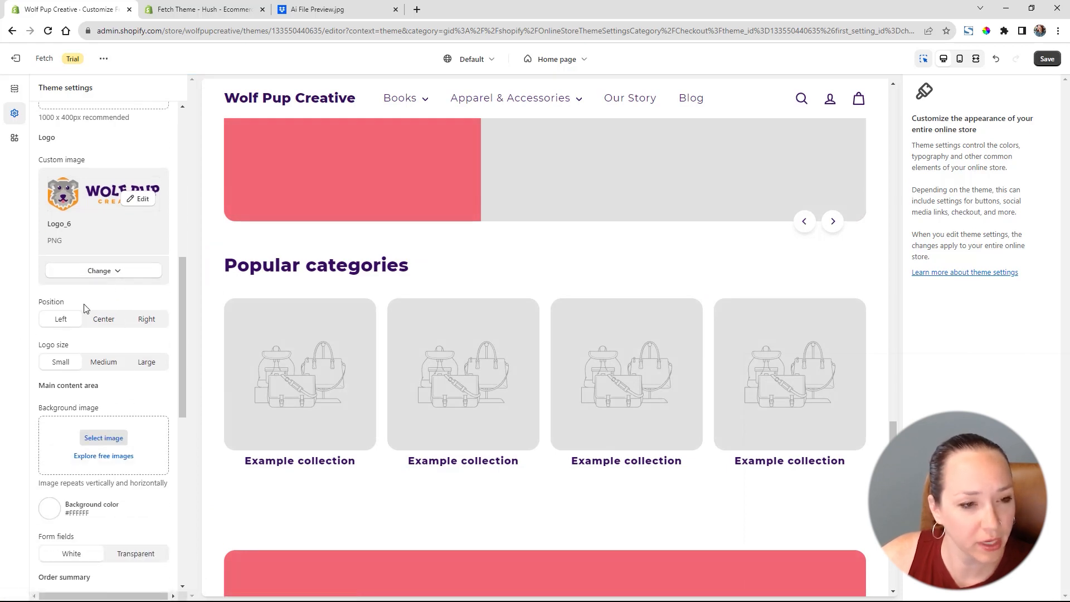
{"action": "left_click", "coordinate": [148, 363]}
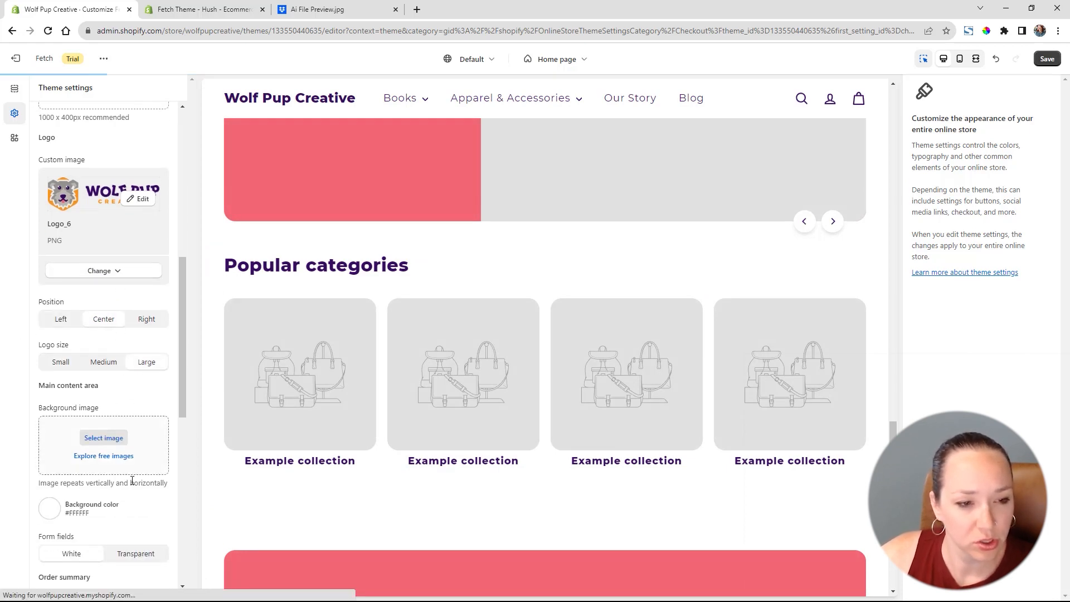
Set the checkout Buttons color to #F26573 and the Errors color to #F7941D.
{"action": "scroll", "coordinate": [134, 479], "scroll_direction": "down", "scroll_amount": 4}
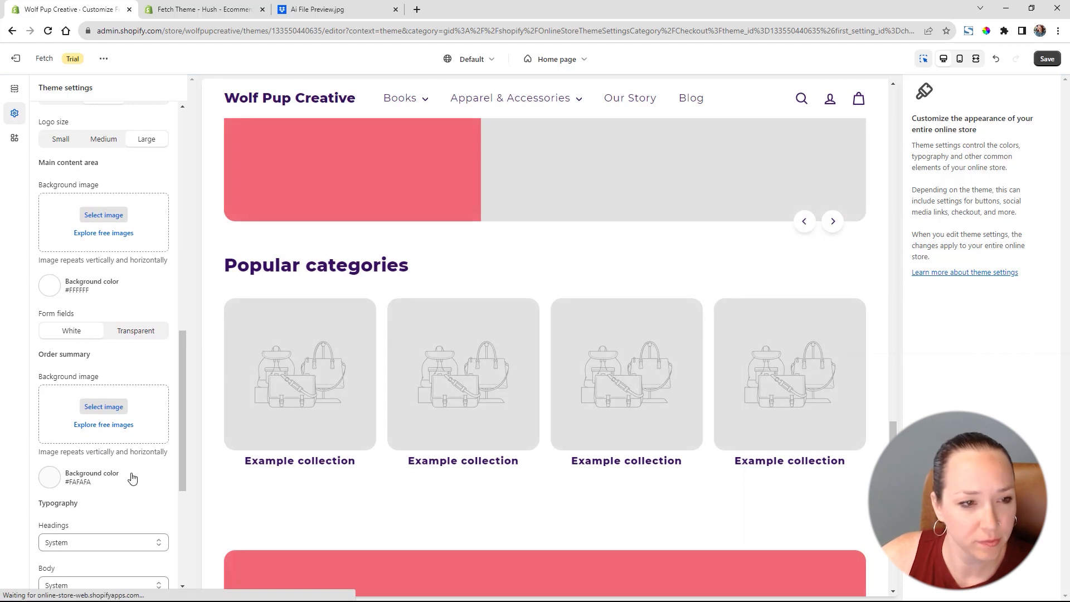
{"action": "scroll", "coordinate": [133, 480], "scroll_direction": "down", "scroll_amount": 5}
{"action": "left_click", "coordinate": [54, 399]}
{"action": "left_click", "coordinate": [68, 313]}
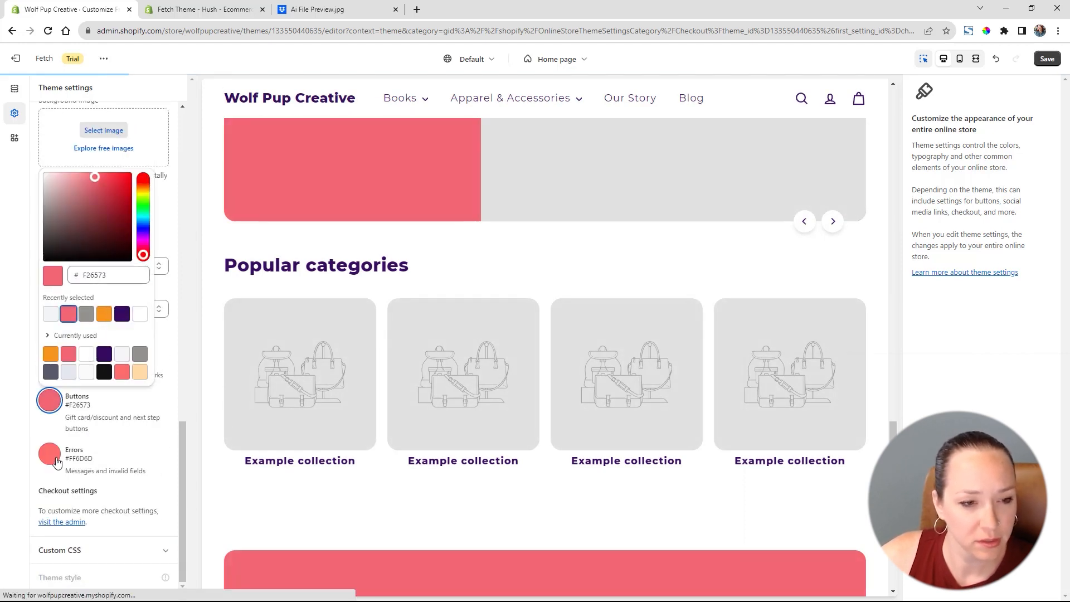
{"action": "left_click", "coordinate": [55, 456]}
{"action": "left_click", "coordinate": [104, 366]}
{"action": "left_click", "coordinate": [165, 460]}
Set the checkout Accents color to #360A60 and save the theme changes.
{"action": "left_click", "coordinate": [50, 358]}
{"action": "left_click", "coordinate": [122, 272]}
{"action": "left_click", "coordinate": [54, 391]}
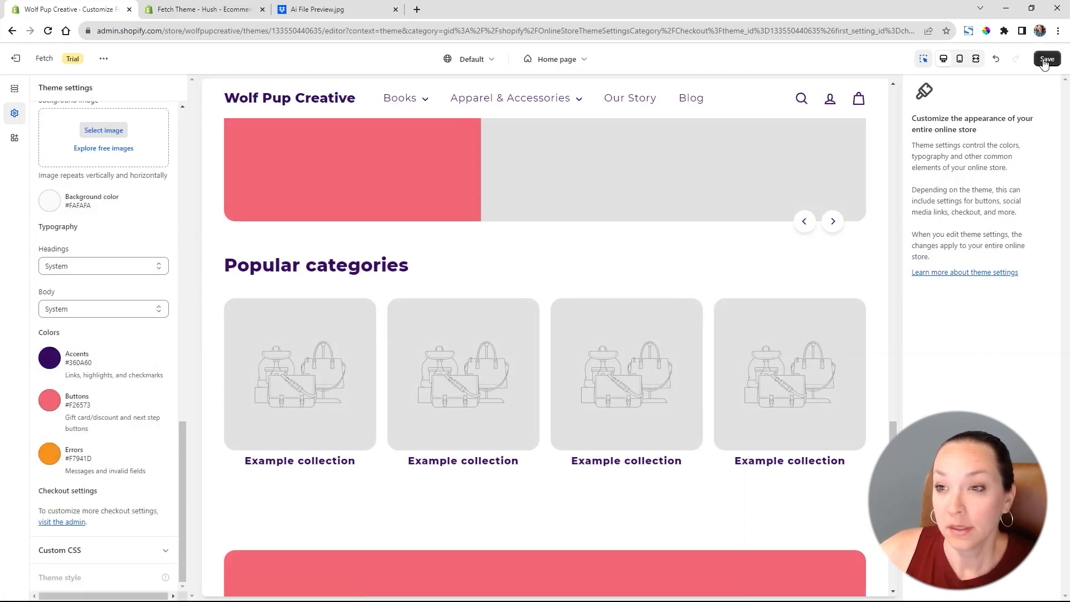
{"action": "left_click", "coordinate": [1046, 60]}
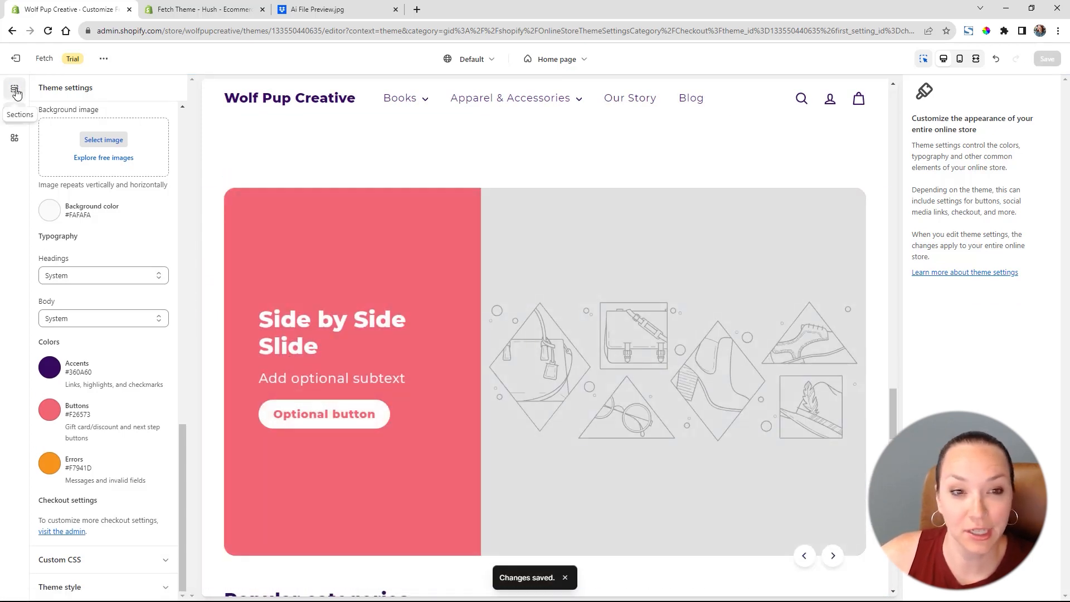
Switch to the home page sections, show the Header section's settings and expand the Announcement bar's blocks.
{"action": "left_click", "coordinate": [15, 90]}
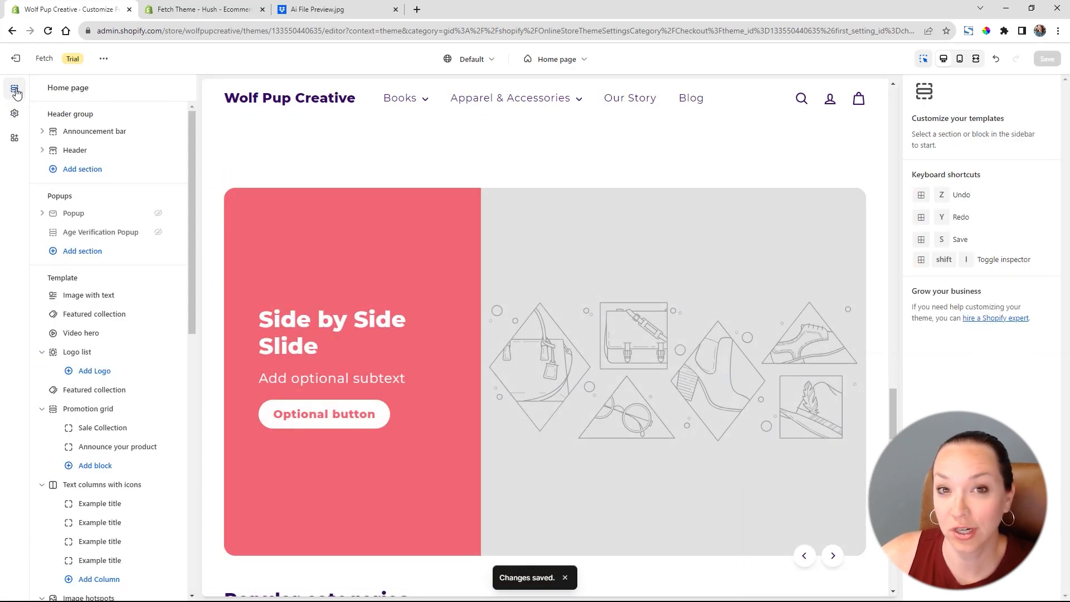
{"action": "left_click", "coordinate": [77, 151]}
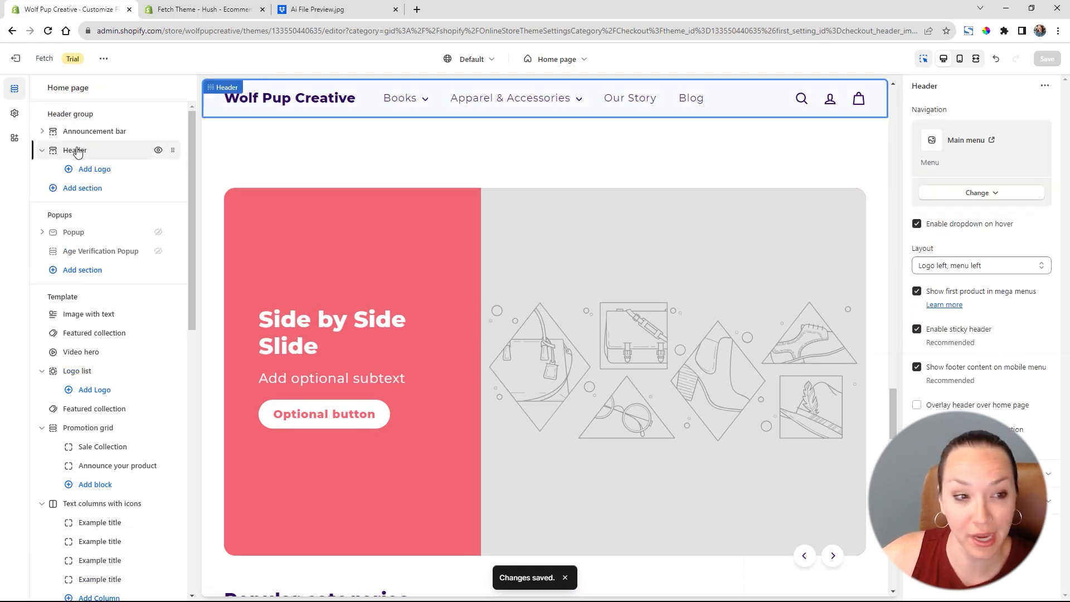
{"action": "scroll", "coordinate": [446, 223], "scroll_direction": "up", "scroll_amount": 5}
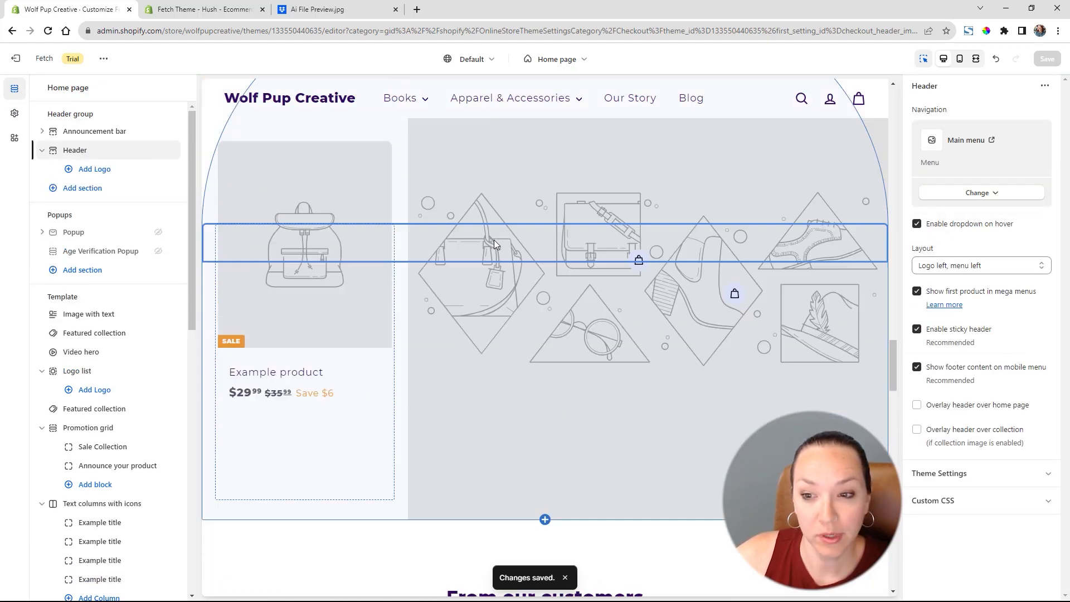
{"action": "left_click_drag", "start_coordinate": [893, 348], "coordinate": [902, 105]}
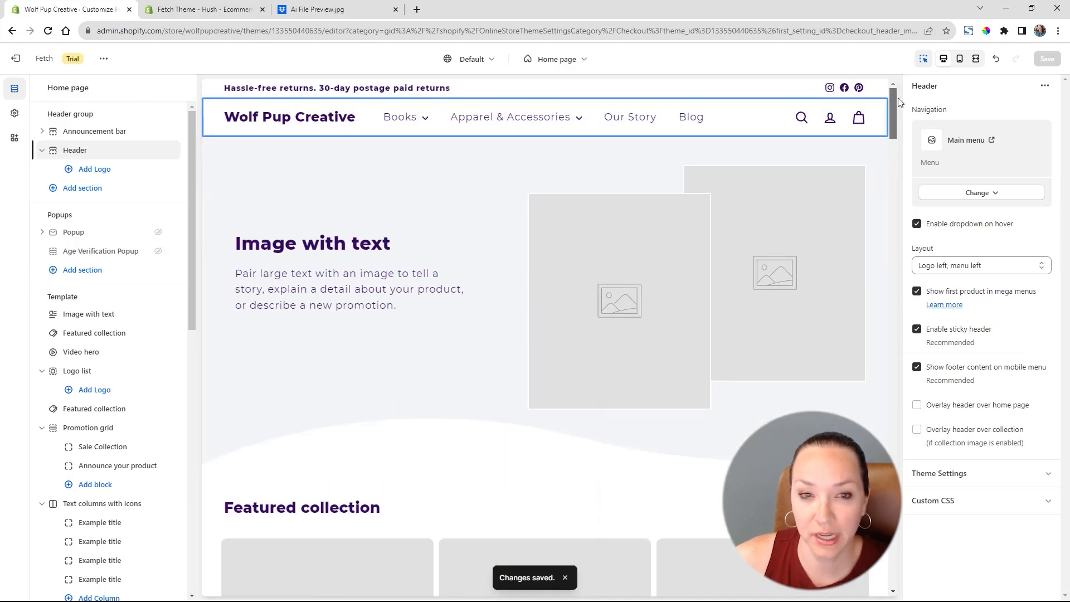
{"action": "left_click", "coordinate": [43, 132]}
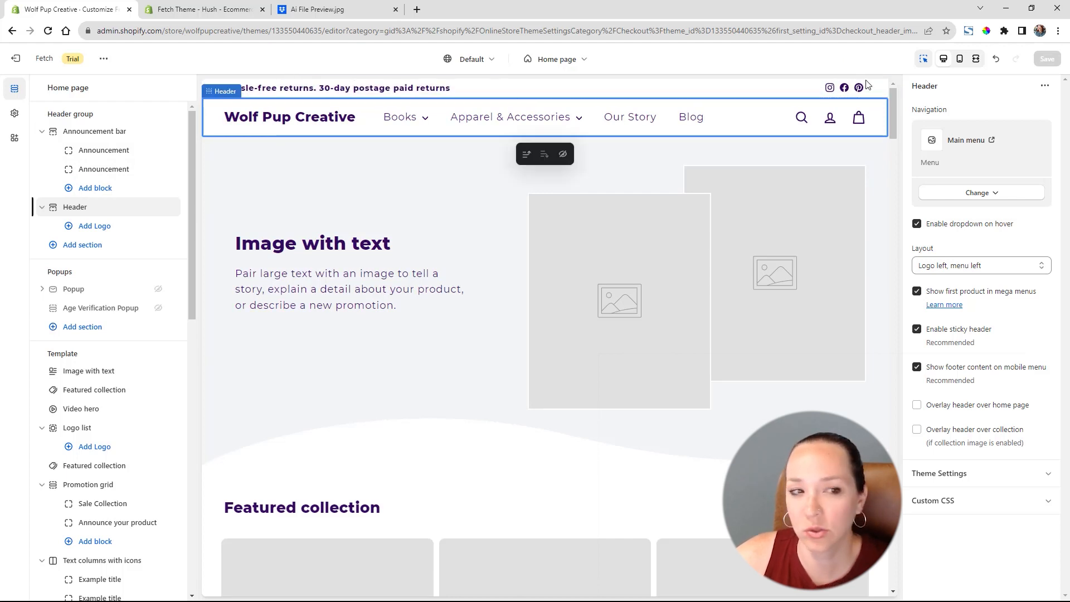
Open the first announcement's settings and copy the phrase "Printed in the USA" from the live wolfpupcreative.com home page in a new tab.
{"action": "left_click", "coordinate": [104, 153]}
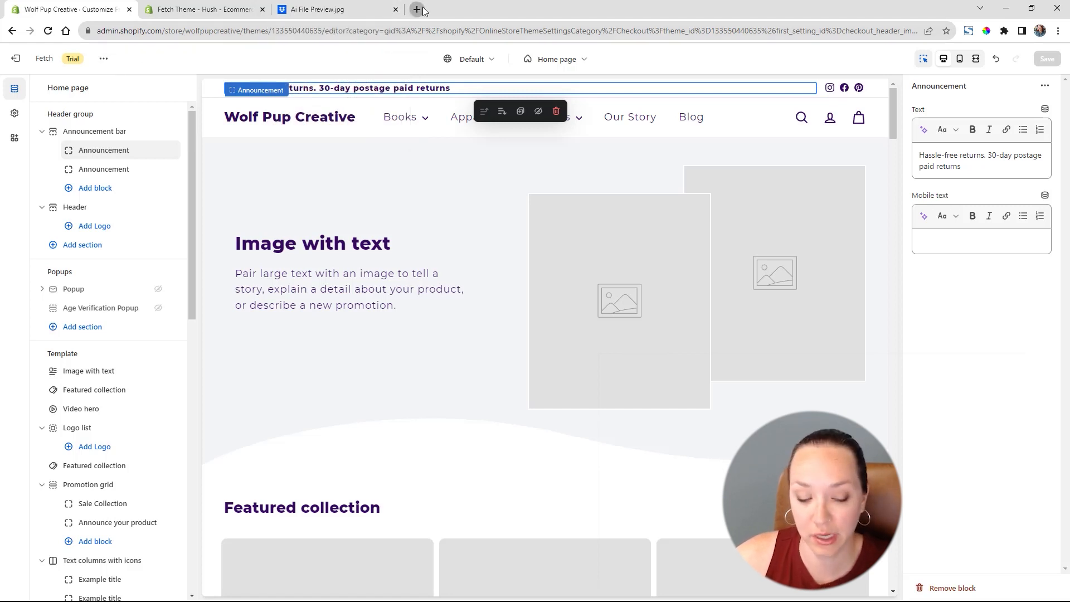
{"action": "left_click", "coordinate": [417, 9]}
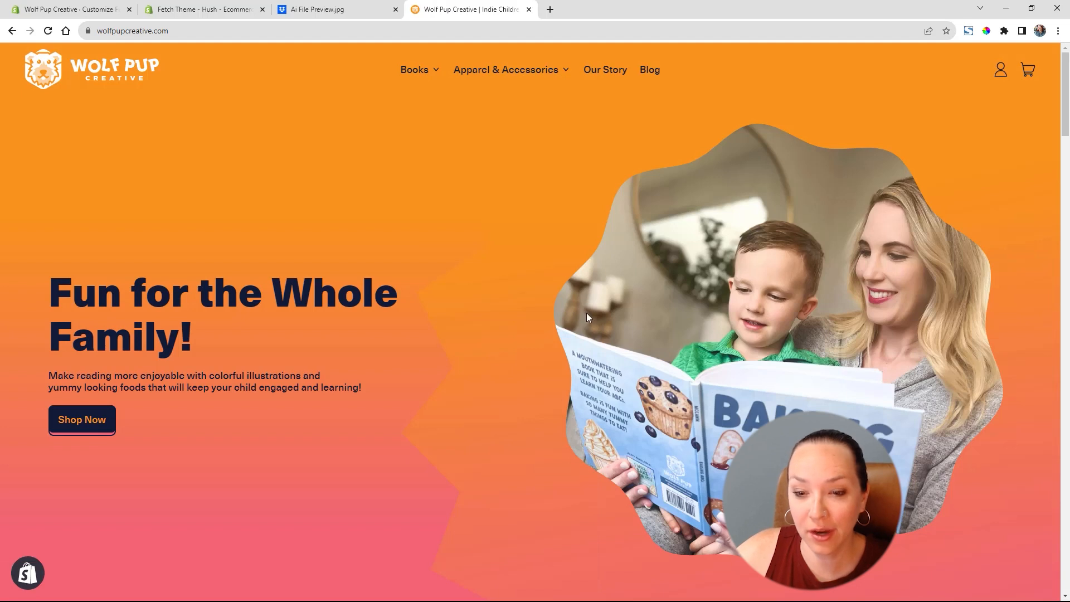
{"action": "scroll", "coordinate": [579, 323], "scroll_direction": "down", "scroll_amount": 9}
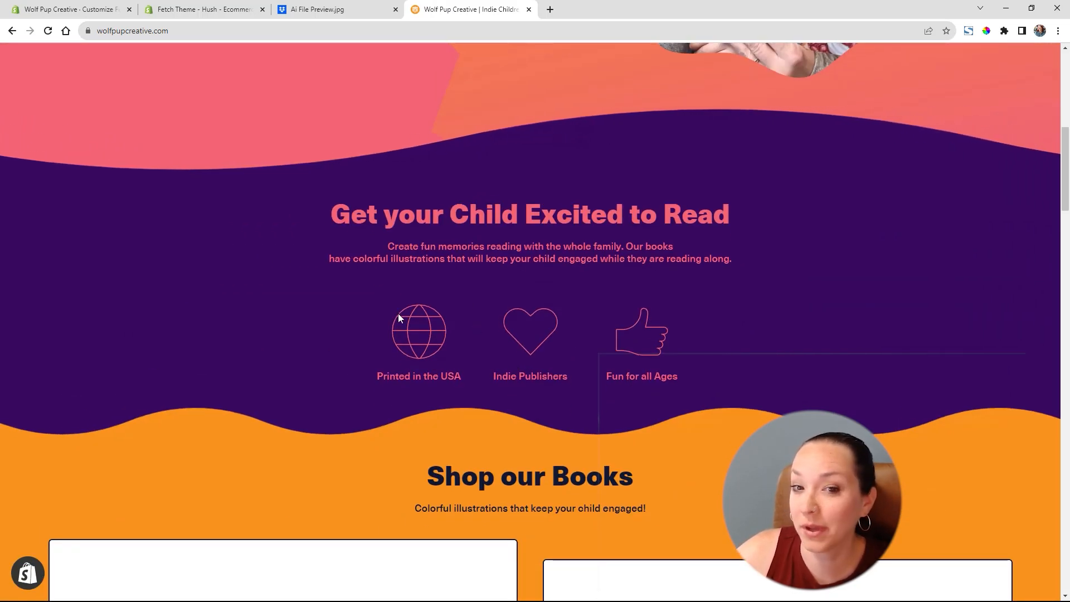
{"action": "triple_click", "coordinate": [439, 377]}
{"action": "key", "text": "ctrl+c"}
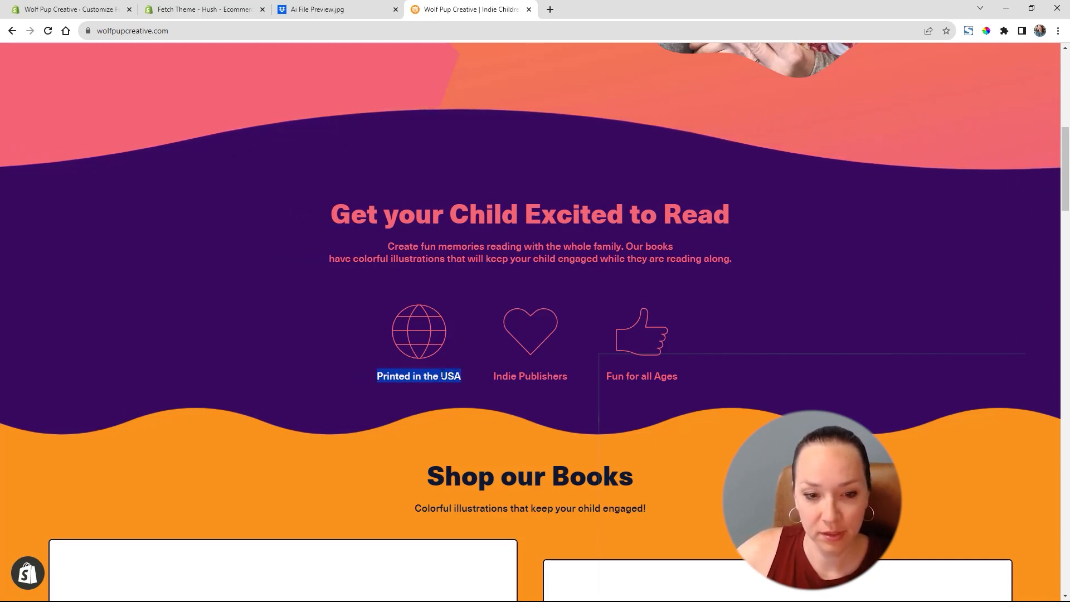
Switch back to the theme editor and replace the first announcement's text with the copied phrase "Printed in the USA".
{"action": "left_click", "coordinate": [87, 15]}
{"action": "key", "text": "ctrl+a"}
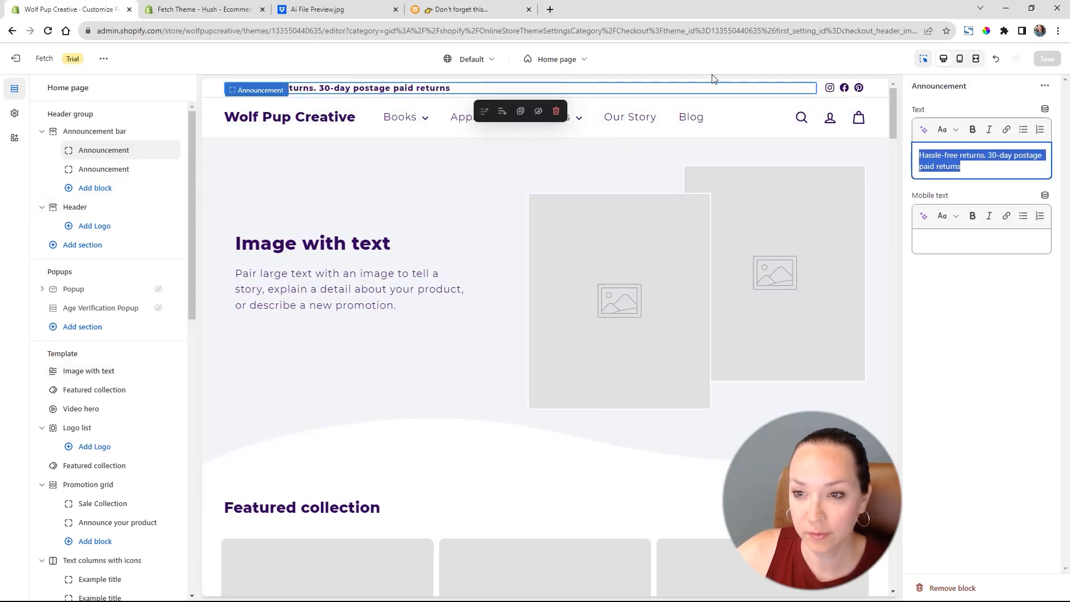
{"action": "key", "text": "ctrl+v"}
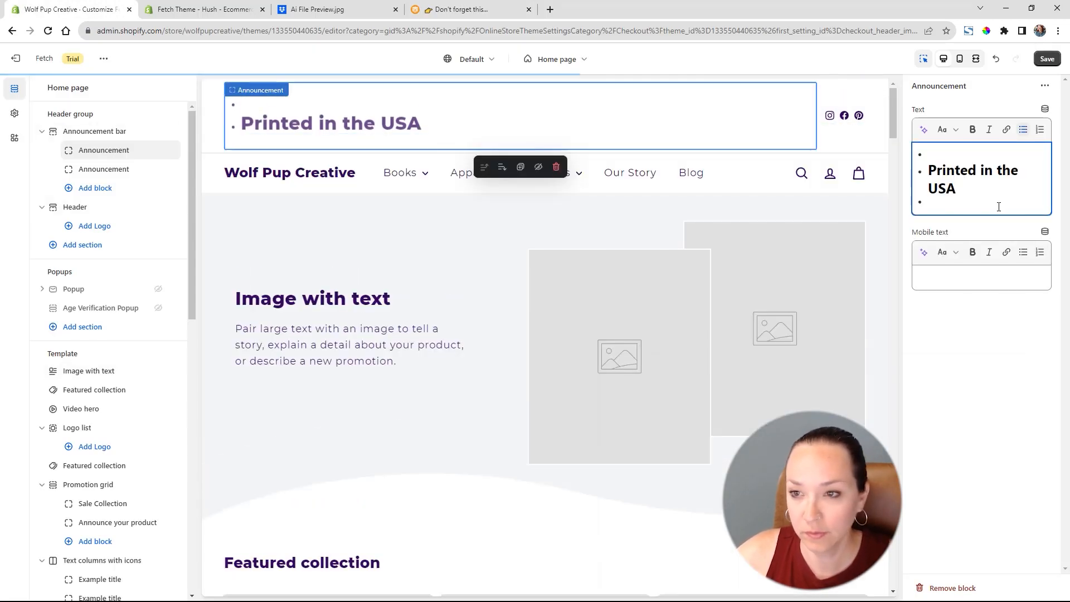
Remove the empty bullets and list formatting from the announcement text and change its style from Heading 2 to plain paragraph.
{"action": "key", "text": "ctrl+a"}
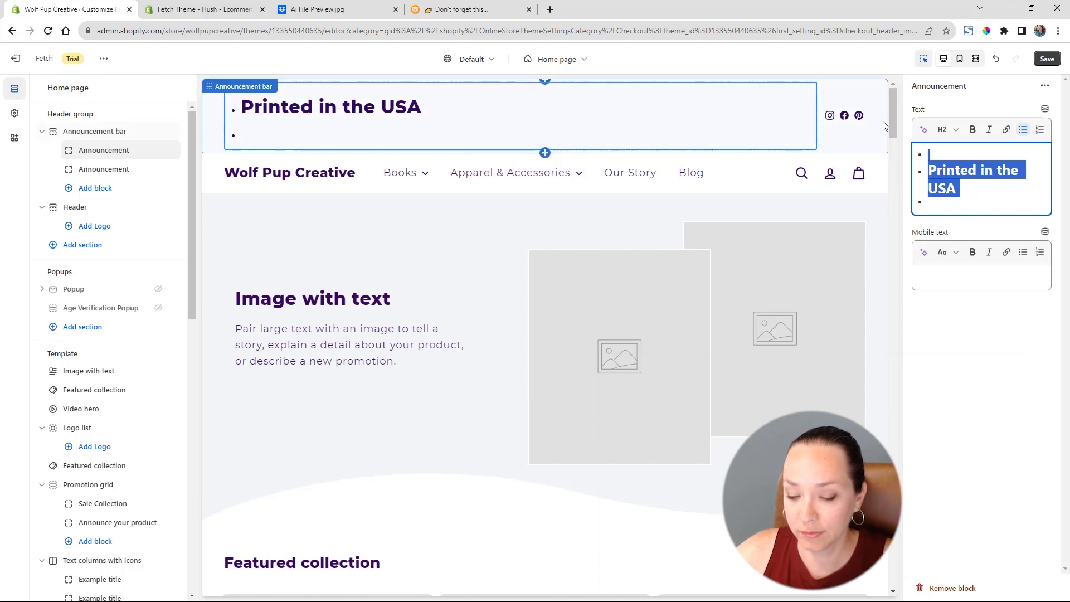
{"action": "key", "text": "BackSpace"}
{"action": "key", "text": "ctrl+z"}
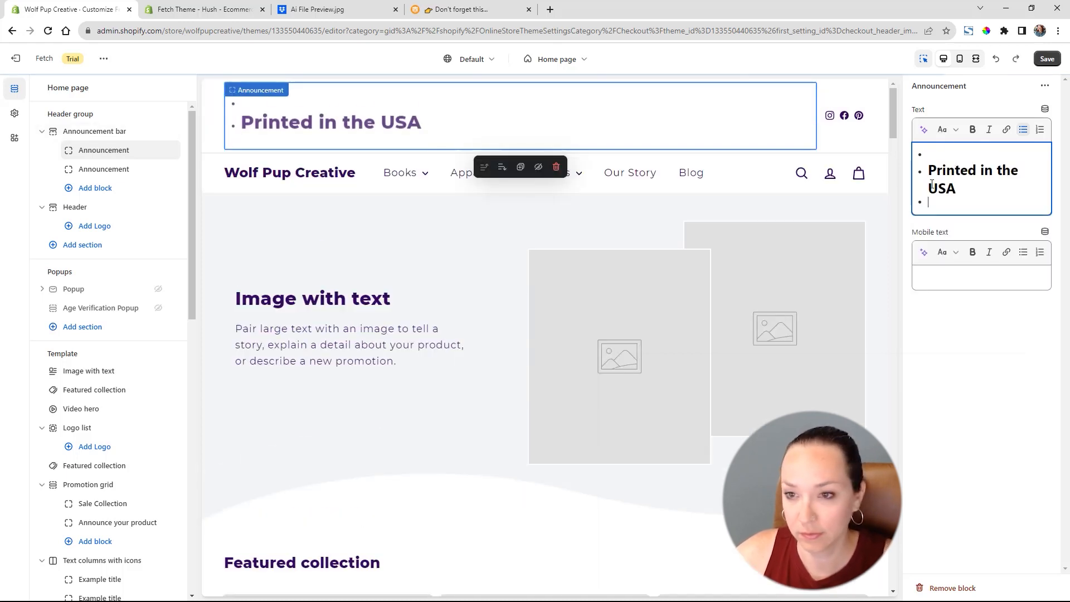
{"action": "key", "text": "BackSpace"}
{"action": "key", "text": "BackSpace"}
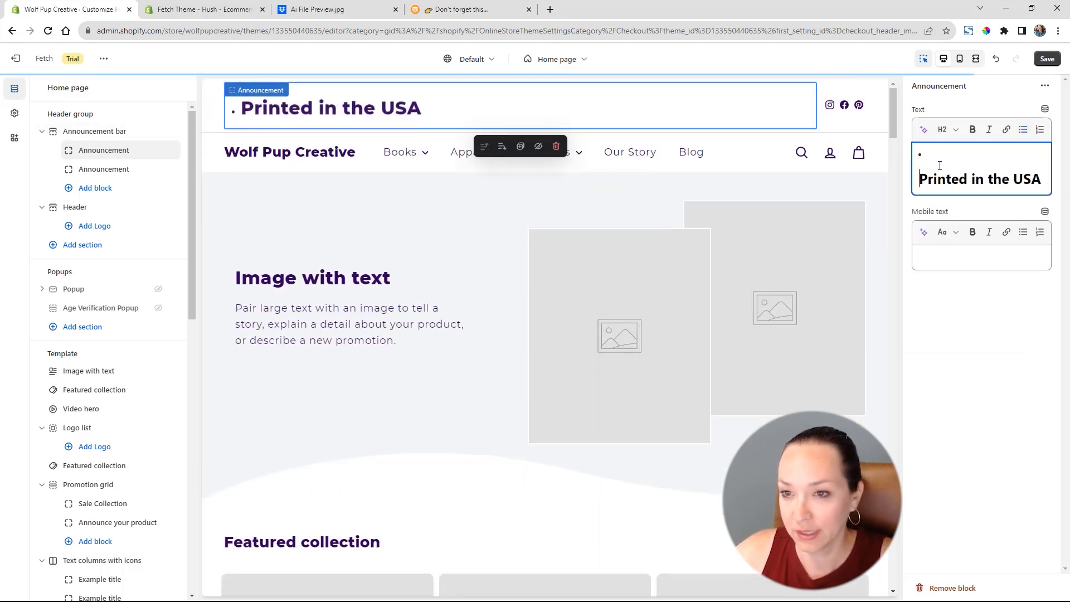
{"action": "triple_click", "coordinate": [942, 150]}
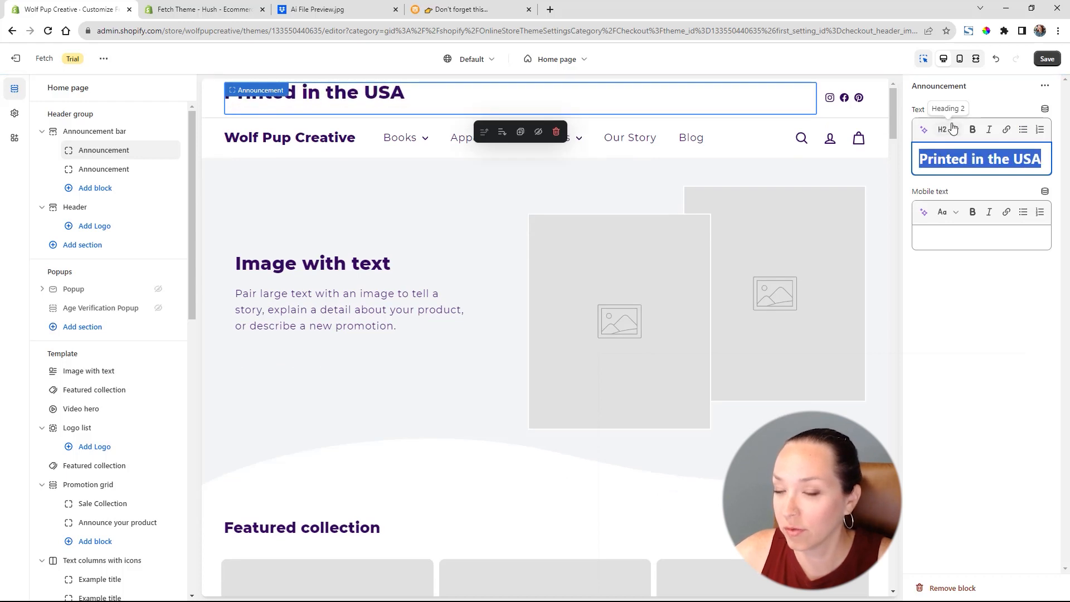
{"action": "left_click", "coordinate": [946, 129]}
{"action": "left_click", "coordinate": [955, 154]}
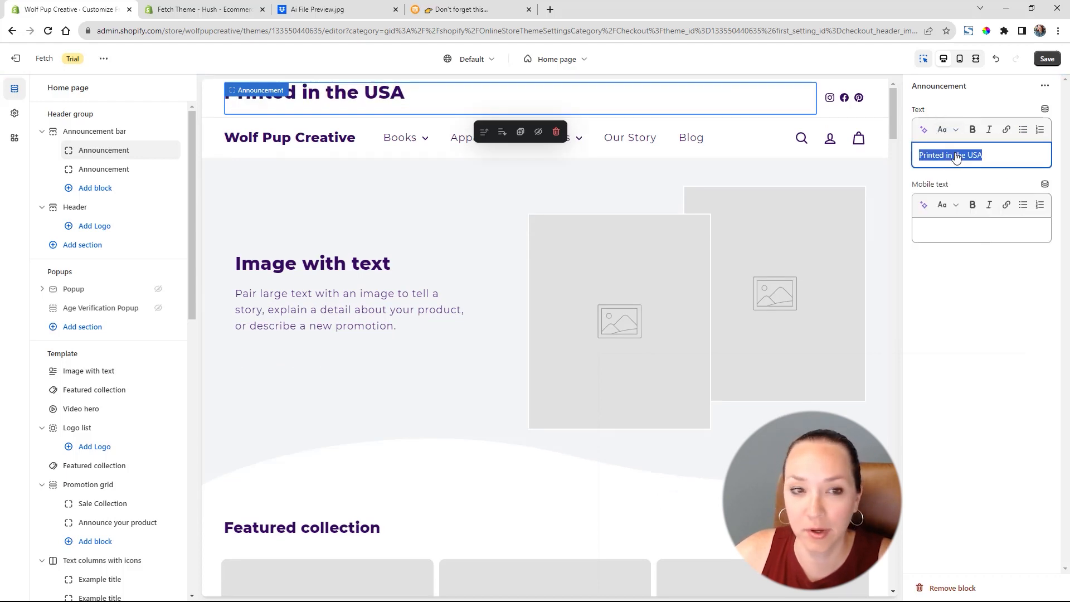
Extend the announcement text to read "Printed in the USA. Female Owned Business.".
{"action": "left_click", "coordinate": [994, 151]}
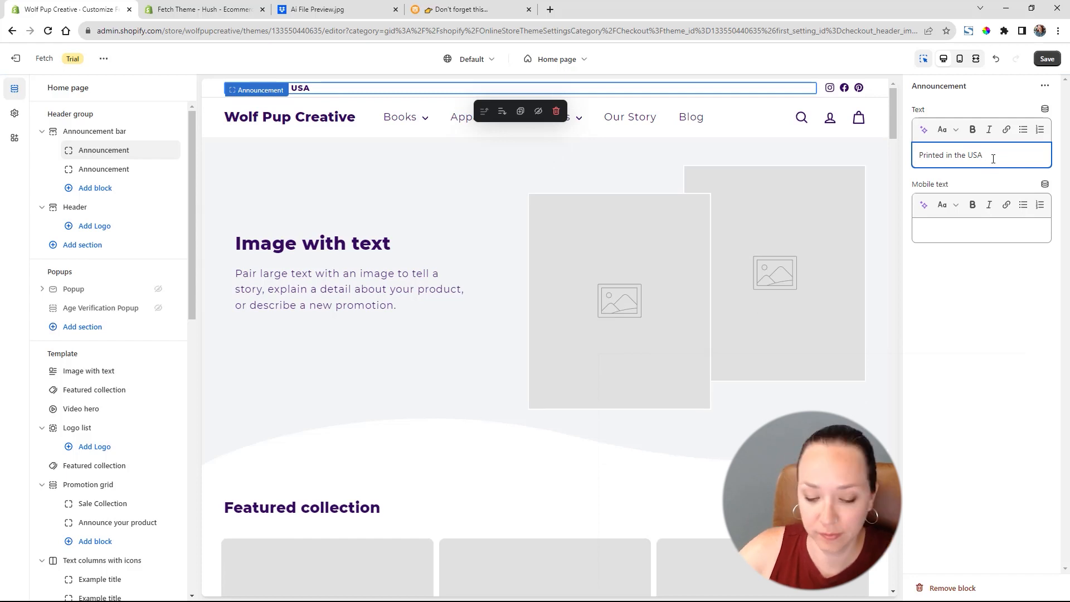
{"action": "type", "text": ". Female Ow"}
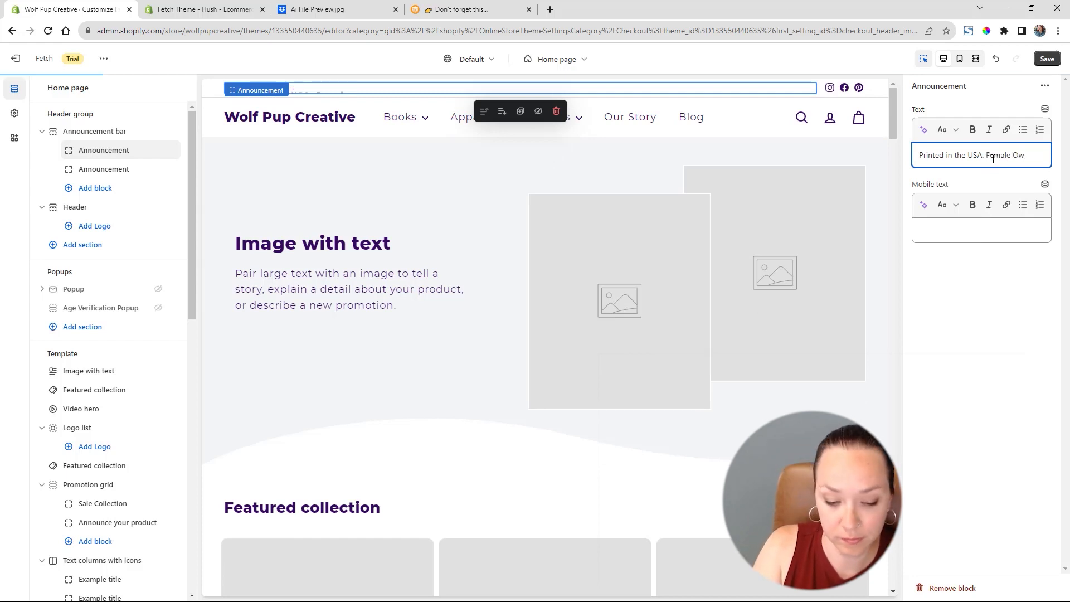
{"action": "type", "text": "ned Business."}
{"action": "key", "text": "Tab"}
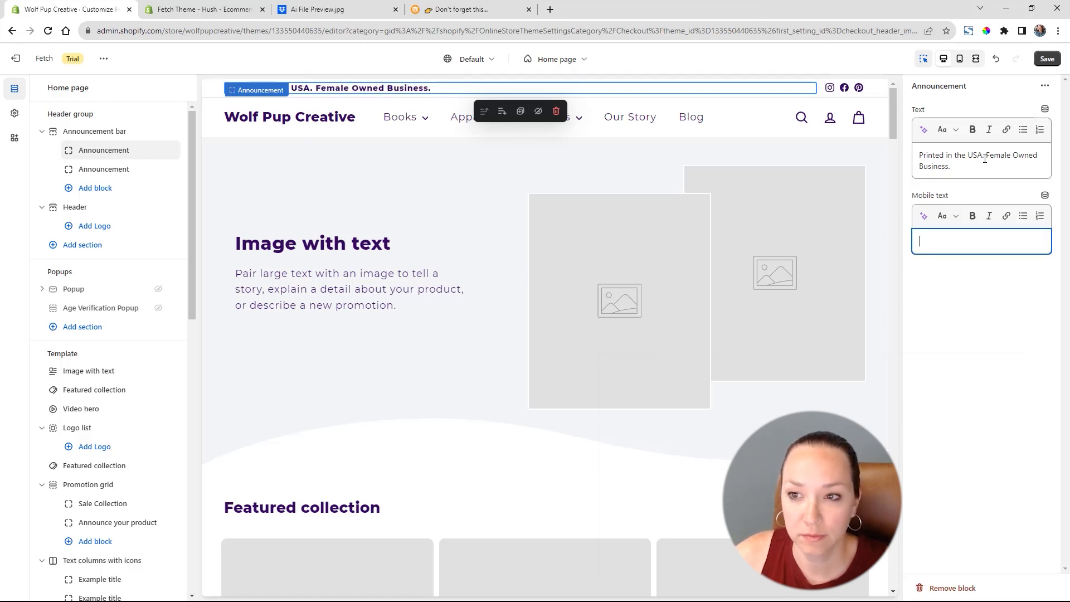
Set the announcement's mobile text to "Printed in the USA.", copied from its main text, and save the theme.
{"action": "left_click_drag", "start_coordinate": [985, 154], "coordinate": [895, 145]}
{"action": "key", "text": "ctrl+c"}
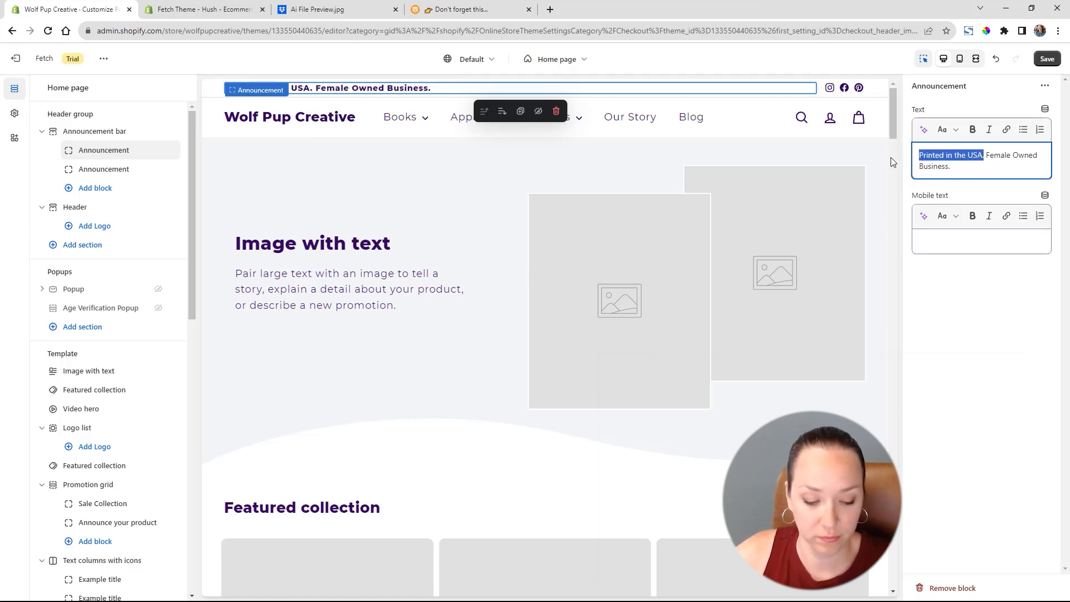
{"action": "left_click", "coordinate": [961, 238]}
{"action": "key", "text": "ctrl+v"}
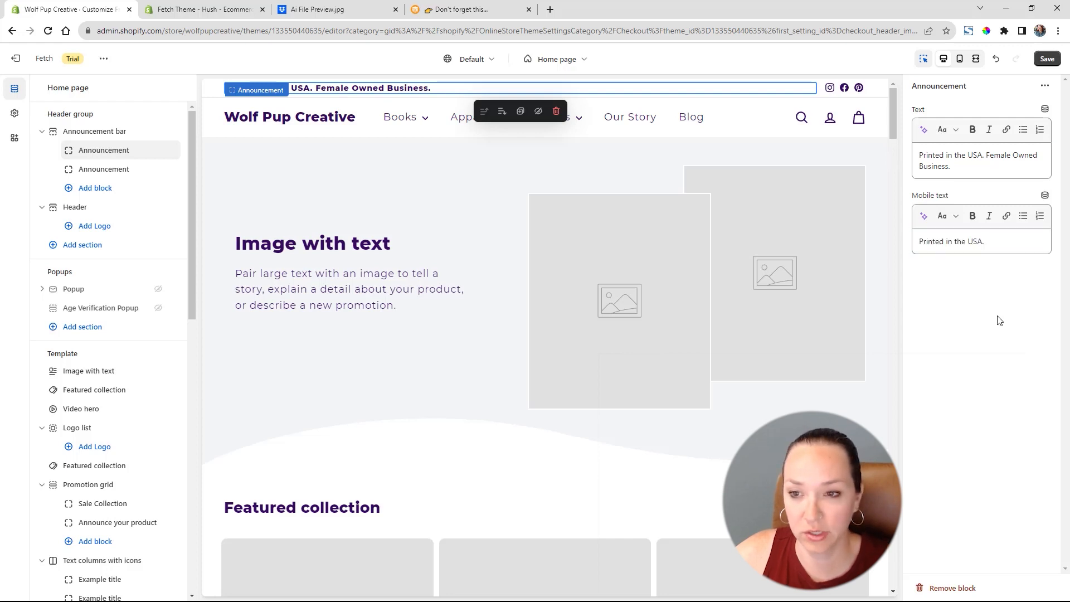
{"action": "left_click", "coordinate": [1048, 60]}
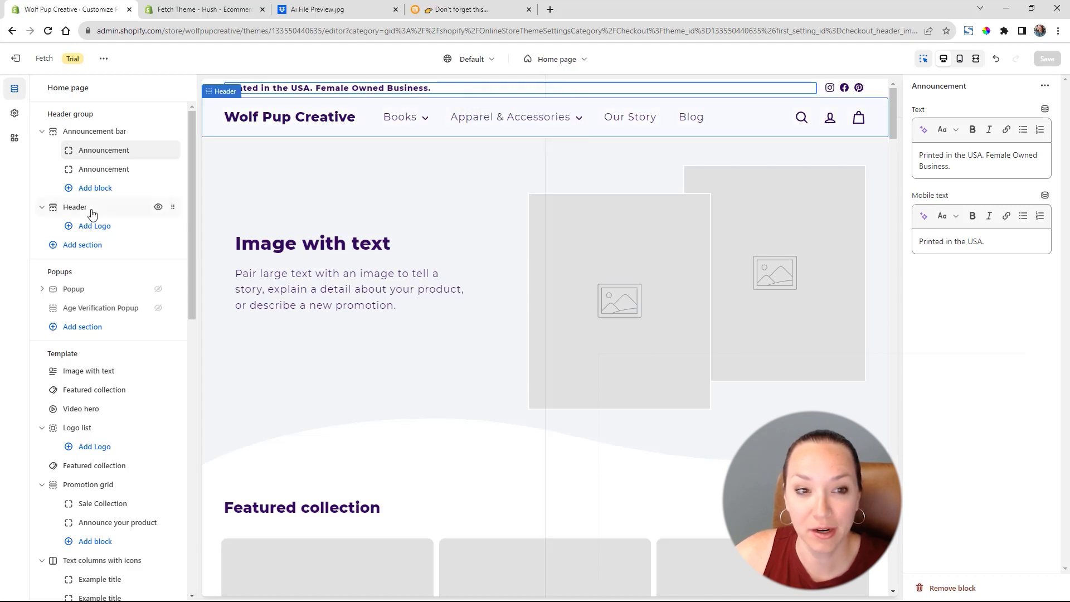
Check the header and the first announcement's mobile text in the mobile preview, and return to the desktop preview.
{"action": "left_click", "coordinate": [377, 109]}
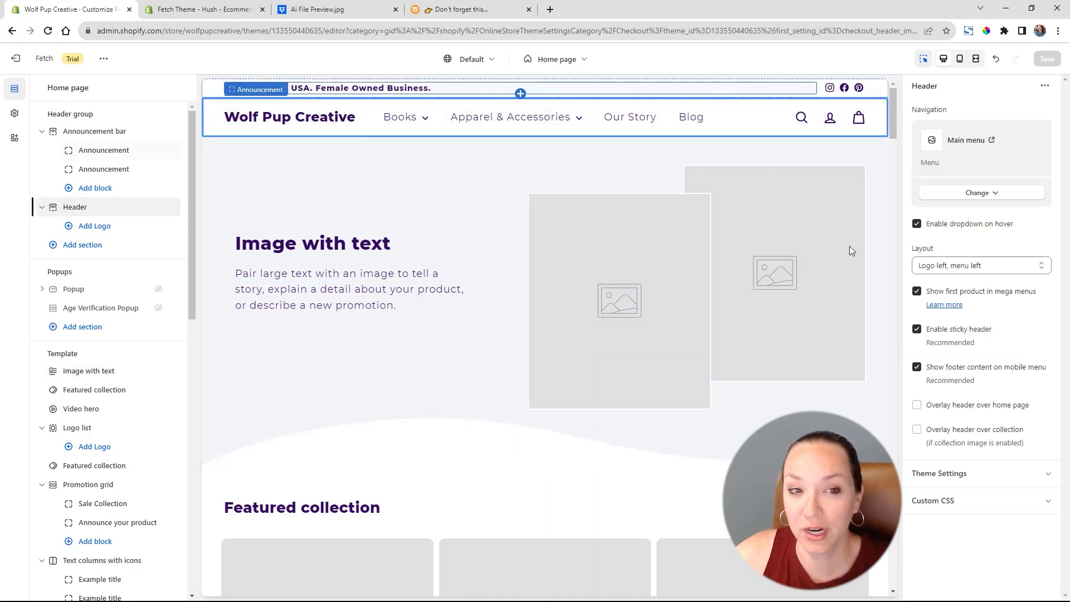
{"action": "left_click", "coordinate": [962, 60]}
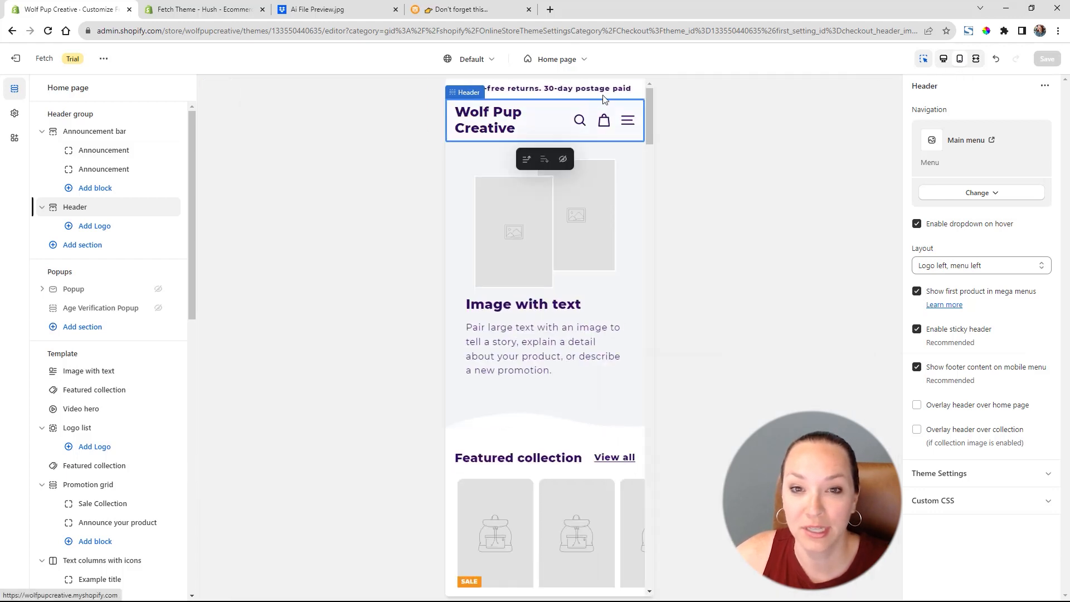
{"action": "left_click", "coordinate": [95, 151]}
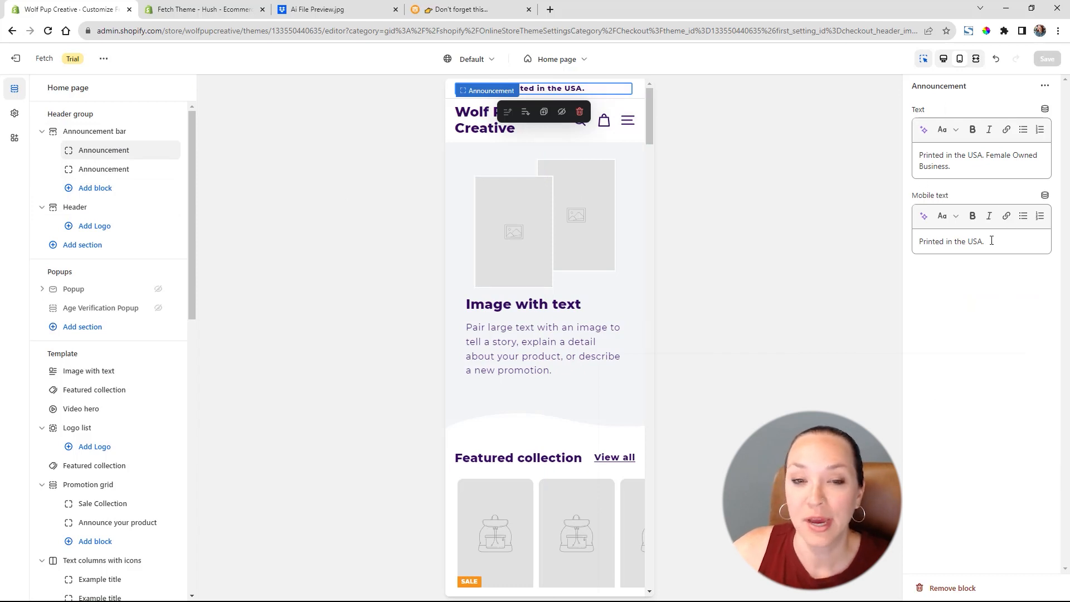
{"action": "left_click", "coordinate": [944, 58]}
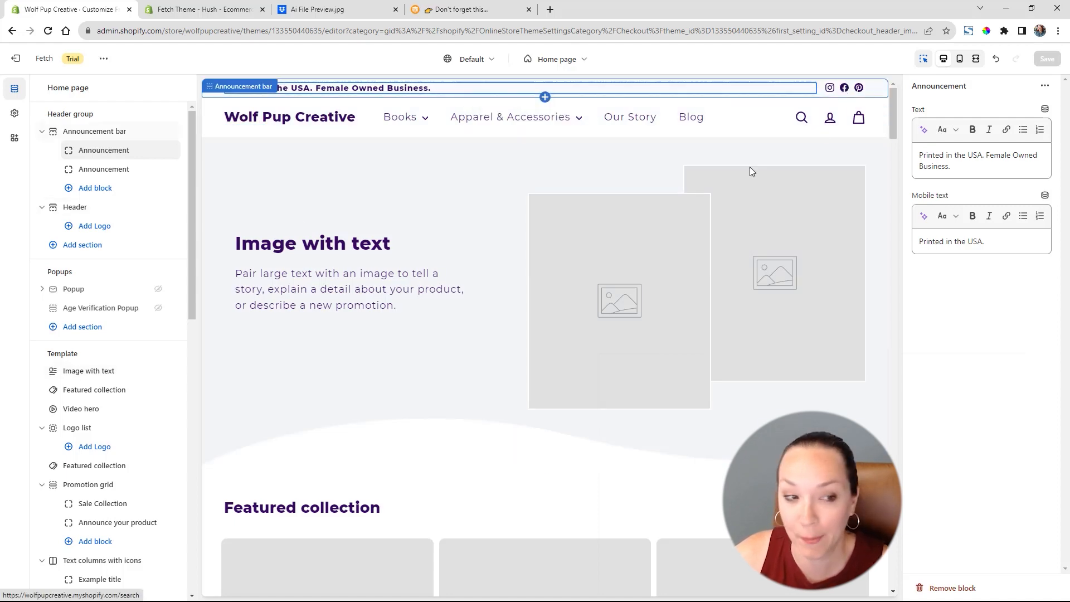
Delete the second announcement, "Hassle-free returns. 30-day postage paid returns", from the Announcement bar.
{"action": "left_click", "coordinate": [107, 172]}
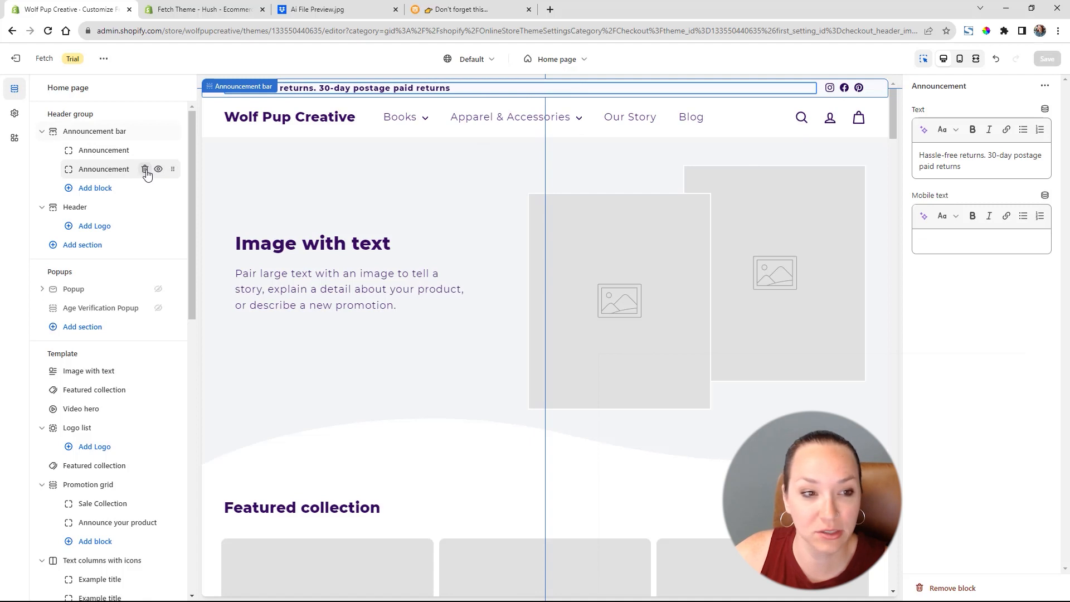
{"action": "left_click", "coordinate": [144, 170]}
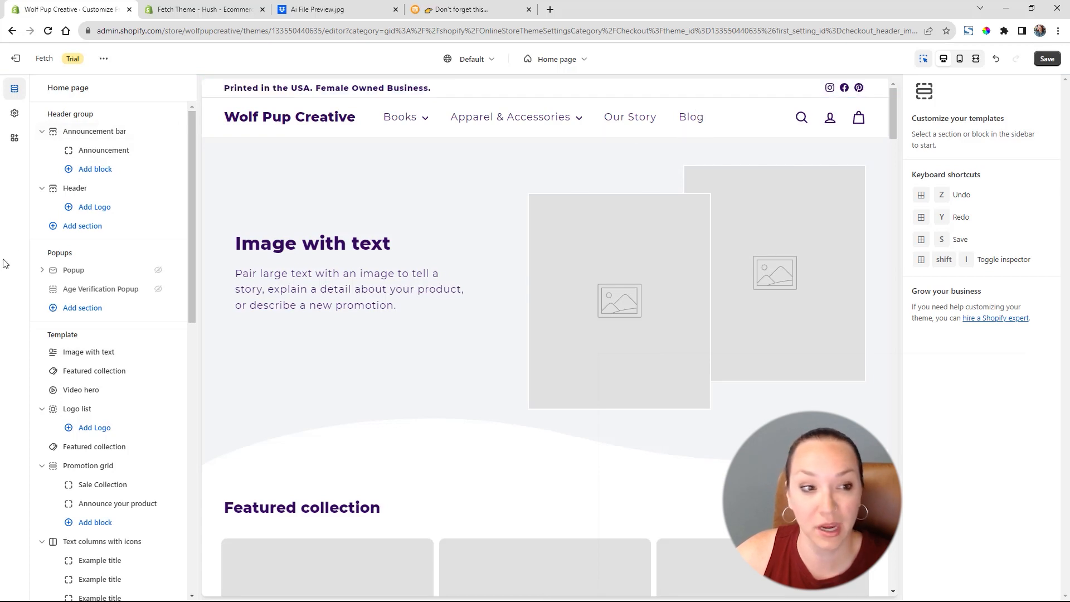
Show the Header section's settings and preview the Apparel & Accessories and Books dropdown menus.
{"action": "left_click", "coordinate": [87, 188]}
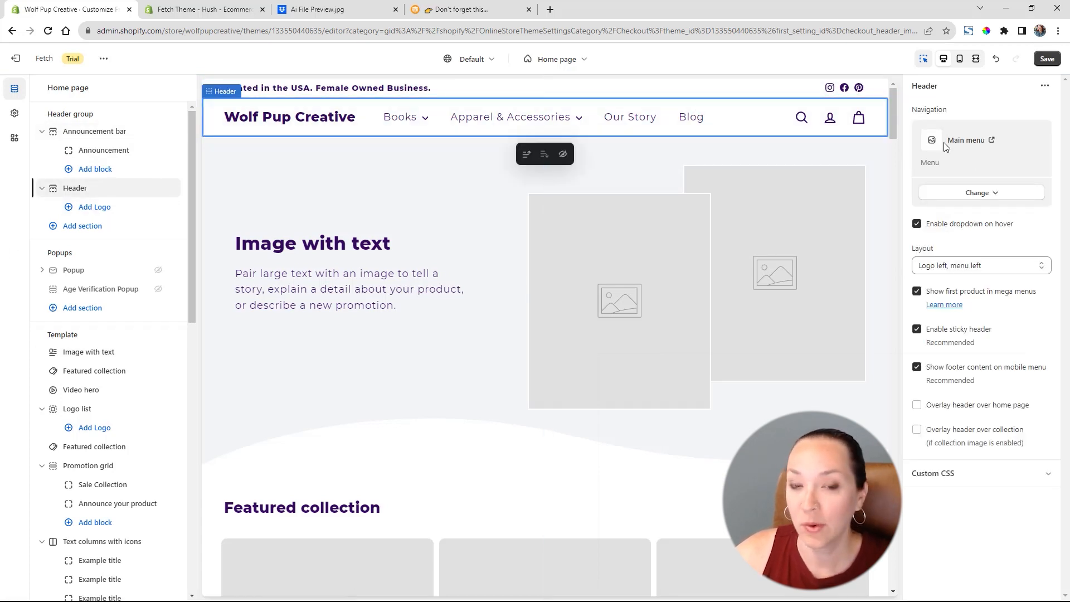
{"action": "mouse_move", "coordinate": [569, 119]}
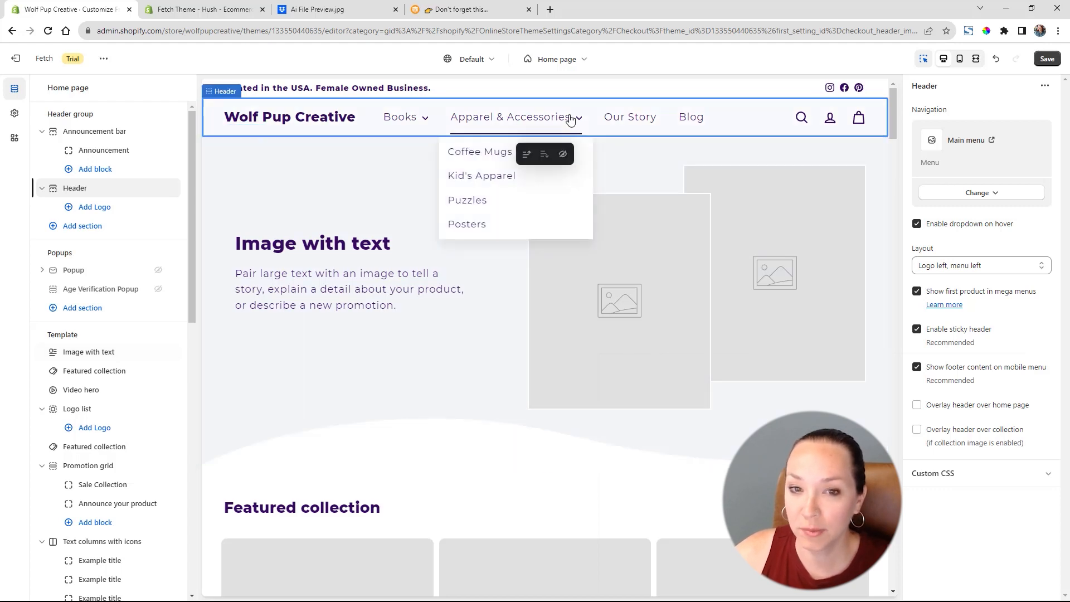
{"action": "mouse_move", "coordinate": [408, 114]}
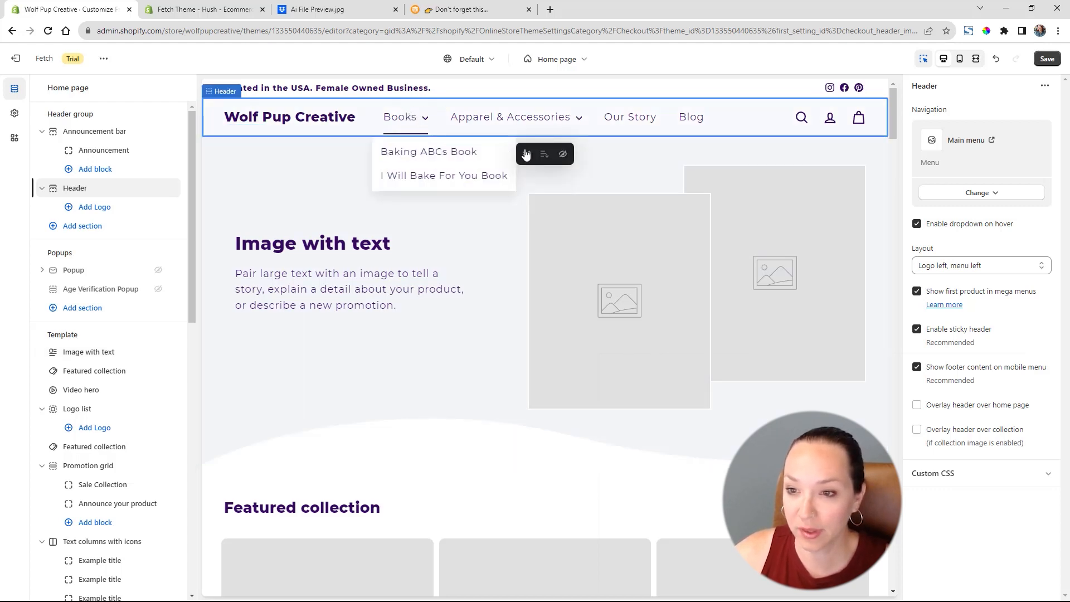
Try the header layouts Logo left, menu center; Logo center, menu below; and Logo left, menu below, and return to Logo left, menu left.
{"action": "left_click", "coordinate": [1005, 270]}
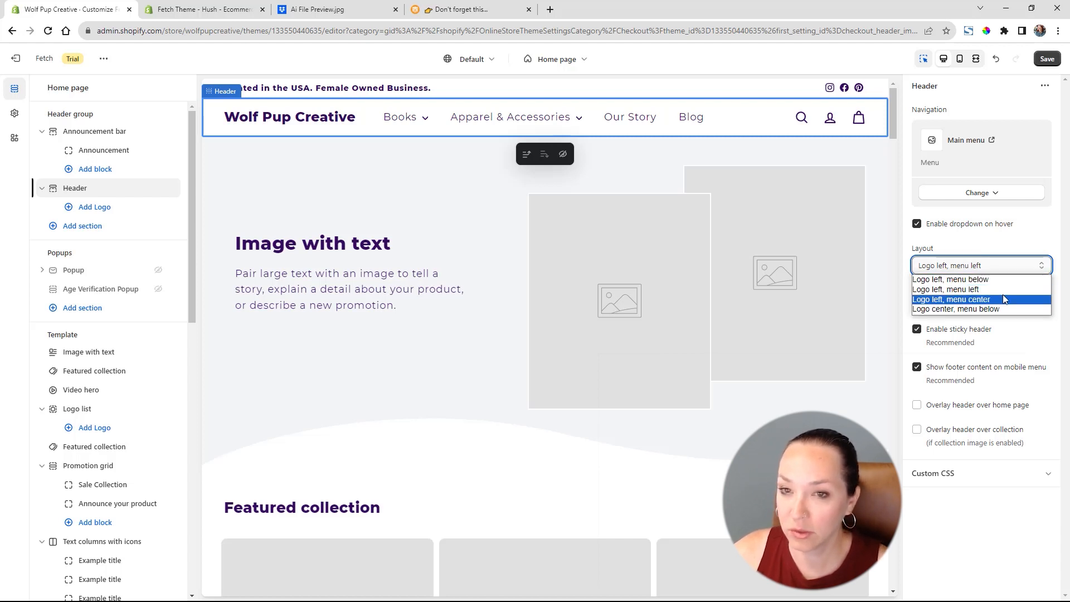
{"action": "left_click", "coordinate": [1005, 299]}
{"action": "left_click", "coordinate": [1012, 265]}
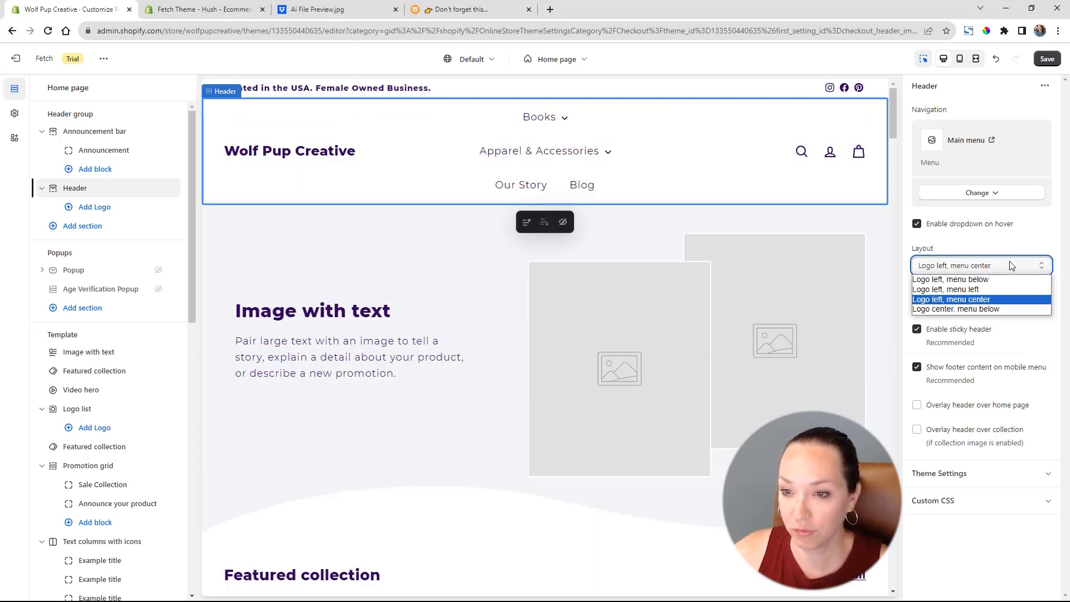
{"action": "left_click", "coordinate": [998, 309]}
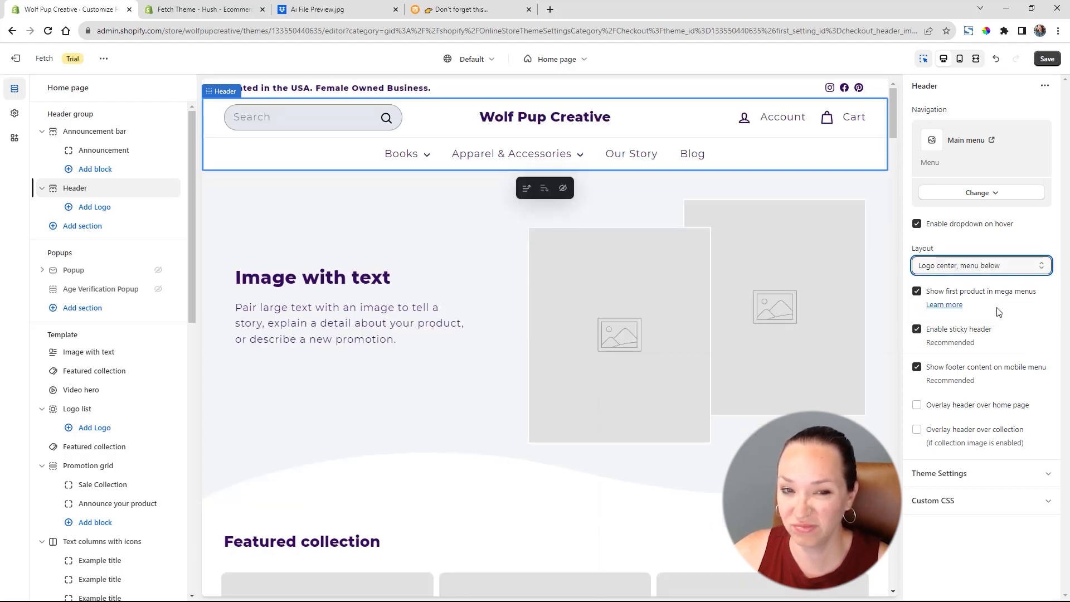
{"action": "left_click", "coordinate": [990, 266]}
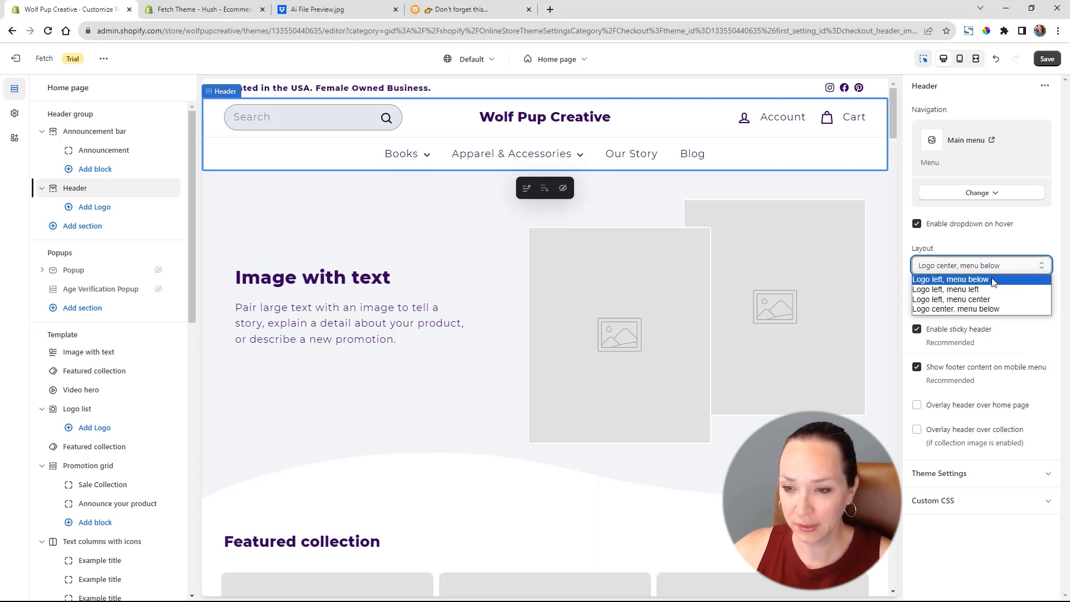
{"action": "left_click", "coordinate": [993, 280]}
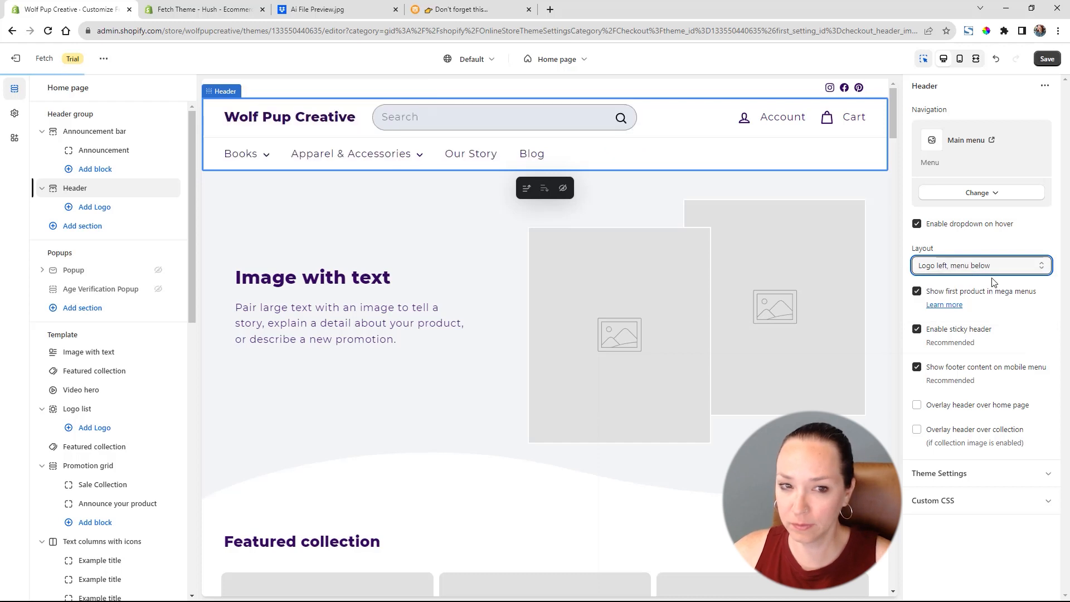
{"action": "left_click", "coordinate": [992, 271]}
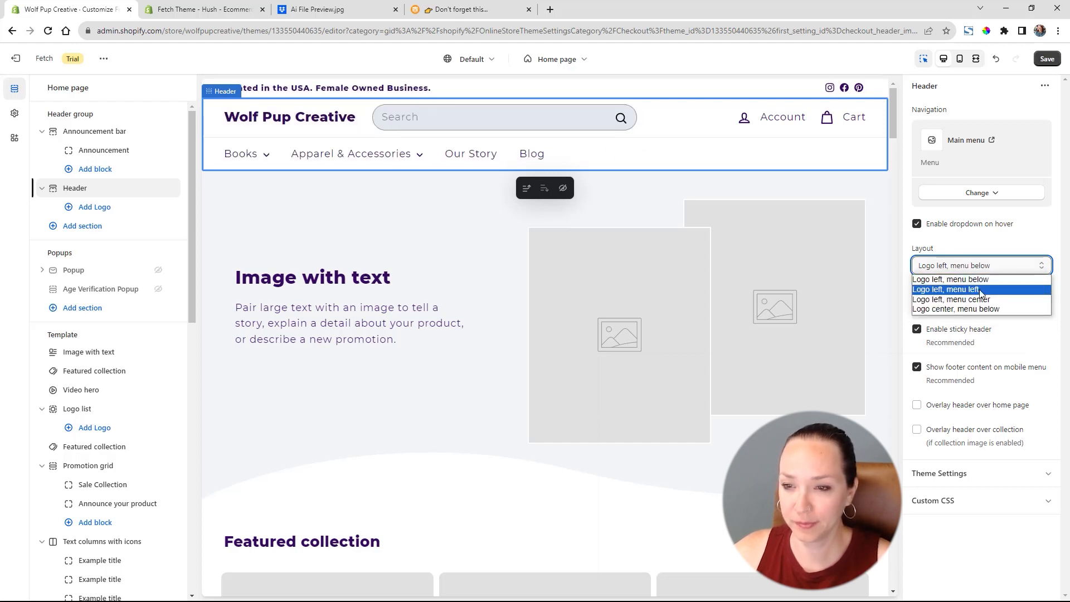
{"action": "left_click", "coordinate": [981, 294]}
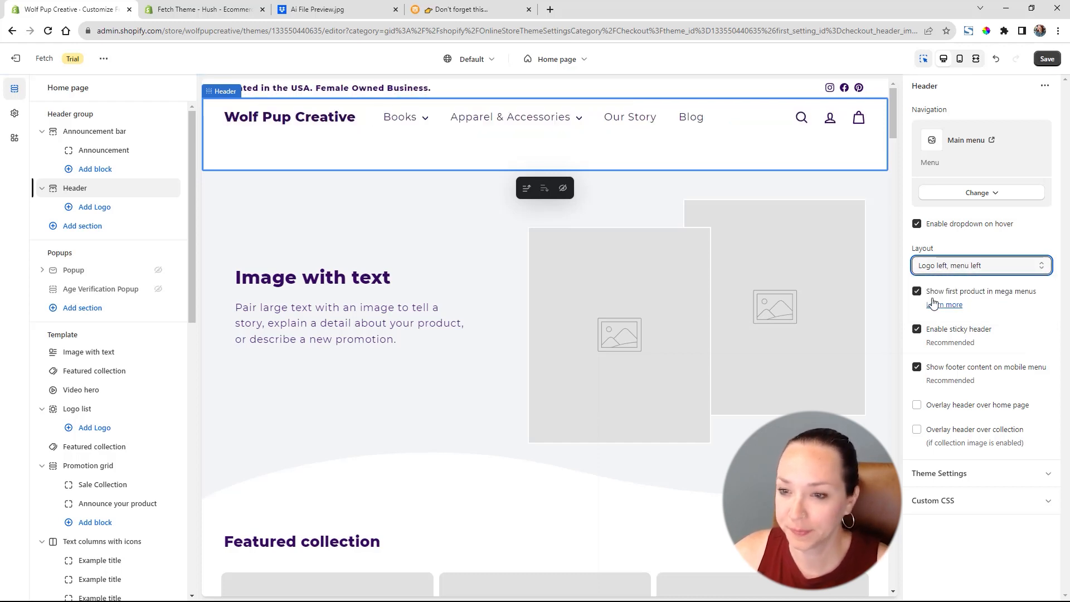
{"action": "scroll", "coordinate": [554, 323], "scroll_direction": "down", "scroll_amount": 10}
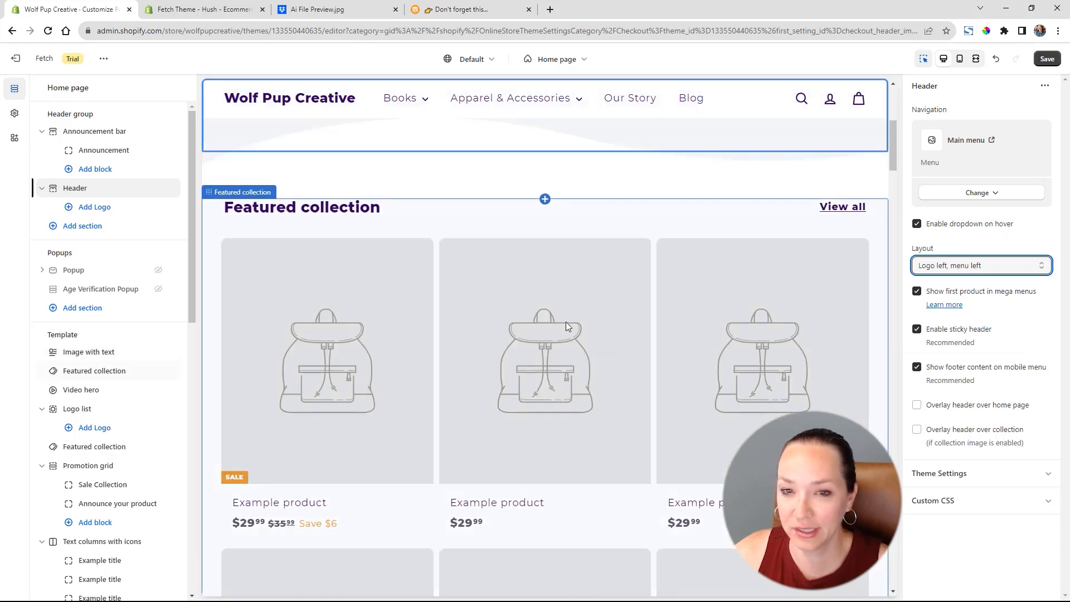
{"action": "scroll", "coordinate": [594, 281], "scroll_direction": "up", "scroll_amount": 10}
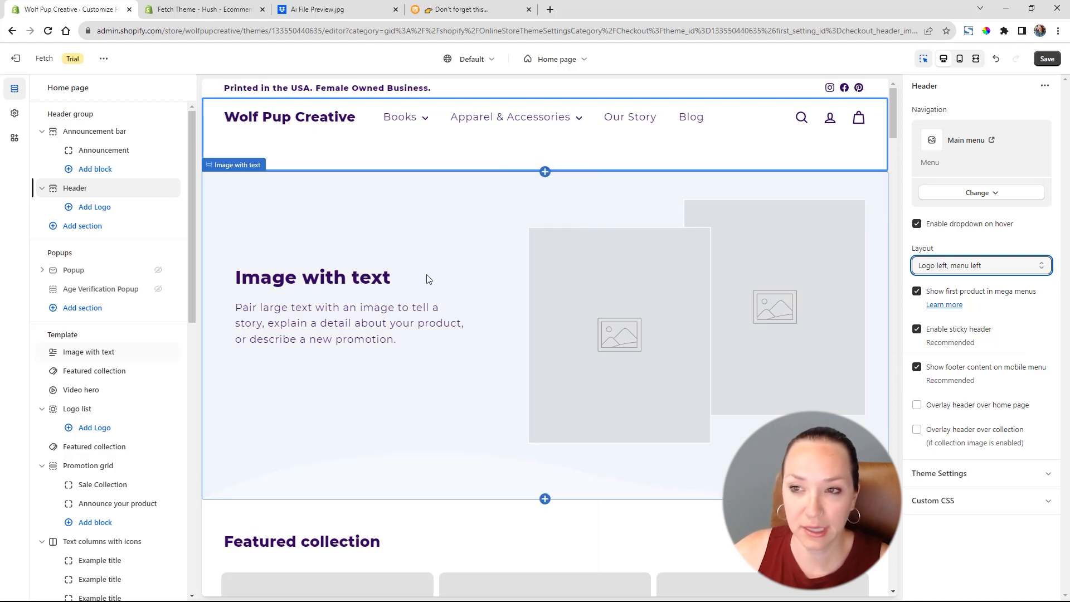
Add a Logo block to the Header section and use the store library image Logo_6 as its logo.
{"action": "left_click", "coordinate": [101, 207]}
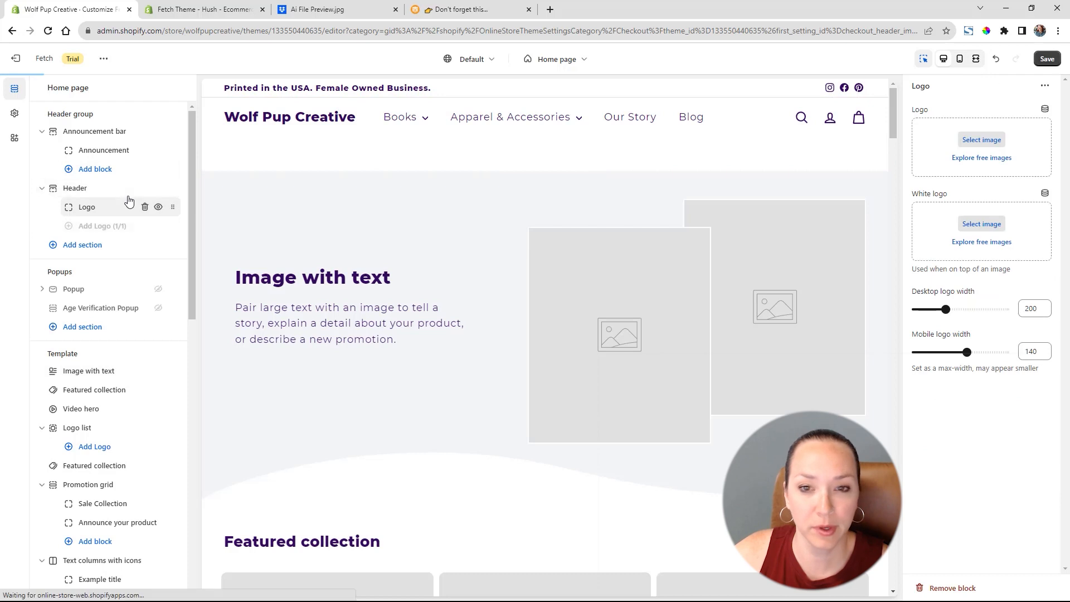
{"action": "left_click", "coordinate": [983, 141]}
{"action": "scroll", "coordinate": [613, 290], "scroll_direction": "down", "scroll_amount": 20}
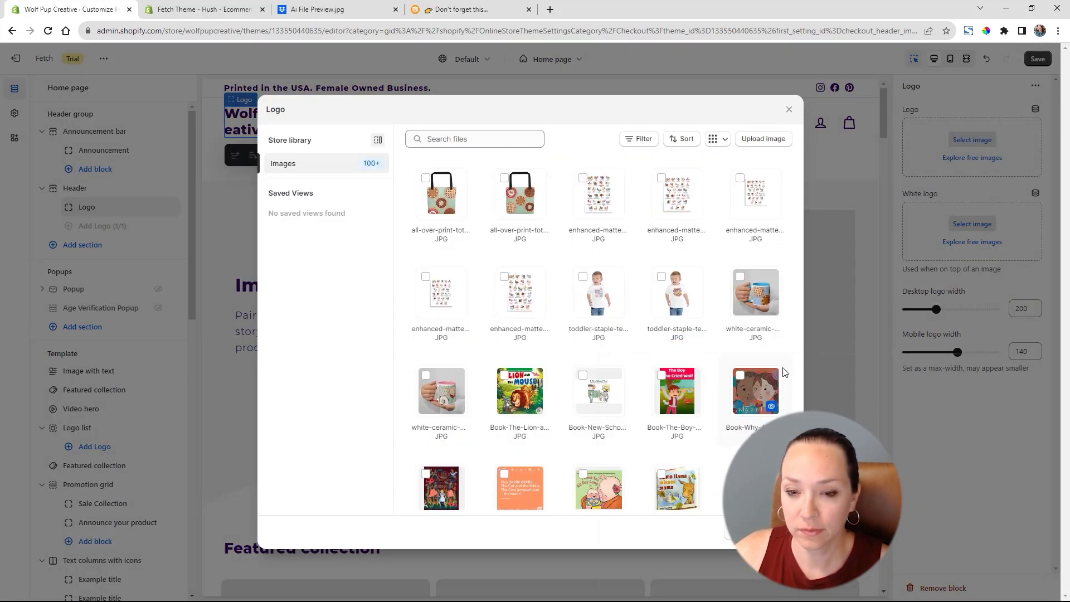
{"action": "left_click", "coordinate": [437, 435]}
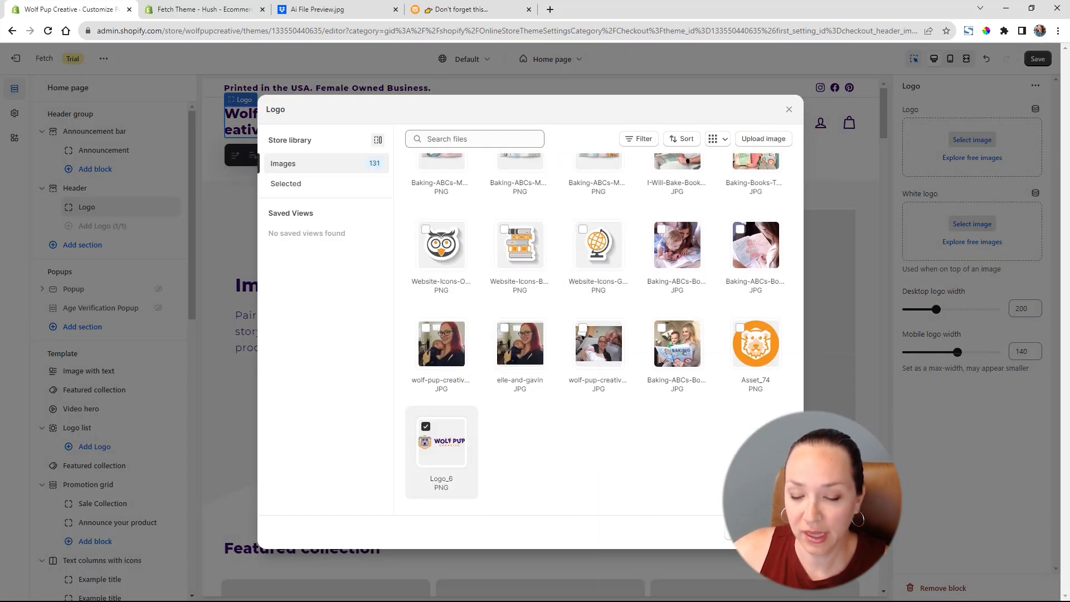
{"action": "left_click", "coordinate": [778, 532]}
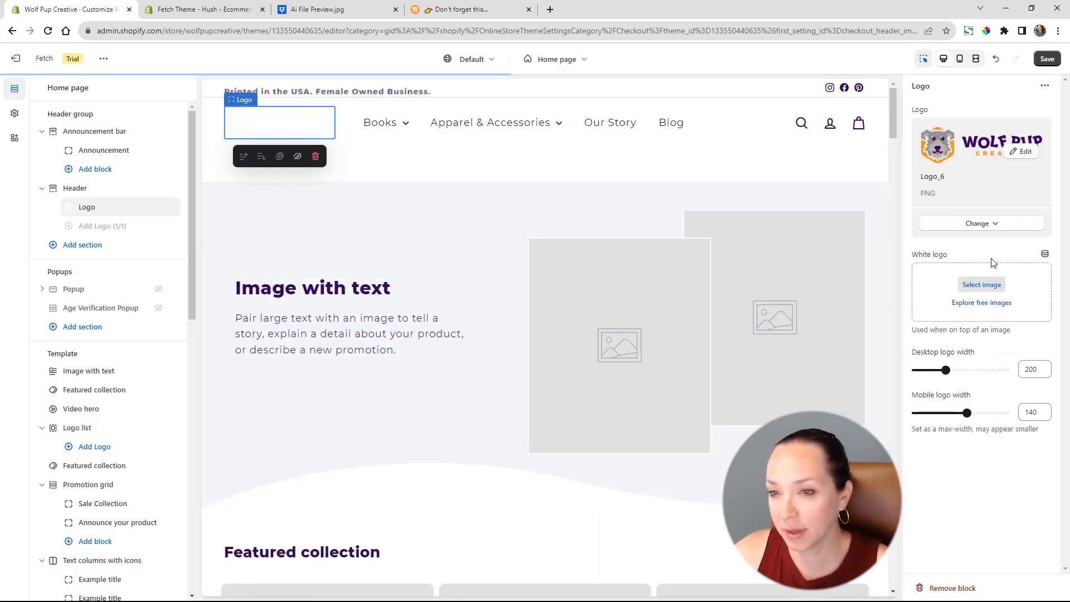
Upload the Logo_4 image and use it as the Logo block's white logo.
{"action": "left_click", "coordinate": [978, 285]}
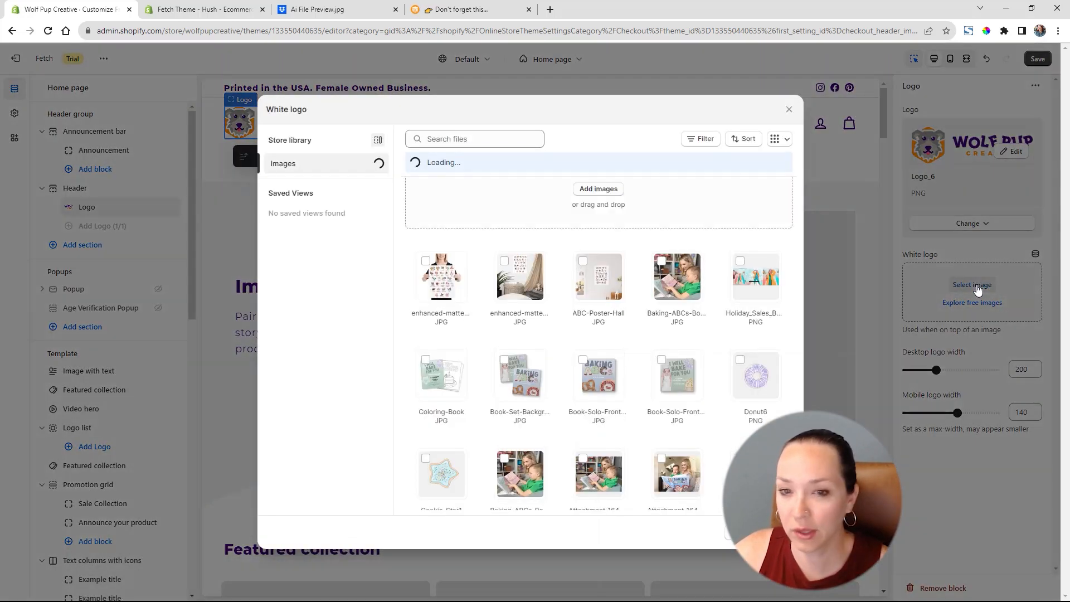
{"action": "left_click", "coordinate": [585, 191]}
{"action": "key", "text": "Return"}
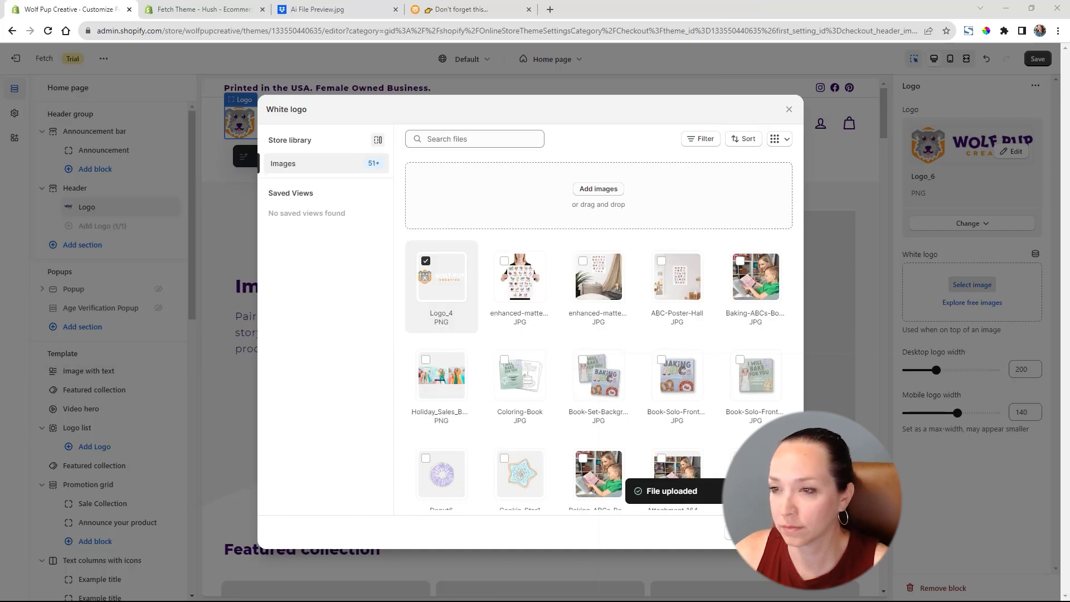
{"action": "left_click", "coordinate": [779, 533]}
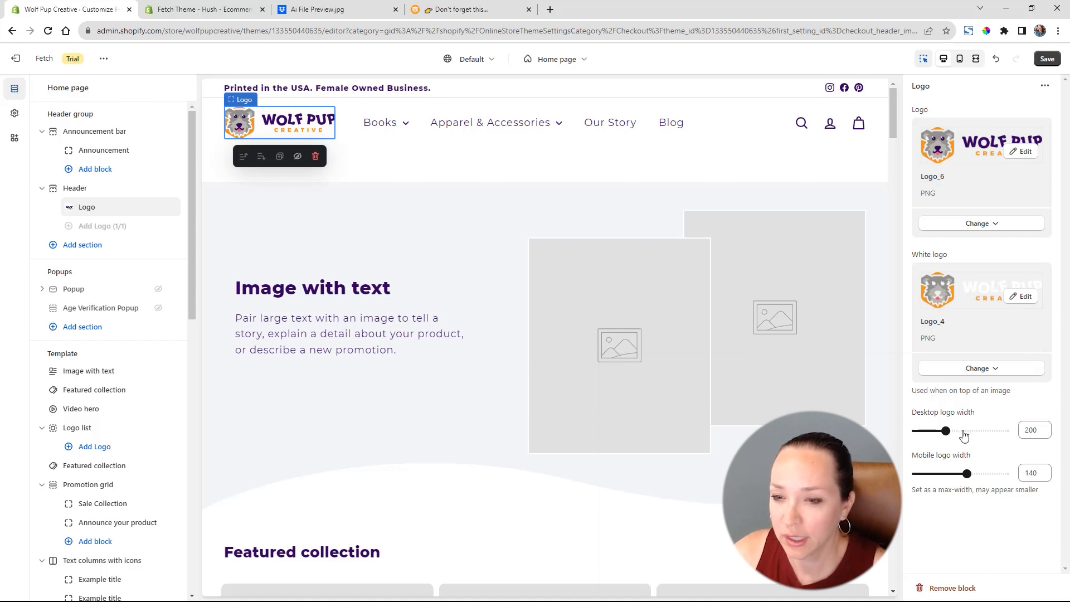
Set the mobile logo width to 160 and the desktop logo width to 260, checking each device preview, and save the theme.
{"action": "left_click", "coordinate": [960, 59]}
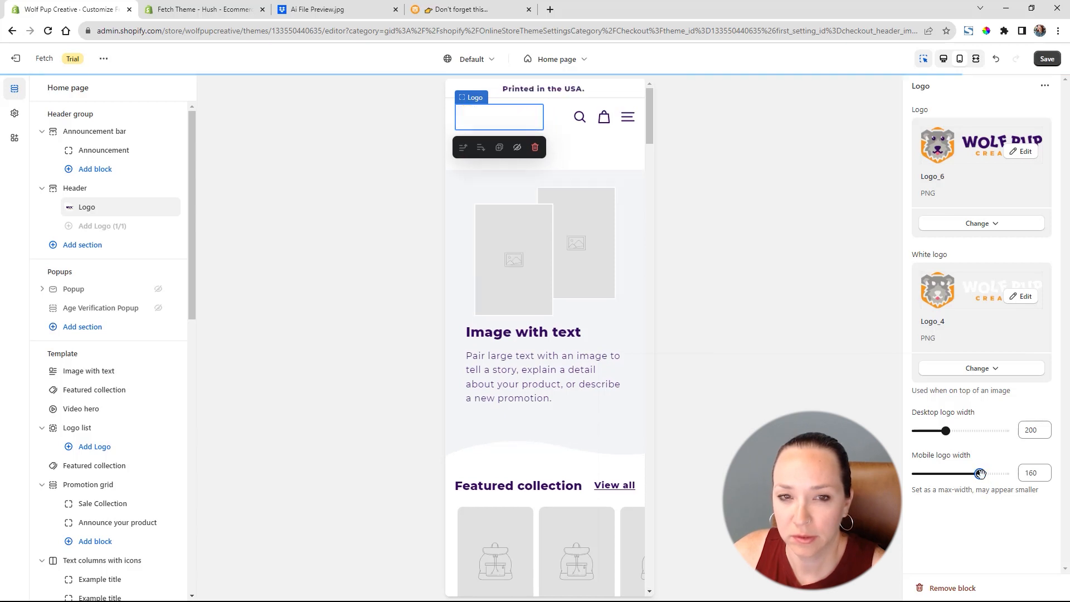
{"action": "left_click", "coordinate": [944, 63]}
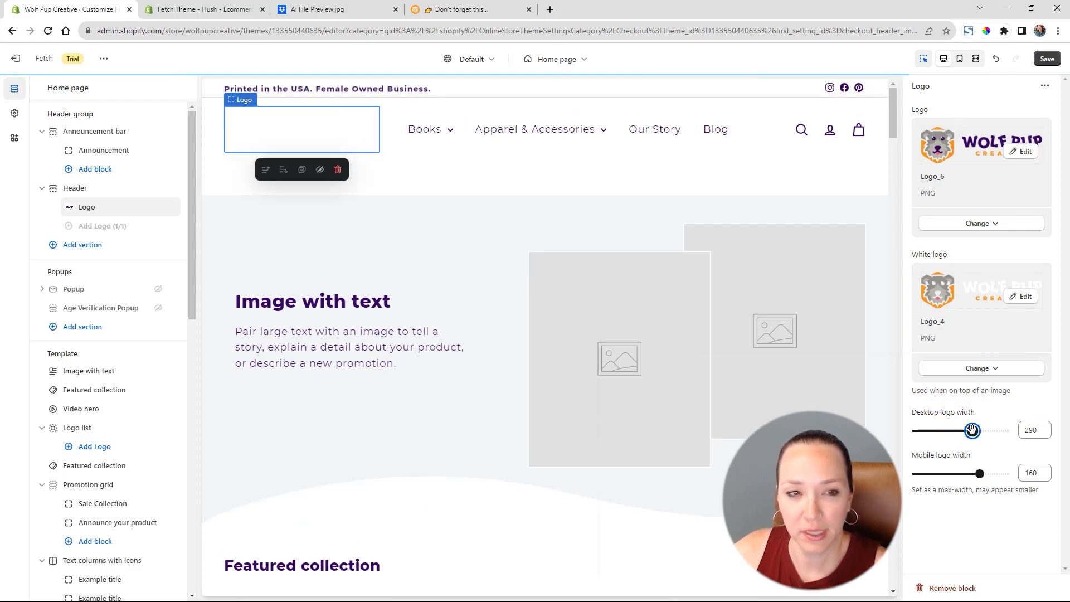
{"action": "left_click_drag", "start_coordinate": [969, 430], "coordinate": [972, 430]}
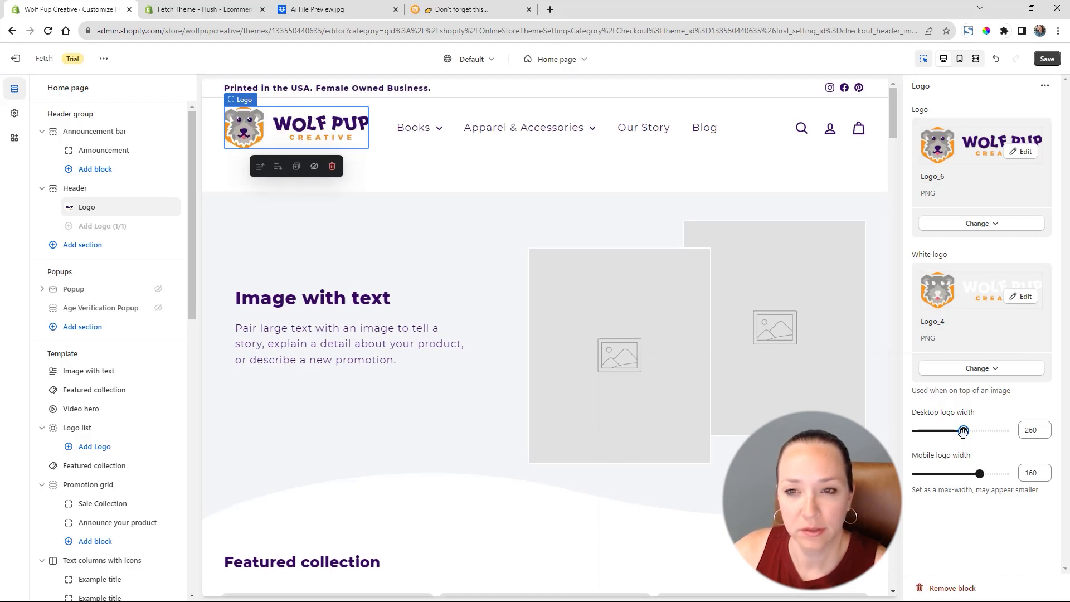
{"action": "left_click", "coordinate": [1047, 59]}
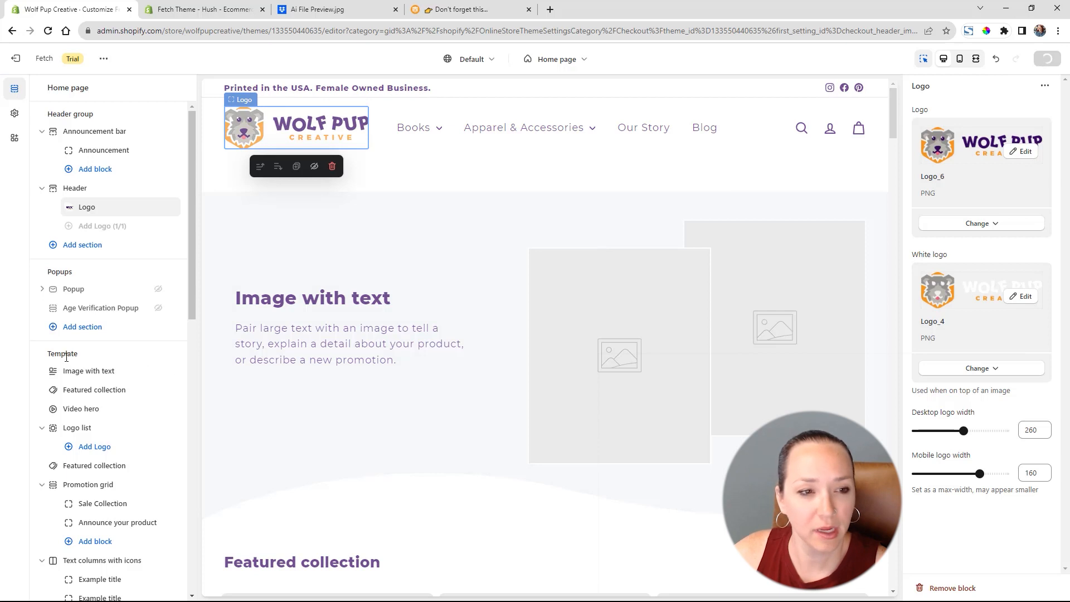
Check which sections can be added to the Header group, and collapse its Header and Announcement bar entries.
{"action": "left_click", "coordinate": [89, 247]}
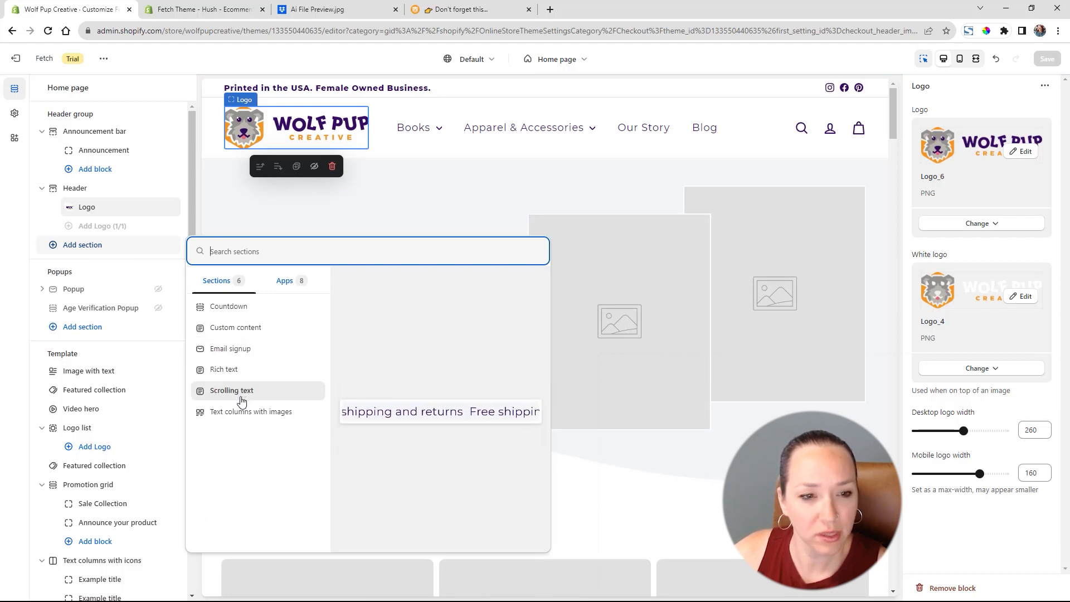
{"action": "left_click", "coordinate": [23, 249]}
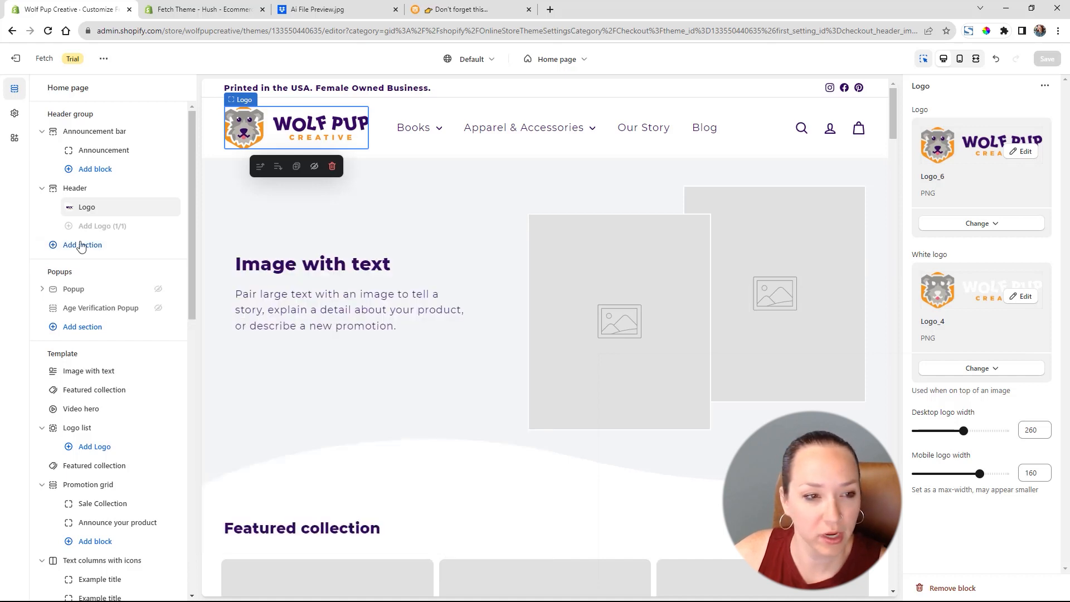
{"action": "left_click", "coordinate": [42, 189]}
{"action": "left_click", "coordinate": [42, 131]}
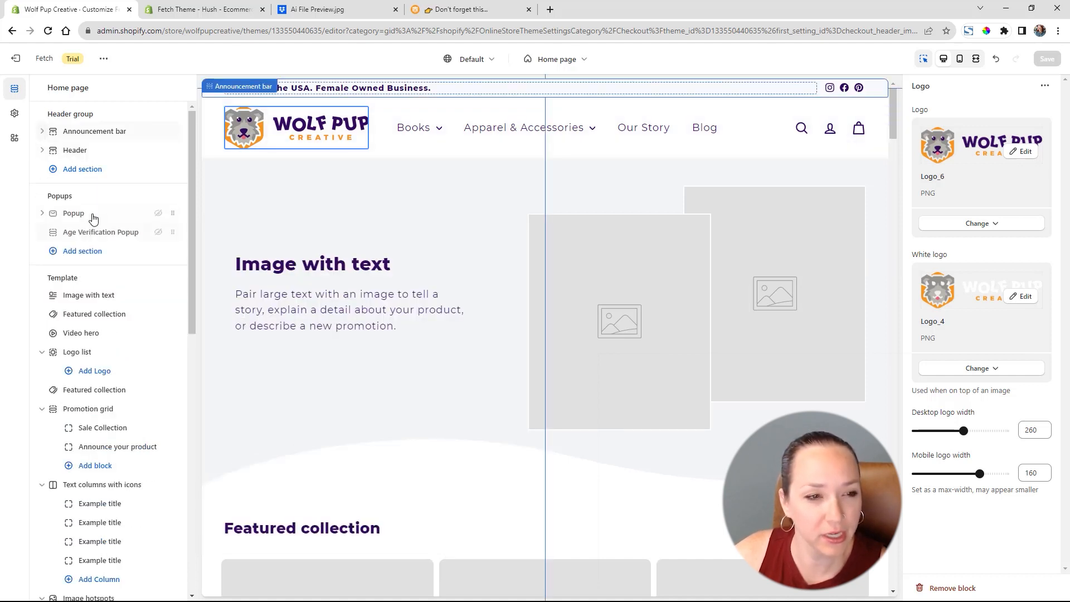
Preview the newsletter Popup by making it visible, view its Sticky reminder settings, and hide the Popup again.
{"action": "left_click", "coordinate": [41, 214]}
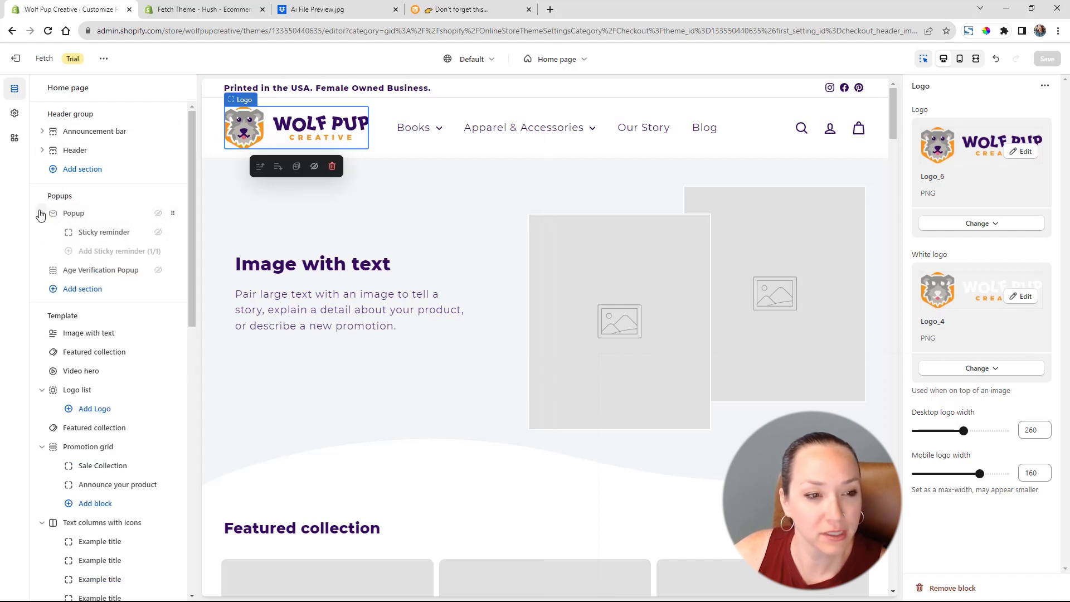
{"action": "left_click", "coordinate": [159, 214]}
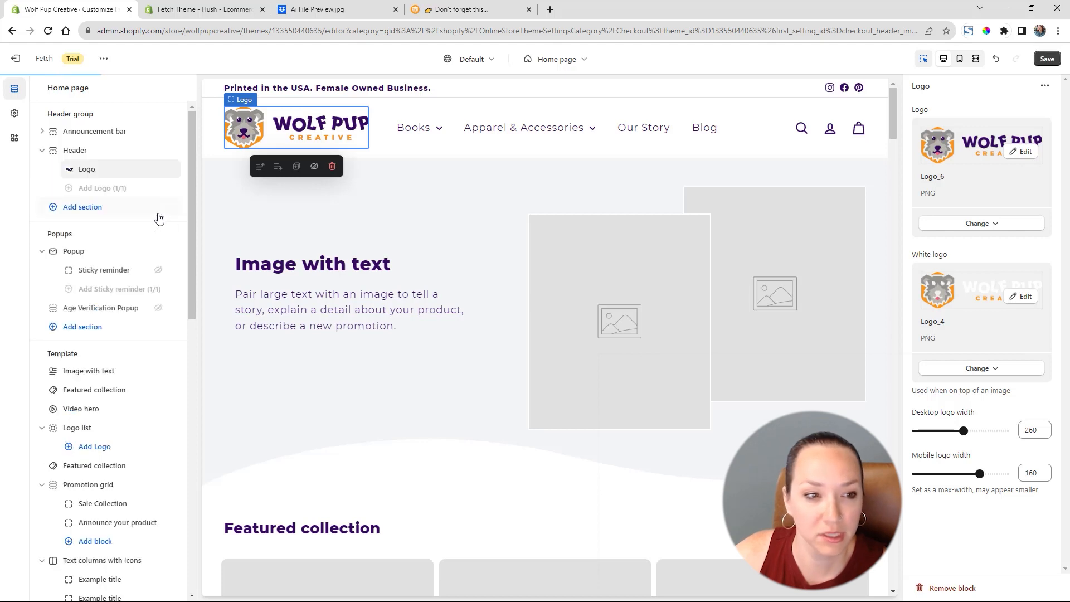
{"action": "left_click", "coordinate": [117, 272]}
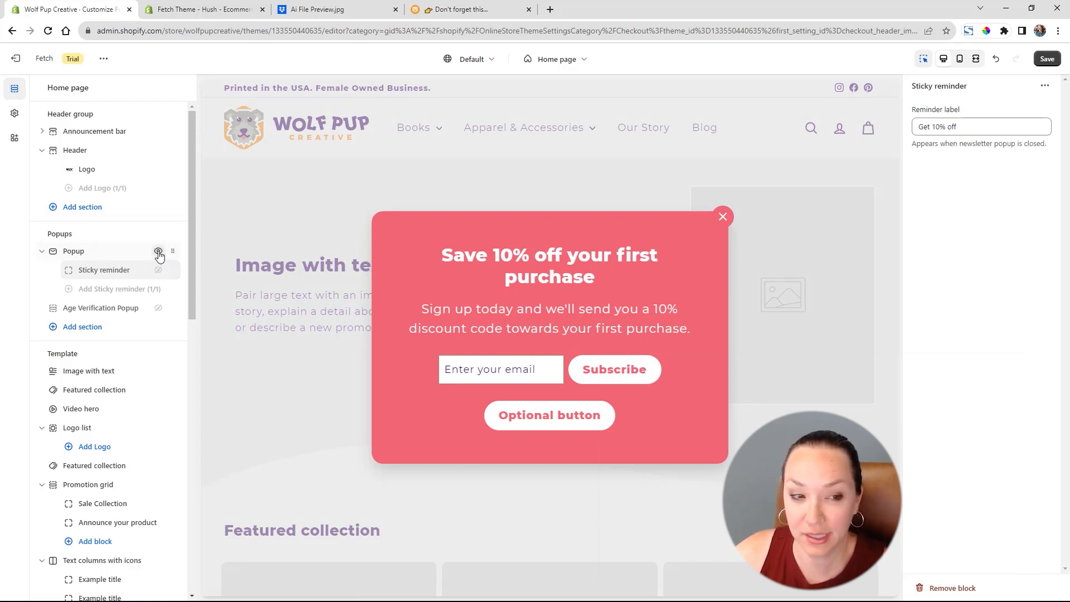
{"action": "left_click", "coordinate": [159, 252]}
{"action": "left_click", "coordinate": [43, 252]}
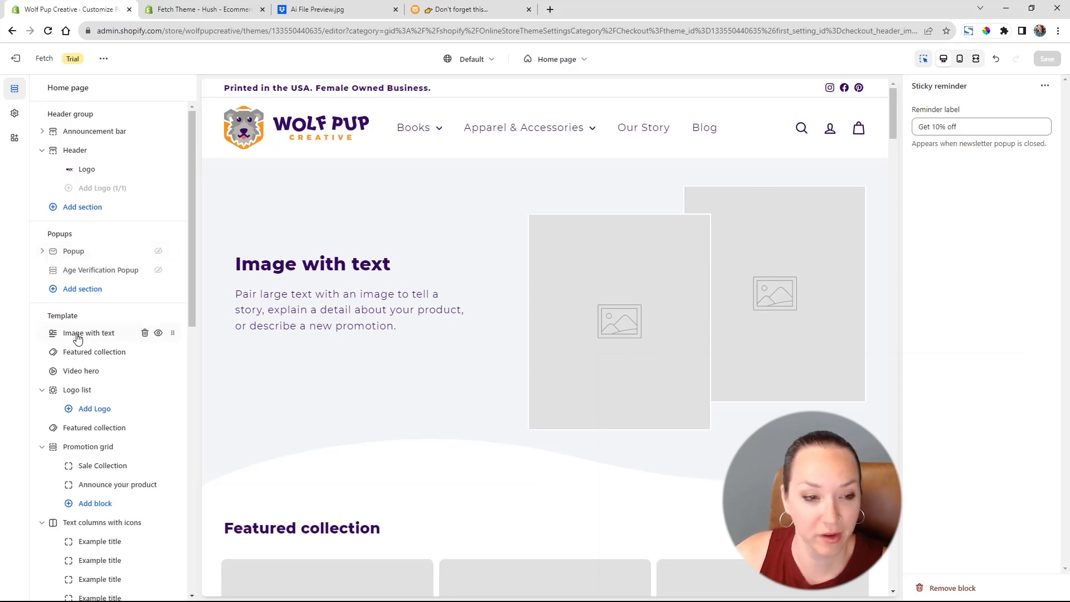
Check which sections and app blocks can be added to the Popups group, and close the list without adding any.
{"action": "scroll", "coordinate": [78, 338], "scroll_direction": "down", "scroll_amount": 2}
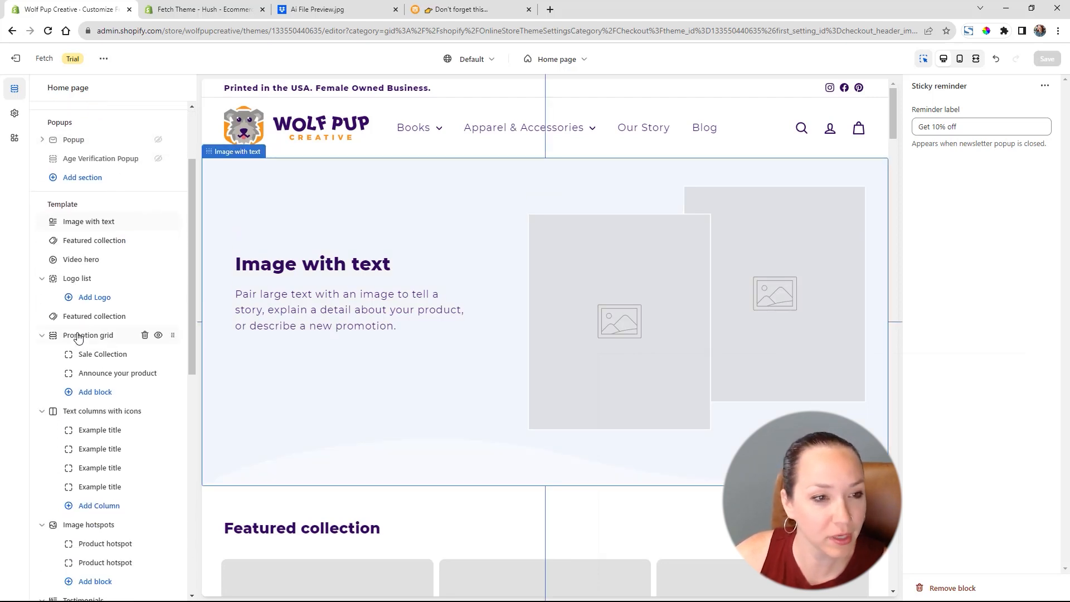
{"action": "left_click", "coordinate": [81, 179]}
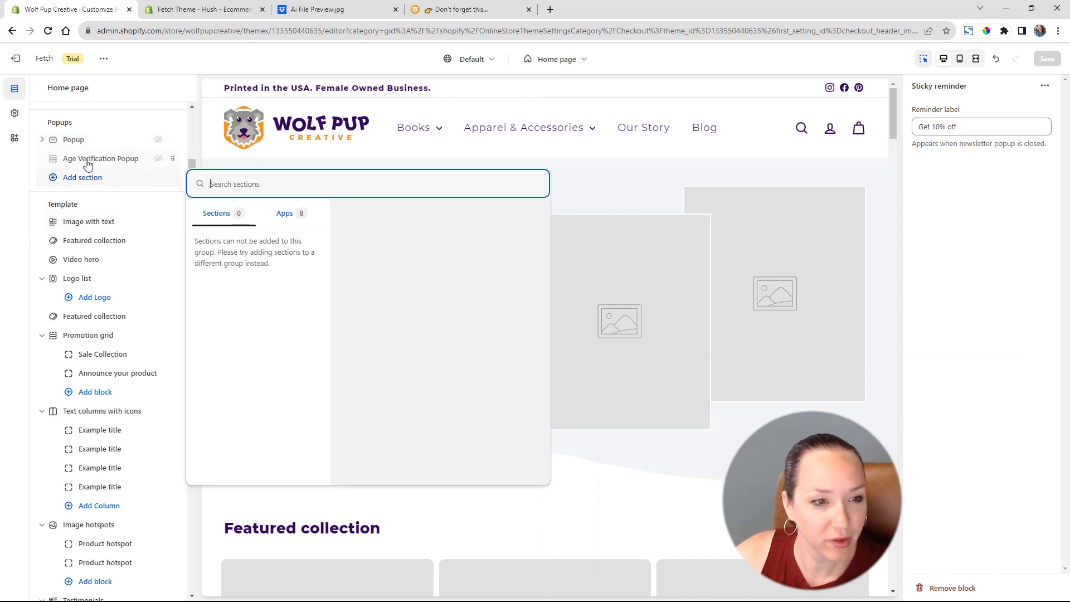
{"action": "left_click", "coordinate": [285, 213]}
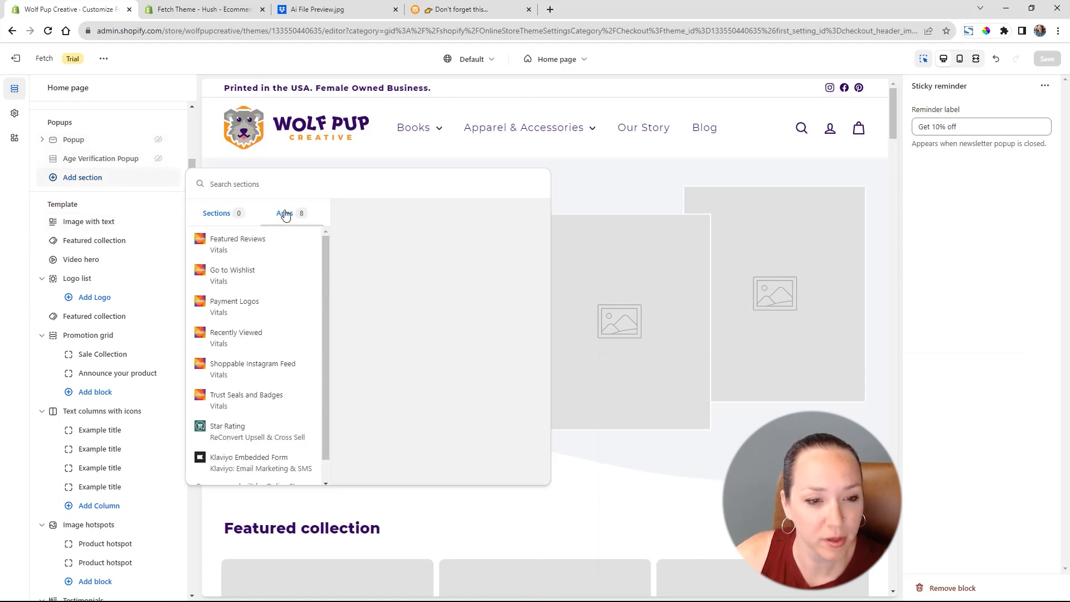
{"action": "left_click", "coordinate": [22, 249]}
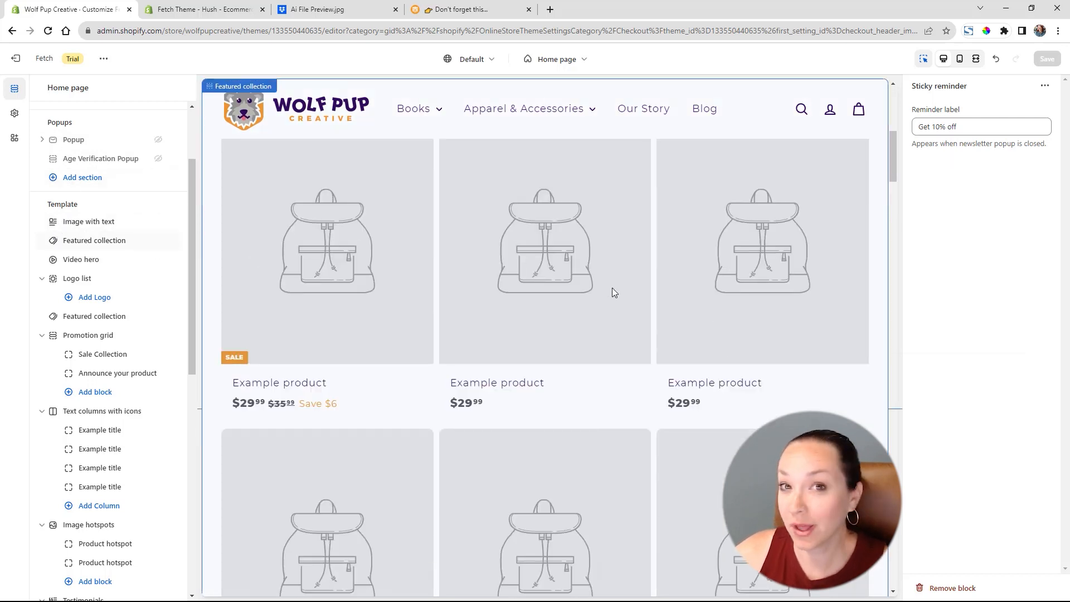
Look through the home page's template sections, view the Fetch theme's store listing, and return to the theme editor.
{"action": "scroll", "coordinate": [612, 287], "scroll_direction": "up", "scroll_amount": 4}
{"action": "scroll", "coordinate": [608, 304], "scroll_direction": "up", "scroll_amount": 4}
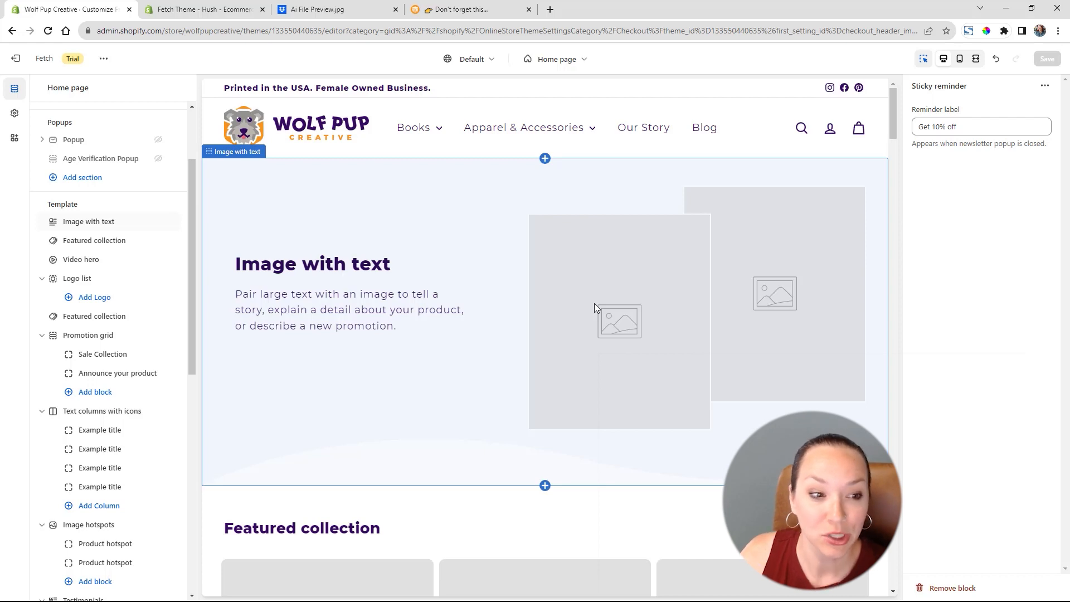
{"action": "scroll", "coordinate": [114, 310], "scroll_direction": "down", "scroll_amount": 1}
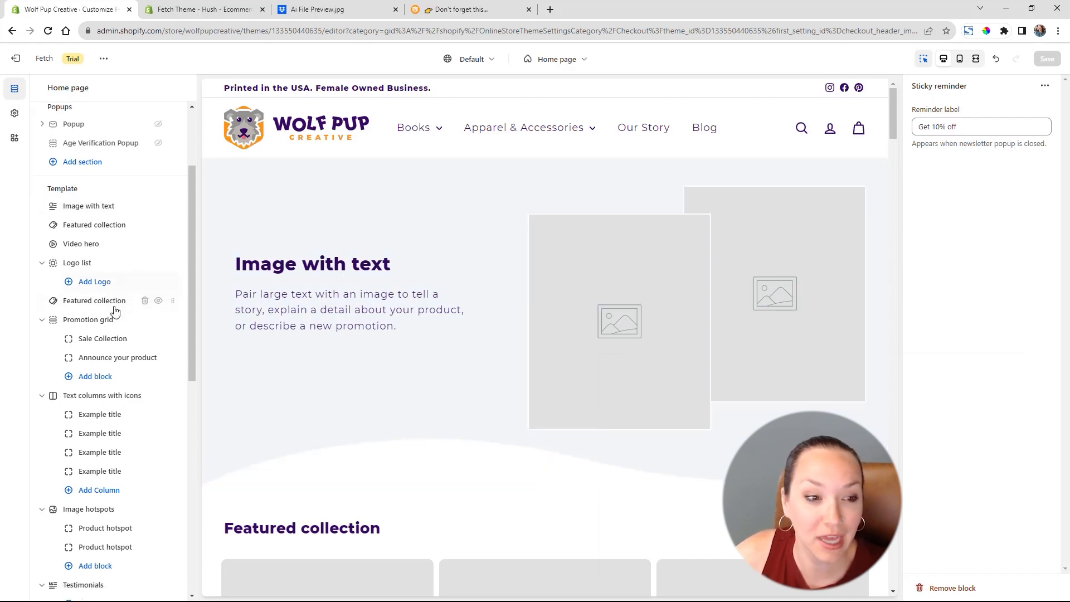
{"action": "scroll", "coordinate": [119, 335], "scroll_direction": "down", "scroll_amount": 9}
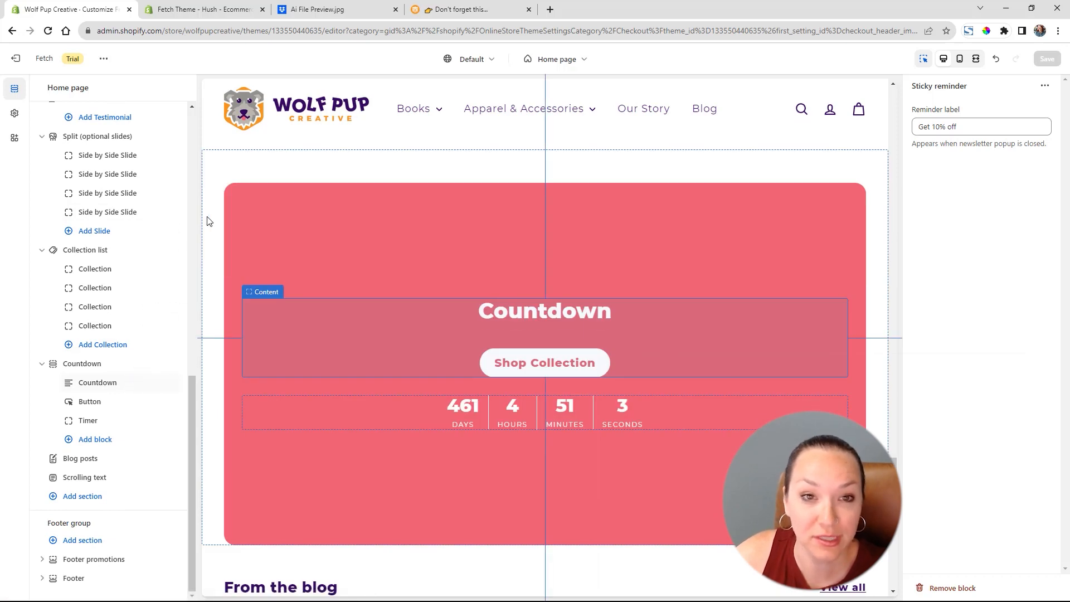
{"action": "left_click", "coordinate": [230, 8]}
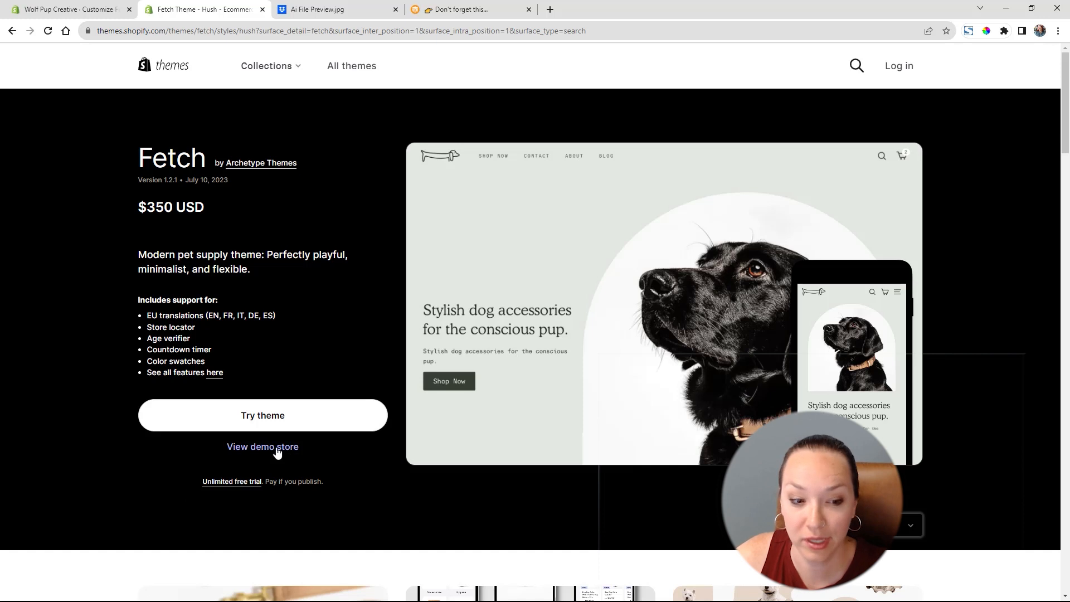
{"action": "left_click", "coordinate": [84, 11]}
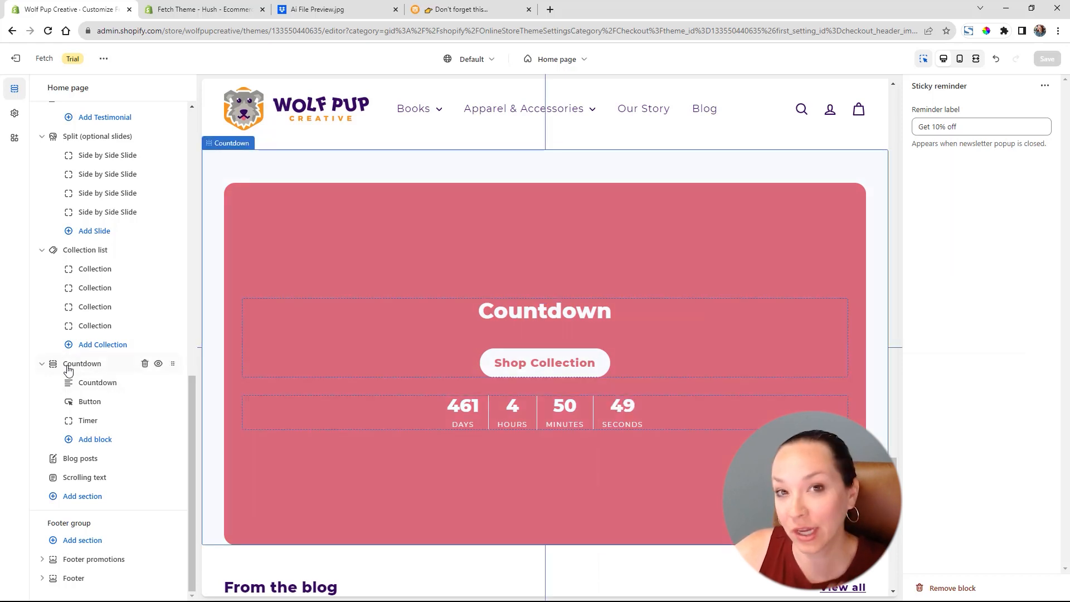
Delete the Countdown section and hide the Scrolling text section on the home page.
{"action": "left_click", "coordinate": [90, 363]}
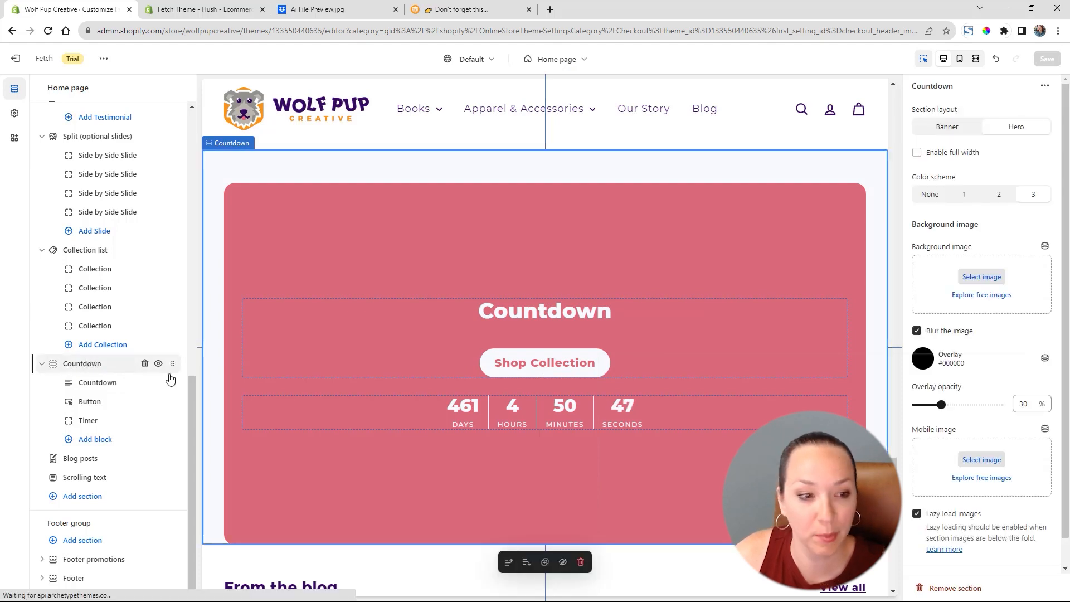
{"action": "left_click", "coordinate": [145, 365]}
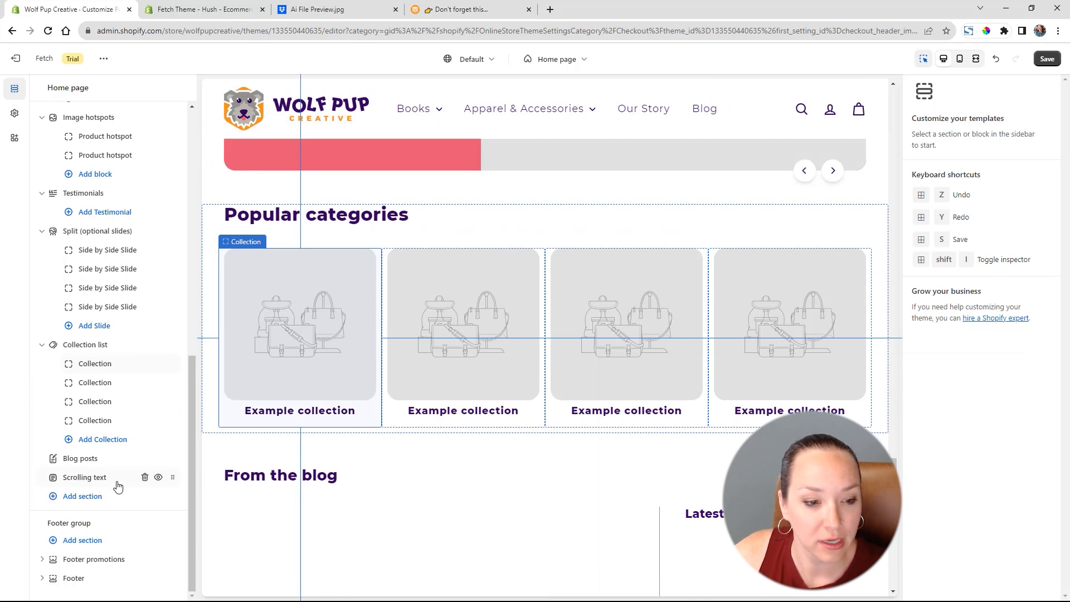
{"action": "left_click", "coordinate": [117, 481]}
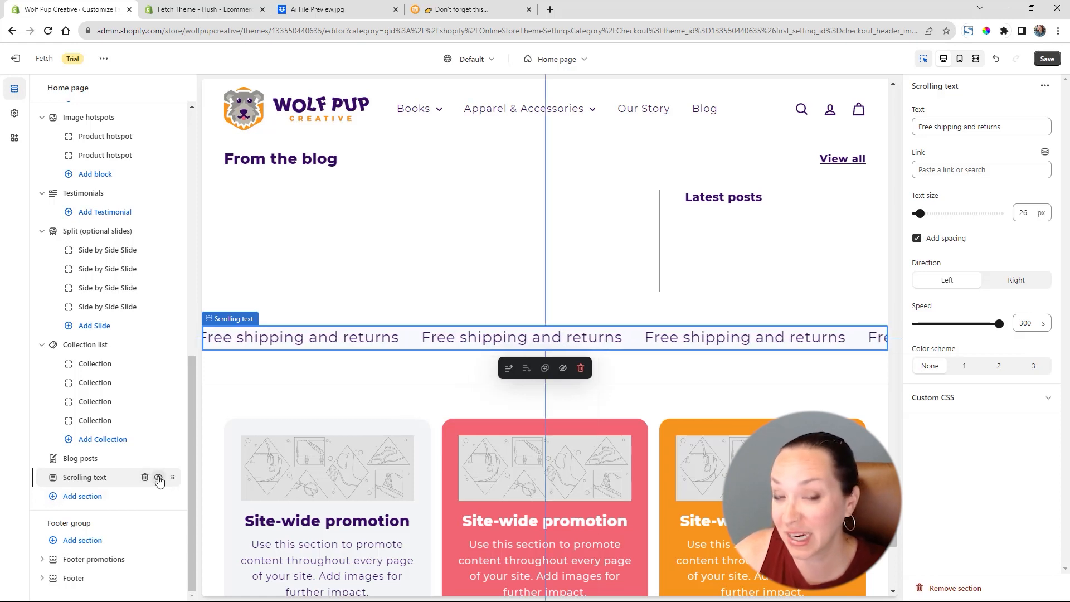
{"action": "left_click", "coordinate": [159, 479]}
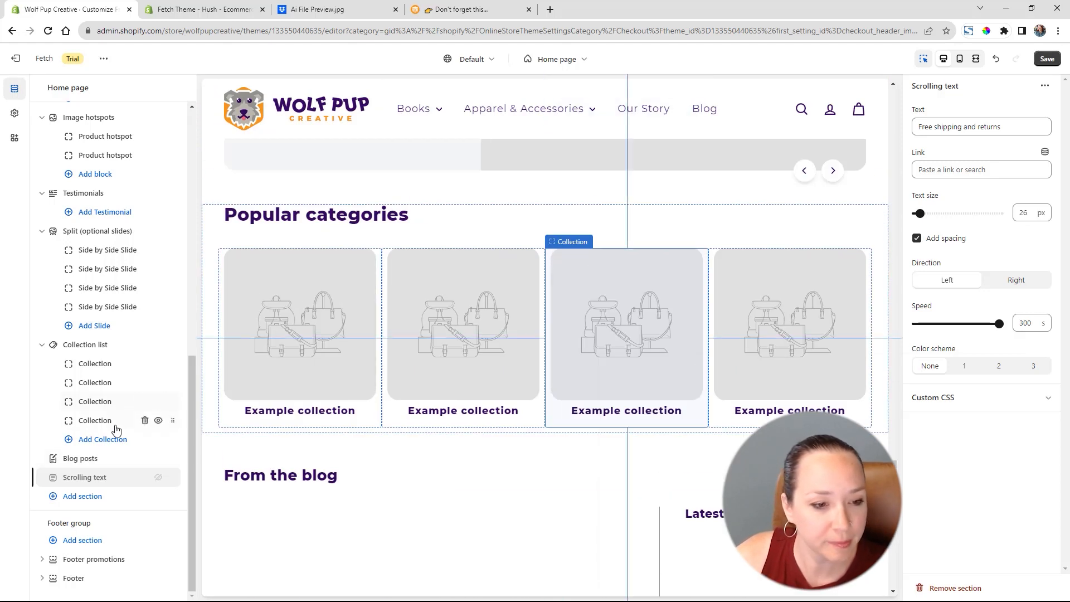
Review the Collection list and Blog posts settings, and delete the Split (optional slides) section.
{"action": "left_click", "coordinate": [111, 349]}
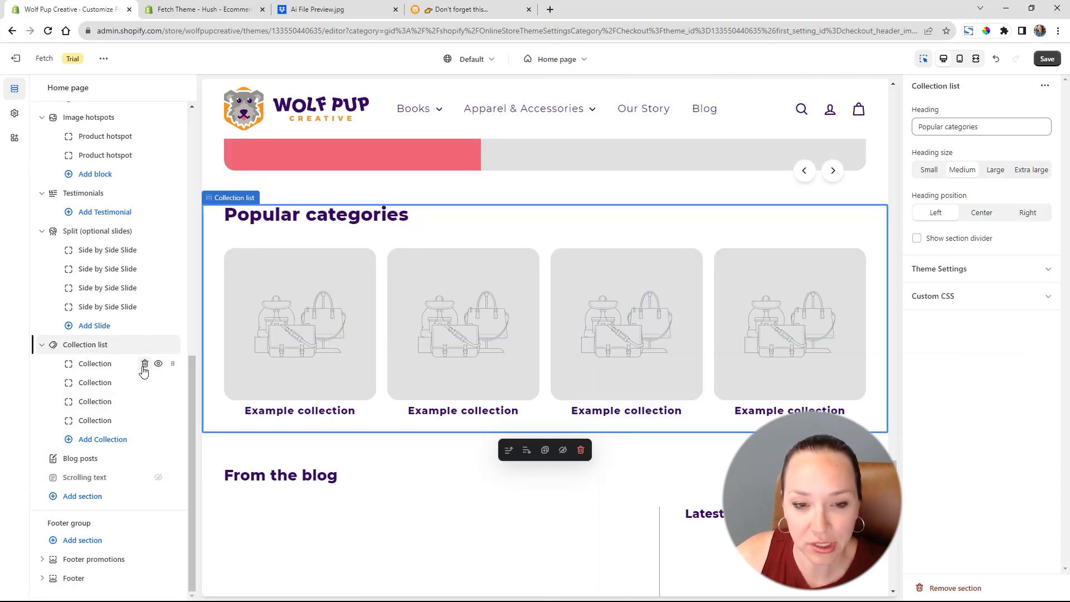
{"action": "left_click", "coordinate": [103, 465]}
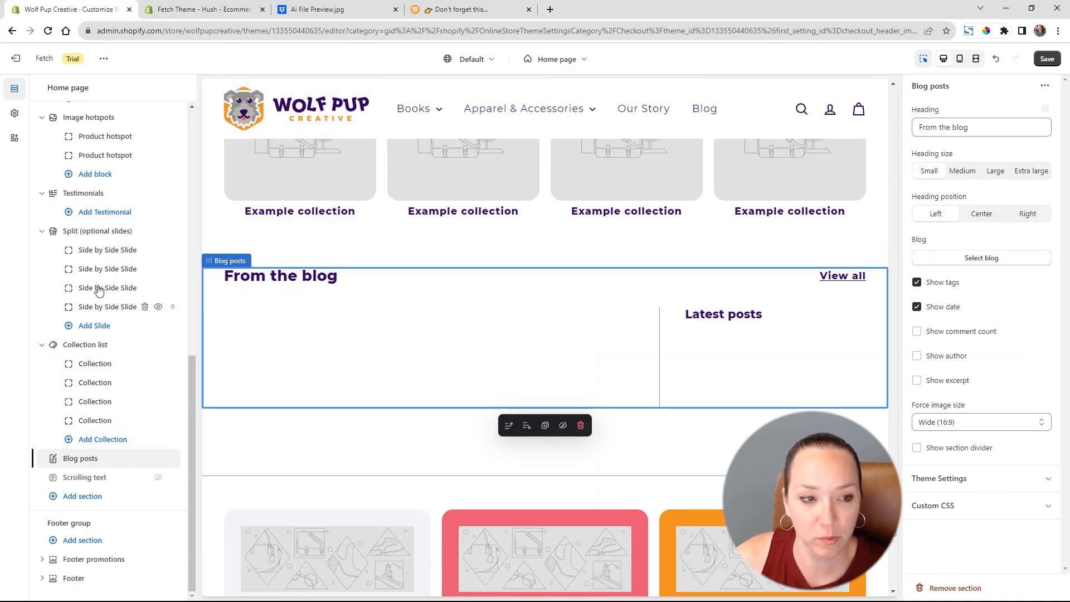
{"action": "left_click", "coordinate": [92, 237]}
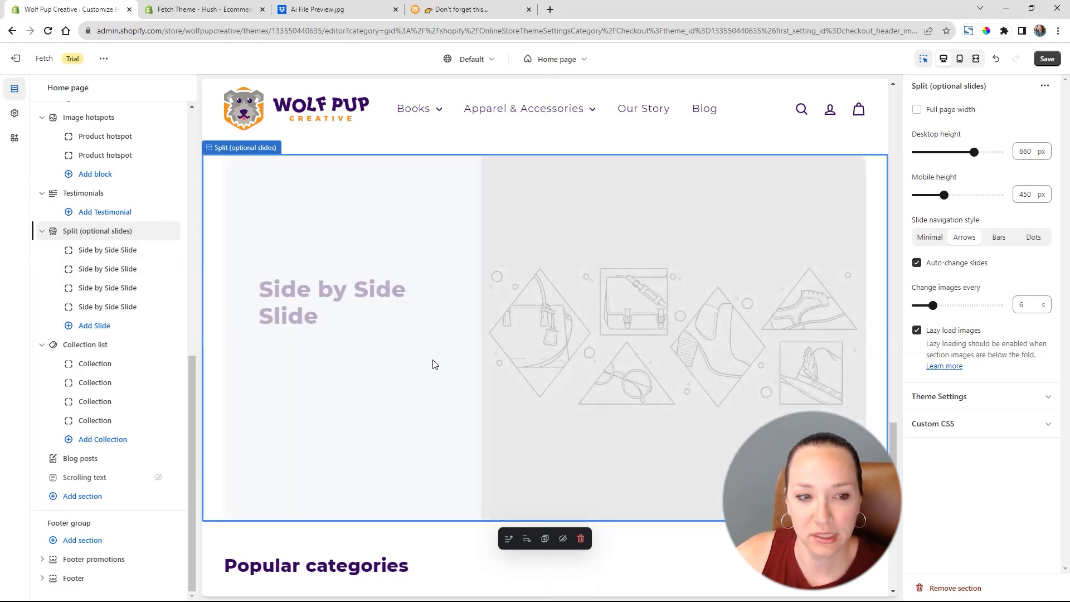
{"action": "left_click", "coordinate": [144, 231]}
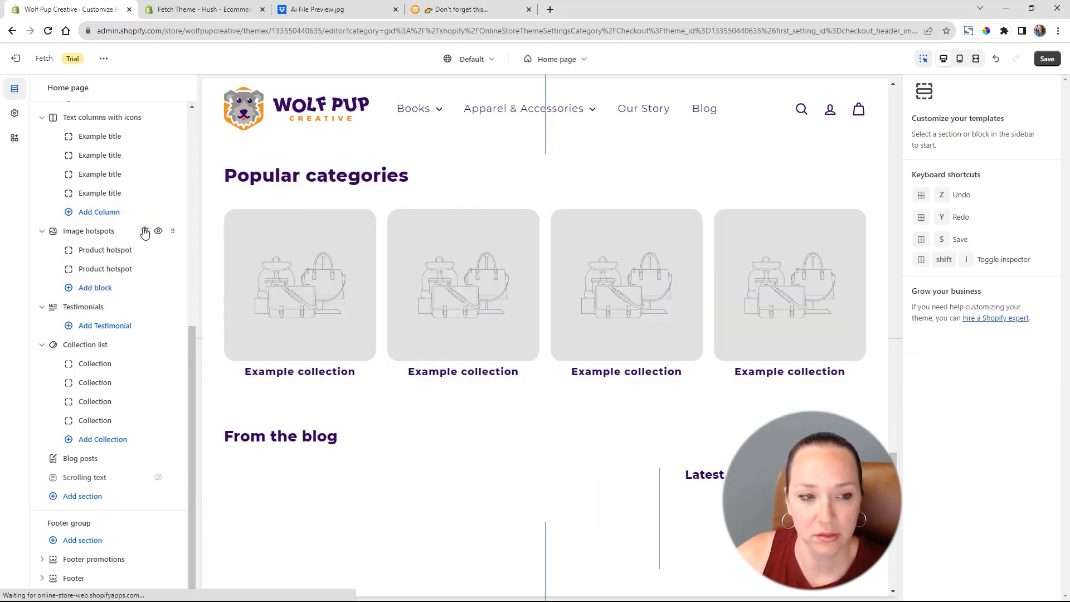
Delete the Testimonials and Image hotspots sections from the home page.
{"action": "left_click", "coordinate": [92, 308]}
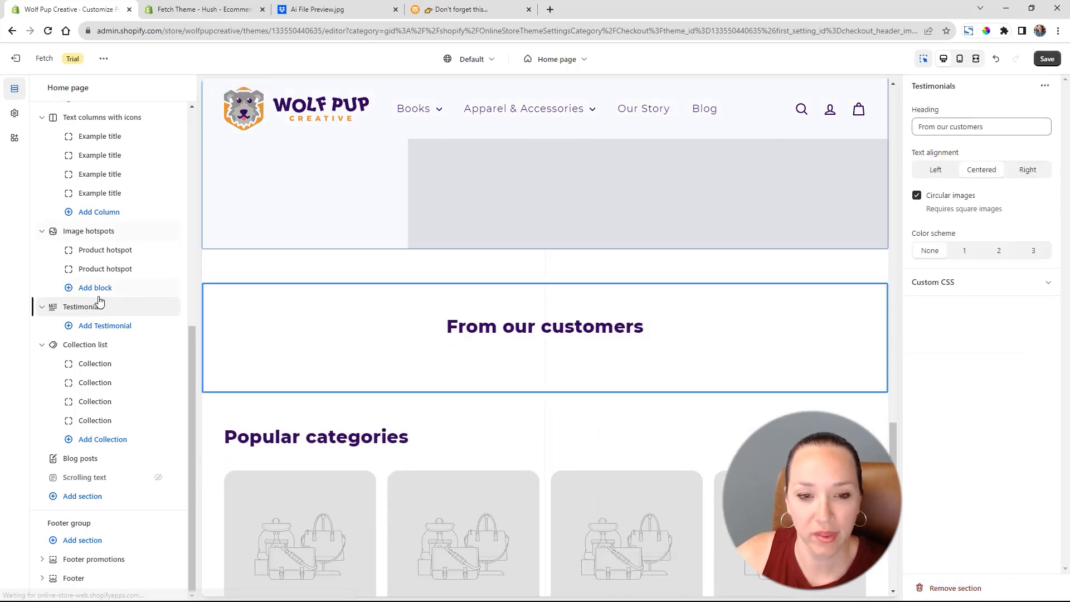
{"action": "left_click", "coordinate": [146, 307]}
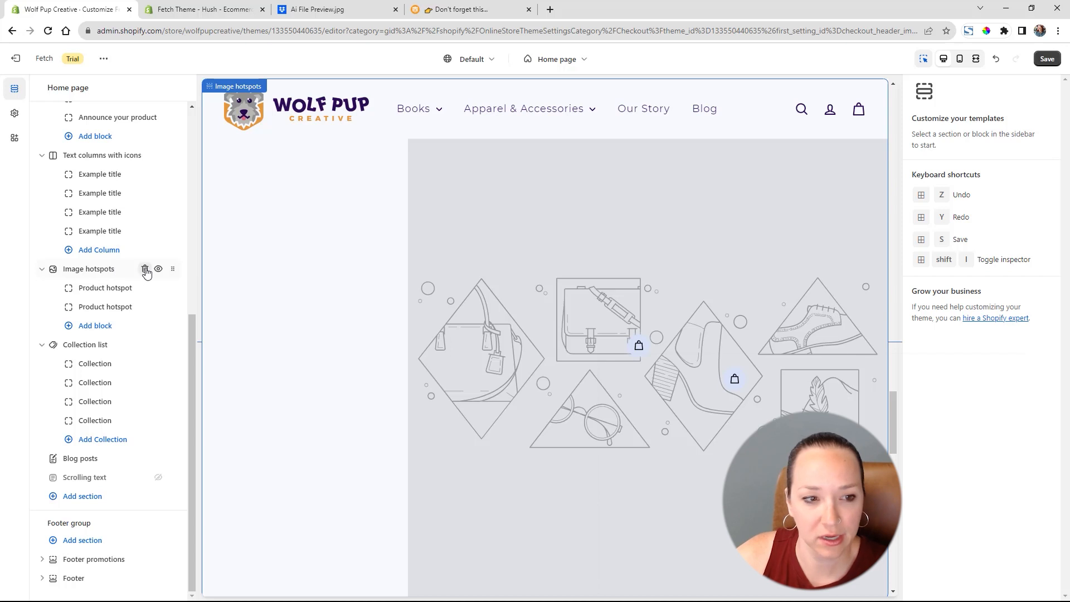
{"action": "left_click", "coordinate": [145, 269]}
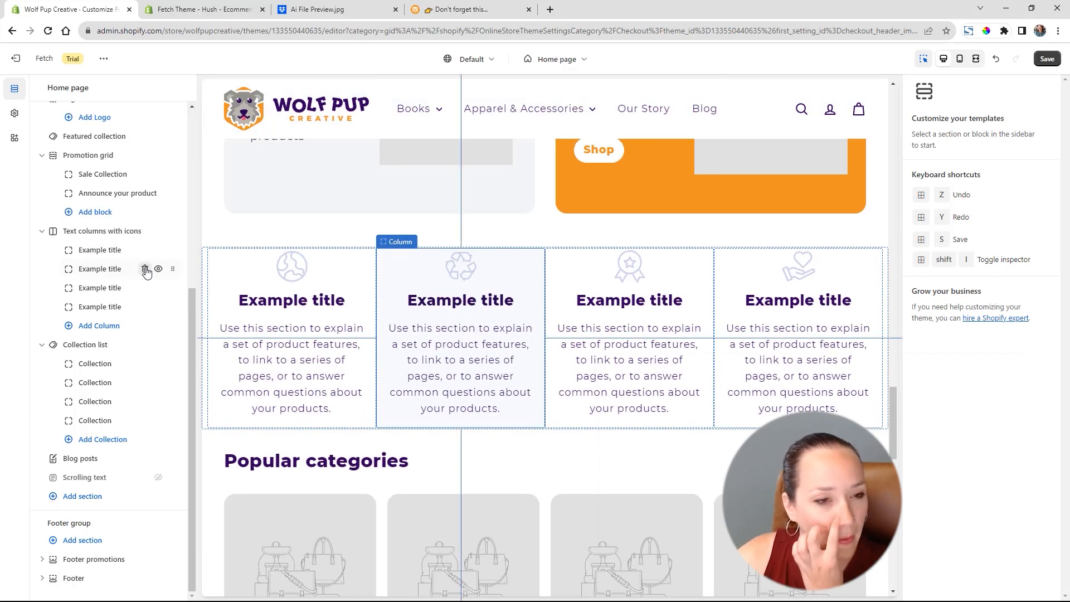
Add a new Image hotspots section to the home page and place it directly below Text columns with icons.
{"action": "left_click", "coordinate": [86, 503]}
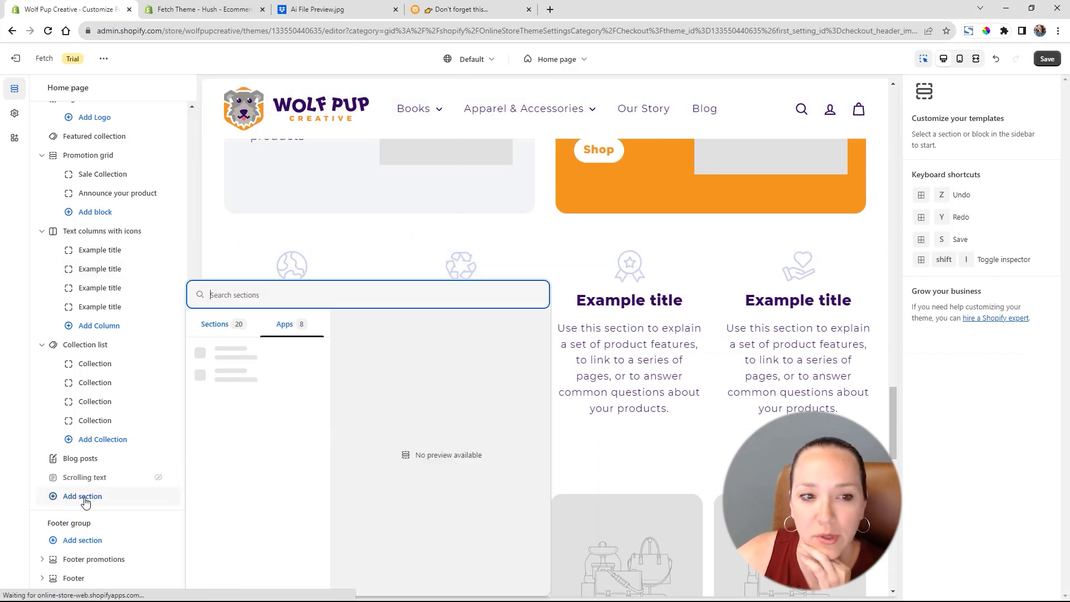
{"action": "left_click", "coordinate": [216, 324]}
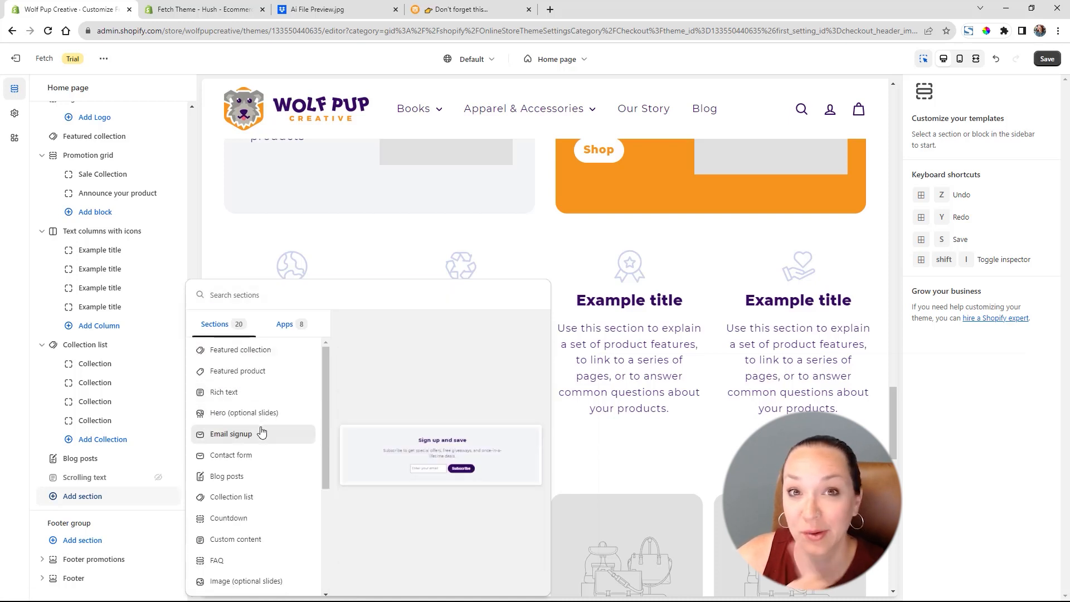
{"action": "scroll", "coordinate": [262, 433], "scroll_direction": "down", "scroll_amount": 3}
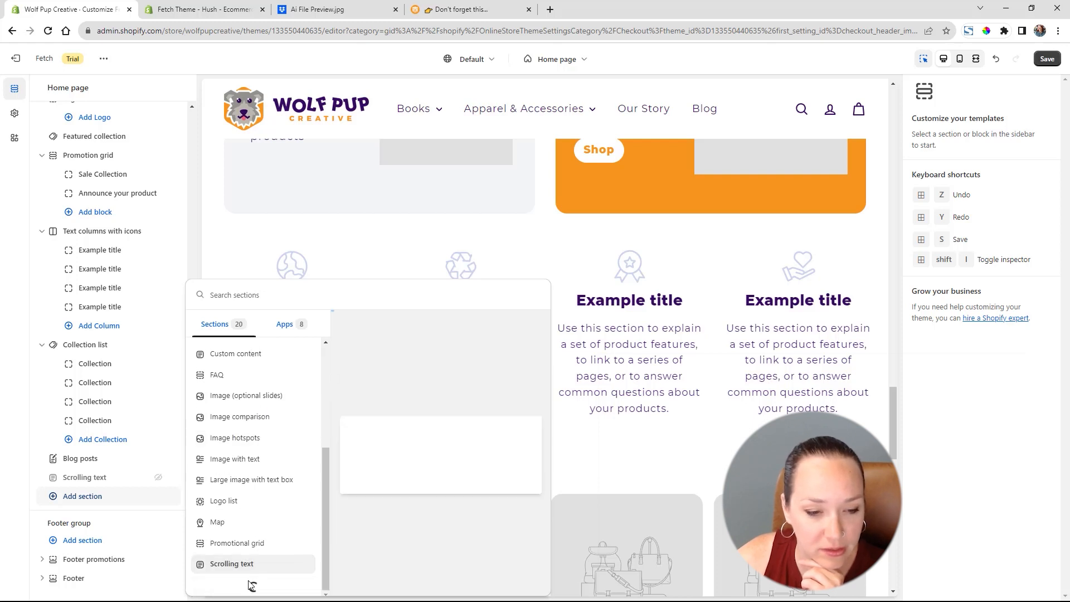
{"action": "left_click", "coordinate": [246, 585]}
{"action": "scroll", "coordinate": [267, 474], "scroll_direction": "up", "scroll_amount": 1}
{"action": "left_click", "coordinate": [237, 510]}
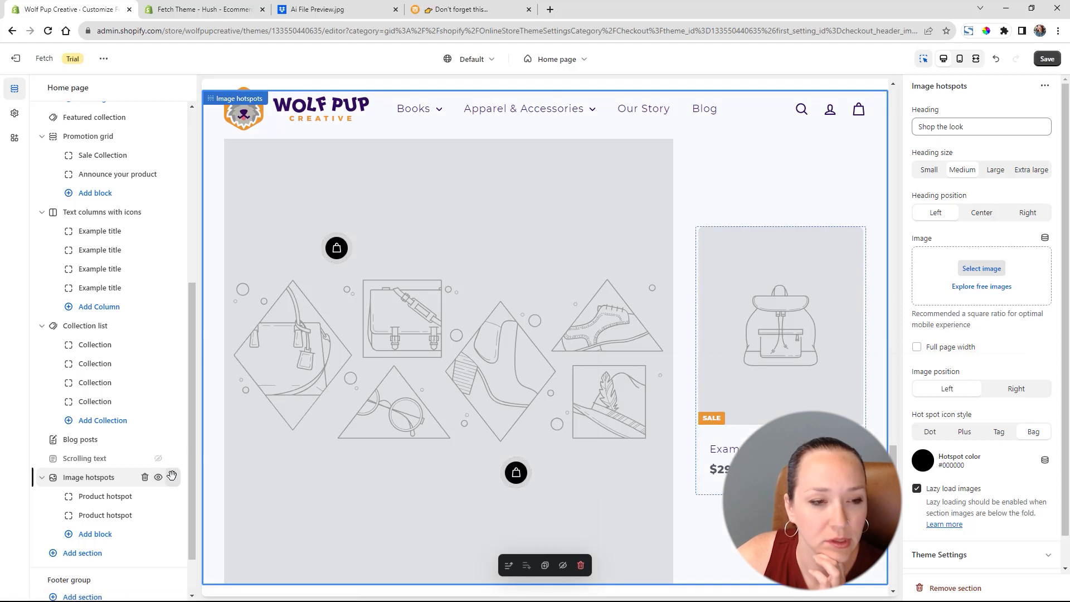
{"action": "left_click_drag", "start_coordinate": [162, 478], "coordinate": [150, 332]}
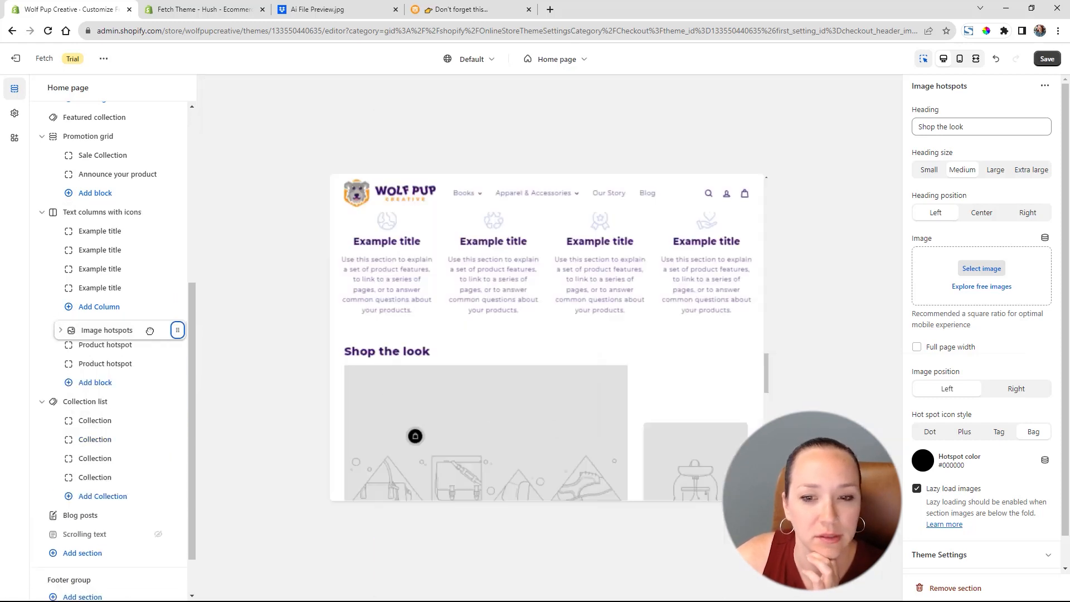
Delete the fourth column, with the Charity icon, from the Text columns with icons section.
{"action": "scroll", "coordinate": [340, 348], "scroll_direction": "up", "scroll_amount": 7}
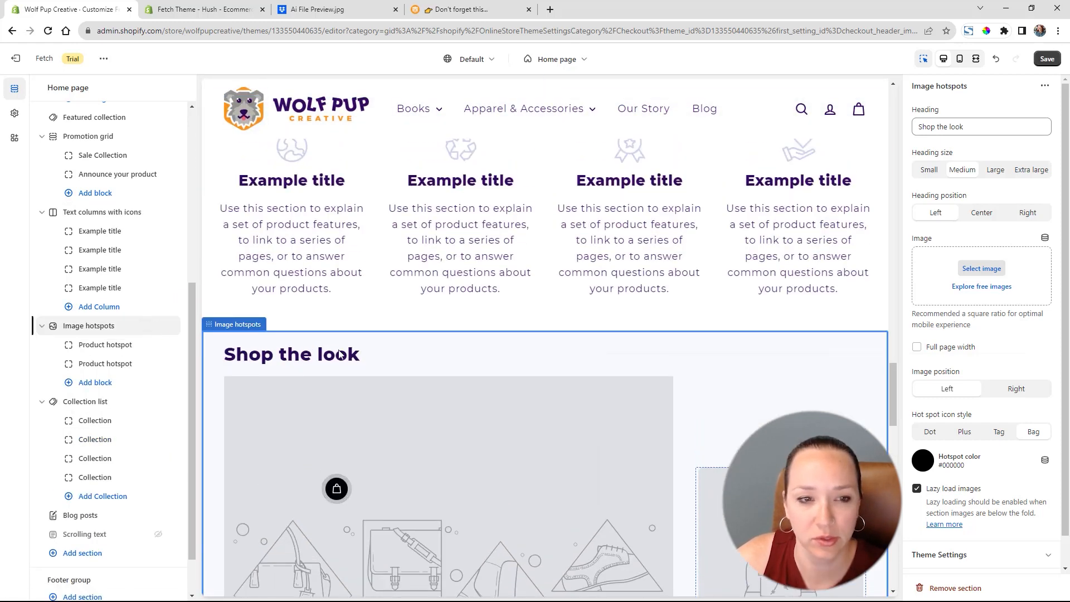
{"action": "scroll", "coordinate": [93, 276], "scroll_direction": "up", "scroll_amount": 1}
{"action": "scroll", "coordinate": [93, 275], "scroll_direction": "up", "scroll_amount": 1}
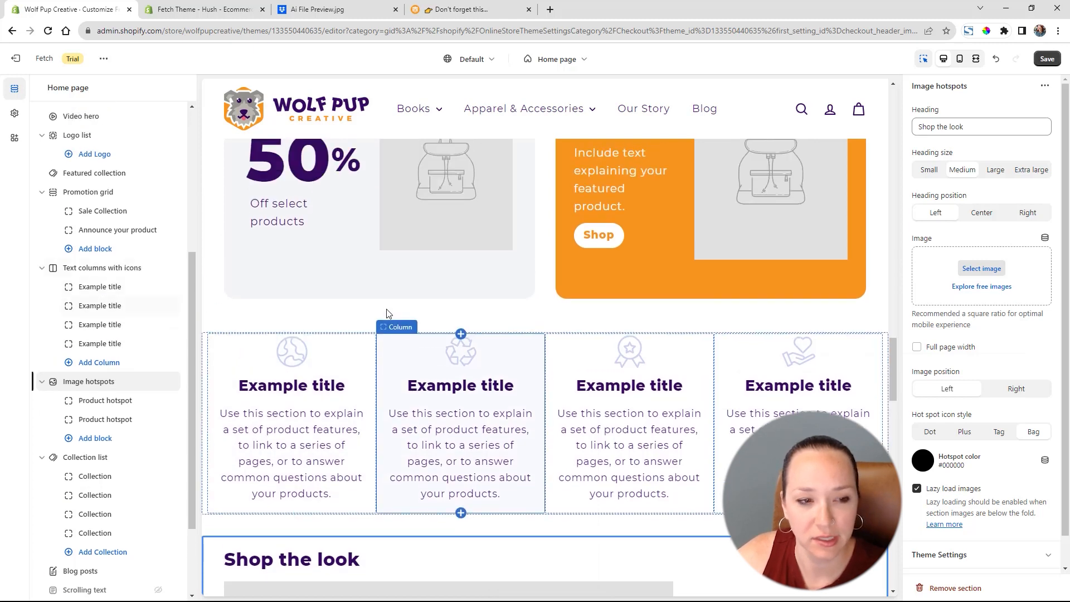
{"action": "left_click", "coordinate": [112, 343]}
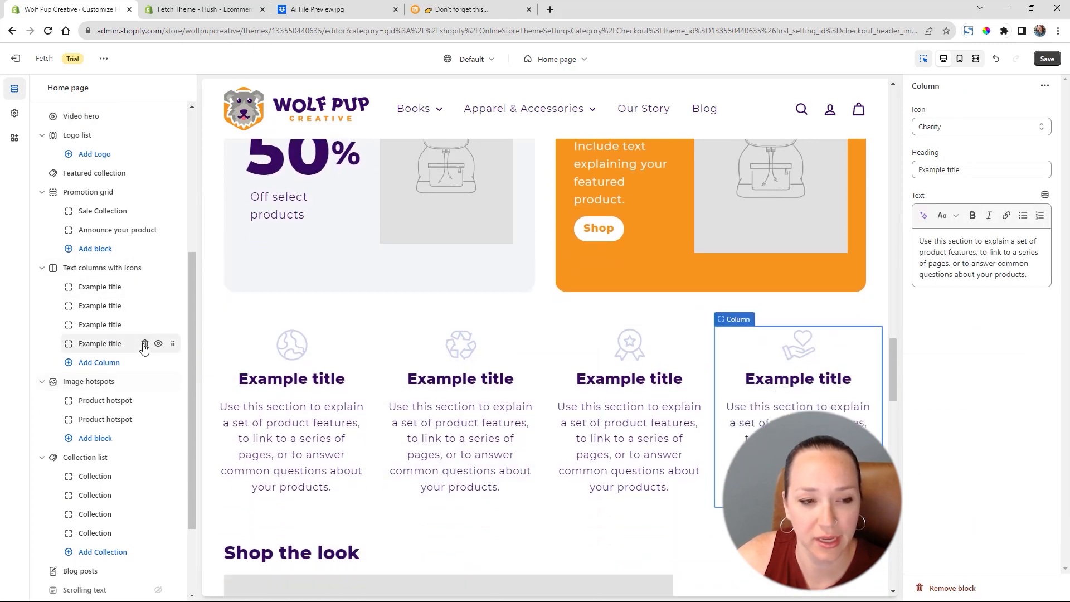
{"action": "left_click", "coordinate": [145, 344]}
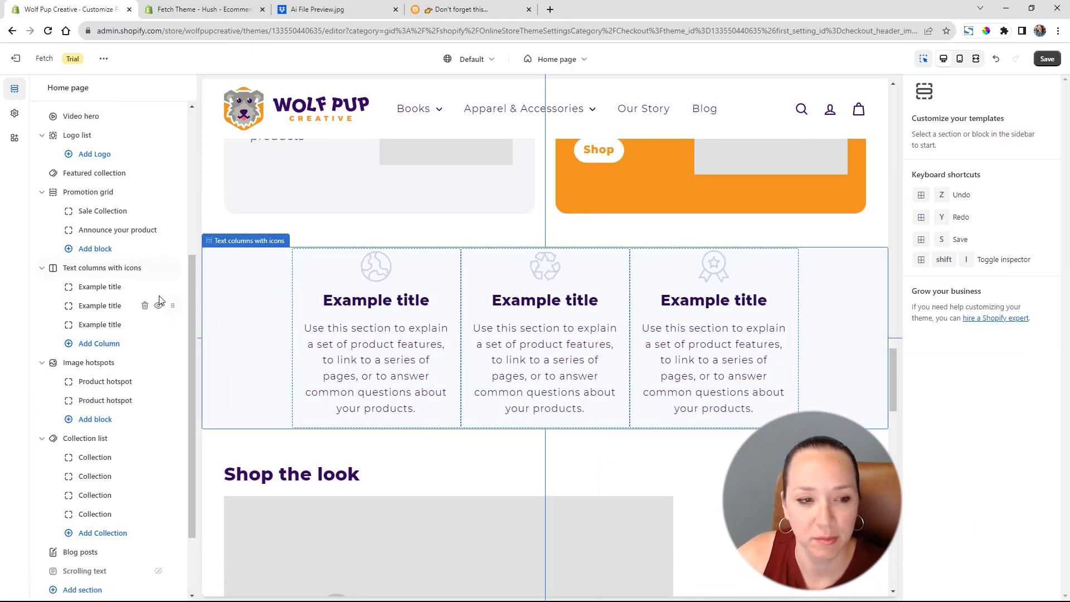
Move the Promotion grid to the end of the template below Scrolling text, hide it and collapse its blocks.
{"action": "scroll", "coordinate": [358, 280], "scroll_direction": "up", "scroll_amount": 5}
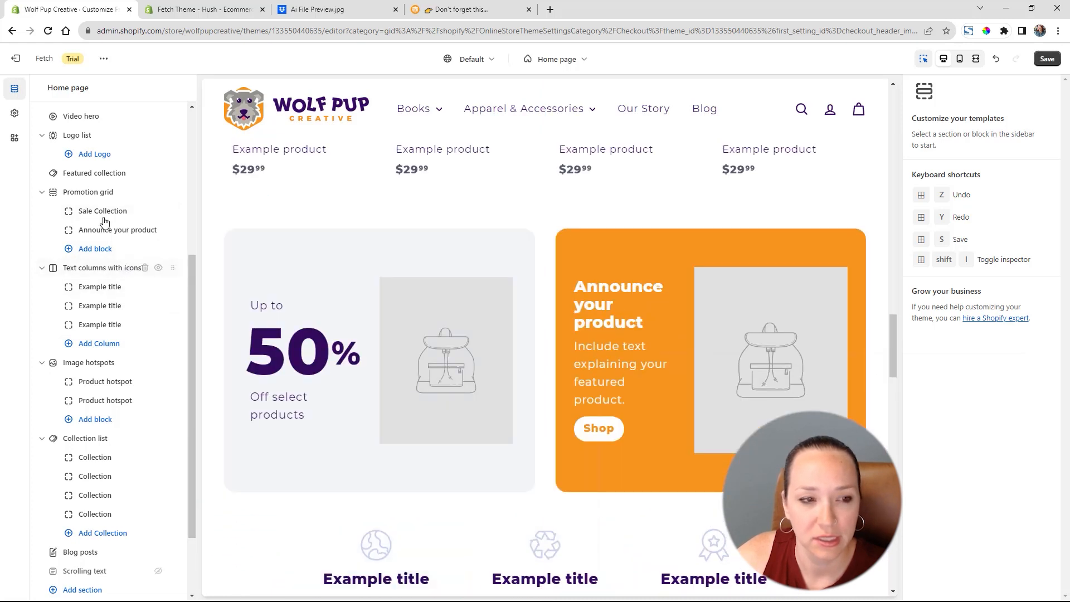
{"action": "left_click", "coordinate": [106, 195]}
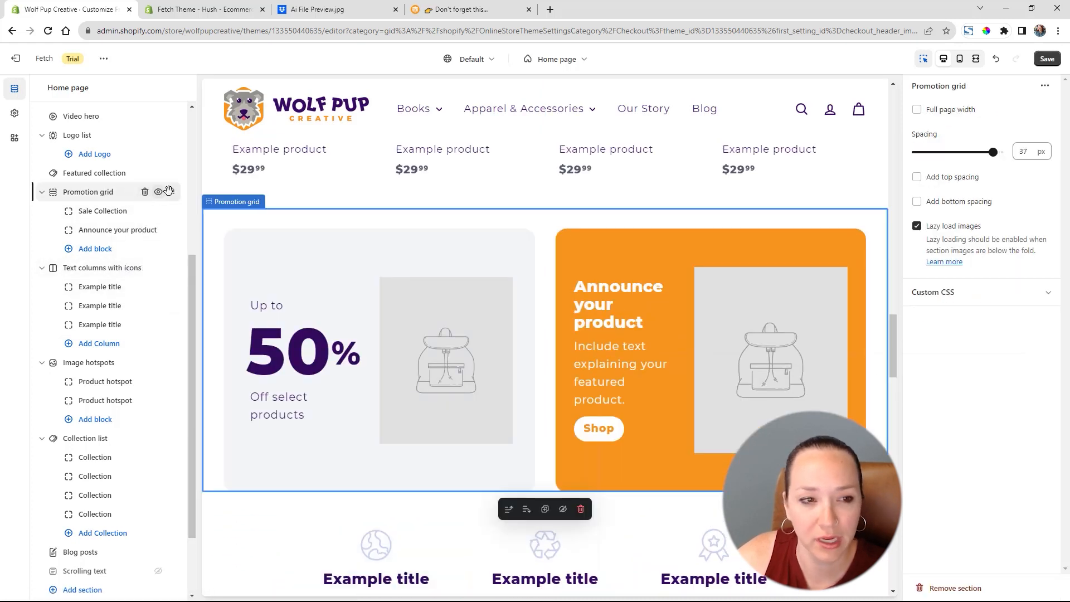
{"action": "left_click_drag", "start_coordinate": [170, 192], "coordinate": [134, 491]}
{"action": "left_click", "coordinate": [158, 491]}
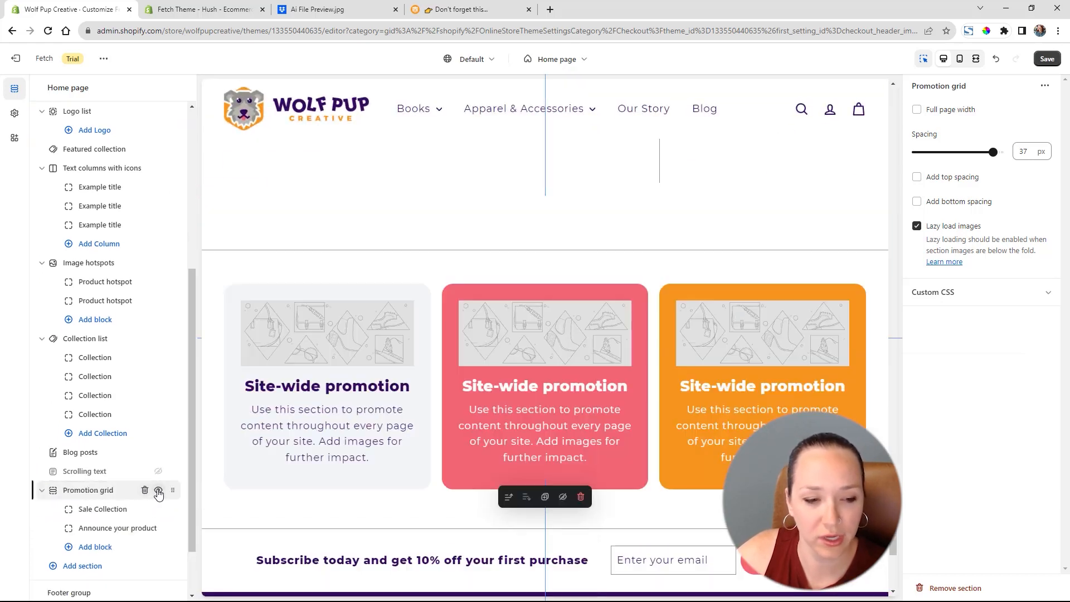
{"action": "left_click", "coordinate": [41, 491]}
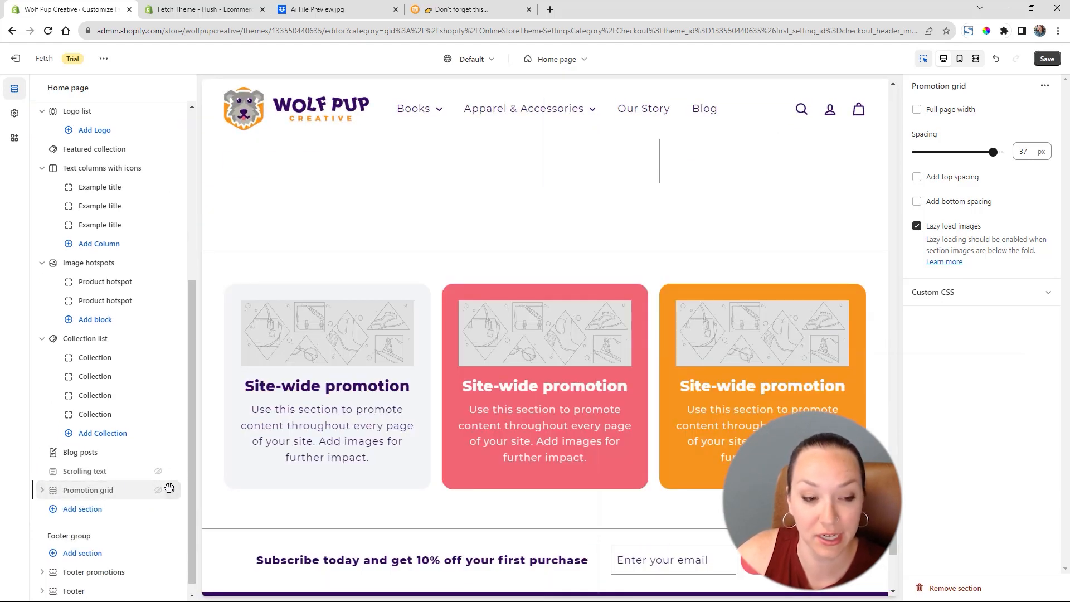
{"action": "left_click_drag", "start_coordinate": [169, 488], "coordinate": [128, 493]}
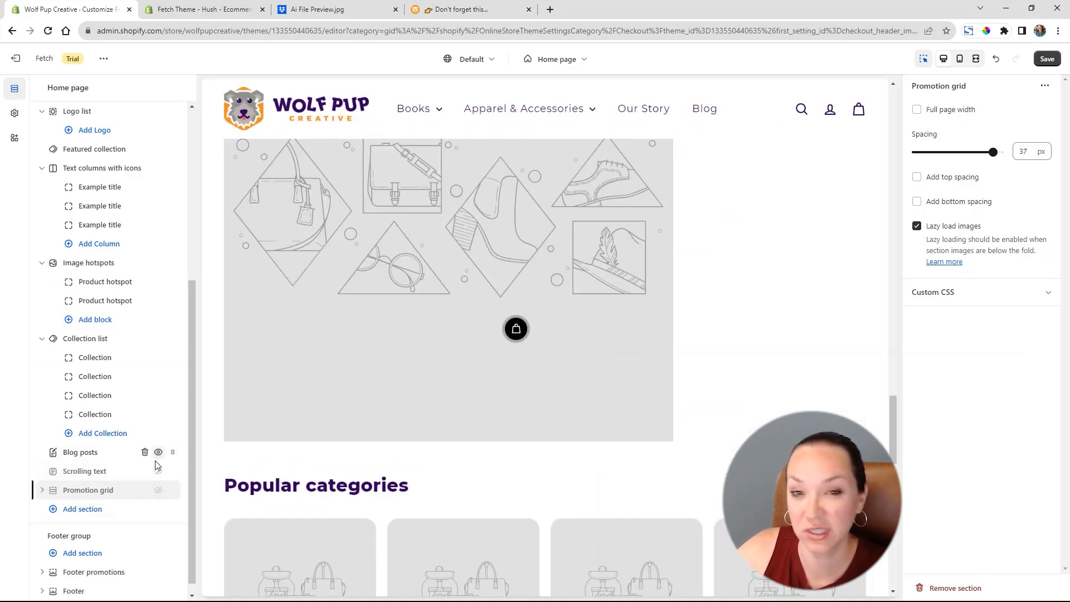
Review the Text columns and lower Featured collection settings, and delete the Logo list and Video hero sections.
{"action": "scroll", "coordinate": [134, 294], "scroll_direction": "up", "scroll_amount": 4}
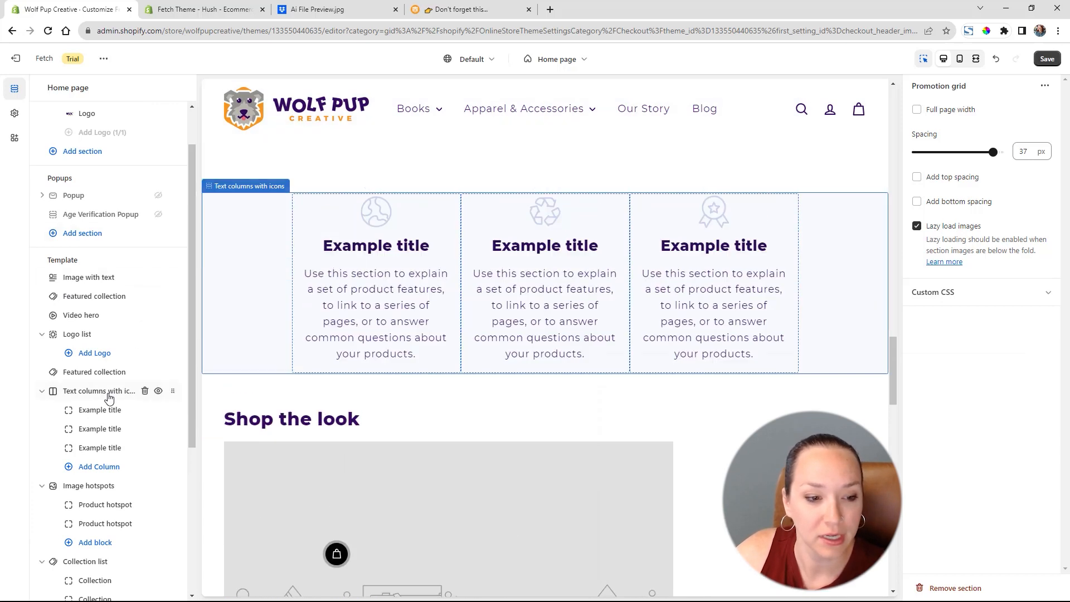
{"action": "left_click", "coordinate": [102, 391]}
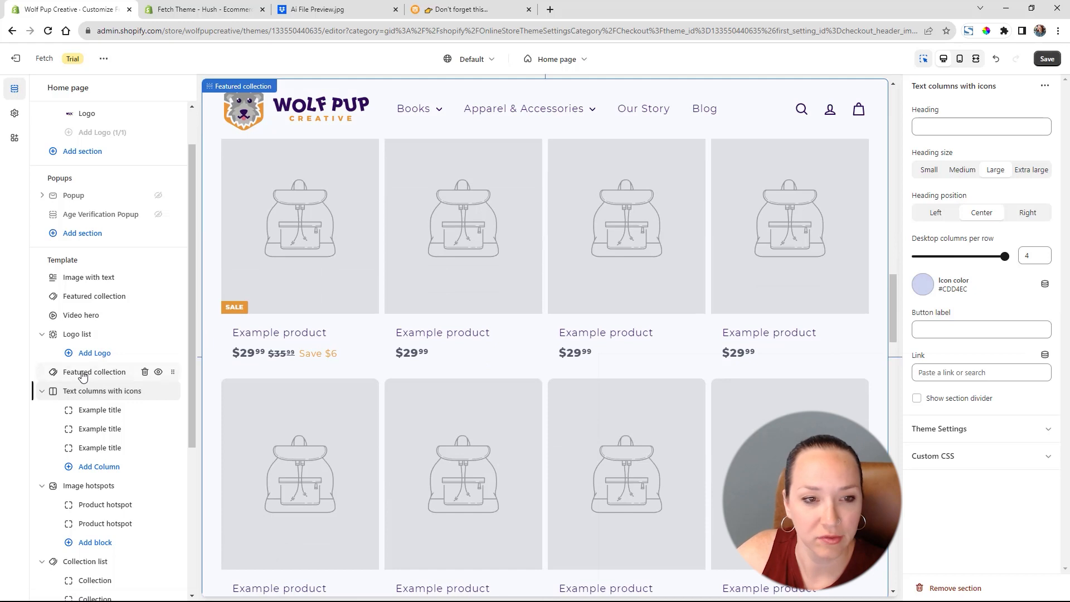
{"action": "left_click", "coordinate": [82, 374]}
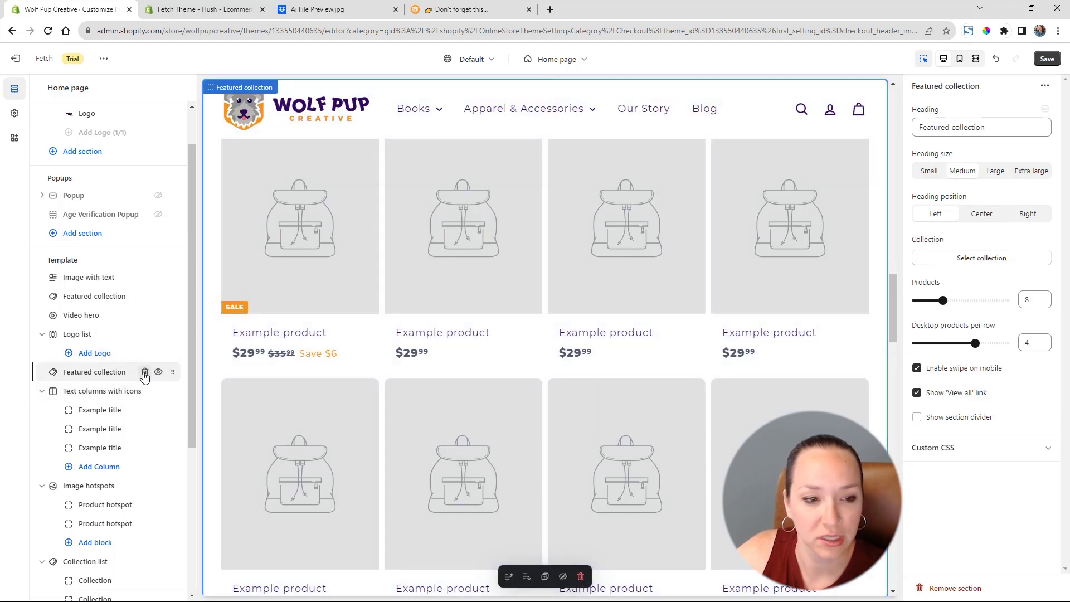
{"action": "left_click", "coordinate": [82, 334]}
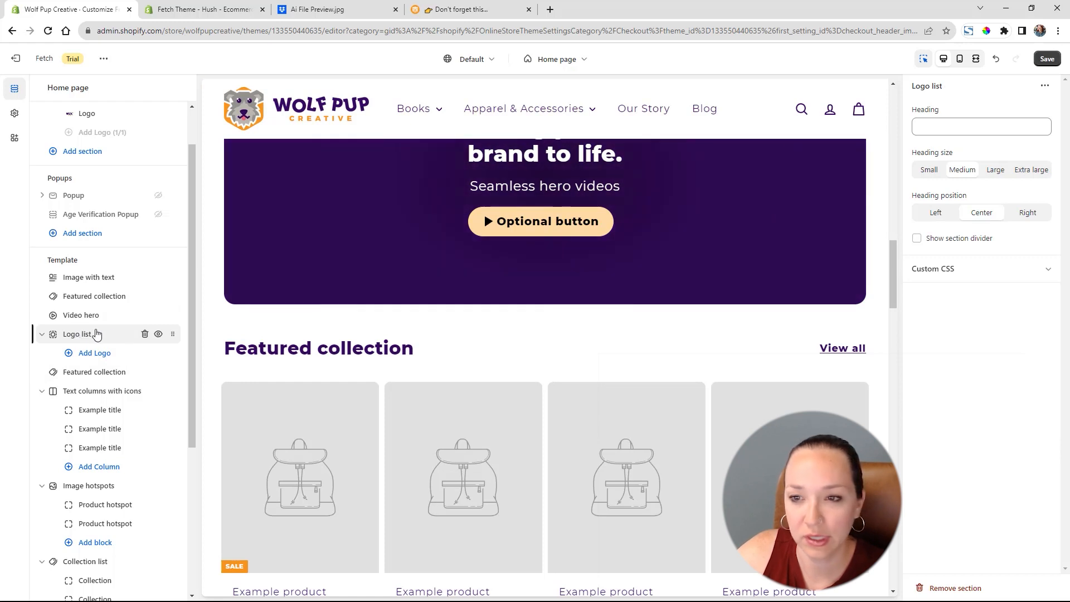
{"action": "left_click", "coordinate": [145, 334]}
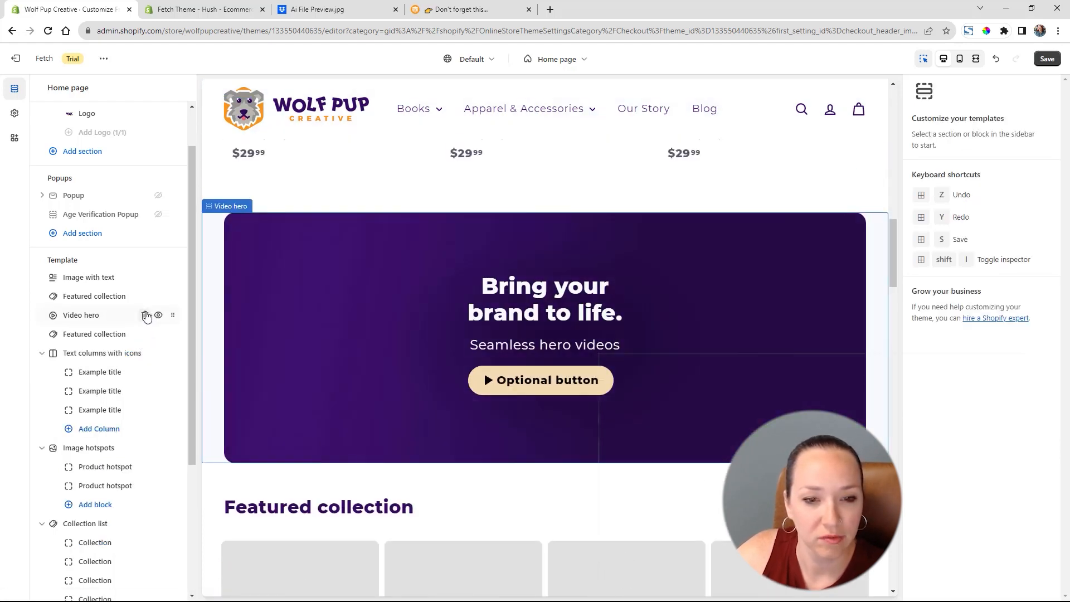
{"action": "left_click", "coordinate": [146, 316]}
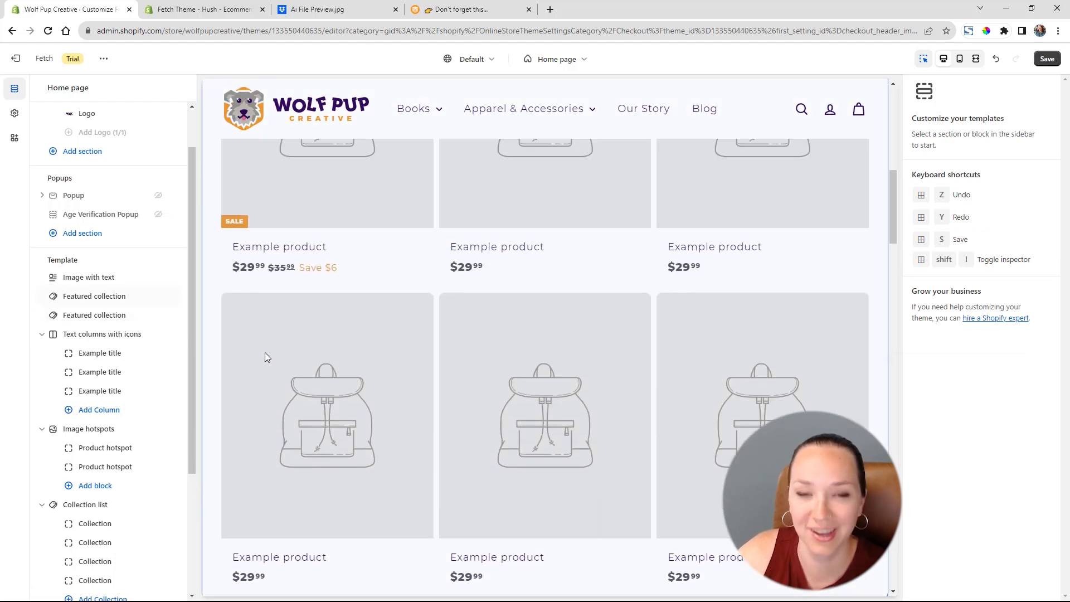
Delete both Featured collection sections from the home page.
{"action": "scroll", "coordinate": [252, 356], "scroll_direction": "up", "scroll_amount": 2}
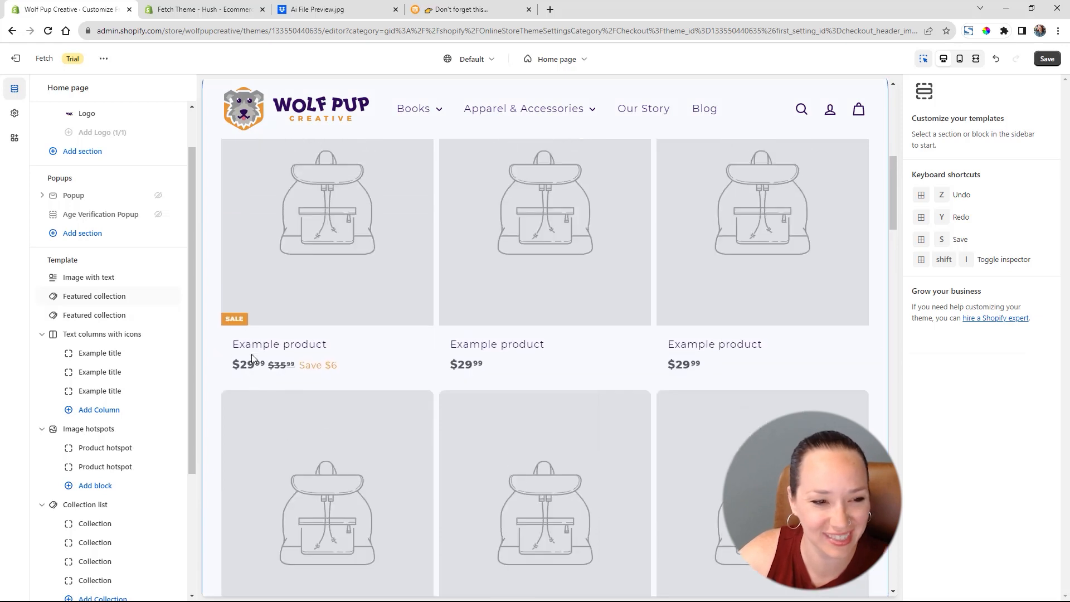
{"action": "left_click", "coordinate": [146, 301]}
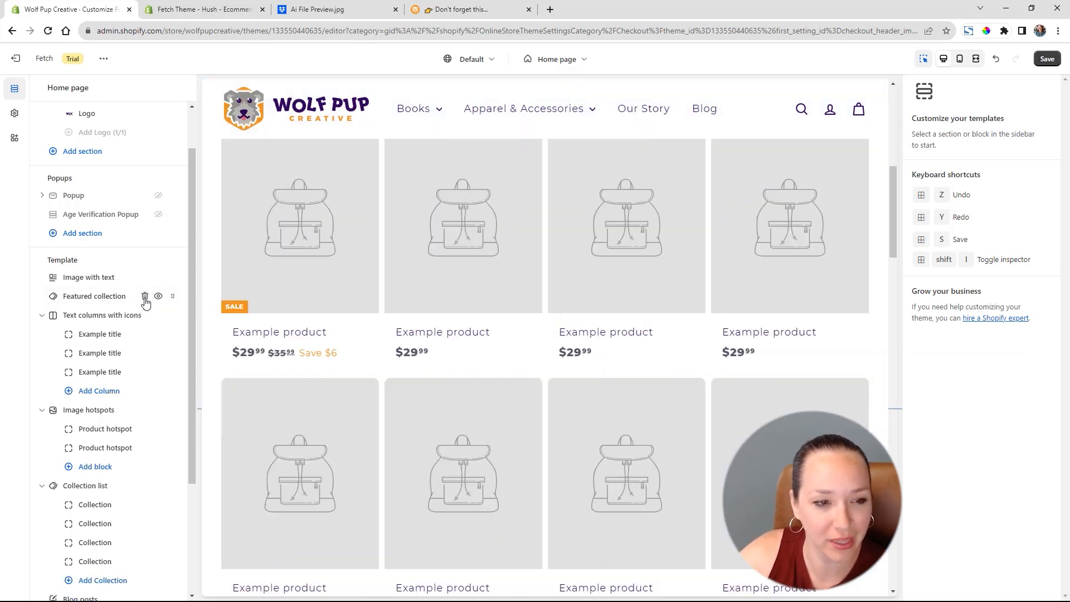
{"action": "left_click", "coordinate": [146, 301]}
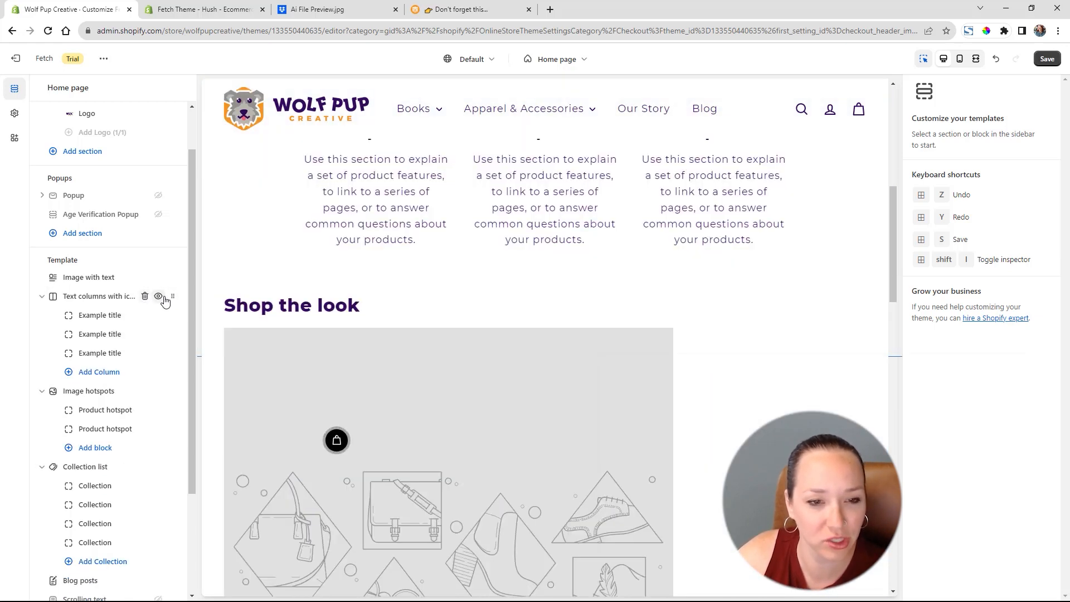
Open the Image with text section's settings, and examine the hero heading and paragraph on the live wolfpupcreative.com site.
{"action": "scroll", "coordinate": [588, 326], "scroll_direction": "up", "scroll_amount": 4}
{"action": "scroll", "coordinate": [587, 323], "scroll_direction": "up", "scroll_amount": 1}
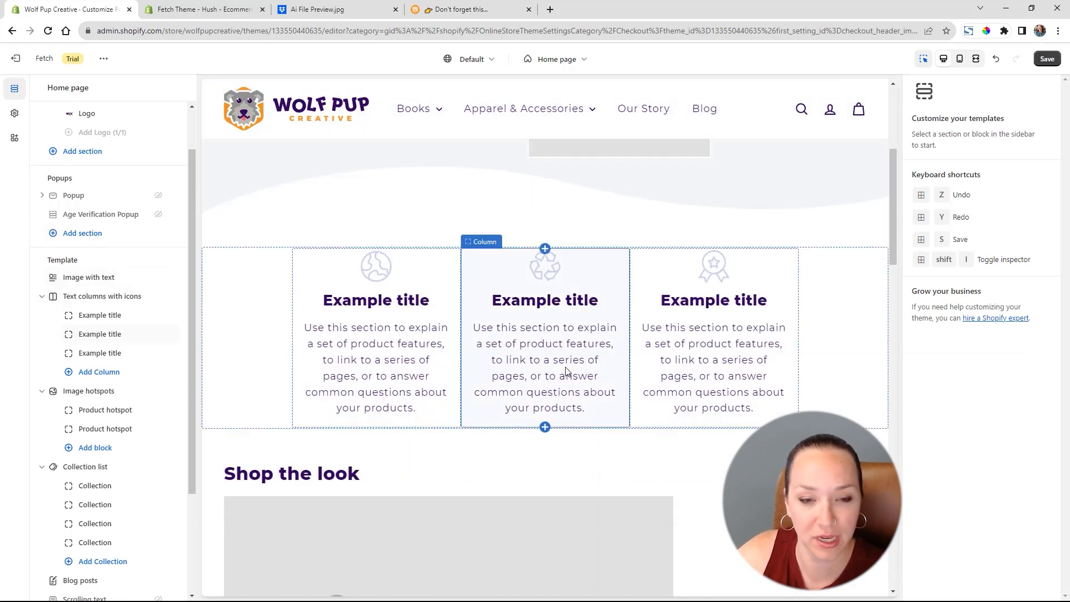
{"action": "scroll", "coordinate": [566, 370], "scroll_direction": "up", "scroll_amount": 5}
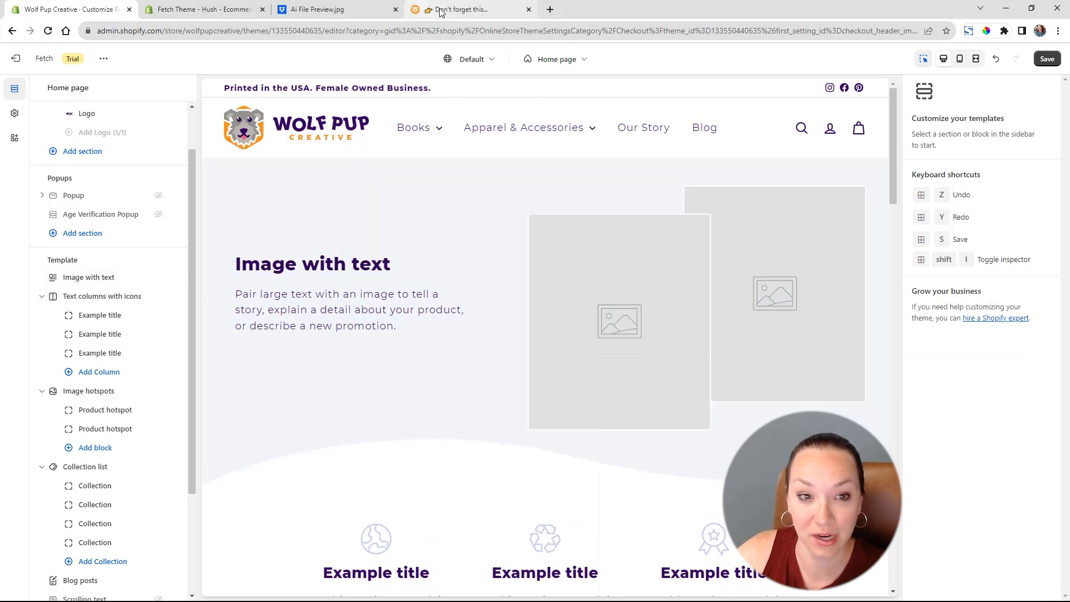
{"action": "left_click", "coordinate": [108, 277]}
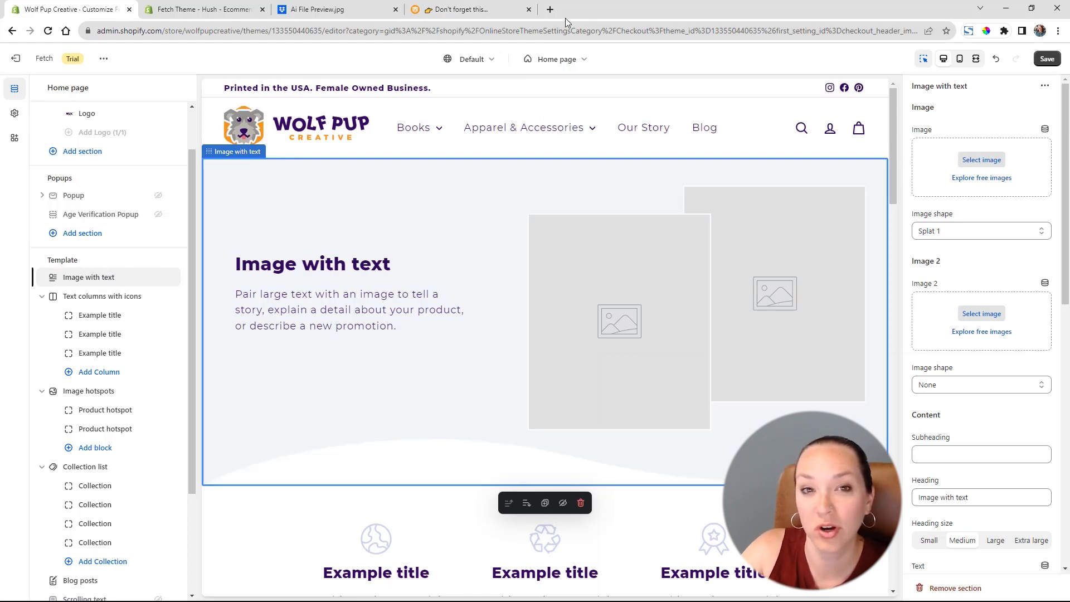
{"action": "left_click", "coordinate": [484, 11]}
{"action": "scroll", "coordinate": [633, 201], "scroll_direction": "up", "scroll_amount": 3}
{"action": "scroll", "coordinate": [635, 222], "scroll_direction": "up", "scroll_amount": 5}
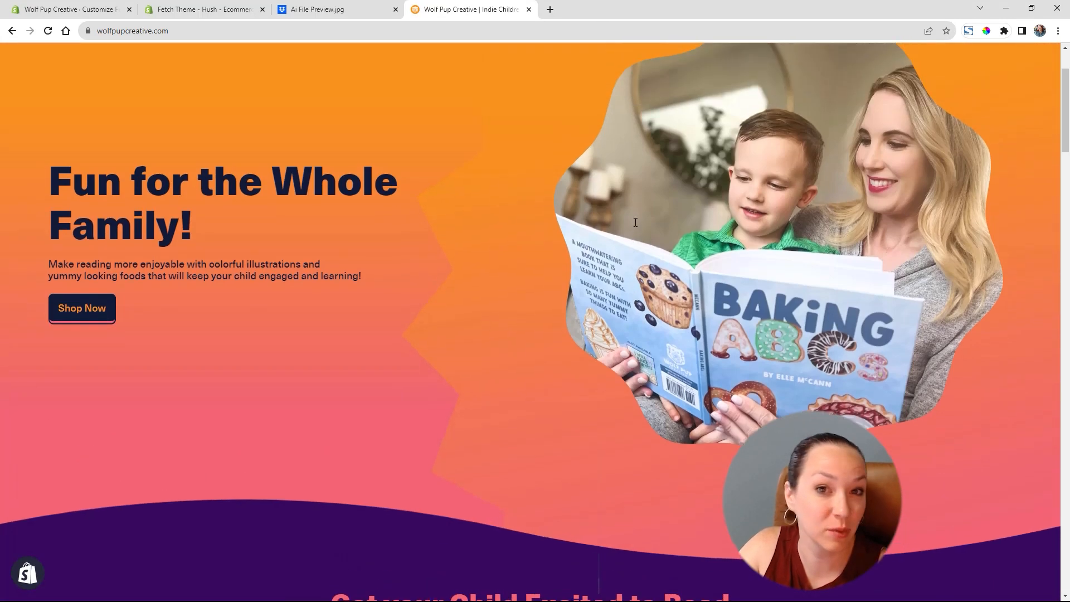
{"action": "left_click_drag", "start_coordinate": [214, 318], "coordinate": [50, 284]}
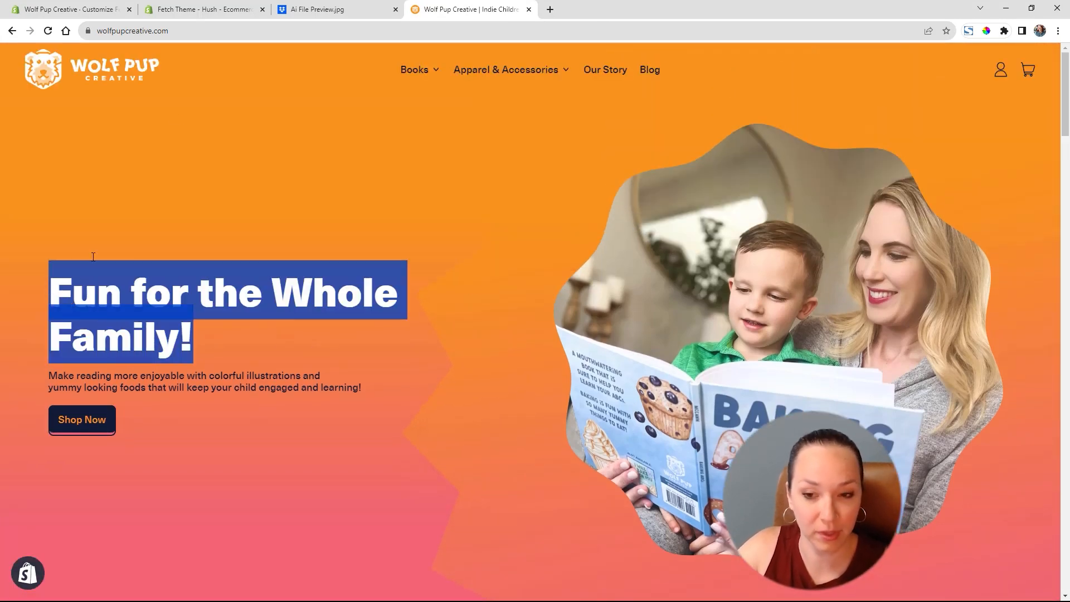
Back in the theme editor, set the Image with text heading to "Make Learning Fun" and its text to the live site's "Make reading more enjoyable" paragraph.
{"action": "left_click", "coordinate": [42, 10]}
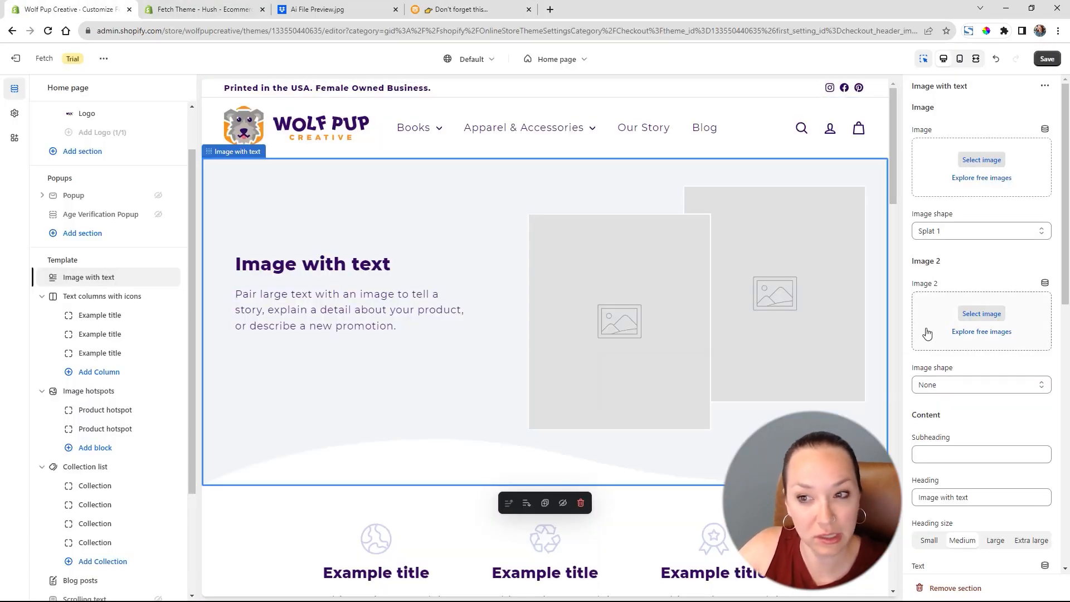
{"action": "scroll", "coordinate": [993, 338], "scroll_direction": "down", "scroll_amount": 2}
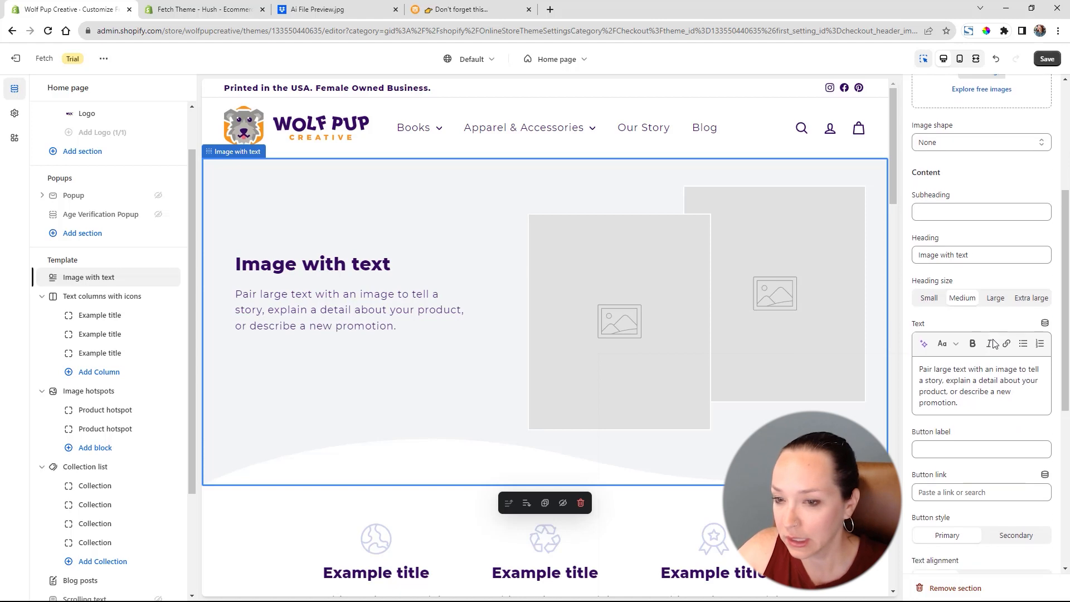
{"action": "scroll", "coordinate": [994, 339], "scroll_direction": "up", "scroll_amount": 2}
{"action": "left_click_drag", "start_coordinate": [1000, 273], "coordinate": [832, 245]}
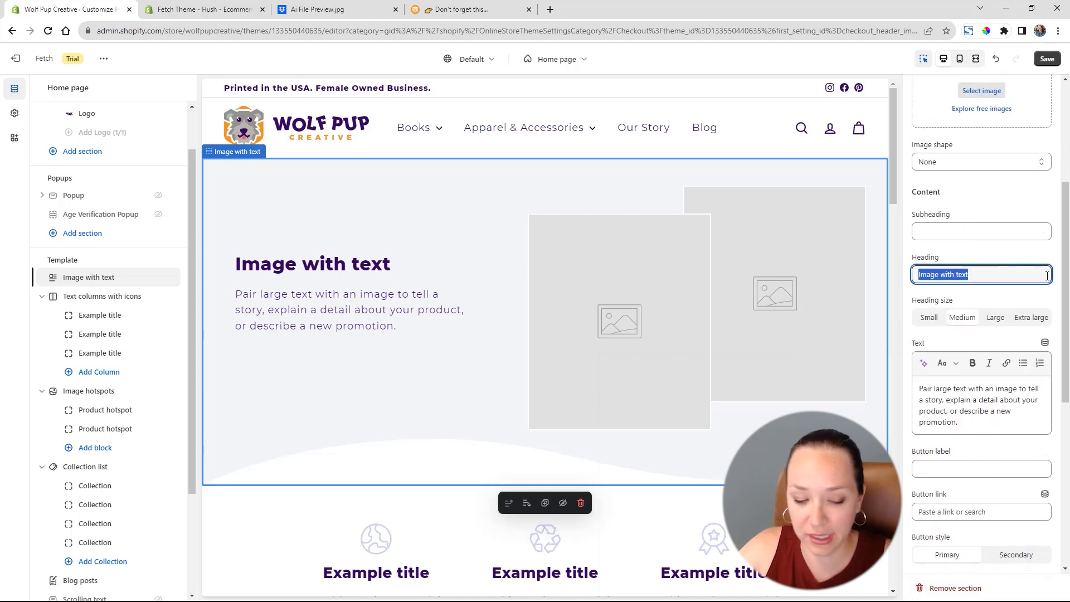
{"action": "type", "text": "Make Learning Fun"}
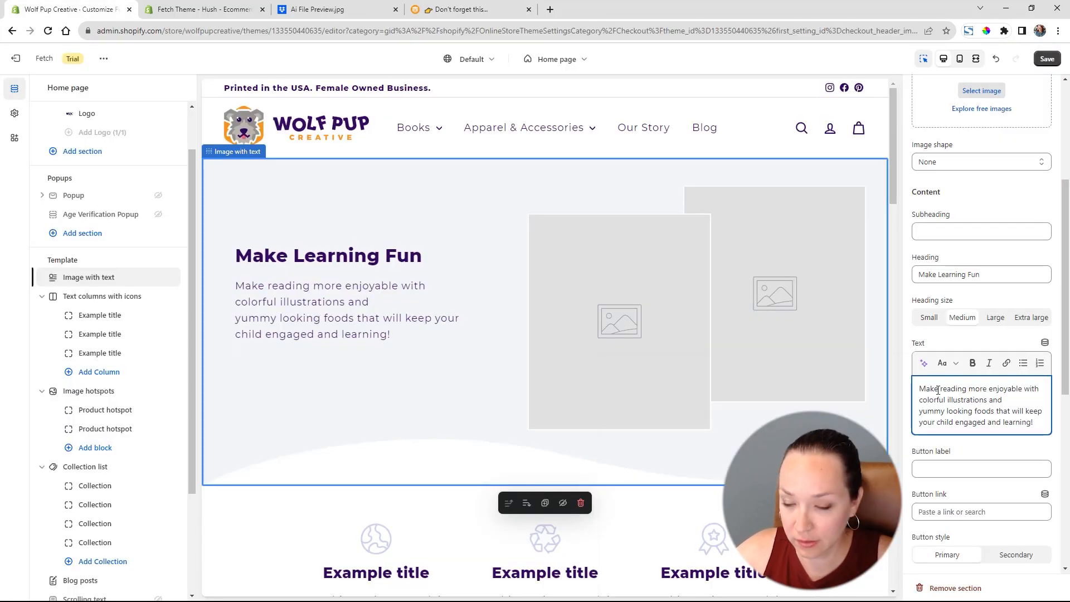
Reword the opening of the Image with text paragraph to "Reading with your kids is more enjoyable".
{"action": "left_click_drag", "start_coordinate": [920, 389], "coordinate": [944, 387]}
{"action": "type", "text": "R"}
{"action": "left_click", "coordinate": [951, 388]}
{"action": "type", "text": "with your"}
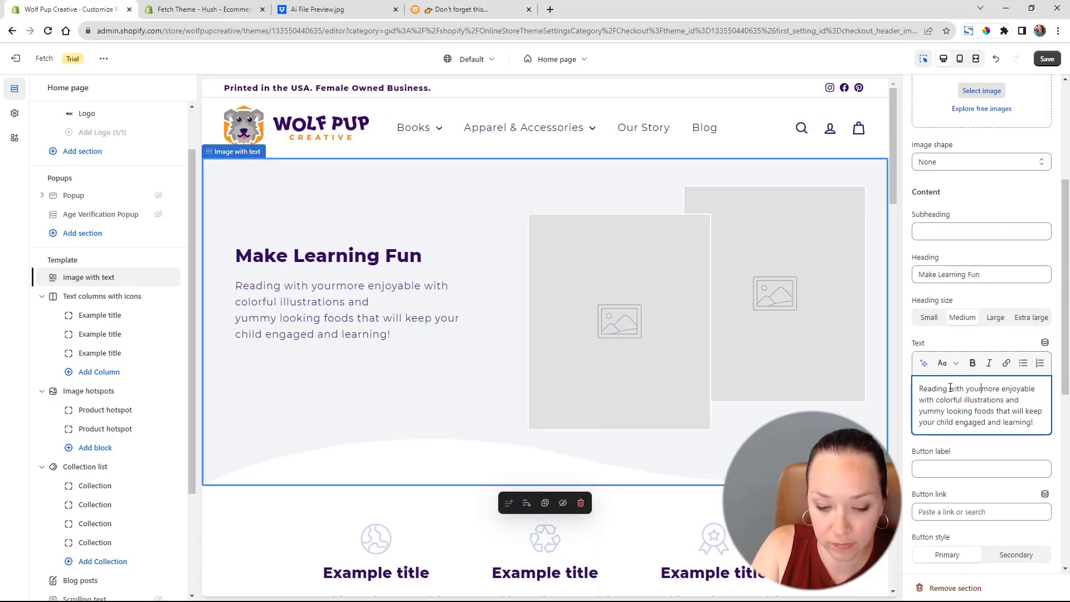
{"action": "type", "text": " kids is"}
{"action": "key", "text": "BackSpace"}
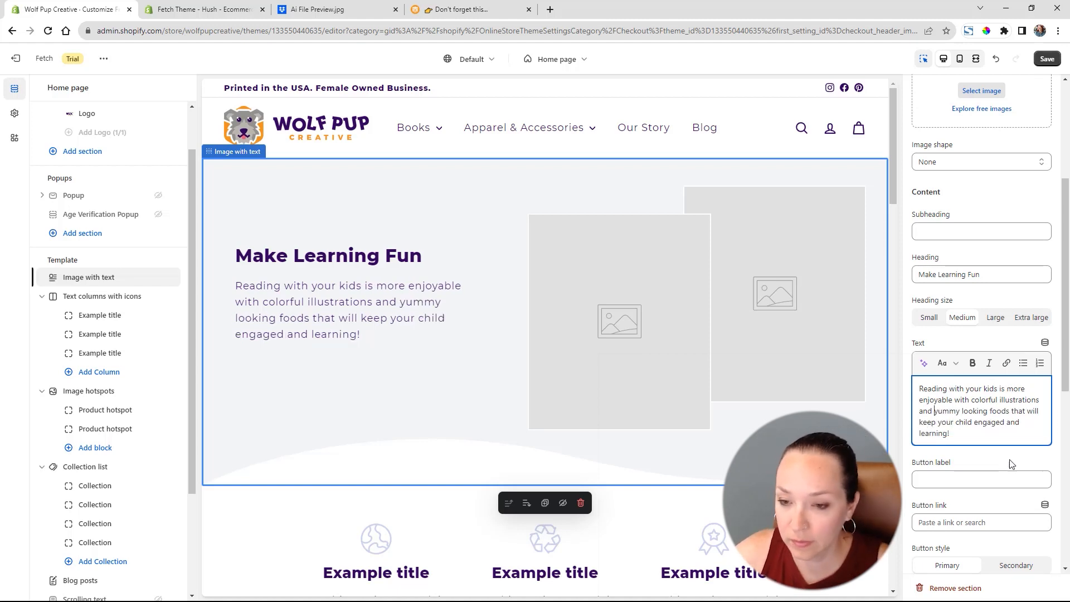
Add a button to the Image with text section with the label "Shop Now".
{"action": "scroll", "coordinate": [998, 452], "scroll_direction": "down", "scroll_amount": 1}
{"action": "left_click", "coordinate": [947, 428]}
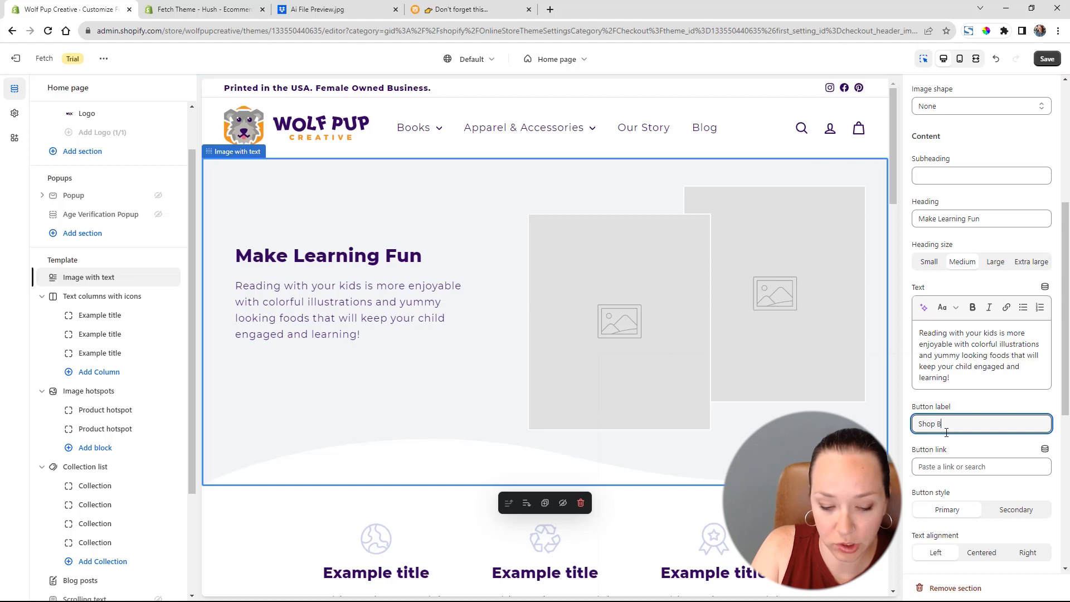
{"action": "type", "text": "Shop Now"}
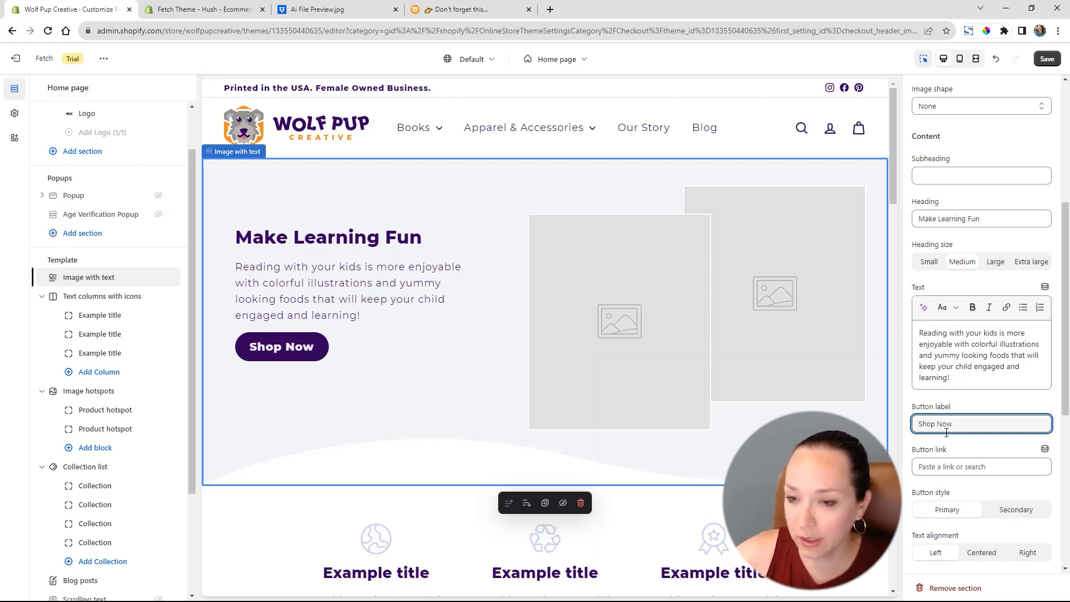
Link the Shop Now button to the Baking Books collection.
{"action": "left_click", "coordinate": [958, 471]}
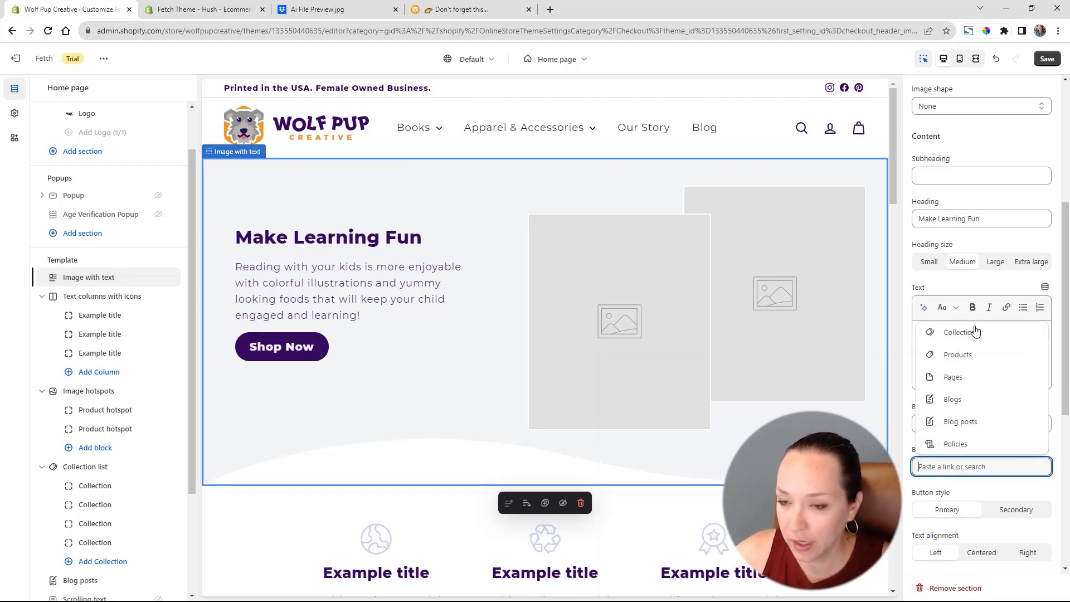
{"action": "left_click", "coordinate": [976, 331]}
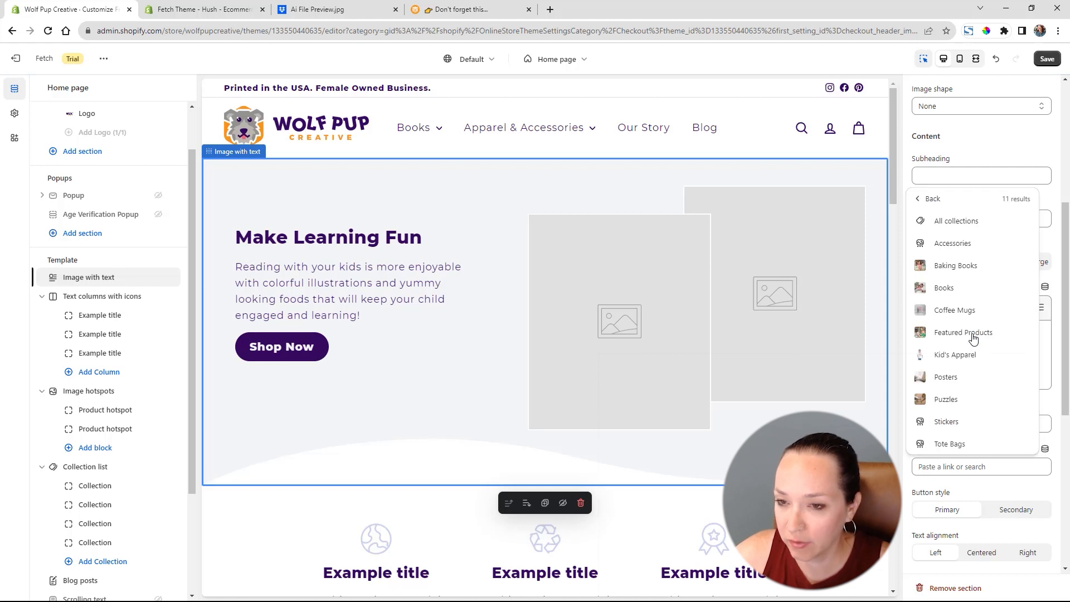
{"action": "left_click", "coordinate": [953, 267]}
Change the Shop Now button's link to the Baking ABCs Book product.
{"action": "left_click", "coordinate": [981, 467]}
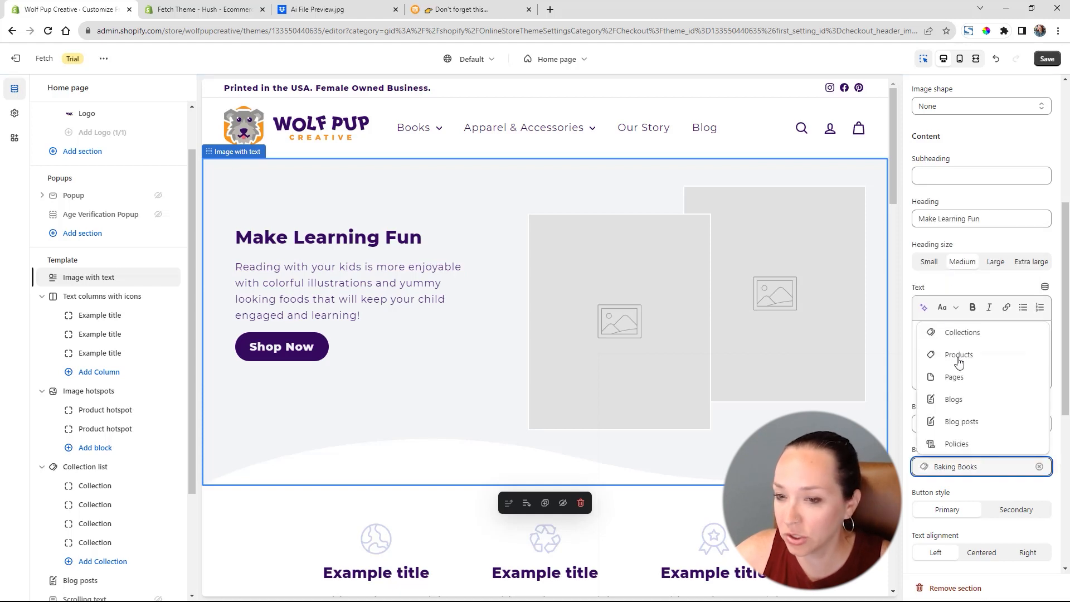
{"action": "left_click", "coordinate": [978, 357]}
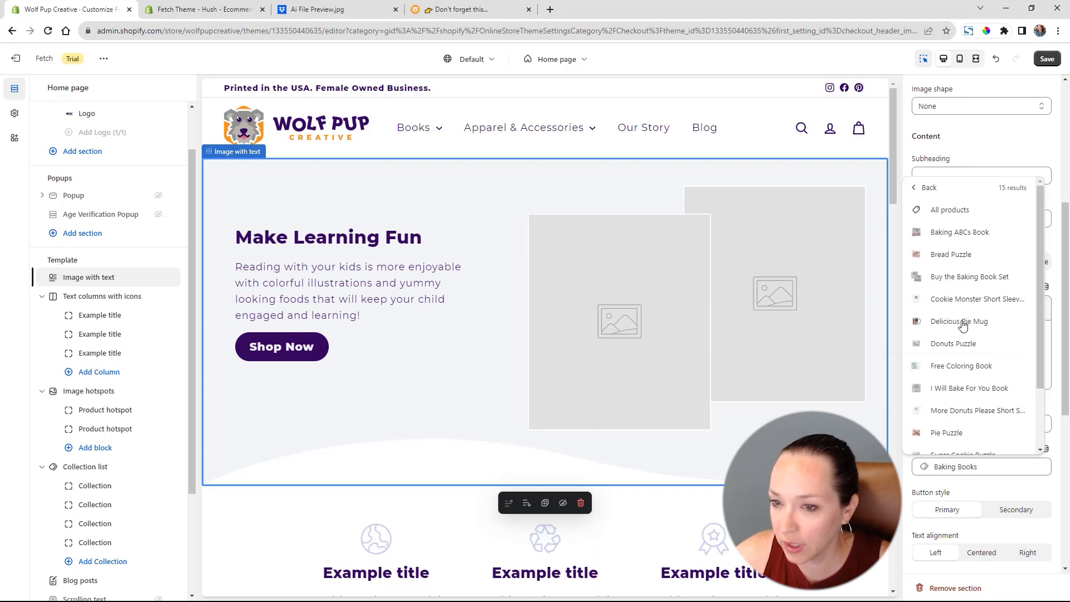
{"action": "left_click", "coordinate": [960, 233]}
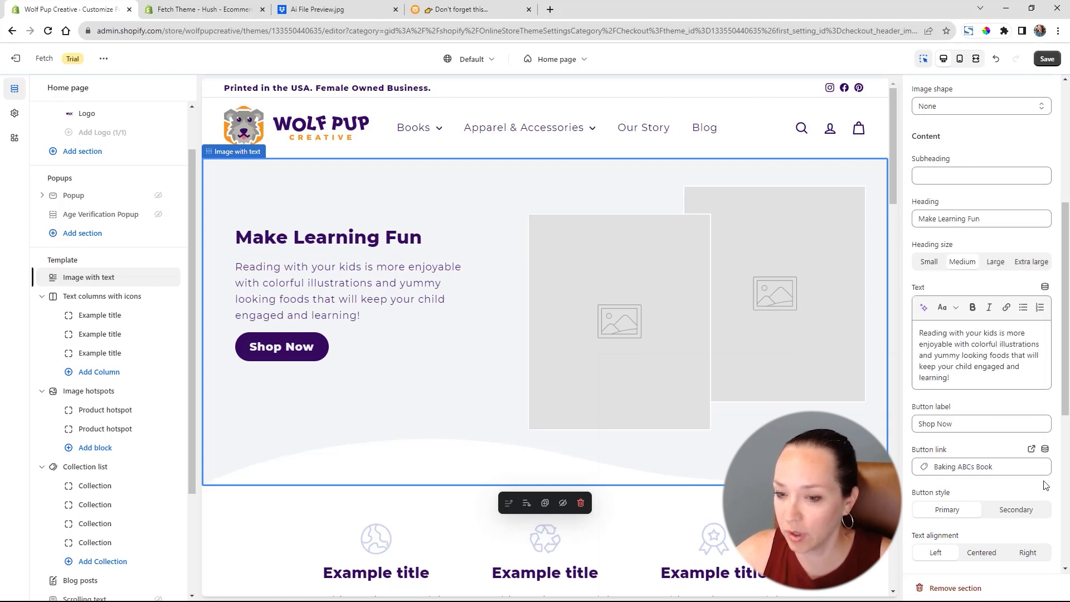
Set the Image with text button style to Secondary and save the theme.
{"action": "scroll", "coordinate": [1007, 499], "scroll_direction": "down", "scroll_amount": 4}
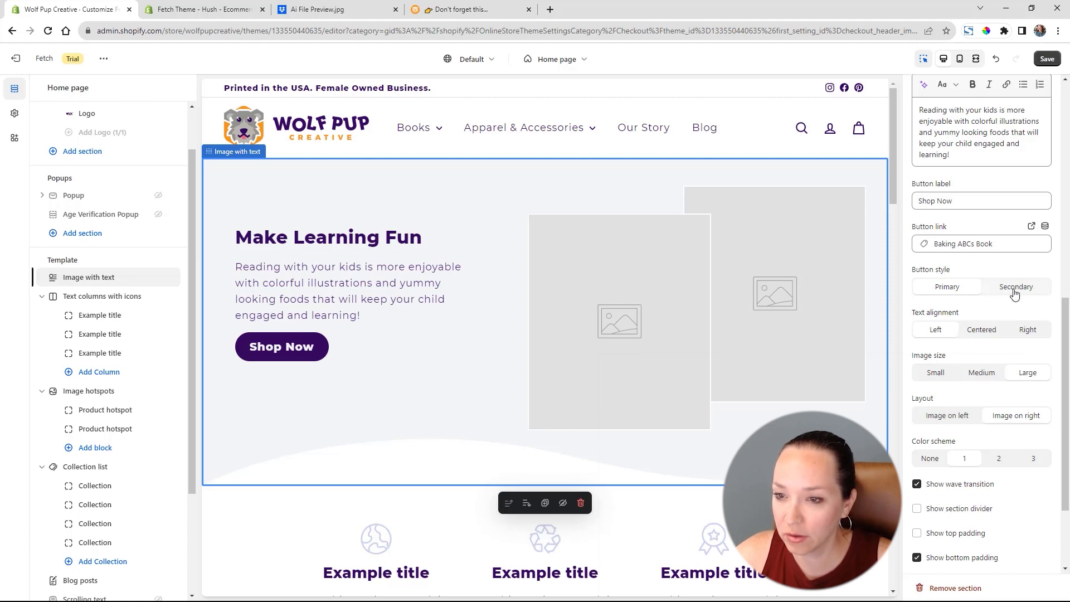
{"action": "left_click", "coordinate": [1016, 289]}
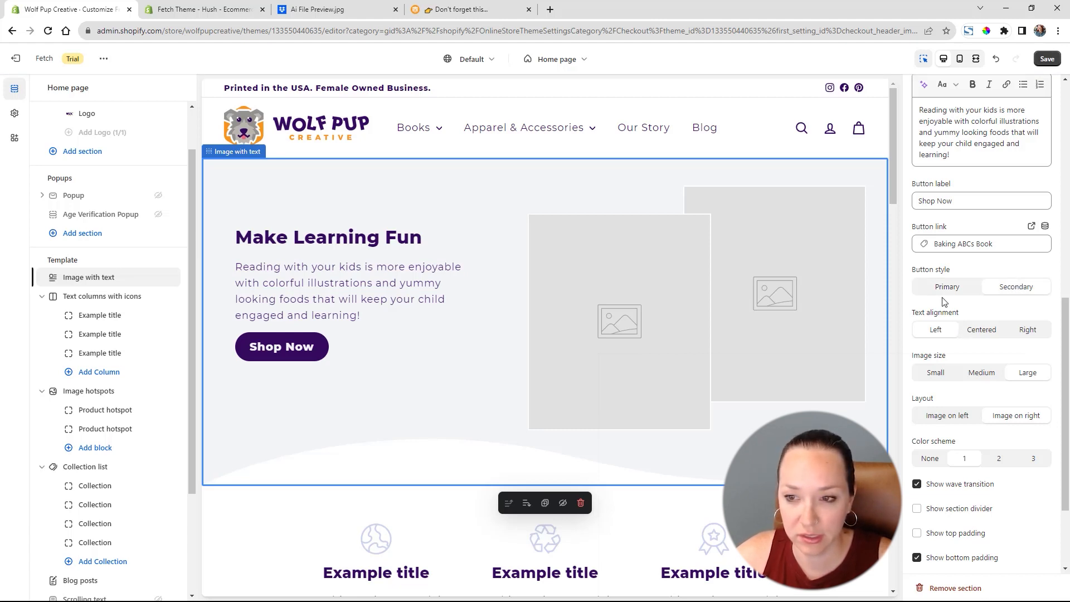
{"action": "left_click", "coordinate": [1048, 60]}
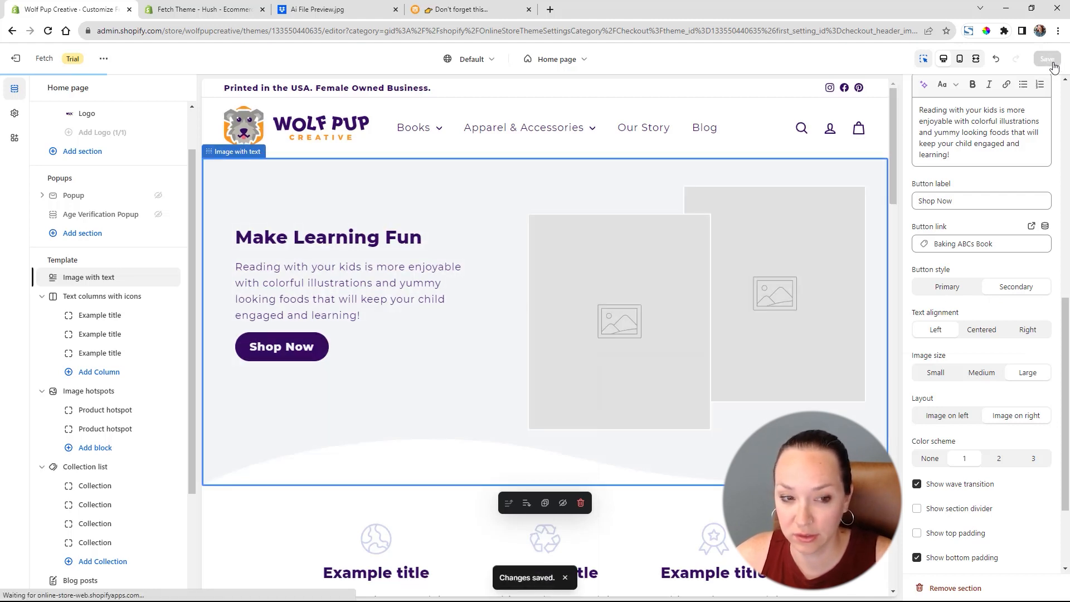
Return the button style to Primary, and try the Medium image size before restoring Large.
{"action": "left_click", "coordinate": [949, 286]}
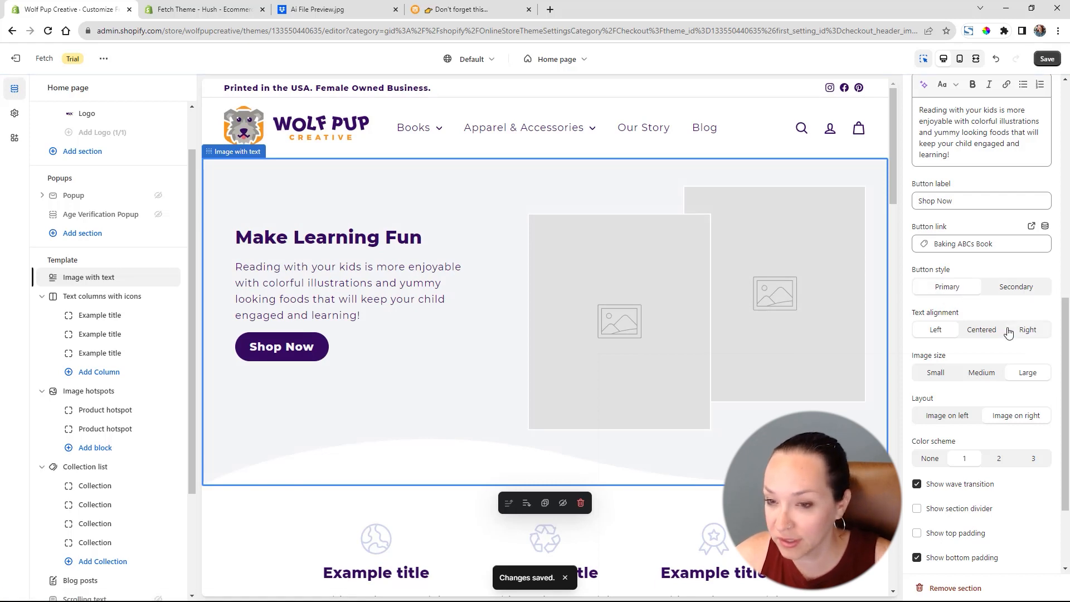
{"action": "left_click", "coordinate": [977, 377]}
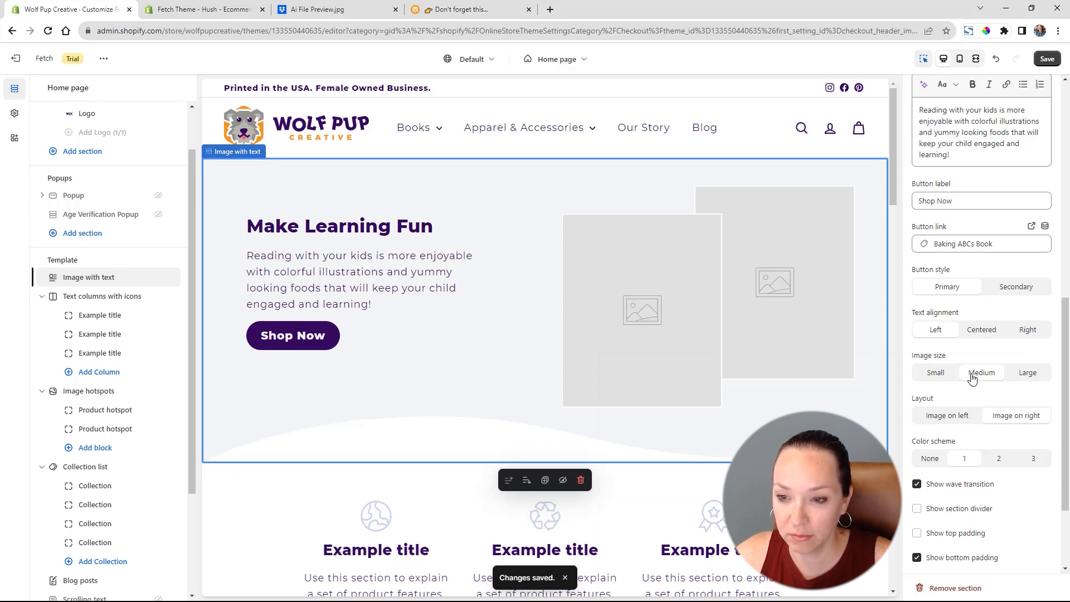
{"action": "left_click", "coordinate": [1018, 378]}
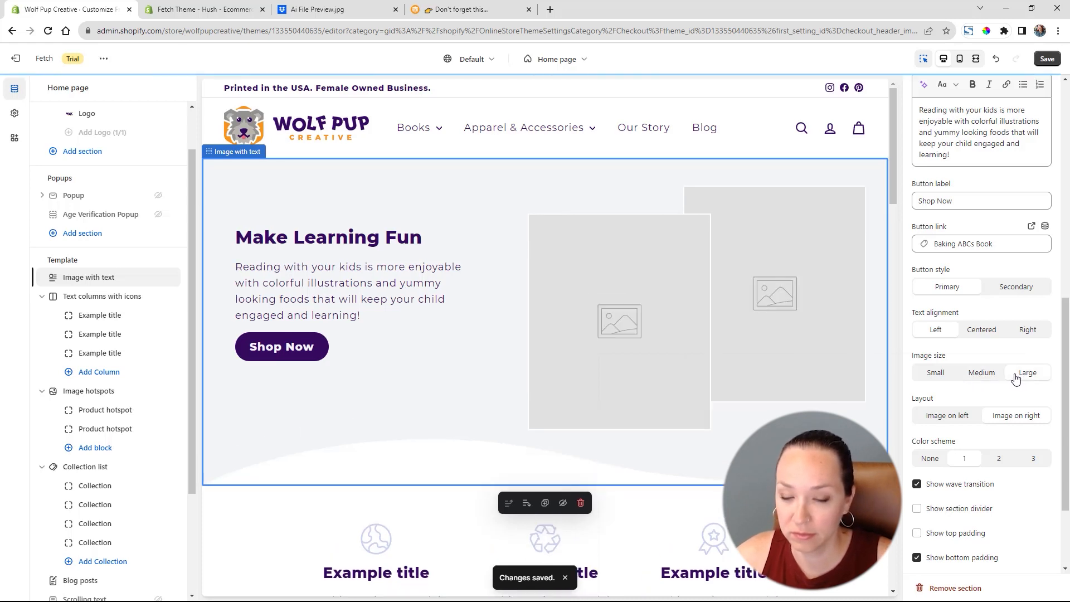
Try color schemes 2, 3 and None on the Image with text section, and return it to scheme 1.
{"action": "scroll", "coordinate": [974, 403], "scroll_direction": "down", "scroll_amount": 2}
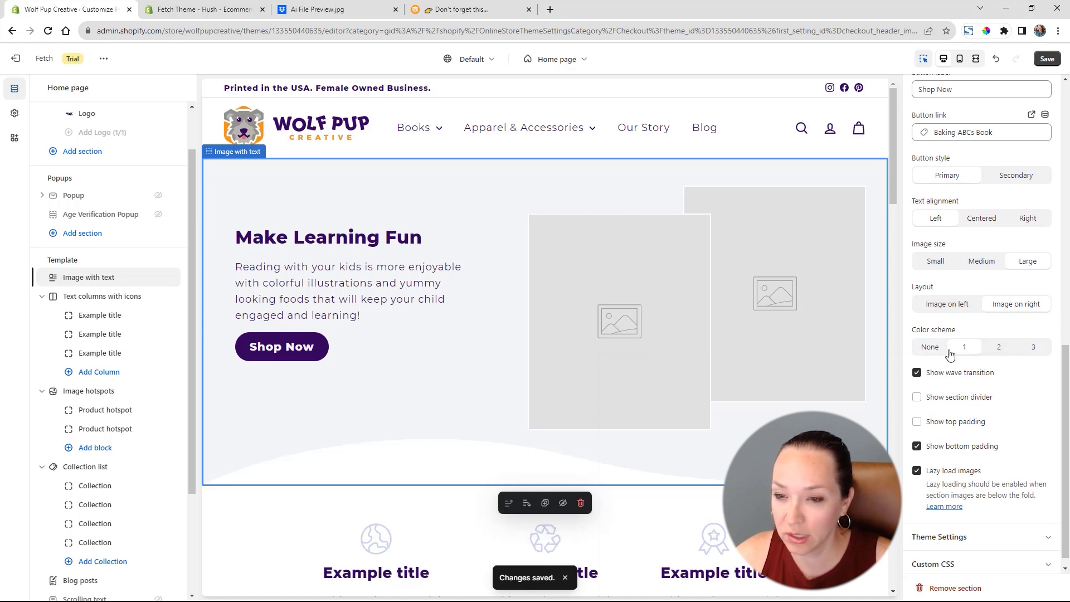
{"action": "left_click", "coordinate": [1007, 350]}
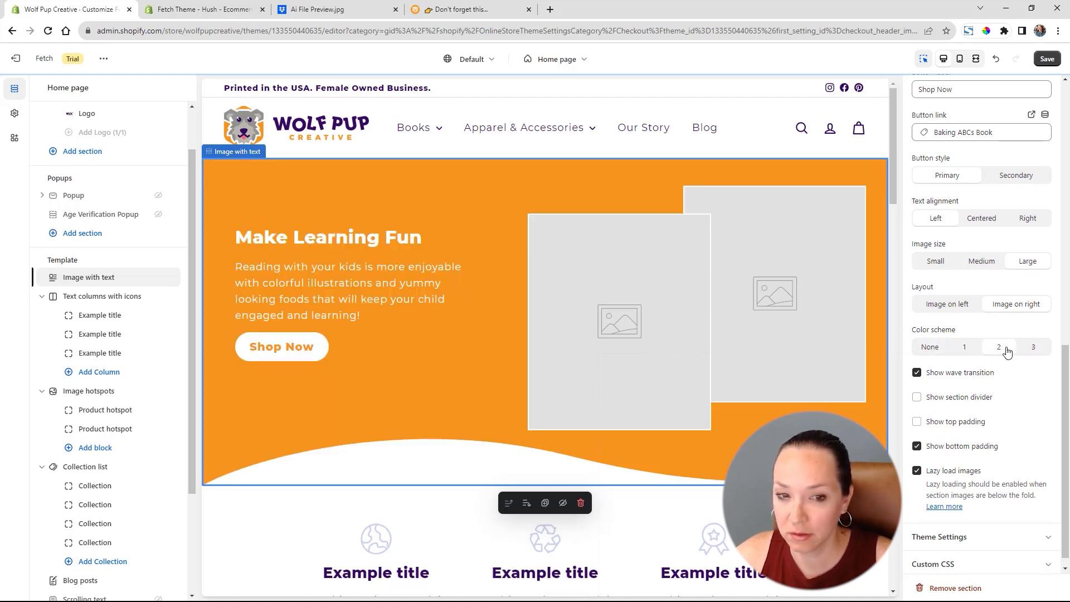
{"action": "left_click", "coordinate": [1033, 350]}
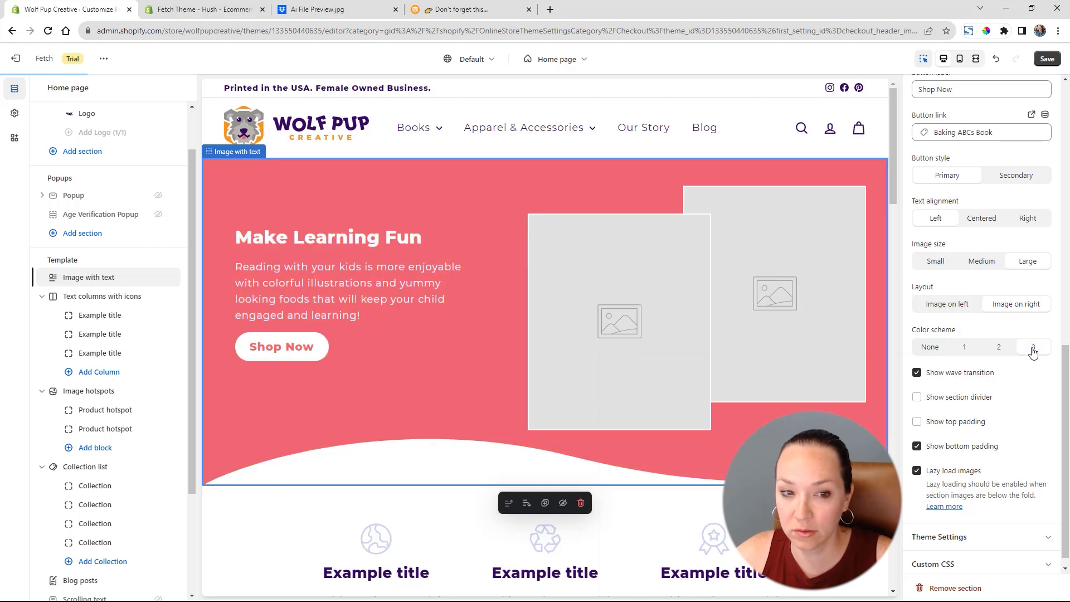
{"action": "left_click", "coordinate": [998, 353]}
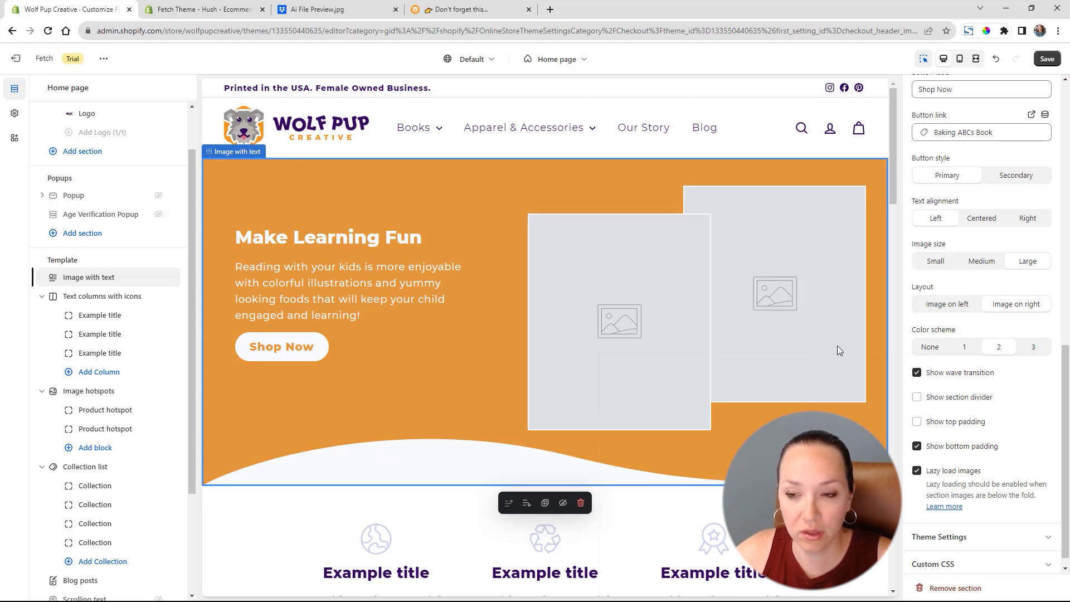
{"action": "left_click", "coordinate": [967, 348]}
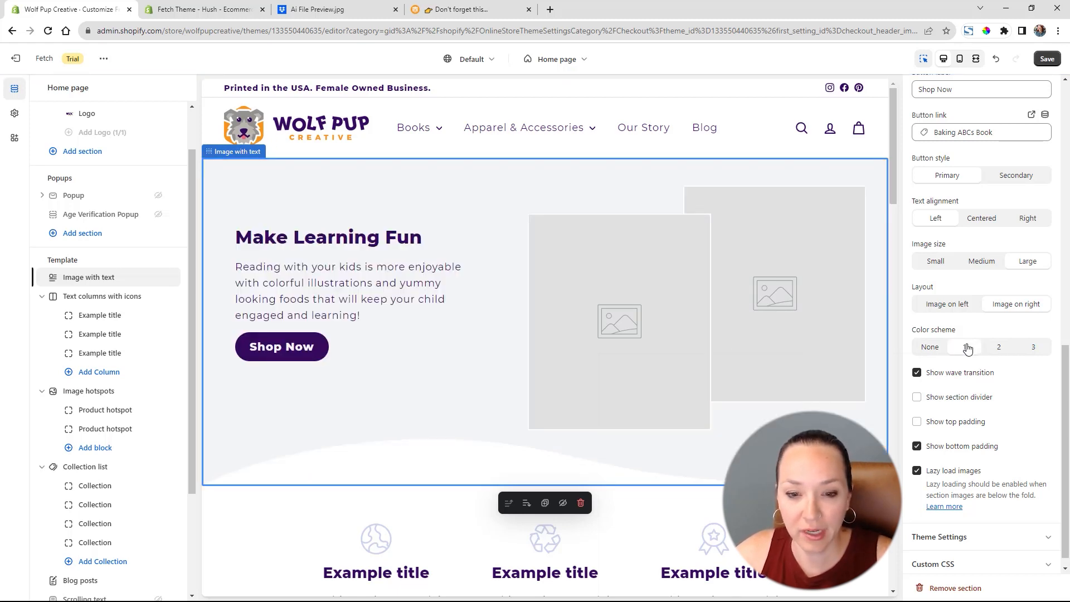
{"action": "left_click", "coordinate": [937, 347]}
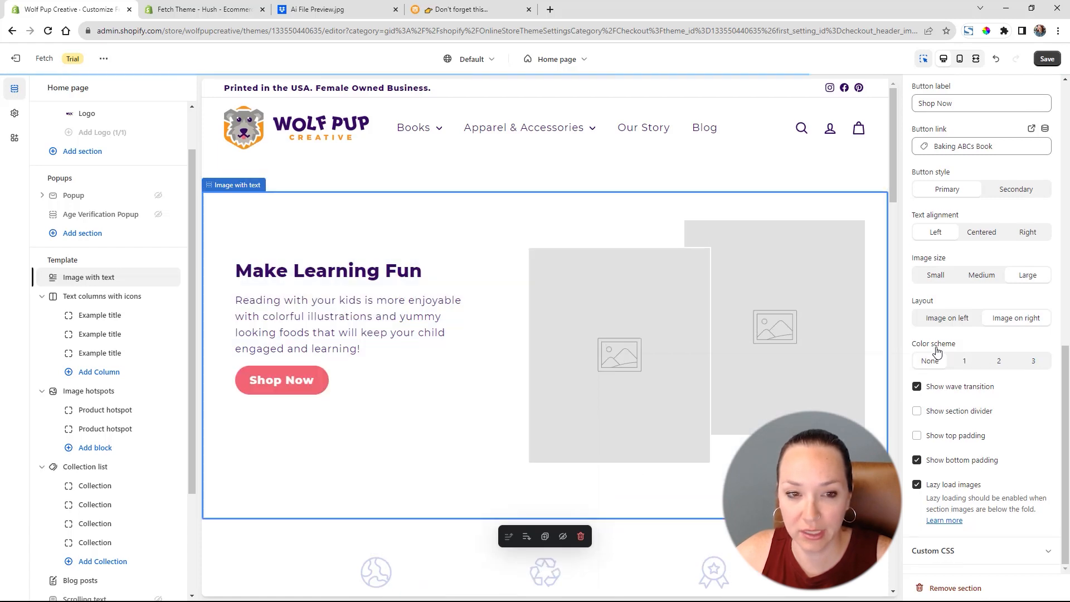
{"action": "left_click", "coordinate": [964, 362]}
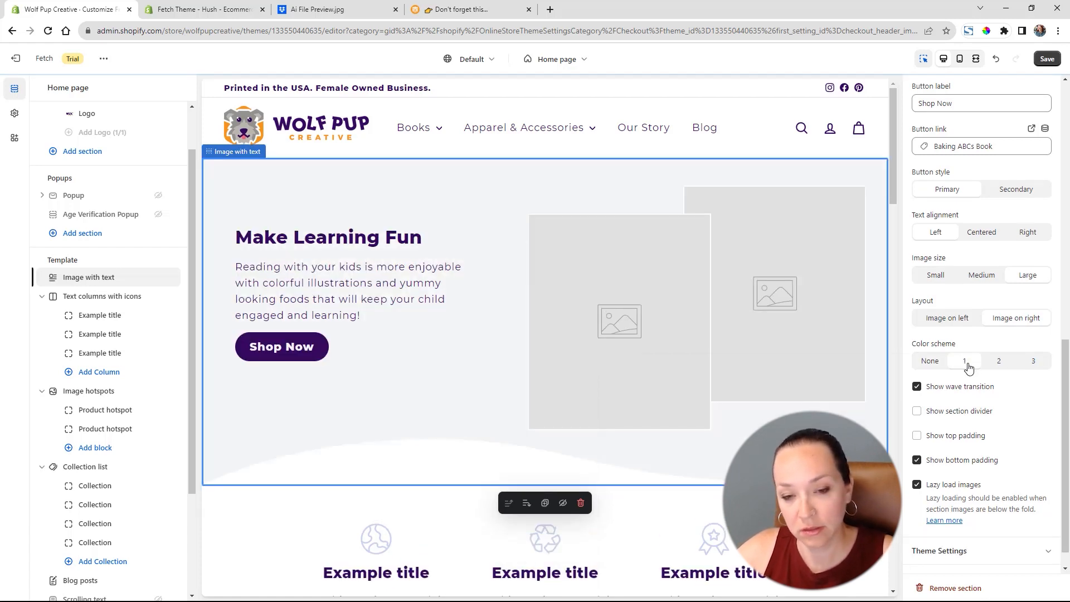
{"action": "left_click", "coordinate": [1007, 362]}
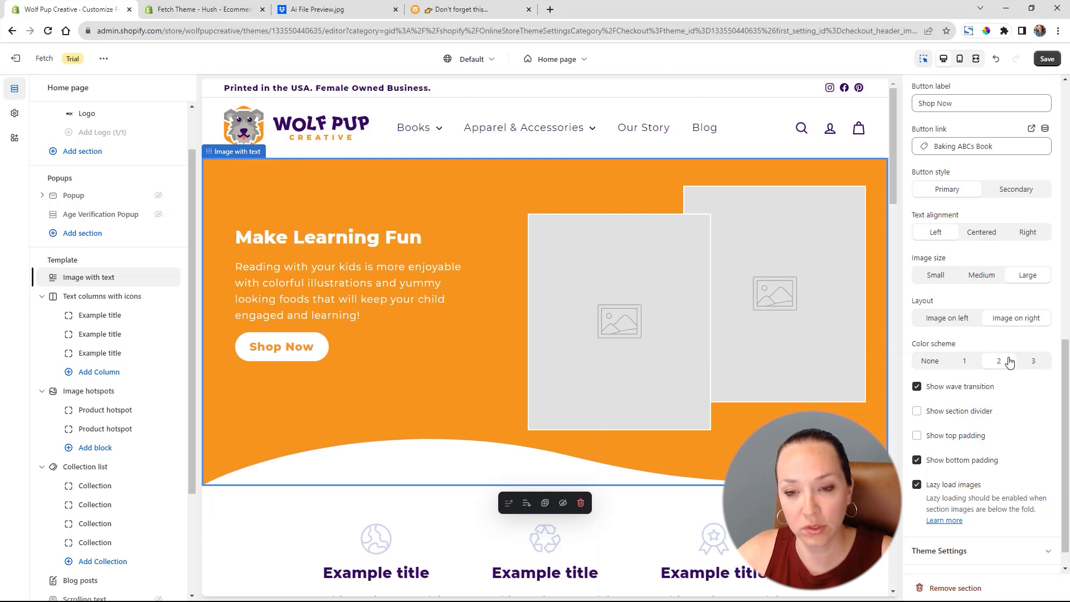
{"action": "left_click", "coordinate": [1035, 363]}
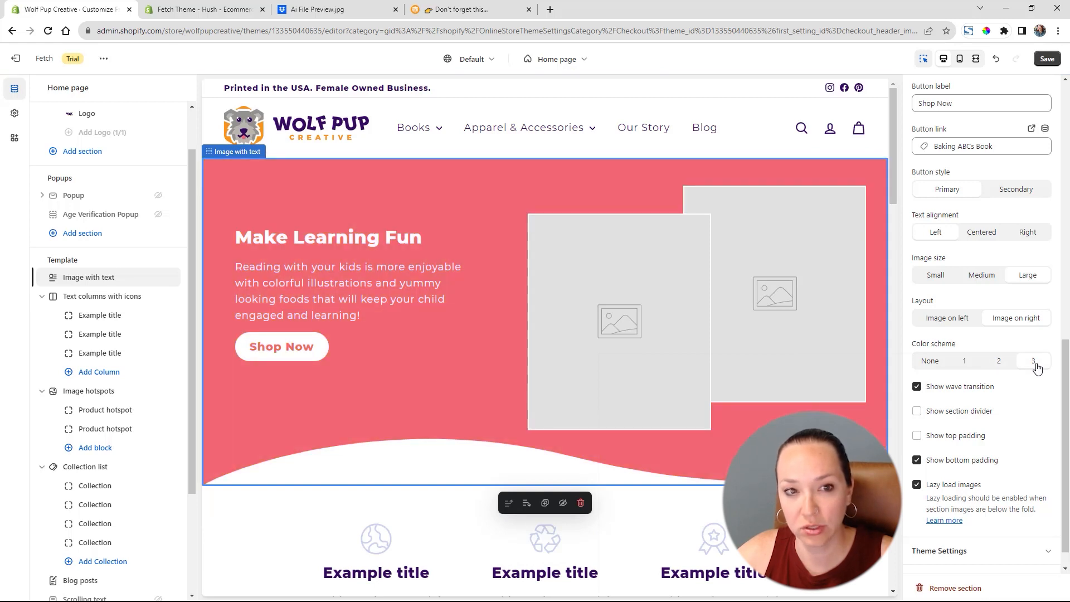
{"action": "left_click", "coordinate": [965, 363]}
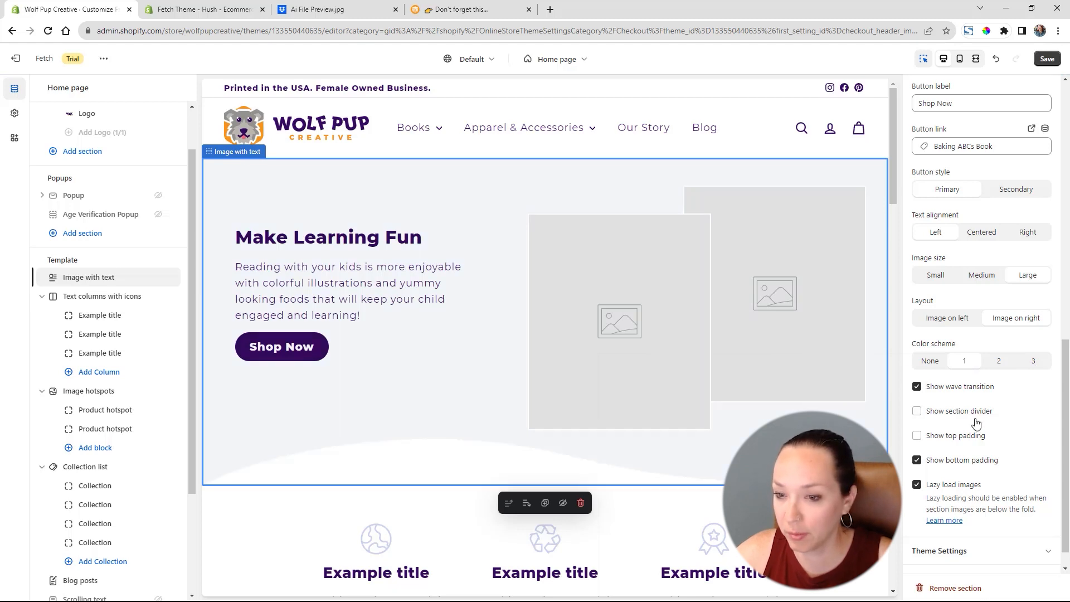
Try the wave transition and section divider options of the Image with text section, keeping the wave on and the divider off.
{"action": "left_click", "coordinate": [918, 388]}
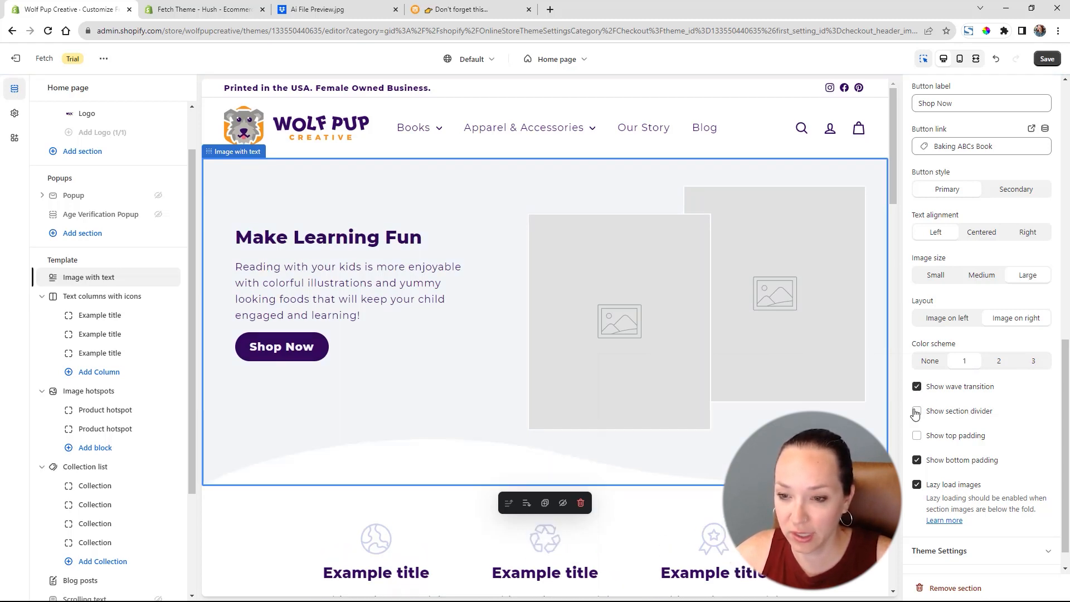
{"action": "left_click", "coordinate": [916, 413]}
{"action": "left_click", "coordinate": [917, 412]}
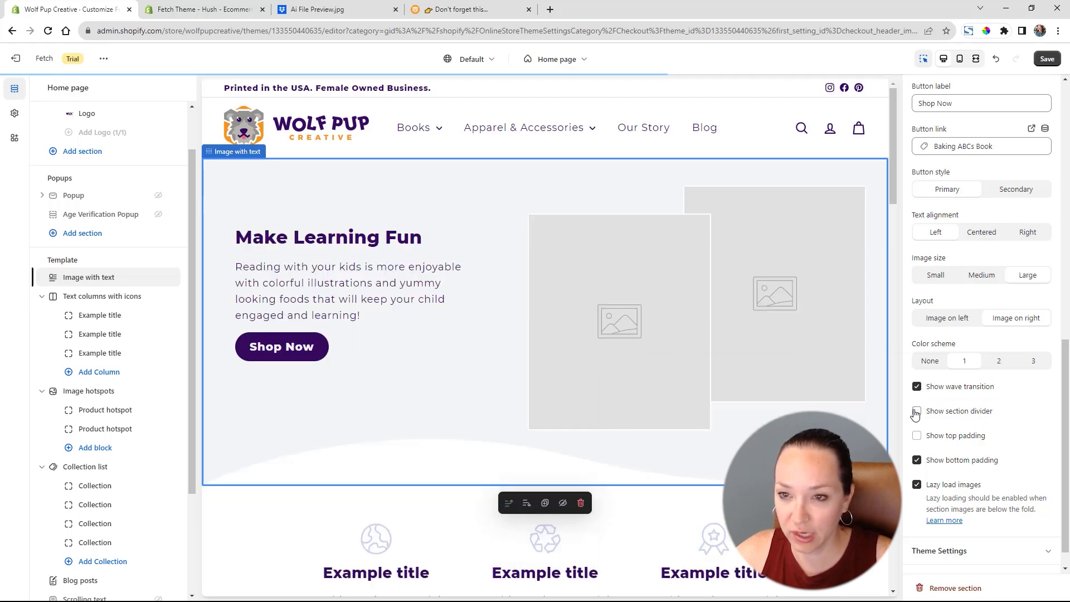
{"action": "scroll", "coordinate": [948, 449], "scroll_direction": "down", "scroll_amount": 1}
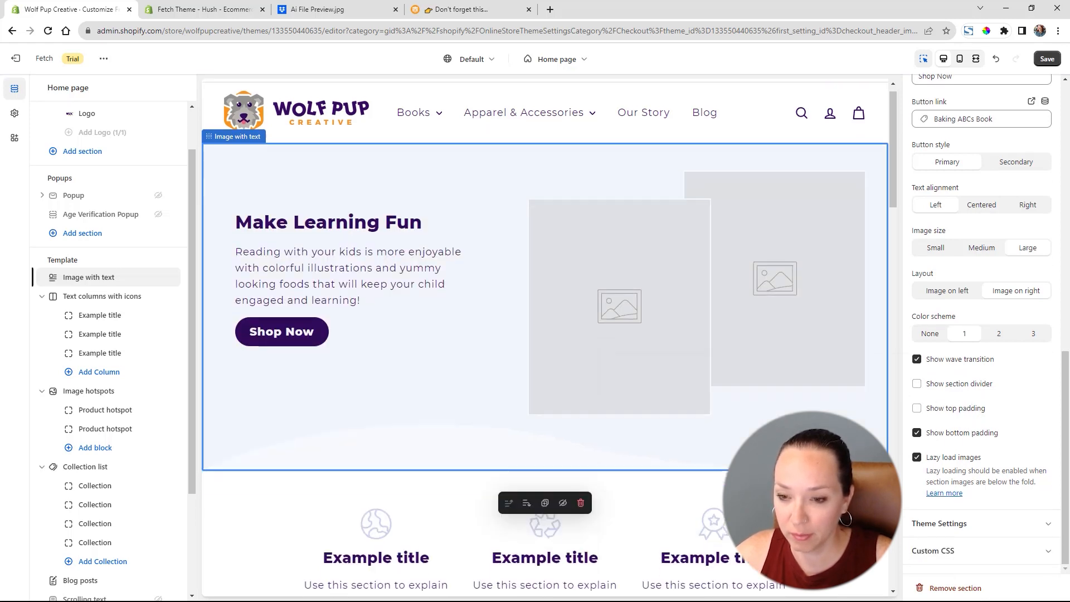
{"action": "scroll", "coordinate": [975, 446], "scroll_direction": "up", "scroll_amount": 15}
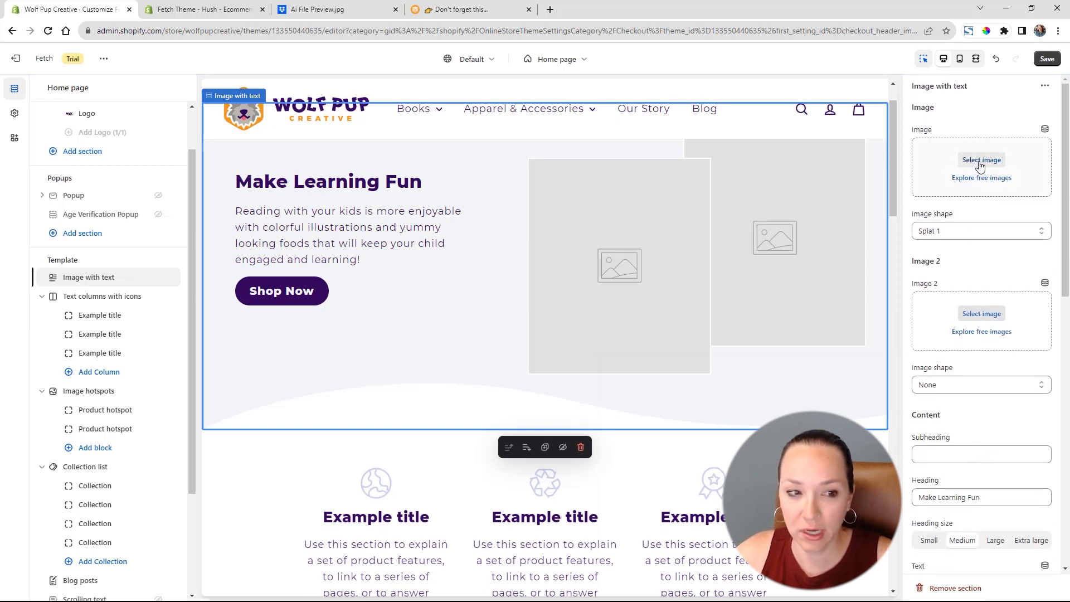
{"action": "left_click", "coordinate": [981, 162]}
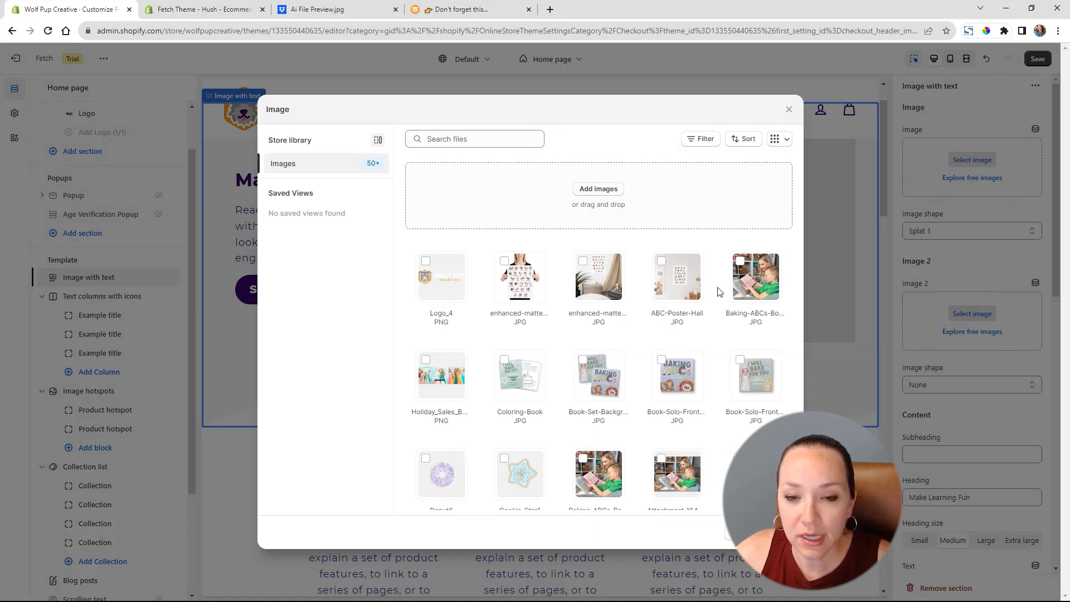
{"action": "scroll", "coordinate": [719, 292], "scroll_direction": "down", "scroll_amount": 3}
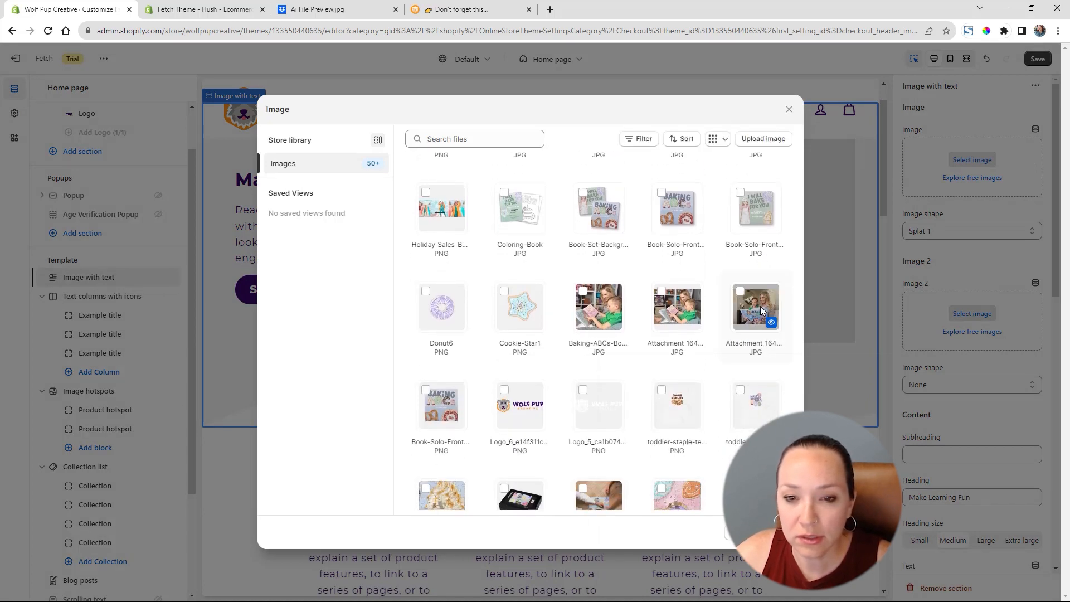
{"action": "left_click", "coordinate": [761, 310]}
{"action": "left_click", "coordinate": [776, 531]}
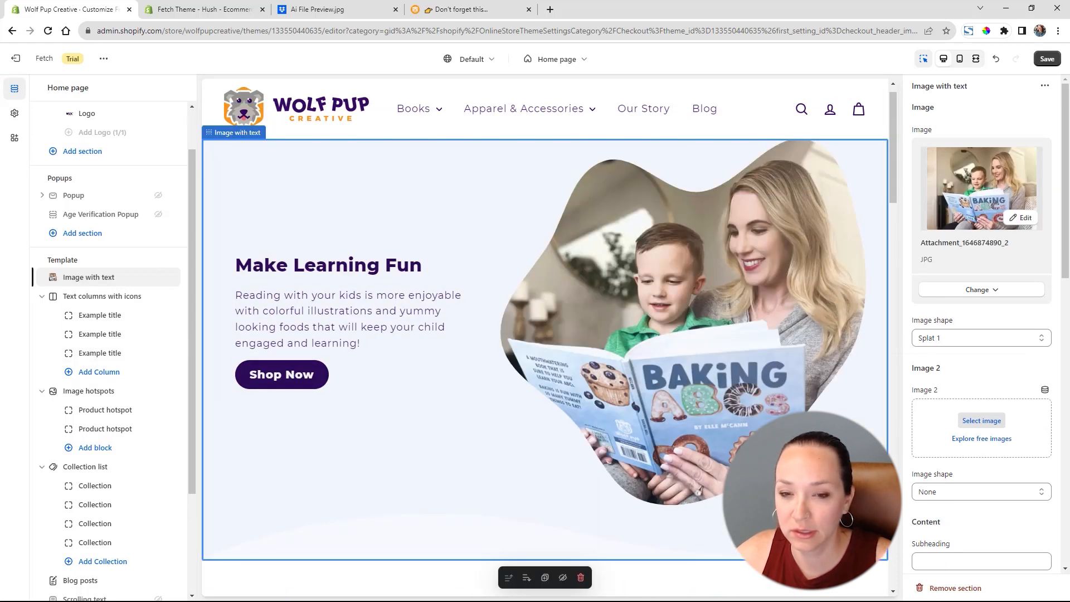
Try the Splat 2, Splat 3 and Splat 4 shapes on the Image with text section's first image, and return it to Splat 1.
{"action": "scroll", "coordinate": [969, 350], "scroll_direction": "down", "scroll_amount": 1}
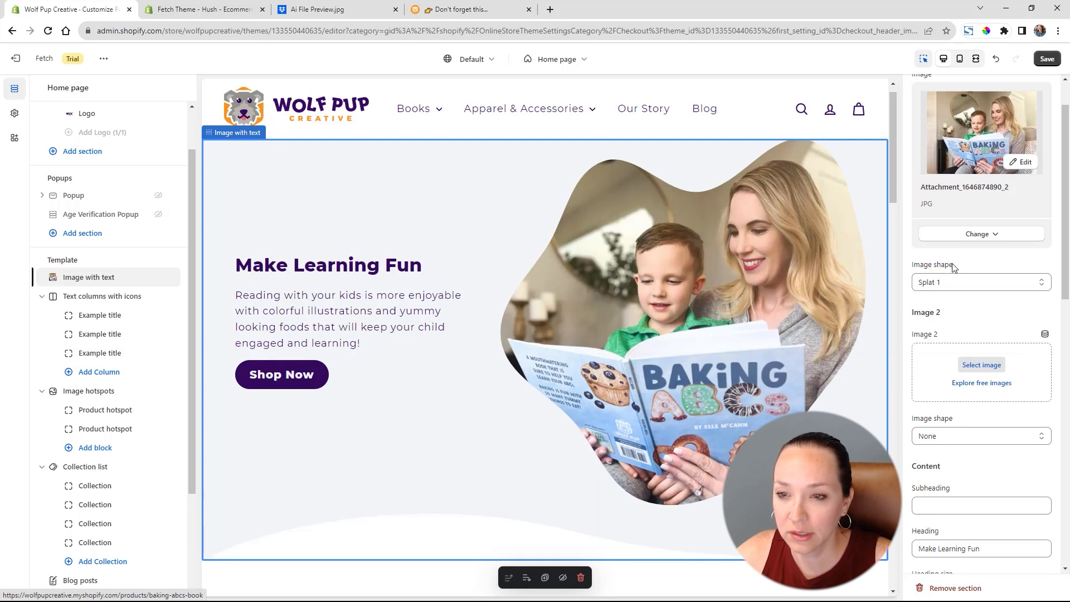
{"action": "left_click", "coordinate": [969, 283]}
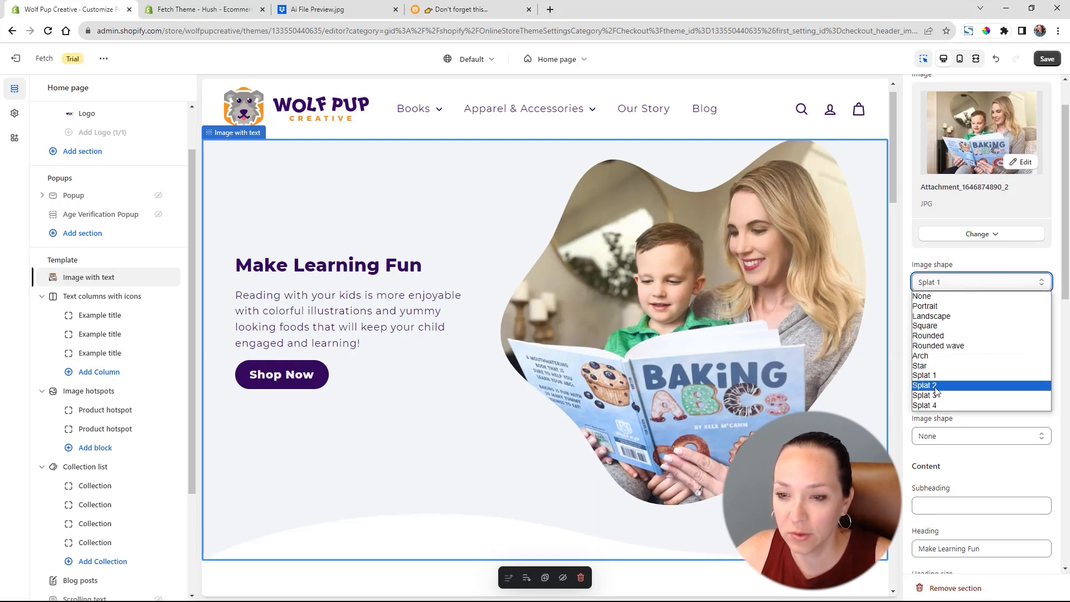
{"action": "left_click", "coordinate": [936, 386]}
{"action": "left_click", "coordinate": [964, 283]}
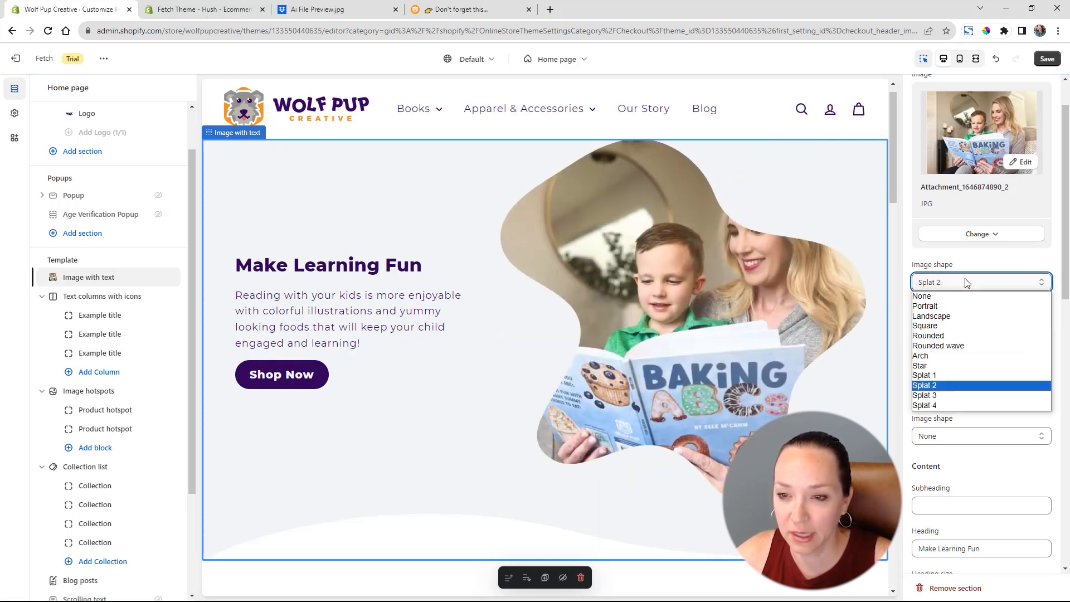
{"action": "left_click", "coordinate": [958, 398]}
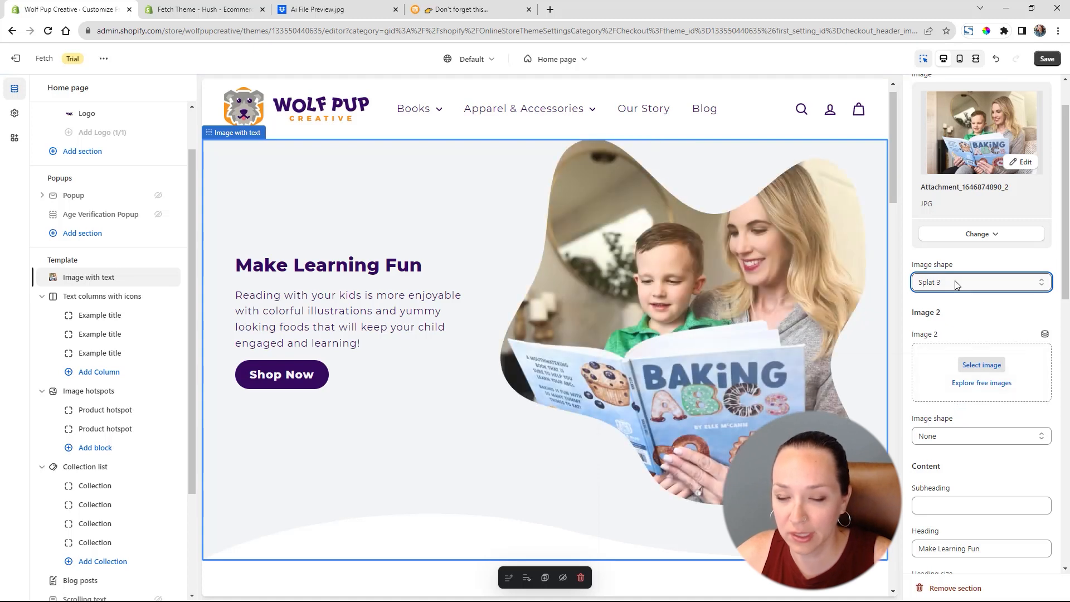
{"action": "left_click", "coordinate": [948, 292]}
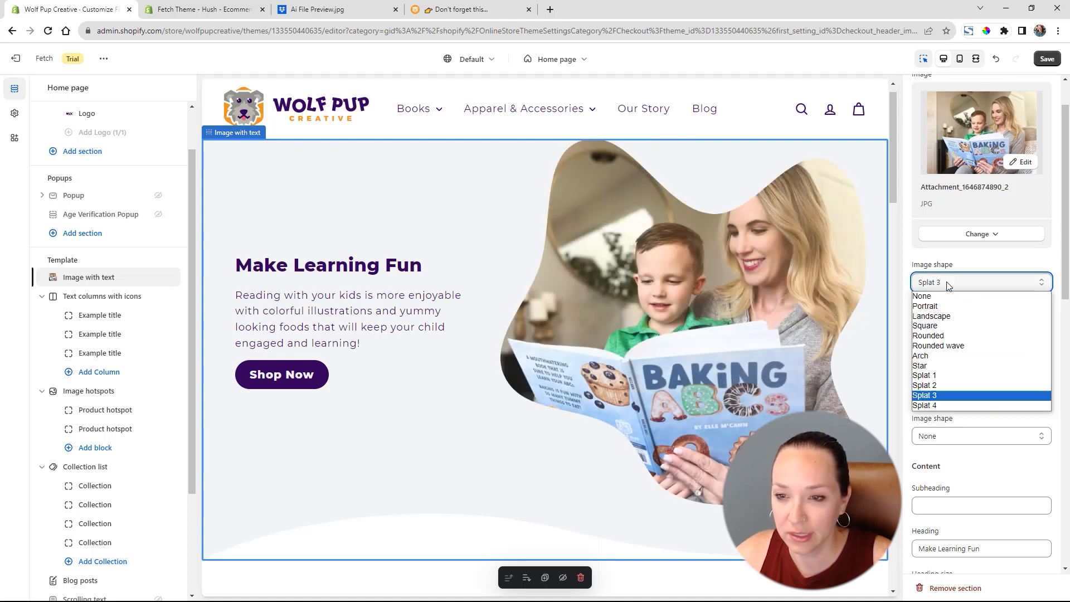
{"action": "left_click", "coordinate": [945, 409]}
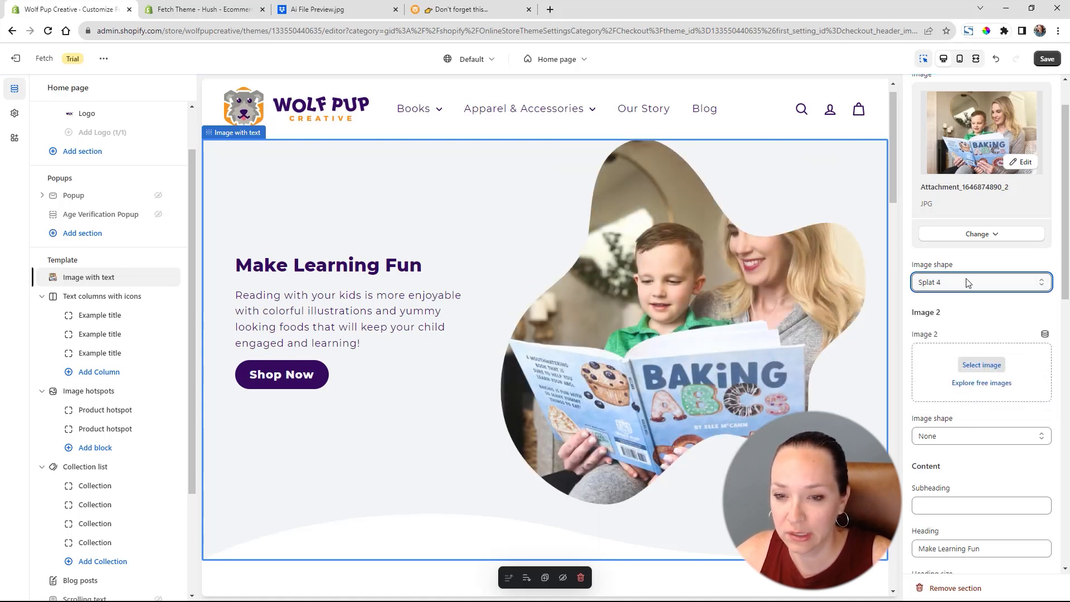
{"action": "left_click", "coordinate": [967, 283]}
{"action": "left_click", "coordinate": [933, 375]}
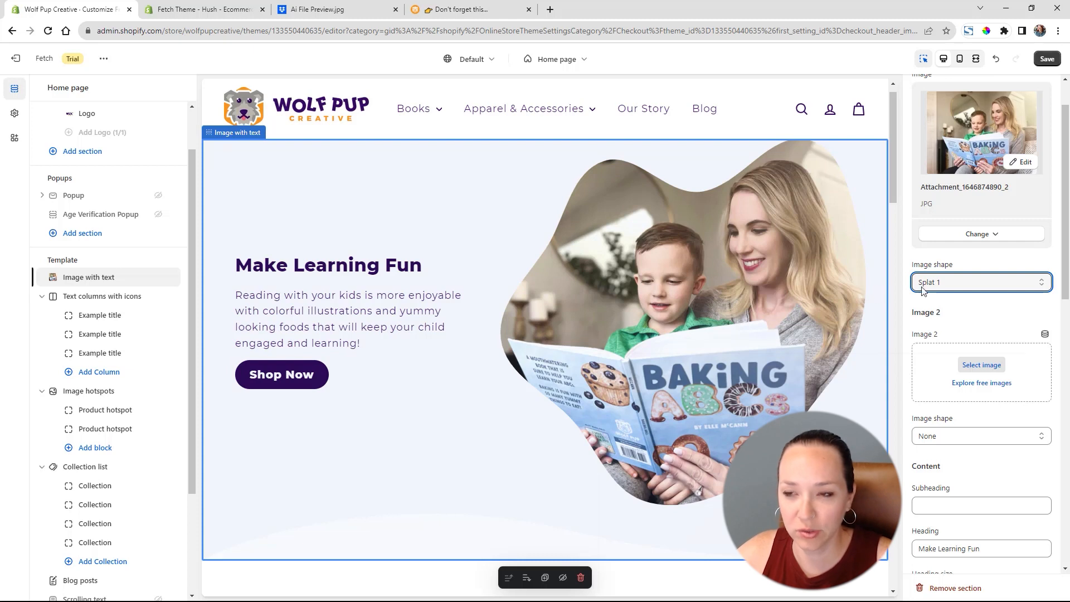
Save the theme changes.
{"action": "left_click", "coordinate": [1048, 58]}
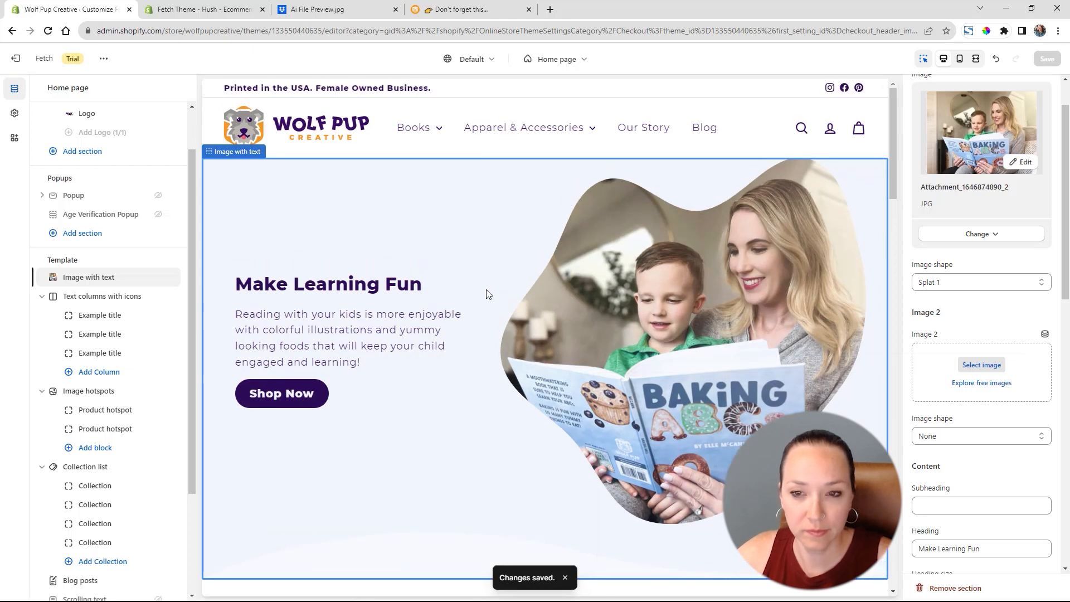
{"action": "scroll", "coordinate": [501, 294], "scroll_direction": "down", "scroll_amount": 2}
{"action": "scroll", "coordinate": [987, 404], "scroll_direction": "down", "scroll_amount": 8}
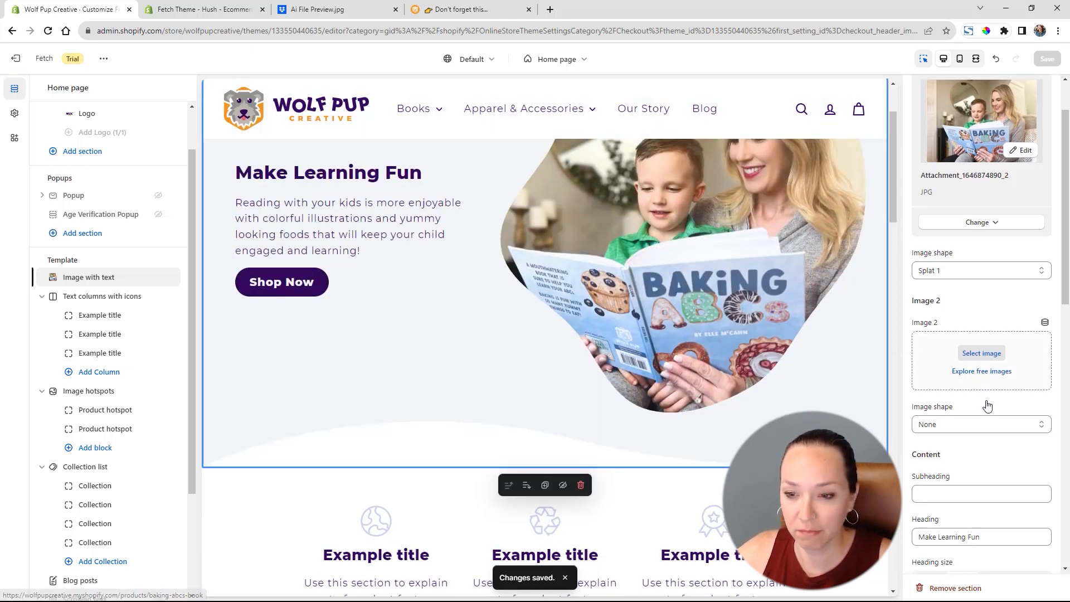
{"action": "scroll", "coordinate": [987, 403], "scroll_direction": "down", "scroll_amount": 5}
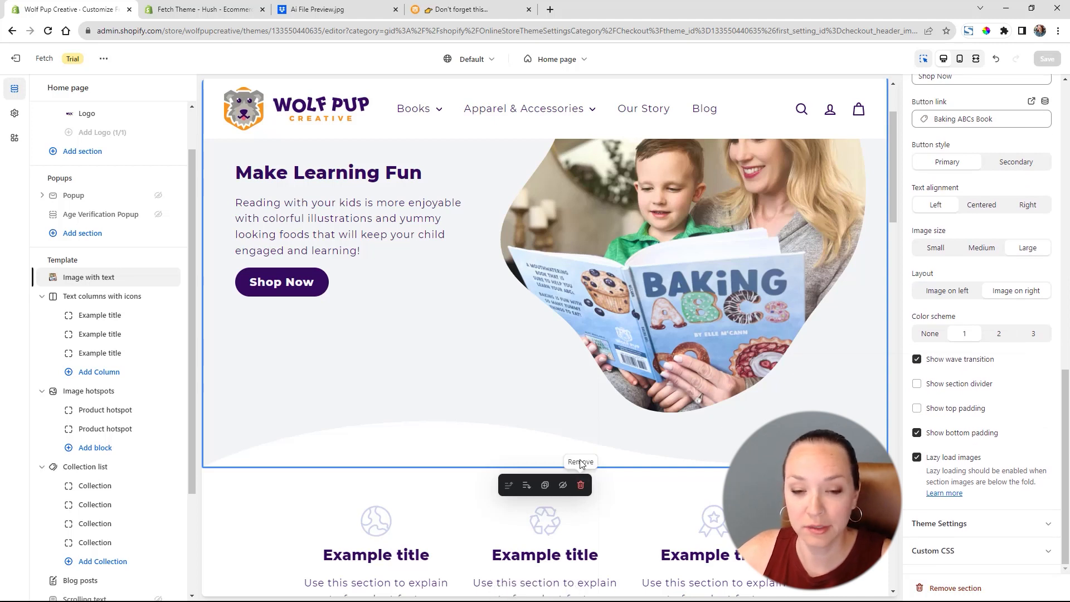
{"action": "scroll", "coordinate": [481, 399], "scroll_direction": "down", "scroll_amount": 6}
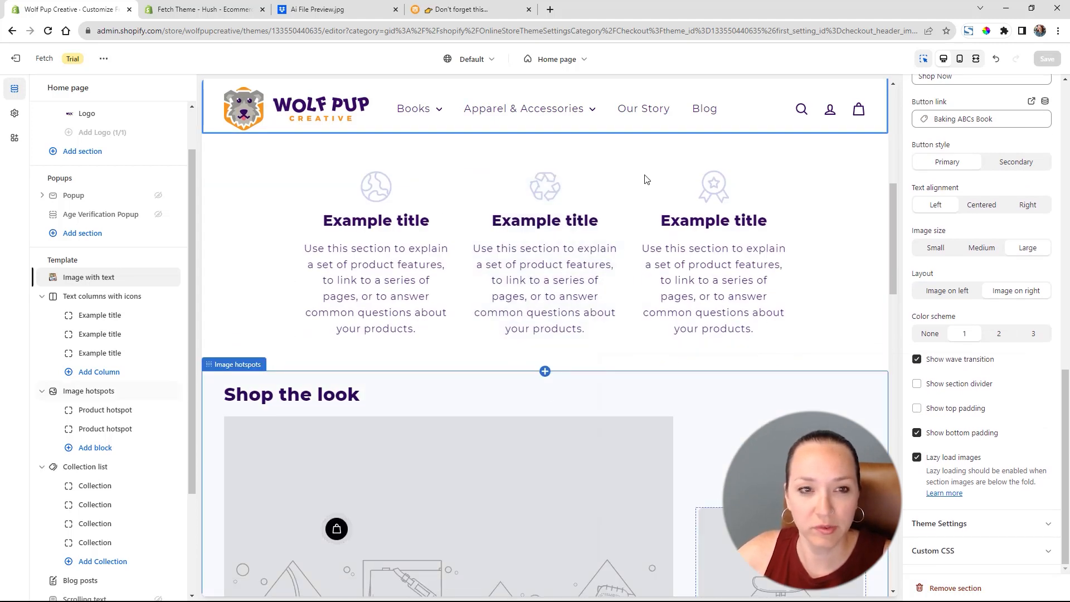
Copy the "Printed in the USA" label from the icon row on the live wolfpupcreative.com home page.
{"action": "left_click", "coordinate": [468, 9]}
{"action": "scroll", "coordinate": [557, 303], "scroll_direction": "down", "scroll_amount": 5}
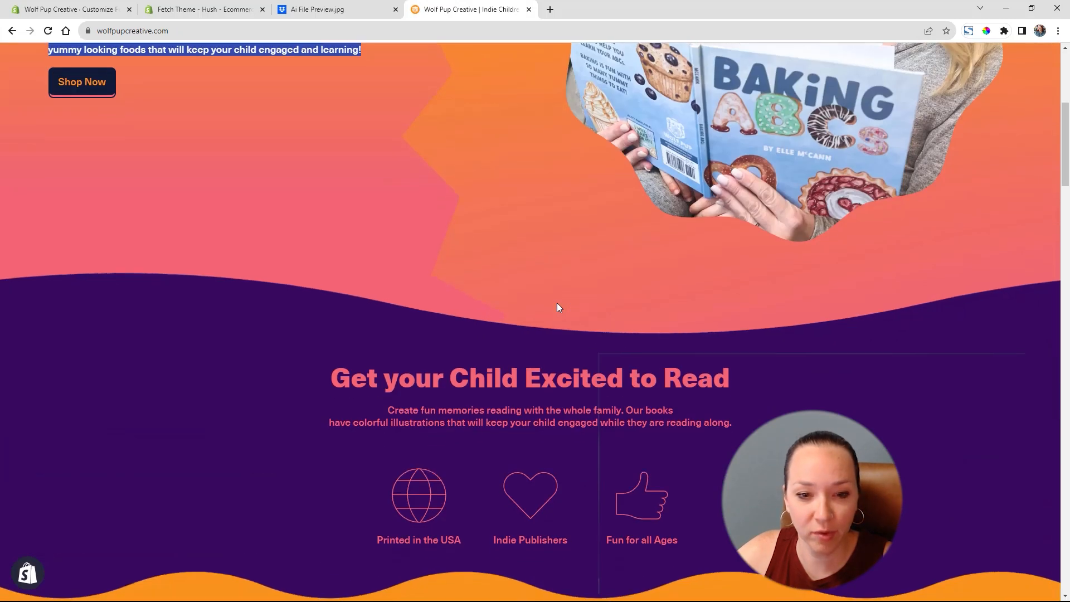
{"action": "scroll", "coordinate": [560, 307], "scroll_direction": "down", "scroll_amount": 2}
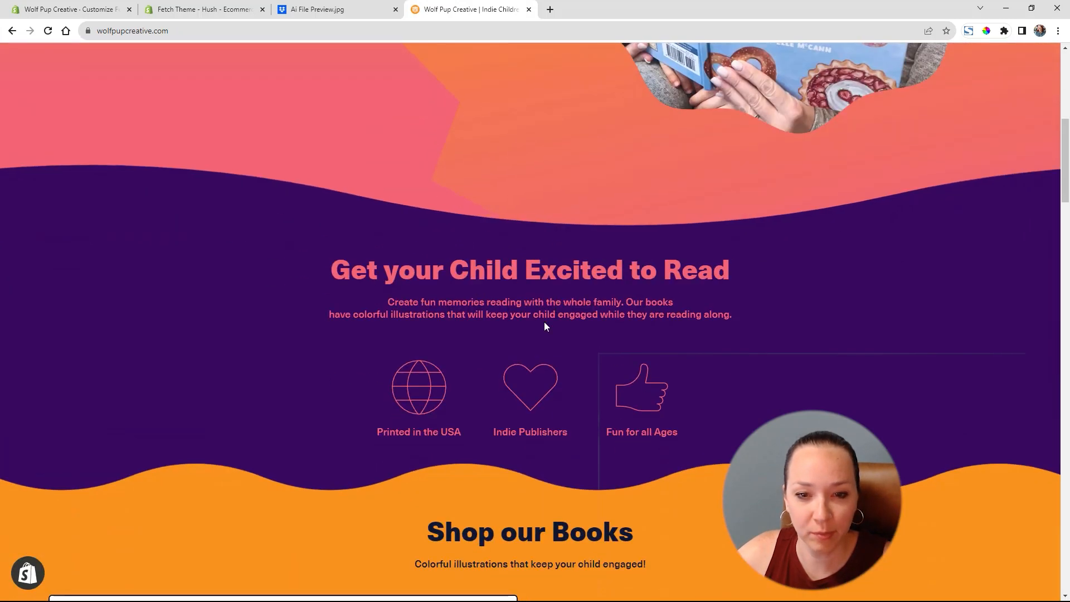
{"action": "triple_click", "coordinate": [446, 438]}
{"action": "key", "text": "ctrl+c"}
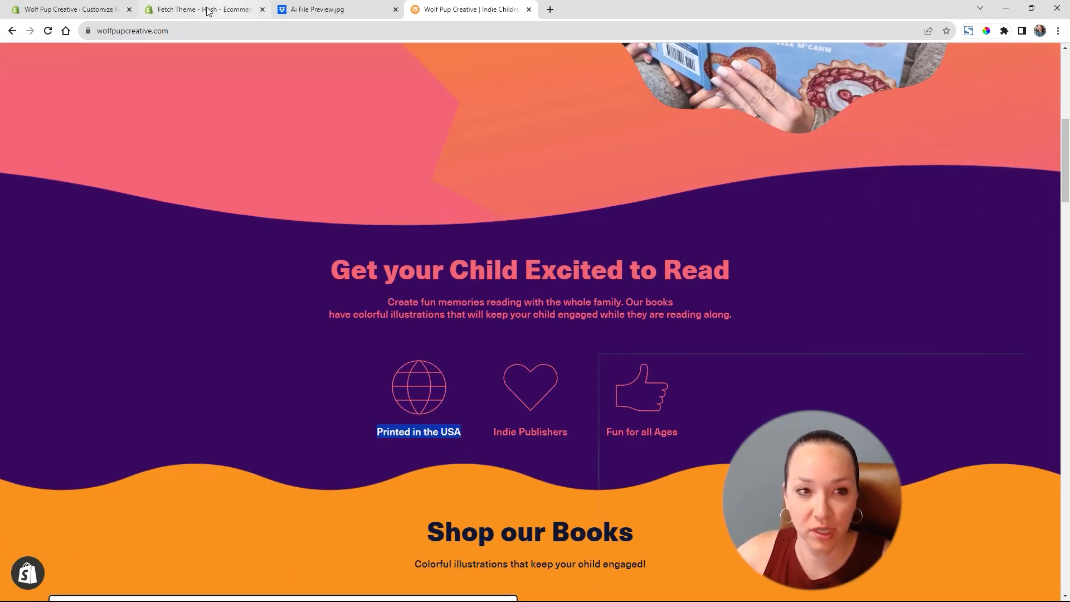
Back in the theme editor, set the first icon column's heading to "Printed in the USA" and clear its placeholder text.
{"action": "left_click", "coordinate": [49, 8]}
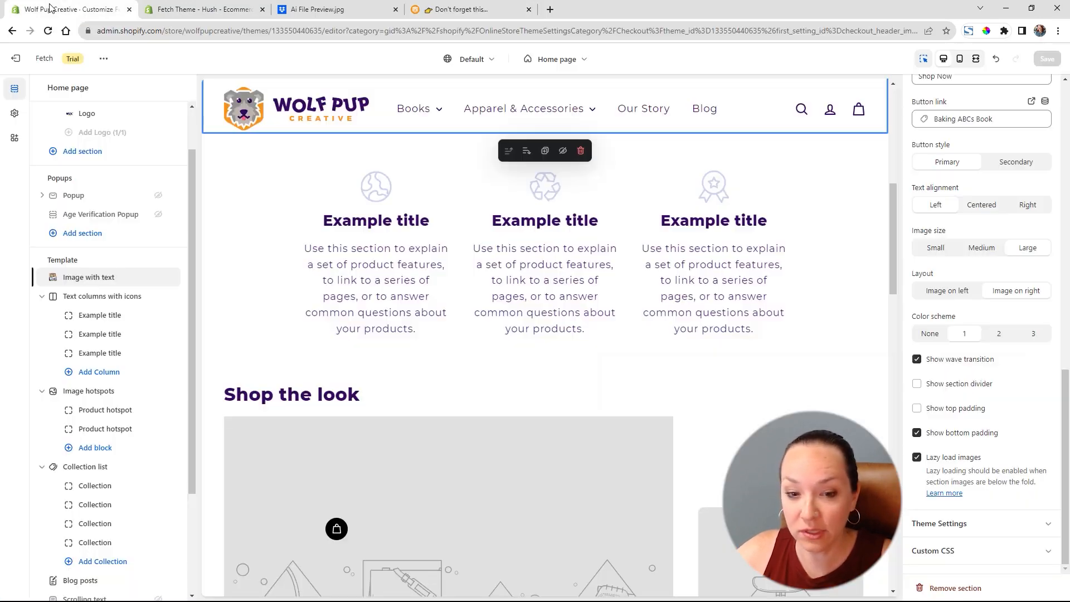
{"action": "left_click", "coordinate": [91, 321]}
{"action": "left_click_drag", "start_coordinate": [984, 170], "coordinate": [833, 136]}
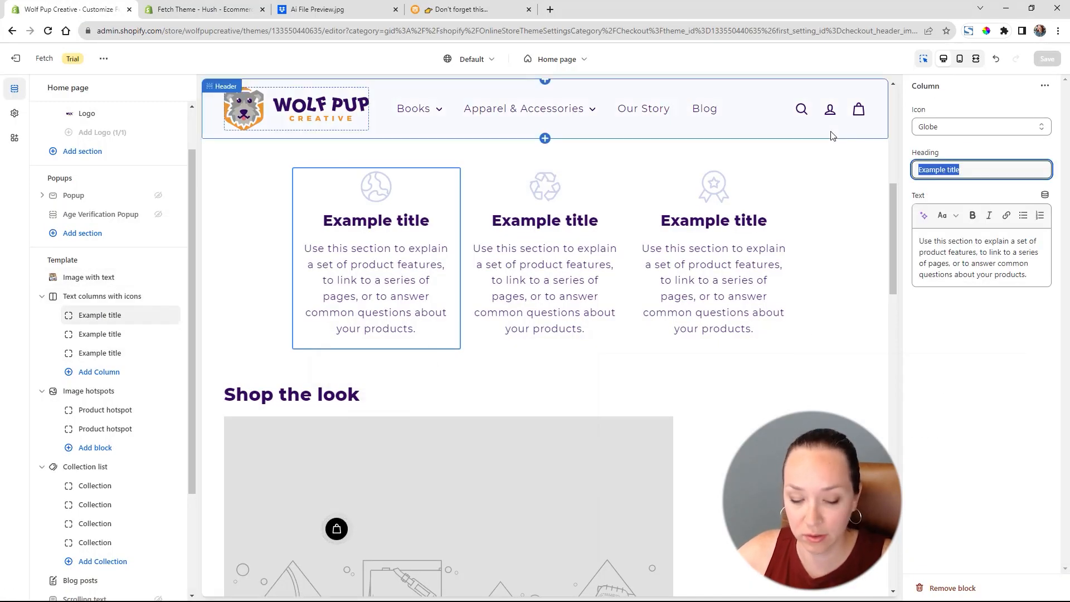
{"action": "key", "text": "ctrl+v"}
{"action": "left_click_drag", "start_coordinate": [1028, 275], "coordinate": [841, 210]}
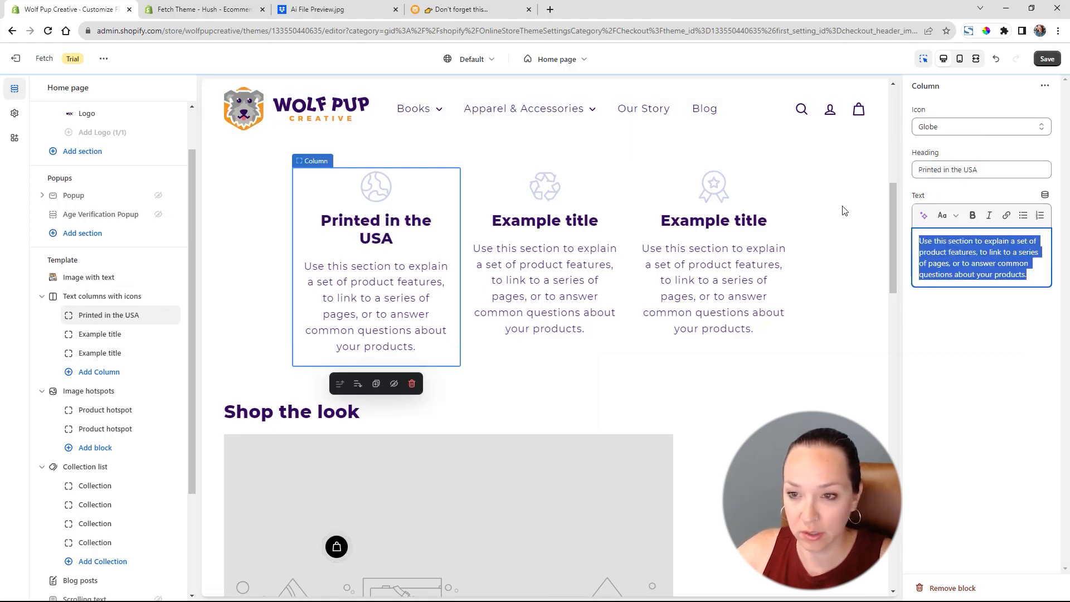
{"action": "key", "text": "BackSpace"}
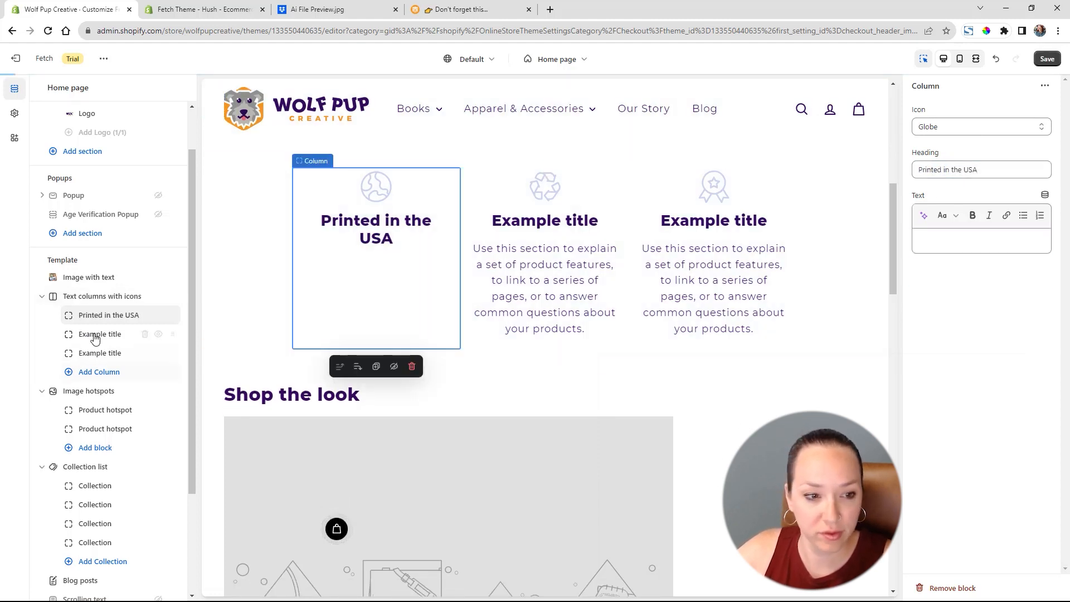
Clear the second icon column's placeholder text and set its heading to "Indie Publishers".
{"action": "left_click", "coordinate": [102, 334]}
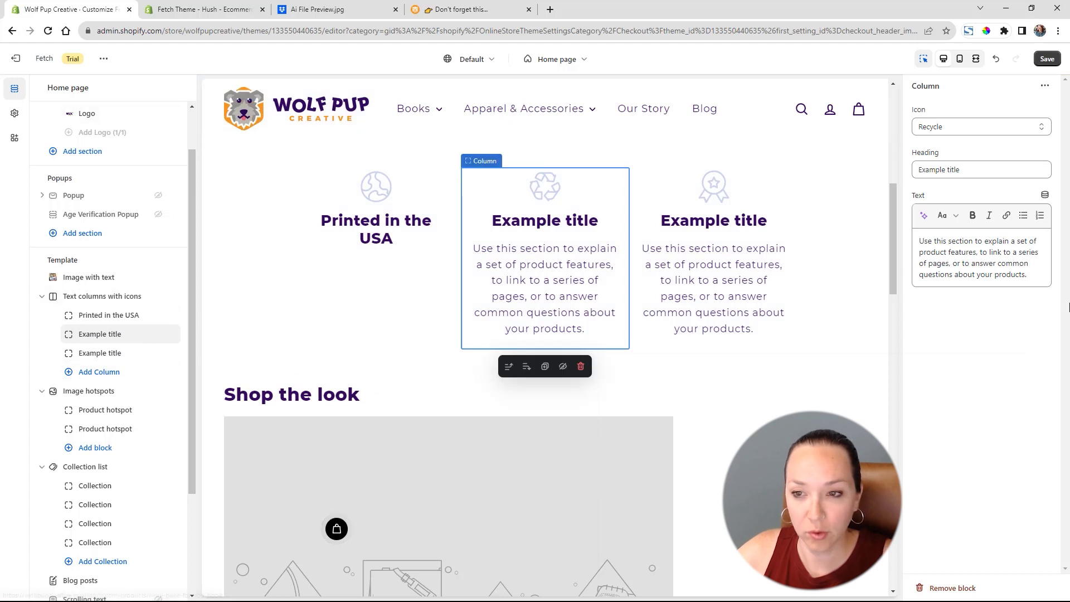
{"action": "left_click_drag", "start_coordinate": [1040, 274], "coordinate": [781, 176]}
{"action": "key", "text": "BackSpace"}
{"action": "key", "text": "shift+Tab"}
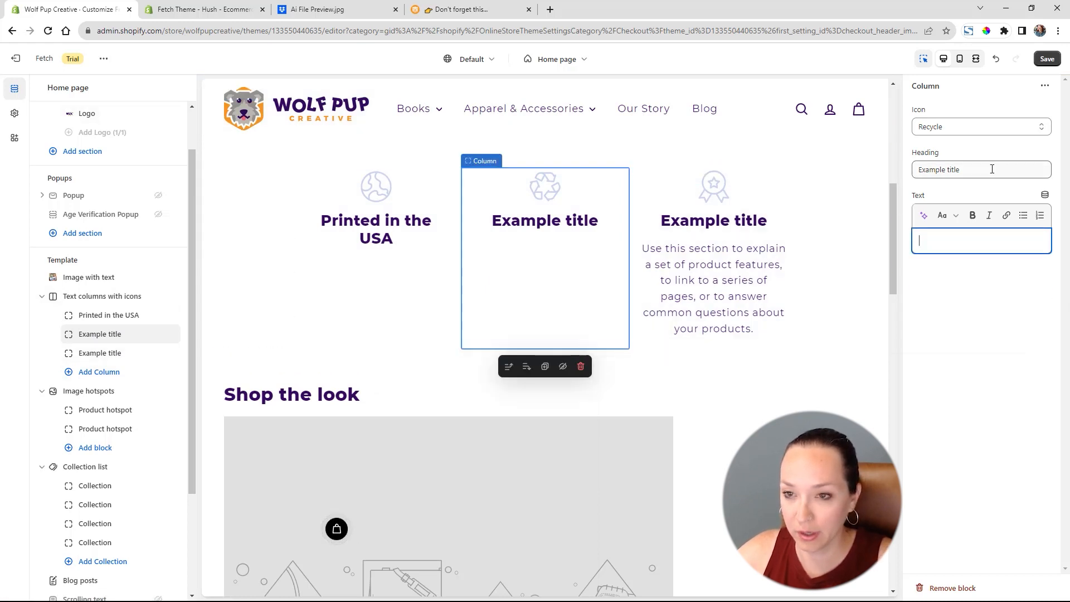
{"action": "type", "text": "Indi"}
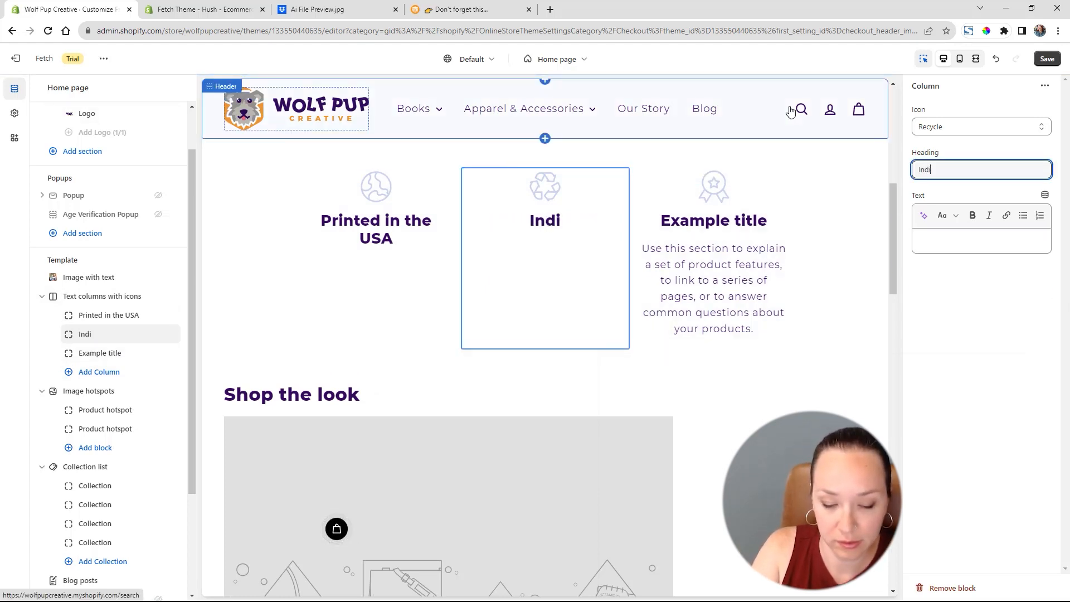
{"action": "type", "text": "e Publ"}
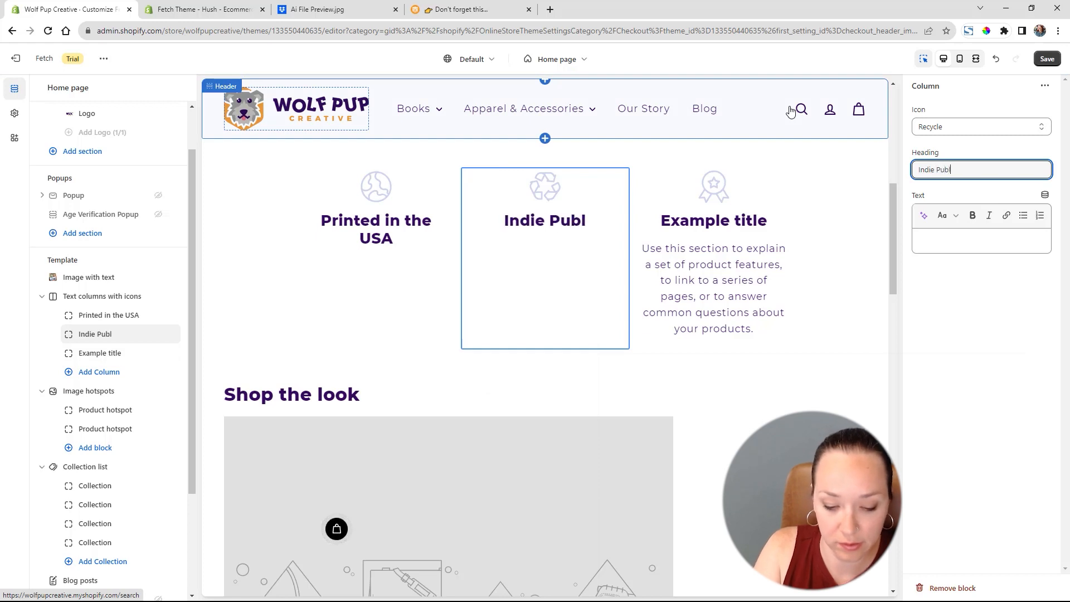
{"action": "type", "text": "ishers"}
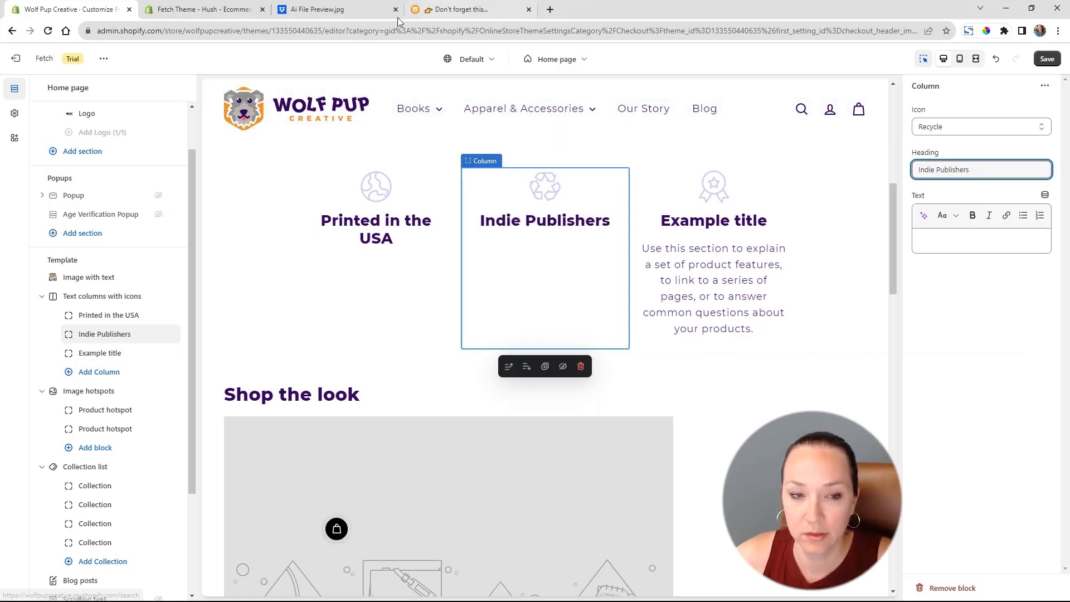
Set the third icon column's heading to "Fun for all Ages", copied from the live wolfpupcreative.com site, and clear its placeholder text.
{"action": "left_click", "coordinate": [490, 9]}
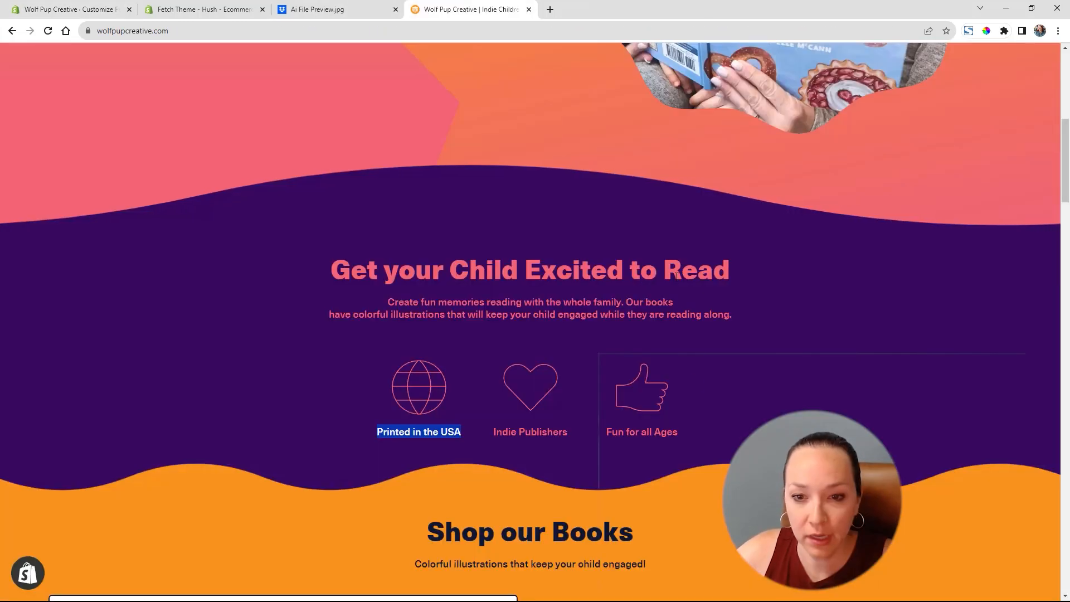
{"action": "triple_click", "coordinate": [659, 431]}
{"action": "key", "text": "ctrl+c"}
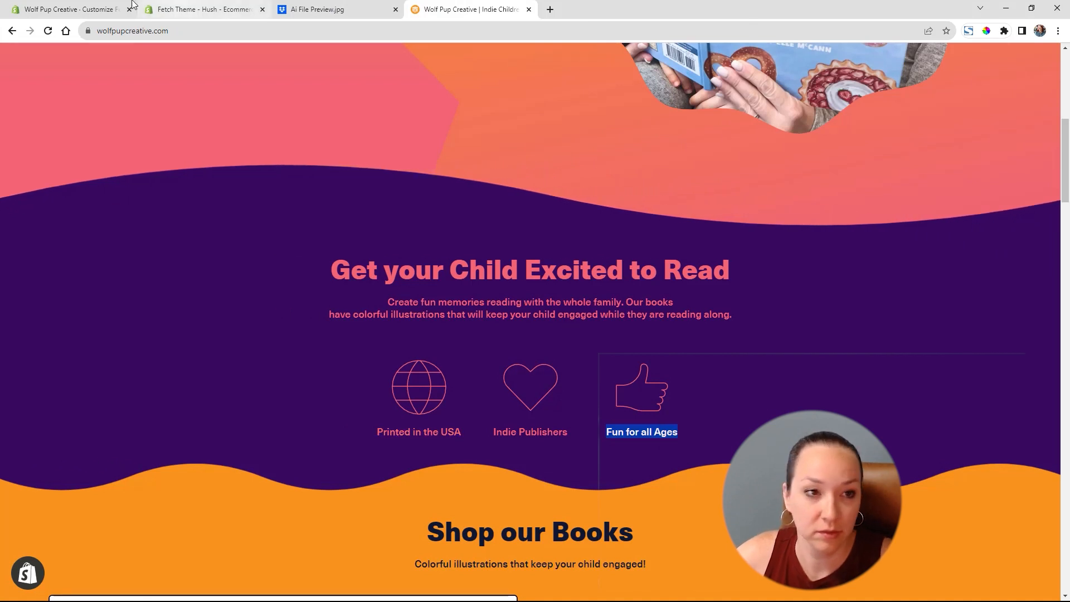
{"action": "left_click", "coordinate": [72, 9]}
{"action": "left_click", "coordinate": [100, 354]}
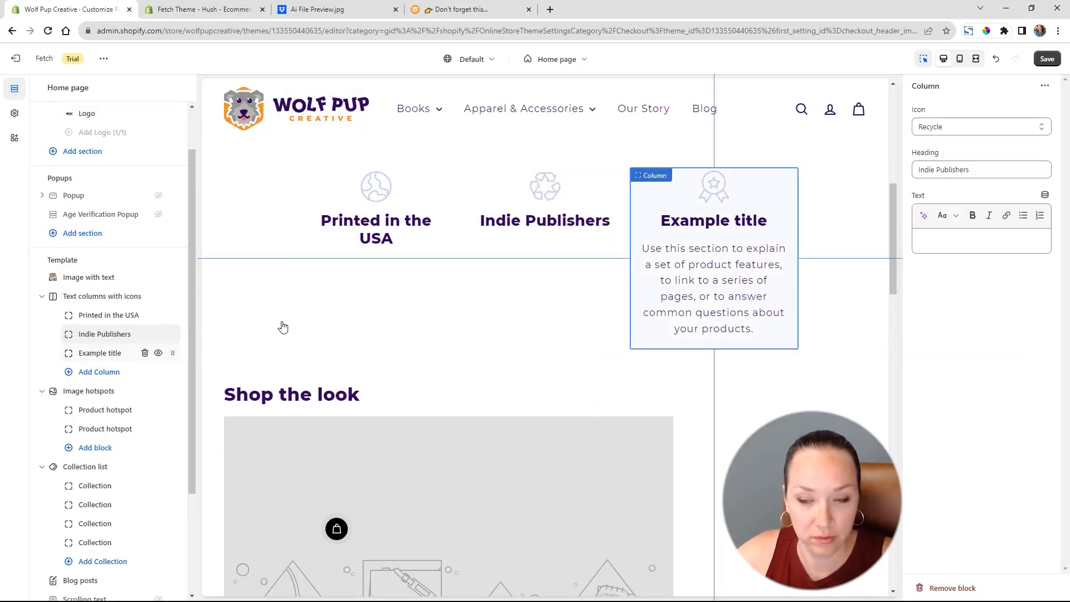
{"action": "left_click", "coordinate": [986, 166]}
{"action": "left_click_drag", "start_coordinate": [985, 166], "coordinate": [767, 153]}
{"action": "key", "text": "ctrl+v"}
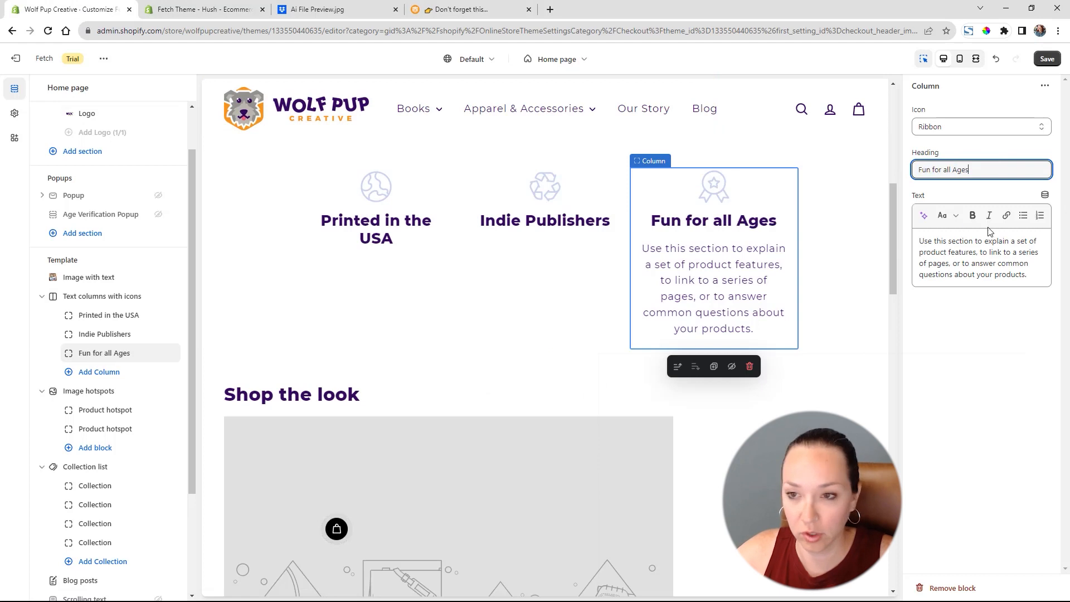
{"action": "left_click_drag", "start_coordinate": [1031, 274], "coordinate": [785, 193]}
{"action": "key", "text": "BackSpace"}
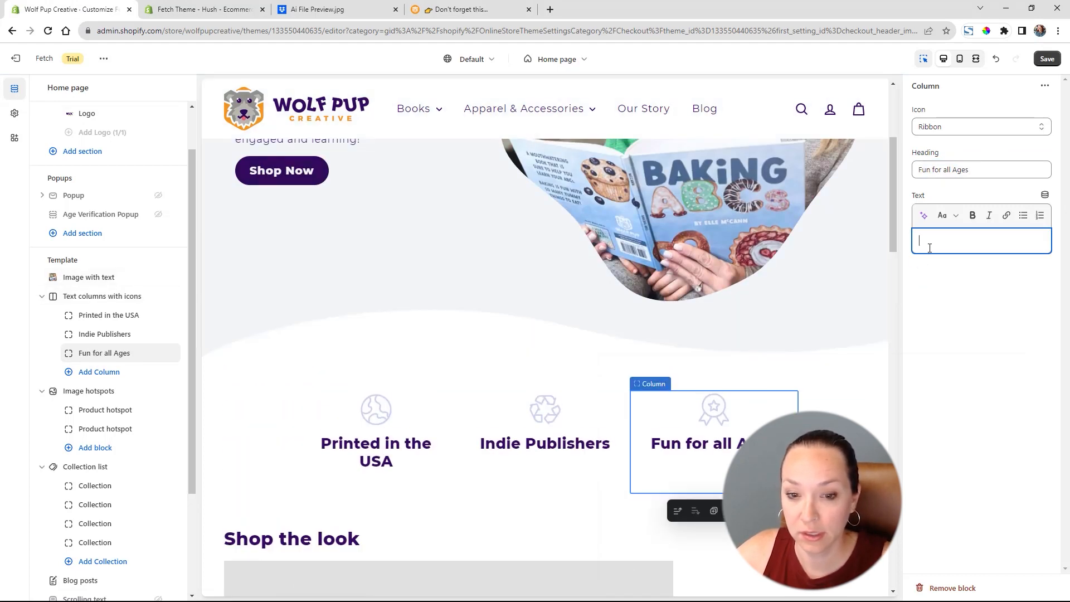
Replace the third icon column's heading with "Easy Learning Activities".
{"action": "left_click", "coordinate": [981, 170]}
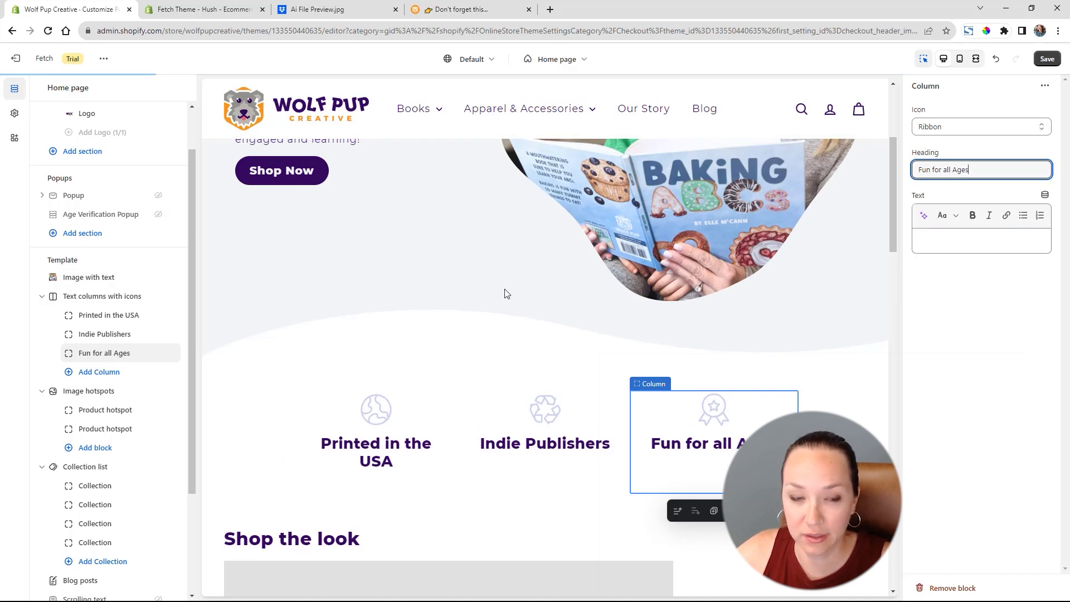
{"action": "scroll", "coordinate": [504, 294], "scroll_direction": "up", "scroll_amount": 4}
{"action": "scroll", "coordinate": [504, 294], "scroll_direction": "down", "scroll_amount": 3}
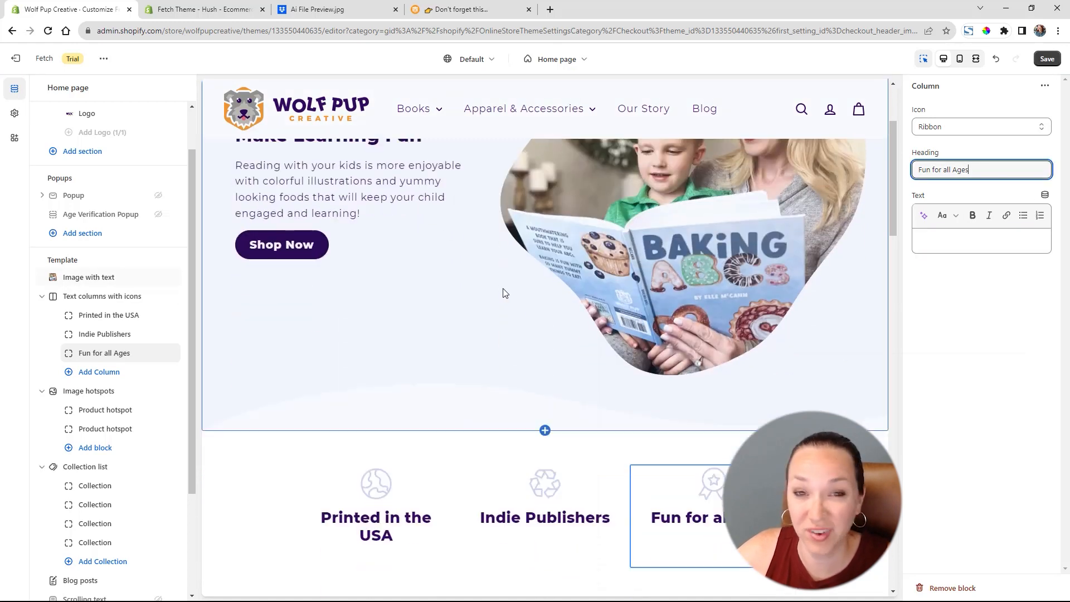
{"action": "left_click_drag", "start_coordinate": [1020, 174], "coordinate": [822, 136]}
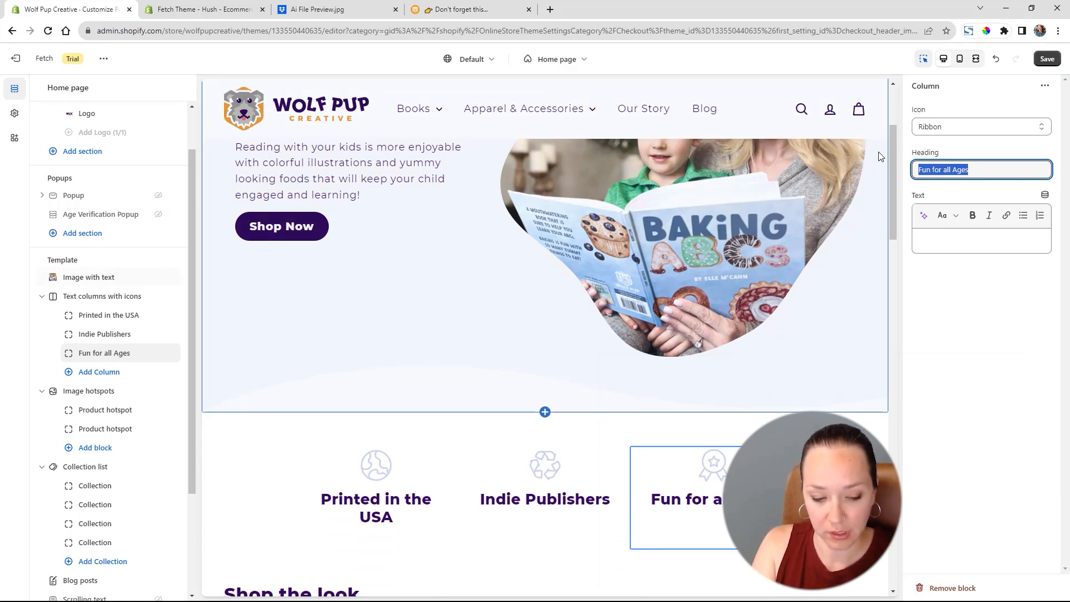
{"action": "type", "text": "Easy"}
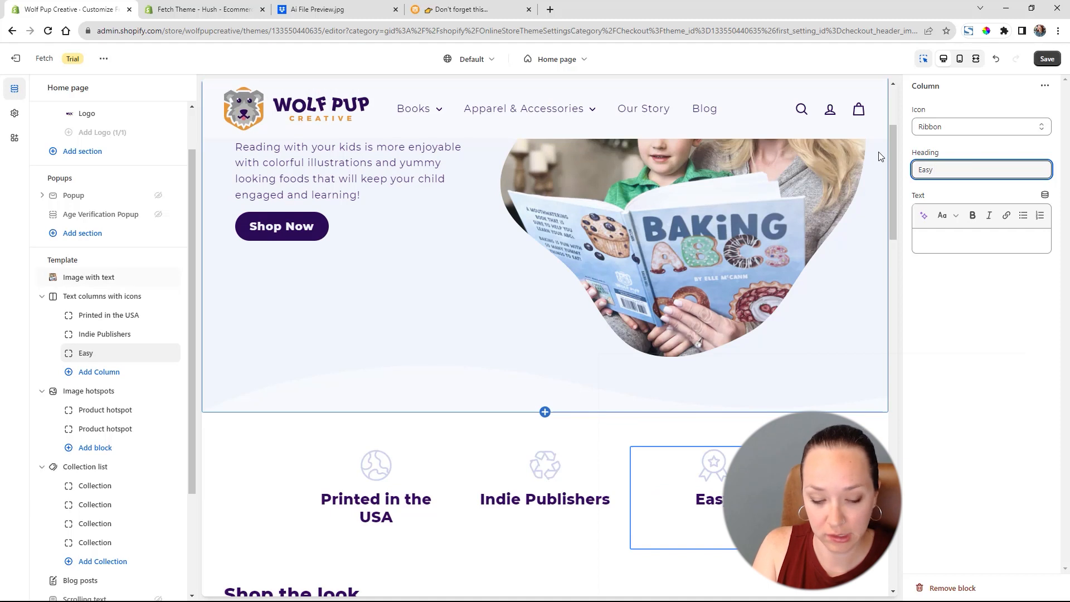
{"action": "type", "text": " Learning"}
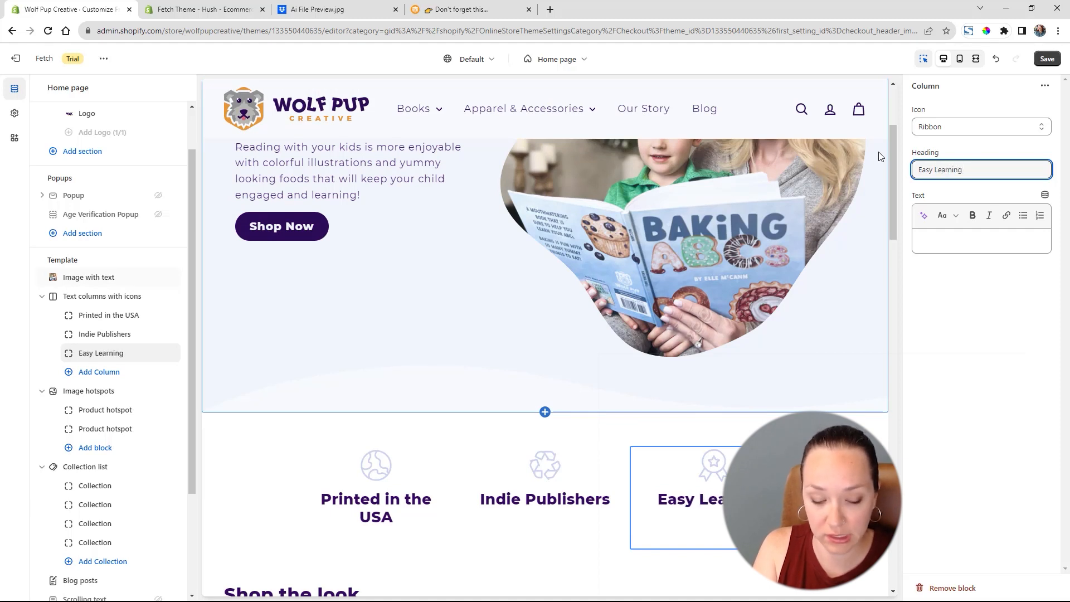
{"action": "type", "text": " Ac"}
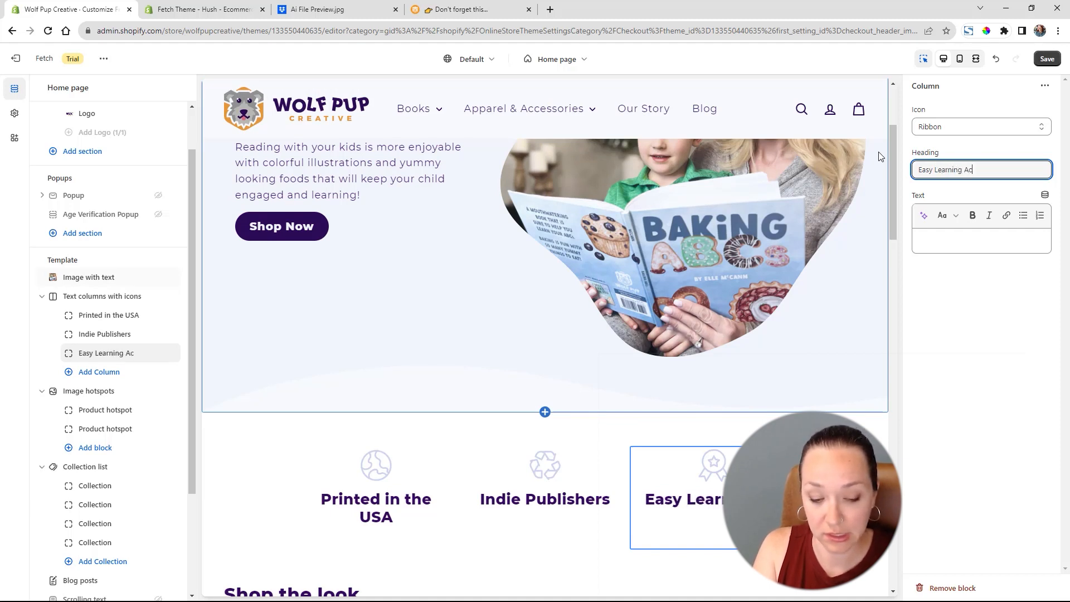
{"action": "type", "text": "tivities"}
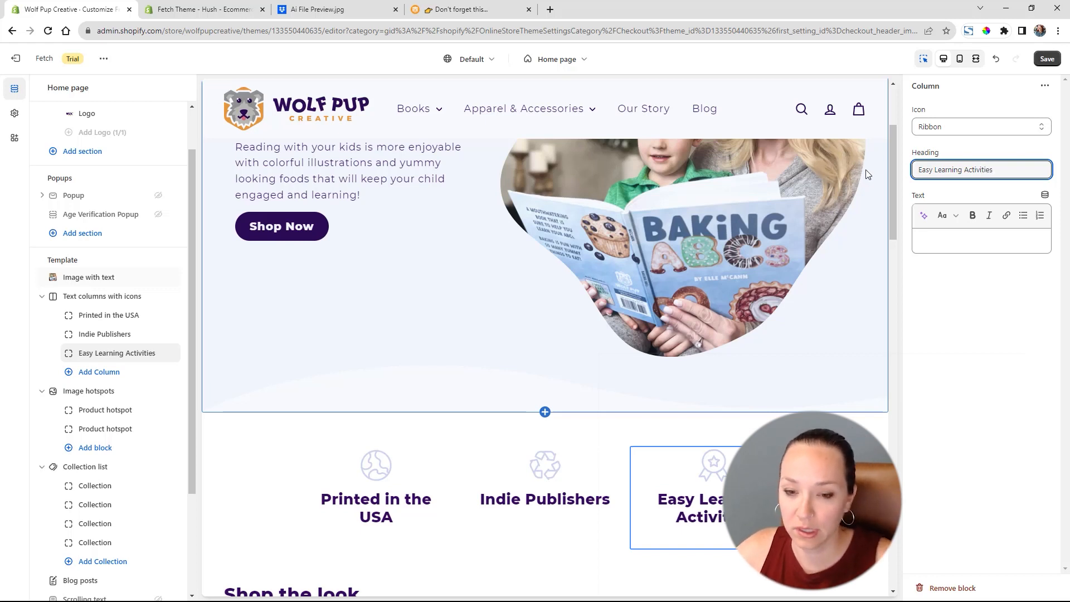
Change the "Easy Learning Activities" column's icon to Thumbs up.
{"action": "left_click", "coordinate": [957, 230]}
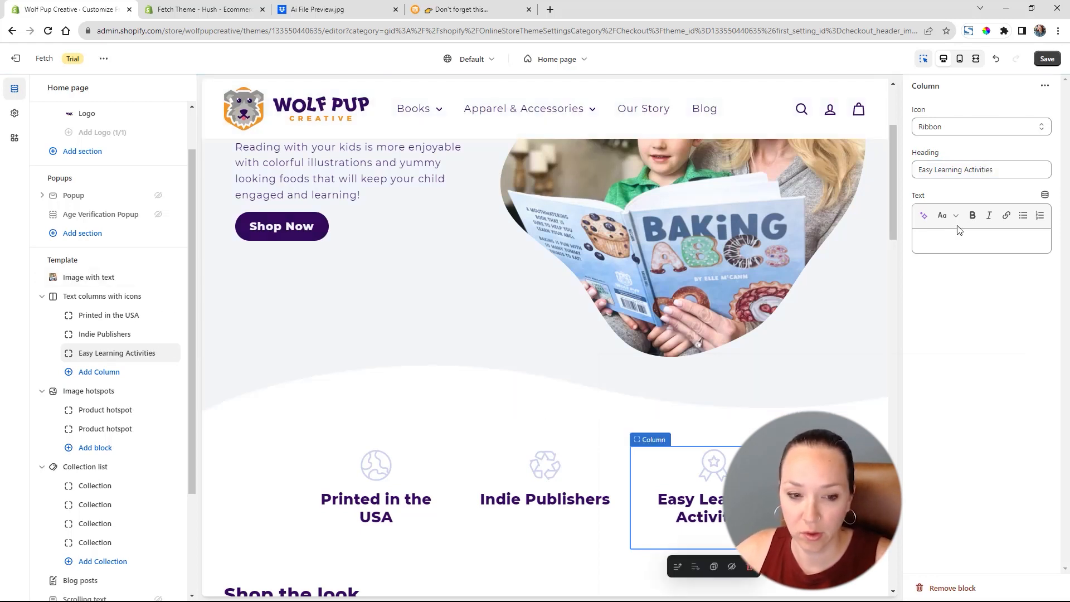
{"action": "left_click", "coordinate": [1008, 178]}
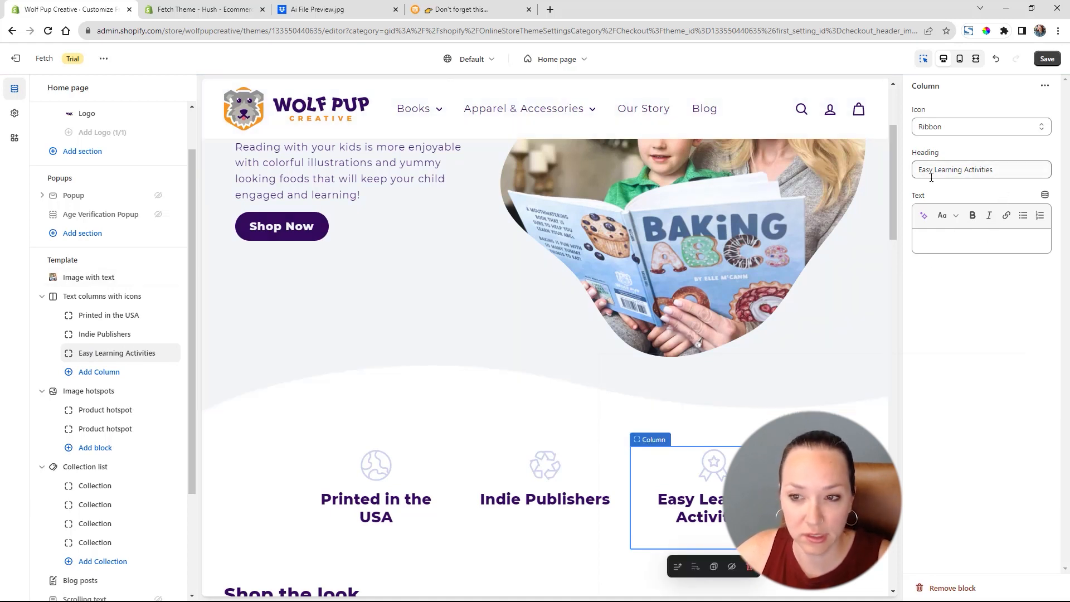
{"action": "left_click", "coordinate": [943, 131]}
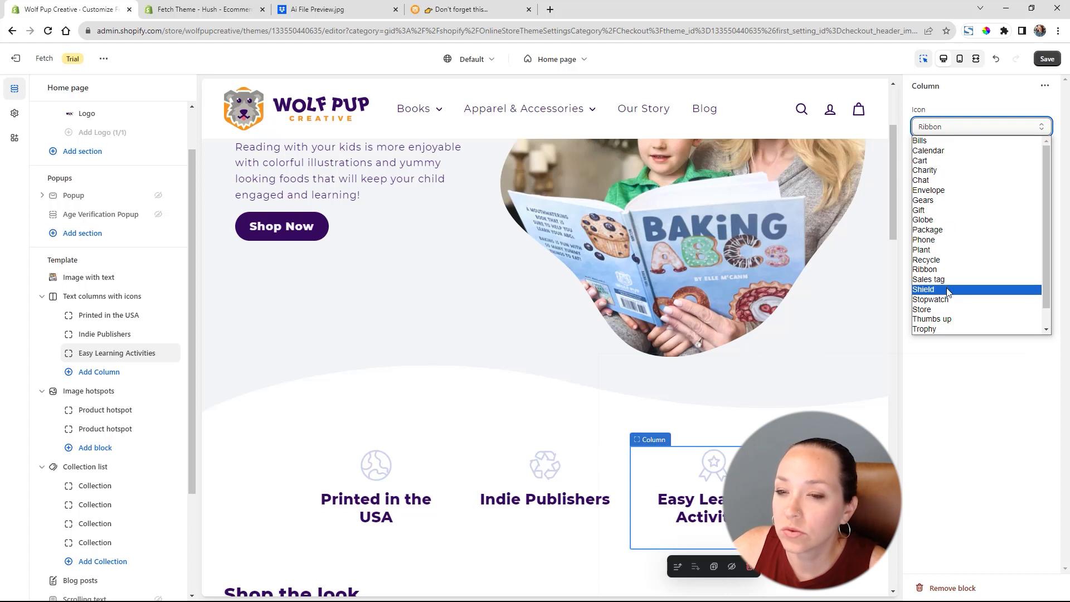
{"action": "left_click", "coordinate": [952, 324]}
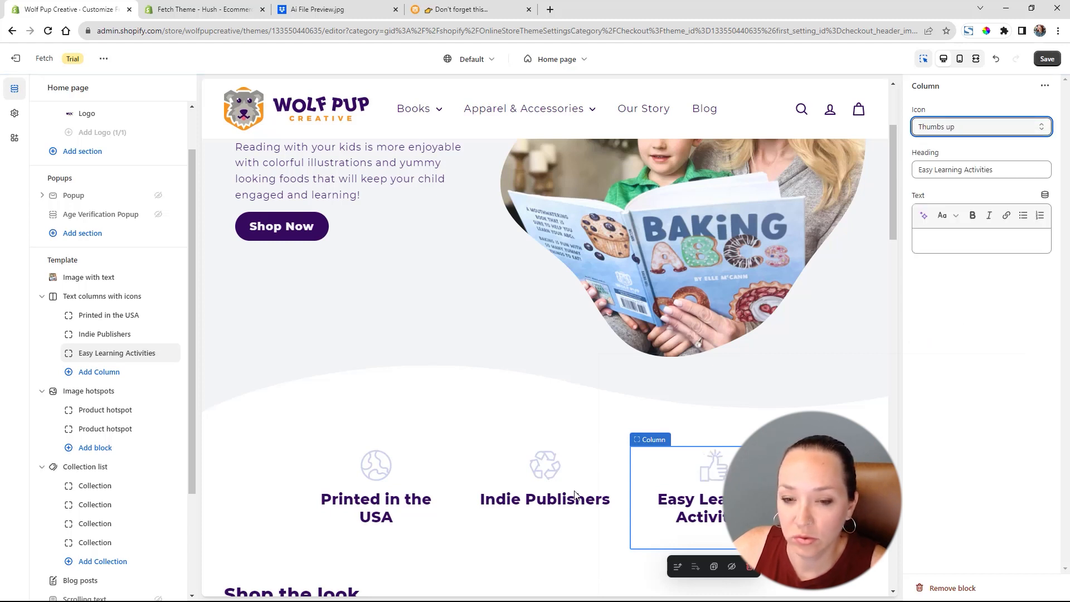
Change the second icon column's heading to "Female Indie Publishers".
{"action": "left_click", "coordinate": [112, 334]}
{"action": "left_click", "coordinate": [919, 169]}
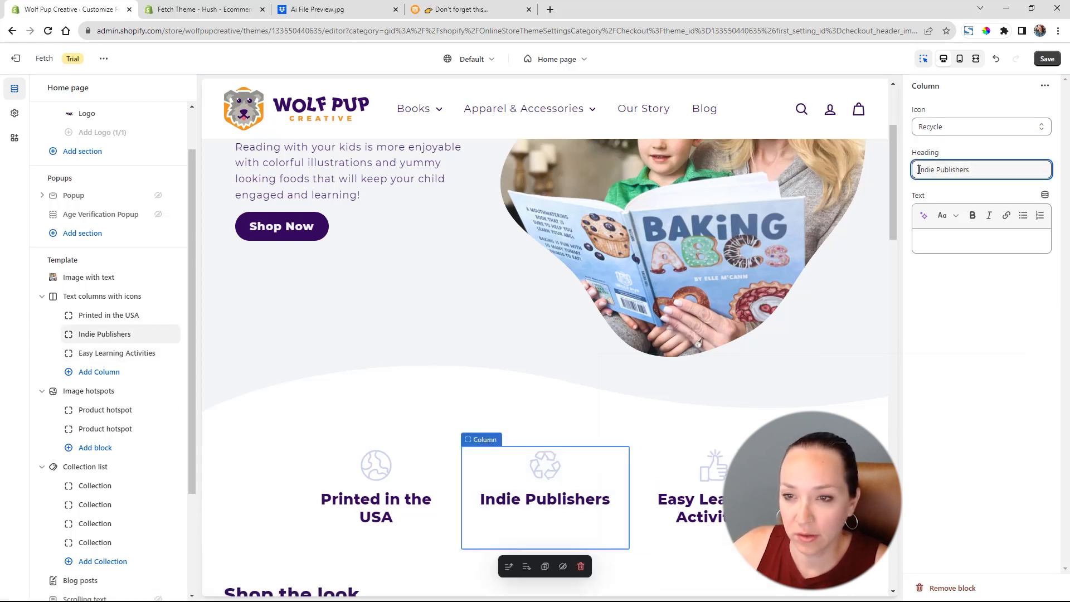
{"action": "type", "text": "Female"}
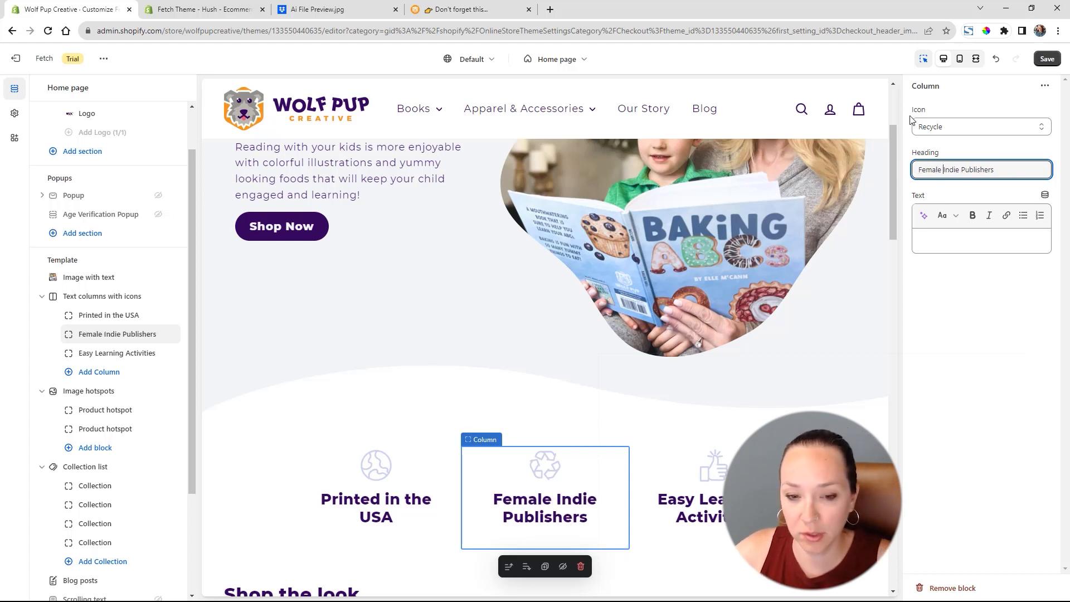
Try the Sales tag, Ribbon and Plant icons on the "Female Indie Publishers" column.
{"action": "left_click", "coordinate": [971, 124]}
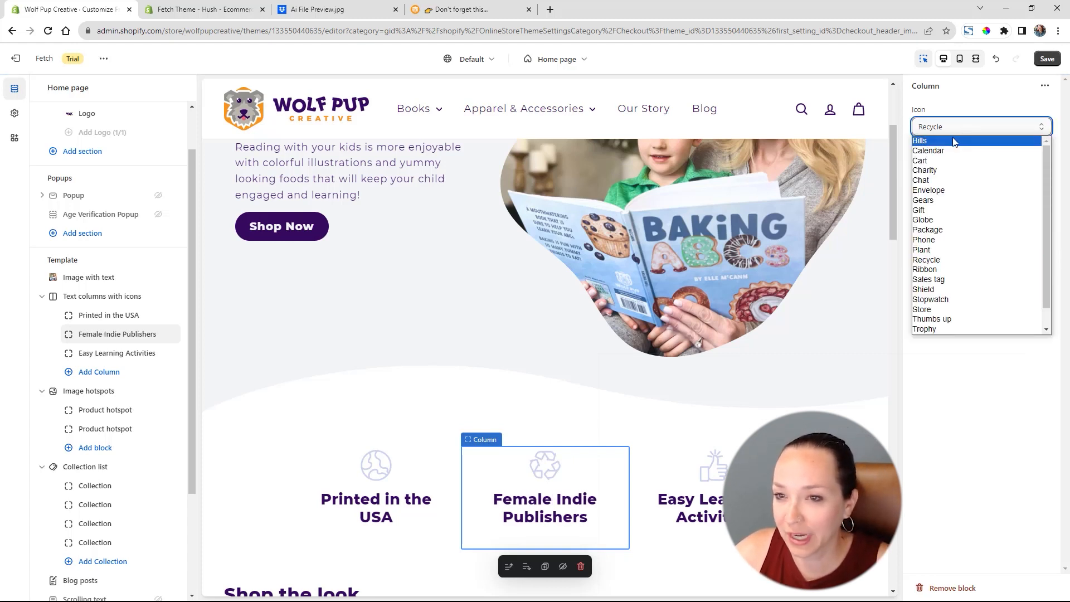
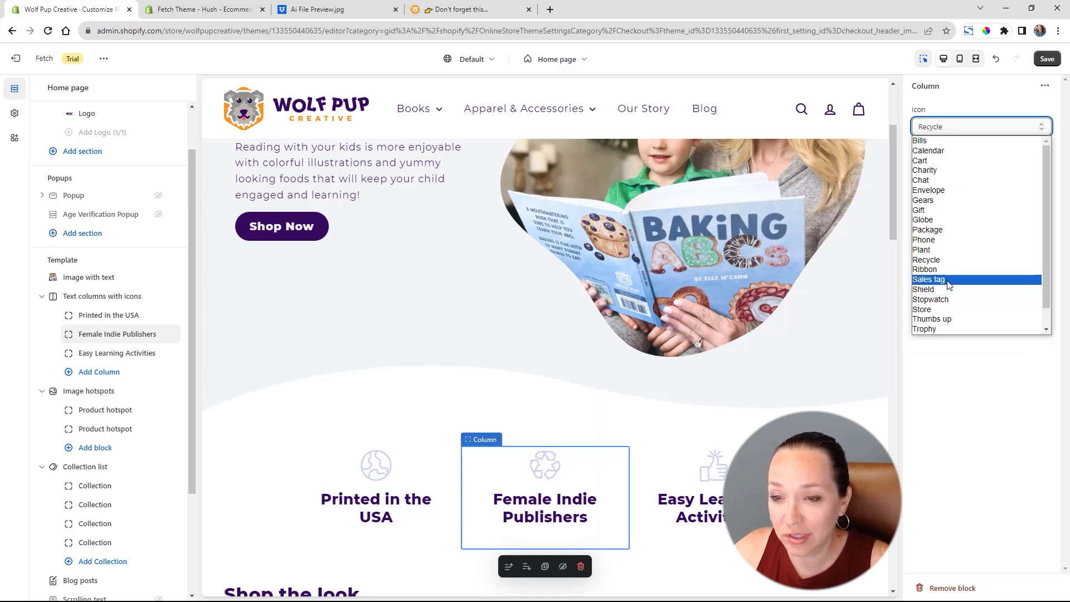
{"action": "left_click", "coordinate": [948, 280]}
{"action": "left_click", "coordinate": [1002, 126]}
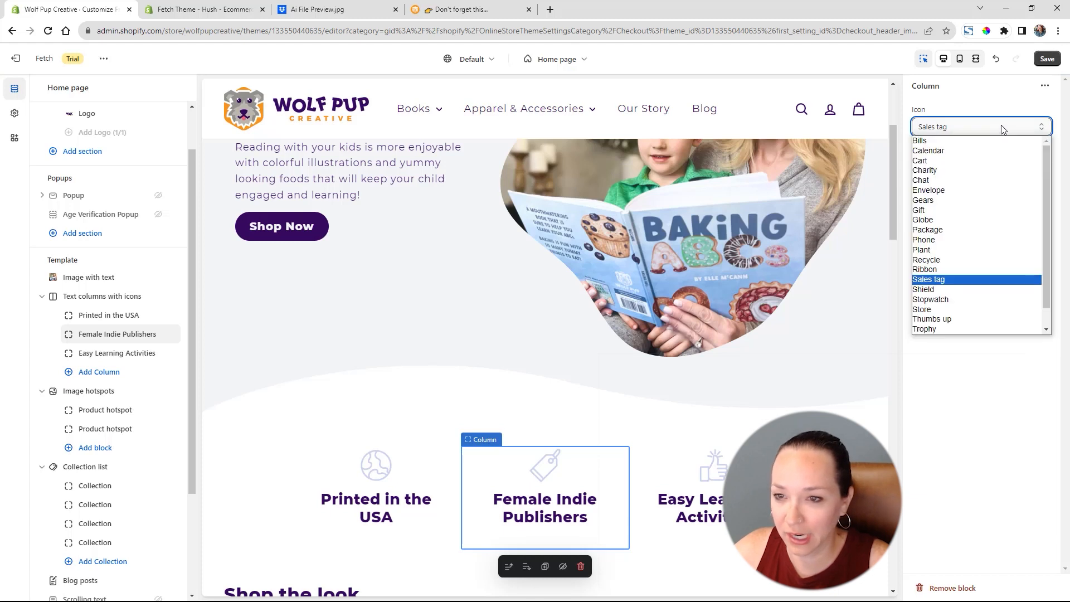
{"action": "left_click", "coordinate": [973, 270]}
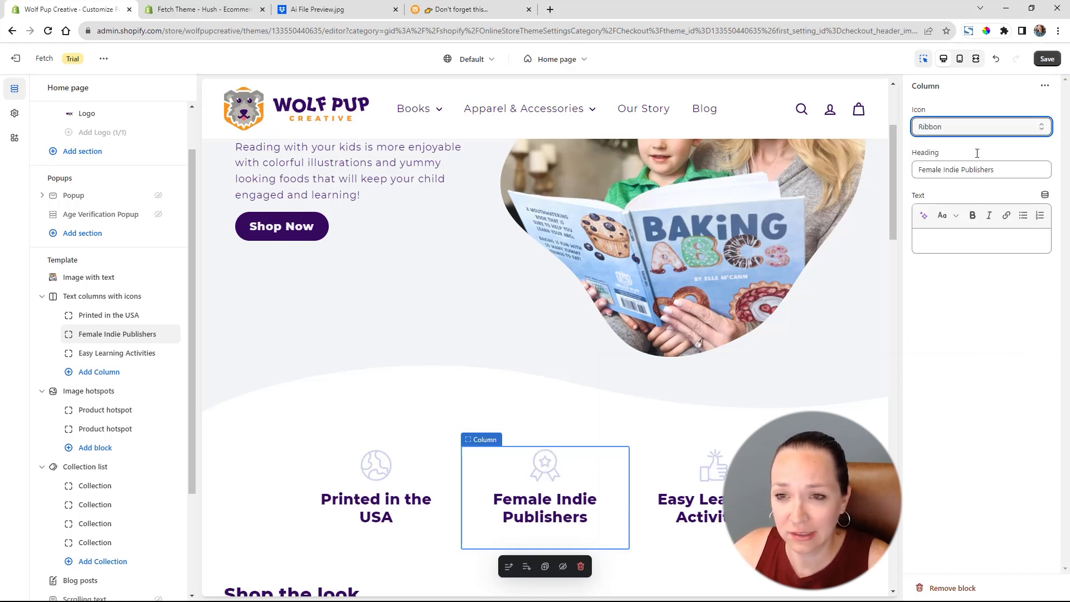
{"action": "left_click", "coordinate": [975, 128]}
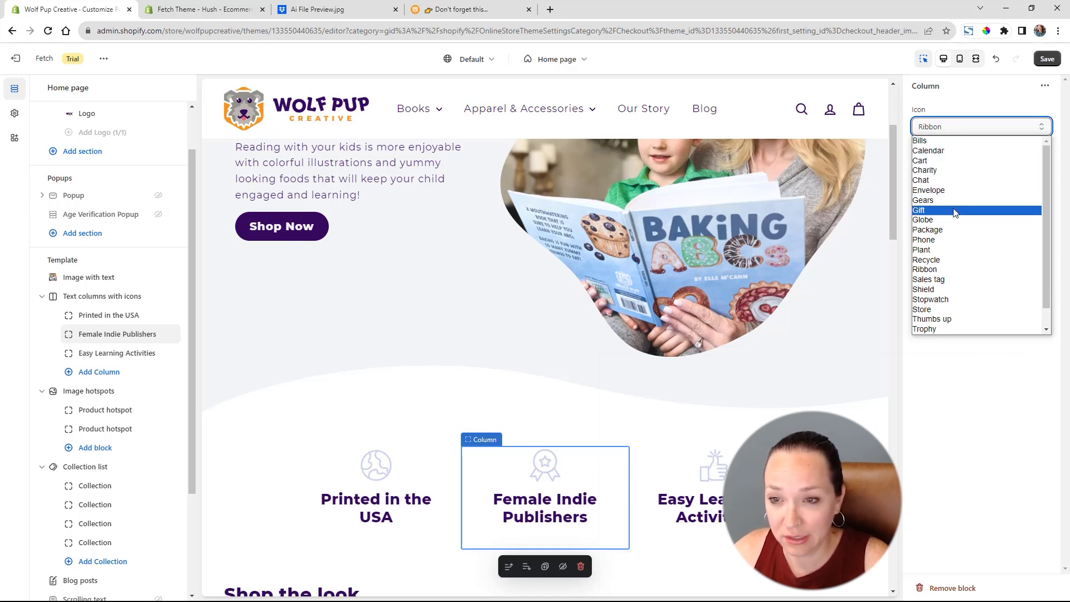
{"action": "left_click", "coordinate": [969, 252]}
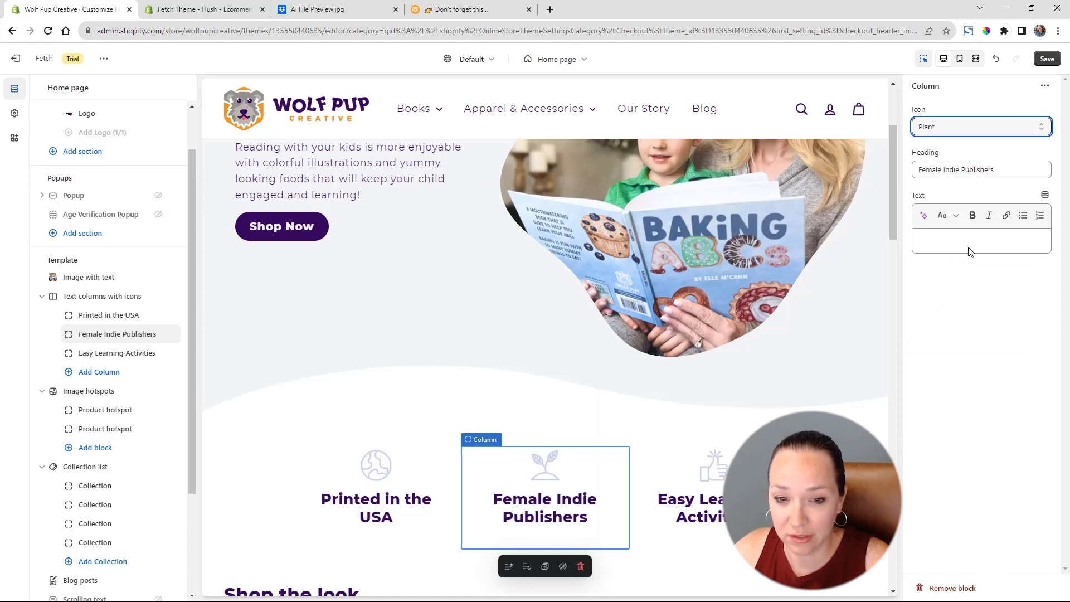
Set the "Female Indie Publishers" column's icon to Store, check the icon options for "Printed in the USA", and save the theme.
{"action": "left_click", "coordinate": [977, 128]}
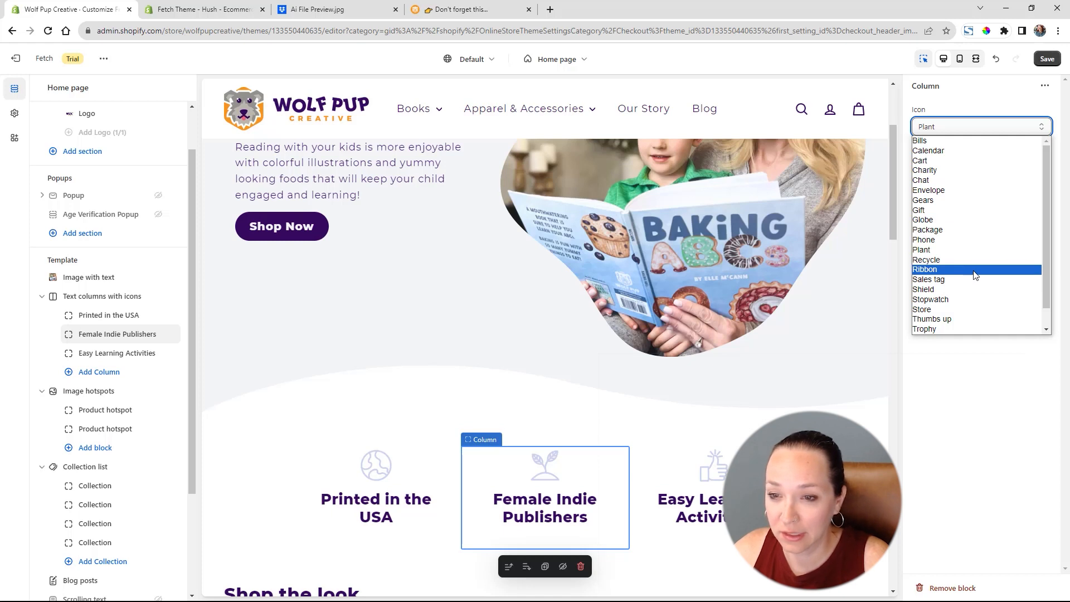
{"action": "left_click", "coordinate": [977, 309]}
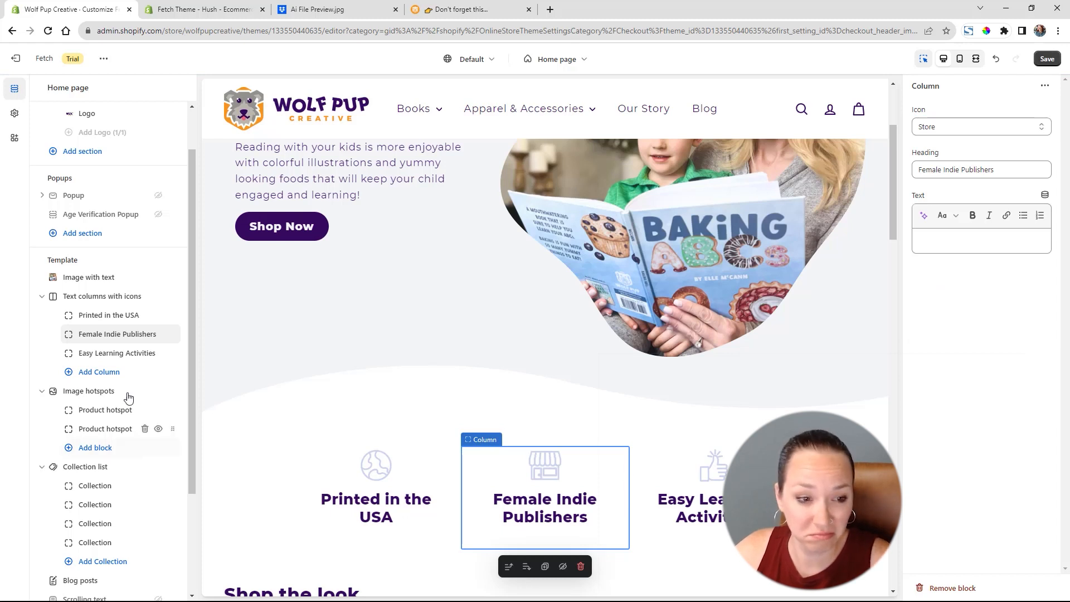
{"action": "left_click", "coordinate": [119, 317]}
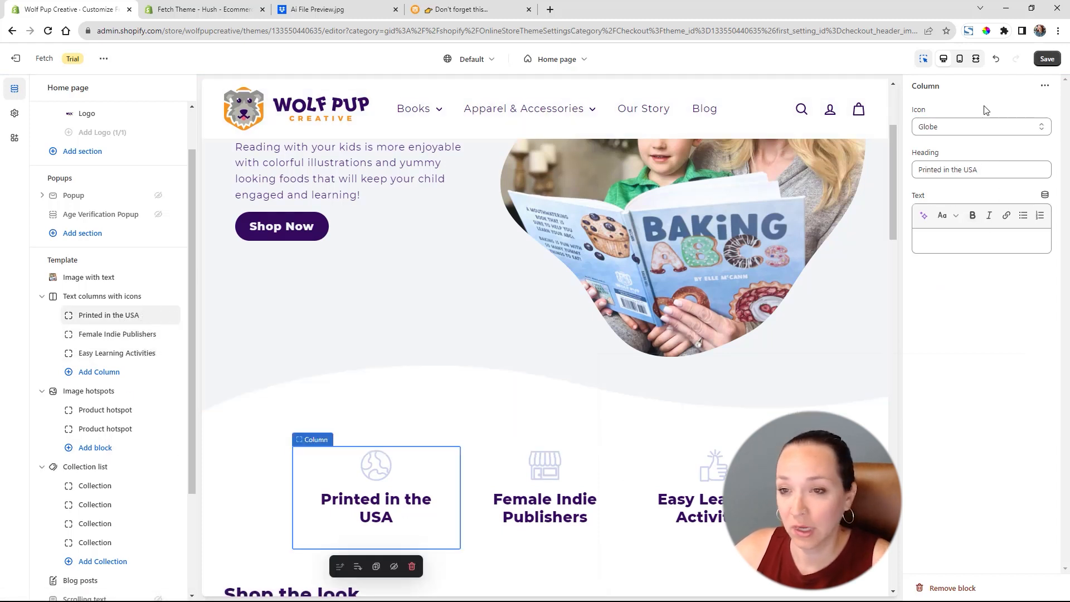
{"action": "left_click", "coordinate": [966, 128]}
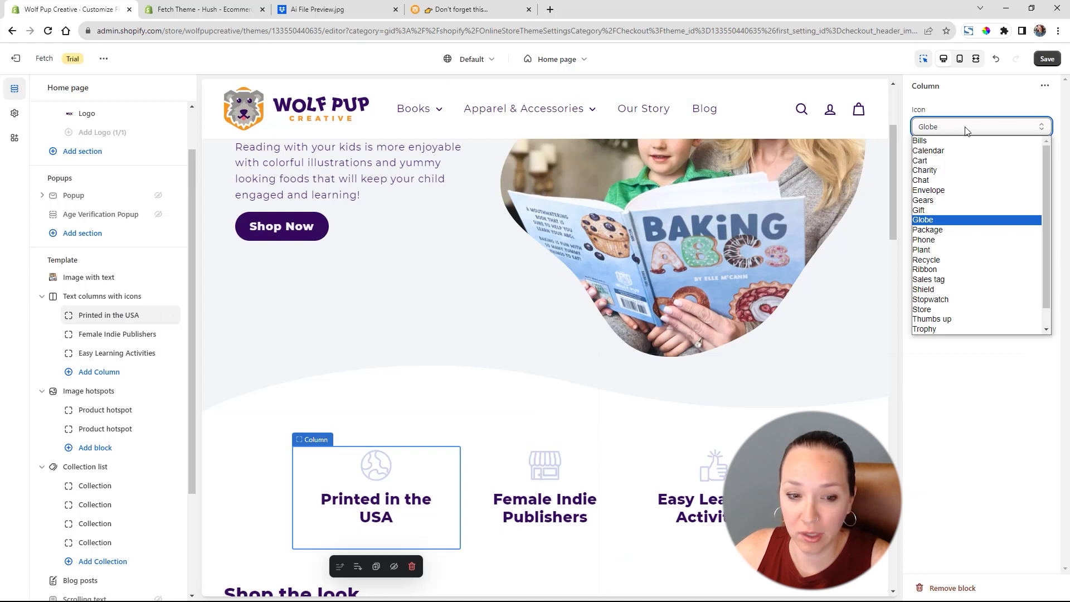
{"action": "left_click", "coordinate": [996, 466]}
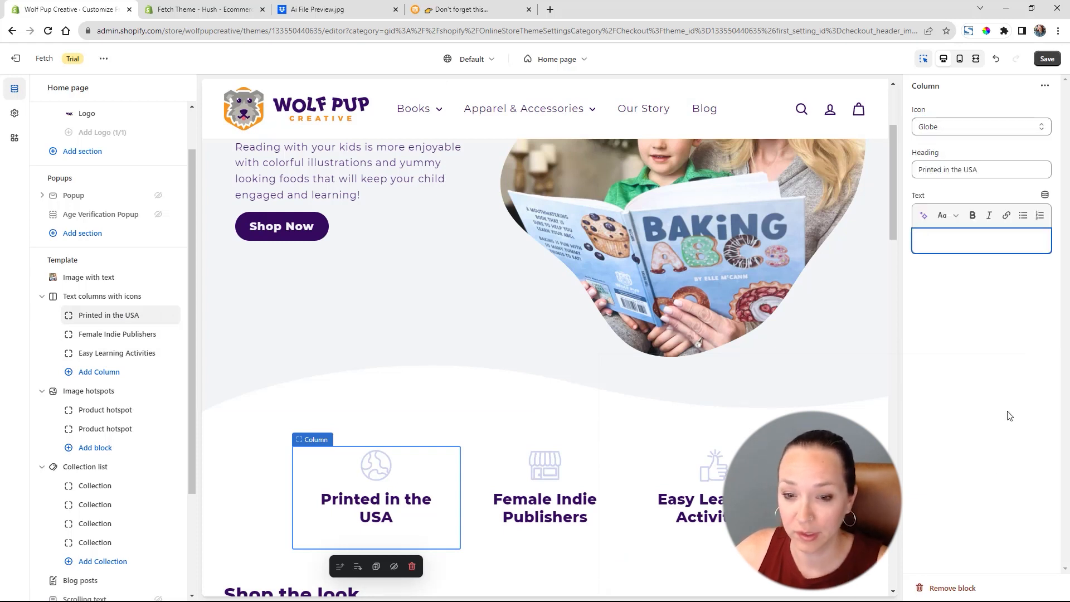
{"action": "left_click", "coordinate": [1058, 63]}
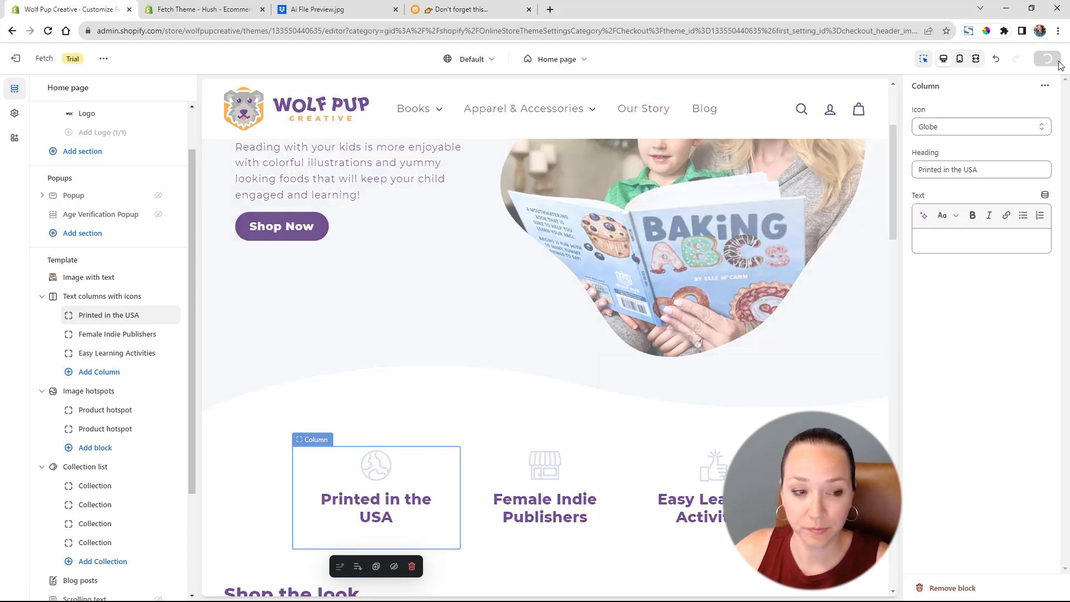
Set the text columns with icons section to Small heading size and 3 desktop columns per row, and save.
{"action": "left_click", "coordinate": [90, 296]}
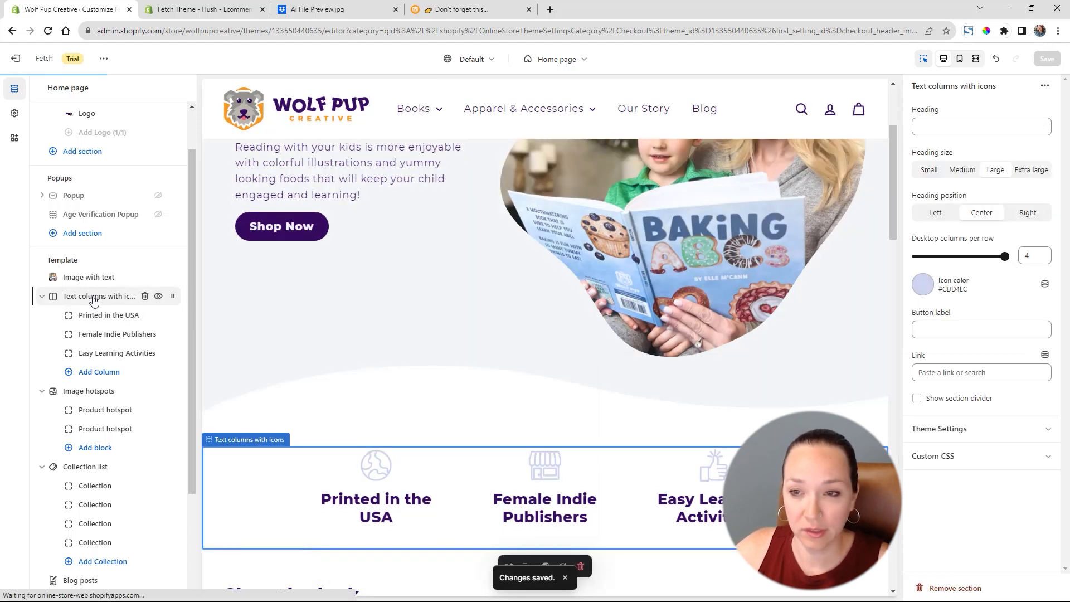
{"action": "left_click", "coordinate": [959, 171]}
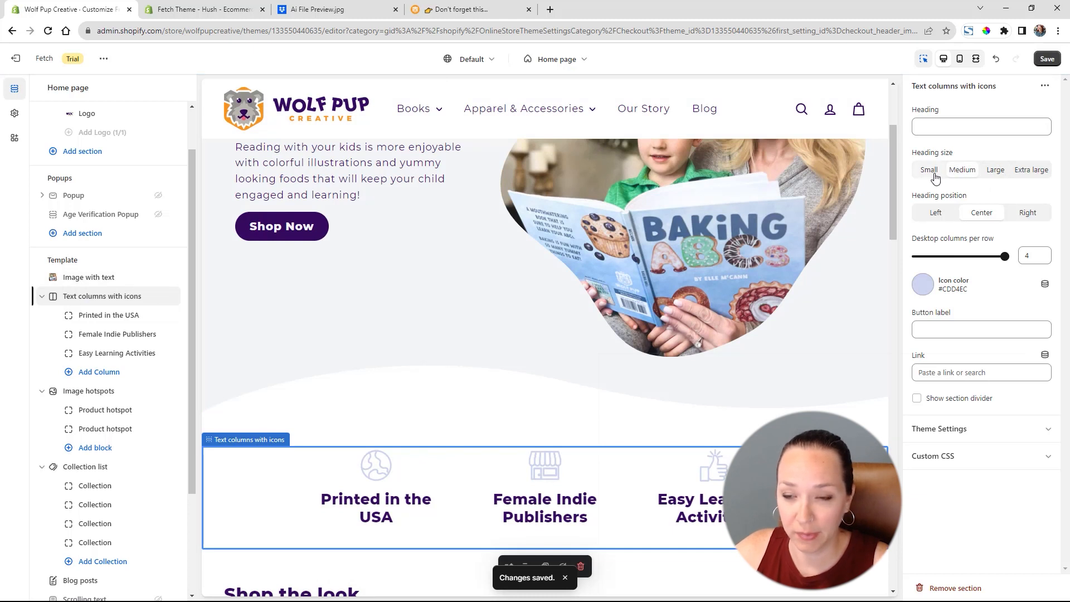
{"action": "left_click", "coordinate": [936, 175]}
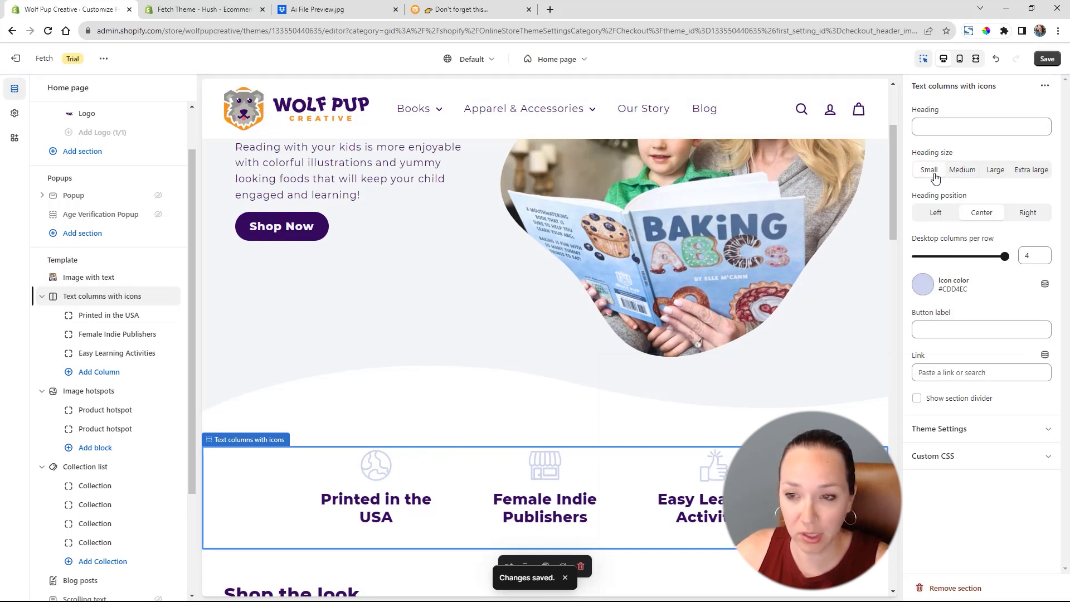
{"action": "left_click", "coordinate": [932, 216]}
{"action": "left_click", "coordinate": [984, 211]}
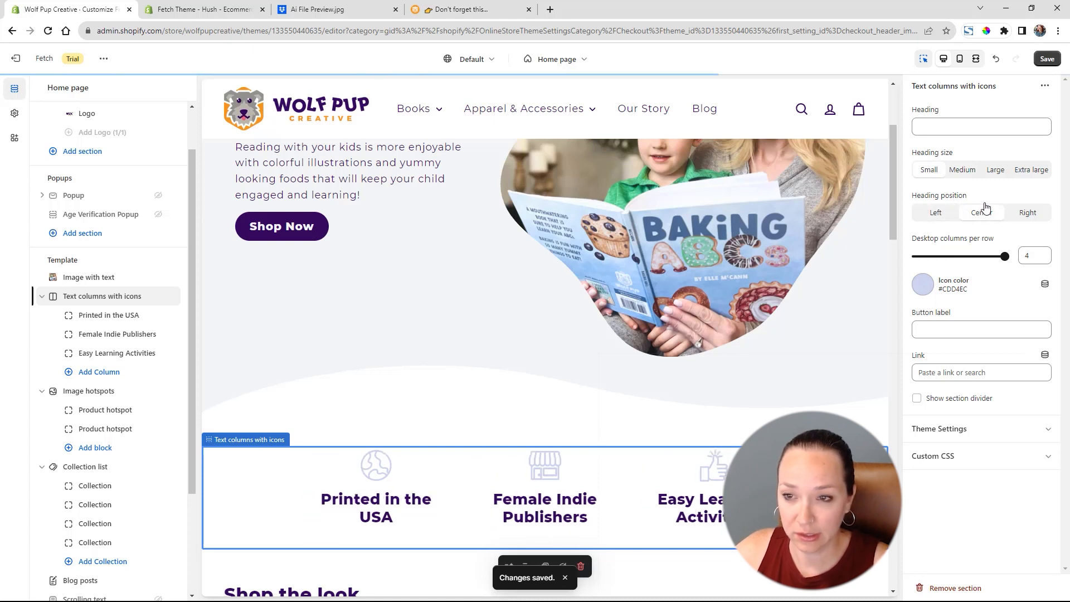
{"action": "left_click", "coordinate": [1031, 175]}
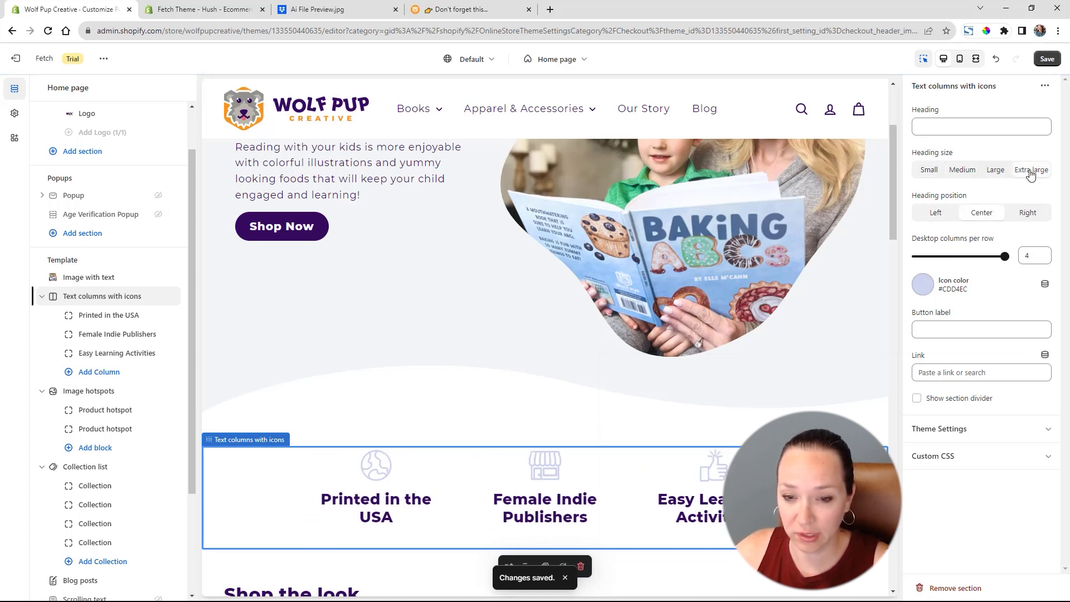
{"action": "left_click", "coordinate": [924, 172]}
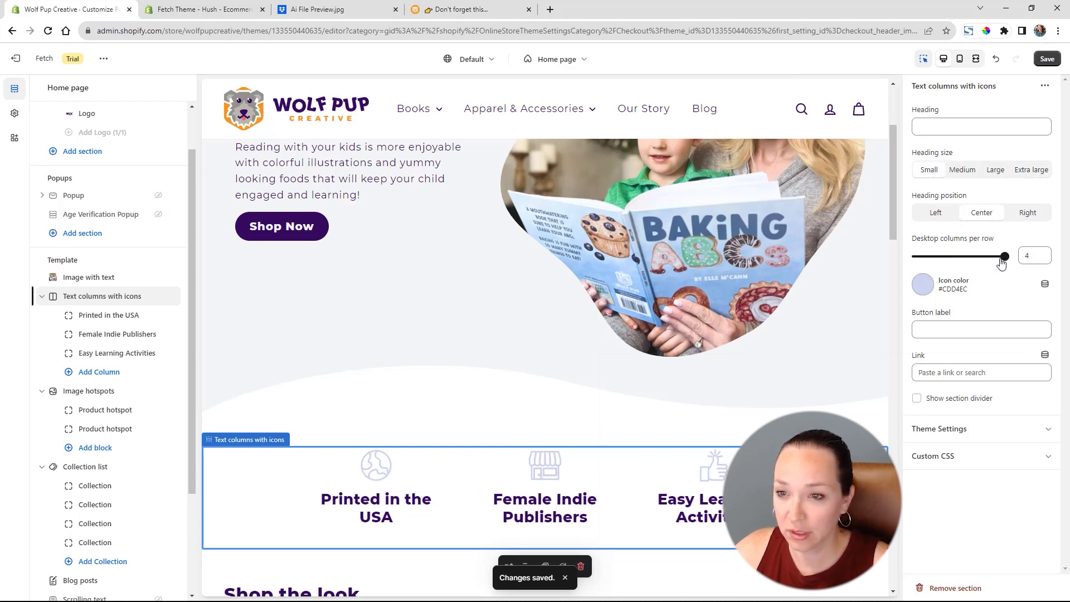
{"action": "left_click", "coordinate": [975, 255]}
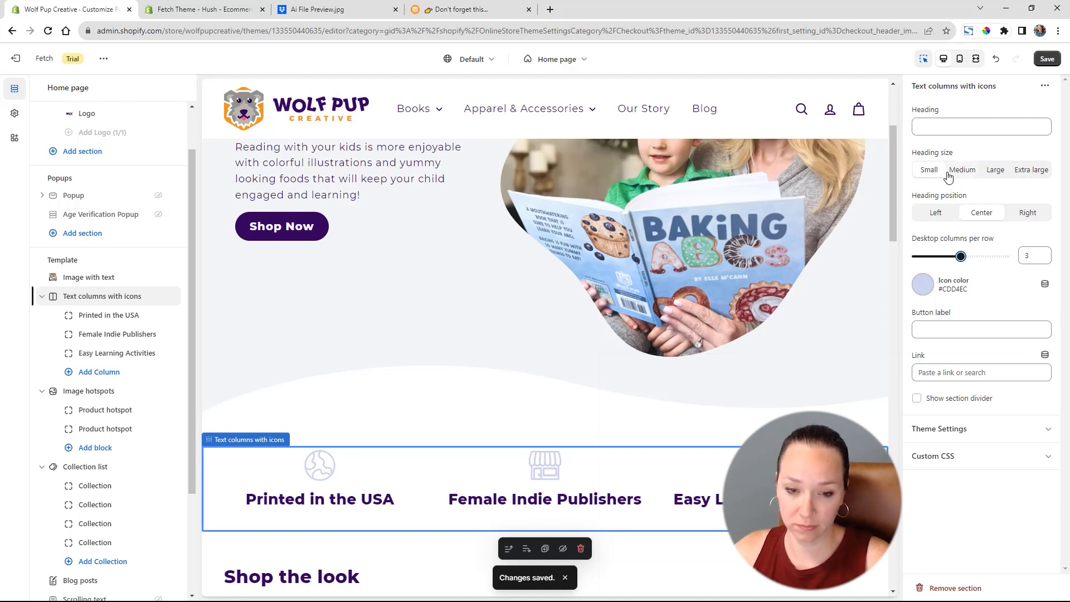
{"action": "left_click", "coordinate": [1046, 59]}
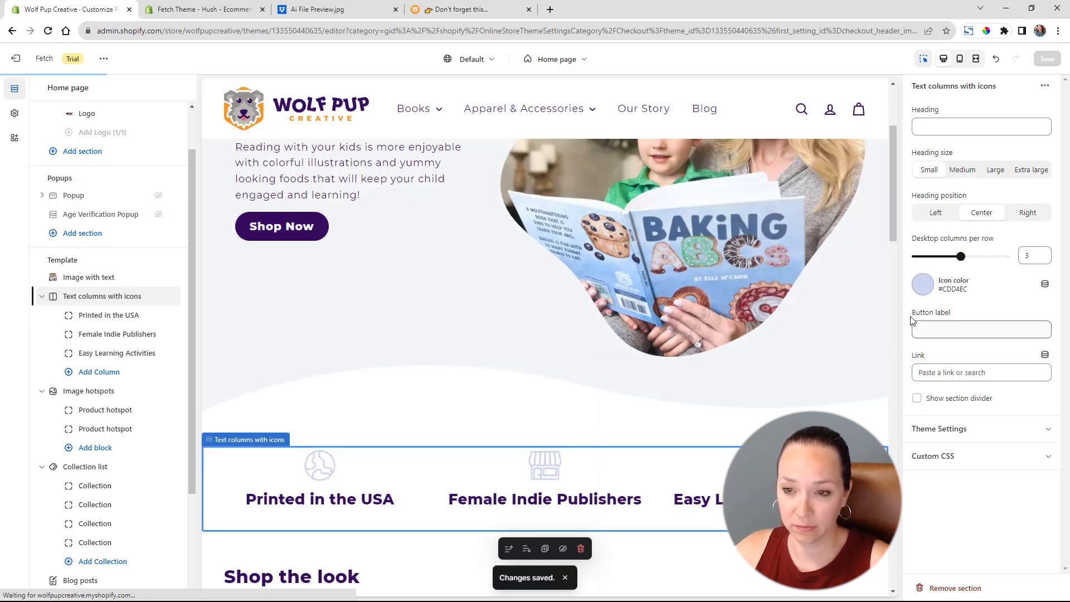
Set the icon color of the text columns section to the brand orange #F7941D and save.
{"action": "left_click", "coordinate": [923, 286]}
{"action": "left_click", "coordinate": [997, 203]}
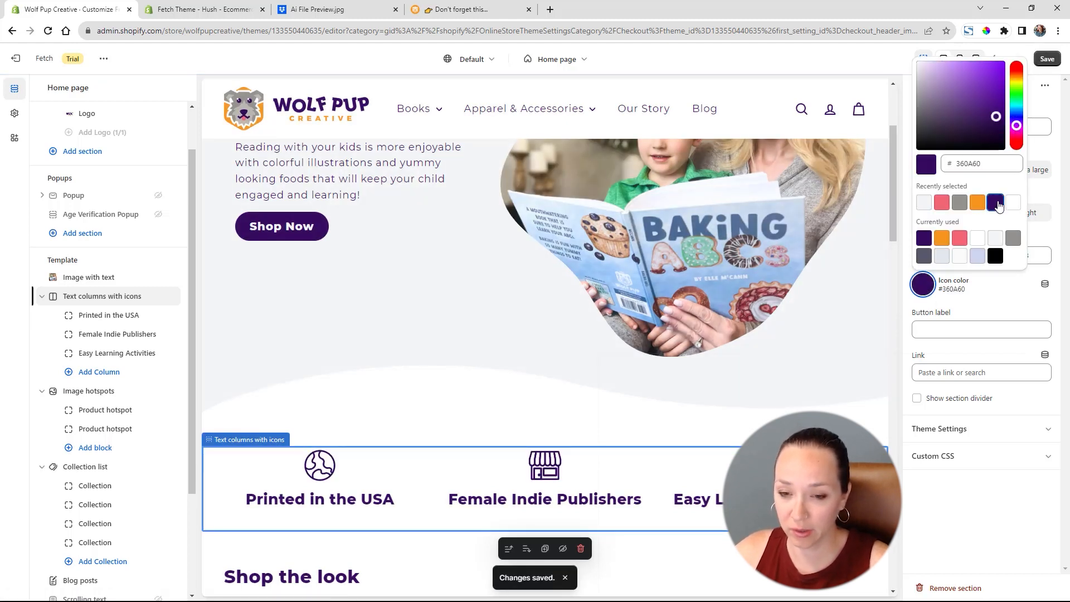
{"action": "left_click", "coordinate": [942, 206]}
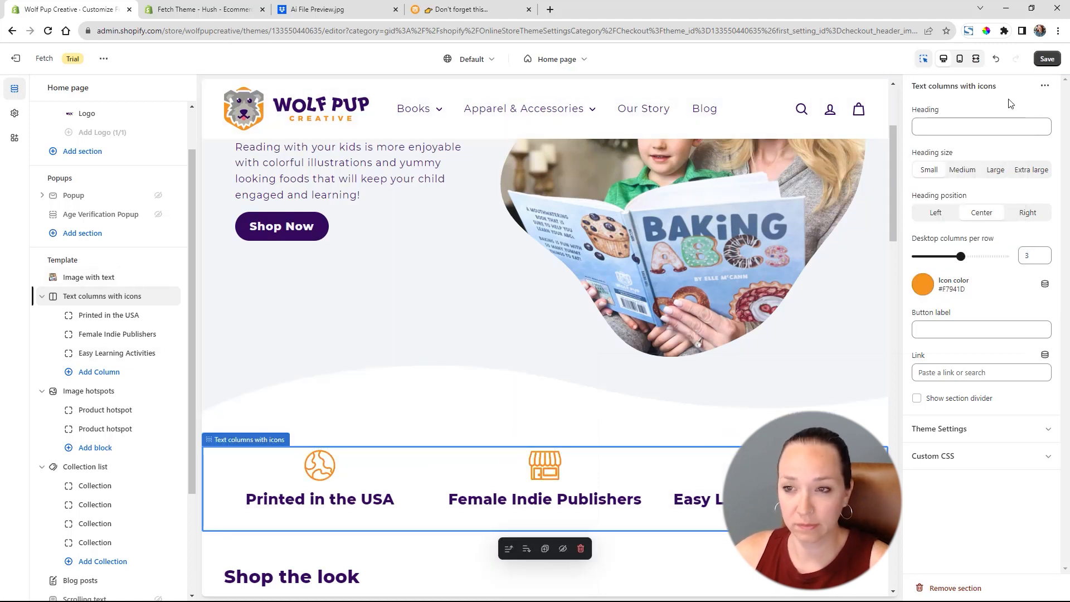
{"action": "key", "text": "ctrl+s"}
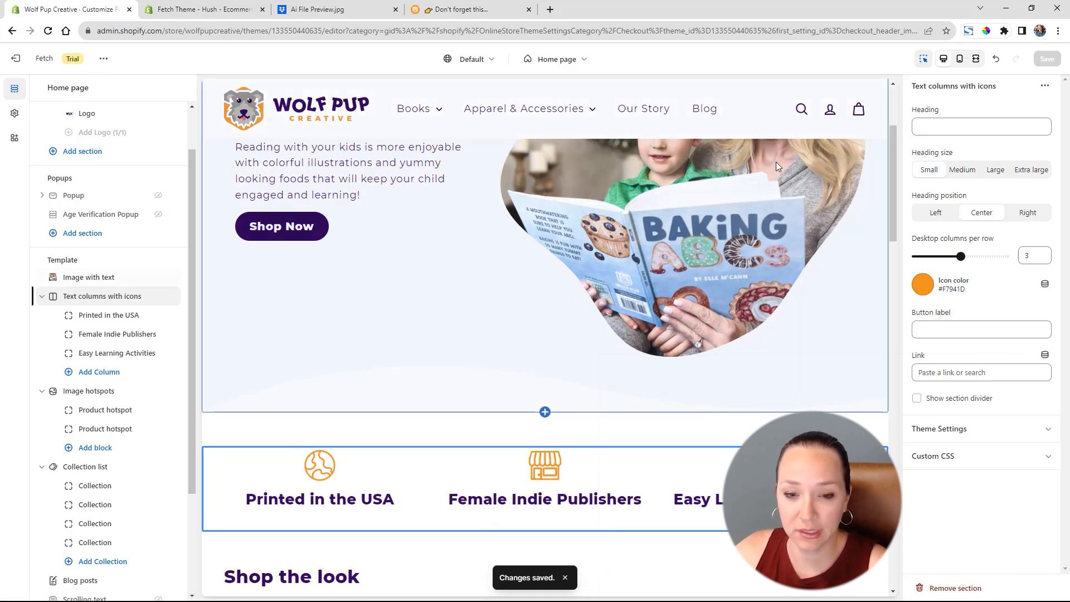
Collapse the text columns section and clear the "Shop the look" heading from the Image hotspots section.
{"action": "left_click", "coordinate": [43, 297]}
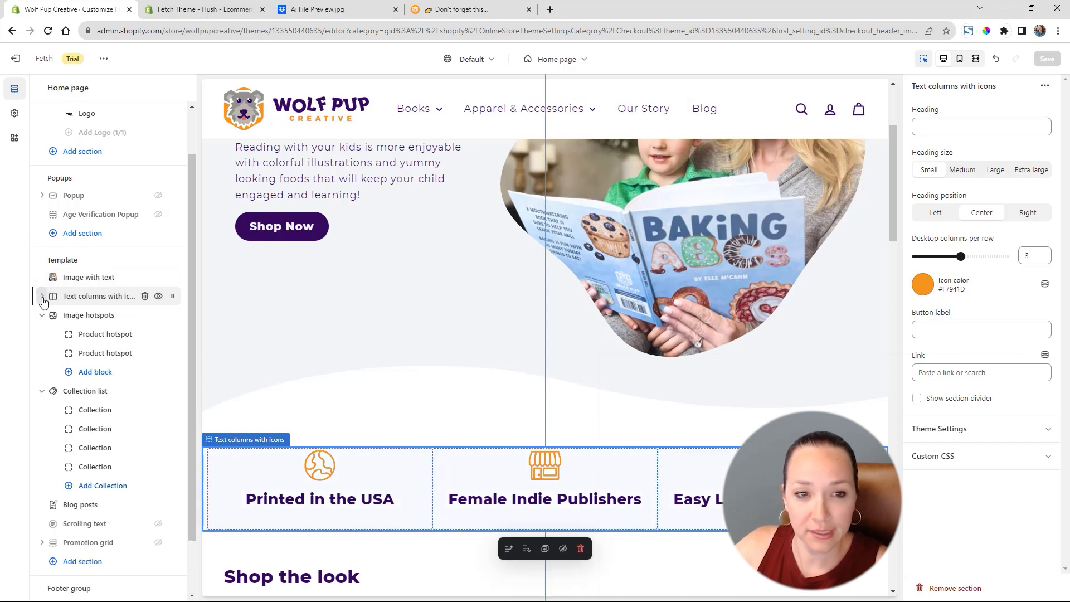
{"action": "left_click", "coordinate": [92, 320]}
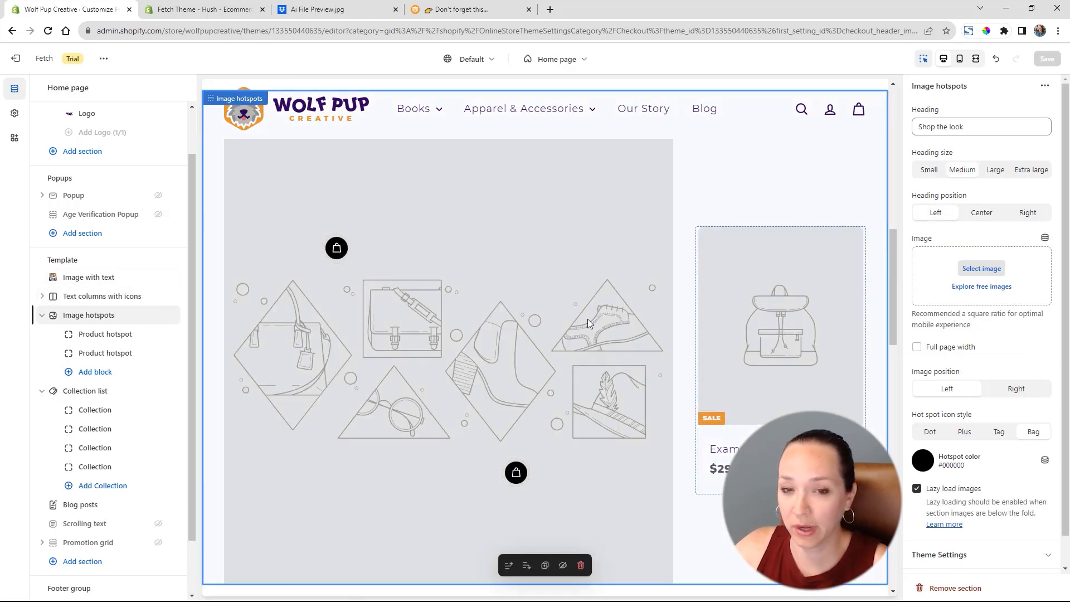
{"action": "scroll", "coordinate": [588, 319], "scroll_direction": "up", "scroll_amount": 3}
{"action": "left_click_drag", "start_coordinate": [990, 124], "coordinate": [808, 89]}
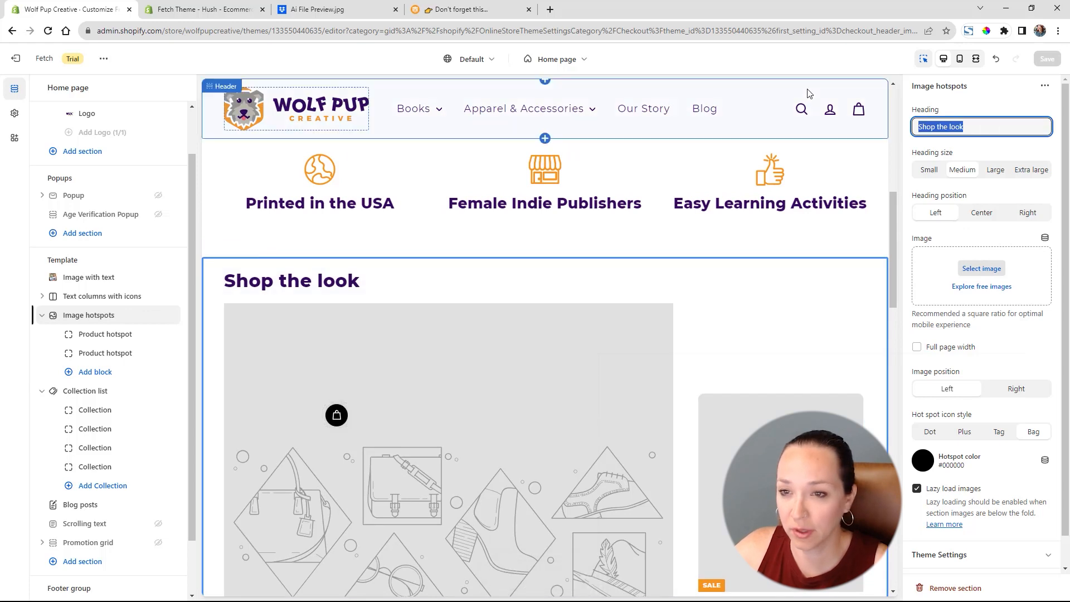
{"action": "key", "text": "BackSpace"}
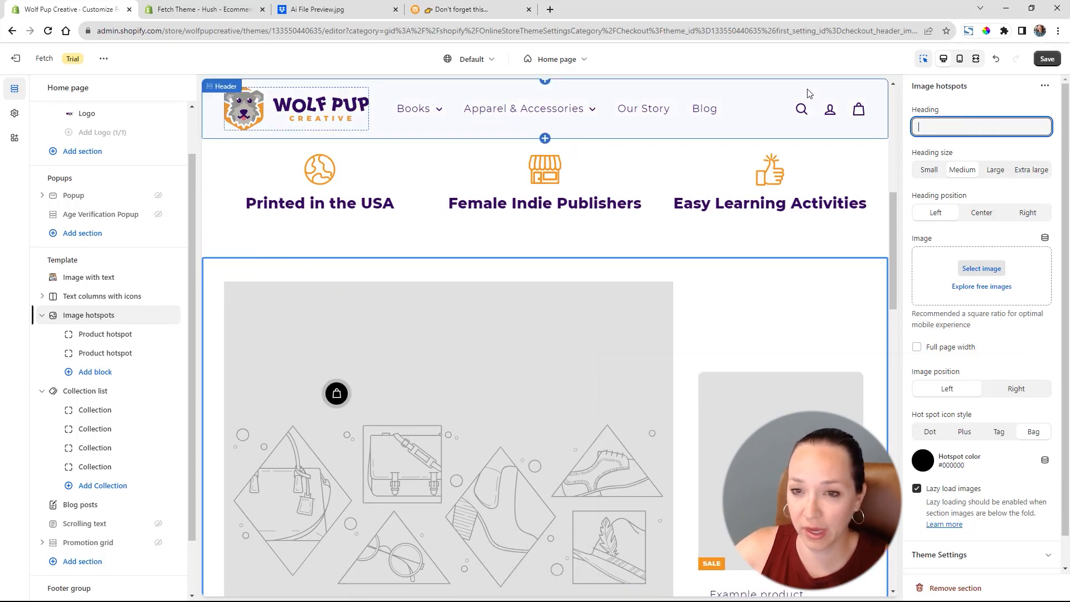
Set the Image hotspots section's image to Baking-Books-Together-Wolf-Pup-Creative from the store library.
{"action": "left_click", "coordinate": [981, 268]}
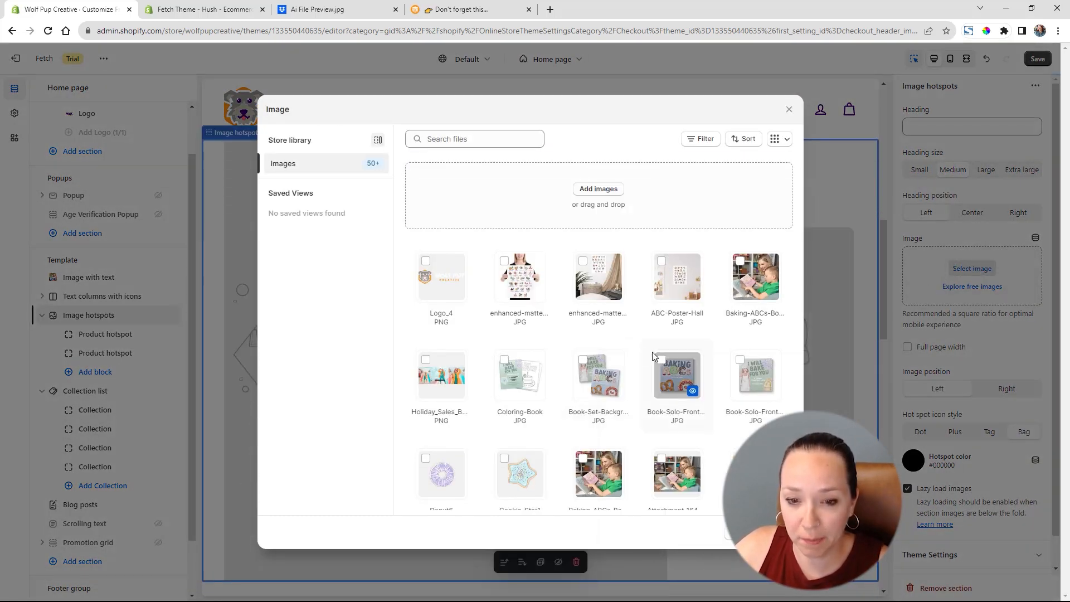
{"action": "scroll", "coordinate": [653, 352], "scroll_direction": "down", "scroll_amount": 3}
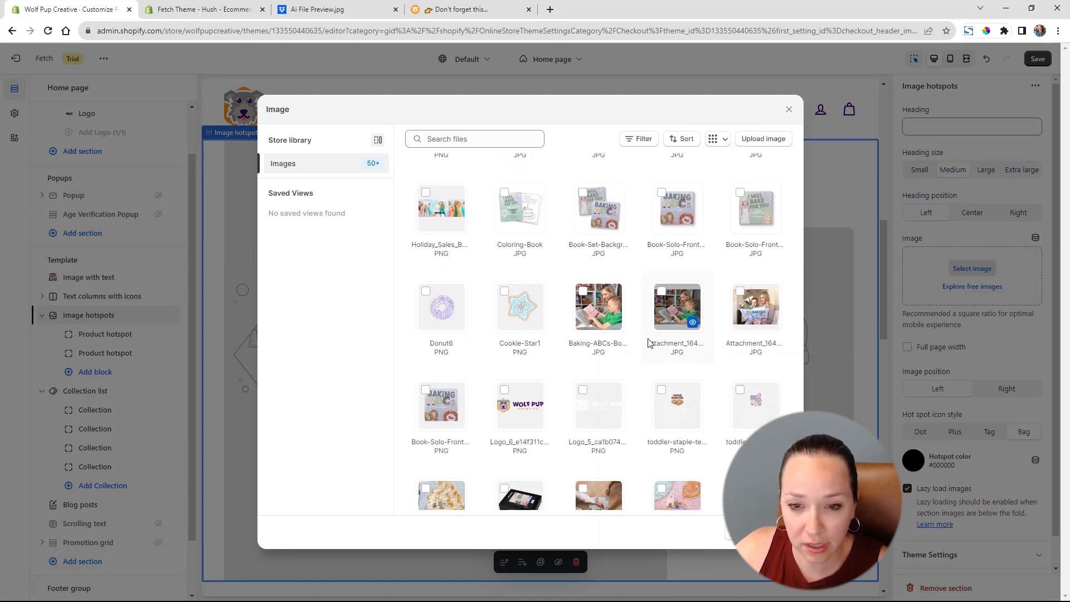
{"action": "scroll", "coordinate": [649, 342], "scroll_direction": "down", "scroll_amount": 6}
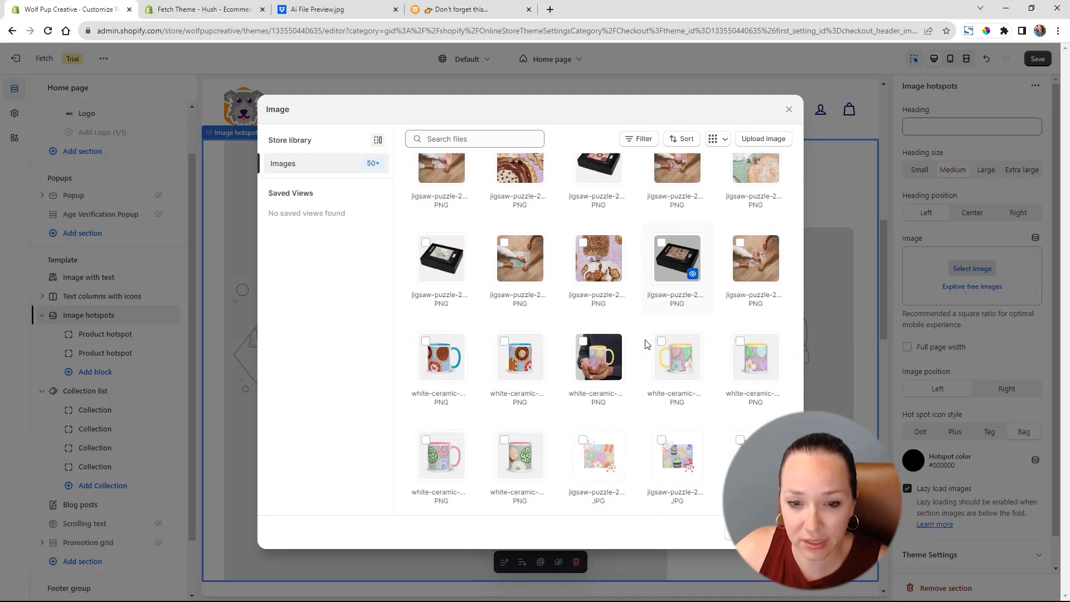
{"action": "scroll", "coordinate": [646, 344], "scroll_direction": "down", "scroll_amount": 5}
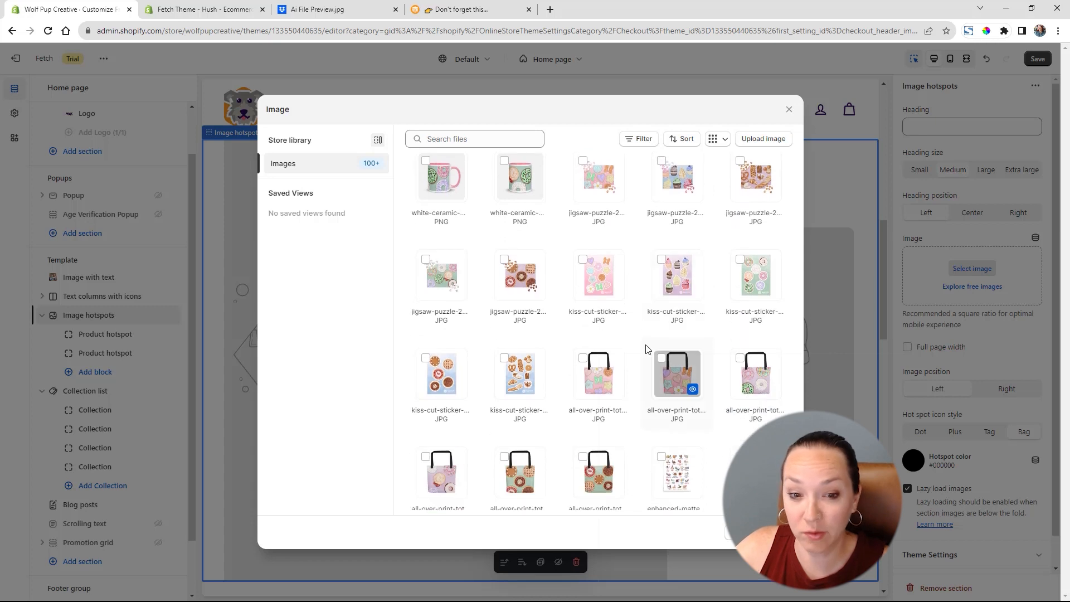
{"action": "scroll", "coordinate": [647, 350], "scroll_direction": "down", "scroll_amount": 6}
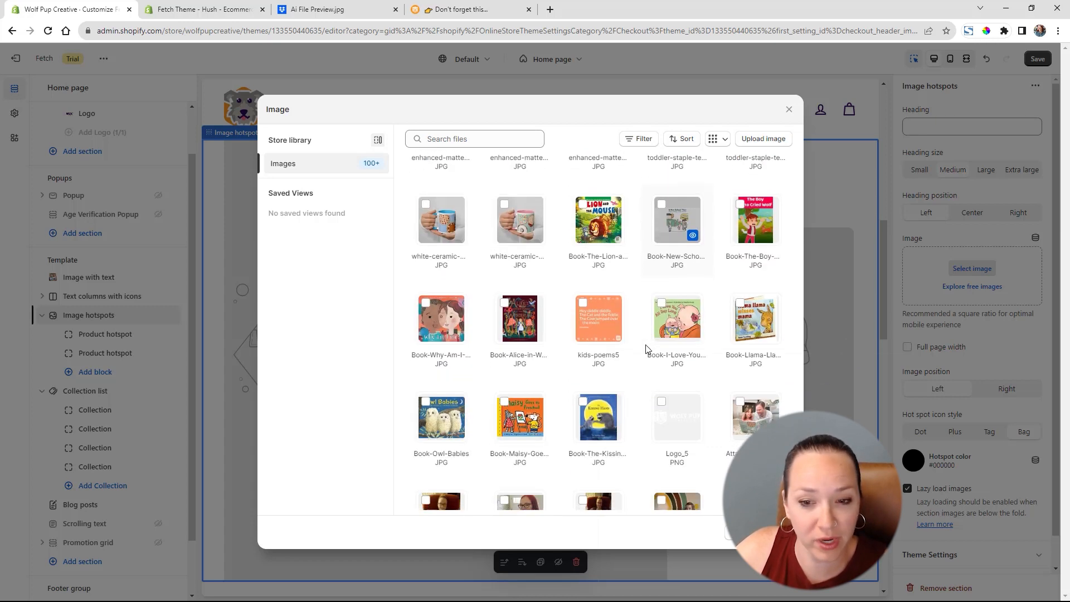
{"action": "scroll", "coordinate": [647, 349], "scroll_direction": "down", "scroll_amount": 6}
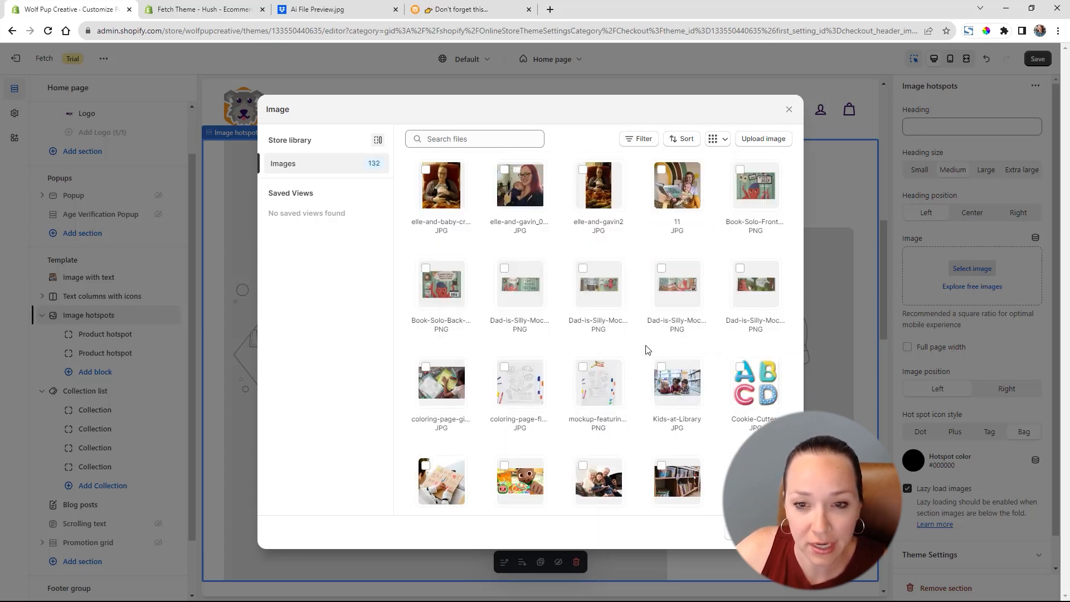
{"action": "scroll", "coordinate": [647, 349], "scroll_direction": "down", "scroll_amount": 5}
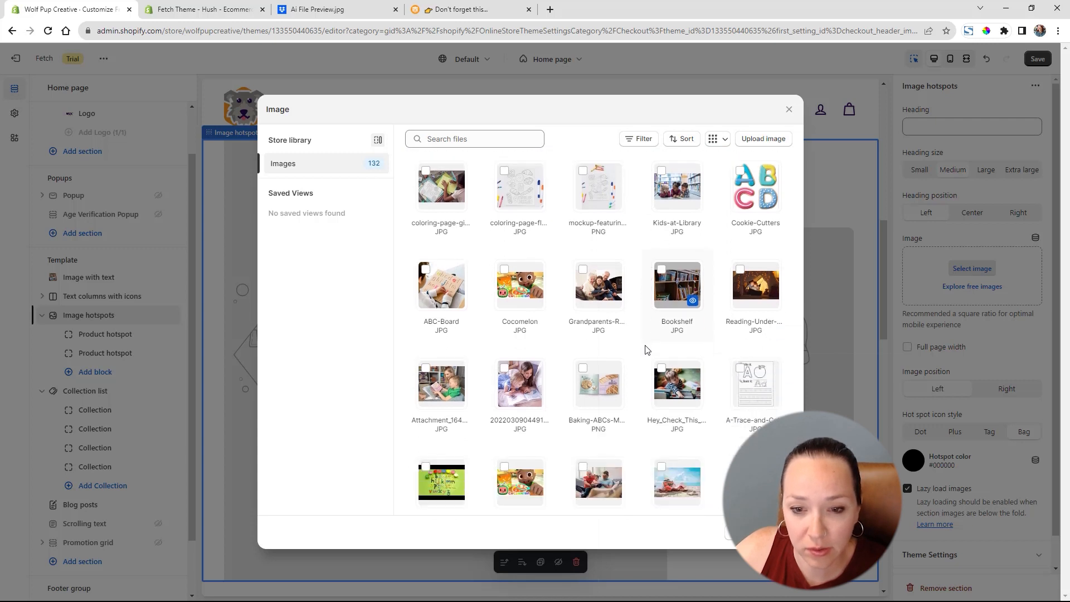
{"action": "scroll", "coordinate": [647, 350], "scroll_direction": "down", "scroll_amount": 5}
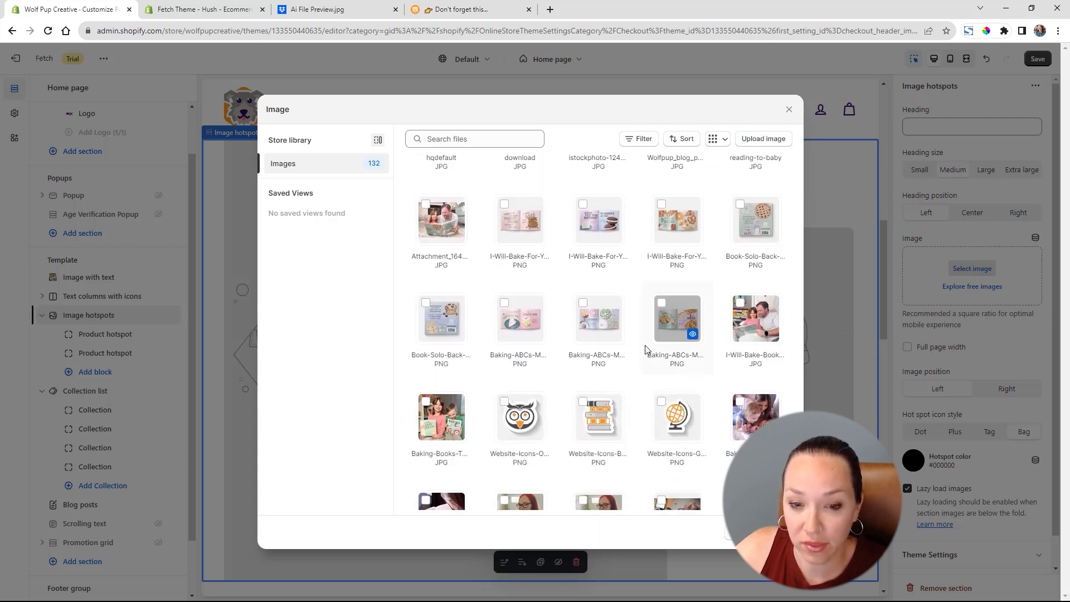
{"action": "left_click", "coordinate": [451, 424]}
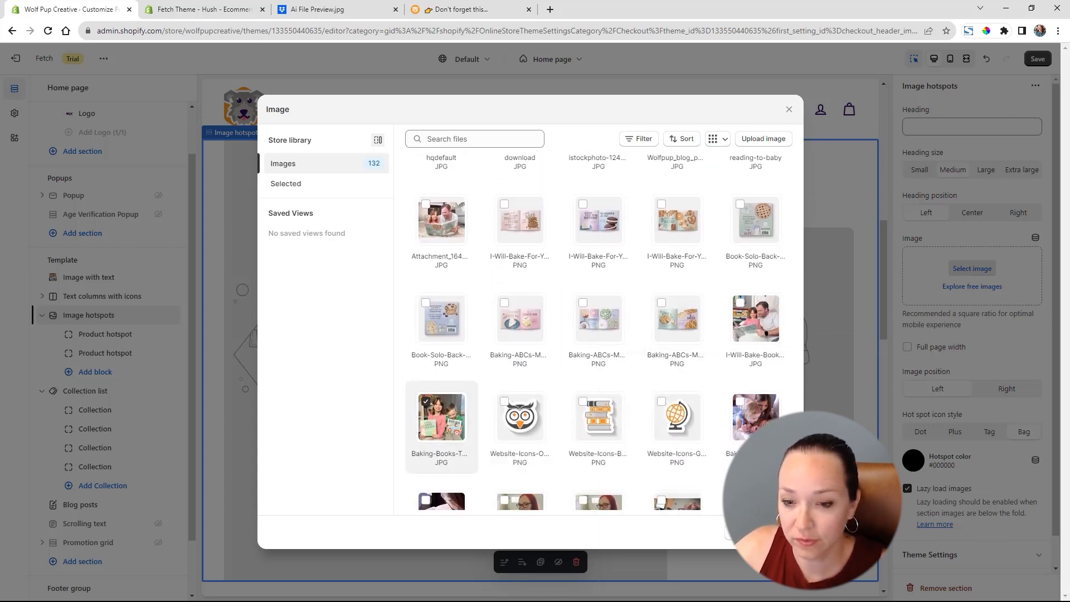
{"action": "left_click", "coordinate": [780, 532]}
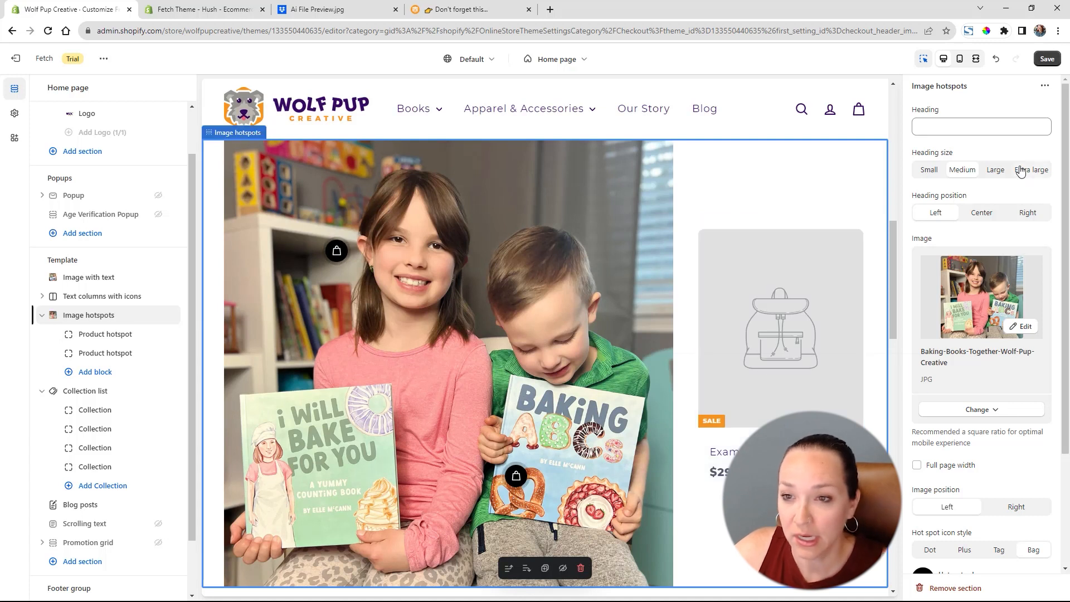
Compare the Tag and Dot hot spot icon styles in the Image hotspots section and set the style to Plus.
{"action": "scroll", "coordinate": [976, 249], "scroll_direction": "down", "scroll_amount": 3}
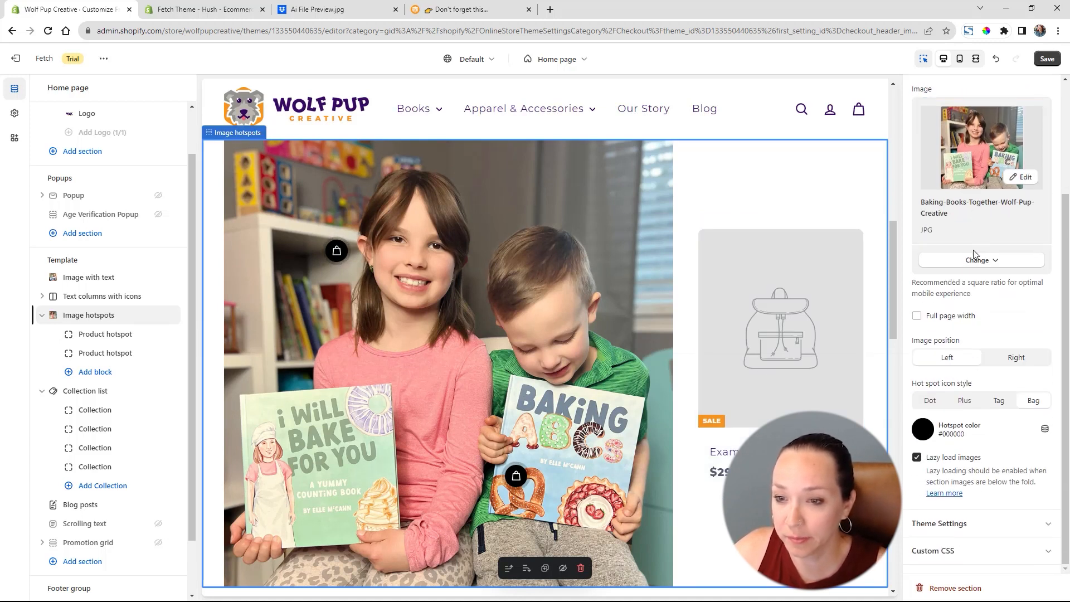
{"action": "left_click", "coordinate": [1000, 401]}
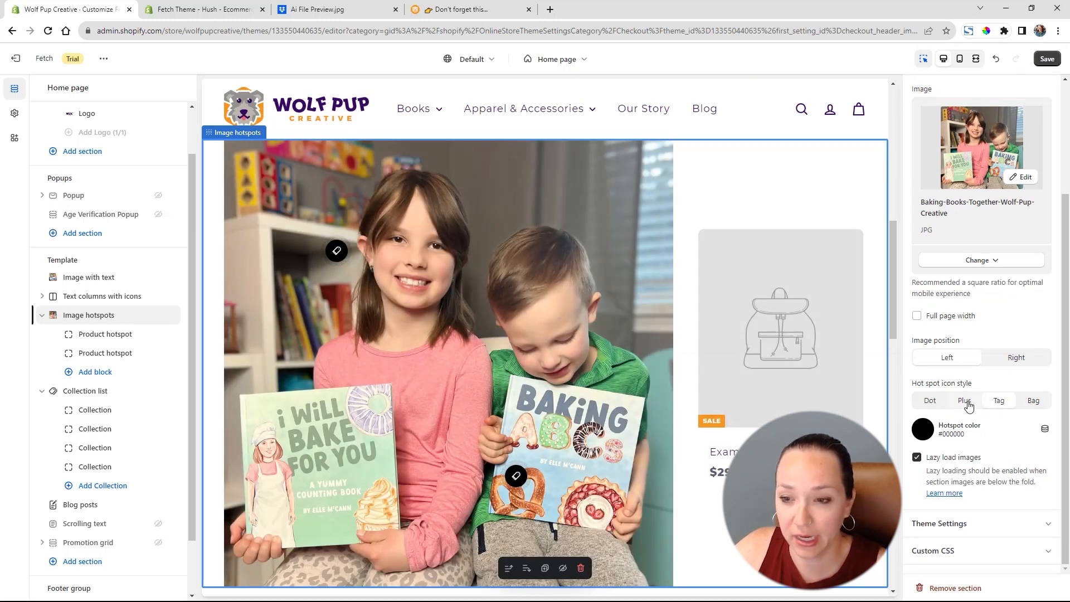
{"action": "left_click", "coordinate": [967, 403]}
{"action": "left_click", "coordinate": [930, 406]}
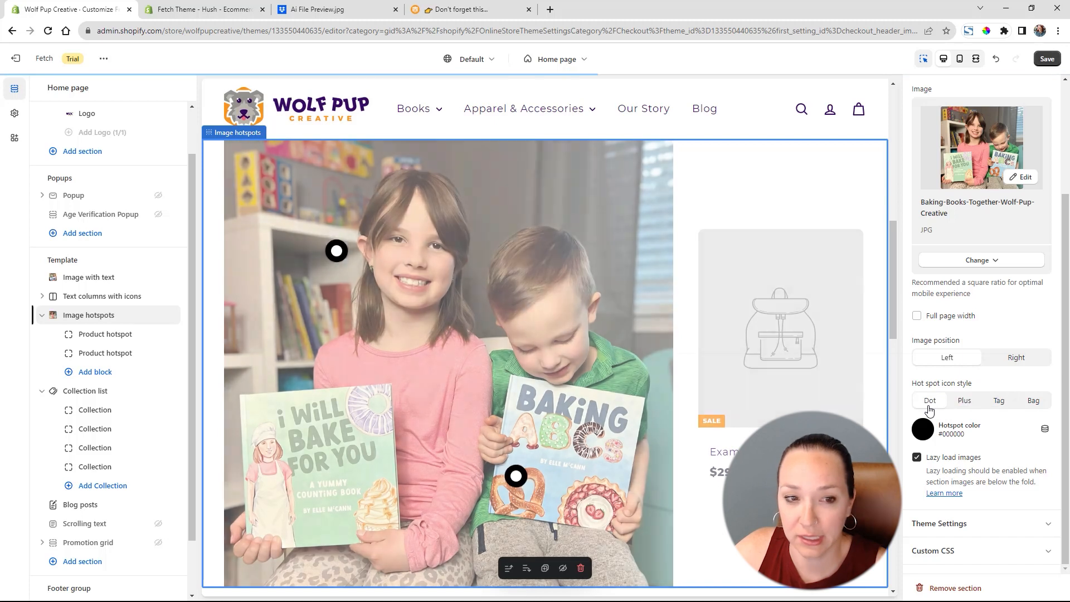
{"action": "left_click", "coordinate": [964, 402]}
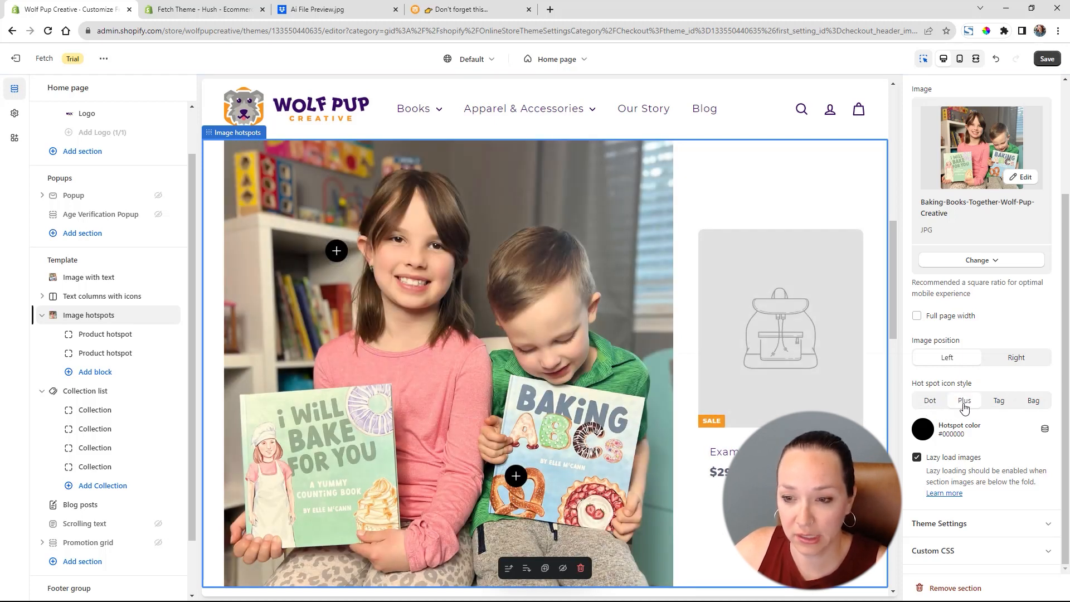
Set the hotspot color of the Image hotspots section to the brand orange #F7941D.
{"action": "left_click", "coordinate": [923, 429]}
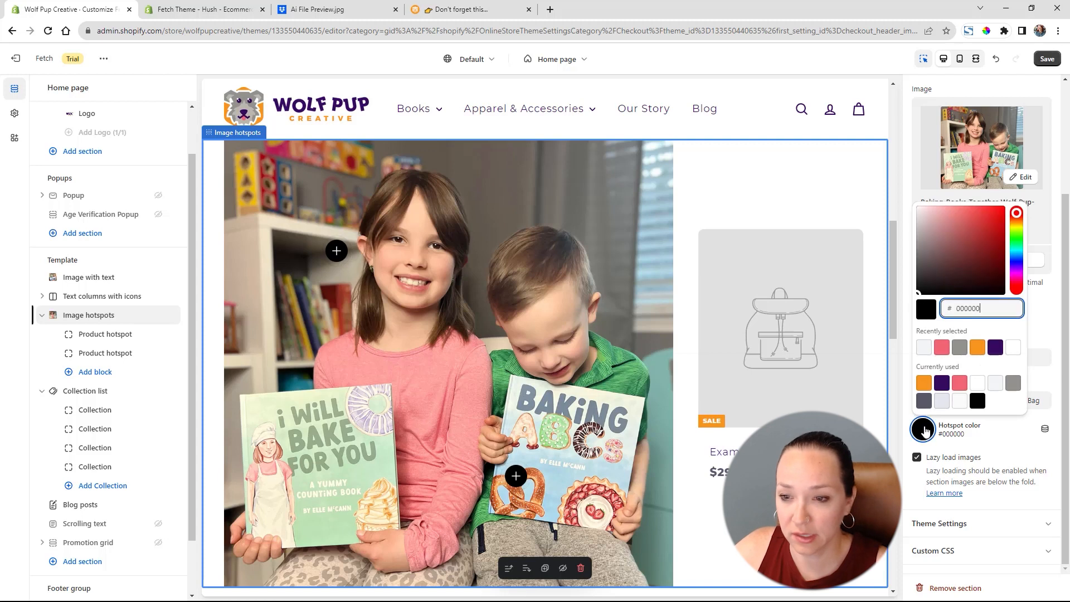
{"action": "left_click", "coordinate": [979, 348]}
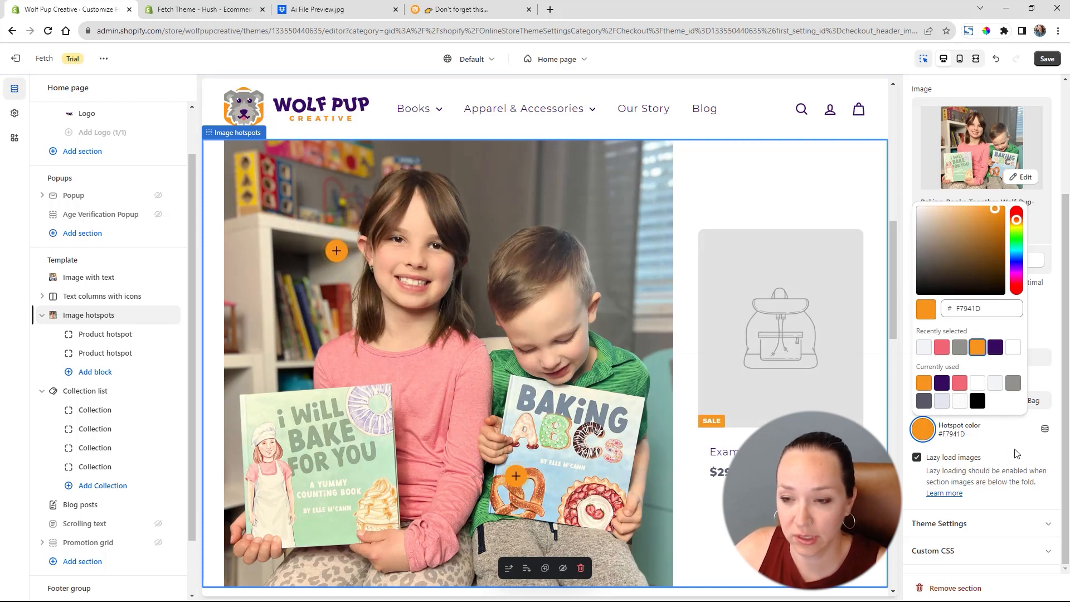
{"action": "left_click", "coordinate": [1020, 450]}
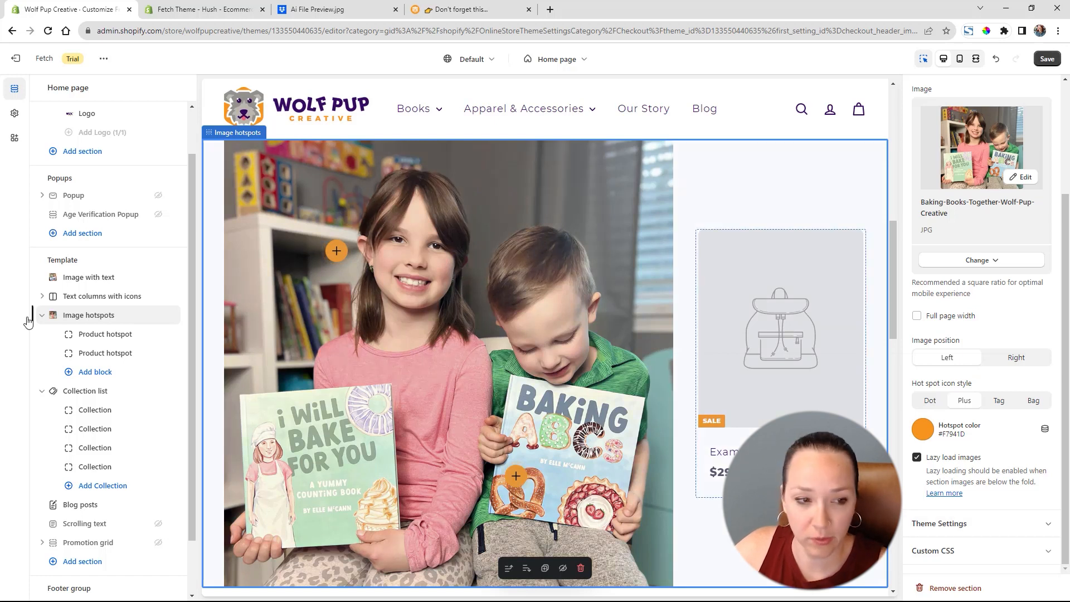
Open the settings of the first product hotspot in the Image hotspots section.
{"action": "left_click", "coordinate": [90, 336]}
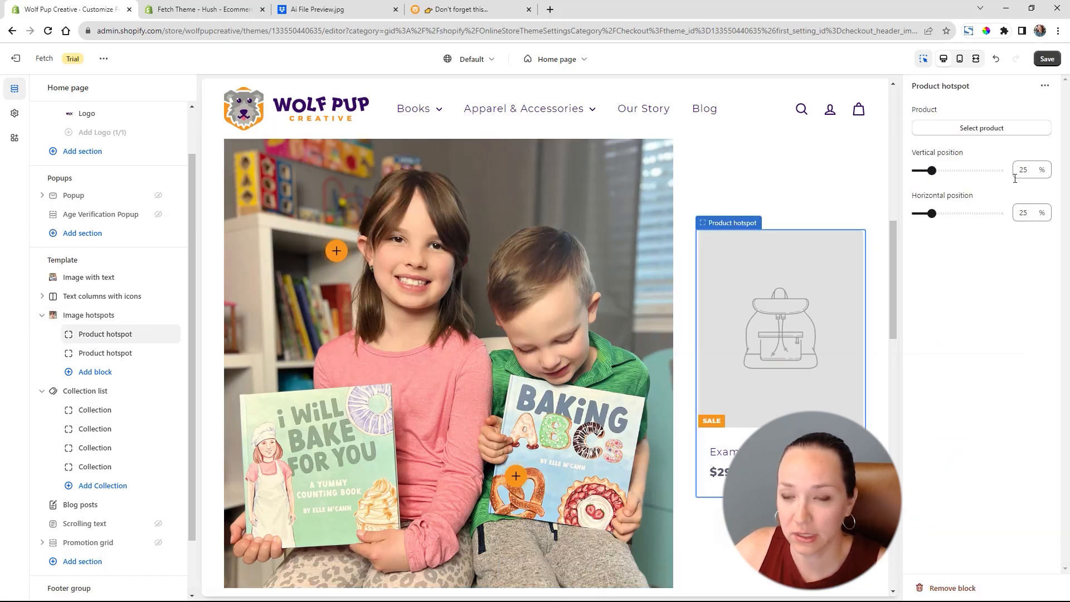
Assign the I Will Bake For You Book to the first product hotspot in the Image hotspots section.
{"action": "left_click", "coordinate": [986, 127]}
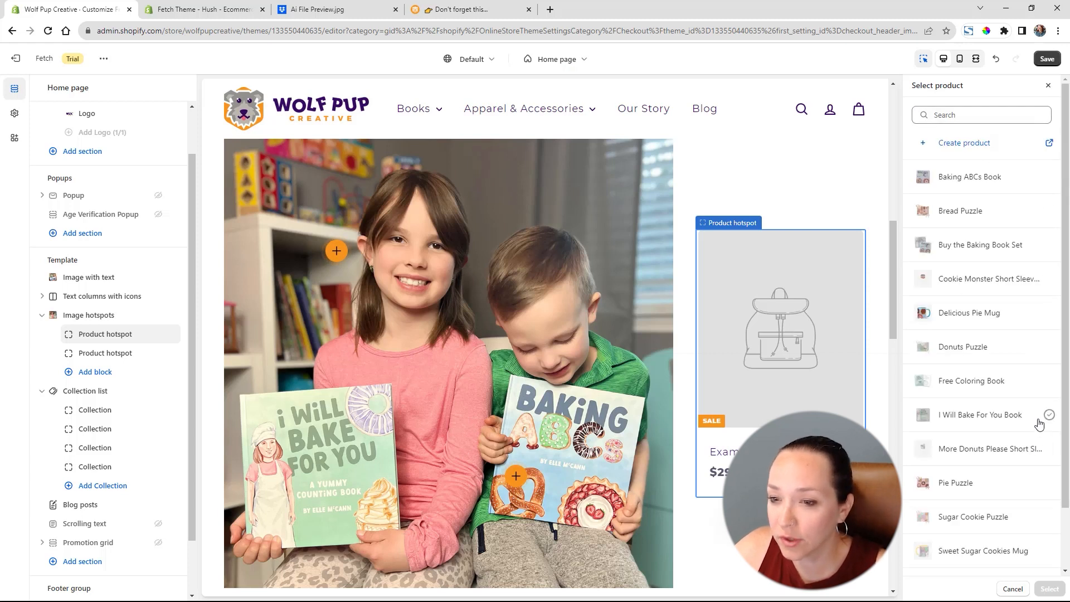
{"action": "left_click", "coordinate": [1046, 416]}
{"action": "left_click", "coordinate": [1050, 590]}
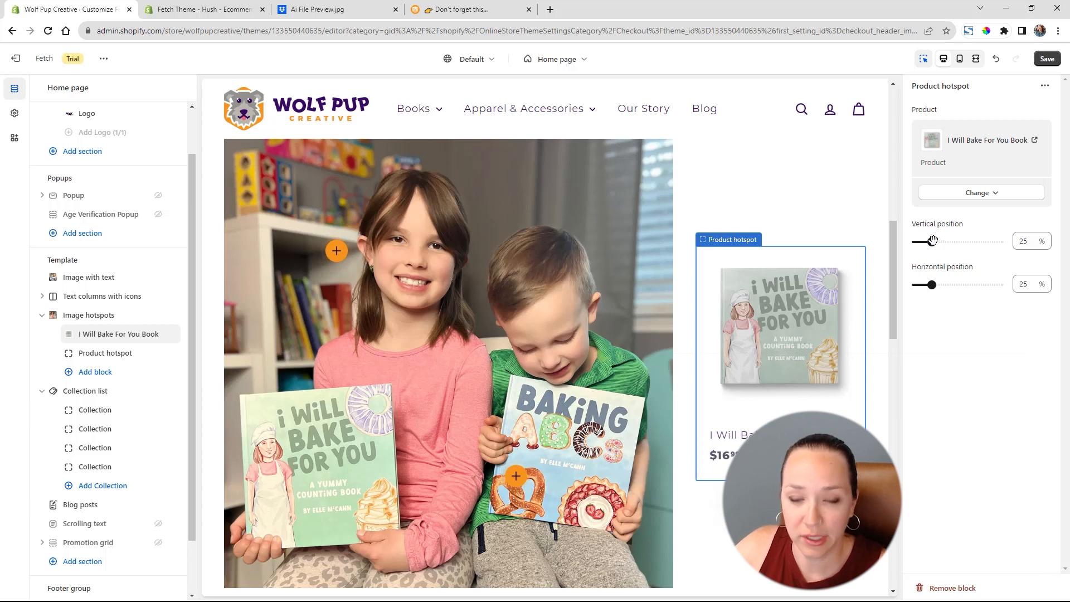
Place the I Will Bake For You Book hotspot at 59% vertical and 10% horizontal, on the corner of the green book.
{"action": "left_click_drag", "start_coordinate": [933, 240], "coordinate": [980, 242]}
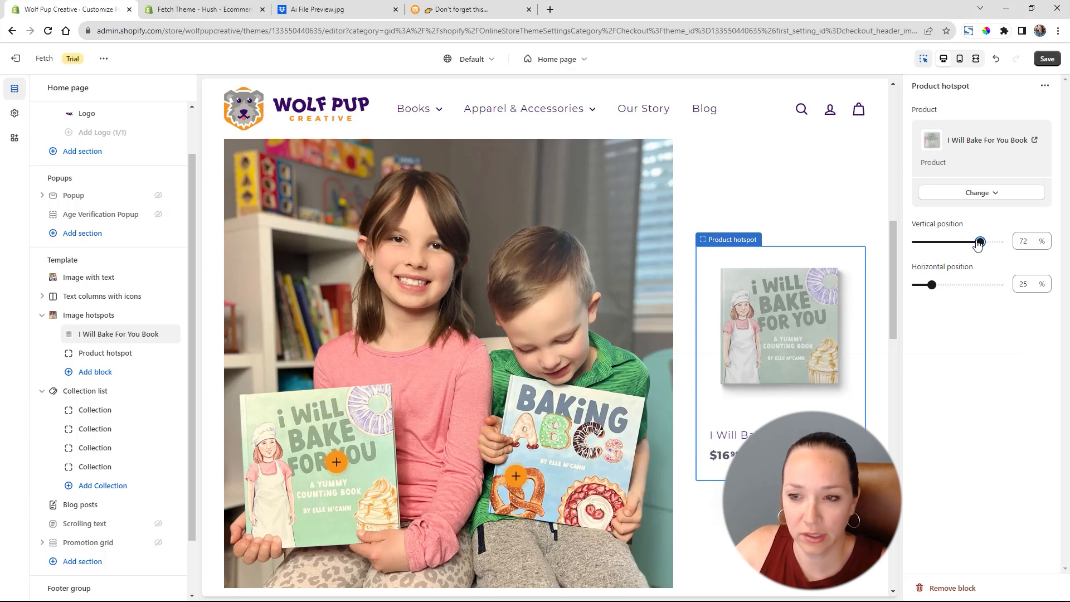
{"action": "left_click_drag", "start_coordinate": [976, 239], "coordinate": [961, 241]}
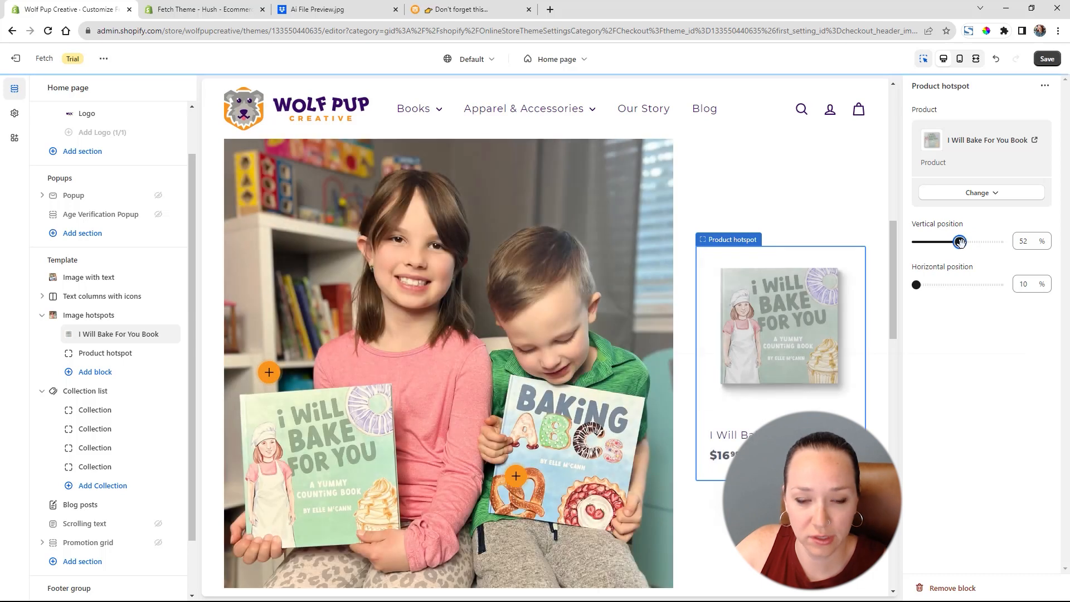
{"action": "left_click_drag", "start_coordinate": [959, 241], "coordinate": [974, 242]}
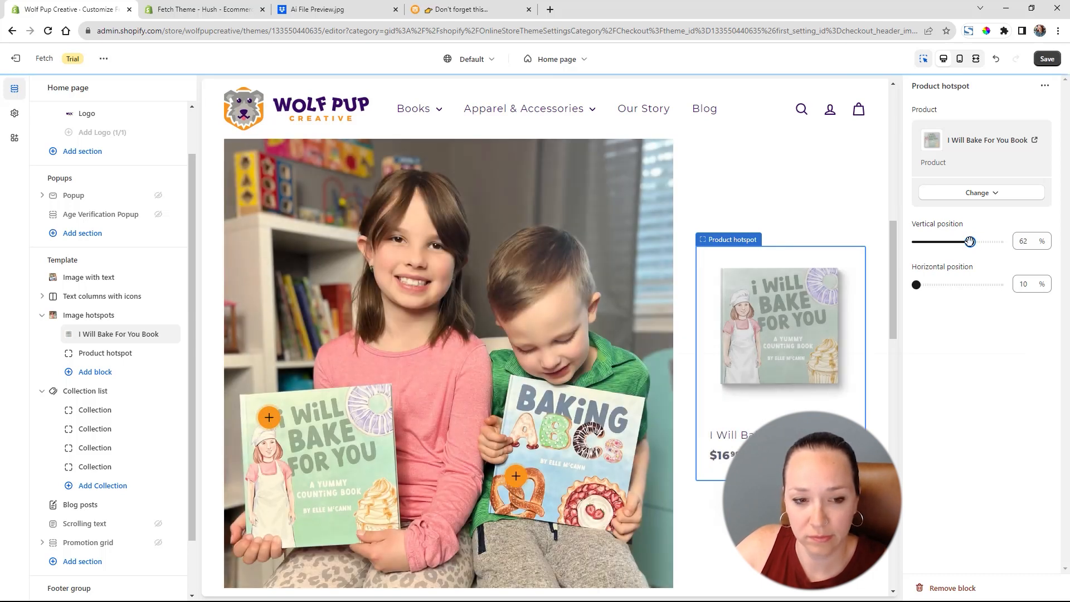
{"action": "left_click_drag", "start_coordinate": [971, 242], "coordinate": [968, 242]}
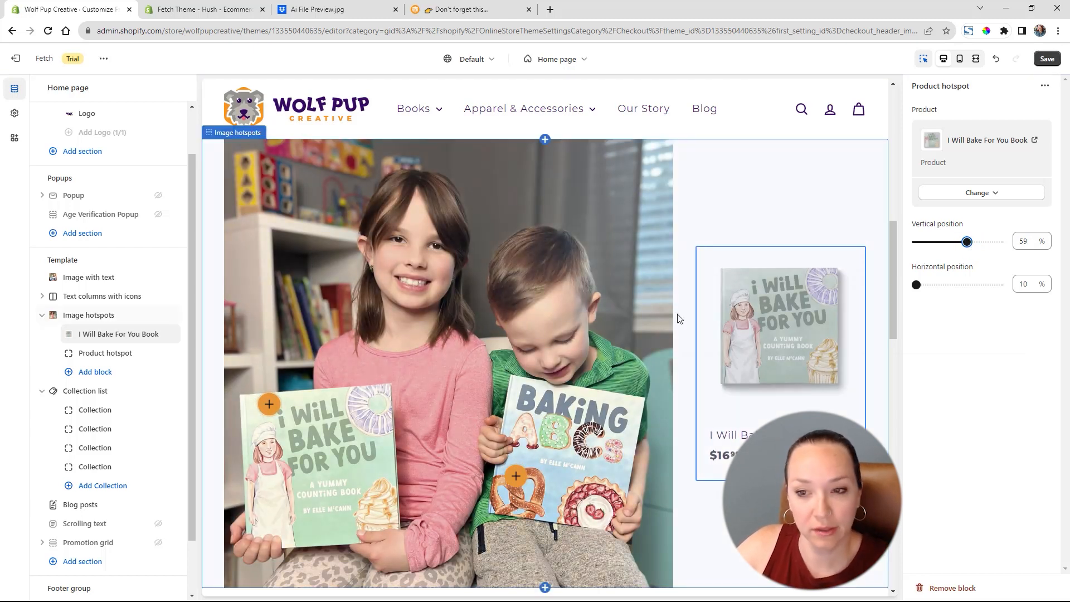
Assign the Baking ABCs Book to the second product hotspot in the Image hotspots section.
{"action": "left_click", "coordinate": [105, 355]}
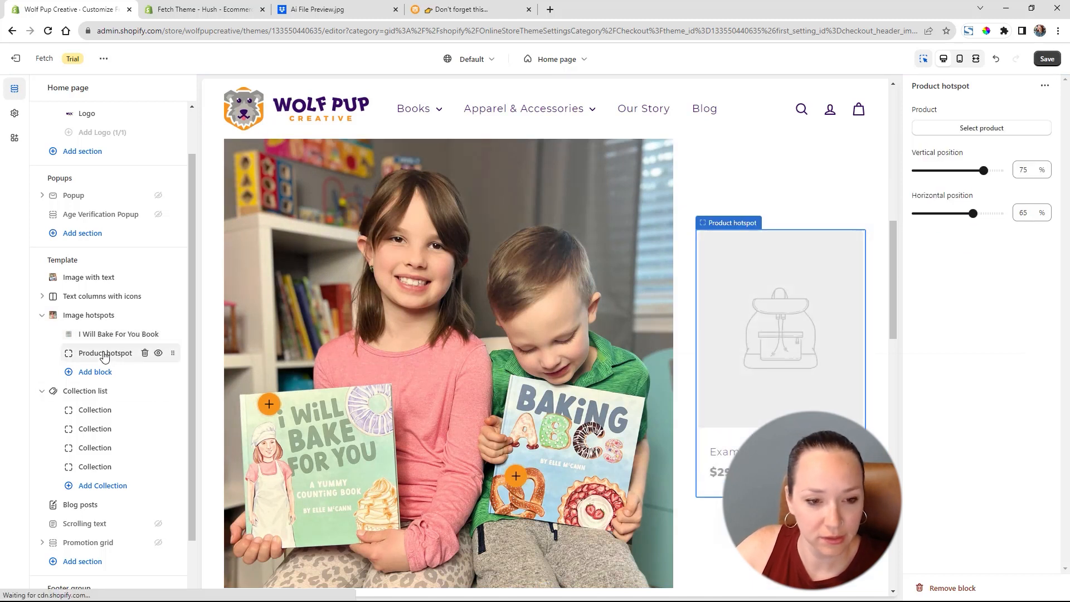
{"action": "left_click", "coordinate": [982, 128]}
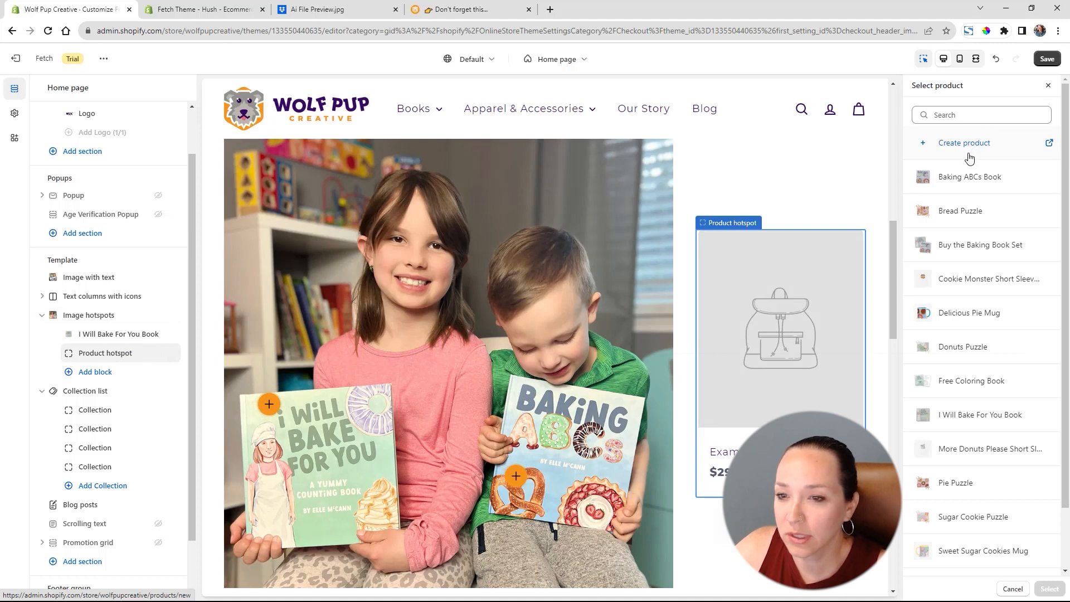
{"action": "left_click", "coordinate": [1033, 181]}
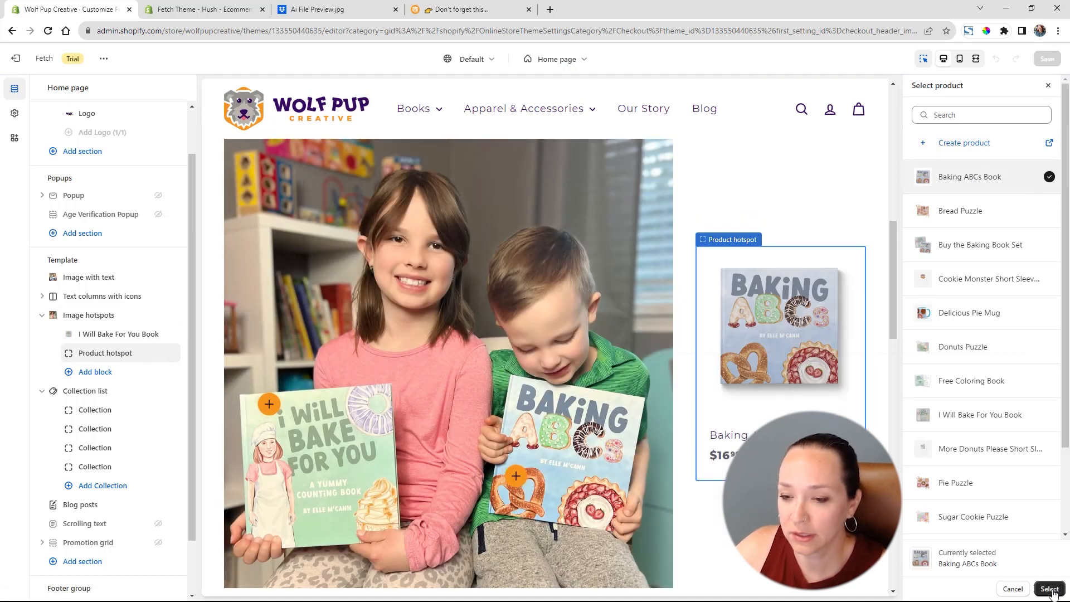
{"action": "left_click", "coordinate": [1050, 590]}
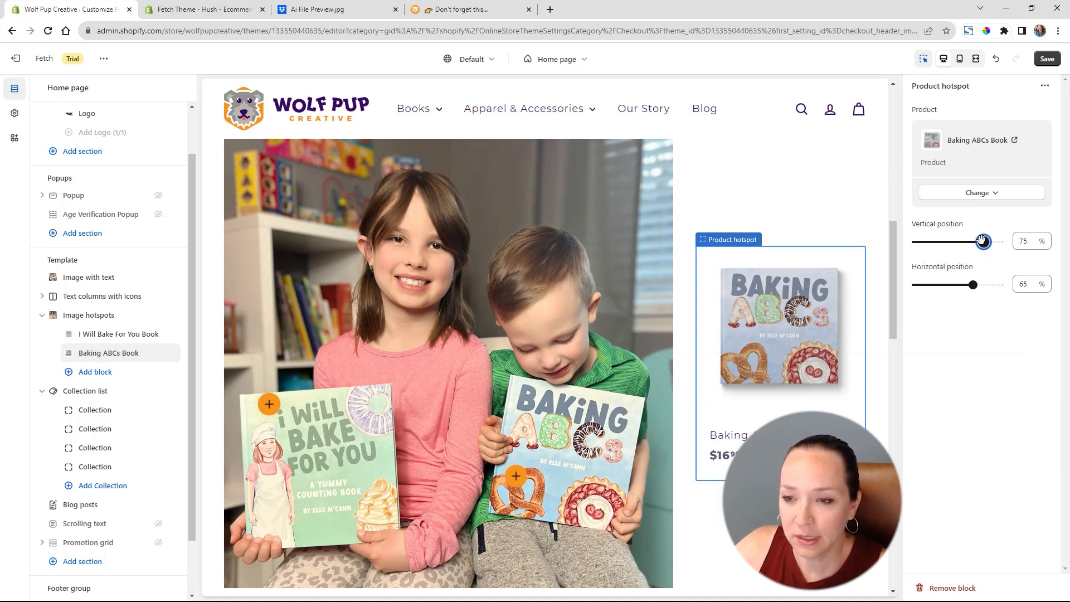
Place the Baking ABCs Book hotspot at 58% vertical and 90% horizontal, and save the theme changes.
{"action": "left_click_drag", "start_coordinate": [983, 241], "coordinate": [965, 241]}
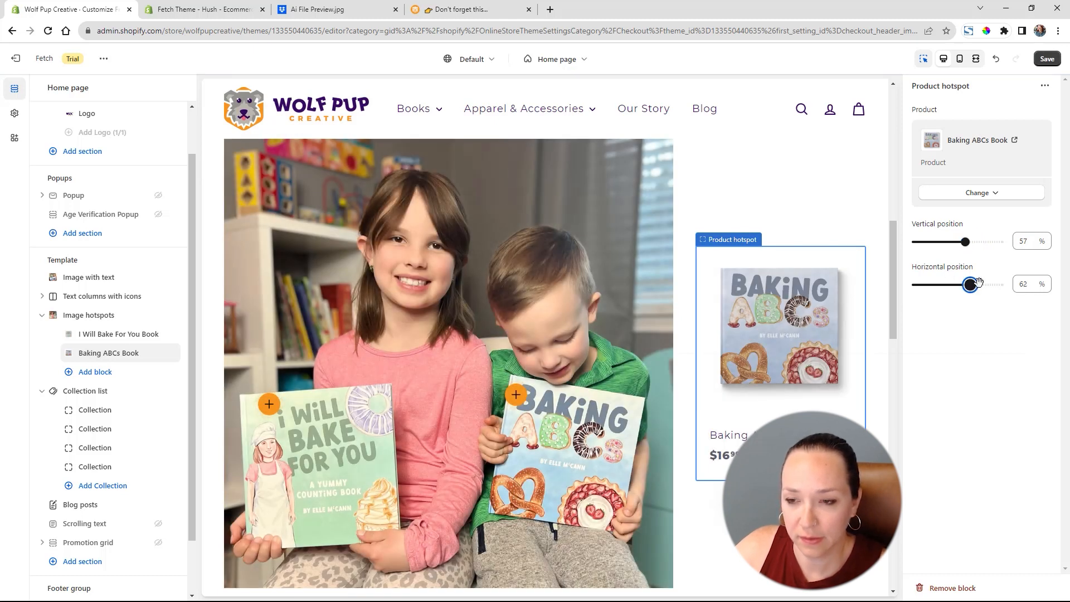
{"action": "left_click_drag", "start_coordinate": [979, 283], "coordinate": [1006, 285]}
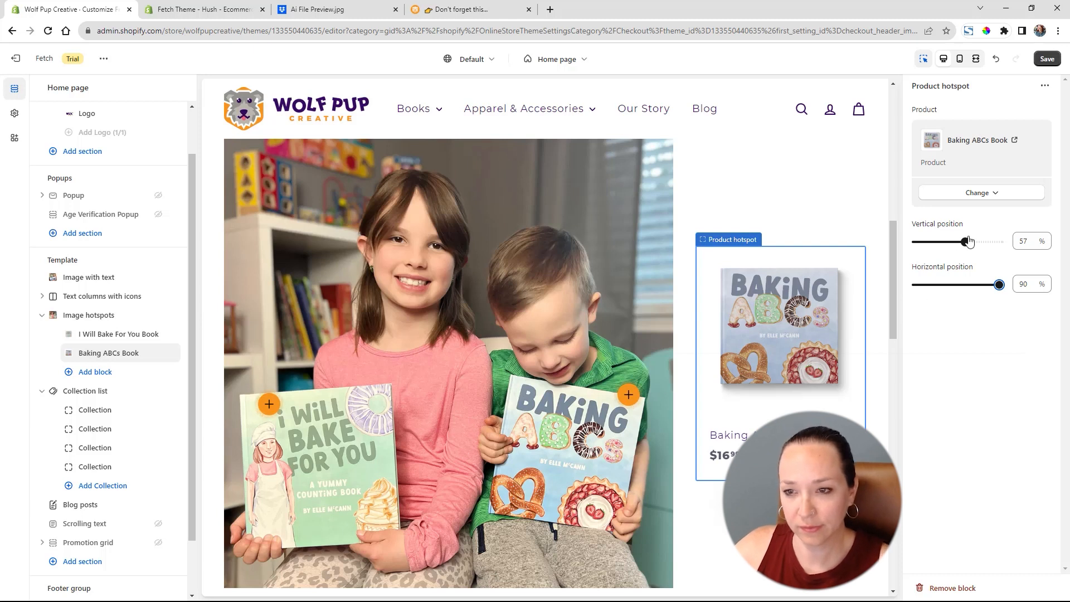
{"action": "left_click_drag", "start_coordinate": [969, 241], "coordinate": [966, 241]}
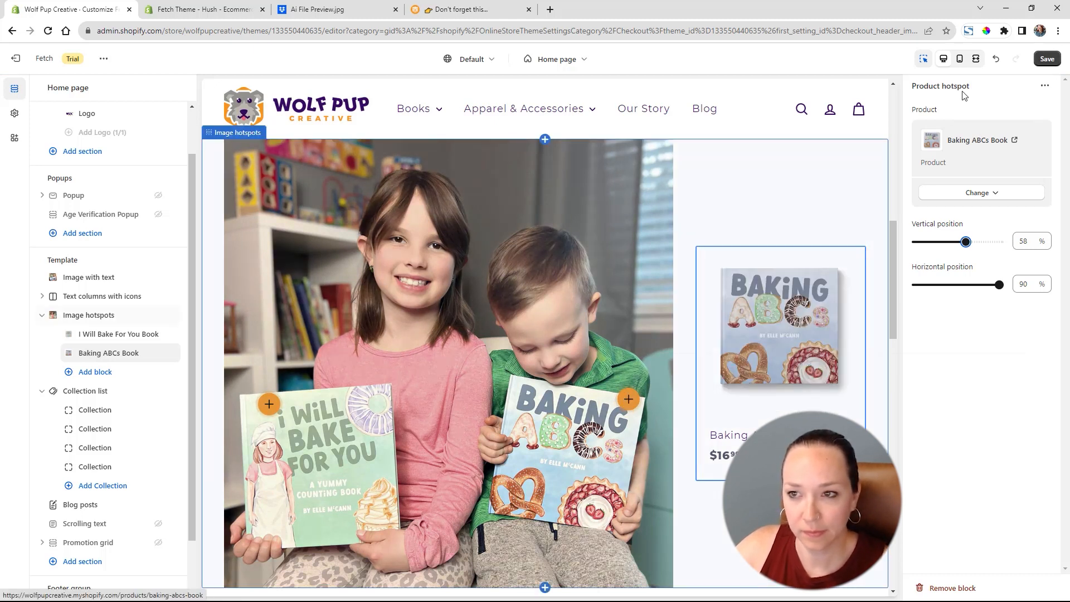
{"action": "left_click", "coordinate": [1047, 59]}
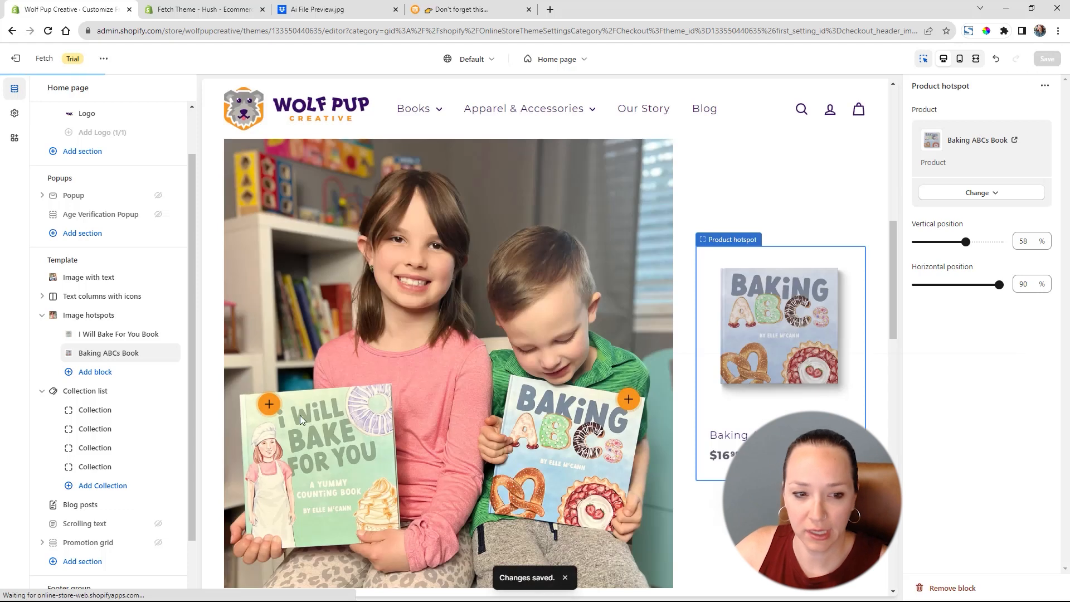
Test both hotspots on the preview image and check the product card each one brings up.
{"action": "left_click", "coordinate": [269, 404]}
{"action": "left_click", "coordinate": [628, 399]}
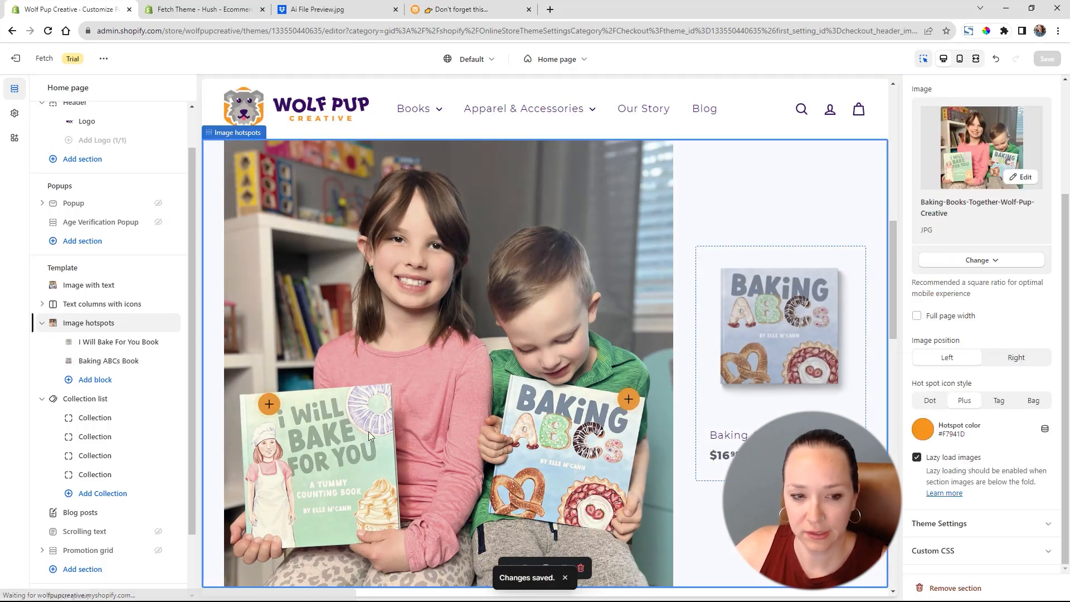
{"action": "left_click", "coordinate": [269, 405]}
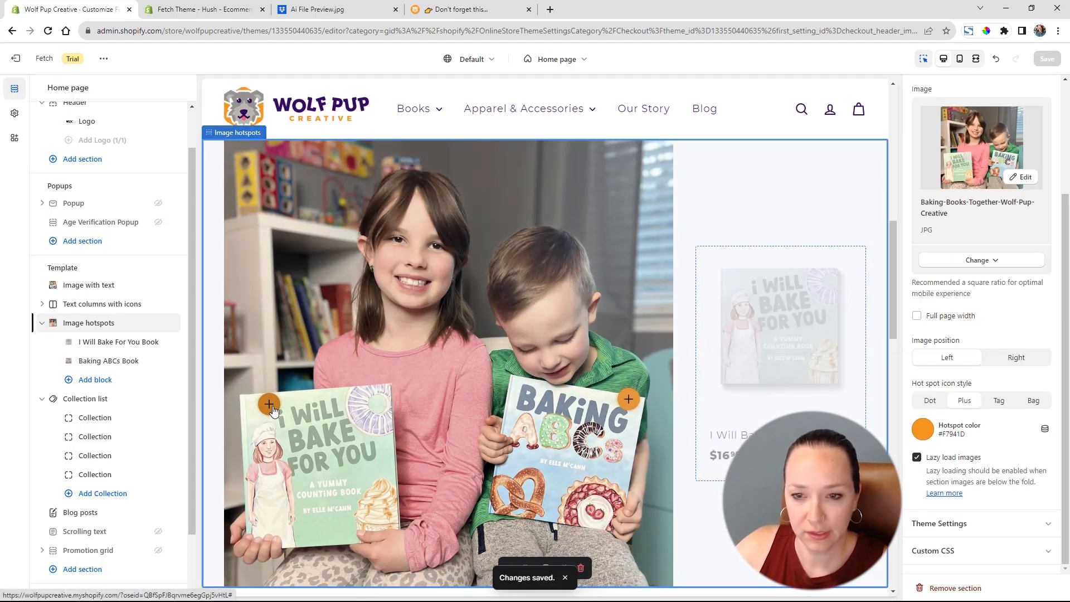
{"action": "left_click", "coordinate": [628, 399]}
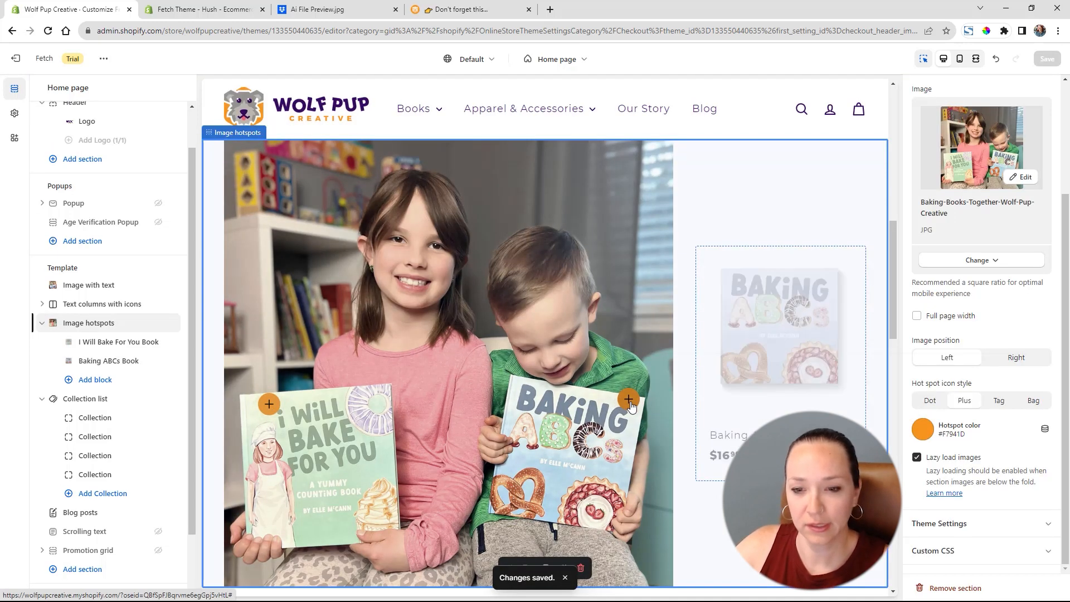
{"action": "left_click", "coordinate": [780, 330]}
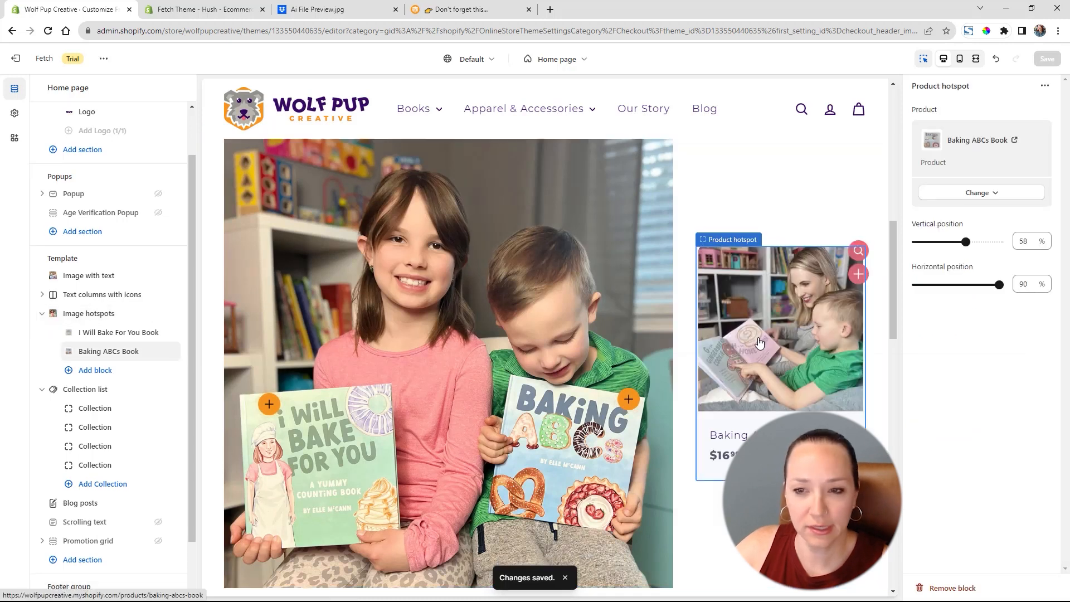
Collapse the Image hotspots blocks in the section tree and review how the section sits in the home page preview.
{"action": "left_click", "coordinate": [85, 320]}
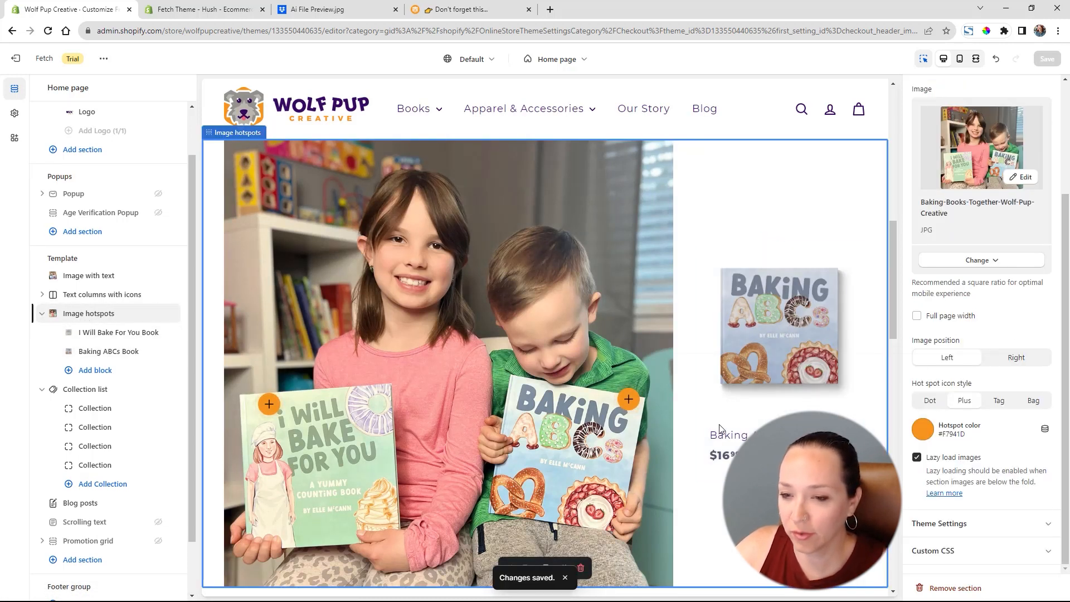
{"action": "scroll", "coordinate": [630, 417], "scroll_direction": "down", "scroll_amount": 5}
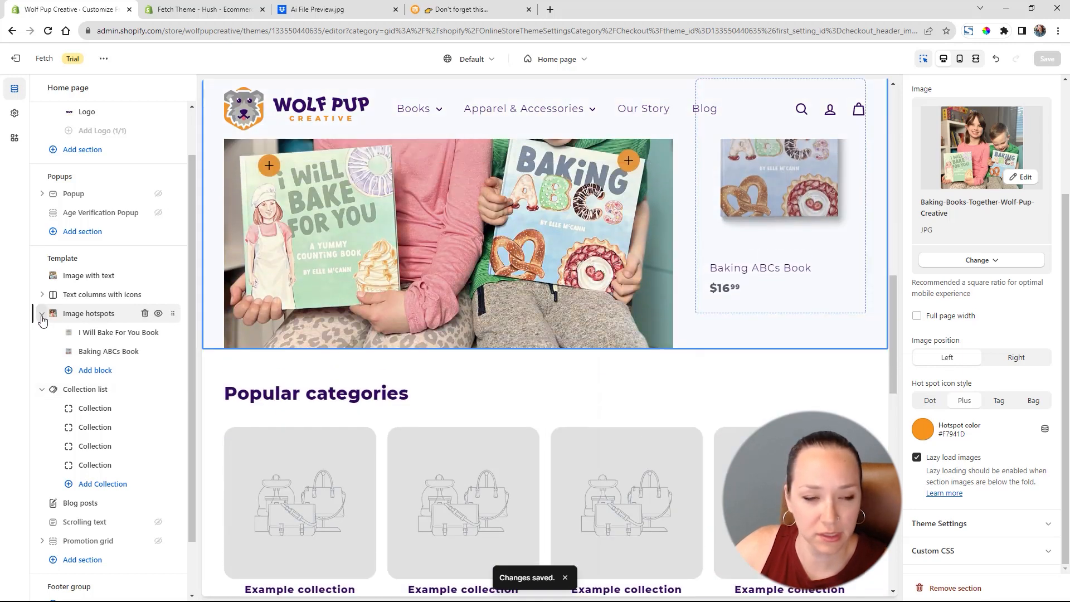
{"action": "left_click", "coordinate": [42, 318]}
{"action": "scroll", "coordinate": [547, 345], "scroll_direction": "up", "scroll_amount": 4}
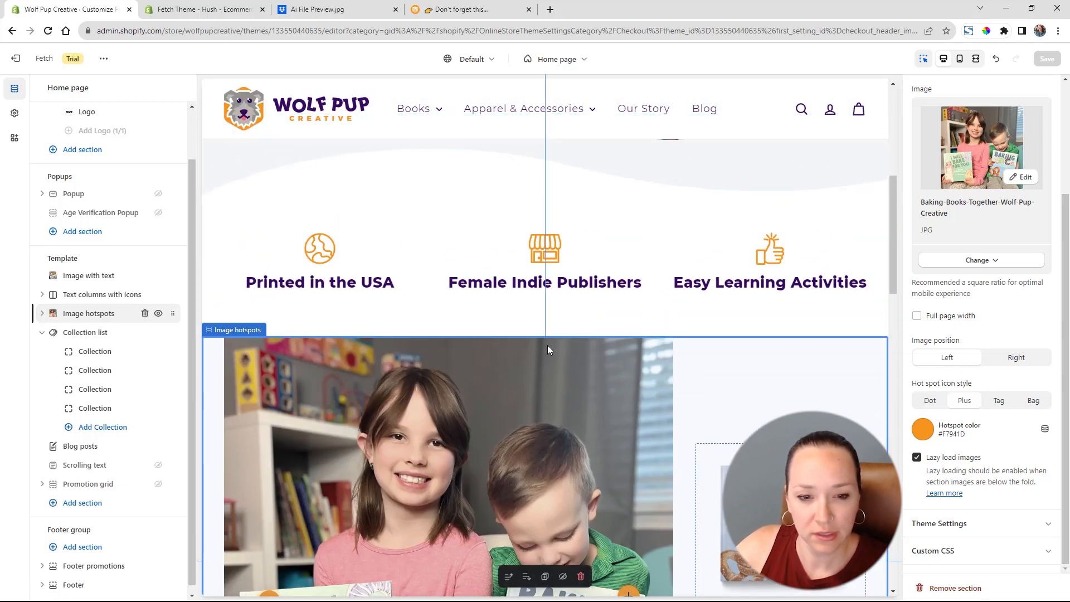
{"action": "scroll", "coordinate": [548, 345], "scroll_direction": "down", "scroll_amount": 2}
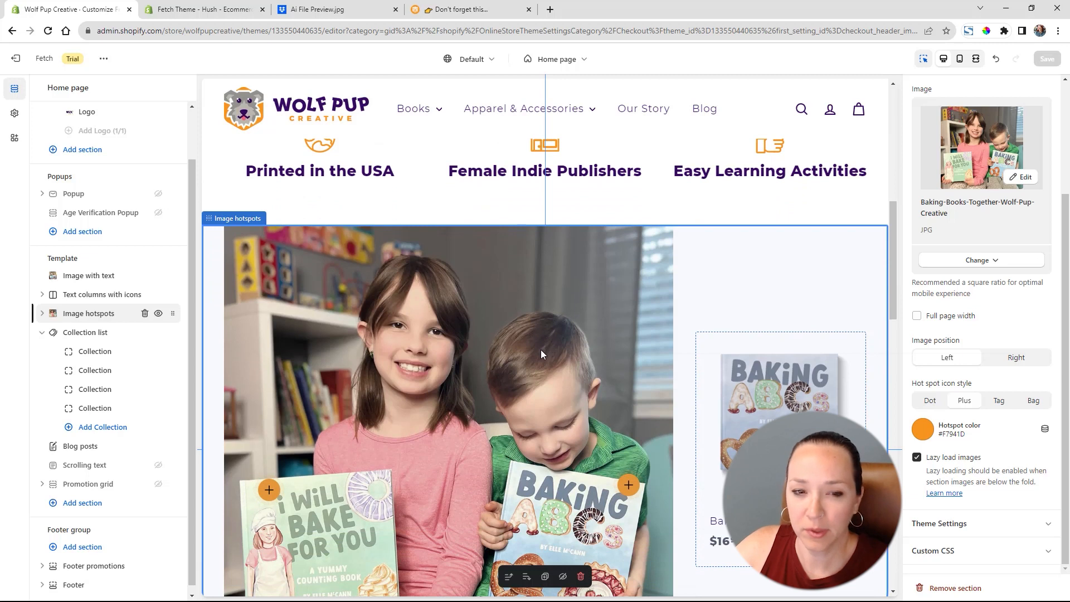
{"action": "scroll", "coordinate": [538, 349], "scroll_direction": "down", "scroll_amount": 2}
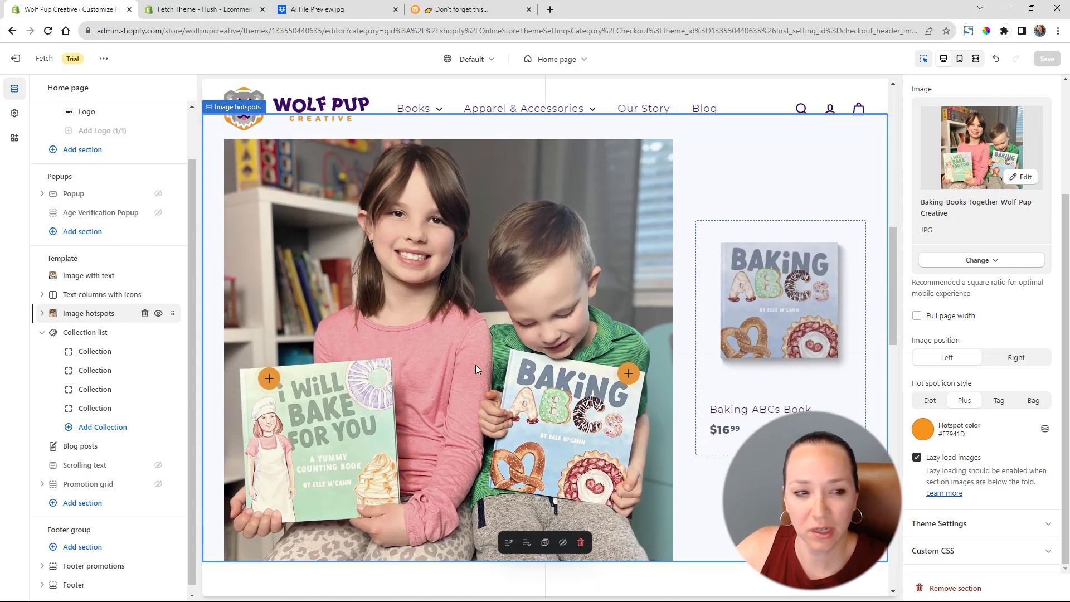
{"action": "scroll", "coordinate": [236, 193], "scroll_direction": "down", "scroll_amount": 8}
Switch to the live Wolf Pup Creative site and review its homepage sections from the book listings to the footer.
{"action": "left_click", "coordinate": [471, 9]}
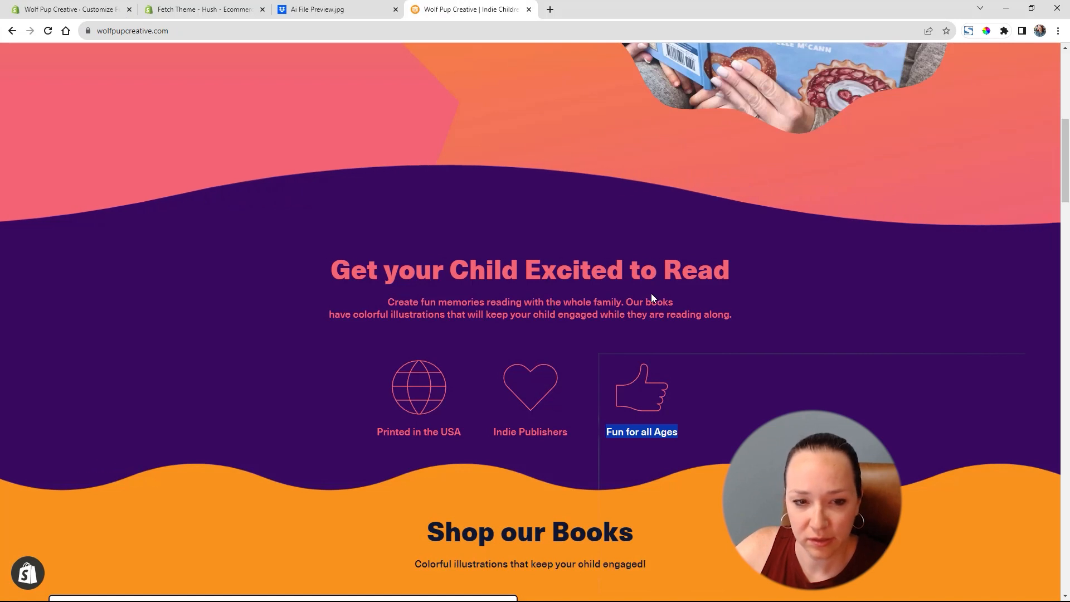
{"action": "scroll", "coordinate": [729, 312], "scroll_direction": "down", "scroll_amount": 8}
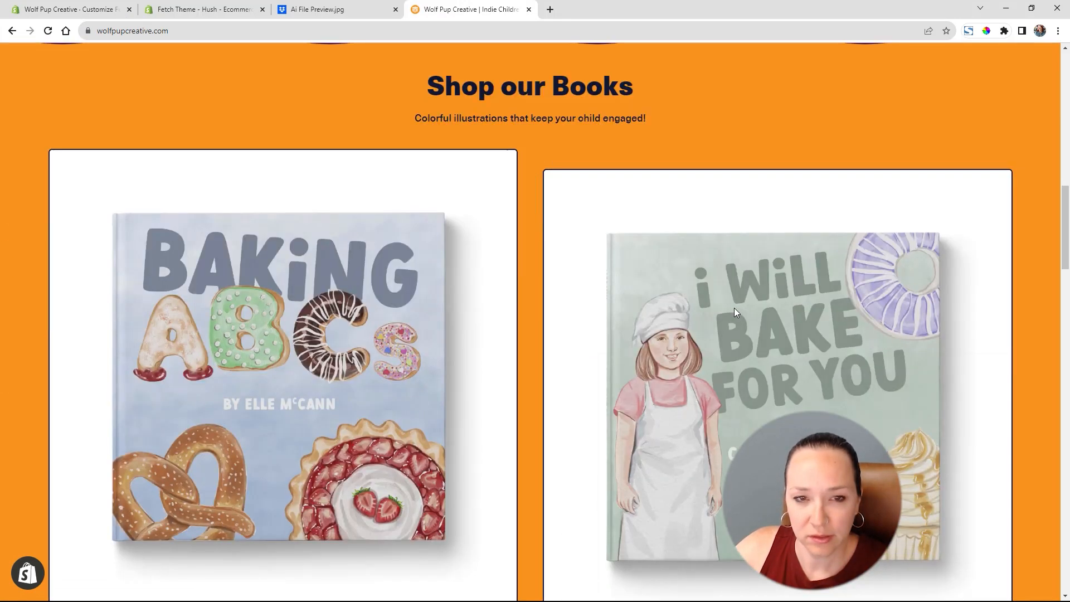
{"action": "scroll", "coordinate": [736, 314], "scroll_direction": "down", "scroll_amount": 17}
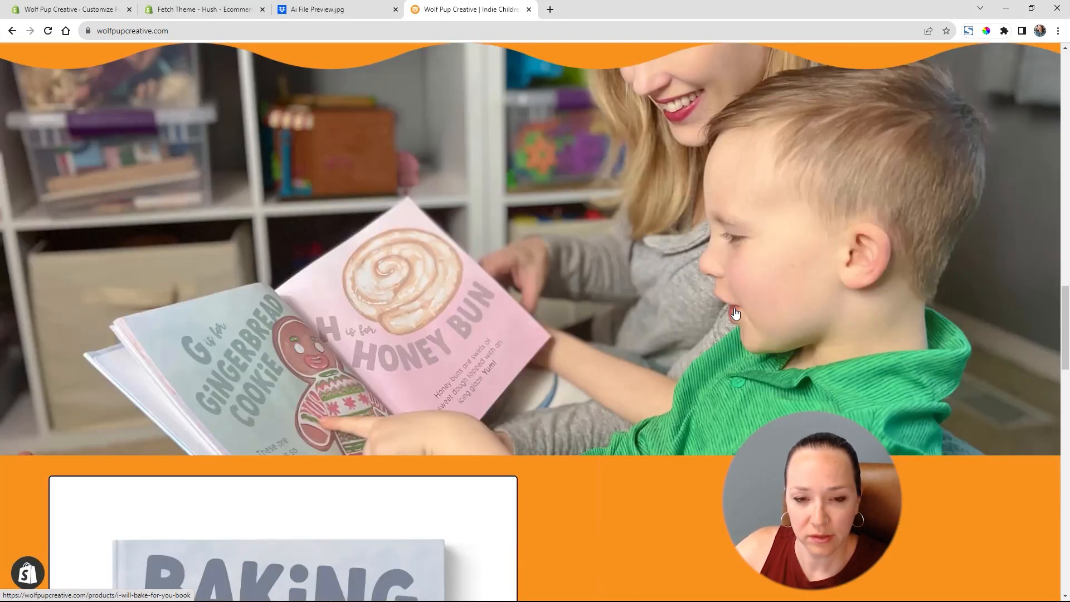
{"action": "scroll", "coordinate": [734, 311], "scroll_direction": "up", "scroll_amount": 9}
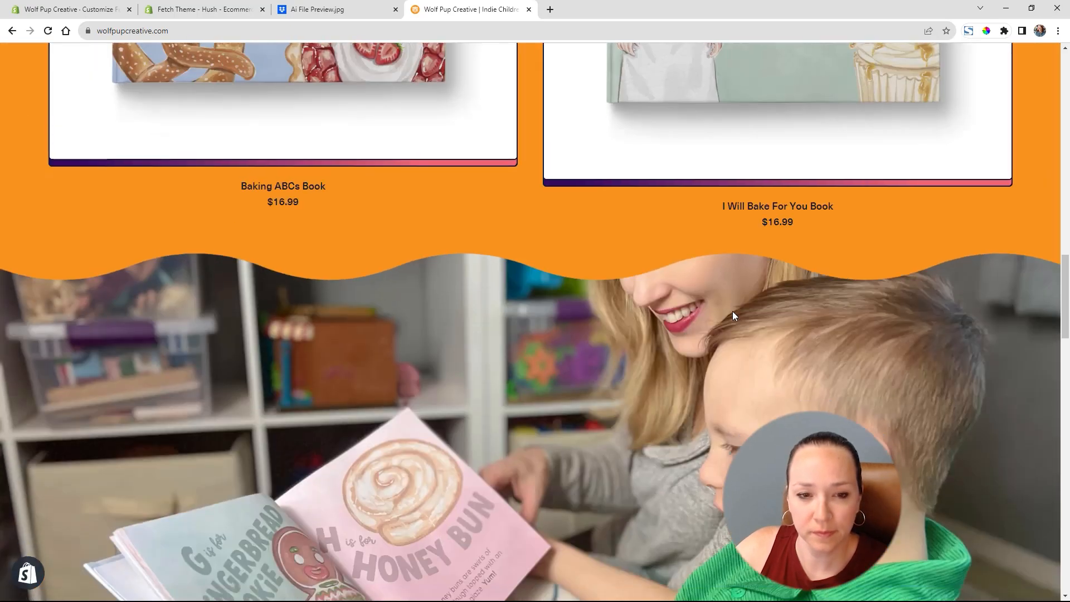
{"action": "scroll", "coordinate": [732, 315], "scroll_direction": "down", "scroll_amount": 8}
{"action": "scroll", "coordinate": [732, 313], "scroll_direction": "down", "scroll_amount": 20}
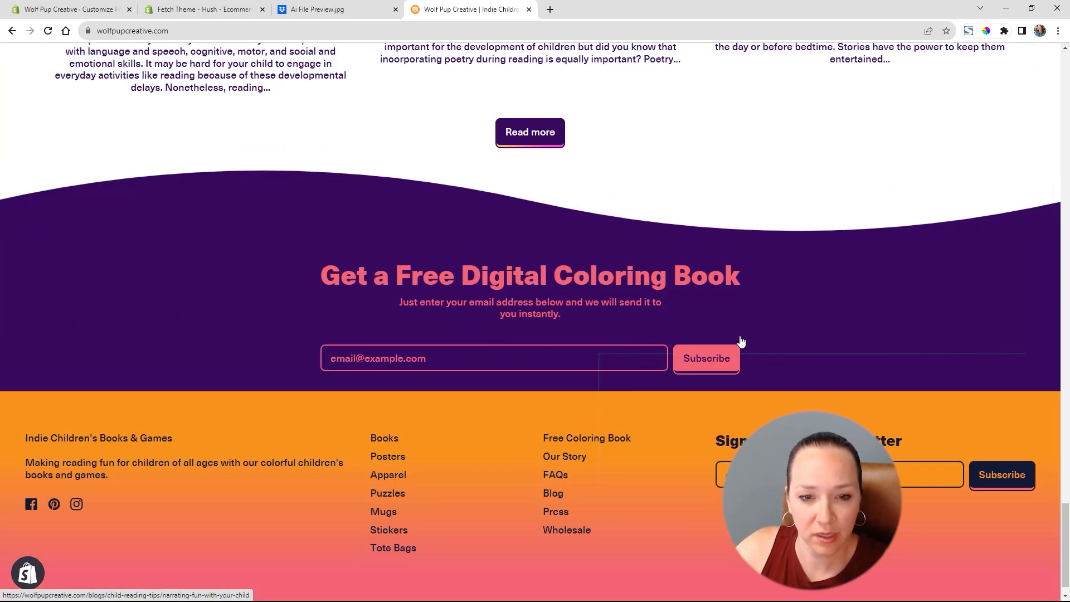
{"action": "scroll", "coordinate": [740, 335], "scroll_direction": "up", "scroll_amount": 1}
{"action": "scroll", "coordinate": [740, 336], "scroll_direction": "up", "scroll_amount": 20}
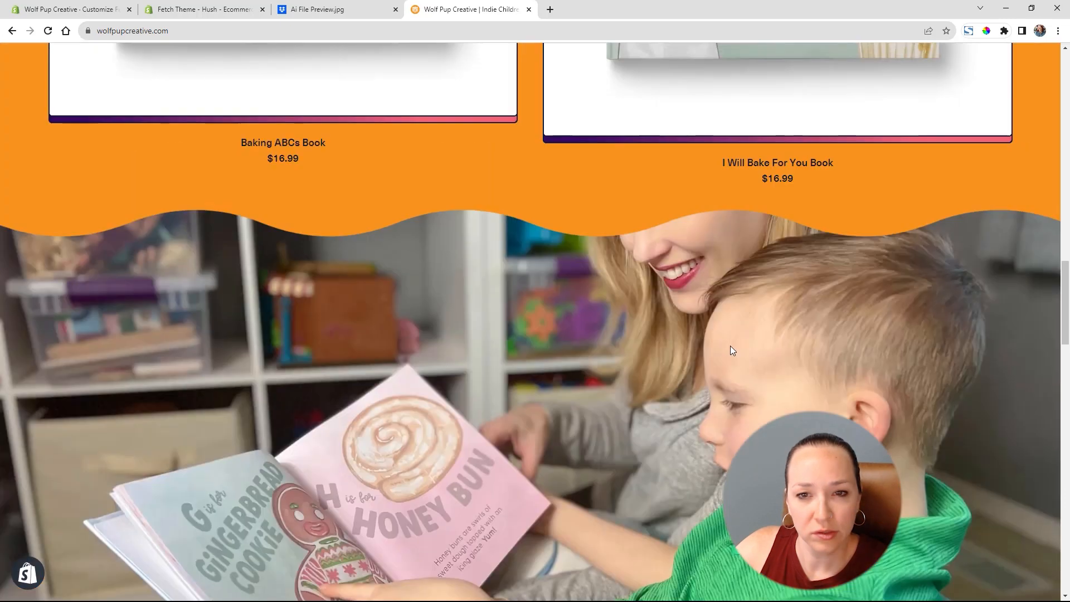
Copy the heading "Get your Child Excited to Read" from the live homepage.
{"action": "scroll", "coordinate": [726, 353], "scroll_direction": "up", "scroll_amount": 14}
{"action": "scroll", "coordinate": [695, 378], "scroll_direction": "down", "scroll_amount": 3}
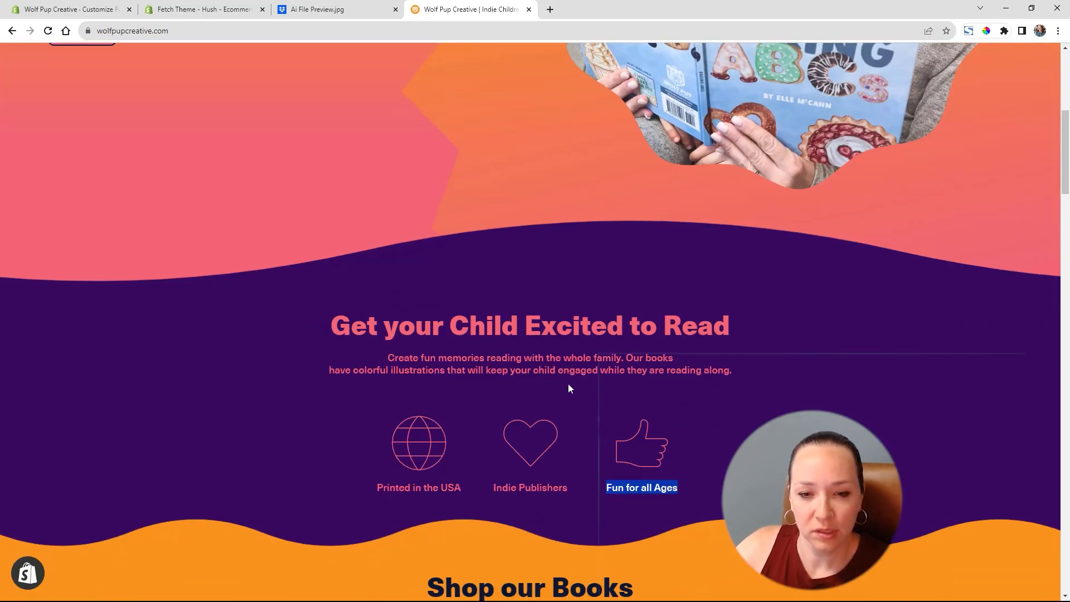
{"action": "triple_click", "coordinate": [536, 328]}
{"action": "key", "text": "ctrl+c"}
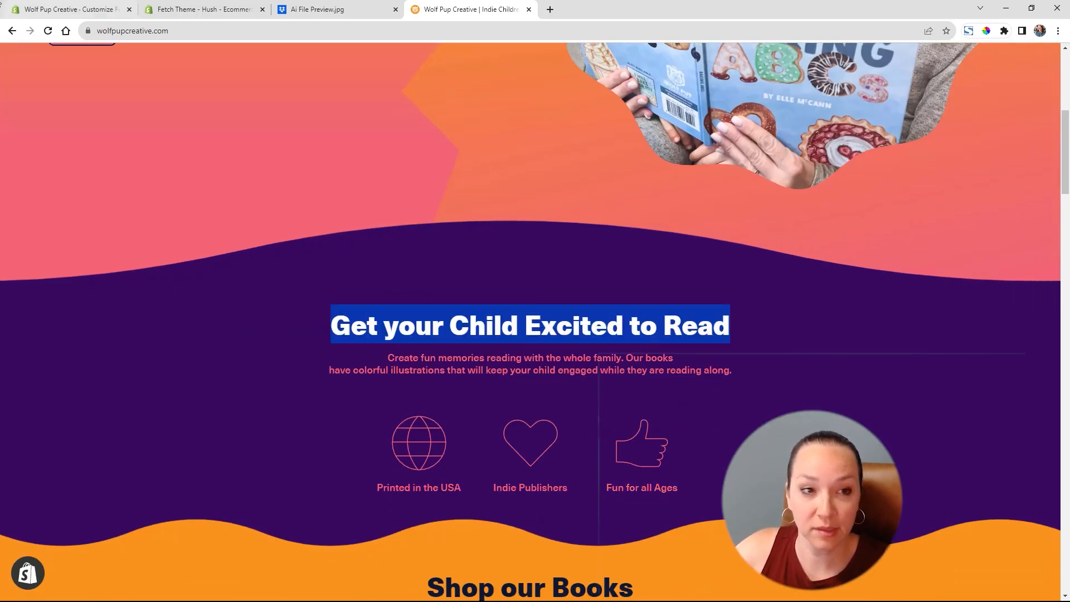
Switch to the theme editor, add a Rich text section to the home page template and move it directly above Image hotspots.
{"action": "left_click", "coordinate": [58, 14]}
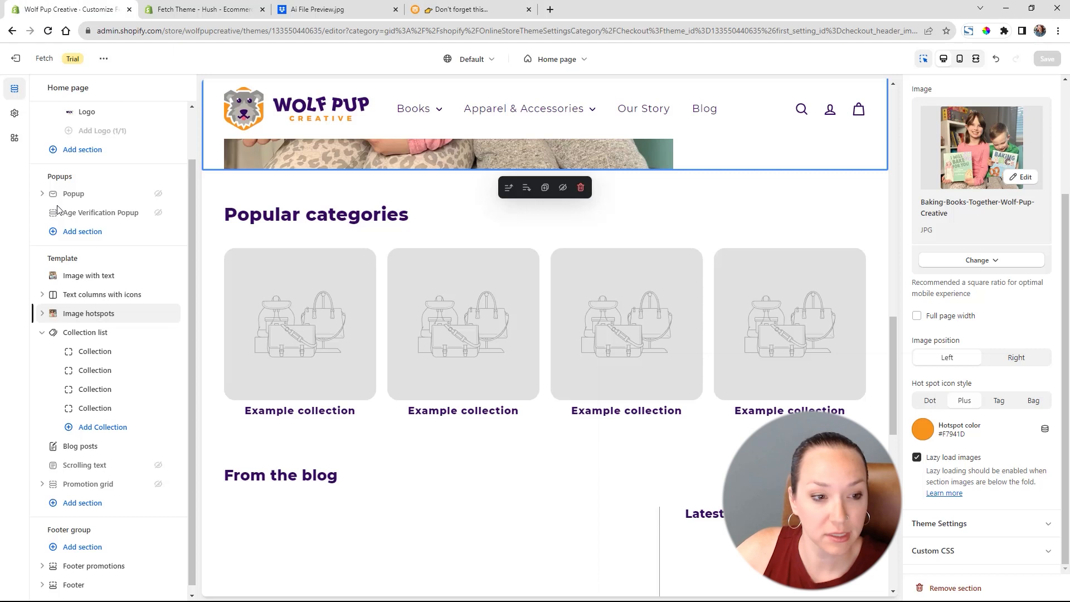
{"action": "left_click", "coordinate": [72, 504]}
{"action": "scroll", "coordinate": [250, 476], "scroll_direction": "down", "scroll_amount": 2}
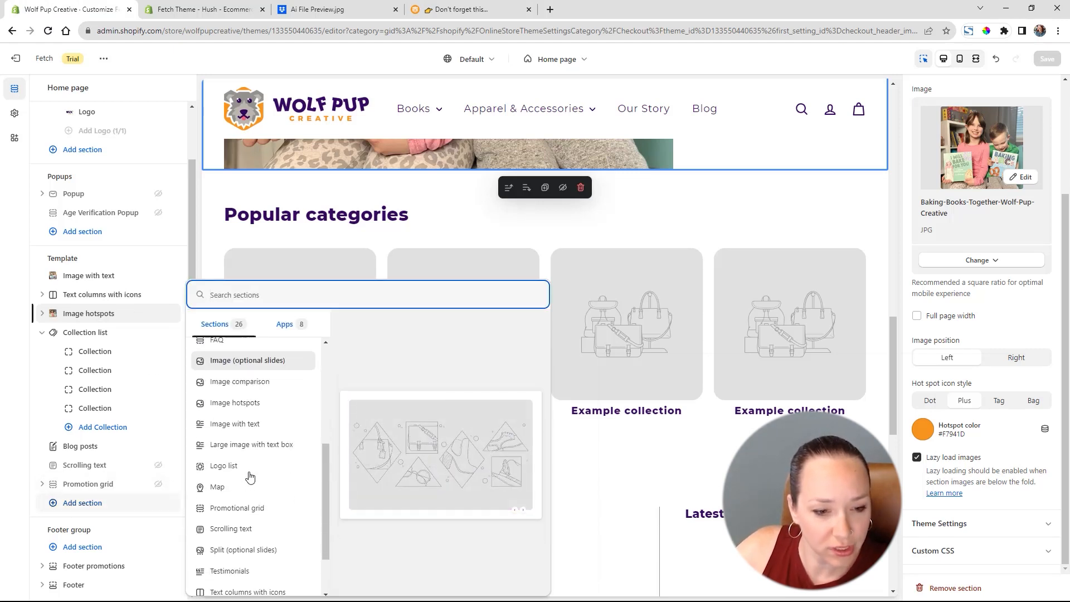
{"action": "scroll", "coordinate": [250, 477], "scroll_direction": "down", "scroll_amount": 2}
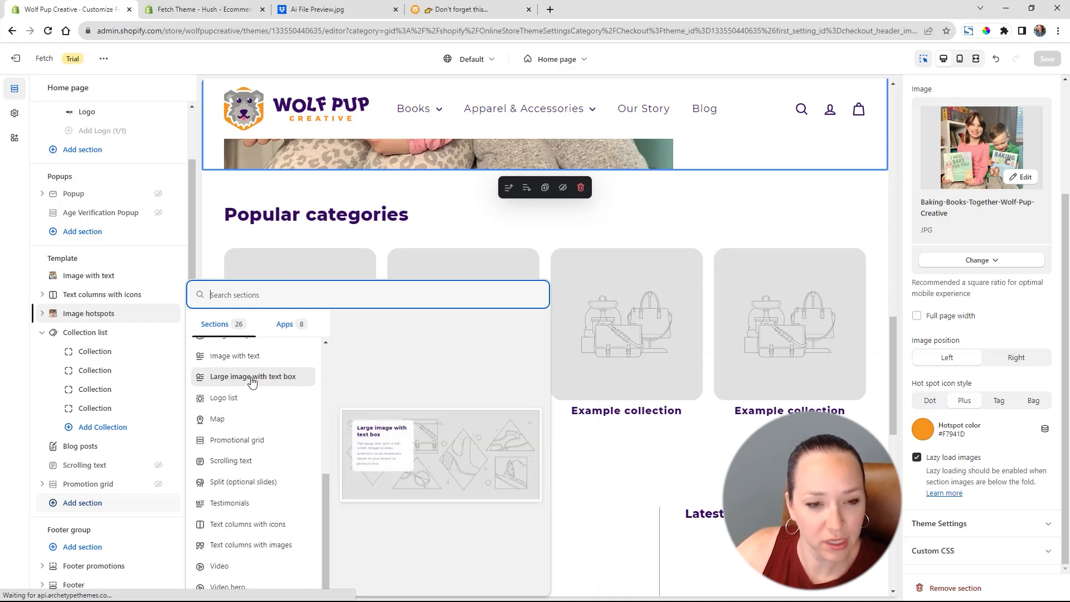
{"action": "scroll", "coordinate": [238, 412], "scroll_direction": "up", "scroll_amount": 1}
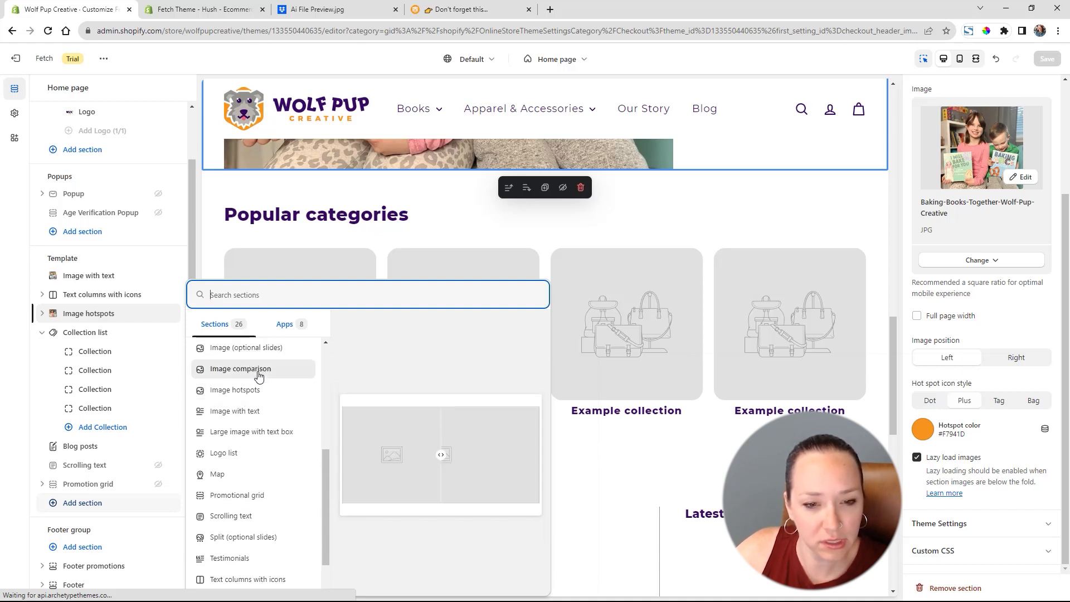
{"action": "scroll", "coordinate": [258, 376], "scroll_direction": "up", "scroll_amount": 1}
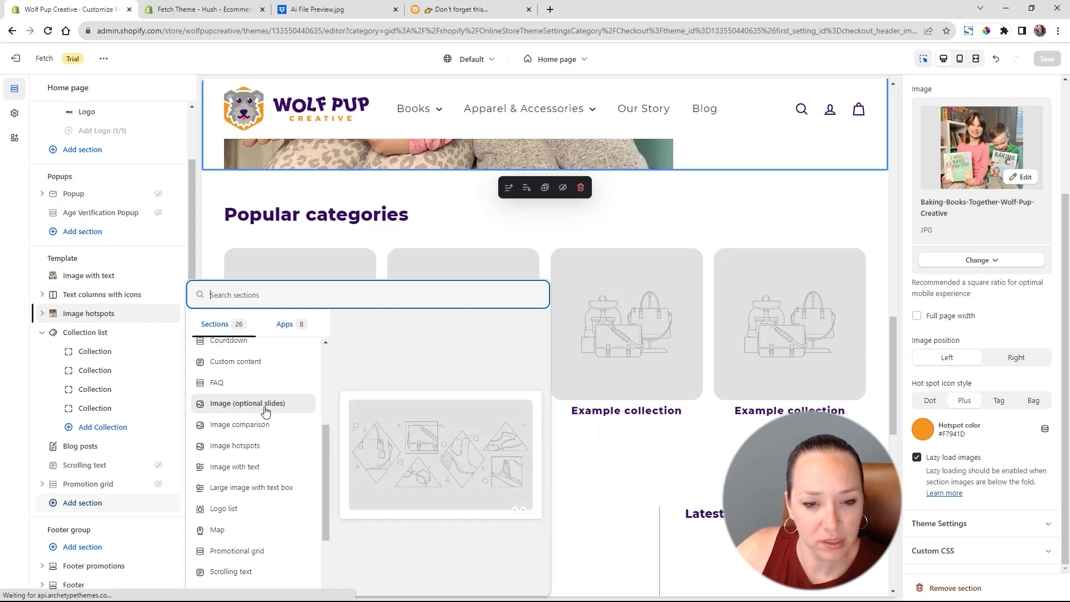
{"action": "scroll", "coordinate": [255, 418], "scroll_direction": "up", "scroll_amount": 1}
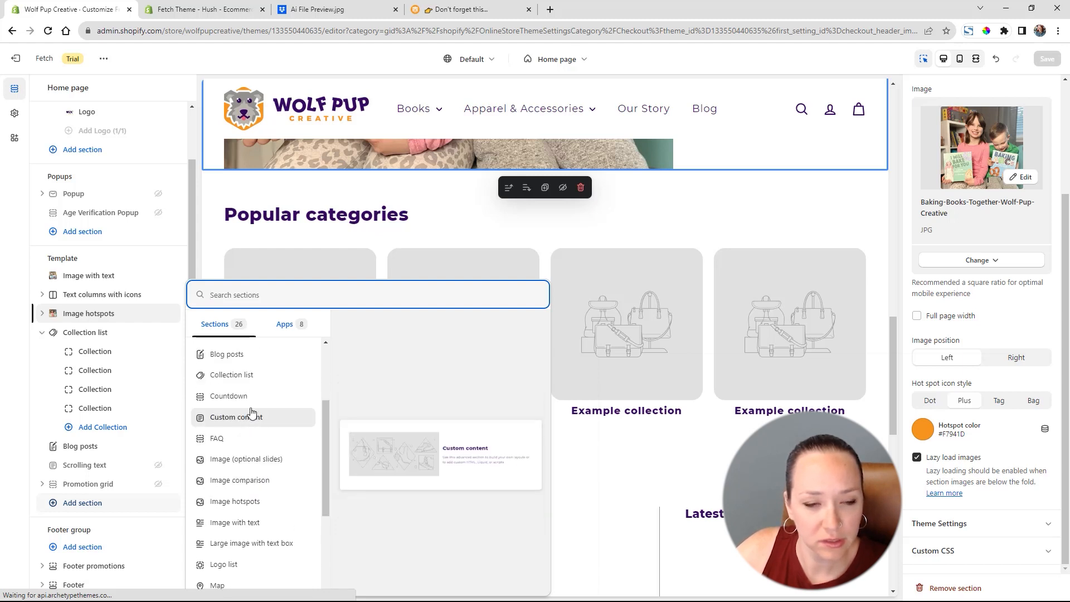
{"action": "scroll", "coordinate": [257, 396], "scroll_direction": "up", "scroll_amount": 1}
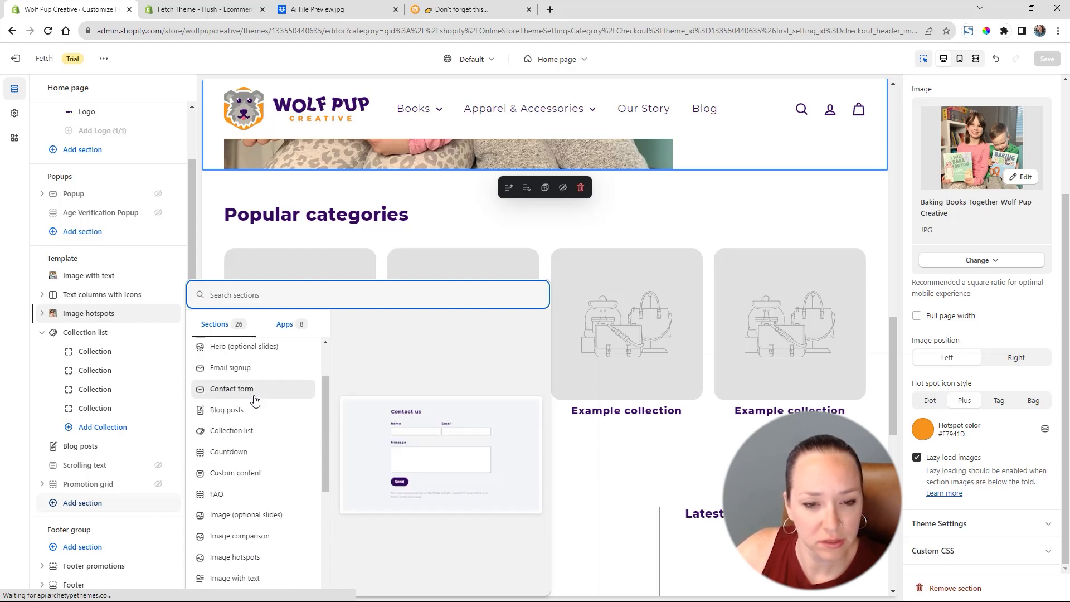
{"action": "scroll", "coordinate": [255, 378], "scroll_direction": "up", "scroll_amount": 1}
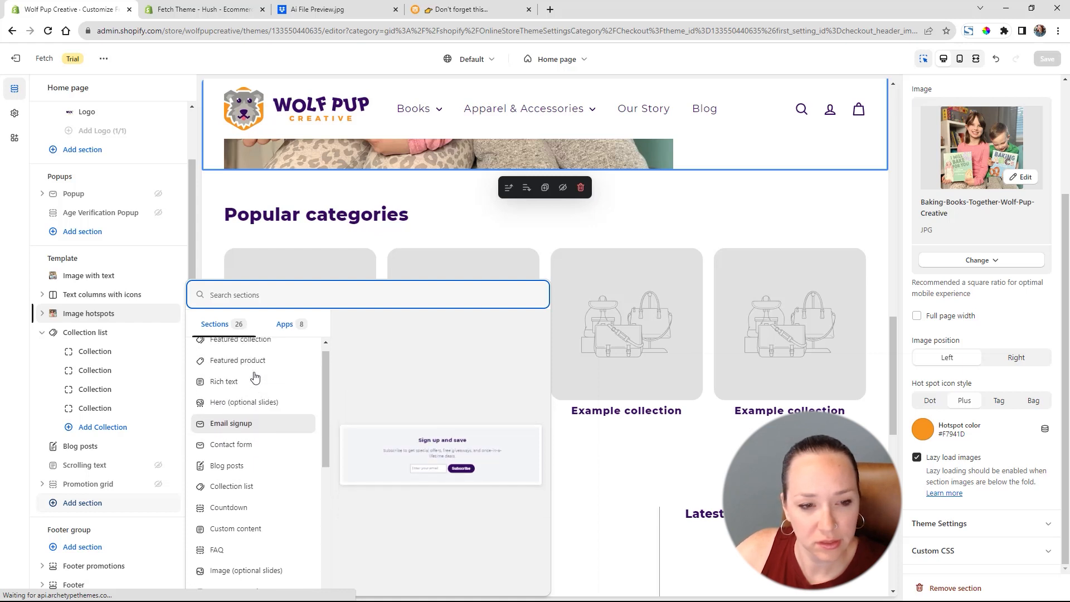
{"action": "left_click", "coordinate": [238, 395]}
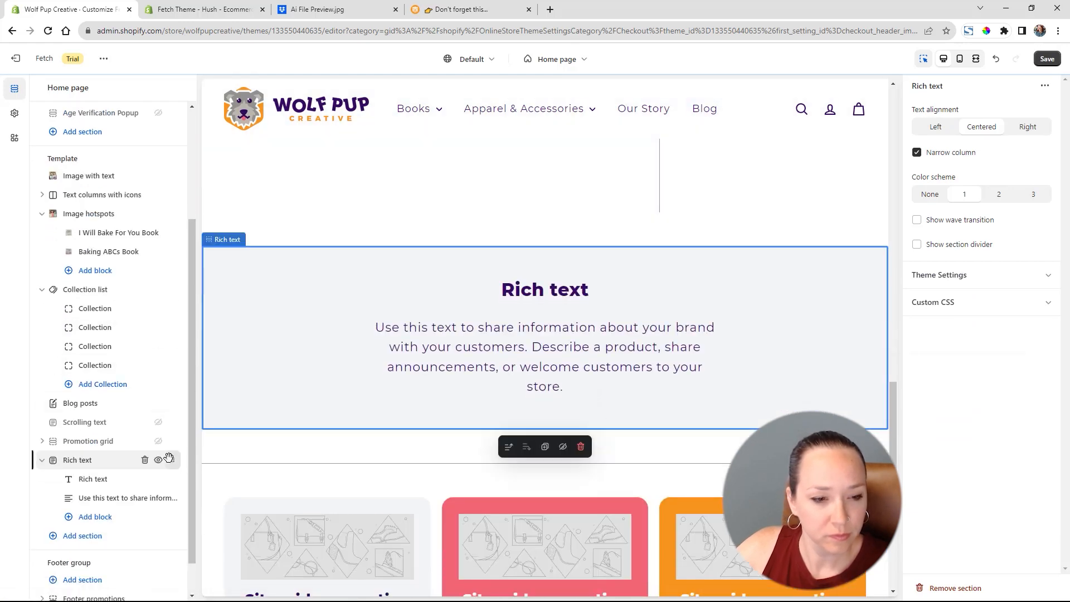
{"action": "left_click_drag", "start_coordinate": [169, 459], "coordinate": [148, 237]}
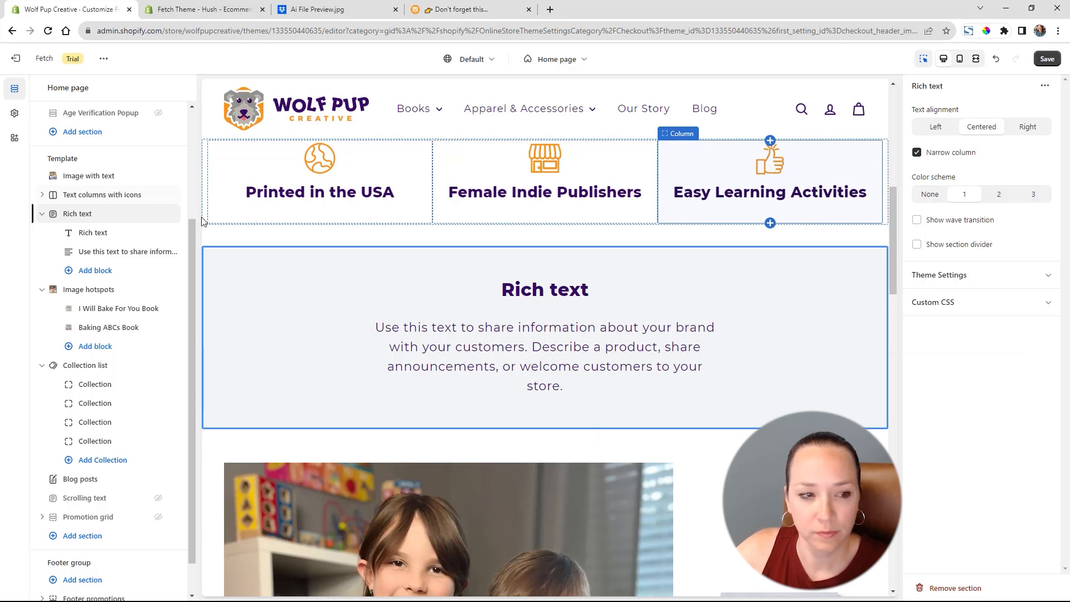
Set the Rich text section's heading to the copied "Get your Child Excited to Read".
{"action": "left_click", "coordinate": [80, 233]}
{"action": "left_click", "coordinate": [965, 125]}
{"action": "key", "text": "ctrl+a"}
{"action": "key", "text": "ctrl+v"}
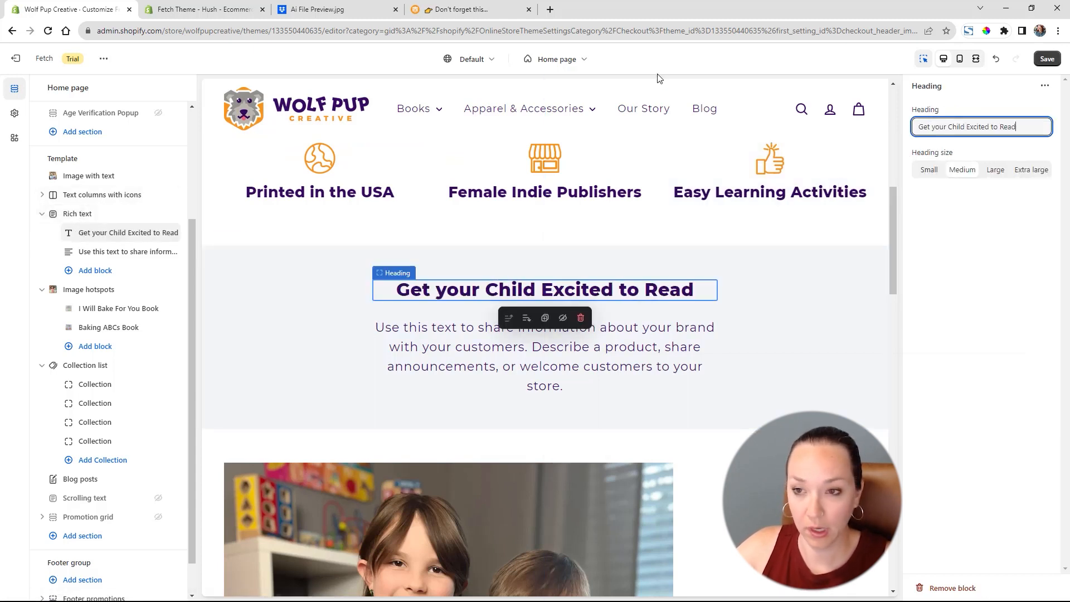
Switch to the live Wolf Pup Creative site and copy the "Create fun memories reading with the whole family" paragraph under the heading.
{"action": "left_click", "coordinate": [450, 10]}
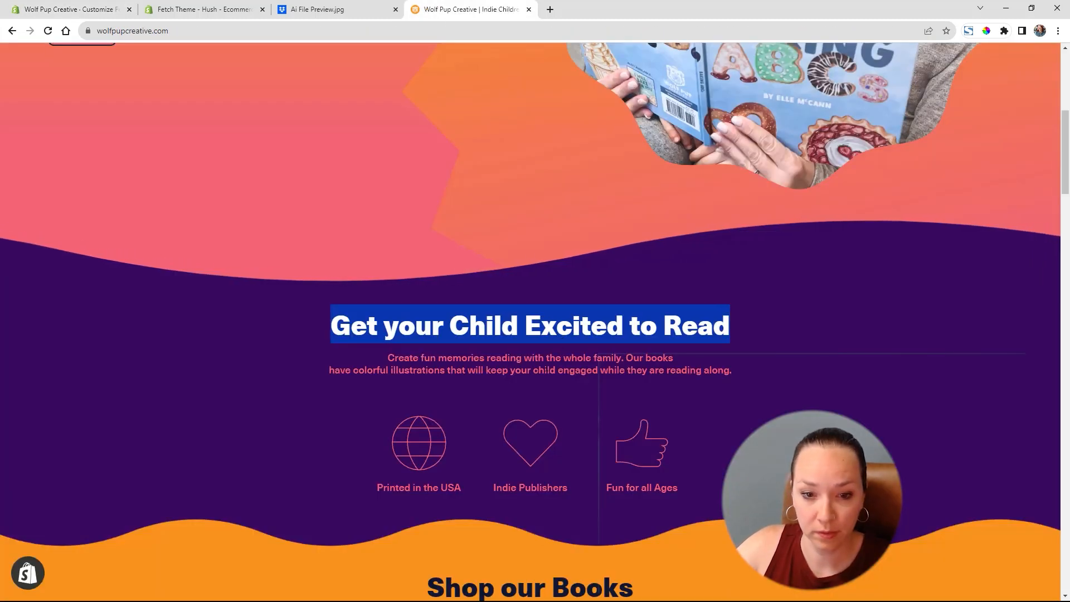
{"action": "triple_click", "coordinate": [547, 371]}
{"action": "left_click", "coordinate": [548, 370]}
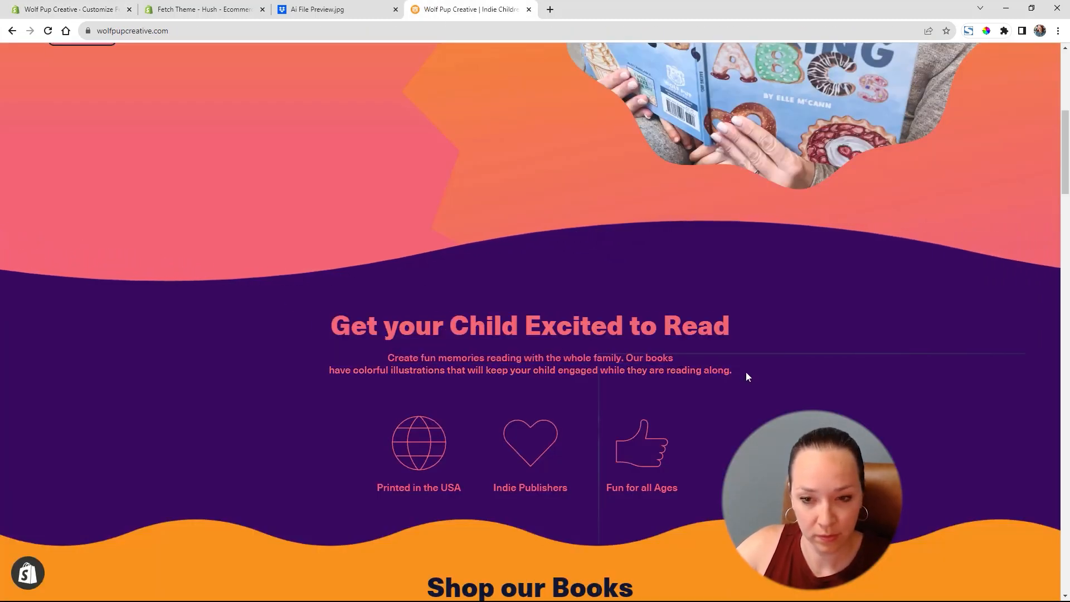
{"action": "left_click_drag", "start_coordinate": [747, 376], "coordinate": [386, 359]}
{"action": "key", "text": "ctrl+c"}
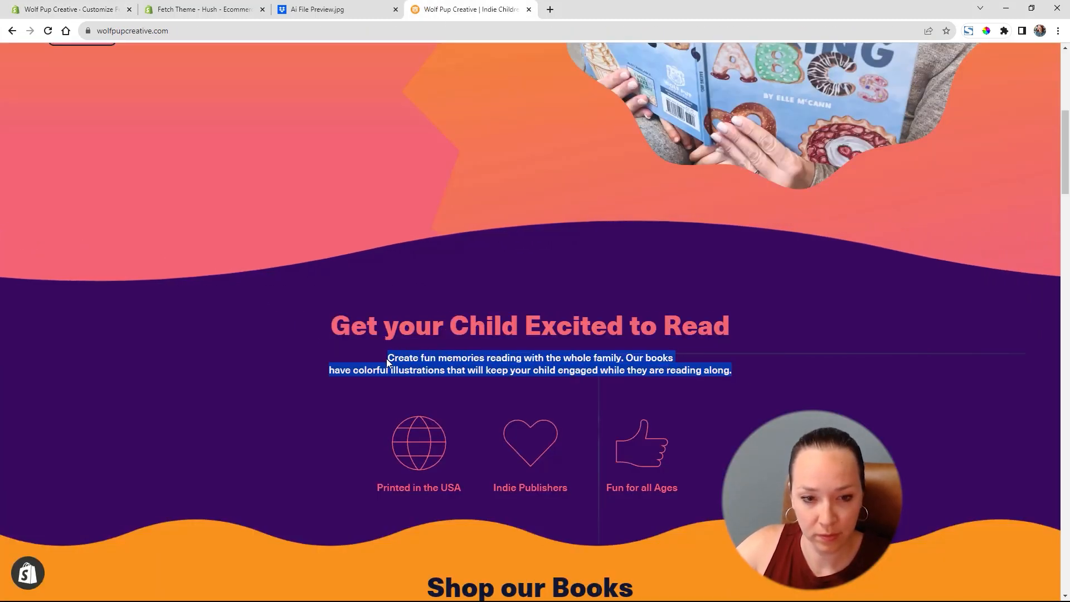
Back in the theme editor, replace the Rich text section's placeholder body text with the copied paragraph.
{"action": "left_click", "coordinate": [41, 4]}
{"action": "left_click", "coordinate": [102, 254]}
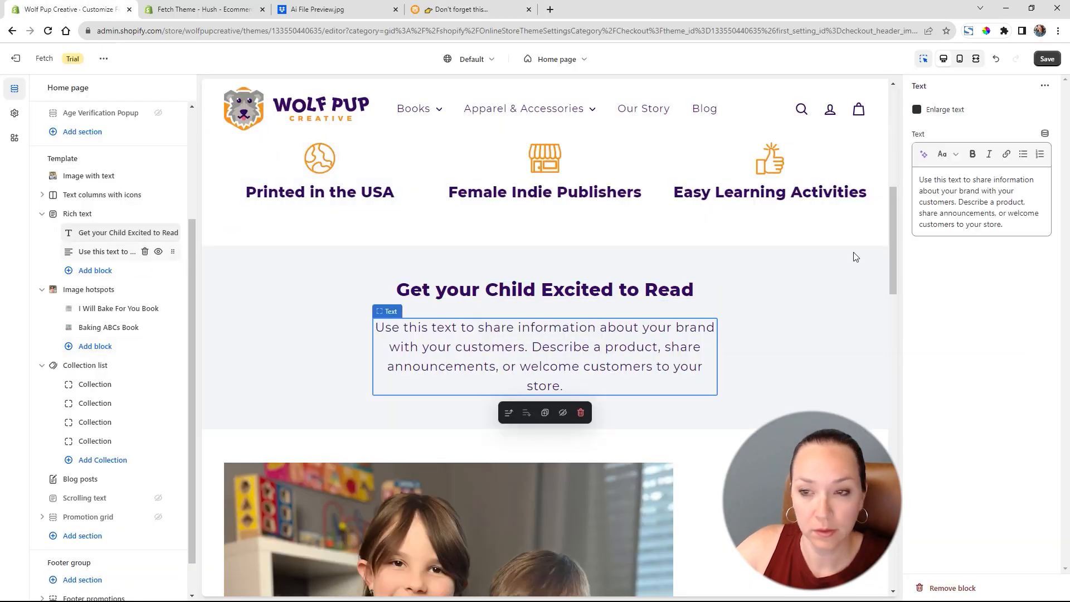
{"action": "triple_click", "coordinate": [989, 196]}
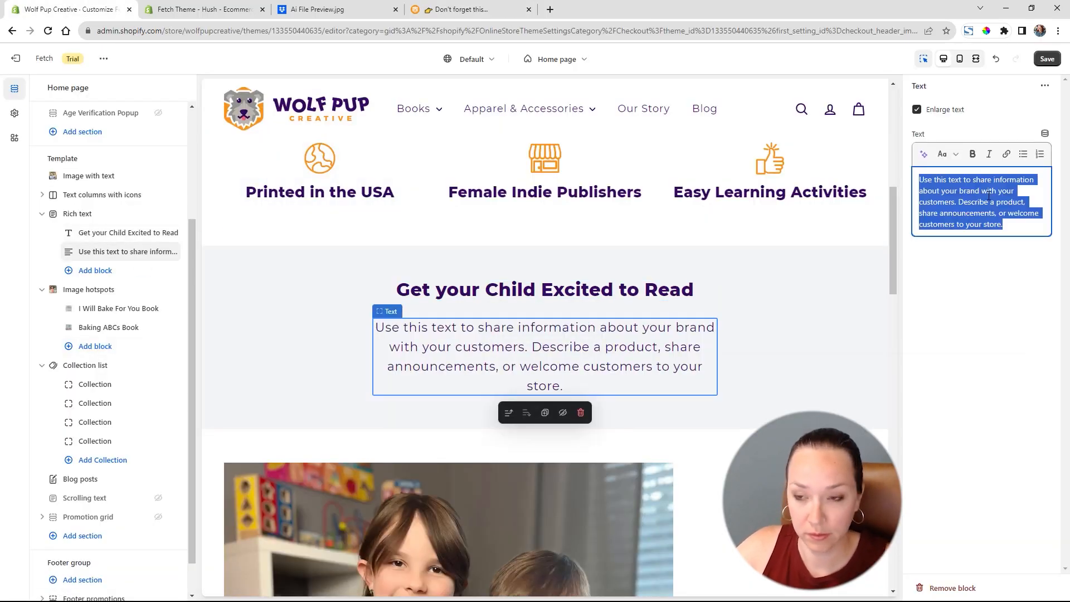
{"action": "key", "text": "ctrl+v"}
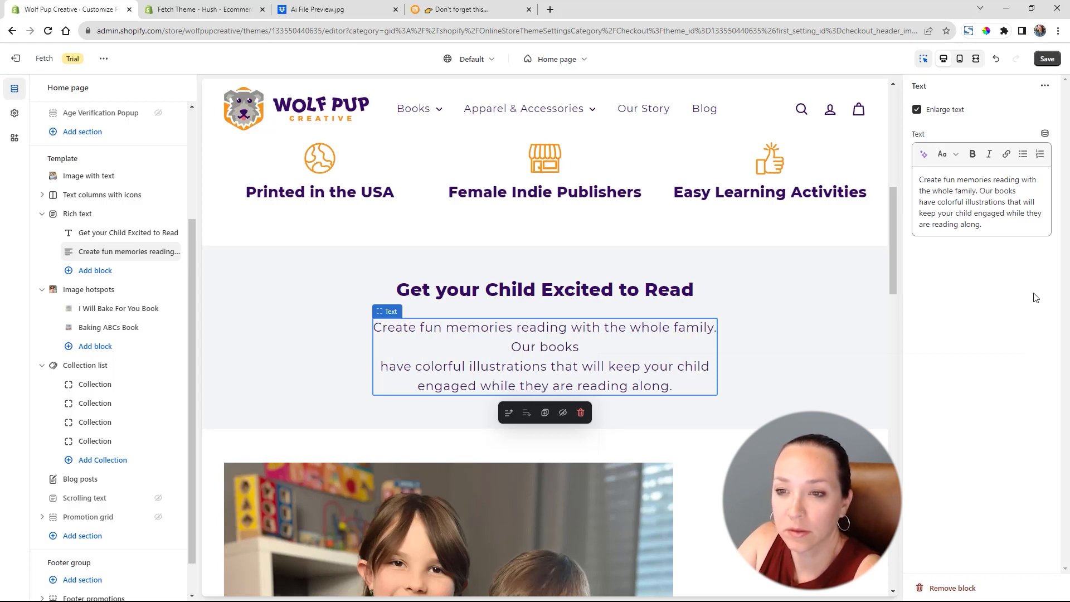
Try the section divider on the Rich text section, leave it off, and disable the narrow column option.
{"action": "left_click", "coordinate": [67, 215]}
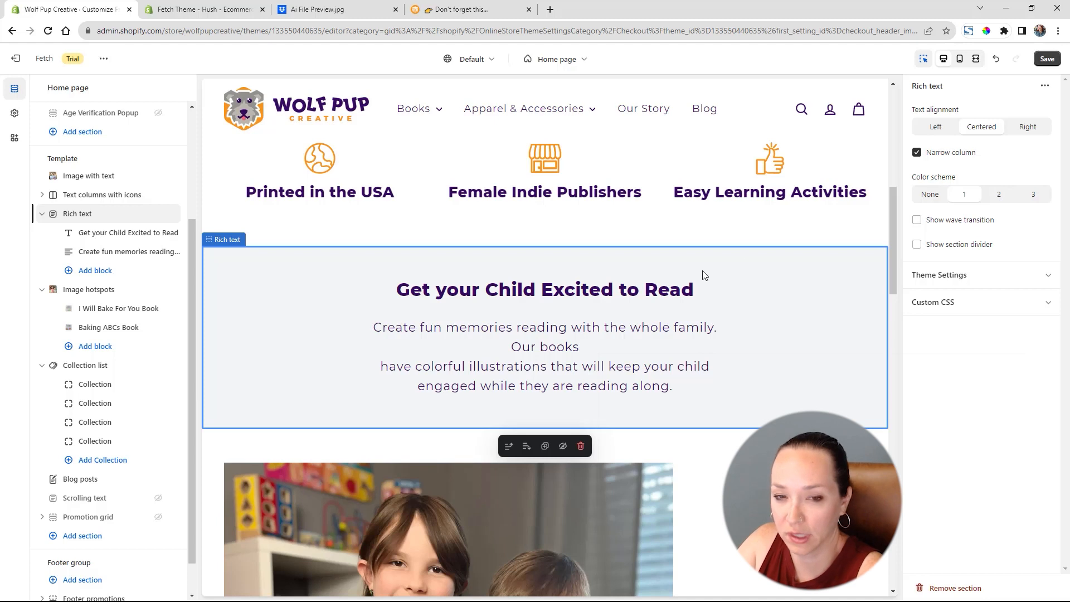
{"action": "scroll", "coordinate": [714, 273], "scroll_direction": "up", "scroll_amount": 3}
{"action": "scroll", "coordinate": [717, 262], "scroll_direction": "down", "scroll_amount": 2}
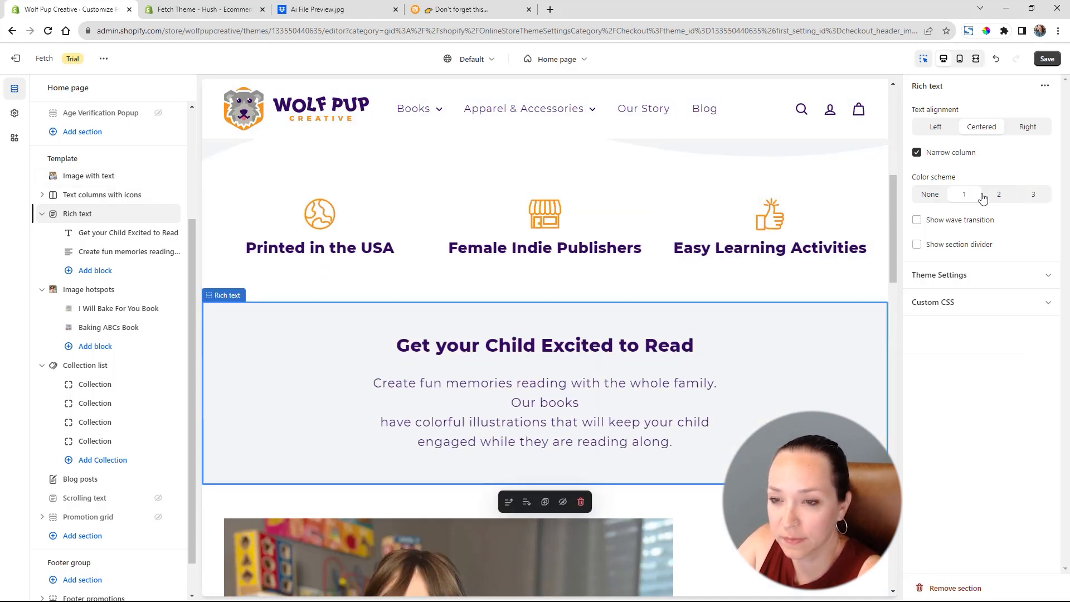
{"action": "left_click", "coordinate": [917, 248]}
{"action": "left_click", "coordinate": [917, 249]}
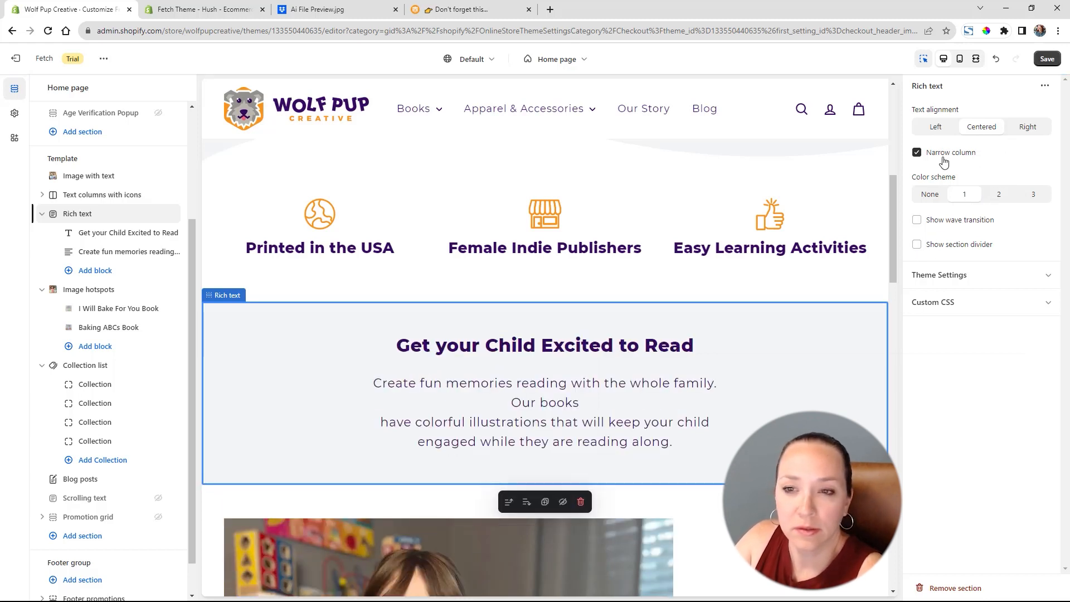
{"action": "left_click", "coordinate": [917, 153]}
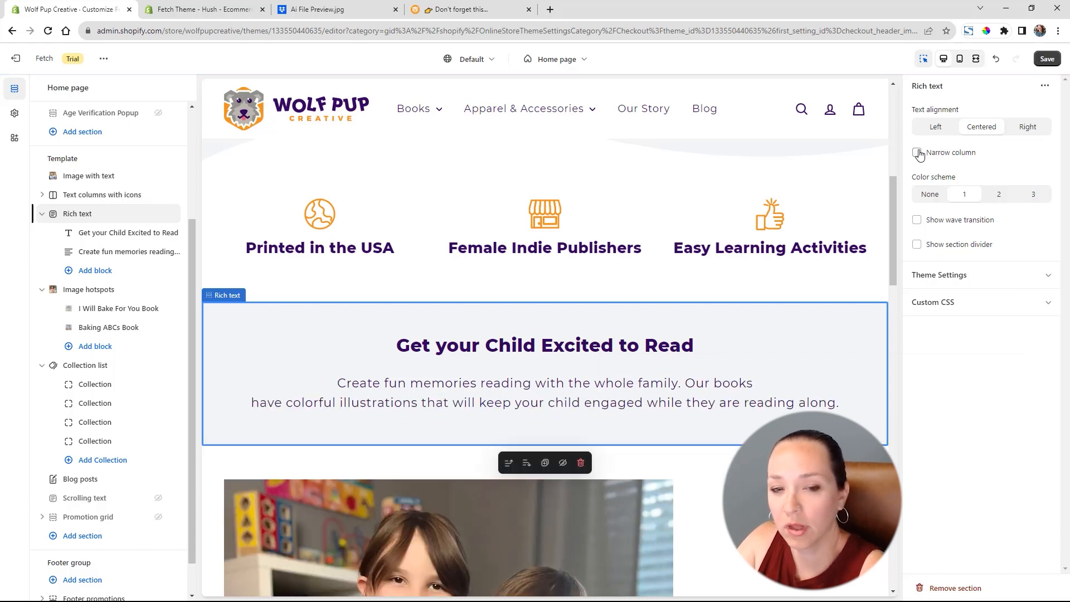
Try color scheme 2 on the Rich text section, set the scheme to None and keep the section divider off.
{"action": "left_click", "coordinate": [1007, 203]}
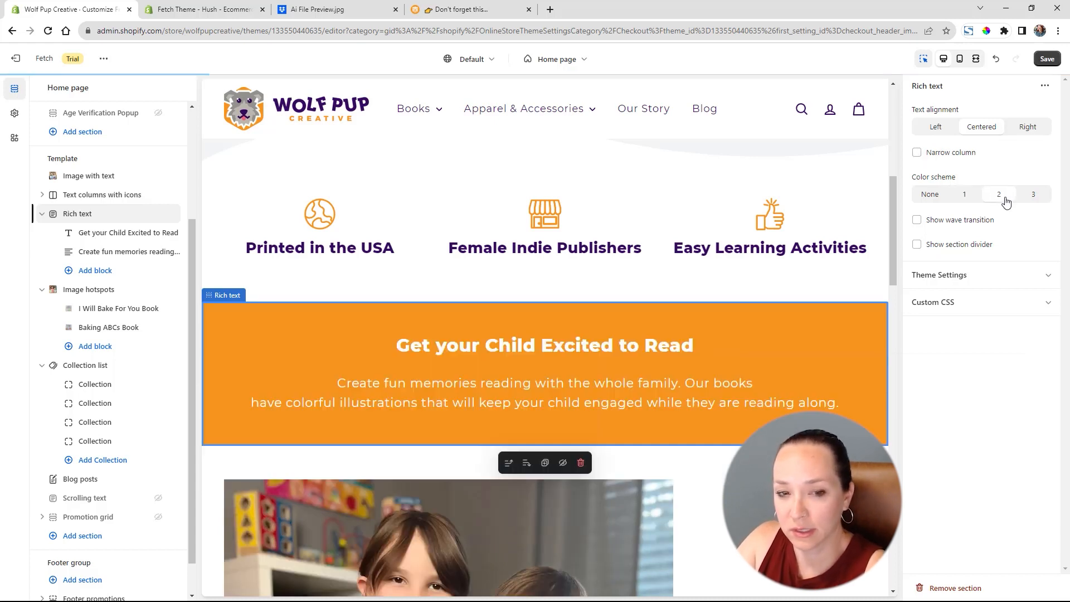
{"action": "left_click", "coordinate": [930, 195]}
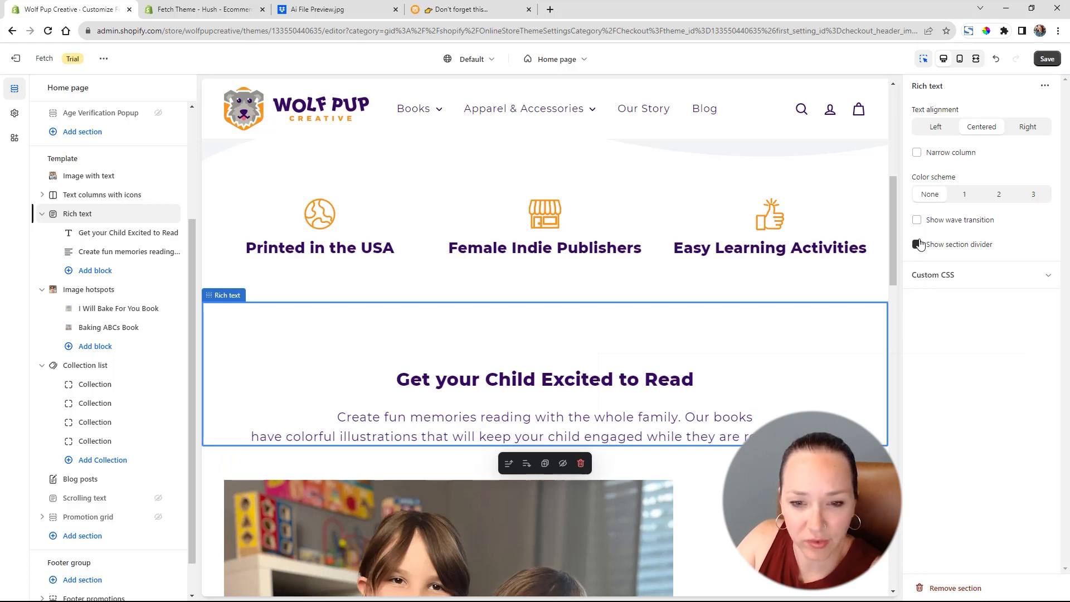
{"action": "left_click", "coordinate": [918, 244]}
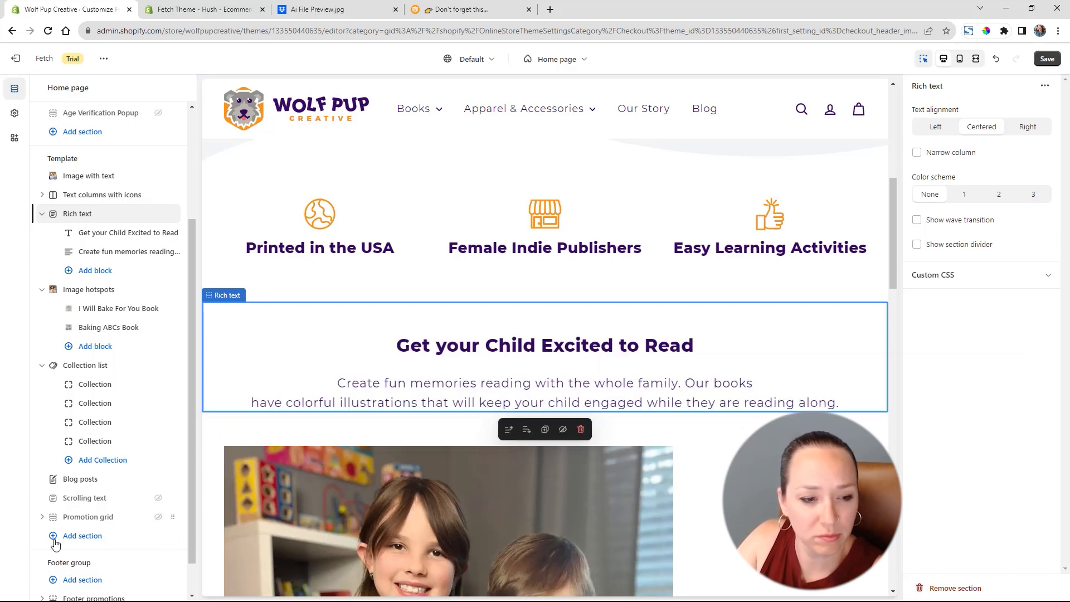
{"action": "left_click", "coordinate": [79, 537]}
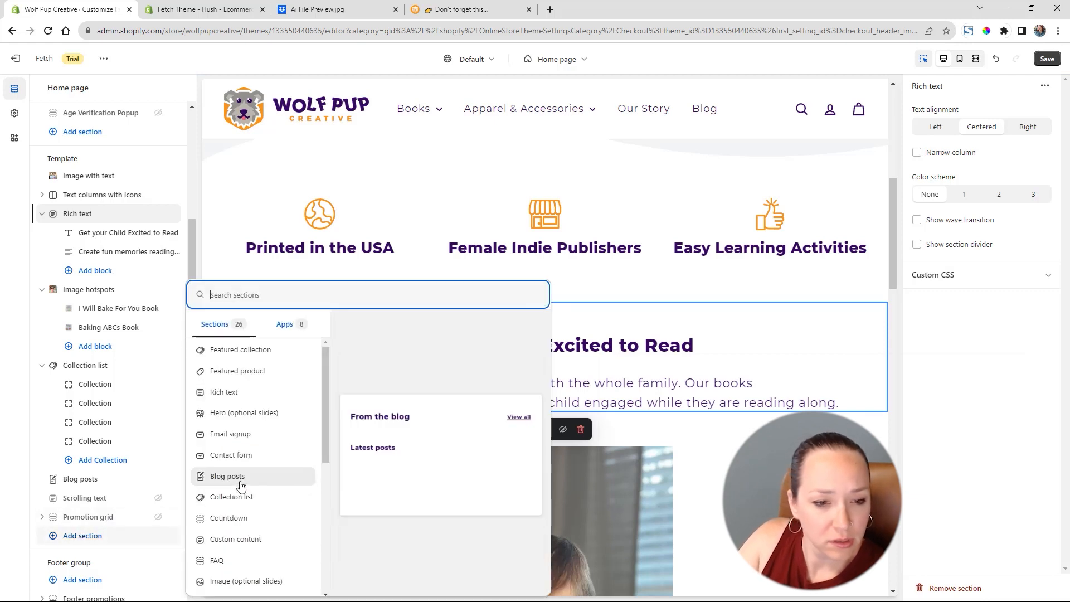
{"action": "scroll", "coordinate": [246, 488], "scroll_direction": "down", "scroll_amount": 4}
{"action": "scroll", "coordinate": [246, 489], "scroll_direction": "down", "scroll_amount": 3}
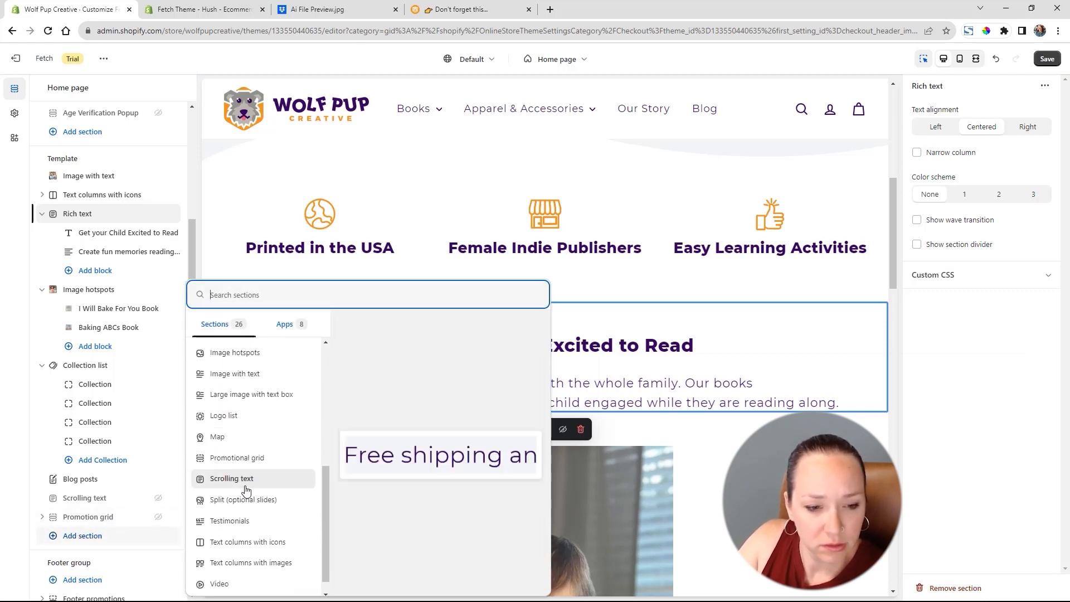
{"action": "scroll", "coordinate": [240, 525], "scroll_direction": "up", "scroll_amount": 7}
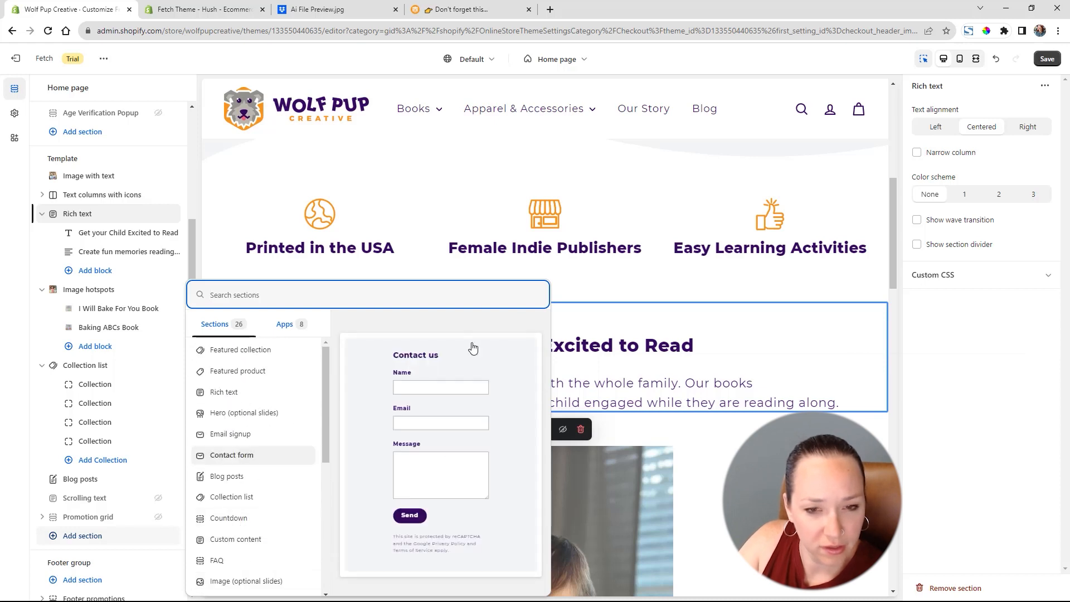
{"action": "left_click", "coordinate": [652, 255]}
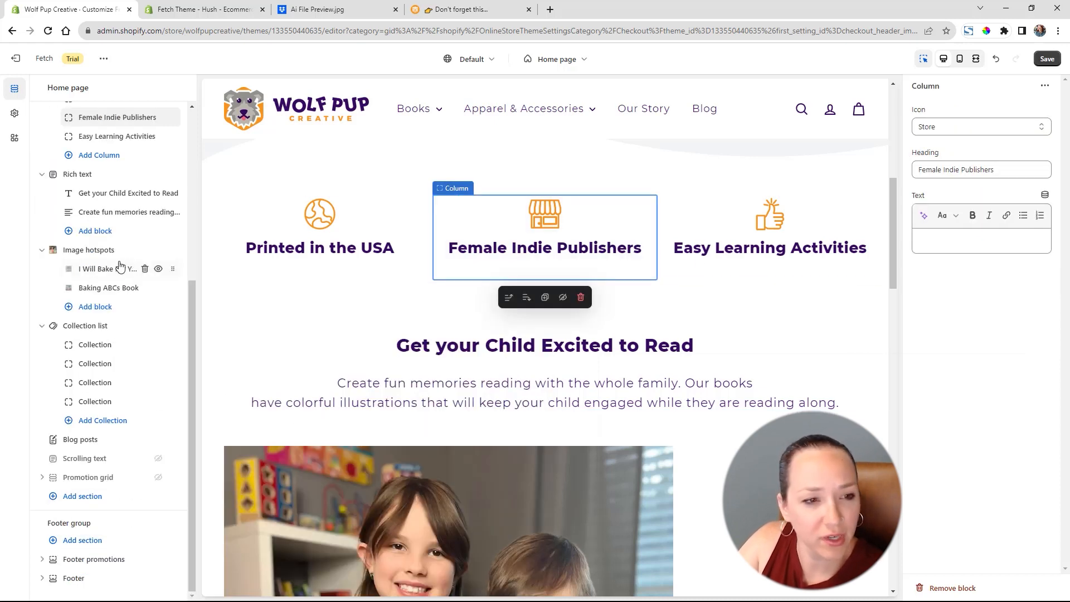
Try the section divider on the Text columns with icons section, turn it back off and save the page.
{"action": "scroll", "coordinate": [116, 269], "scroll_direction": "up", "scroll_amount": 4}
{"action": "left_click", "coordinate": [100, 302]}
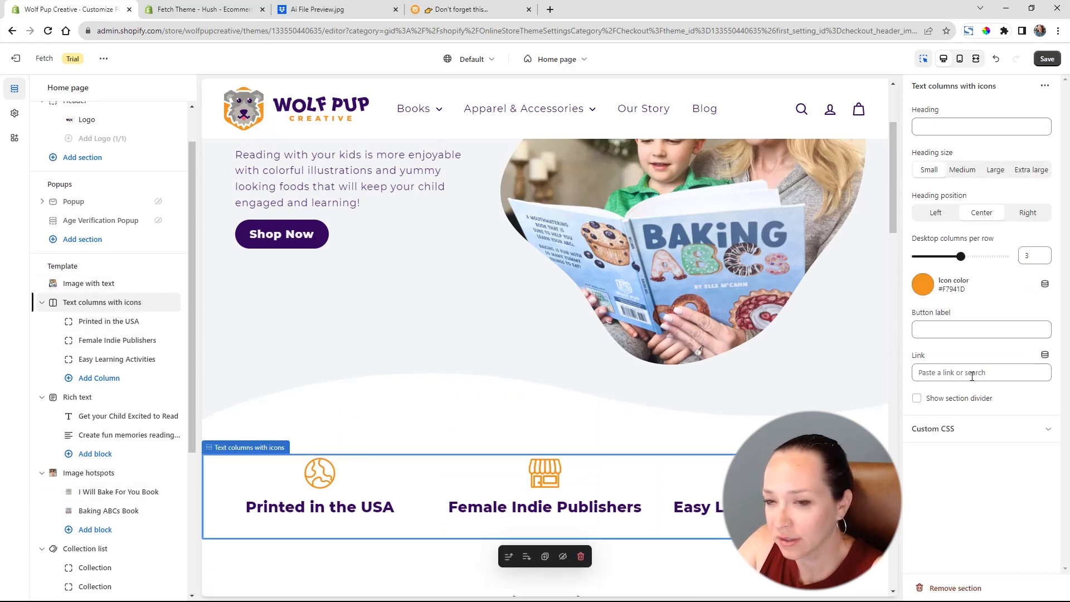
{"action": "left_click", "coordinate": [917, 399]}
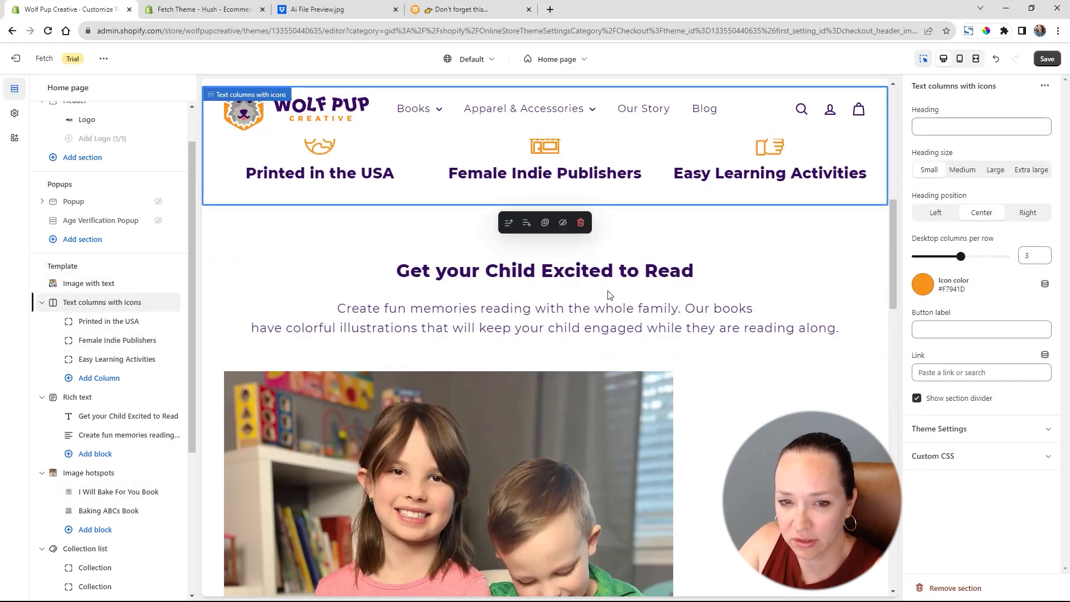
{"action": "left_click", "coordinate": [1048, 59]}
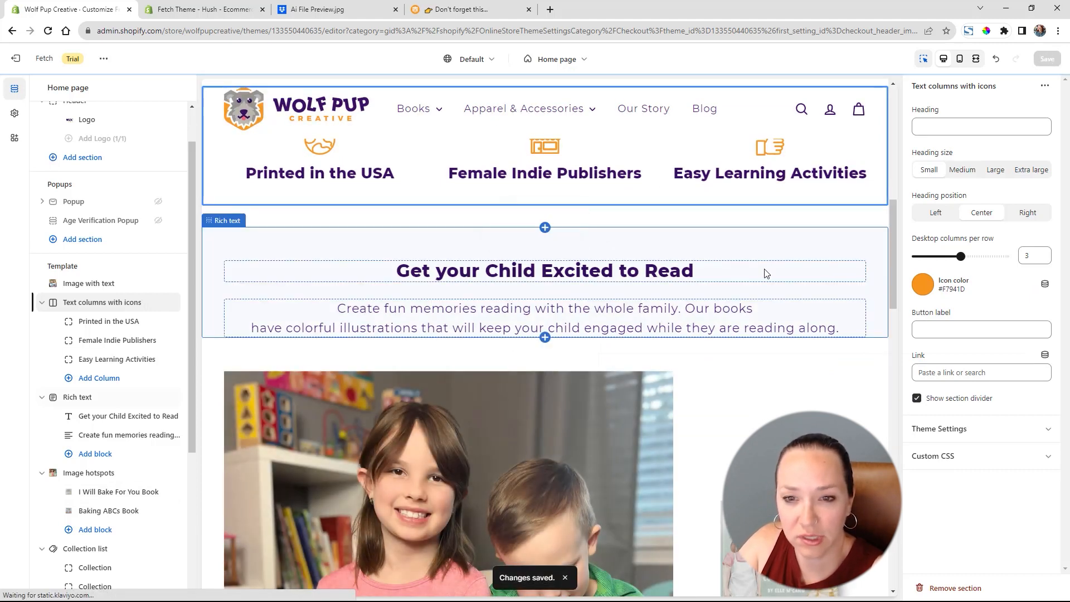
{"action": "left_click", "coordinate": [918, 399]}
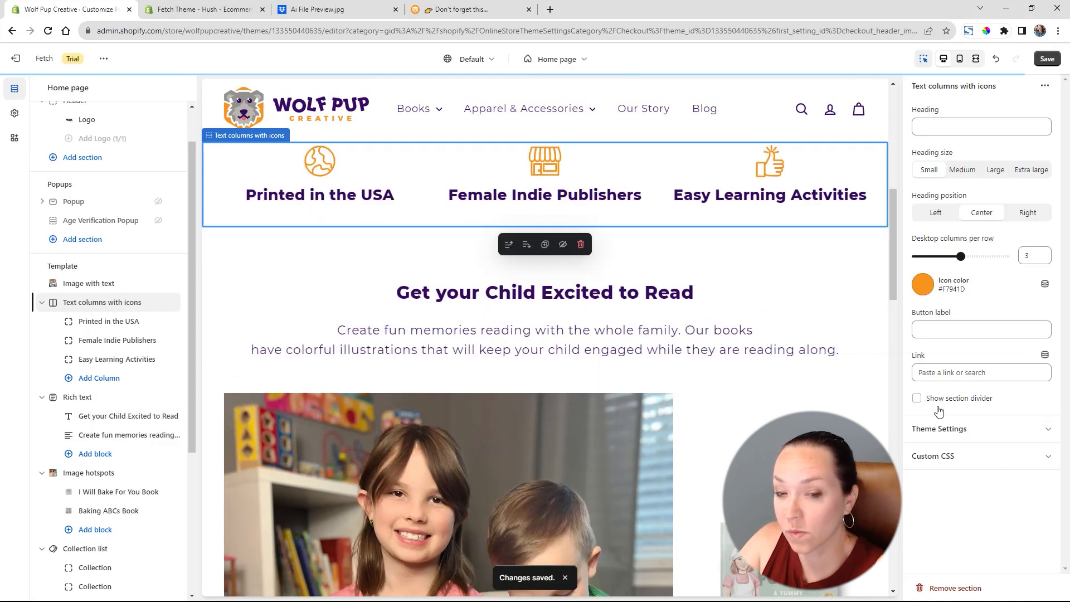
{"action": "left_click", "coordinate": [1048, 59]}
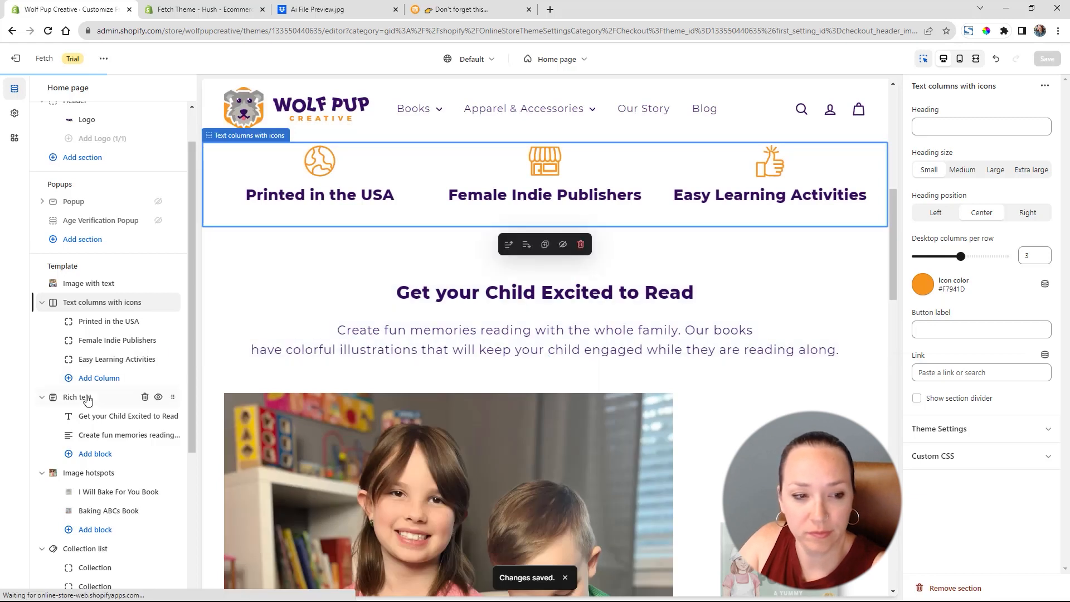
Select the Rich text section and review how the preview continues from it through the image hotspots.
{"action": "left_click", "coordinate": [78, 397]}
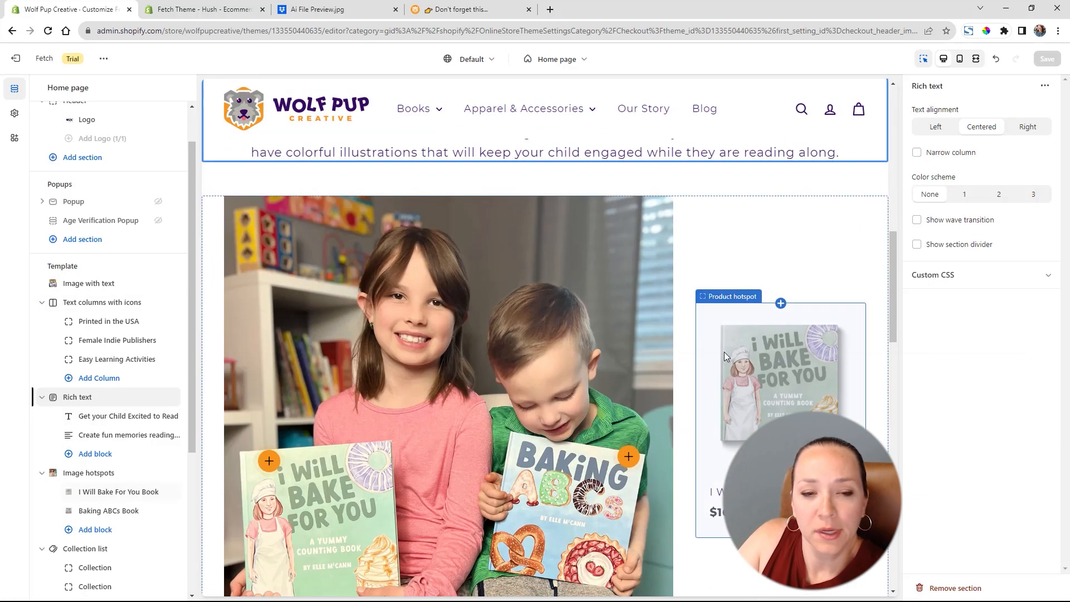
{"action": "scroll", "coordinate": [725, 353], "scroll_direction": "down", "scroll_amount": 3}
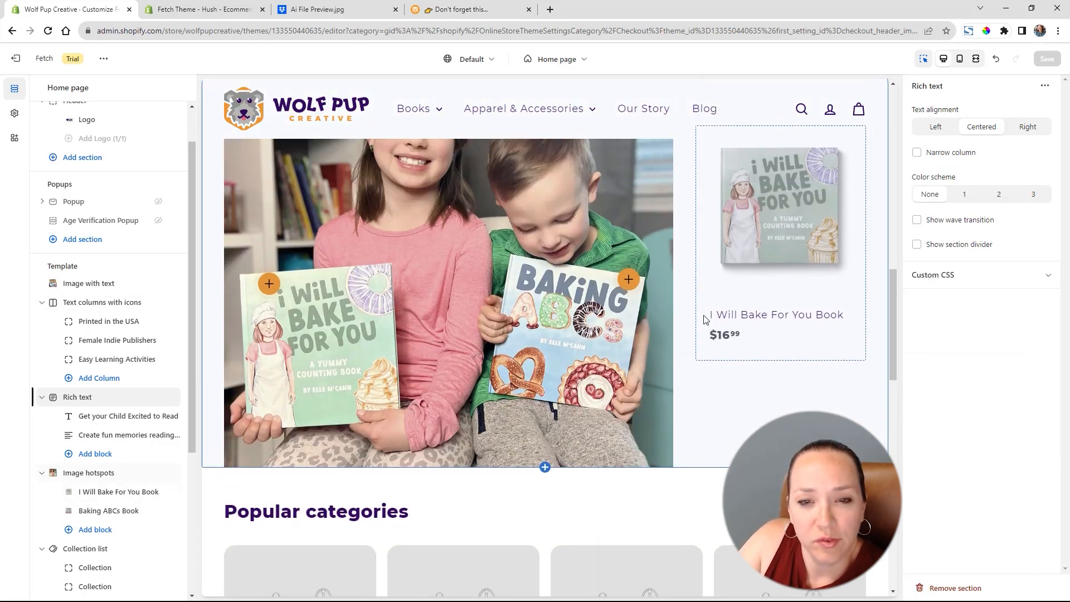
Collapse the Text columns with icons, Rich text and Image hotspots sections in the outline and open the Collection list settings.
{"action": "left_click", "coordinate": [40, 304]}
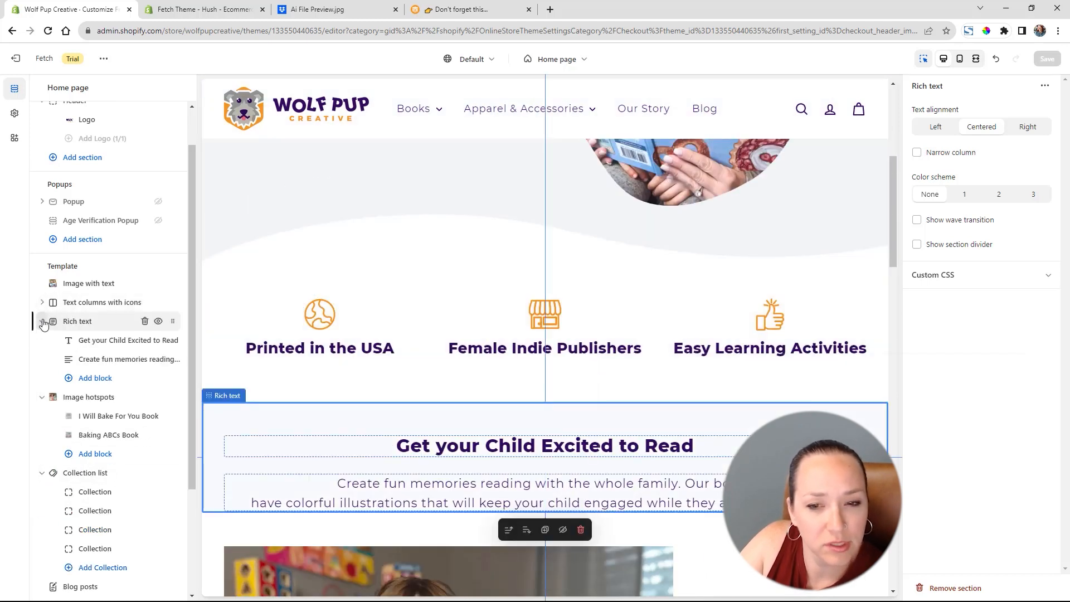
{"action": "left_click", "coordinate": [44, 324]}
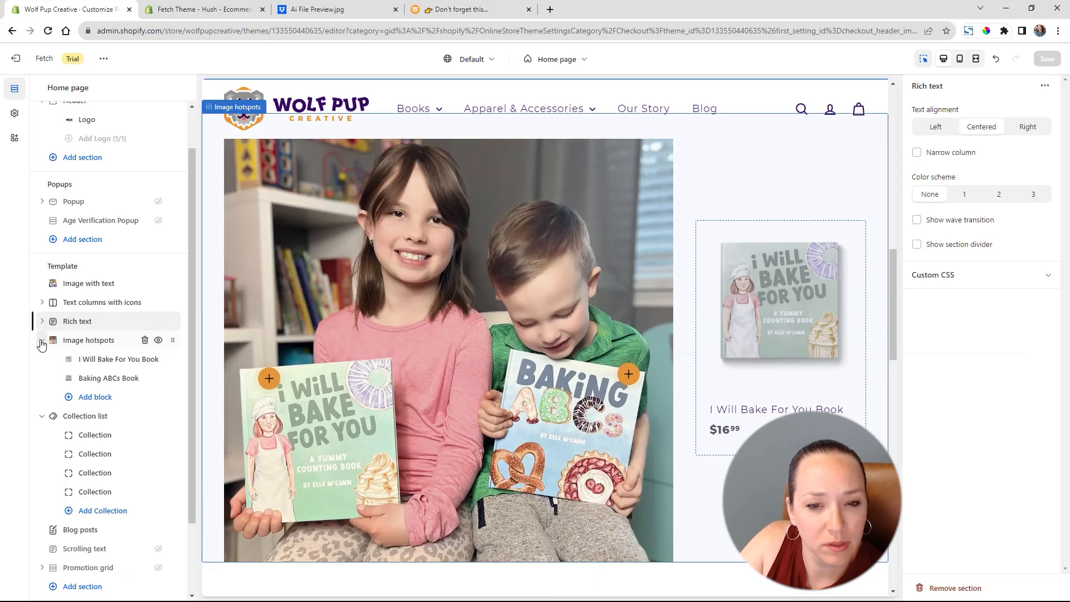
{"action": "left_click", "coordinate": [41, 341]}
{"action": "left_click", "coordinate": [77, 362]}
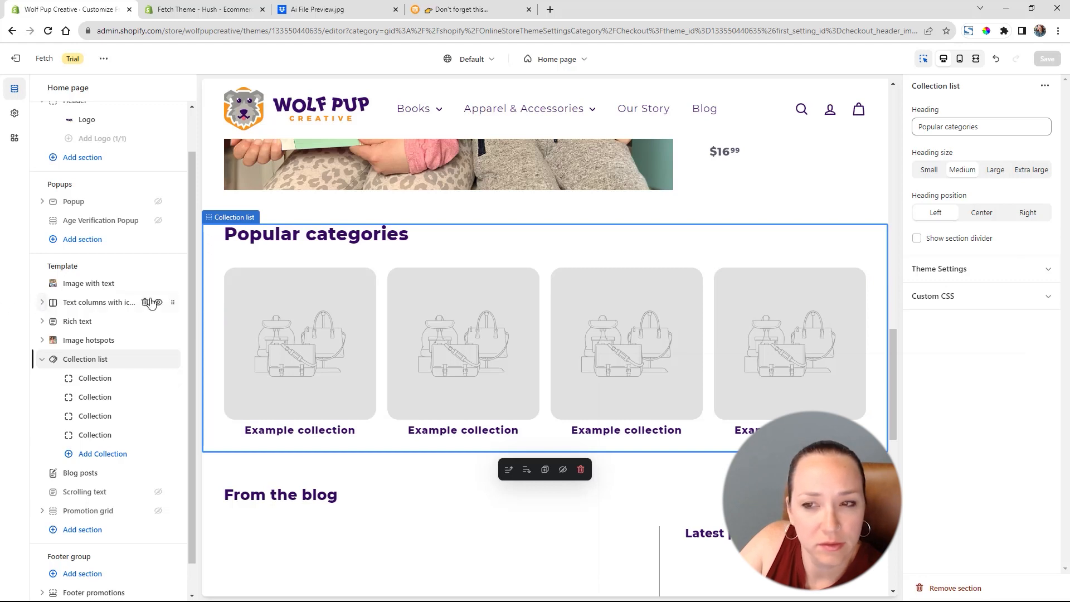
Set the Collection list heading to "Shop Books & Accessories".
{"action": "left_click_drag", "start_coordinate": [983, 127], "coordinate": [375, 5]}
{"action": "type", "text": "Fun A"}
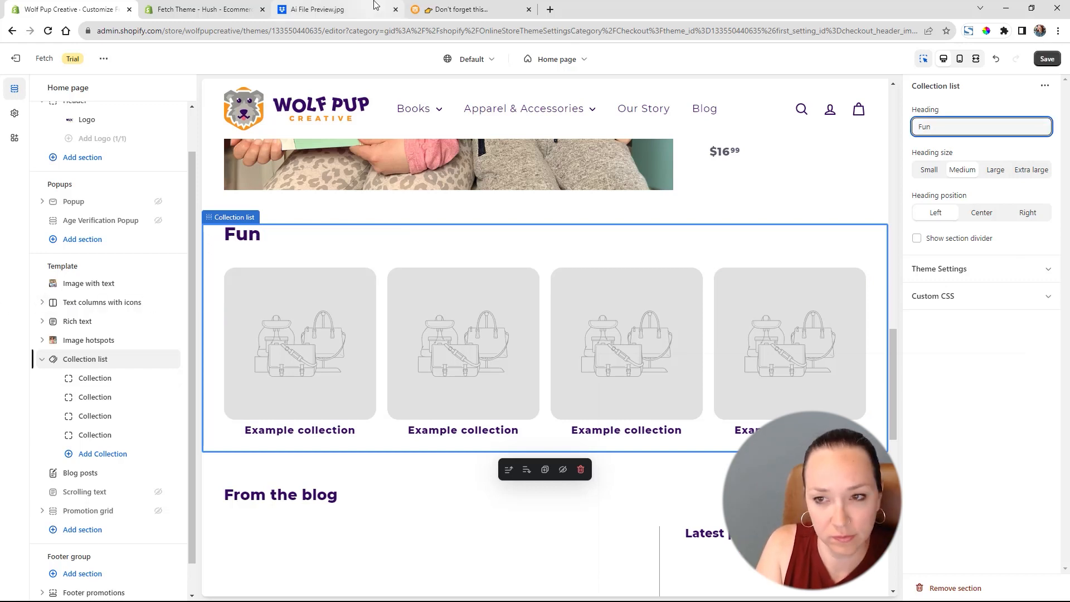
{"action": "key", "text": "BackSpace"}
{"action": "key", "text": "BackSpace"}
{"action": "key", "text": "BackSpace"}
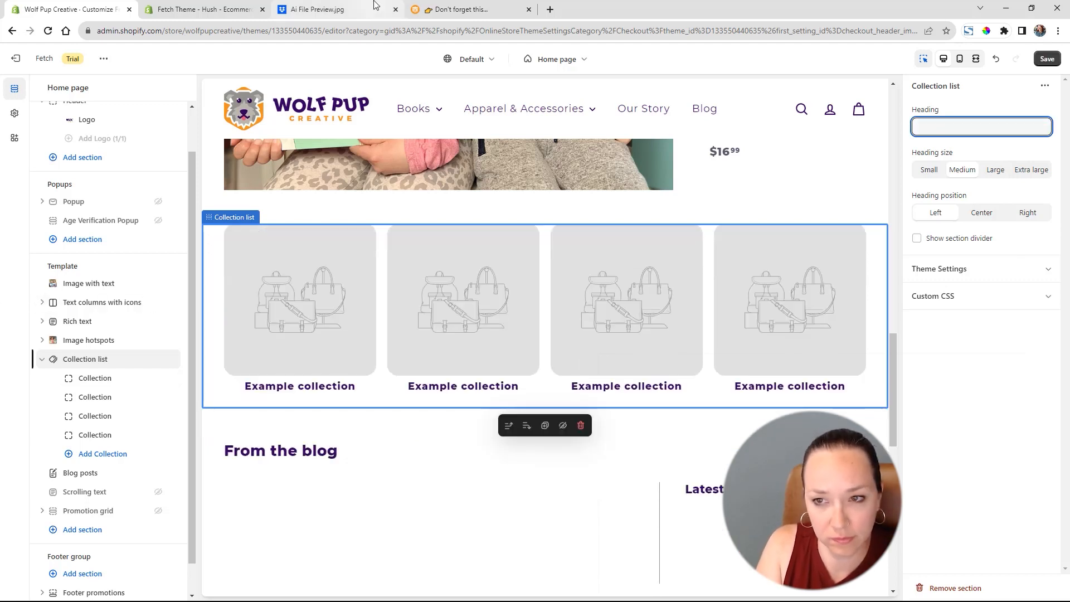
{"action": "type", "text": "Shop Books & Accessories"}
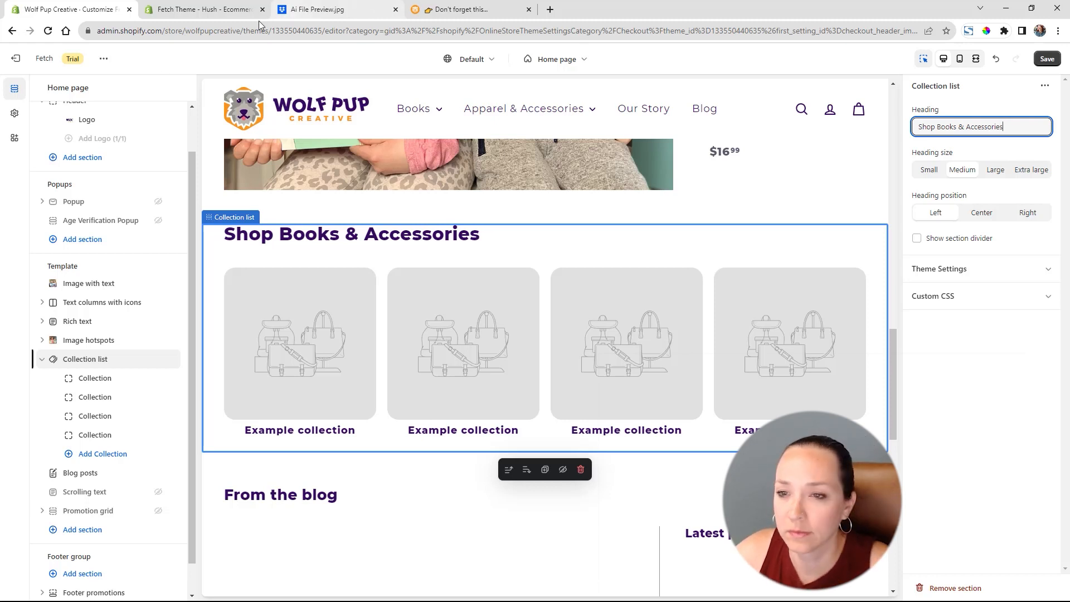
{"action": "left_click", "coordinate": [133, 111]}
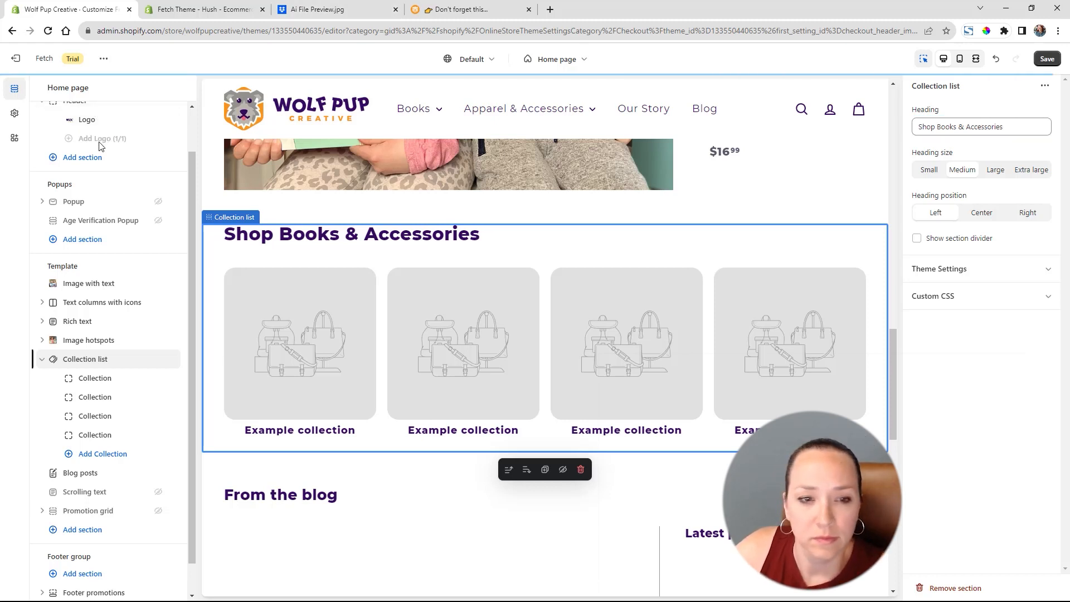
Assign the Books collection to the first block of the Collection list and Posters to the second.
{"action": "left_click", "coordinate": [112, 380]}
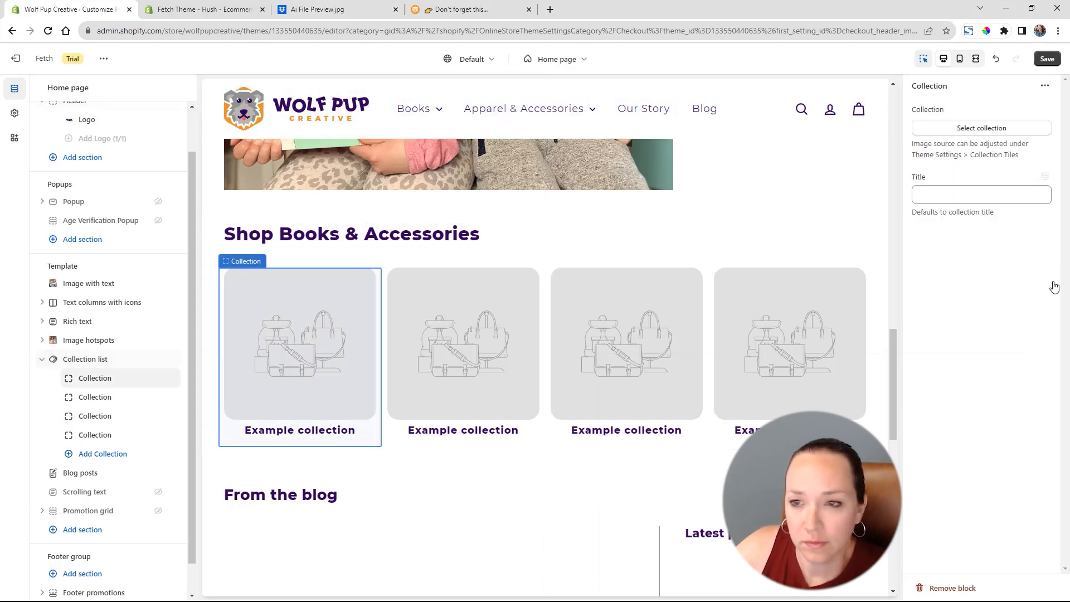
{"action": "left_click", "coordinate": [981, 130]}
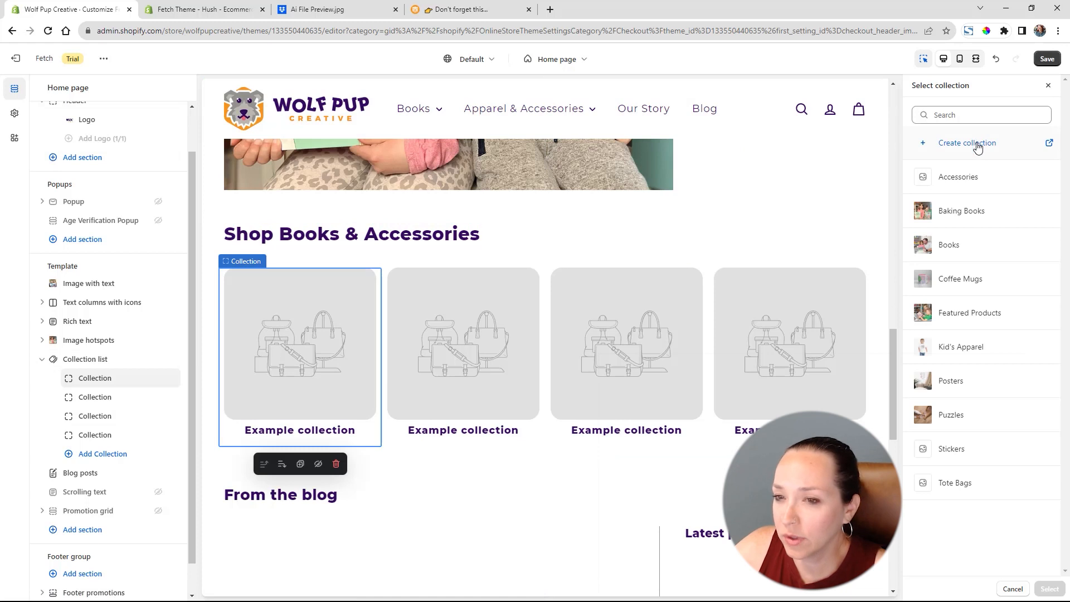
{"action": "left_click", "coordinate": [1018, 244]}
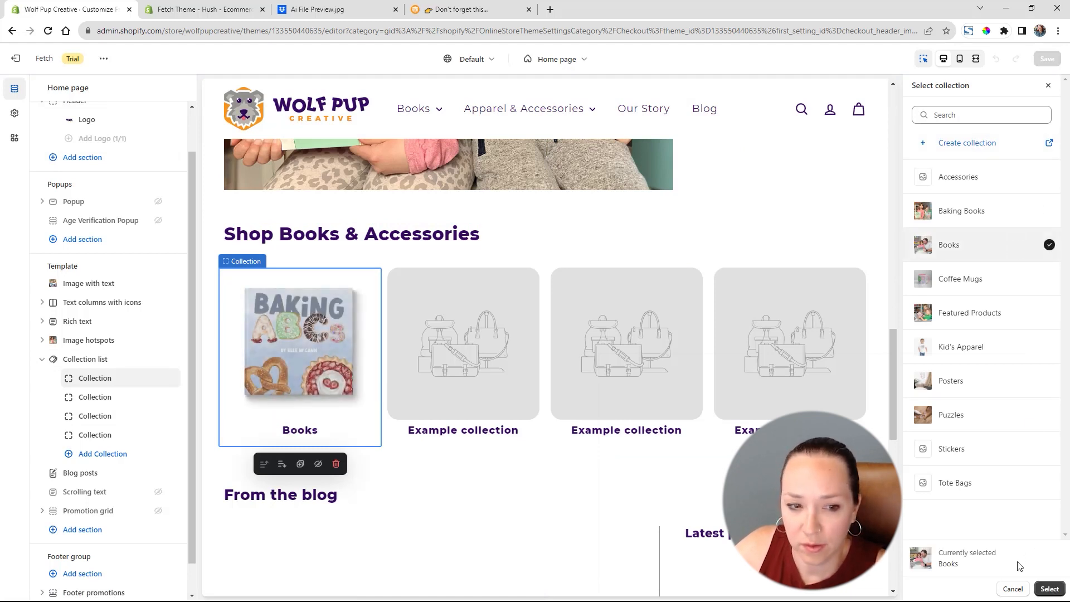
{"action": "left_click", "coordinate": [1050, 589]}
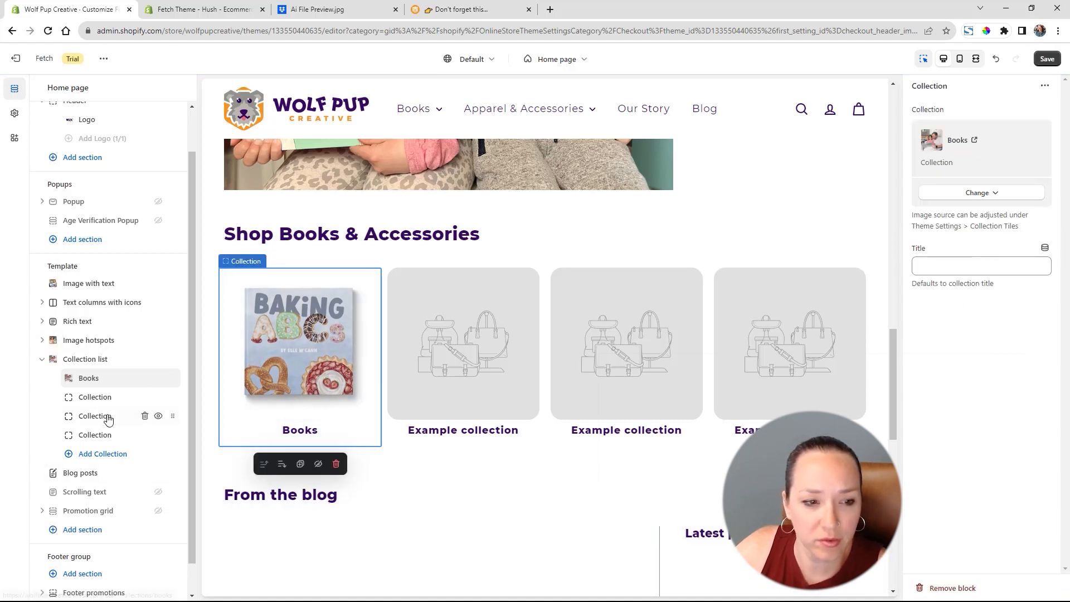
{"action": "left_click", "coordinate": [80, 396]}
{"action": "left_click", "coordinate": [969, 129]}
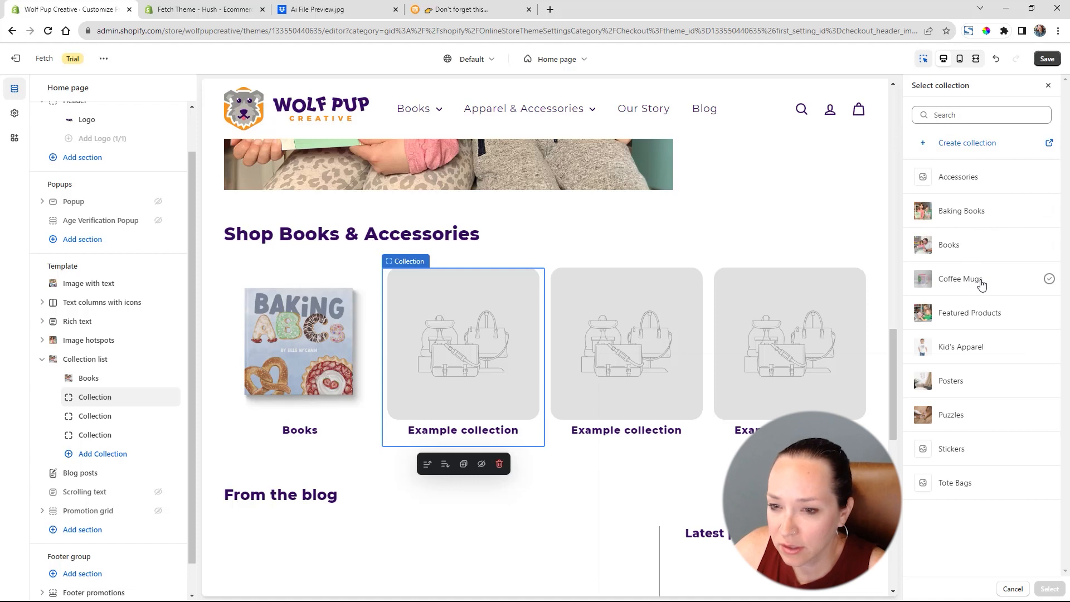
{"action": "left_click", "coordinate": [974, 378]}
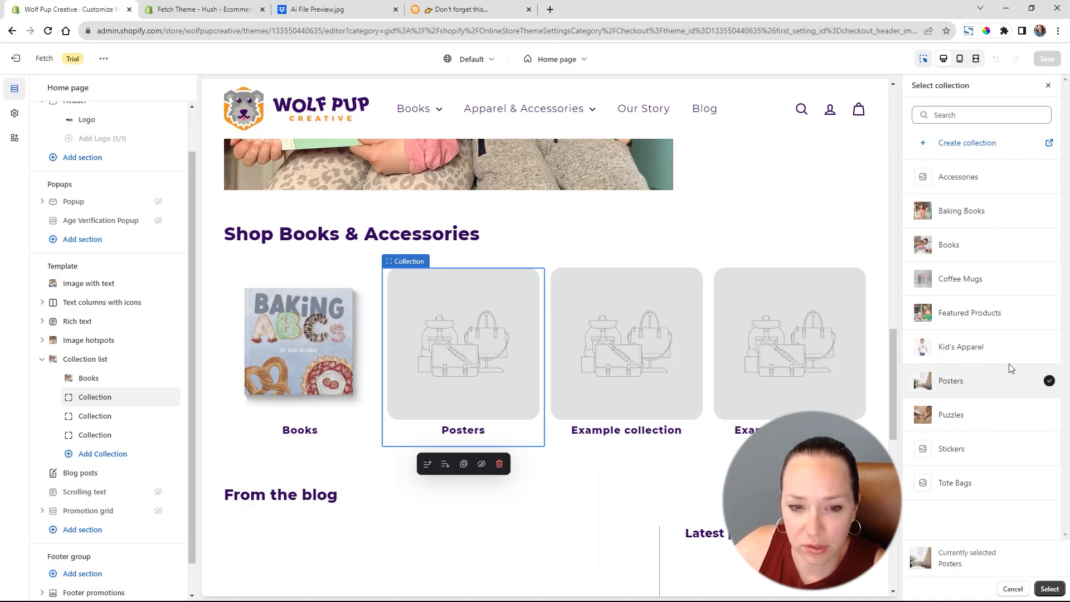
{"action": "left_click", "coordinate": [1050, 589]}
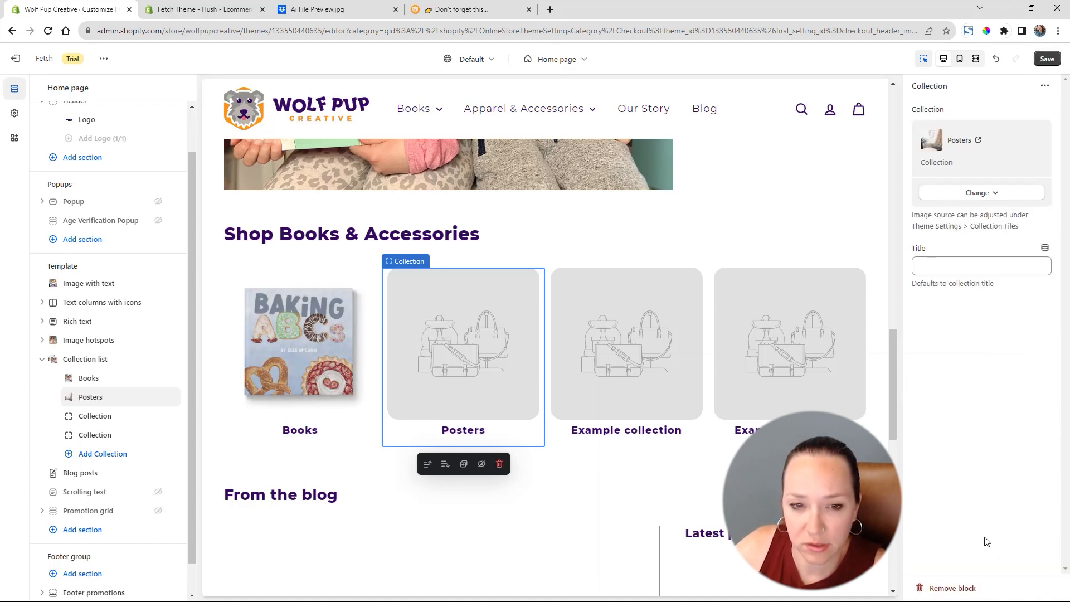
Assign the Coffee Mugs collection to the third block and Puzzles to the fourth, and save the page.
{"action": "left_click", "coordinate": [95, 416]}
{"action": "left_click", "coordinate": [981, 129]}
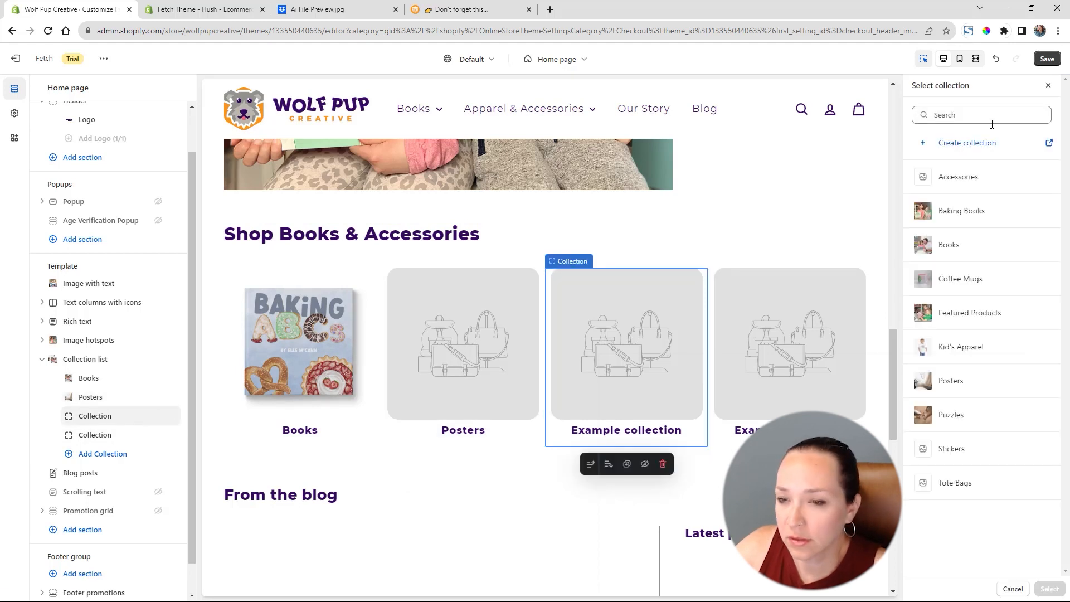
{"action": "left_click", "coordinate": [961, 279]}
{"action": "left_click", "coordinate": [1050, 589]}
{"action": "left_click", "coordinate": [95, 435]}
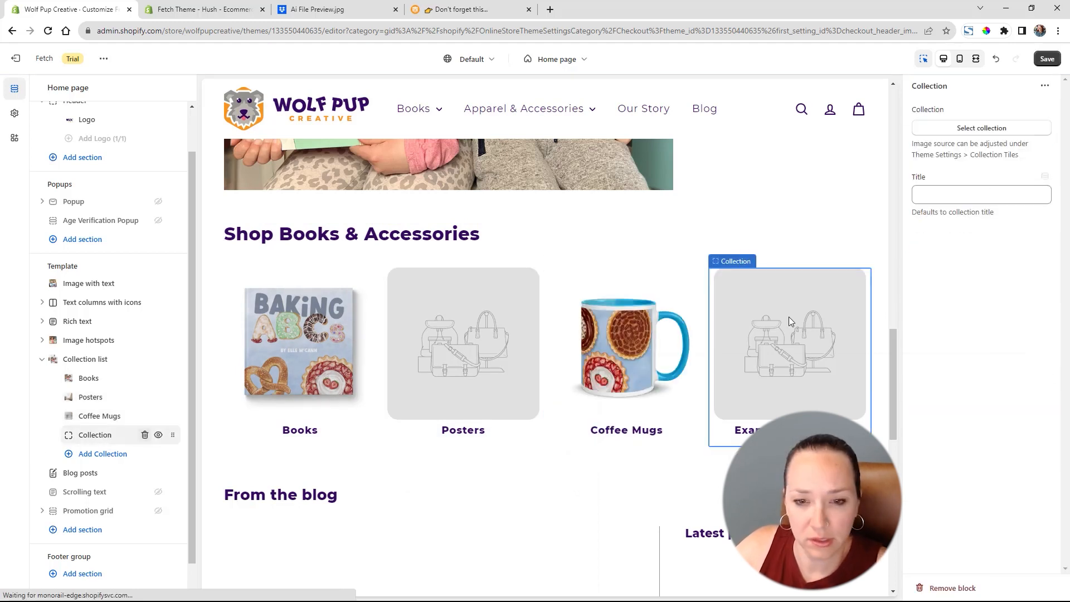
{"action": "left_click", "coordinate": [980, 130]}
{"action": "double_click", "coordinate": [1049, 414]}
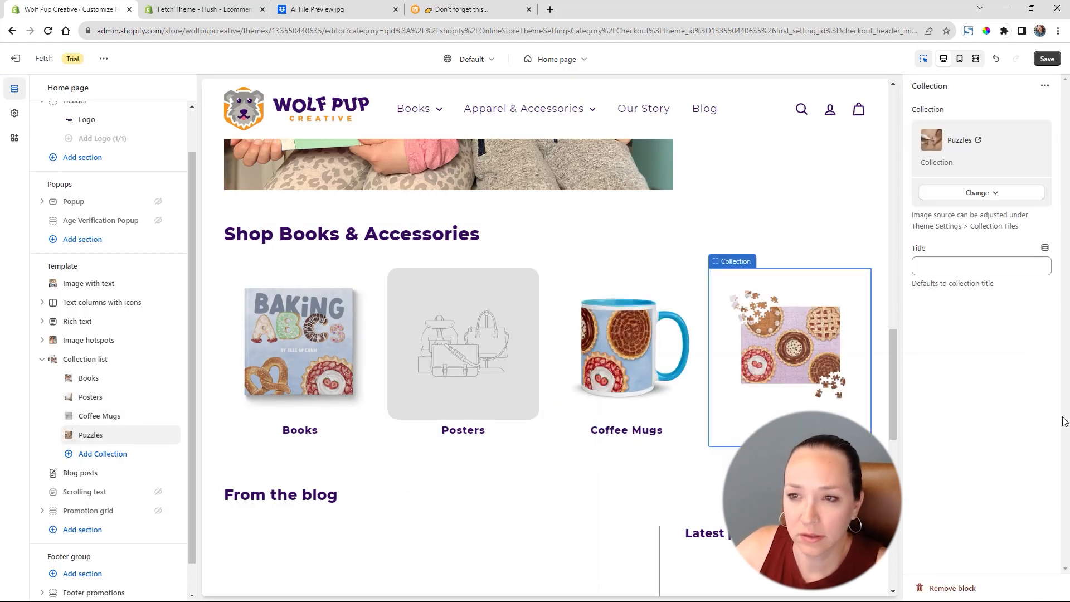
{"action": "left_click", "coordinate": [1048, 59]}
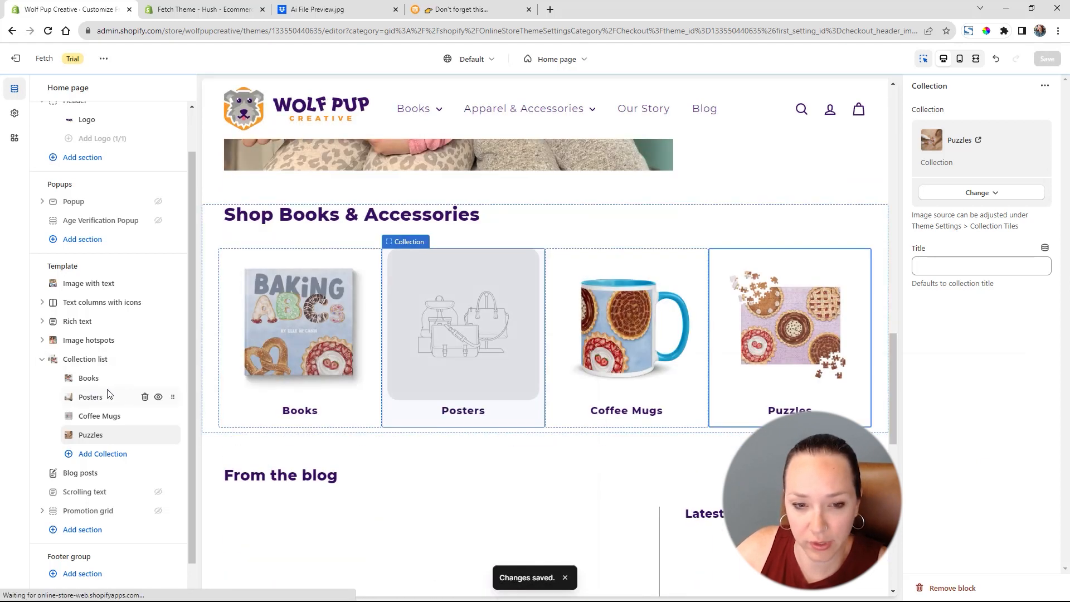
Try moving the Collection list section directly below the Text columns with icons section.
{"action": "left_click", "coordinate": [112, 401]}
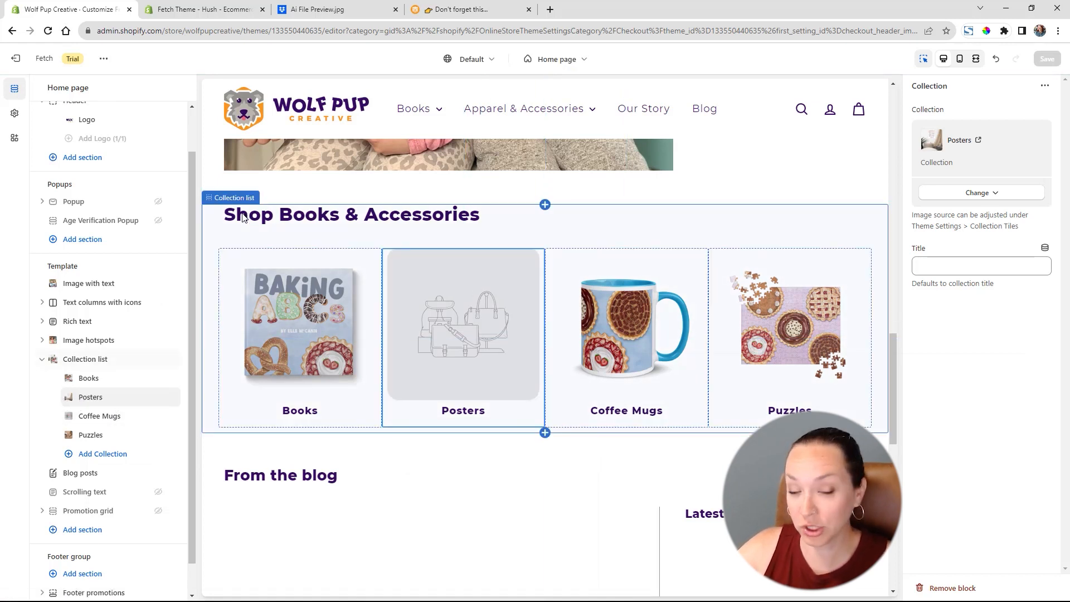
{"action": "left_click", "coordinate": [42, 359]}
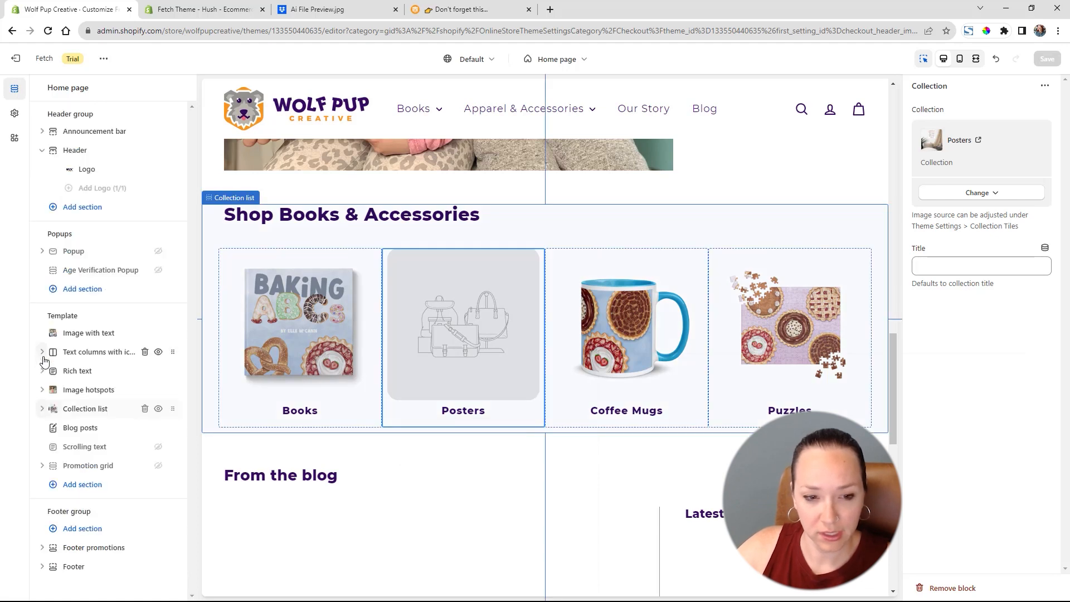
{"action": "scroll", "coordinate": [552, 299], "scroll_direction": "down", "scroll_amount": 3}
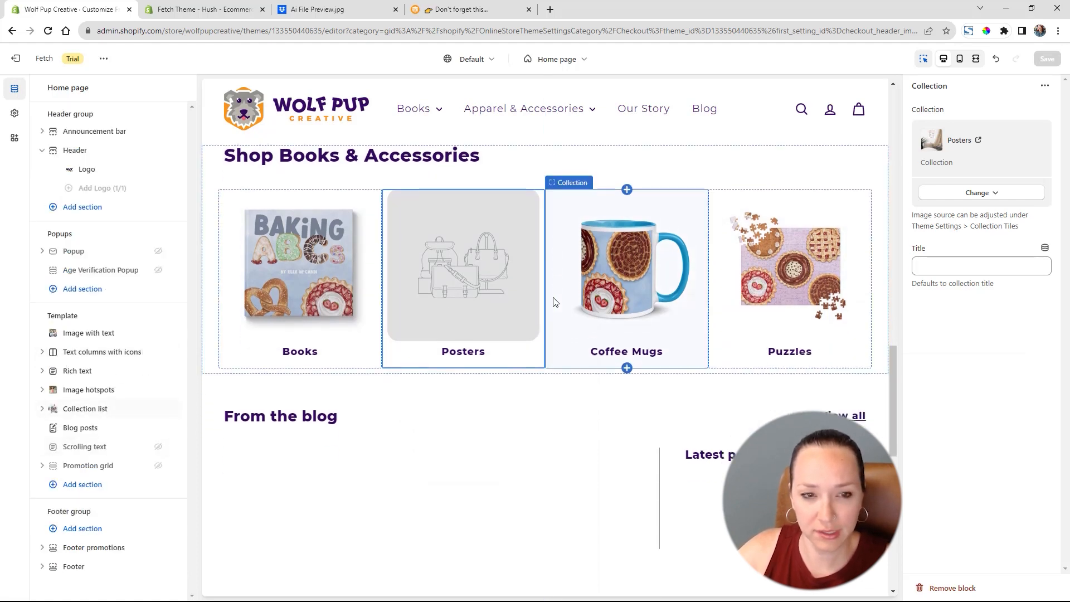
{"action": "scroll", "coordinate": [555, 301], "scroll_direction": "up", "scroll_amount": 4}
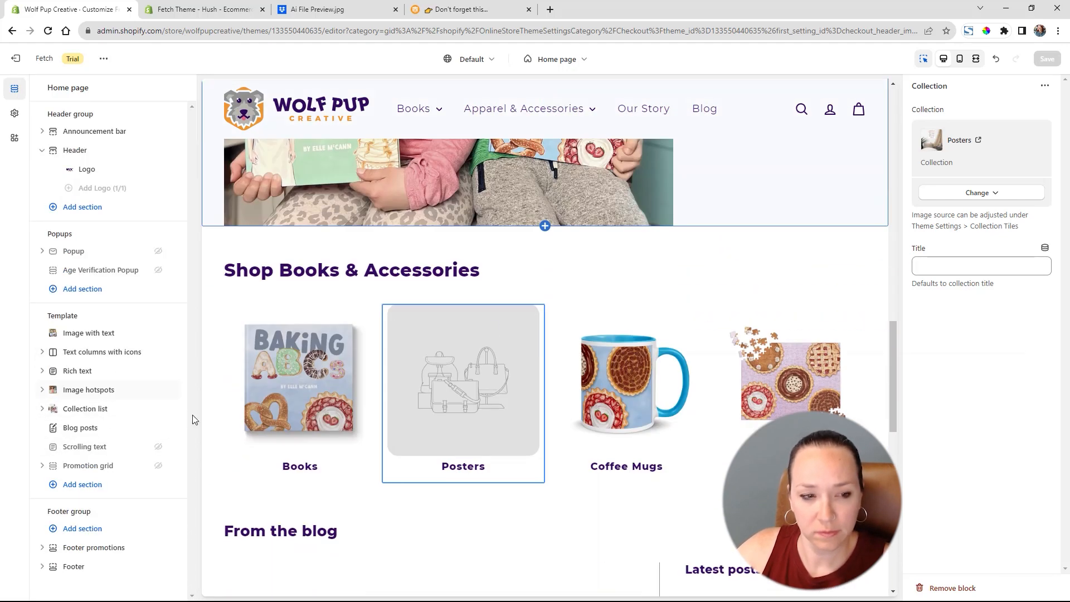
{"action": "left_click_drag", "start_coordinate": [173, 409], "coordinate": [177, 379]}
Center the Collection list heading and set its tiles to use the collection image with a grey tile background.
{"action": "left_click", "coordinate": [84, 371]}
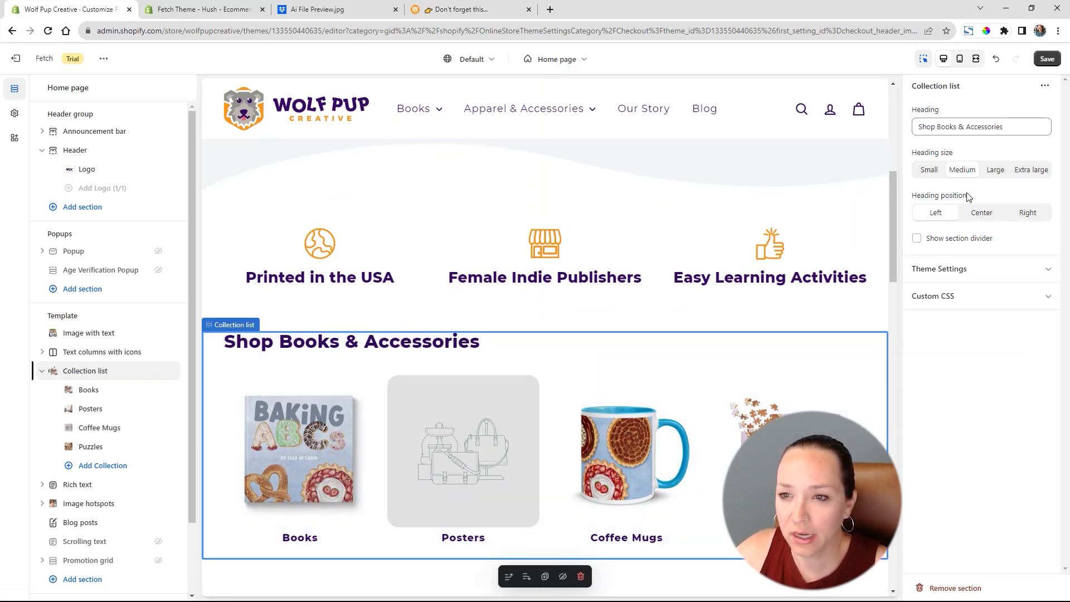
{"action": "left_click", "coordinate": [983, 213]}
{"action": "left_click", "coordinate": [1035, 273]}
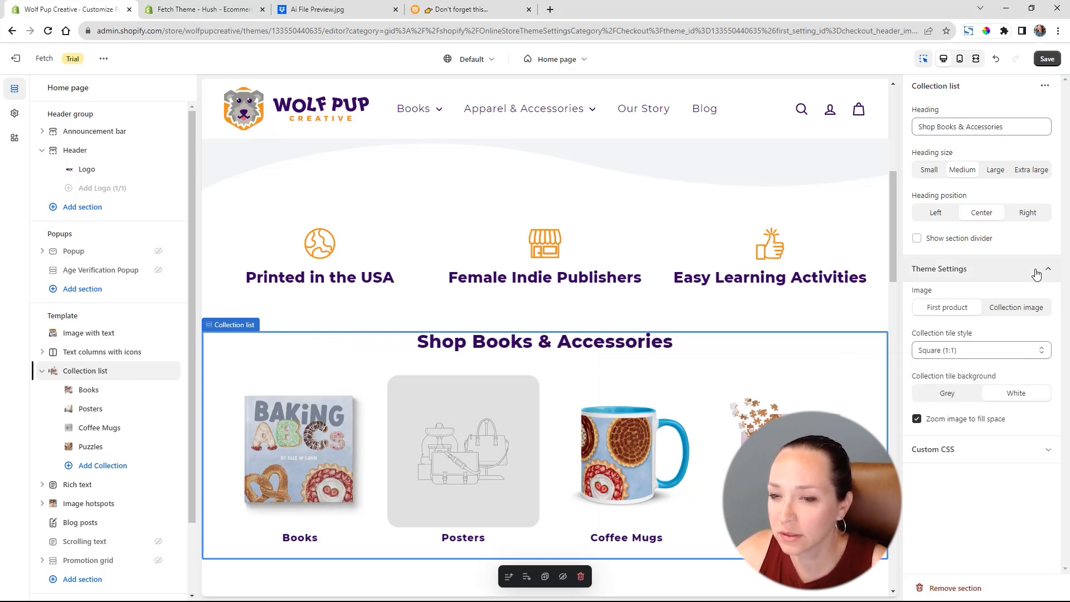
{"action": "left_click", "coordinate": [1033, 316]}
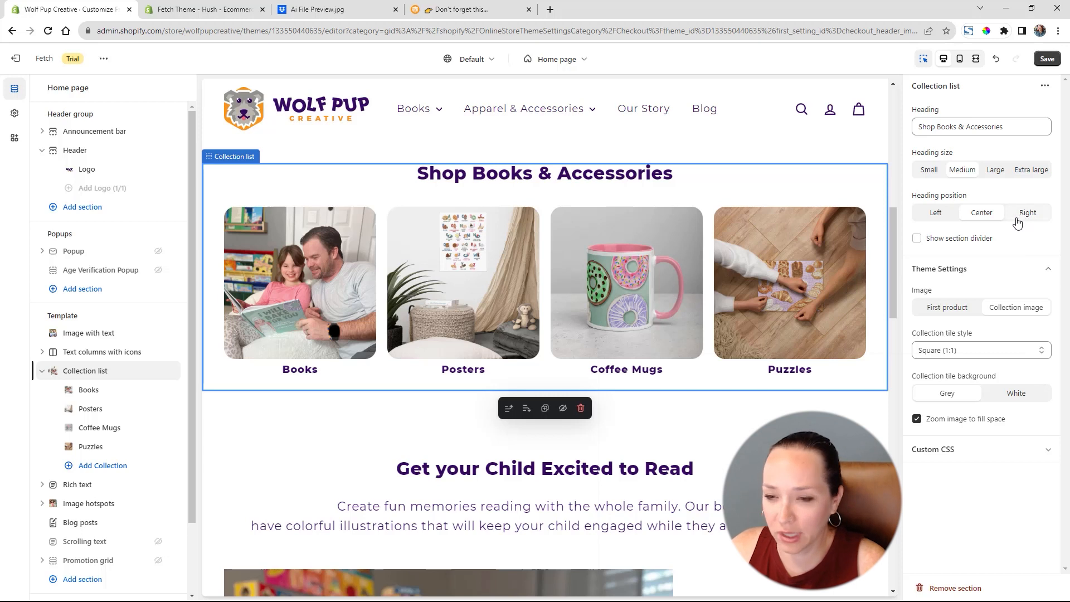
Set the Collection list heading size to Small and move the section back below Image hotspots, collapsing its blocks.
{"action": "left_click", "coordinate": [1027, 447]}
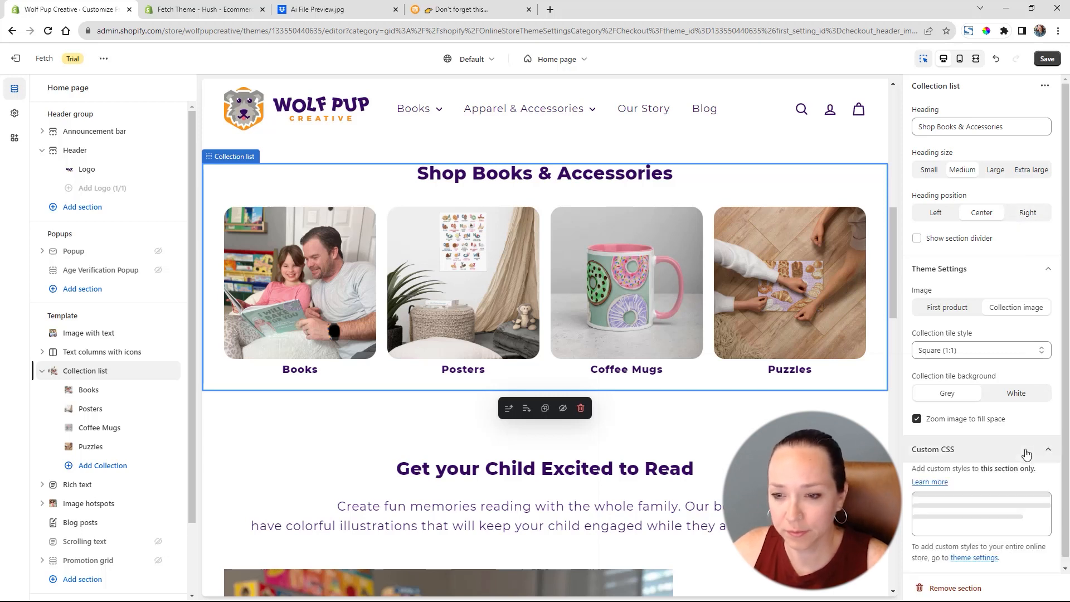
{"action": "left_click", "coordinate": [1028, 451]}
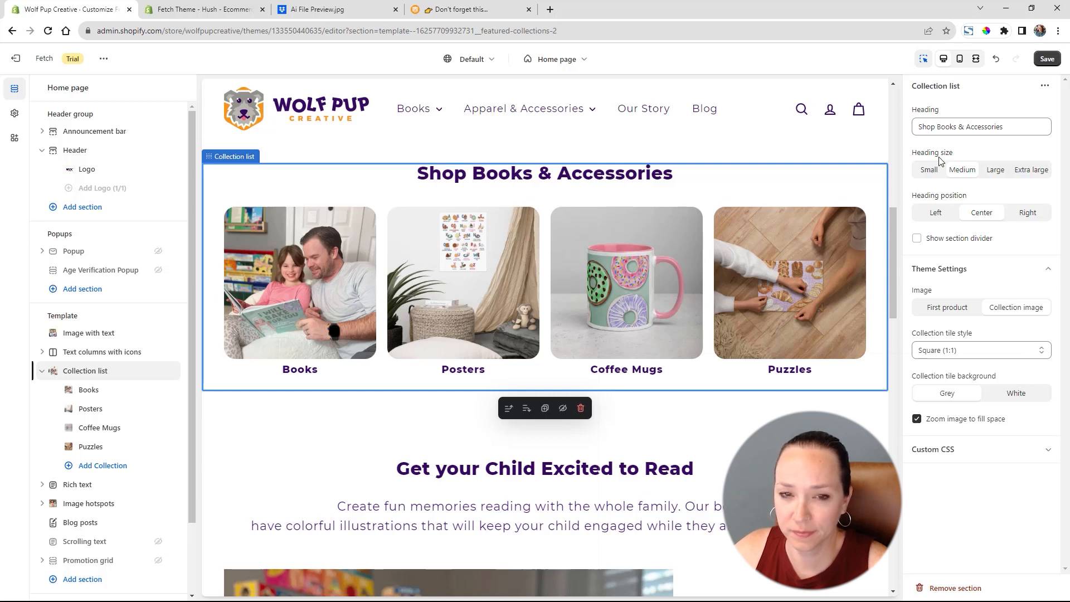
{"action": "left_click", "coordinate": [936, 174]}
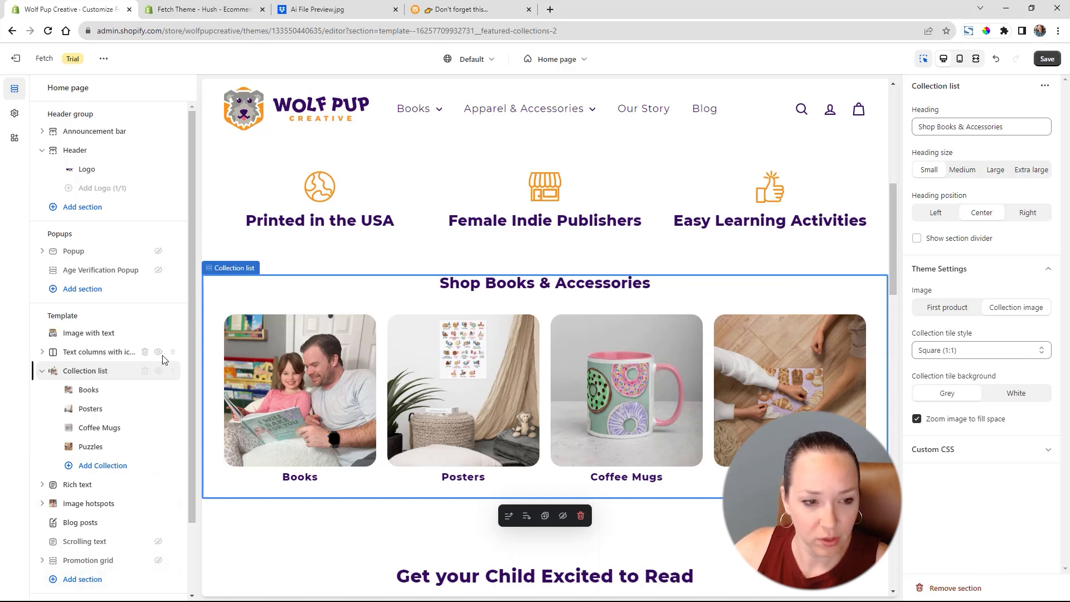
{"action": "left_click_drag", "start_coordinate": [172, 371], "coordinate": [135, 408]}
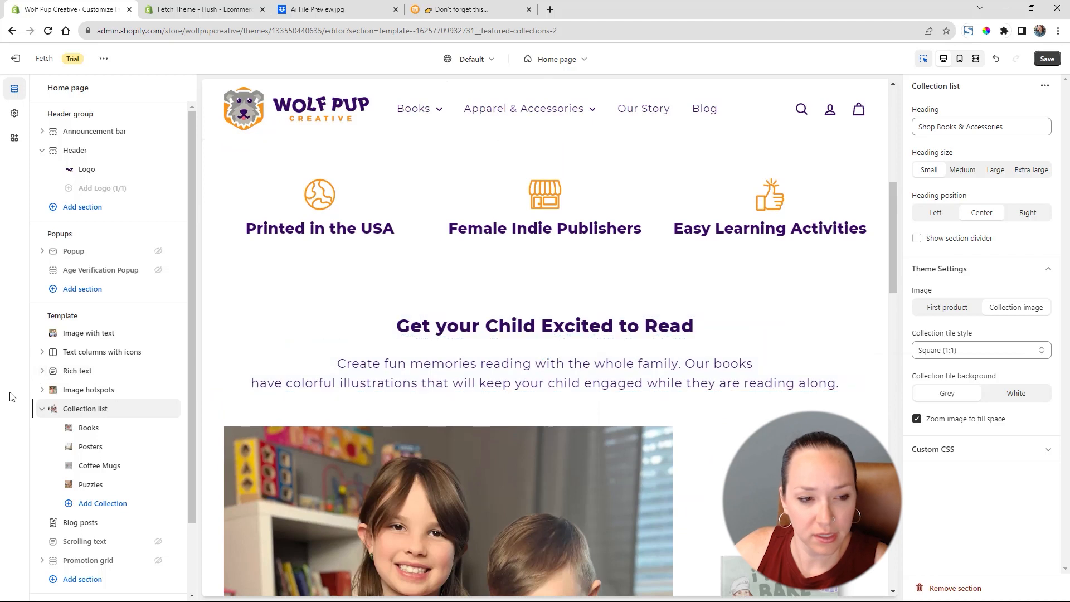
{"action": "left_click", "coordinate": [42, 409]}
Add an Email signup section to the template and place it between Image hotspots and Collection list.
{"action": "left_click", "coordinate": [73, 489]}
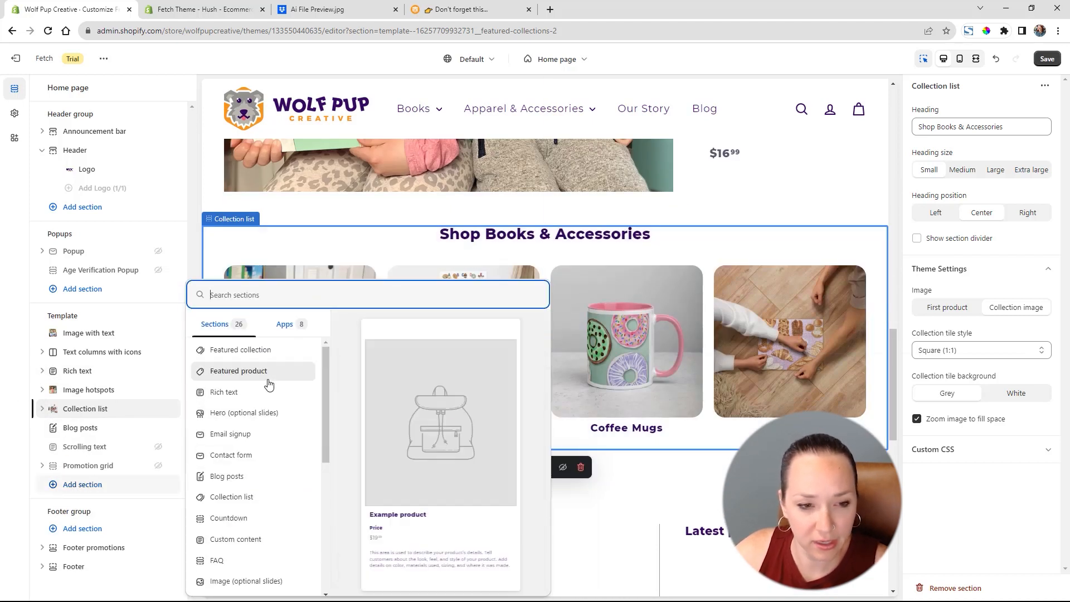
{"action": "left_click", "coordinate": [249, 435]}
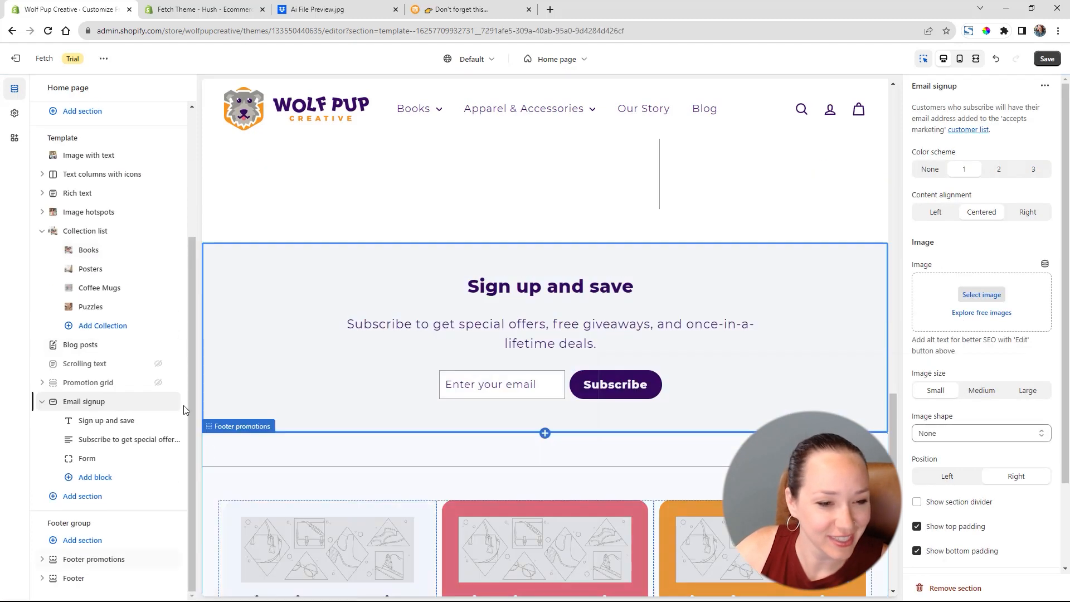
{"action": "left_click_drag", "start_coordinate": [180, 402], "coordinate": [163, 274]}
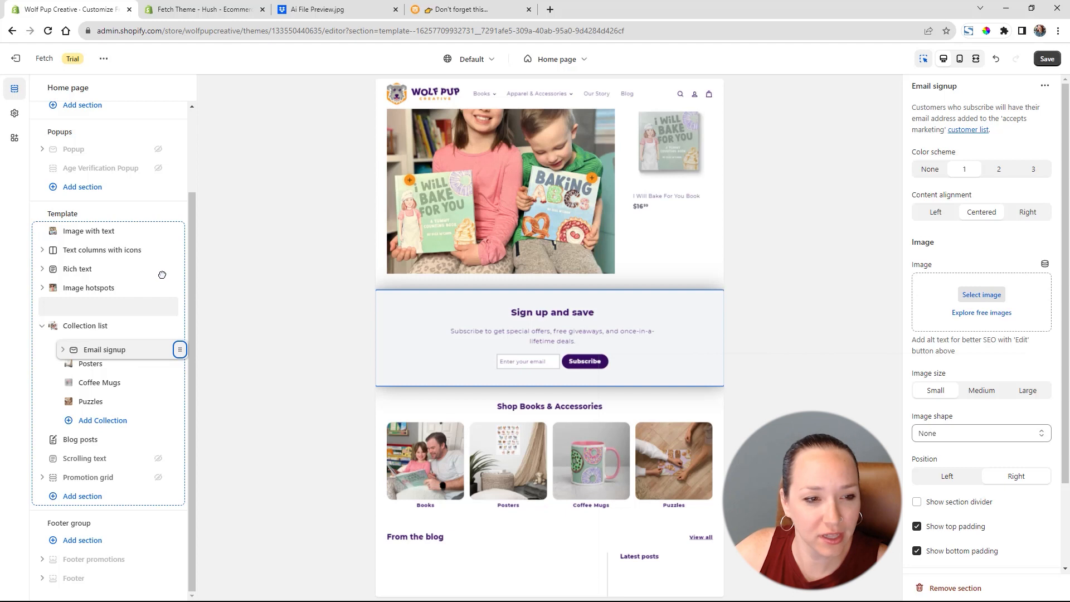
{"action": "left_click_drag", "start_coordinate": [161, 275], "coordinate": [162, 279]}
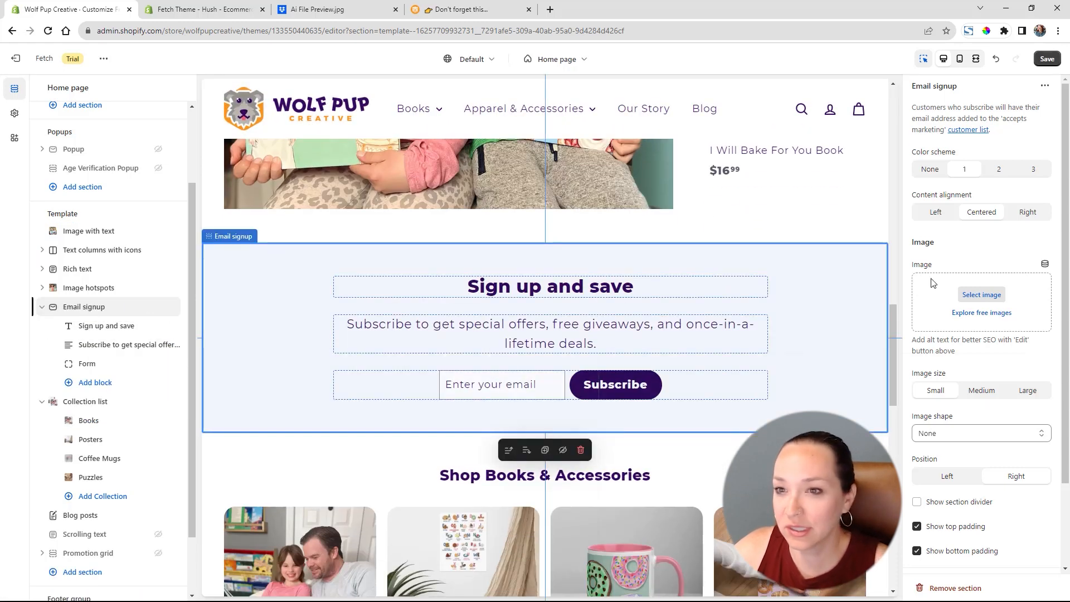
Apply color scheme 2 to the Email signup section and align its content to the left.
{"action": "left_click", "coordinate": [999, 170]}
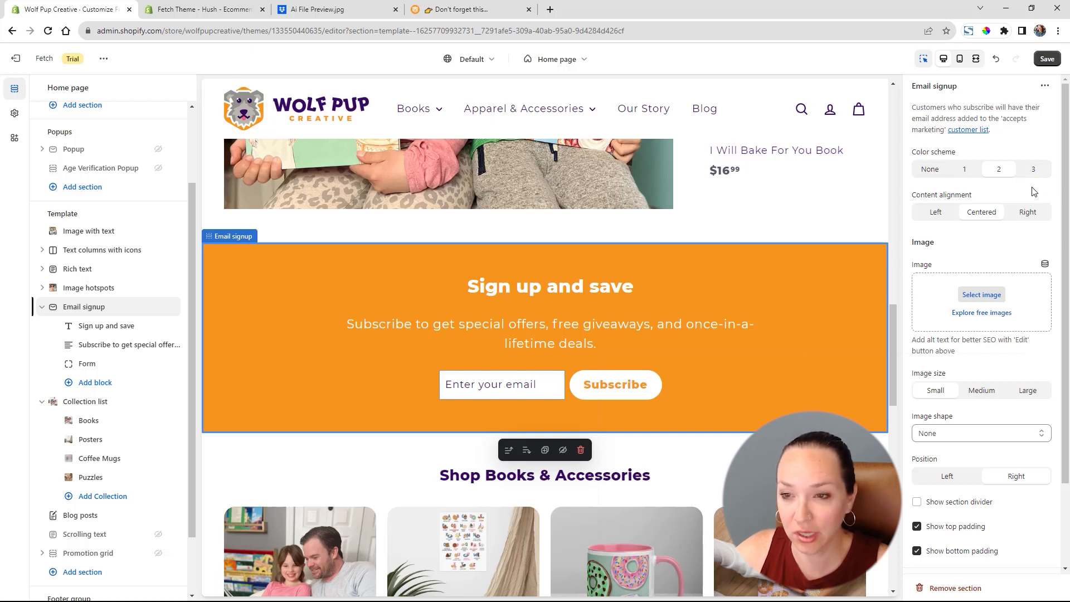
{"action": "left_click", "coordinate": [936, 213]}
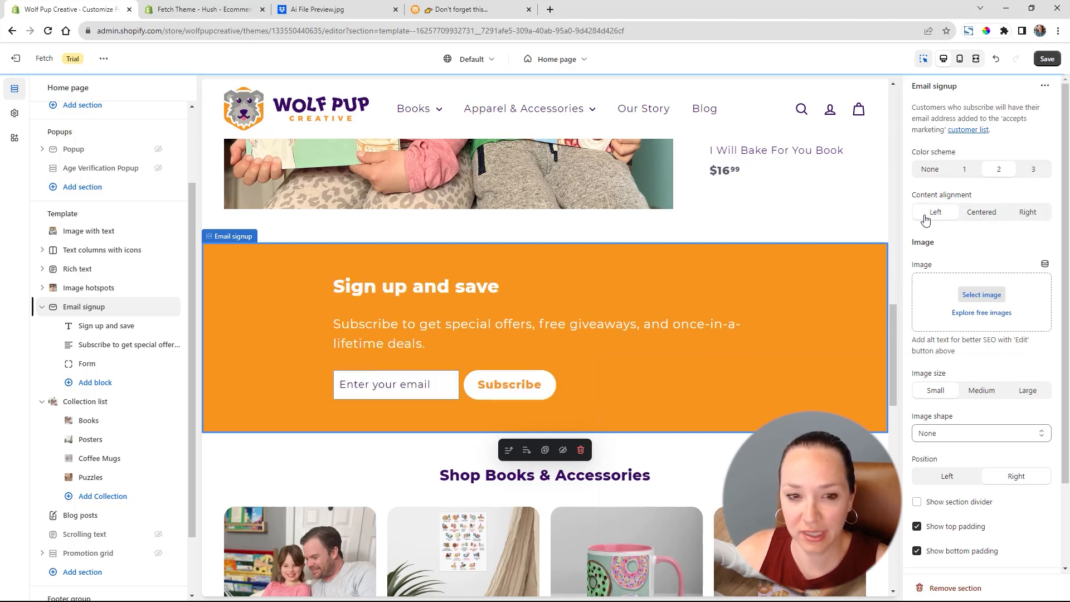
Add the coloring-page-flat-cropped image from the store library to the Email signup section.
{"action": "left_click", "coordinate": [996, 297]}
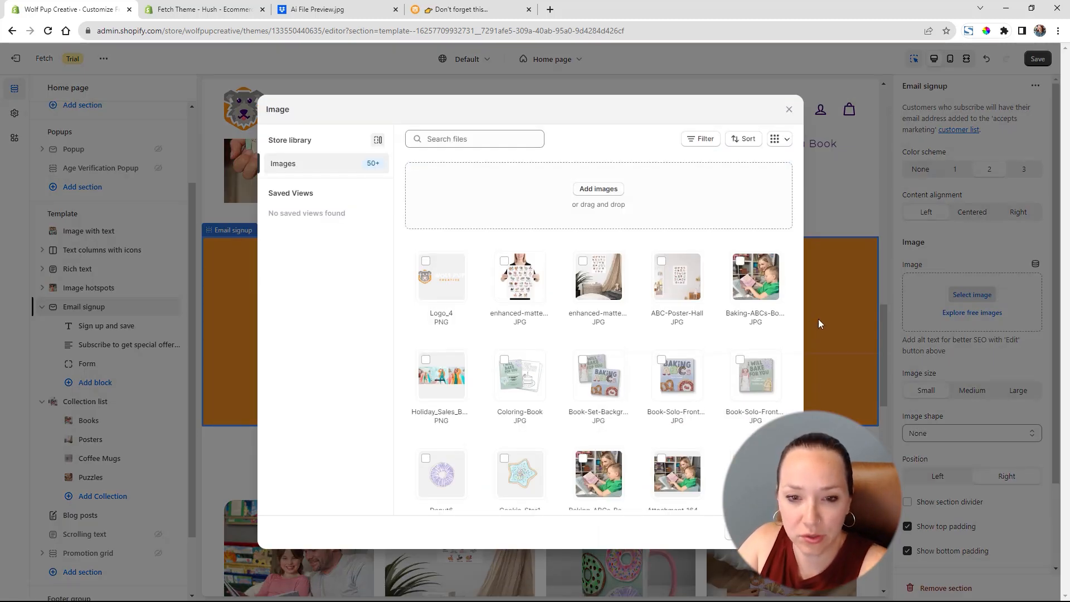
{"action": "scroll", "coordinate": [718, 335], "scroll_direction": "down", "scroll_amount": 1}
{"action": "scroll", "coordinate": [719, 334], "scroll_direction": "down", "scroll_amount": 1}
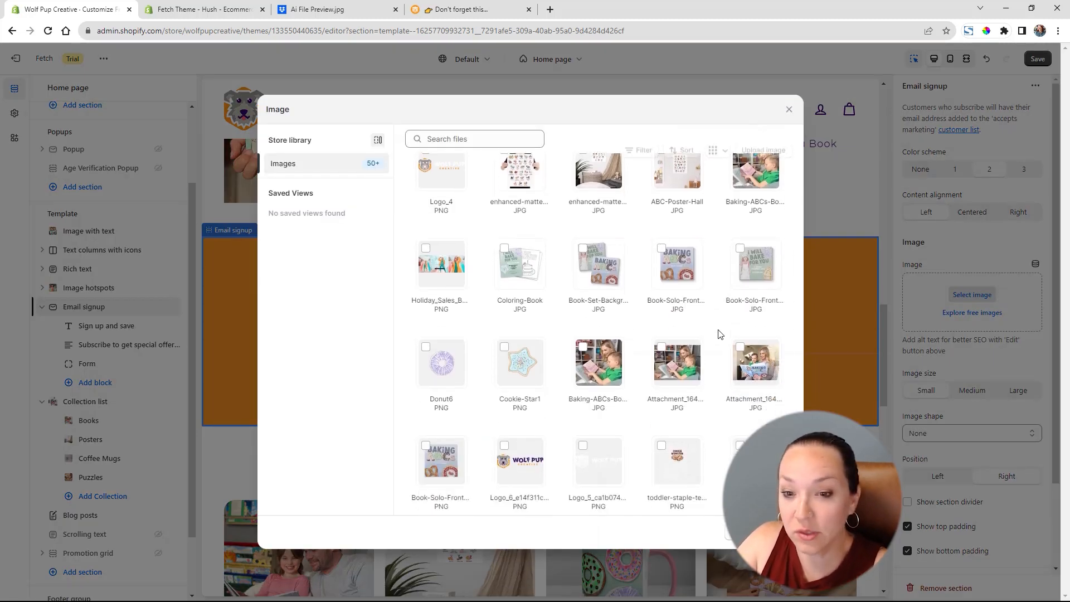
{"action": "scroll", "coordinate": [725, 331], "scroll_direction": "down", "scroll_amount": 2}
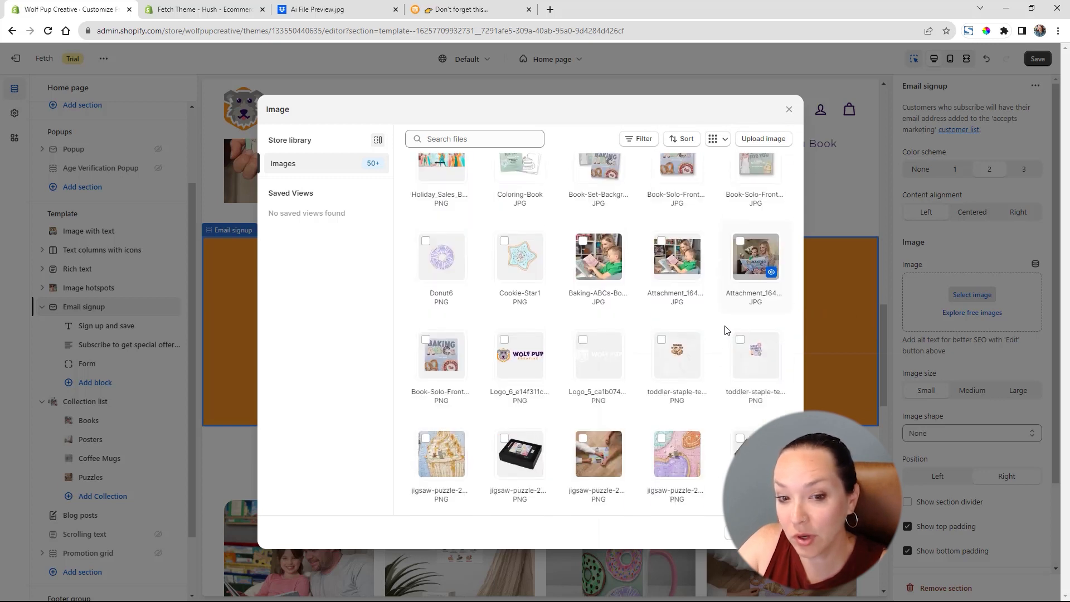
{"action": "scroll", "coordinate": [719, 319], "scroll_direction": "down", "scroll_amount": 1}
{"action": "scroll", "coordinate": [719, 319], "scroll_direction": "down", "scroll_amount": 3}
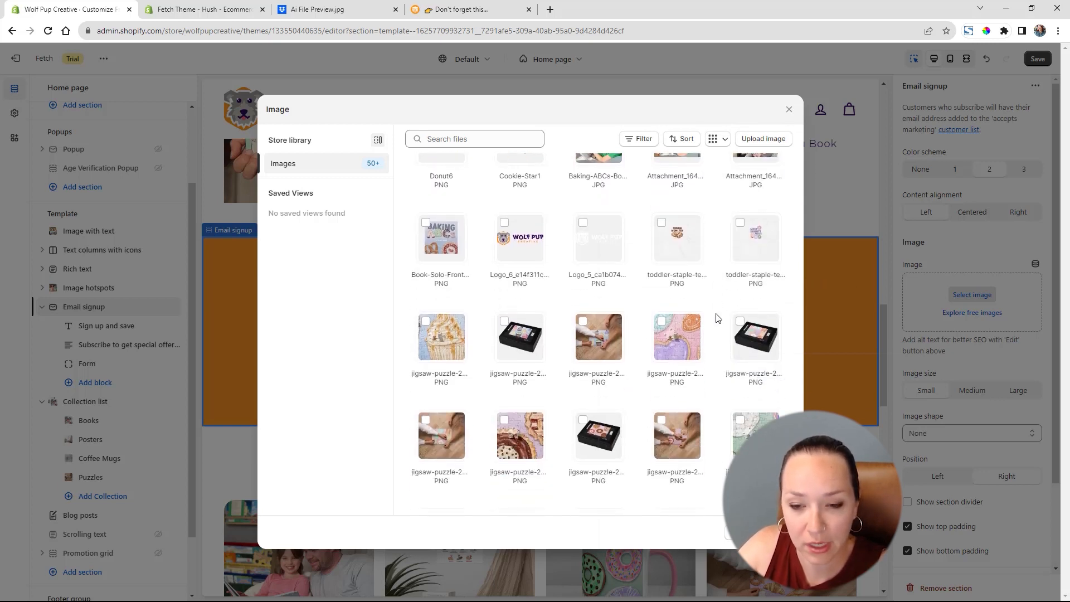
{"action": "scroll", "coordinate": [697, 317], "scroll_direction": "down", "scroll_amount": 6}
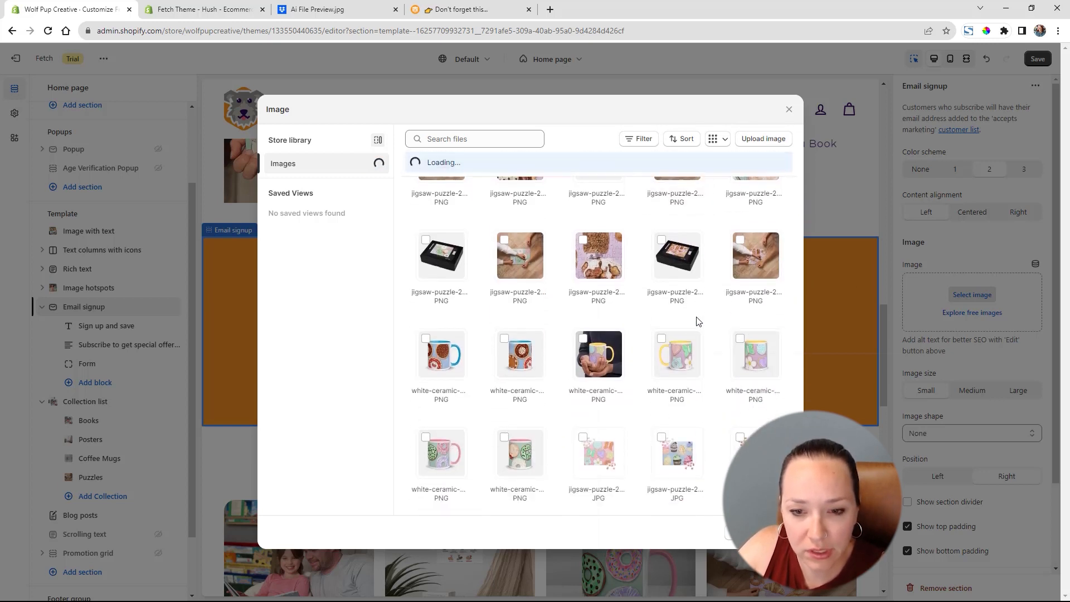
{"action": "scroll", "coordinate": [697, 322], "scroll_direction": "down", "scroll_amount": 5}
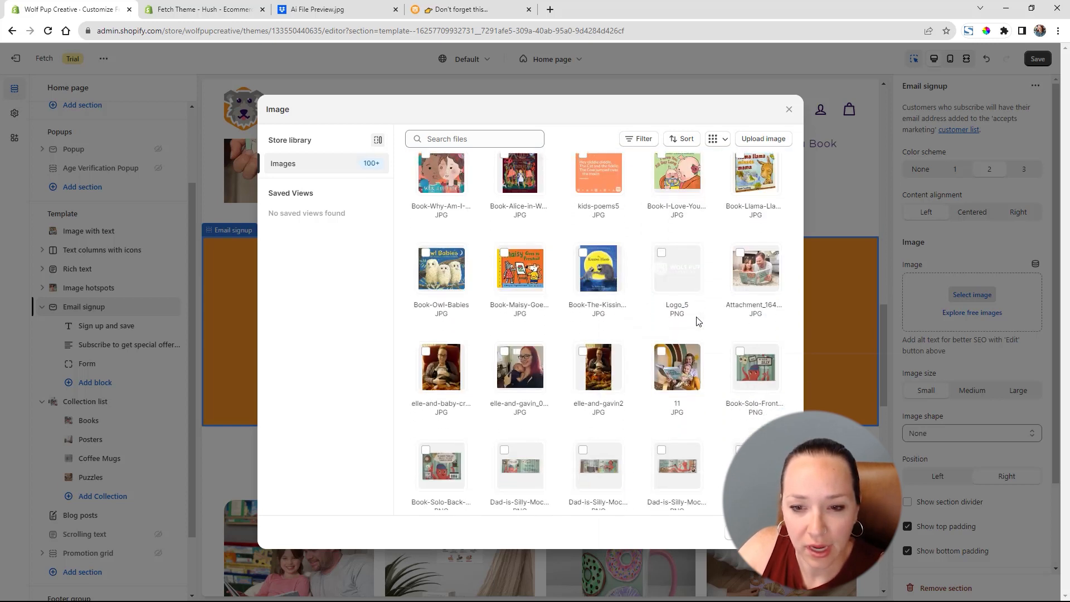
{"action": "scroll", "coordinate": [697, 326], "scroll_direction": "down", "scroll_amount": 3}
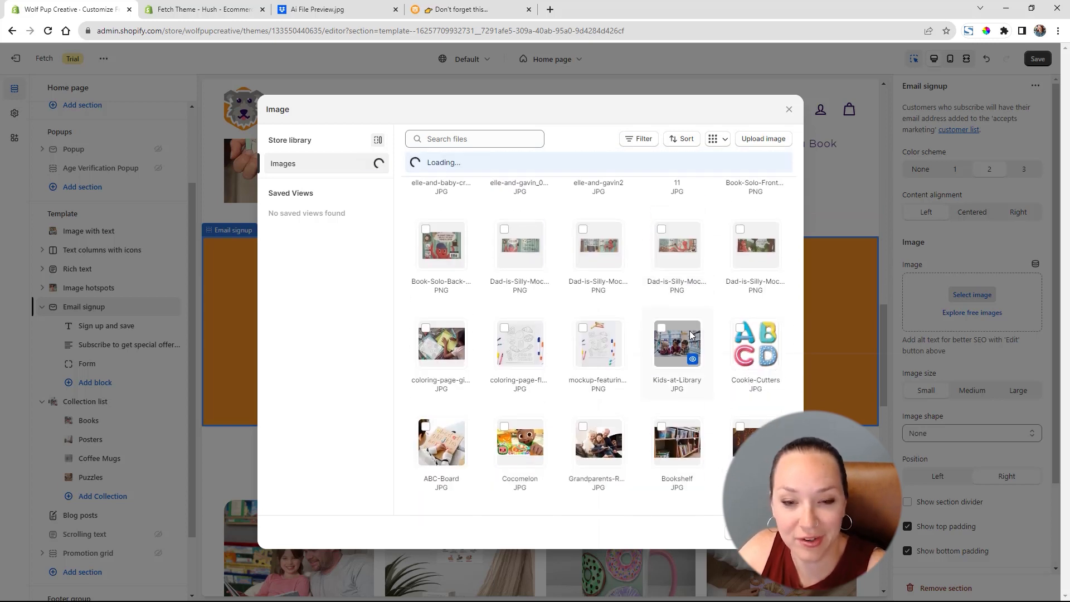
{"action": "left_click", "coordinate": [514, 355]}
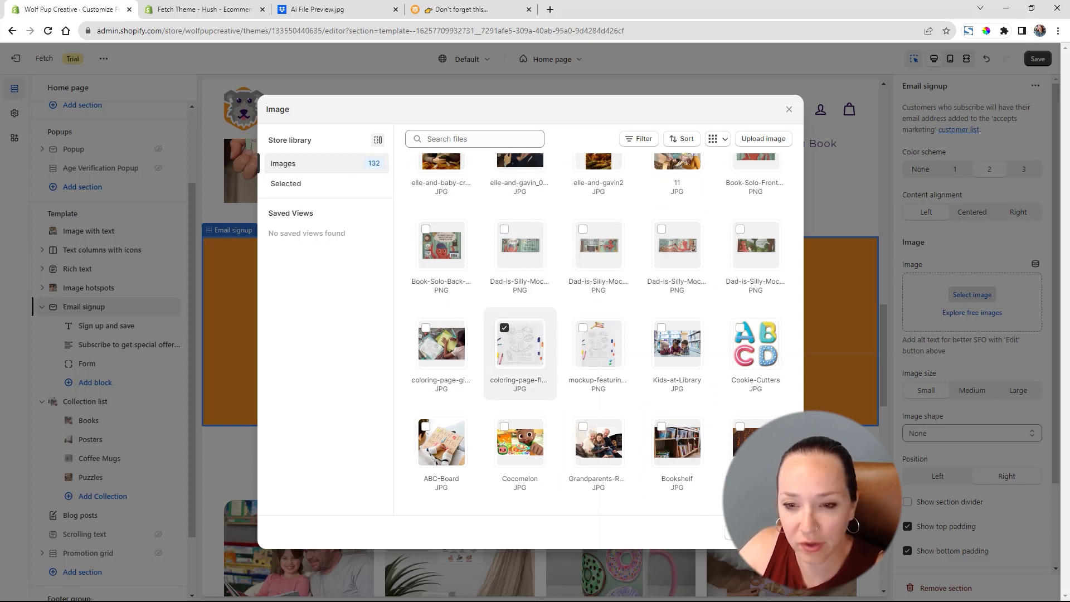
{"action": "left_click", "coordinate": [779, 532]}
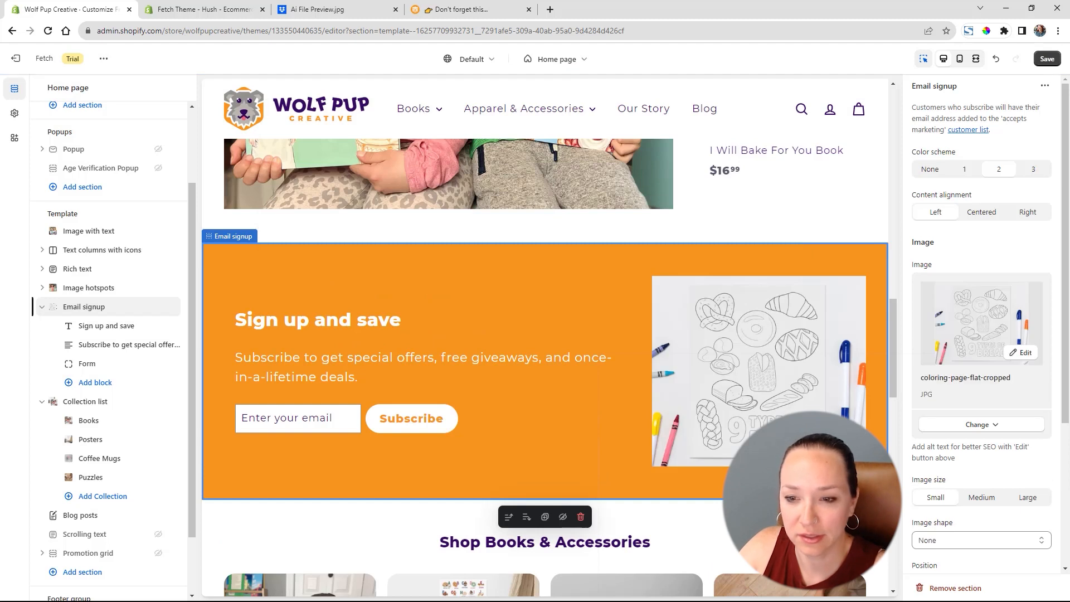
Try the Medium image size, return it to Small, and try the Splat 2, Splat 3 and Splat 4 image shapes.
{"action": "left_click", "coordinate": [980, 498]}
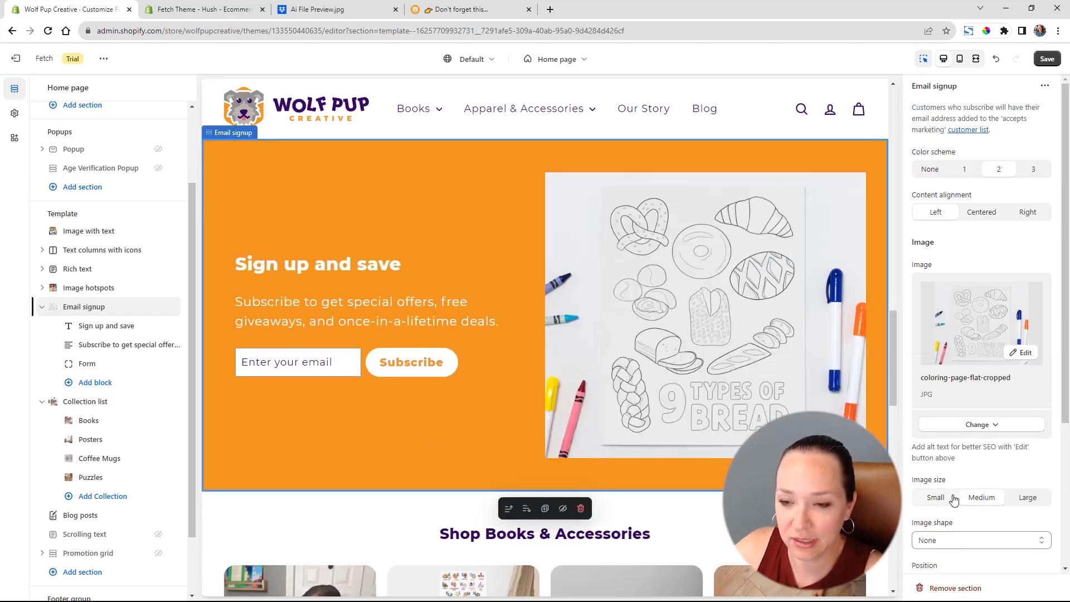
{"action": "left_click", "coordinate": [938, 497]}
{"action": "left_click", "coordinate": [953, 542]}
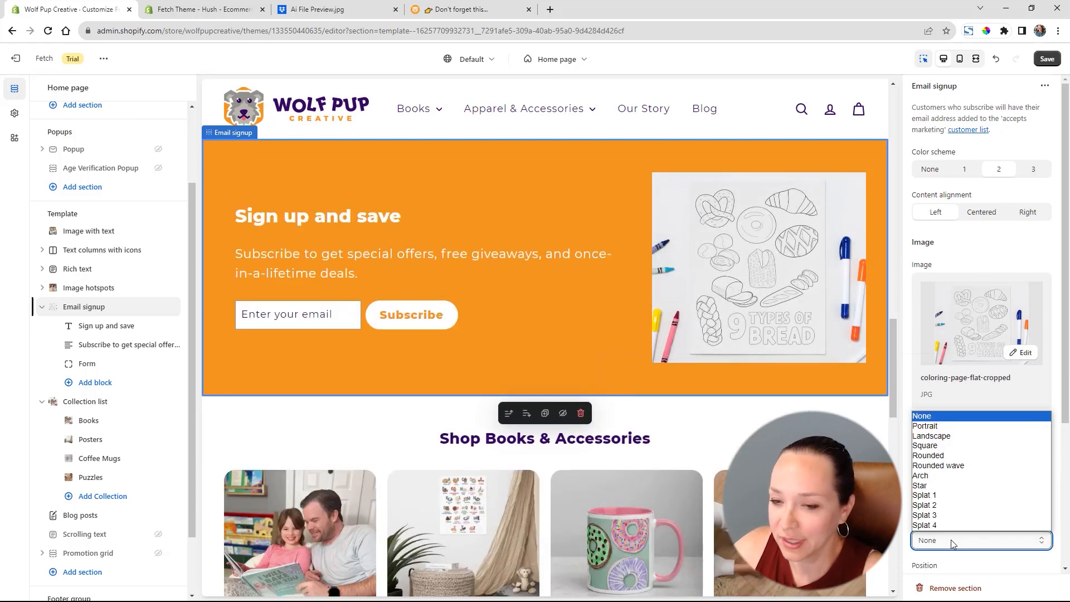
{"action": "left_click", "coordinate": [966, 505]}
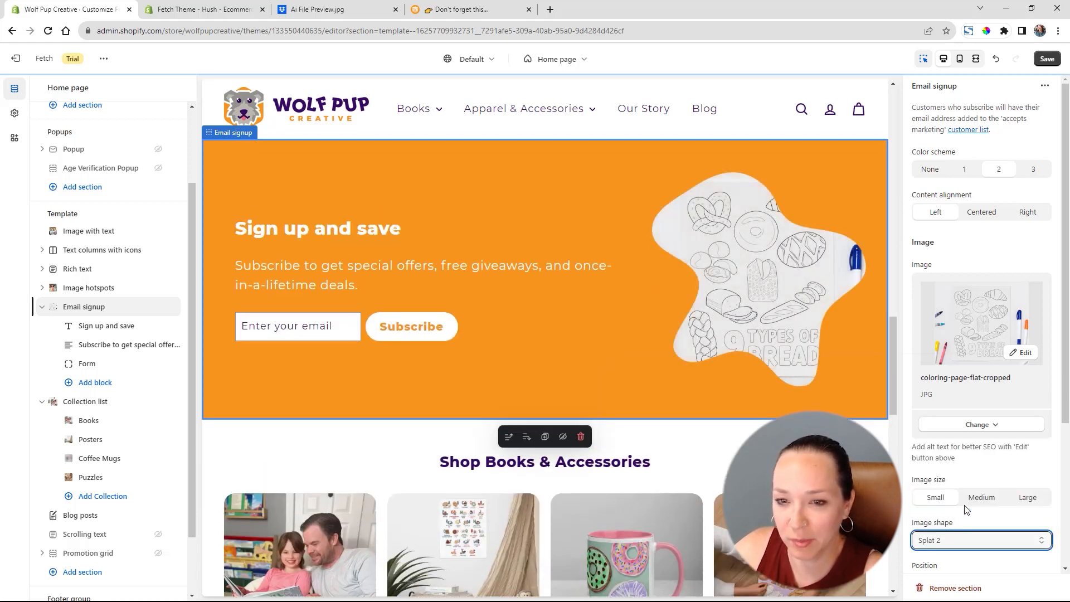
{"action": "left_click", "coordinate": [938, 543]}
{"action": "left_click", "coordinate": [948, 515]}
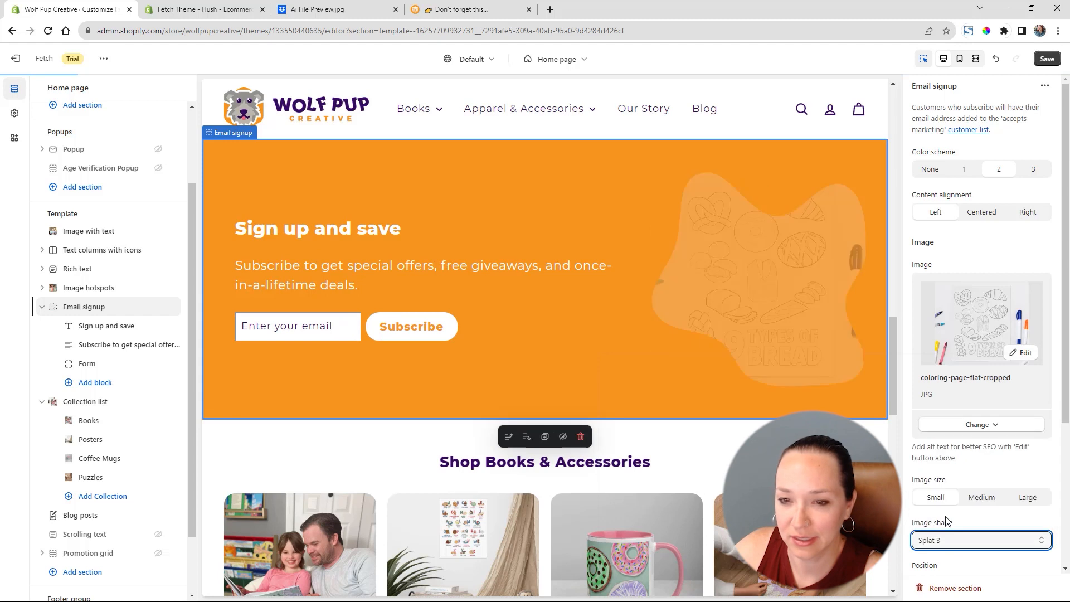
{"action": "left_click", "coordinate": [947, 541]}
{"action": "left_click", "coordinate": [948, 525]}
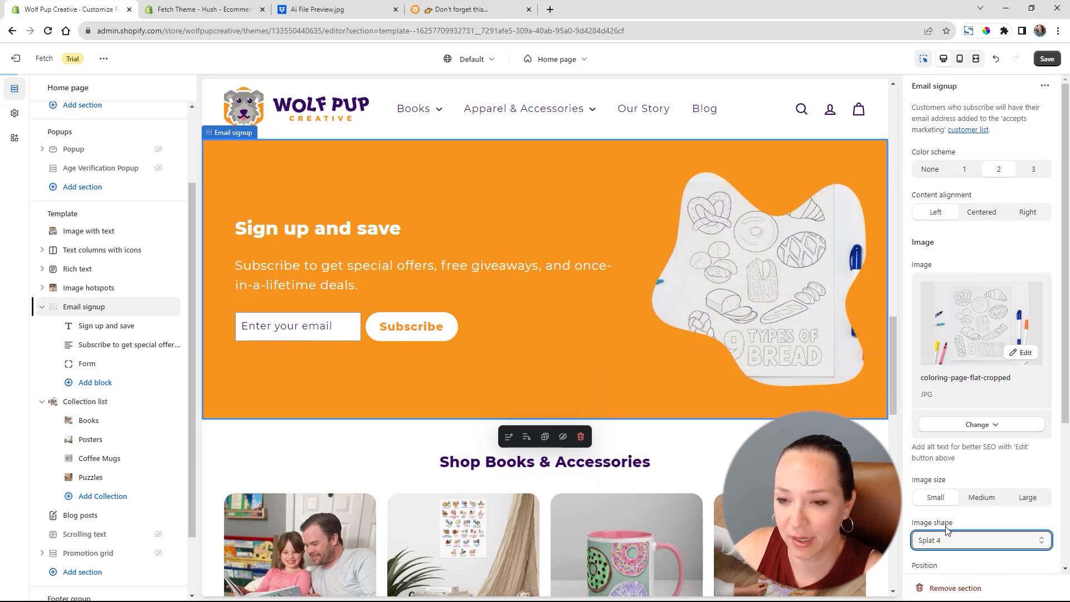
Try the Portrait, Landscape and Rounded shapes on the Email signup image.
{"action": "left_click", "coordinate": [948, 541]}
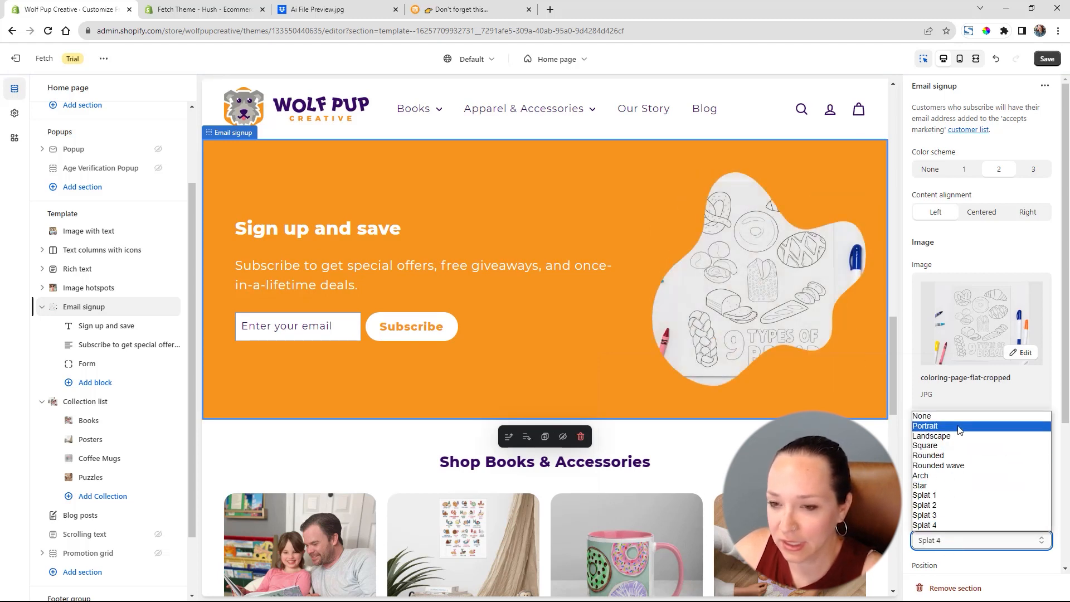
{"action": "left_click", "coordinate": [959, 427]}
{"action": "left_click", "coordinate": [959, 540]}
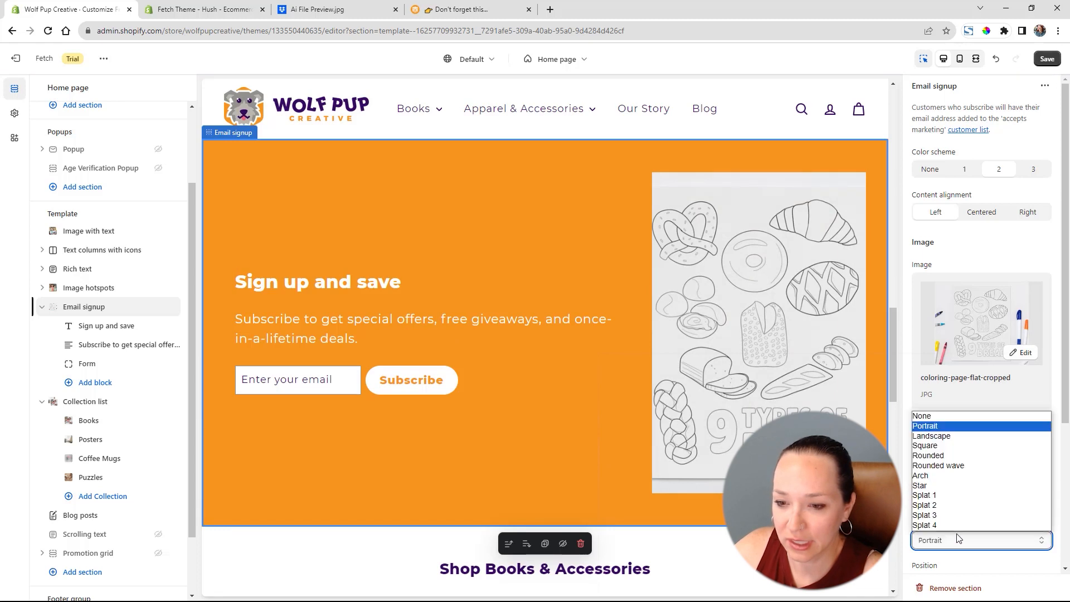
{"action": "left_click", "coordinate": [950, 436]}
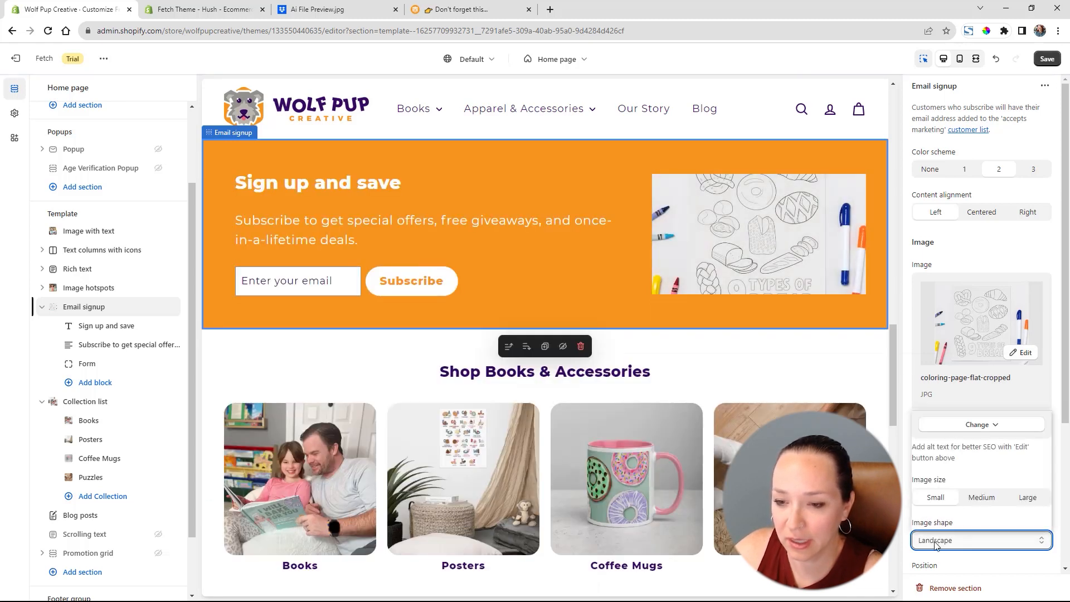
{"action": "left_click", "coordinate": [959, 540]}
{"action": "left_click", "coordinate": [968, 456]}
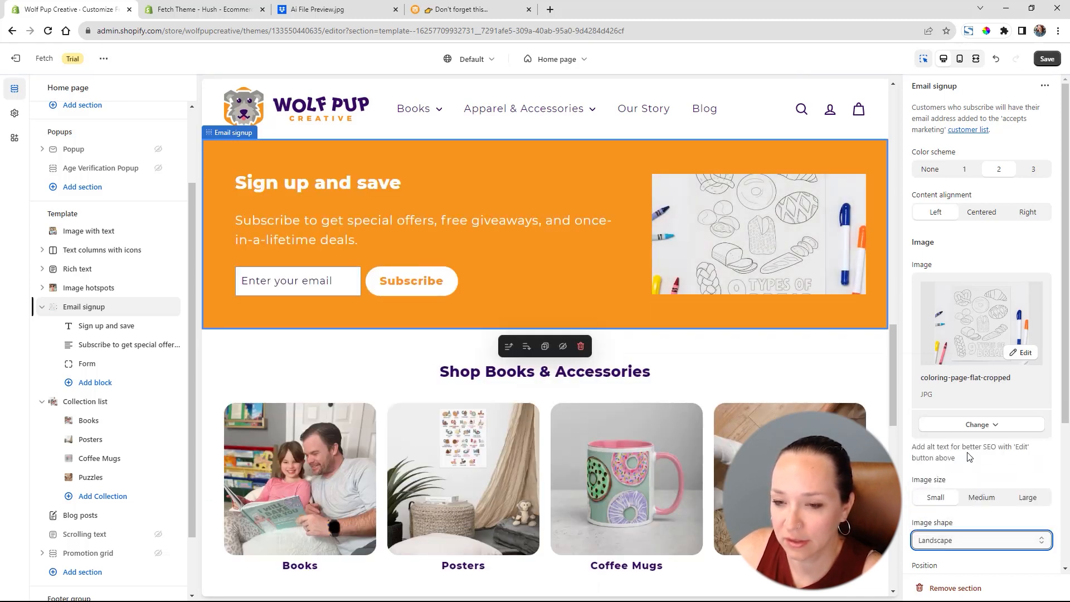
Try the Arch and Star shapes on the Email signup image and set its shape back to None.
{"action": "left_click", "coordinate": [981, 540]}
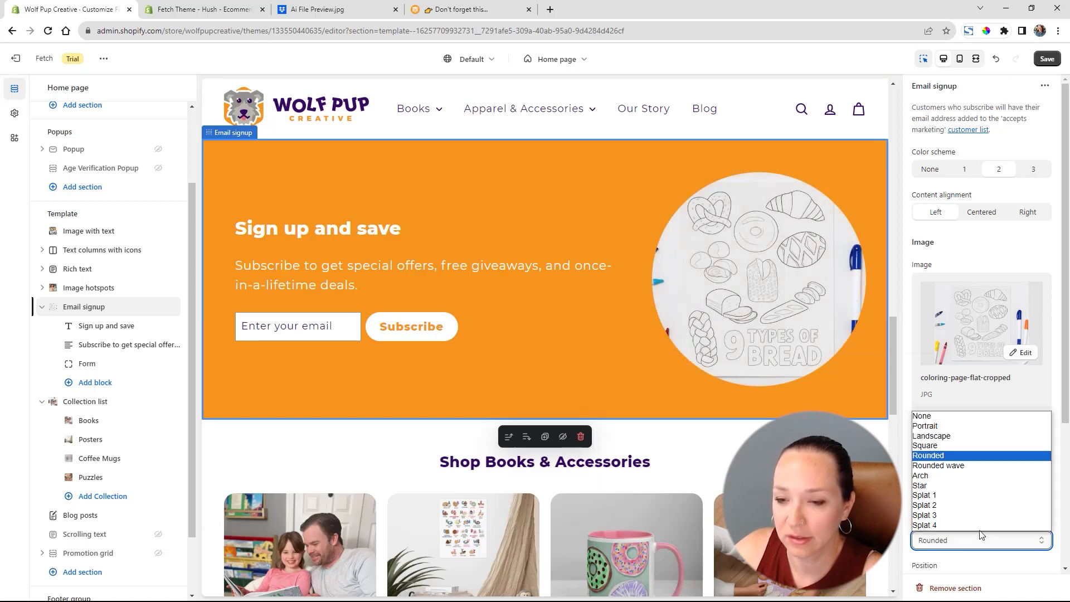
{"action": "left_click", "coordinate": [944, 478]}
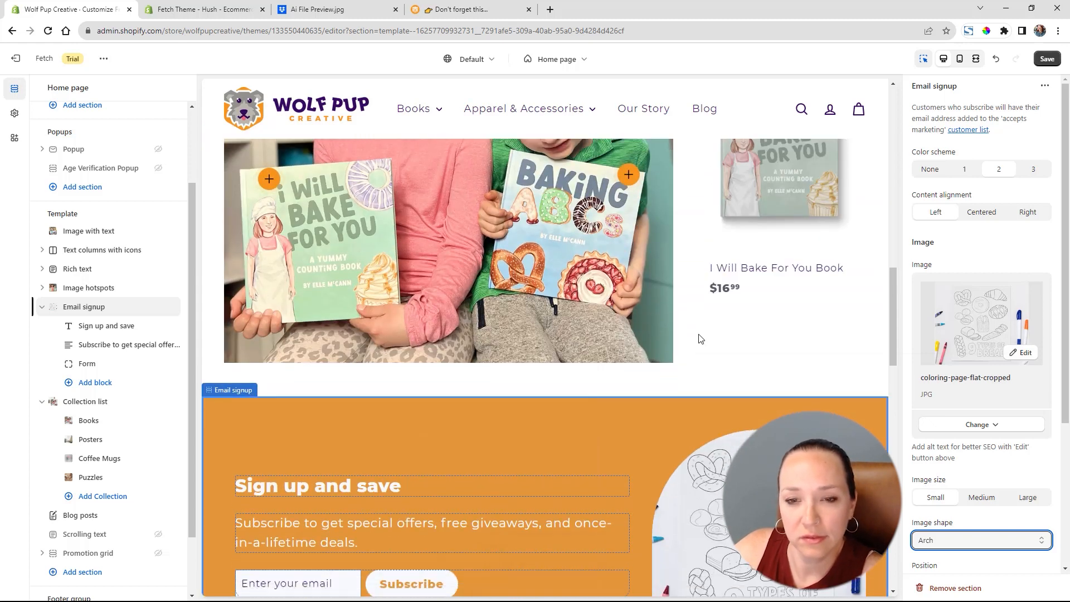
{"action": "left_click", "coordinate": [991, 546]}
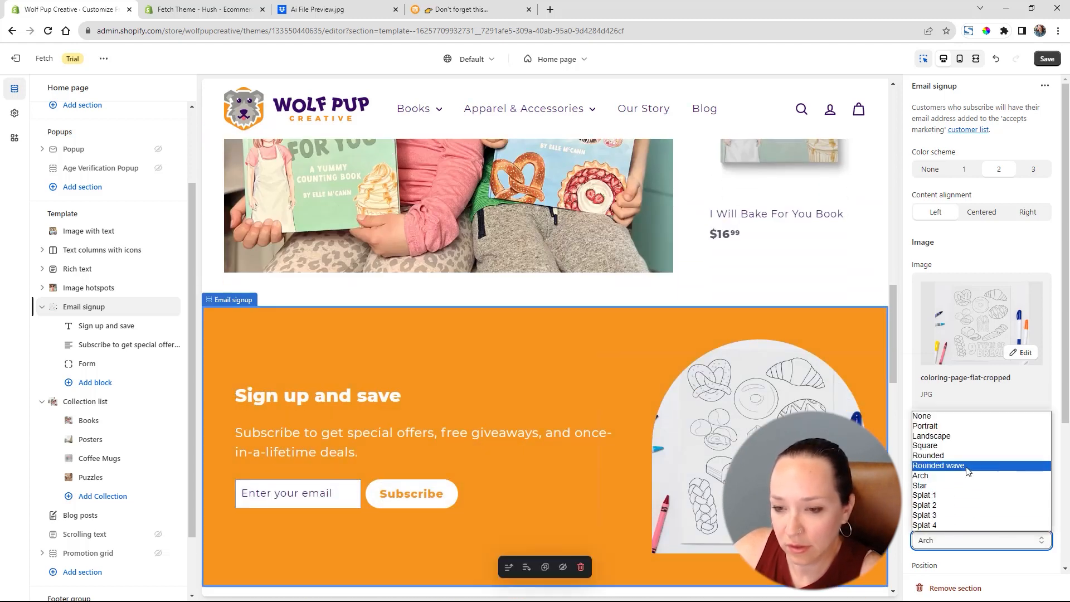
{"action": "left_click", "coordinate": [946, 487]}
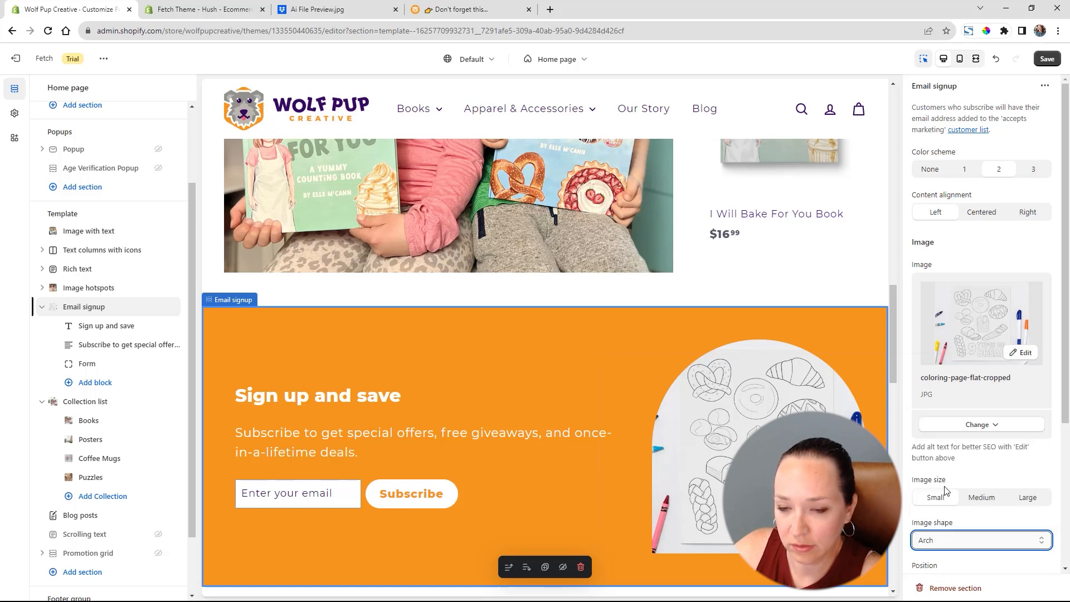
{"action": "left_click", "coordinate": [930, 541]}
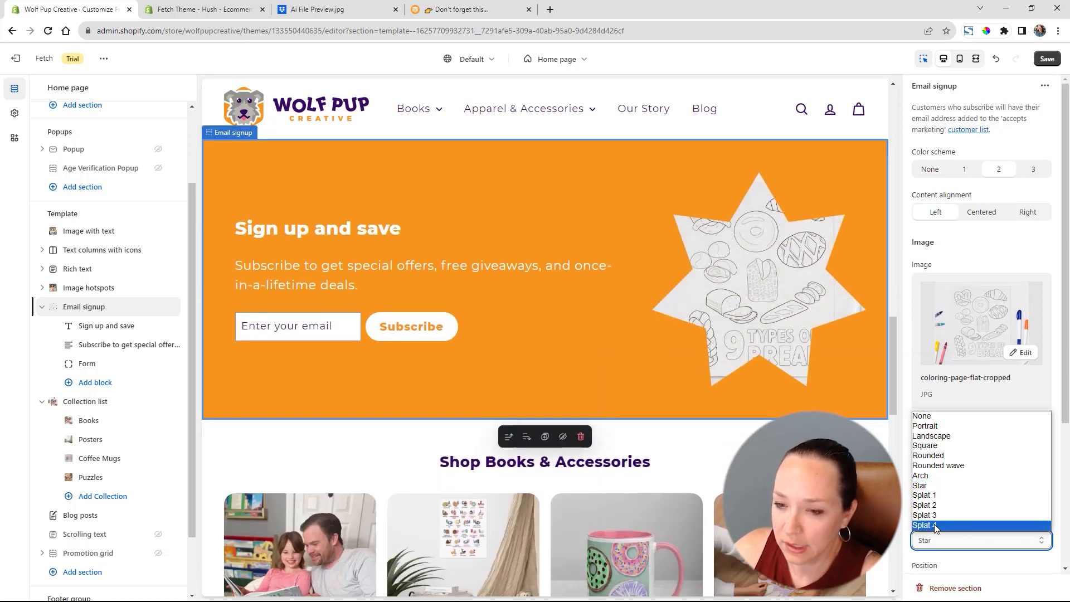
{"action": "left_click", "coordinate": [925, 416]}
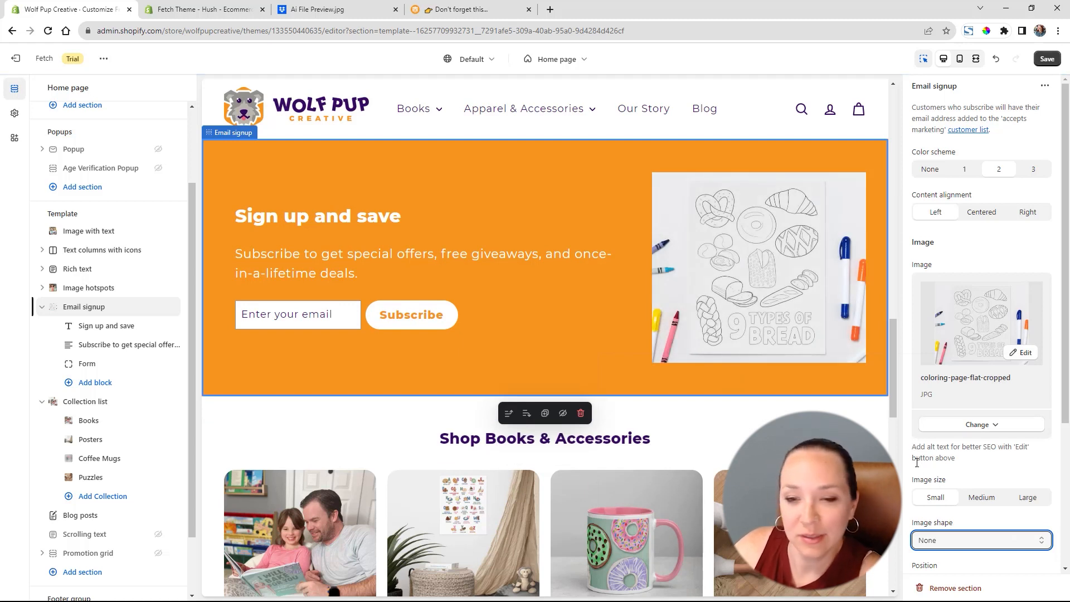
Try the Dots and Notebook textures on the Email signup section's background.
{"action": "scroll", "coordinate": [988, 429], "scroll_direction": "down", "scroll_amount": 2}
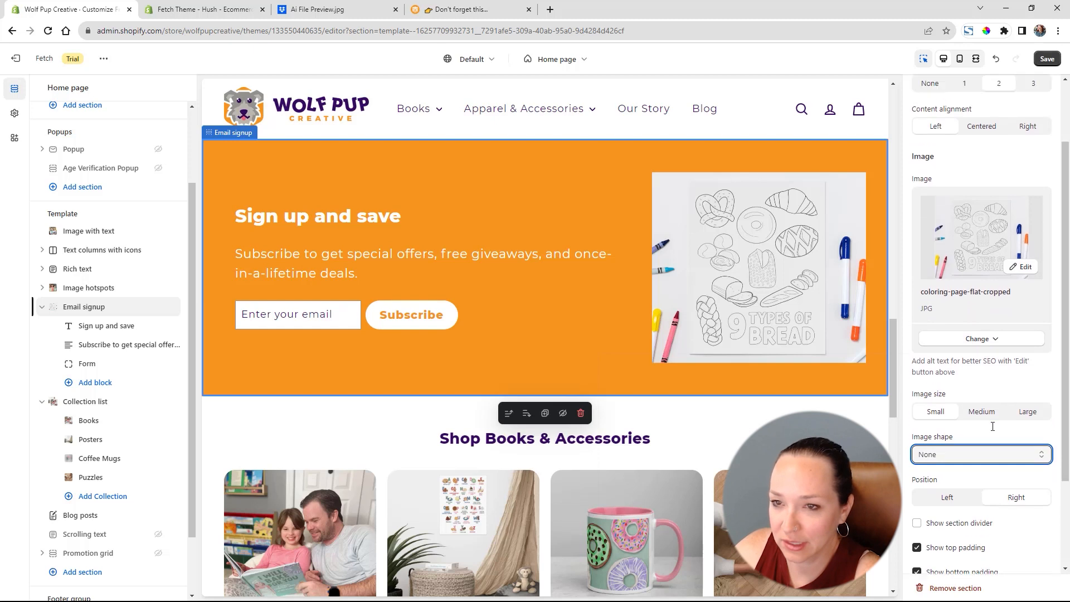
{"action": "scroll", "coordinate": [984, 429], "scroll_direction": "up", "scroll_amount": 2}
{"action": "scroll", "coordinate": [970, 474], "scroll_direction": "down", "scroll_amount": 4}
{"action": "left_click", "coordinate": [953, 521]}
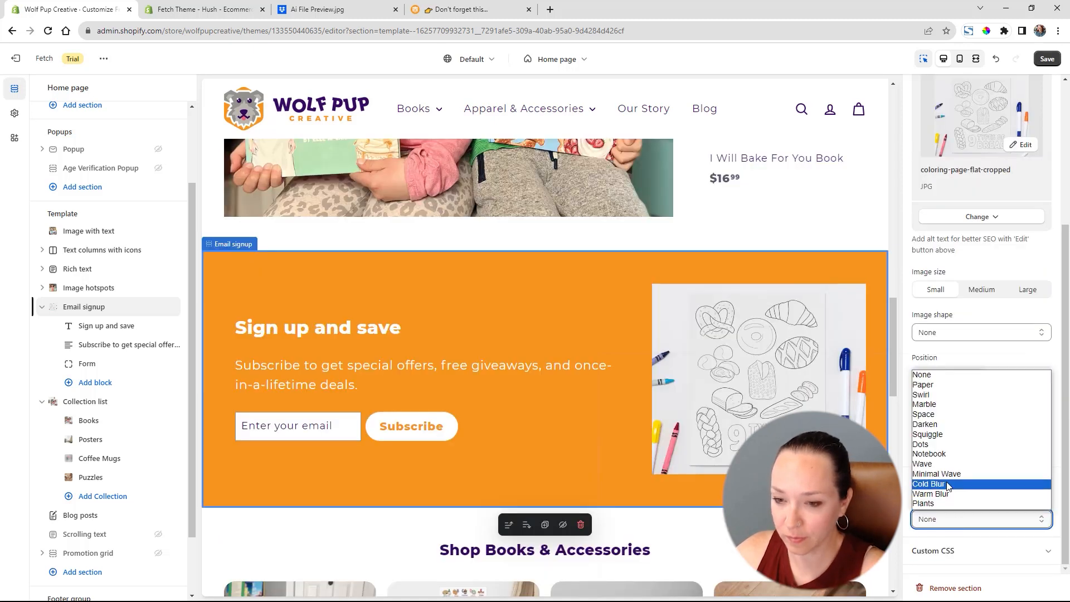
{"action": "left_click", "coordinate": [942, 448]}
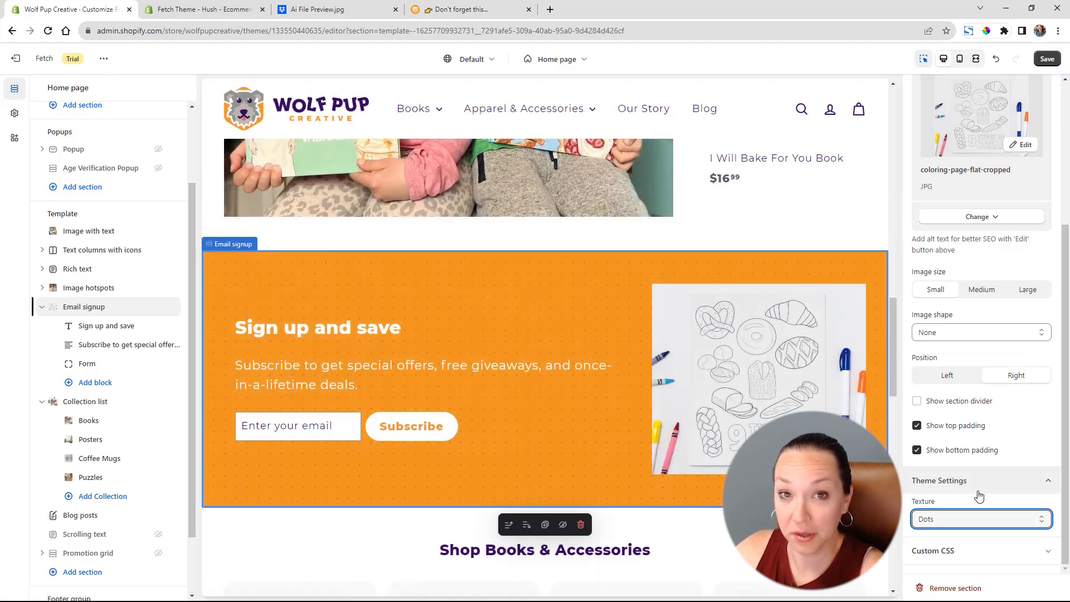
{"action": "left_click", "coordinate": [961, 519]}
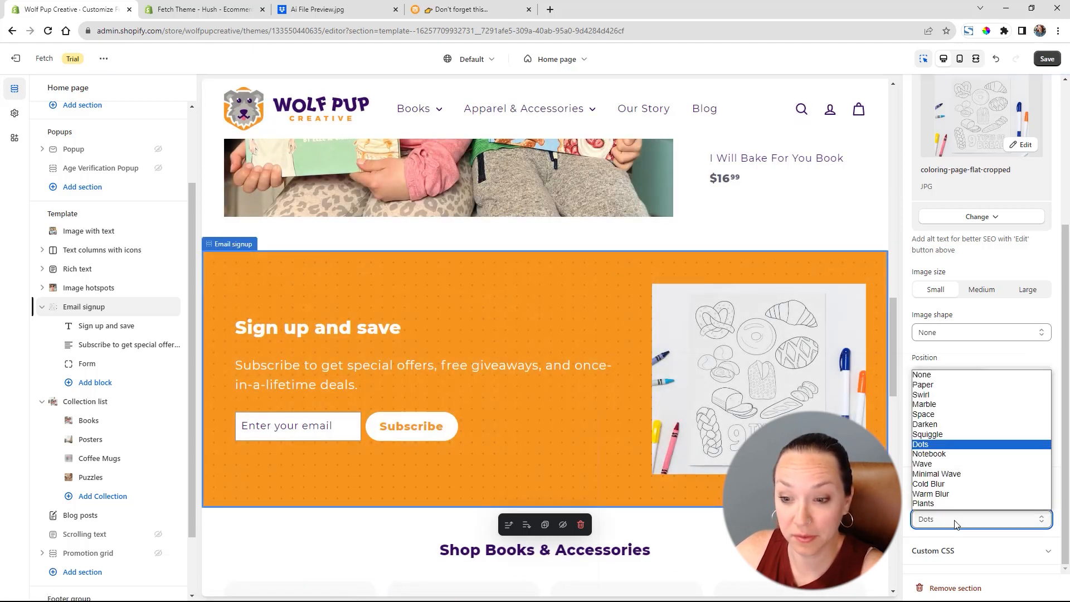
{"action": "left_click", "coordinate": [952, 455]}
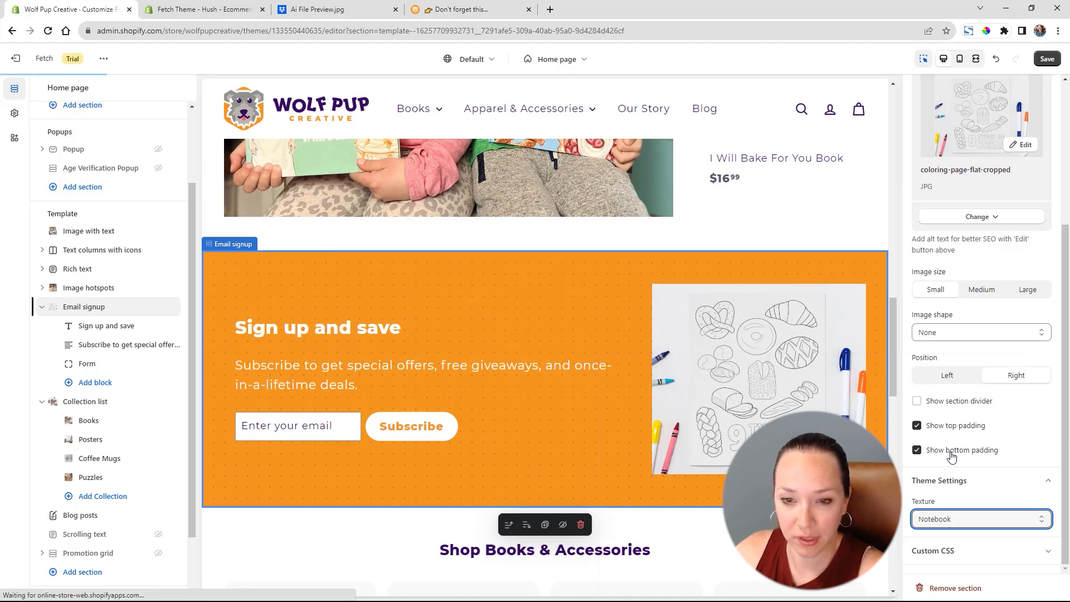
Try the Paper and Marble textures on the Email signup section's background.
{"action": "left_click", "coordinate": [970, 519]}
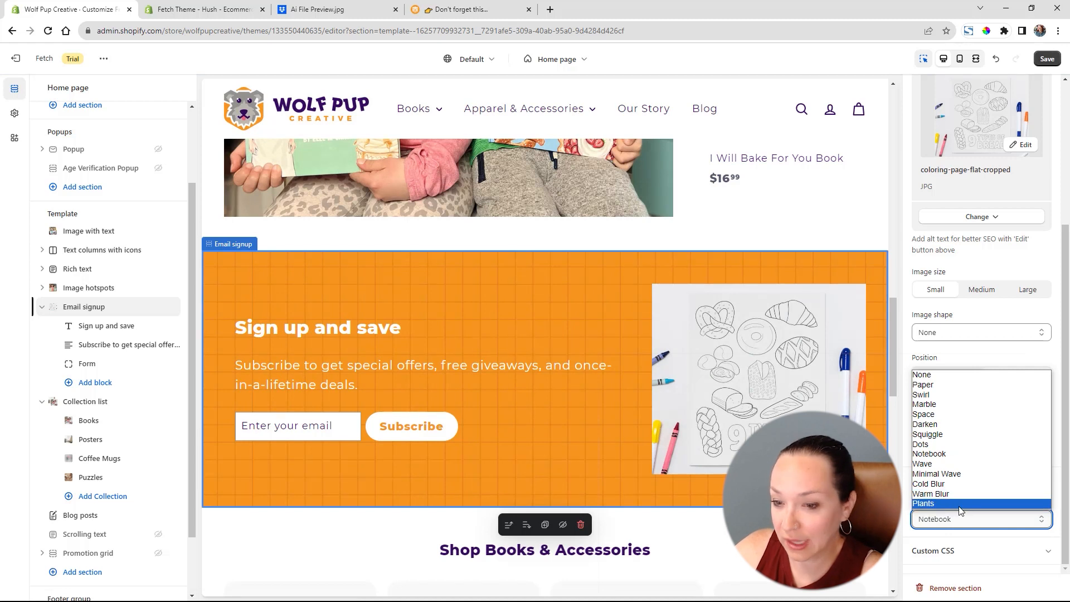
{"action": "left_click", "coordinate": [957, 385]}
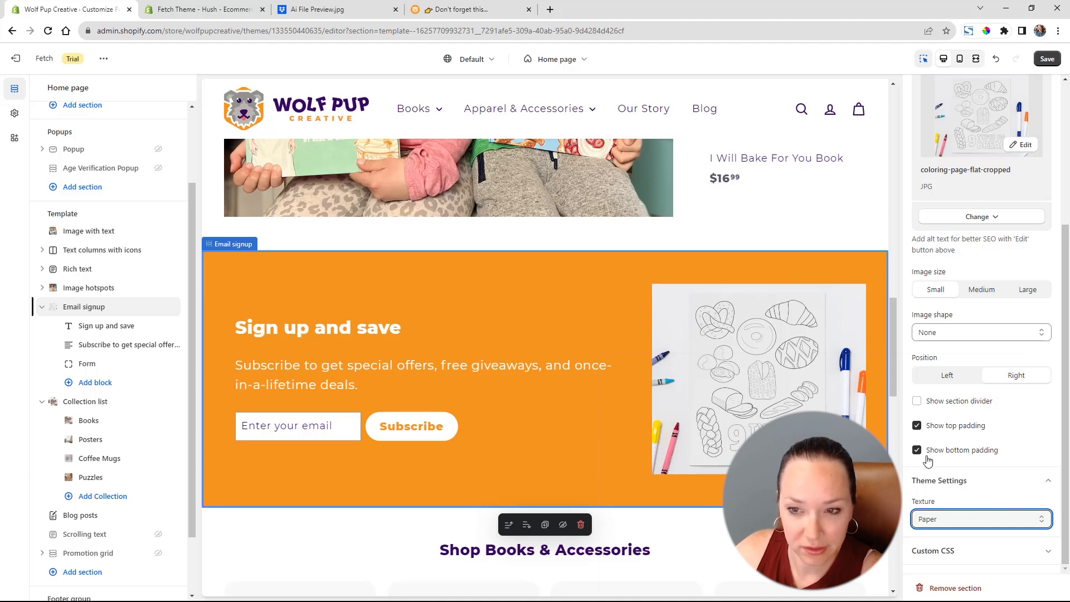
{"action": "left_click", "coordinate": [950, 520]}
{"action": "left_click", "coordinate": [948, 406]}
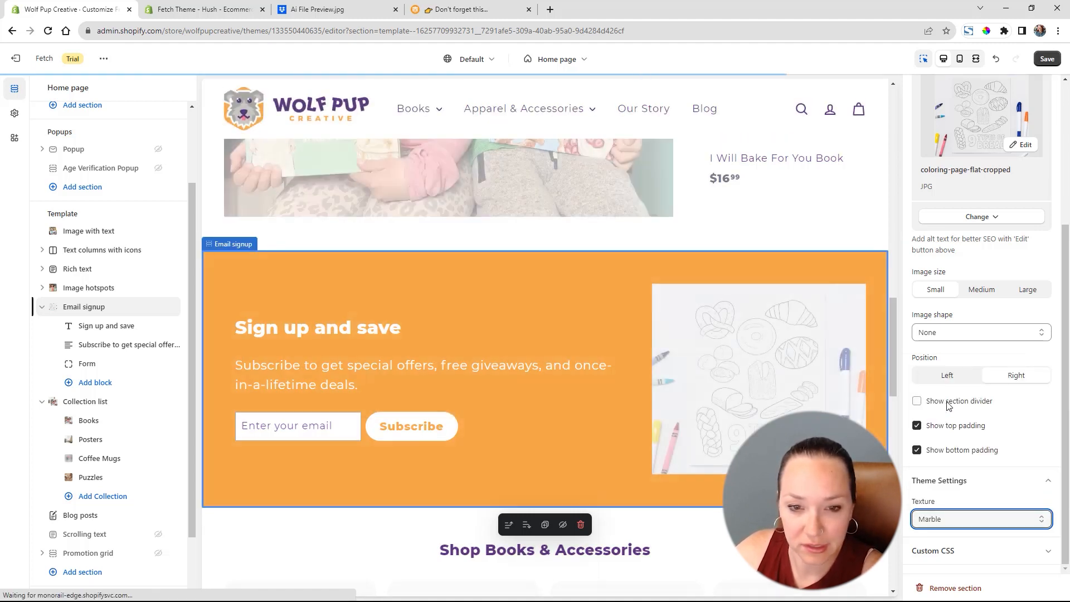
Try the Squiggle and Space textures on the Email signup section's background.
{"action": "left_click", "coordinate": [954, 521]}
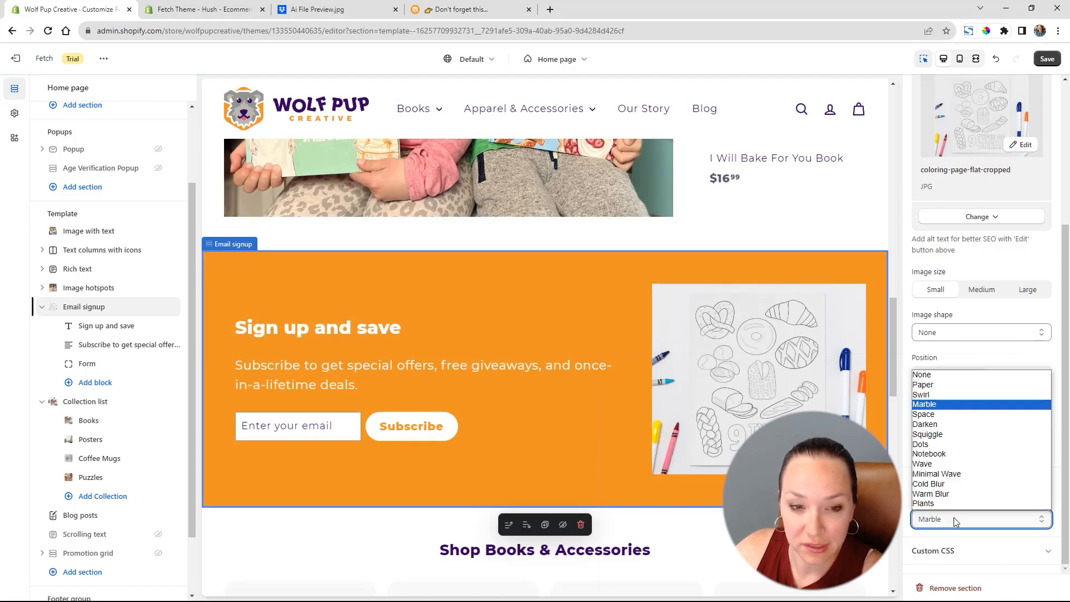
{"action": "left_click", "coordinate": [942, 435]}
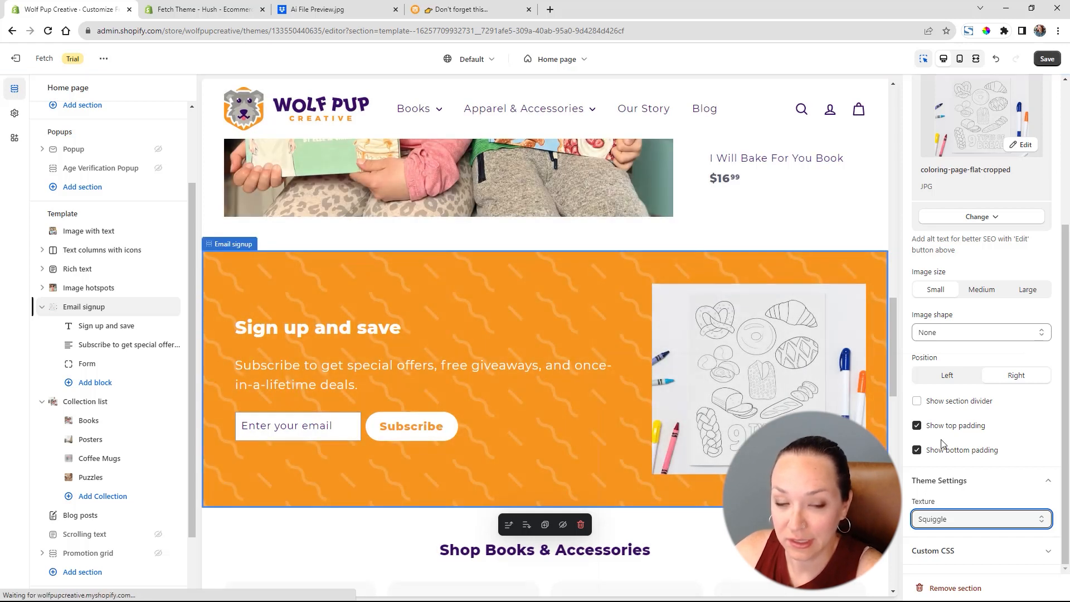
{"action": "left_click", "coordinate": [938, 520]}
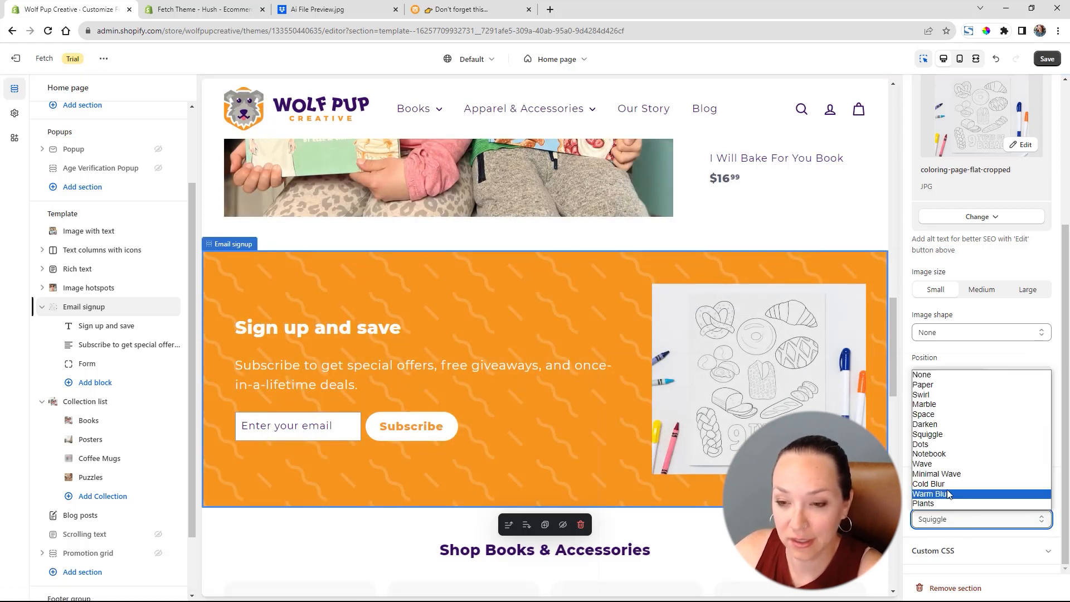
{"action": "left_click", "coordinate": [939, 414]}
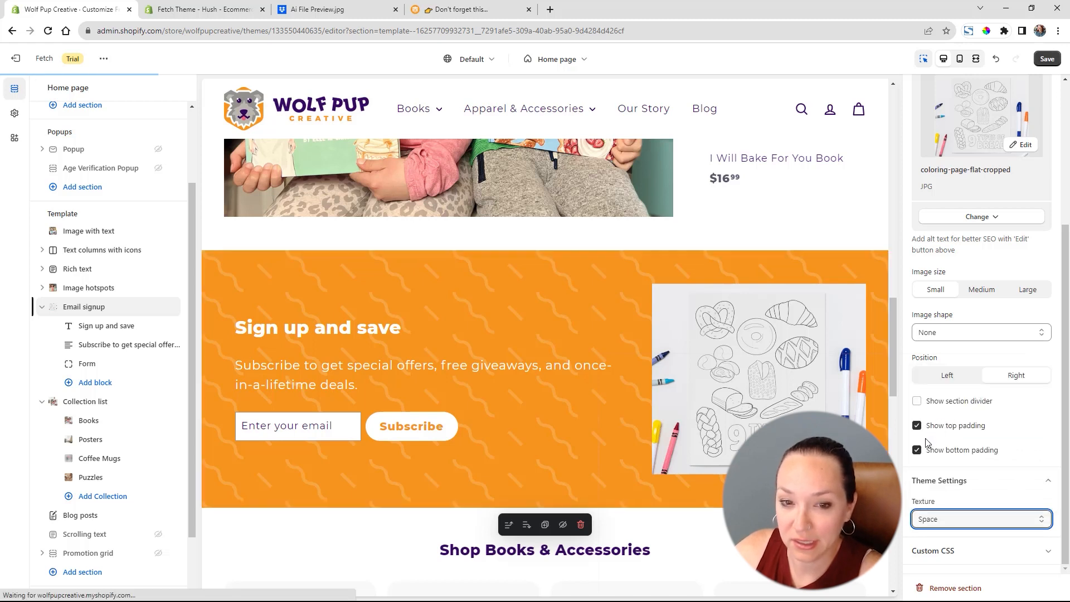
Set the Email signup section's texture to None and save the home page.
{"action": "left_click", "coordinate": [944, 521]}
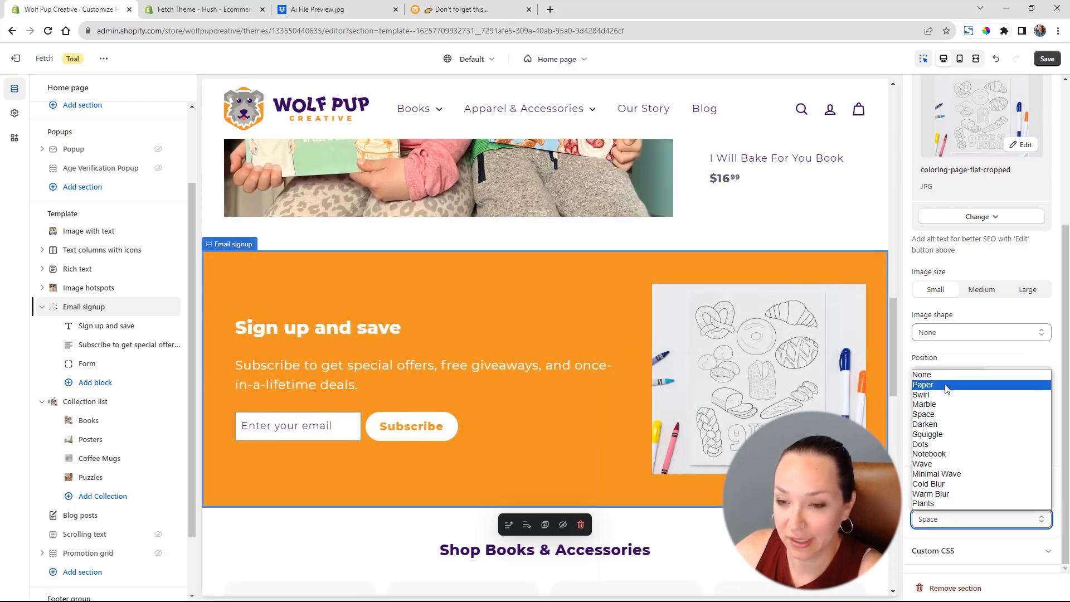
{"action": "left_click", "coordinate": [947, 377]}
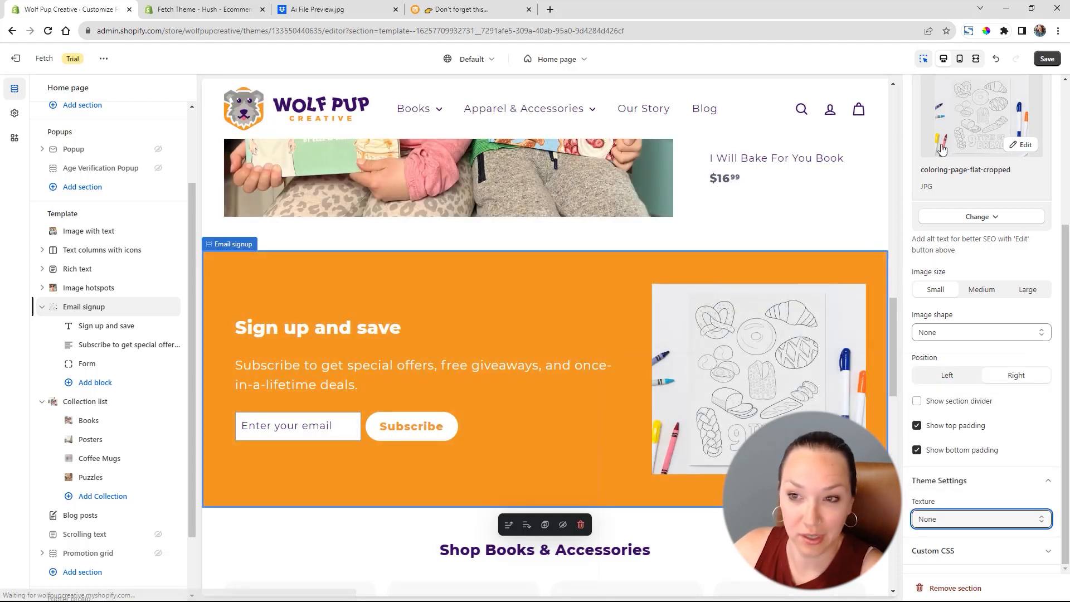
{"action": "left_click", "coordinate": [1048, 59]}
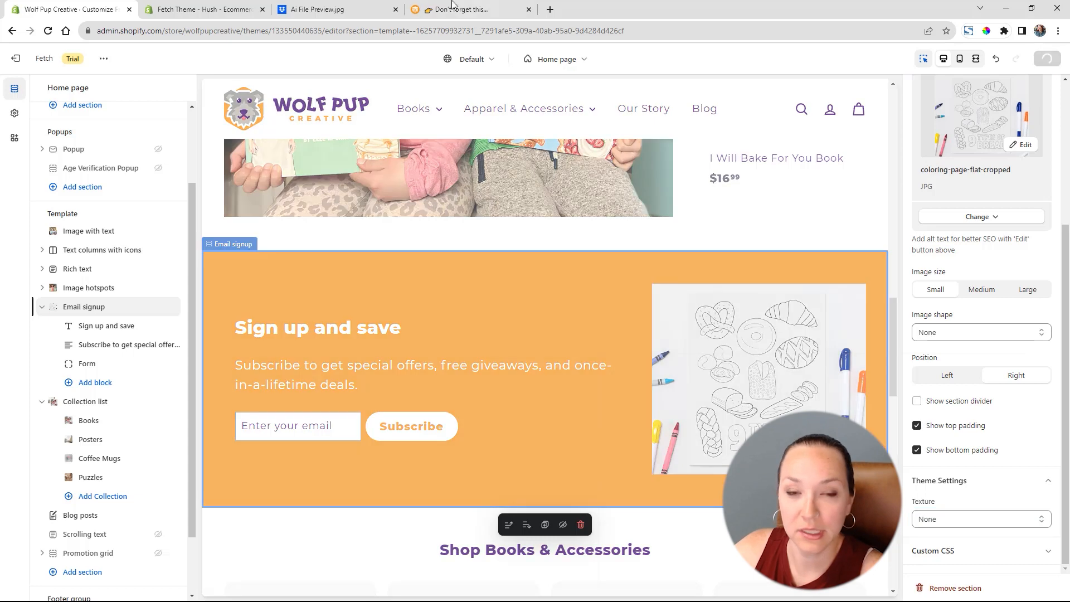
Copy the coloring book signup heading from the live wolfpupcreative.com site and use "Get a Free Digital Coloring Book" as the Email signup title.
{"action": "left_click", "coordinate": [451, 9]}
{"action": "scroll", "coordinate": [621, 482], "scroll_direction": "down", "scroll_amount": 20}
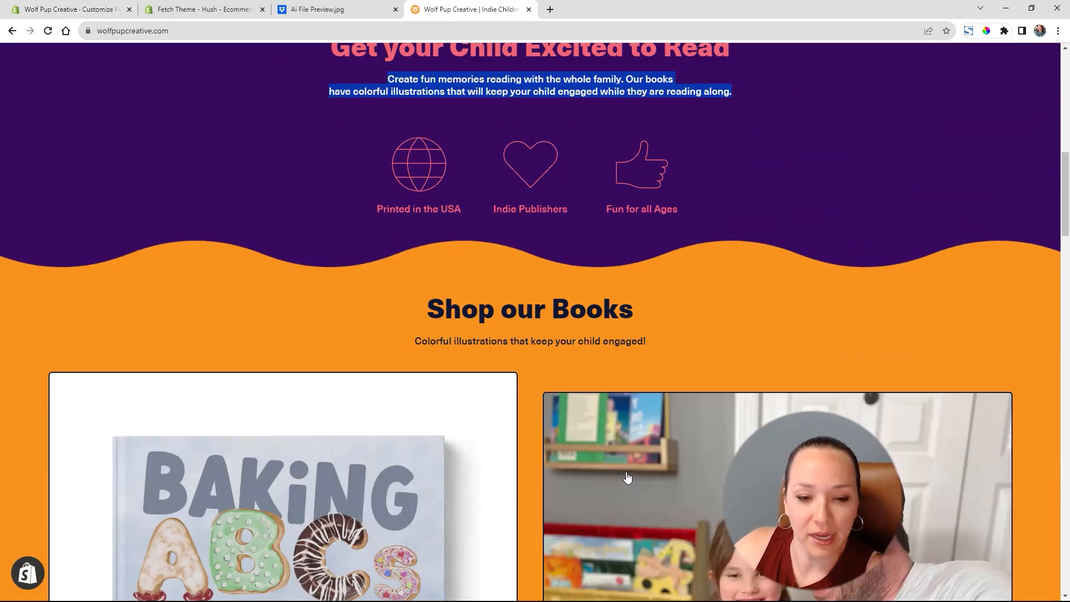
{"action": "scroll", "coordinate": [627, 478], "scroll_direction": "down", "scroll_amount": 20}
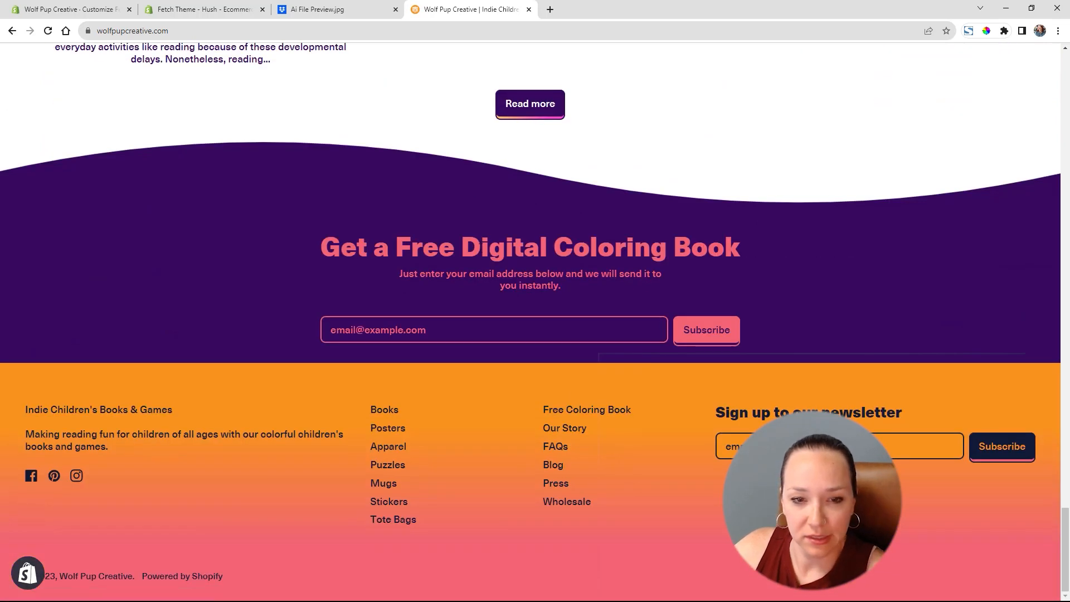
{"action": "triple_click", "coordinate": [481, 249]}
{"action": "key", "text": "ctrl+c"}
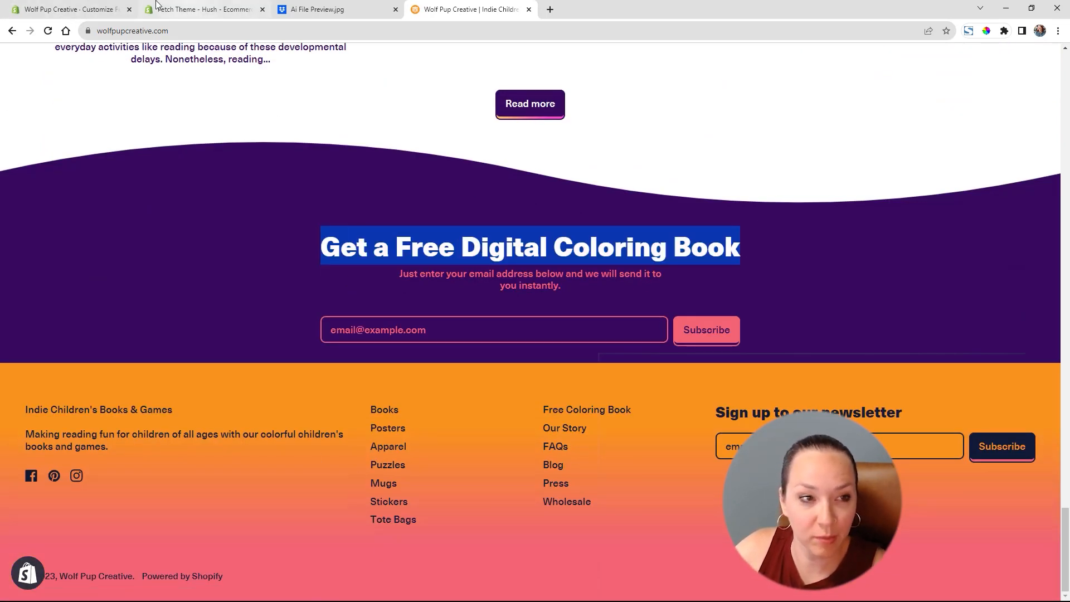
{"action": "left_click", "coordinate": [67, 9]}
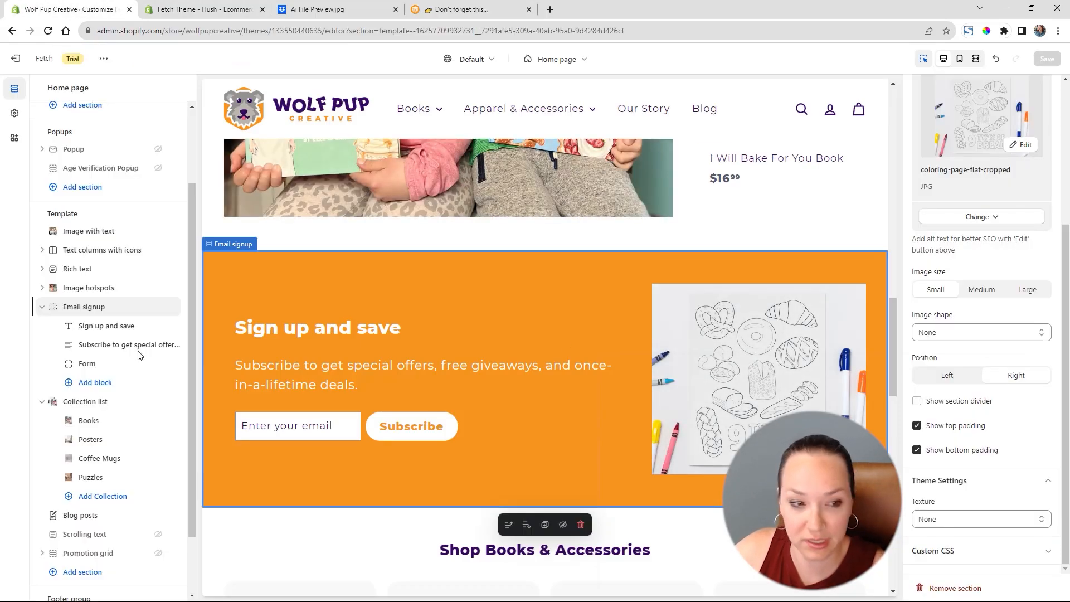
{"action": "left_click", "coordinate": [106, 326]}
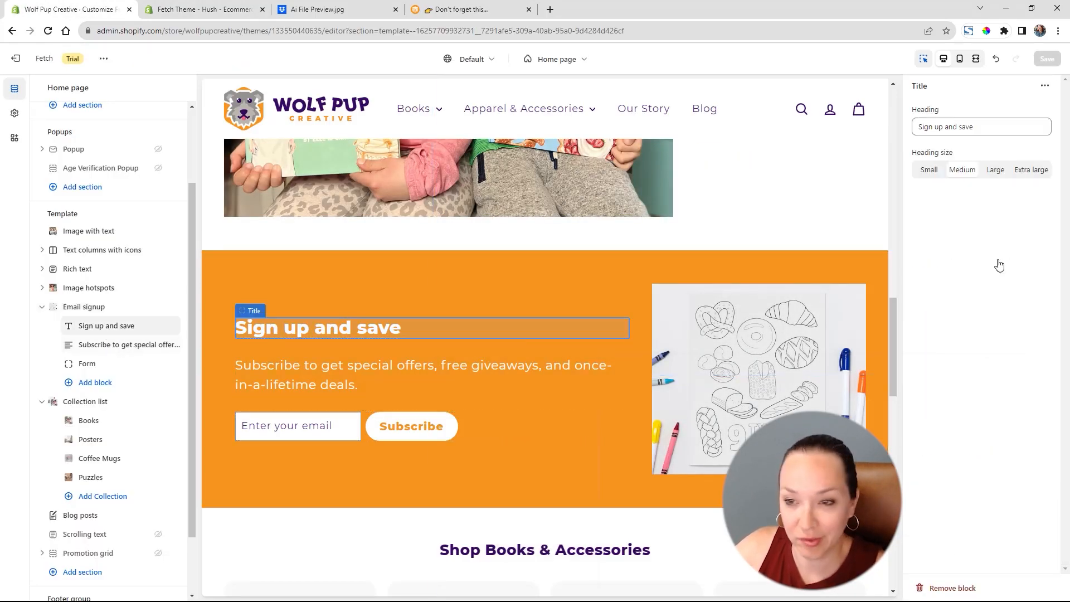
{"action": "left_click_drag", "start_coordinate": [1003, 125], "coordinate": [764, 66]}
{"action": "key", "text": "ctrl+v"}
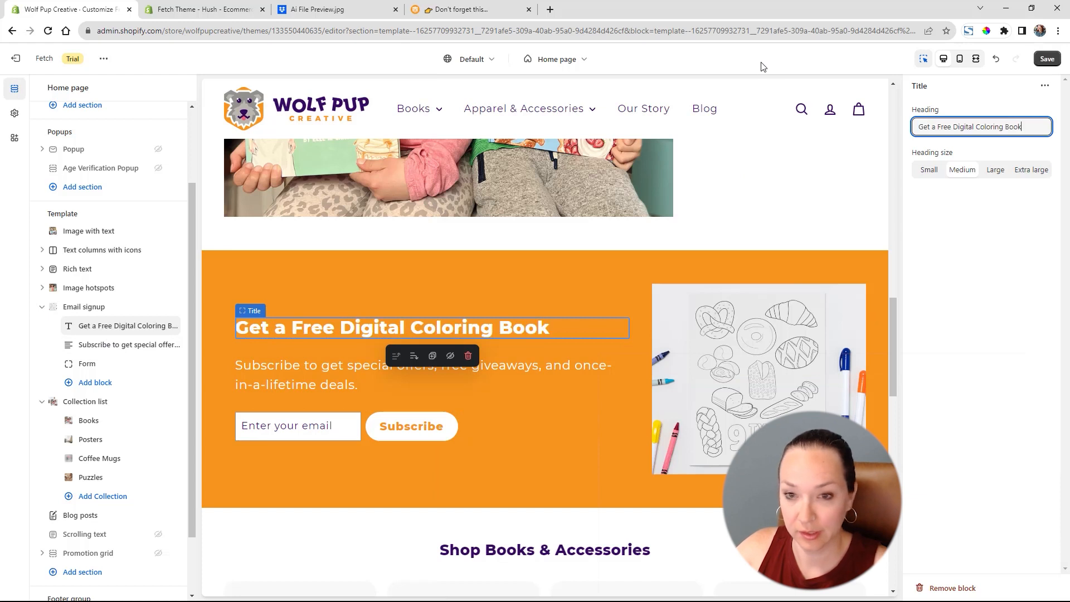
Try the Large and Extra large heading sizes on the Email signup title and set it back to Medium.
{"action": "left_click", "coordinate": [997, 171]}
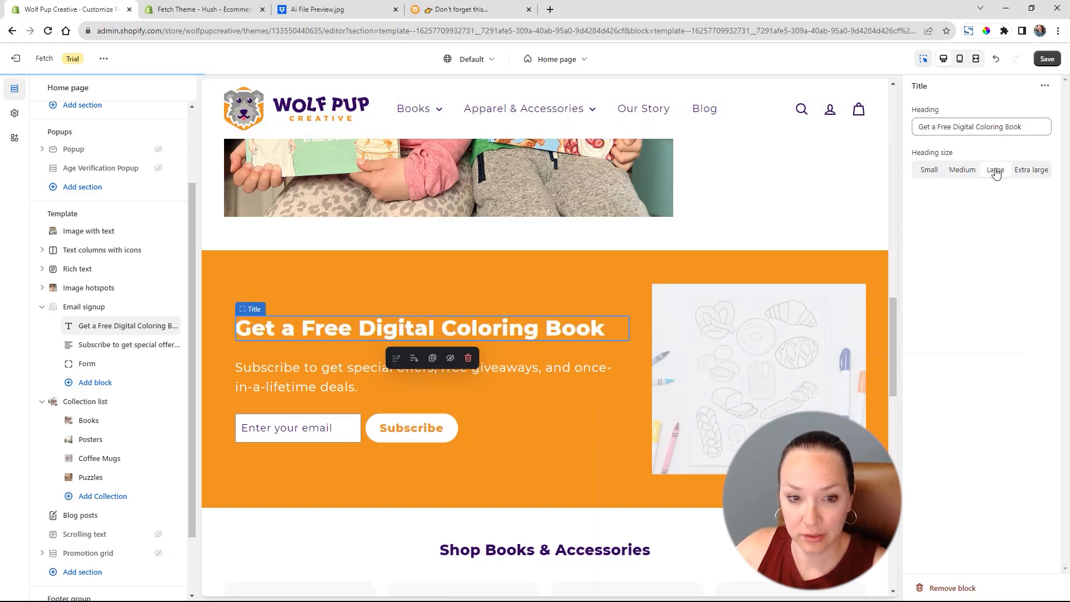
{"action": "left_click", "coordinate": [1037, 171]}
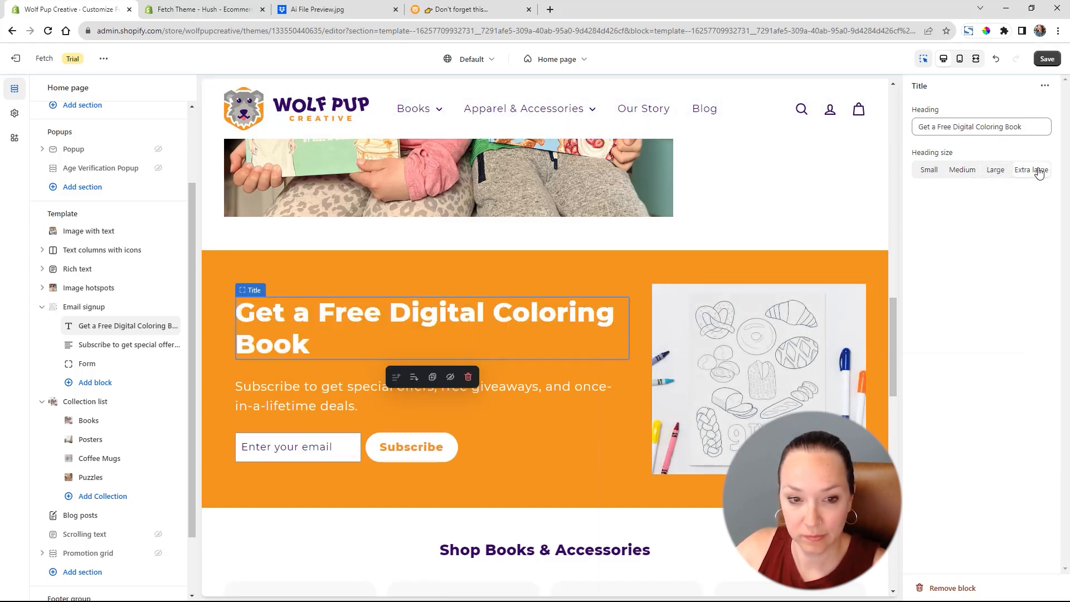
{"action": "left_click", "coordinate": [996, 169]}
{"action": "left_click", "coordinate": [963, 171]}
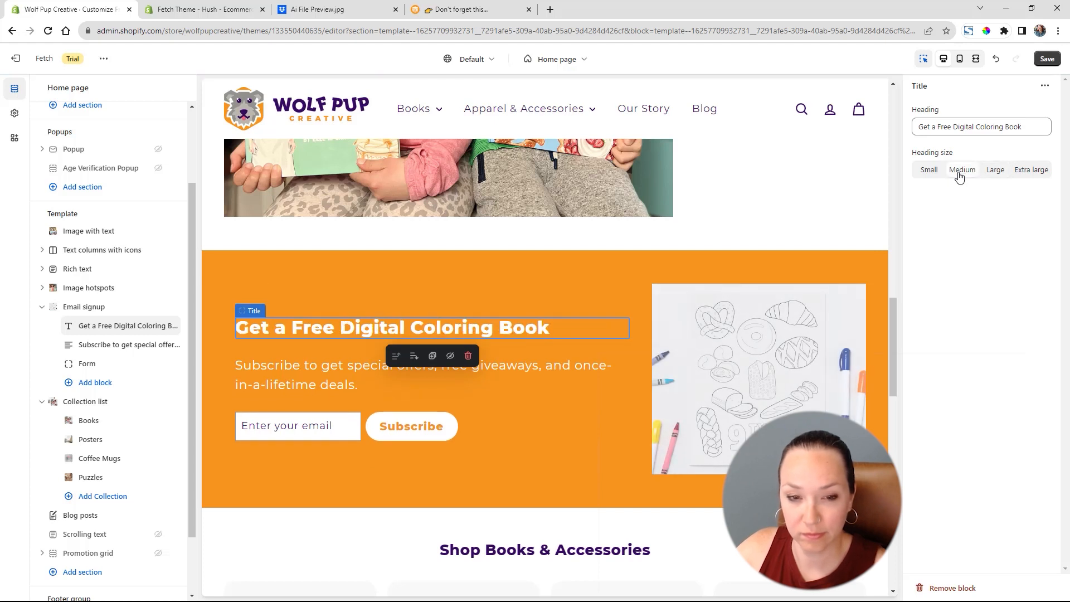
Replace the Email signup subheading with the live site's text "Just enter your email address below and we will send it to you instantly.".
{"action": "left_click", "coordinate": [109, 344]}
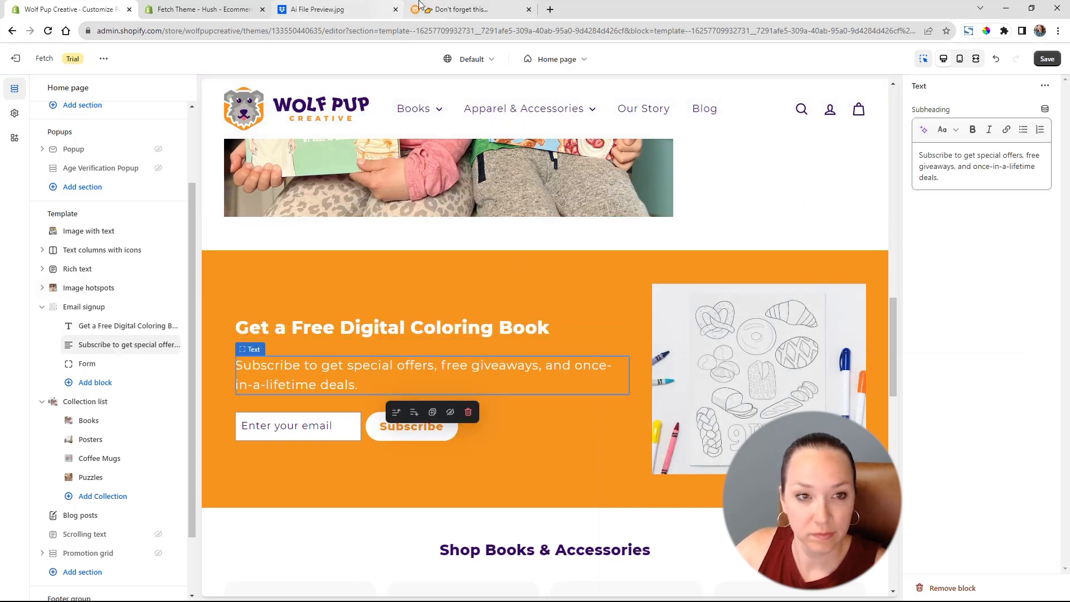
{"action": "left_click", "coordinate": [451, 15]}
{"action": "triple_click", "coordinate": [547, 272]}
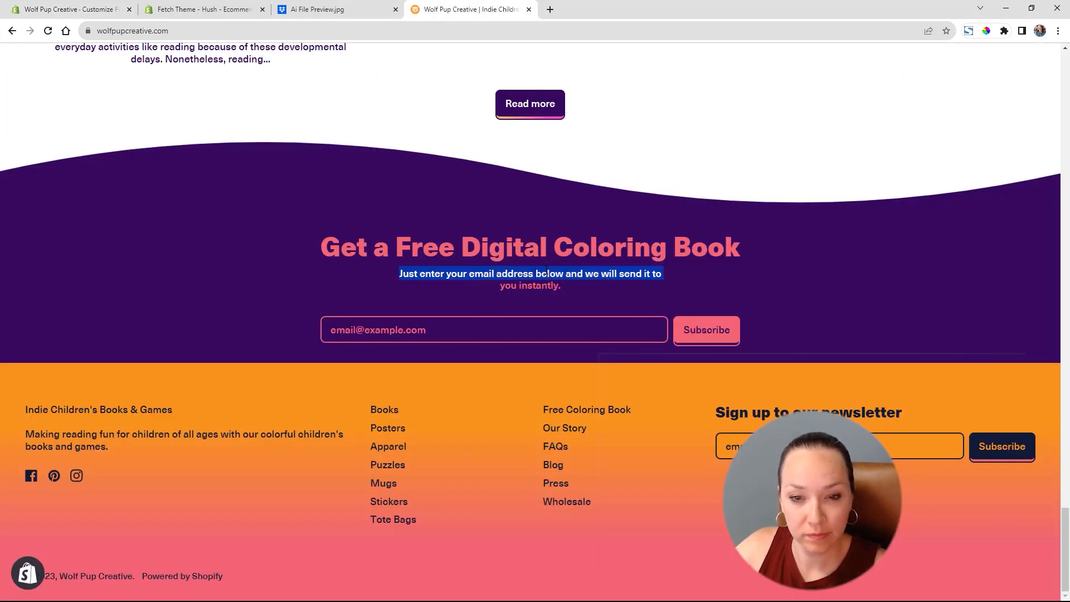
{"action": "left_click_drag", "start_coordinate": [562, 286], "coordinate": [434, 275]}
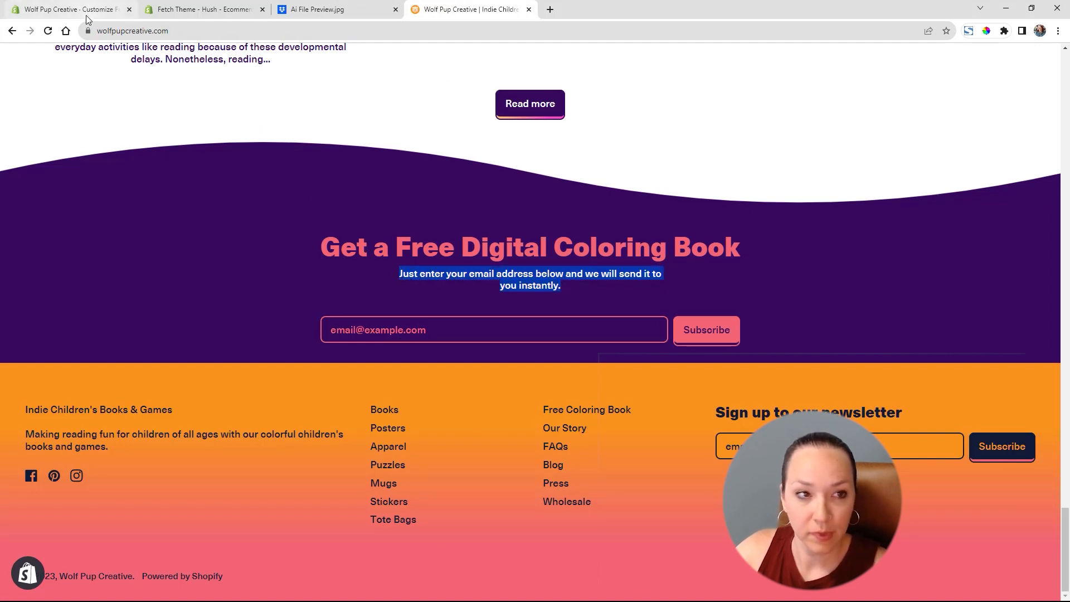
{"action": "left_click", "coordinate": [69, 9]}
{"action": "key", "text": "ctrl+a"}
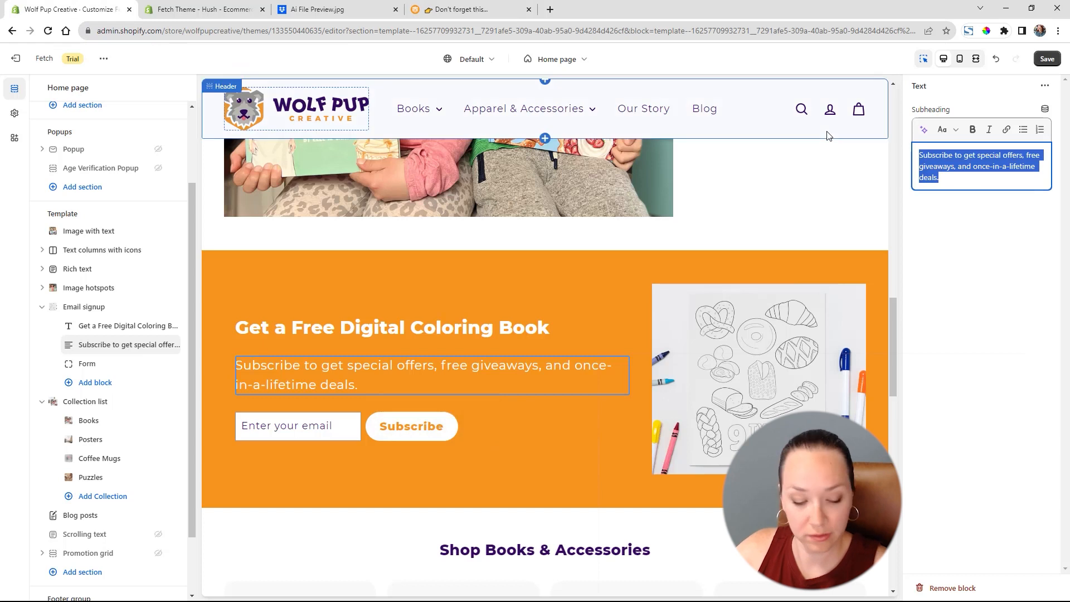
{"action": "type", "text": "Just enter your email address below and we will send it to you instantly."}
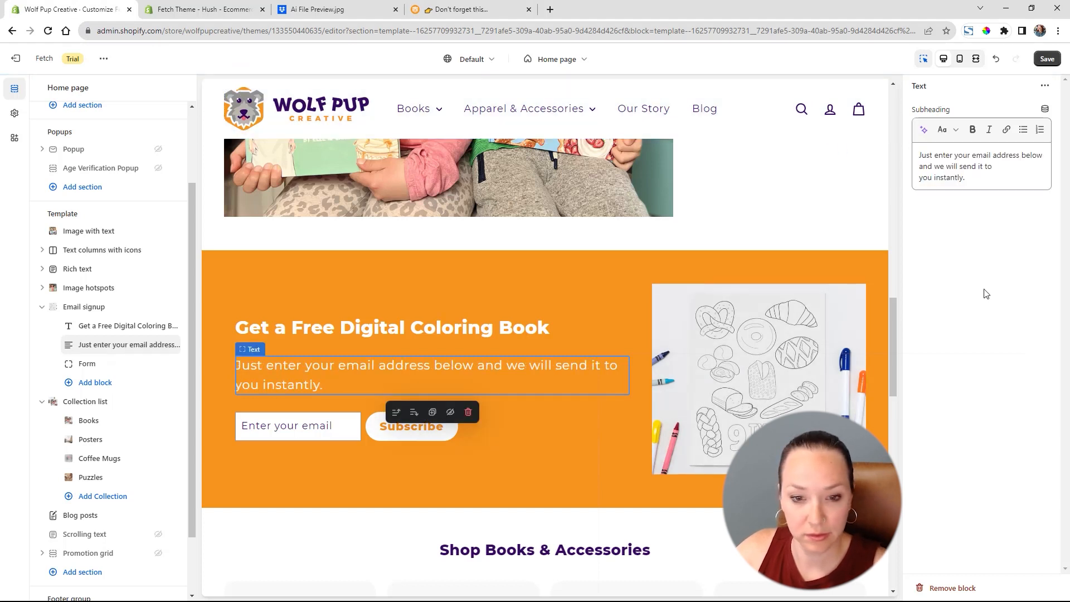
Check the Form block and the Email signup section's settings, and save the home page.
{"action": "left_click", "coordinate": [88, 364]}
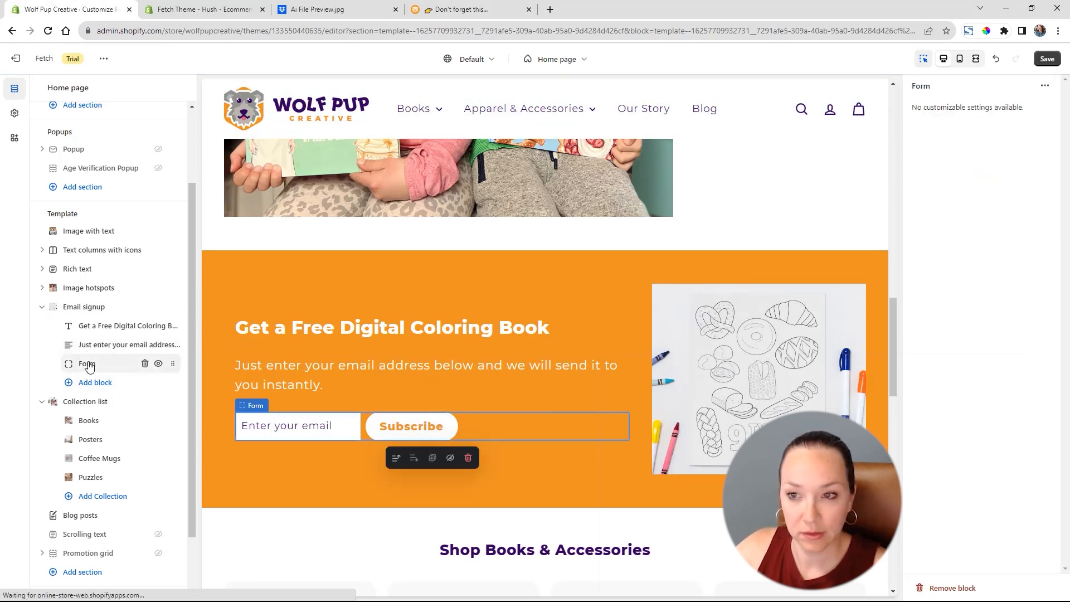
{"action": "left_click", "coordinate": [106, 314]}
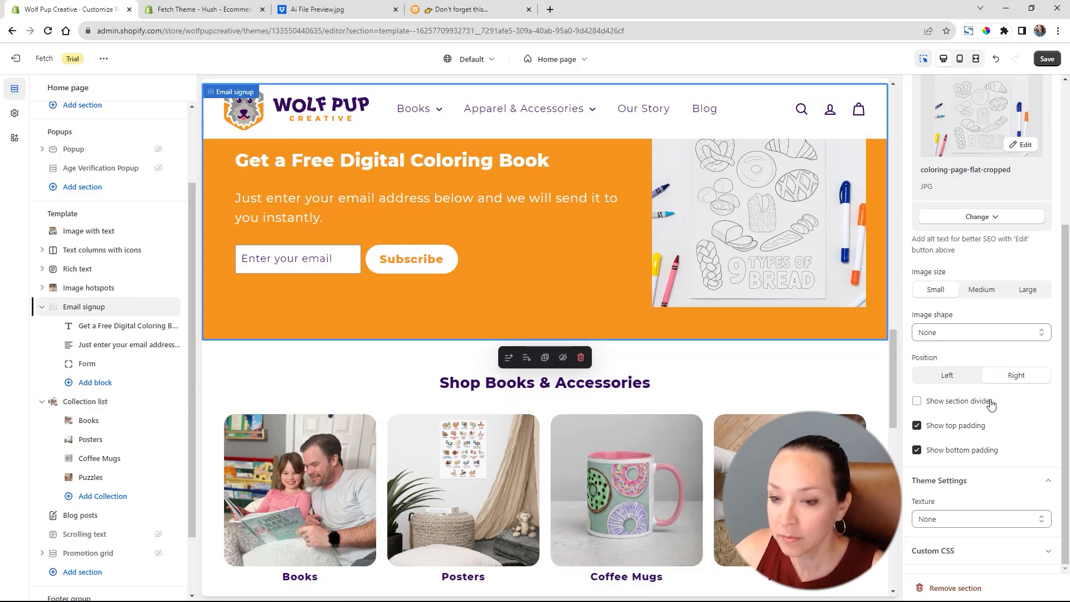
{"action": "scroll", "coordinate": [991, 404], "scroll_direction": "up", "scroll_amount": 4}
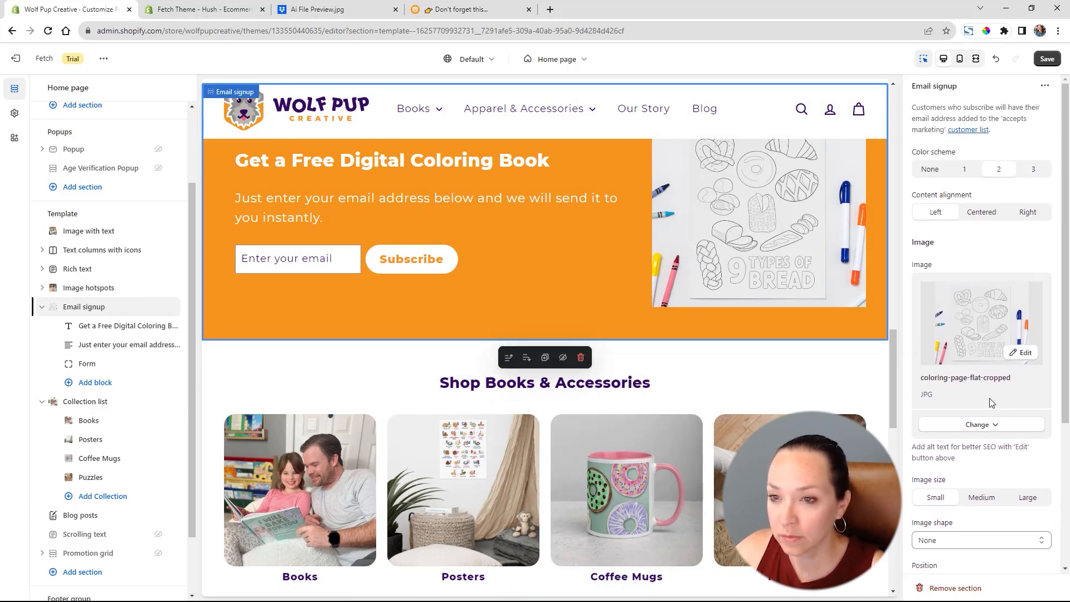
{"action": "left_click", "coordinate": [1049, 60]}
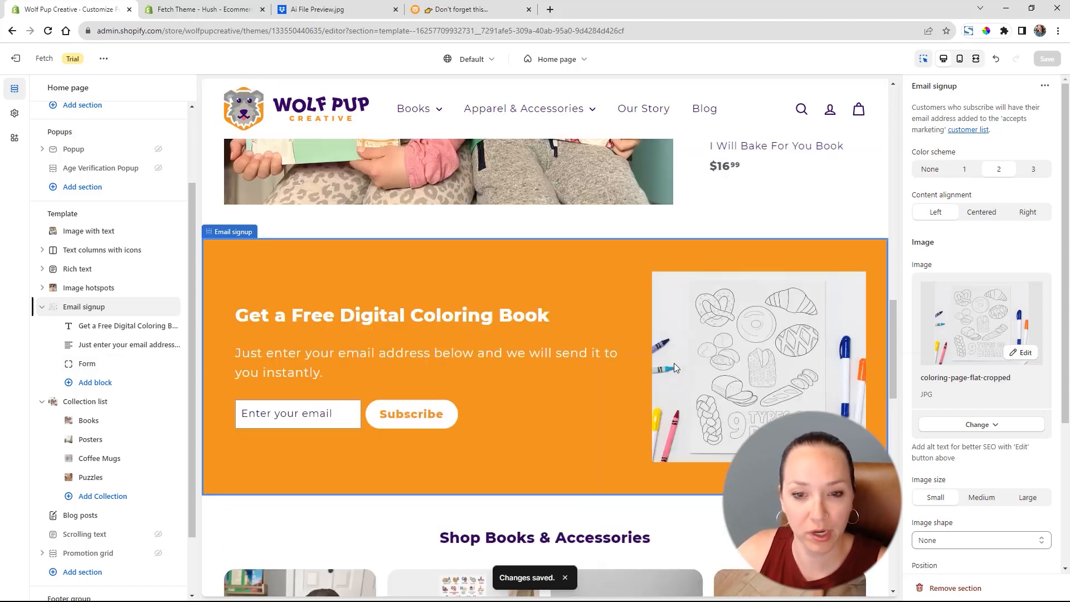
Review the home page preview and collapse the Email signup and Collection list sections in the section outline.
{"action": "scroll", "coordinate": [674, 365], "scroll_direction": "up", "scroll_amount": 10}
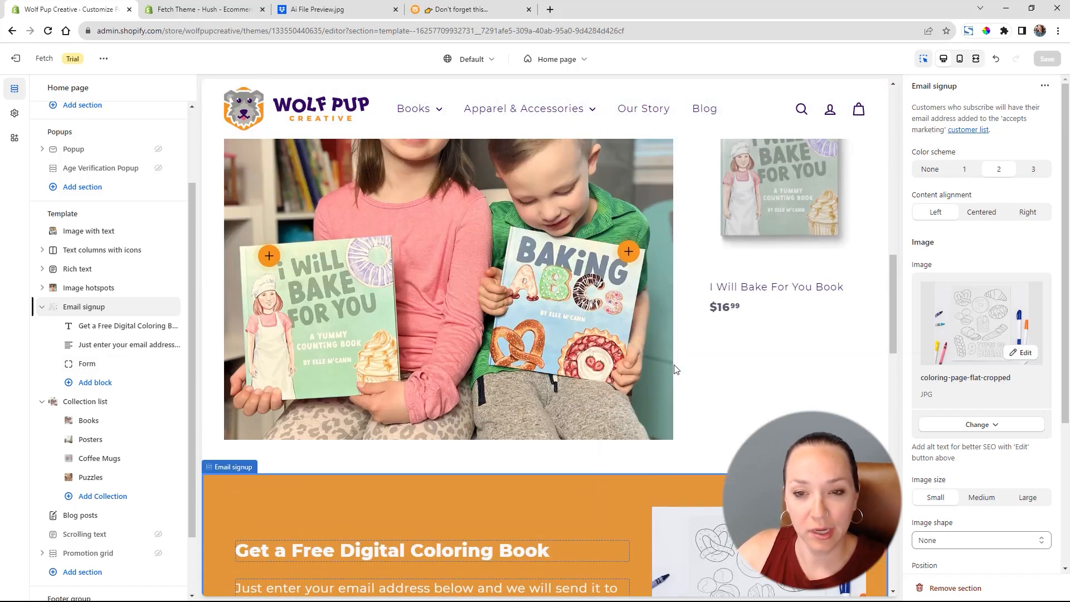
{"action": "scroll", "coordinate": [677, 372], "scroll_direction": "down", "scroll_amount": 10}
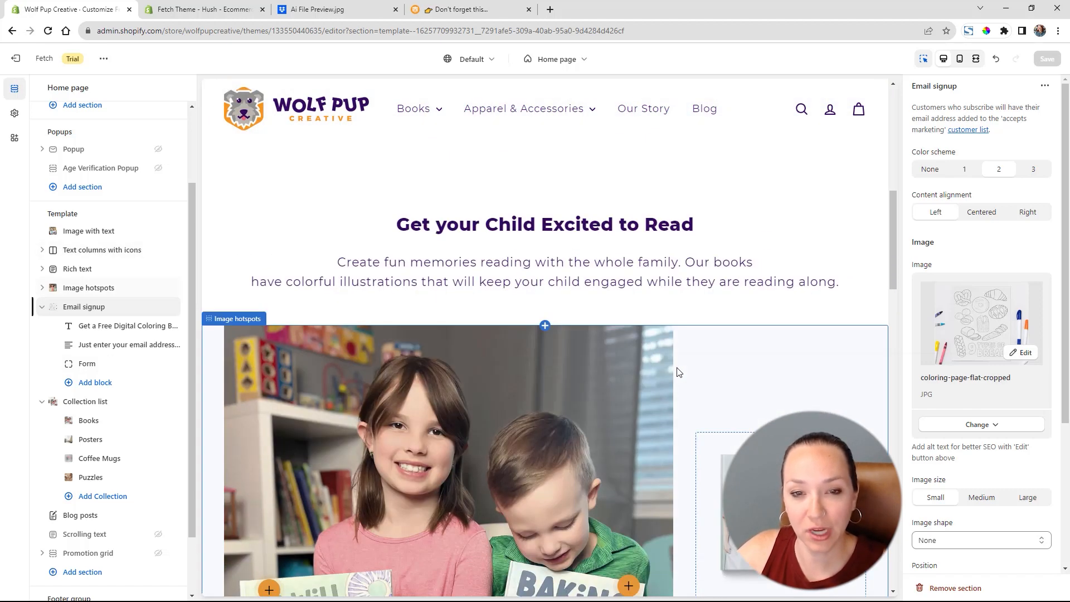
{"action": "scroll", "coordinate": [677, 369], "scroll_direction": "down", "scroll_amount": 10}
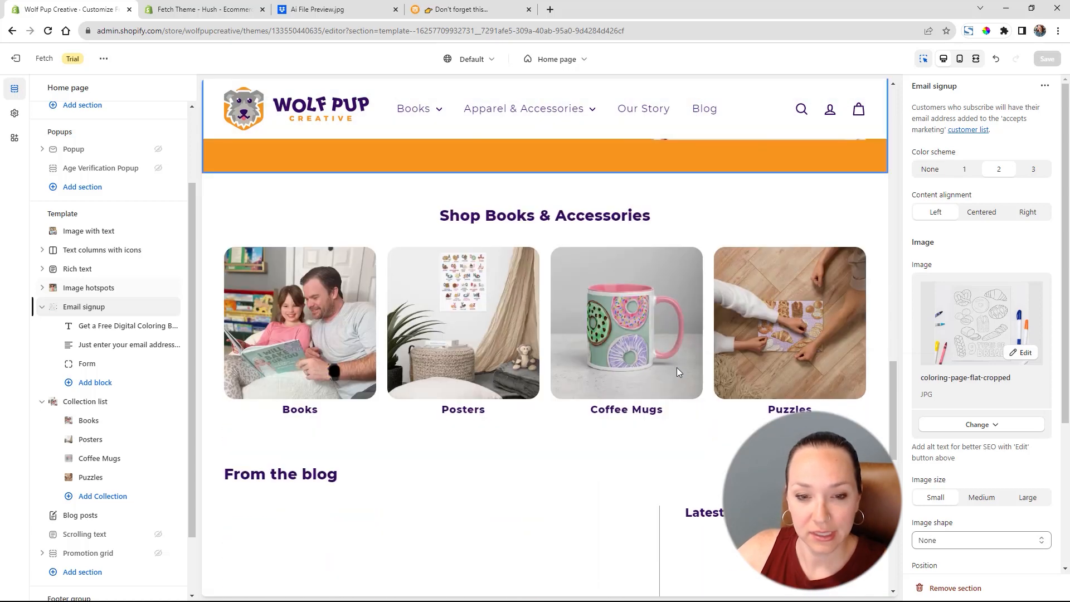
{"action": "scroll", "coordinate": [680, 372], "scroll_direction": "up", "scroll_amount": 2}
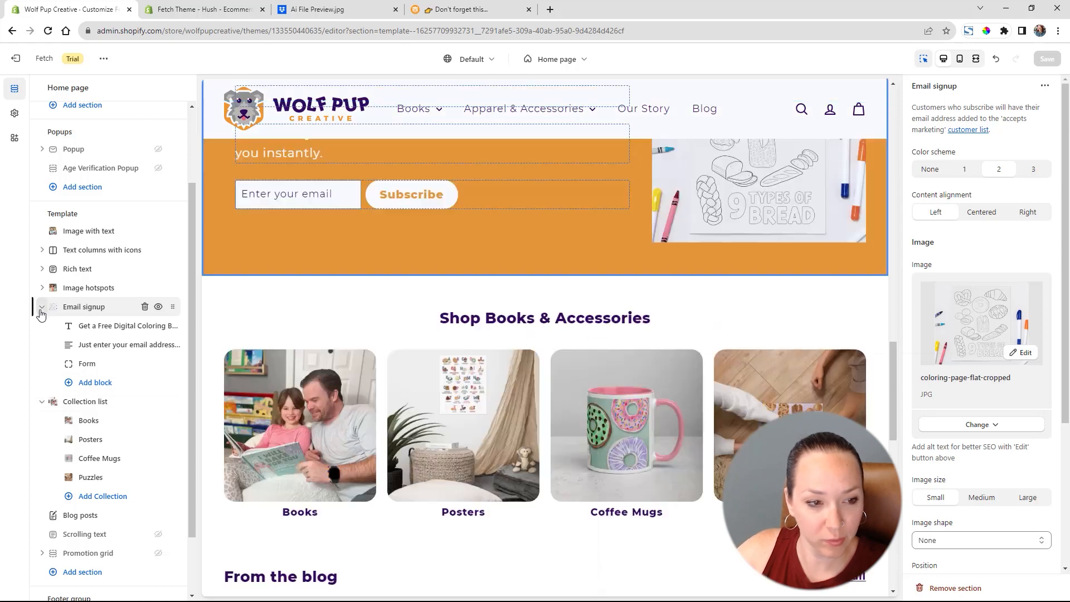
{"action": "left_click", "coordinate": [42, 307]}
{"action": "left_click", "coordinate": [42, 325]}
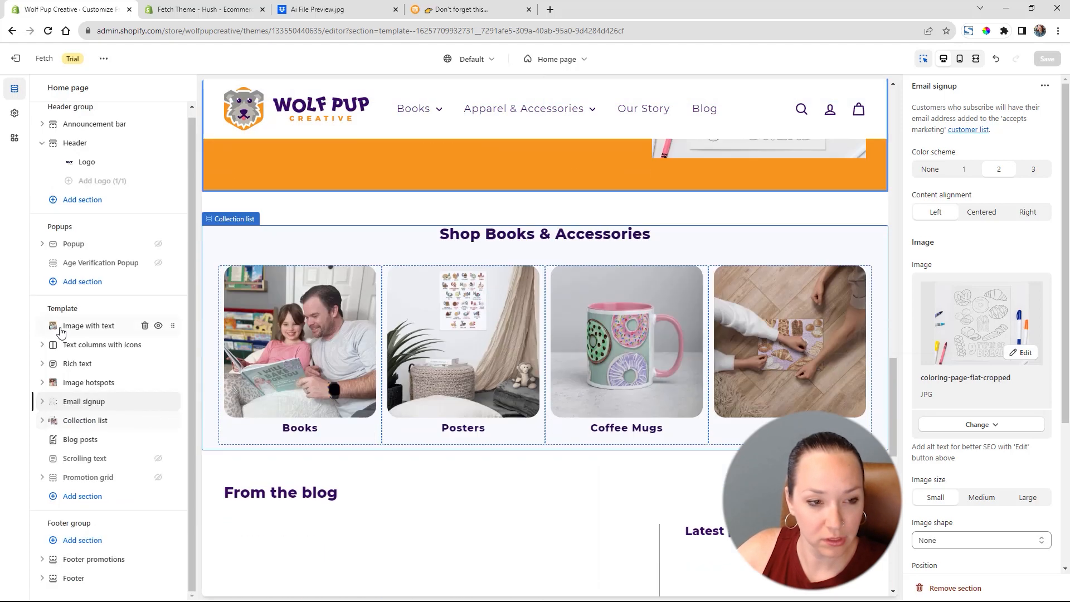
Check the live site's blog area and change the Blog posts section's heading to "From the Blog".
{"action": "left_click", "coordinate": [83, 440]}
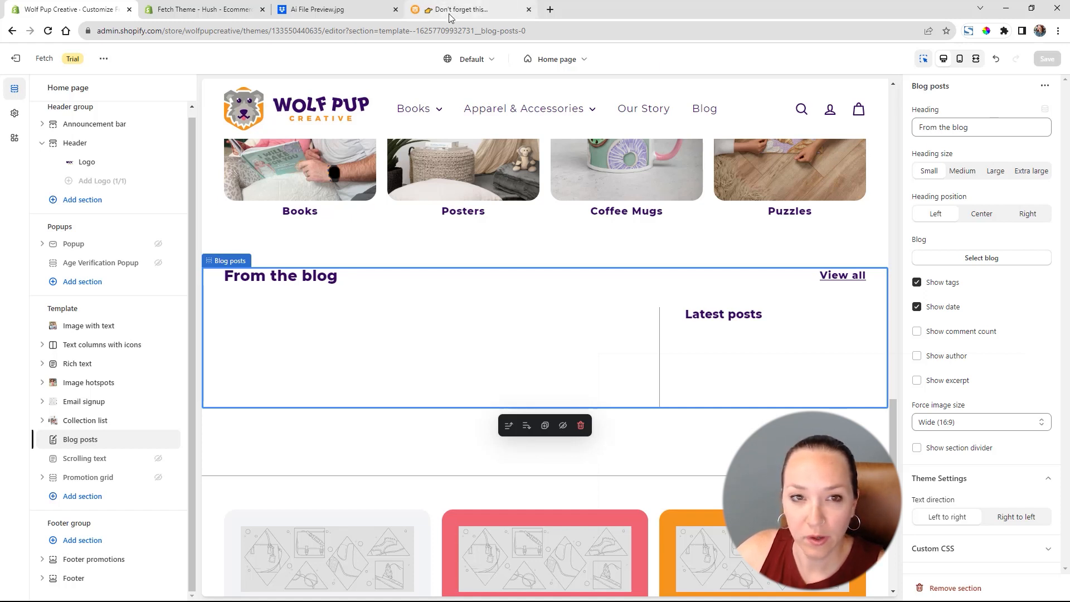
{"action": "left_click", "coordinate": [471, 10]}
{"action": "scroll", "coordinate": [496, 344], "scroll_direction": "up", "scroll_amount": 8}
{"action": "scroll", "coordinate": [496, 344], "scroll_direction": "up", "scroll_amount": 5}
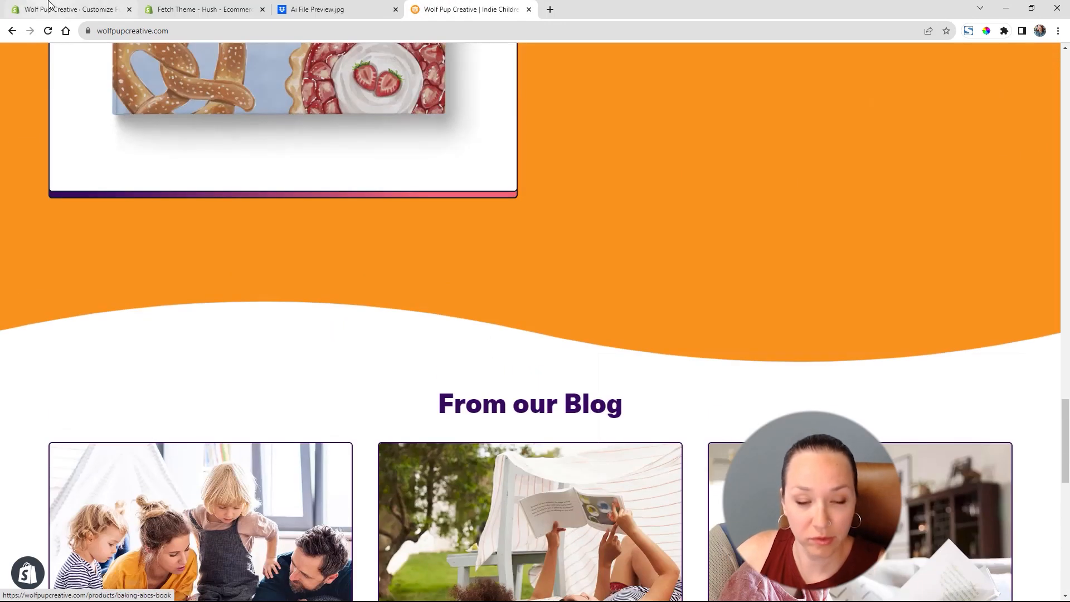
{"action": "left_click", "coordinate": [66, 8]}
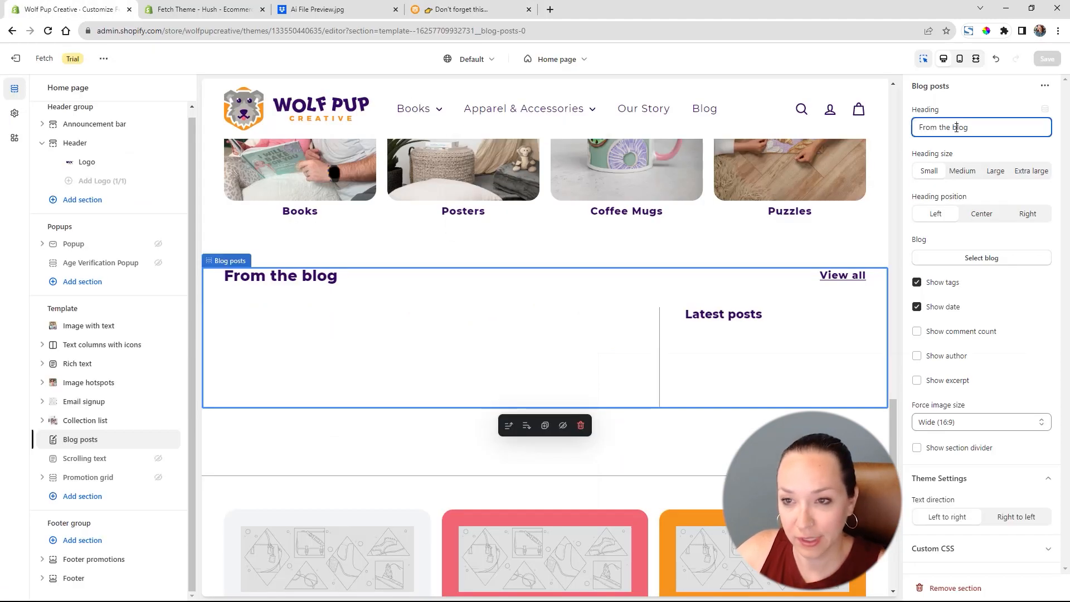
{"action": "type", "text": "B"}
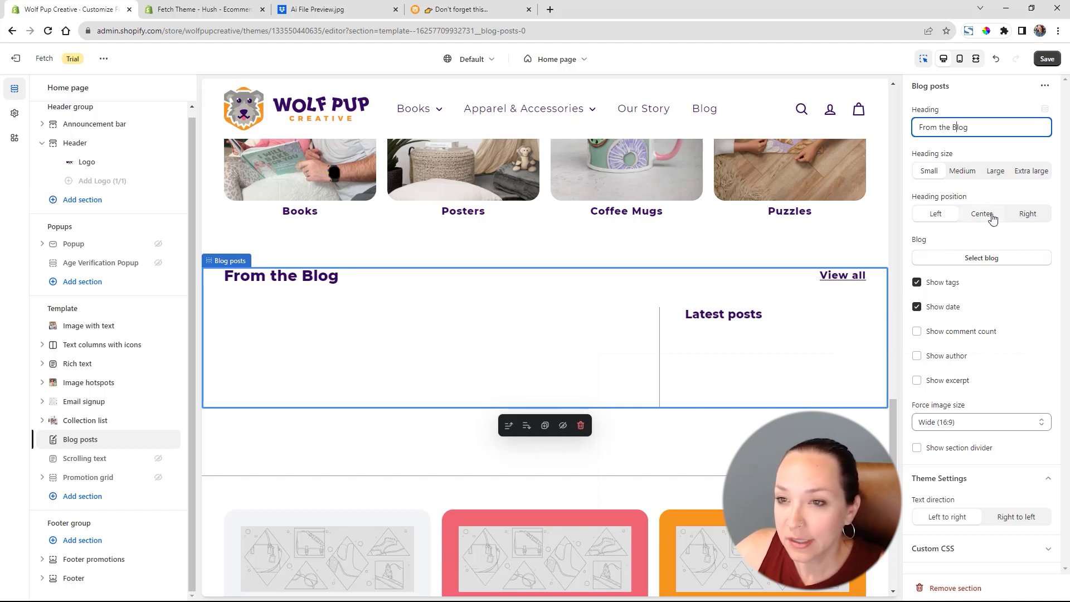
Select the existing blog named "Blog" as the source for the Blog posts section.
{"action": "left_click", "coordinate": [982, 258]}
{"action": "left_click", "coordinate": [957, 178]}
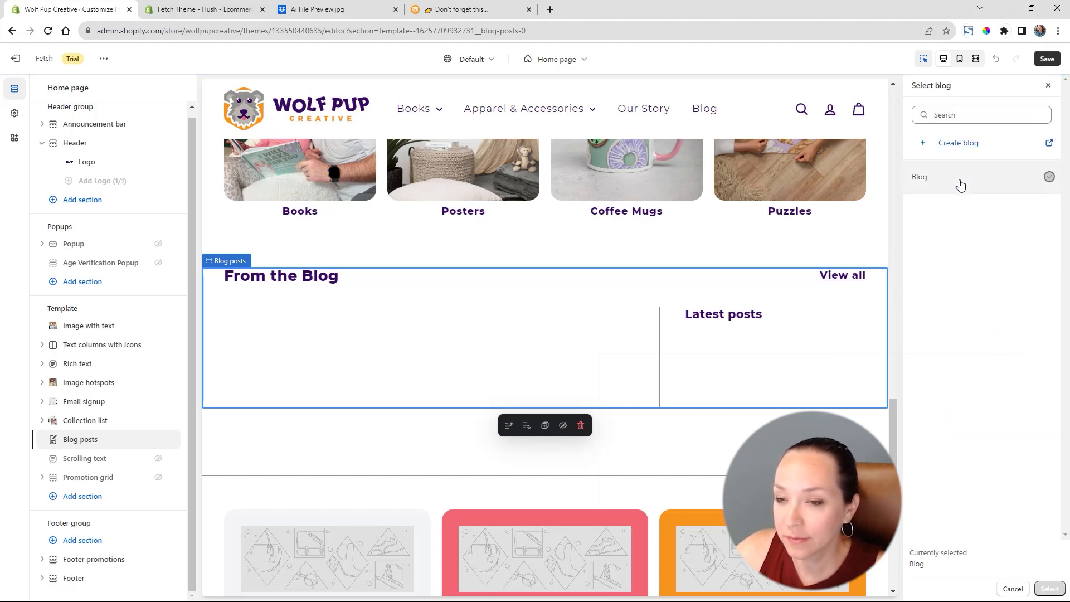
{"action": "left_click", "coordinate": [1050, 588]}
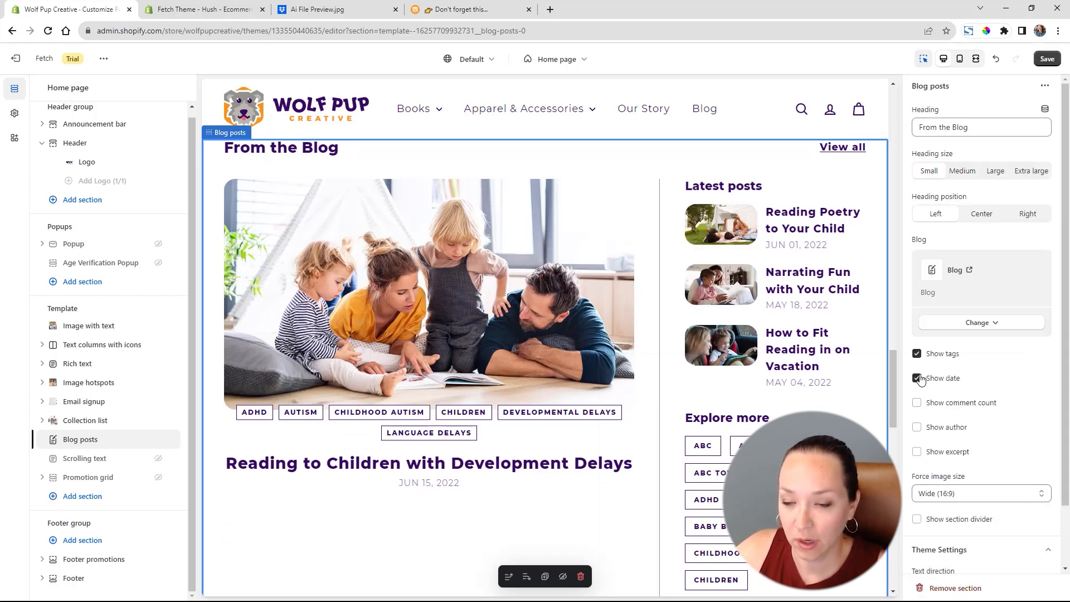
Turn off the tags, dates and excerpts in the Blog posts section.
{"action": "left_click", "coordinate": [917, 354]}
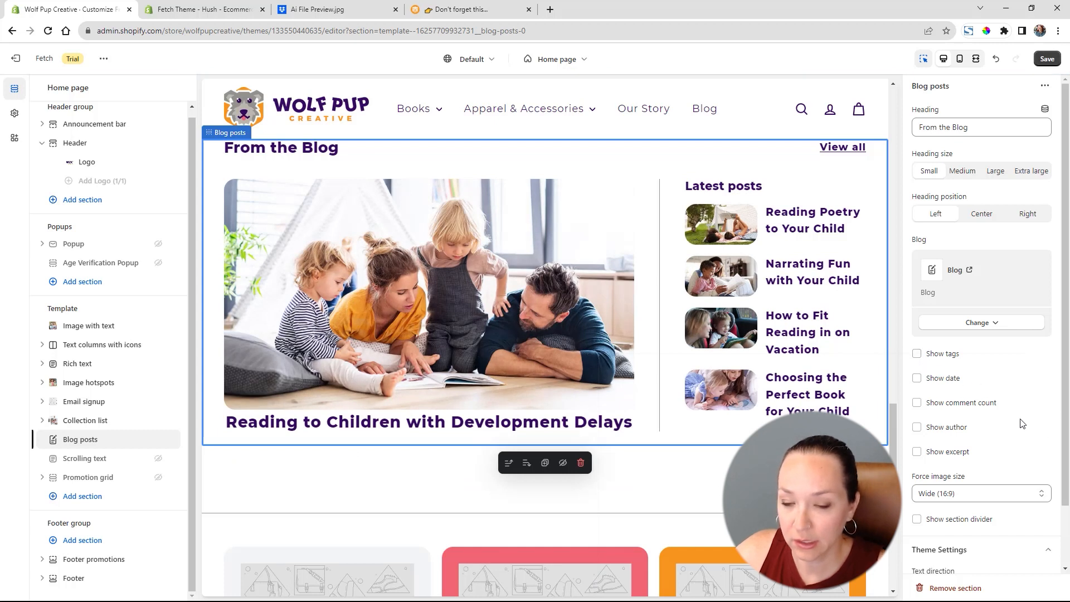
{"action": "scroll", "coordinate": [999, 413], "scroll_direction": "down", "scroll_amount": 3}
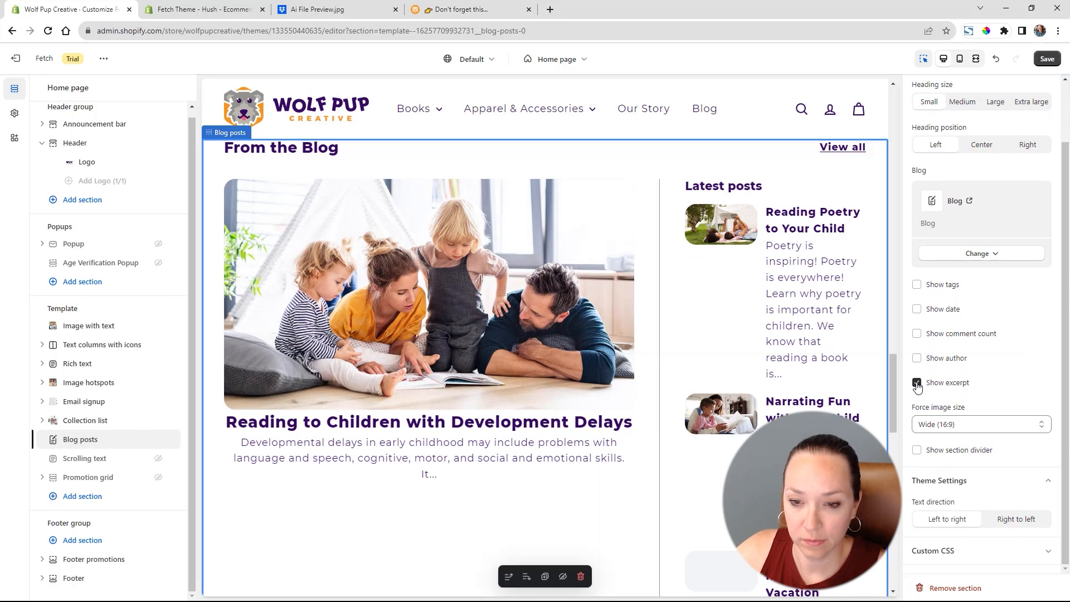
{"action": "left_click", "coordinate": [917, 382]}
Try the Natural, Landscape (4:3) and Portrait (2:3) image sizes on the Blog posts section, and return it to Wide (16:9).
{"action": "left_click", "coordinate": [977, 425]}
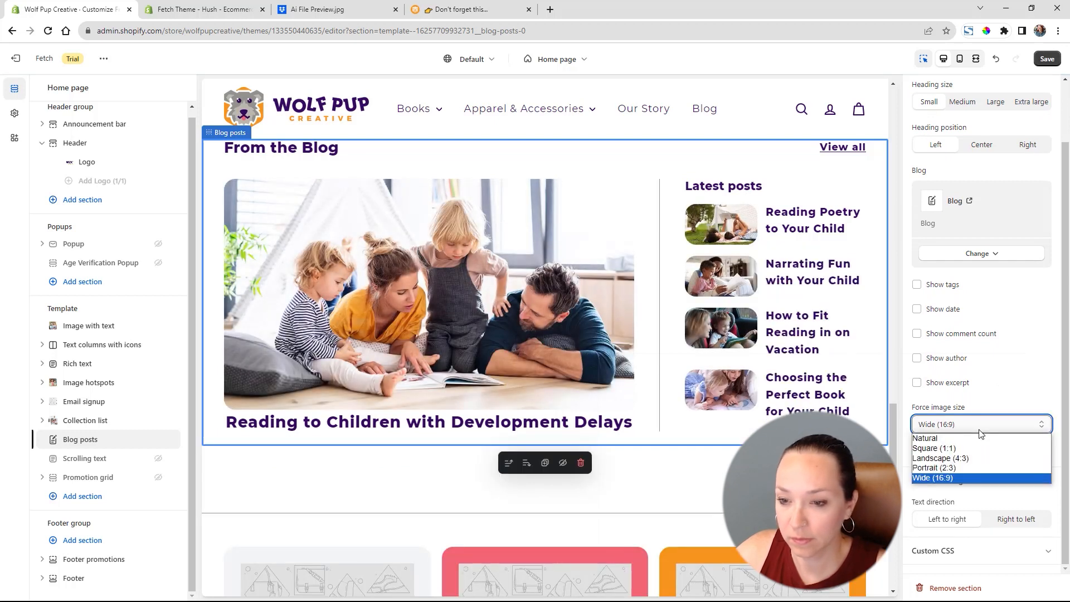
{"action": "left_click", "coordinate": [977, 440]}
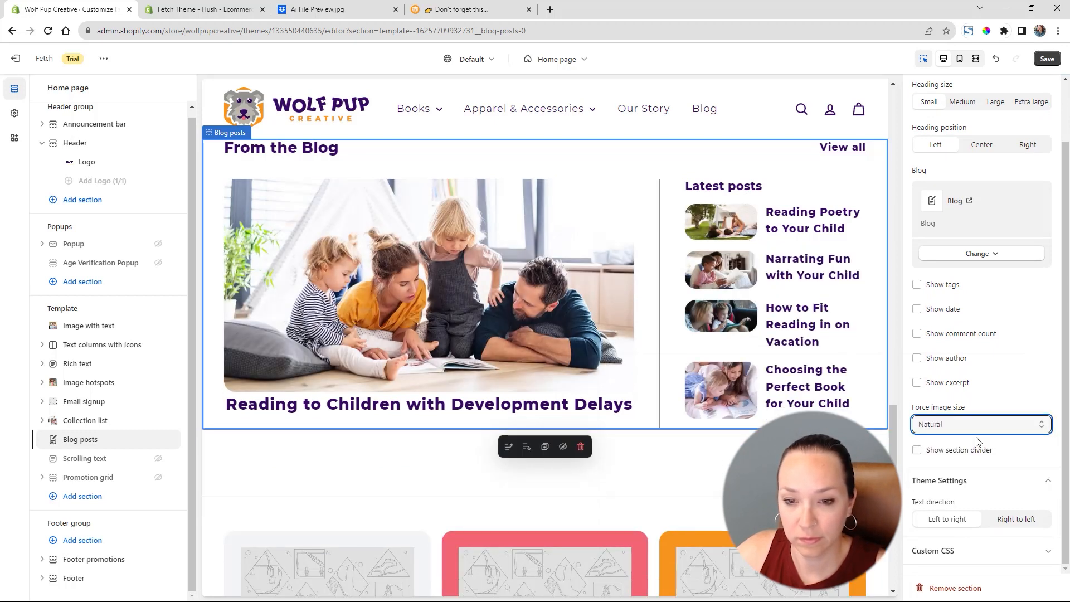
{"action": "left_click", "coordinate": [968, 424]}
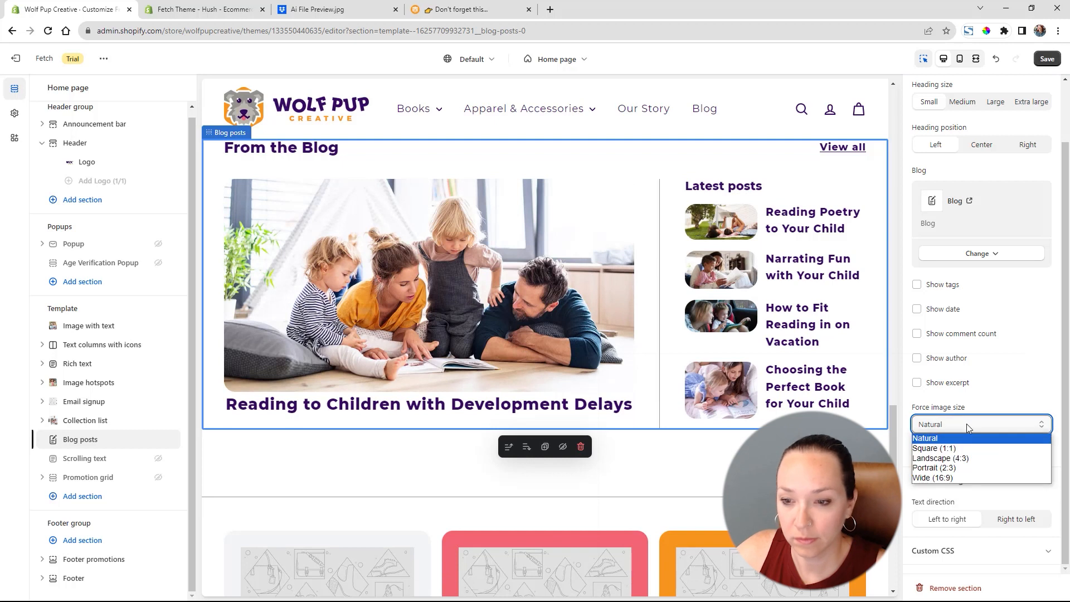
{"action": "left_click", "coordinate": [961, 459]}
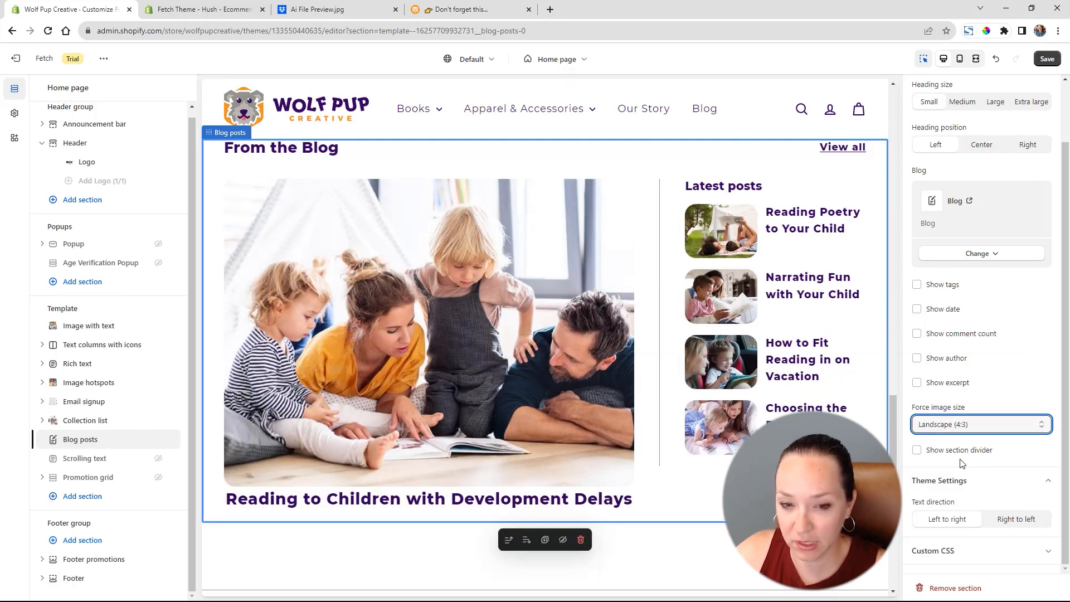
{"action": "left_click", "coordinate": [969, 425]}
{"action": "left_click", "coordinate": [955, 469]}
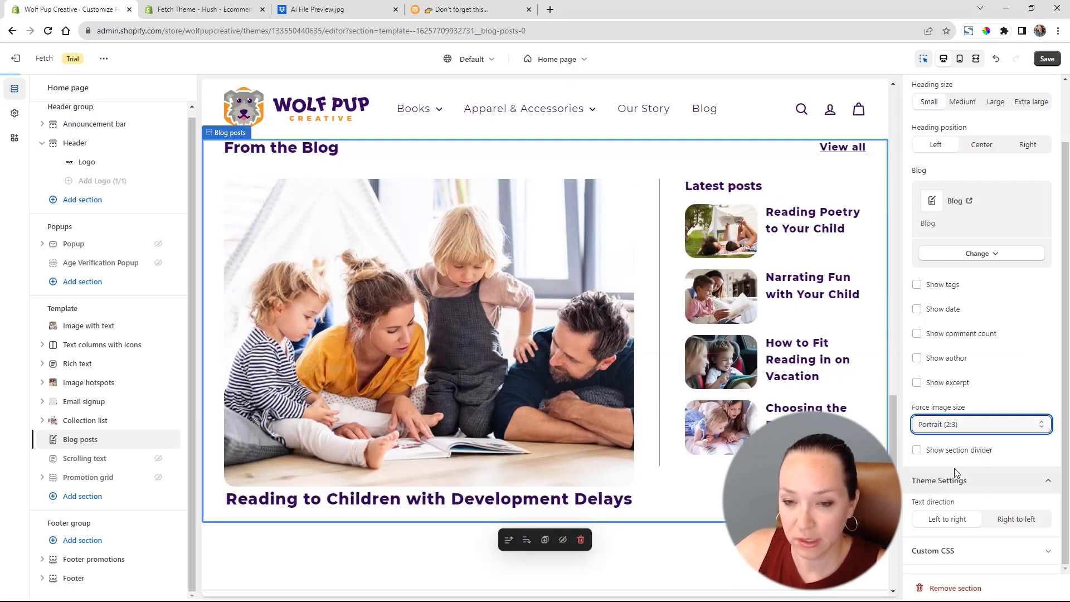
{"action": "left_click", "coordinate": [964, 423]}
{"action": "left_click", "coordinate": [955, 477]}
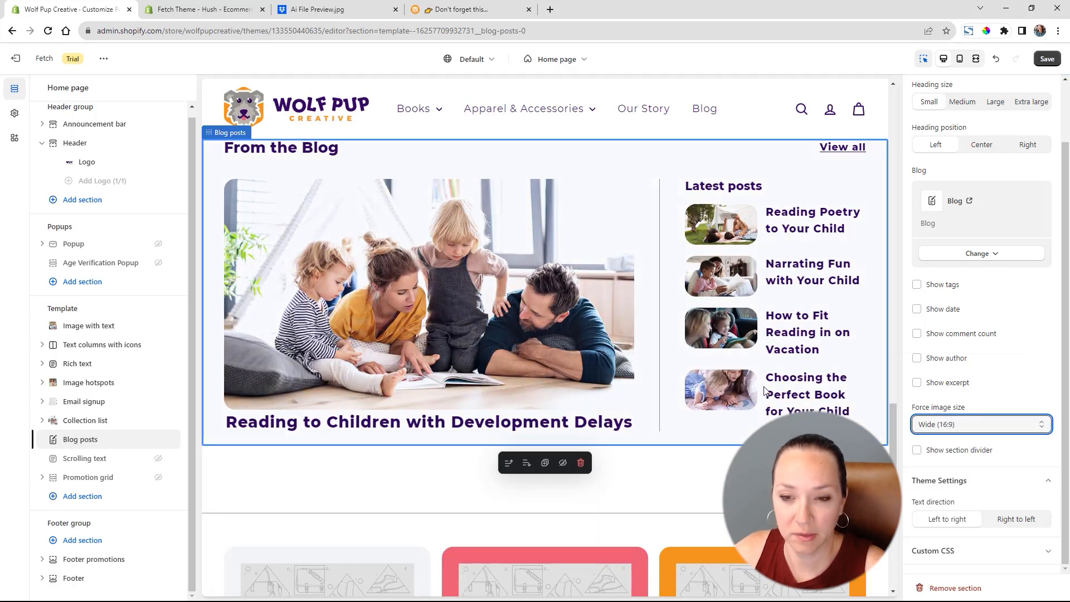
Check the Blog posts section in the preview and save the home page.
{"action": "scroll", "coordinate": [1012, 368], "scroll_direction": "up", "scroll_amount": 2}
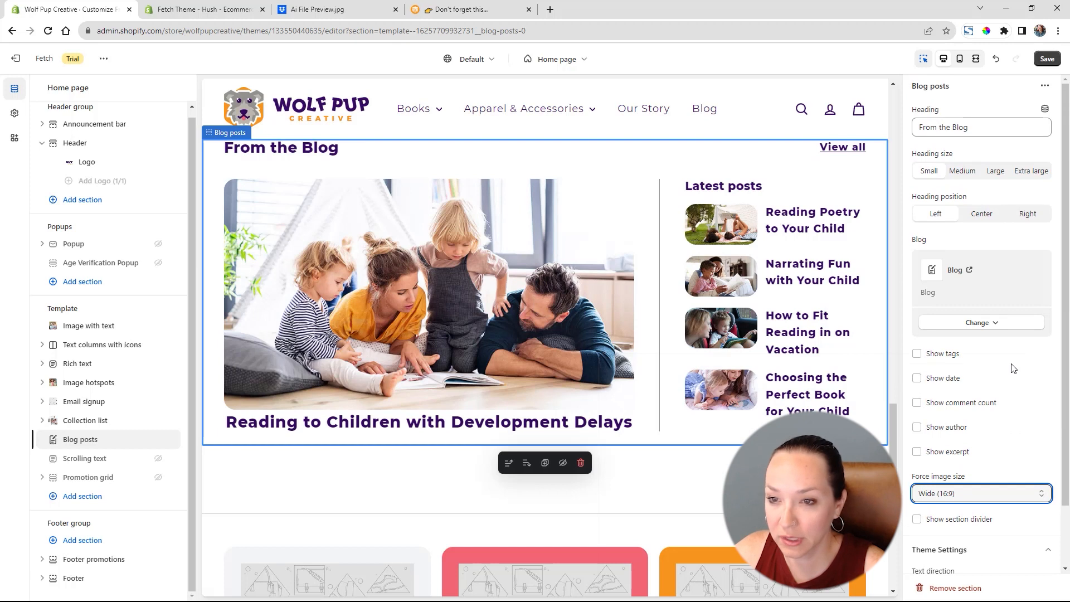
{"action": "scroll", "coordinate": [745, 333], "scroll_direction": "up", "scroll_amount": 2}
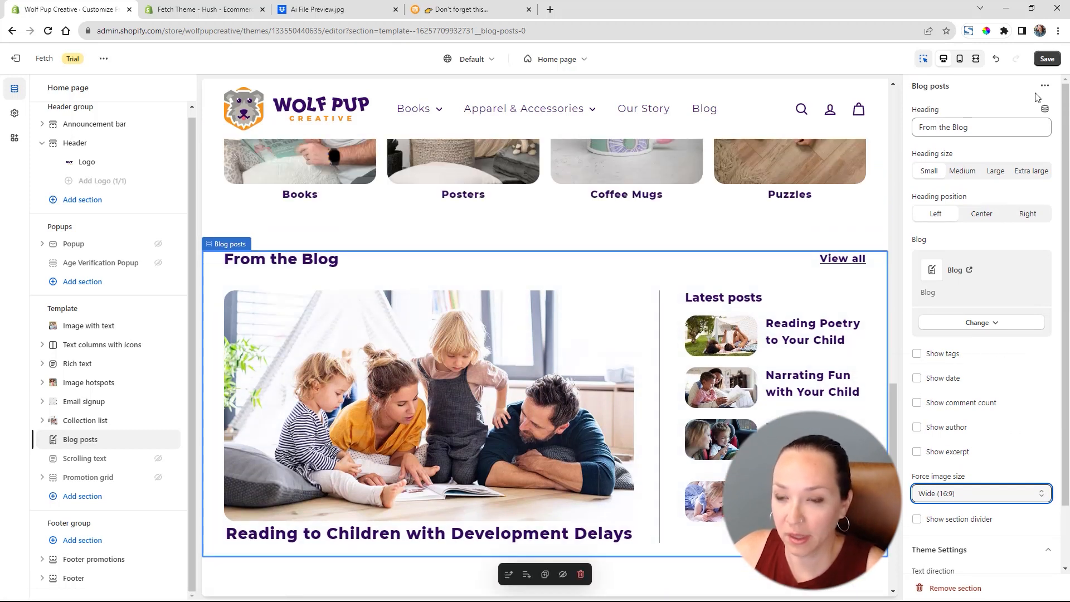
{"action": "left_click", "coordinate": [1048, 60]}
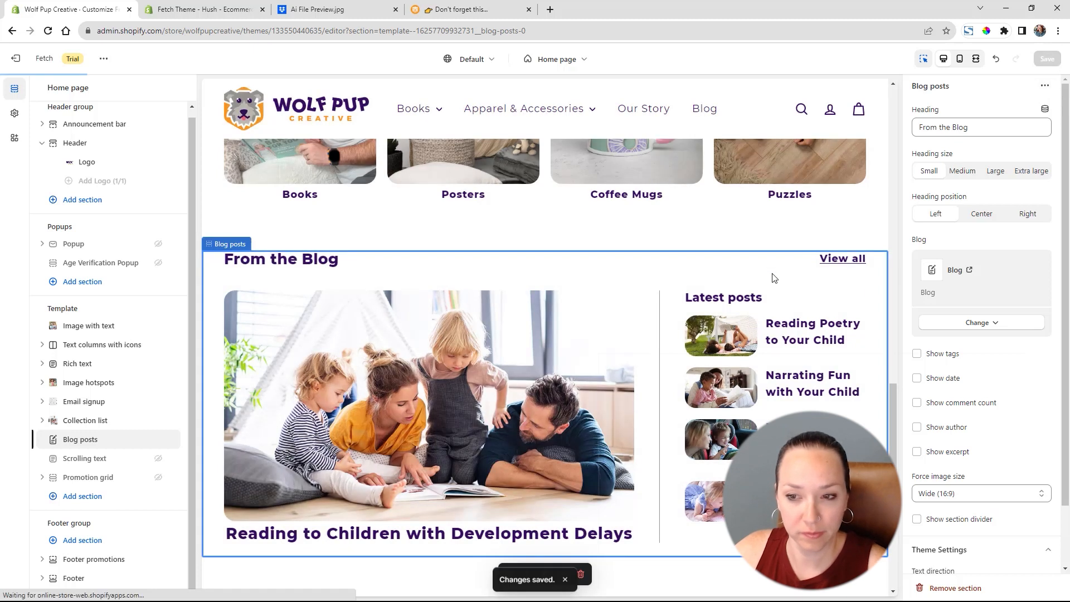
Review the remaining Blog posts settings and the whole home page preview, from the top banner to the site-wide promotions.
{"action": "scroll", "coordinate": [984, 241], "scroll_direction": "down", "scroll_amount": 2}
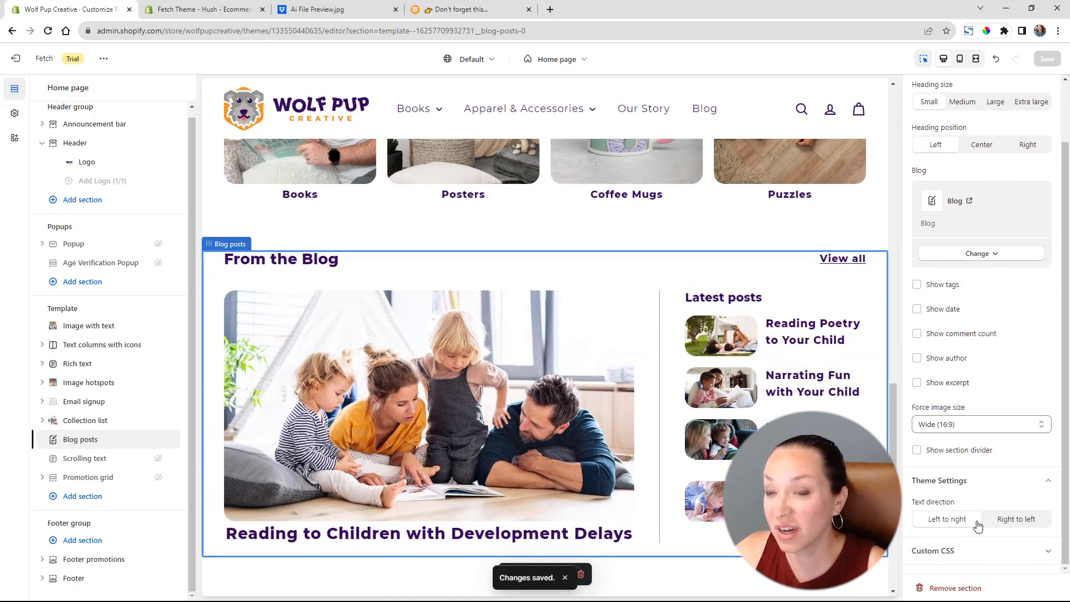
{"action": "scroll", "coordinate": [974, 497], "scroll_direction": "up", "scroll_amount": 2}
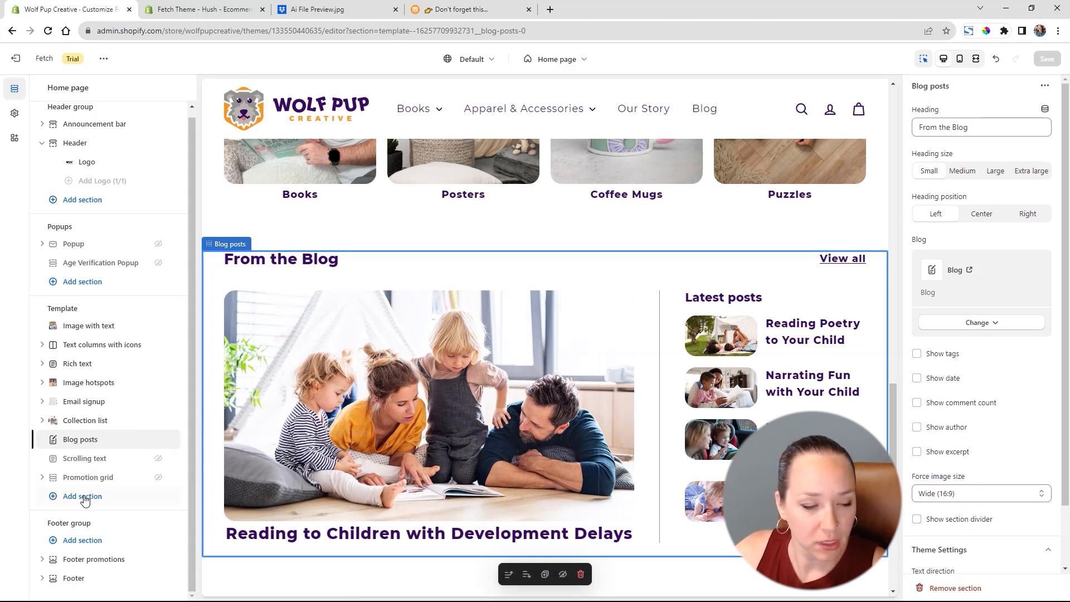
{"action": "scroll", "coordinate": [478, 397], "scroll_direction": "up", "scroll_amount": 6}
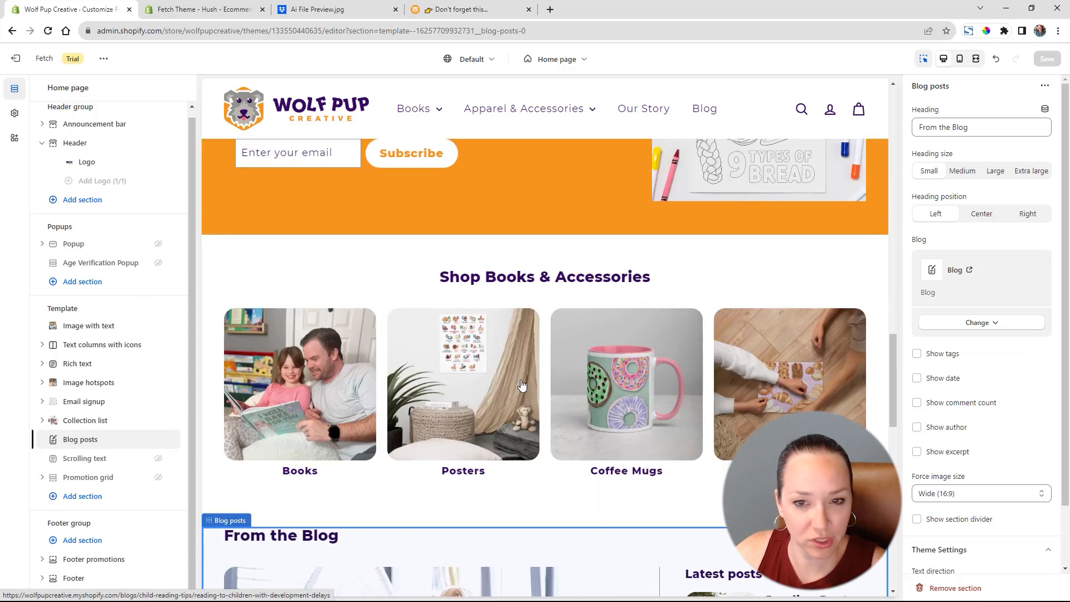
{"action": "scroll", "coordinate": [521, 383], "scroll_direction": "up", "scroll_amount": 10}
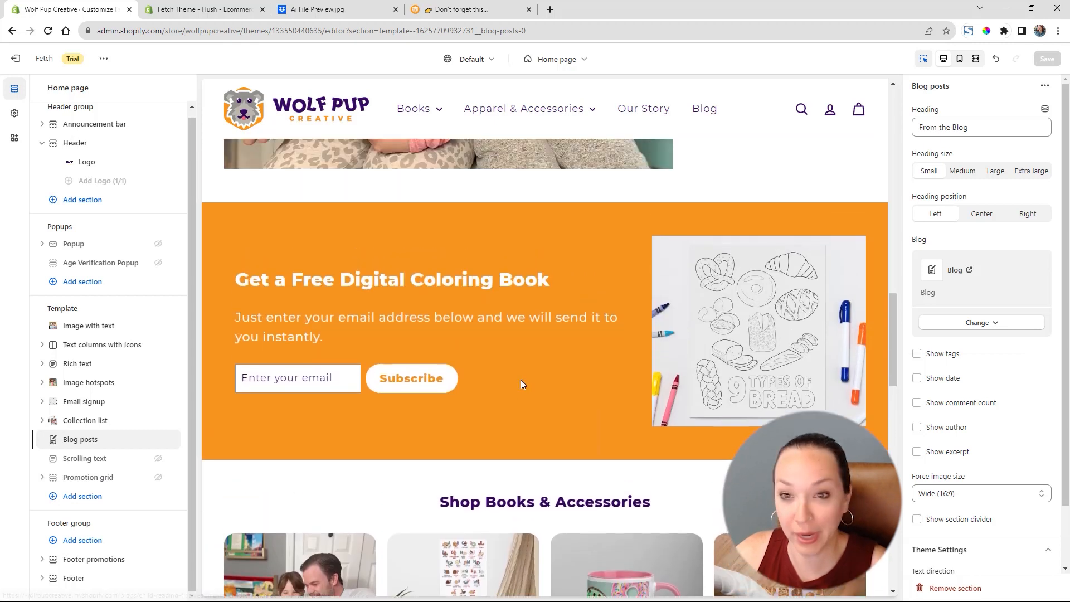
{"action": "scroll", "coordinate": [521, 393], "scroll_direction": "up", "scroll_amount": 4}
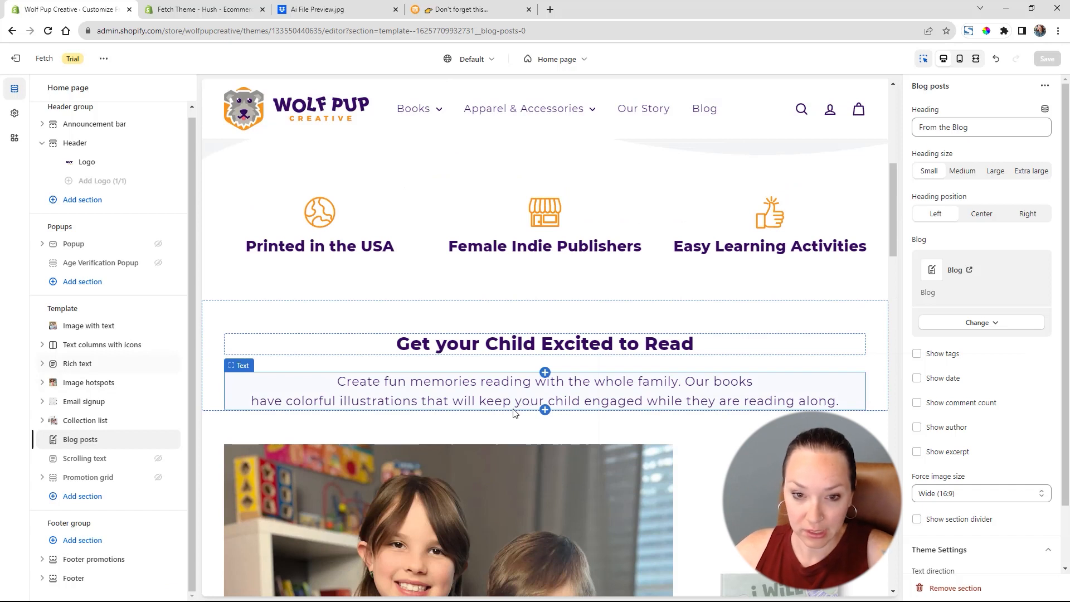
{"action": "scroll", "coordinate": [513, 413], "scroll_direction": "down", "scroll_amount": 4}
{"action": "scroll", "coordinate": [512, 409], "scroll_direction": "up", "scroll_amount": 10}
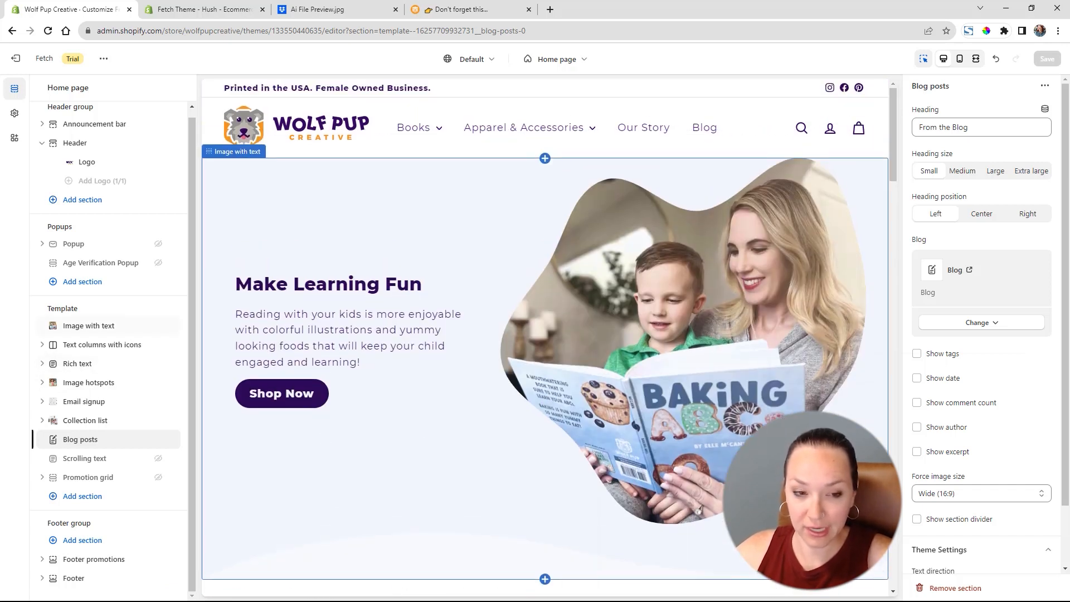
{"action": "scroll", "coordinate": [609, 343], "scroll_direction": "down", "scroll_amount": 6}
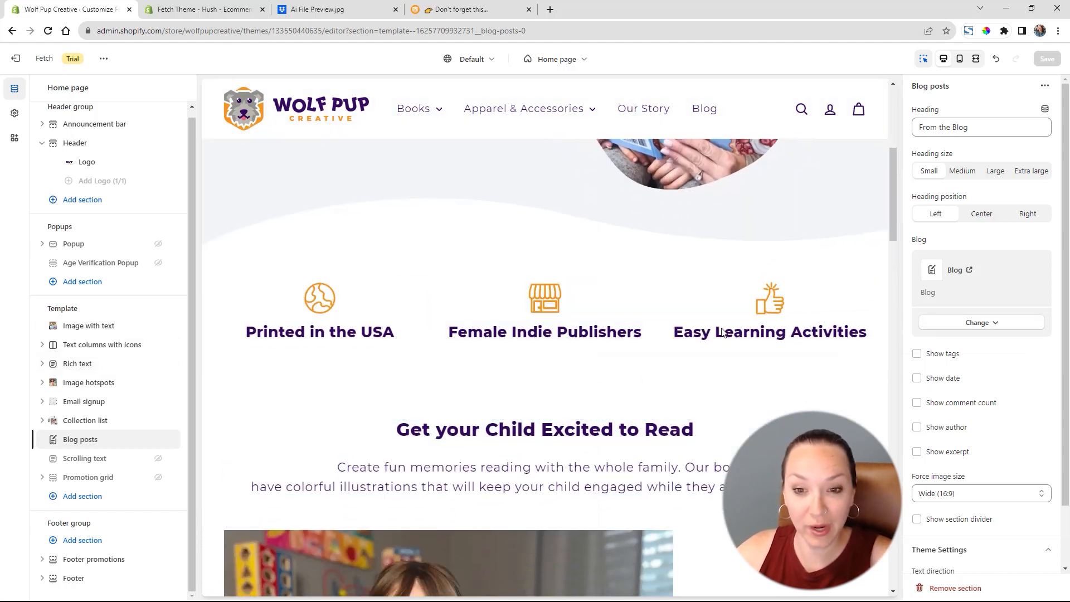
{"action": "scroll", "coordinate": [681, 347], "scroll_direction": "down", "scroll_amount": 4}
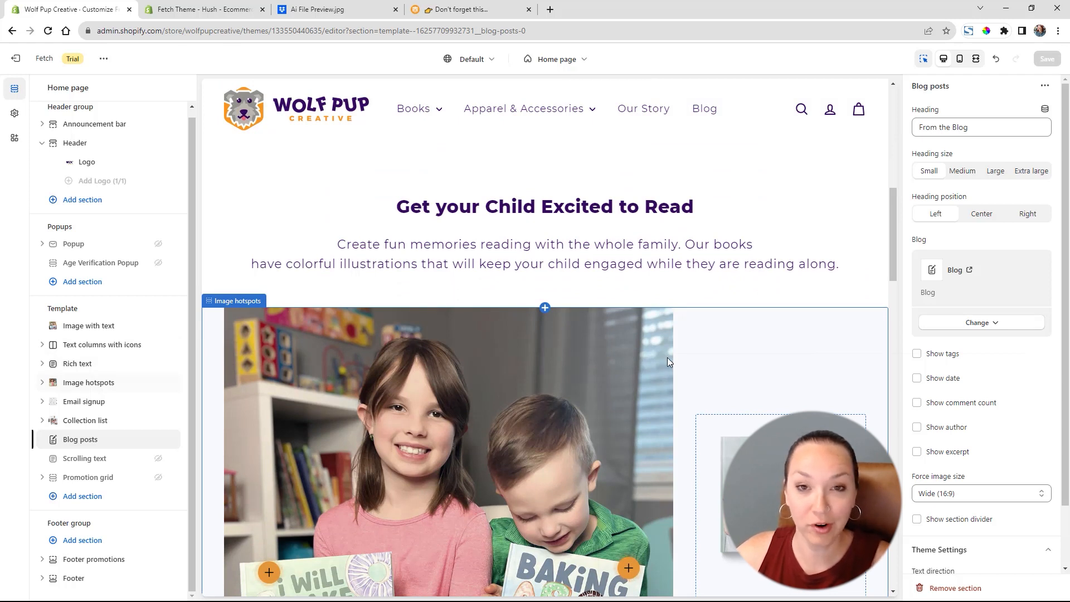
{"action": "scroll", "coordinate": [668, 357], "scroll_direction": "down", "scroll_amount": 3}
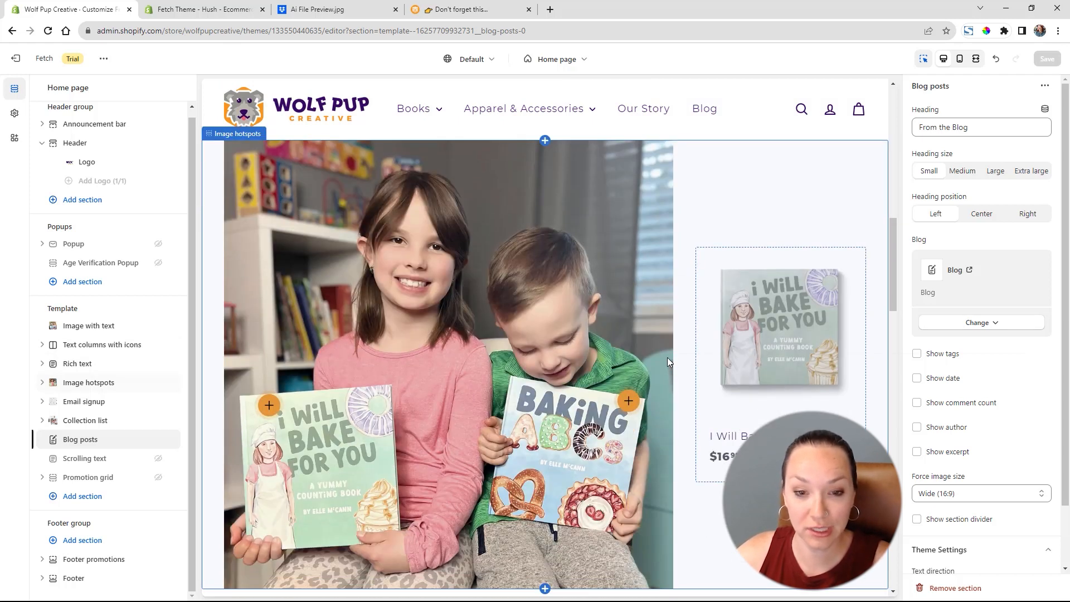
{"action": "scroll", "coordinate": [667, 357], "scroll_direction": "up", "scroll_amount": 2}
{"action": "scroll", "coordinate": [653, 346], "scroll_direction": "up", "scroll_amount": 4}
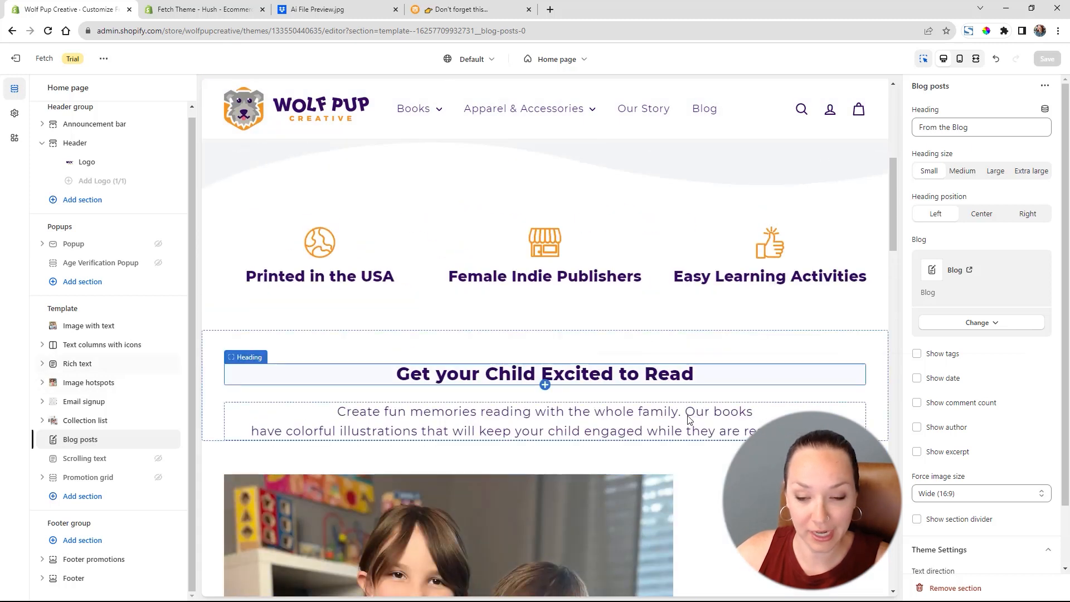
{"action": "scroll", "coordinate": [613, 390], "scroll_direction": "down", "scroll_amount": 10}
{"action": "scroll", "coordinate": [688, 419], "scroll_direction": "down", "scroll_amount": 3}
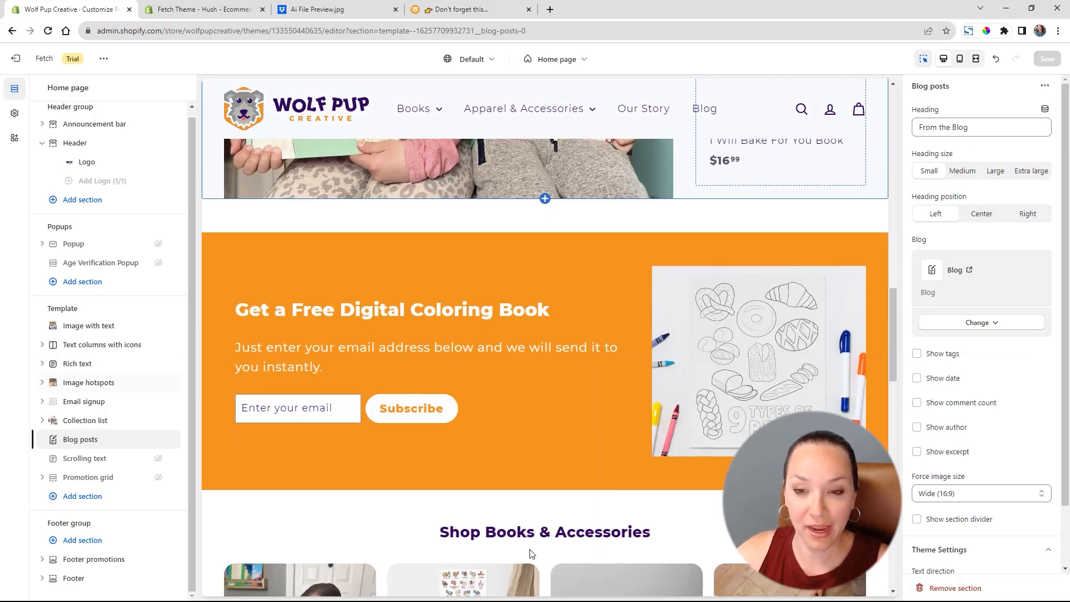
{"action": "scroll", "coordinate": [715, 396], "scroll_direction": "down", "scroll_amount": 6}
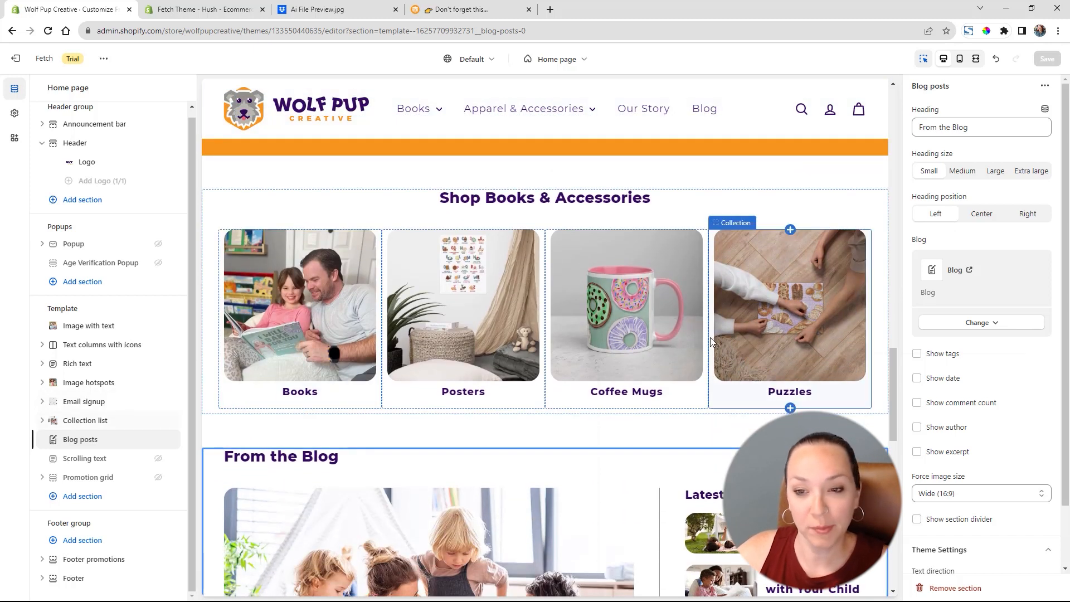
{"action": "scroll", "coordinate": [756, 340], "scroll_direction": "down", "scroll_amount": 8}
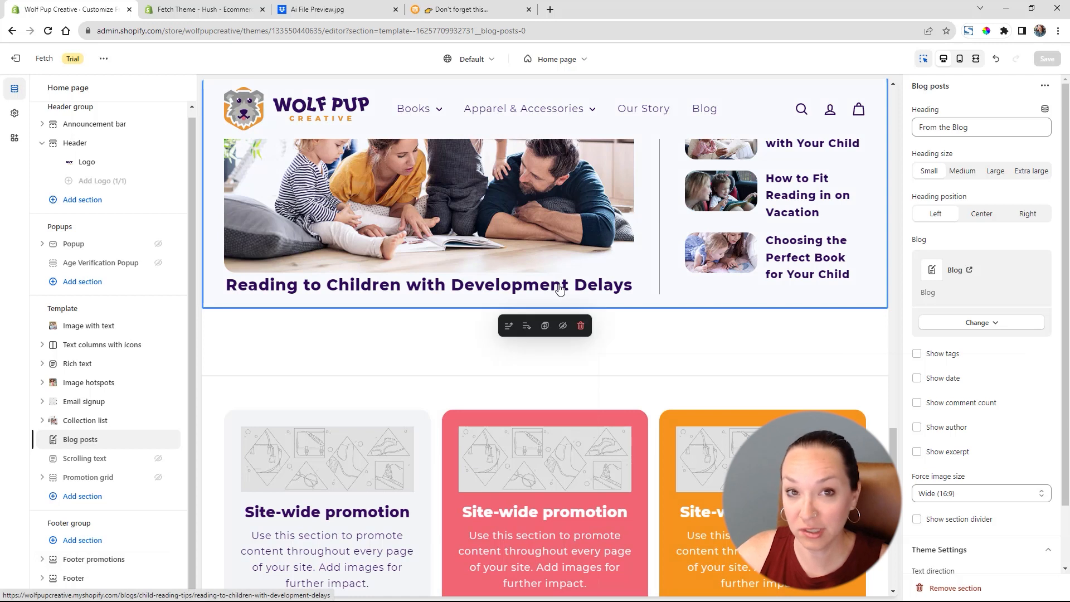
{"action": "scroll", "coordinate": [561, 288], "scroll_direction": "down", "scroll_amount": 3}
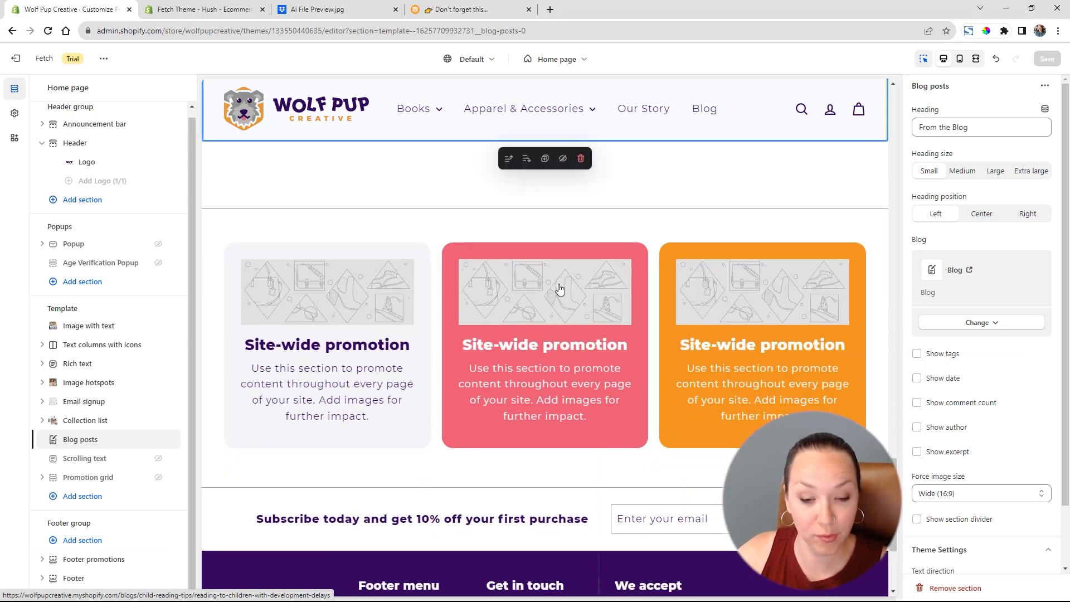
{"action": "scroll", "coordinate": [561, 288], "scroll_direction": "up", "scroll_amount": 5}
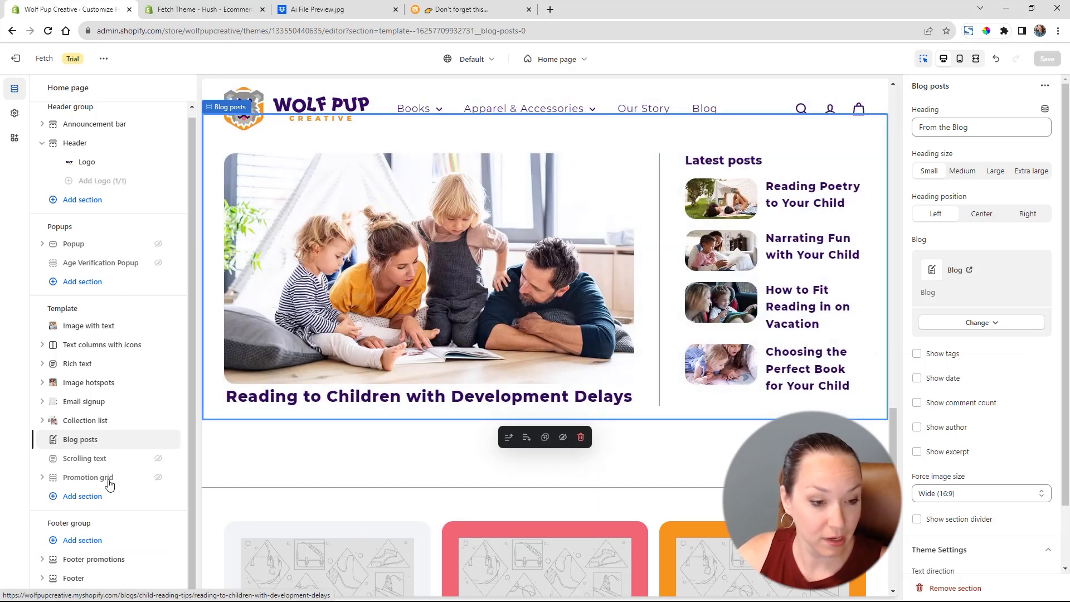
Browse the available section types and add an Image with text section at the end of the home page template.
{"action": "left_click", "coordinate": [103, 495]}
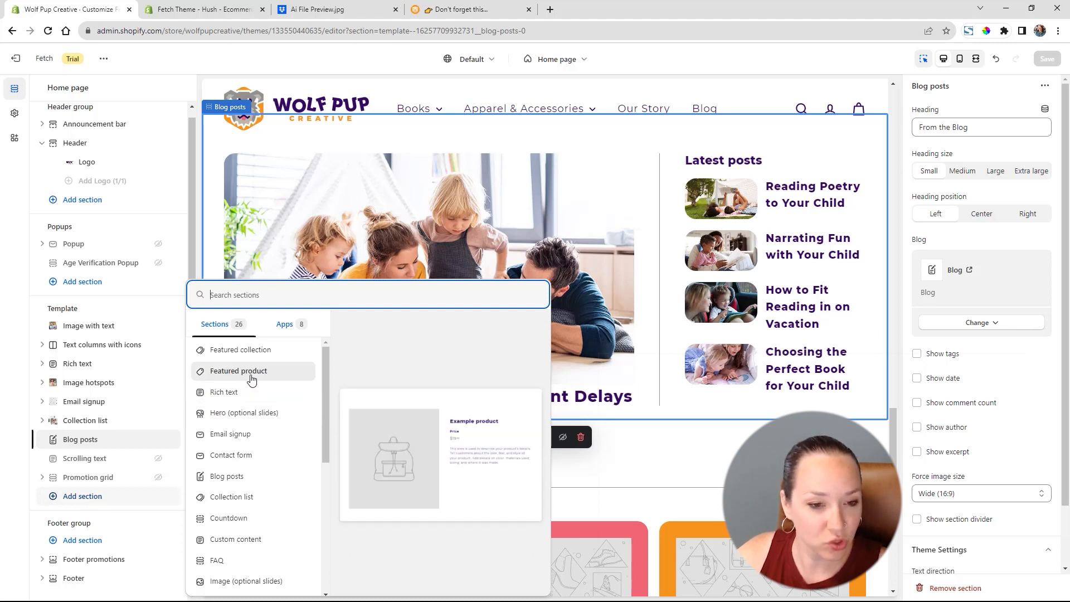
{"action": "scroll", "coordinate": [252, 384], "scroll_direction": "down", "scroll_amount": 1}
{"action": "scroll", "coordinate": [267, 444], "scroll_direction": "down", "scroll_amount": 2}
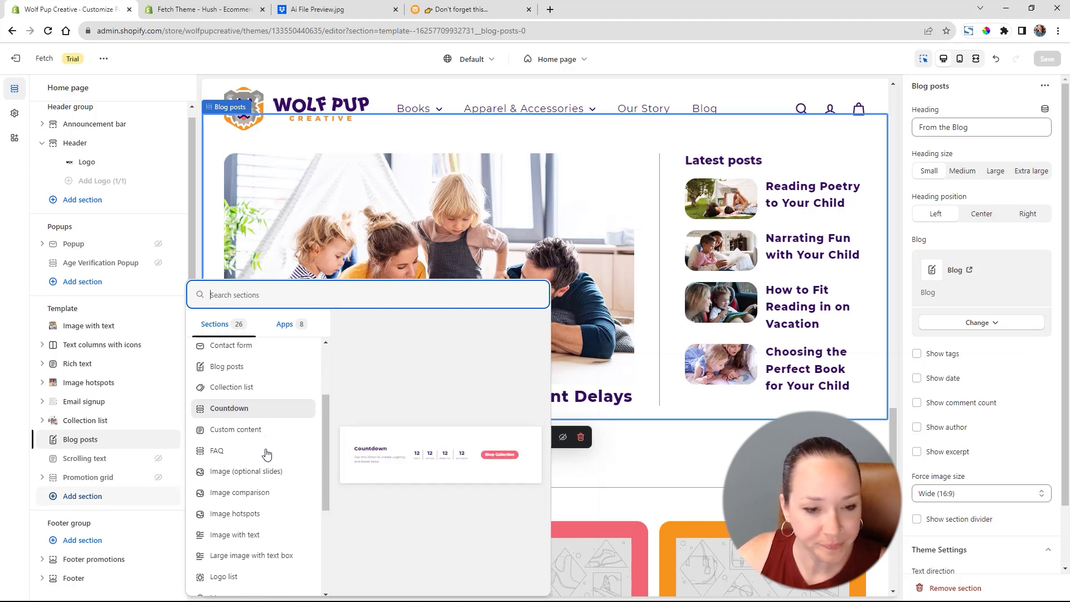
{"action": "scroll", "coordinate": [279, 441], "scroll_direction": "down", "scroll_amount": 1}
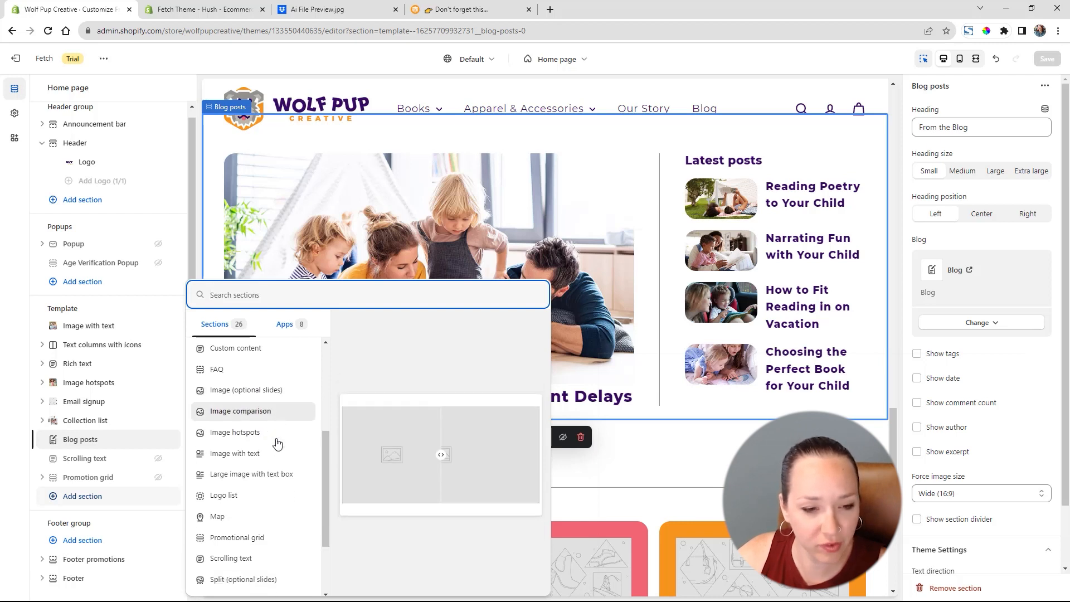
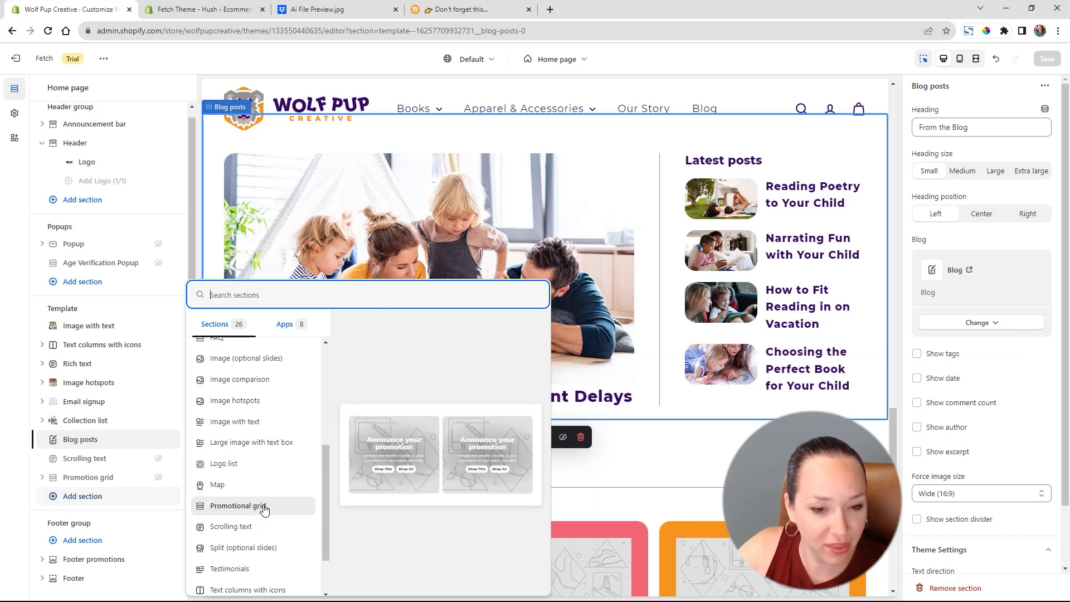
{"action": "scroll", "coordinate": [265, 545], "scroll_direction": "down", "scroll_amount": 2}
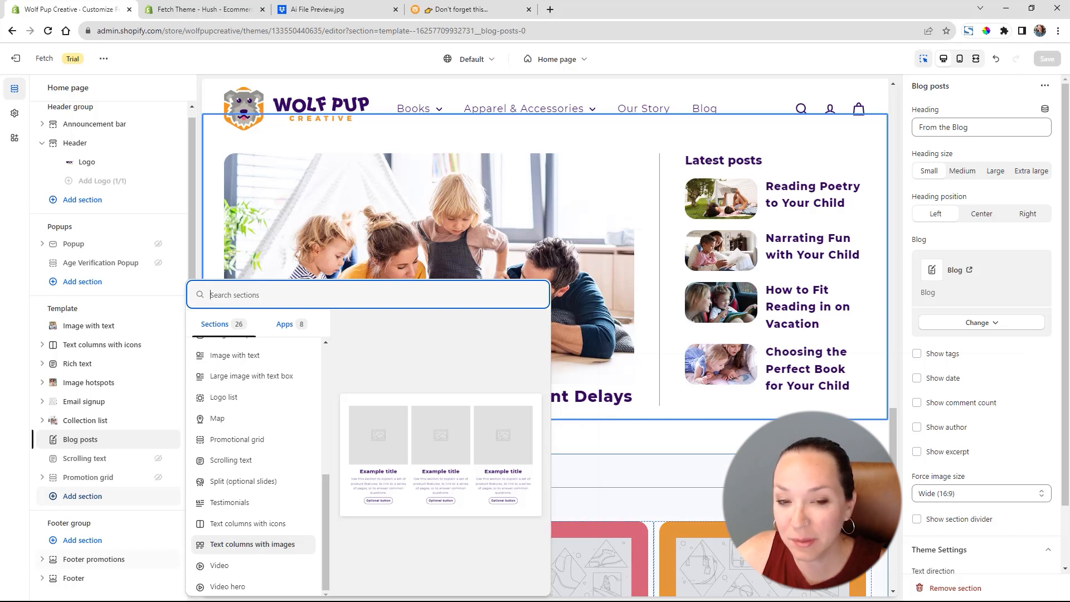
{"action": "scroll", "coordinate": [780, 474], "scroll_direction": "up", "scroll_amount": 17}
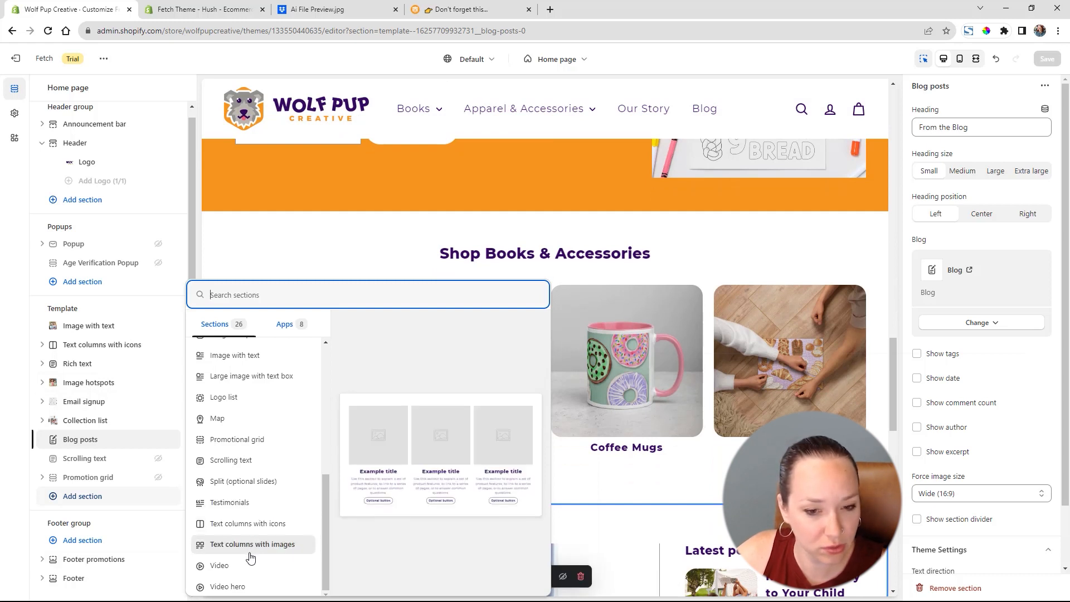
{"action": "left_click", "coordinate": [243, 362]}
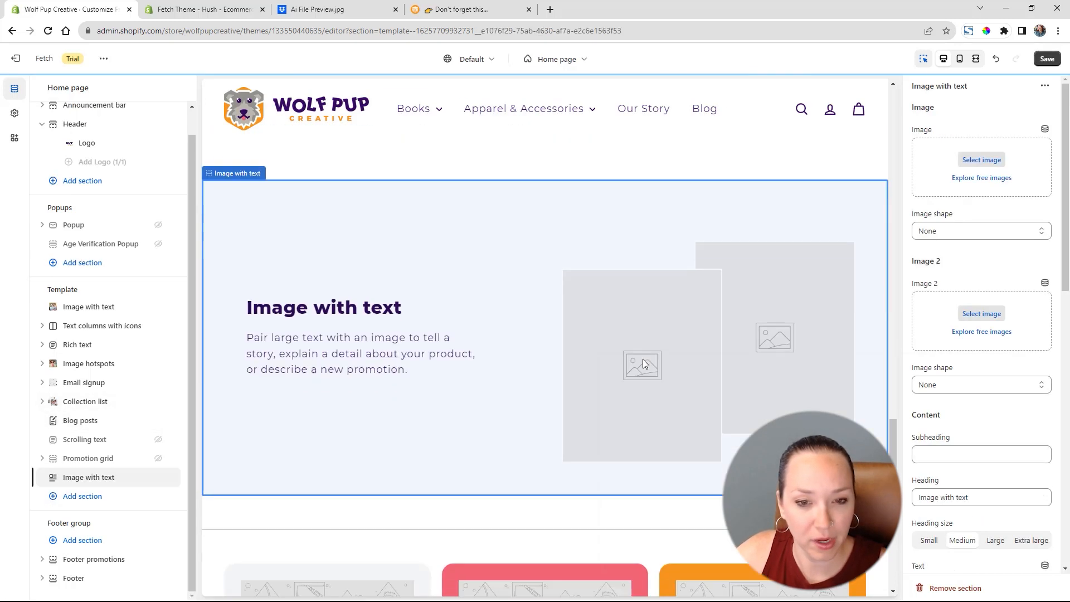
Try hiding the Footer promotions section below the new Image with text section, and show it again.
{"action": "scroll", "coordinate": [558, 405], "scroll_direction": "down", "scroll_amount": 4}
{"action": "scroll", "coordinate": [280, 429], "scroll_direction": "down", "scroll_amount": 4}
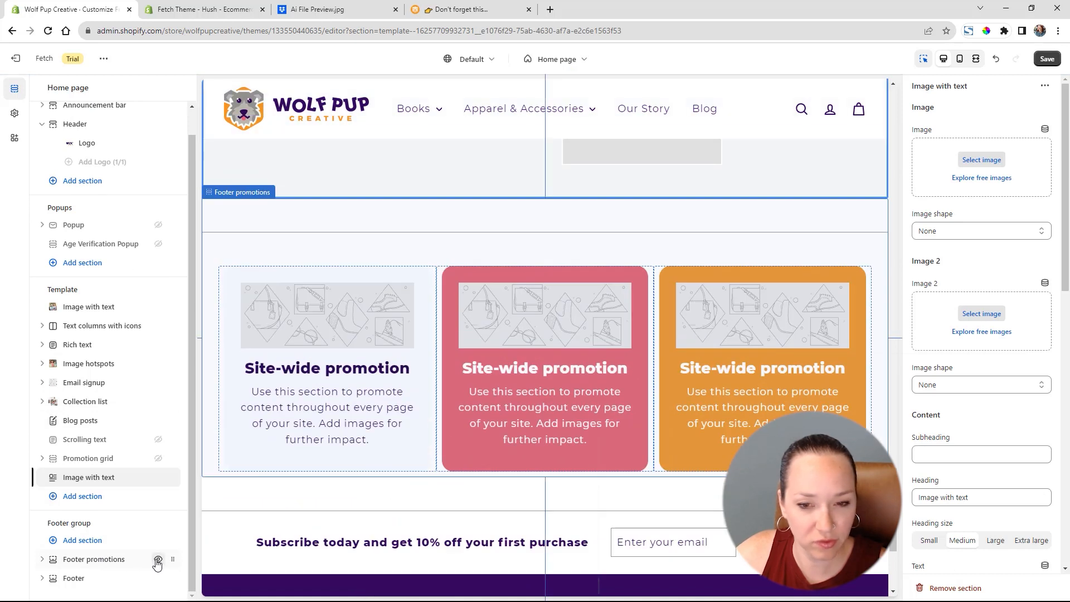
{"action": "left_click", "coordinate": [158, 561]}
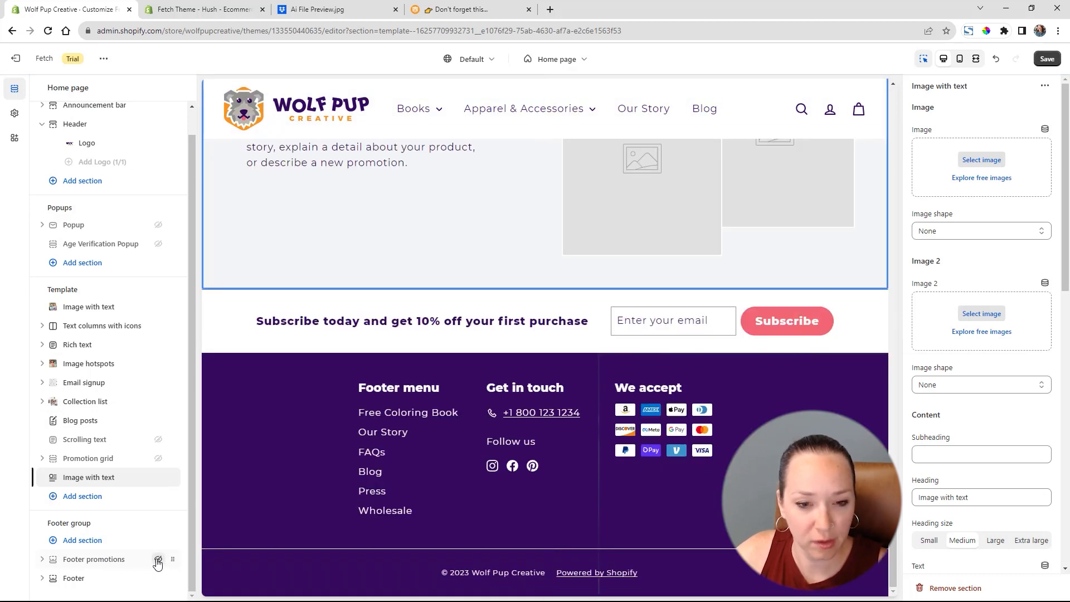
{"action": "left_click", "coordinate": [158, 560]}
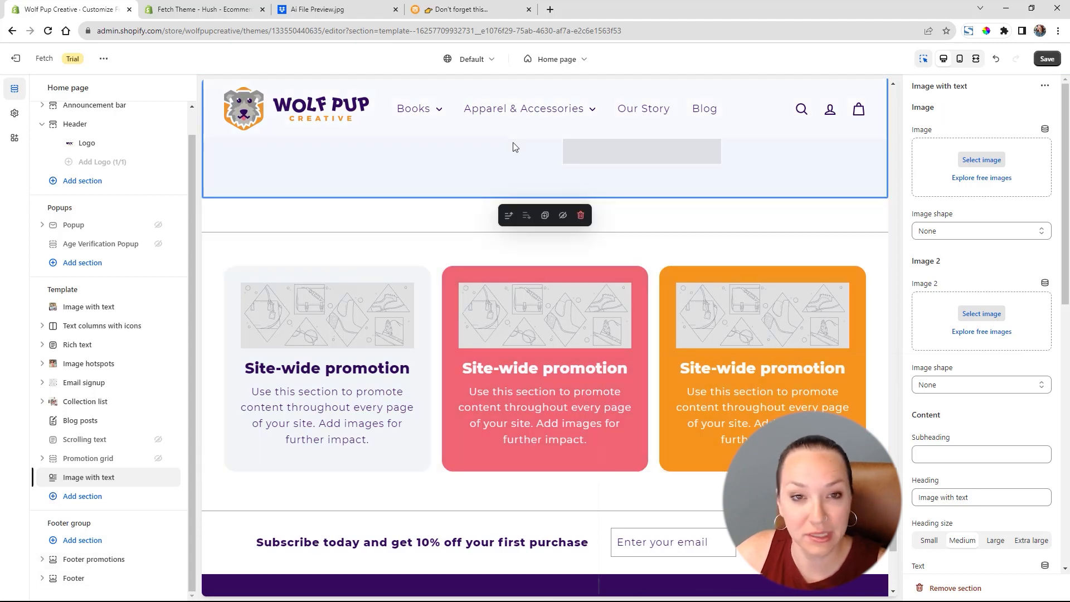
Switch to the live Wolf Pup Creative site, review the Baking ABCs Book product page down to its footer, and return to the theme editor.
{"action": "left_click", "coordinate": [473, 10]}
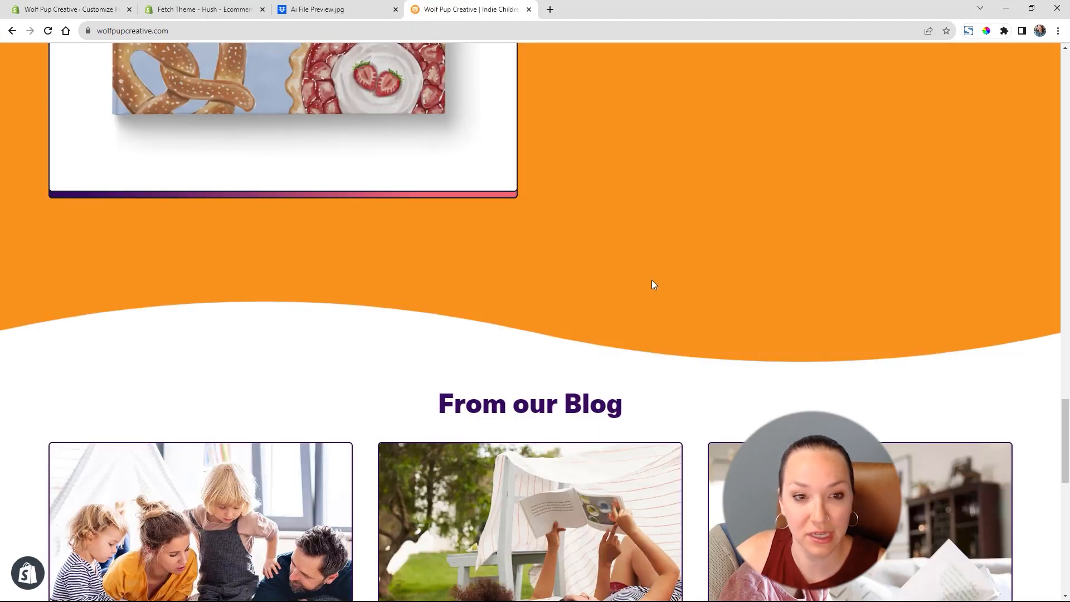
{"action": "scroll", "coordinate": [653, 282], "scroll_direction": "up", "scroll_amount": 5}
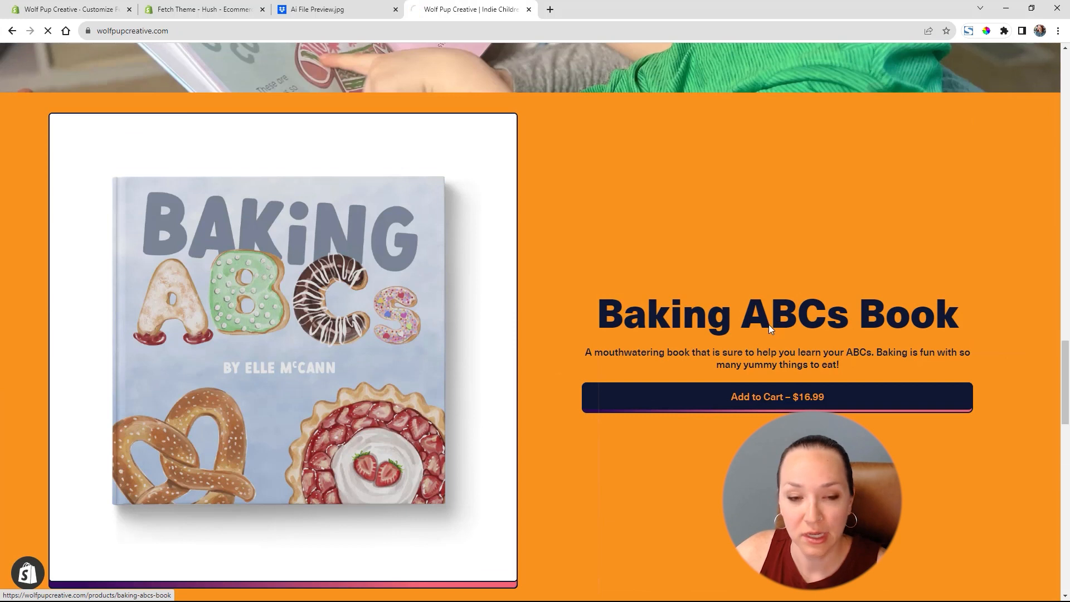
{"action": "left_click", "coordinate": [763, 326]}
{"action": "scroll", "coordinate": [744, 337], "scroll_direction": "down", "scroll_amount": 15}
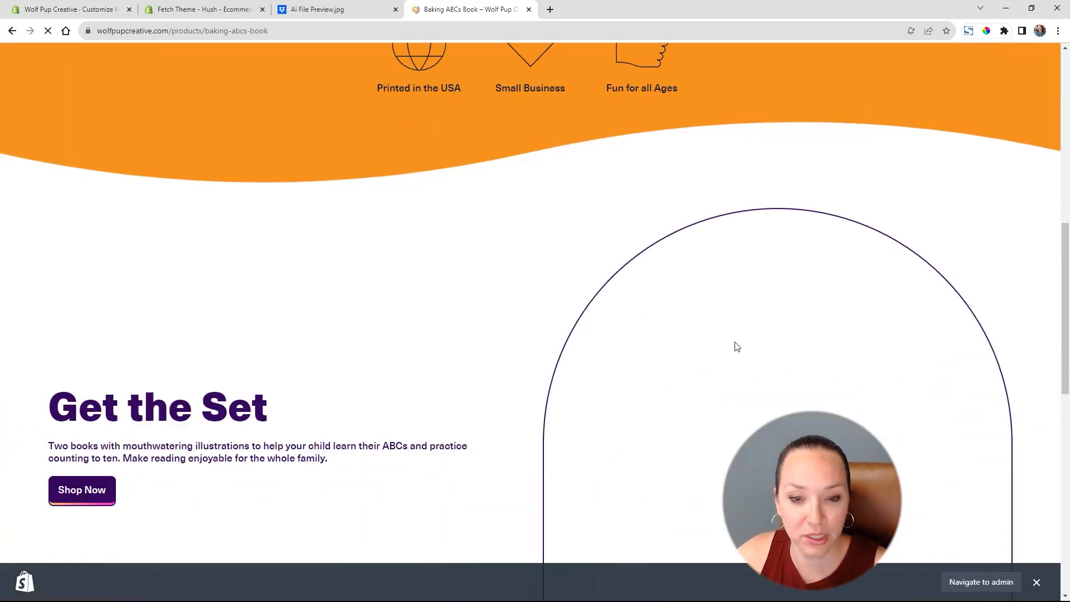
{"action": "scroll", "coordinate": [736, 347], "scroll_direction": "down", "scroll_amount": 6}
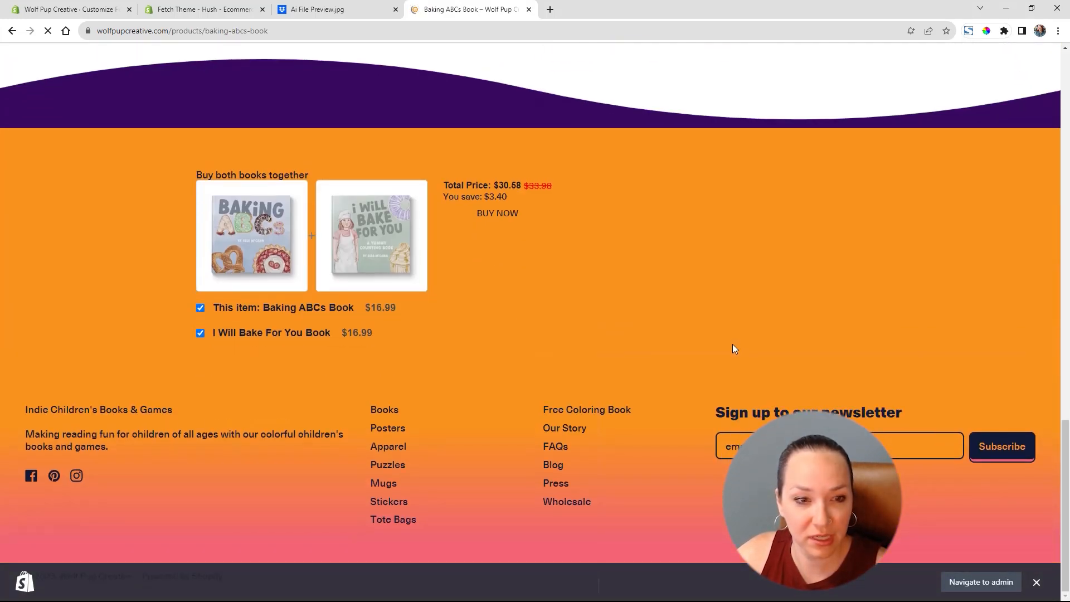
{"action": "scroll", "coordinate": [736, 349], "scroll_direction": "up", "scroll_amount": 4}
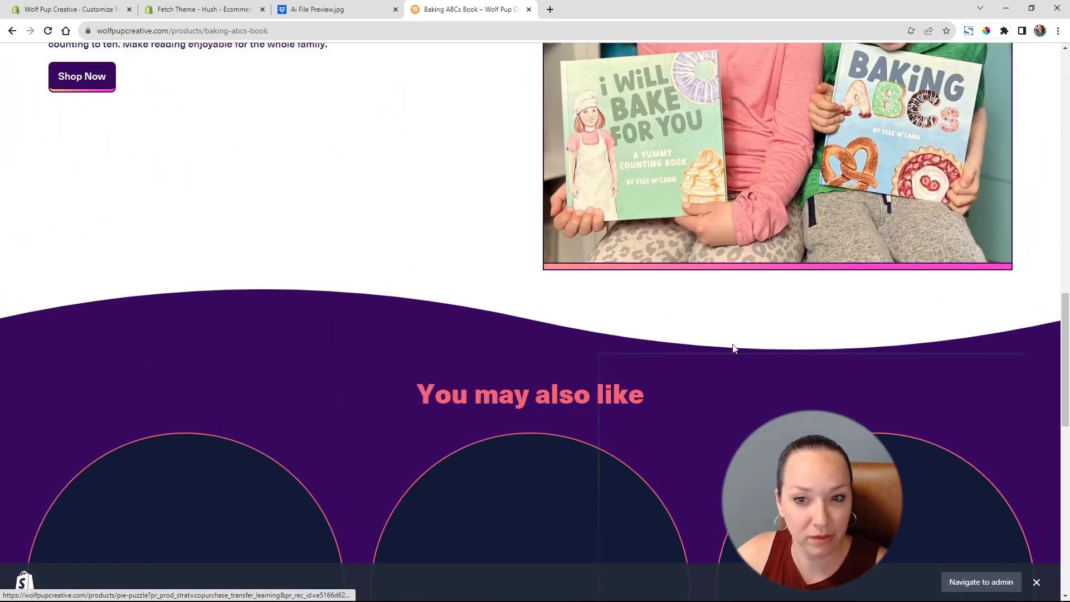
{"action": "scroll", "coordinate": [732, 345], "scroll_direction": "up", "scroll_amount": 10}
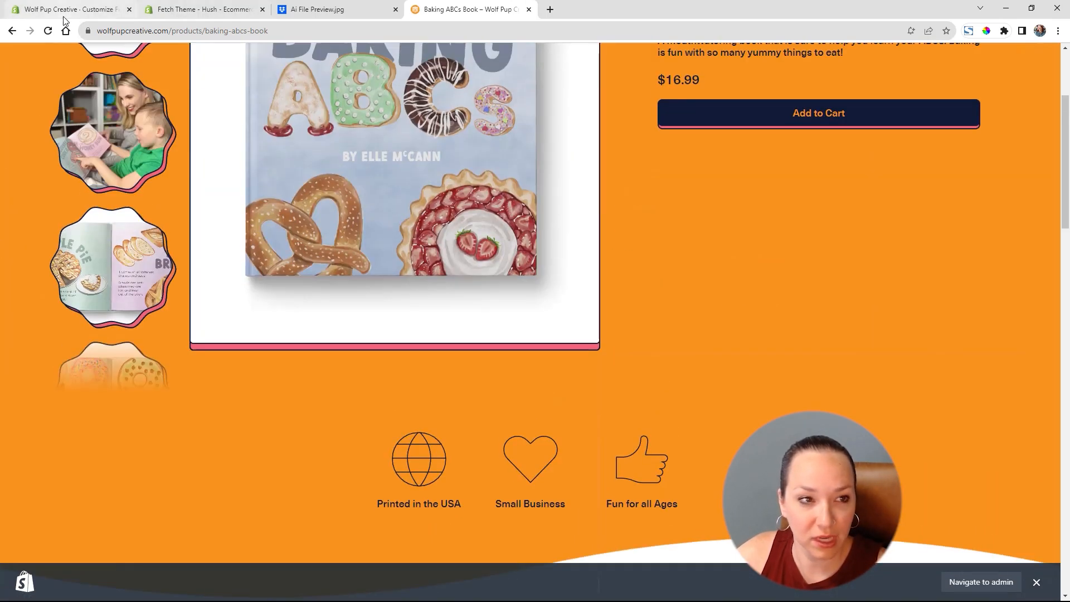
{"action": "left_click", "coordinate": [64, 10]}
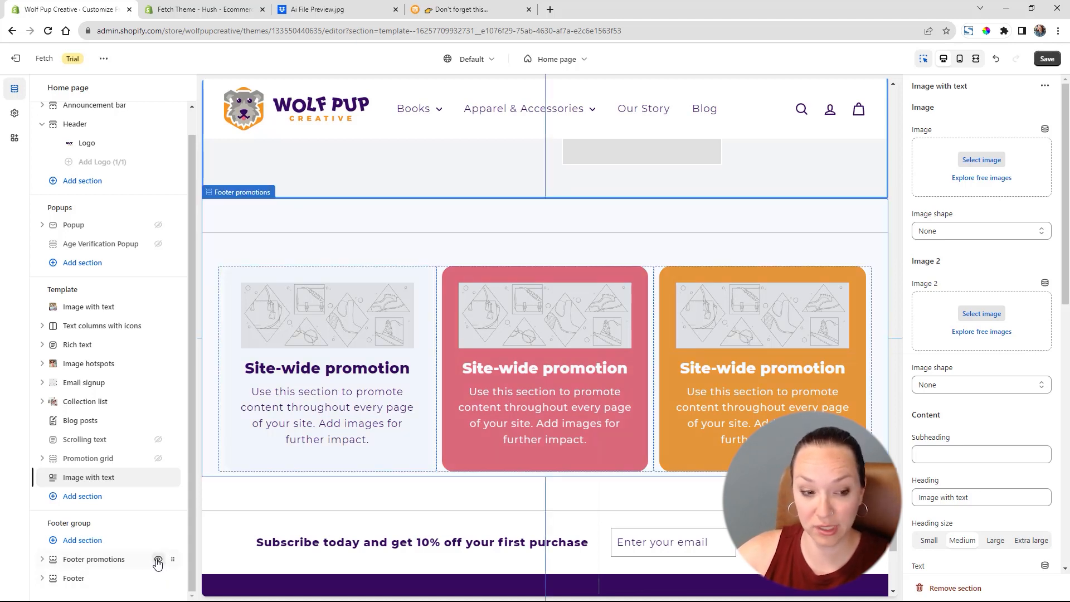
Hide the Footer promotions section, expand the Footer section and open its settings.
{"action": "left_click", "coordinate": [159, 560]}
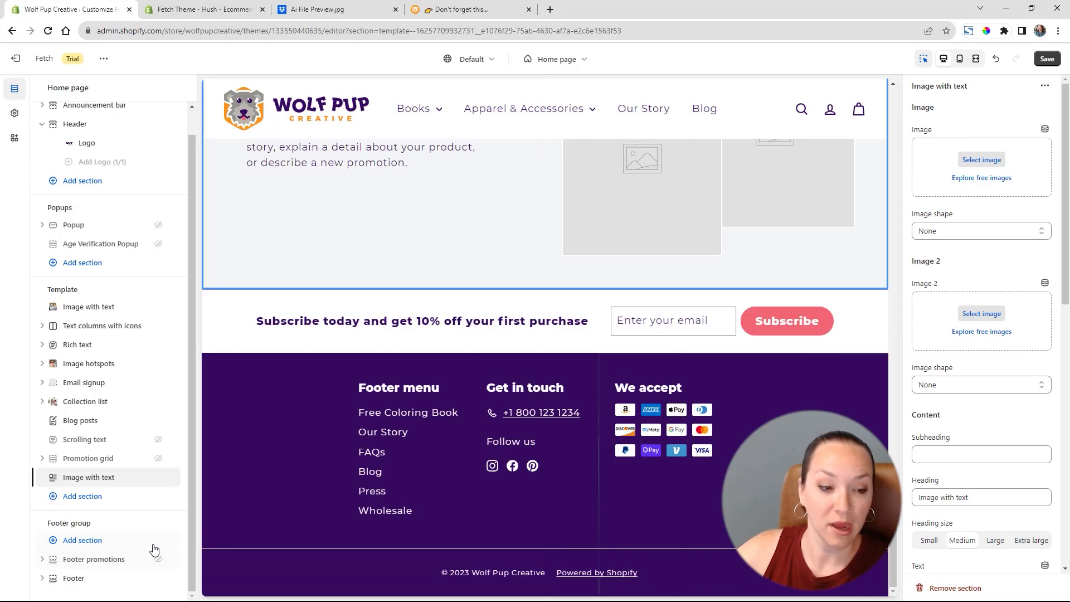
{"action": "left_click", "coordinate": [41, 578]}
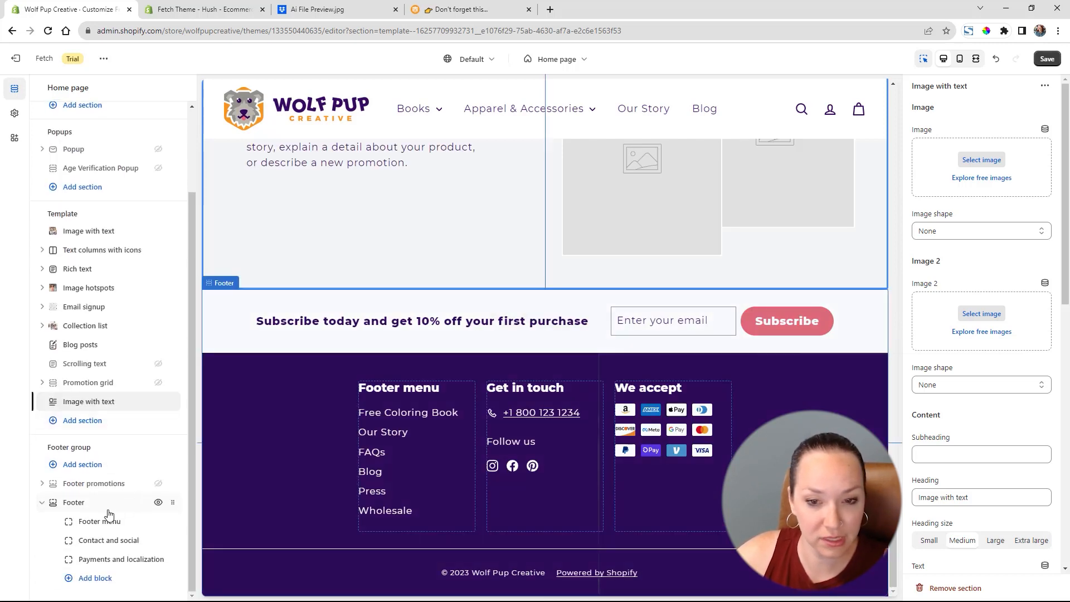
{"action": "left_click", "coordinate": [86, 504]}
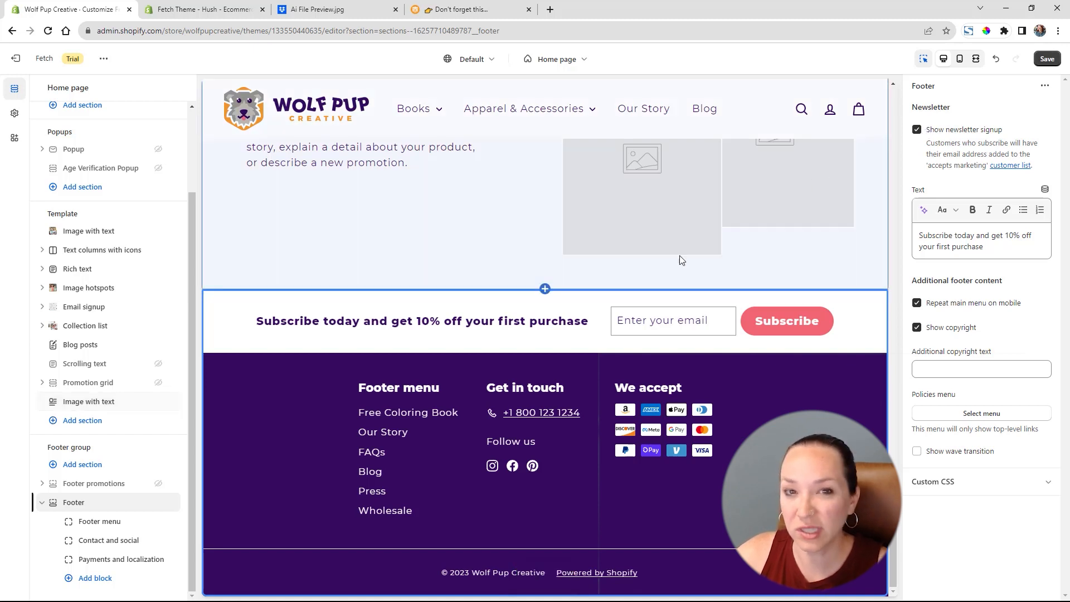
Set the first image of the last Image with text section to the cropped mother-and-baby photo from the store library.
{"action": "scroll", "coordinate": [471, 325], "scroll_direction": "up", "scroll_amount": 5}
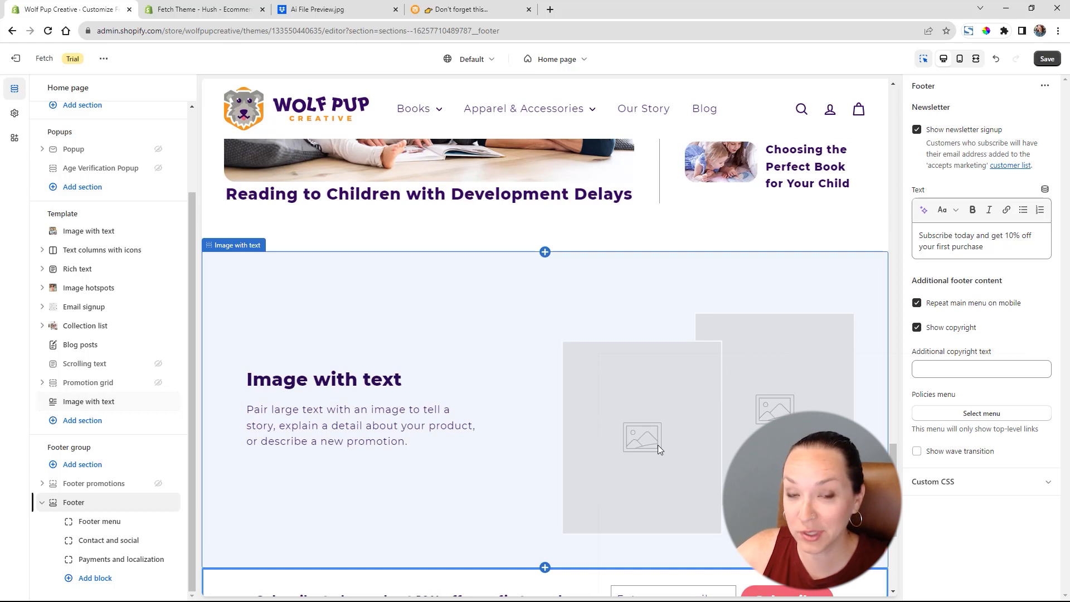
{"action": "left_click", "coordinate": [73, 402]}
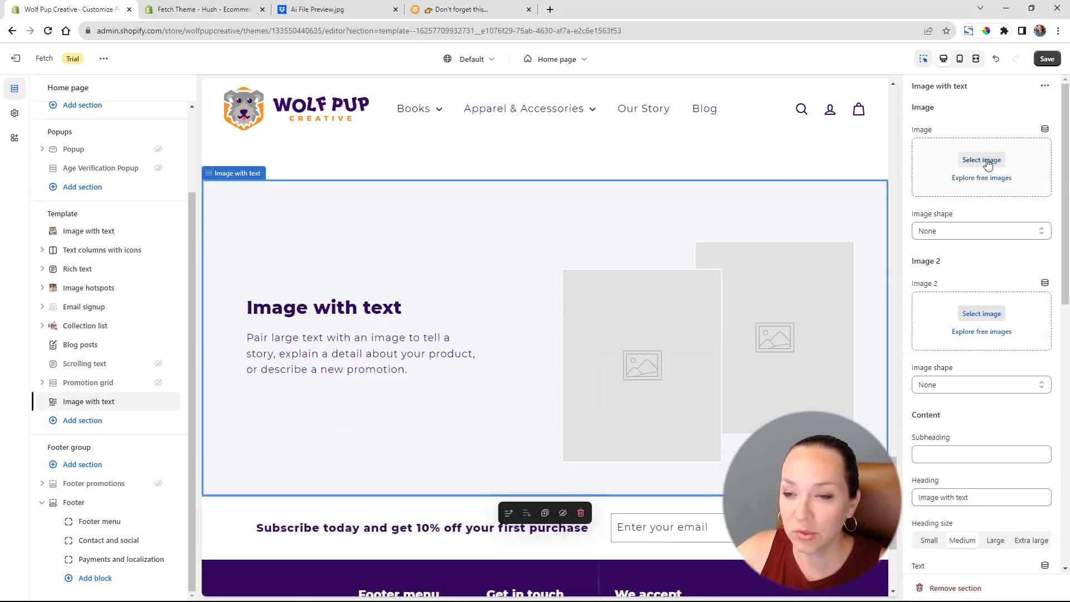
{"action": "left_click", "coordinate": [982, 161]}
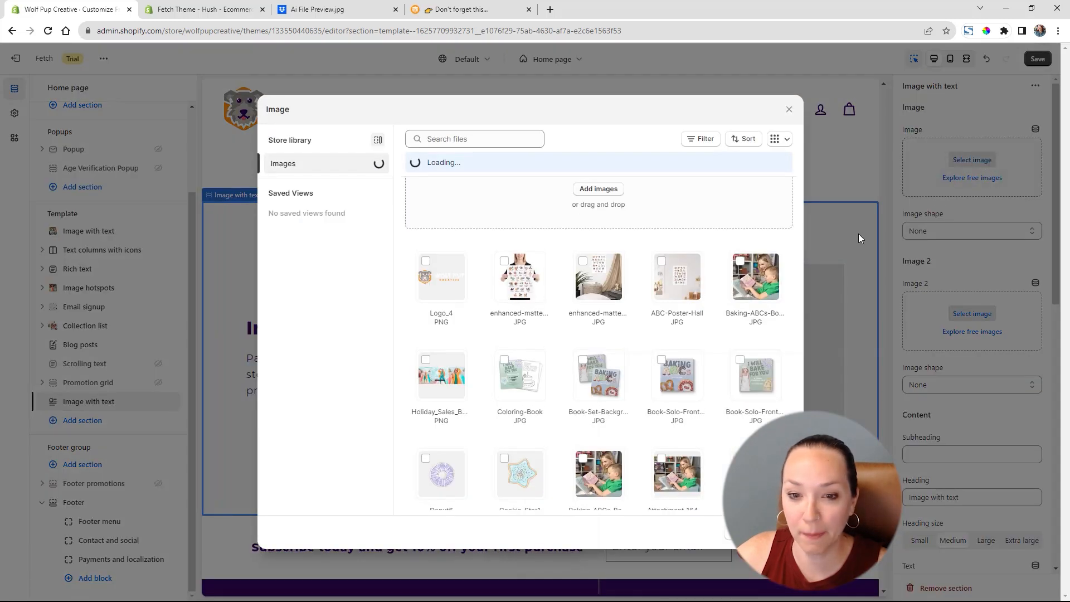
{"action": "scroll", "coordinate": [699, 350], "scroll_direction": "down", "scroll_amount": 10}
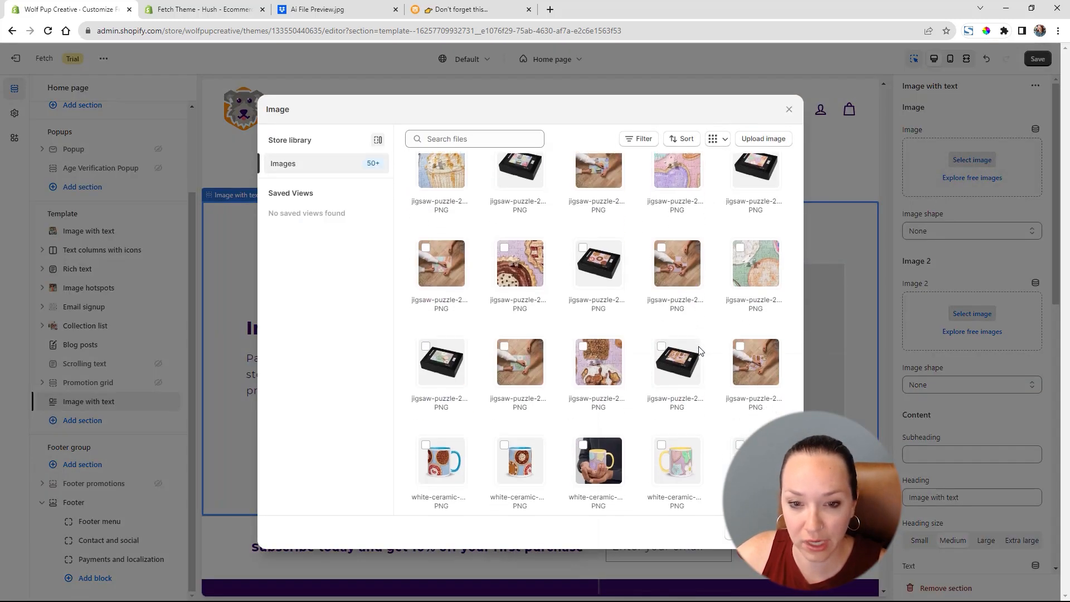
{"action": "scroll", "coordinate": [699, 350], "scroll_direction": "down", "scroll_amount": 10}
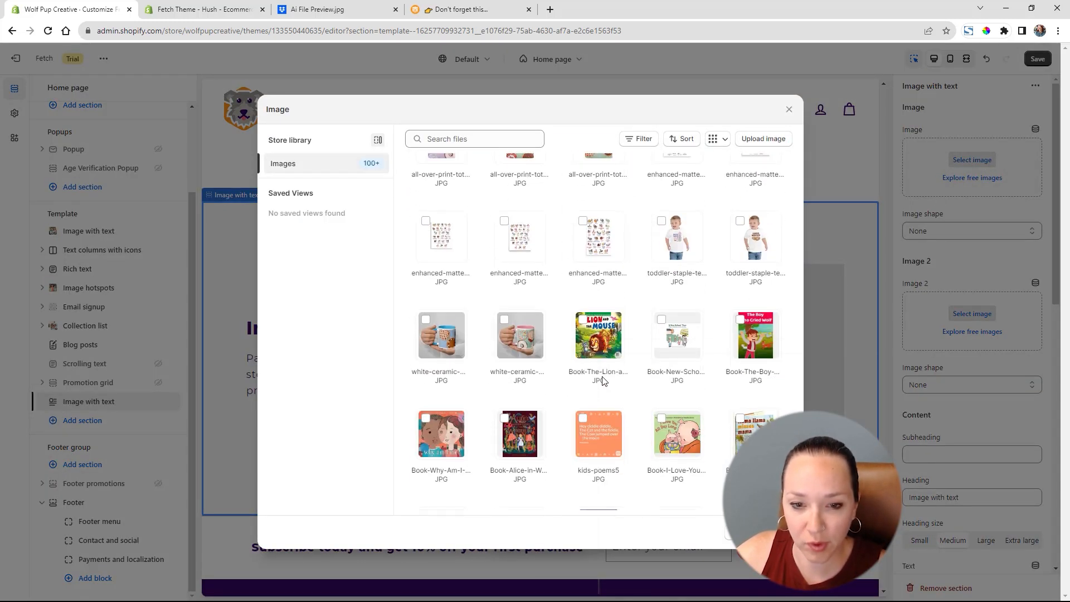
{"action": "scroll", "coordinate": [602, 381], "scroll_direction": "down", "scroll_amount": 5}
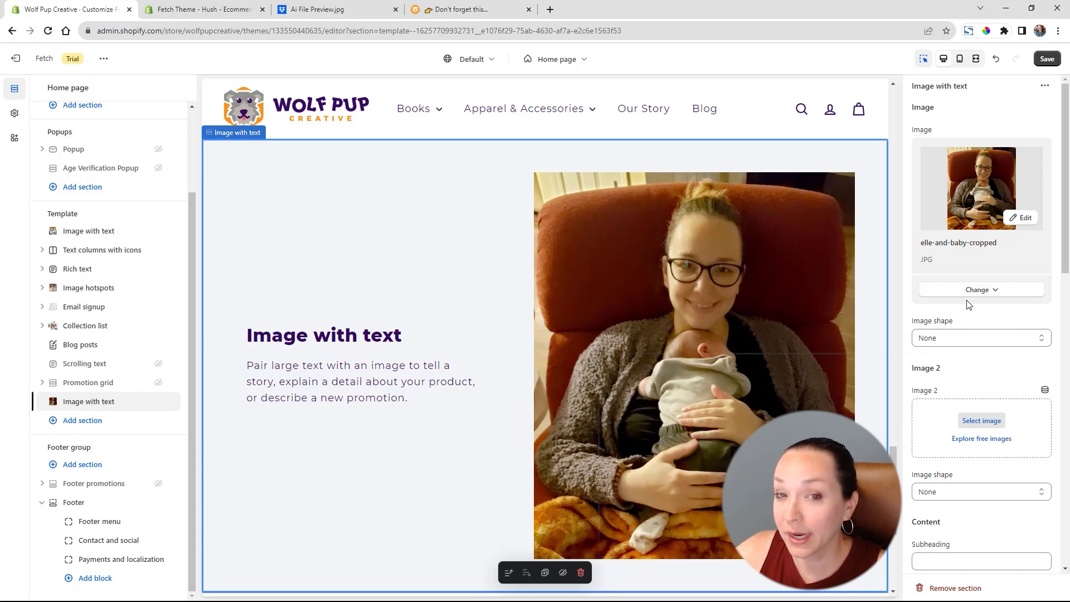
Try the Splat 1, Splat 2, Splat 3 and Splat 4 image shapes on the section's photo.
{"action": "left_click", "coordinate": [968, 341]}
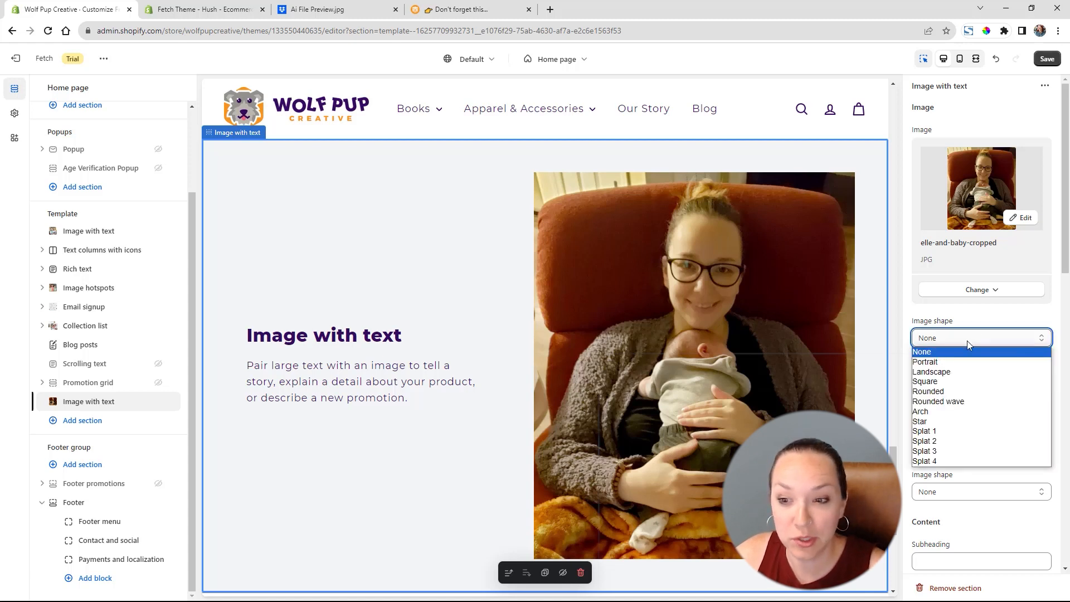
{"action": "left_click", "coordinate": [930, 433]}
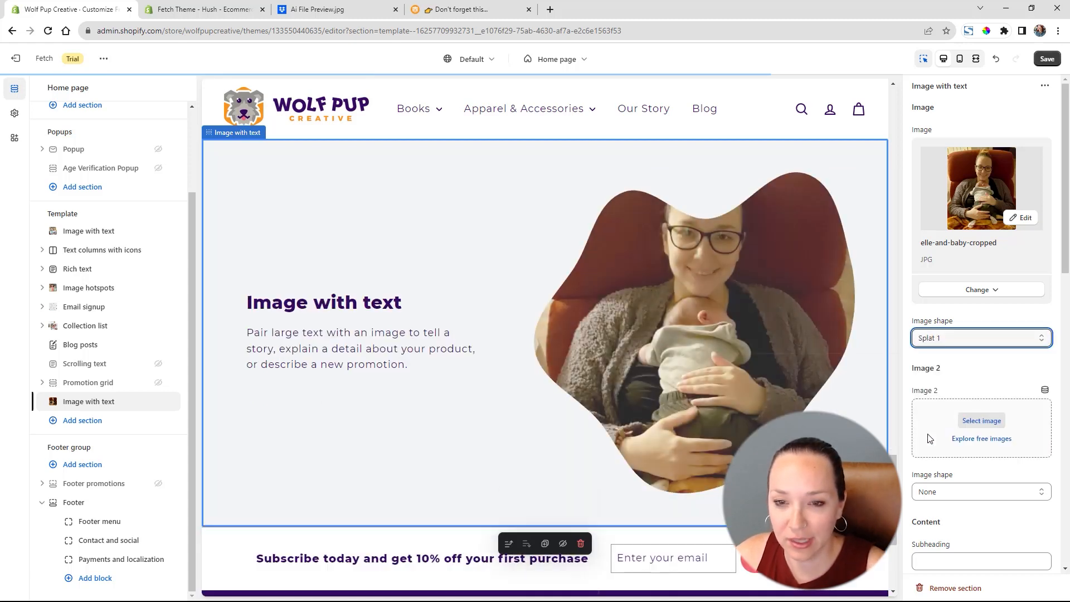
{"action": "left_click", "coordinate": [956, 340]}
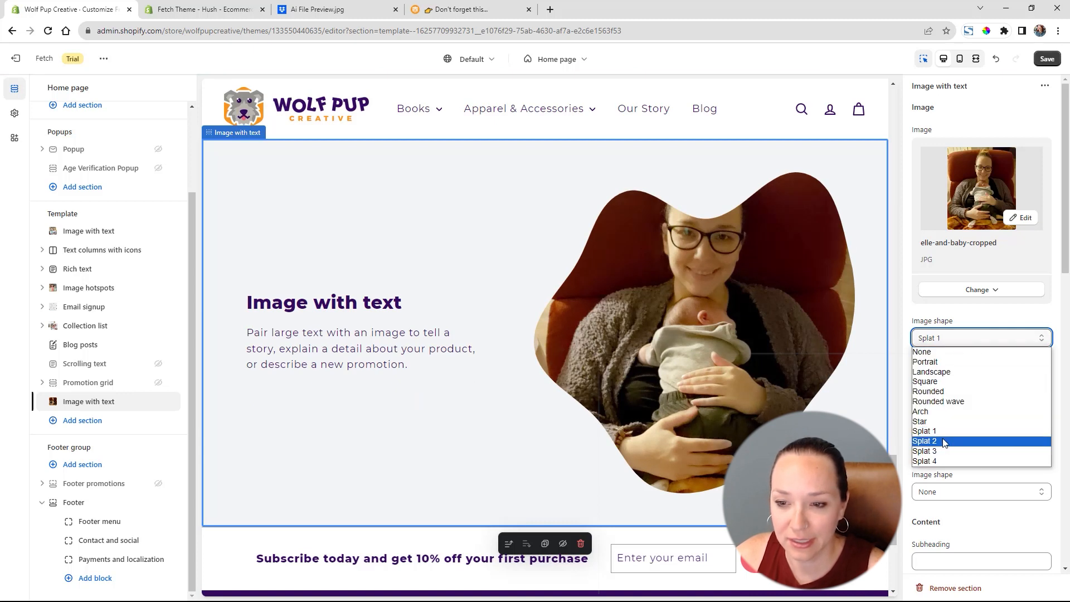
{"action": "left_click", "coordinate": [944, 442]}
{"action": "left_click", "coordinate": [976, 338]}
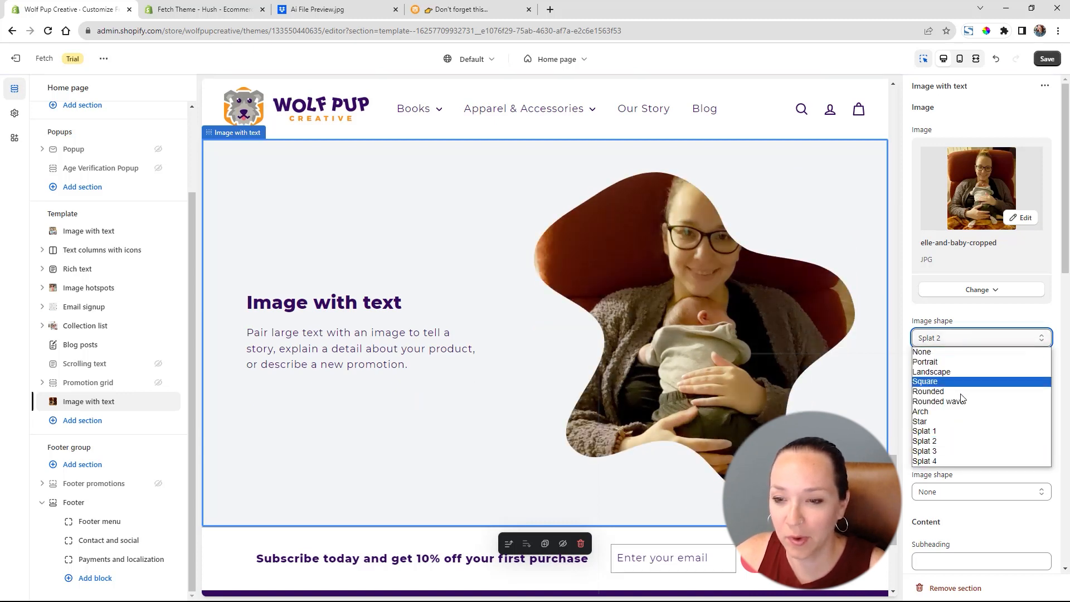
{"action": "left_click", "coordinate": [948, 452]}
{"action": "left_click", "coordinate": [953, 338]}
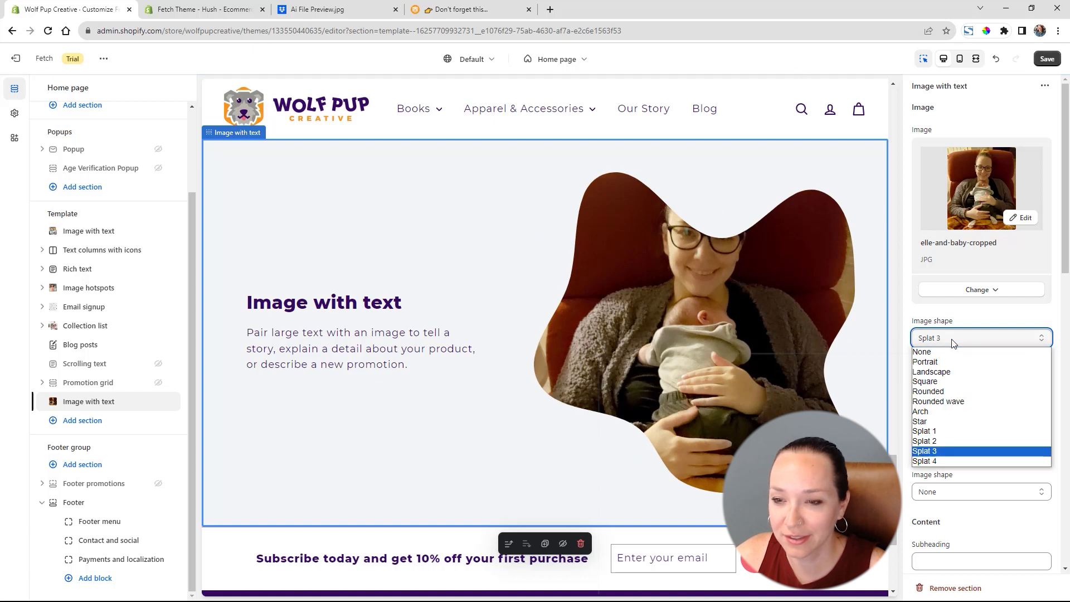
{"action": "left_click", "coordinate": [948, 461]}
Try the Square, Rounded, Rounded wave and Arch image shapes on the mother-and-baby photo.
{"action": "left_click", "coordinate": [953, 339]}
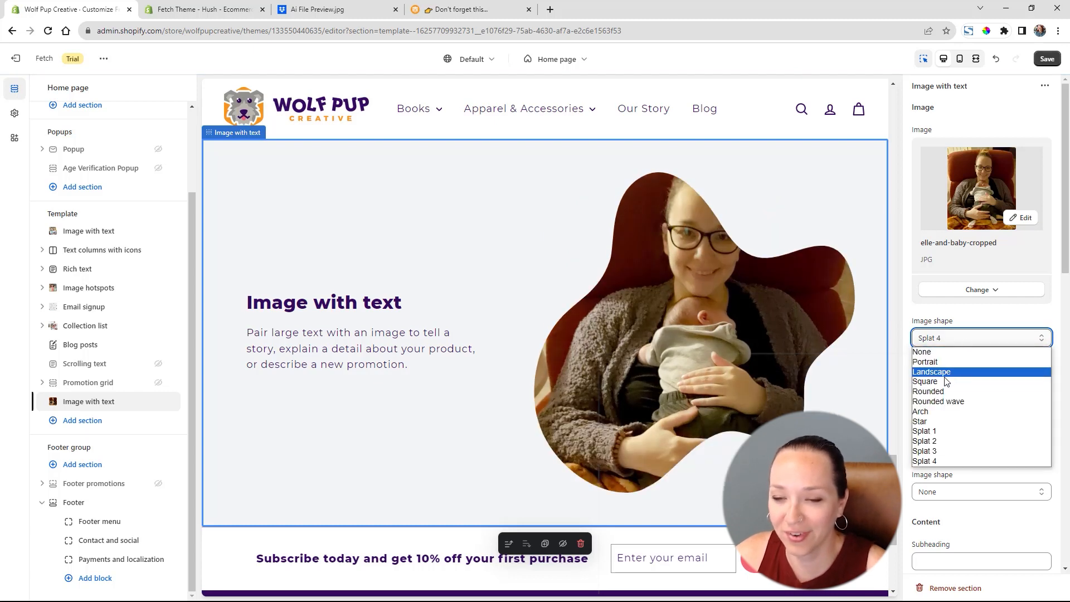
{"action": "left_click", "coordinate": [946, 381]}
{"action": "left_click", "coordinate": [961, 339]}
{"action": "left_click", "coordinate": [946, 391]}
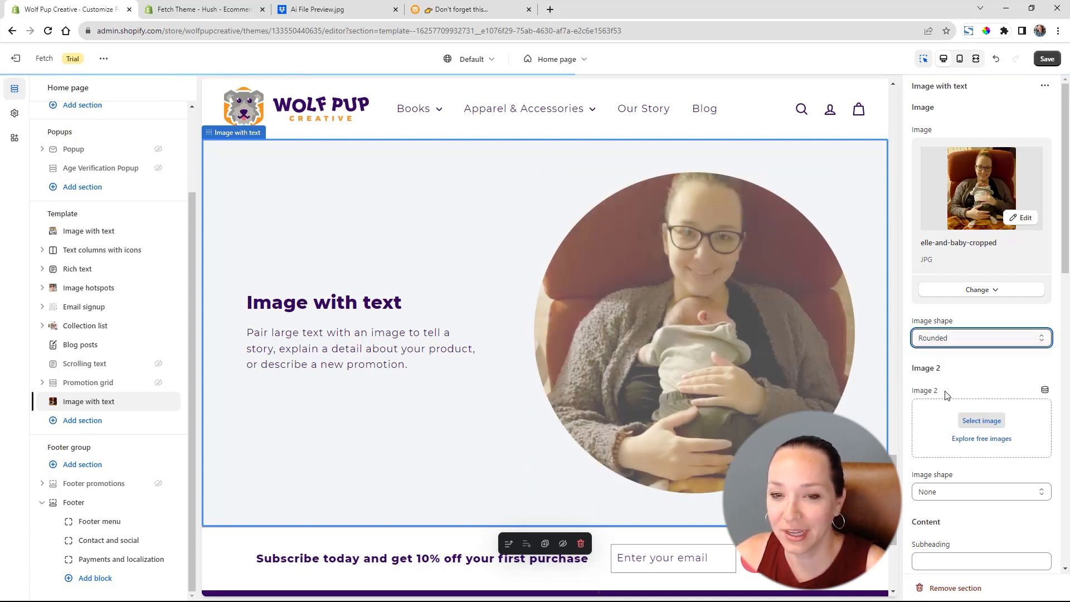
{"action": "left_click", "coordinate": [973, 337]}
{"action": "left_click", "coordinate": [956, 401]}
{"action": "left_click", "coordinate": [970, 337]}
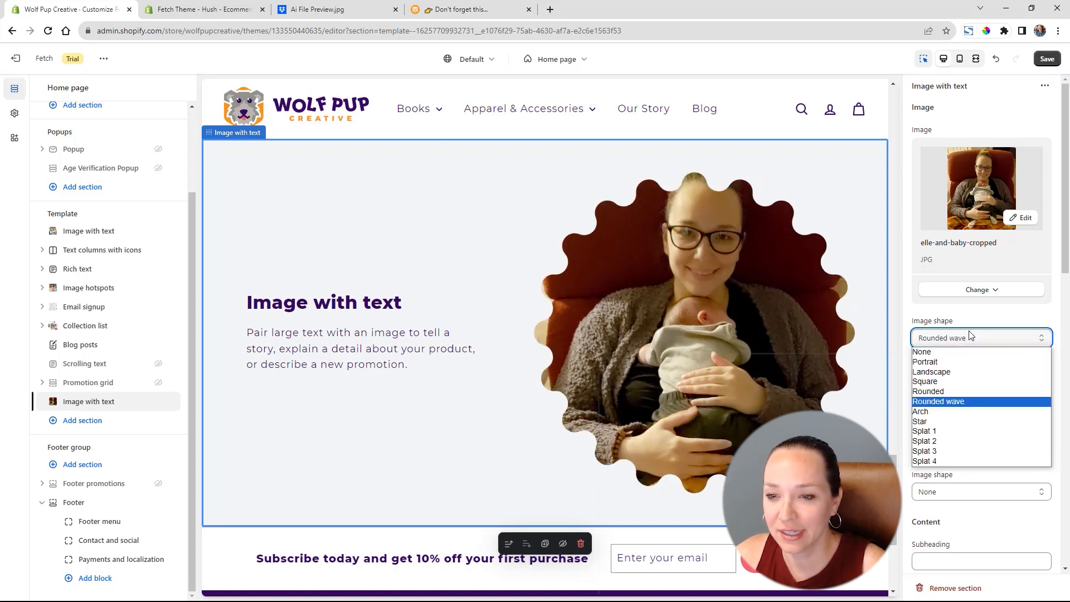
{"action": "left_click", "coordinate": [950, 412]}
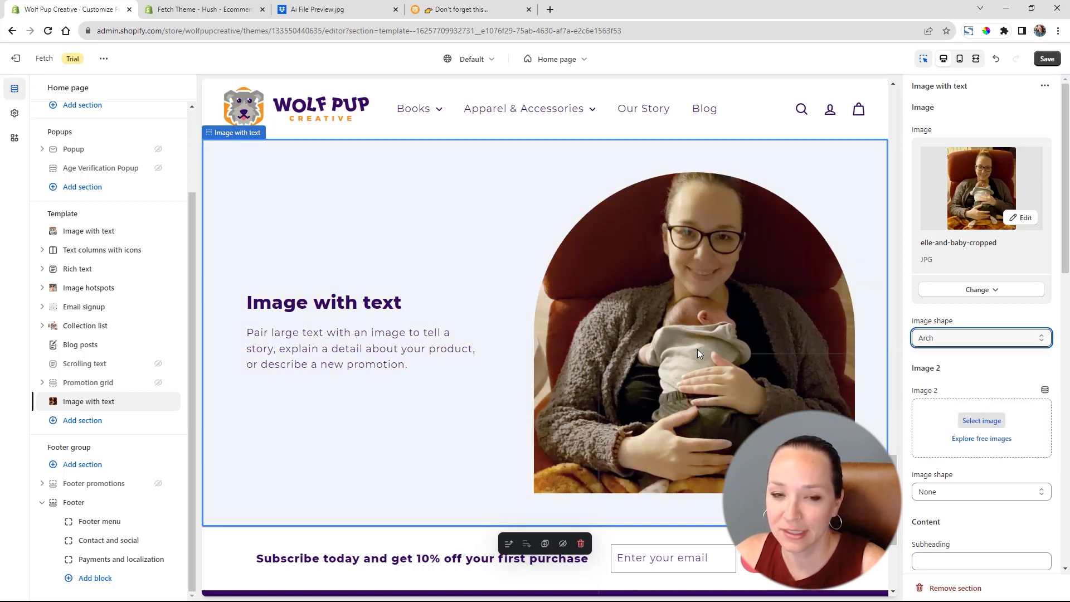
Remove the last Image with text section from the home page template and save the changes.
{"action": "scroll", "coordinate": [567, 423], "scroll_direction": "up", "scroll_amount": 3}
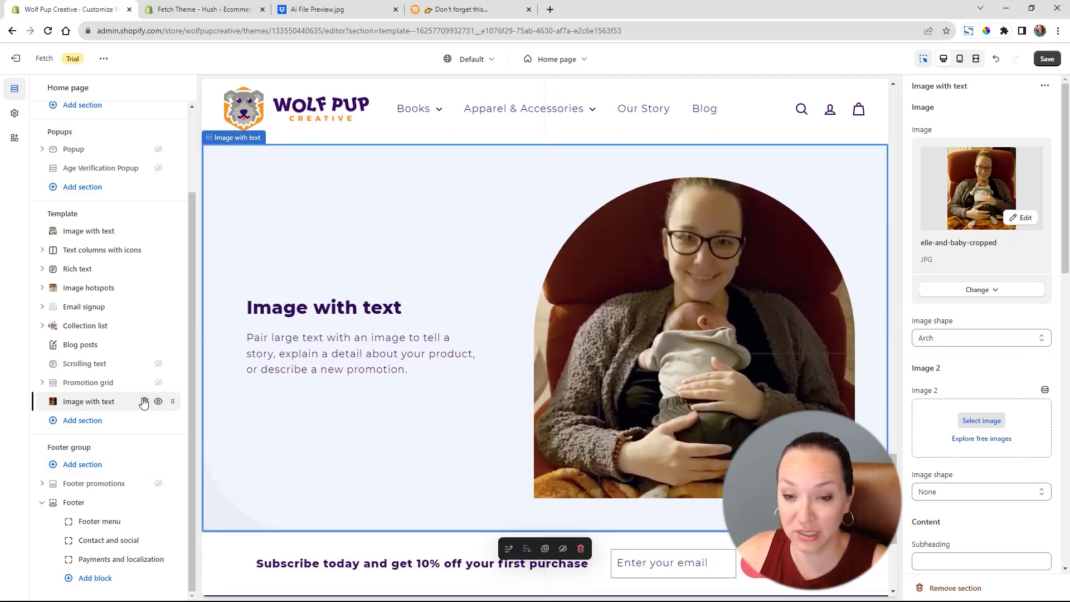
{"action": "left_click", "coordinate": [145, 402]}
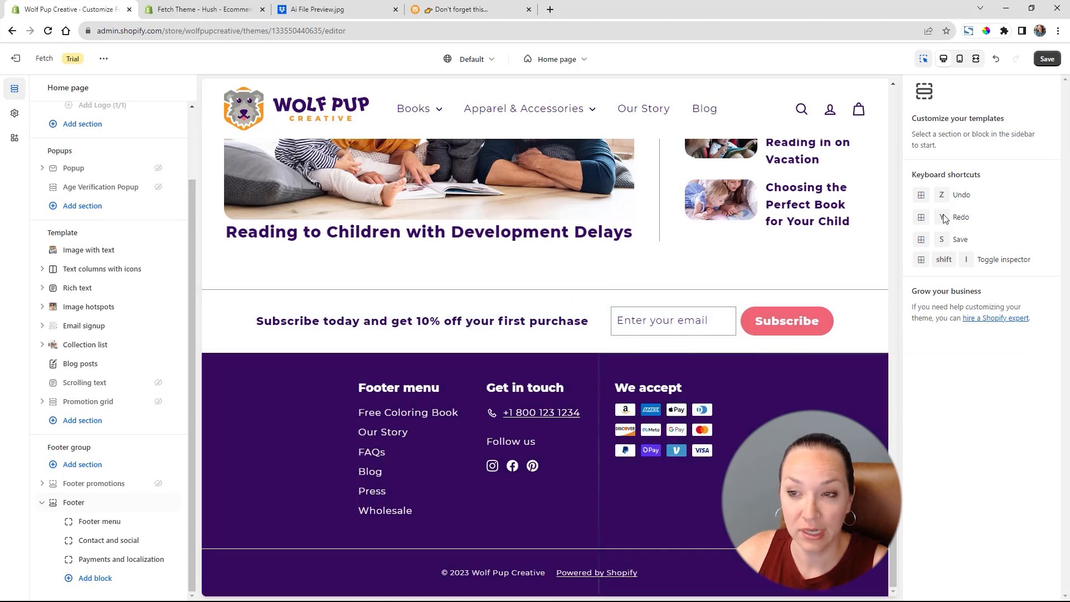
{"action": "left_click", "coordinate": [1044, 58]}
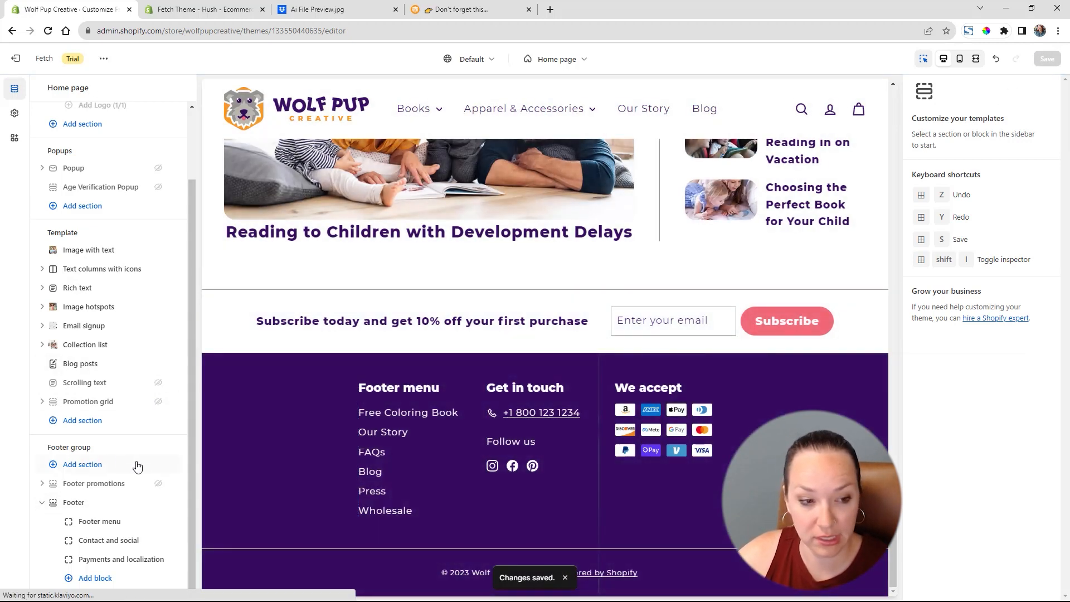
Copy the Email signup section's heading and use it as the footer's newsletter text, "Get a Free Digital Coloring Book".
{"action": "left_click", "coordinate": [86, 326]}
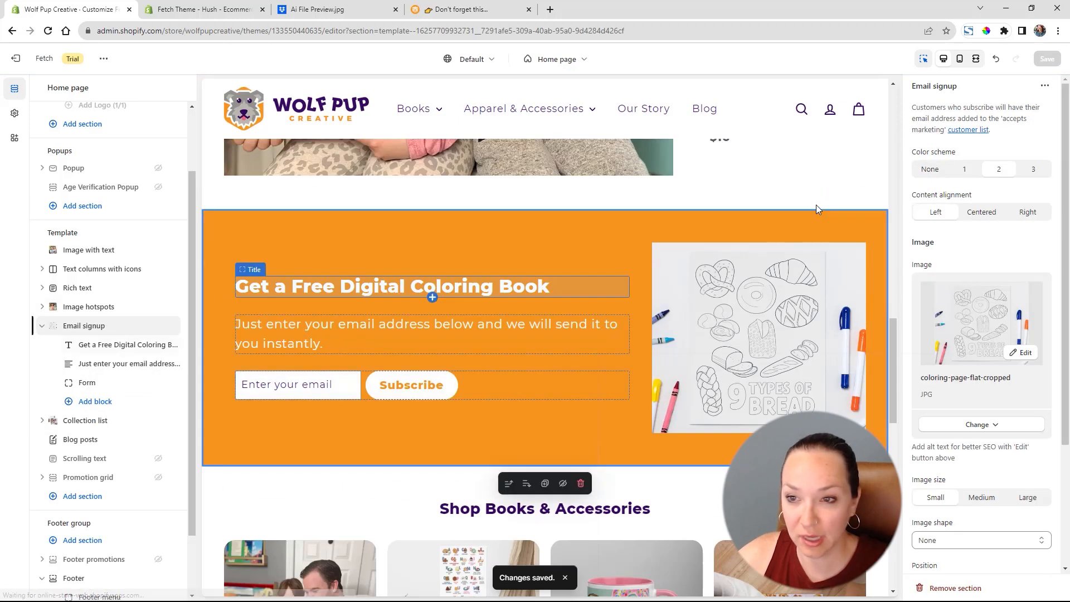
{"action": "left_click", "coordinate": [102, 345]}
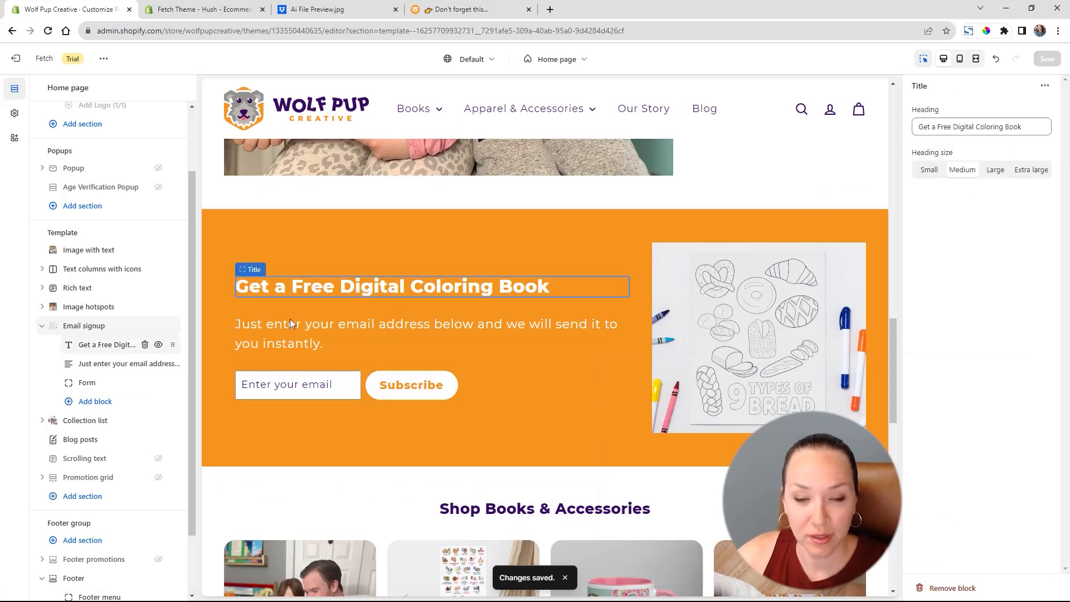
{"action": "left_click", "coordinate": [1012, 126]}
{"action": "key", "text": "ctrl+a"}
{"action": "key", "text": "ctrl+c"}
{"action": "scroll", "coordinate": [629, 396], "scroll_direction": "down", "scroll_amount": 15}
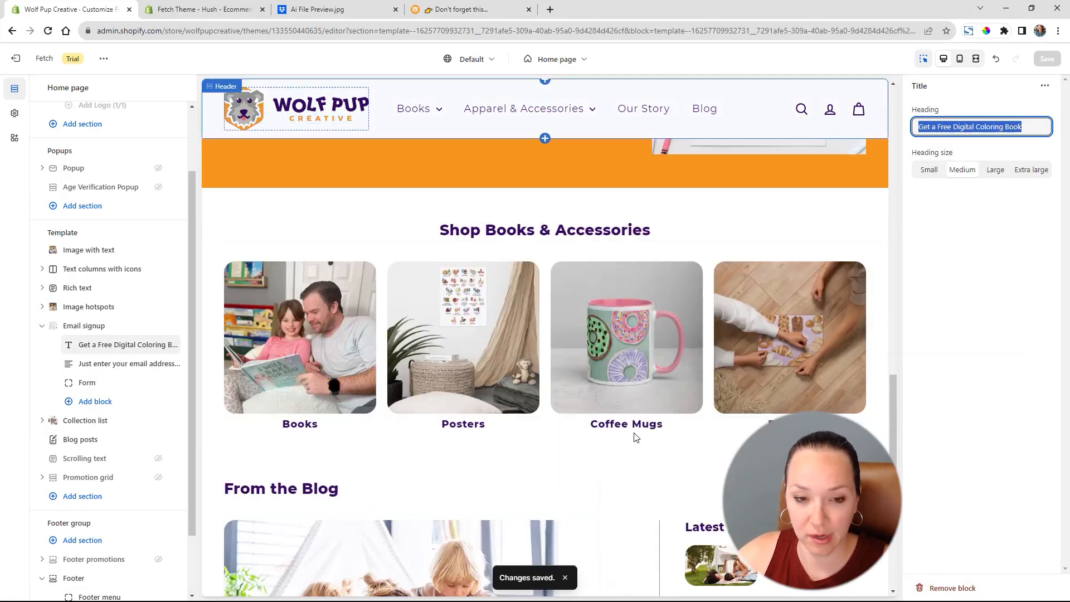
{"action": "left_click", "coordinate": [517, 331]}
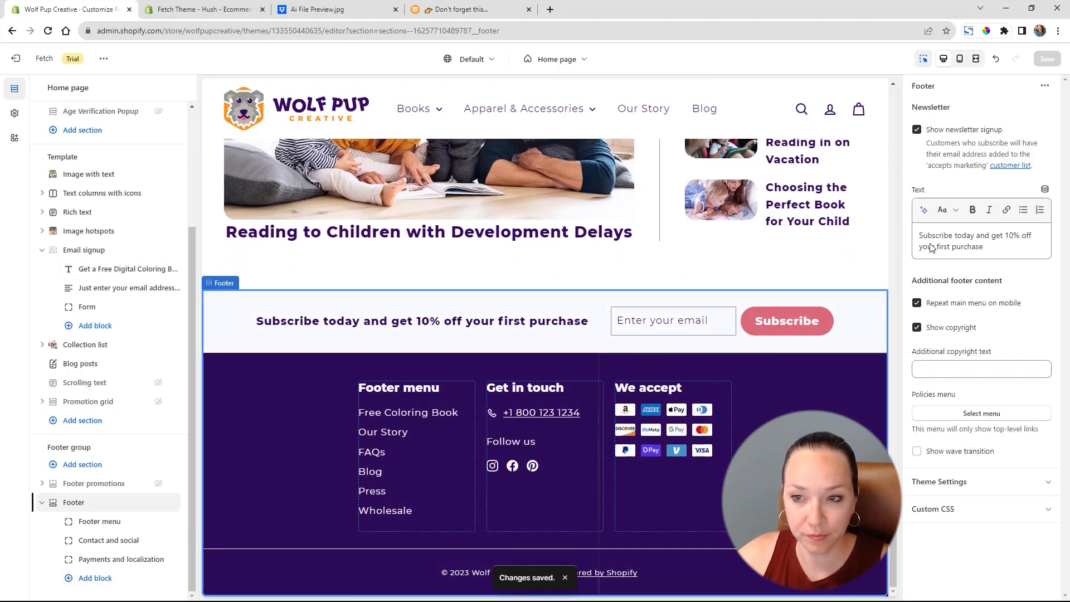
{"action": "triple_click", "coordinate": [981, 241]}
{"action": "key", "text": "ctrl+v"}
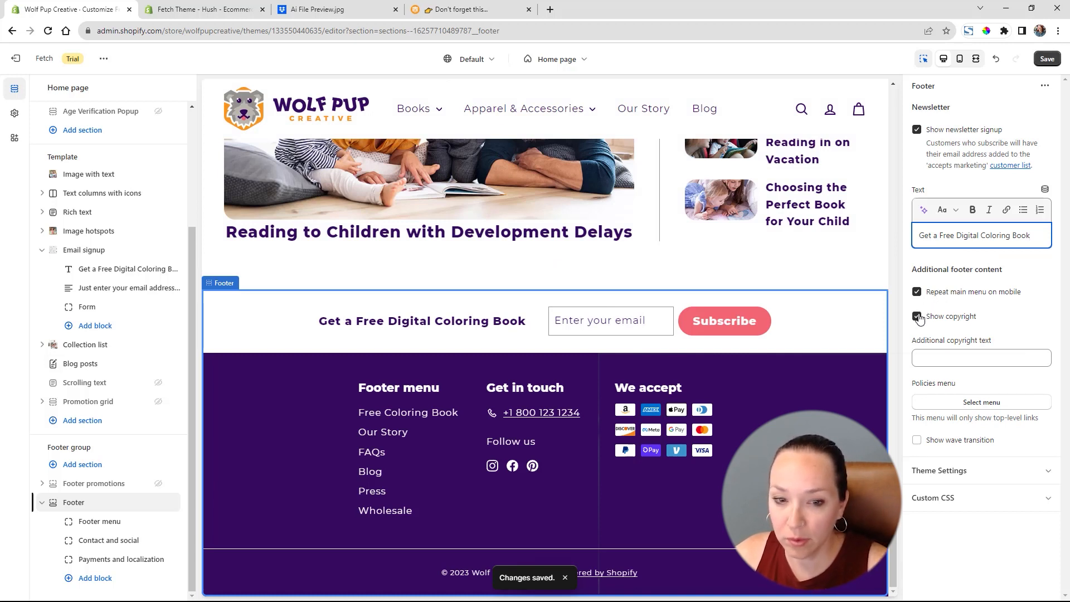
Turn off repeating the main menu on mobile and turn on the wave transition in the footer.
{"action": "left_click", "coordinate": [917, 292]}
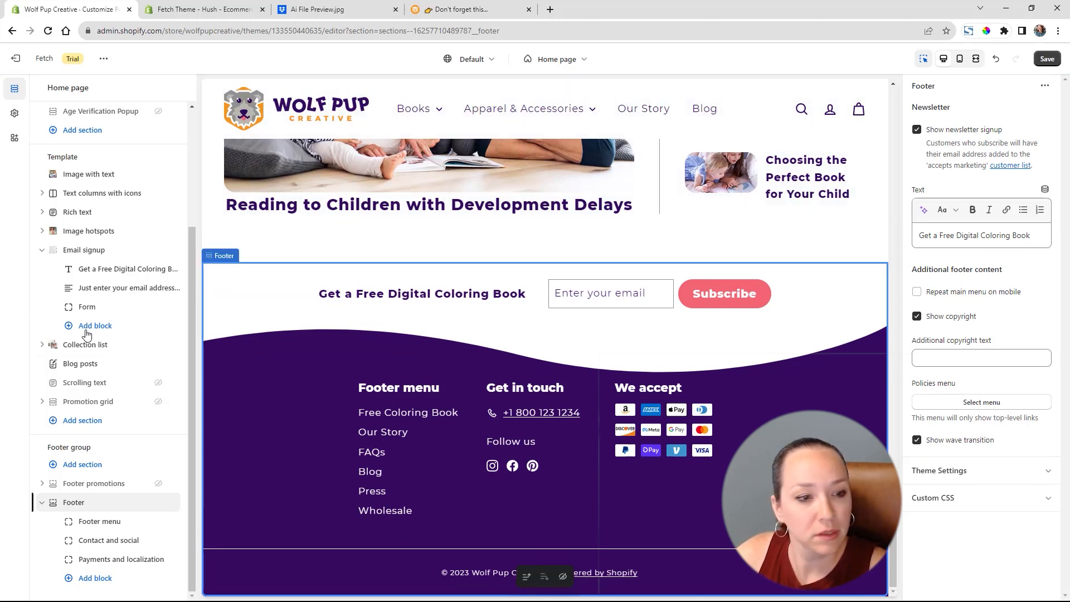
Add a second Navigation block to the footer and place it directly below the existing Footer menu block.
{"action": "left_click", "coordinate": [71, 523]}
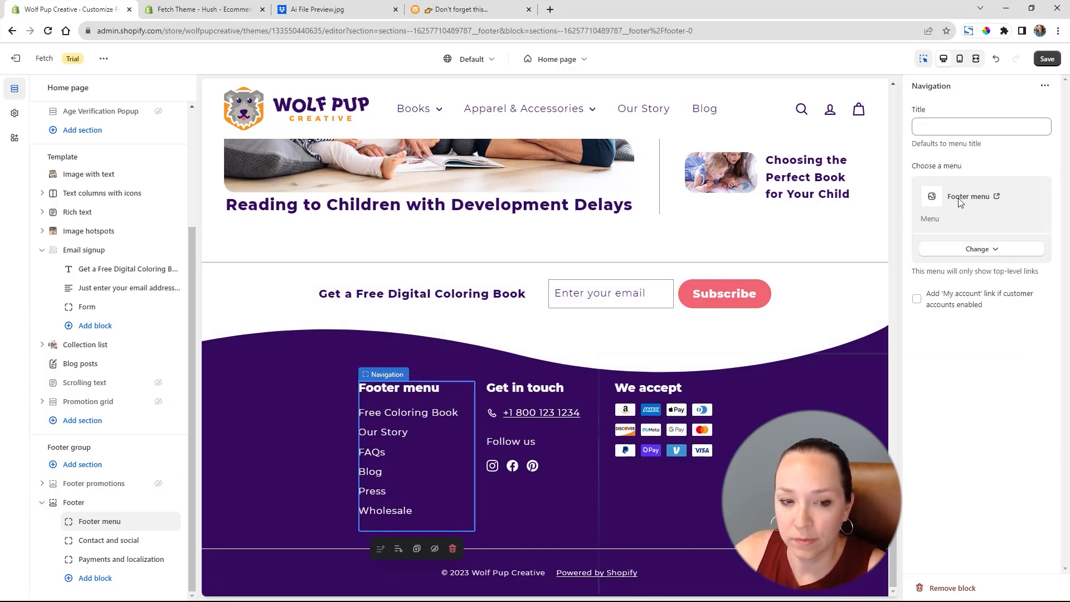
{"action": "left_click", "coordinate": [973, 127]}
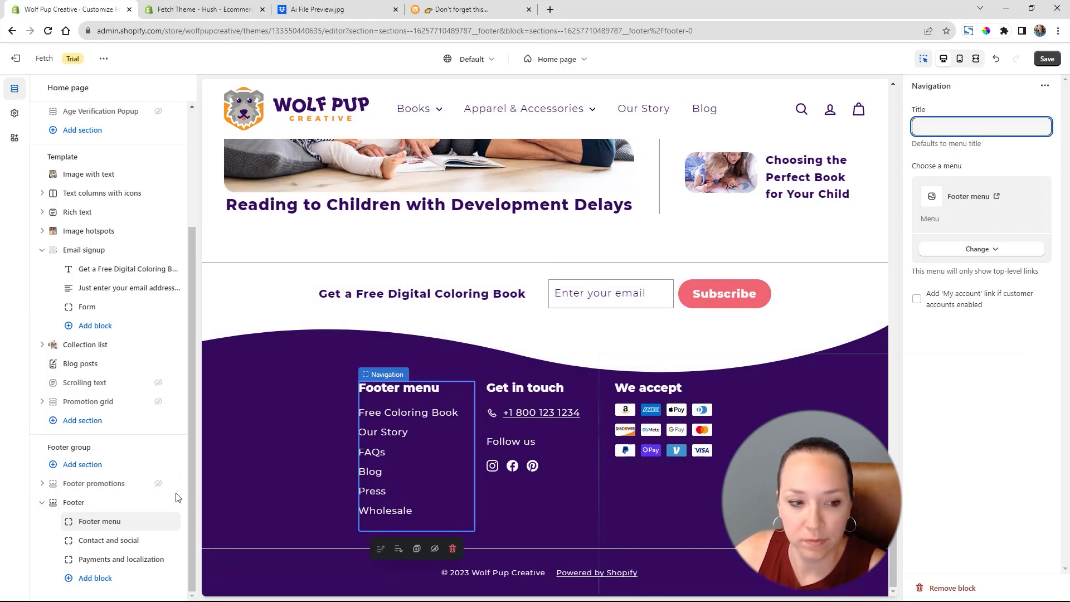
{"action": "left_click", "coordinate": [83, 578]}
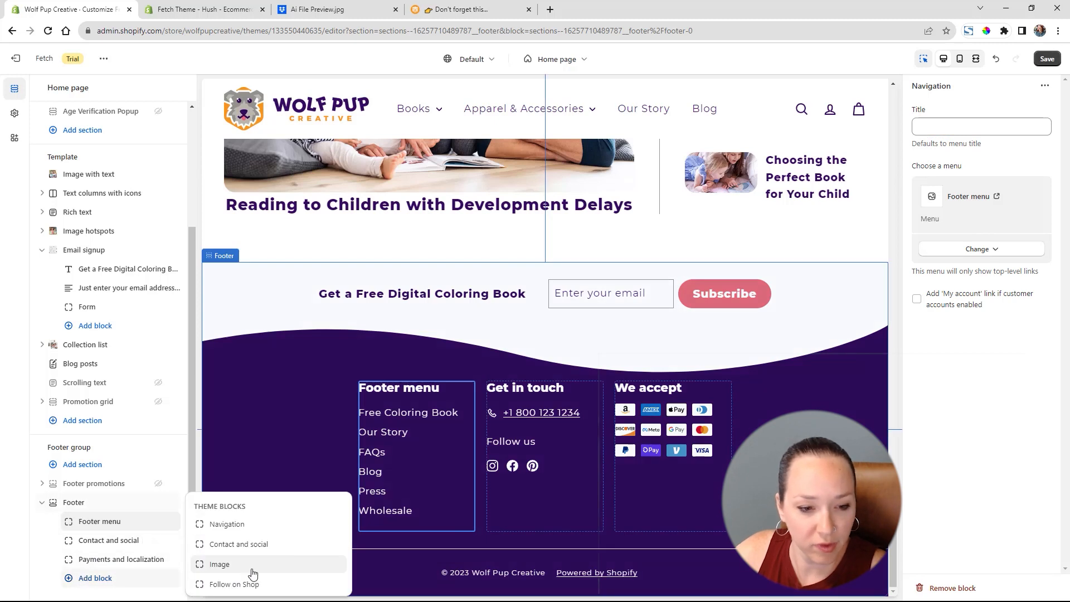
{"action": "left_click", "coordinate": [257, 527]}
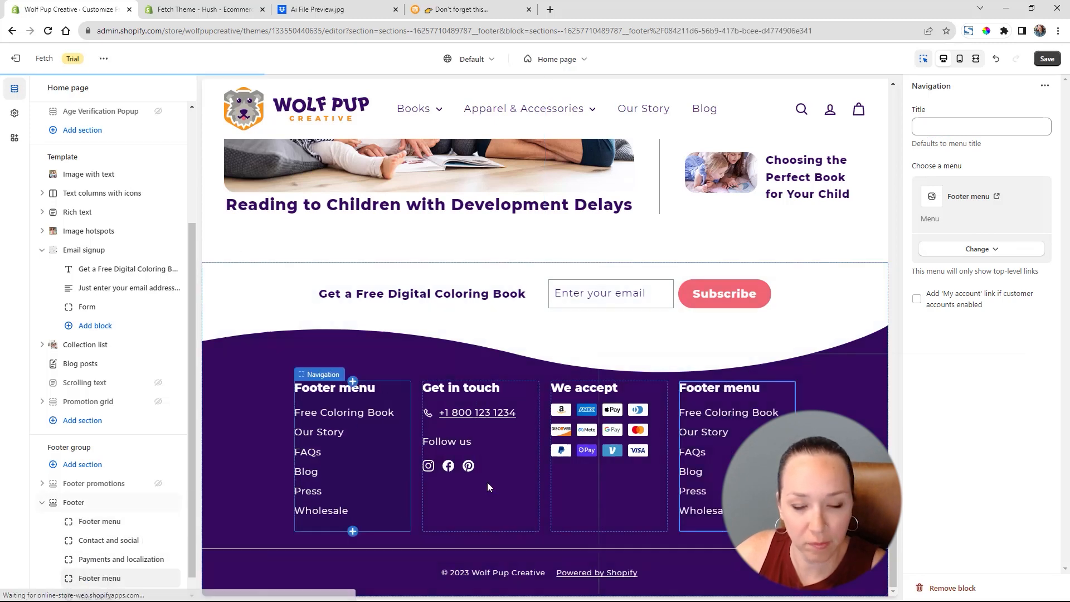
{"action": "scroll", "coordinate": [156, 523], "scroll_direction": "down", "scroll_amount": 1}
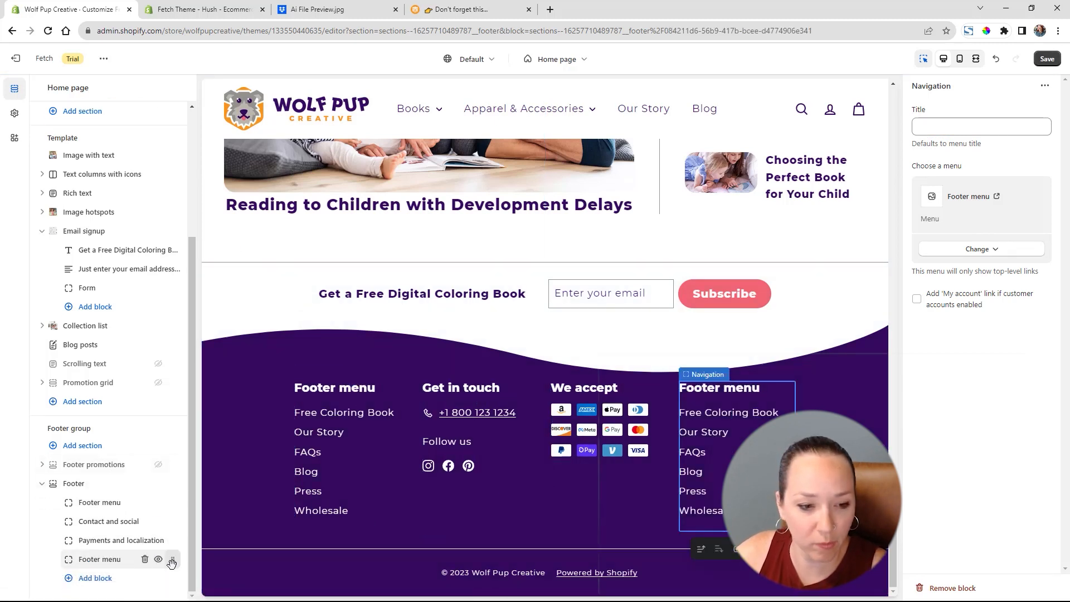
{"action": "left_click_drag", "start_coordinate": [172, 561], "coordinate": [173, 521]}
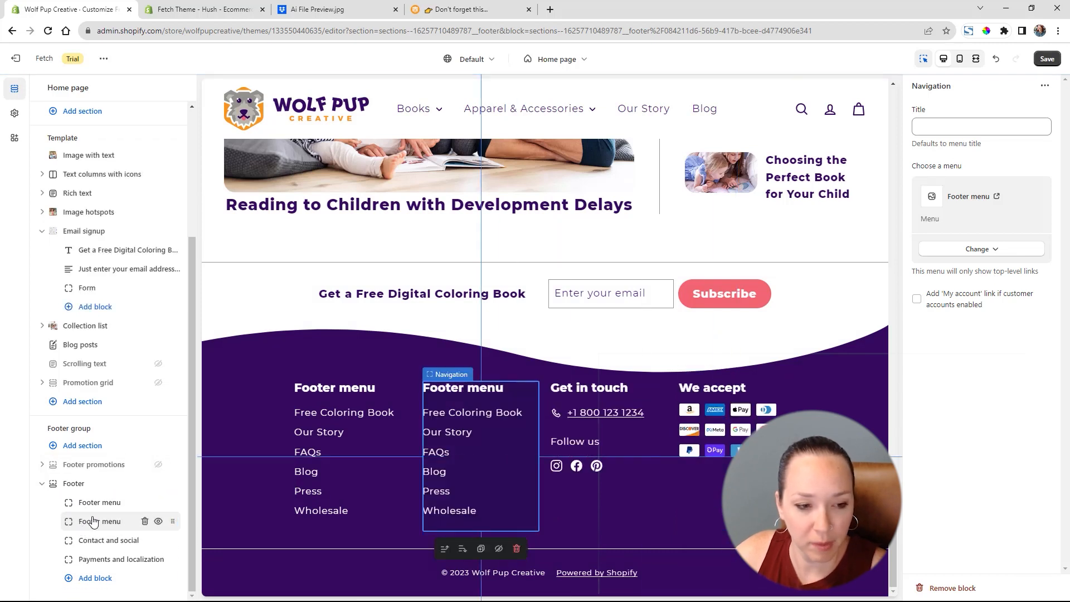
Assign the Shop menu to the new footer navigation block and move it above the Footer menu block.
{"action": "left_click", "coordinate": [984, 249]}
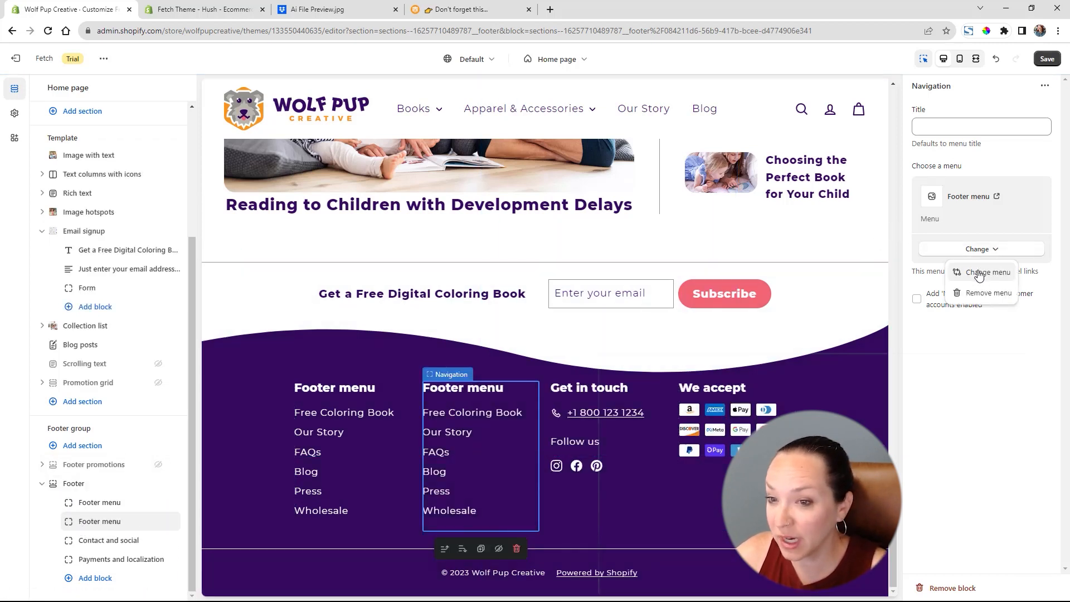
{"action": "left_click", "coordinate": [979, 273]}
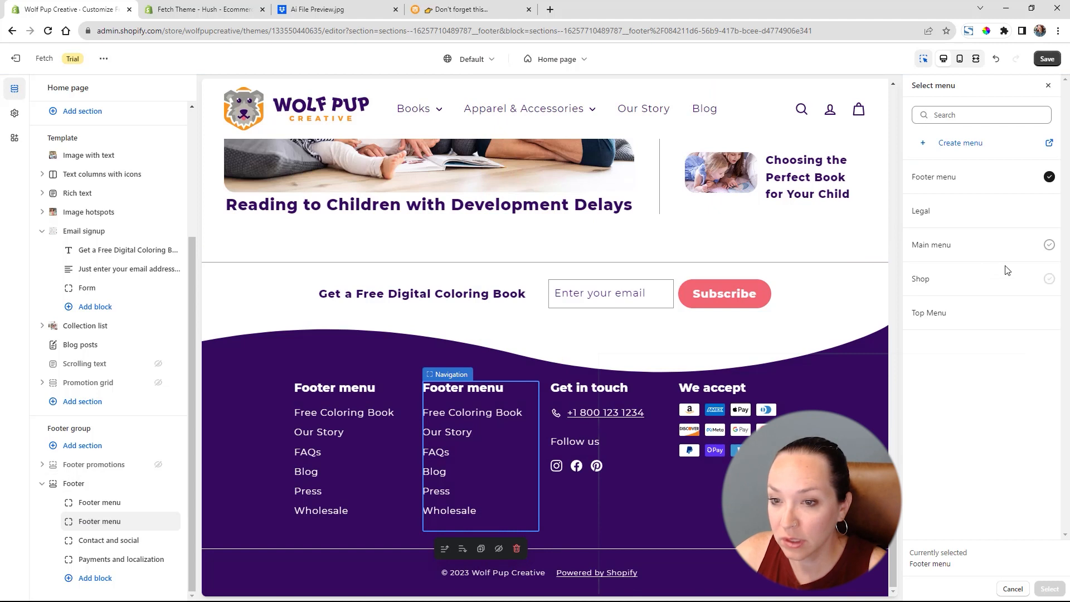
{"action": "left_click", "coordinate": [1009, 275]}
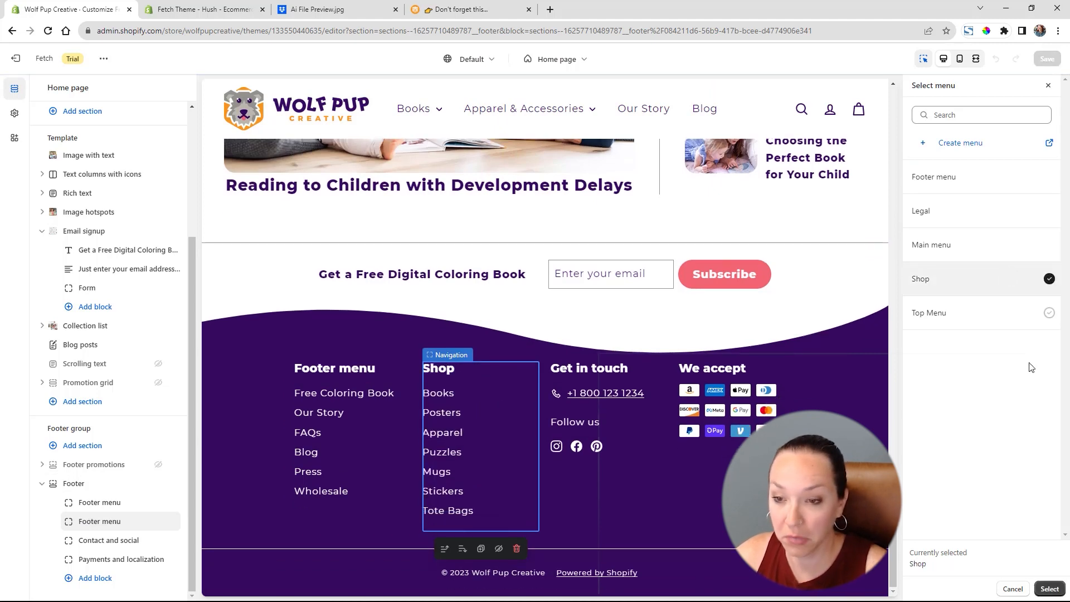
{"action": "left_click", "coordinate": [1050, 589]}
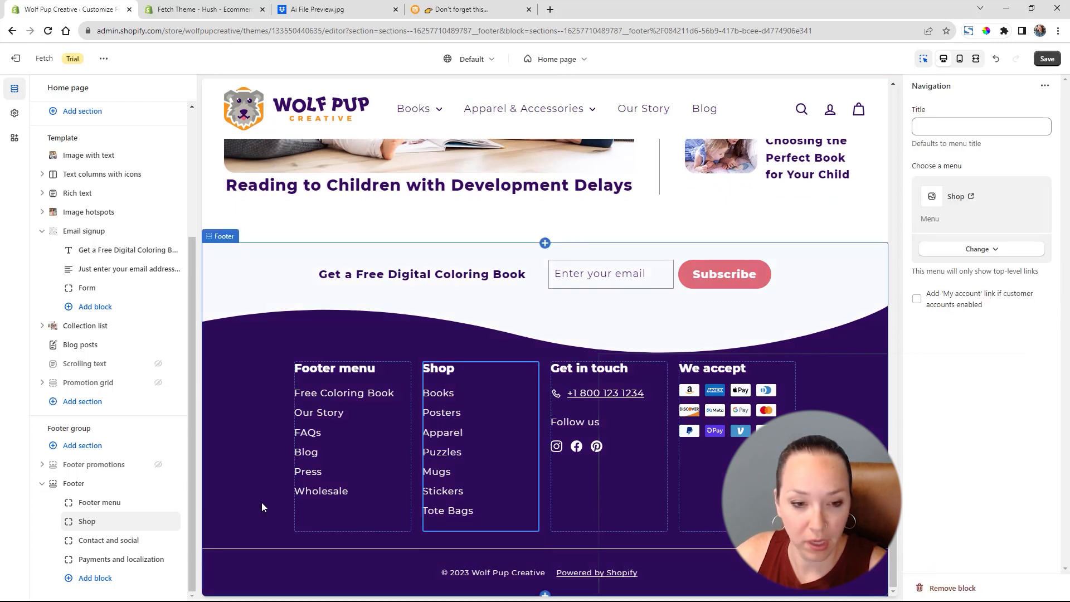
{"action": "left_click_drag", "start_coordinate": [172, 520], "coordinate": [175, 503]}
Title the Footer menu block "About Us" and add the 'My account' link to it.
{"action": "left_click", "coordinate": [95, 524]}
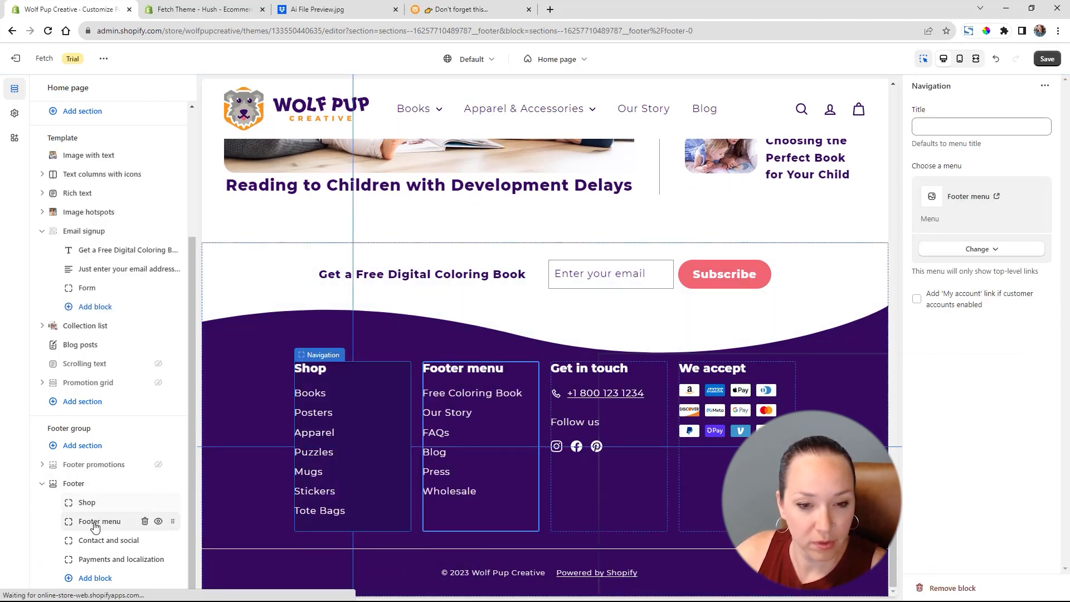
{"action": "left_click", "coordinate": [989, 127]}
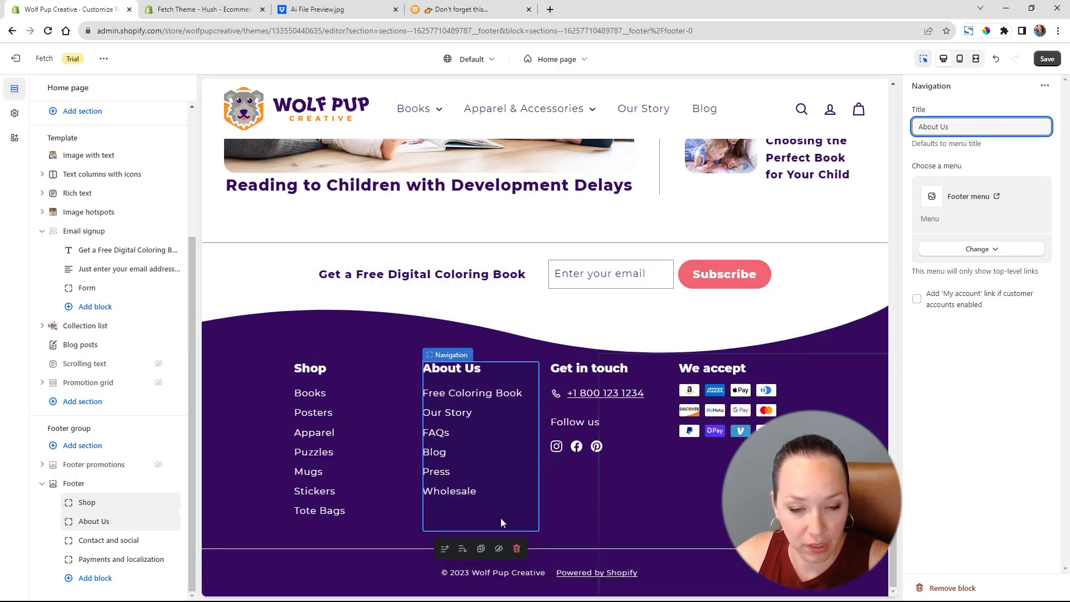
{"action": "left_click", "coordinate": [964, 392]}
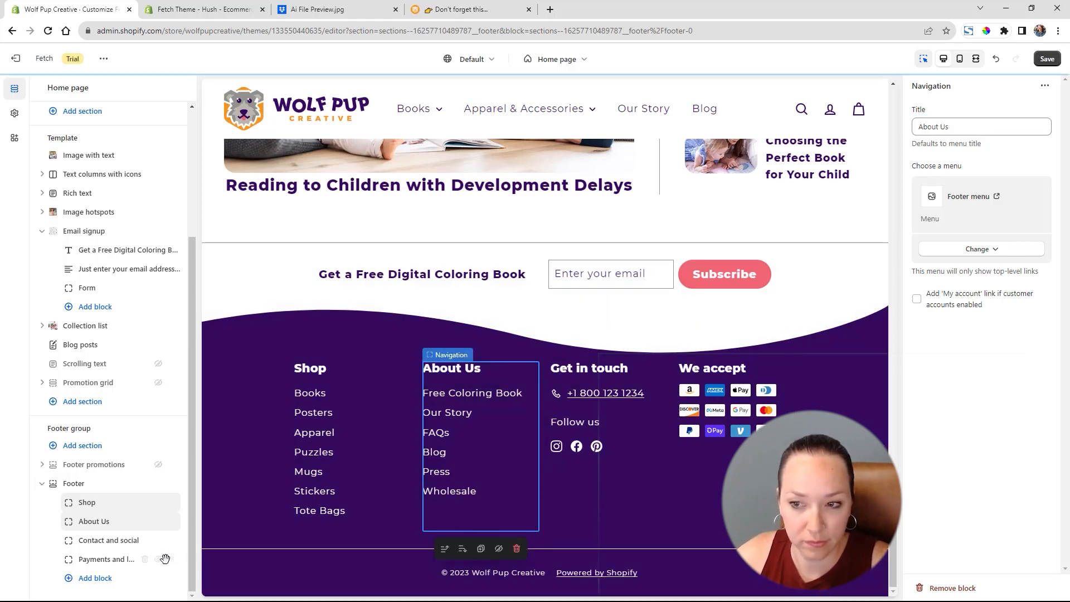
{"action": "left_click", "coordinate": [916, 299]}
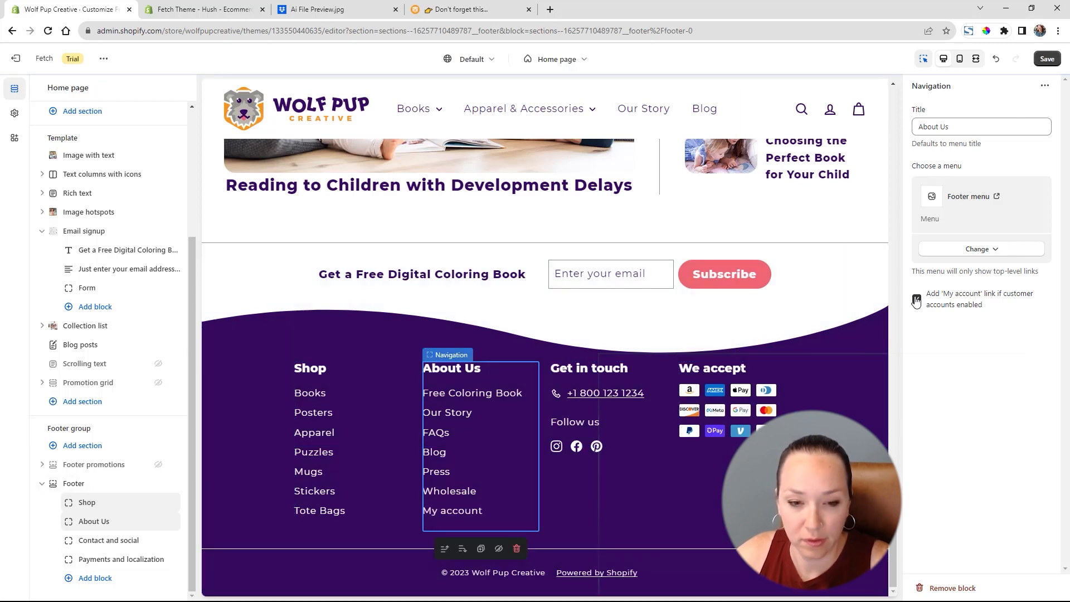
Set the Contact page as the contact link in the footer's Contact and social block and clear its phone number.
{"action": "left_click", "coordinate": [111, 541]}
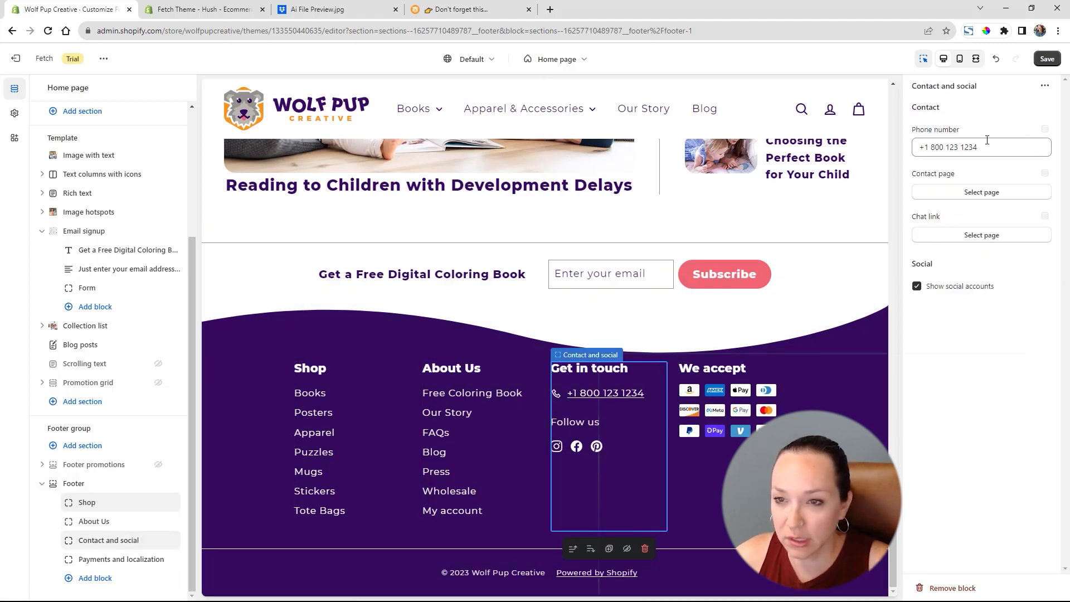
{"action": "left_click", "coordinate": [1003, 190]}
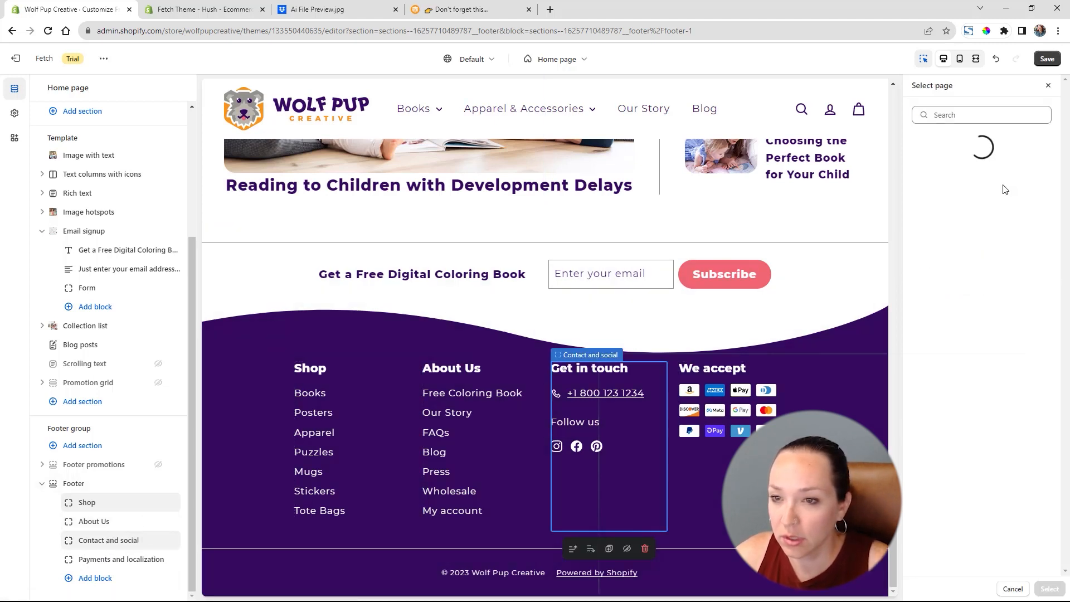
{"action": "left_click", "coordinate": [975, 211]}
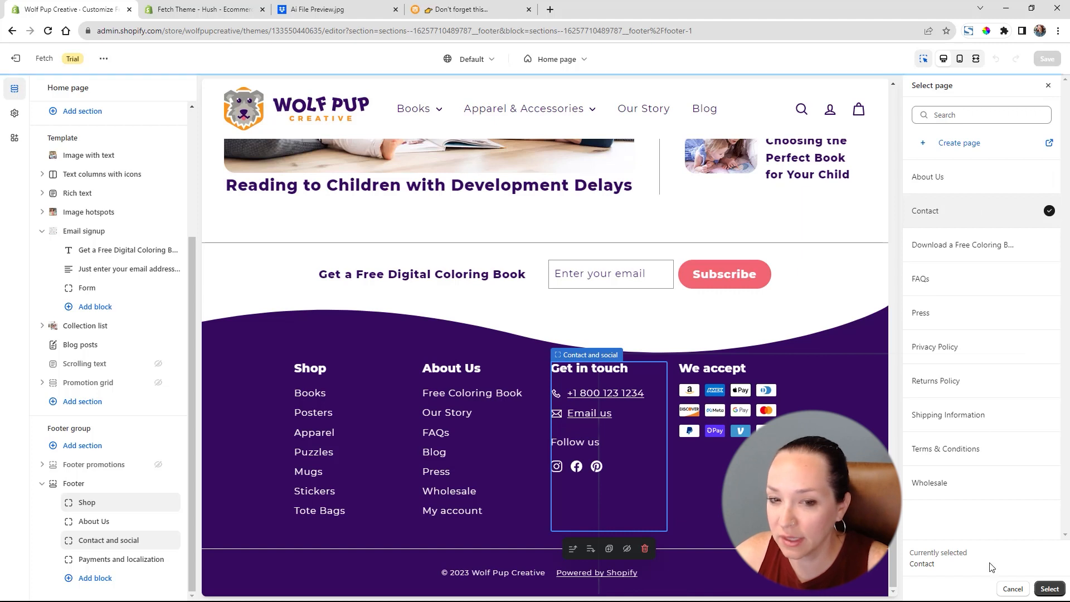
{"action": "left_click", "coordinate": [1048, 589]}
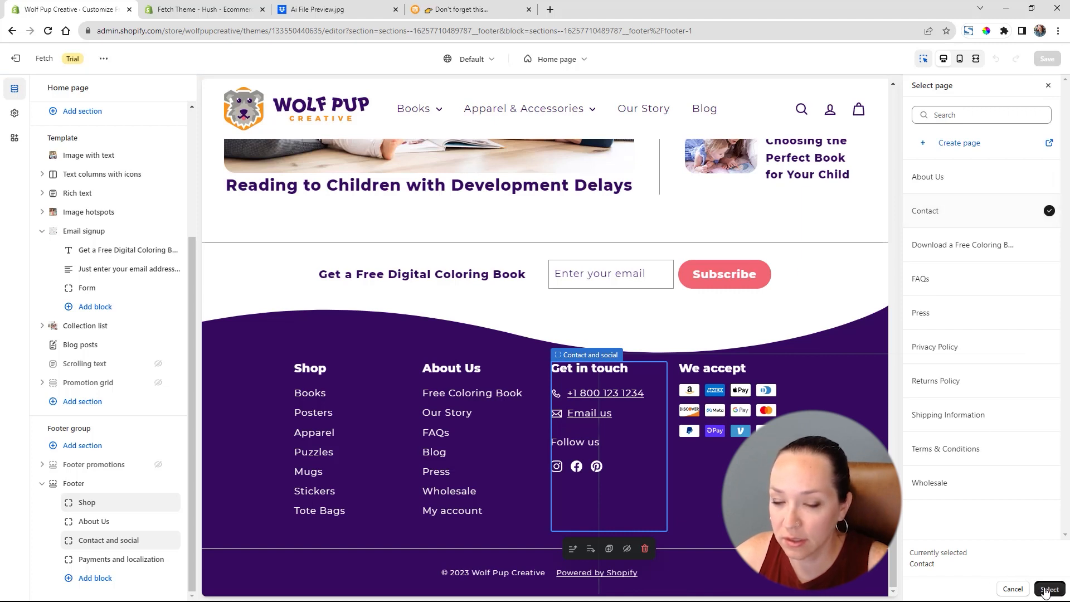
{"action": "triple_click", "coordinate": [990, 149]}
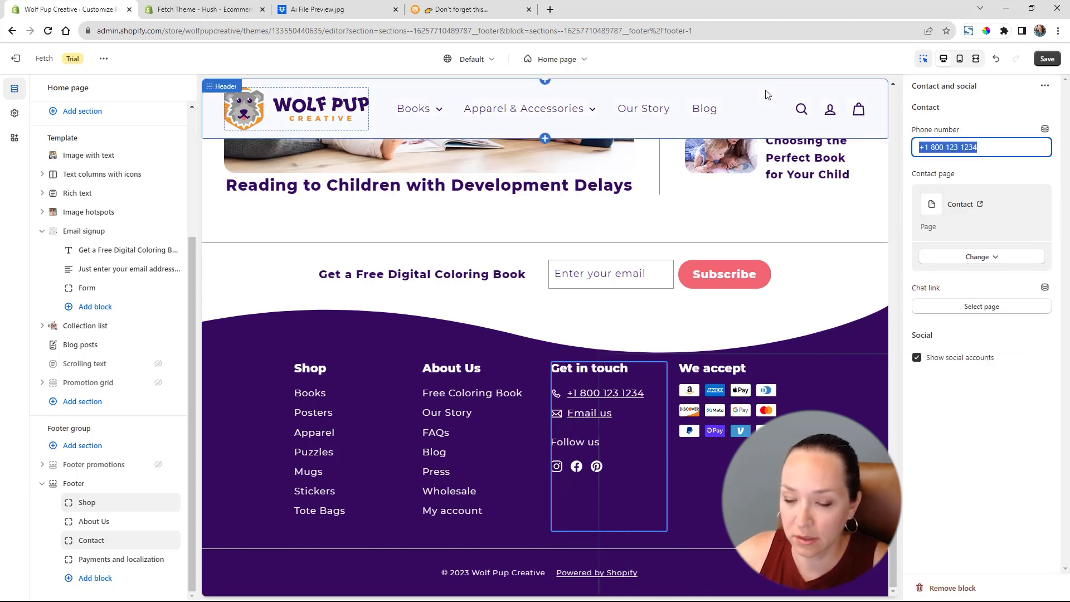
{"action": "key", "text": "BackSpace"}
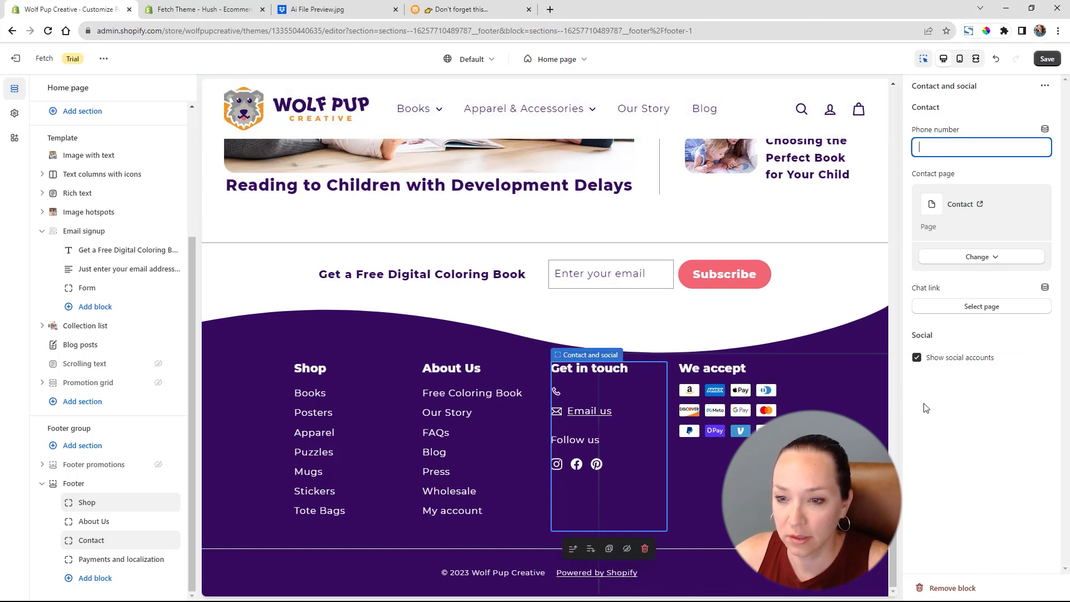
{"action": "left_click", "coordinate": [989, 425]}
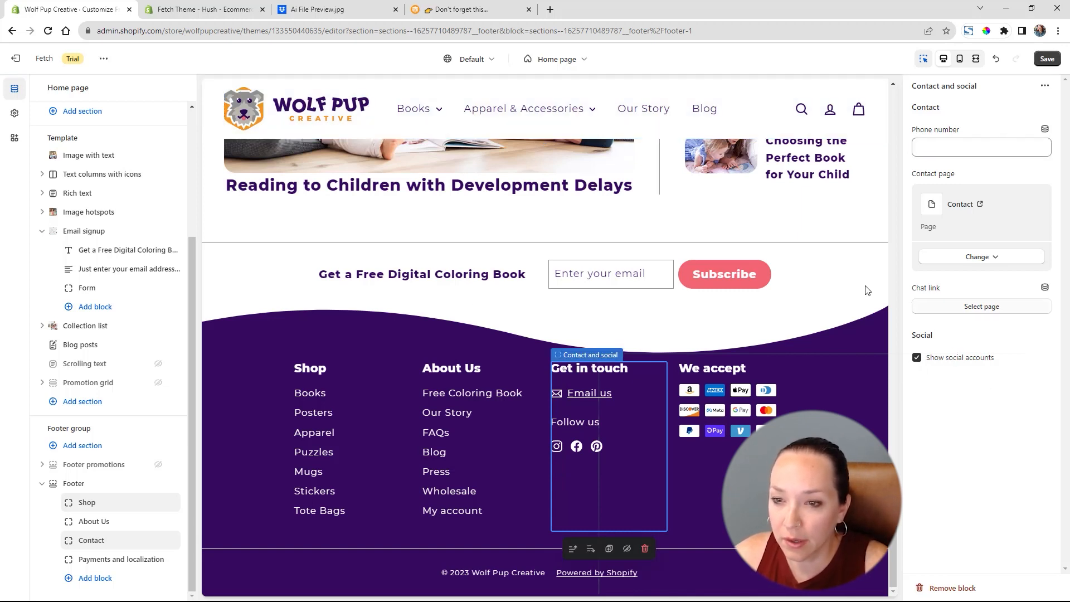
Replace the footer's Payments and localization block with a Navigation block that uses the Legal menu.
{"action": "left_click", "coordinate": [104, 560]}
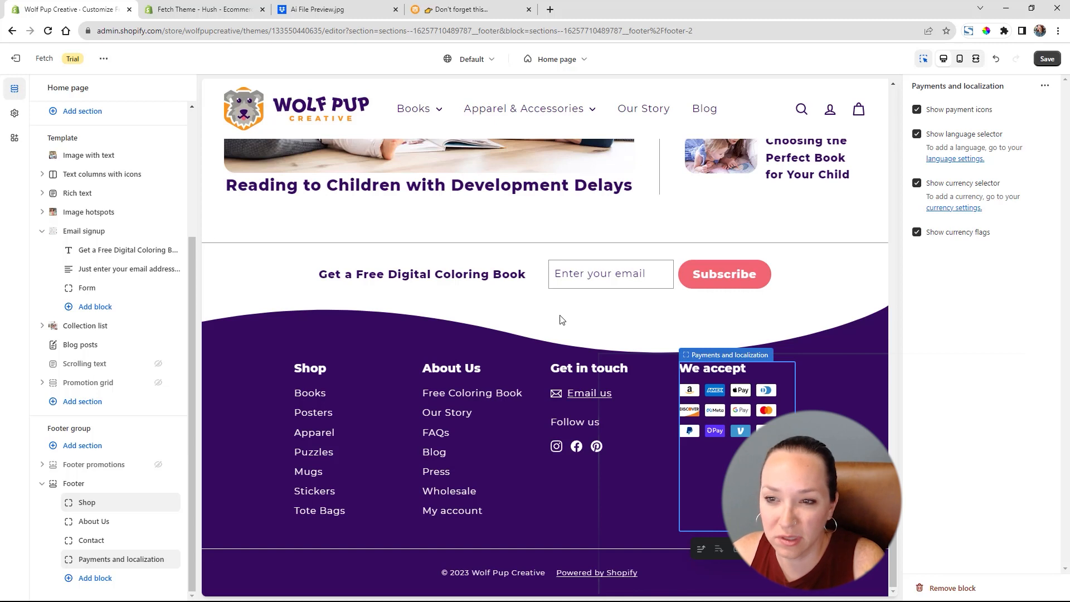
{"action": "left_click", "coordinate": [144, 560]}
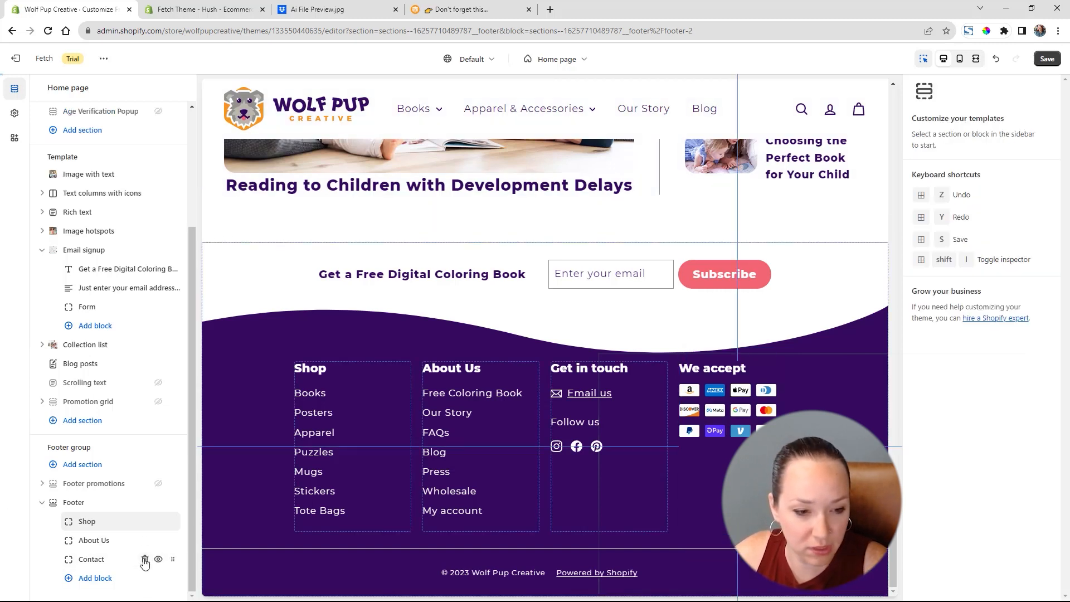
{"action": "left_click", "coordinate": [94, 579]}
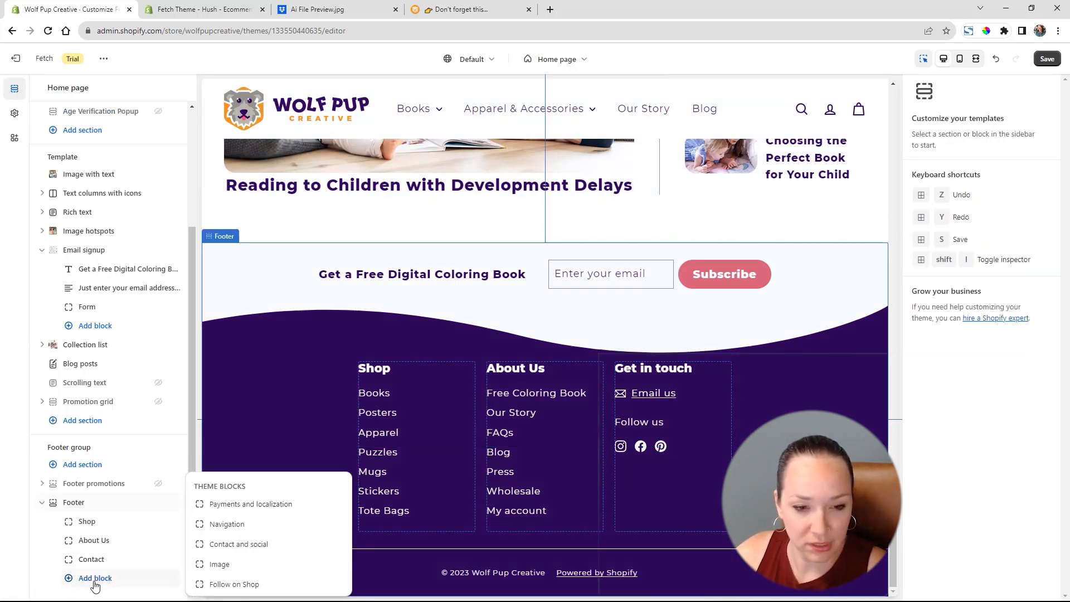
{"action": "left_click", "coordinate": [264, 528]}
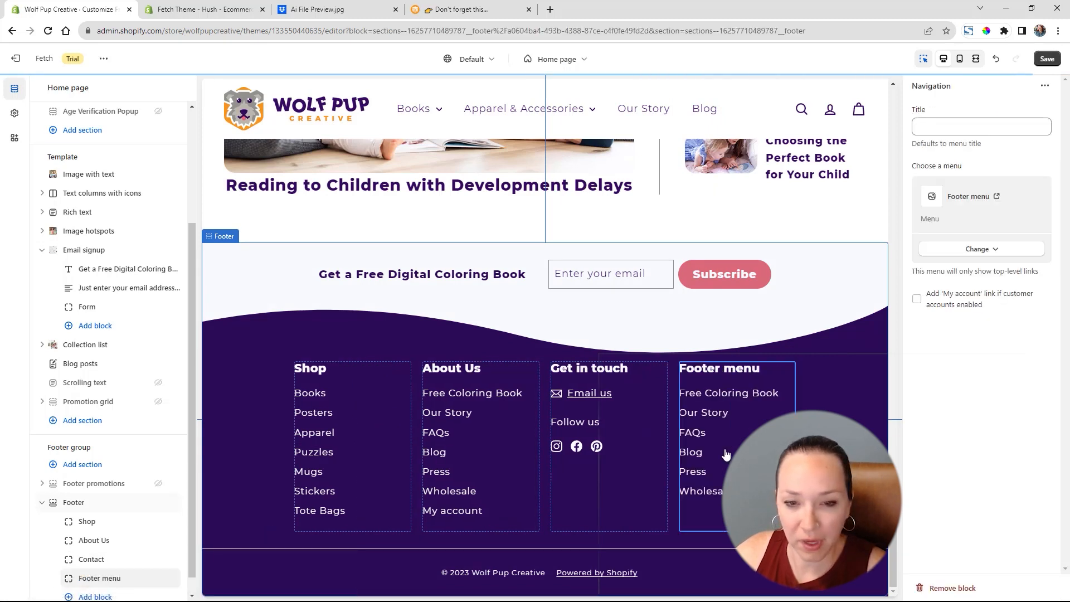
{"action": "left_click", "coordinate": [977, 250]}
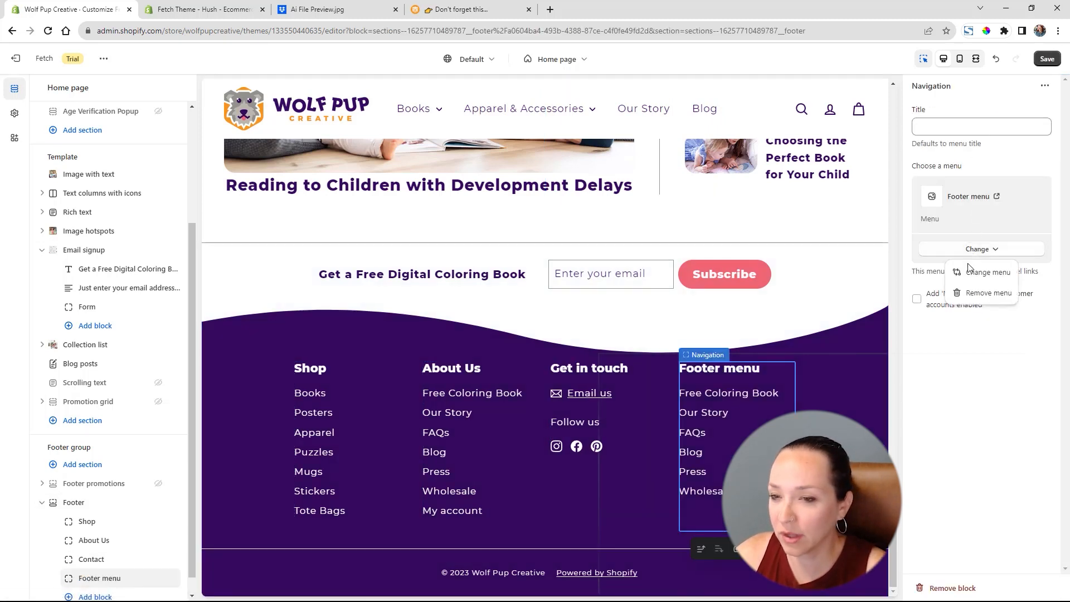
{"action": "left_click", "coordinate": [971, 268]}
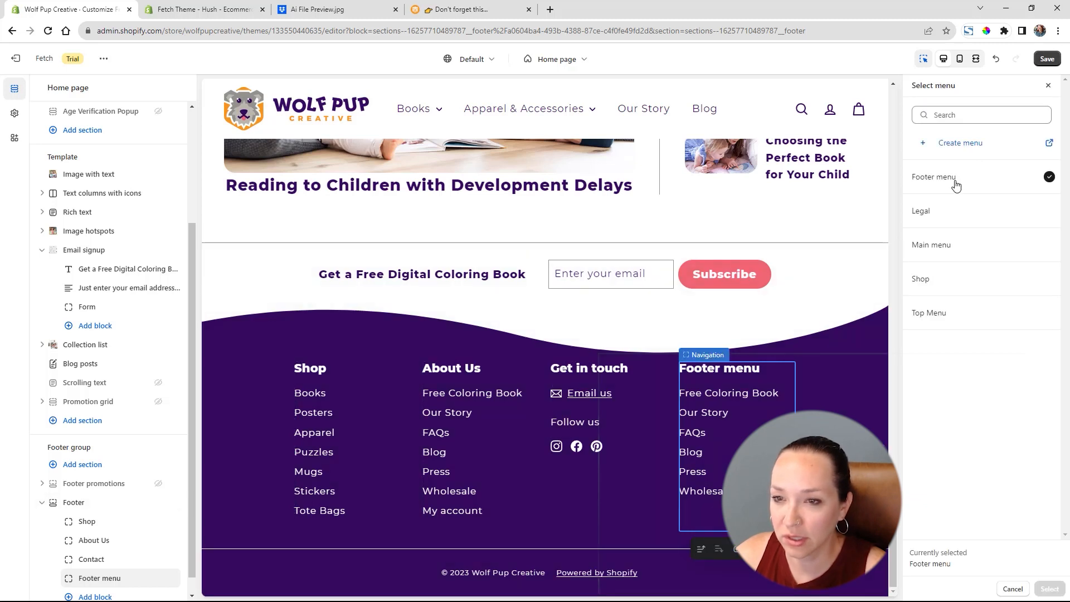
{"action": "left_click", "coordinate": [951, 216]}
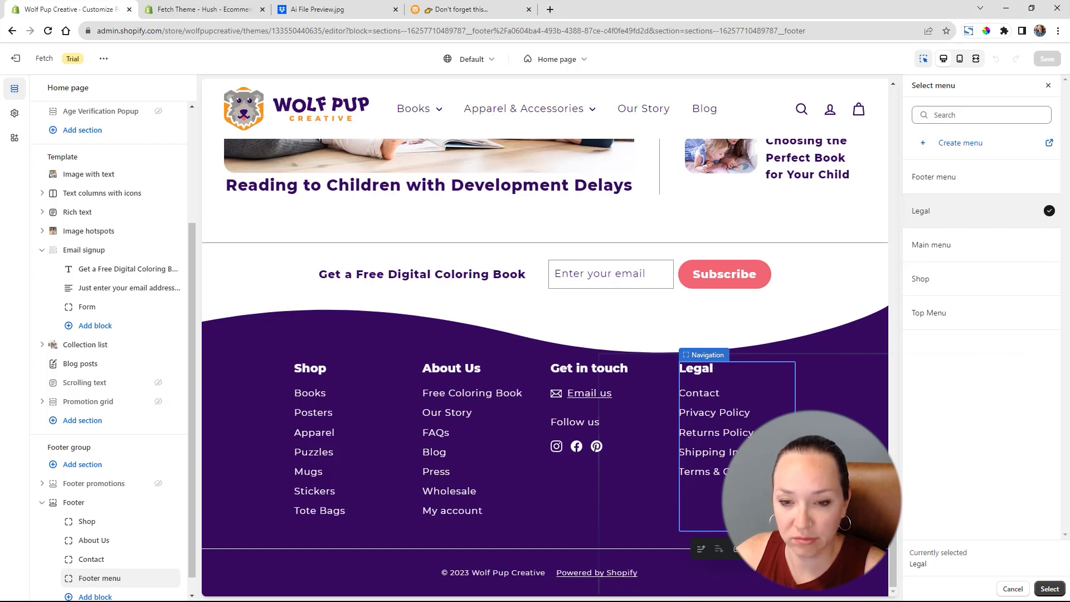
{"action": "left_click", "coordinate": [1051, 589]}
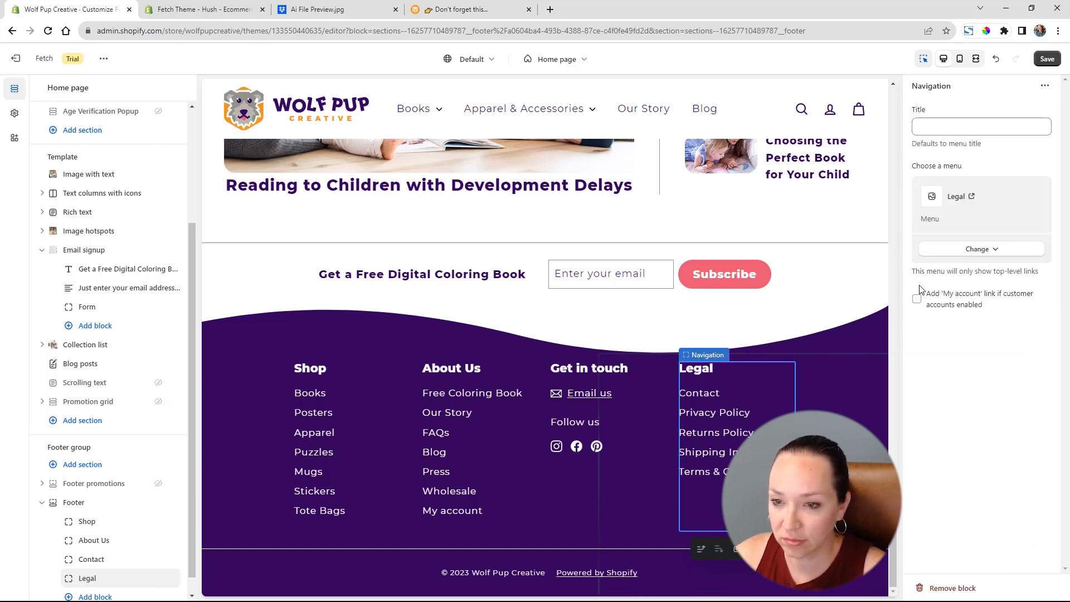
Add the 'My account' link to the footer's Legal menu block and title the block "Customers".
{"action": "left_click", "coordinate": [917, 300]}
{"action": "left_click", "coordinate": [970, 128]}
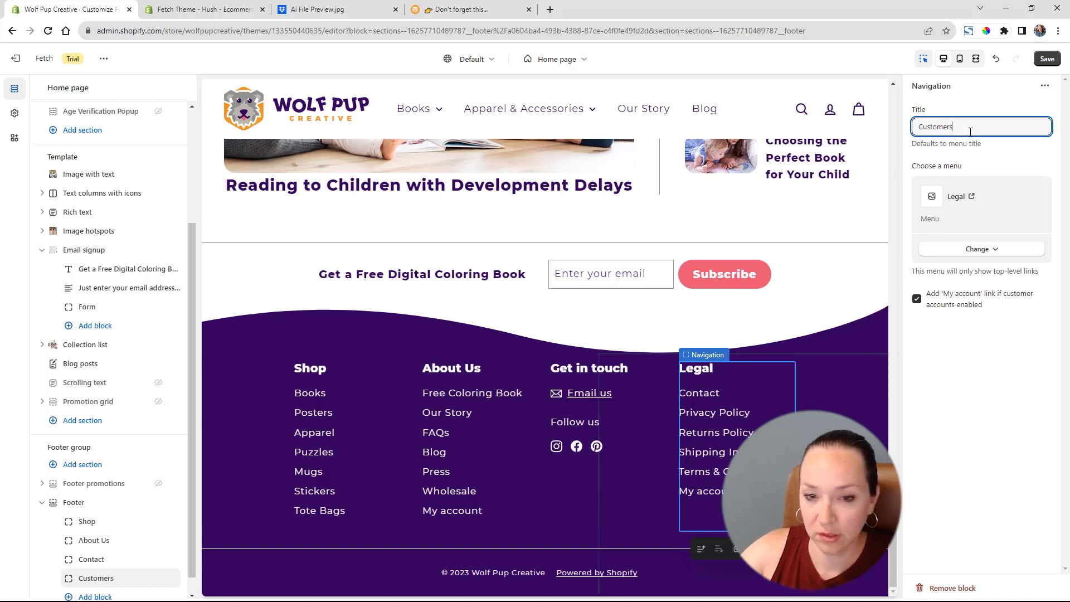
Move the Contact block above the Shop block in the footer and remove the 'My account' link from the About Us block.
{"action": "scroll", "coordinate": [184, 570], "scroll_direction": "down", "scroll_amount": 1}
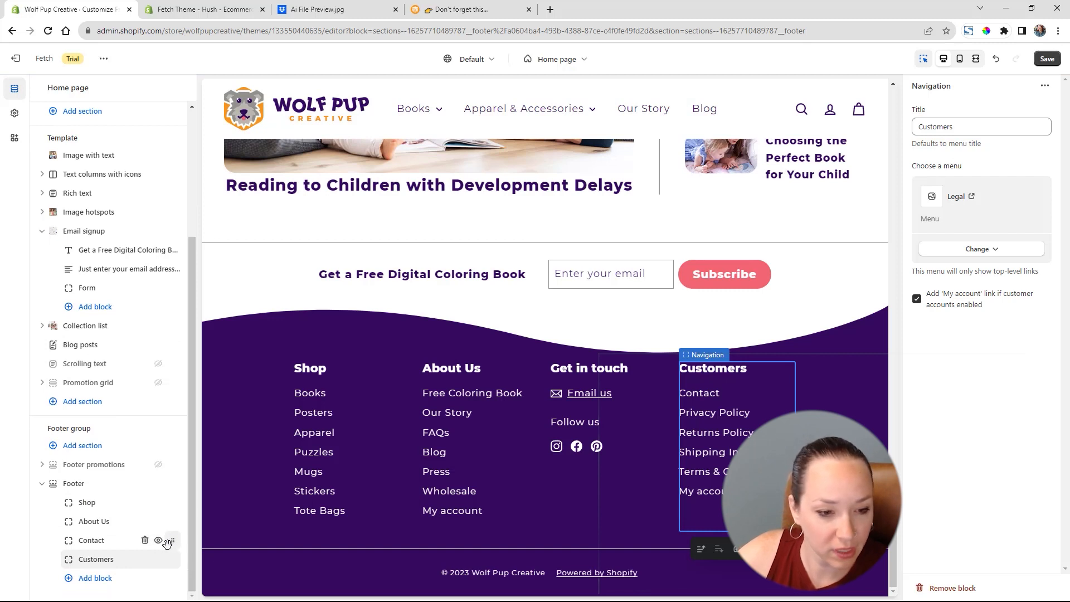
{"action": "left_click_drag", "start_coordinate": [173, 540], "coordinate": [162, 502]}
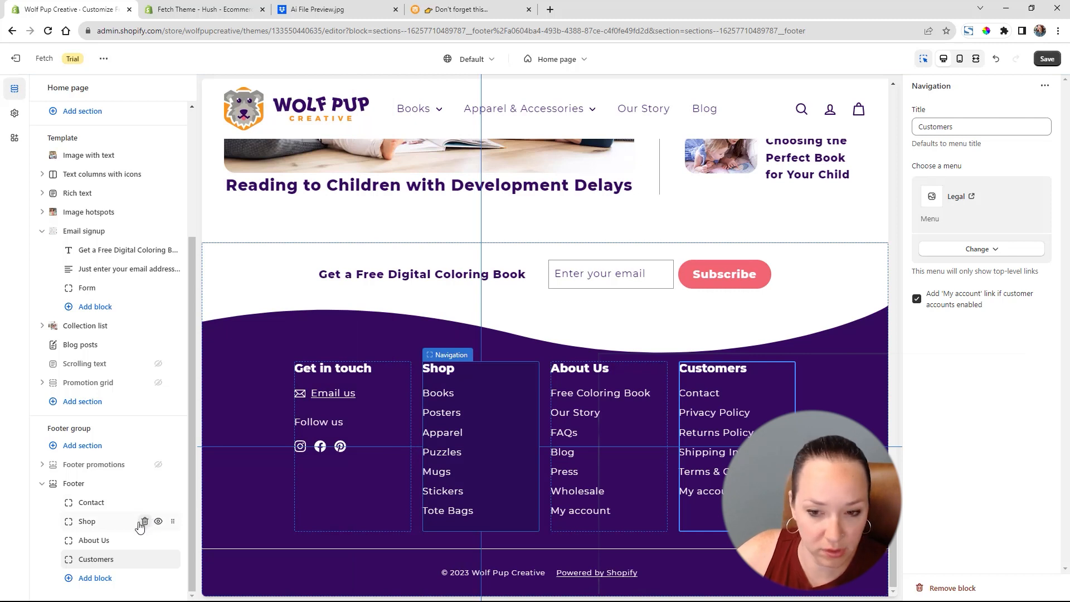
{"action": "left_click", "coordinate": [112, 540]}
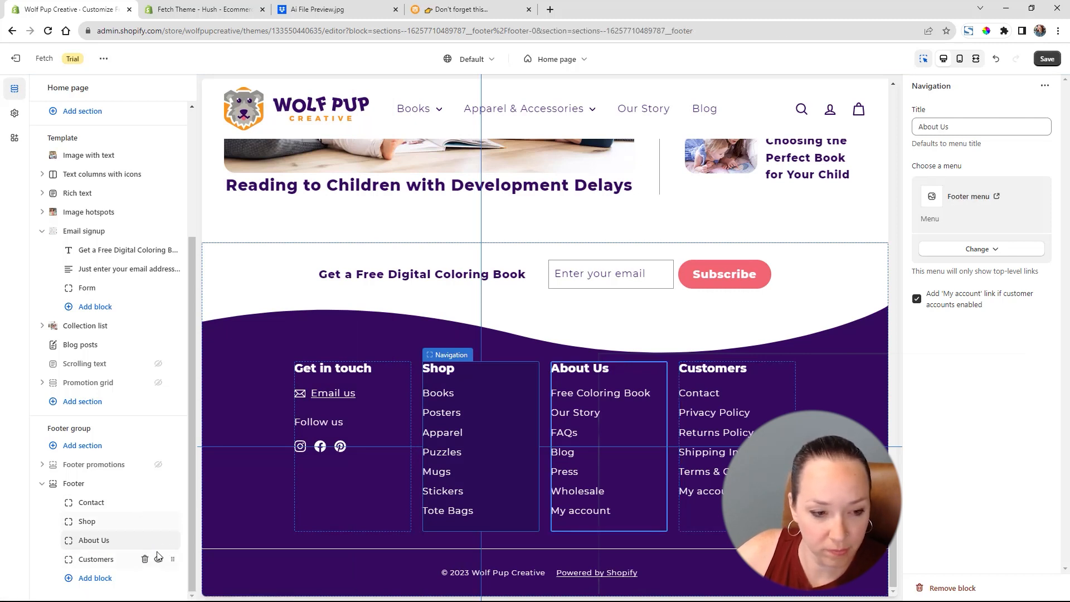
{"action": "left_click", "coordinate": [917, 299]}
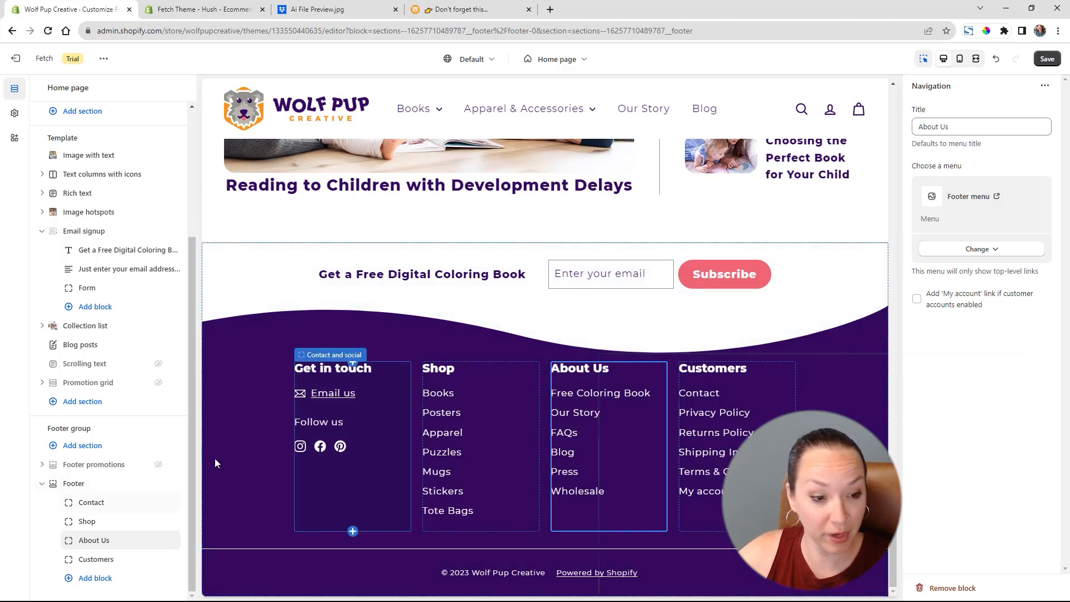
Try out a Scrolling text section in the footer group and remove it.
{"action": "left_click", "coordinate": [84, 446]}
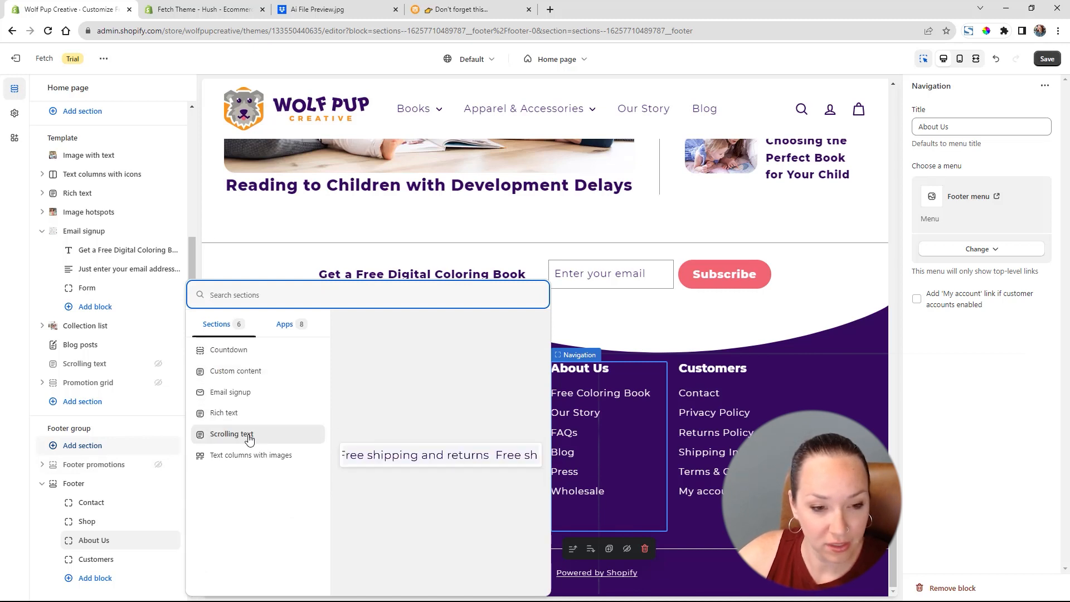
{"action": "key", "text": "Escape"}
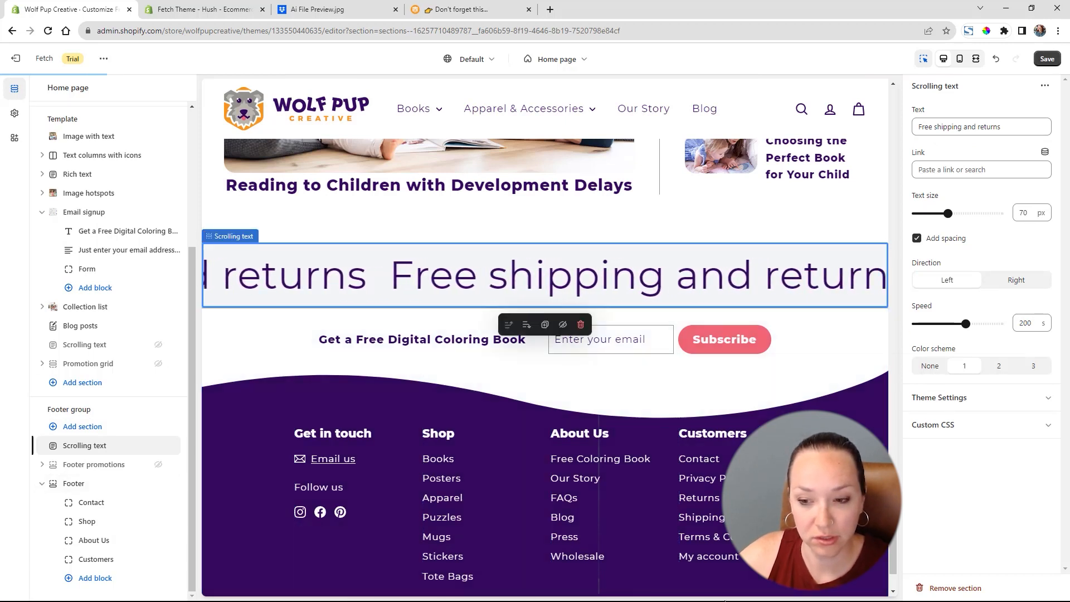
{"action": "left_click", "coordinate": [955, 588]}
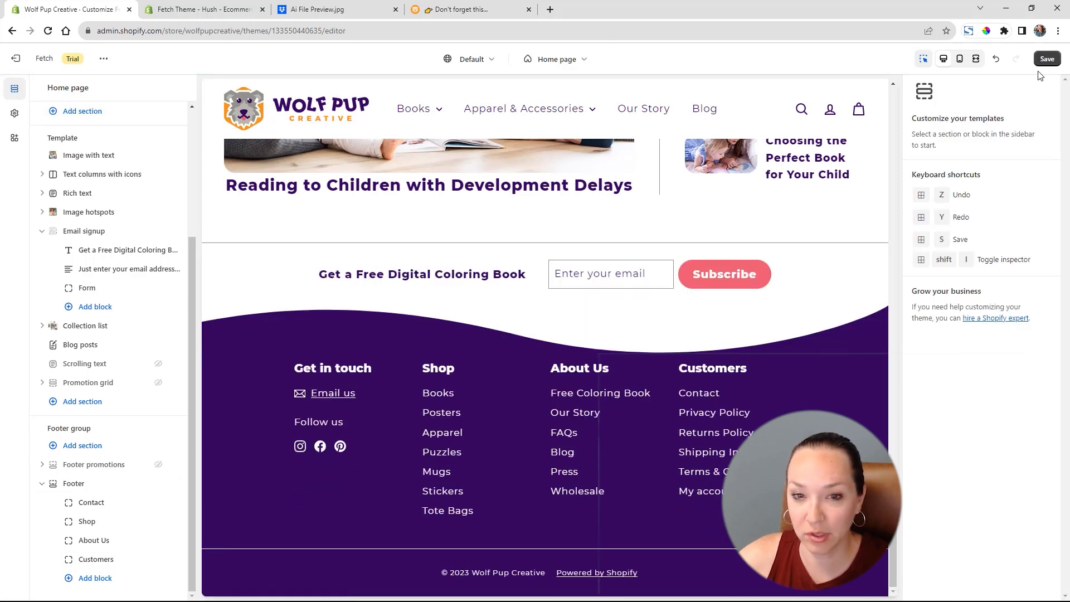
Try the footer without its wave transition and turn the transition back on.
{"action": "scroll", "coordinate": [671, 345], "scroll_direction": "up", "scroll_amount": 4}
{"action": "scroll", "coordinate": [671, 346], "scroll_direction": "down", "scroll_amount": 3}
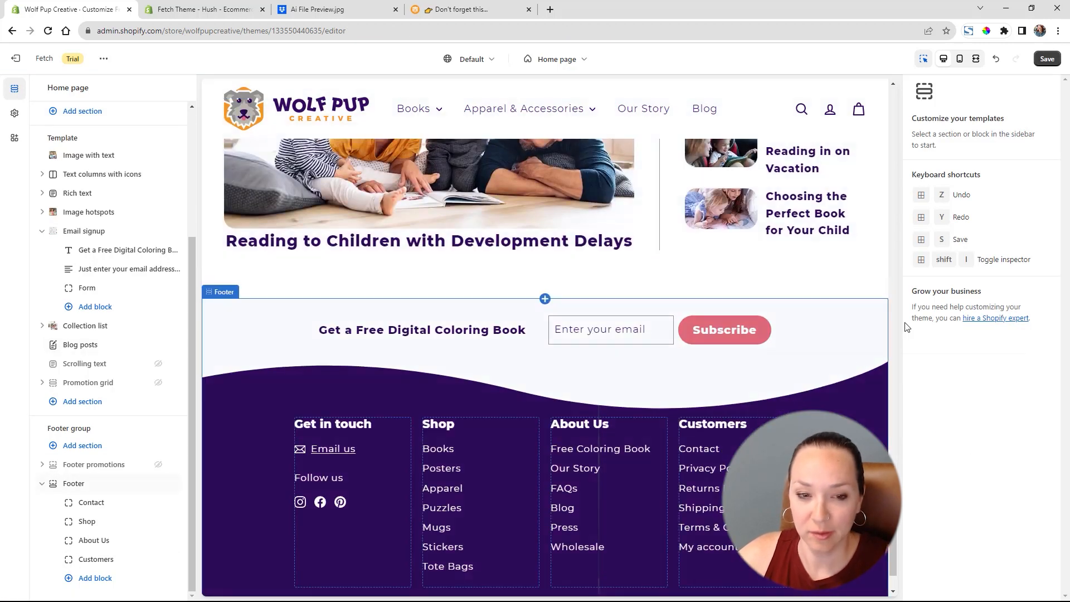
{"action": "left_click", "coordinate": [801, 333]}
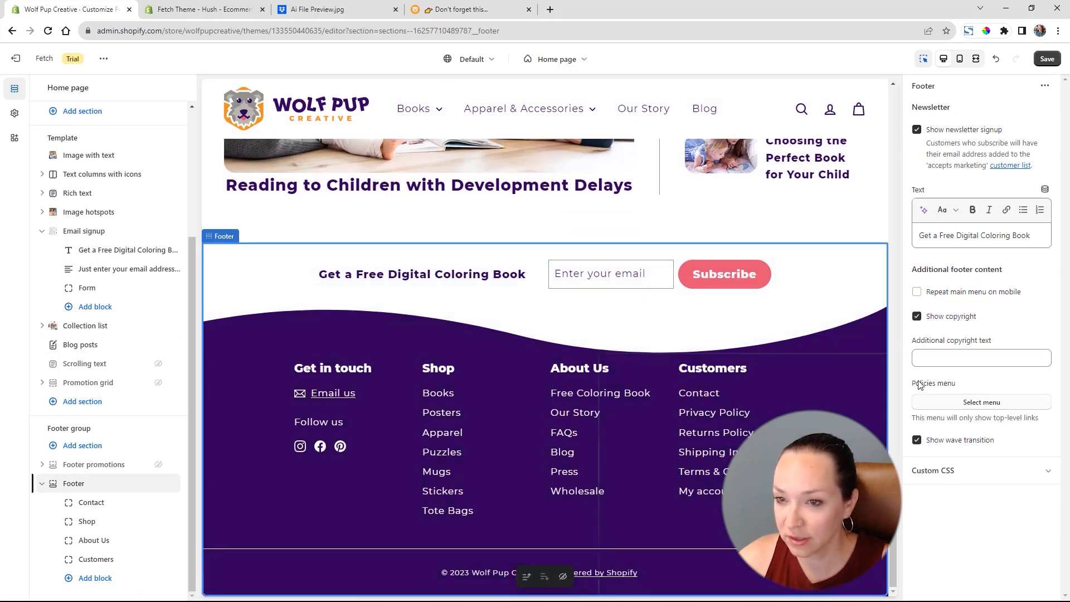
{"action": "left_click", "coordinate": [923, 442]}
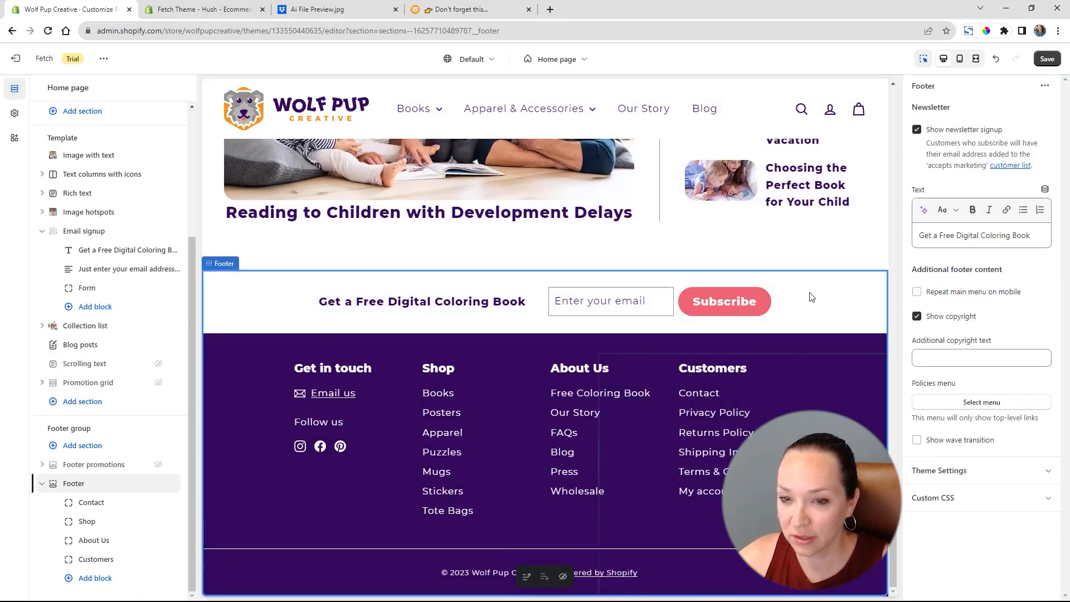
{"action": "scroll", "coordinate": [814, 301], "scroll_direction": "up", "scroll_amount": 3}
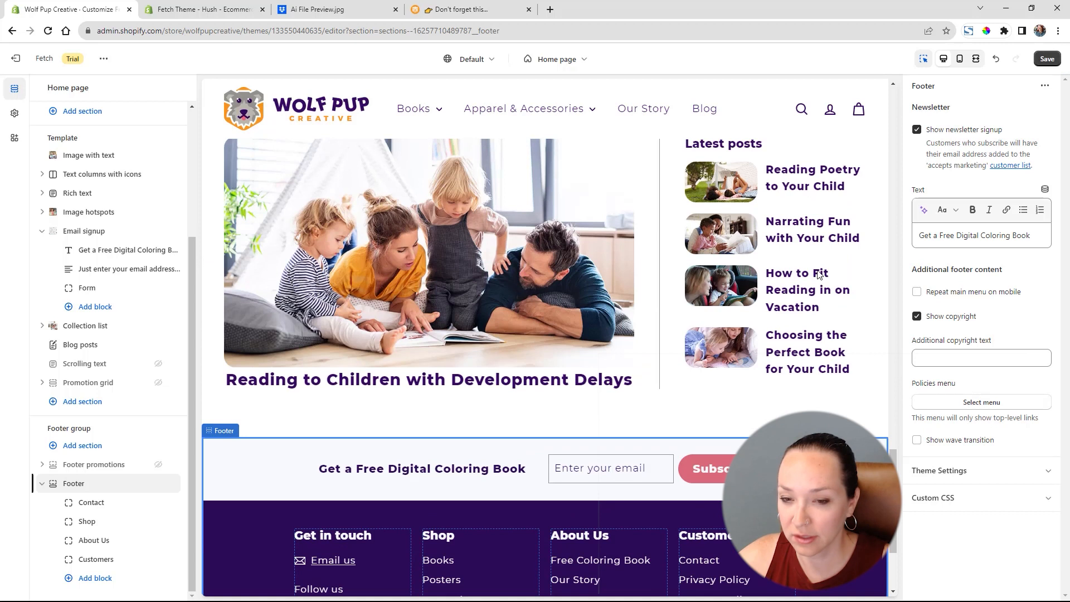
{"action": "left_click", "coordinate": [917, 442]}
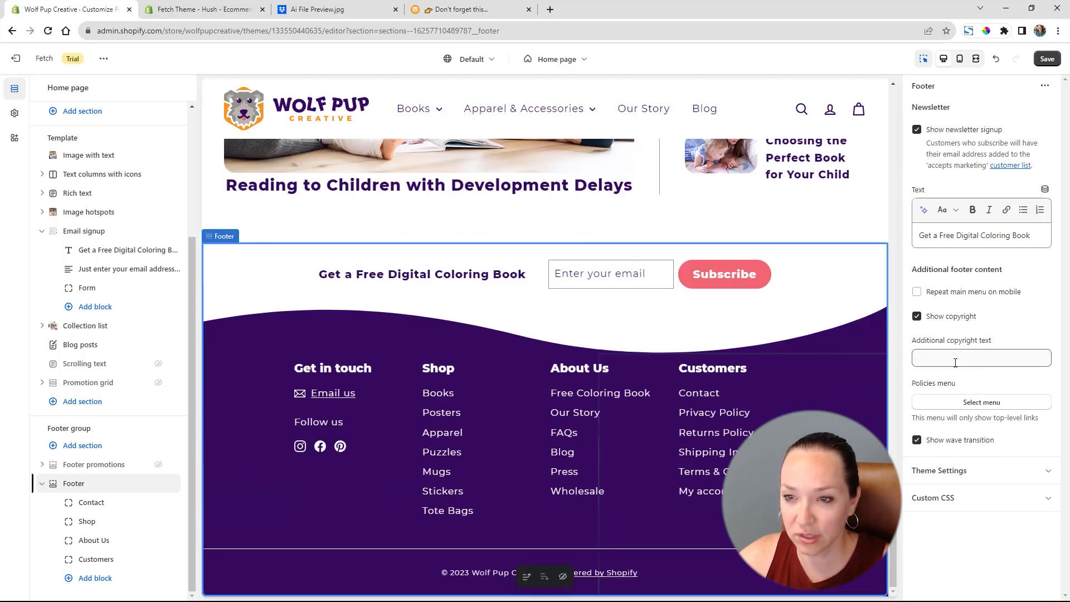
Save the footer changes to the theme.
{"action": "left_click", "coordinate": [1048, 59]}
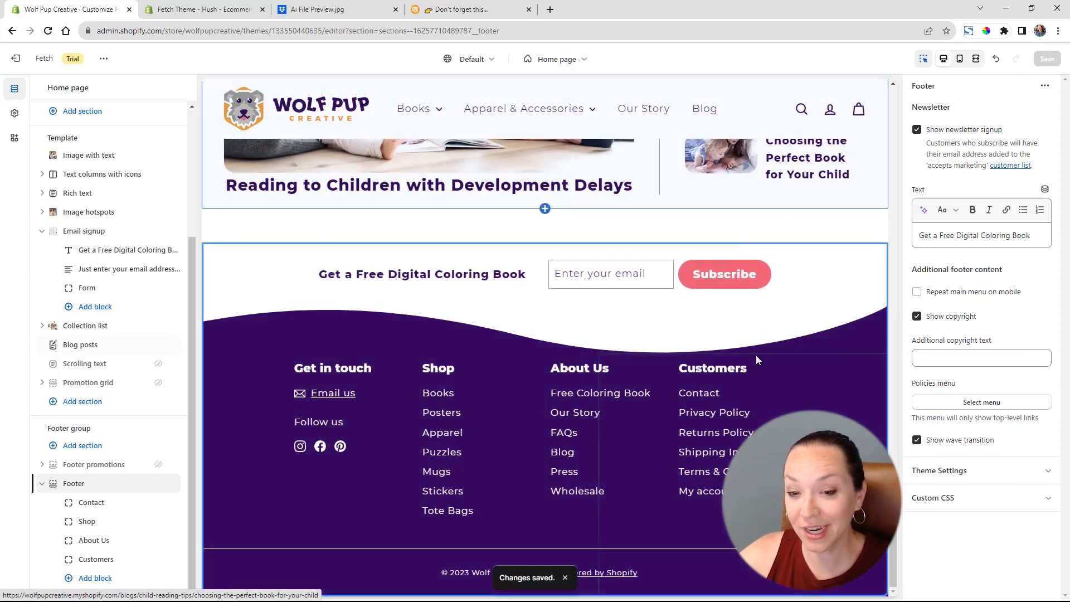
Review the home page in the mobile preview down to the image hotspots and display the Baking ABCs Book hotspot.
{"action": "left_click_drag", "start_coordinate": [893, 507], "coordinate": [954, 90]}
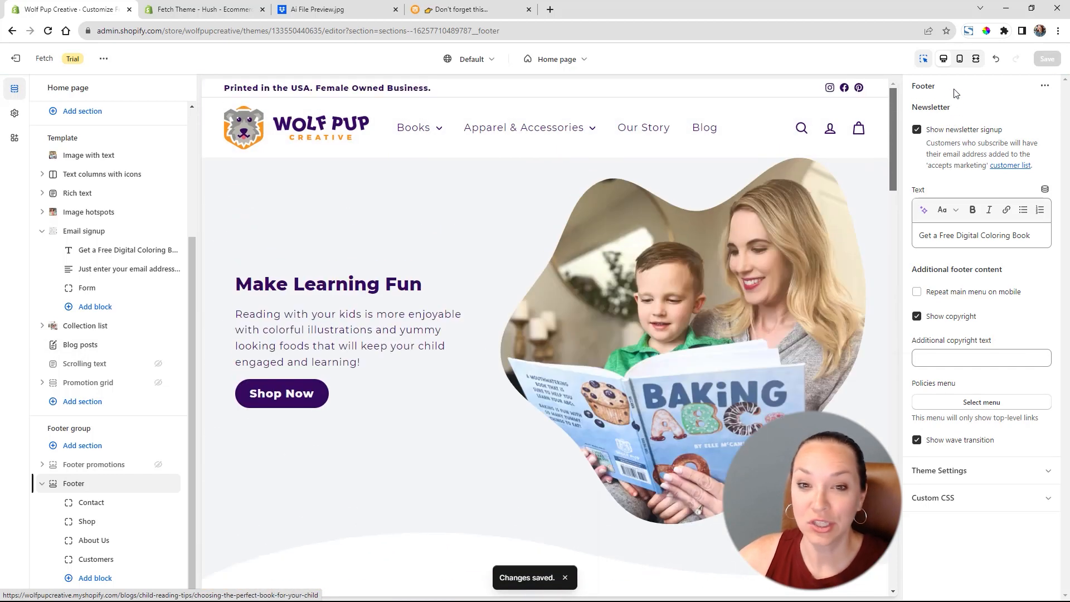
{"action": "left_click", "coordinate": [960, 59]}
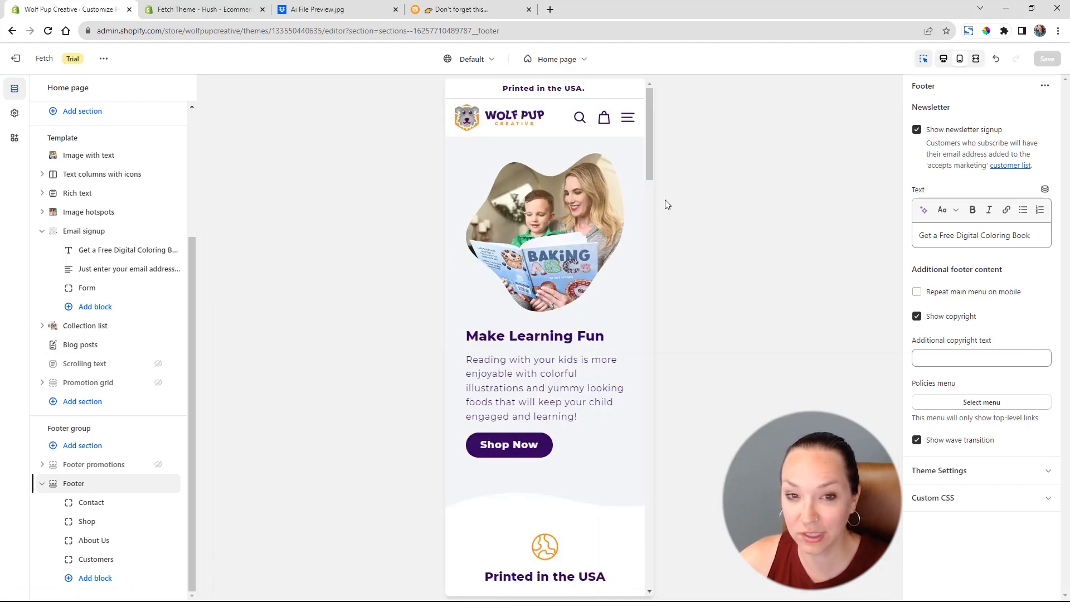
{"action": "scroll", "coordinate": [559, 196], "scroll_direction": "down", "scroll_amount": 5}
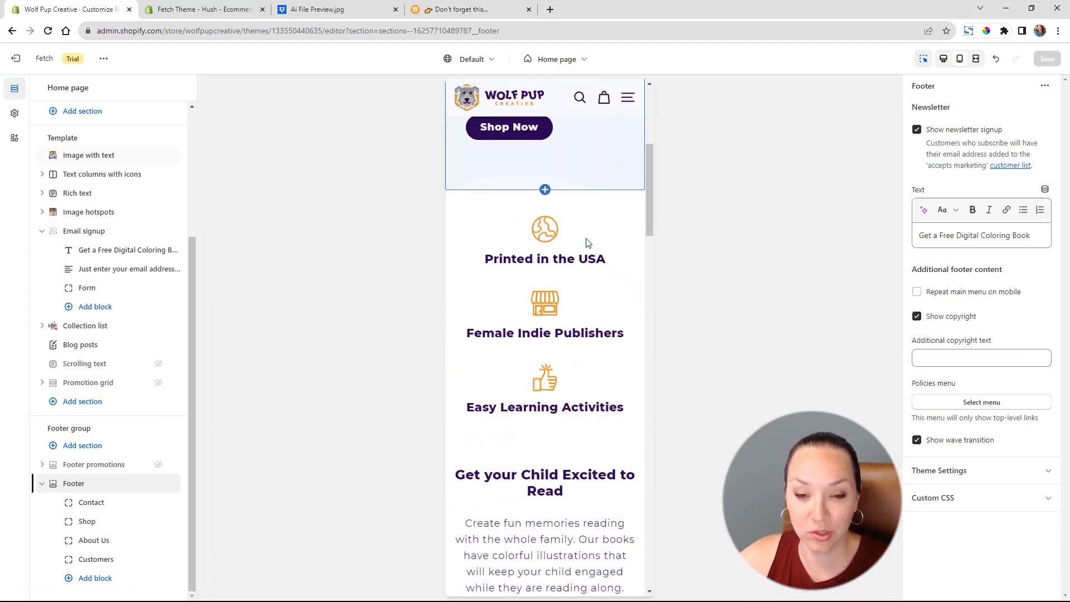
{"action": "scroll", "coordinate": [586, 243], "scroll_direction": "down", "scroll_amount": 3}
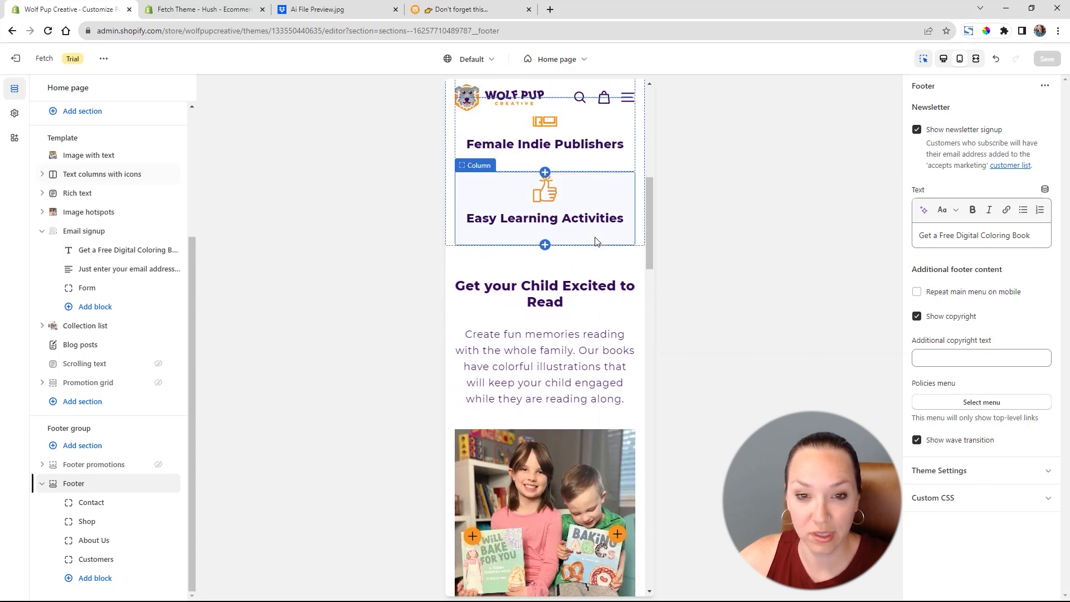
{"action": "scroll", "coordinate": [595, 241], "scroll_direction": "down", "scroll_amount": 4}
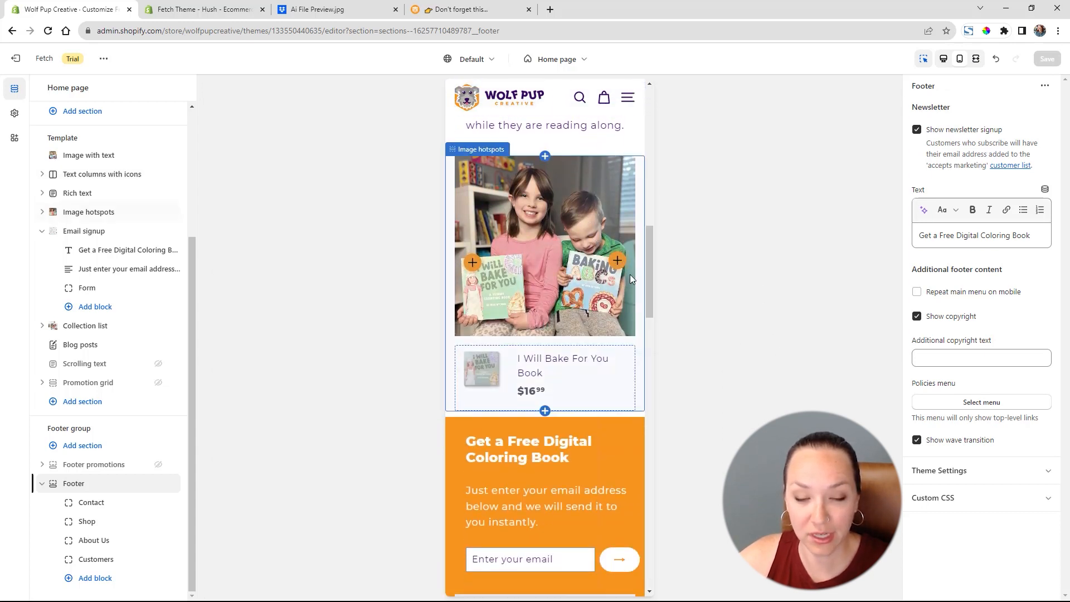
{"action": "scroll", "coordinate": [628, 276], "scroll_direction": "down", "scroll_amount": 2}
{"action": "left_click", "coordinate": [619, 150]}
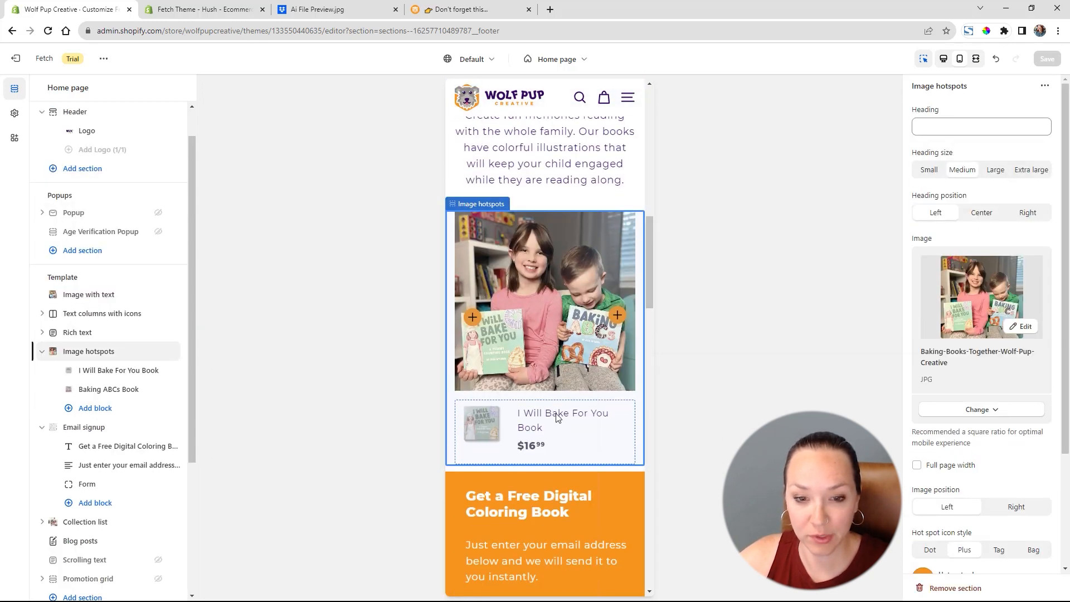
{"action": "left_click", "coordinate": [617, 315]}
{"action": "scroll", "coordinate": [600, 388], "scroll_direction": "down", "scroll_amount": 2}
Examine the mobile layout from the email signup down to the footer and return to the desktop preview.
{"action": "scroll", "coordinate": [601, 379], "scroll_direction": "down", "scroll_amount": 8}
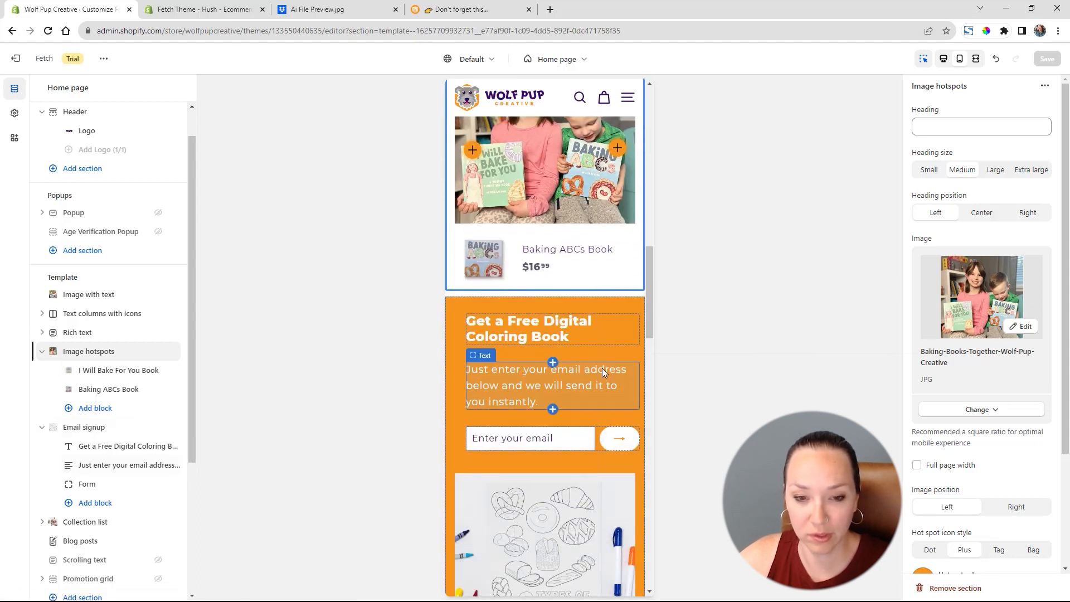
{"action": "scroll", "coordinate": [617, 346], "scroll_direction": "down", "scroll_amount": 4}
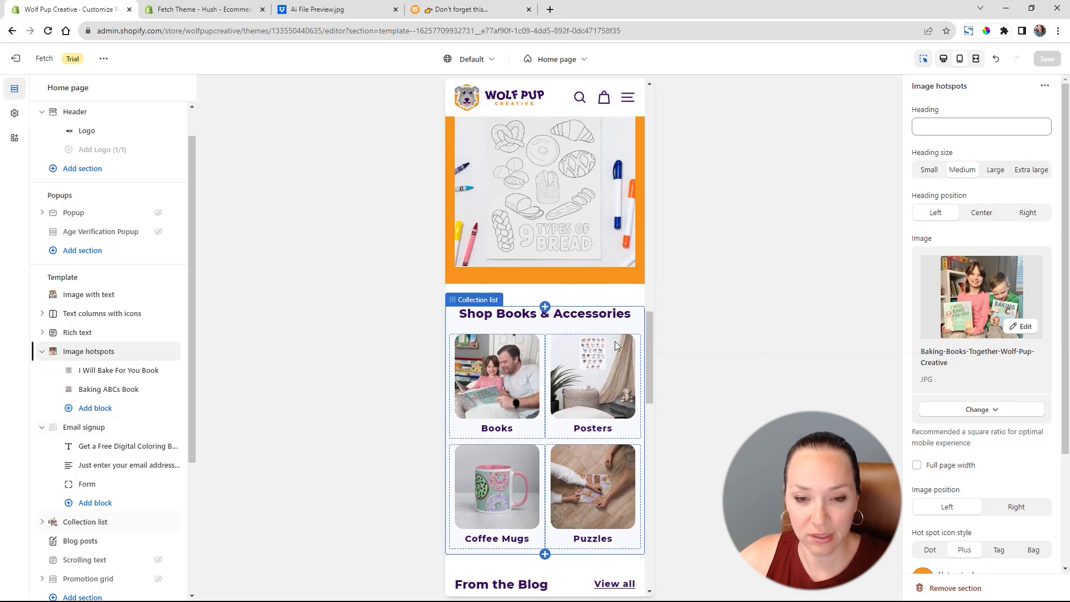
{"action": "scroll", "coordinate": [627, 249], "scroll_direction": "down", "scroll_amount": 10}
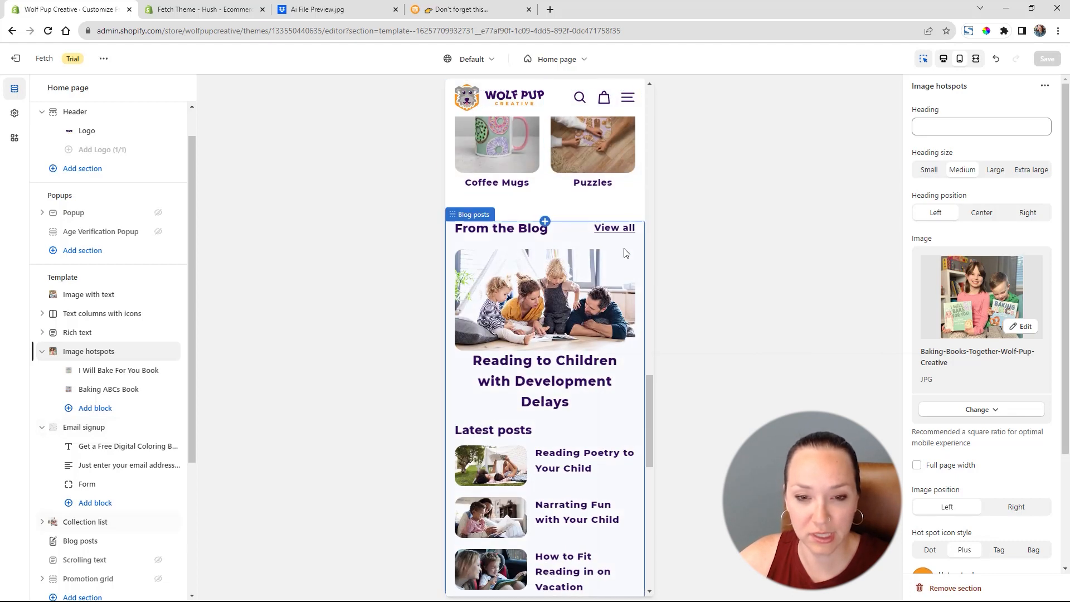
{"action": "scroll", "coordinate": [625, 252], "scroll_direction": "down", "scroll_amount": 1}
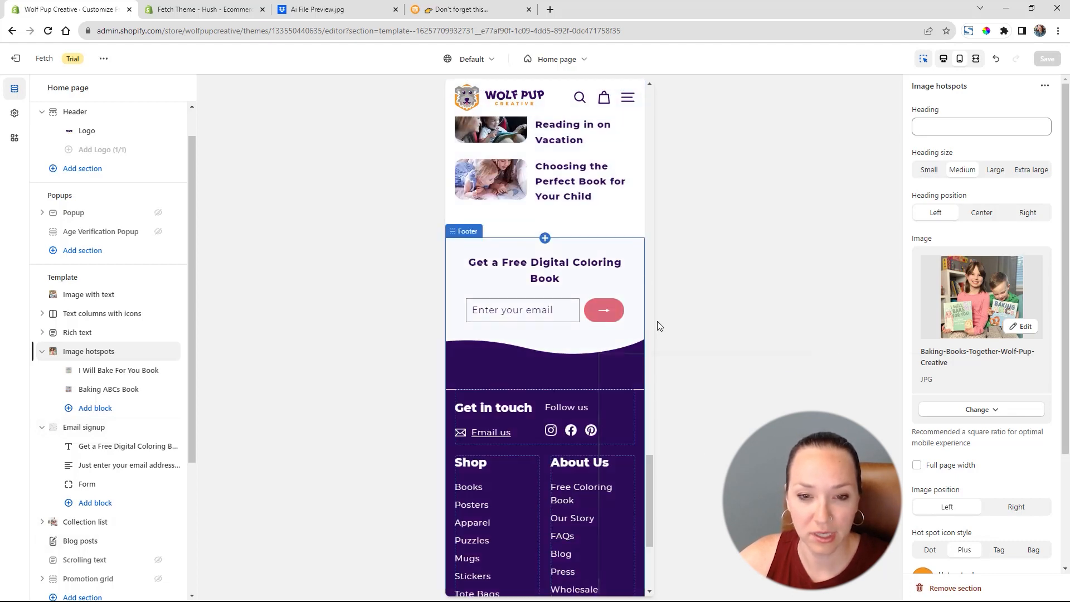
{"action": "scroll", "coordinate": [583, 460], "scroll_direction": "down", "scroll_amount": 4}
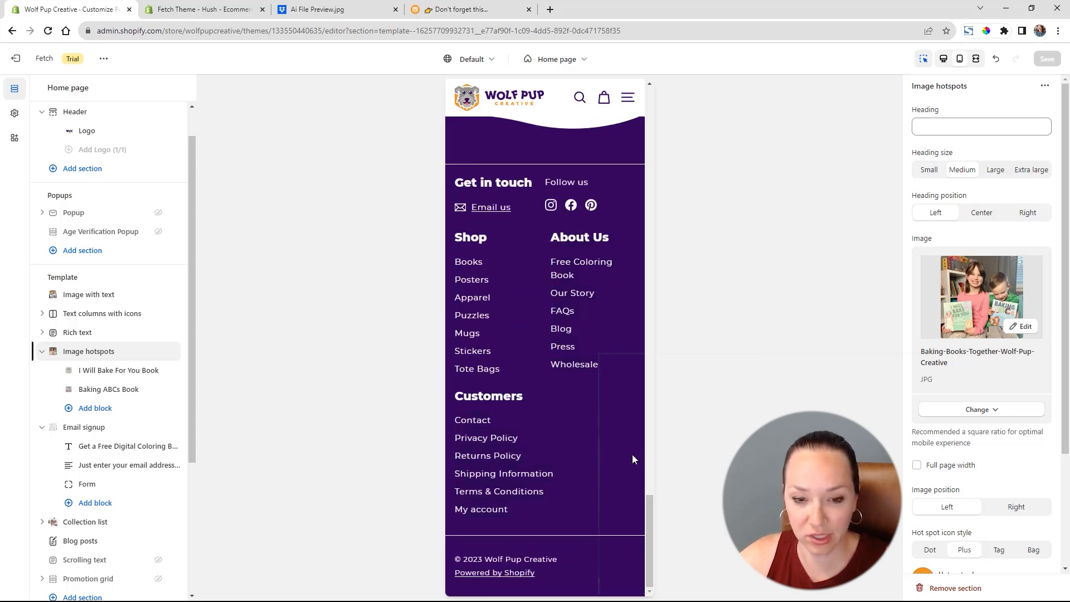
{"action": "scroll", "coordinate": [632, 454], "scroll_direction": "up", "scroll_amount": 5}
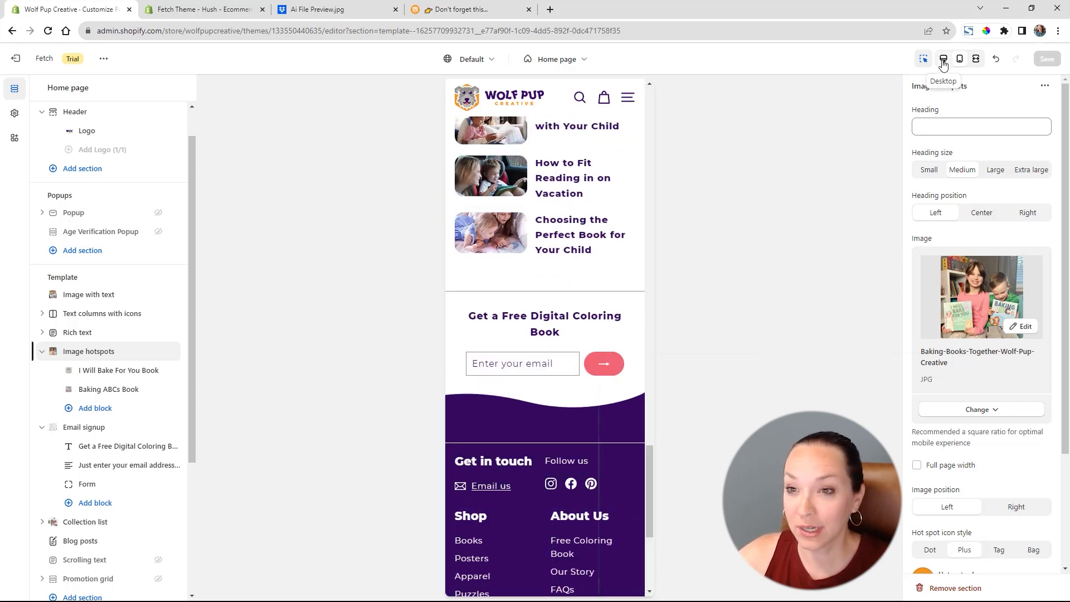
{"action": "left_click", "coordinate": [943, 58]}
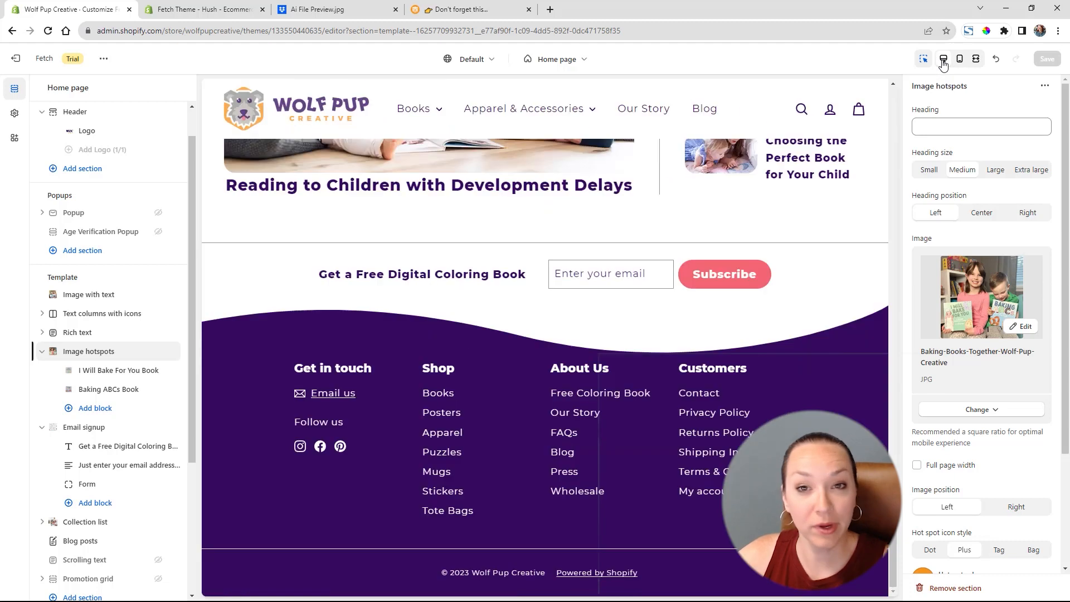
Open the Default collection template for customization.
{"action": "left_click", "coordinate": [568, 65]}
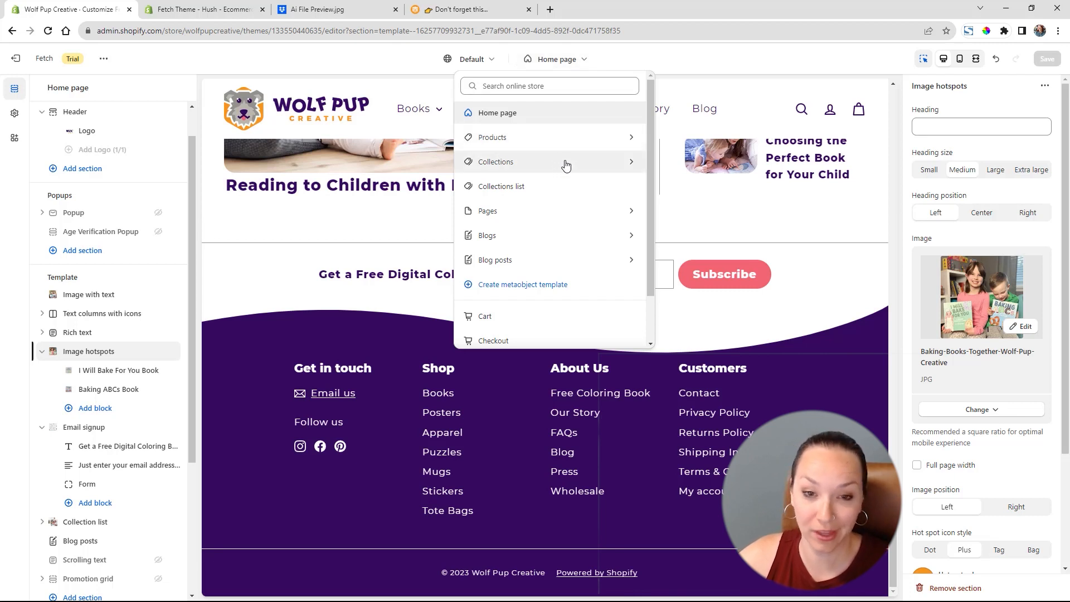
{"action": "left_click", "coordinate": [662, 56]}
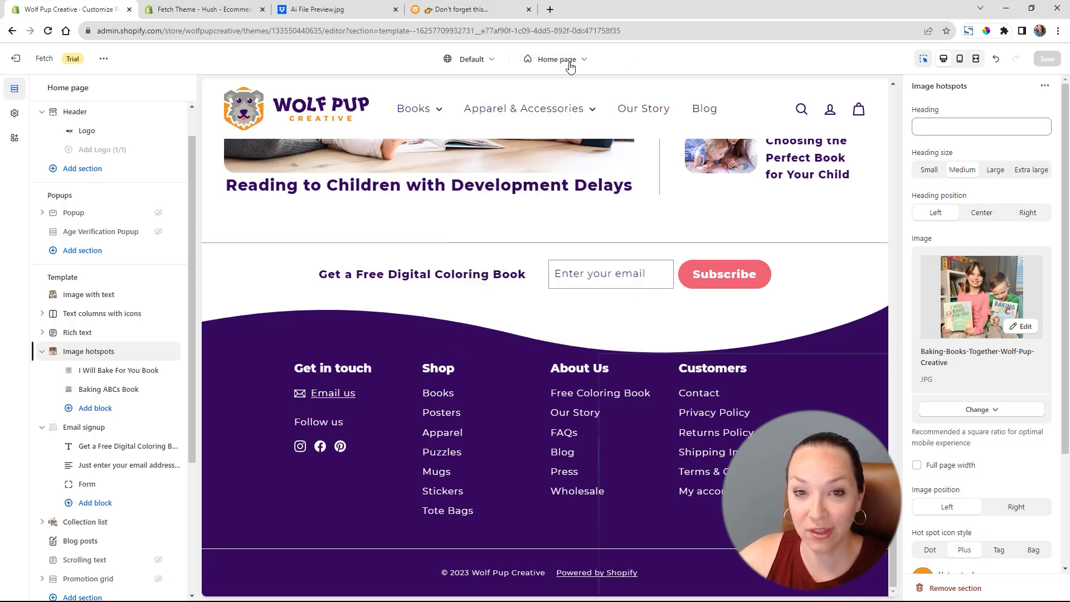
{"action": "left_click", "coordinate": [545, 59]}
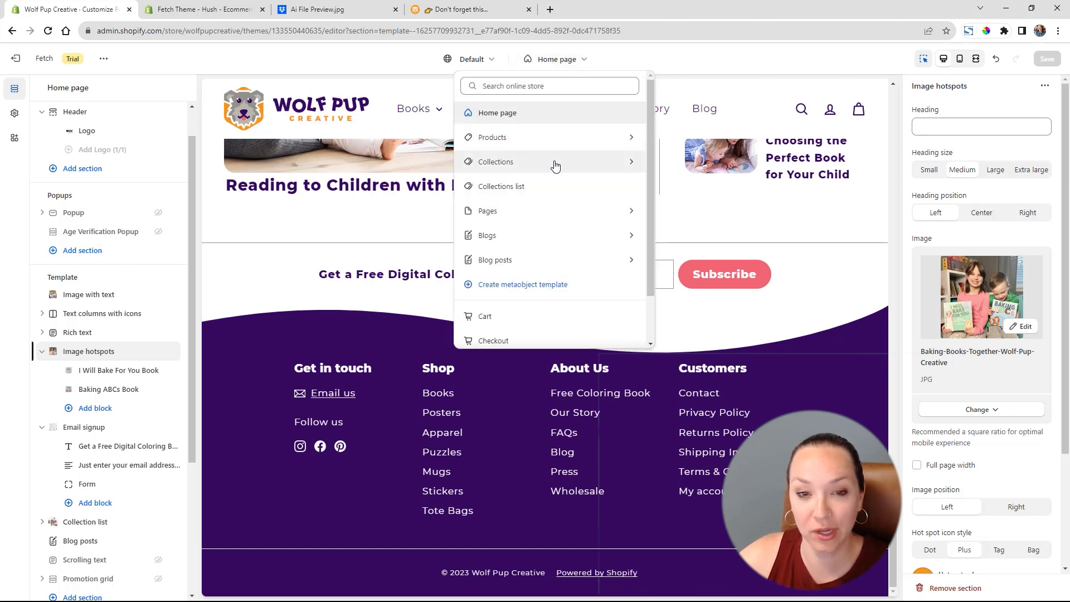
{"action": "left_click", "coordinate": [599, 169]}
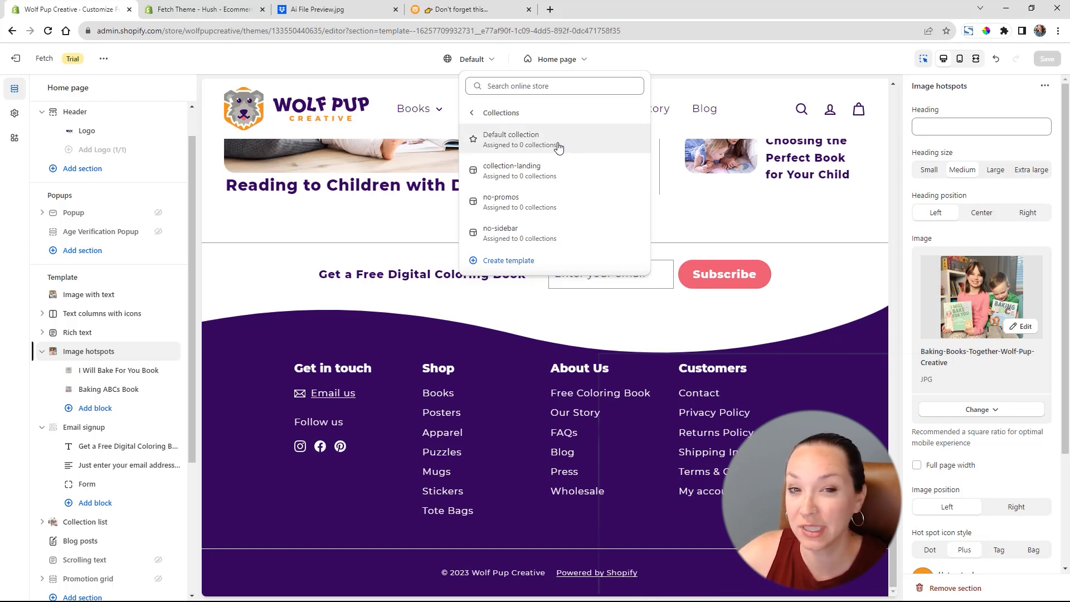
{"action": "left_click", "coordinate": [559, 148]}
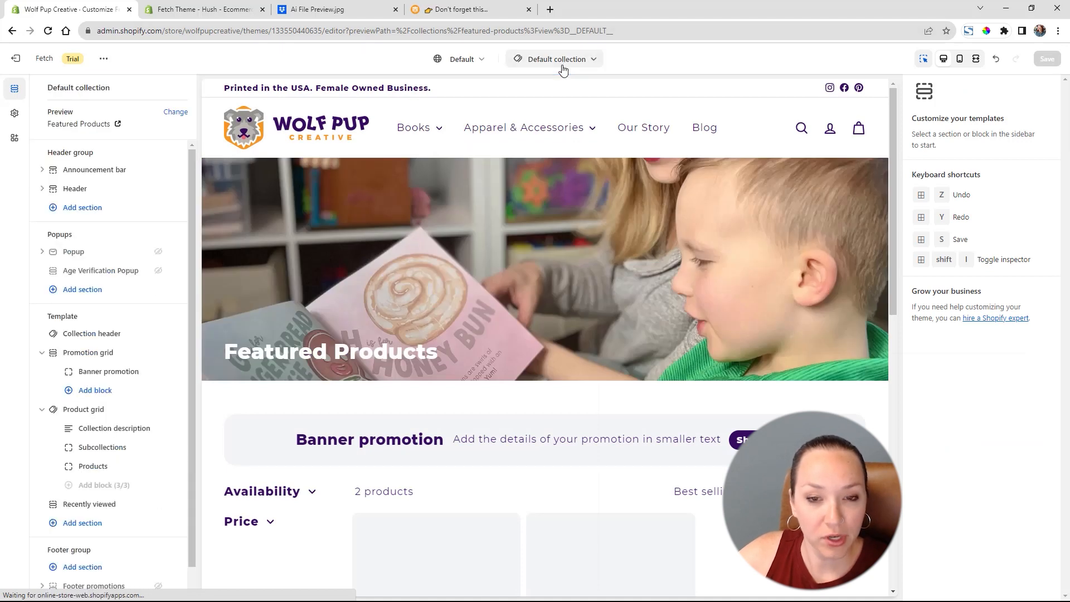
Switch to the collection-landing template and examine its promotion and featured collection sections.
{"action": "left_click", "coordinate": [564, 64]}
{"action": "left_click", "coordinate": [640, 162]}
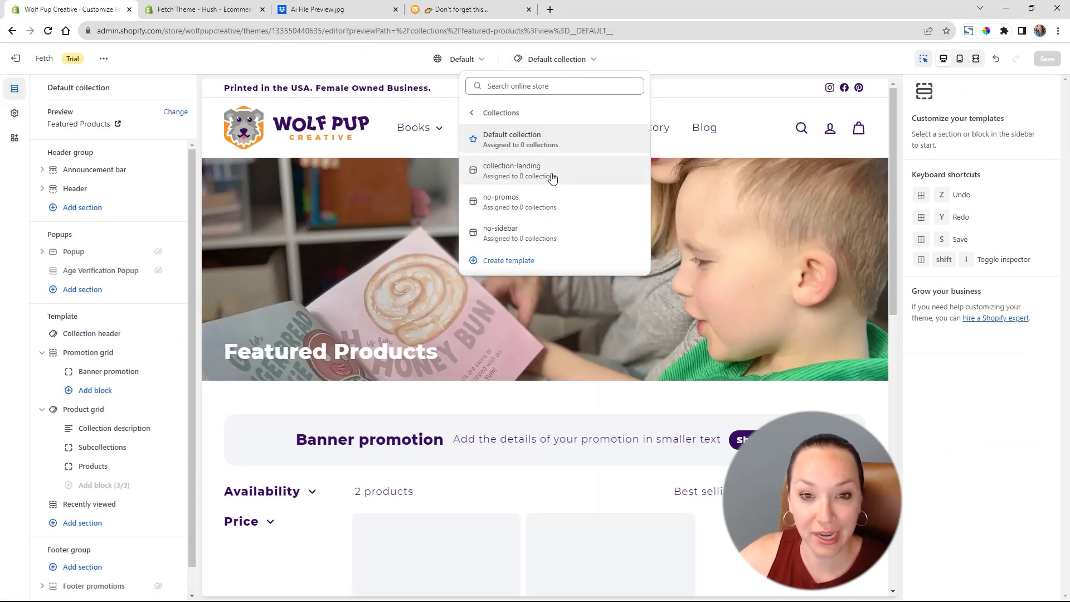
{"action": "left_click", "coordinate": [555, 175]}
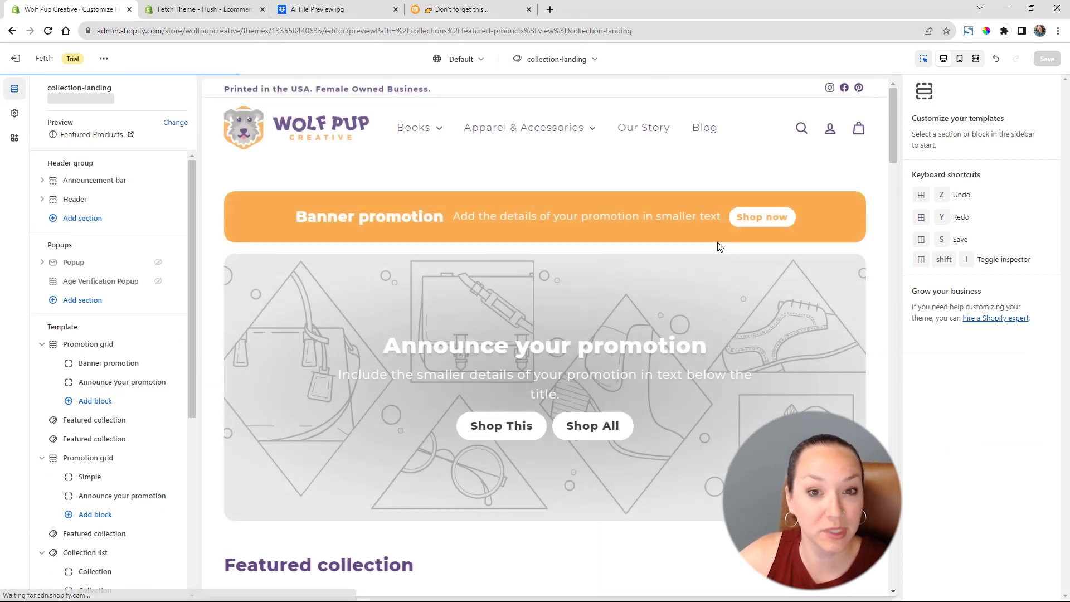
{"action": "scroll", "coordinate": [717, 247], "scroll_direction": "down", "scroll_amount": 10}
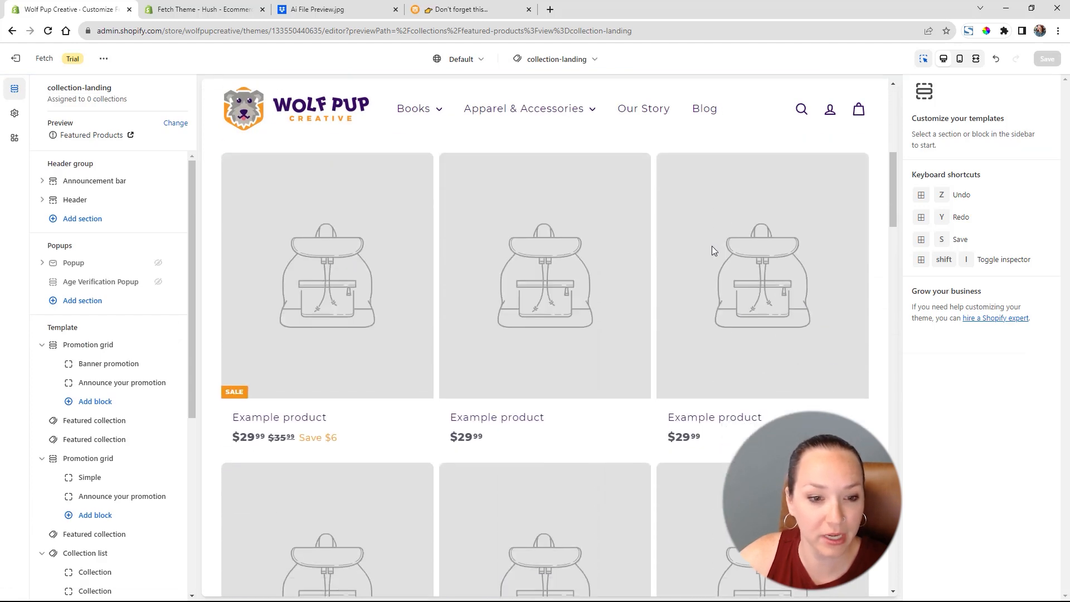
Examine the remaining sections of the collection-landing template down to the footer.
{"action": "scroll", "coordinate": [711, 247], "scroll_direction": "down", "scroll_amount": 15}
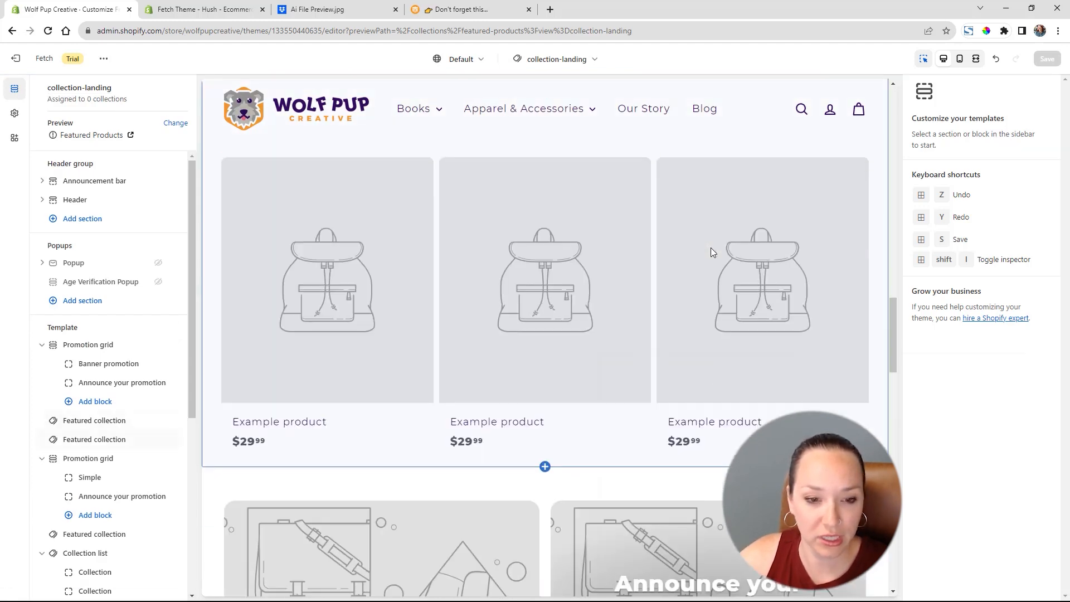
{"action": "scroll", "coordinate": [711, 248], "scroll_direction": "down", "scroll_amount": 8}
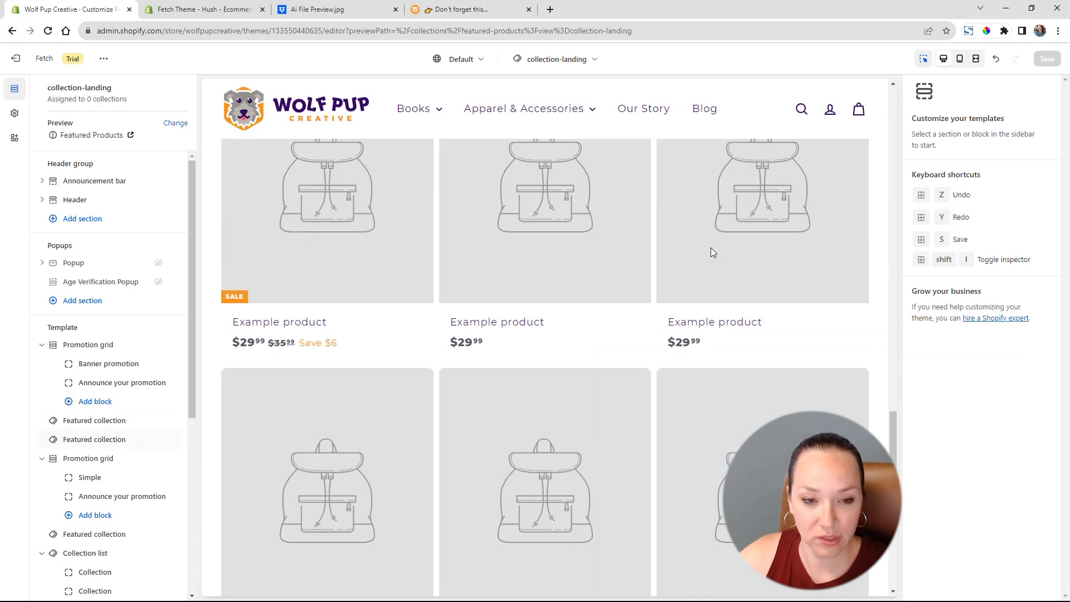
{"action": "scroll", "coordinate": [709, 252], "scroll_direction": "down", "scroll_amount": 6}
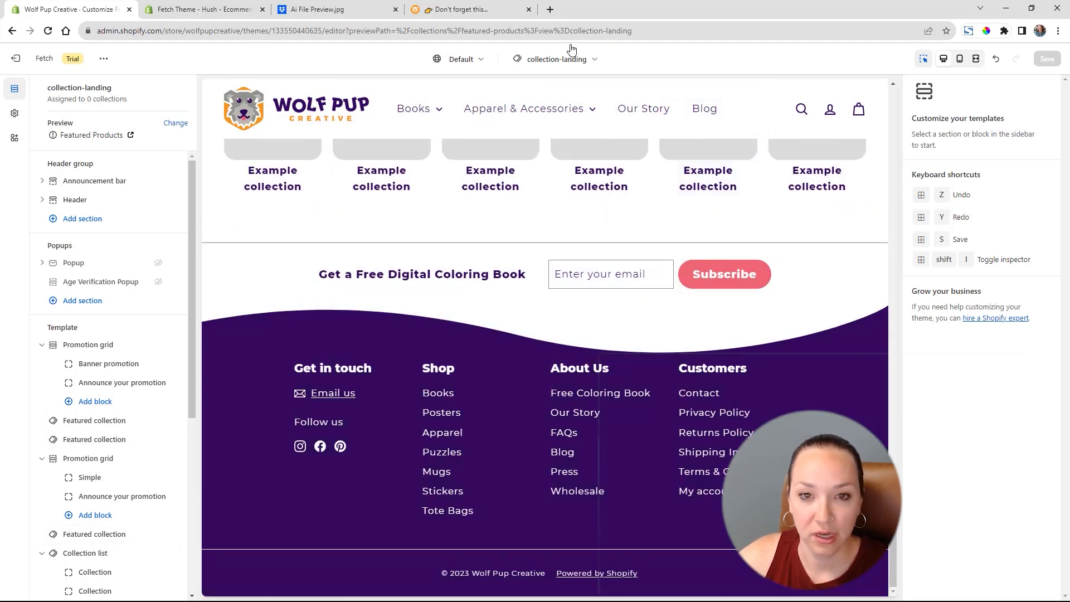
Switch the editor back to the Default collection template.
{"action": "left_click", "coordinate": [572, 59]}
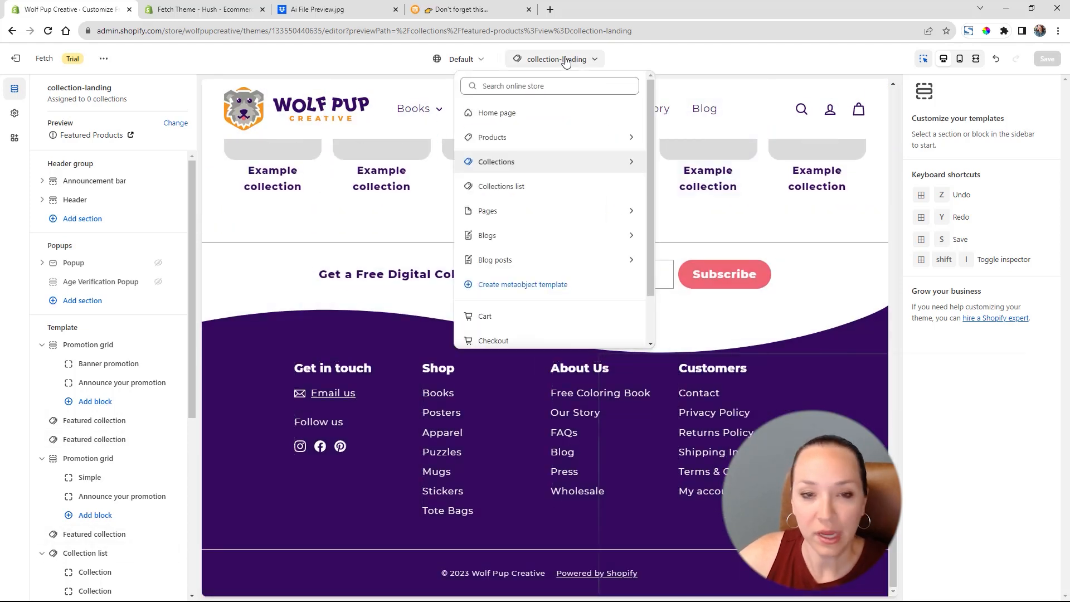
{"action": "left_click", "coordinate": [635, 163]}
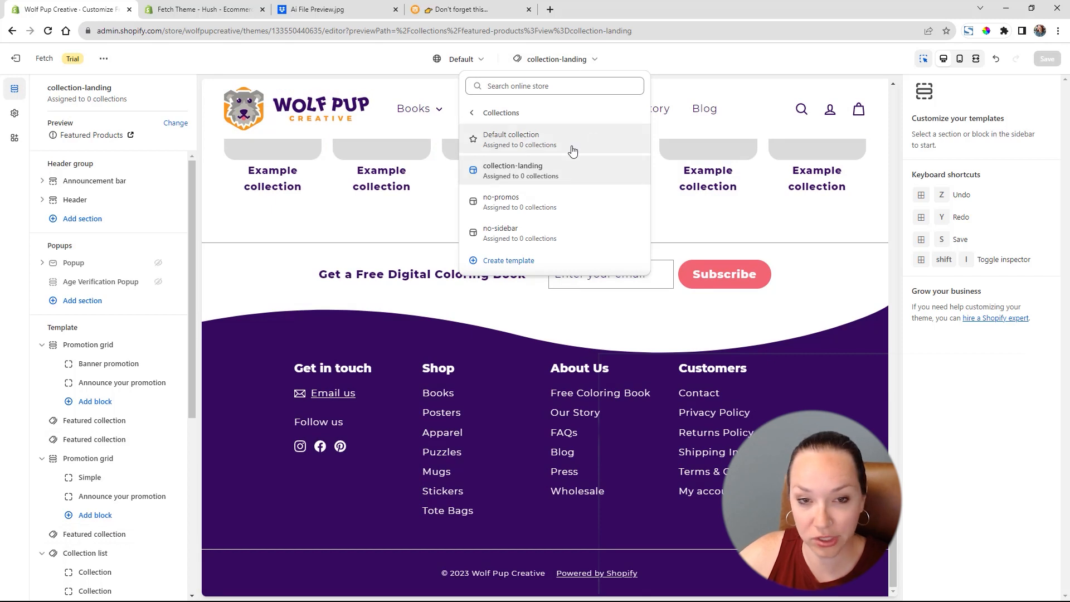
{"action": "left_click", "coordinate": [592, 139]}
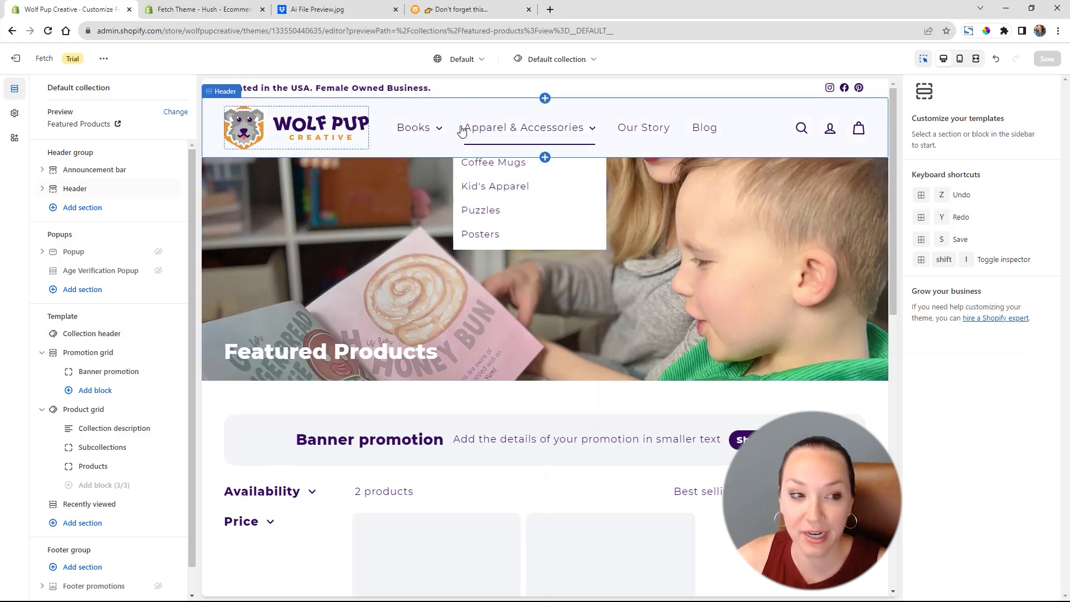
{"action": "mouse_move", "coordinate": [434, 146]}
{"action": "left_click_drag", "start_coordinate": [892, 175], "coordinate": [952, 133]}
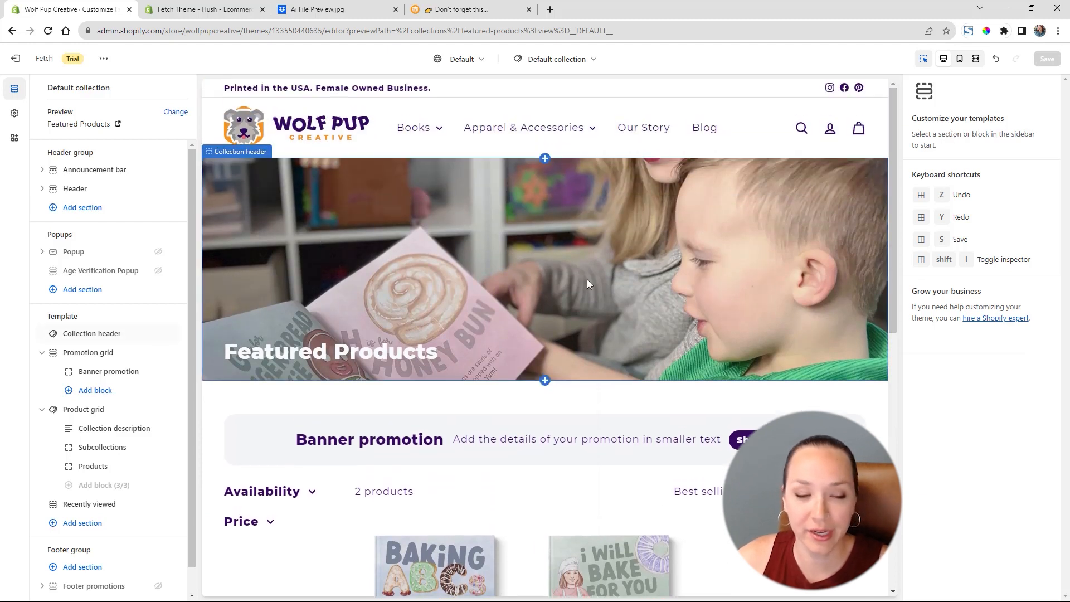
Turn off the collection image in the collection header section, leaving the header itself enabled.
{"action": "left_click", "coordinate": [100, 333]}
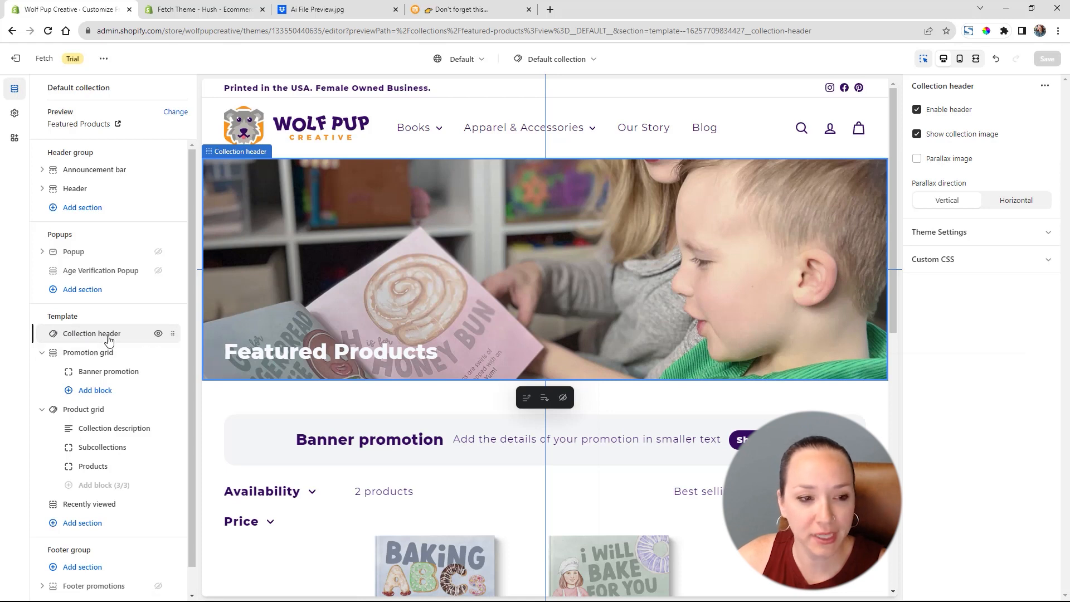
{"action": "left_click", "coordinate": [917, 110]}
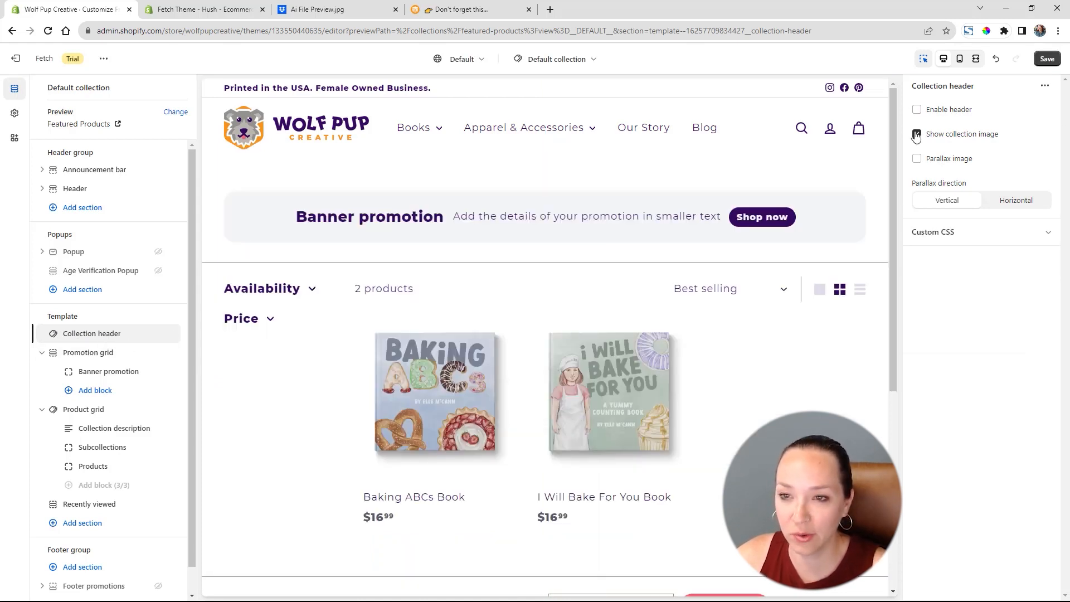
{"action": "left_click", "coordinate": [917, 135]}
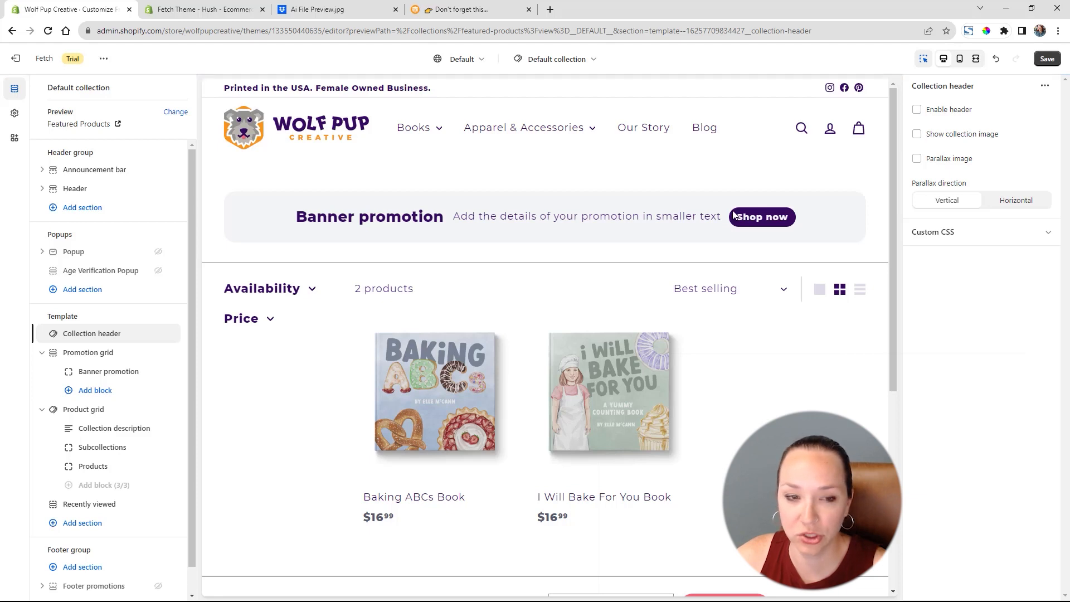
{"action": "left_click", "coordinate": [917, 110]}
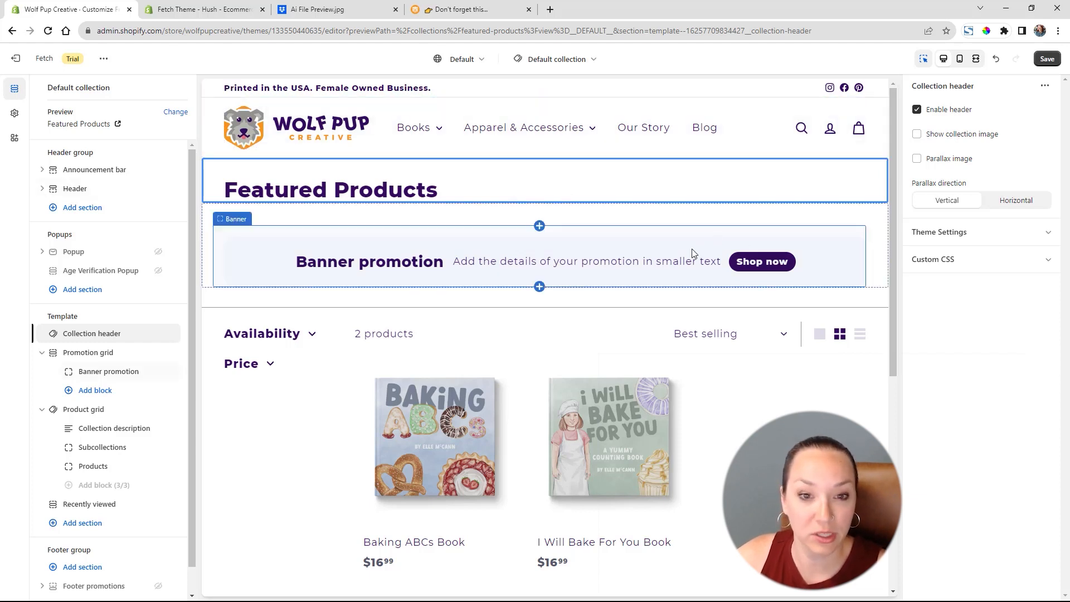
Hide the promotion grid section on the Default collection template.
{"action": "left_click", "coordinate": [80, 356]}
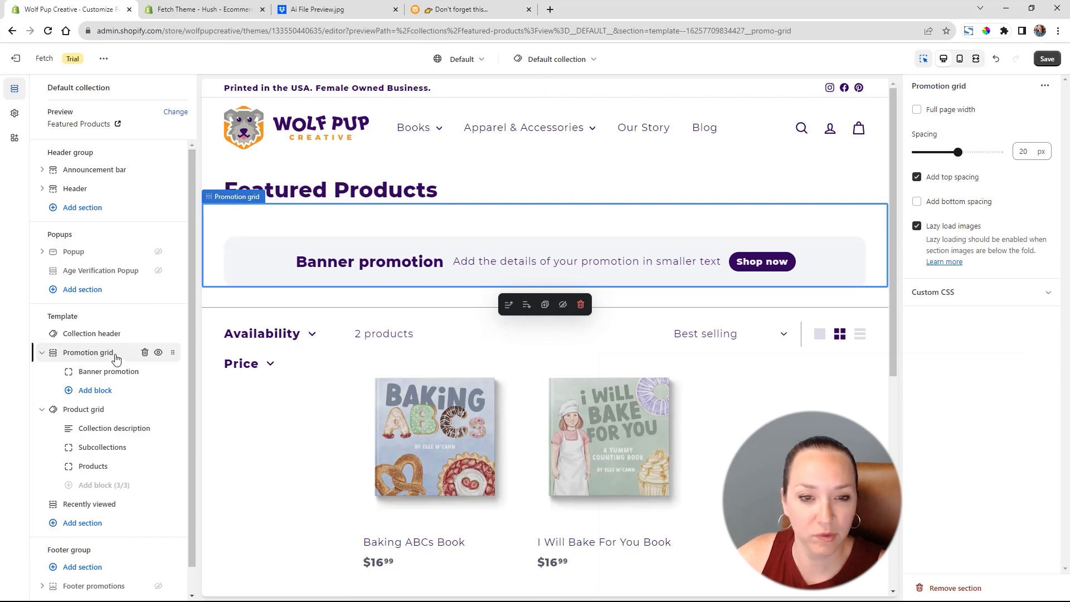
{"action": "left_click", "coordinate": [159, 353]}
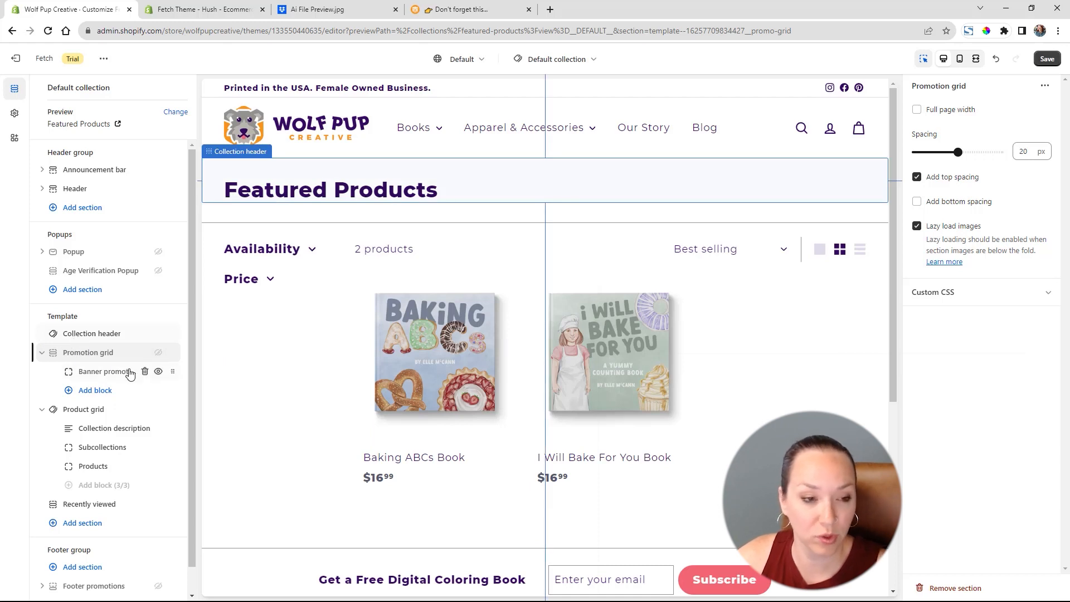
Turn off the filter, collapsed filters and sort options for the product grid section.
{"action": "left_click", "coordinate": [96, 413]}
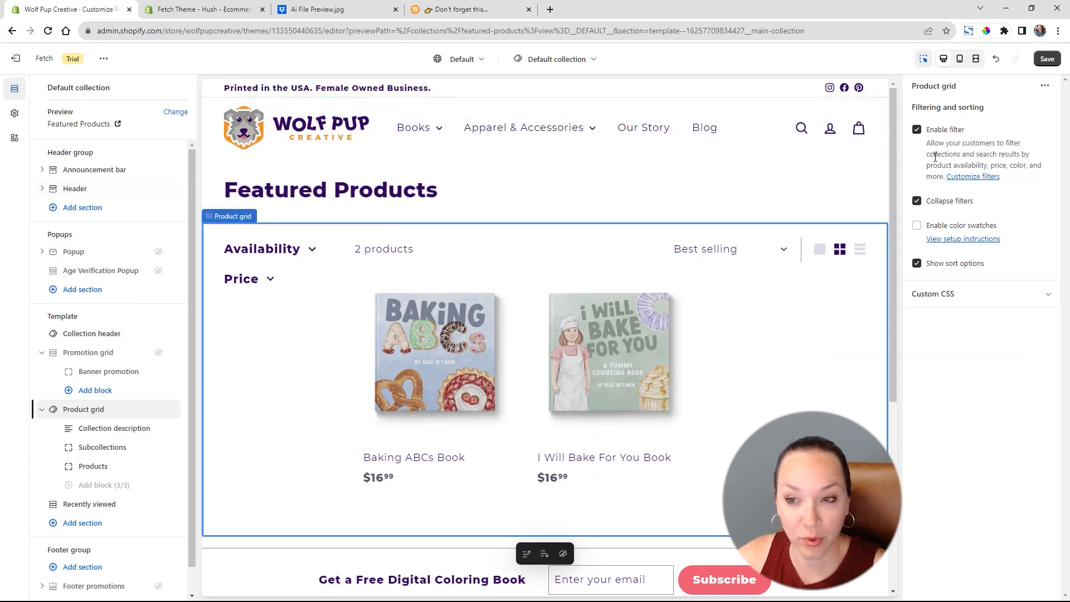
{"action": "left_click", "coordinate": [917, 129]}
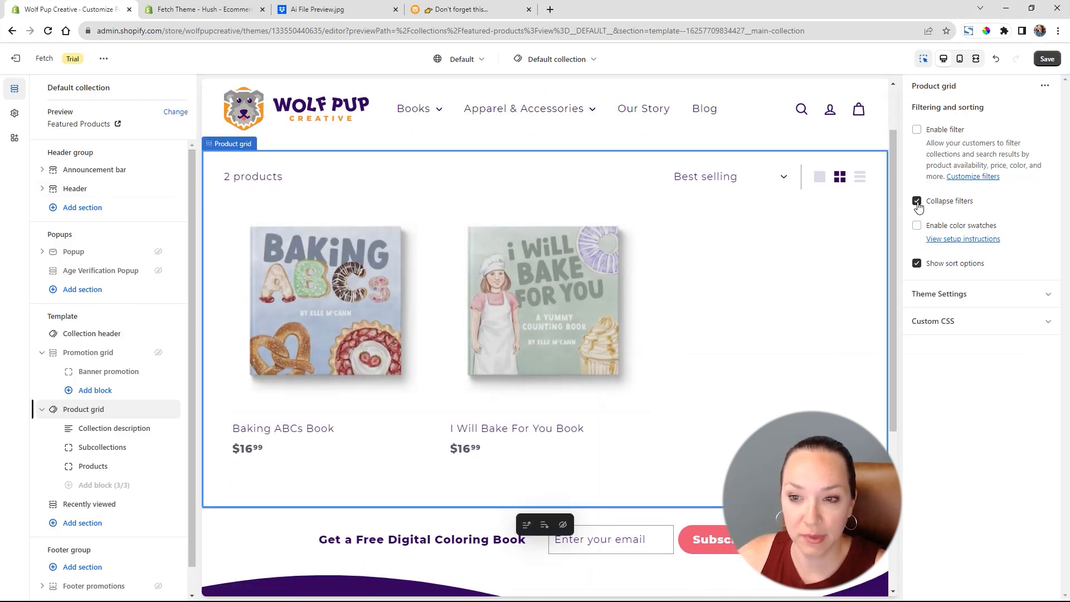
{"action": "left_click", "coordinate": [917, 202]}
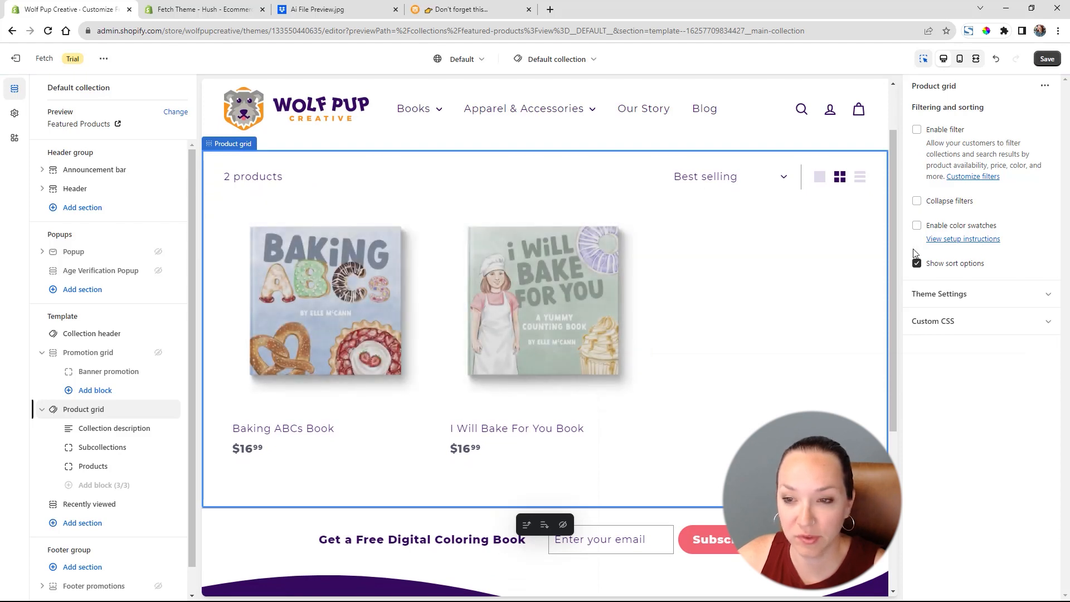
{"action": "left_click", "coordinate": [917, 264]}
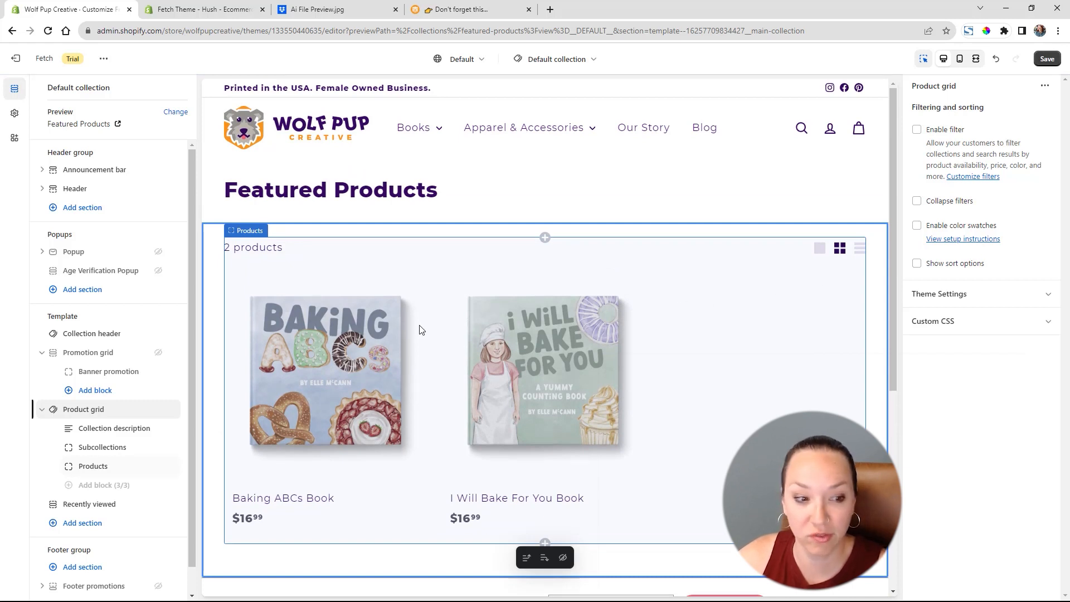
Check the product grid's collection description and subcollections blocks, and set the products block's default layout to Large grid.
{"action": "left_click", "coordinate": [100, 431]}
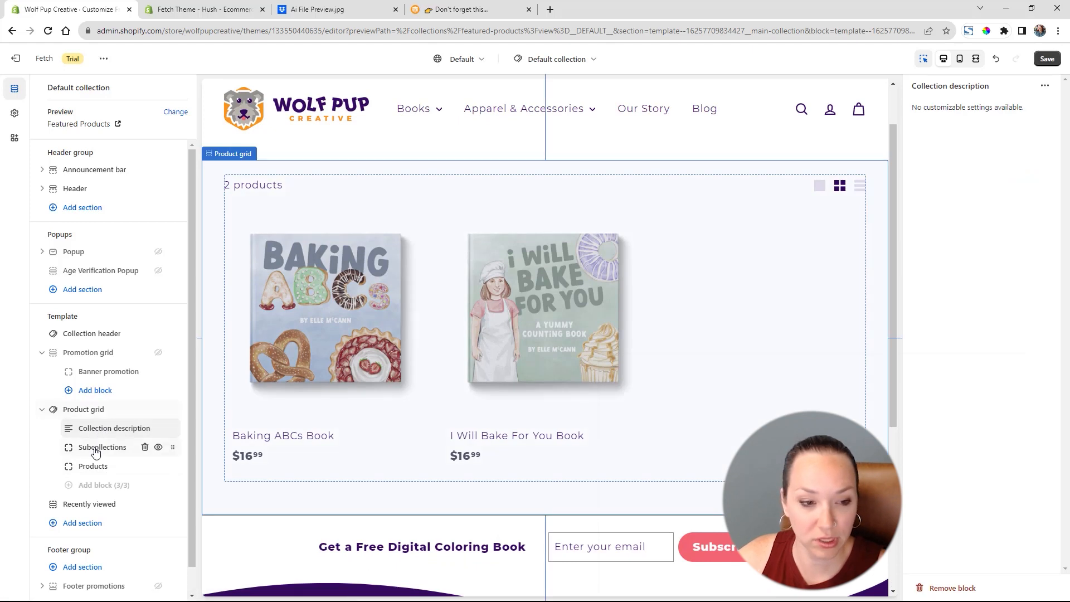
{"action": "left_click", "coordinate": [96, 451]}
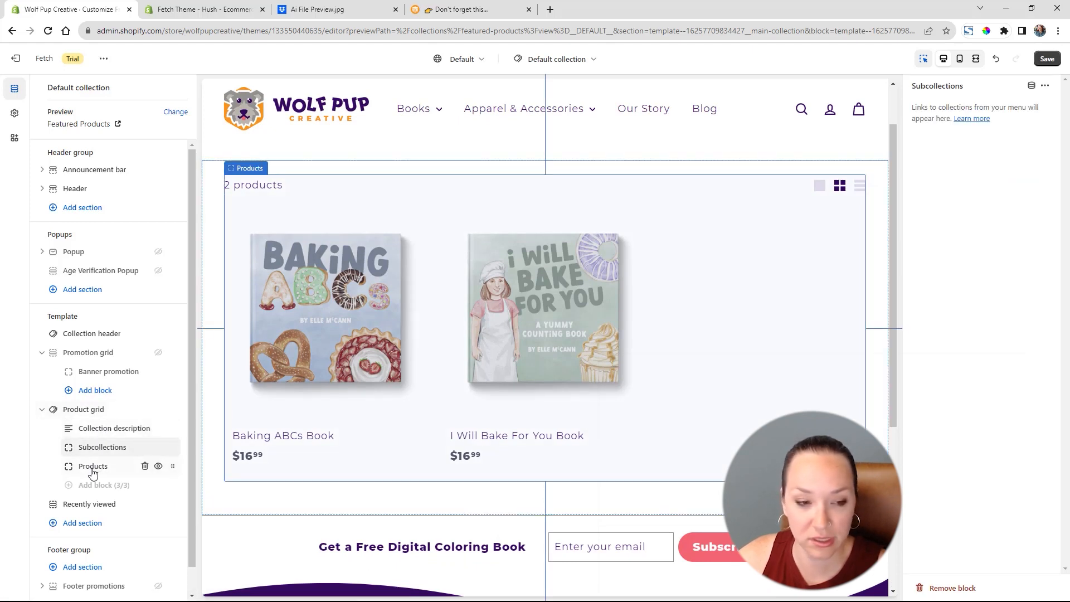
{"action": "left_click", "coordinate": [92, 472]}
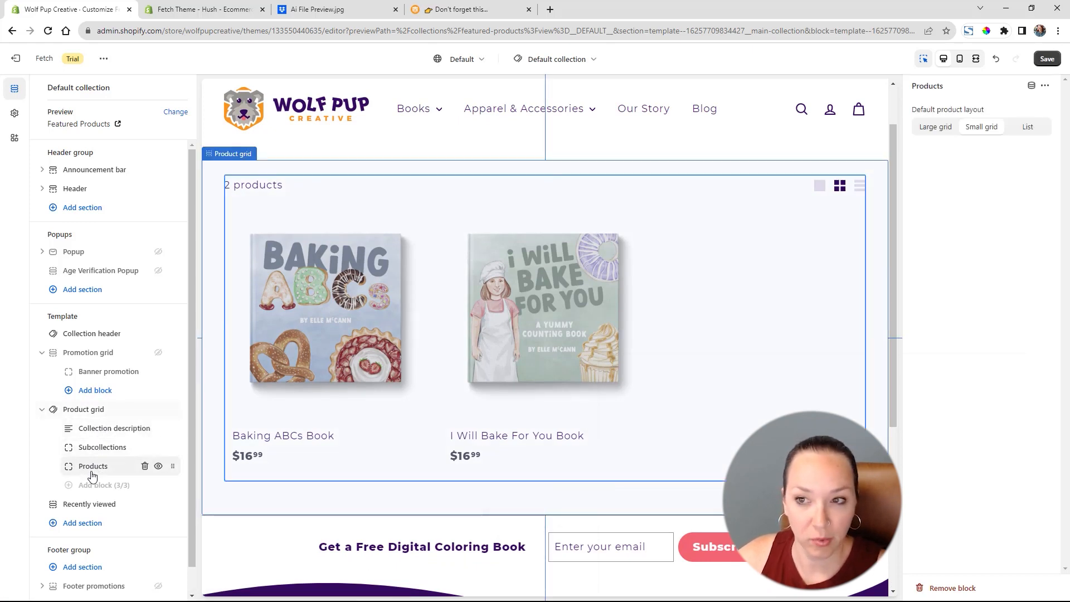
{"action": "left_click", "coordinate": [936, 127]}
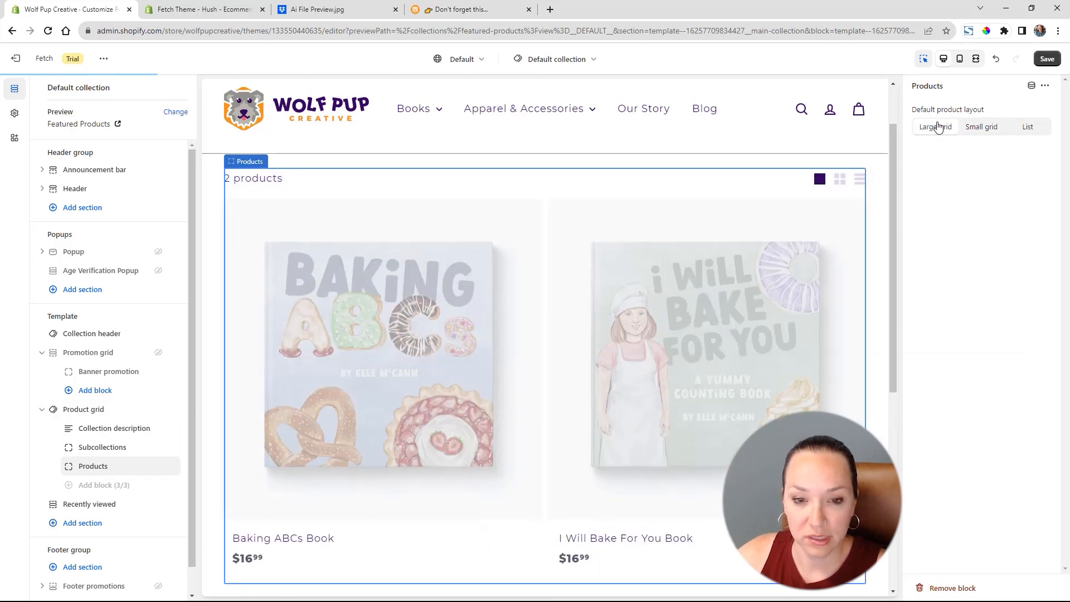
Compare the product layouts for the collection's Products block, set the default to Small grid, and save the theme.
{"action": "left_click", "coordinate": [996, 127]}
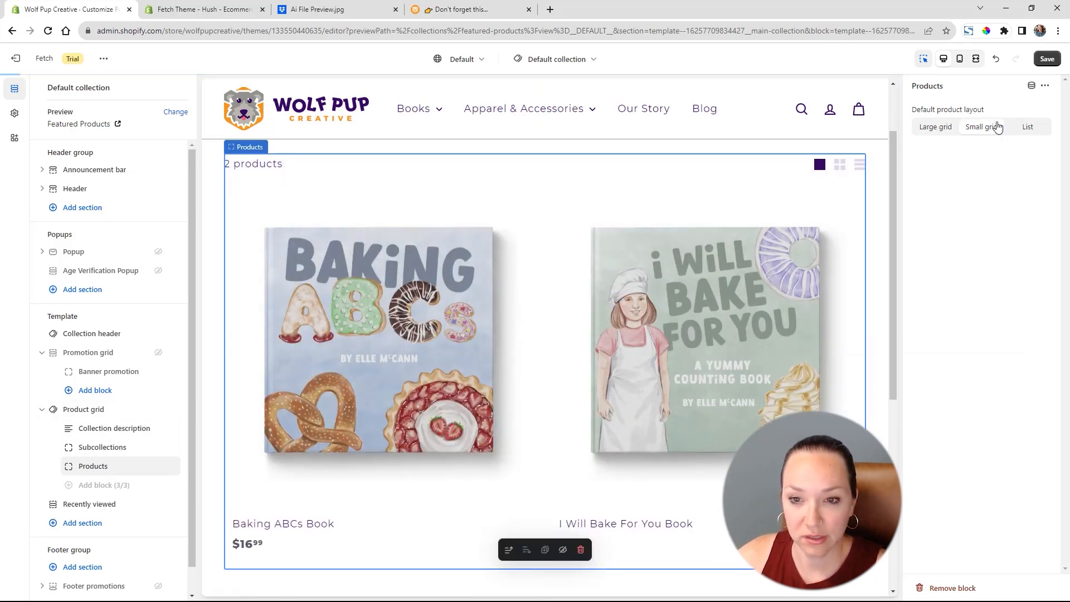
{"action": "left_click", "coordinate": [1044, 133]}
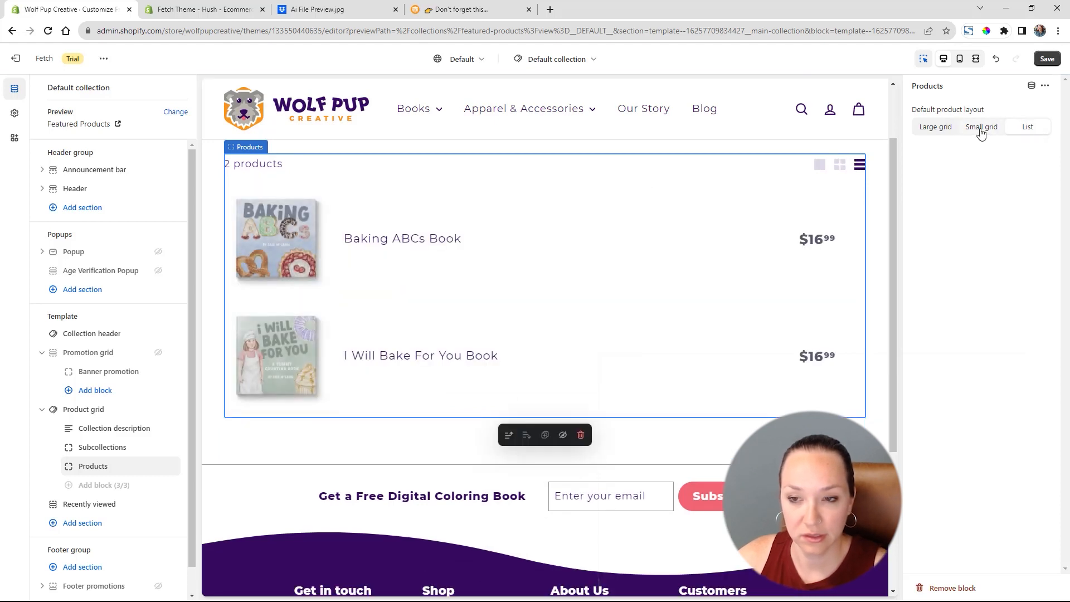
{"action": "left_click", "coordinate": [955, 132]}
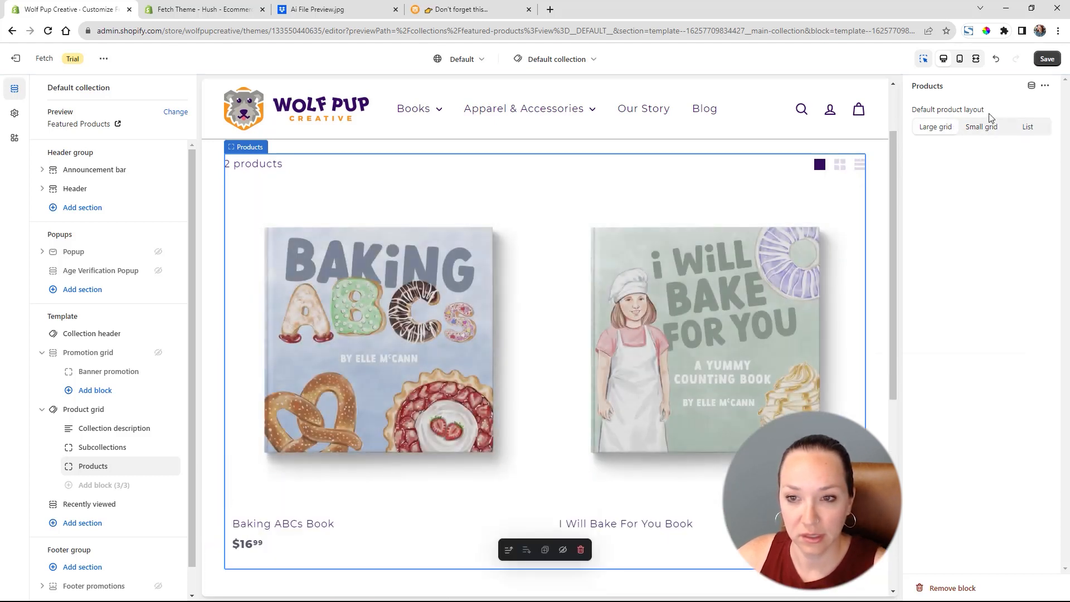
{"action": "left_click", "coordinate": [992, 127]}
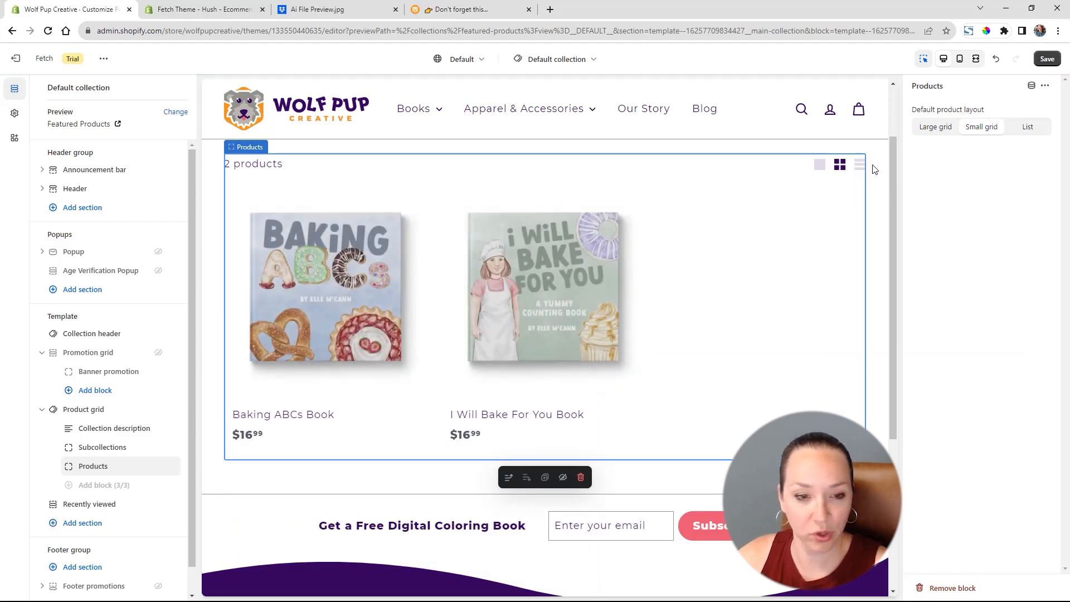
{"action": "left_click", "coordinate": [1057, 60]}
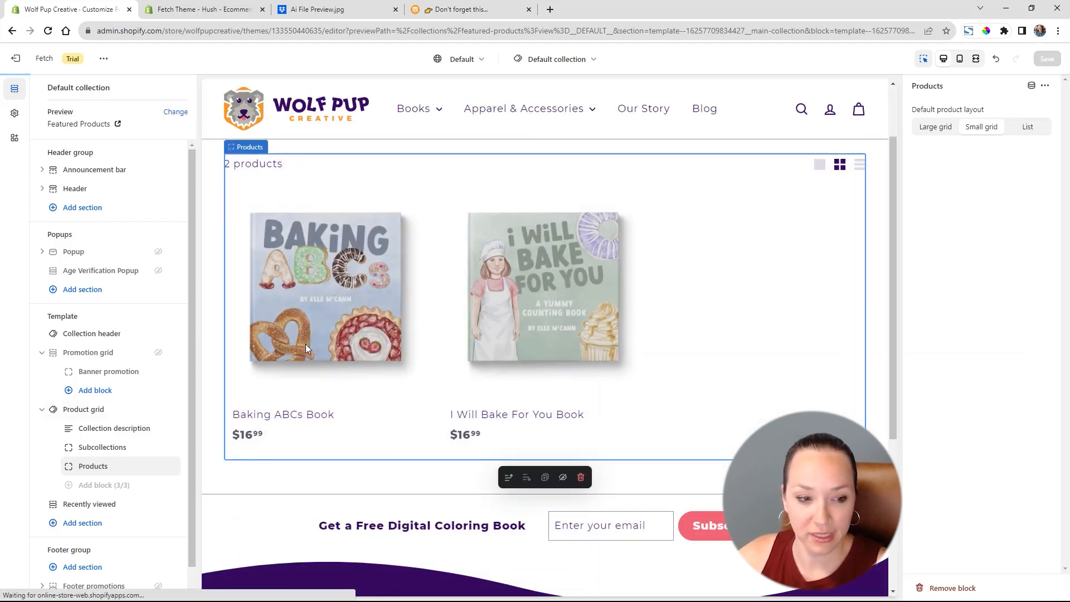
Open the Recently viewed section's settings and inspect the lower part of the collection page.
{"action": "scroll", "coordinate": [112, 462], "scroll_direction": "down", "scroll_amount": 1}
{"action": "left_click", "coordinate": [106, 478]}
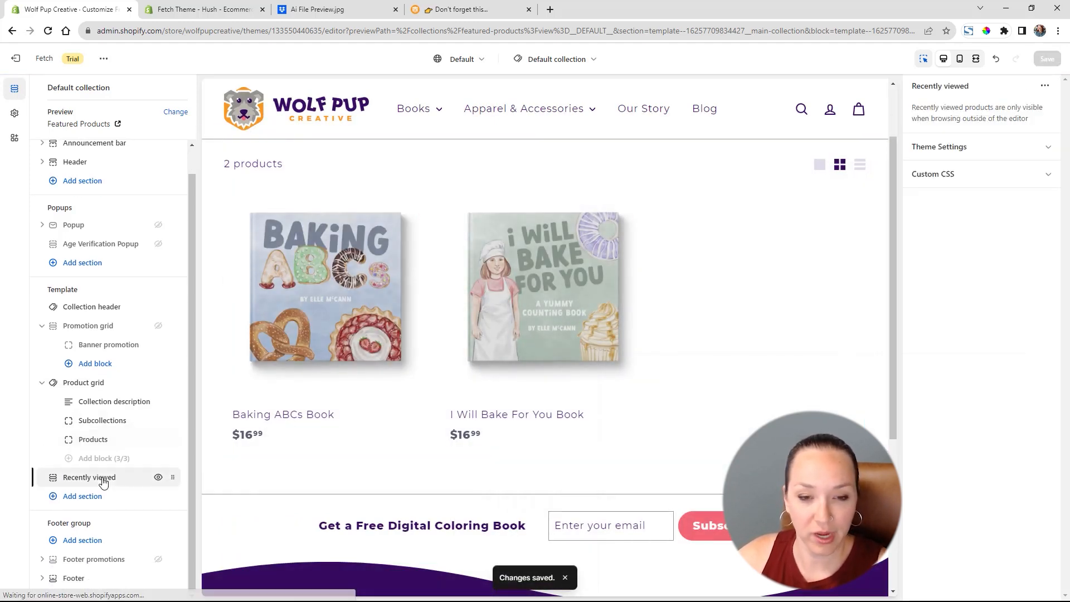
{"action": "scroll", "coordinate": [675, 349], "scroll_direction": "down", "scroll_amount": 4}
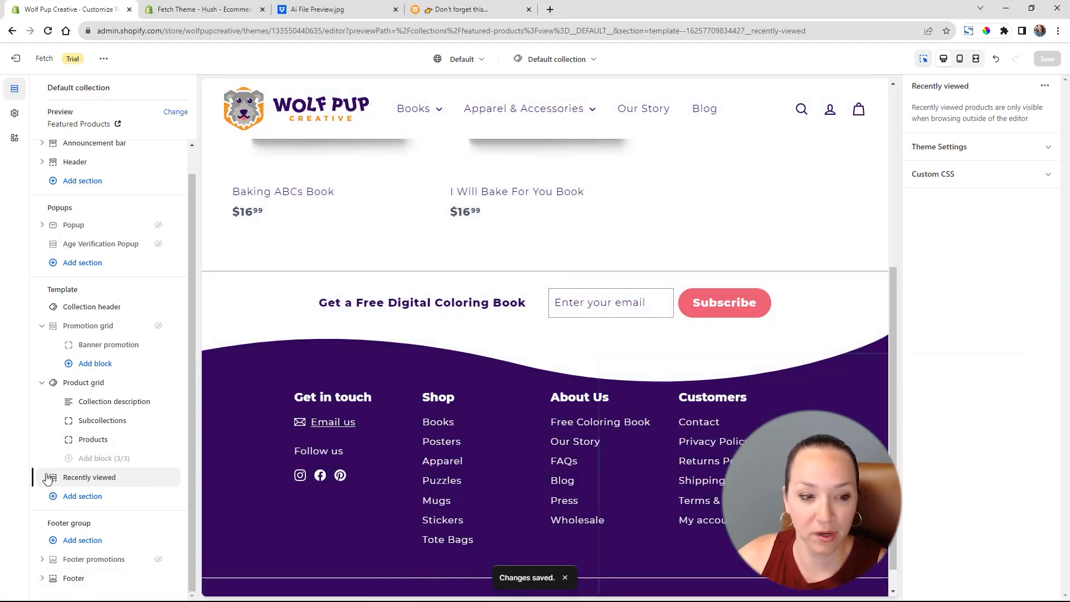
Add a Text columns with icons section to the collection template below Recently viewed.
{"action": "left_click", "coordinate": [88, 501]}
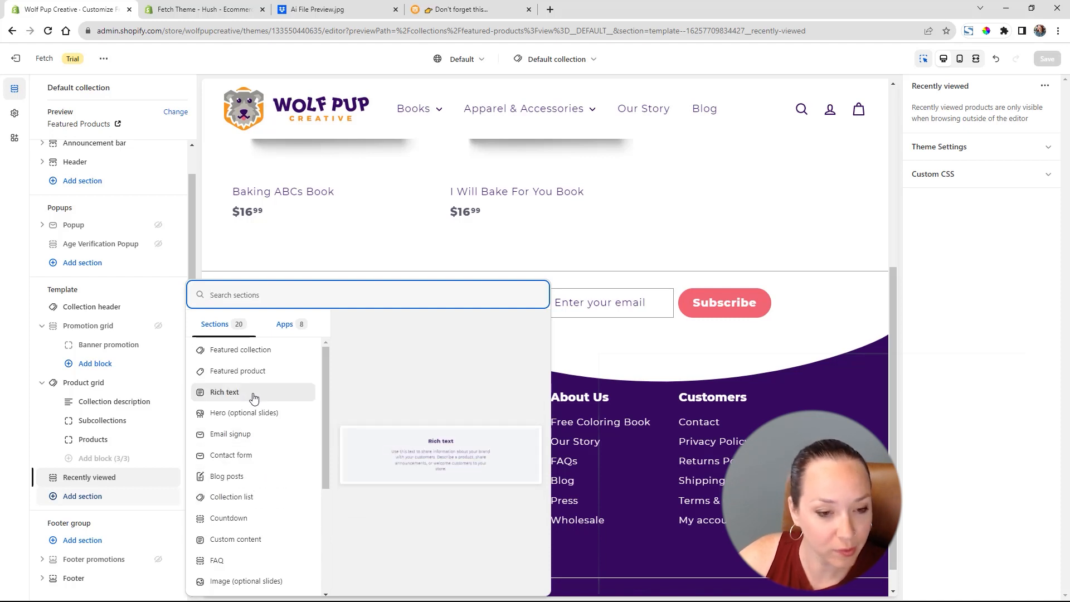
{"action": "scroll", "coordinate": [262, 402], "scroll_direction": "down", "scroll_amount": 1}
{"action": "scroll", "coordinate": [265, 406], "scroll_direction": "up", "scroll_amount": 1}
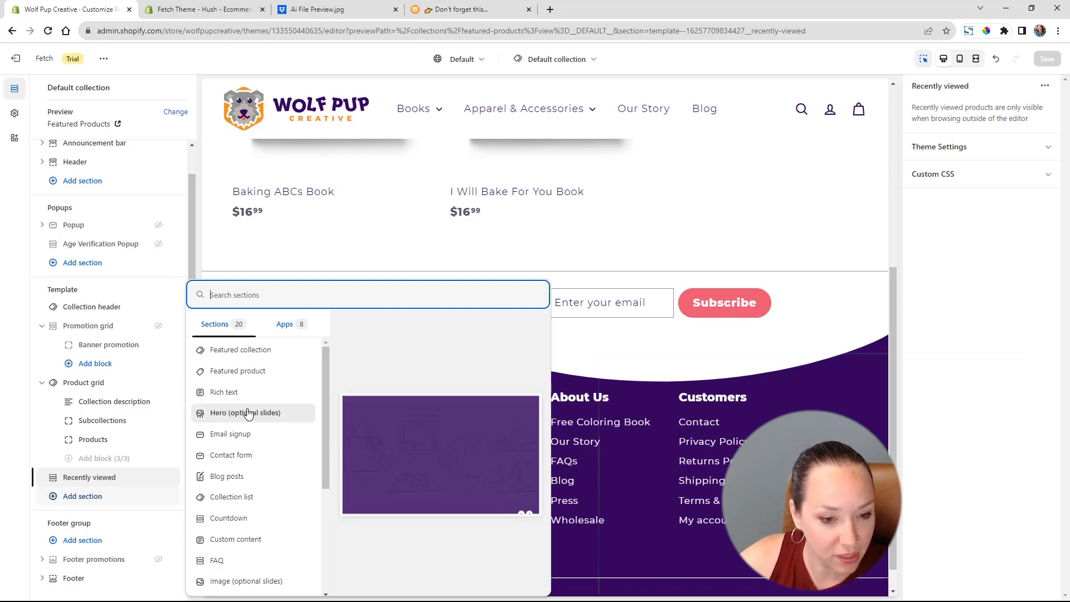
{"action": "scroll", "coordinate": [247, 415], "scroll_direction": "down", "scroll_amount": 3}
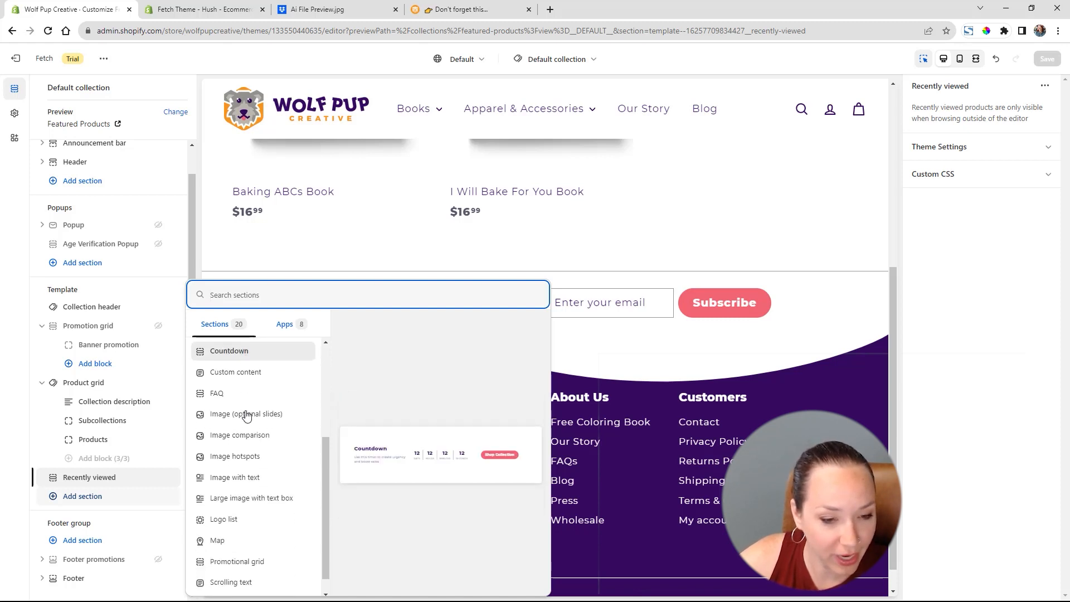
{"action": "scroll", "coordinate": [247, 416], "scroll_direction": "down", "scroll_amount": 1}
{"action": "left_click", "coordinate": [241, 588]}
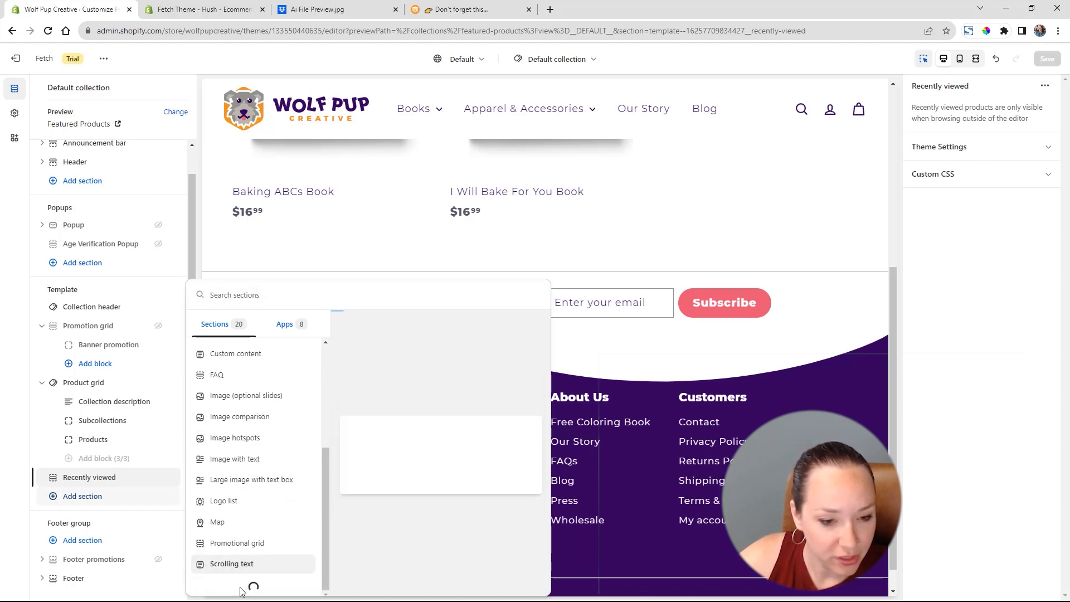
{"action": "scroll", "coordinate": [256, 529], "scroll_direction": "down", "scroll_amount": 1}
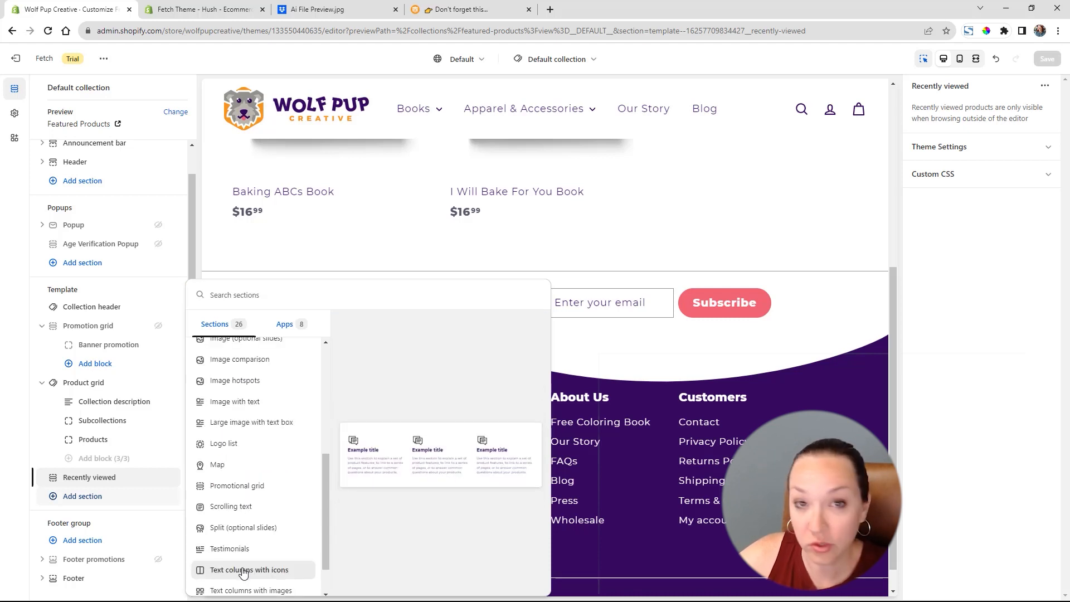
{"action": "left_click", "coordinate": [244, 571]}
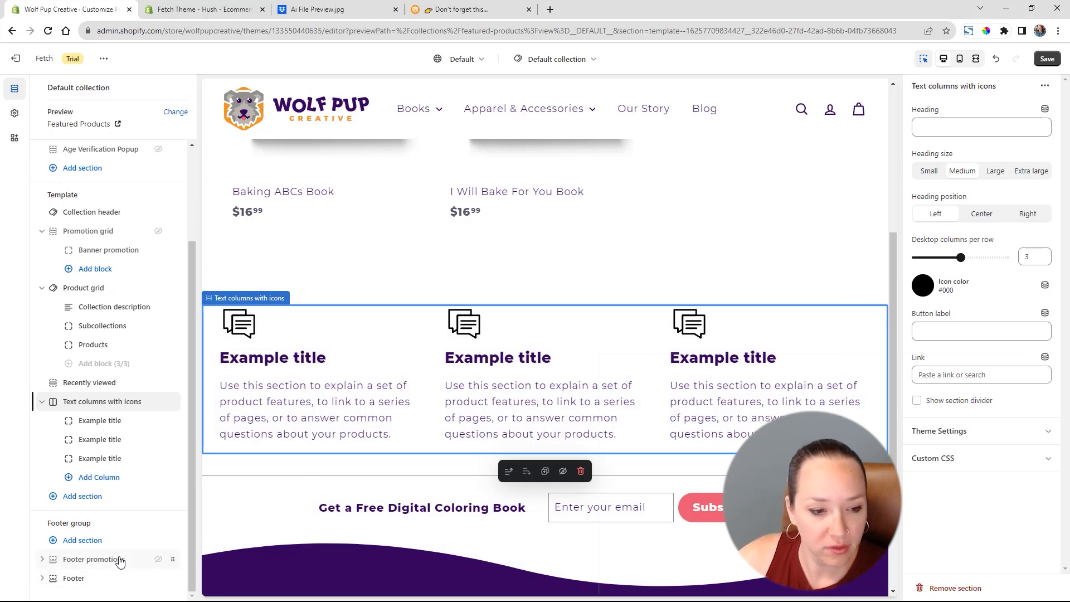
Inspect the Footer promotions section and the settings of its third site-wide promotion column.
{"action": "left_click", "coordinate": [92, 560]}
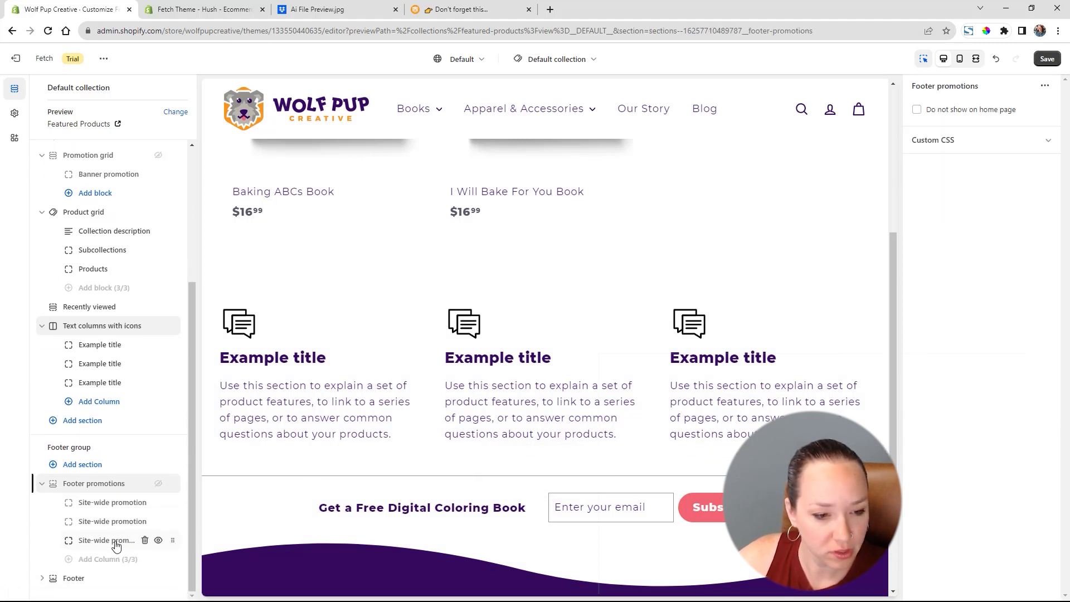
{"action": "left_click", "coordinate": [116, 546]}
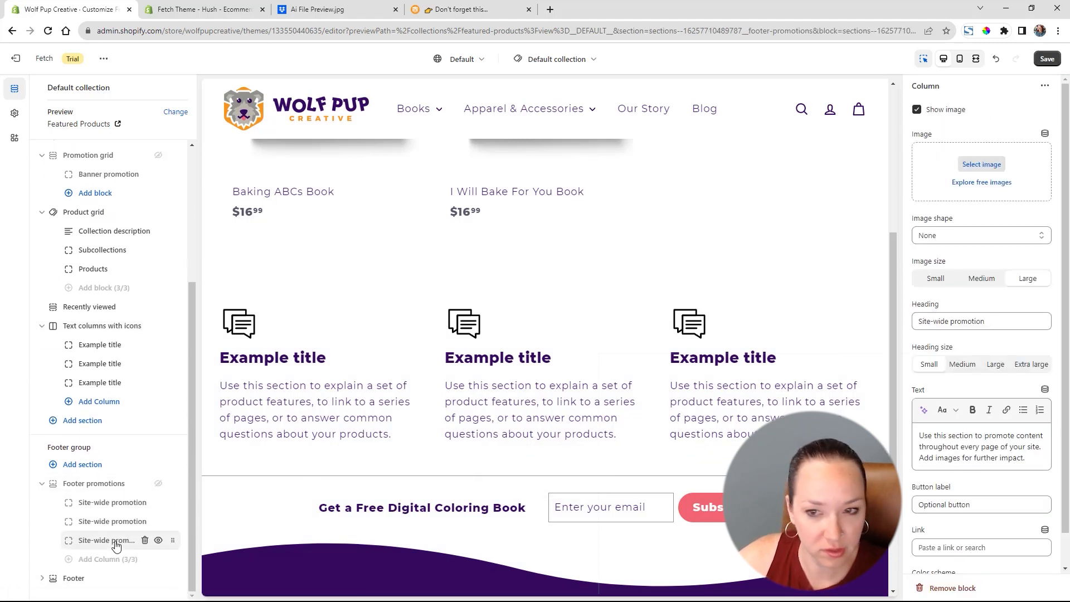
{"action": "left_click", "coordinate": [42, 484]}
Select the first icon column, switch to the live Baking ABCs Book page, and copy its "Printed in the USA" caption.
{"action": "left_click", "coordinate": [116, 422]}
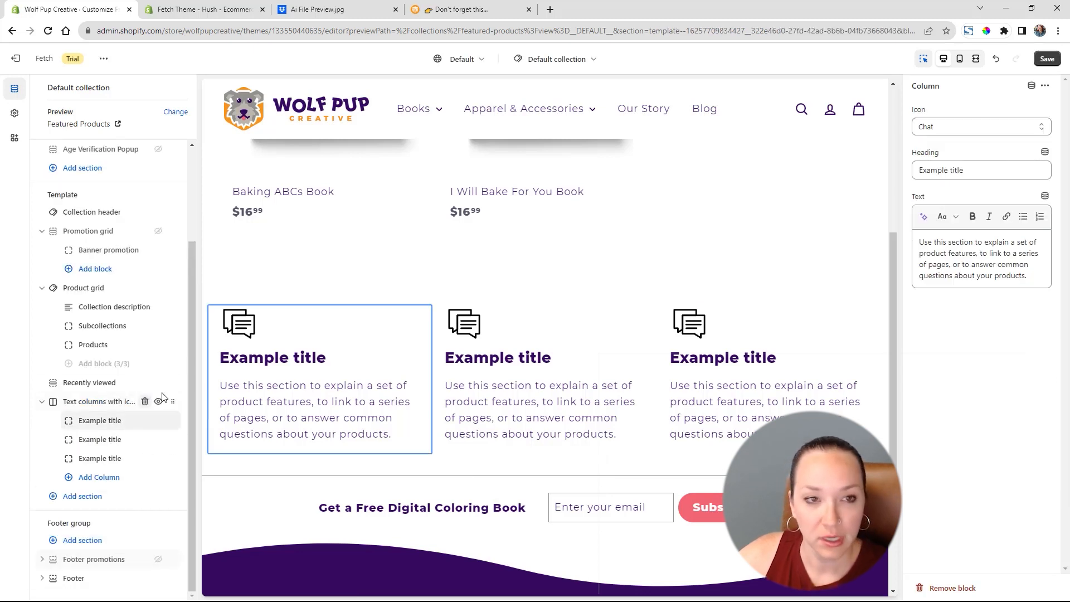
{"action": "left_click", "coordinate": [478, 11]}
{"action": "scroll", "coordinate": [610, 410], "scroll_direction": "down", "scroll_amount": 3}
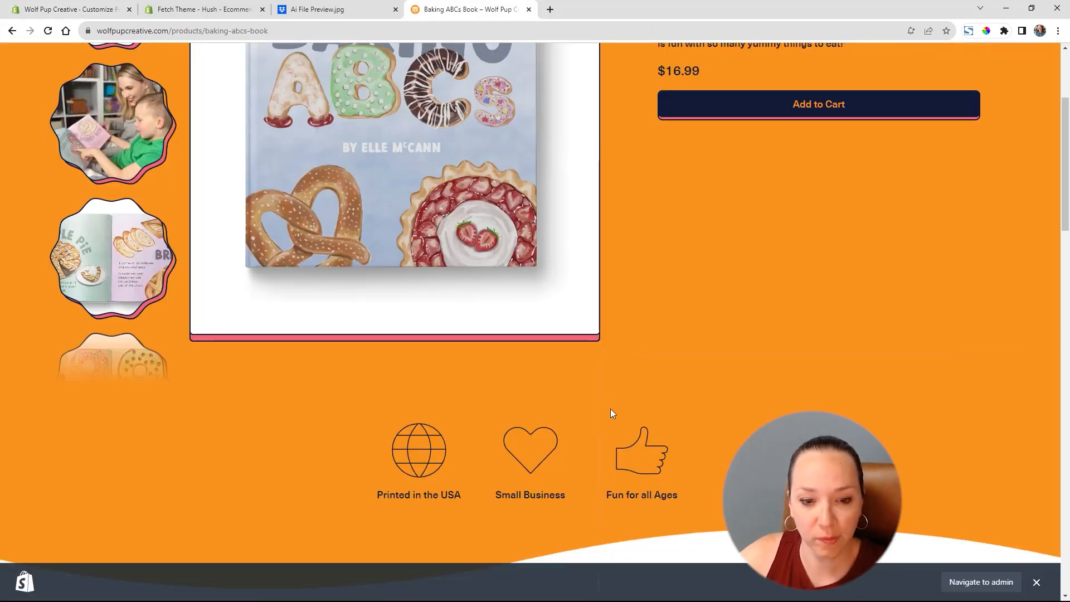
{"action": "double_click", "coordinate": [425, 337]}
{"action": "triple_click", "coordinate": [425, 338]}
{"action": "key", "text": "ctrl+c"}
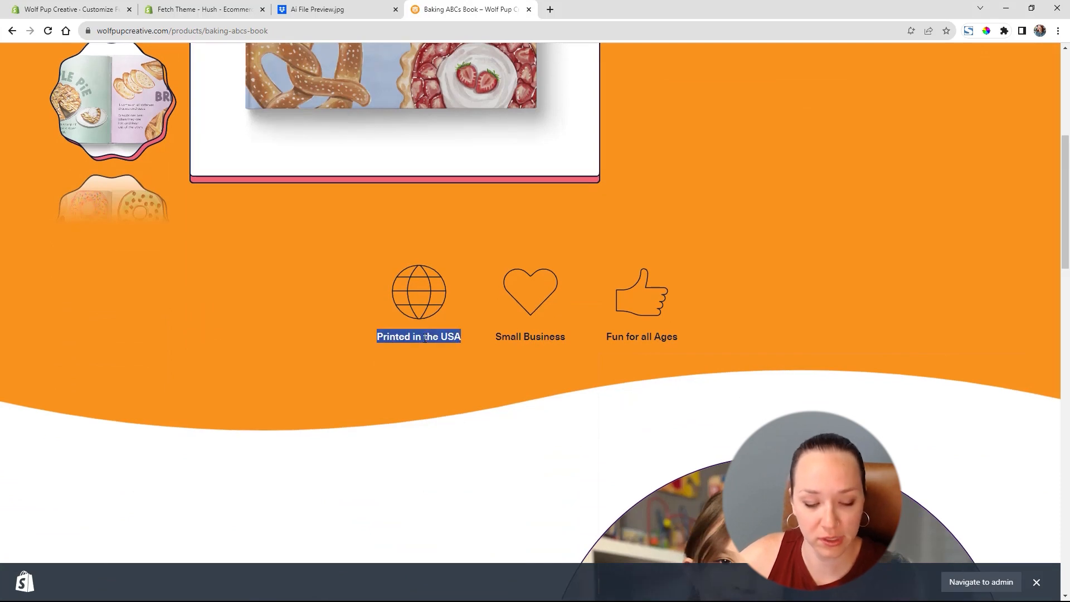
Back in the theme editor, give the first icon column the heading "Printed in the USA", empty body text and the Globe icon.
{"action": "left_click", "coordinate": [110, 4]}
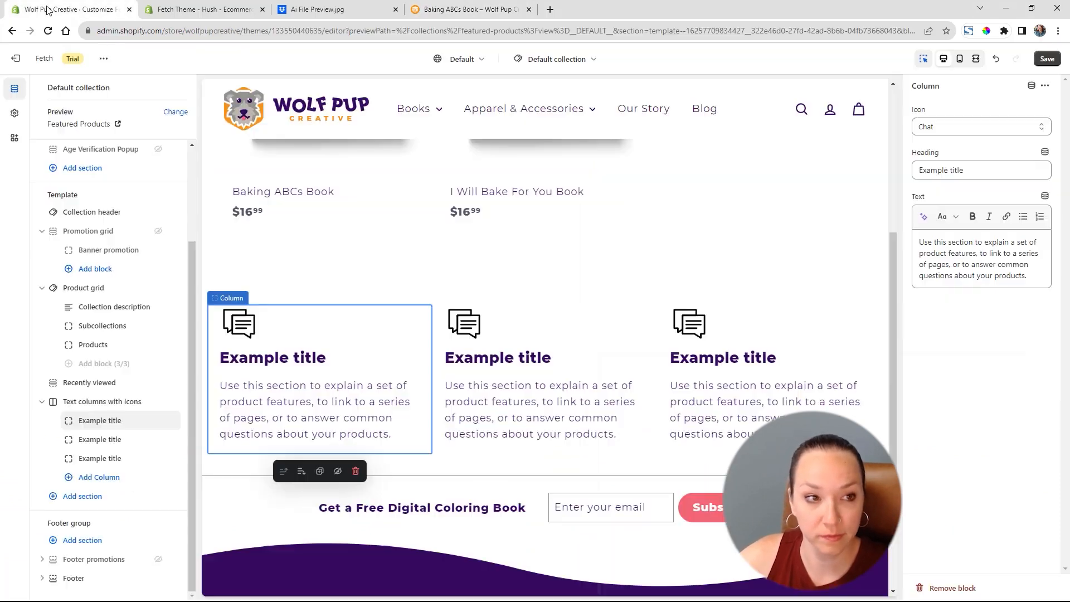
{"action": "left_click", "coordinate": [948, 170]}
{"action": "key", "text": "ctrl+a"}
{"action": "key", "text": "ctrl+v"}
{"action": "key", "text": "Tab"}
{"action": "key", "text": "ctrl+a"}
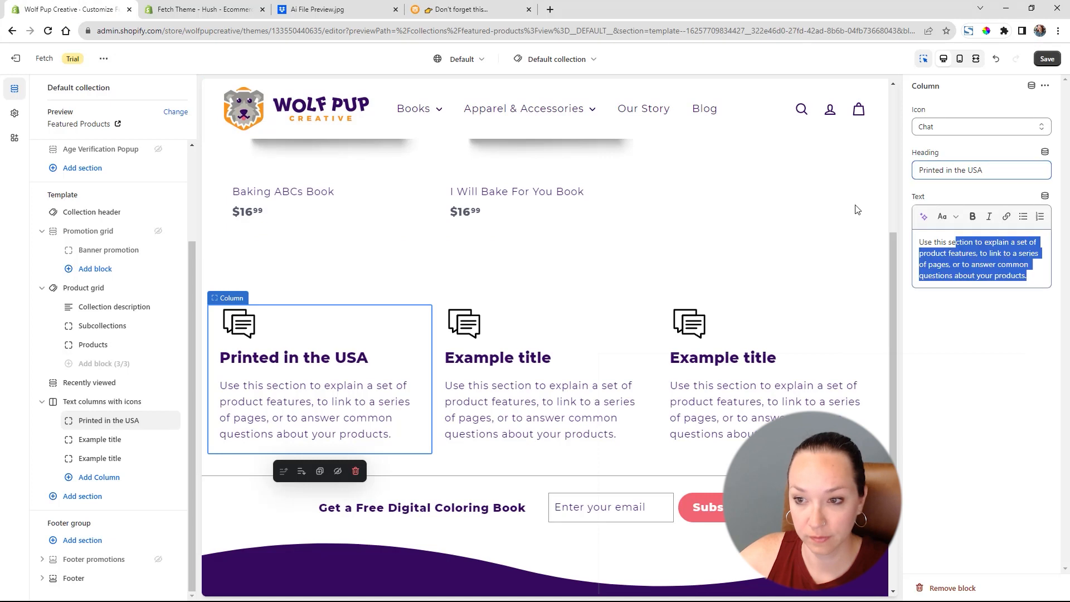
{"action": "key", "text": "BackSpace"}
{"action": "left_click", "coordinate": [981, 127]}
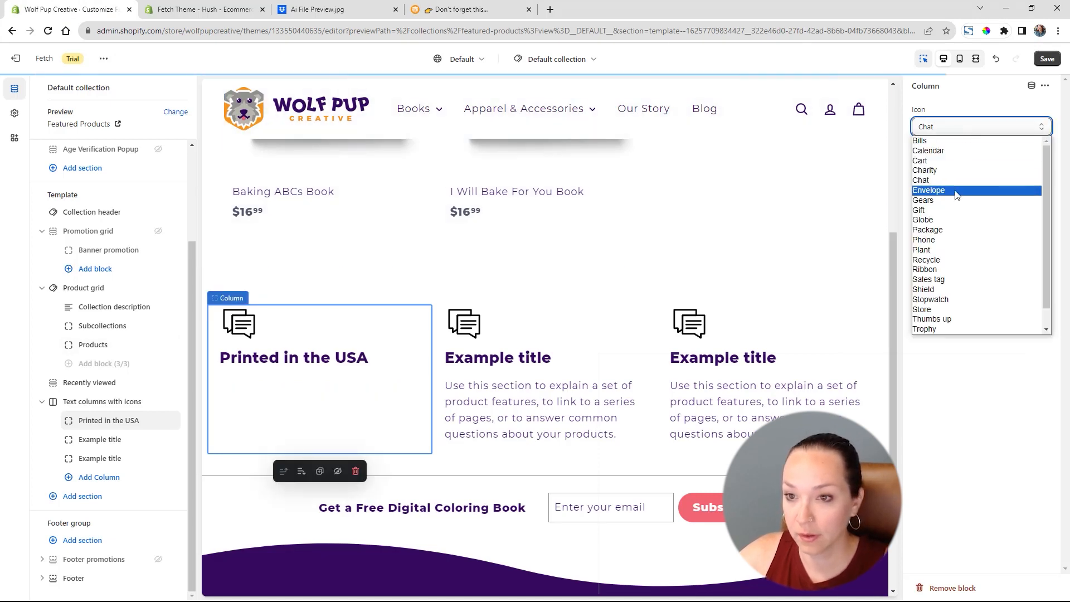
{"action": "left_click", "coordinate": [951, 221]}
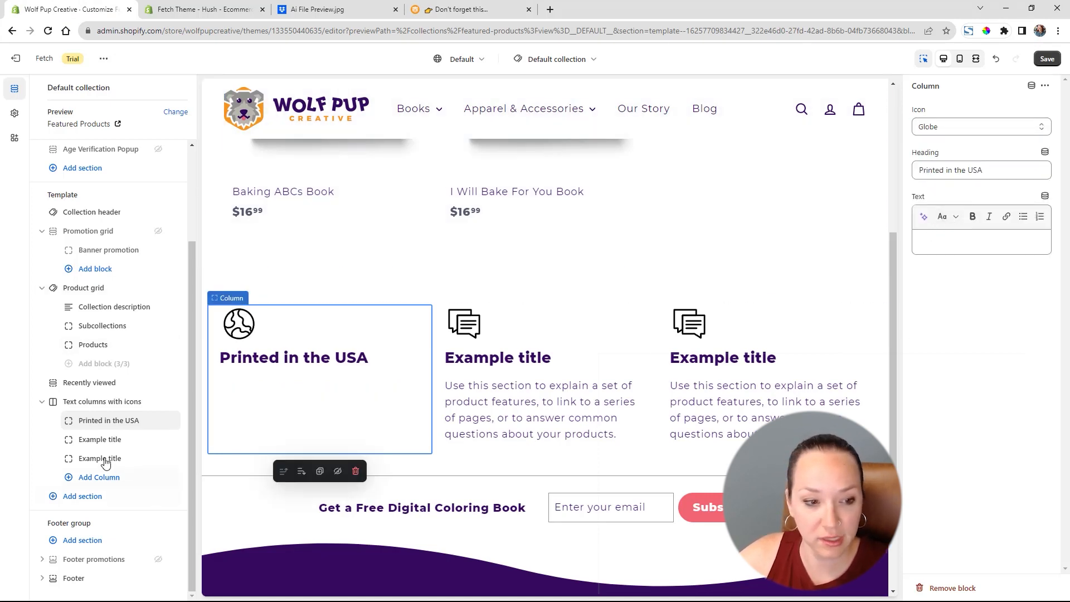
Set the second icon column's icon to Store and its heading to "Female Indie Publishers".
{"action": "left_click", "coordinate": [95, 441]}
{"action": "left_click", "coordinate": [981, 127]}
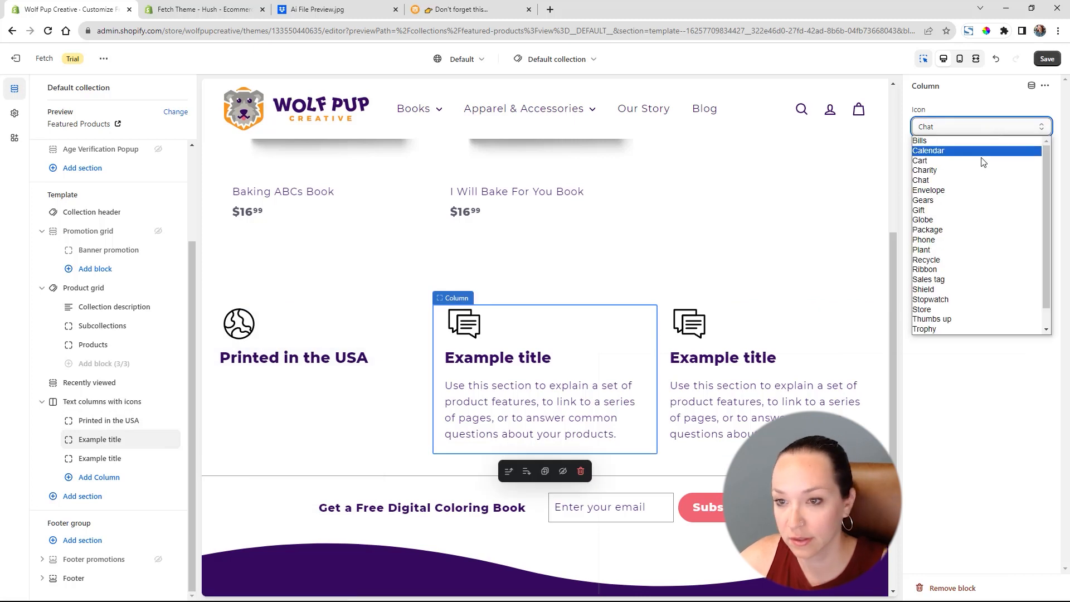
{"action": "left_click", "coordinate": [959, 309]}
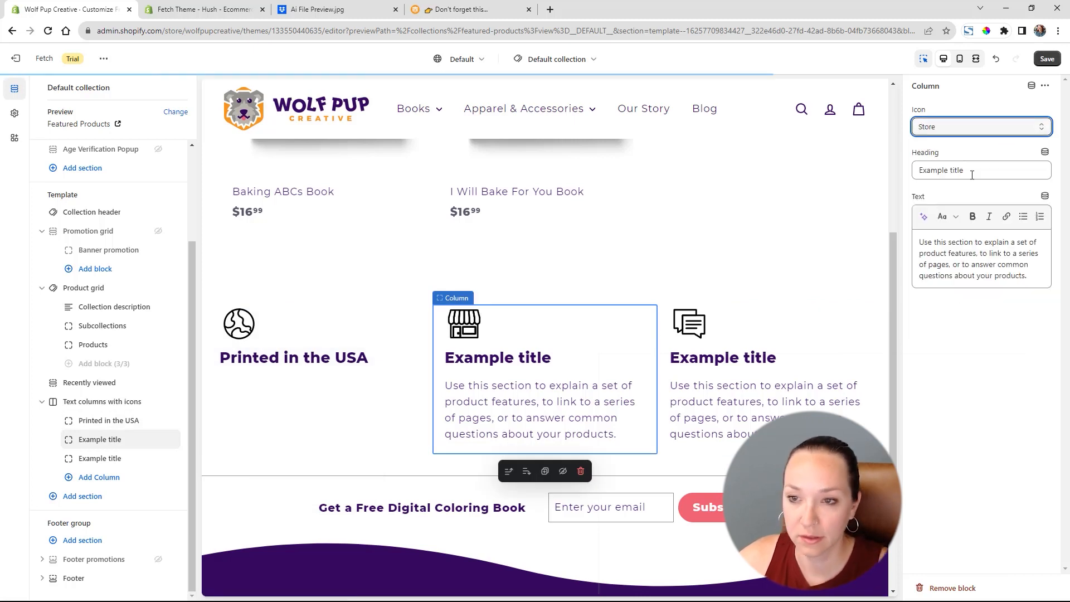
{"action": "triple_click", "coordinate": [970, 170]}
{"action": "type", "text": "Female"}
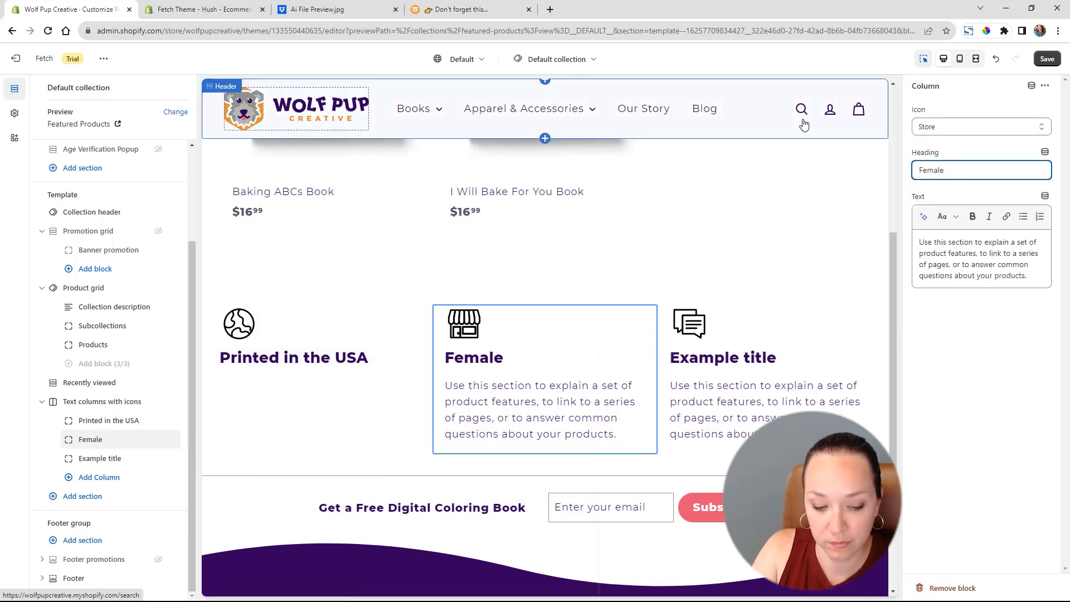
{"action": "type", "text": " Indie Publishers"}
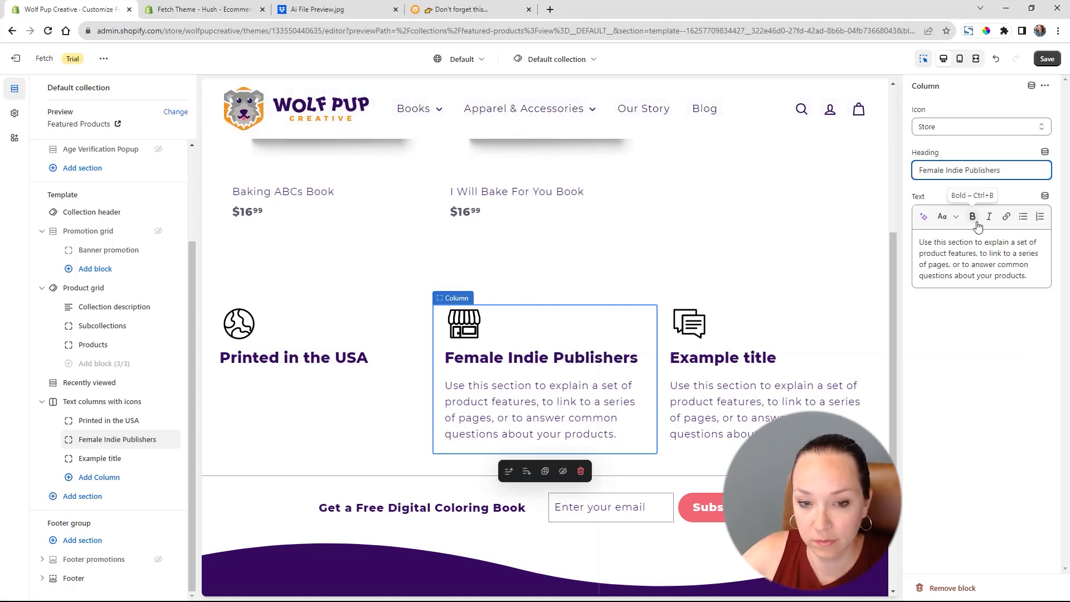
Set the third icon column's heading to "Easy Learning Activites".
{"action": "left_click", "coordinate": [110, 460]}
{"action": "triple_click", "coordinate": [948, 170]}
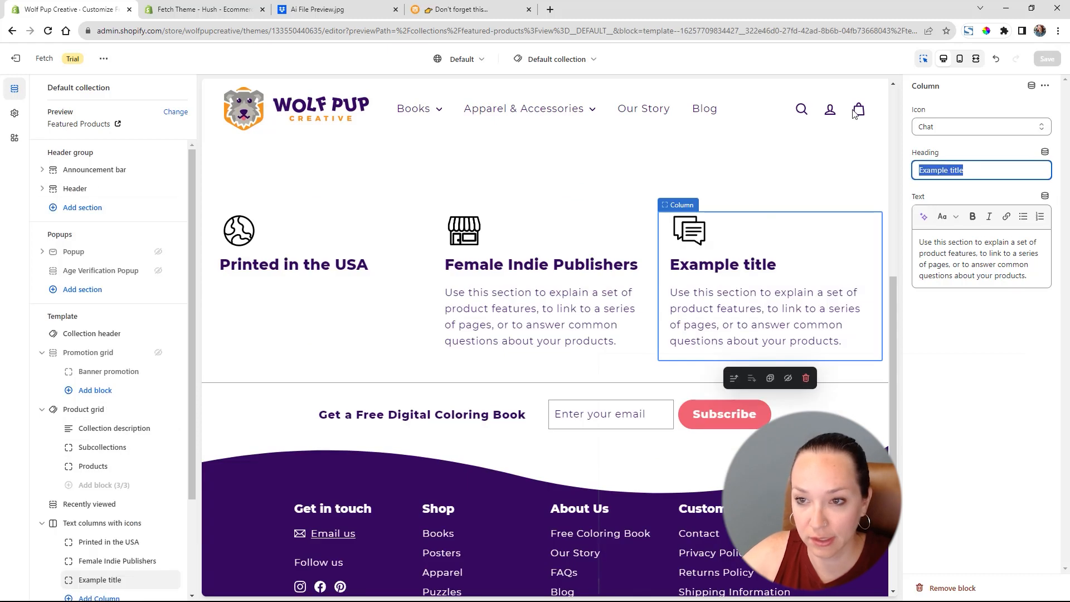
{"action": "type", "text": "Easy Learning Activites"}
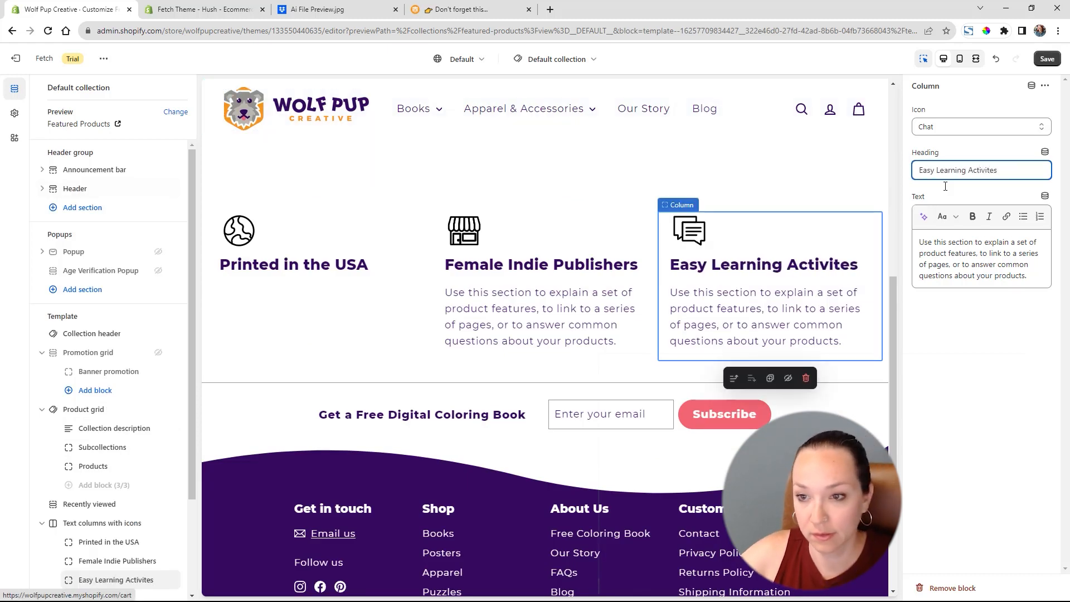
Delete the placeholder body text from the third and second icon columns.
{"action": "triple_click", "coordinate": [970, 256]}
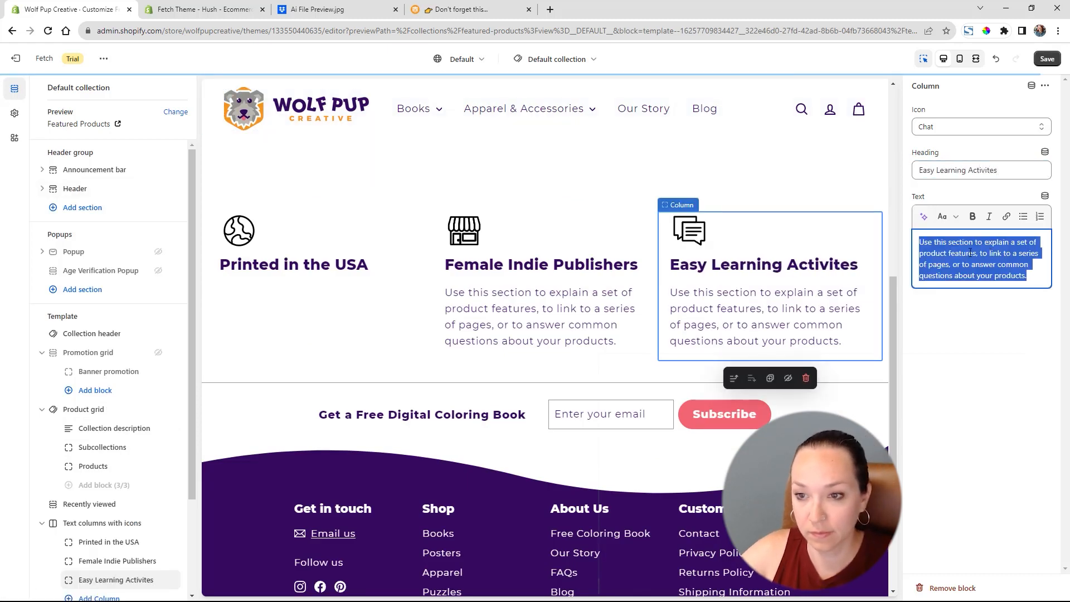
{"action": "key", "text": "BackSpace"}
{"action": "left_click", "coordinate": [603, 312]}
{"action": "triple_click", "coordinate": [1002, 254]}
{"action": "key", "text": "BackSpace"}
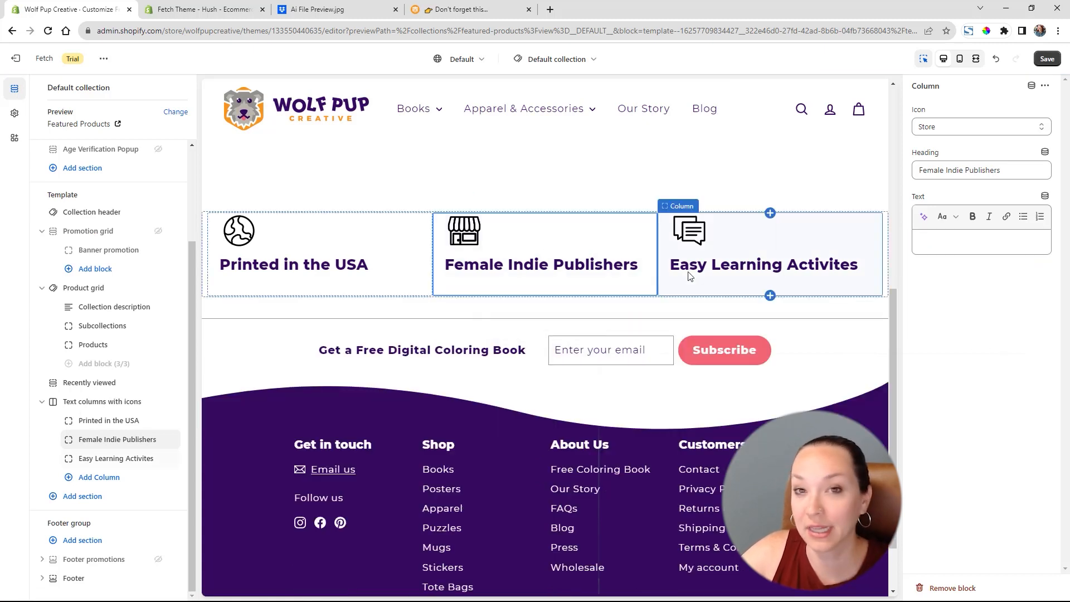
Format the Text columns with icons section with a Small heading size, Center heading position and orange icon color #F7941D.
{"action": "left_click", "coordinate": [84, 402]}
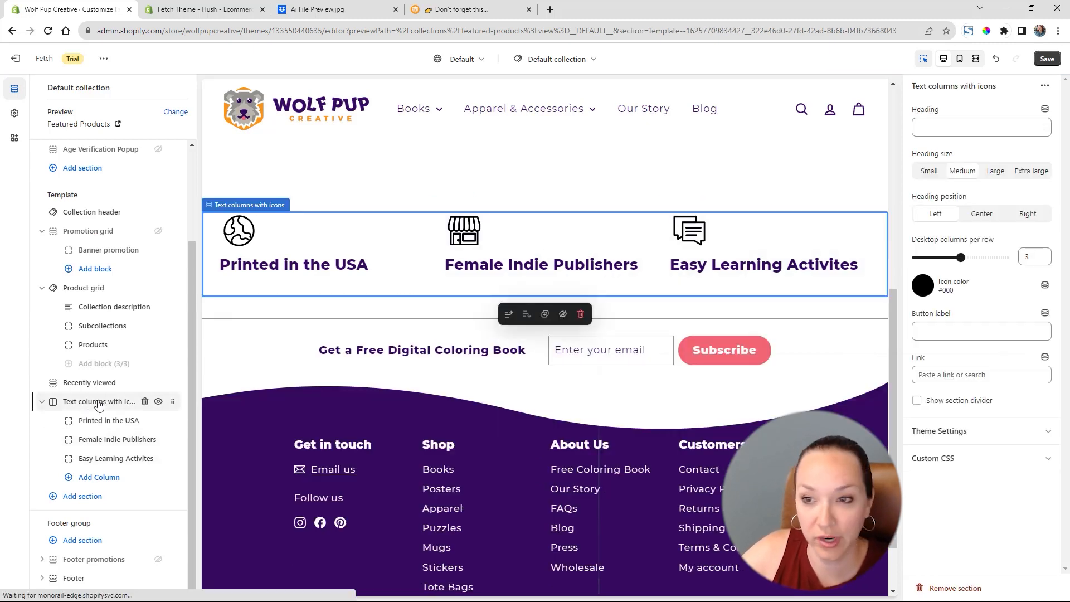
{"action": "left_click", "coordinate": [931, 173]}
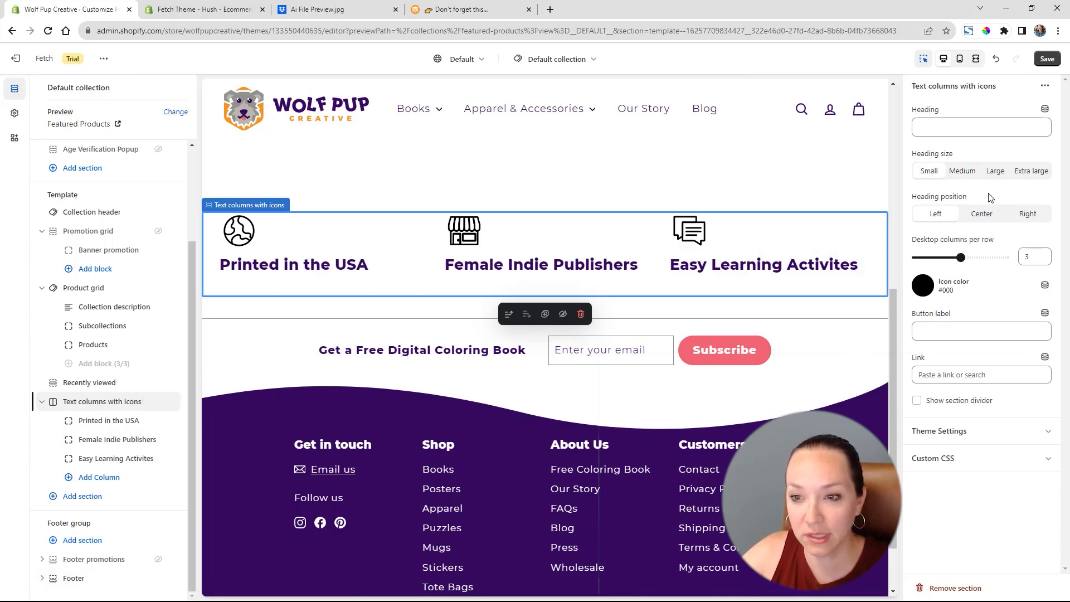
{"action": "left_click", "coordinate": [989, 219]}
{"action": "left_click", "coordinate": [923, 285]}
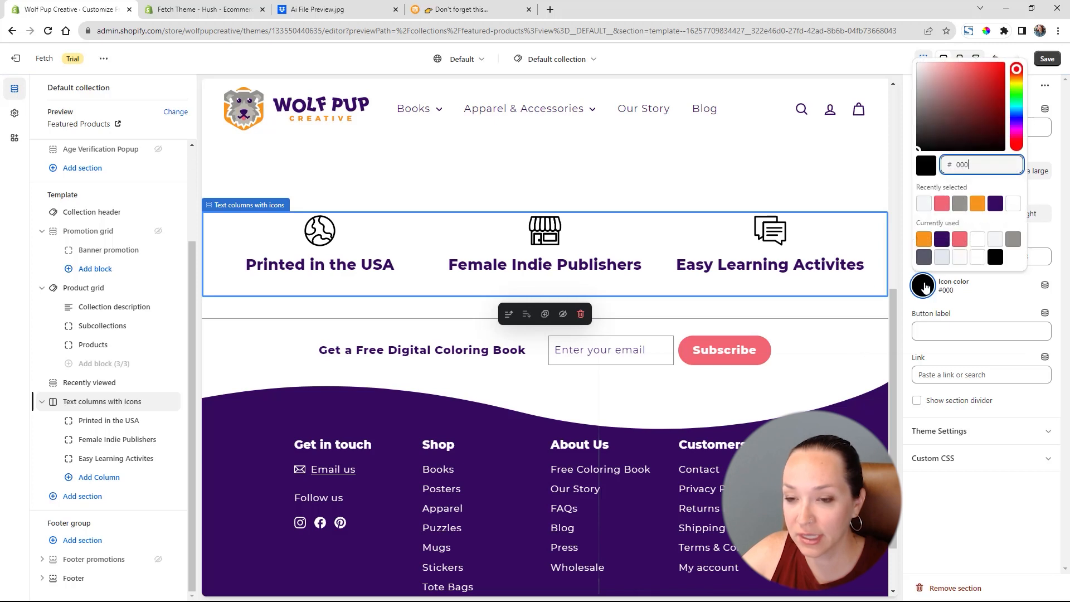
{"action": "left_click", "coordinate": [978, 203]}
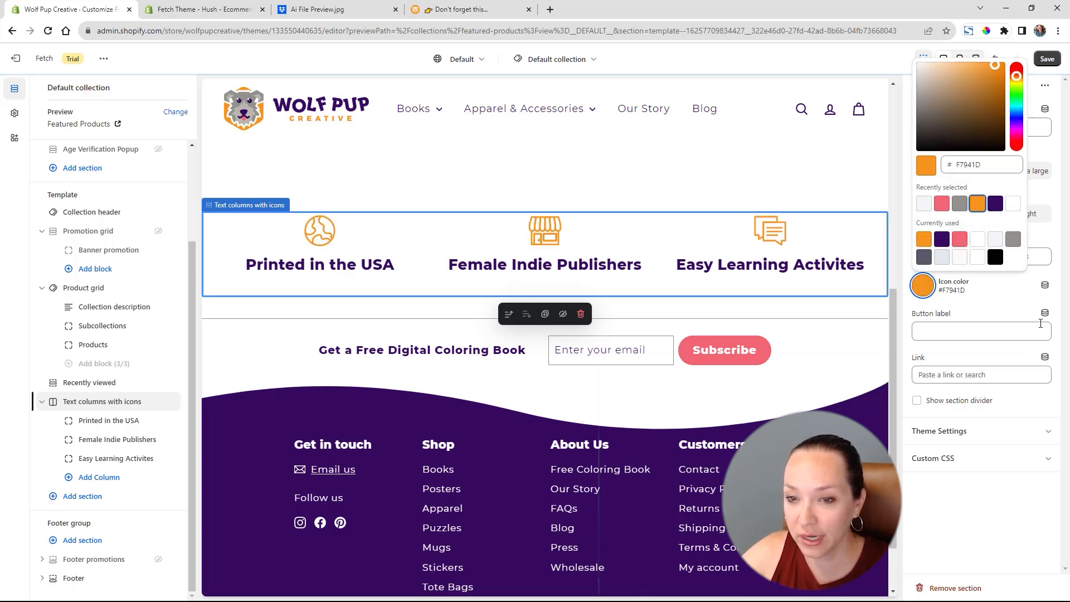
{"action": "left_click", "coordinate": [1003, 312]}
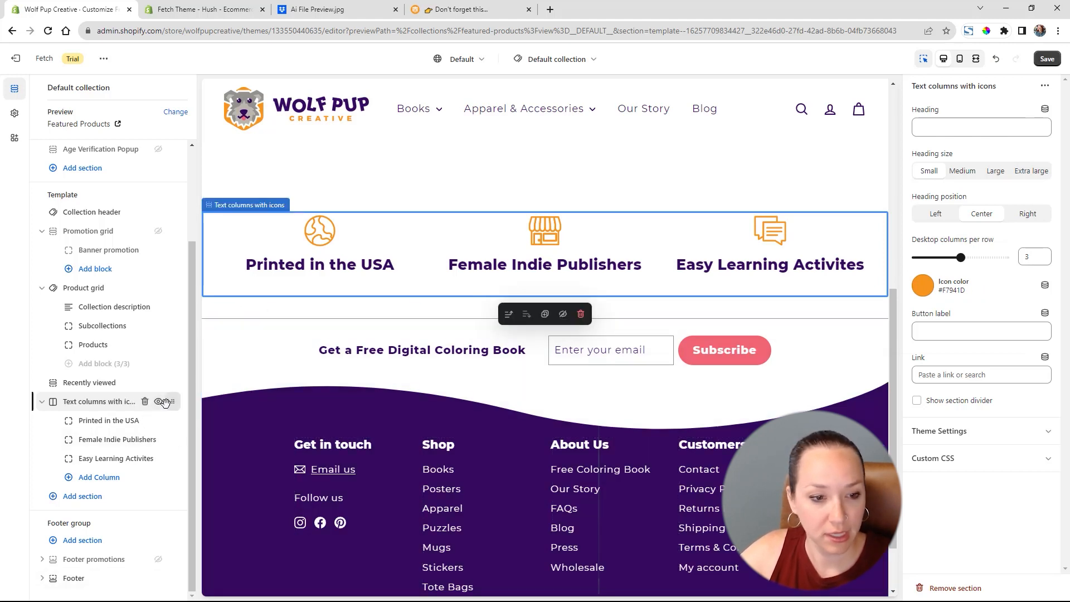
Move the Text columns with icons section above the Recently viewed section in the collection template.
{"action": "left_click_drag", "start_coordinate": [173, 401], "coordinate": [174, 391]}
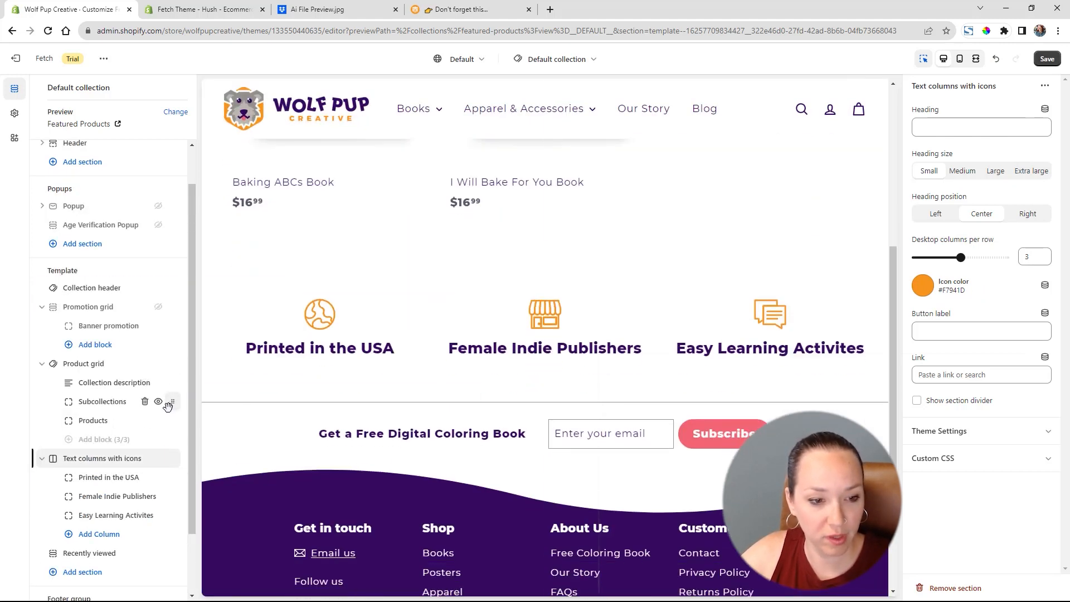
{"action": "scroll", "coordinate": [569, 309], "scroll_direction": "up", "scroll_amount": 2}
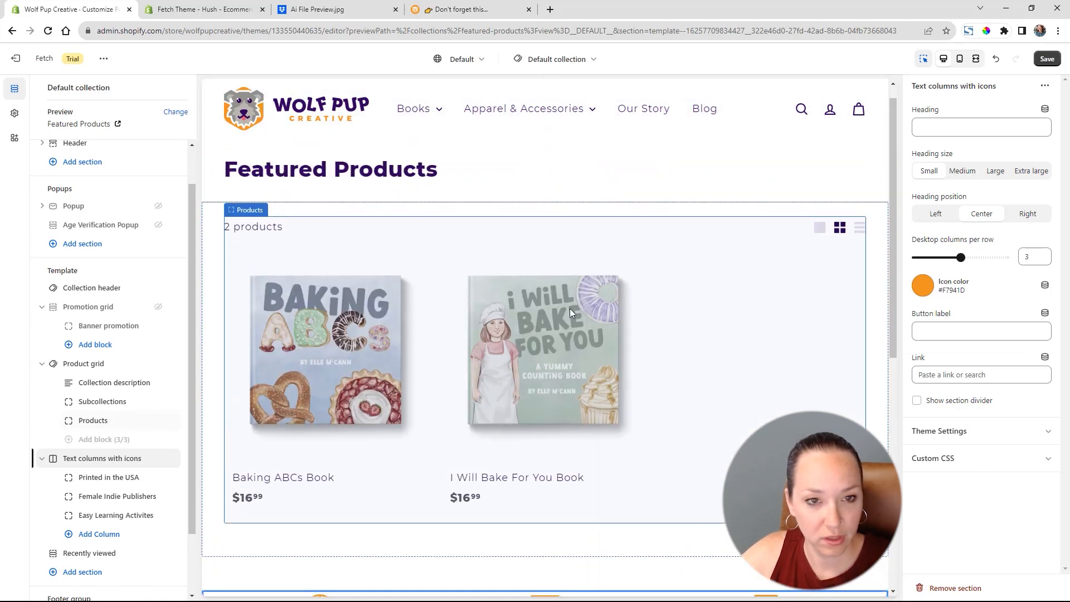
{"action": "scroll", "coordinate": [564, 314], "scroll_direction": "down", "scroll_amount": 4}
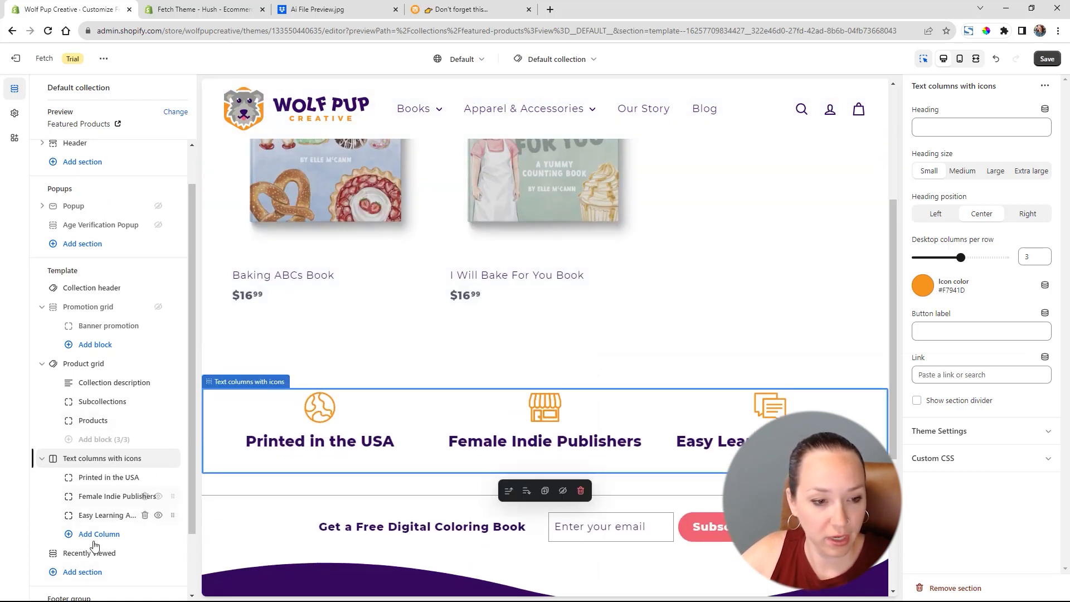
Add an Image with text section at the end of the collection template.
{"action": "left_click", "coordinate": [83, 572]}
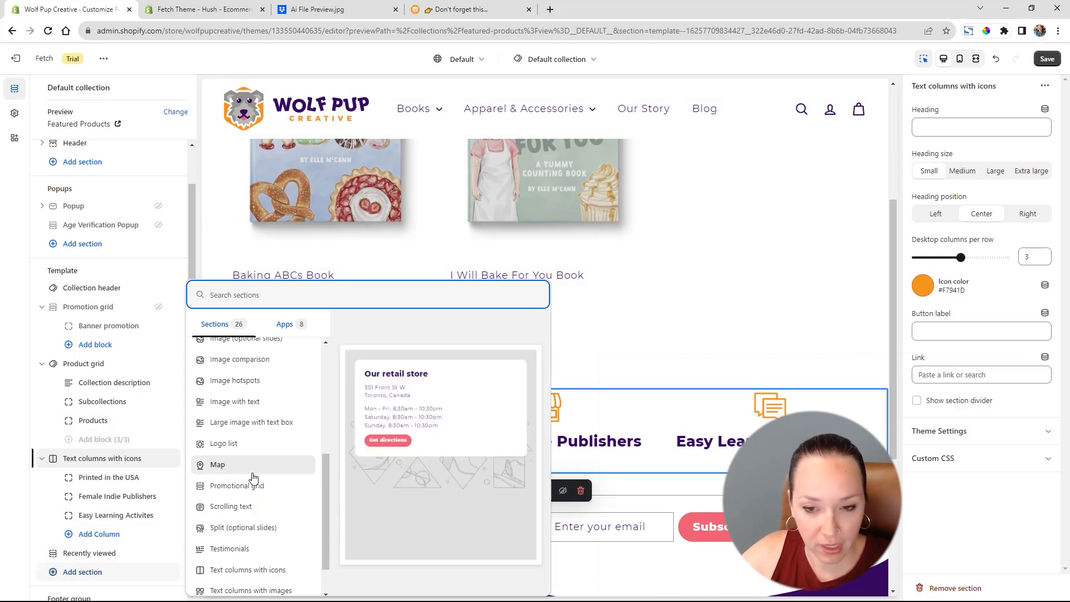
{"action": "scroll", "coordinate": [274, 452], "scroll_direction": "down", "scroll_amount": 1}
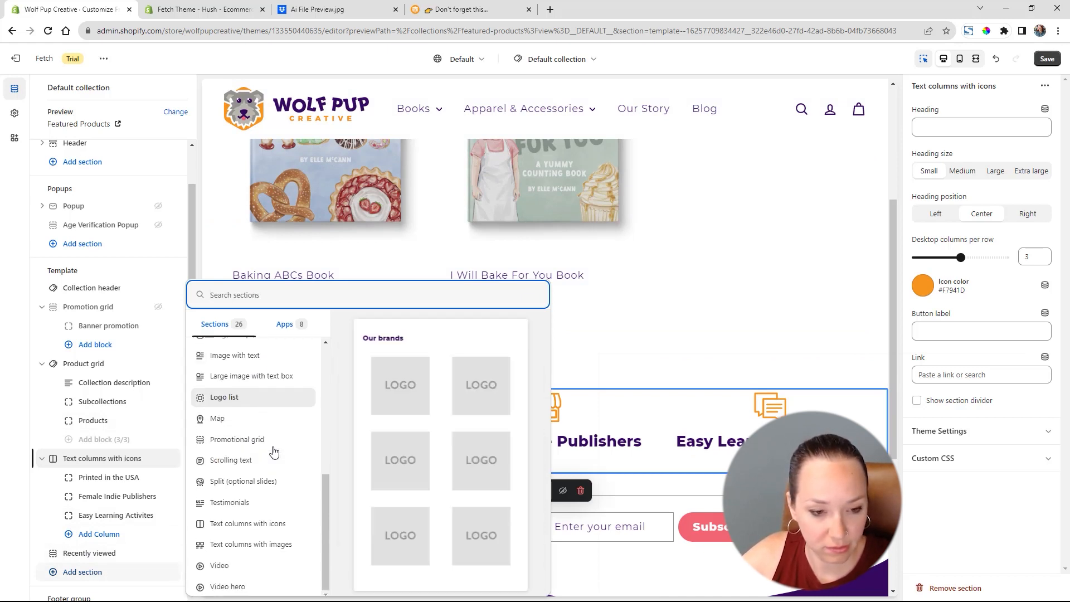
{"action": "scroll", "coordinate": [284, 524], "scroll_direction": "up", "scroll_amount": 4}
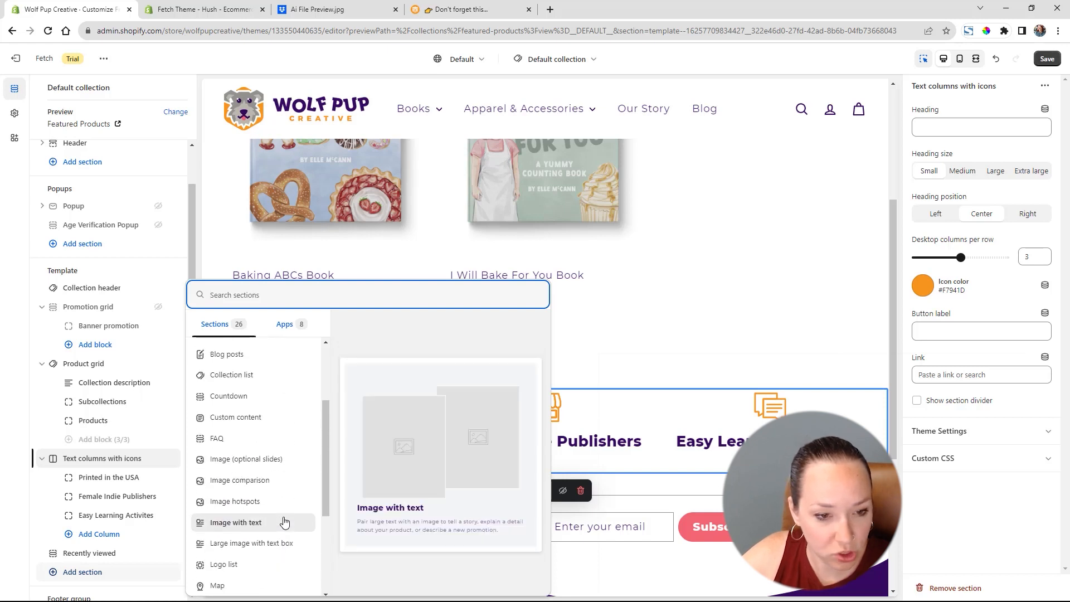
{"action": "scroll", "coordinate": [286, 516], "scroll_direction": "up", "scroll_amount": 3}
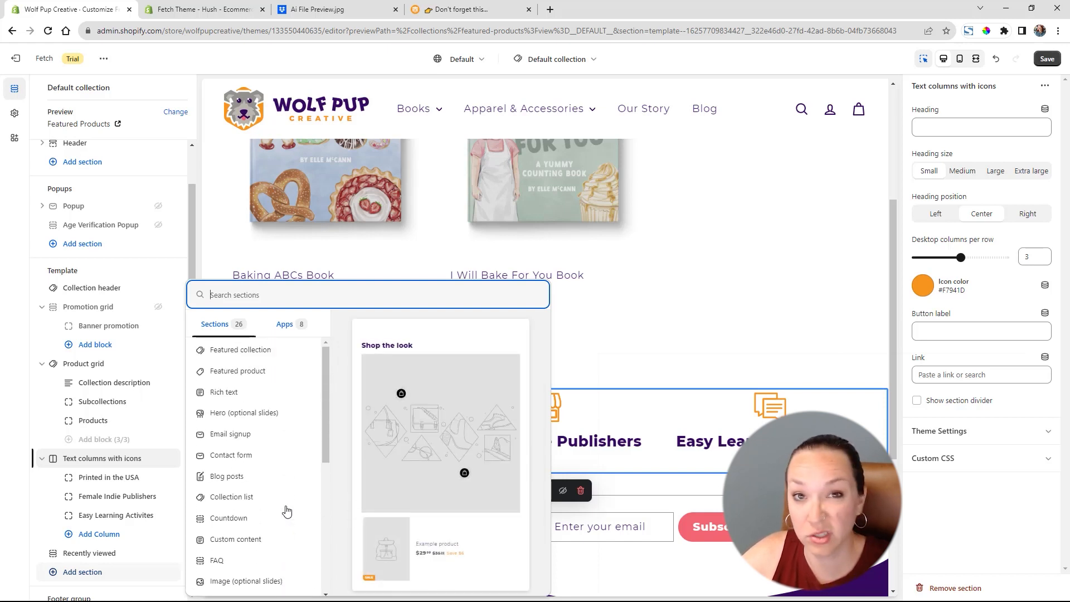
{"action": "scroll", "coordinate": [287, 511], "scroll_direction": "down", "scroll_amount": 2}
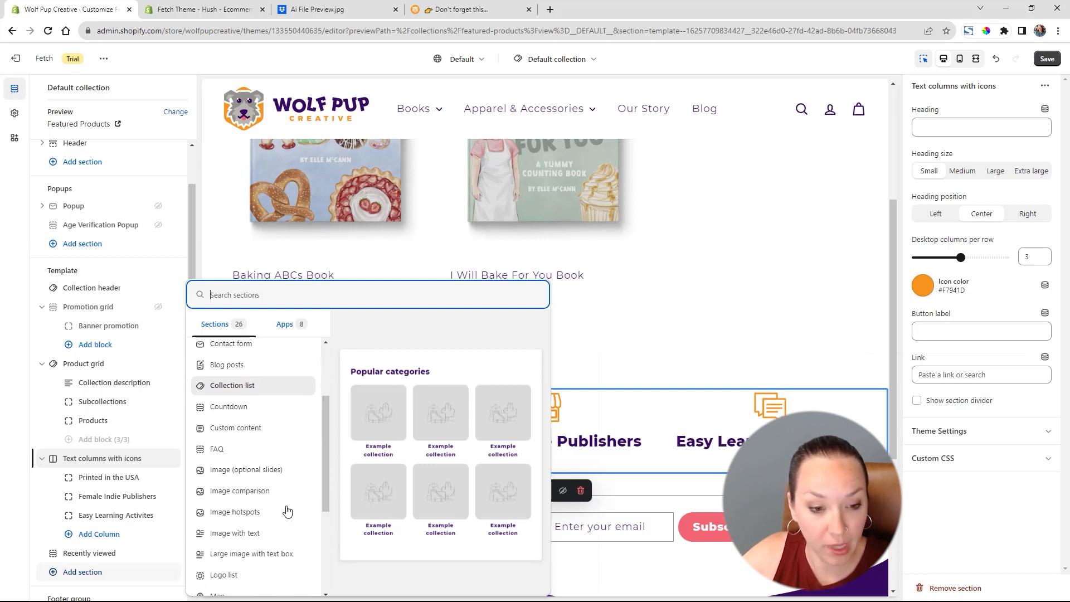
{"action": "left_click", "coordinate": [262, 484]}
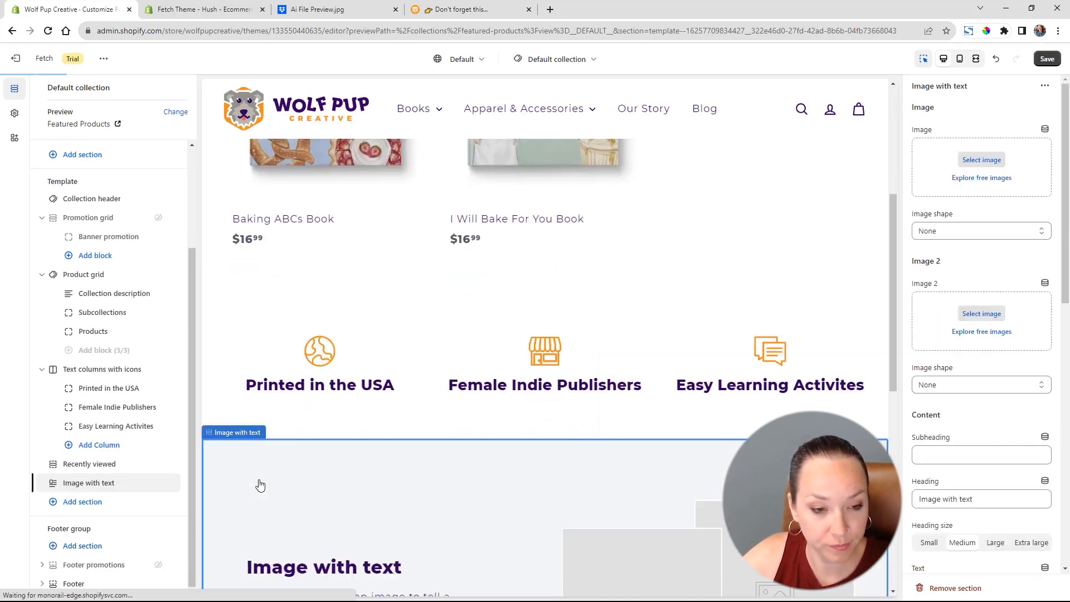
{"action": "scroll", "coordinate": [695, 291], "scroll_direction": "up", "scroll_amount": 3}
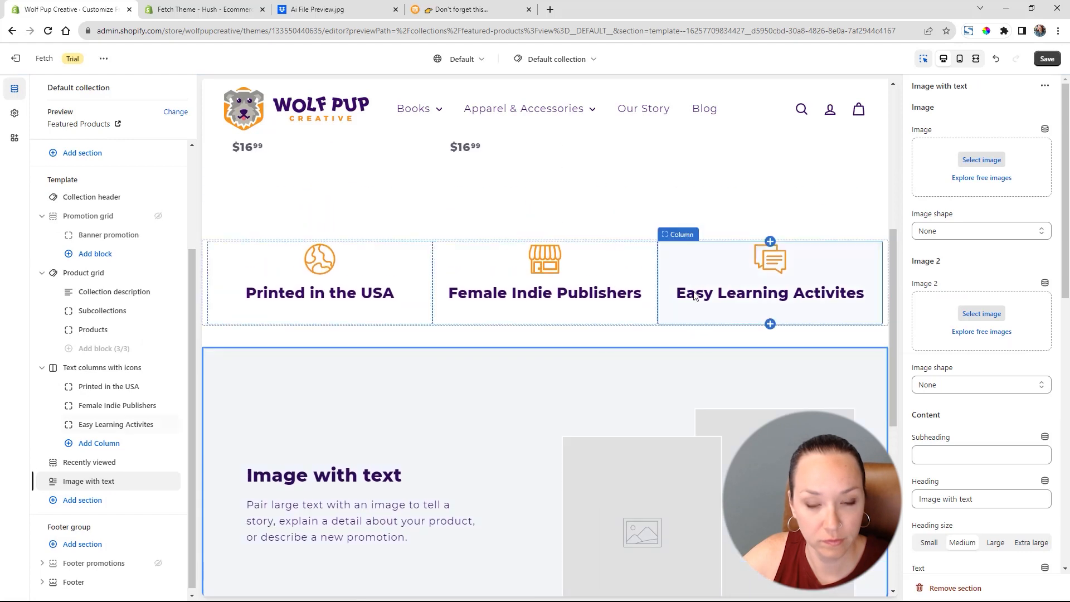
{"action": "scroll", "coordinate": [694, 296], "scroll_direction": "down", "scroll_amount": 2}
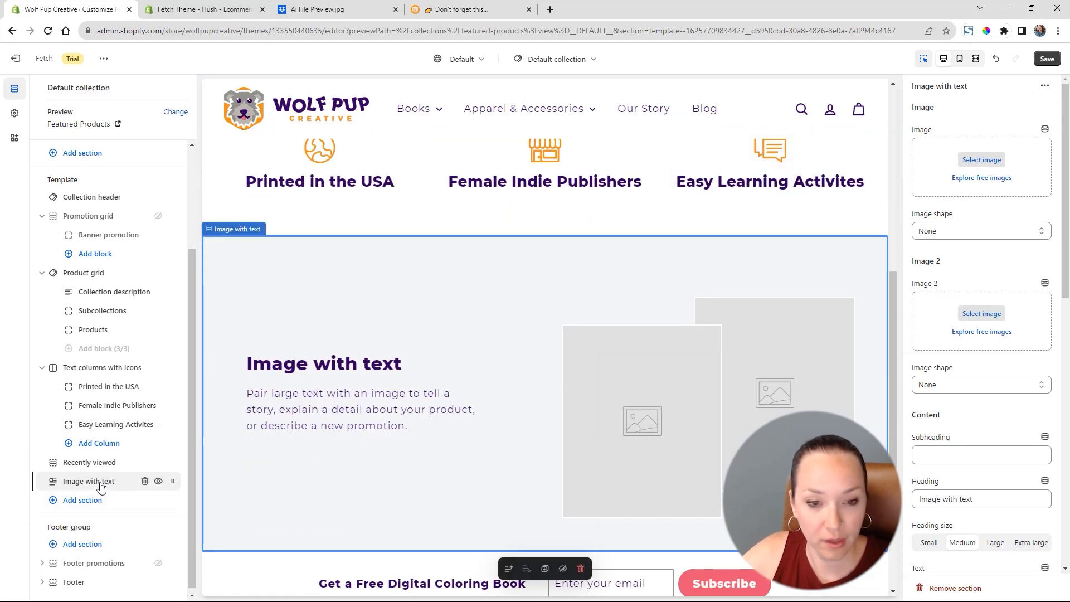
Set the section's first image to the cropped library photo of the author and her baby in the red armchair.
{"action": "left_click", "coordinate": [976, 160]}
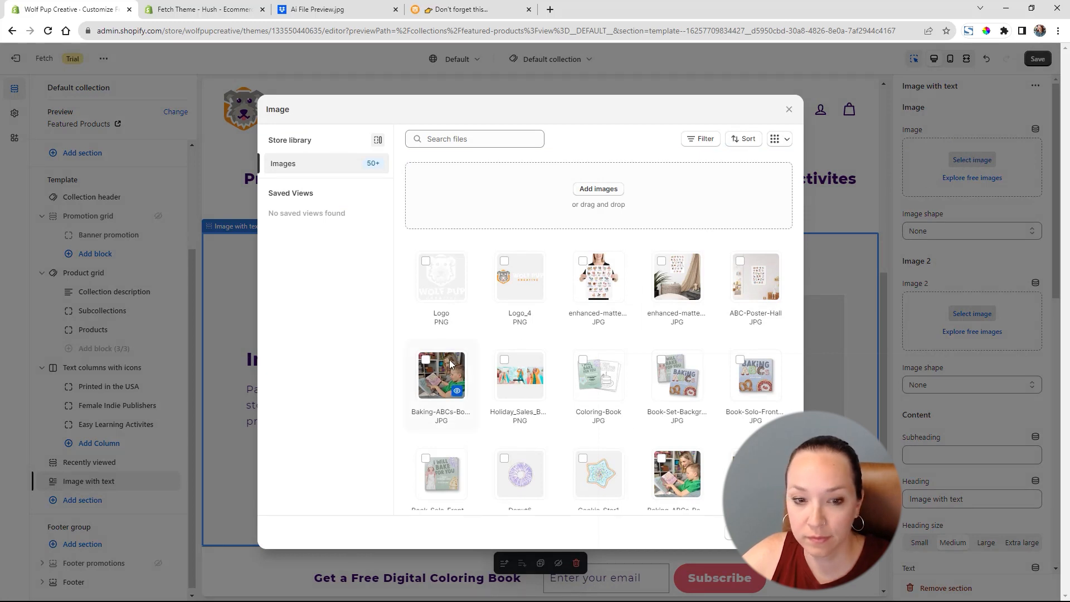
{"action": "scroll", "coordinate": [584, 378], "scroll_direction": "down", "scroll_amount": 10}
{"action": "scroll", "coordinate": [584, 378], "scroll_direction": "down", "scroll_amount": 7}
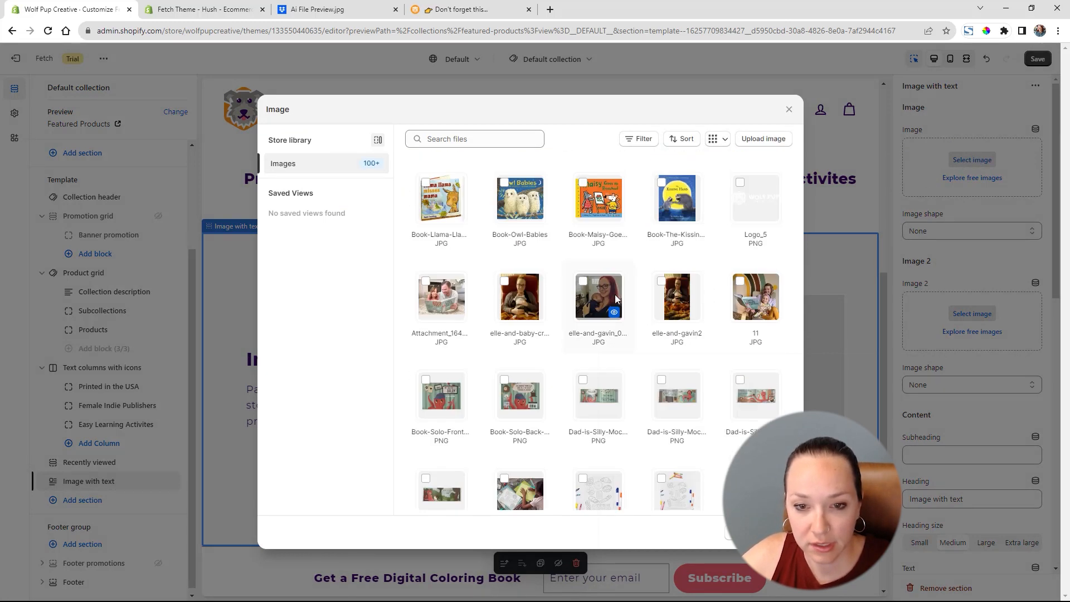
{"action": "double_click", "coordinate": [508, 285]}
Set Image 2 to the library photo of the red-haired author holding her baby.
{"action": "left_click", "coordinate": [976, 421]}
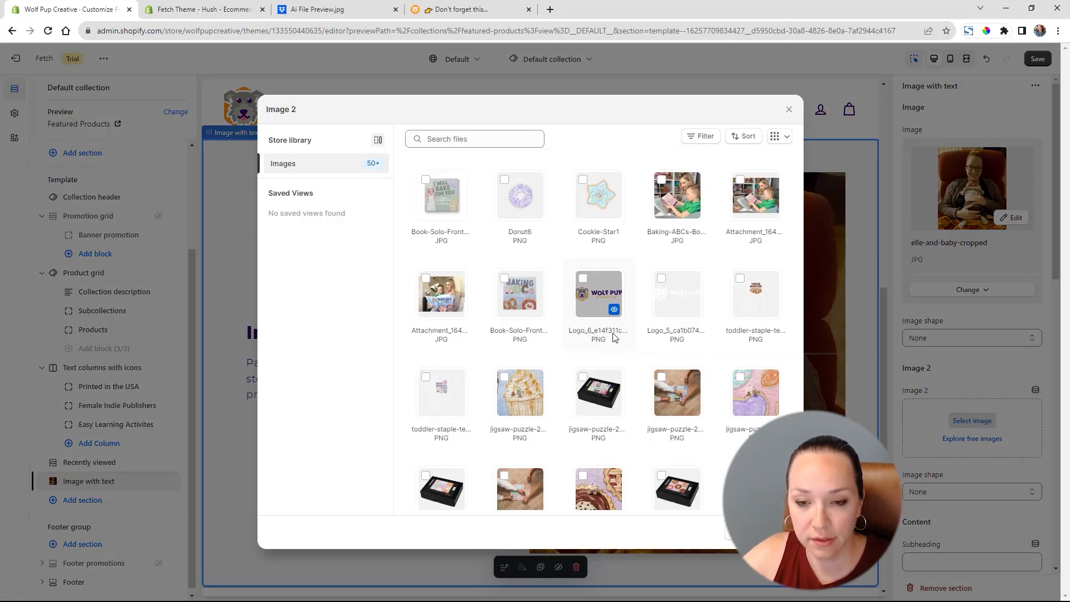
{"action": "scroll", "coordinate": [613, 345], "scroll_direction": "down", "scroll_amount": 10}
{"action": "left_click", "coordinate": [624, 379]}
{"action": "left_click", "coordinate": [777, 533]}
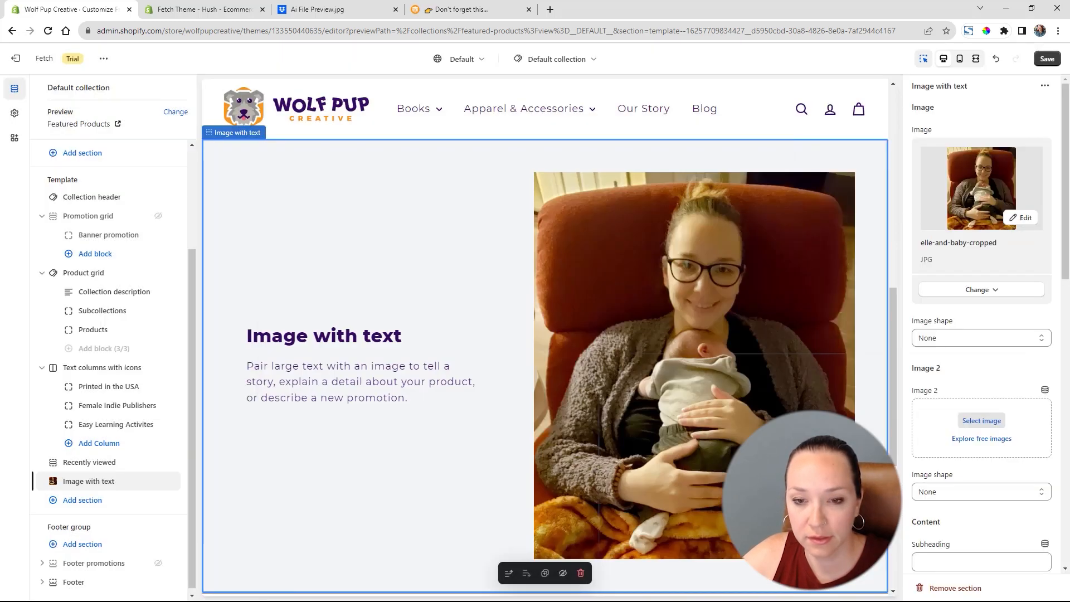
Set the image shape of both photos in the Image with text section to Portrait.
{"action": "scroll", "coordinate": [984, 350], "scroll_direction": "down", "scroll_amount": 3}
{"action": "scroll", "coordinate": [961, 301], "scroll_direction": "up", "scroll_amount": 2}
{"action": "left_click", "coordinate": [957, 288]}
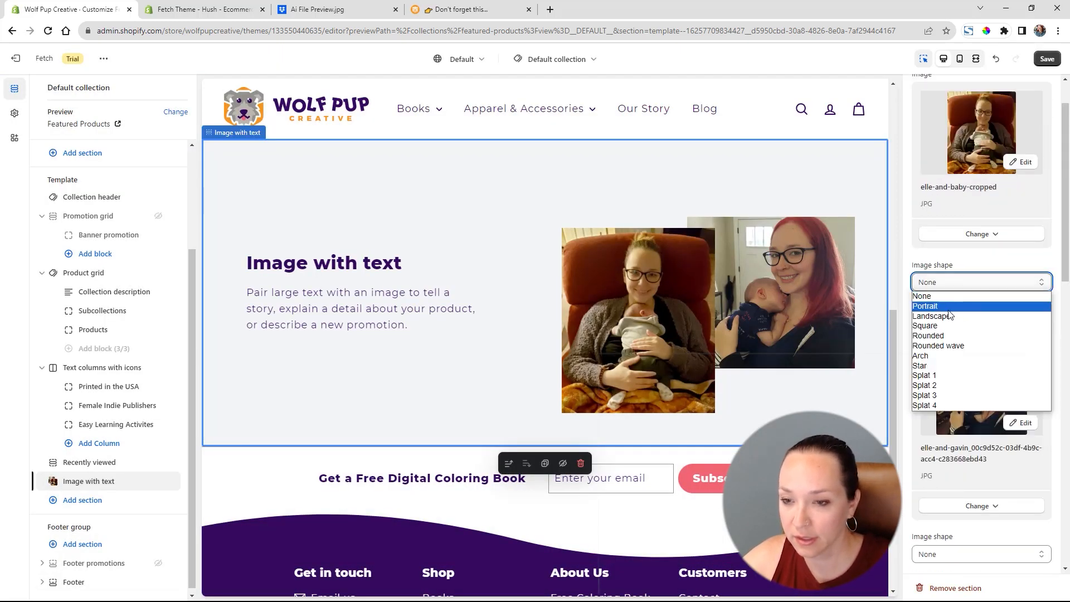
{"action": "left_click", "coordinate": [948, 306]}
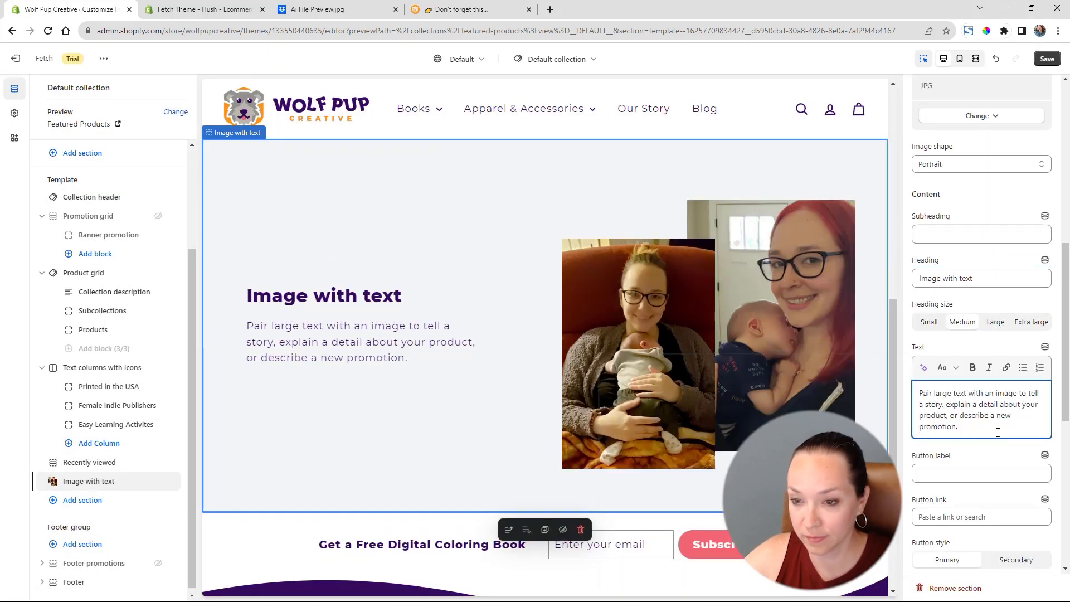
Replace the placeholder text with a sentence saying the named designer and author got inspiration for two illustration baking books around 3am feeding her newborn baby.
{"action": "left_click_drag", "start_coordinate": [996, 433], "coordinate": [869, 358]}
{"action": "key", "text": "BackSpace"}
{"action": "type", "text": "The designer and author, Elle McCann, got inspiration for two illustration baking books around 3am feeding her newborn baby."}
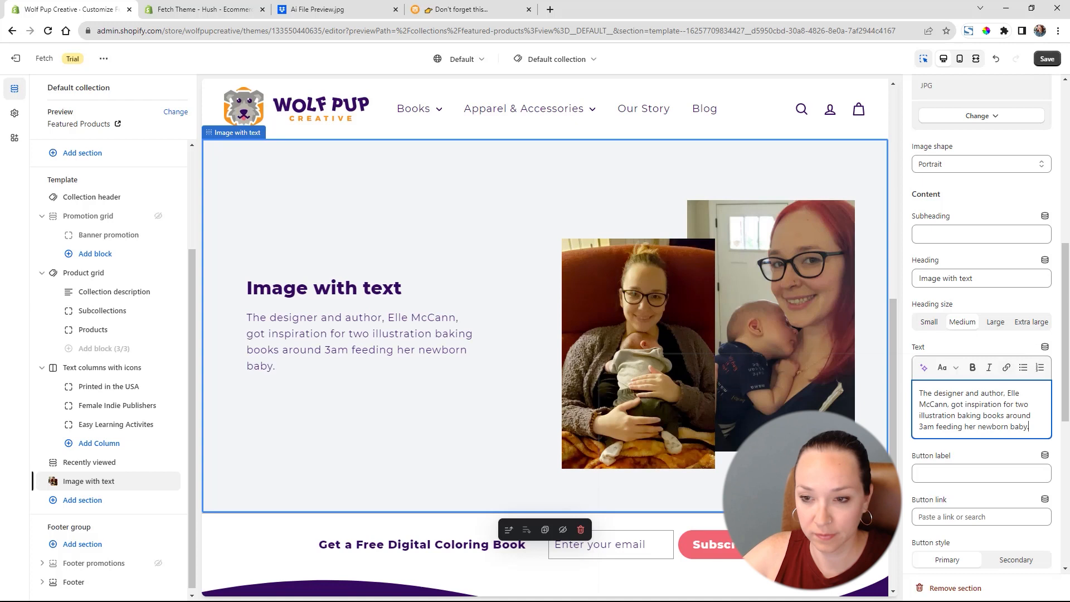
Change the Image with text heading to "From Breastfeeding to Book Publishing".
{"action": "left_click_drag", "start_coordinate": [981, 279], "coordinate": [911, 279]}
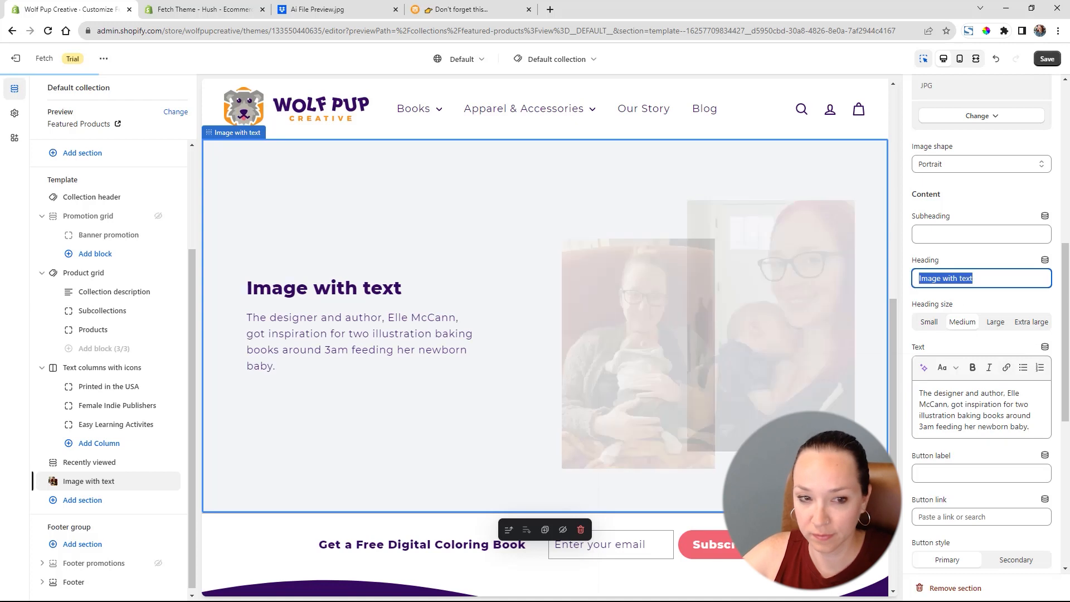
{"action": "type", "text": "Freom Breastfeeding to Book Publishing"}
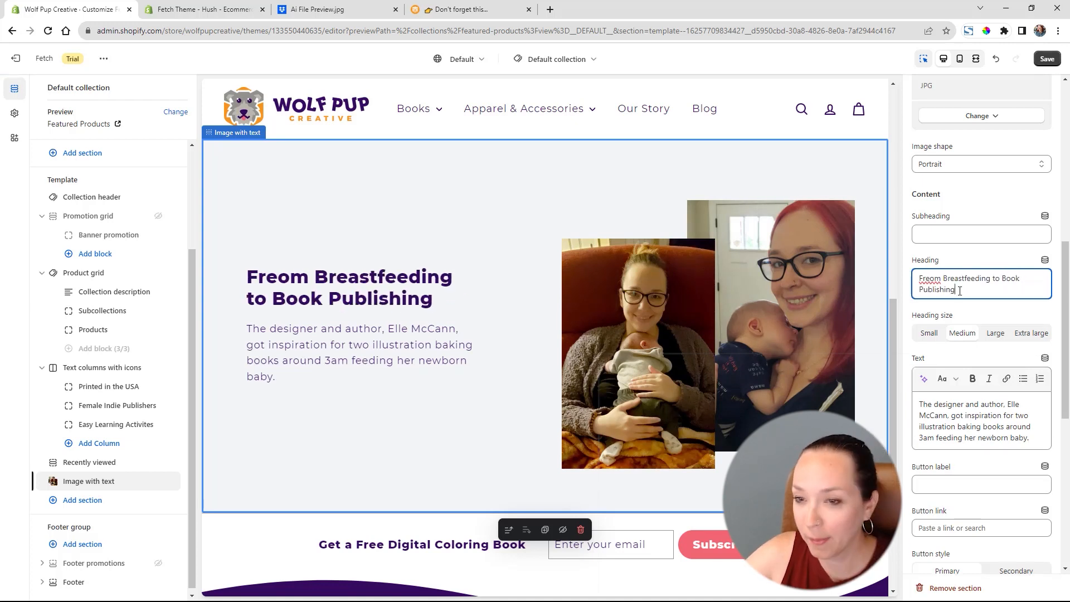
{"action": "left_click", "coordinate": [930, 279]}
{"action": "key", "text": "BackSpace"}
Add a second text paragraph: "Read more about the inspiration behind the first two books and the creativity that is fueling this business.".
{"action": "left_click", "coordinate": [1043, 439]}
{"action": "key", "text": "Return"}
{"action": "type", "text": "Read "}
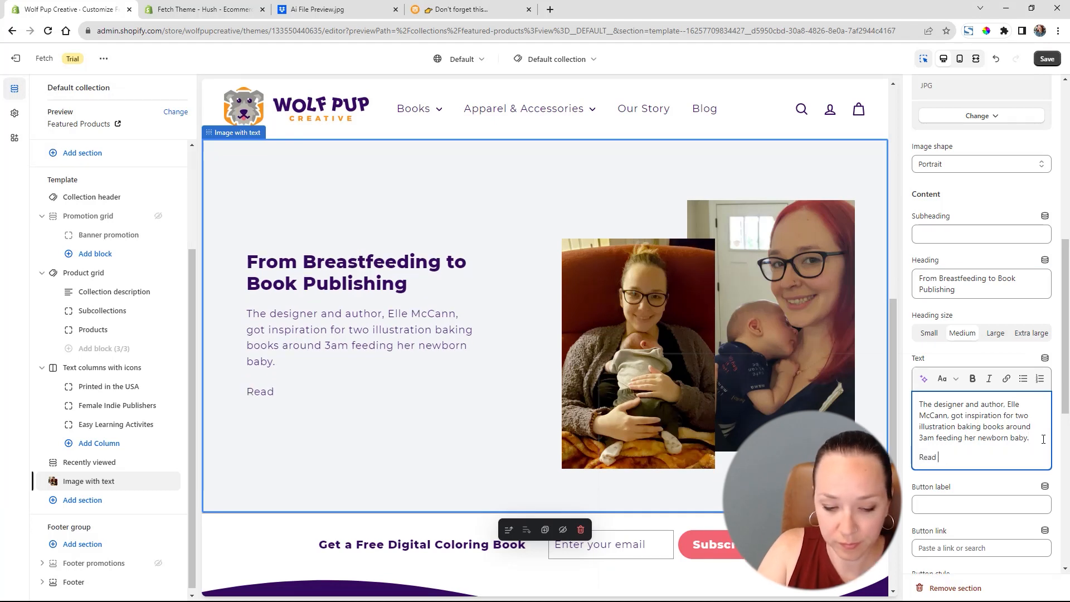
{"action": "type", "text": "more about the inspiration"}
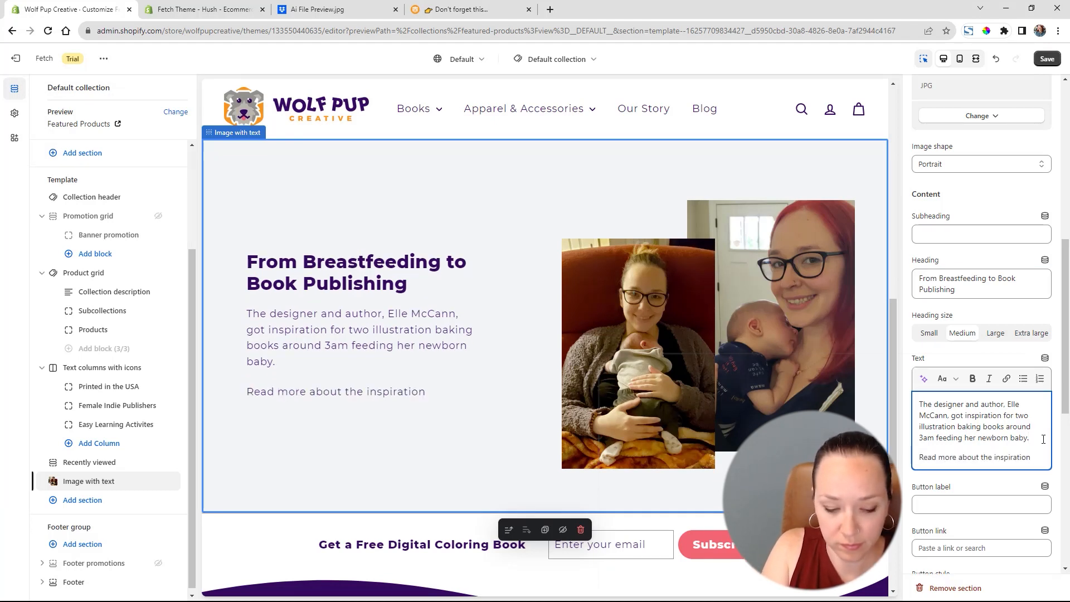
{"action": "type", "text": " behind the first two books and "}
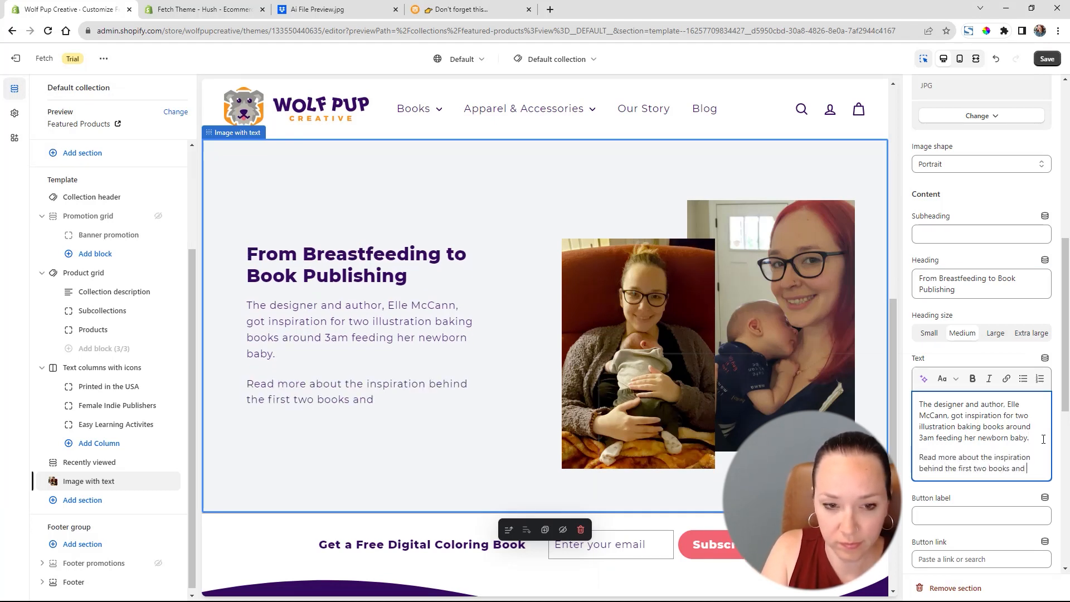
{"action": "type", "text": "the creativity that is fu"}
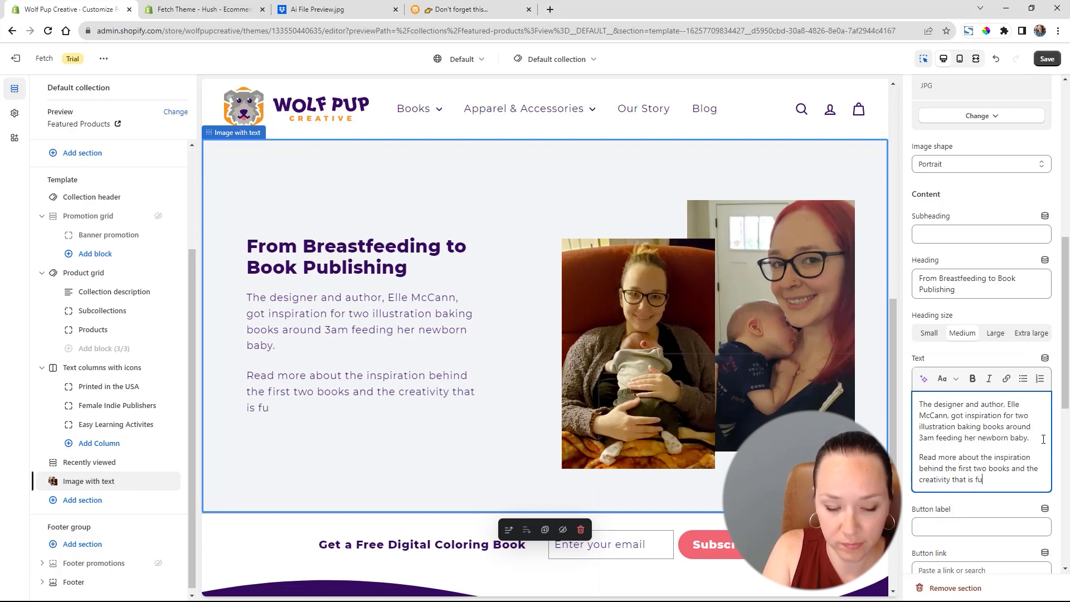
{"action": "type", "text": "eling this business."}
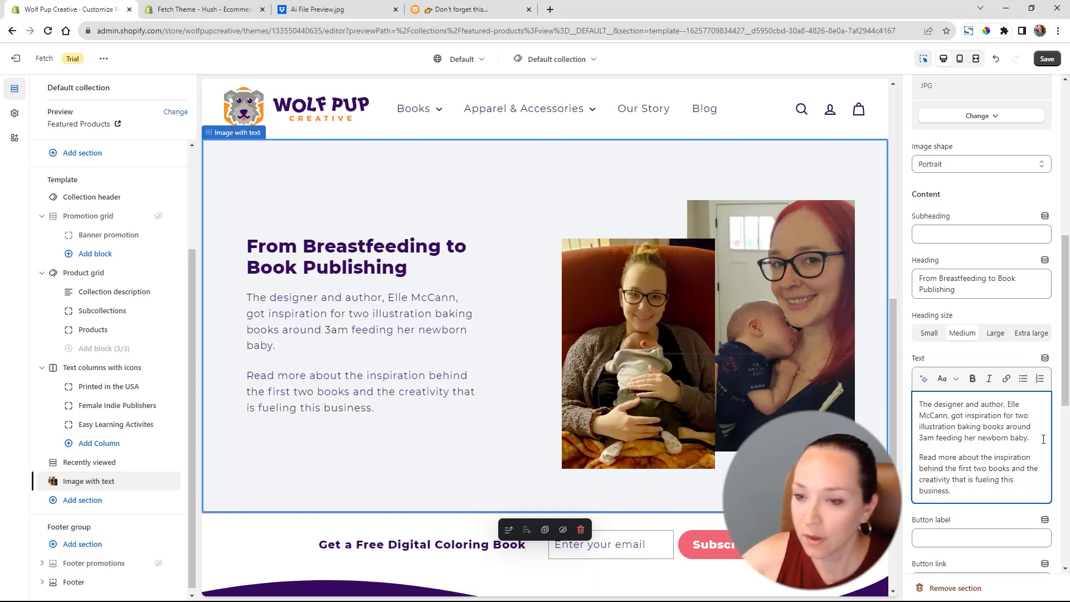
Add a "Read Our Story" button linked to the About Us page, using the Primary button style.
{"action": "scroll", "coordinate": [967, 418], "scroll_direction": "down", "scroll_amount": 2}
{"action": "left_click", "coordinate": [966, 426]}
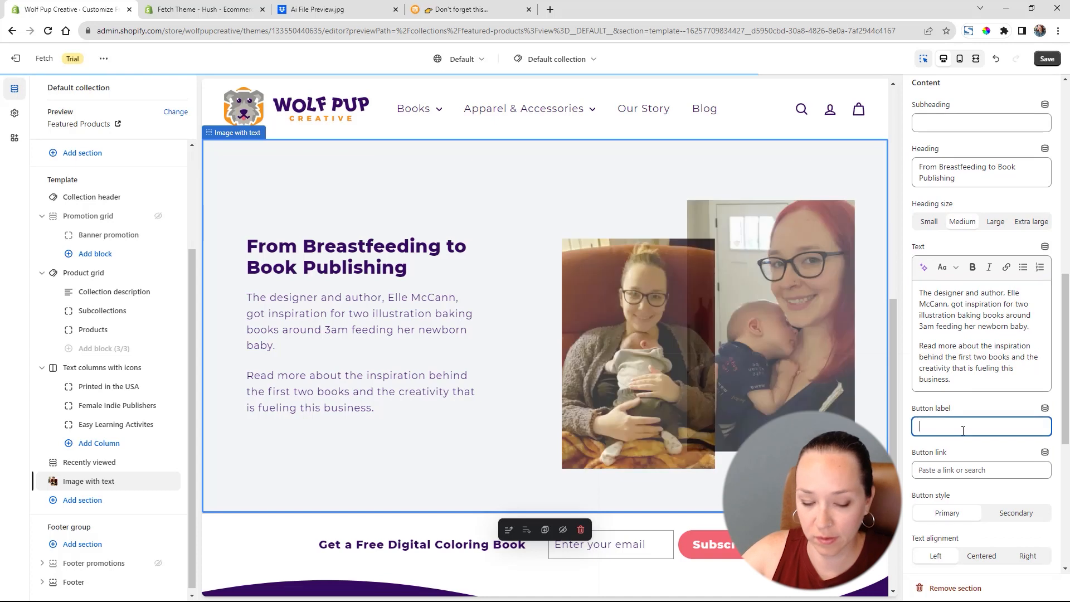
{"action": "type", "text": "Read"}
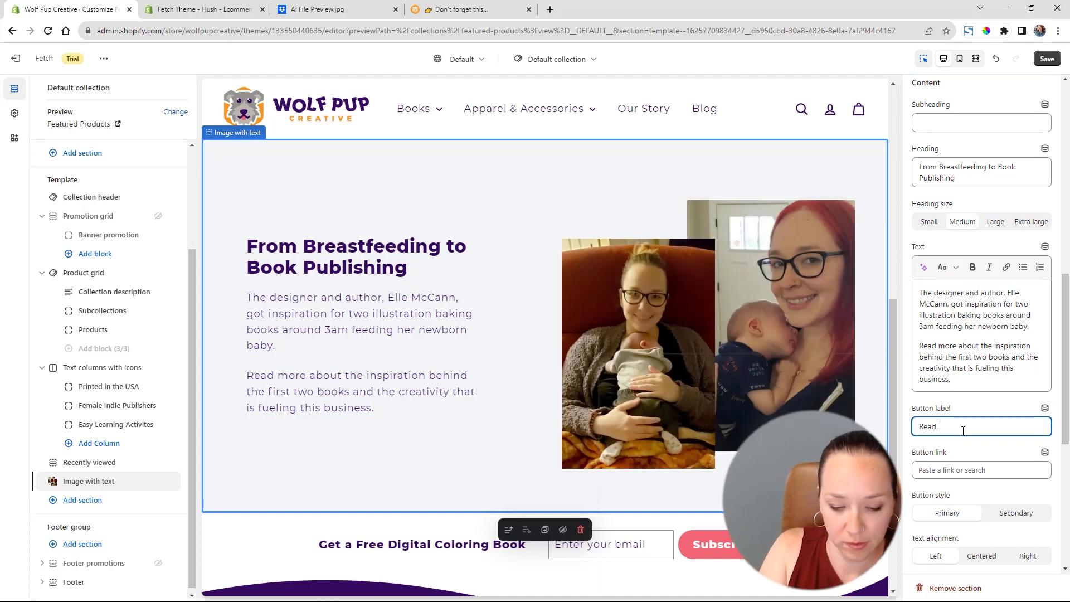
{"action": "type", "text": " Our Story"}
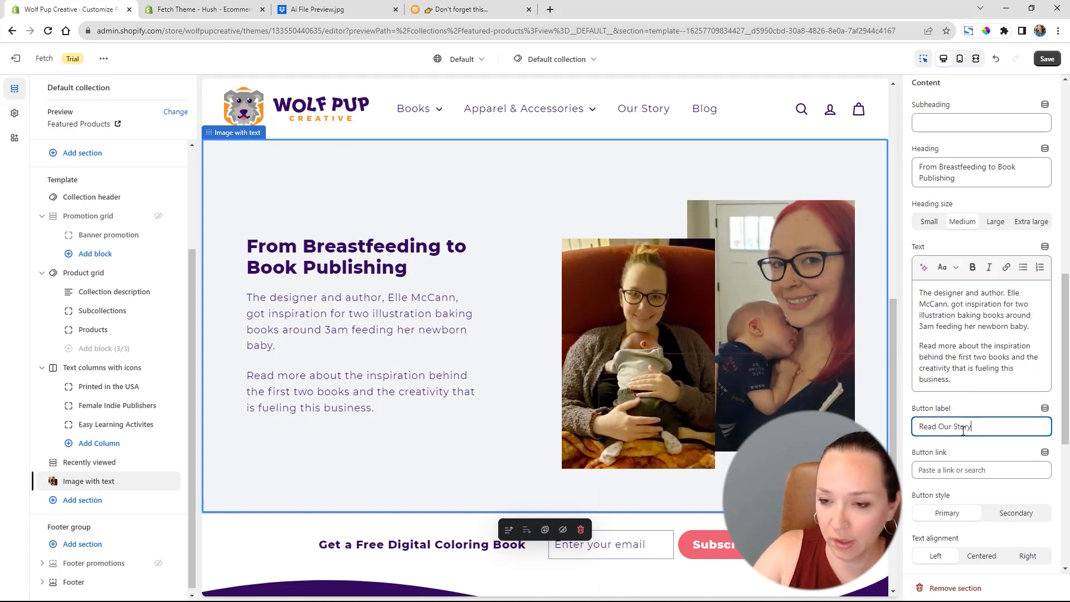
{"action": "left_click", "coordinate": [946, 472]}
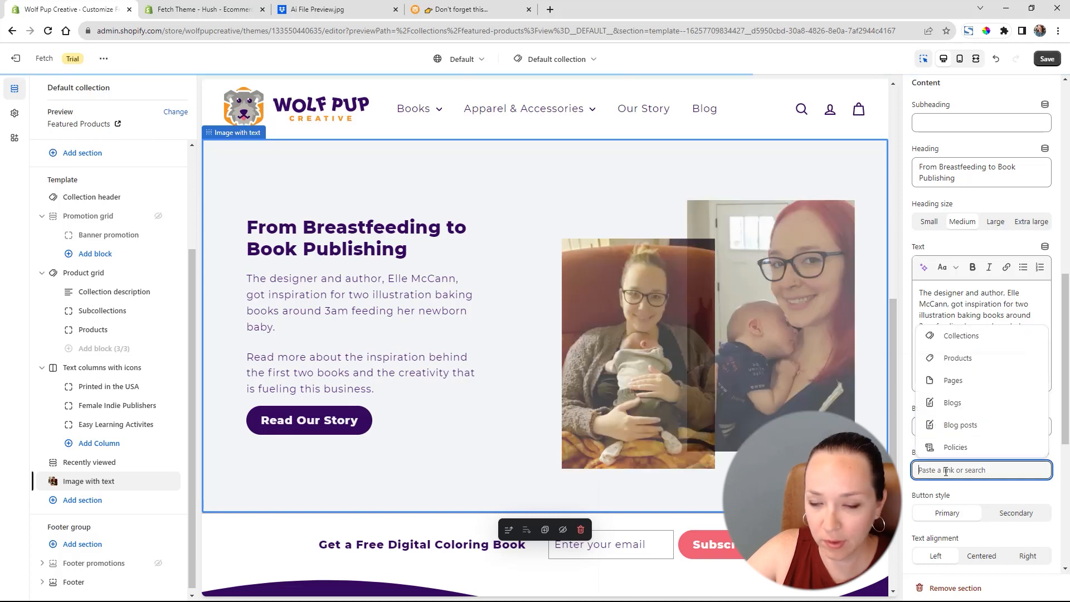
{"action": "left_click", "coordinate": [986, 382]}
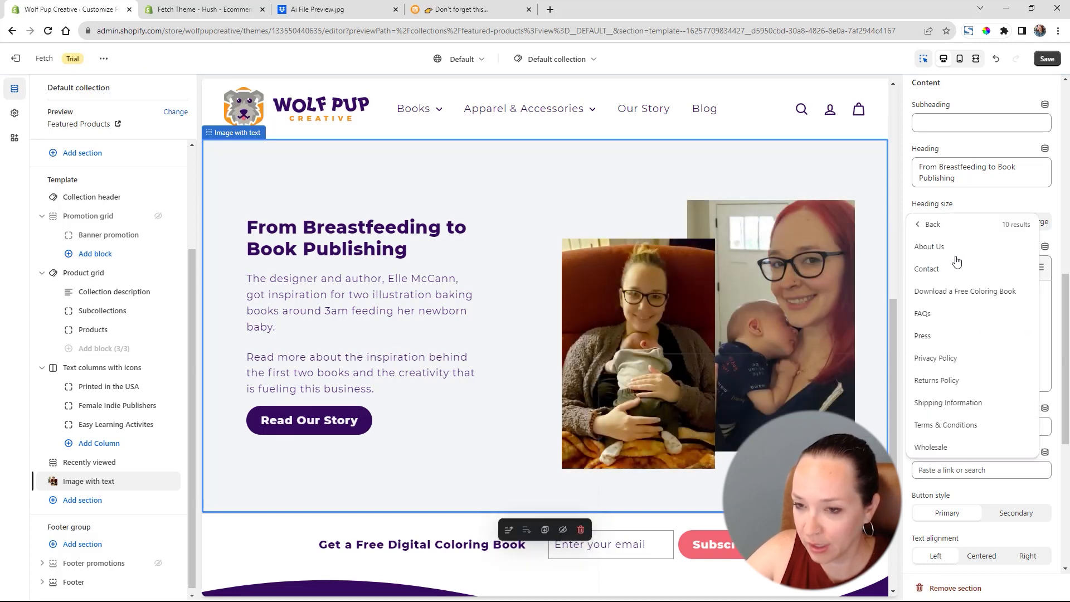
{"action": "left_click", "coordinate": [929, 247]}
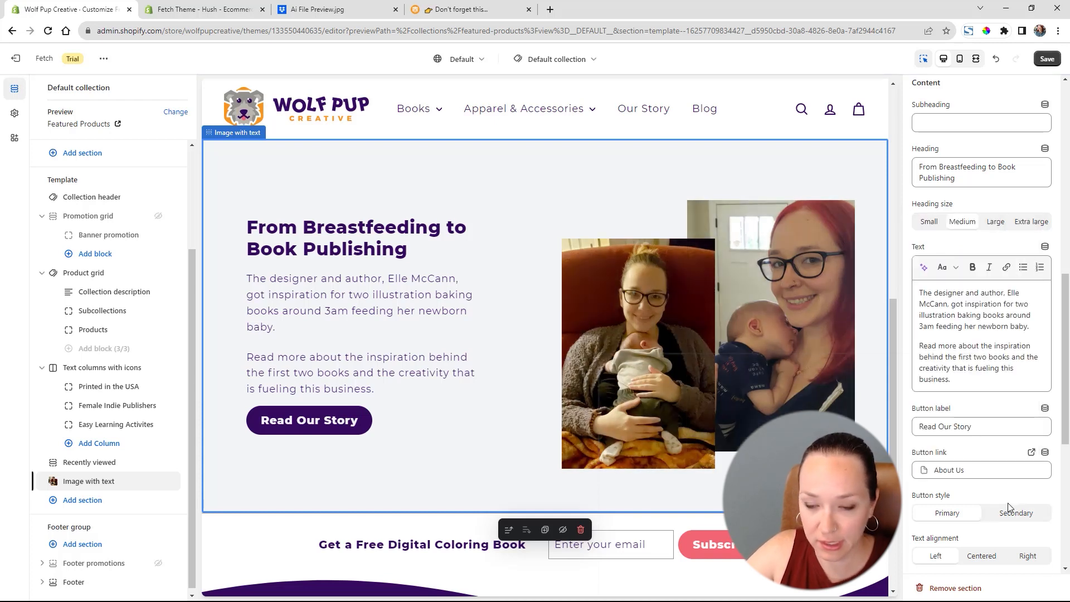
{"action": "left_click", "coordinate": [1008, 513]}
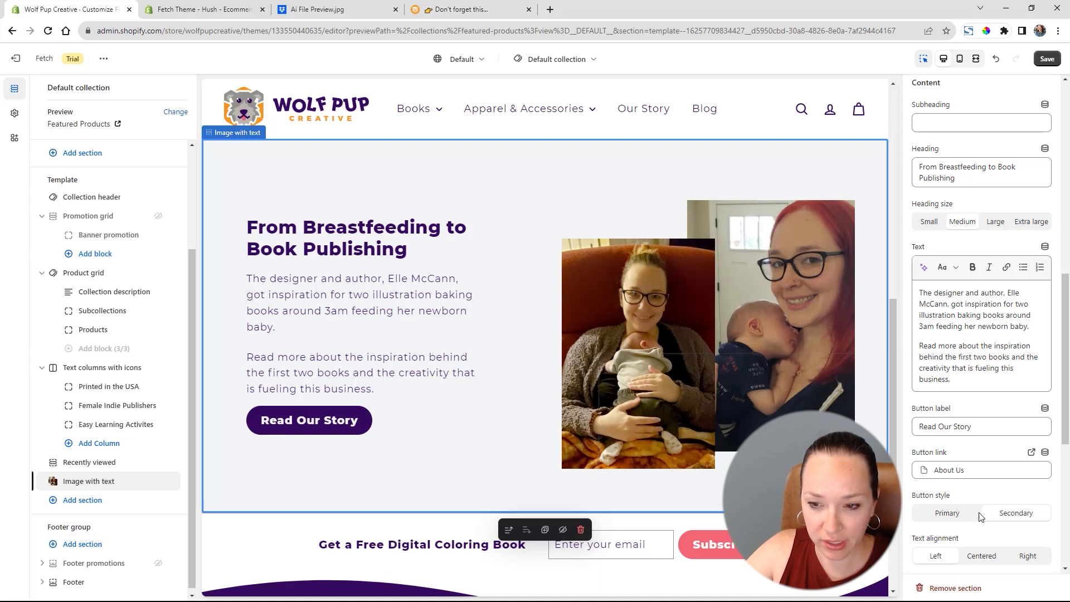
{"action": "left_click", "coordinate": [958, 515]}
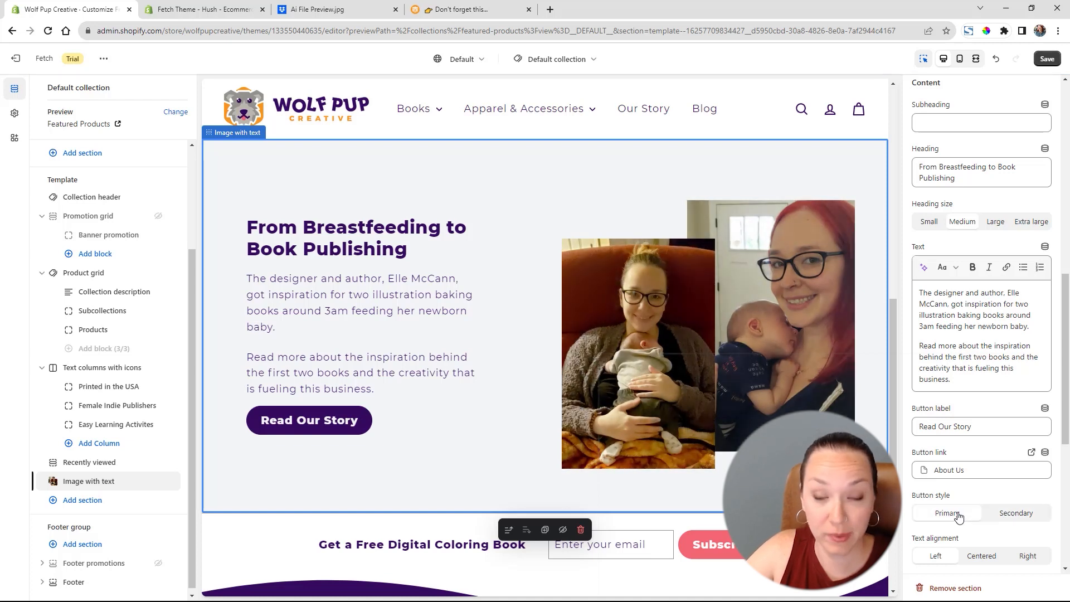
Set the image size of the Image with text section to Large.
{"action": "scroll", "coordinate": [959, 513], "scroll_direction": "down", "scroll_amount": 4}
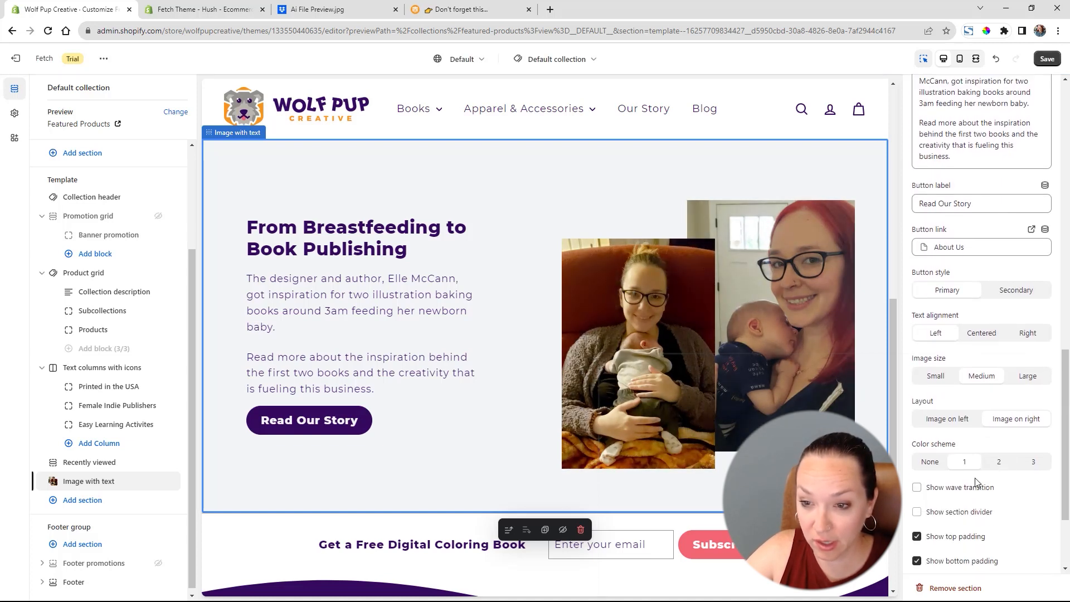
{"action": "left_click", "coordinate": [1036, 382]}
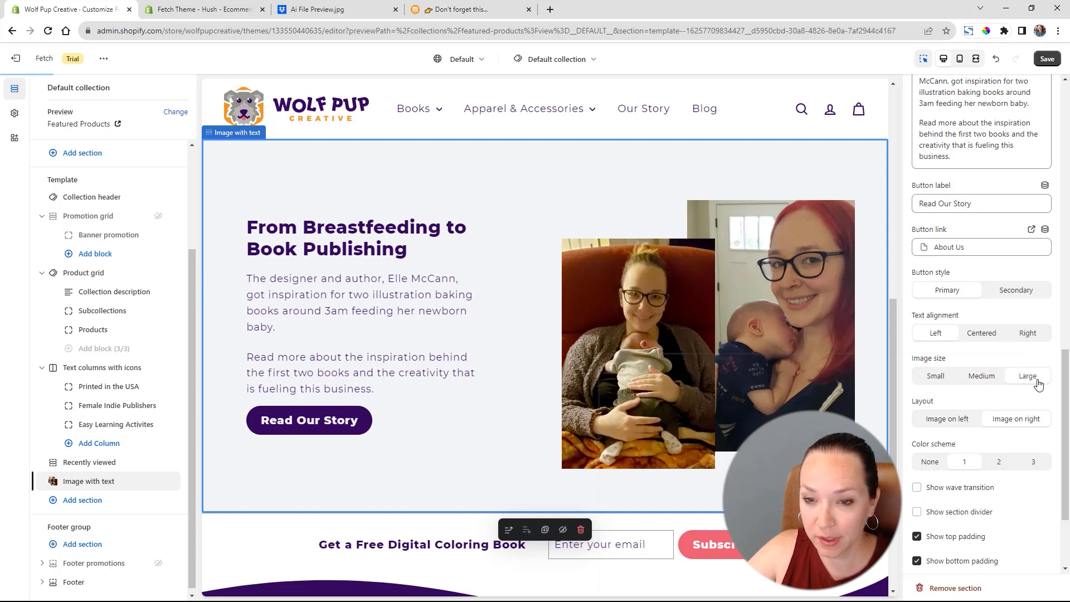
Set the image size of the Image with text section to Medium.
{"action": "left_click", "coordinate": [949, 379]}
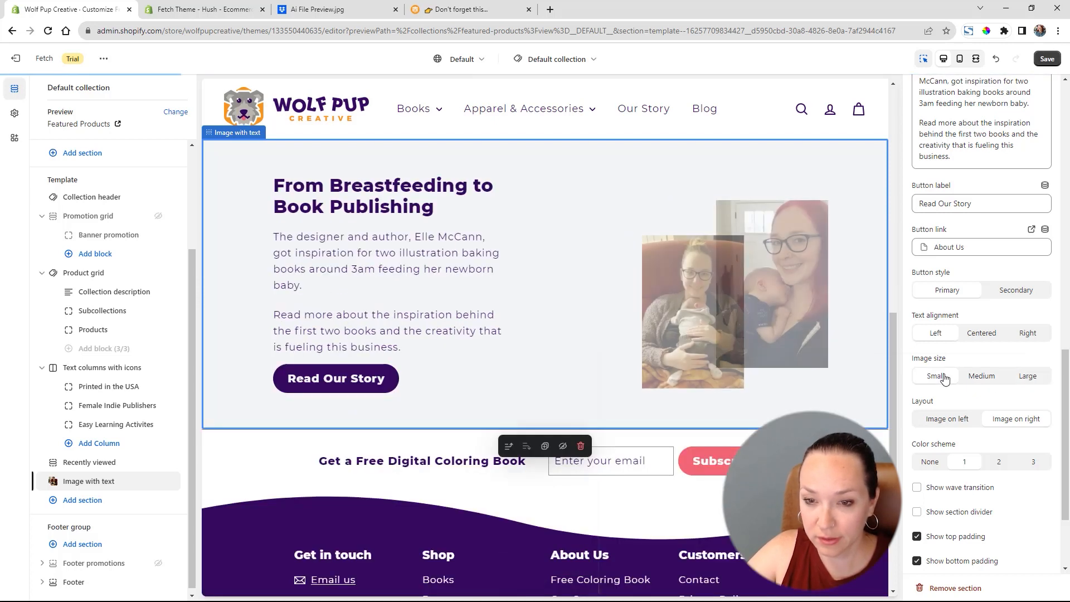
{"action": "left_click", "coordinate": [982, 376]}
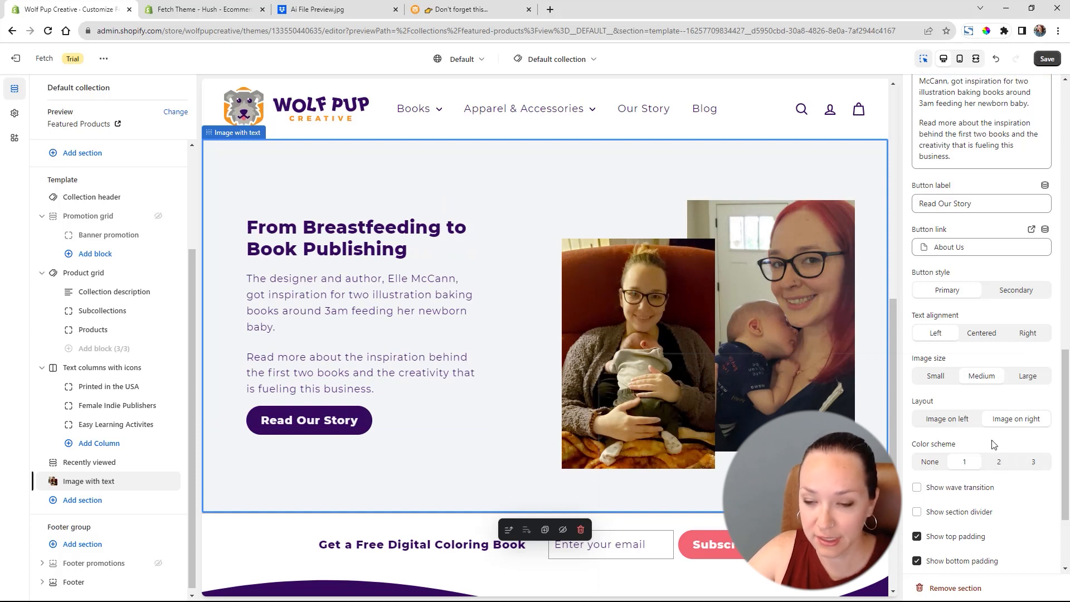
Try the Image on left layout for the brand-story section, and return it to Image on right.
{"action": "left_click", "coordinate": [951, 418]}
{"action": "scroll", "coordinate": [689, 400], "scroll_direction": "up", "scroll_amount": 10}
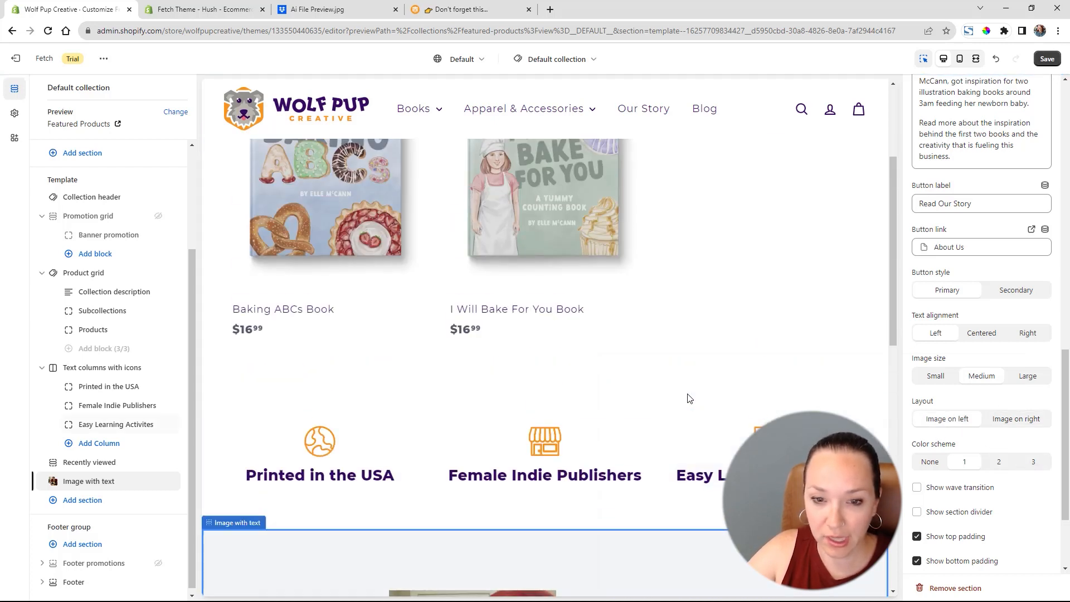
{"action": "scroll", "coordinate": [690, 400], "scroll_direction": "down", "scroll_amount": 10}
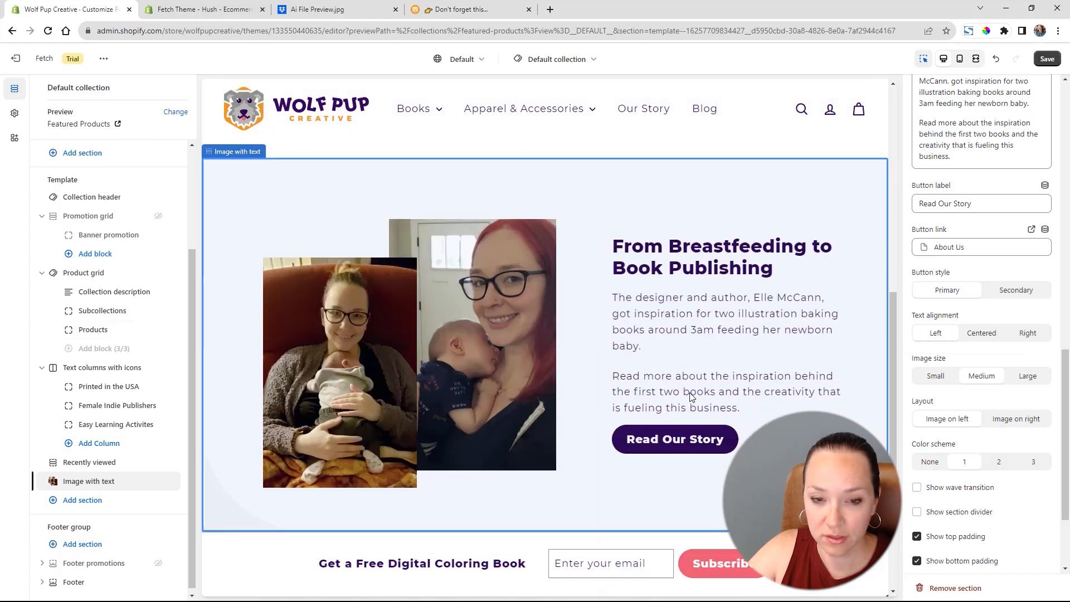
{"action": "scroll", "coordinate": [697, 395], "scroll_direction": "up", "scroll_amount": 3}
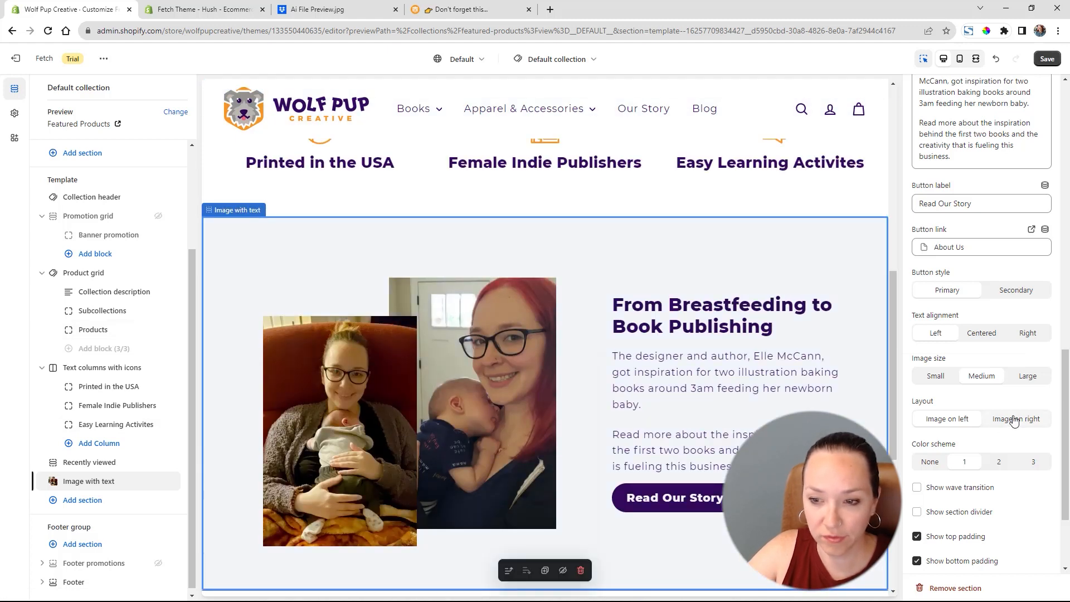
{"action": "left_click", "coordinate": [1012, 419]}
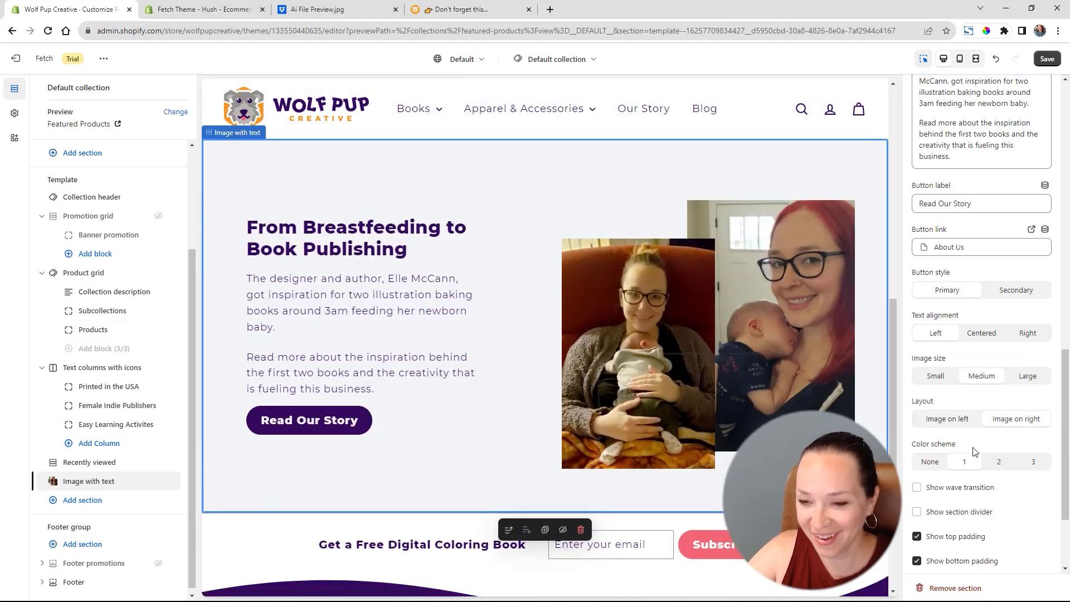
Enable the wave transition on the Image with text section and save the default collection template.
{"action": "scroll", "coordinate": [975, 453], "scroll_direction": "down", "scroll_amount": 3}
{"action": "left_click", "coordinate": [925, 362]}
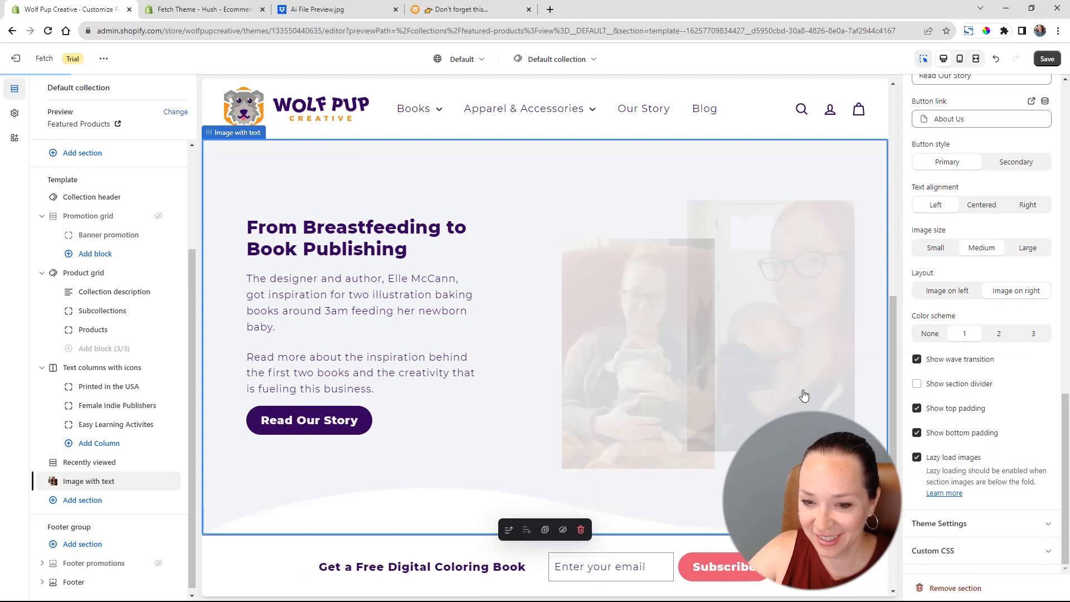
{"action": "scroll", "coordinate": [790, 390], "scroll_direction": "down", "scroll_amount": 4}
{"action": "scroll", "coordinate": [800, 387], "scroll_direction": "up", "scroll_amount": 2}
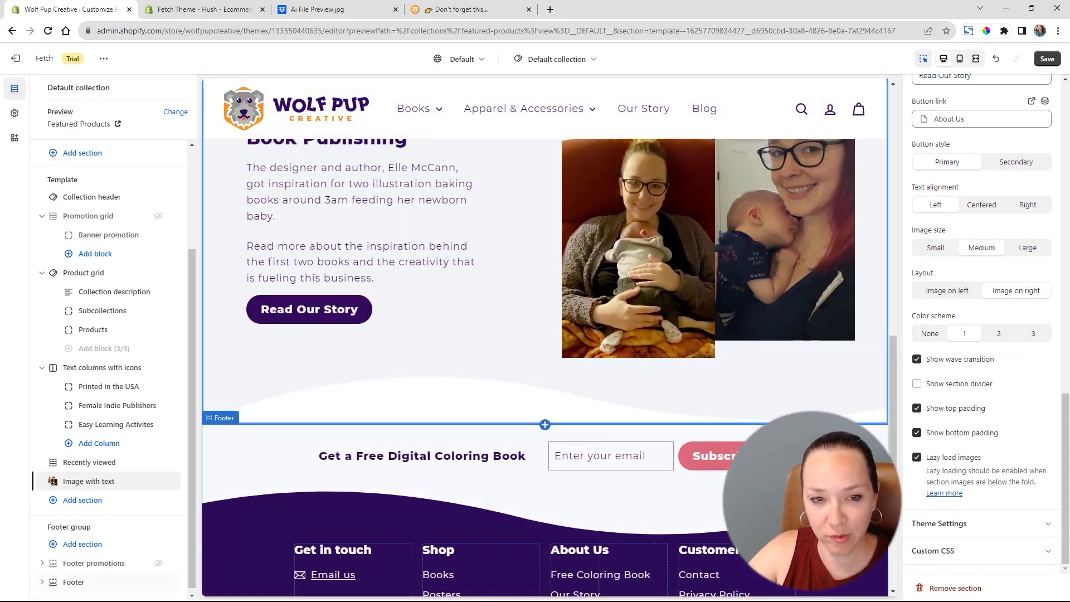
{"action": "scroll", "coordinate": [580, 426], "scroll_direction": "up", "scroll_amount": 5}
{"action": "scroll", "coordinate": [580, 426], "scroll_direction": "down", "scroll_amount": 4}
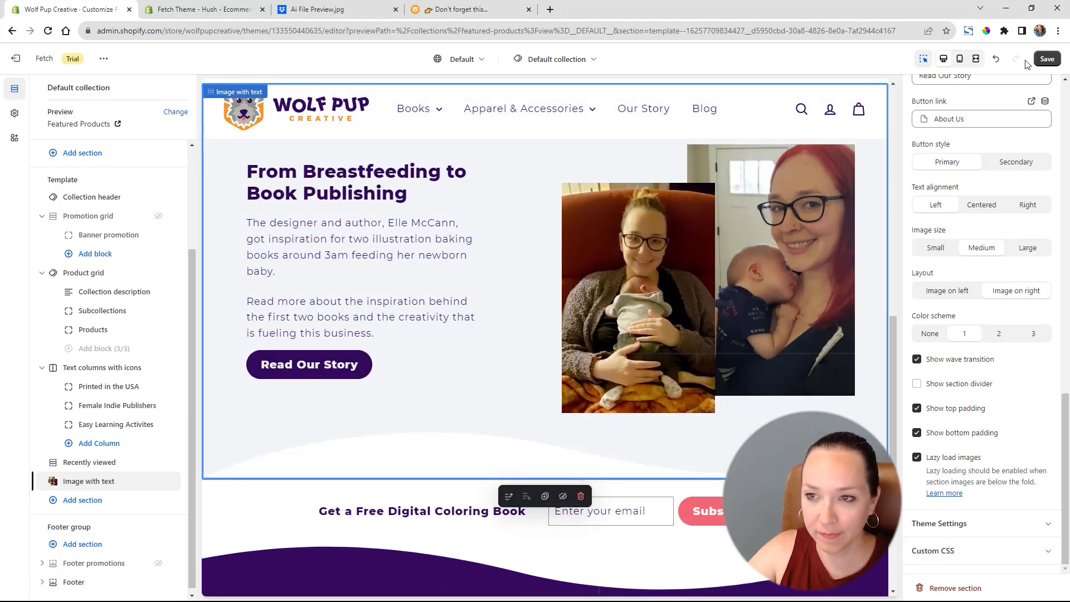
{"action": "left_click", "coordinate": [1047, 59]}
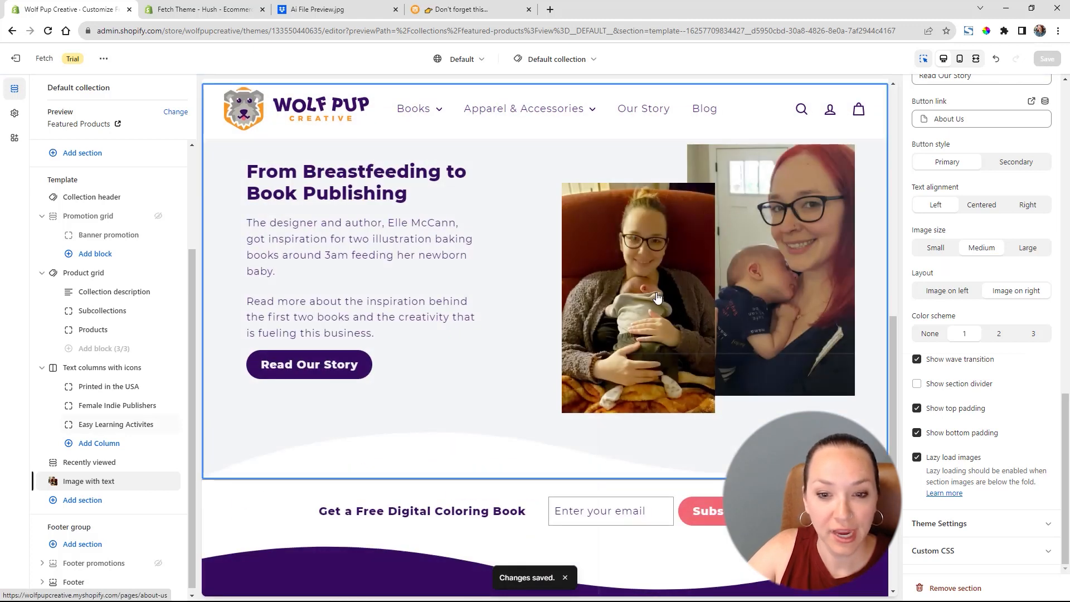
Review the collection page preview, the available collection templates and the form for creating a new template.
{"action": "scroll", "coordinate": [554, 358], "scroll_direction": "up", "scroll_amount": 6}
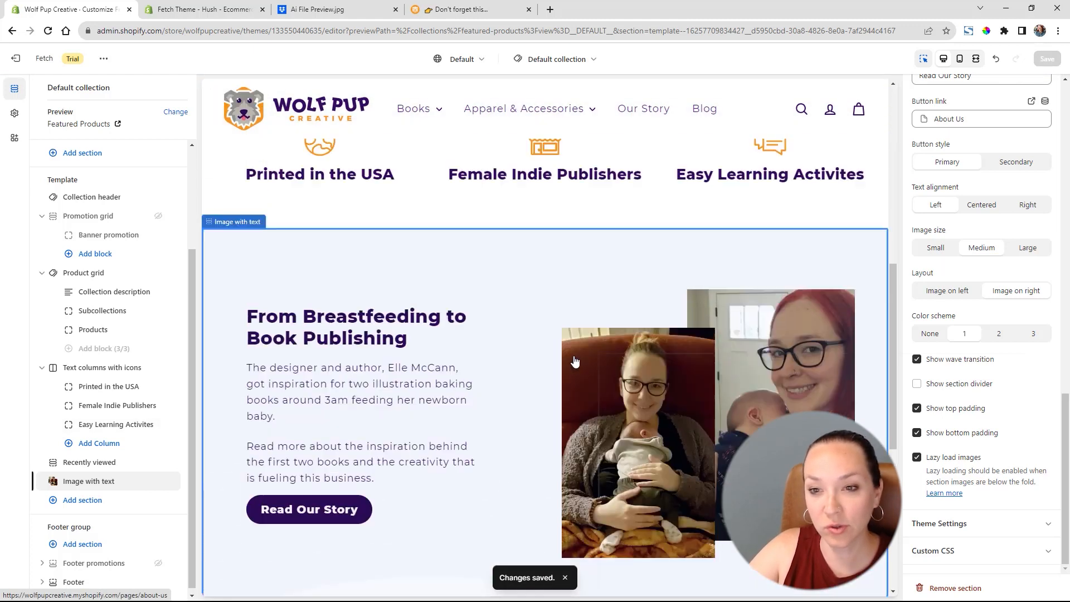
{"action": "scroll", "coordinate": [671, 402], "scroll_direction": "up", "scroll_amount": 2}
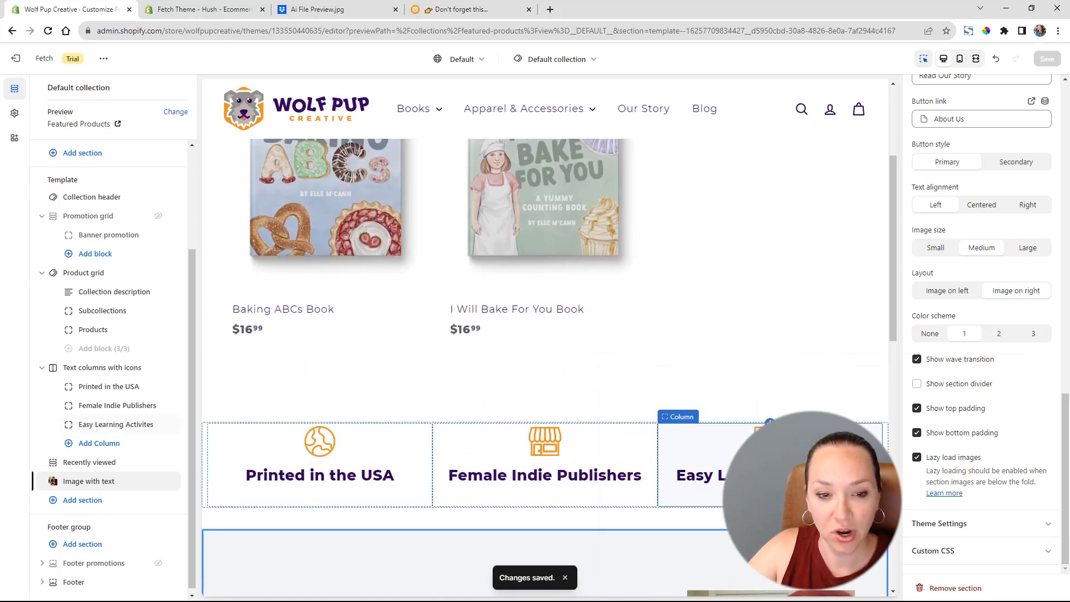
{"action": "scroll", "coordinate": [671, 446], "scroll_direction": "up", "scroll_amount": 3}
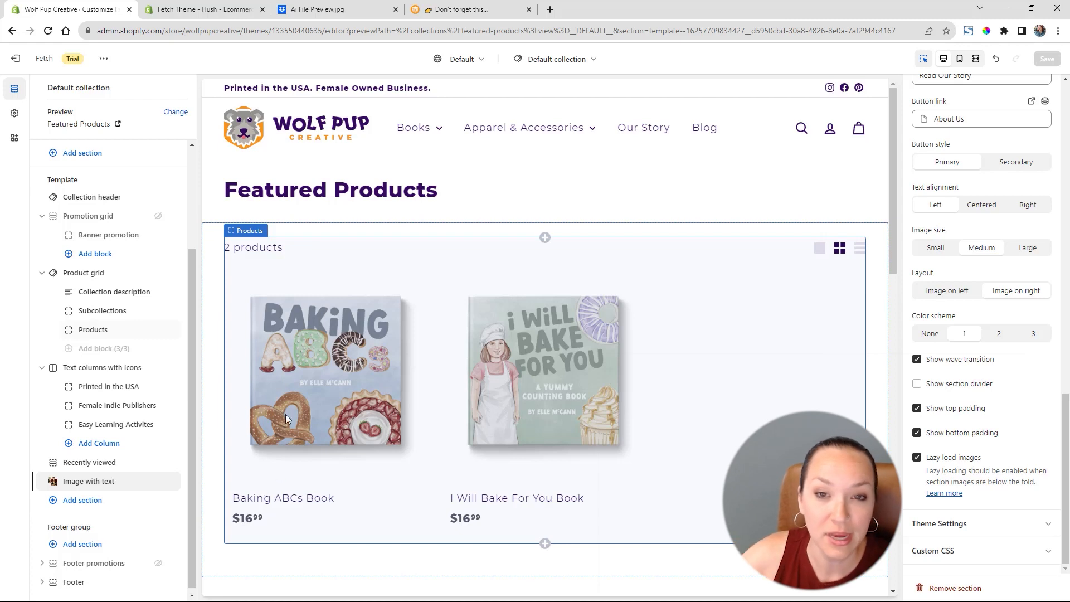
{"action": "left_click", "coordinate": [562, 60]}
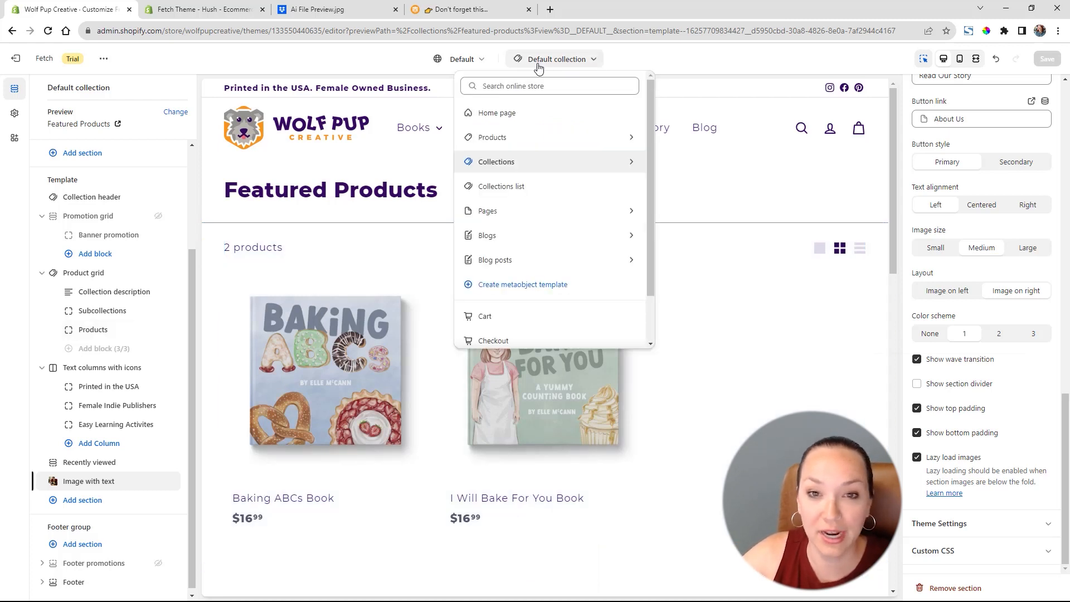
{"action": "left_click", "coordinate": [629, 166]}
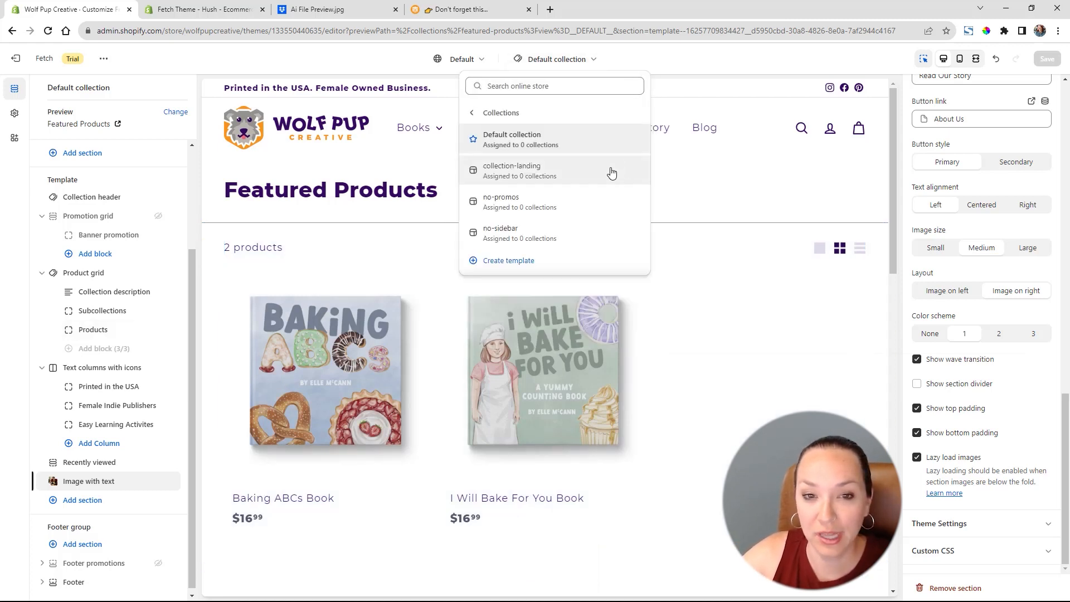
{"action": "left_click", "coordinate": [527, 266]}
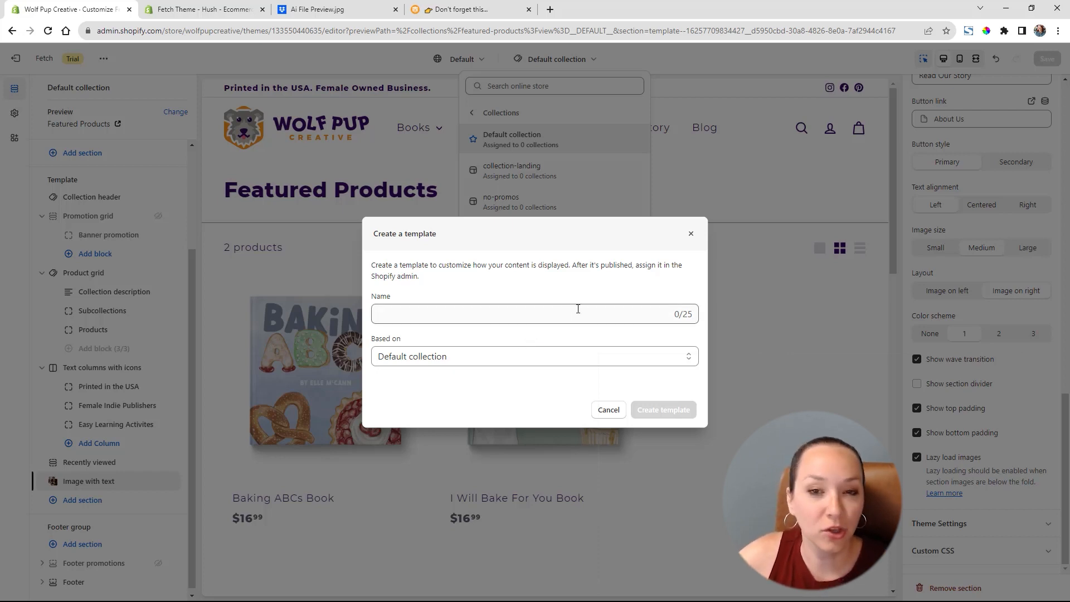
{"action": "left_click", "coordinate": [692, 234]}
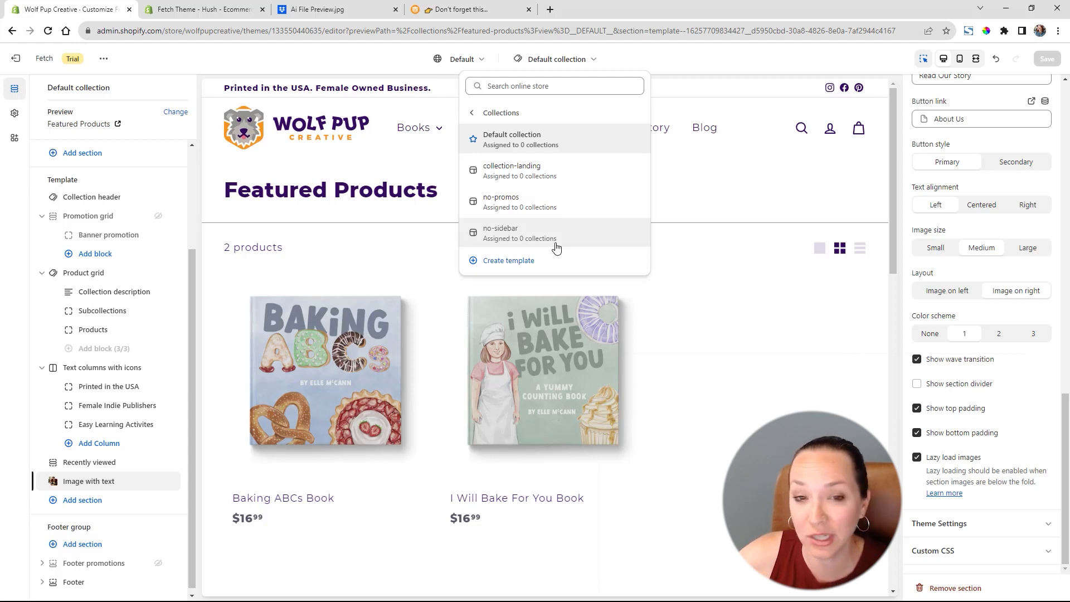
{"action": "left_click", "coordinate": [473, 115]}
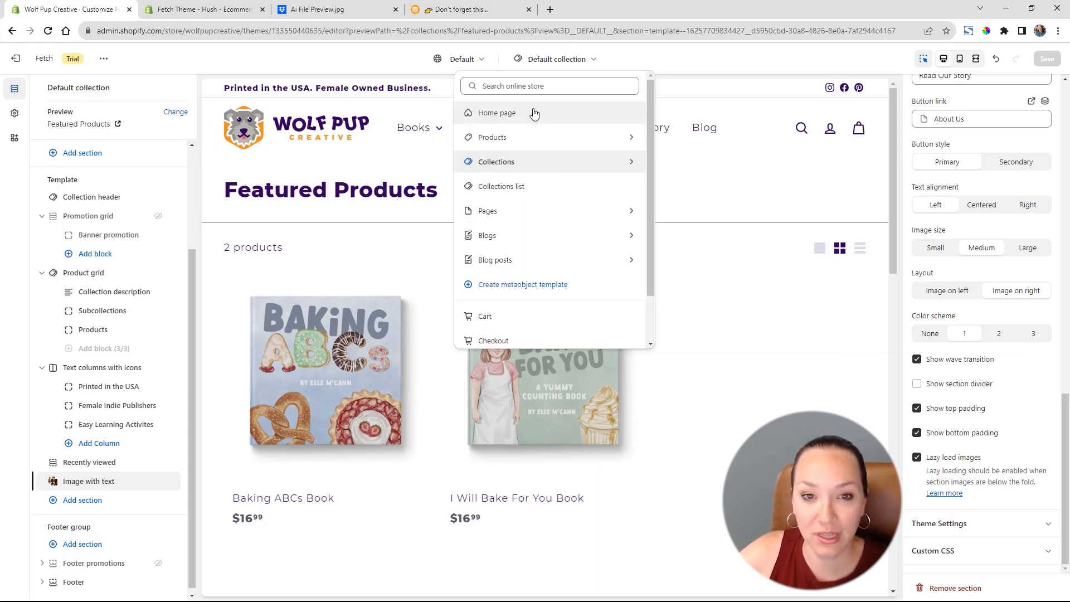
Switch to the Collections list template and remove its Logo list section.
{"action": "left_click", "coordinate": [515, 188]}
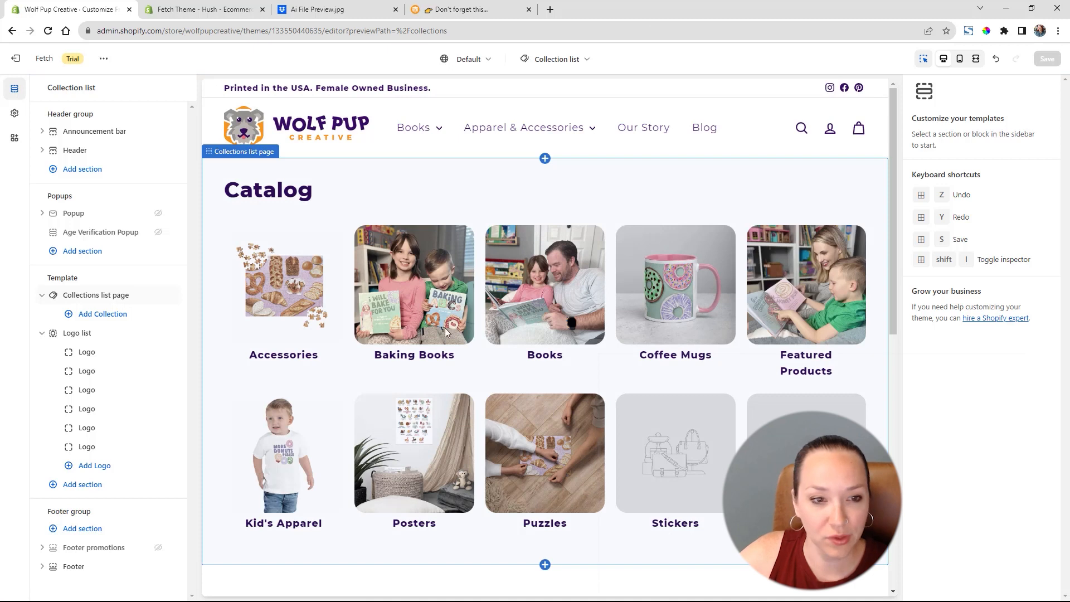
{"action": "scroll", "coordinate": [445, 328], "scroll_direction": "down", "scroll_amount": 10}
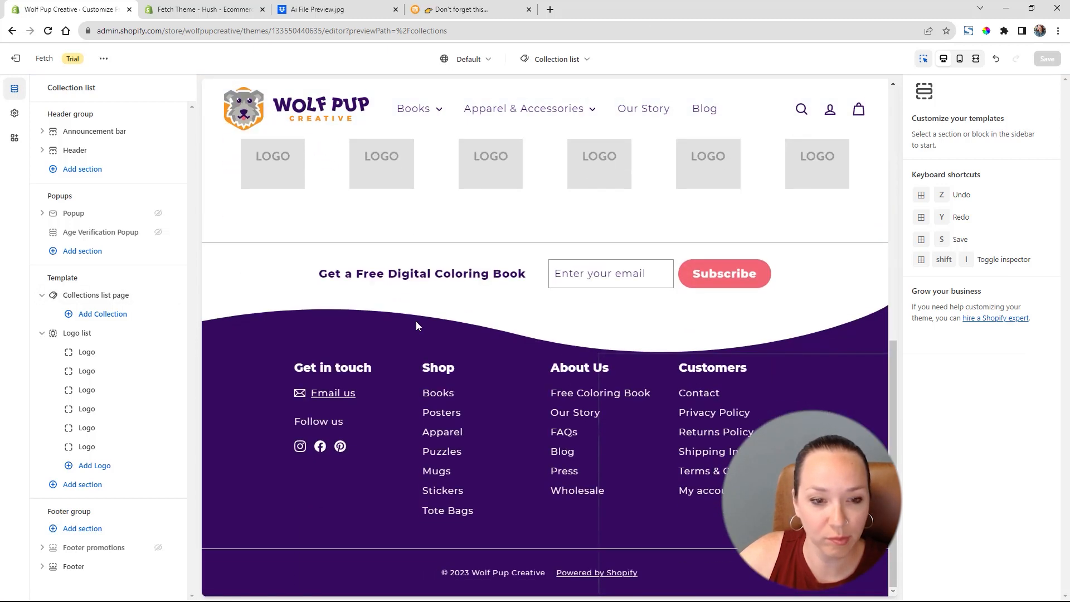
{"action": "left_click", "coordinate": [96, 333]}
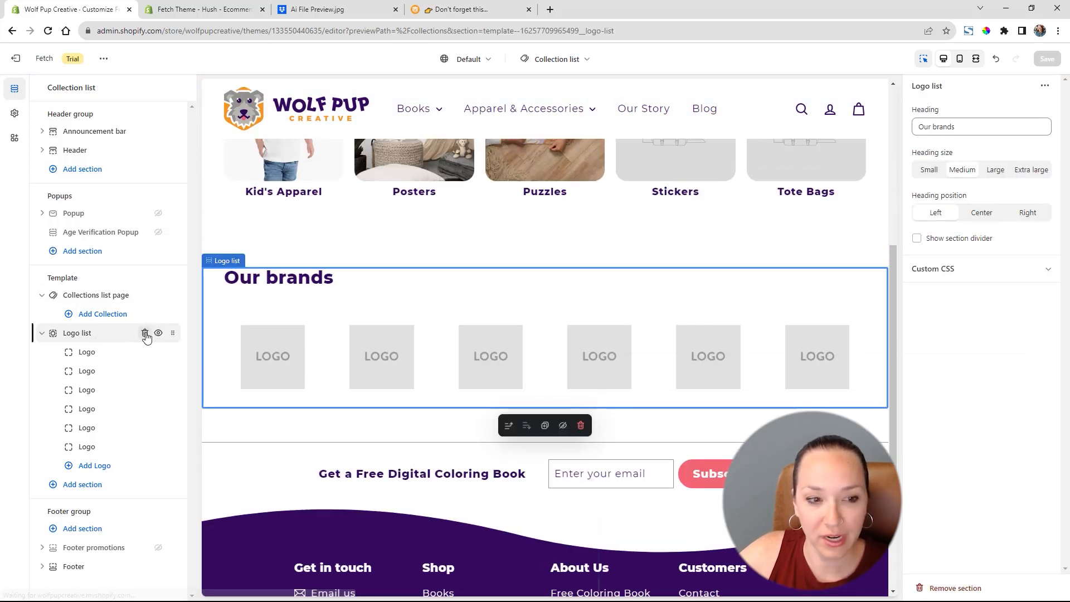
{"action": "left_click", "coordinate": [145, 333]}
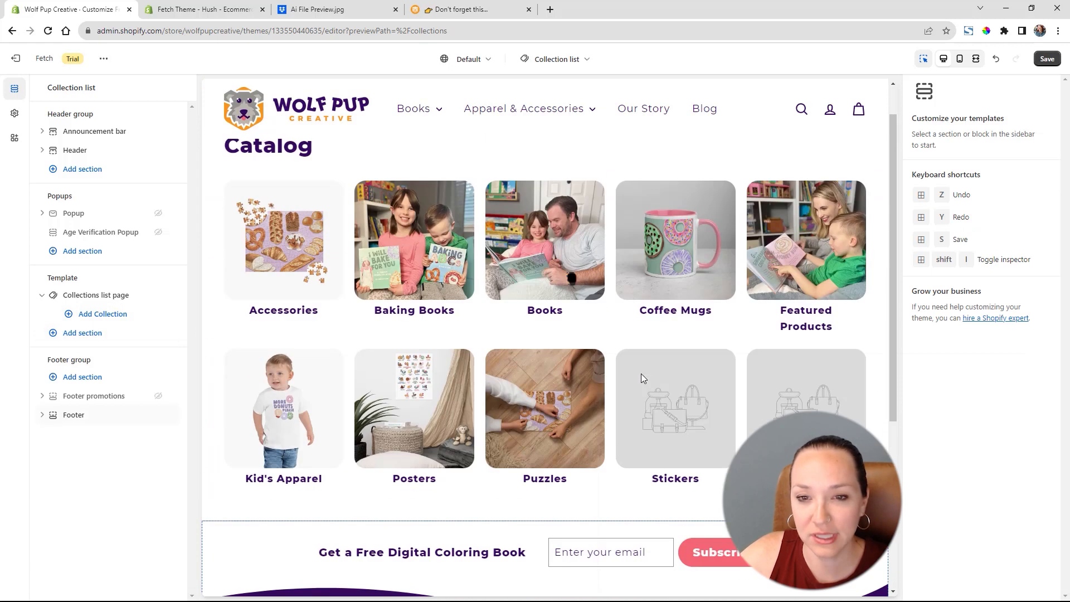
Try limiting the Collections list page to selected collections with an added Collection block, and return to showing all collections.
{"action": "left_click", "coordinate": [117, 297]}
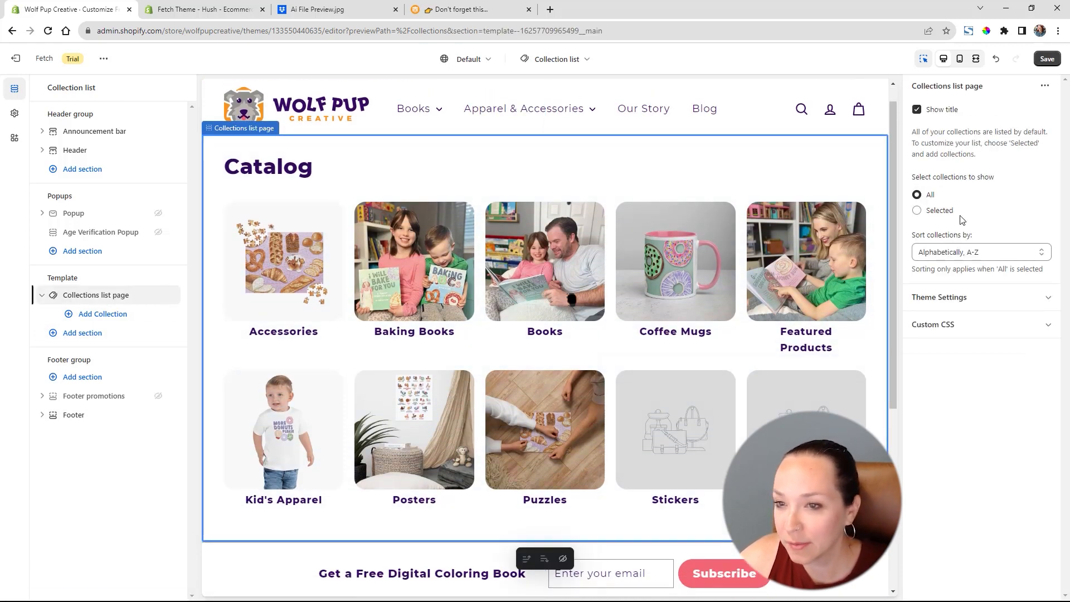
{"action": "left_click", "coordinate": [918, 212]}
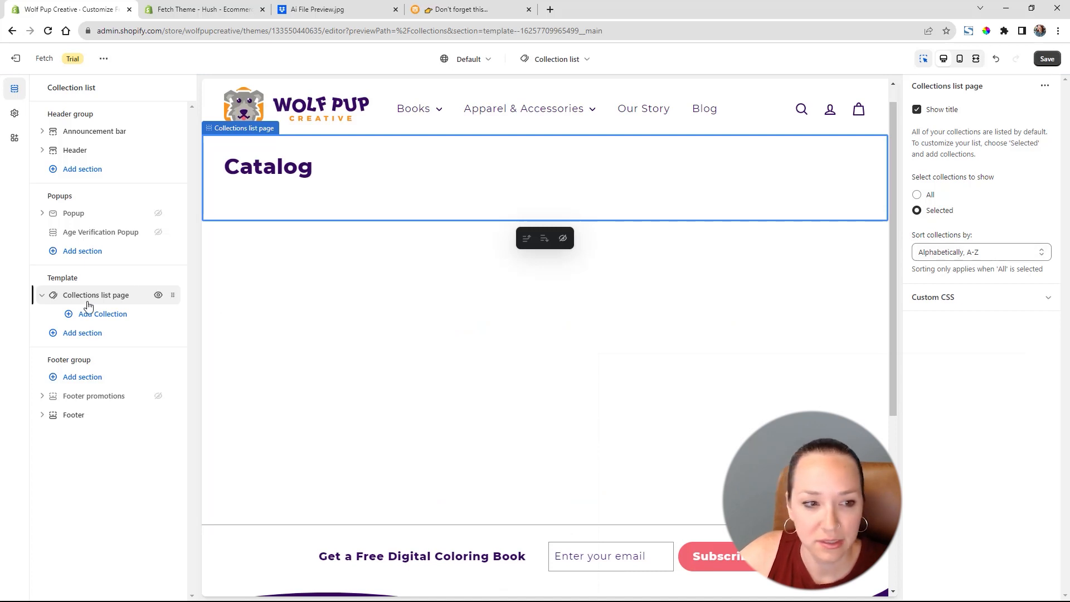
{"action": "left_click", "coordinate": [102, 315]}
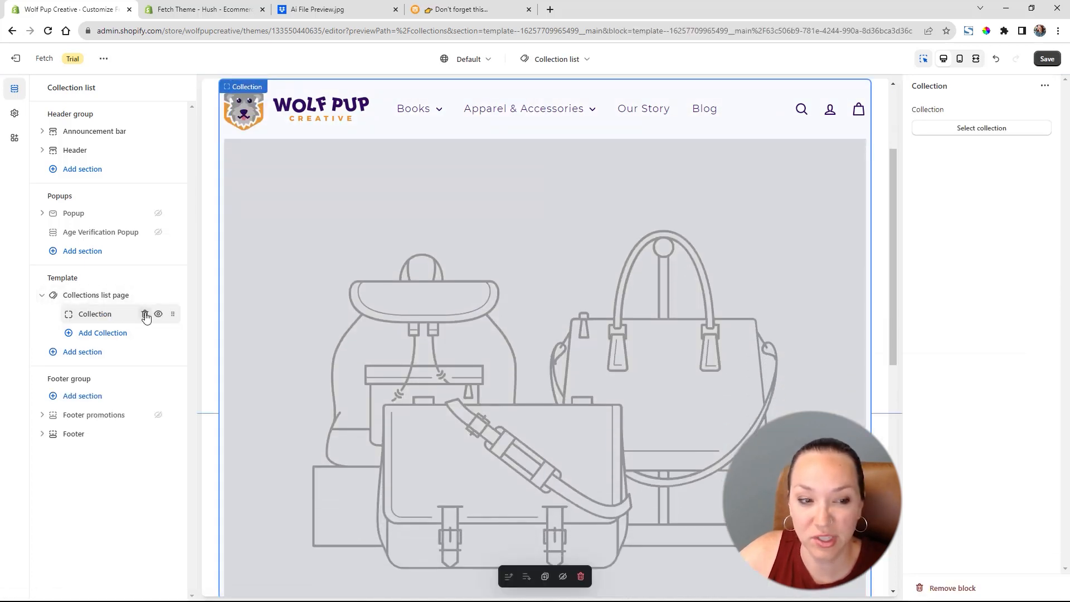
{"action": "left_click", "coordinate": [144, 314]}
{"action": "left_click", "coordinate": [105, 296]}
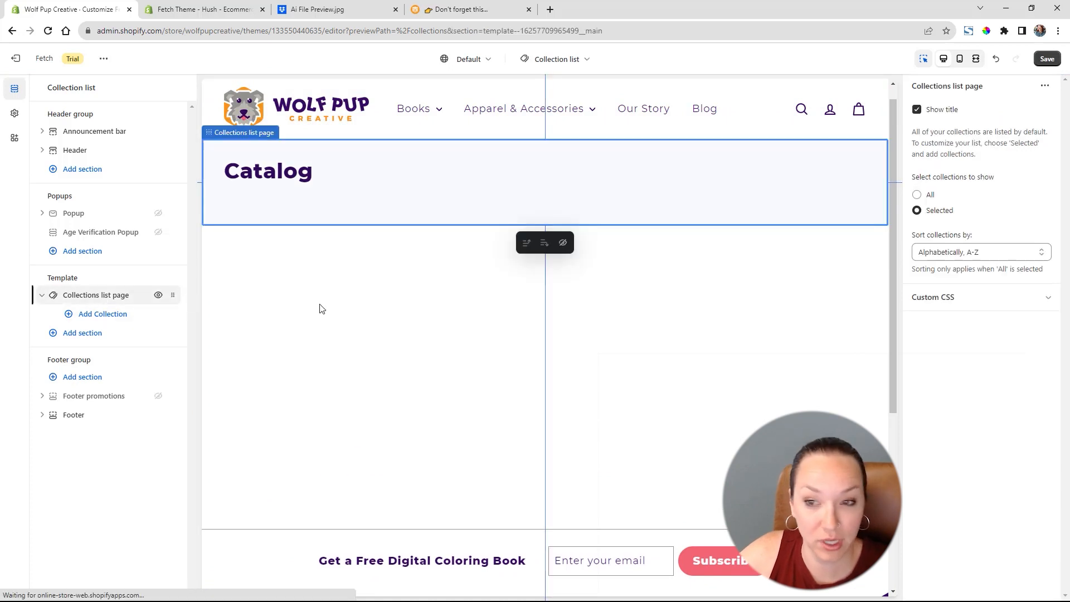
{"action": "left_click", "coordinate": [918, 196]}
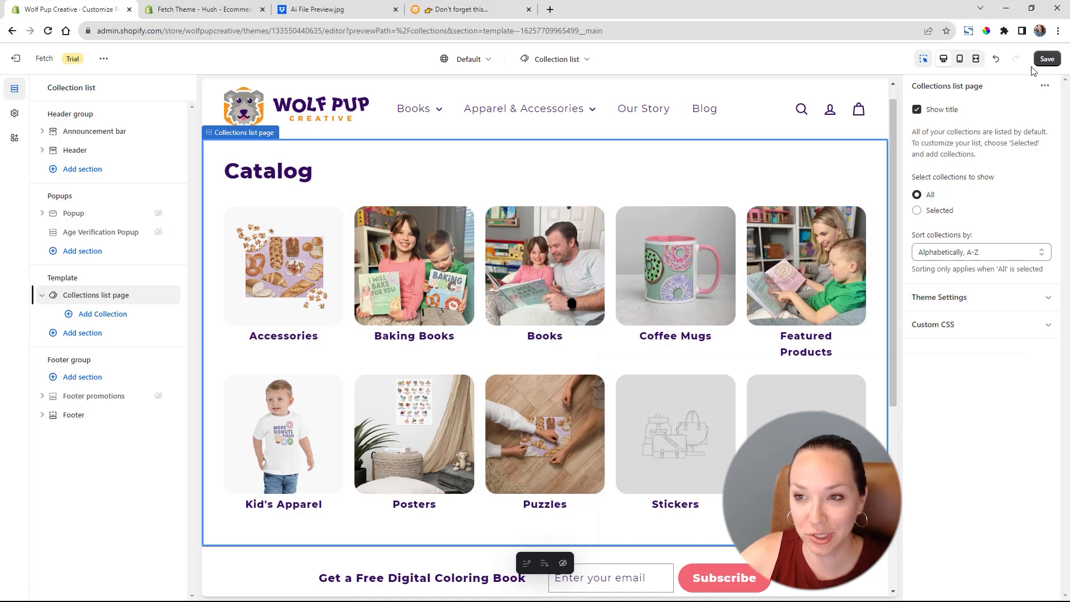
Save the Collections list template and check its page preview down to the footer.
{"action": "left_click", "coordinate": [1047, 58]}
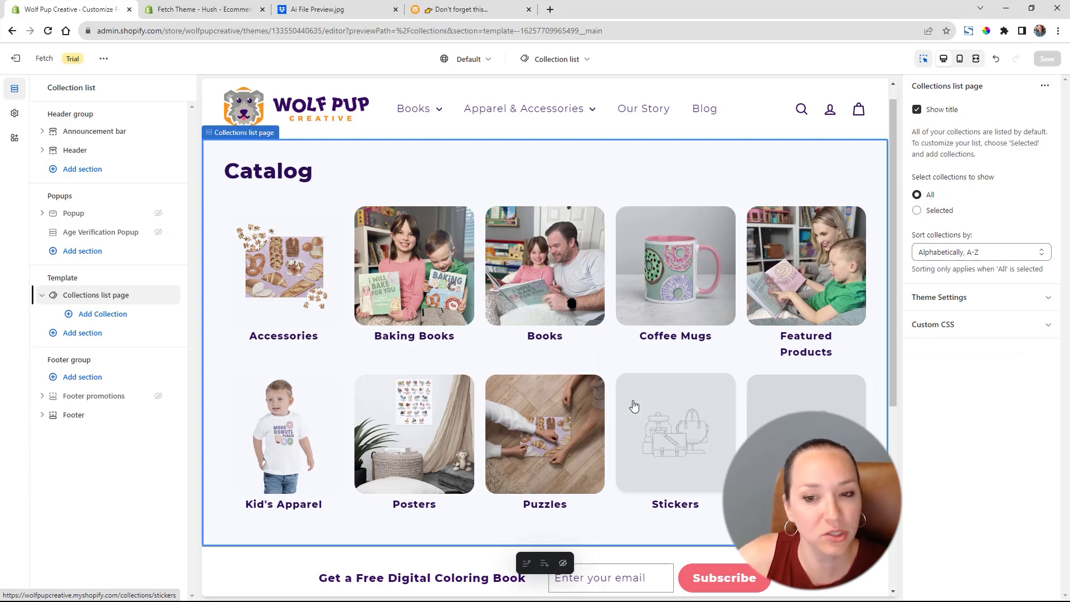
{"action": "scroll", "coordinate": [598, 313], "scroll_direction": "down", "scroll_amount": 1}
{"action": "scroll", "coordinate": [598, 313], "scroll_direction": "down", "scroll_amount": 4}
{"action": "scroll", "coordinate": [598, 313], "scroll_direction": "up", "scroll_amount": 6}
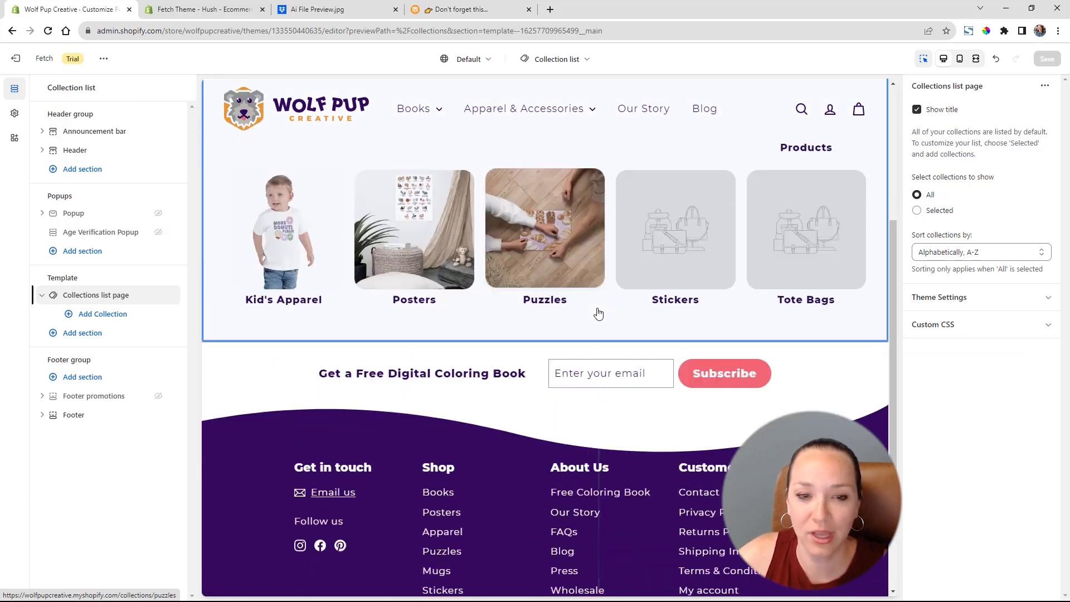
Open the Default product template and bring up the settings of its Product section.
{"action": "left_click", "coordinate": [558, 63]}
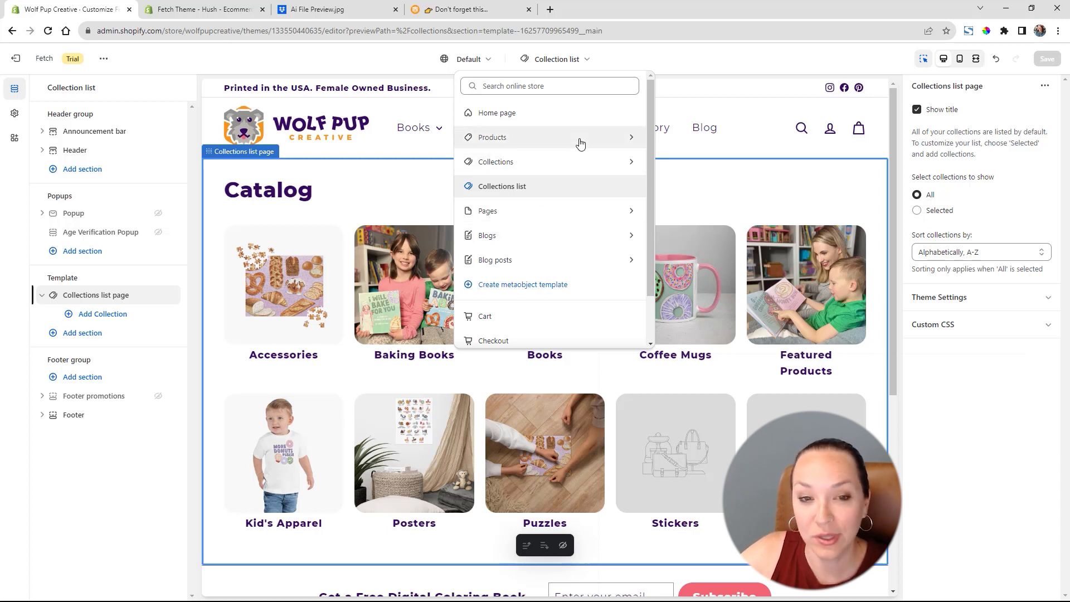
{"action": "left_click", "coordinate": [633, 141]}
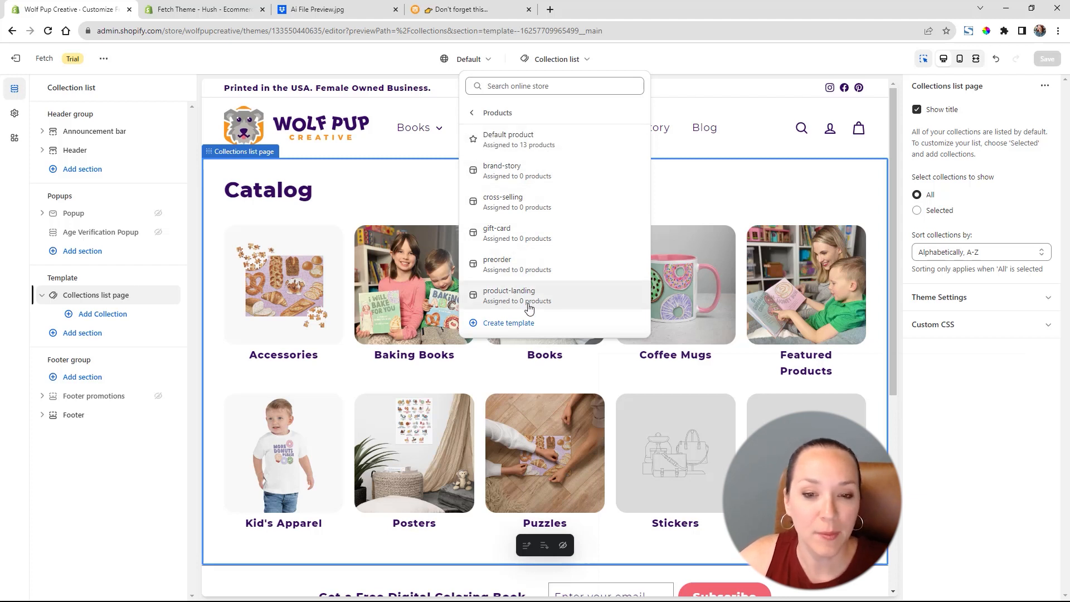
{"action": "left_click", "coordinate": [543, 143]}
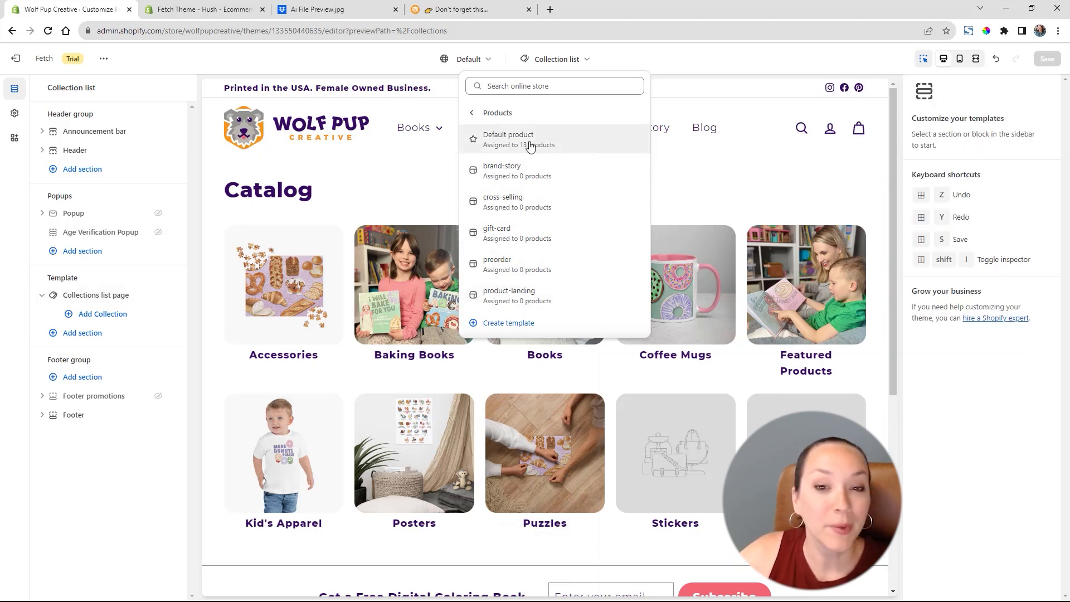
{"action": "left_click", "coordinate": [569, 141]}
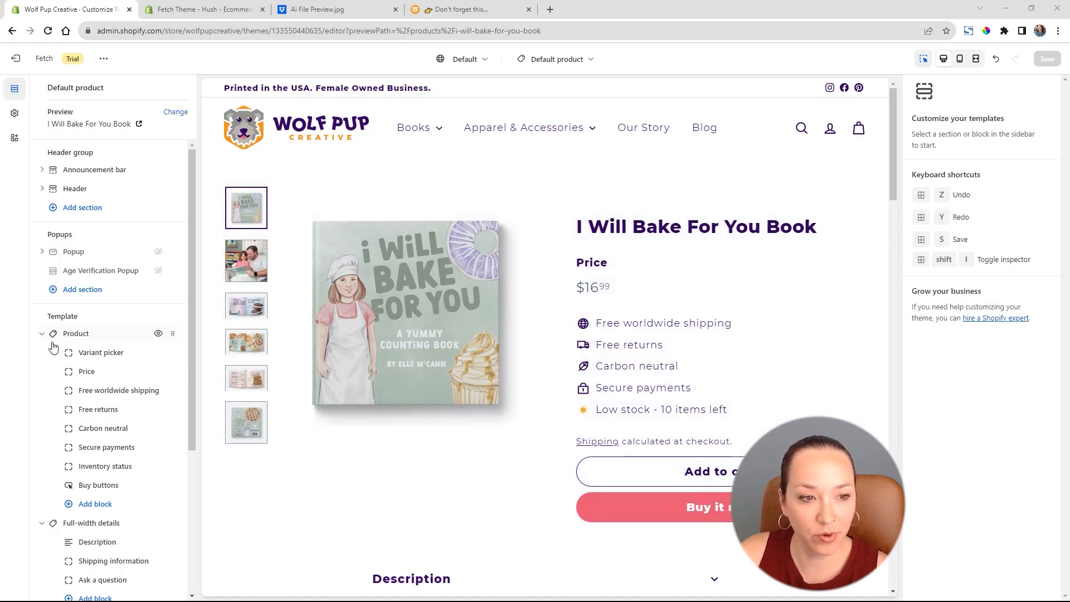
{"action": "scroll", "coordinate": [84, 329], "scroll_direction": "down", "scroll_amount": 2}
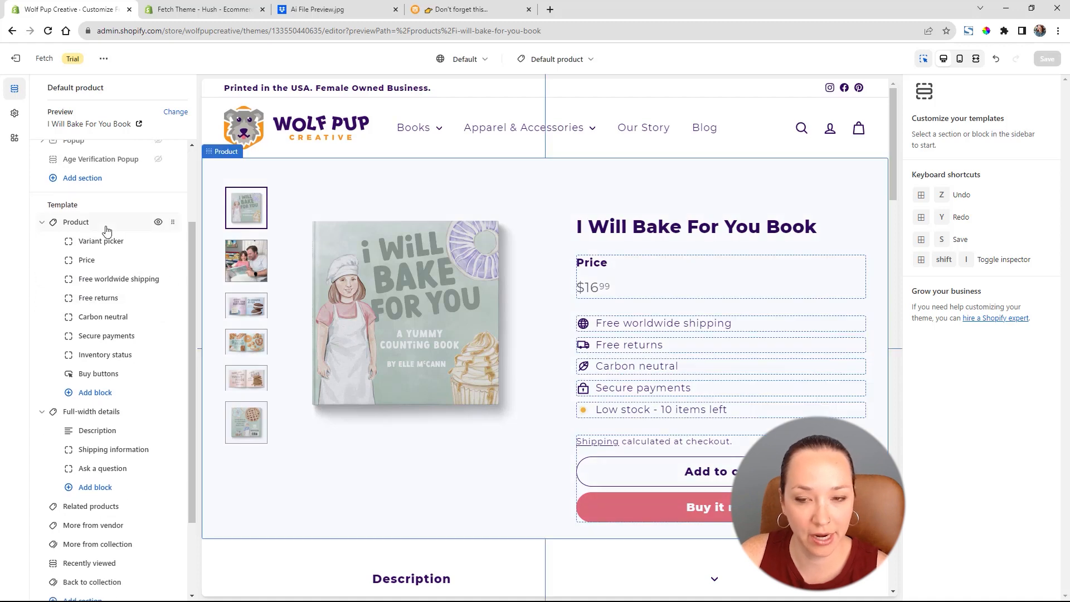
{"action": "left_click", "coordinate": [107, 230]}
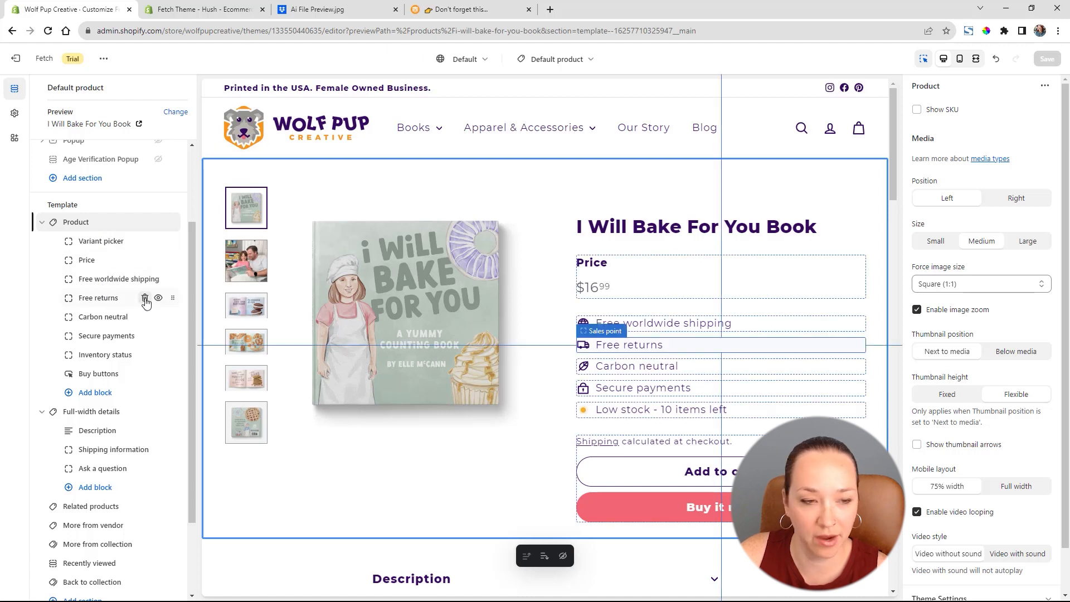
Remove the Free returns, Free worldwide shipping, Carbon neutral, Secure payments and Inventory status blocks from the Product section.
{"action": "left_click", "coordinate": [145, 299]}
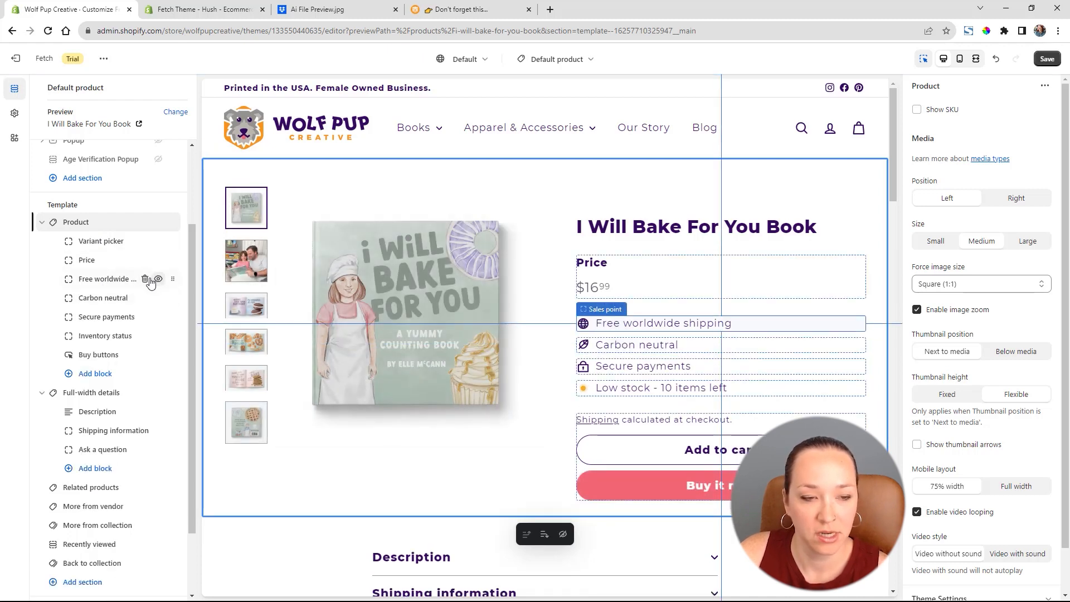
{"action": "left_click", "coordinate": [144, 279]}
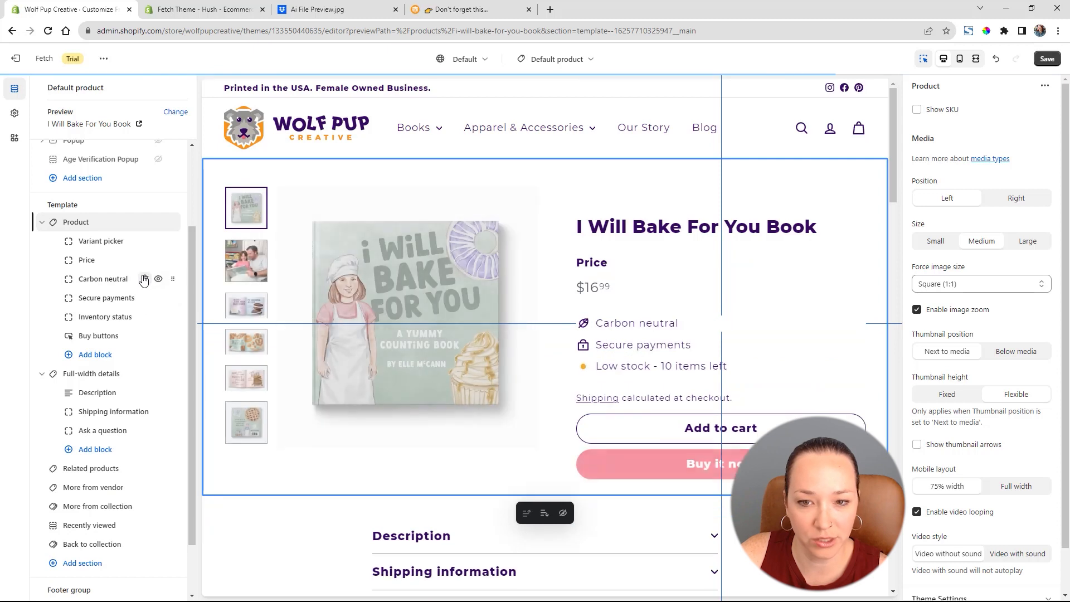
{"action": "left_click", "coordinate": [145, 280]}
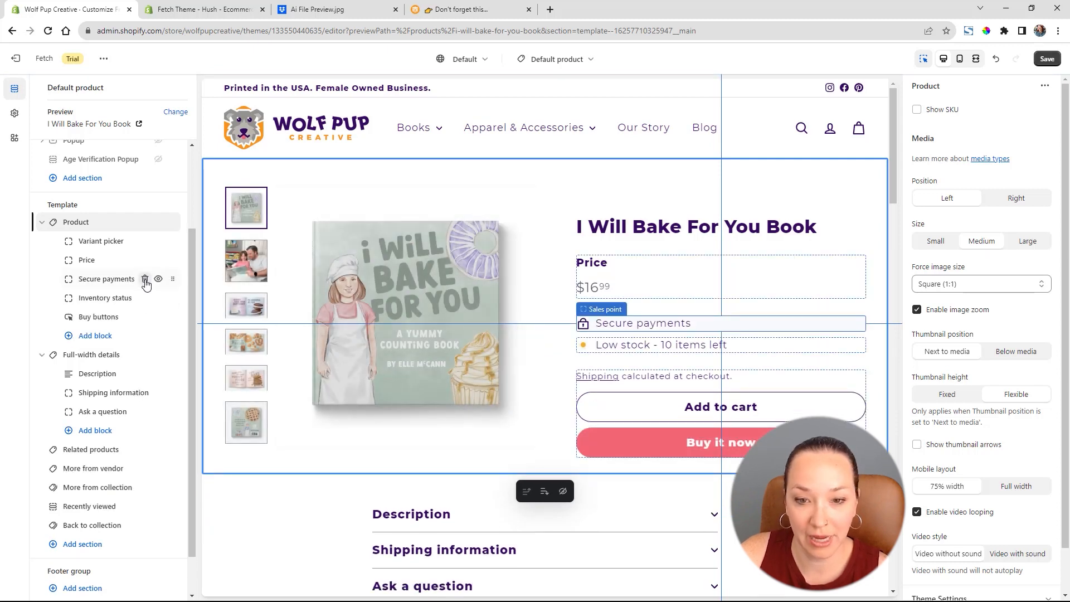
{"action": "left_click", "coordinate": [144, 279]}
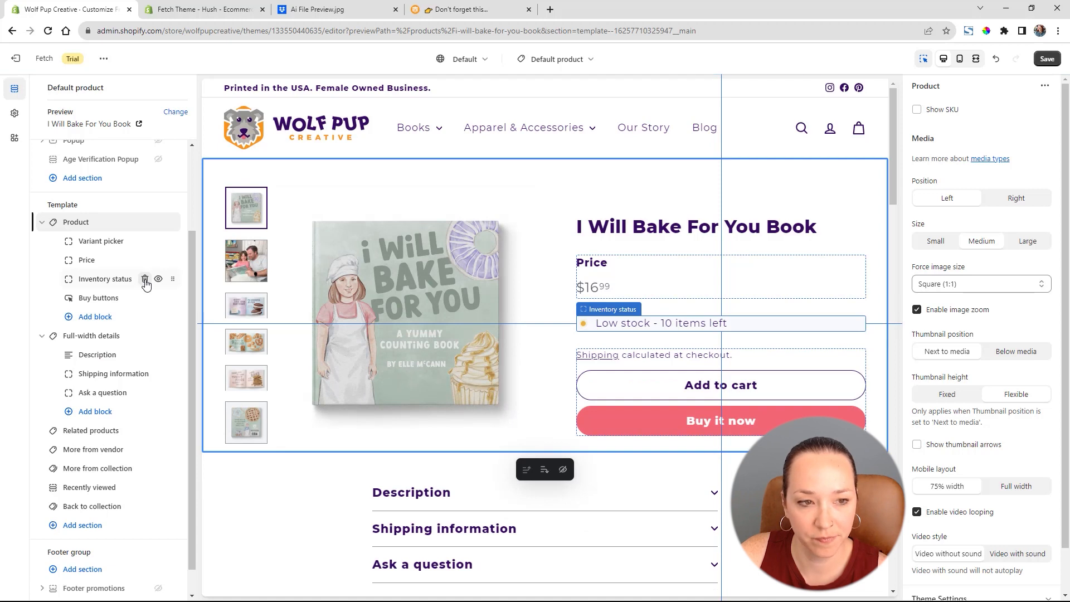
{"action": "left_click", "coordinate": [145, 280]}
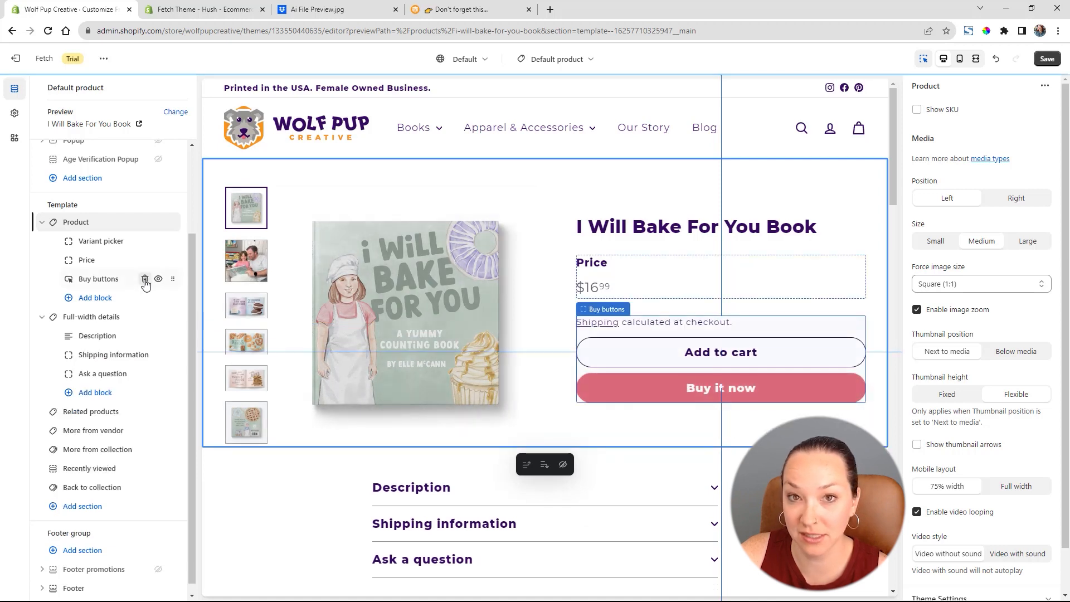
Add a Description block to the Product section below the buy buttons, and hide the Full-width details section.
{"action": "left_click", "coordinate": [96, 299]}
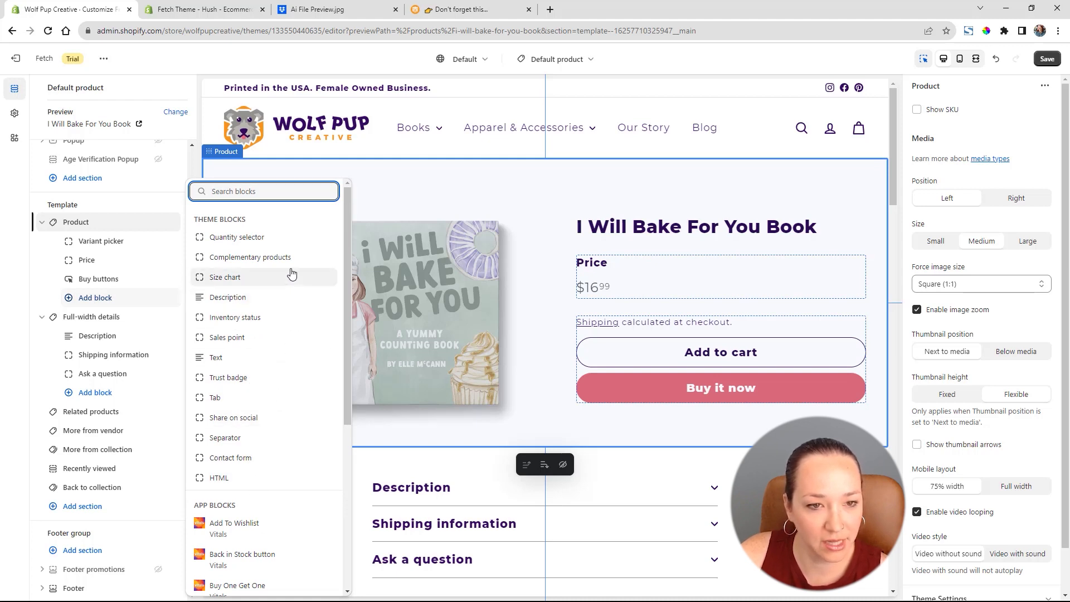
{"action": "left_click", "coordinate": [273, 300]}
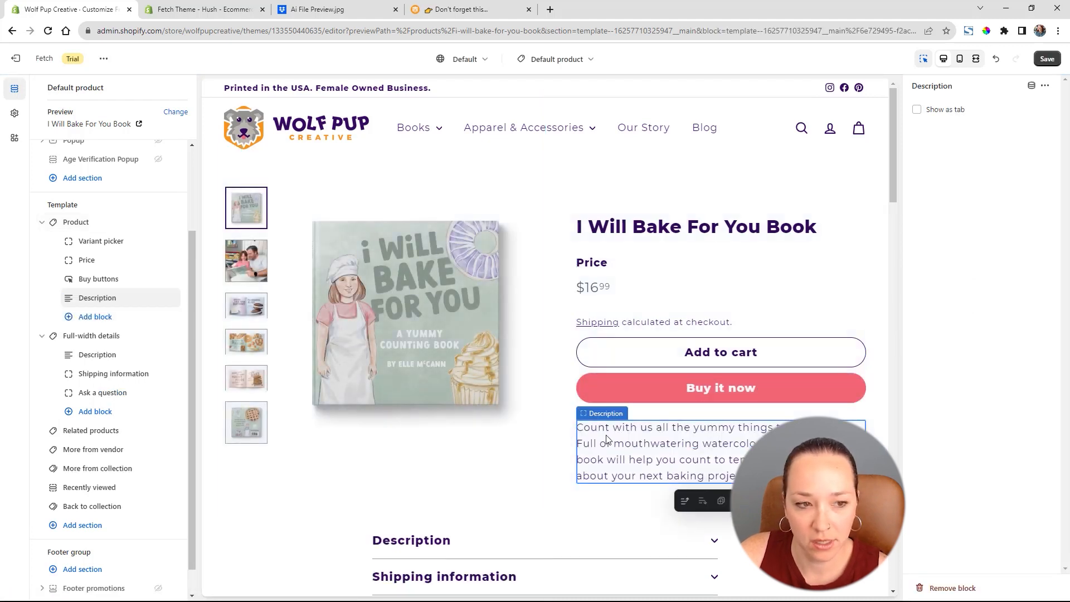
{"action": "scroll", "coordinate": [587, 446], "scroll_direction": "down", "scroll_amount": 4}
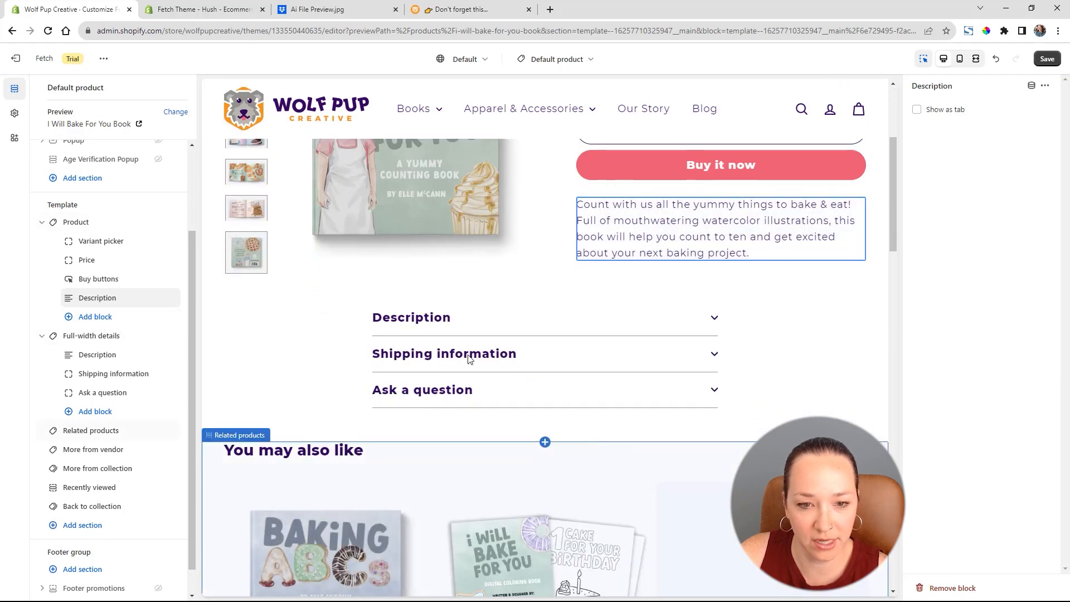
{"action": "mouse_move", "coordinate": [159, 343]}
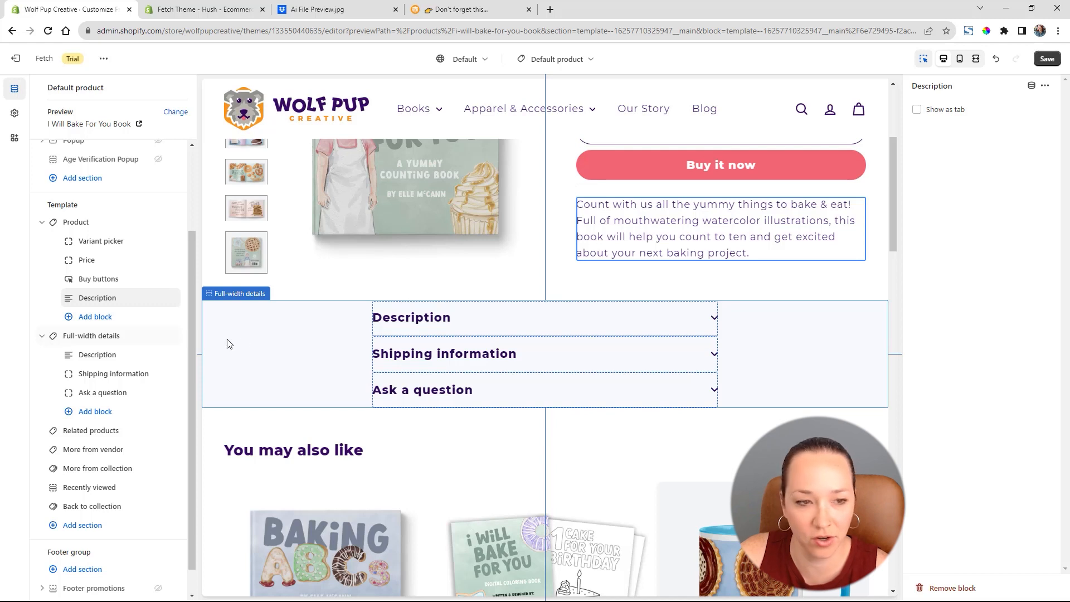
{"action": "left_click", "coordinate": [159, 337]}
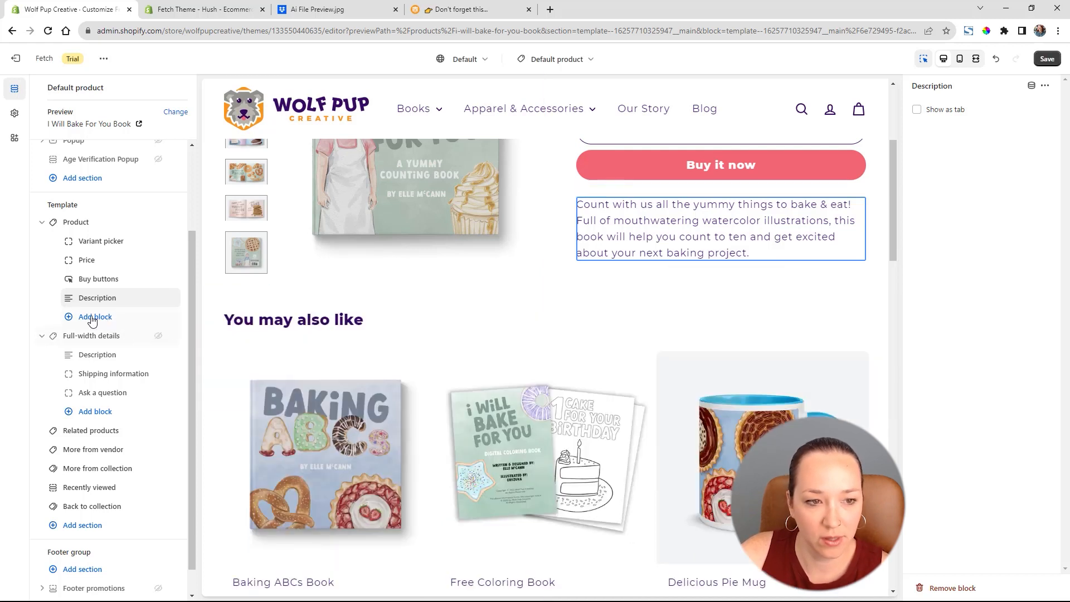
Try a Tab block headed "Details" with its default content cleared, check its dynamic content sources, and remove the block.
{"action": "left_click", "coordinate": [92, 318]}
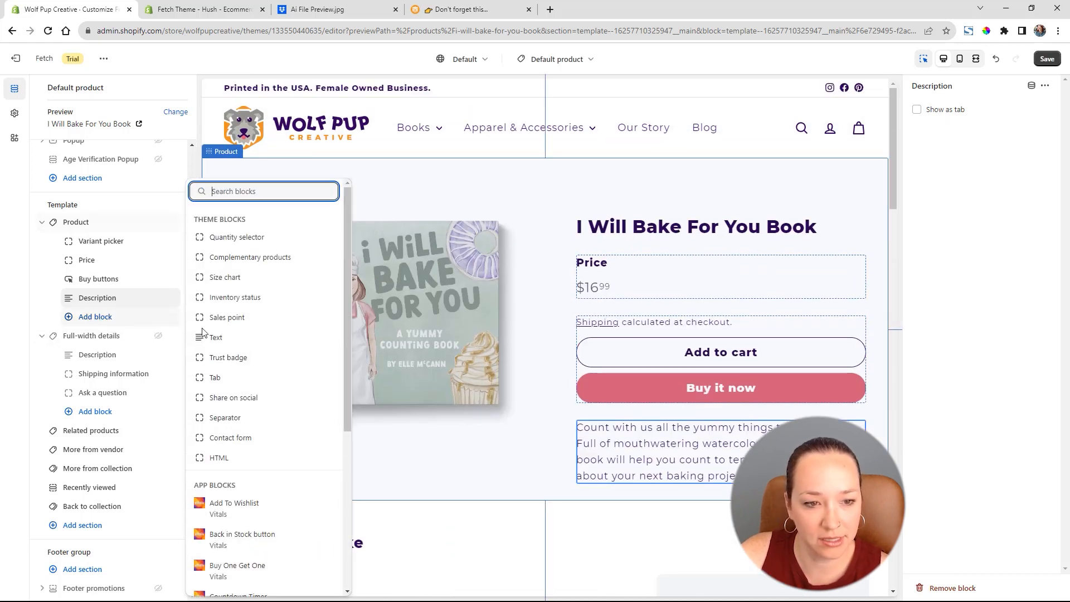
{"action": "left_click", "coordinate": [245, 381]}
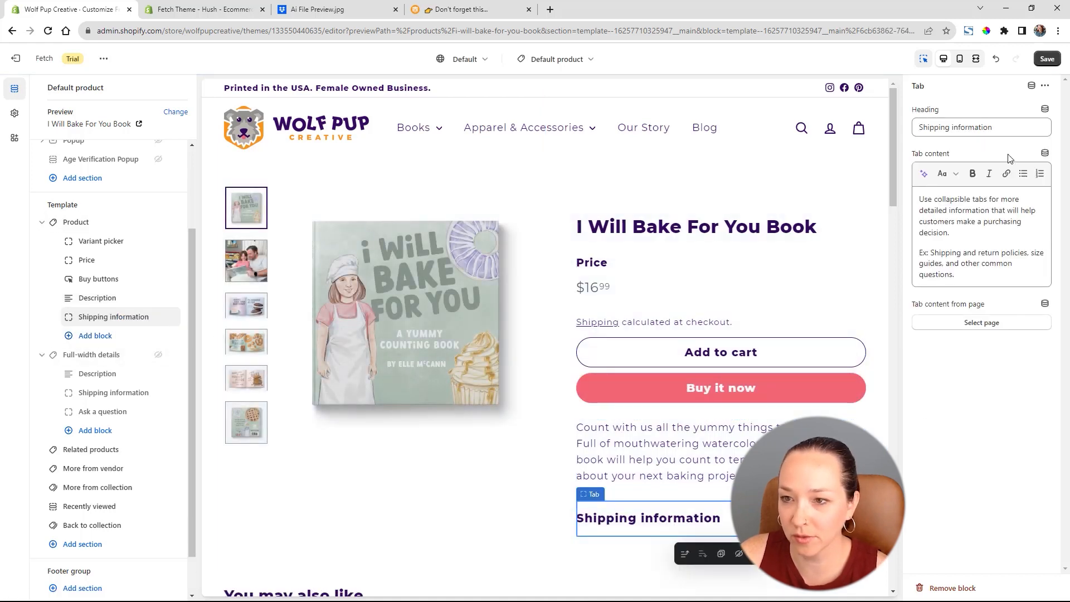
{"action": "triple_click", "coordinate": [1033, 130]}
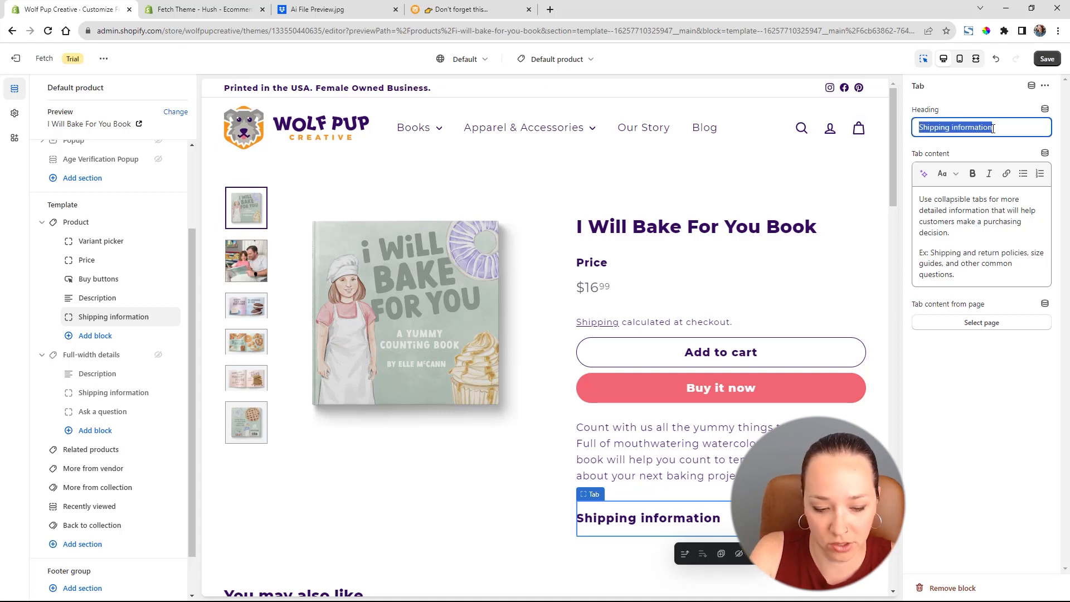
{"action": "type", "text": "Details"}
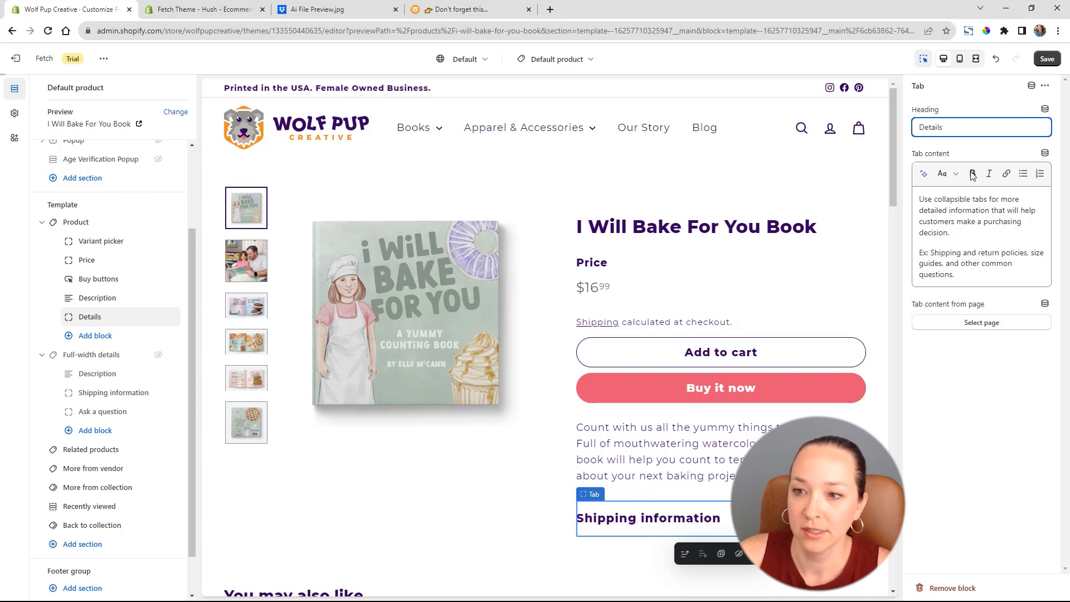
{"action": "left_click_drag", "start_coordinate": [956, 276], "coordinate": [949, 194]}
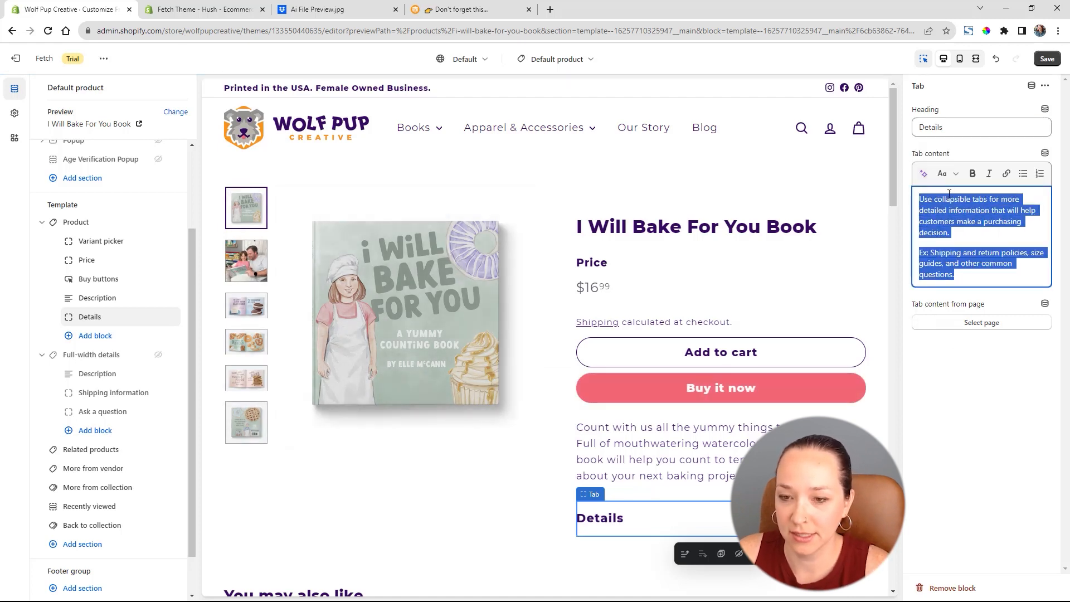
{"action": "key", "text": "BackSpace"}
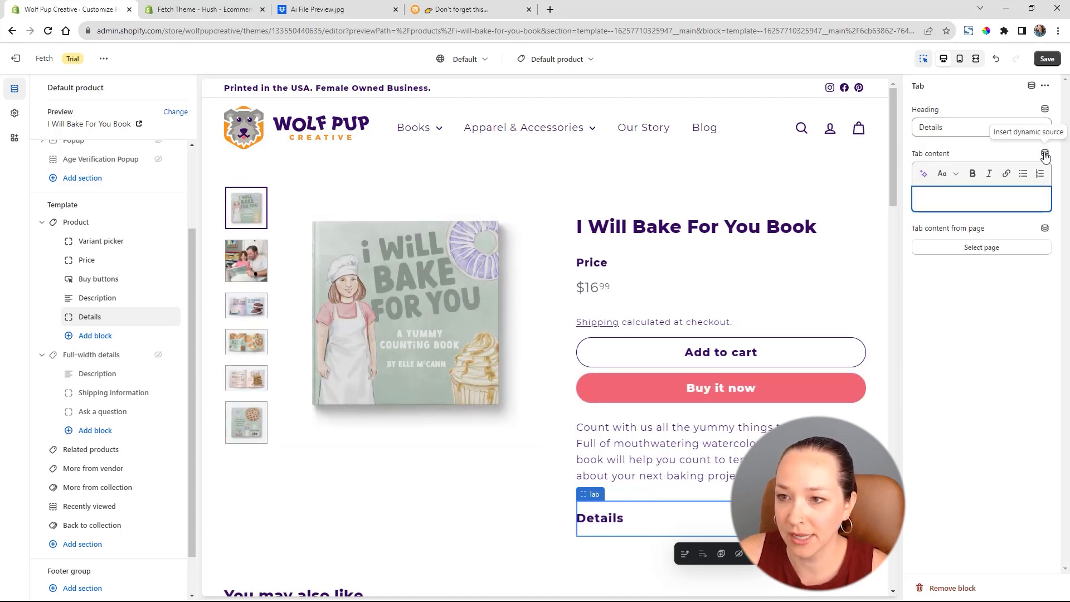
{"action": "left_click", "coordinate": [1045, 155]}
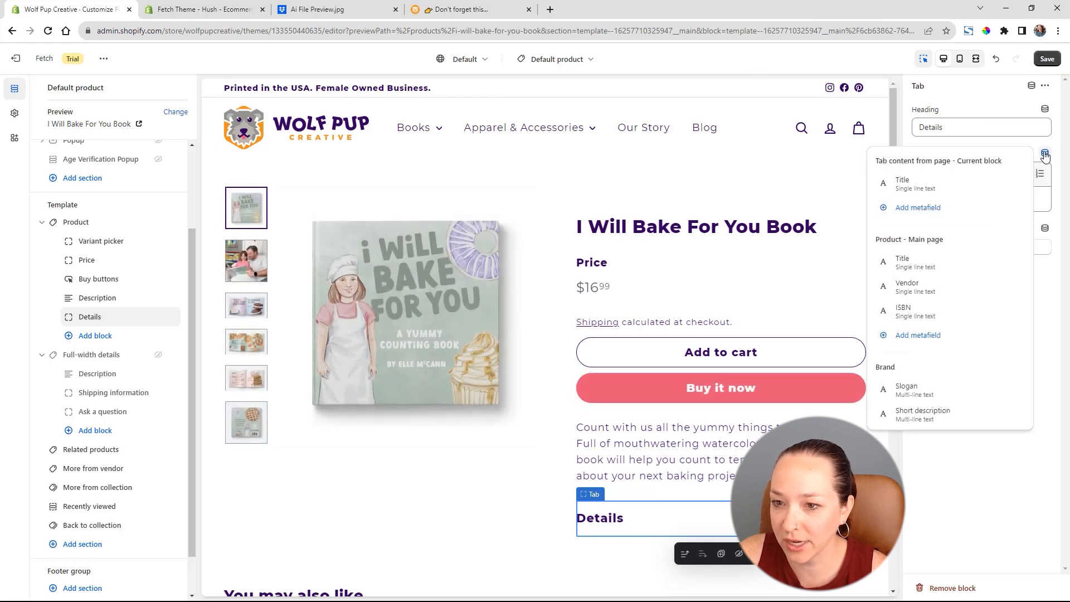
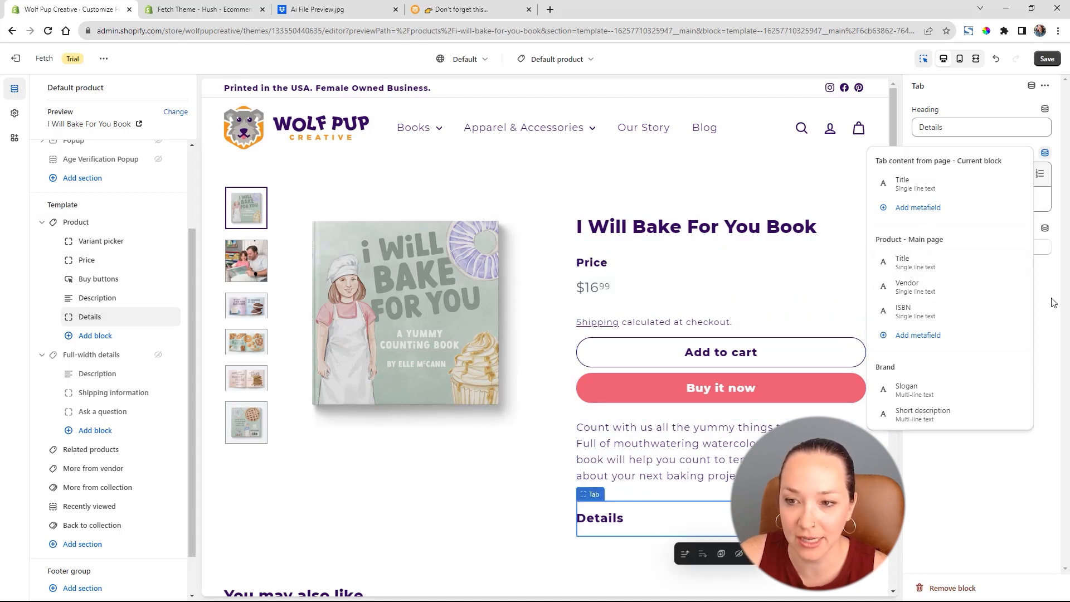
{"action": "left_click", "coordinate": [1054, 276]}
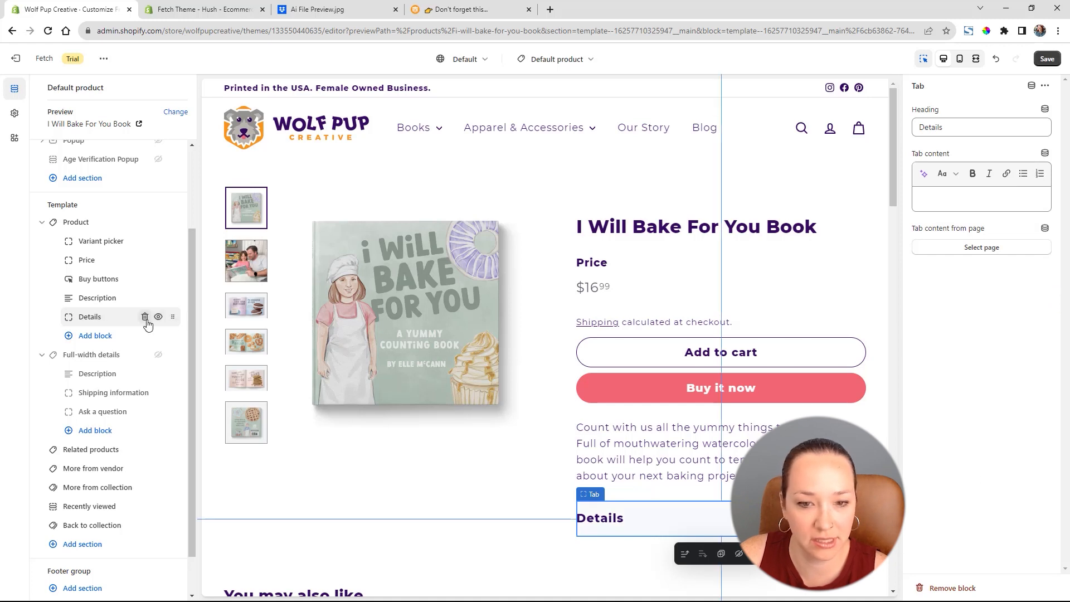
{"action": "left_click", "coordinate": [144, 318]}
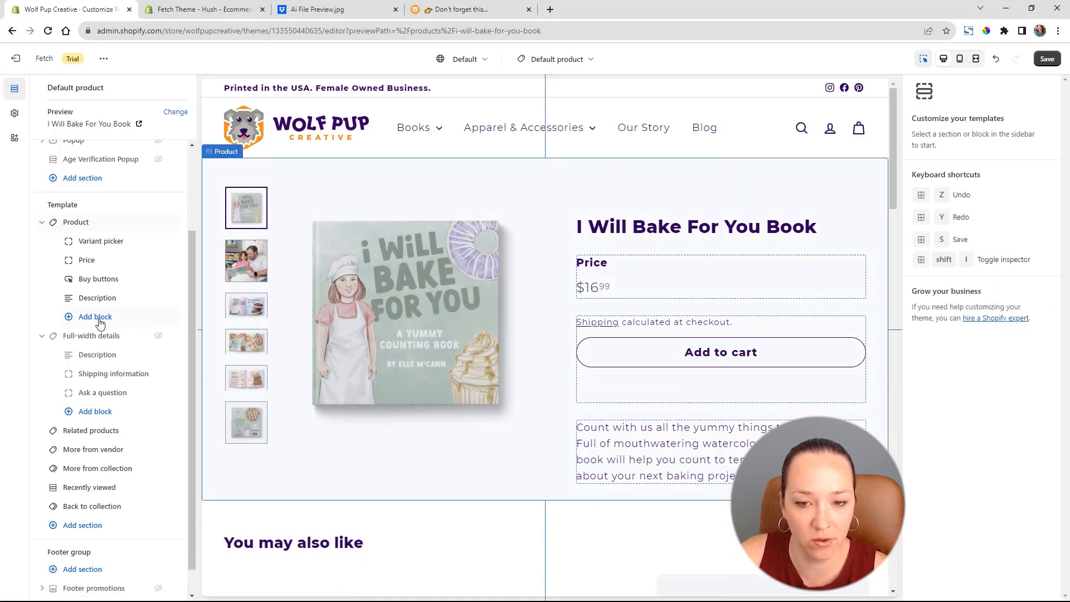
{"action": "left_click", "coordinate": [99, 319]}
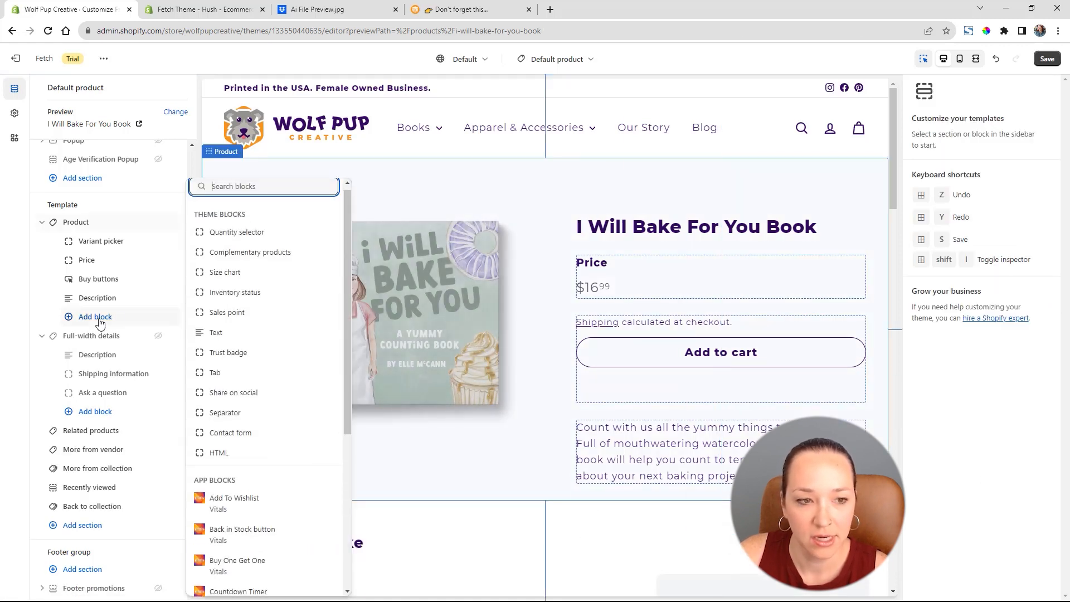
{"action": "left_click", "coordinate": [266, 319]}
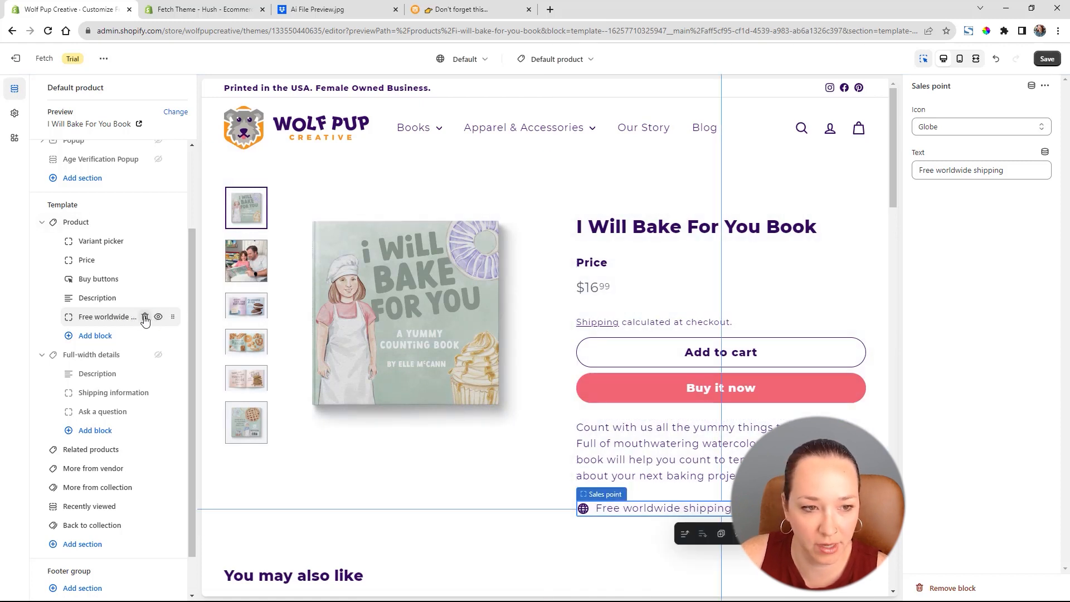
{"action": "left_click", "coordinate": [145, 317]}
Add a Quantity selector block to the Product section and place it between Price and Buy buttons.
{"action": "left_click", "coordinate": [109, 316]}
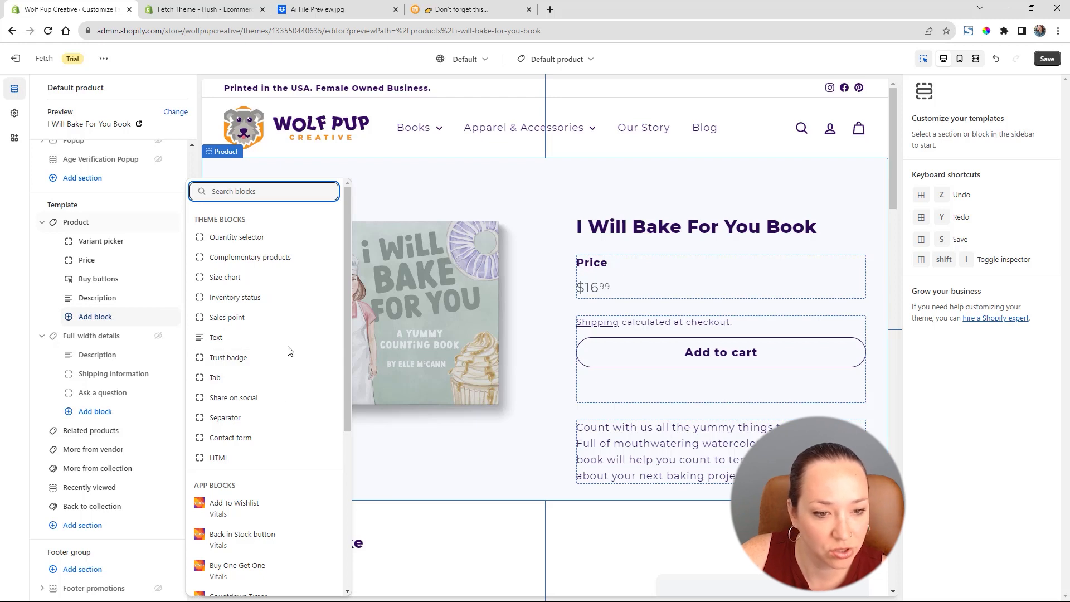
{"action": "scroll", "coordinate": [284, 379], "scroll_direction": "down", "scroll_amount": 5}
{"action": "scroll", "coordinate": [278, 340], "scroll_direction": "up", "scroll_amount": 5}
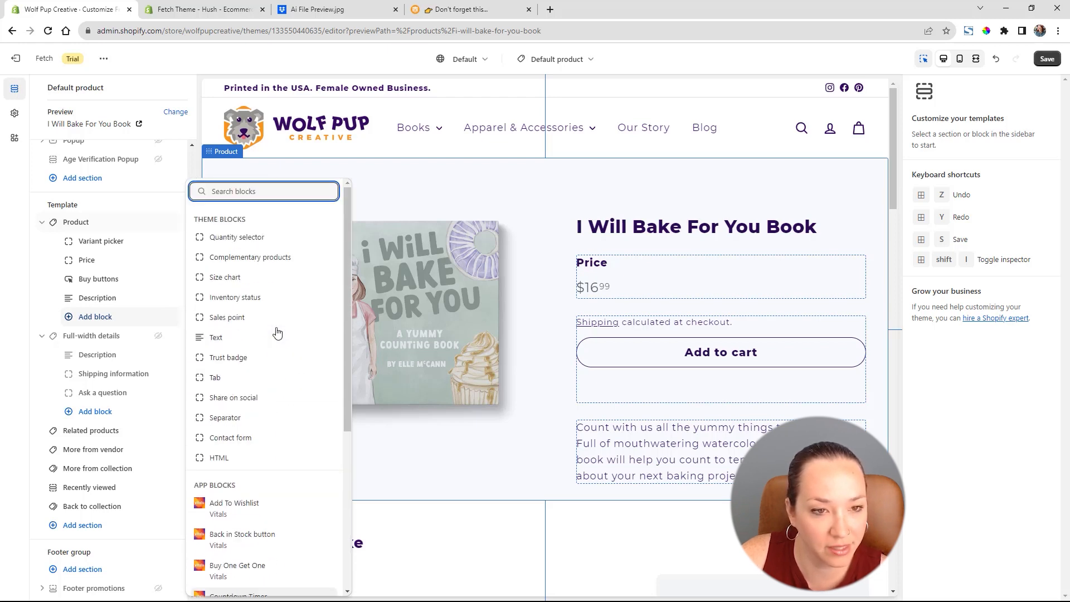
{"action": "left_click", "coordinate": [239, 237]}
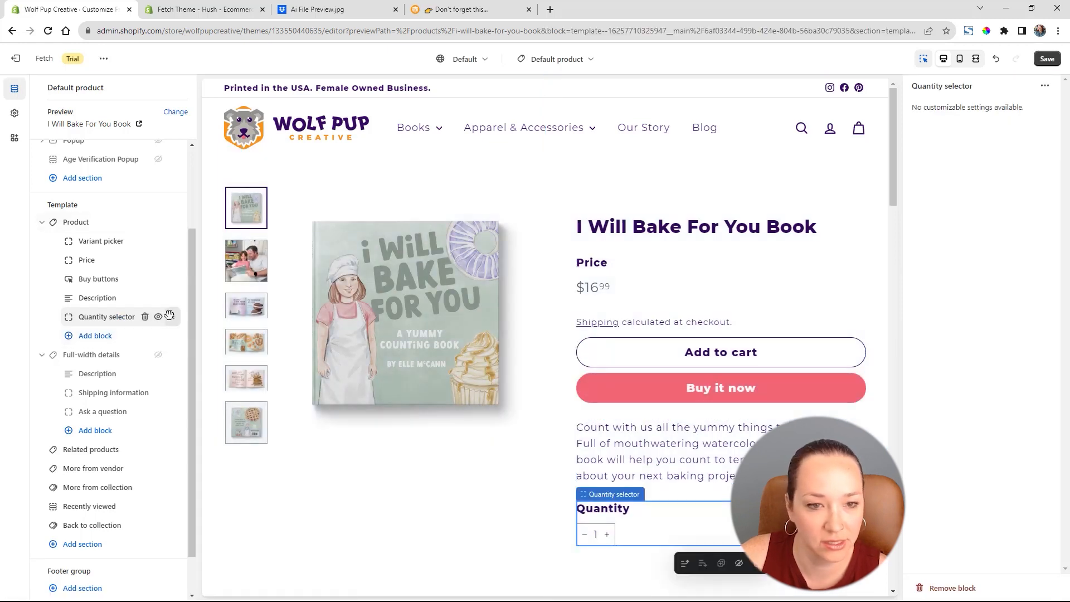
{"action": "left_click_drag", "start_coordinate": [172, 317], "coordinate": [175, 280]}
Turn off the dynamic checkout button and the pickup availability feature for the Buy buttons block.
{"action": "left_click", "coordinate": [101, 298]}
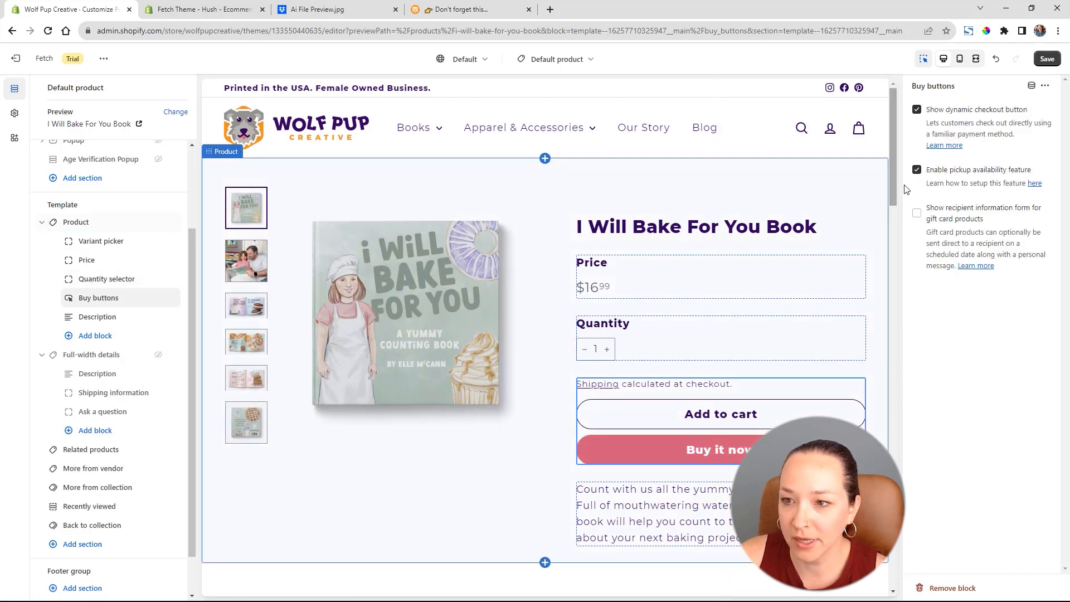
{"action": "left_click", "coordinate": [917, 110]}
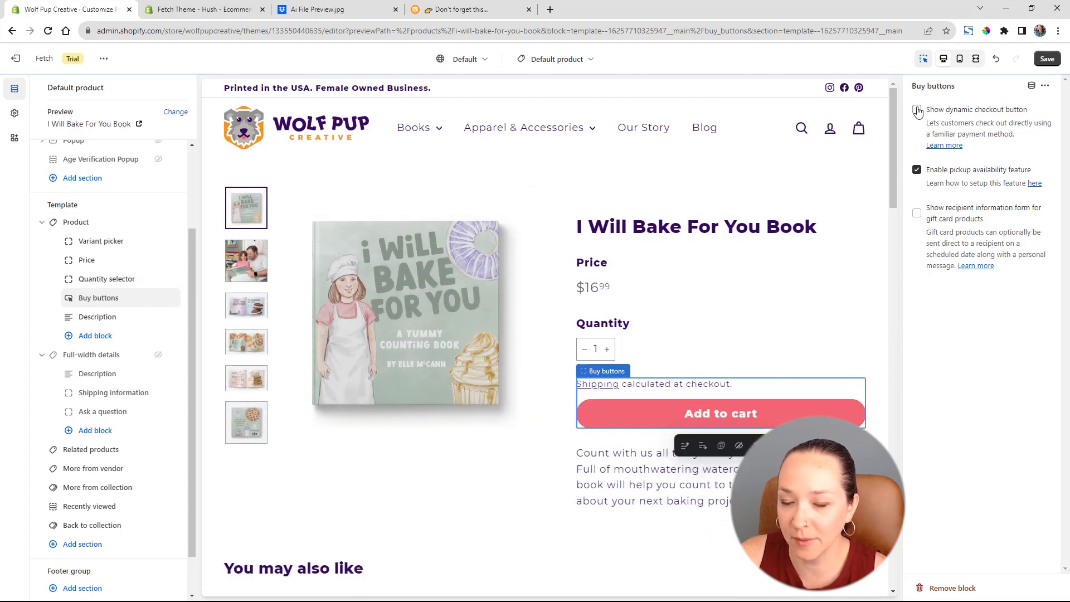
{"action": "left_click", "coordinate": [918, 171]}
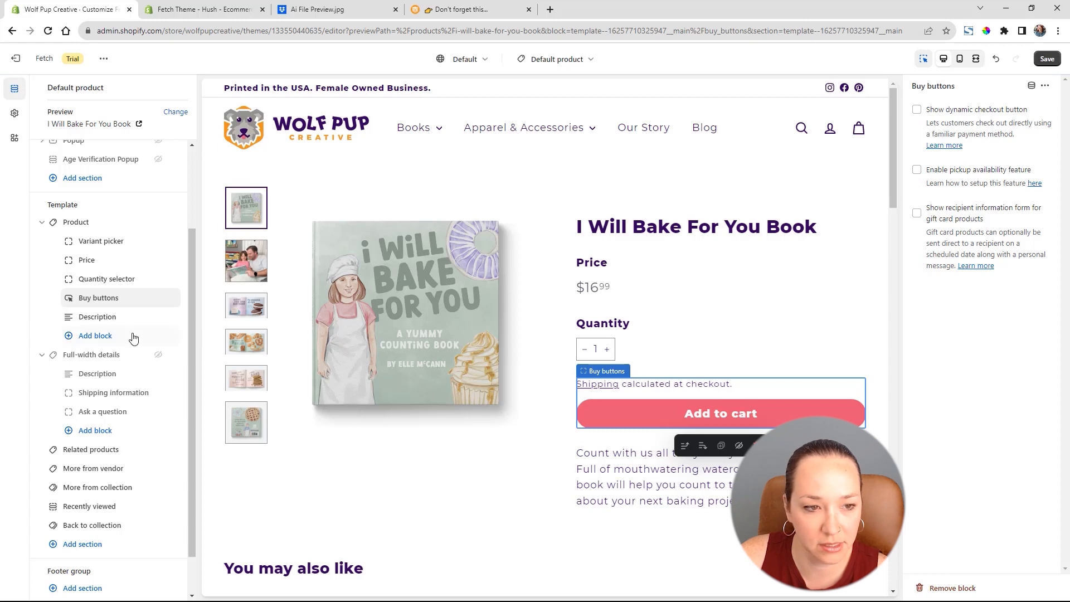
Add a Sales point block below the product description with the Heart icon and the text "Female Indie Publishers".
{"action": "left_click", "coordinate": [94, 336]}
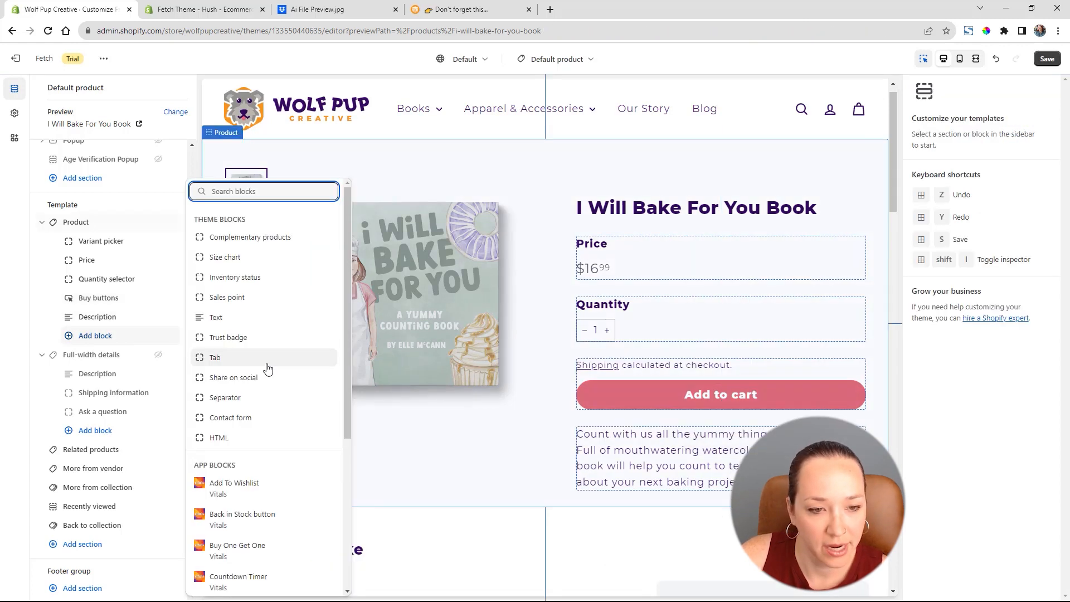
{"action": "left_click", "coordinate": [267, 302]}
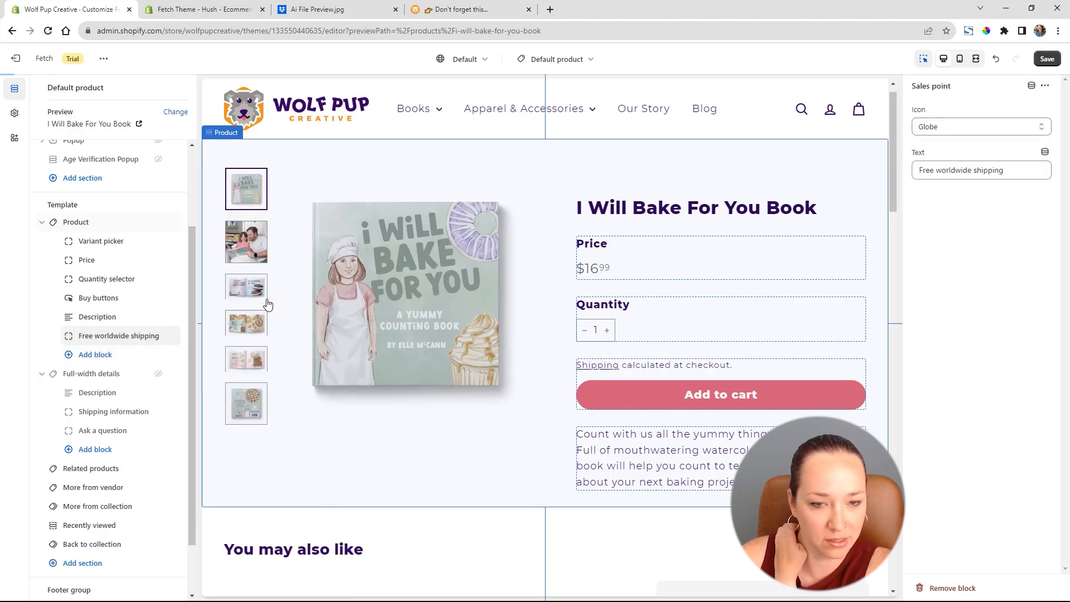
{"action": "left_click", "coordinate": [1003, 129]}
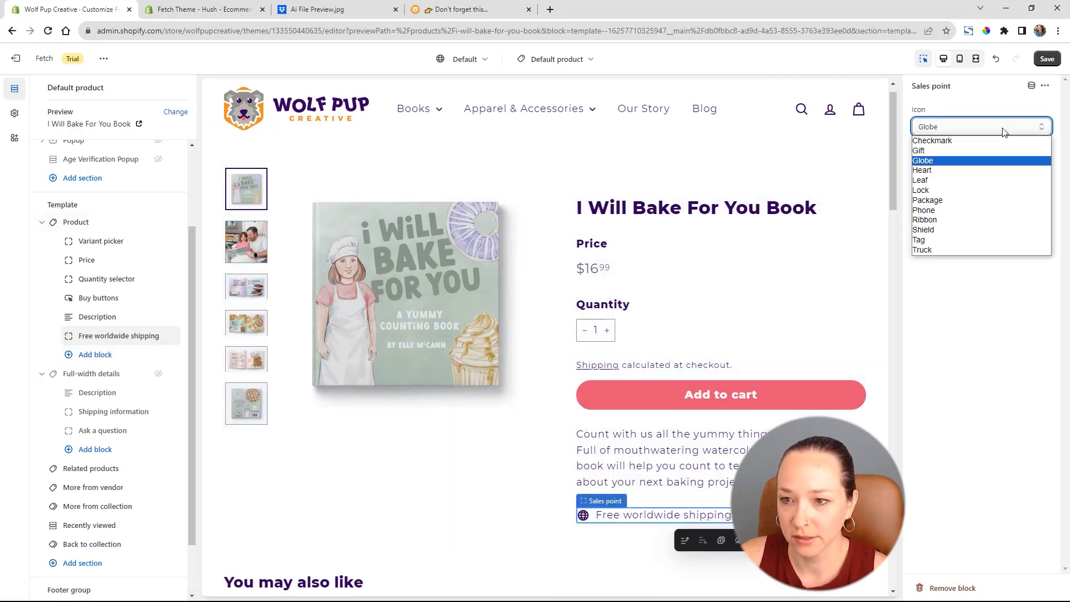
{"action": "left_click", "coordinate": [976, 172]}
{"action": "left_click_drag", "start_coordinate": [1028, 172], "coordinate": [845, 138]}
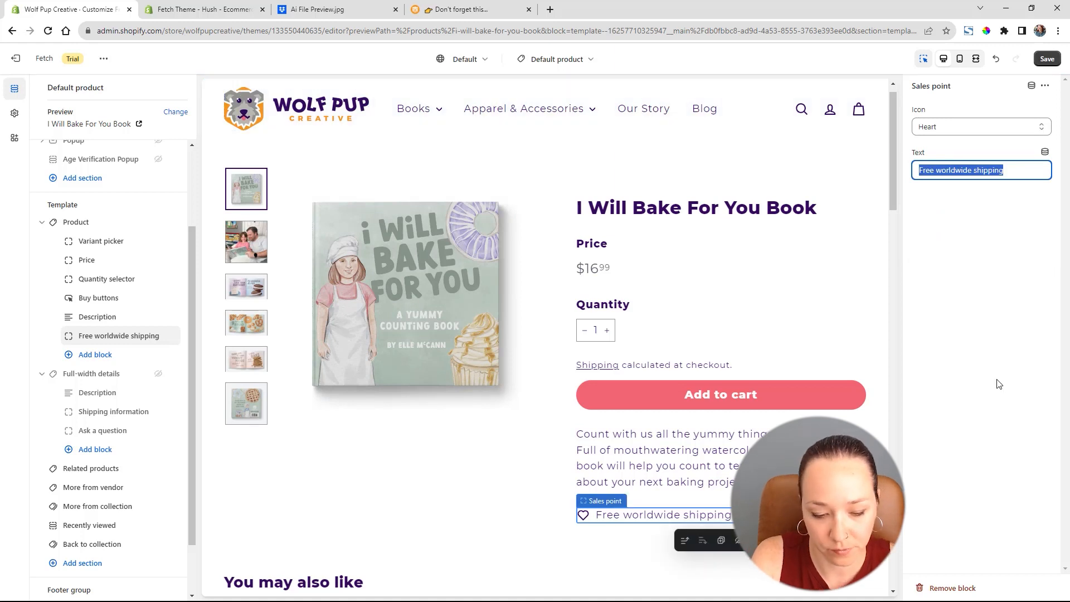
{"action": "type", "text": "Female"}
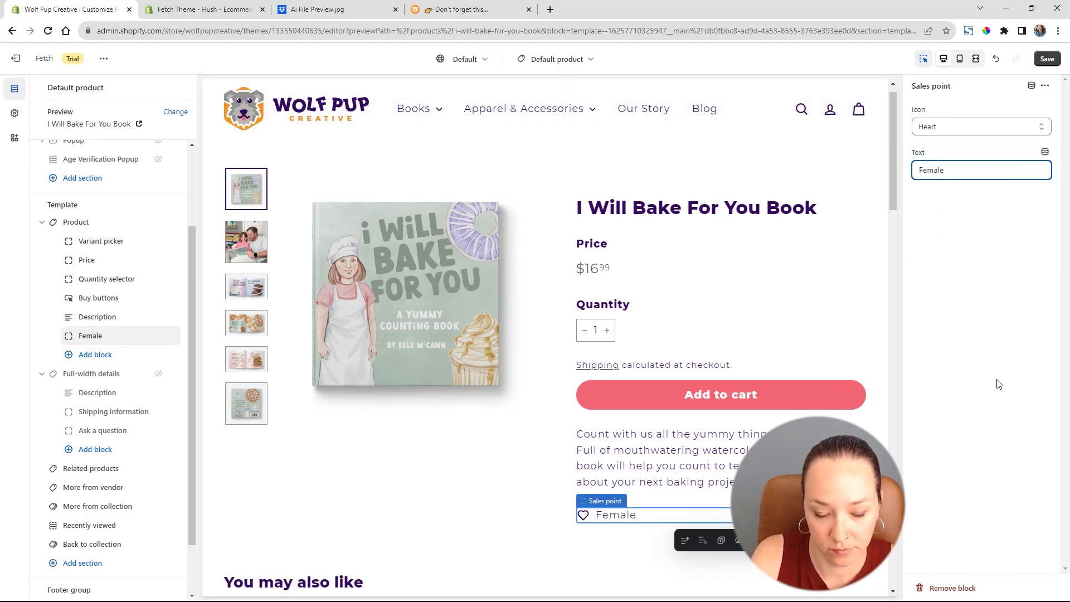
{"action": "type", "text": " Indie Publishers"}
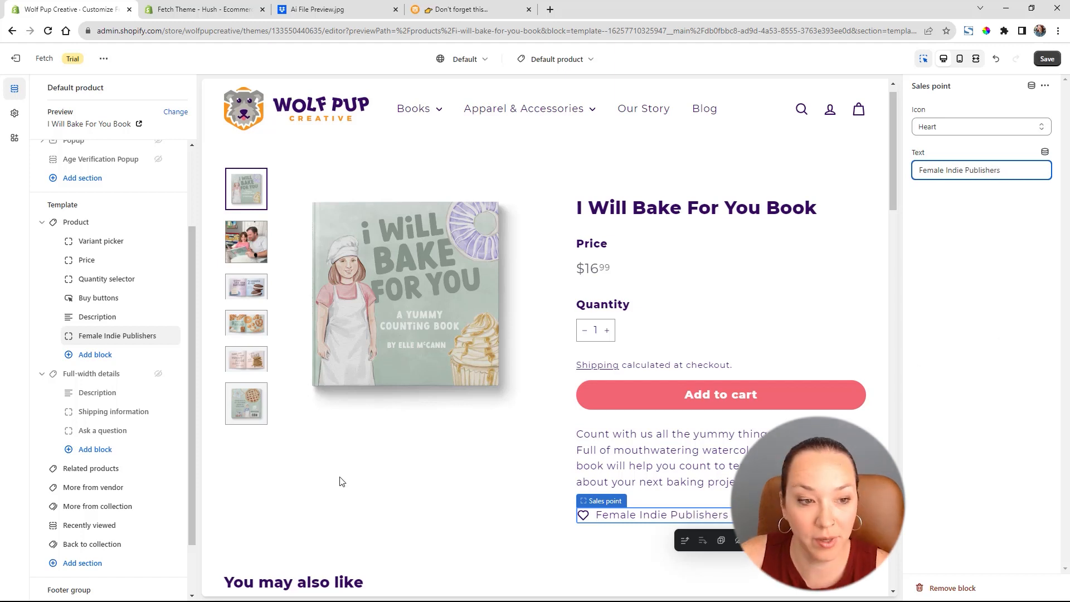
Add a second Sales point block to the Product section with the text "Printed in the USA".
{"action": "left_click", "coordinate": [98, 355]}
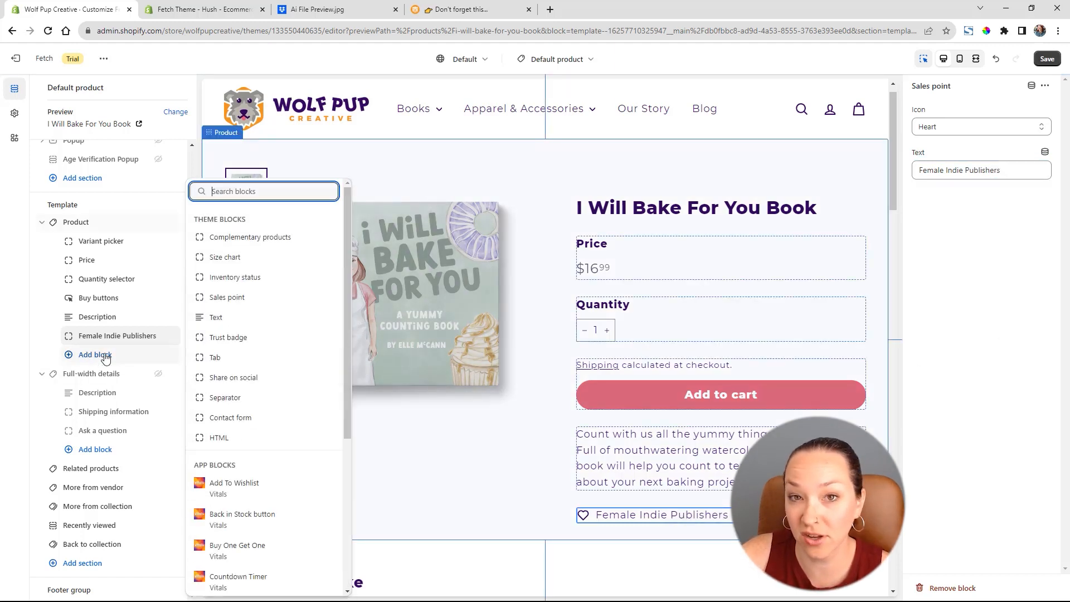
{"action": "left_click", "coordinate": [229, 297]}
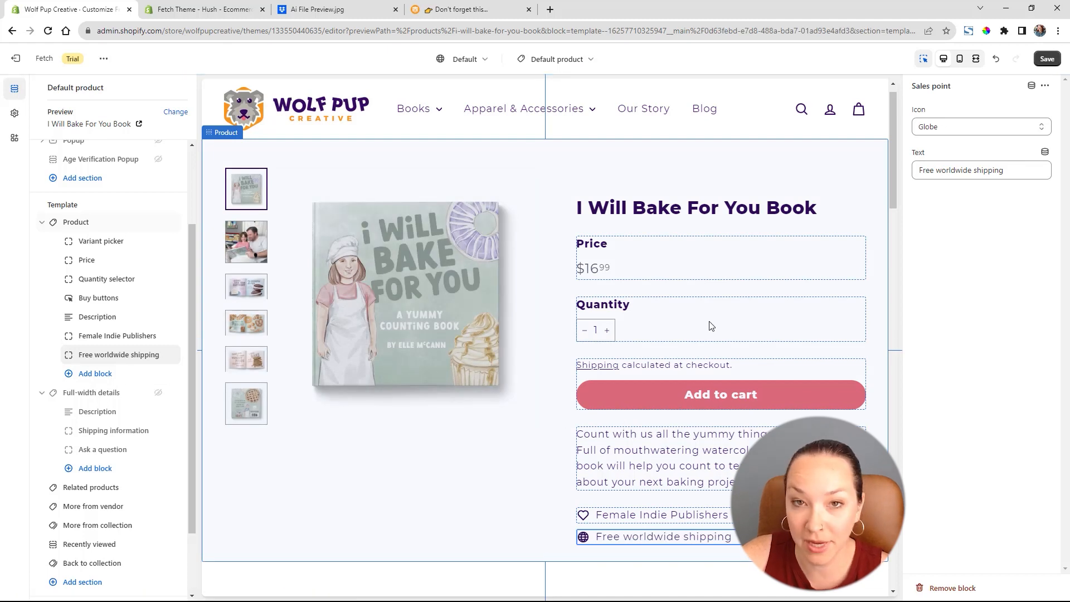
{"action": "left_click", "coordinate": [977, 171]}
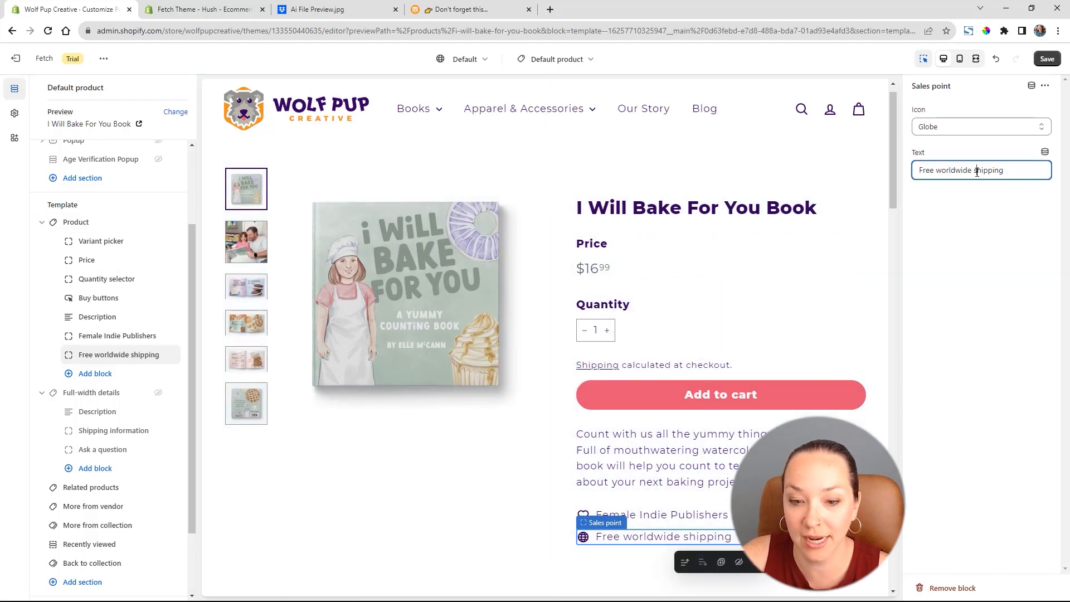
{"action": "triple_click", "coordinate": [977, 172]}
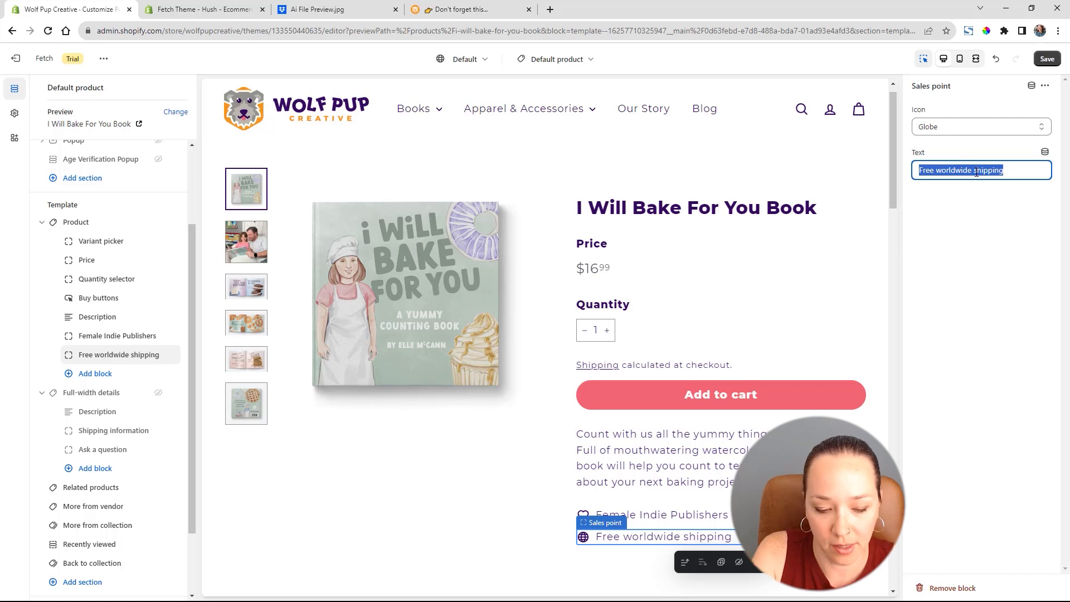
{"action": "type", "text": "Printed in the USA"}
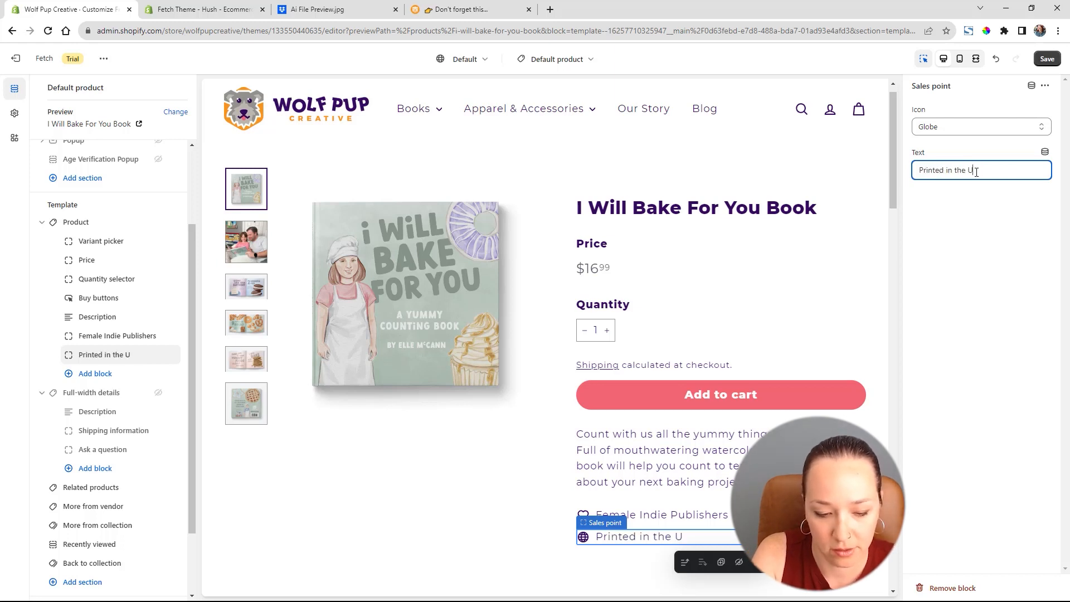
Add a third Sales point block with the Ribbon icon and the text "Fun Learning Activities", and save the template.
{"action": "left_click", "coordinate": [96, 374]}
{"action": "left_click", "coordinate": [267, 277]}
{"action": "left_click", "coordinate": [987, 127]}
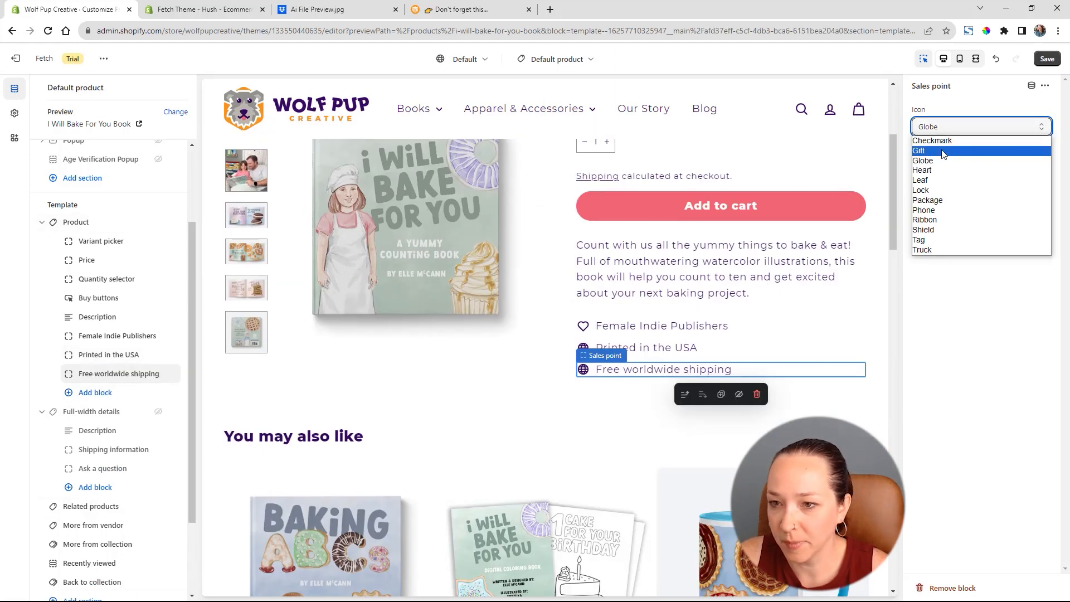
{"action": "left_click", "coordinate": [943, 150]}
{"action": "left_click", "coordinate": [981, 126]}
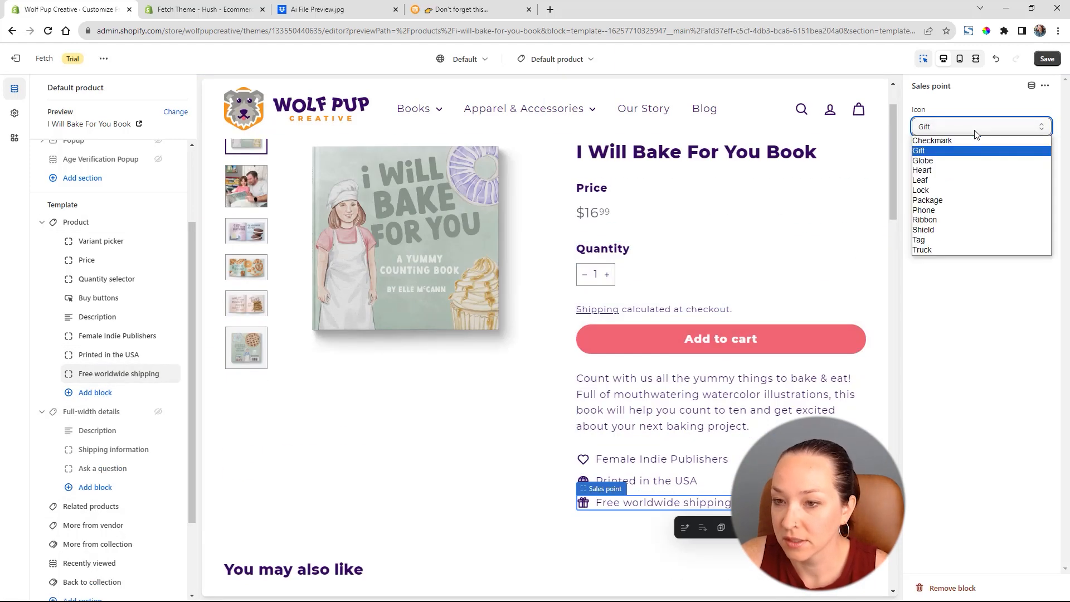
{"action": "left_click", "coordinate": [965, 221]}
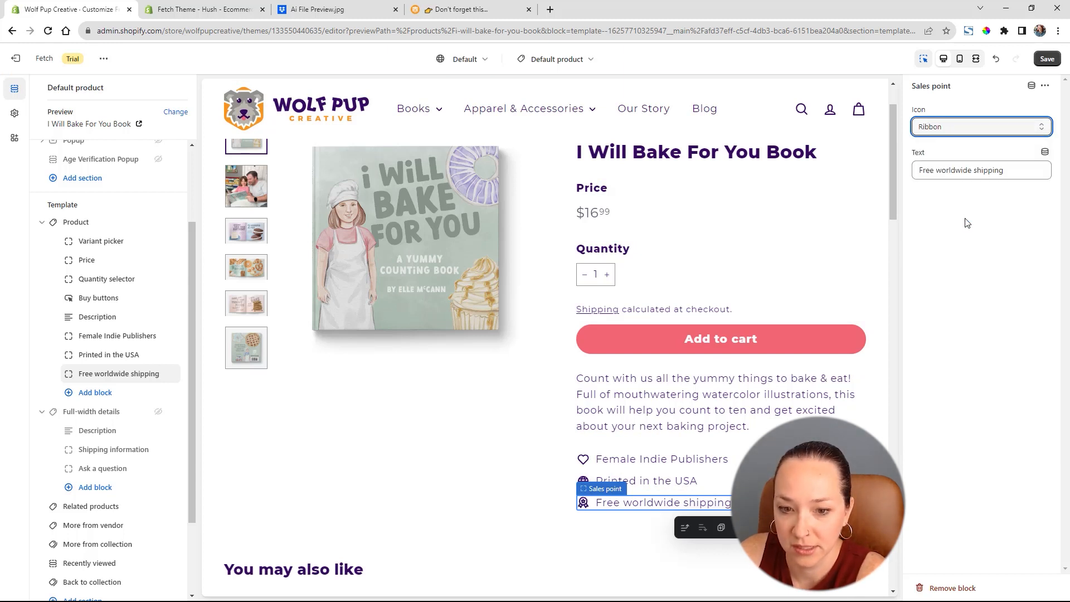
{"action": "triple_click", "coordinate": [1001, 169]}
{"action": "type", "text": "Fun Learning Activities"}
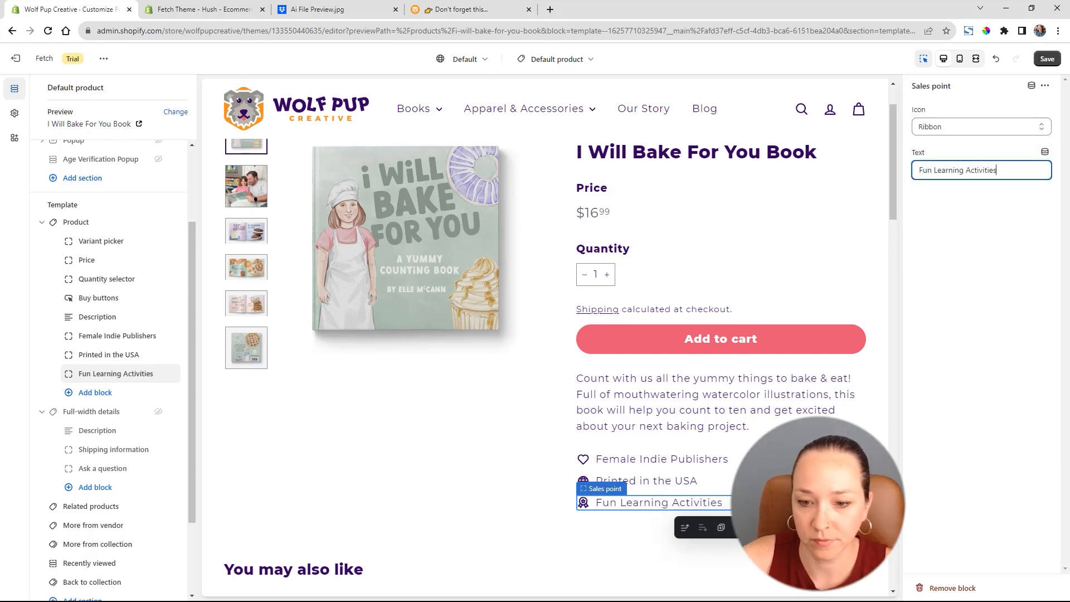
{"action": "left_click", "coordinate": [1047, 58]}
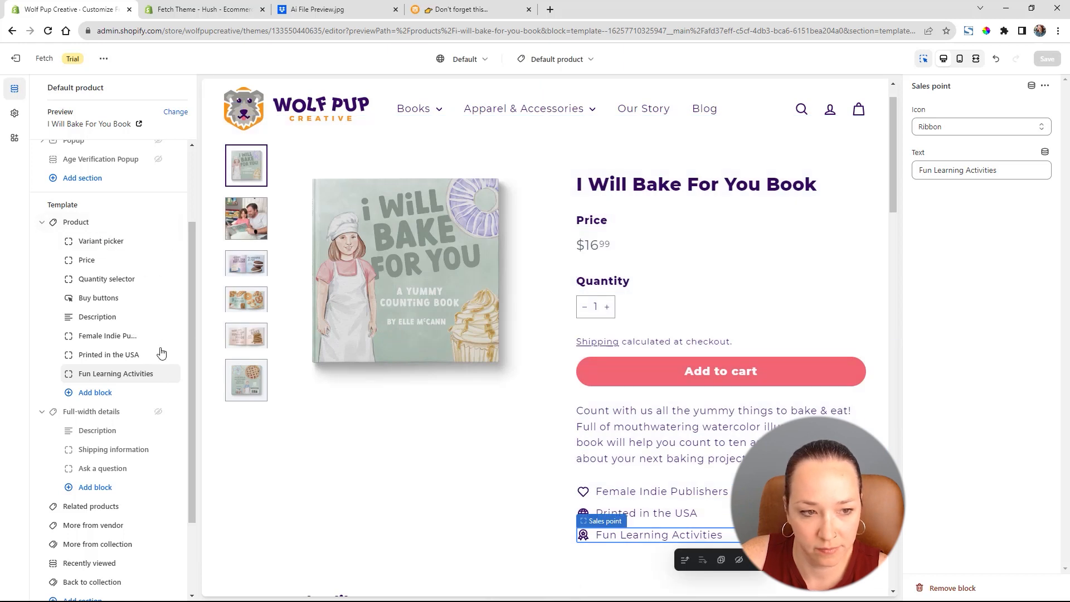
Move the Description block below the three sales points and hide the "Fun Learning Activities" sales point.
{"action": "left_click_drag", "start_coordinate": [162, 317], "coordinate": [161, 375]}
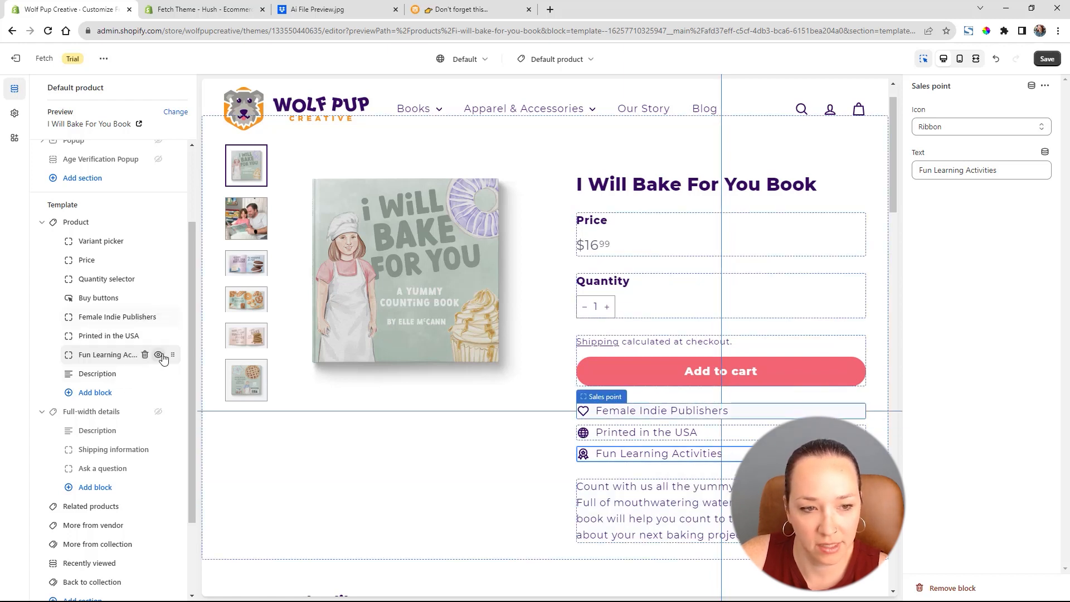
{"action": "left_click", "coordinate": [159, 354]}
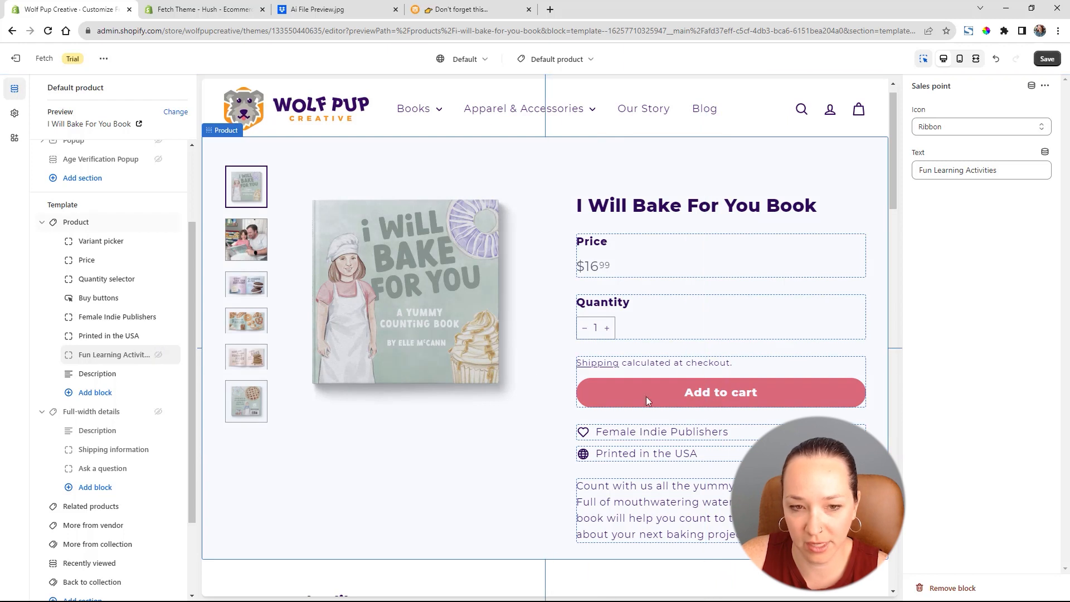
Set the Product section's media size to Large and its position to Right, comparing it with the Left position.
{"action": "left_click", "coordinate": [92, 227]}
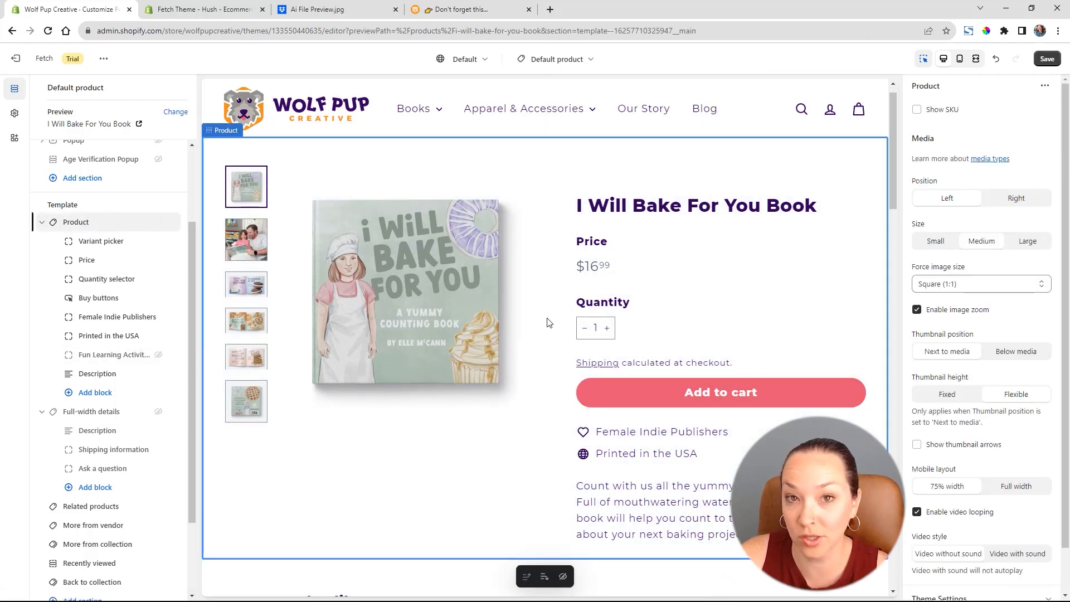
{"action": "scroll", "coordinate": [509, 339], "scroll_direction": "up", "scroll_amount": 1}
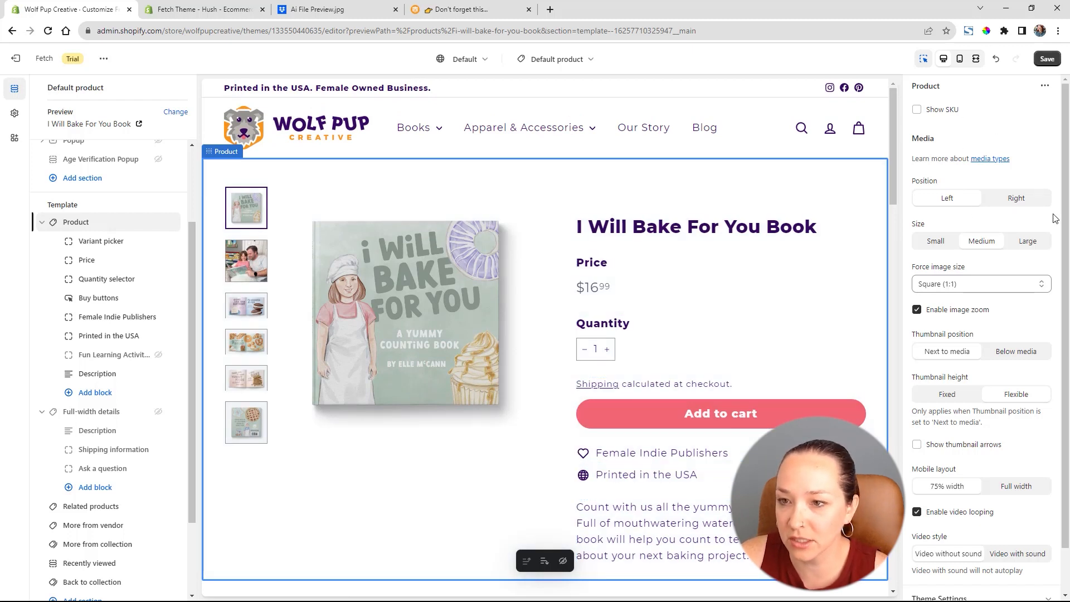
{"action": "left_click", "coordinate": [1010, 202]}
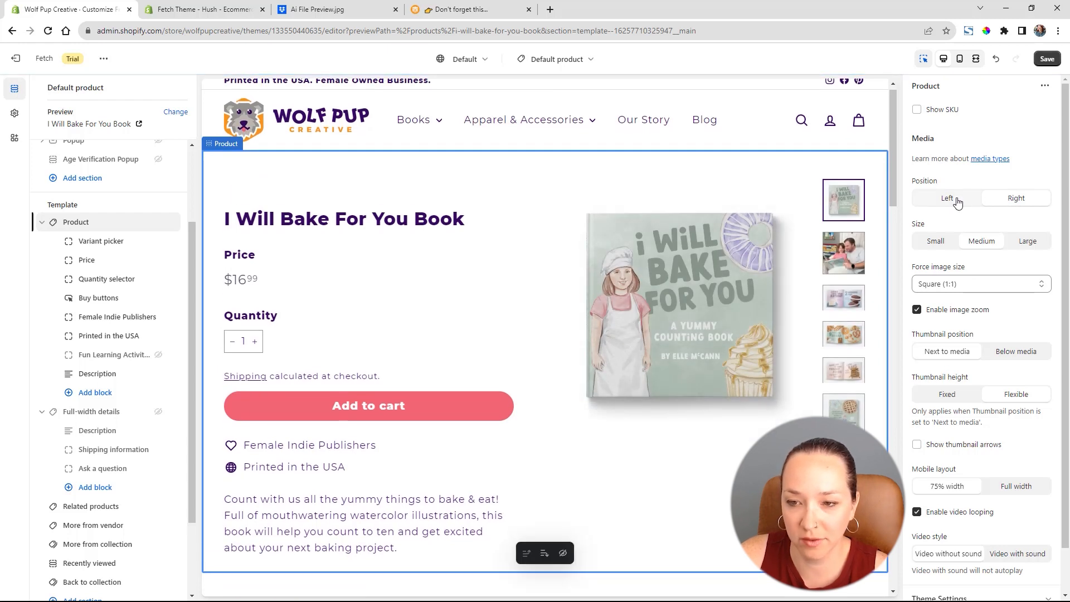
{"action": "left_click", "coordinate": [1028, 241]}
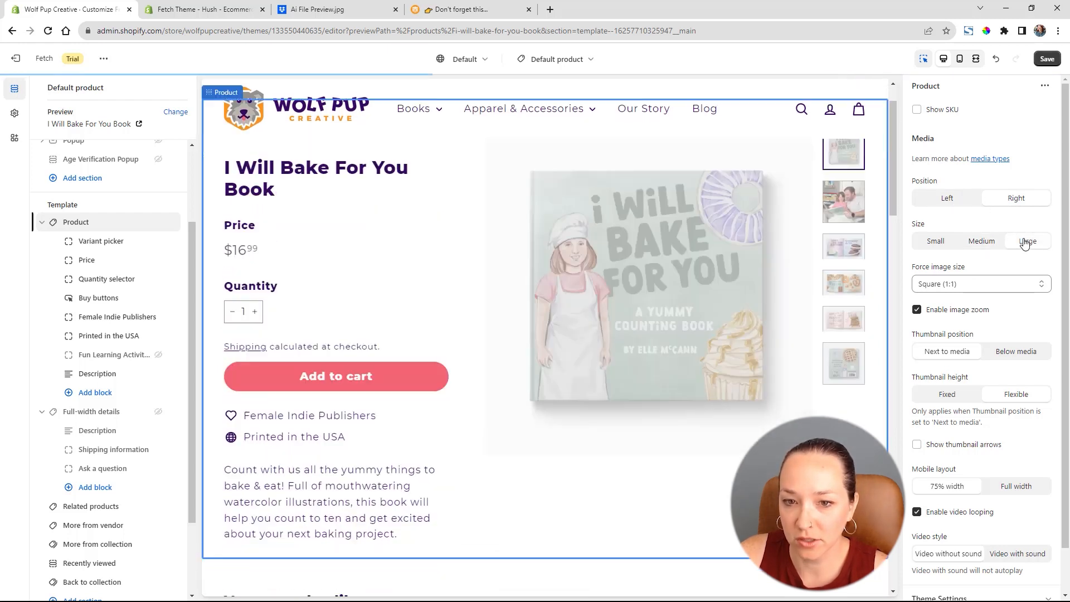
{"action": "scroll", "coordinate": [687, 276], "scroll_direction": "up", "scroll_amount": 2}
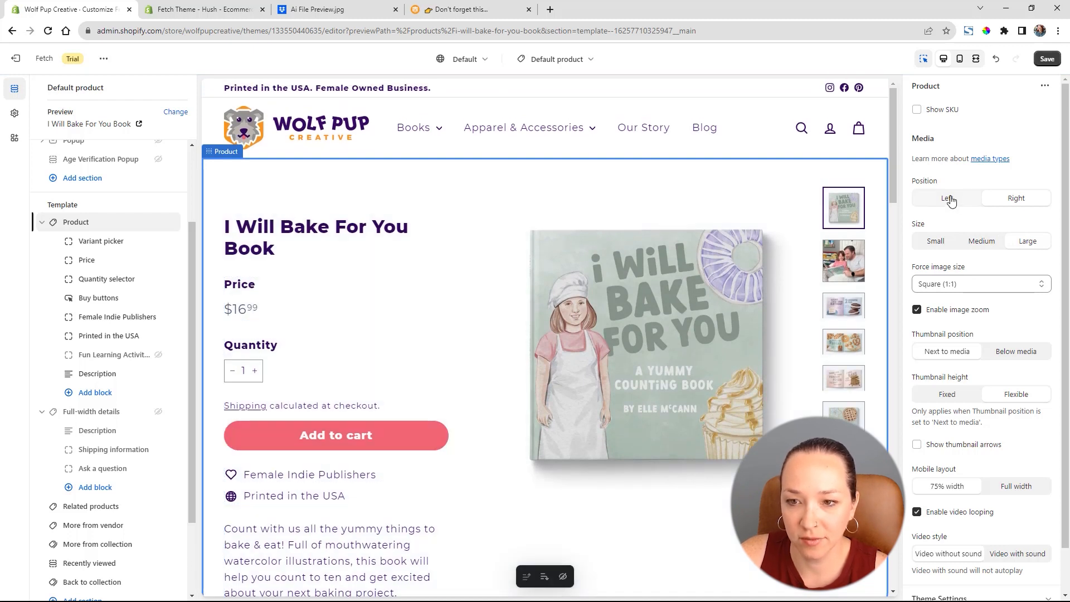
{"action": "left_click", "coordinate": [951, 199]}
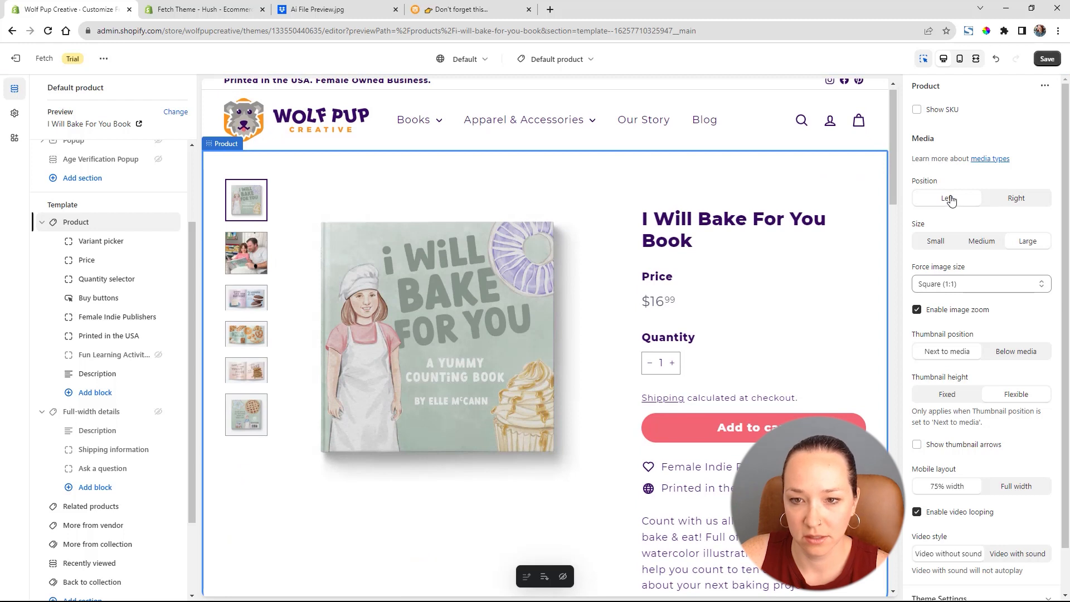
{"action": "left_click", "coordinate": [1033, 206]}
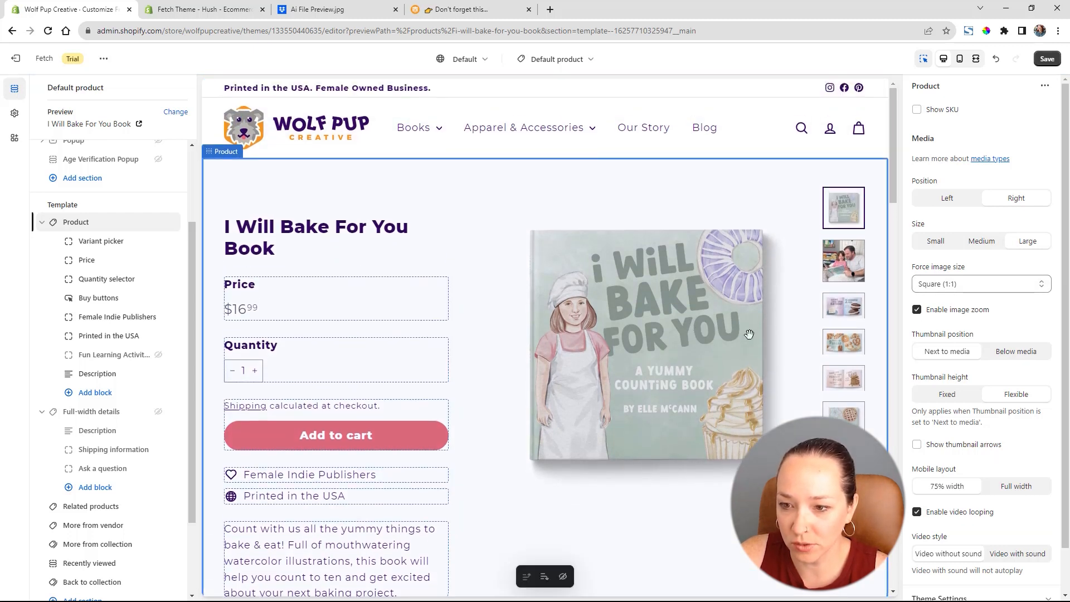
Set the thumbnail position to Below media, check the product page preview, and save the template.
{"action": "scroll", "coordinate": [1001, 367], "scroll_direction": "down", "scroll_amount": 1}
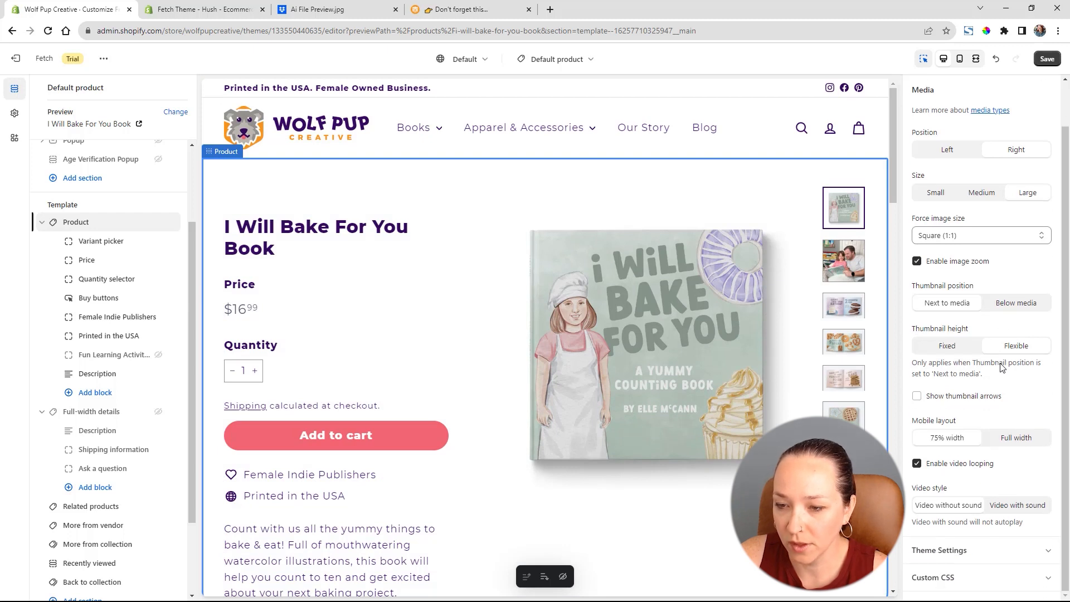
{"action": "left_click", "coordinate": [1021, 308]}
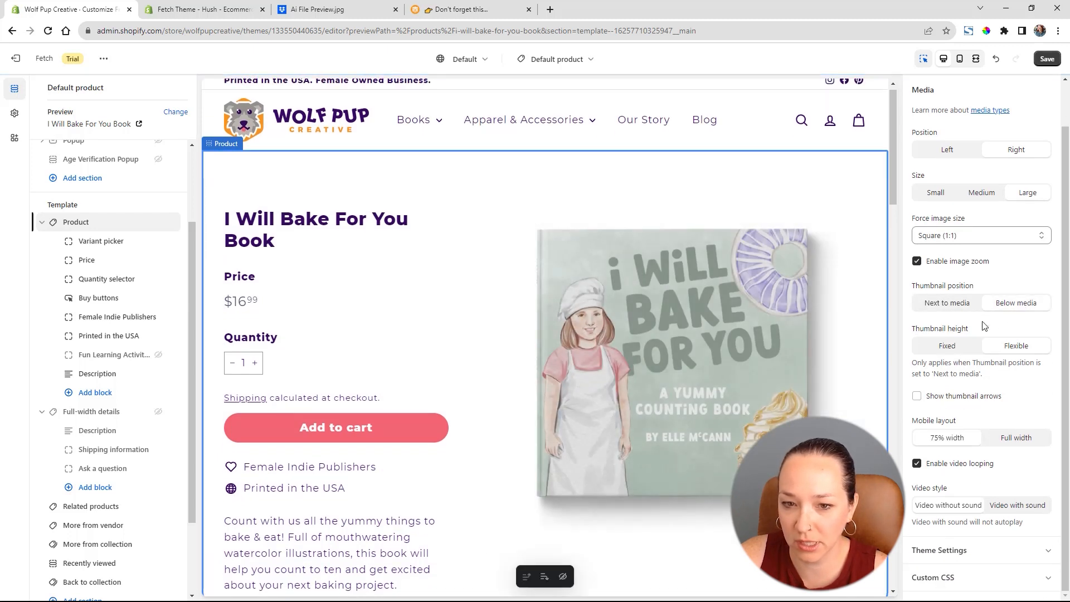
{"action": "scroll", "coordinate": [783, 322], "scroll_direction": "down", "scroll_amount": 4}
{"action": "scroll", "coordinate": [783, 322], "scroll_direction": "down", "scroll_amount": 1}
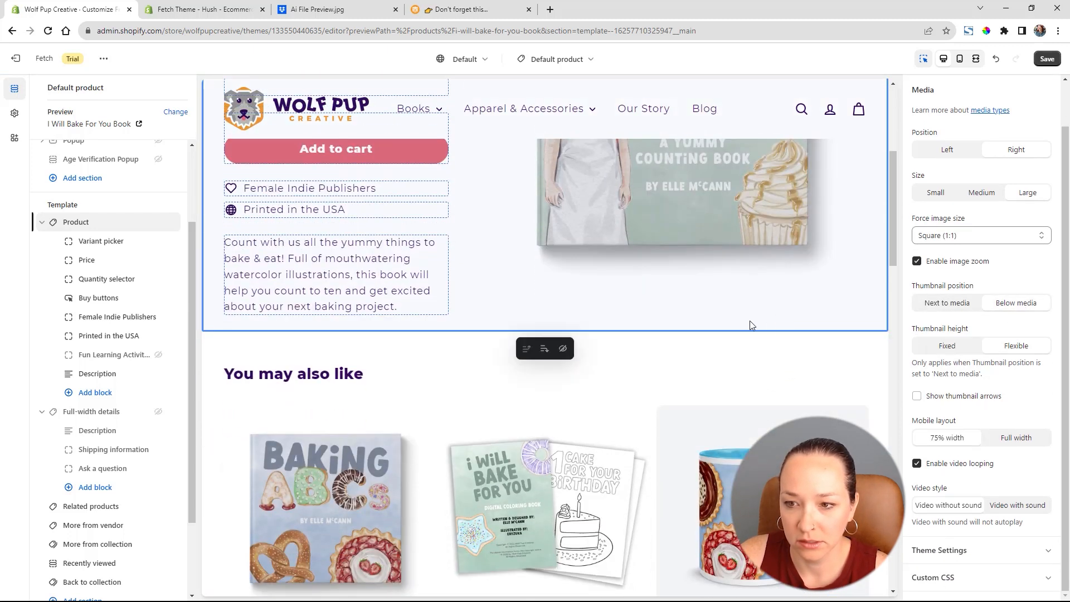
{"action": "scroll", "coordinate": [741, 324], "scroll_direction": "down", "scroll_amount": 3}
{"action": "scroll", "coordinate": [742, 323], "scroll_direction": "up", "scroll_amount": 5}
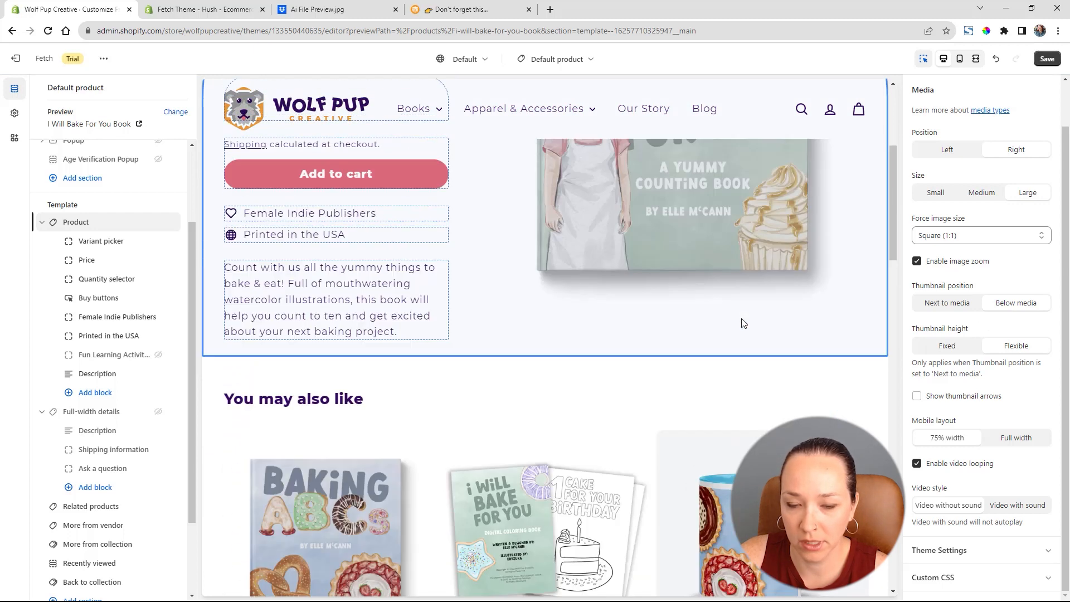
{"action": "scroll", "coordinate": [742, 319], "scroll_direction": "up", "scroll_amount": 3}
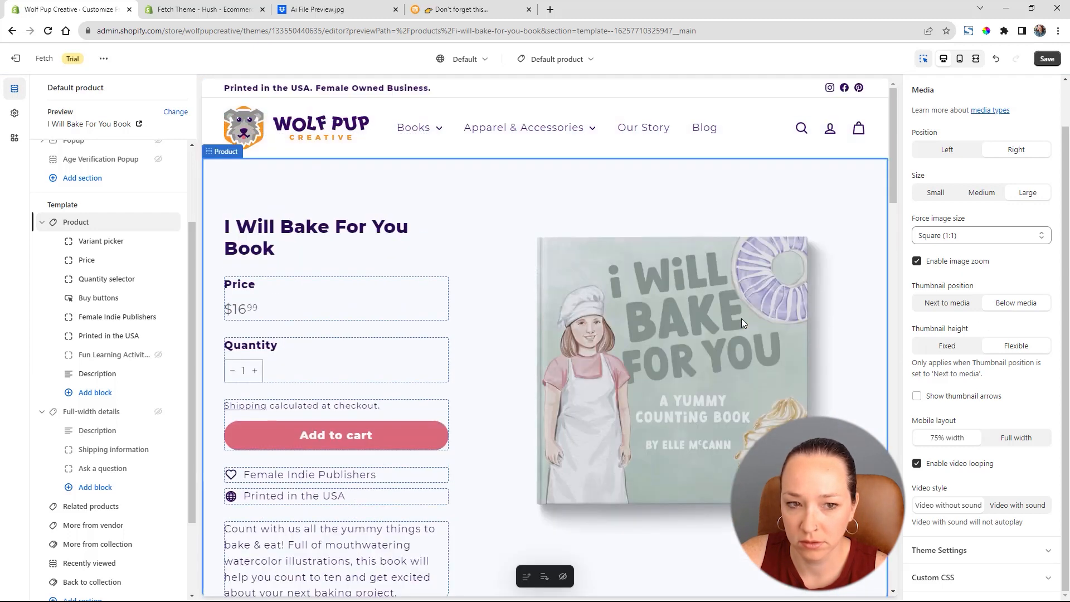
{"action": "left_click", "coordinate": [1041, 66]}
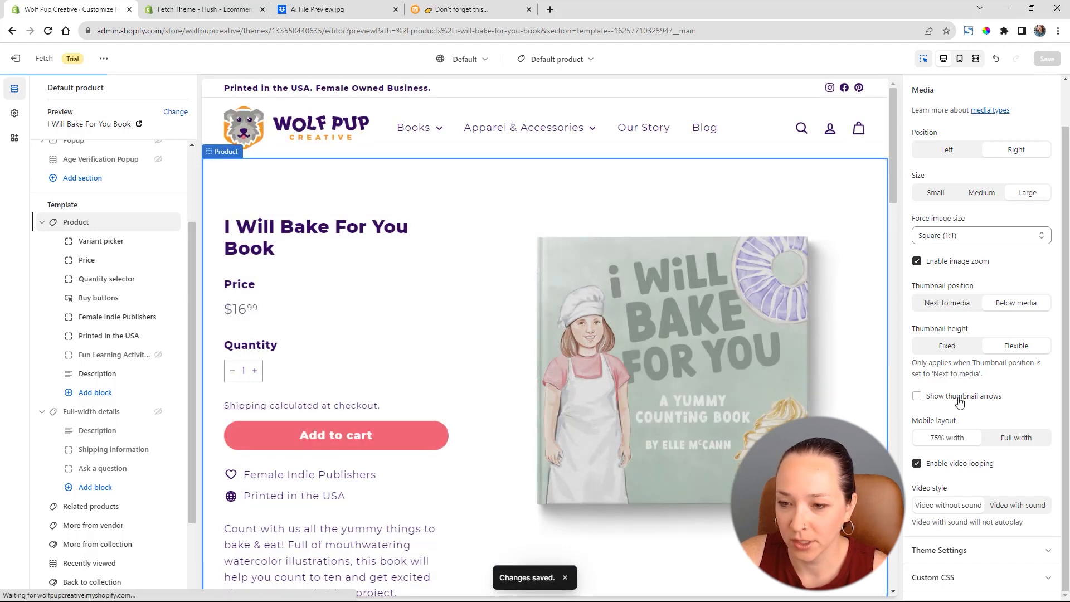
Turn on thumbnail arrows for the product media and page through the product images with them.
{"action": "left_click", "coordinate": [917, 396]}
{"action": "scroll", "coordinate": [826, 432], "scroll_direction": "down", "scroll_amount": 3}
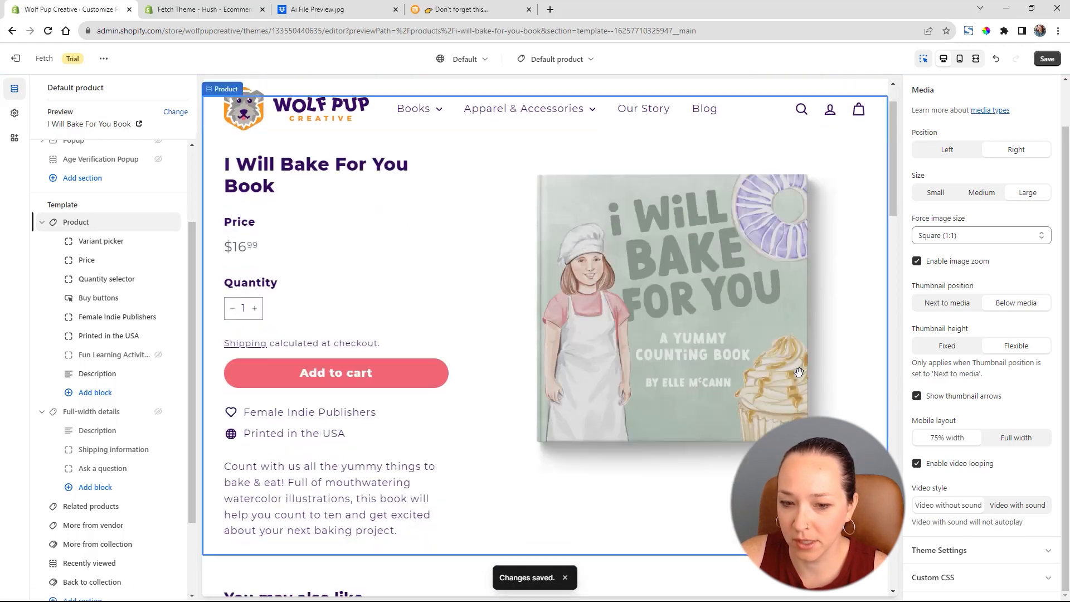
{"action": "left_click", "coordinate": [865, 436]}
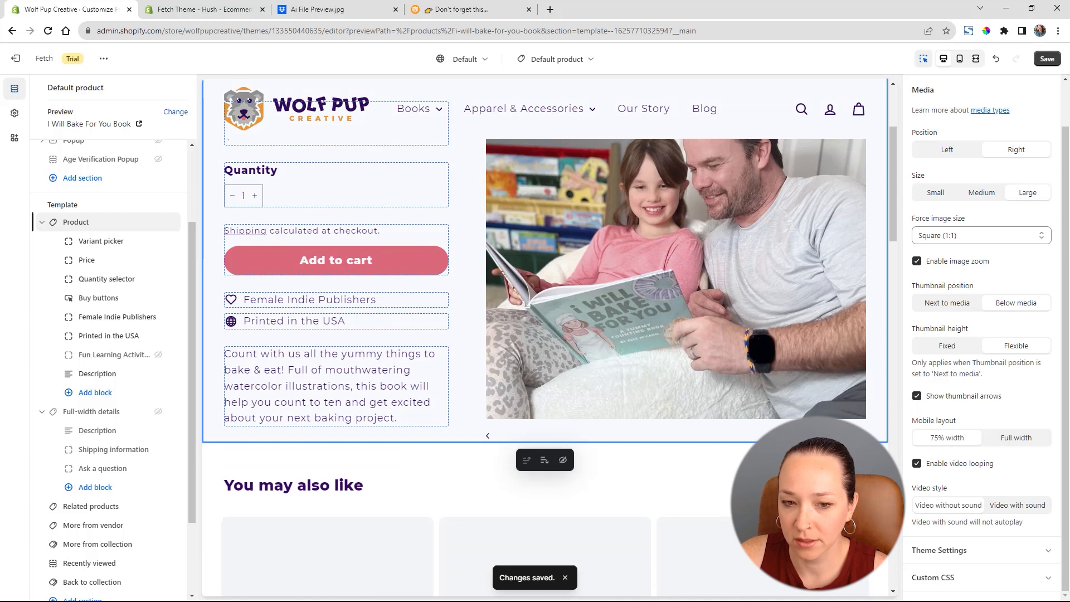
{"action": "left_click", "coordinate": [864, 436]}
{"action": "left_click", "coordinate": [864, 436]}
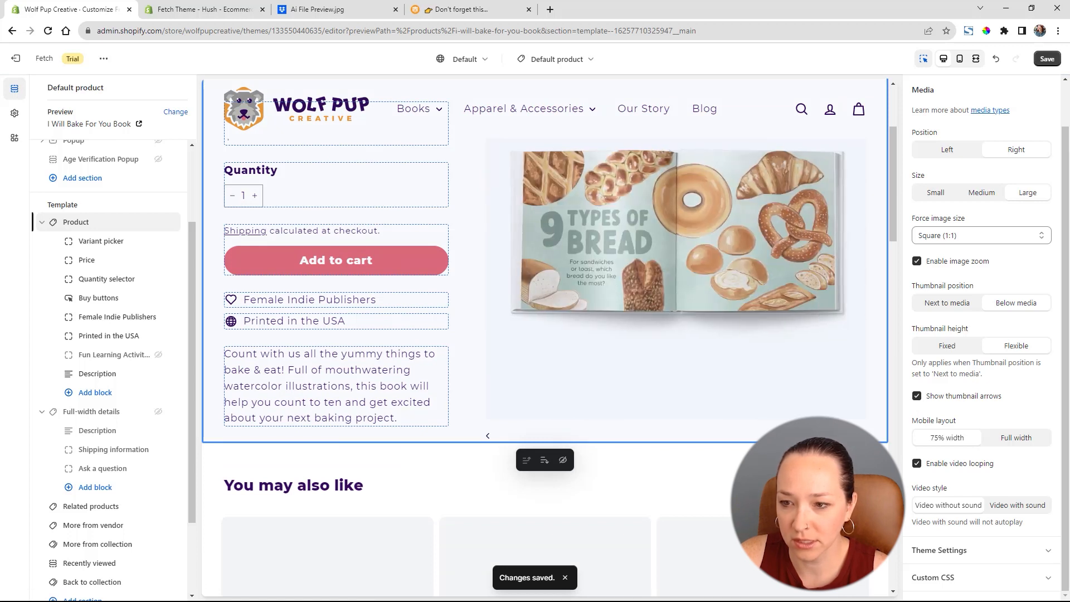
{"action": "left_click", "coordinate": [865, 436]}
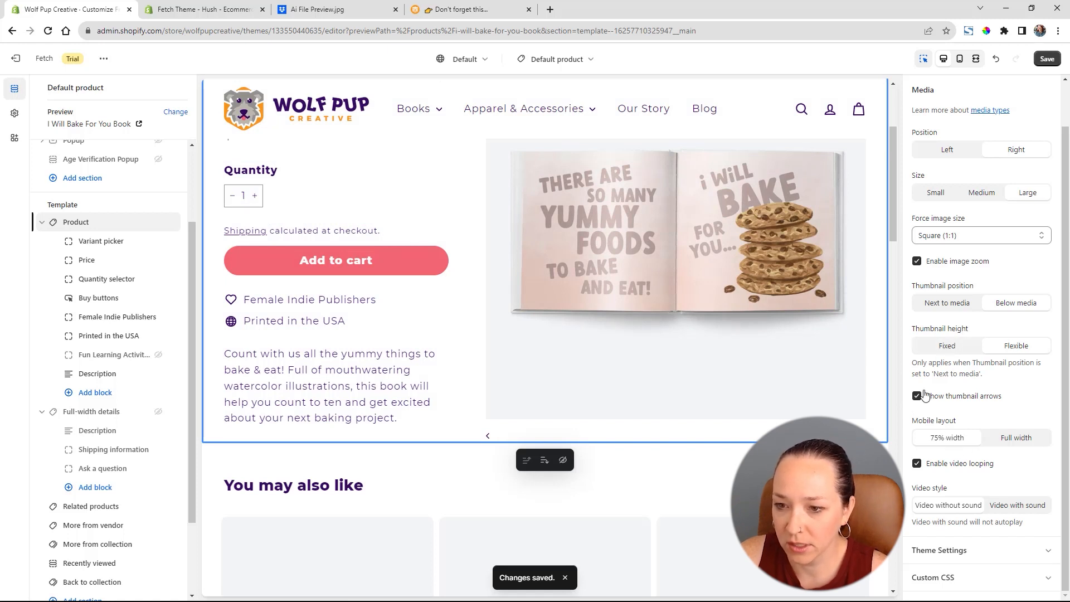
Compare thumbnail positions and the Medium media size, settling on thumbnails next to the media and the Large size.
{"action": "left_click", "coordinate": [952, 302]}
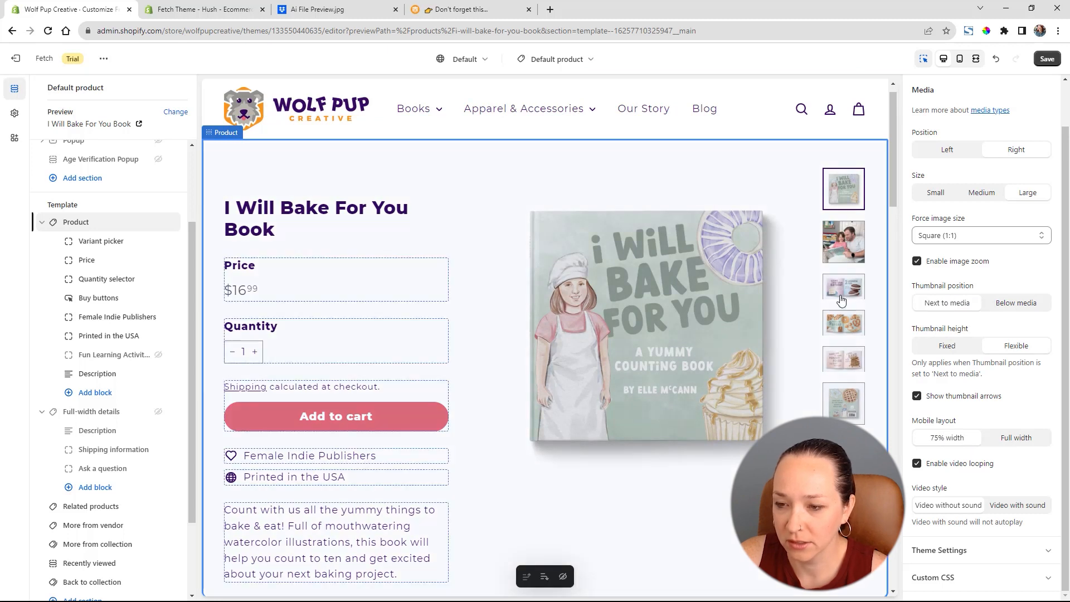
{"action": "left_click", "coordinate": [1023, 310]}
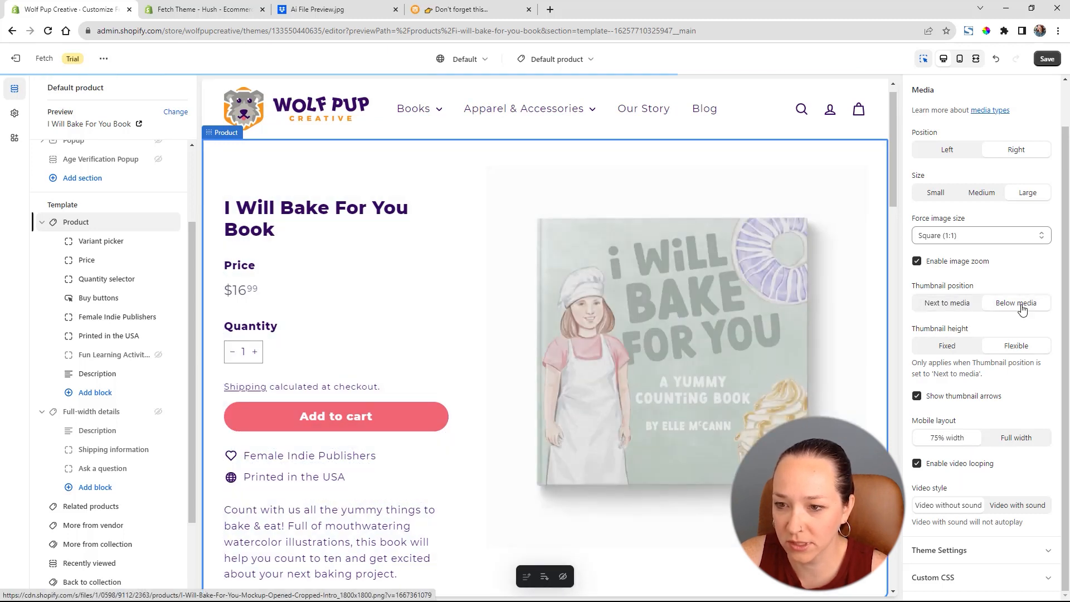
{"action": "scroll", "coordinate": [996, 258], "scroll_direction": "up", "scroll_amount": 1}
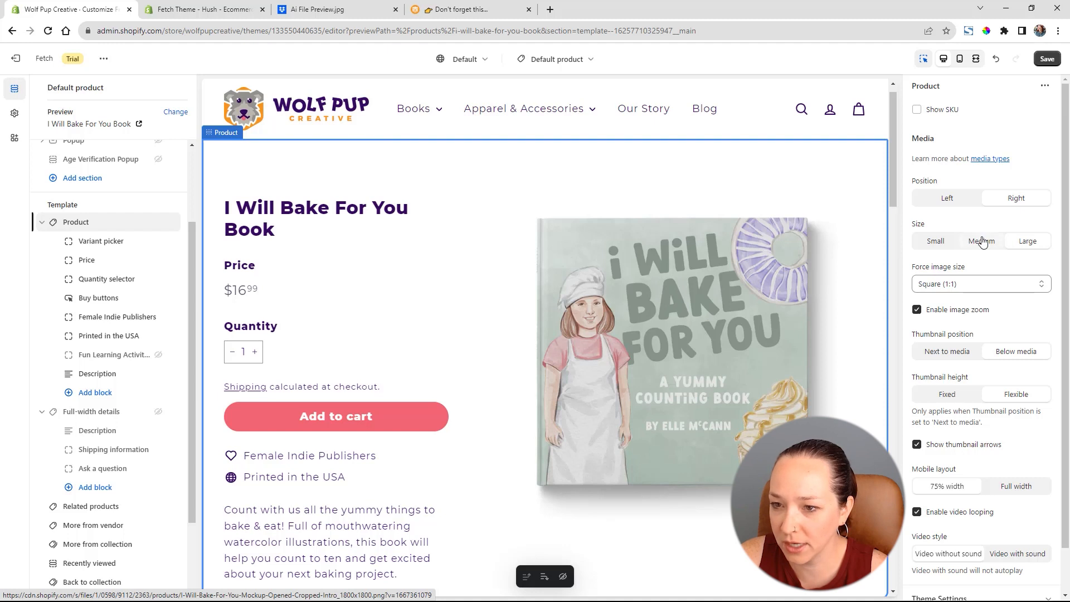
{"action": "left_click", "coordinate": [982, 242]}
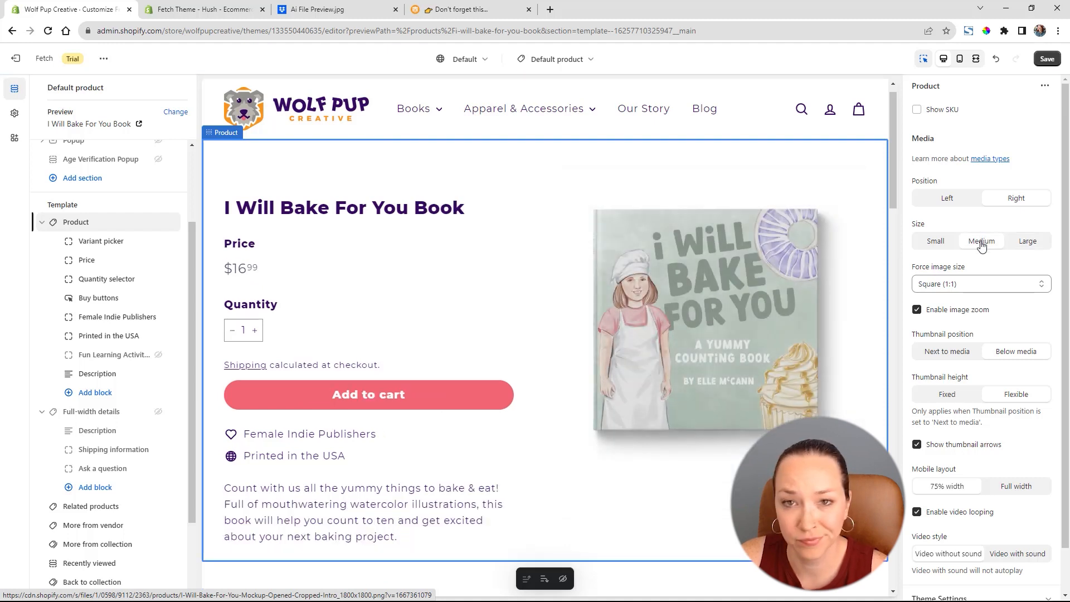
{"action": "left_click", "coordinate": [949, 353]}
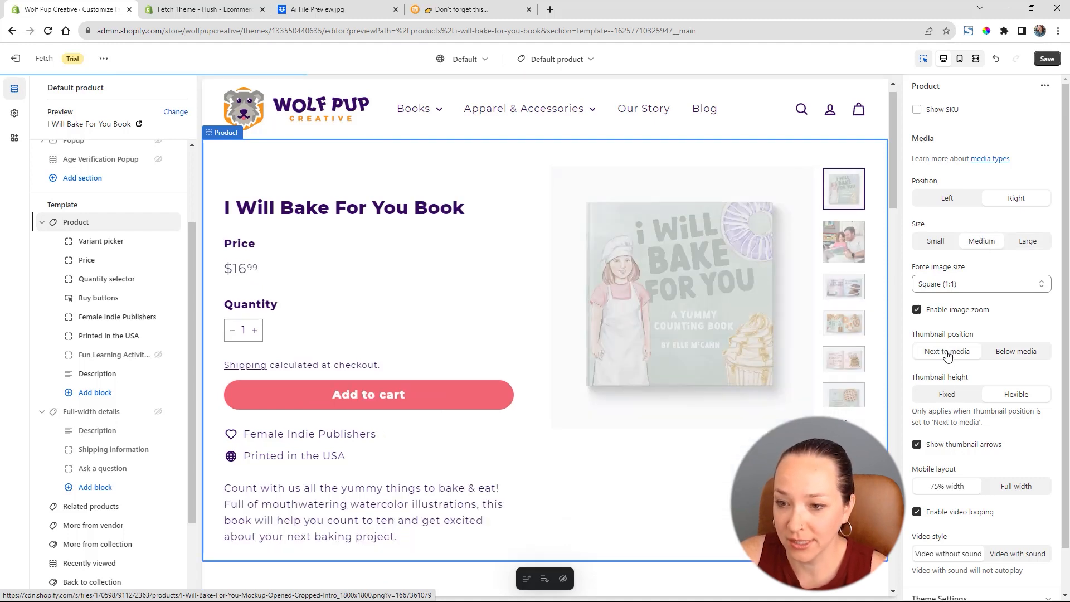
{"action": "left_click", "coordinate": [1029, 243]}
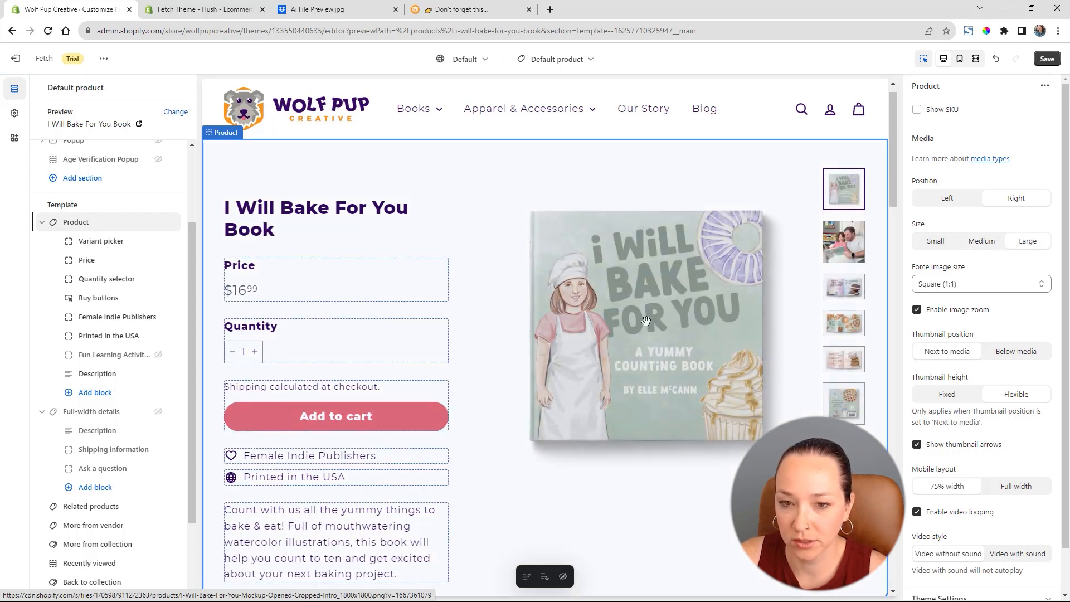
Try the thumbnail arrow in the product preview, turn off thumbnail arrows for the product media, and save the template.
{"action": "scroll", "coordinate": [651, 318], "scroll_direction": "down", "scroll_amount": 5}
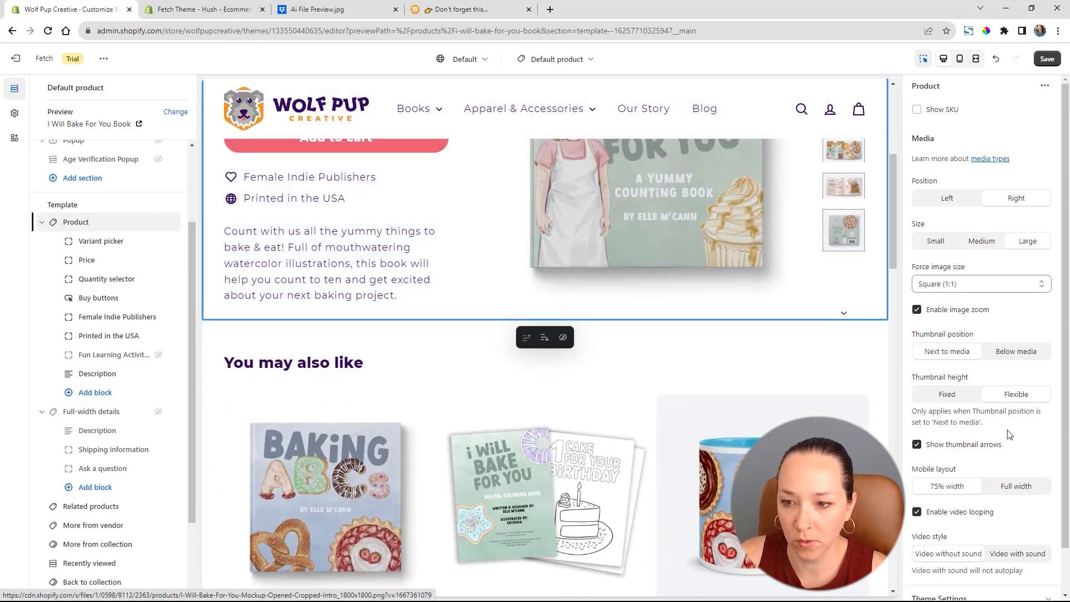
{"action": "scroll", "coordinate": [998, 351], "scroll_direction": "down", "scroll_amount": 1}
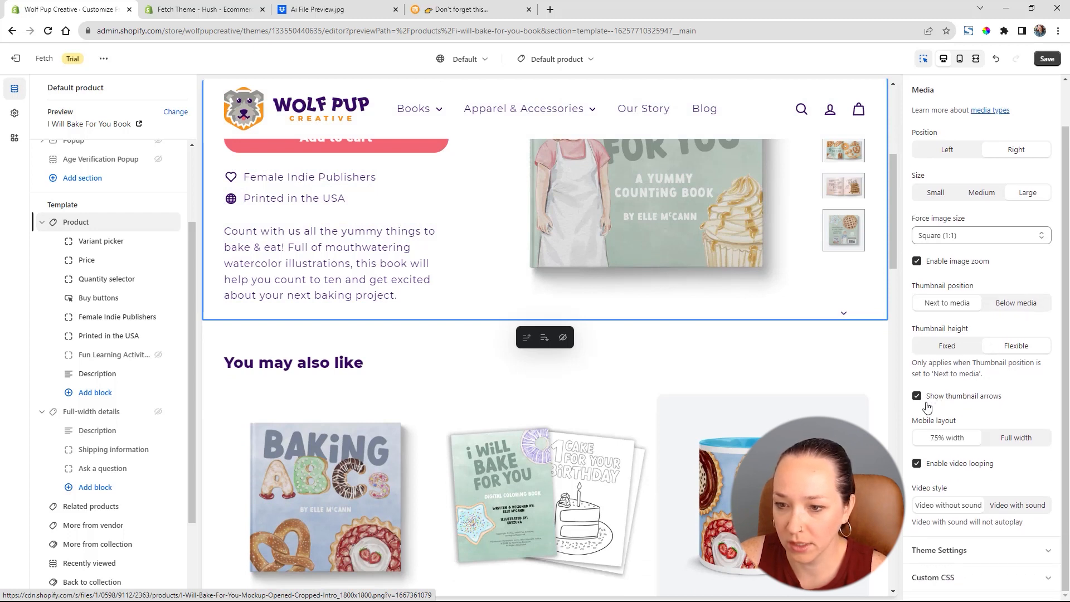
{"action": "left_click", "coordinate": [846, 315]}
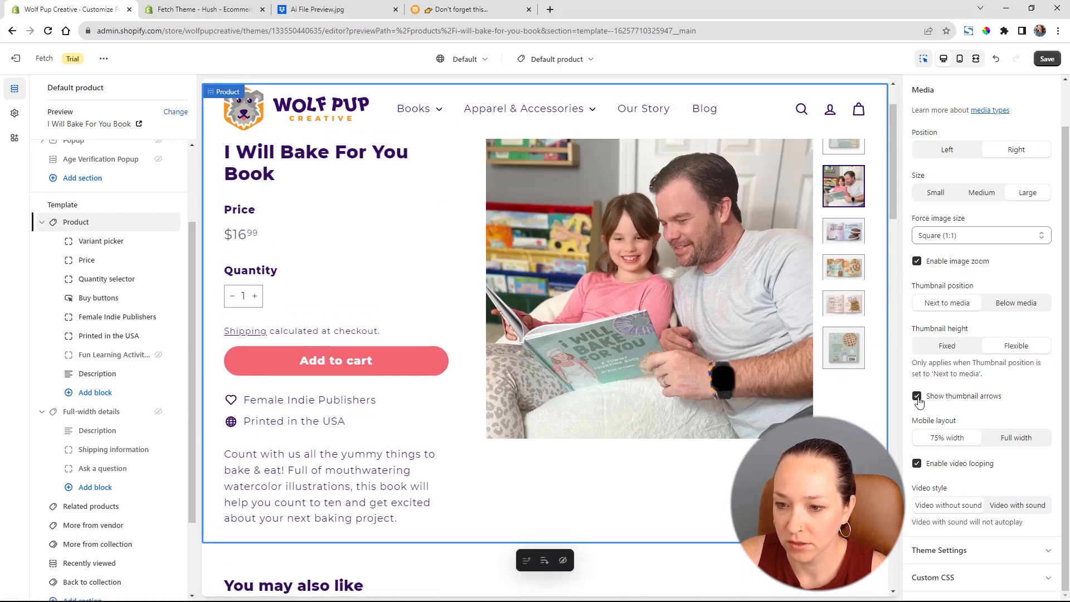
{"action": "left_click", "coordinate": [917, 397]}
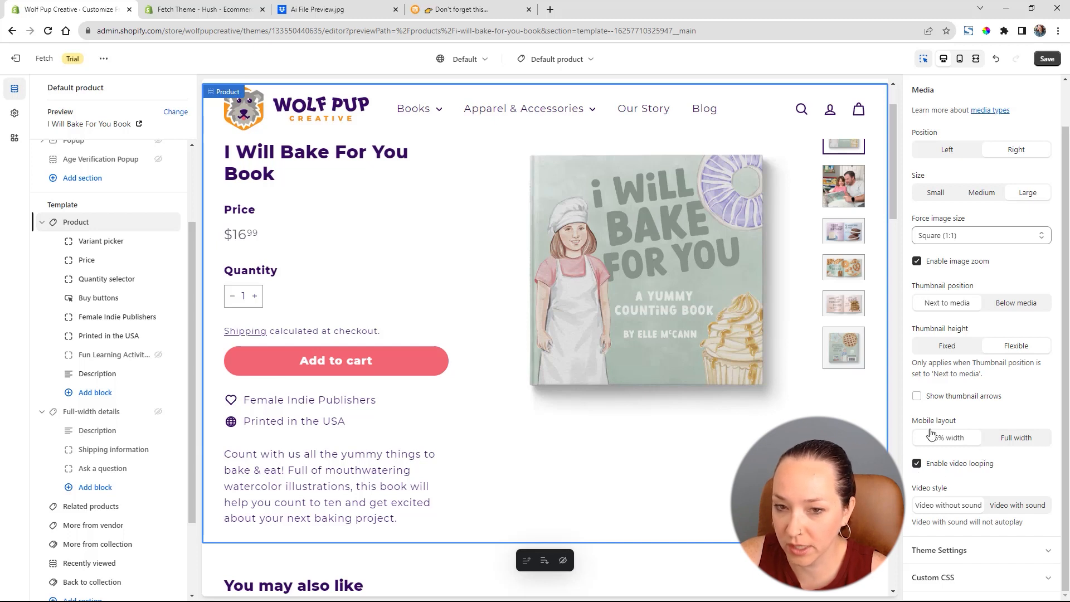
{"action": "left_click", "coordinate": [1051, 63]}
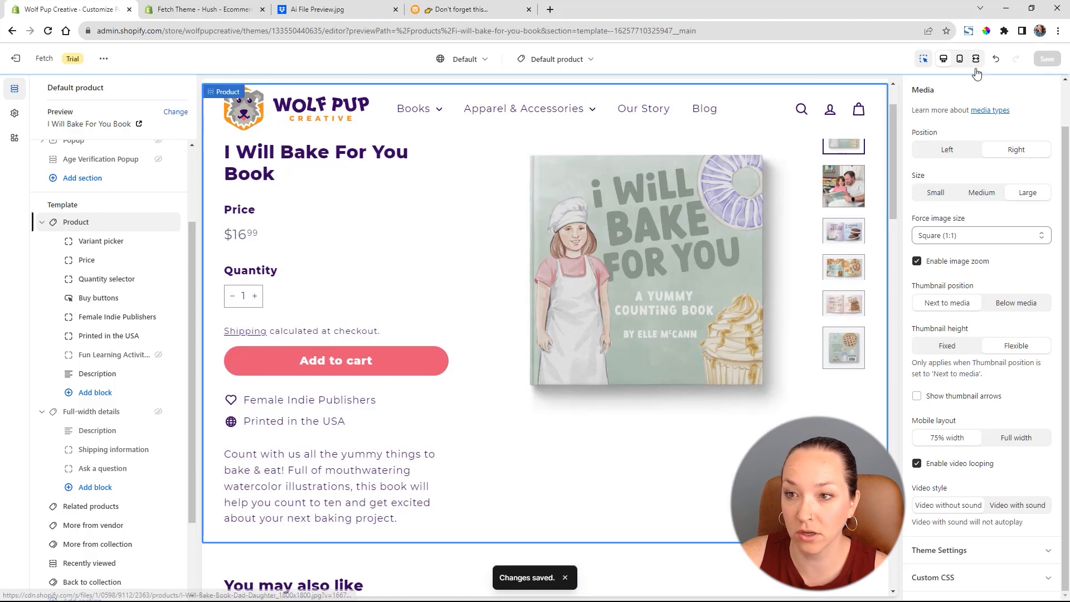
Check the product page in the mobile preview down to the email signup, and return to the desktop preview.
{"action": "left_click", "coordinate": [959, 59]}
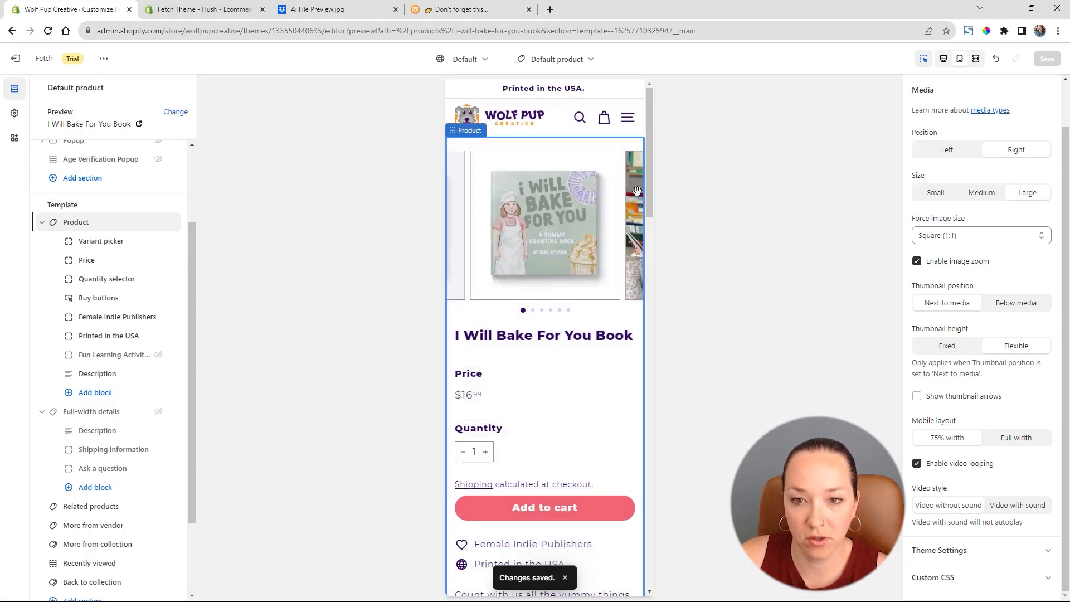
{"action": "scroll", "coordinate": [563, 246], "scroll_direction": "down", "scroll_amount": 3}
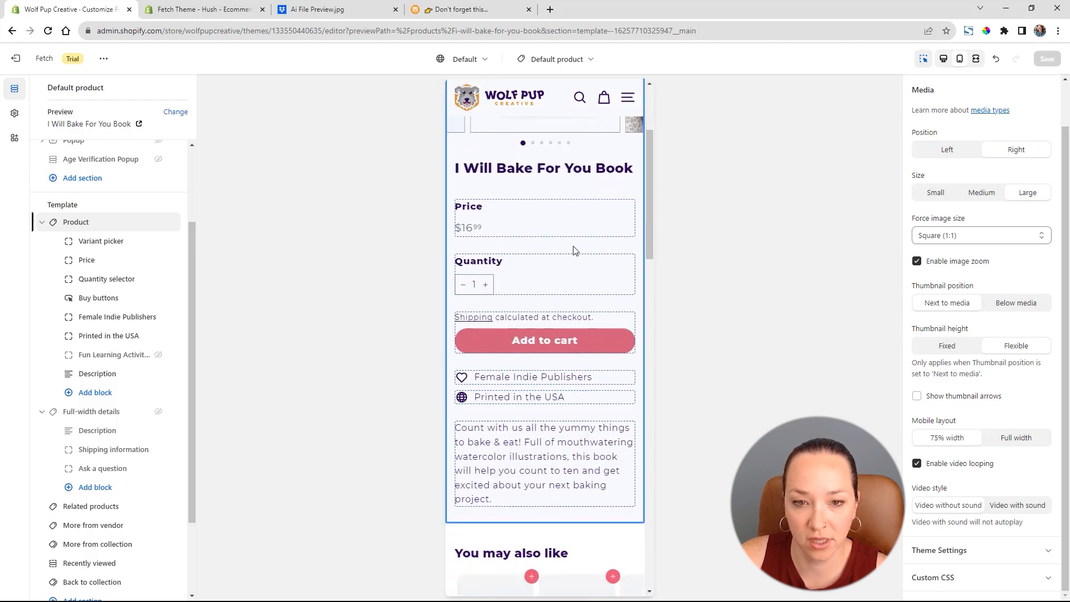
{"action": "scroll", "coordinate": [600, 305], "scroll_direction": "down", "scroll_amount": 8}
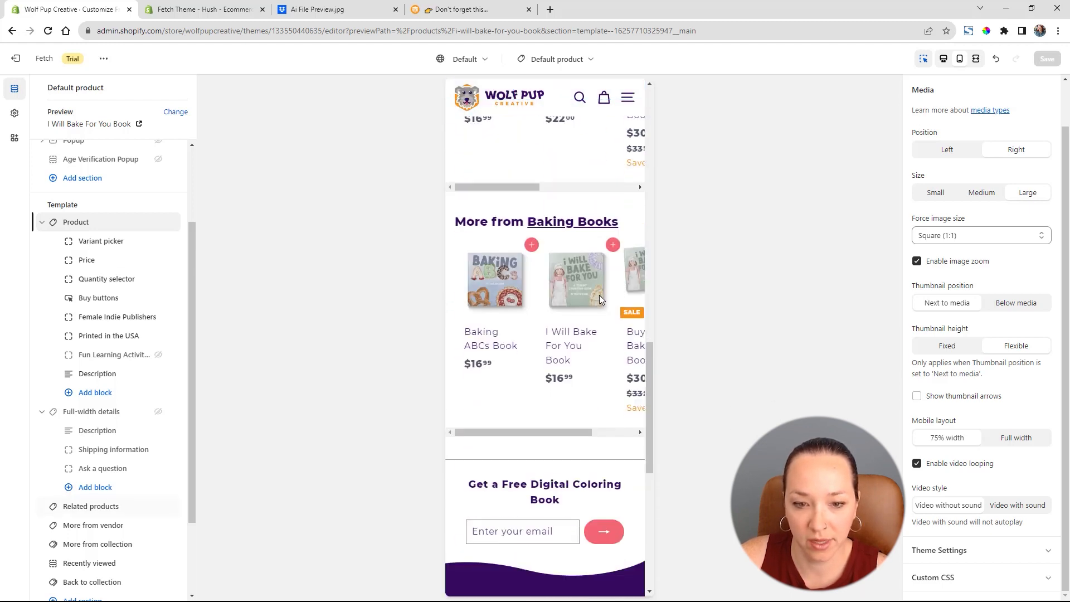
{"action": "scroll", "coordinate": [599, 295], "scroll_direction": "up", "scroll_amount": 10}
{"action": "scroll", "coordinate": [592, 339], "scroll_direction": "up", "scroll_amount": 2}
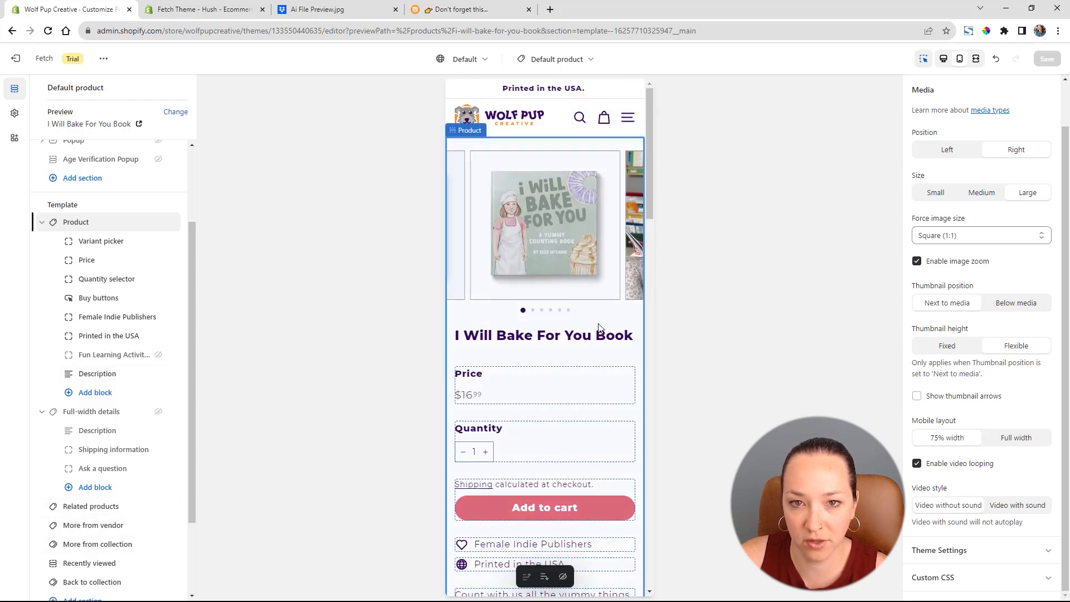
{"action": "left_click", "coordinate": [948, 65]}
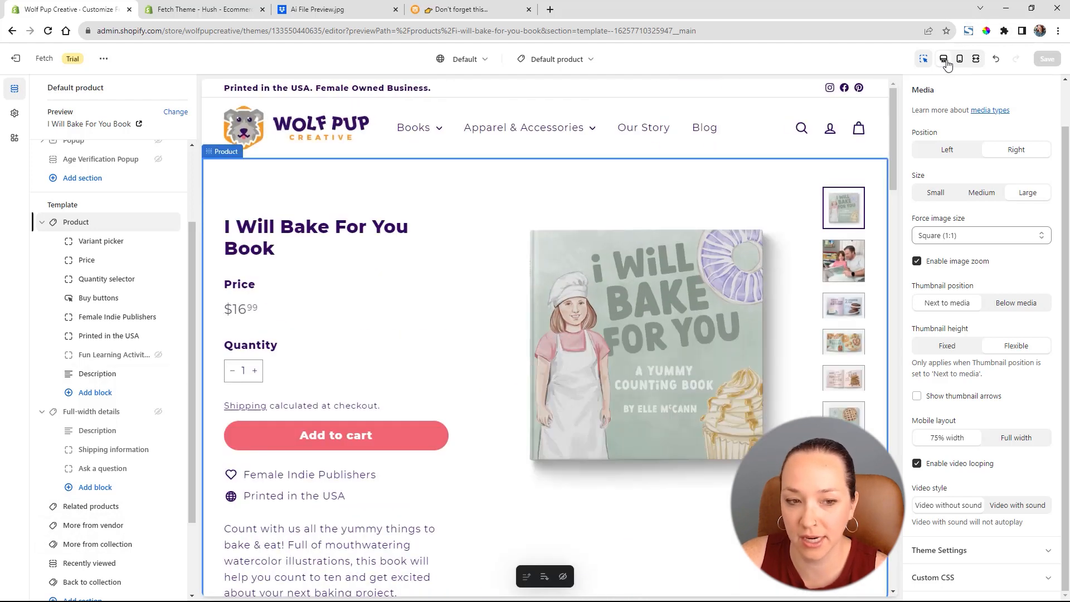
{"action": "scroll", "coordinate": [654, 280], "scroll_direction": "down", "scroll_amount": 5}
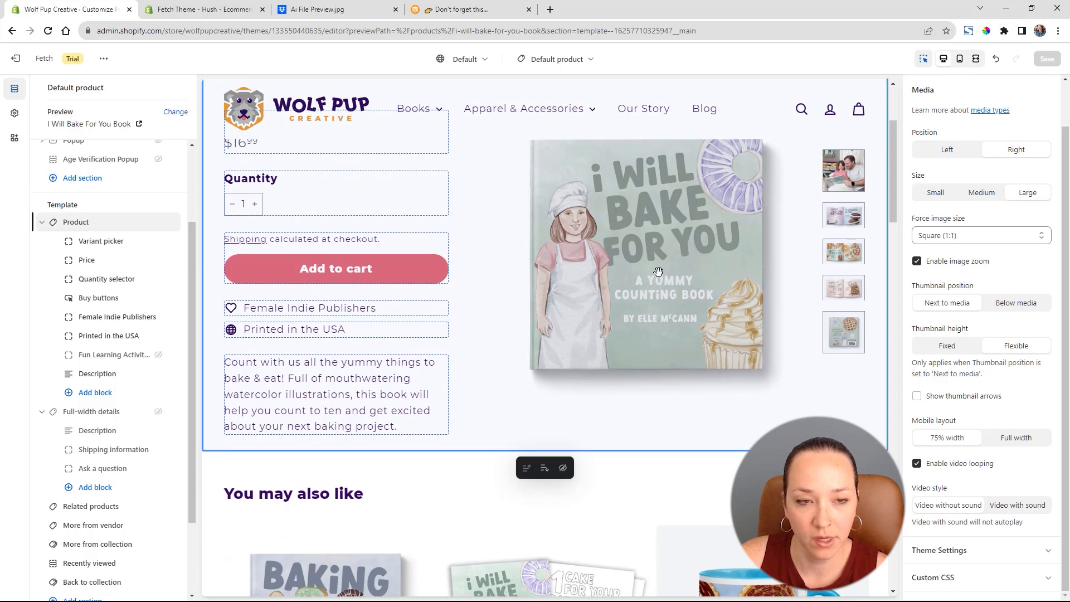
{"action": "scroll", "coordinate": [658, 273], "scroll_direction": "up", "scroll_amount": 5}
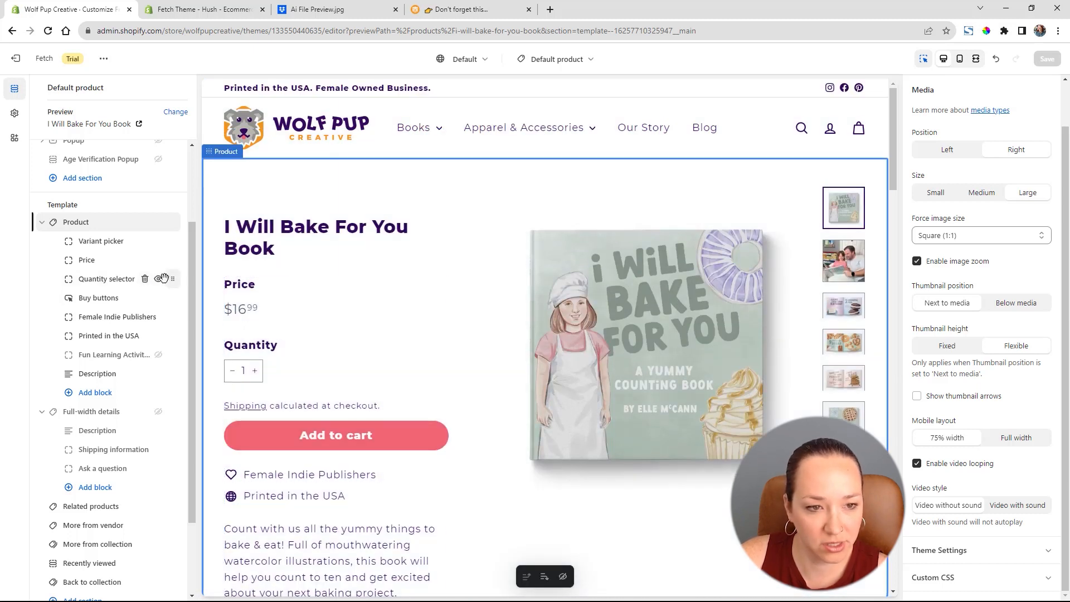
Hide the Quantity selector block and review the theme settings of the Product section.
{"action": "left_click", "coordinate": [159, 278]}
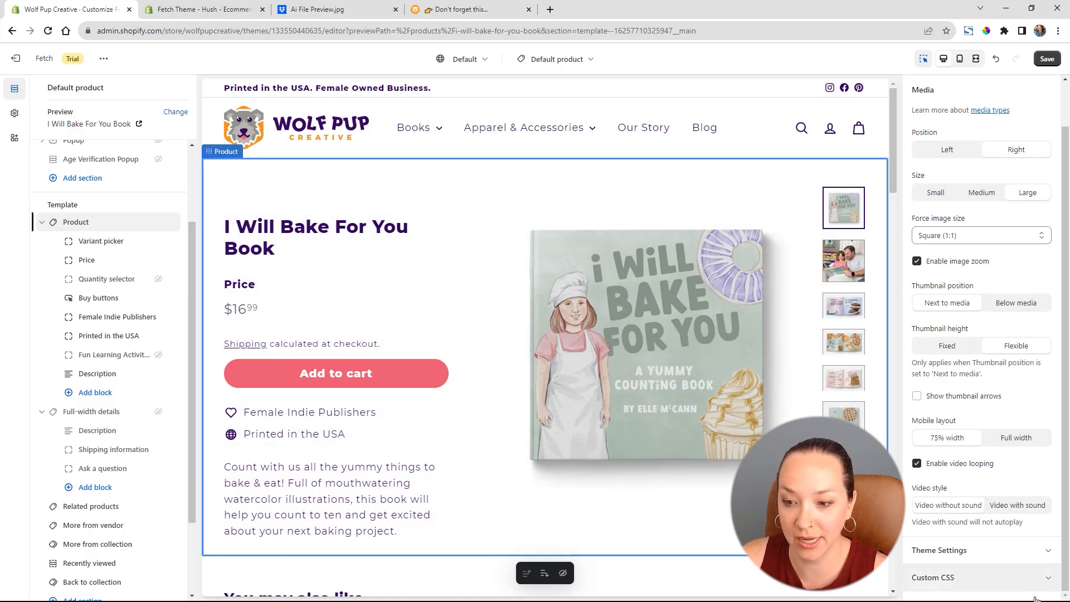
{"action": "left_click", "coordinate": [1012, 550]}
{"action": "scroll", "coordinate": [1047, 398], "scroll_direction": "down", "scroll_amount": 3}
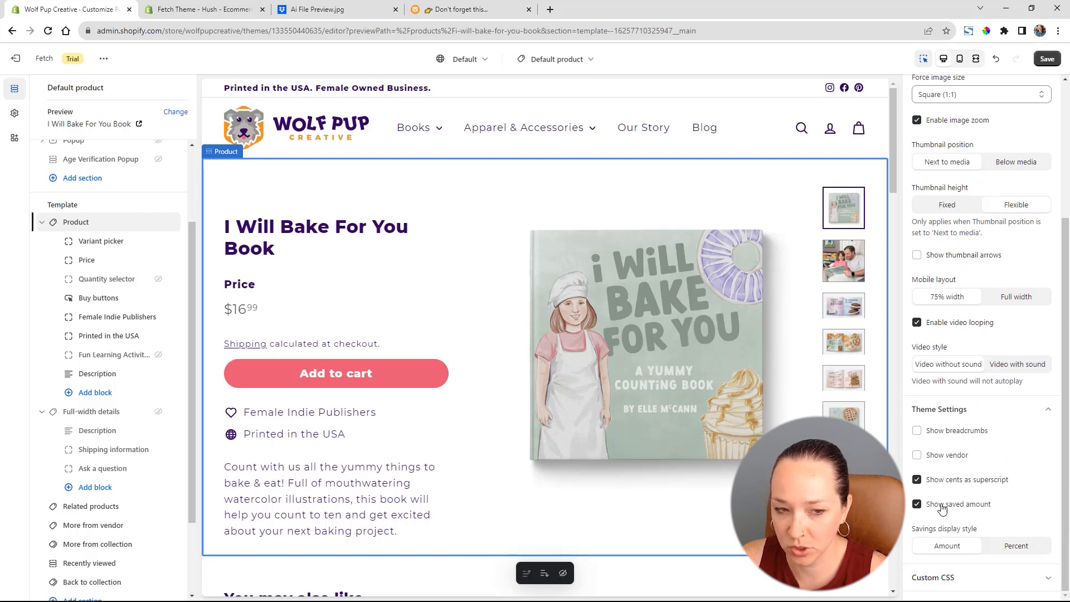
{"action": "scroll", "coordinate": [725, 445], "scroll_direction": "down", "scroll_amount": 4}
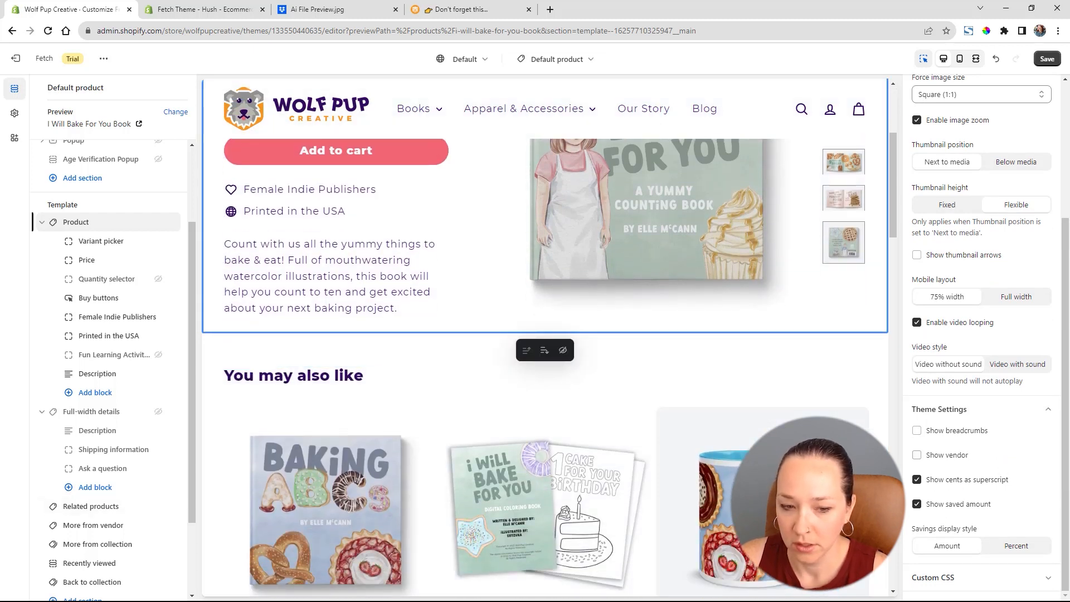
{"action": "scroll", "coordinate": [345, 382], "scroll_direction": "down", "scroll_amount": 3}
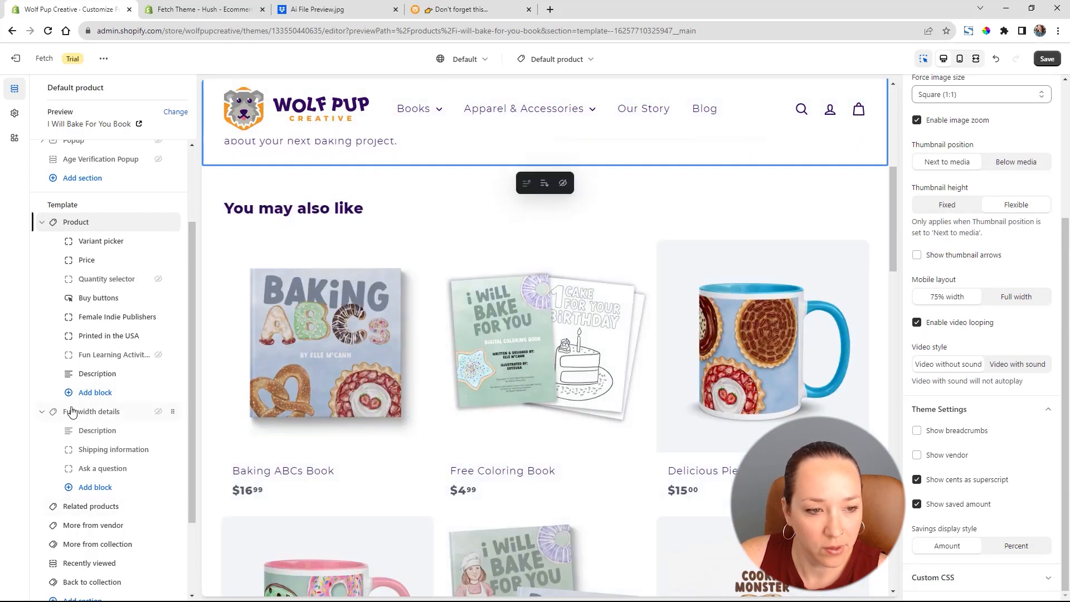
Collapse the Full-width details section and hide the More from vendor and More from collection sections.
{"action": "left_click", "coordinate": [41, 412]}
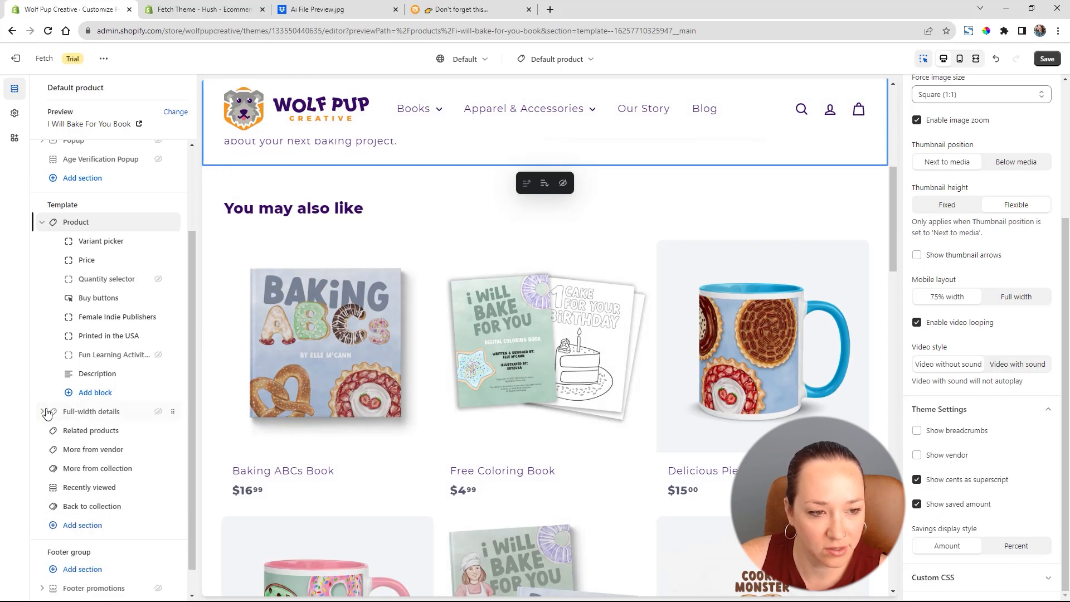
{"action": "left_click", "coordinate": [42, 412]}
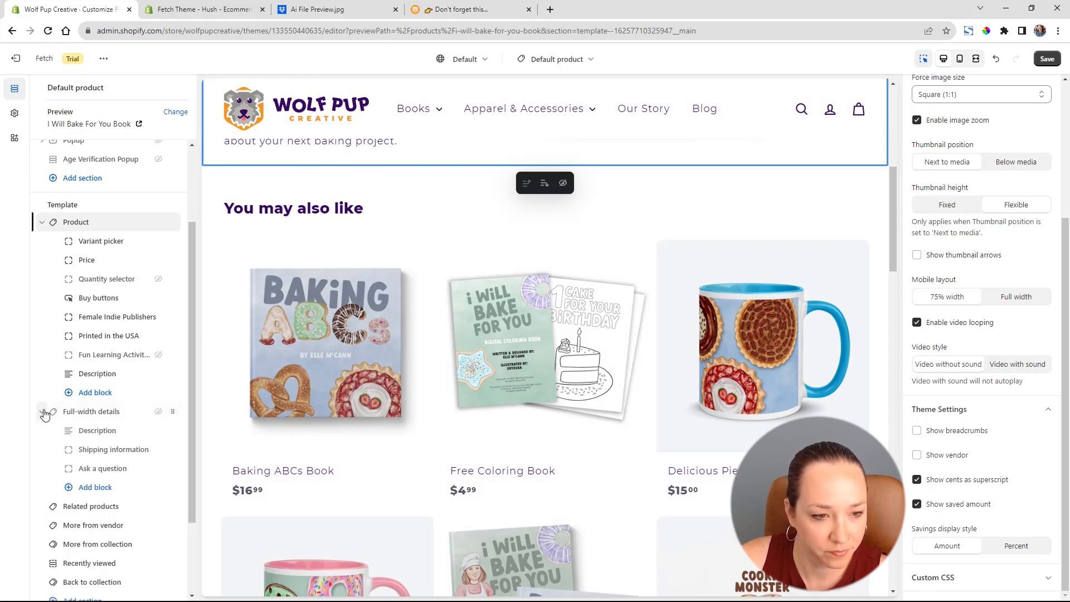
{"action": "left_click", "coordinate": [44, 413]}
{"action": "scroll", "coordinate": [240, 410], "scroll_direction": "down", "scroll_amount": 1}
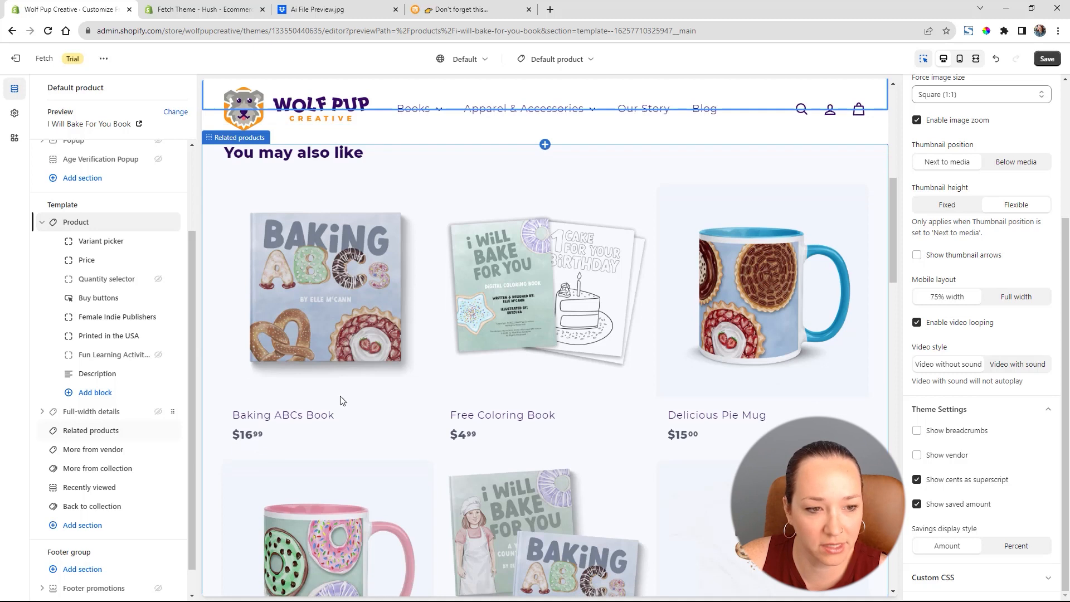
{"action": "mouse_move", "coordinate": [82, 437]}
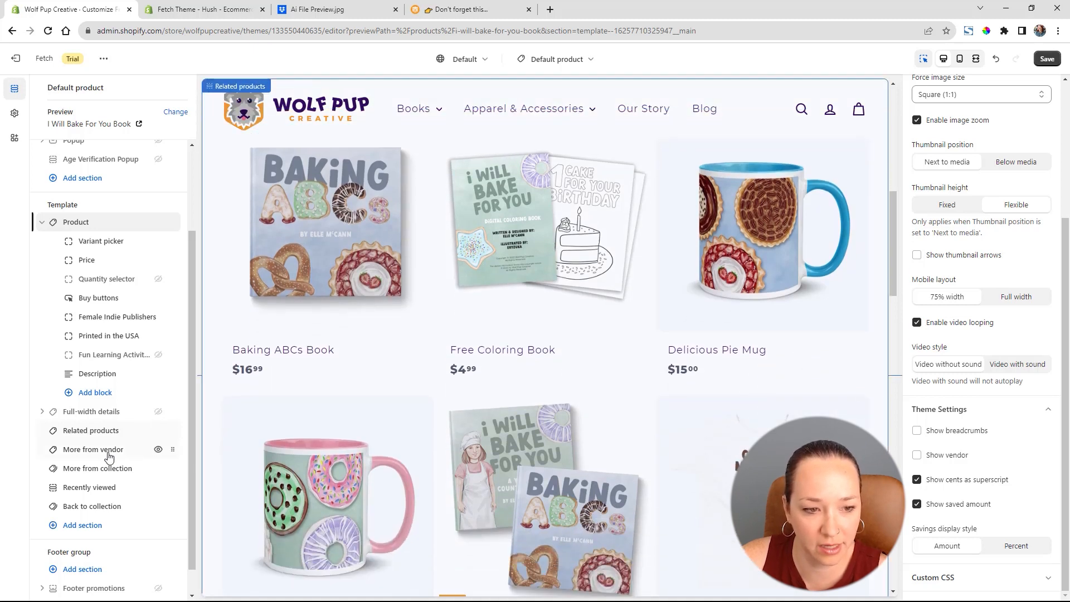
{"action": "left_click", "coordinate": [125, 457]}
{"action": "left_click", "coordinate": [158, 451]}
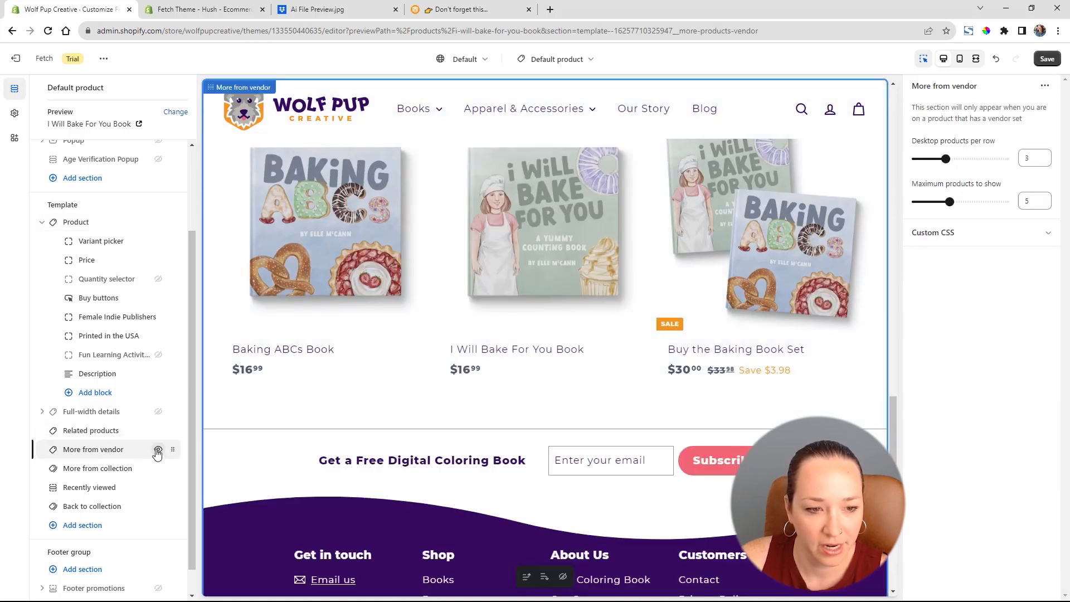
{"action": "left_click", "coordinate": [157, 472]}
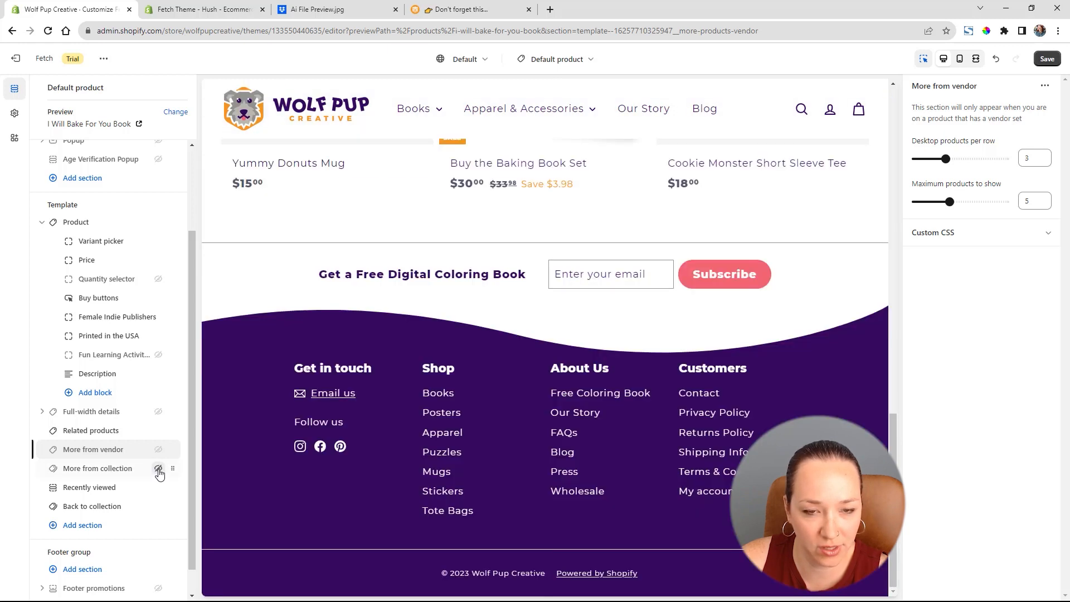
{"action": "scroll", "coordinate": [376, 424], "scroll_direction": "up", "scroll_amount": 7}
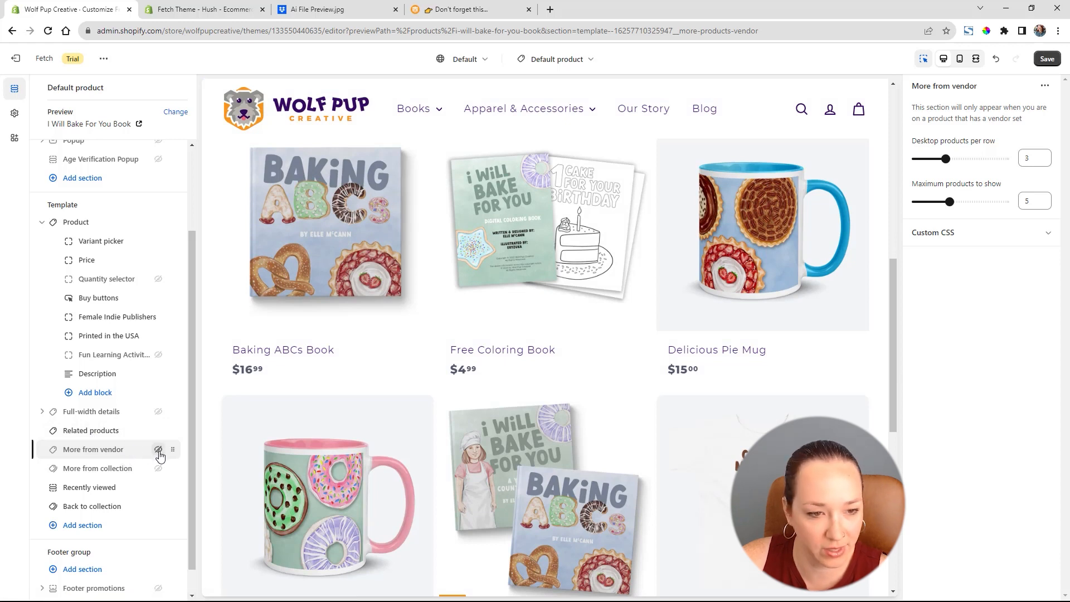
Give the Related products section the heading "Shop Related Products", 4 related products, 4 desktop products per row, and no color swatches.
{"action": "left_click", "coordinate": [105, 435]}
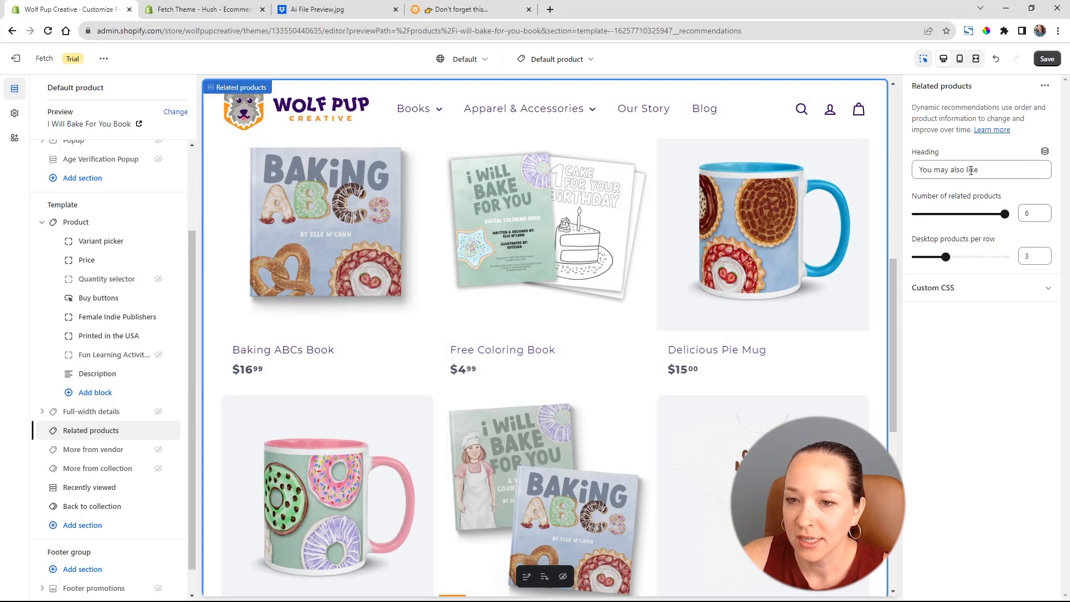
{"action": "triple_click", "coordinate": [999, 168]}
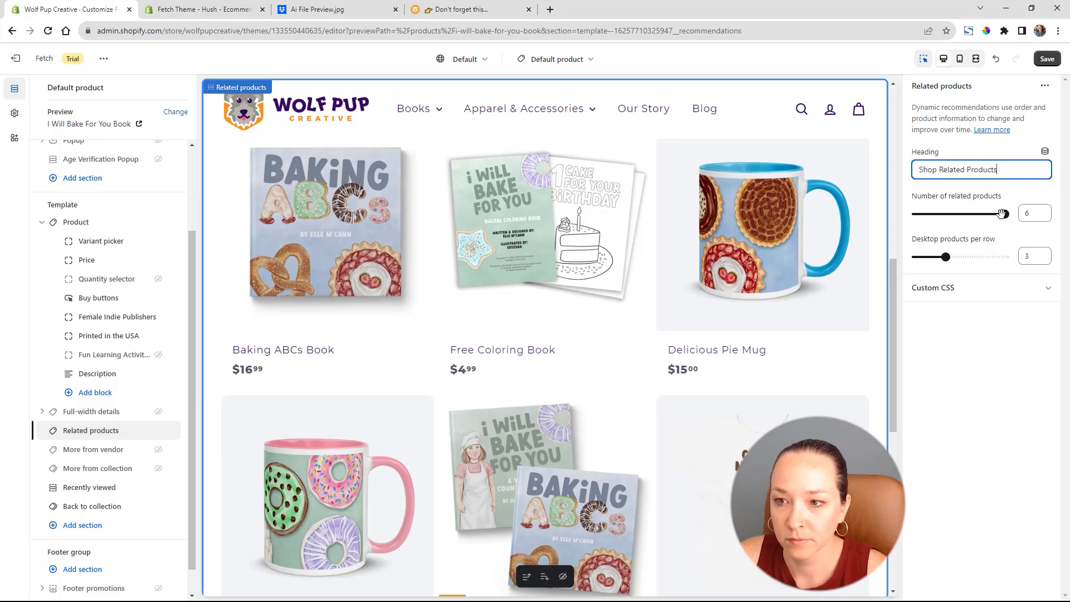
{"action": "left_click_drag", "start_coordinate": [1002, 214], "coordinate": [983, 214]}
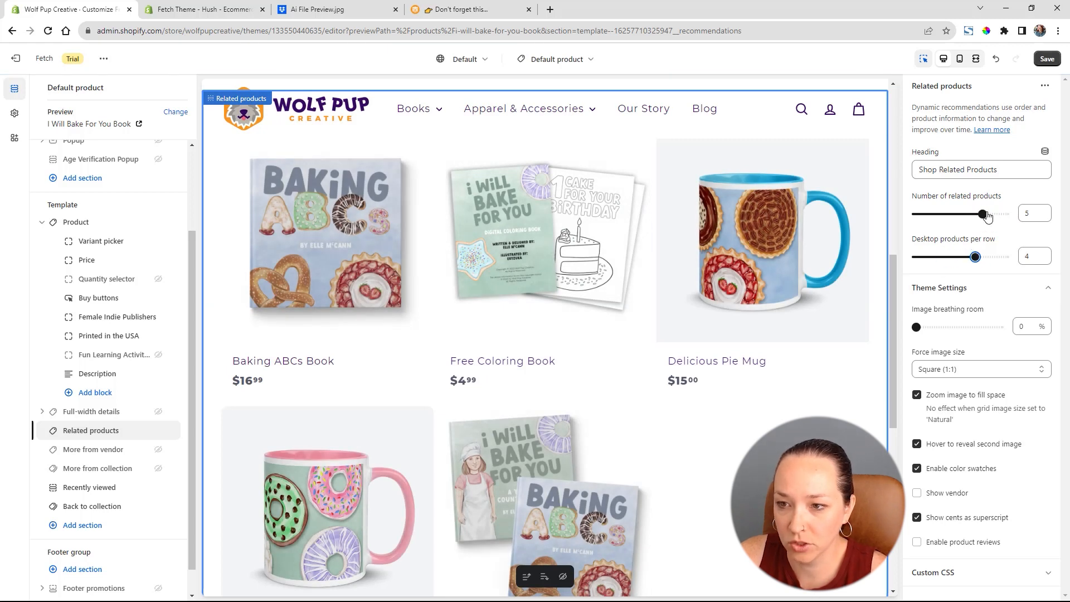
{"action": "left_click_drag", "start_coordinate": [987, 216], "coordinate": [966, 213]}
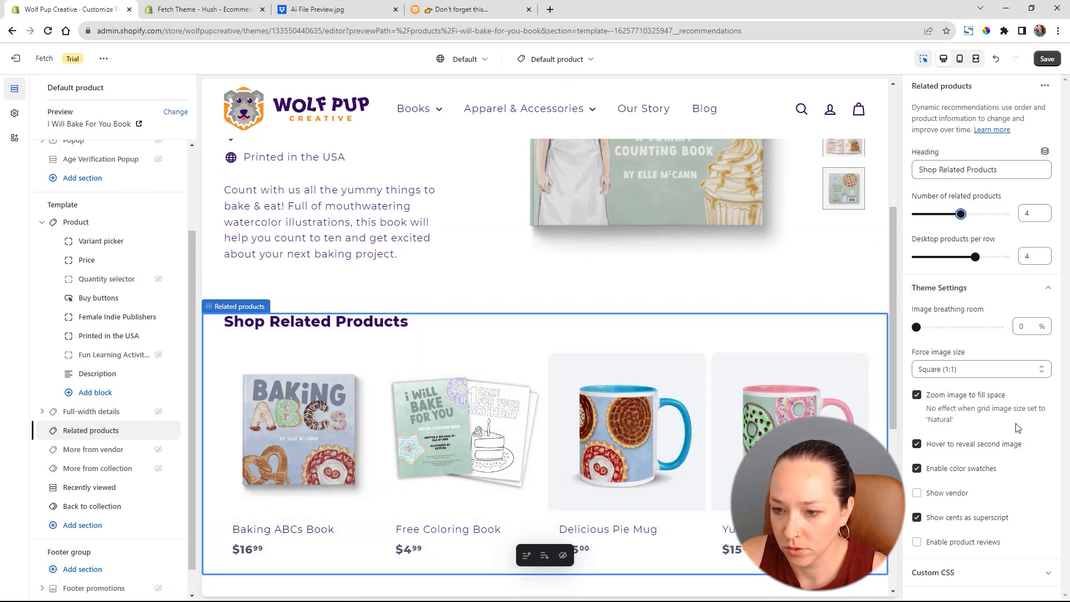
{"action": "left_click", "coordinate": [917, 469]}
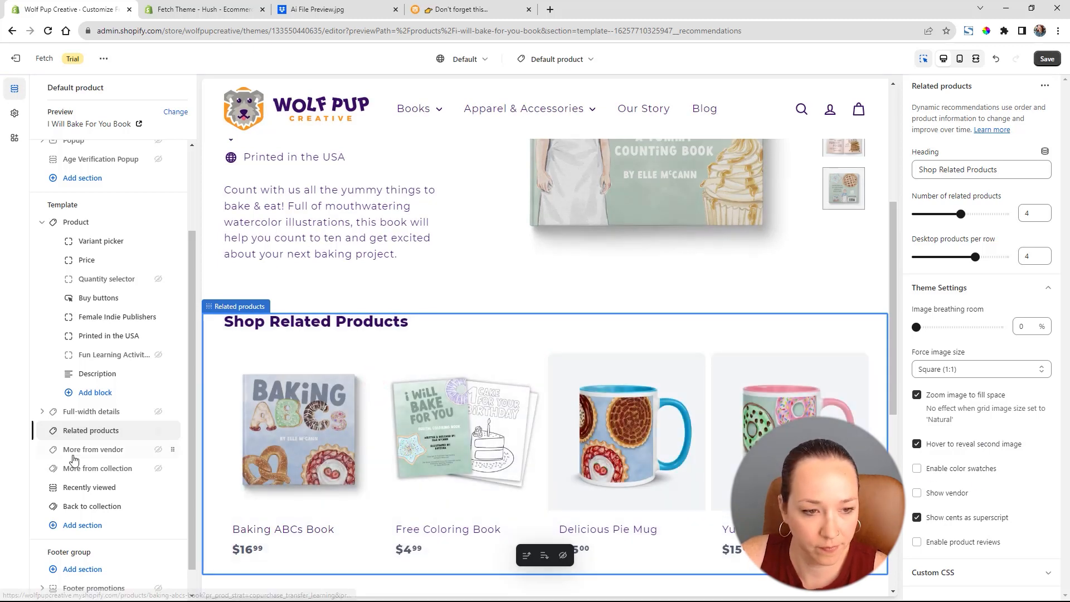
Set the Recently viewed section's maximum products to 4 and open the Back to collection section's settings.
{"action": "left_click", "coordinate": [80, 494]}
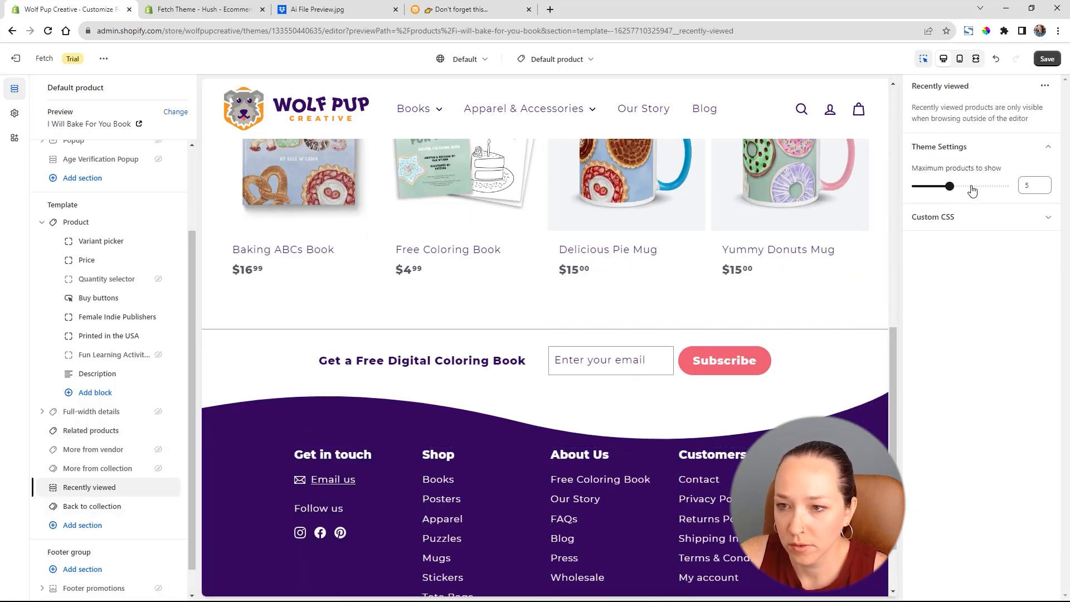
{"action": "left_click_drag", "start_coordinate": [949, 185], "coordinate": [939, 186]}
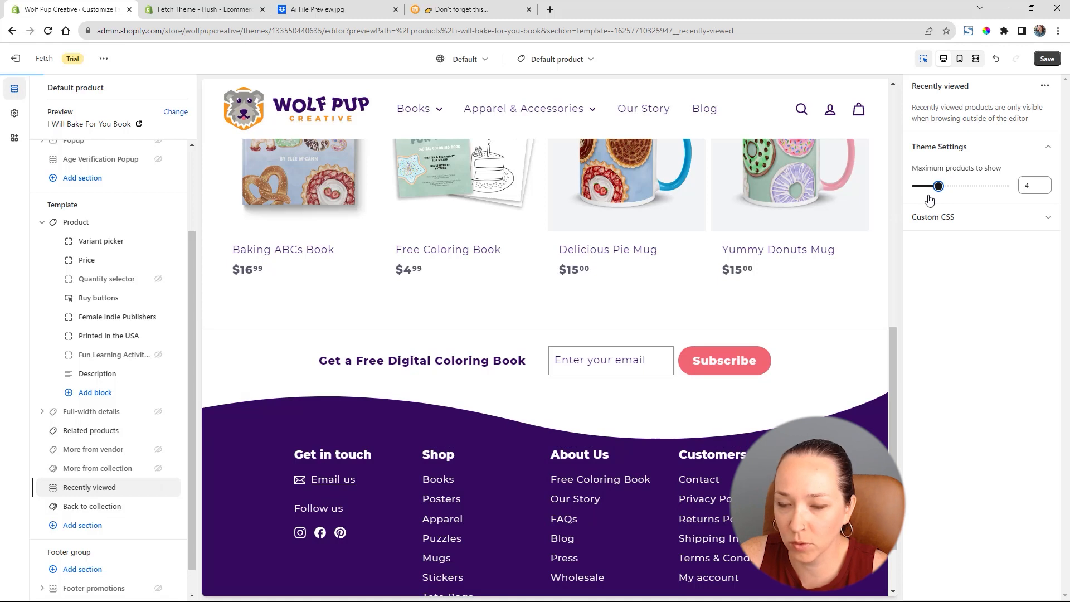
{"action": "left_click", "coordinate": [92, 507]}
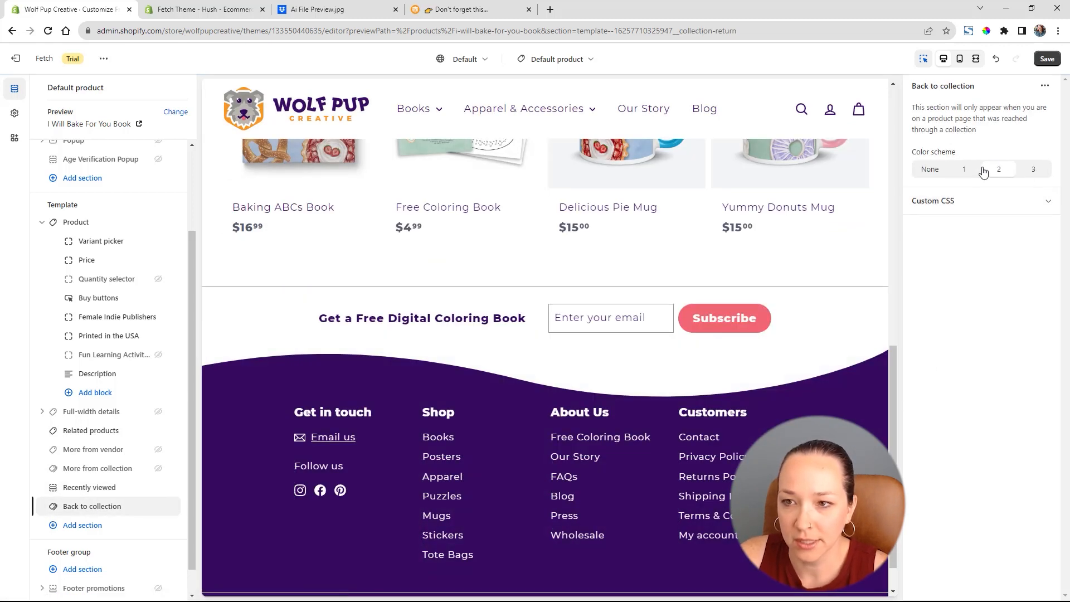
Add an Image with text section to the template and move it directly above Related products.
{"action": "left_click", "coordinate": [83, 527]}
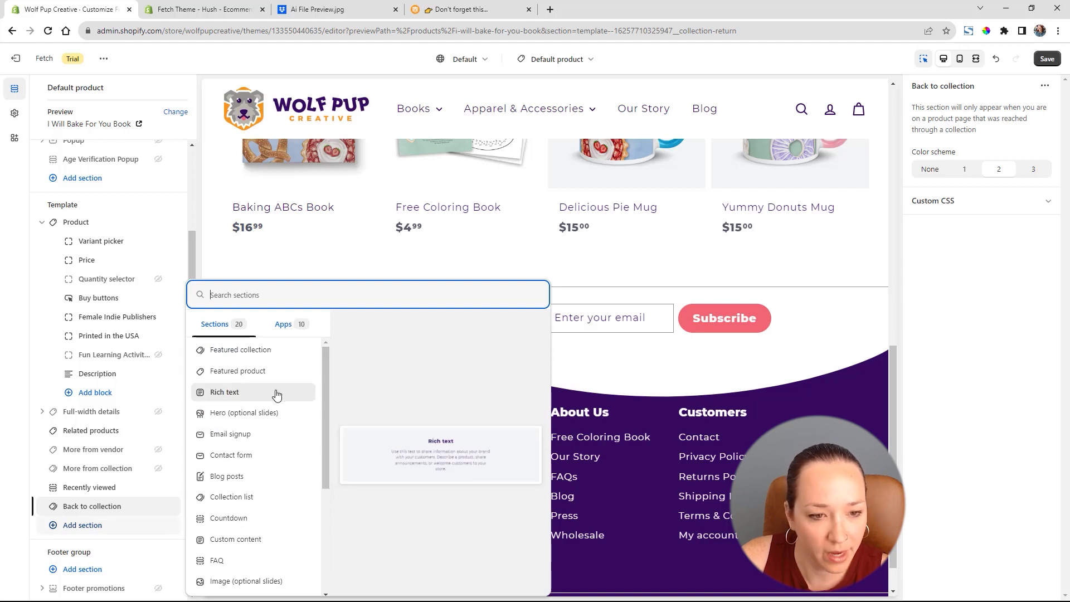
{"action": "scroll", "coordinate": [277, 394], "scroll_direction": "down", "scroll_amount": 5}
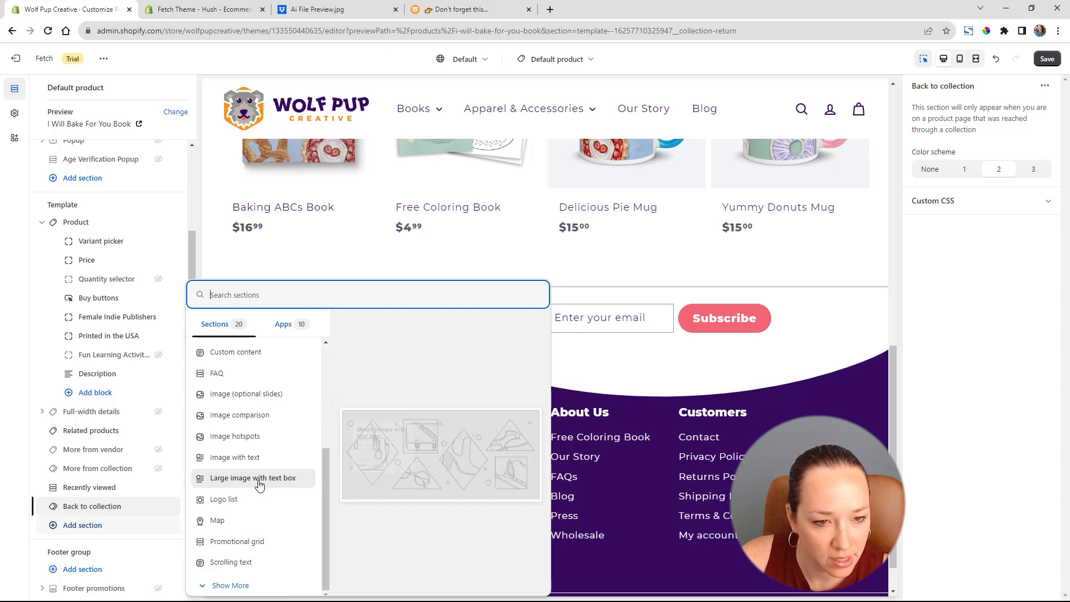
{"action": "left_click", "coordinate": [266, 463]}
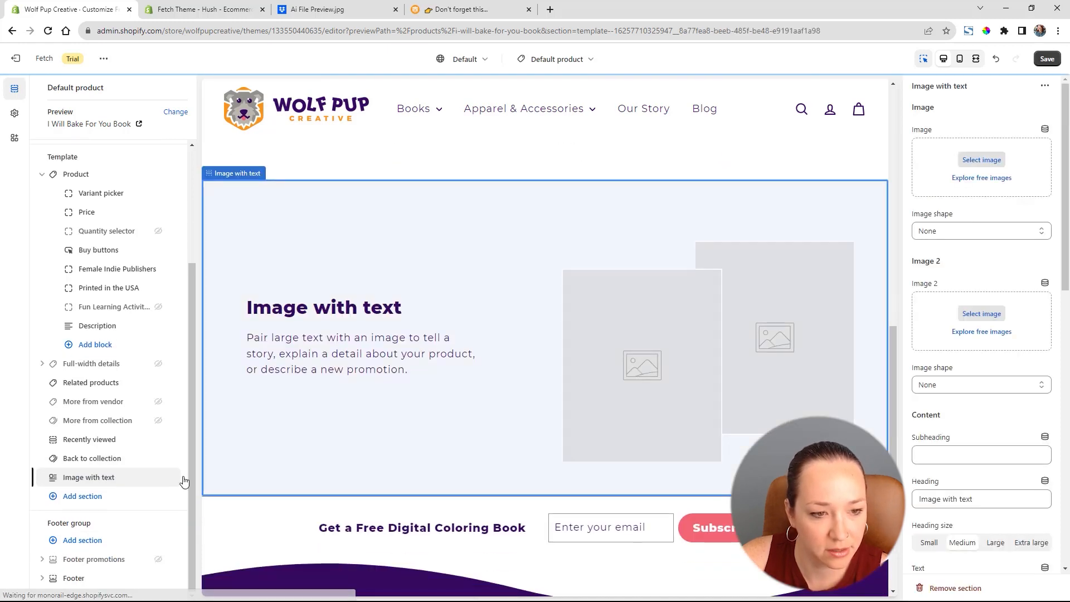
{"action": "left_click_drag", "start_coordinate": [170, 477], "coordinate": [166, 384]}
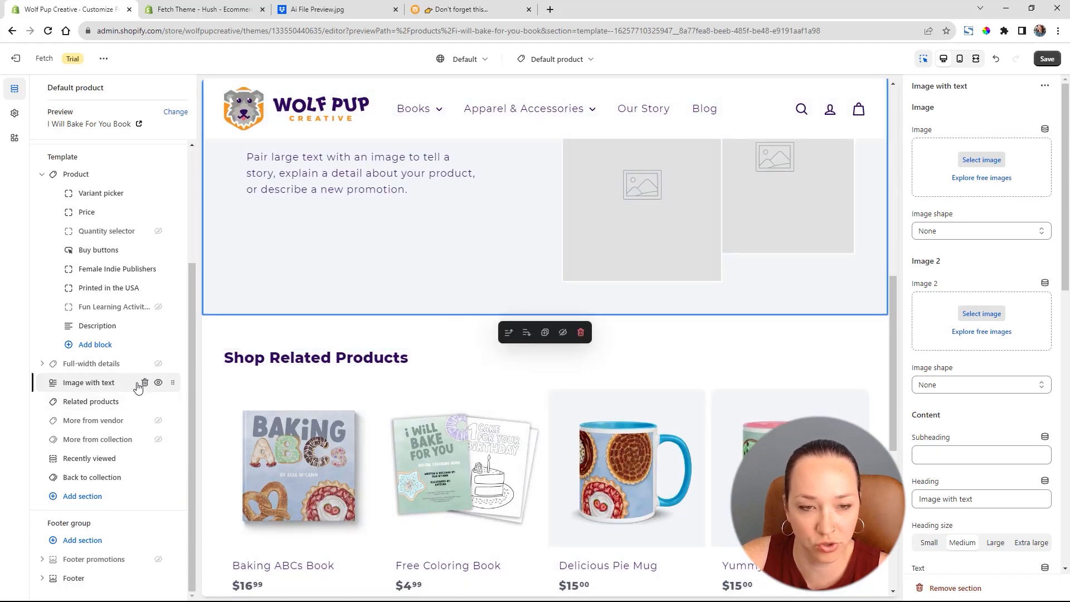
Save the default product template and switch the editor to the Default collection template.
{"action": "left_click", "coordinate": [137, 387]}
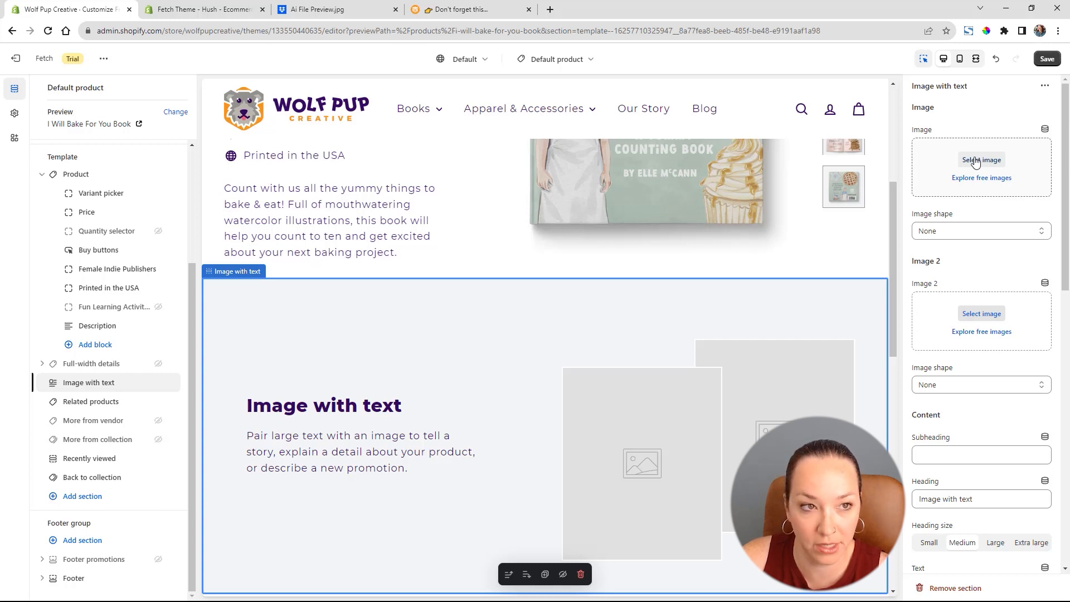
{"action": "left_click", "coordinate": [561, 63]}
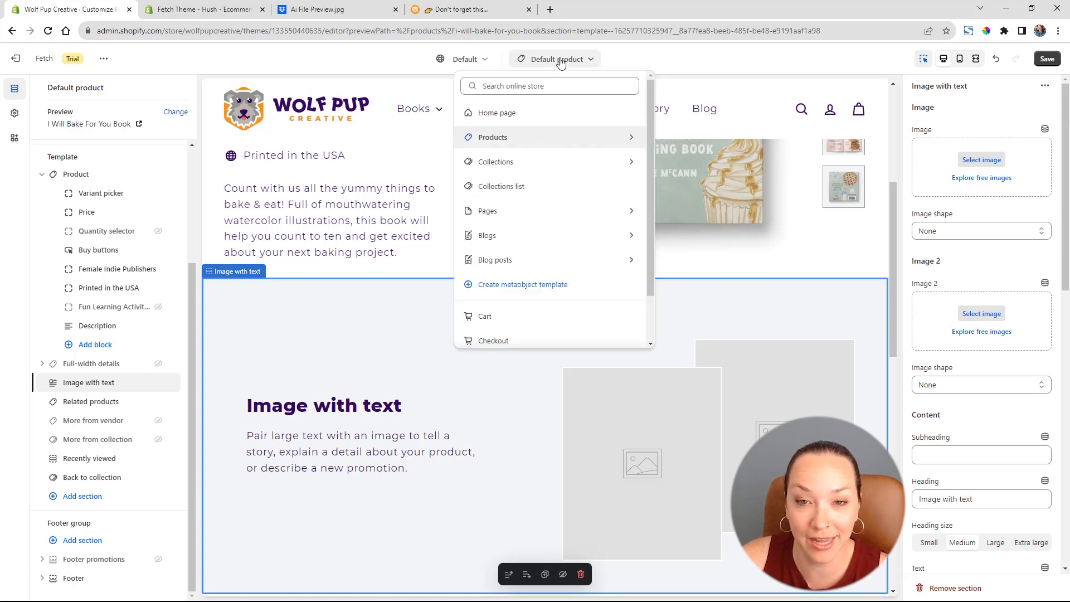
{"action": "left_click", "coordinate": [1046, 60]}
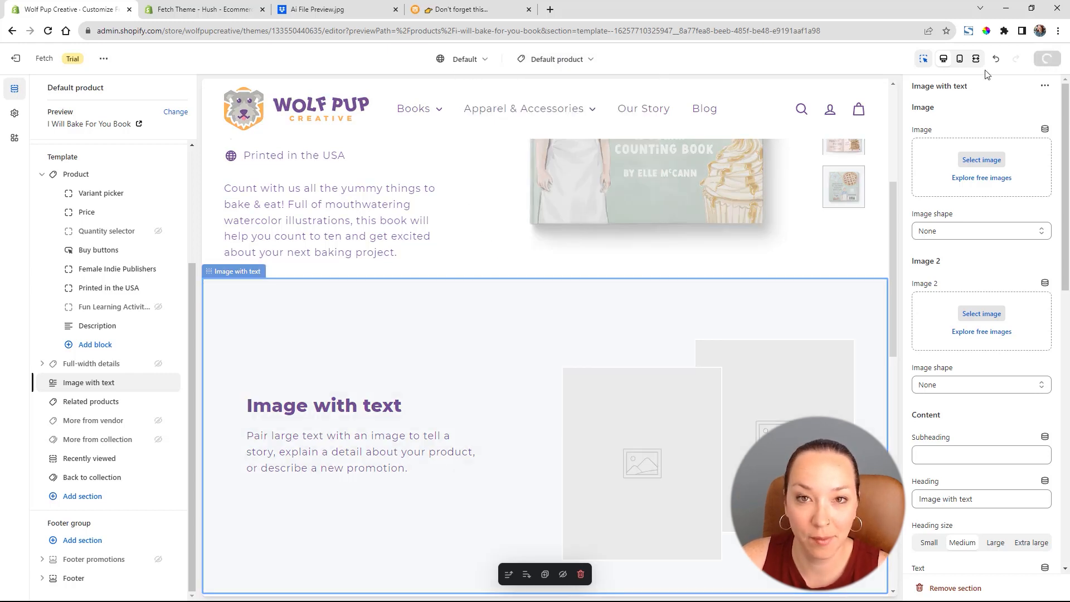
{"action": "left_click", "coordinate": [557, 59]}
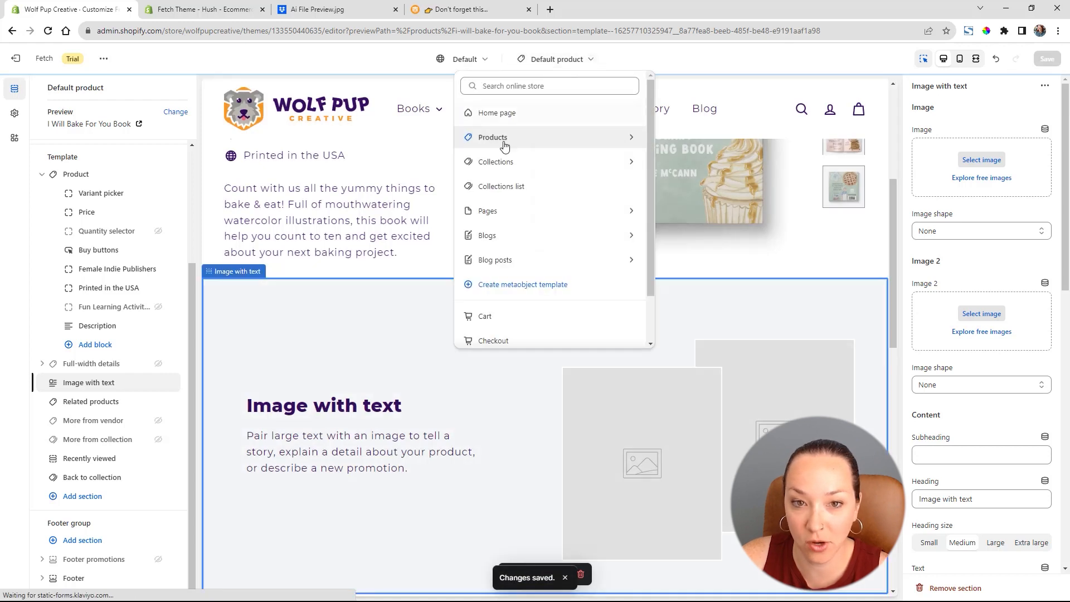
{"action": "left_click", "coordinate": [526, 162]}
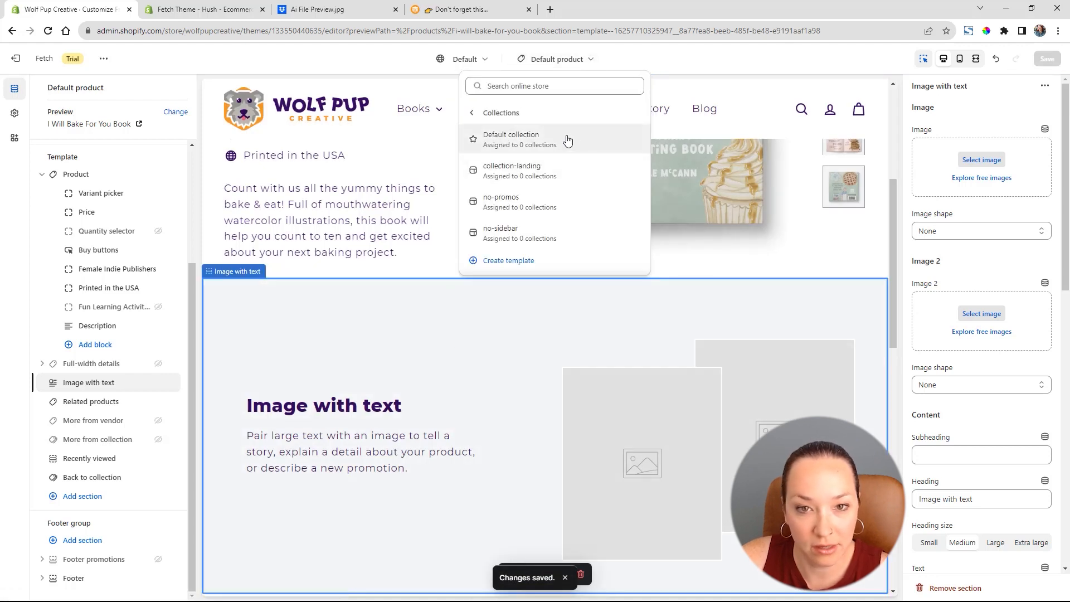
{"action": "left_click", "coordinate": [549, 141]}
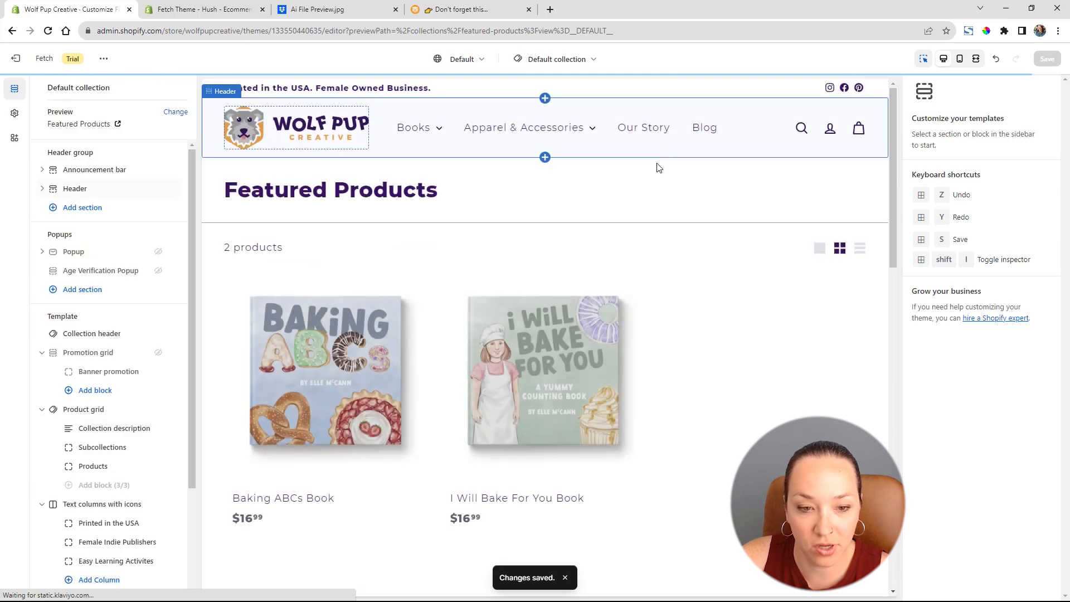
Copy the full body text of the collection template's Image with text section.
{"action": "scroll", "coordinate": [656, 307], "scroll_direction": "down", "scroll_amount": 15}
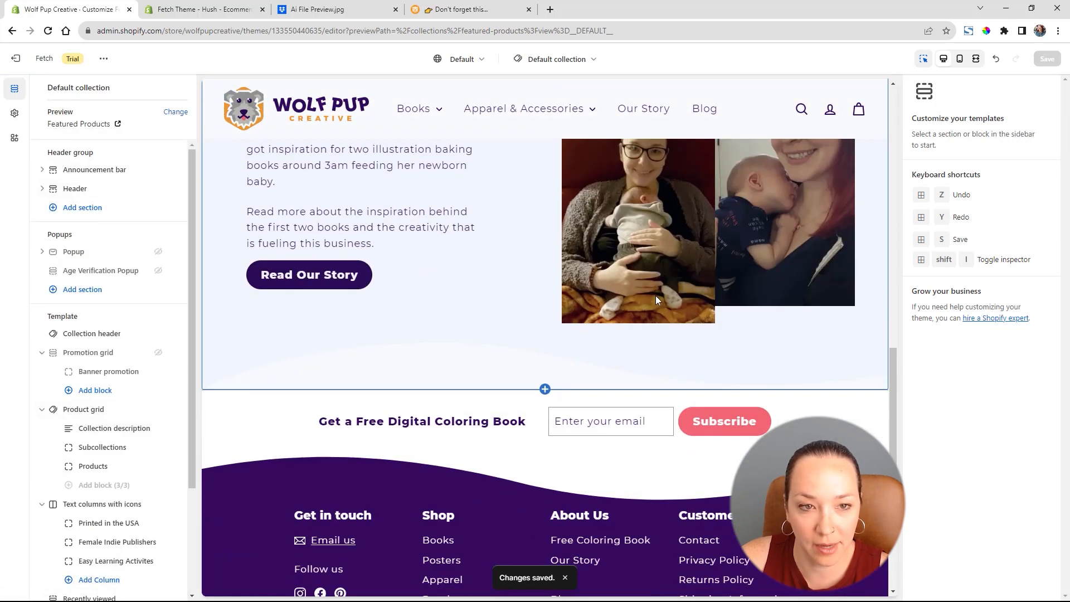
{"action": "scroll", "coordinate": [655, 301], "scroll_direction": "up", "scroll_amount": 4}
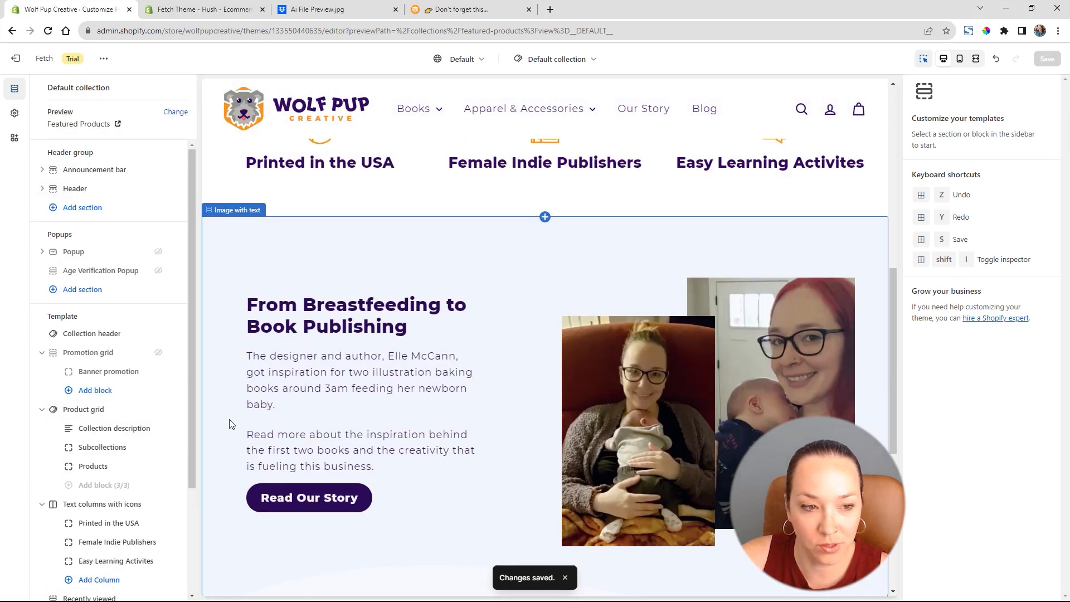
{"action": "mouse_move", "coordinate": [103, 414]}
{"action": "scroll", "coordinate": [549, 433], "scroll_direction": "down", "scroll_amount": 5}
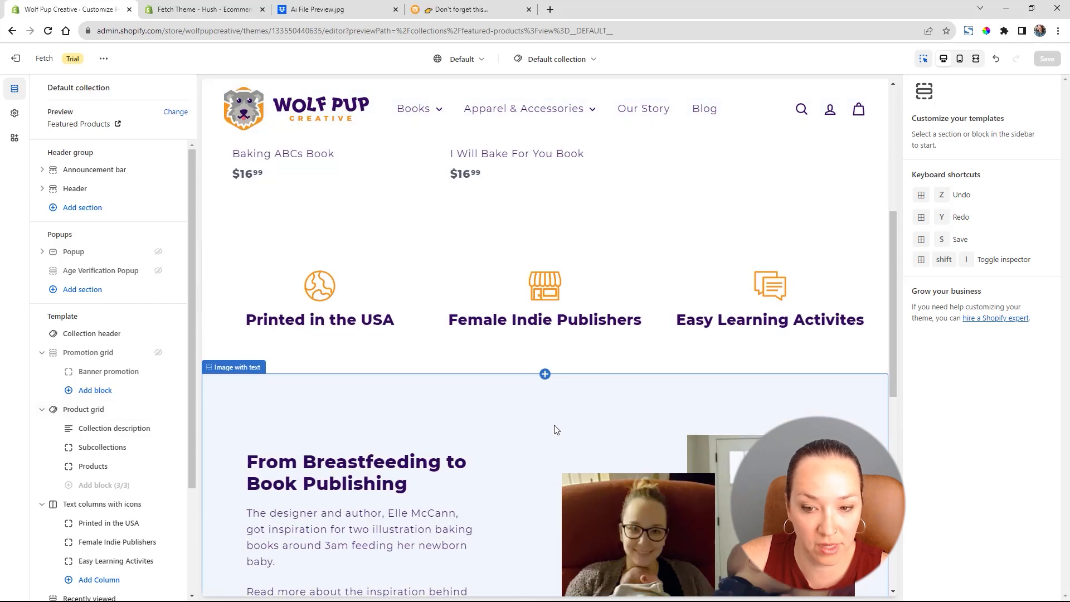
{"action": "left_click", "coordinate": [555, 430]}
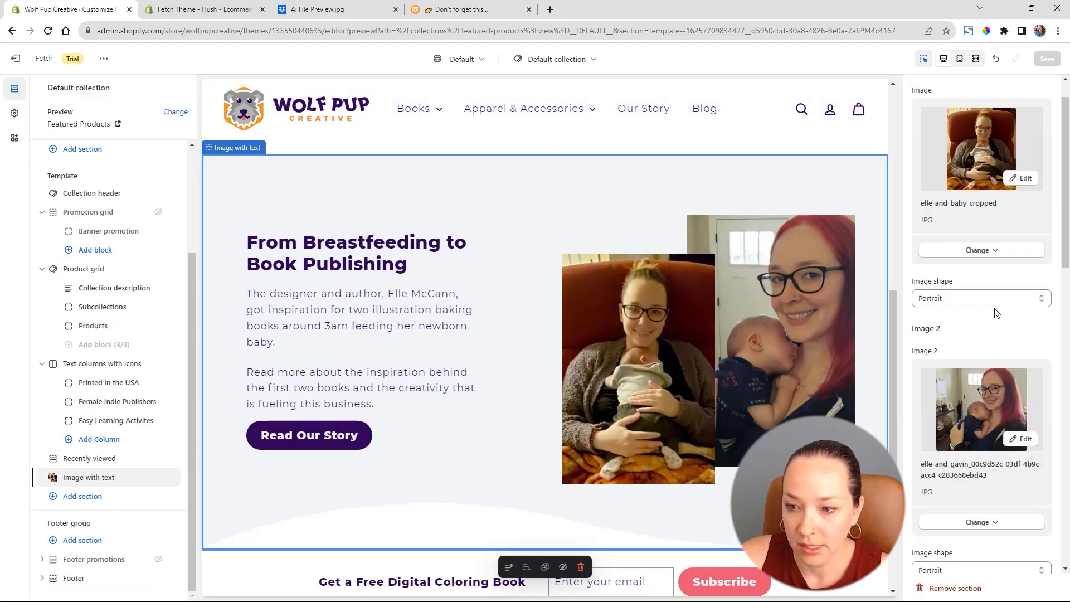
{"action": "scroll", "coordinate": [997, 314], "scroll_direction": "down", "scroll_amount": 10}
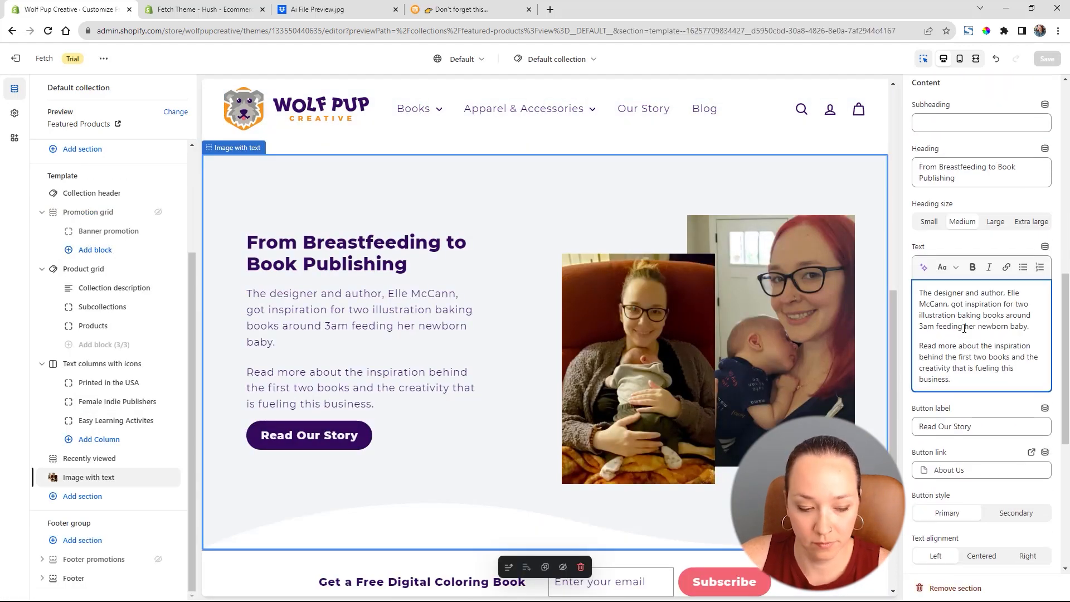
{"action": "key", "text": "ctrl+a"}
{"action": "key", "text": "ctrl+c"}
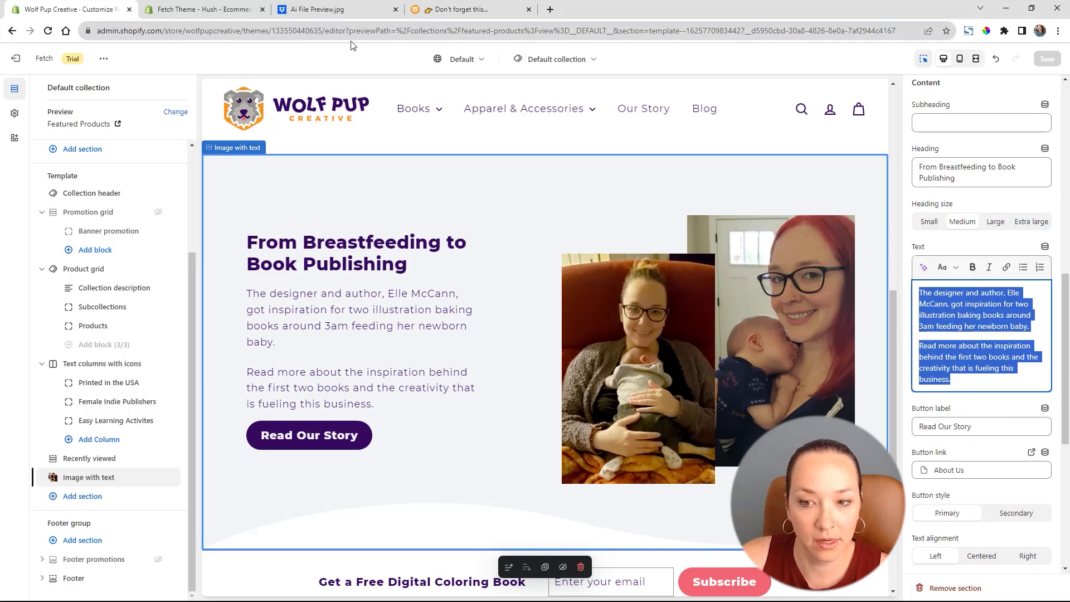
Return to the Default product template and open its Image with text section.
{"action": "left_click", "coordinate": [564, 59]}
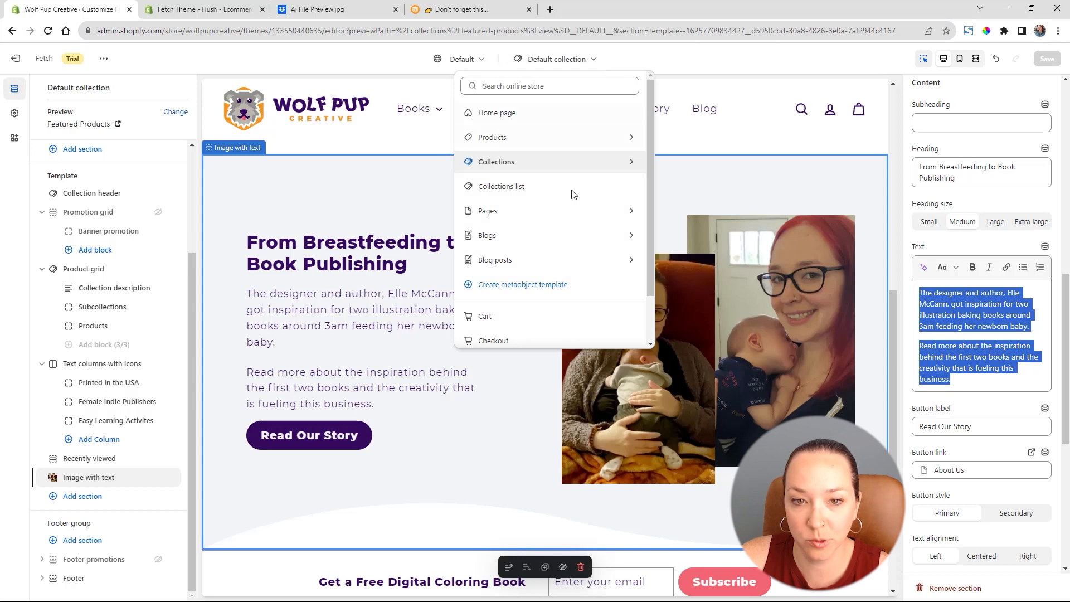
{"action": "left_click", "coordinate": [632, 138]}
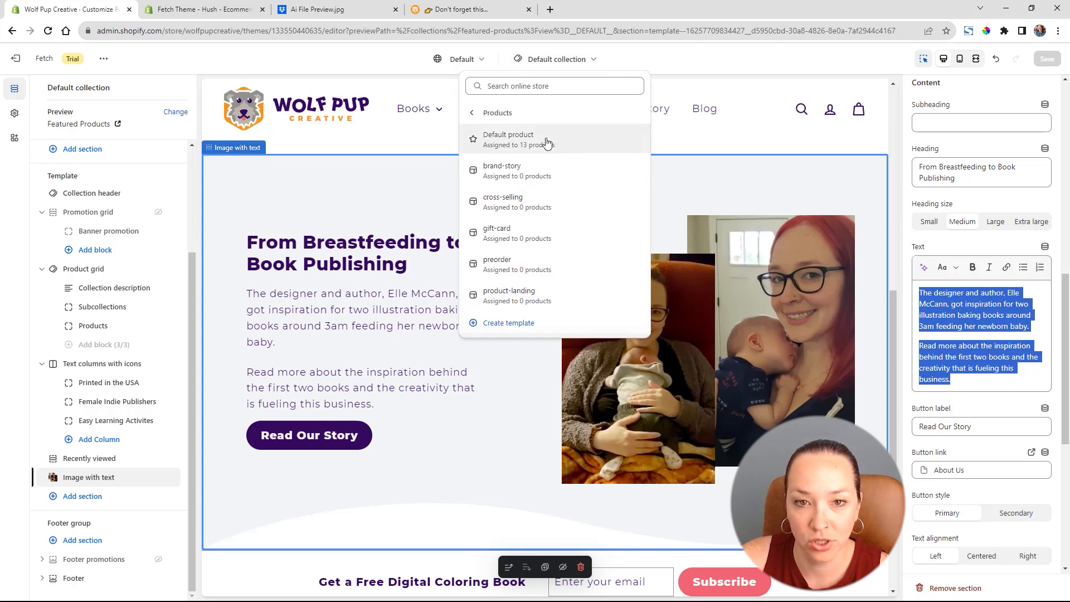
{"action": "left_click", "coordinate": [572, 143]}
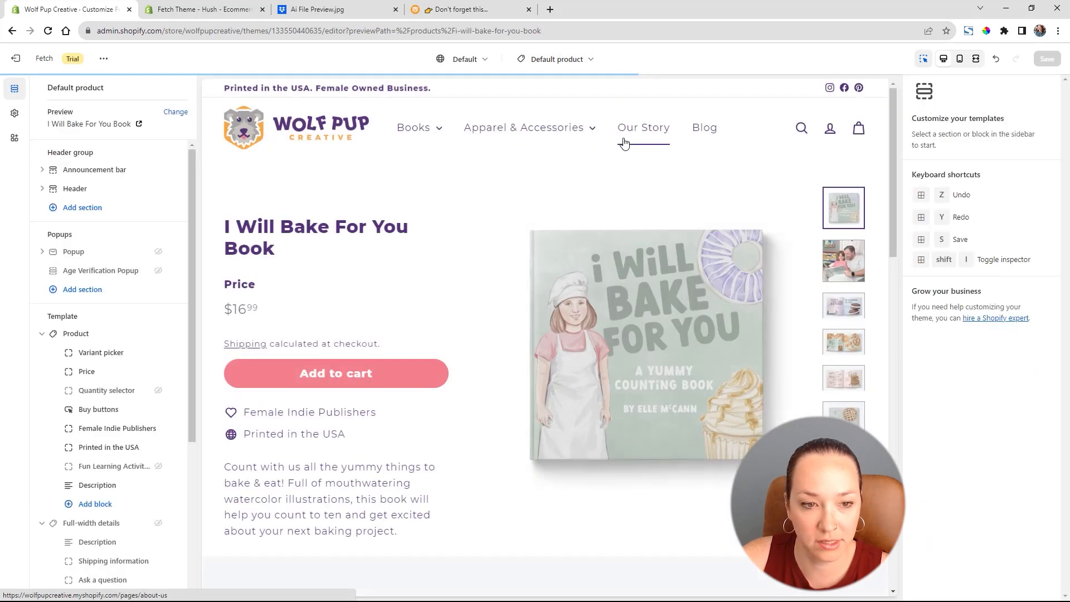
{"action": "scroll", "coordinate": [124, 450], "scroll_direction": "down", "scroll_amount": 5}
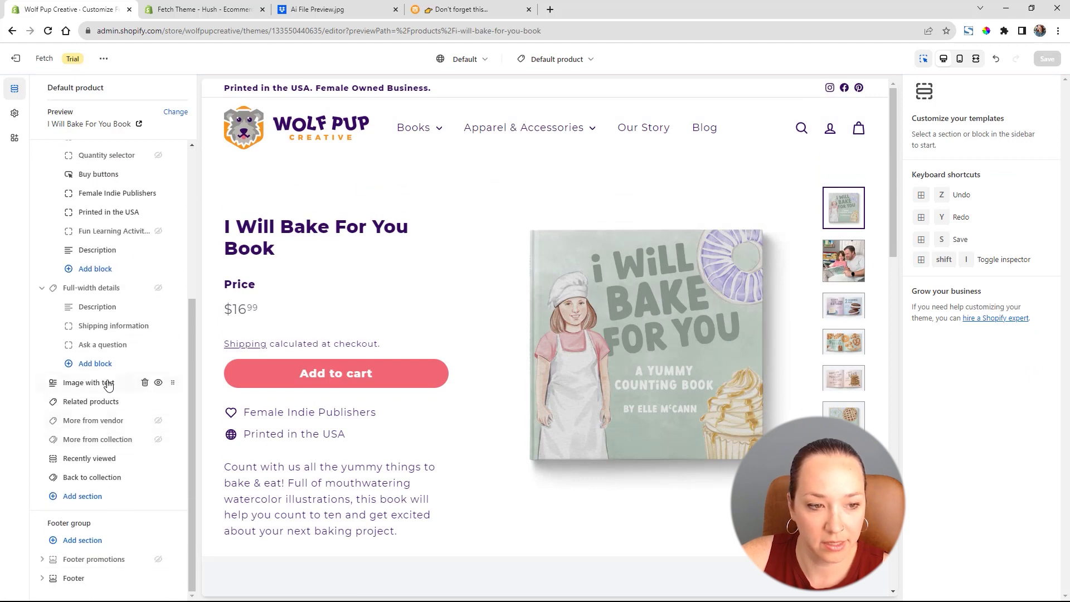
{"action": "left_click", "coordinate": [105, 382]}
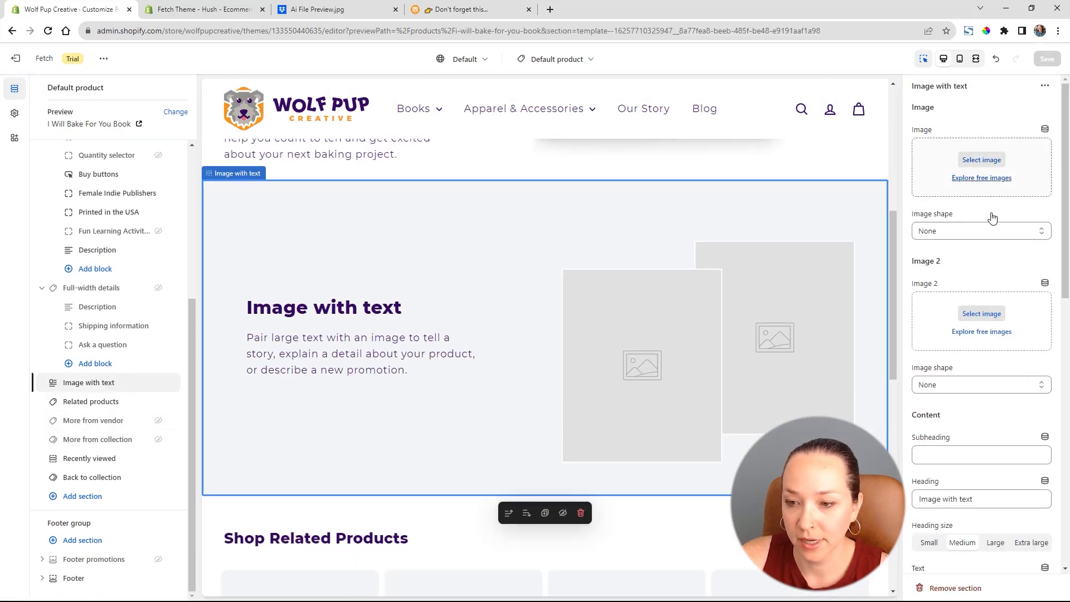
Enter "From Breastfeeding to Book Publishing" as the subheading and replace the section's placeholder text with the copied story.
{"action": "scroll", "coordinate": [969, 432], "scroll_direction": "down", "scroll_amount": 1}
{"action": "left_click", "coordinate": [953, 399]}
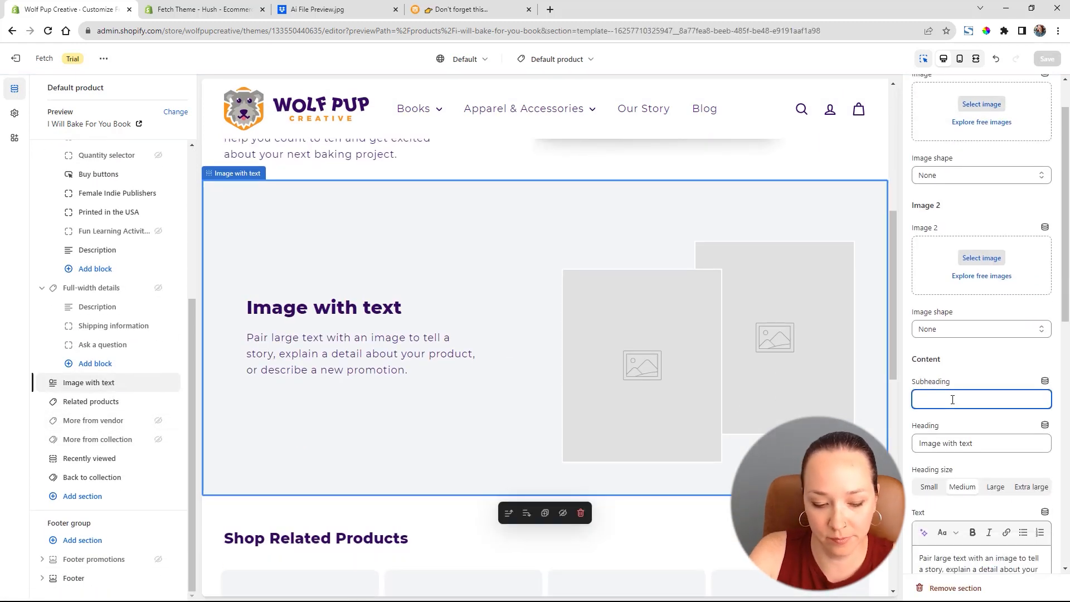
{"action": "type", "text": "From Breast"}
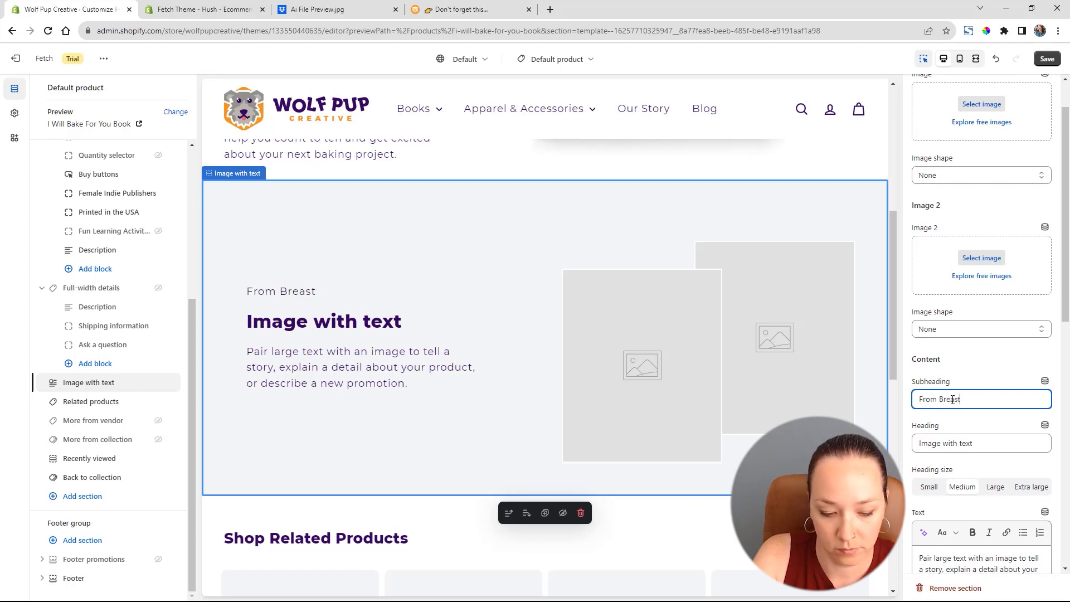
{"action": "type", "text": "feeding to Book Publishing"}
{"action": "scroll", "coordinate": [953, 400], "scroll_direction": "down", "scroll_amount": 3}
{"action": "left_click", "coordinate": [963, 413]}
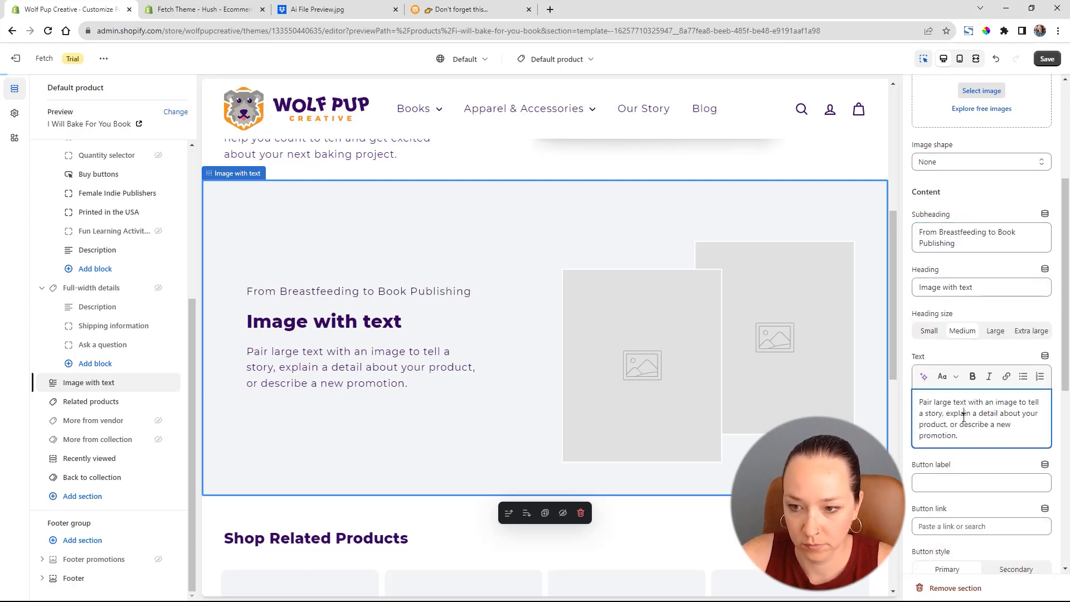
{"action": "key", "text": "ctrl+a"}
{"action": "key", "text": "ctrl+v"}
Move the subheading text into the Heading field, replacing the placeholder heading and leaving the subheading empty.
{"action": "triple_click", "coordinate": [984, 240]}
{"action": "key", "text": "ctrl+x"}
{"action": "triple_click", "coordinate": [982, 276]}
{"action": "key", "text": "ctrl+v"}
Label the section's button "Read Our Story", link it to the About Us page, and enable the wave transition.
{"action": "scroll", "coordinate": [947, 313], "scroll_direction": "down", "scroll_amount": 4}
{"action": "left_click", "coordinate": [948, 313]}
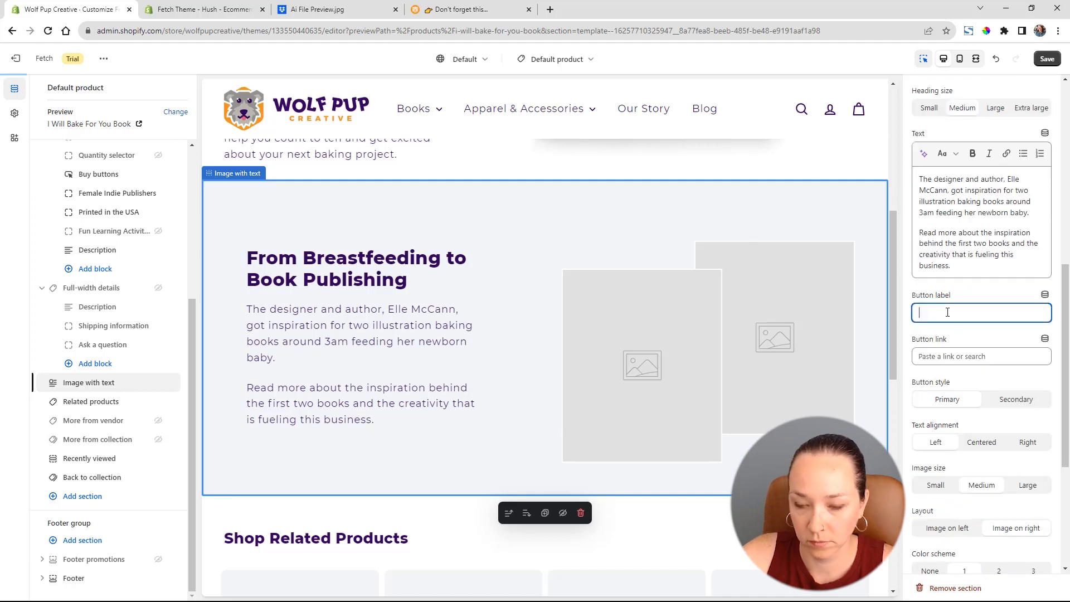
{"action": "type", "text": "Read Our Story"}
{"action": "left_click", "coordinate": [964, 357]}
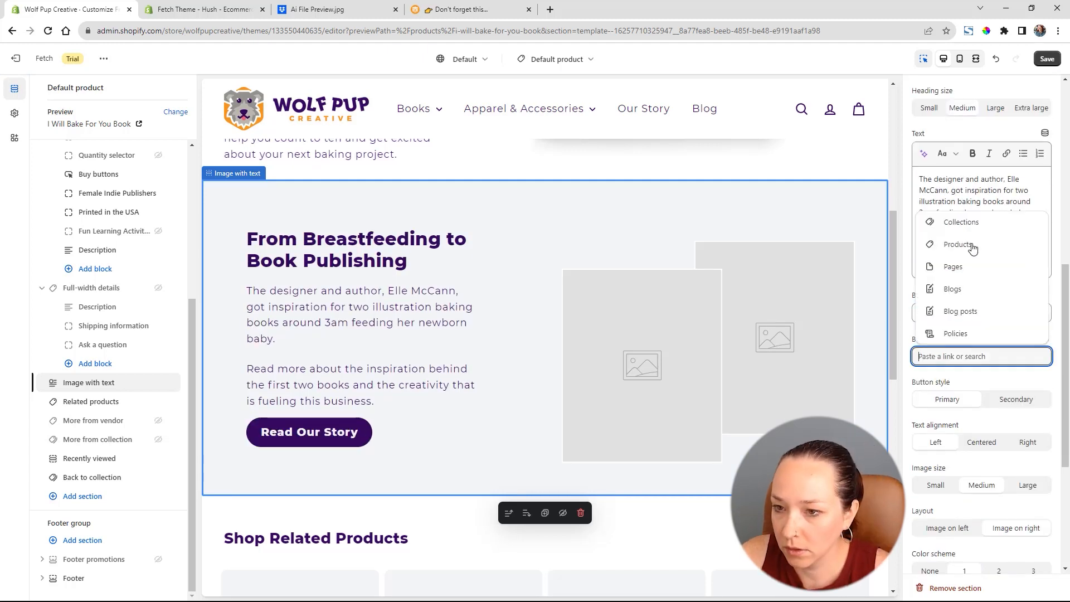
{"action": "left_click", "coordinate": [958, 265]}
{"action": "left_click", "coordinate": [962, 134]}
{"action": "scroll", "coordinate": [959, 334], "scroll_direction": "down", "scroll_amount": 5}
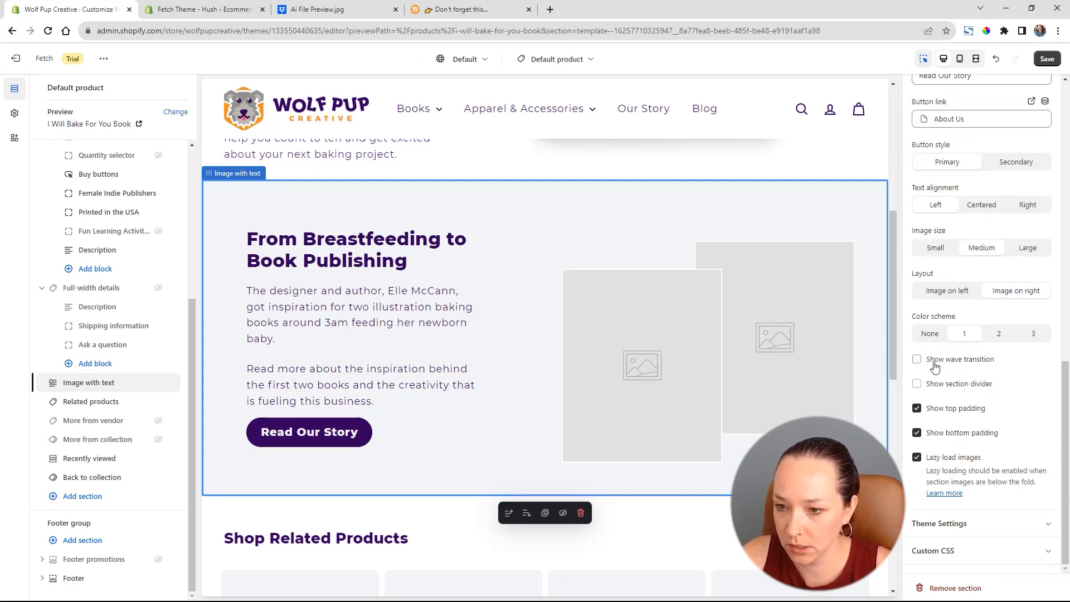
{"action": "left_click", "coordinate": [934, 359]}
Set the section's first image to the cropped photo of the author in the red chair holding her baby.
{"action": "scroll", "coordinate": [993, 393], "scroll_direction": "up", "scroll_amount": 10}
{"action": "left_click", "coordinate": [973, 160]}
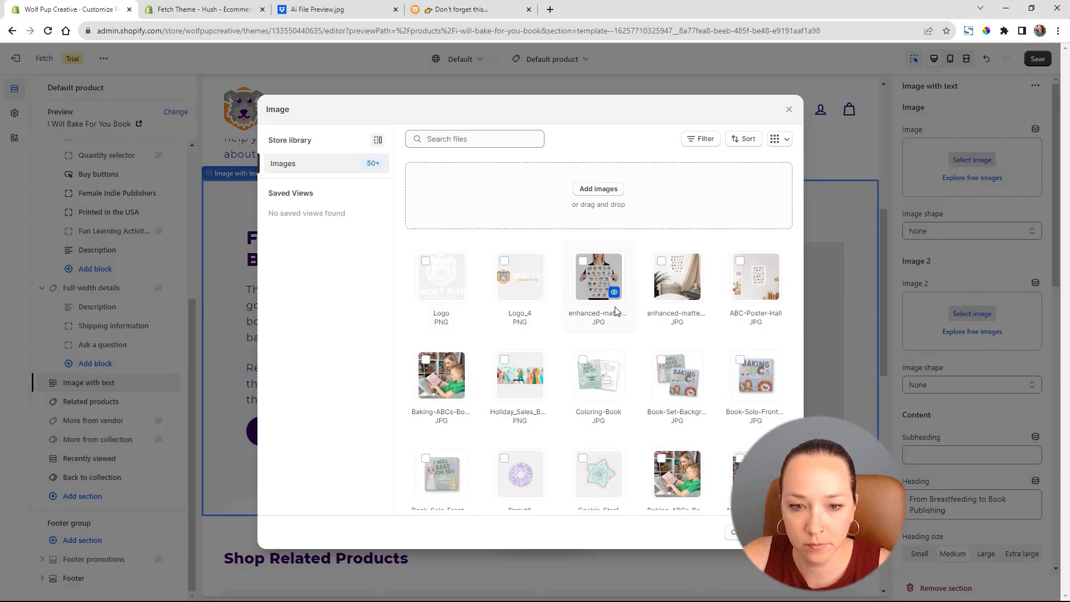
{"action": "scroll", "coordinate": [697, 306], "scroll_direction": "down", "scroll_amount": 3}
{"action": "scroll", "coordinate": [697, 304], "scroll_direction": "down", "scroll_amount": 10}
{"action": "scroll", "coordinate": [681, 290], "scroll_direction": "up", "scroll_amount": 2}
{"action": "left_click", "coordinate": [520, 259]}
{"action": "left_click", "coordinate": [777, 533]}
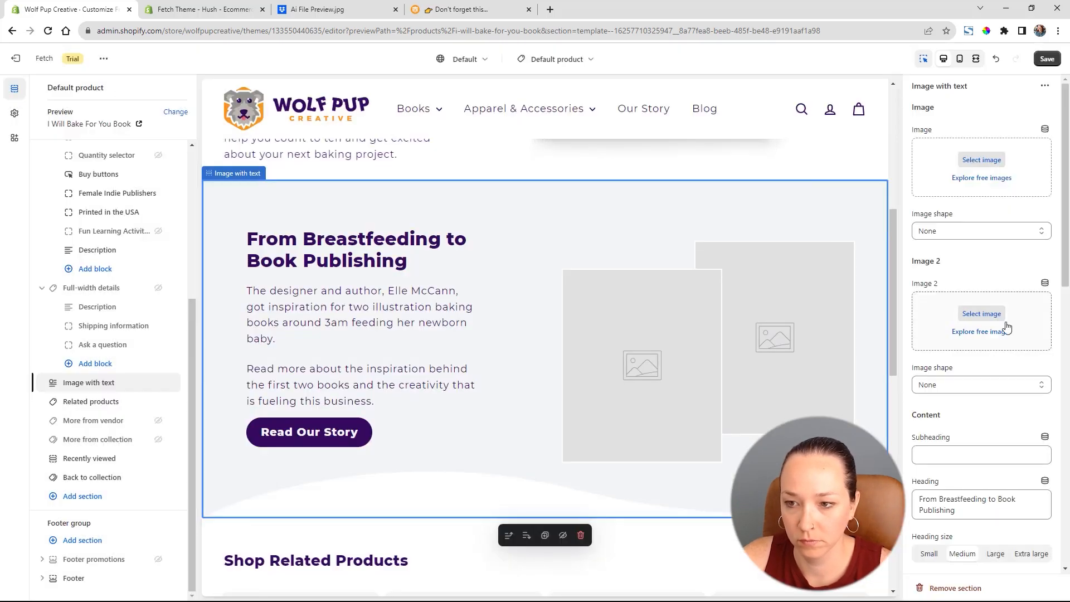
Set Image 2 to the library photo of the red-haired author holding her baby indoors.
{"action": "left_click", "coordinate": [972, 421]}
{"action": "scroll", "coordinate": [658, 365], "scroll_direction": "down", "scroll_amount": 15}
{"action": "left_click", "coordinate": [598, 291]}
{"action": "left_click", "coordinate": [778, 532]}
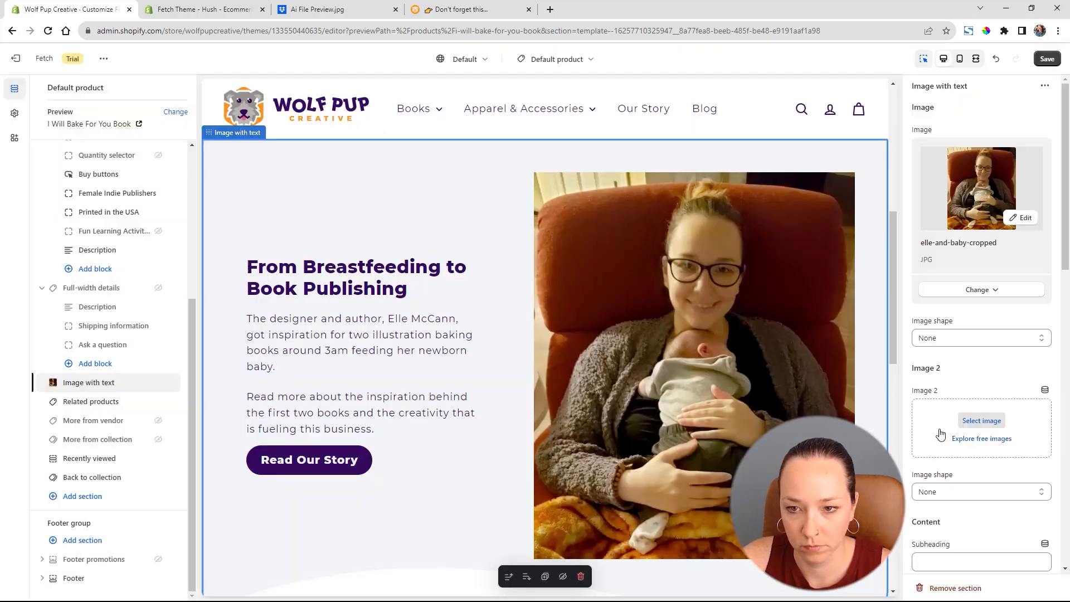
Set the image shape of both section images to Portrait and save the template.
{"action": "left_click", "coordinate": [957, 344]}
{"action": "left_click", "coordinate": [973, 260]}
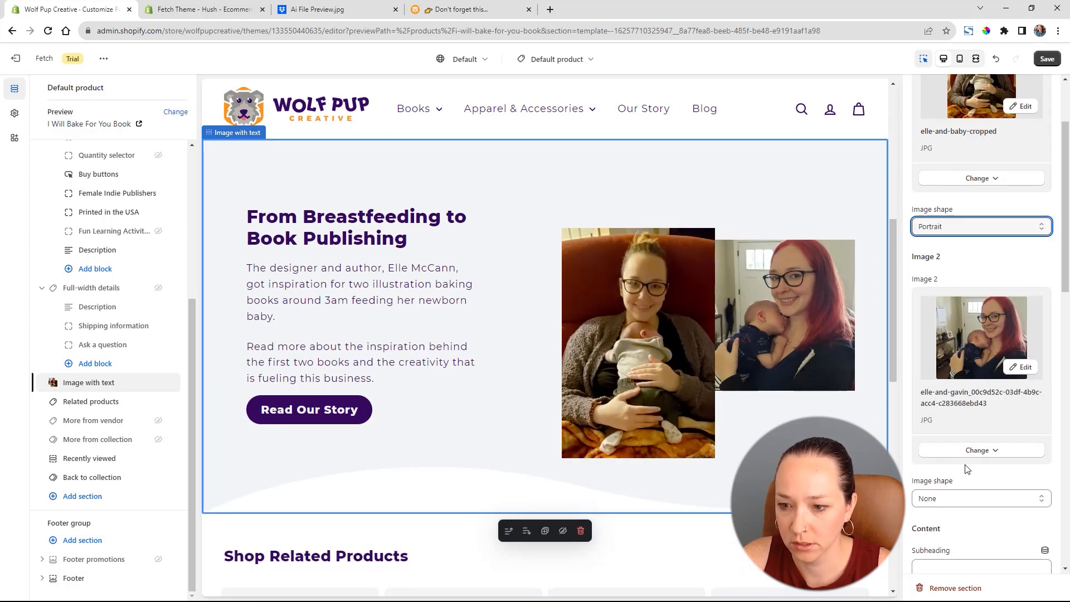
{"action": "scroll", "coordinate": [976, 392], "scroll_direction": "down", "scroll_amount": 4}
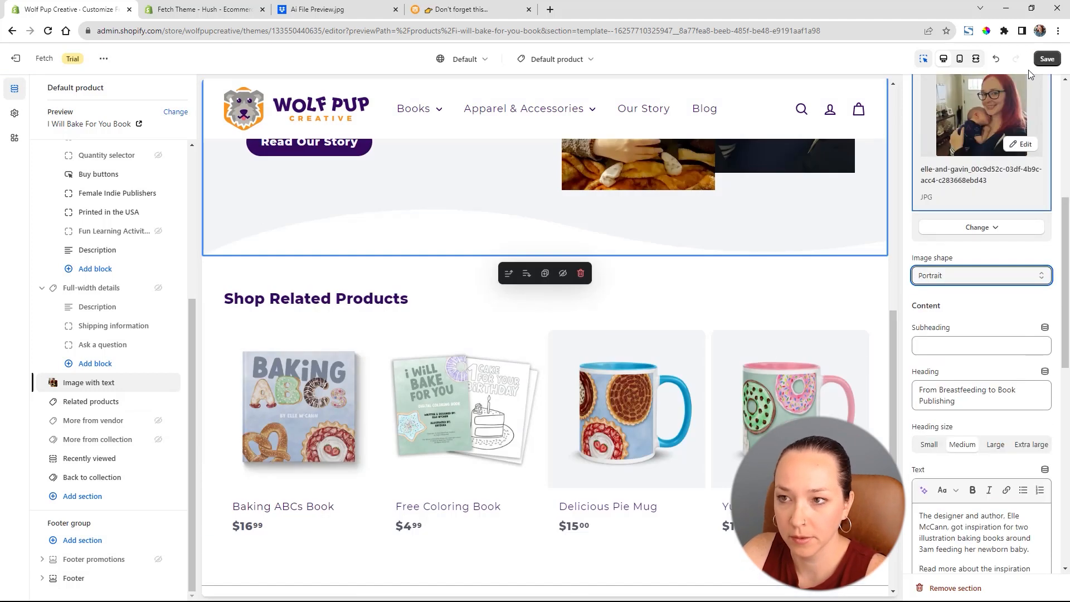
{"action": "left_click", "coordinate": [1048, 59]}
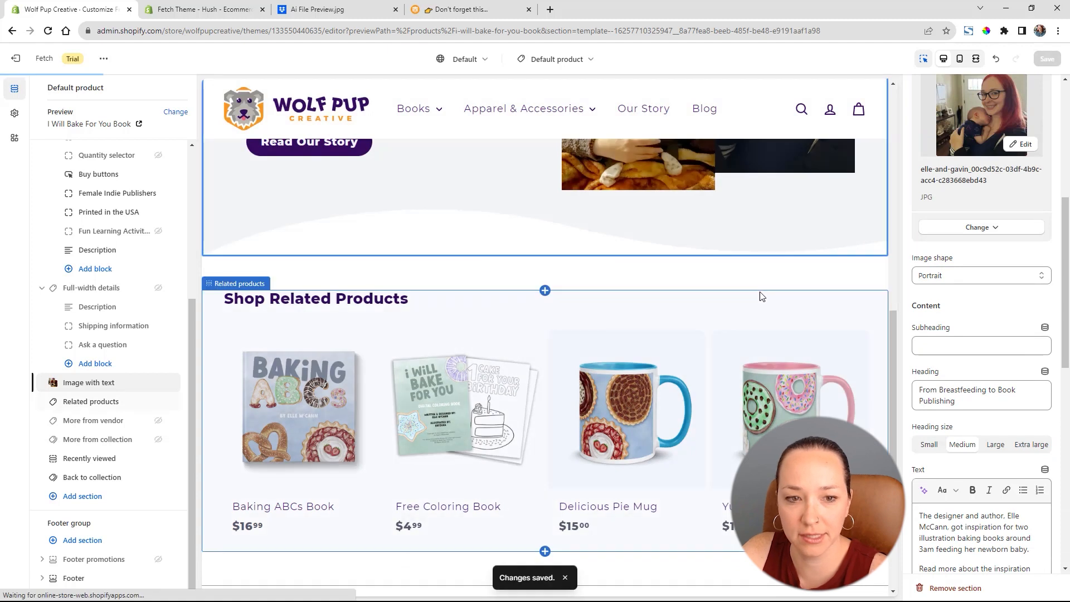
Review the product page preview from the product details through the story and related products to the footer.
{"action": "scroll", "coordinate": [785, 269], "scroll_direction": "up", "scroll_amount": 11}
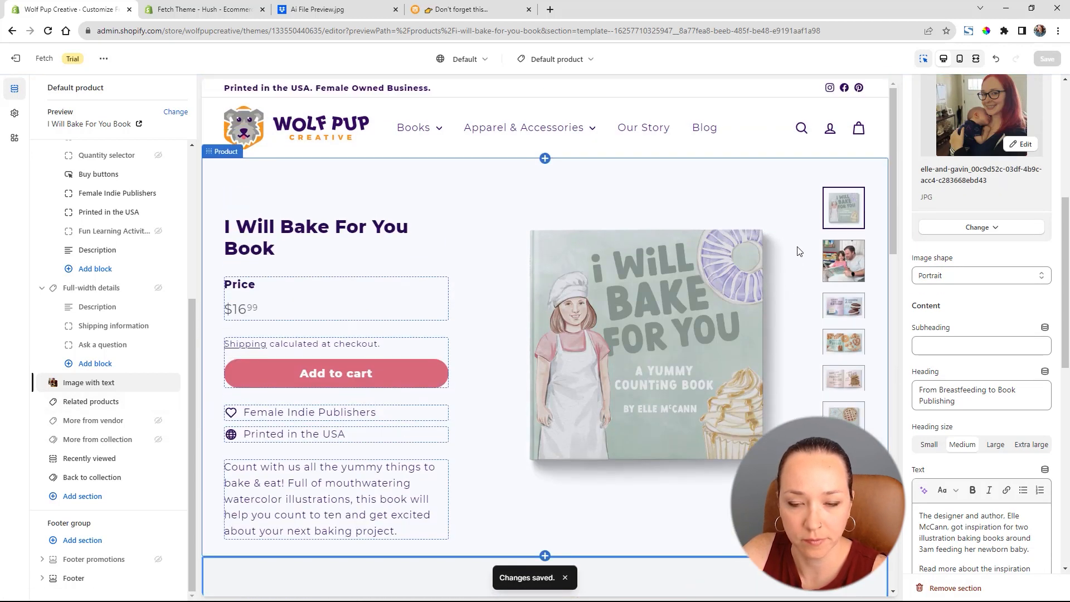
{"action": "scroll", "coordinate": [798, 248], "scroll_direction": "down", "scroll_amount": 10}
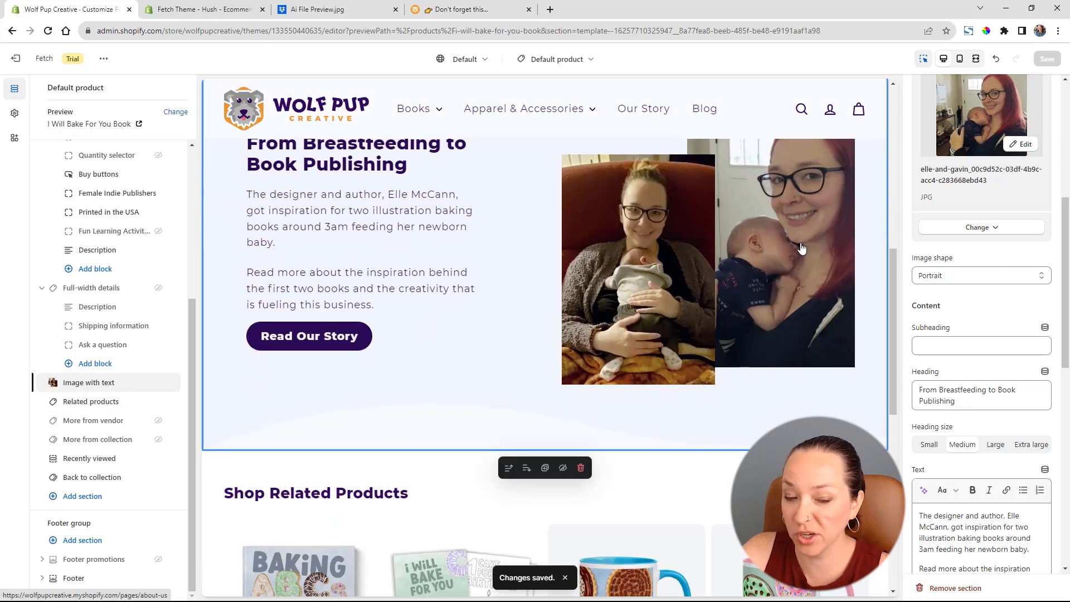
{"action": "scroll", "coordinate": [802, 248], "scroll_direction": "down", "scroll_amount": 8}
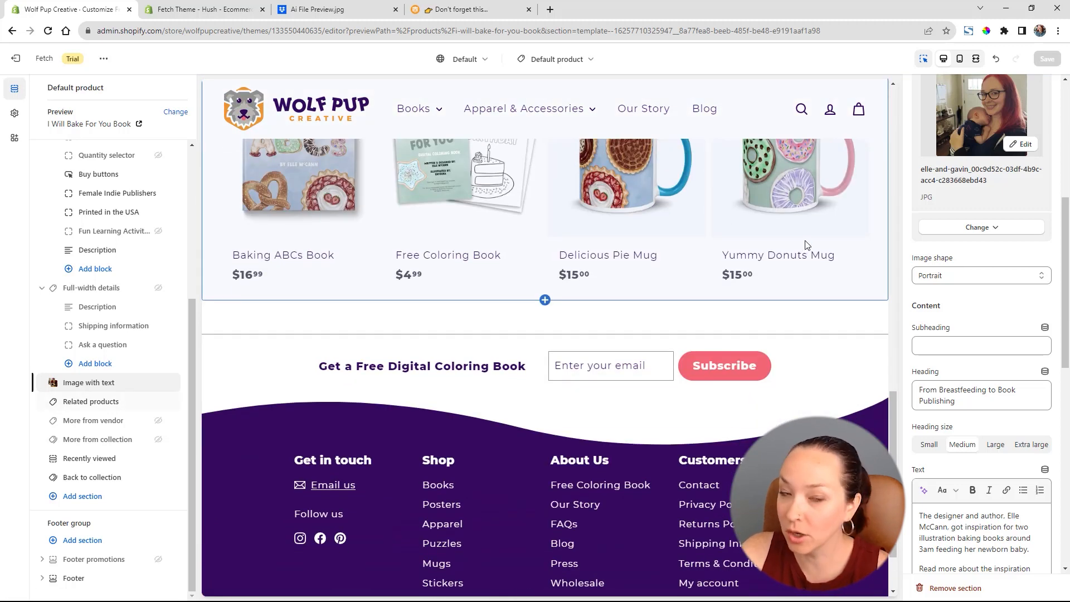
{"action": "scroll", "coordinate": [805, 245], "scroll_direction": "up", "scroll_amount": 6}
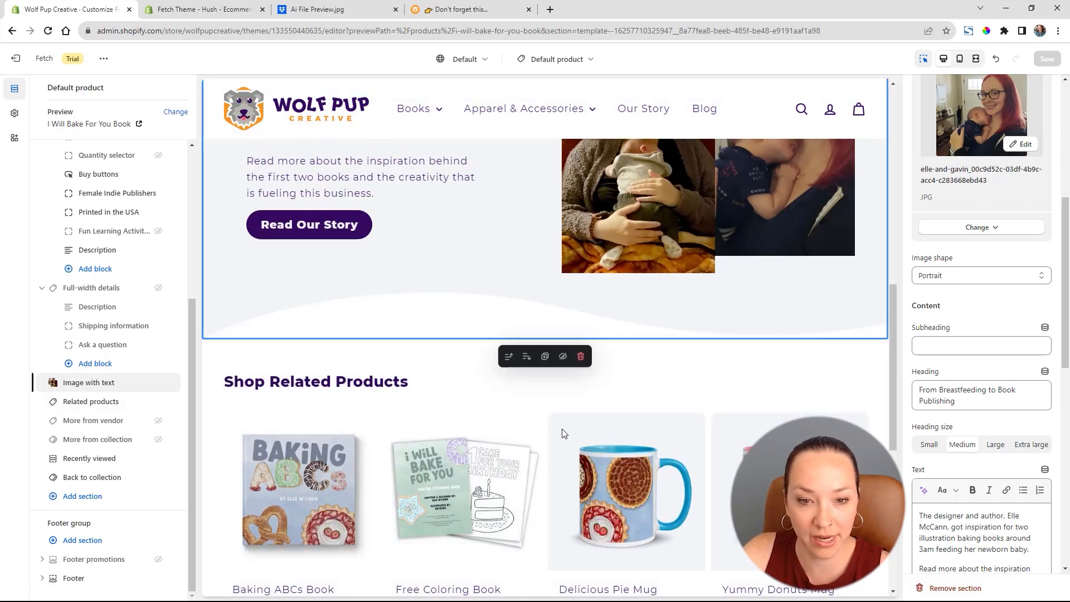
{"action": "scroll", "coordinate": [564, 433], "scroll_direction": "up", "scroll_amount": 5}
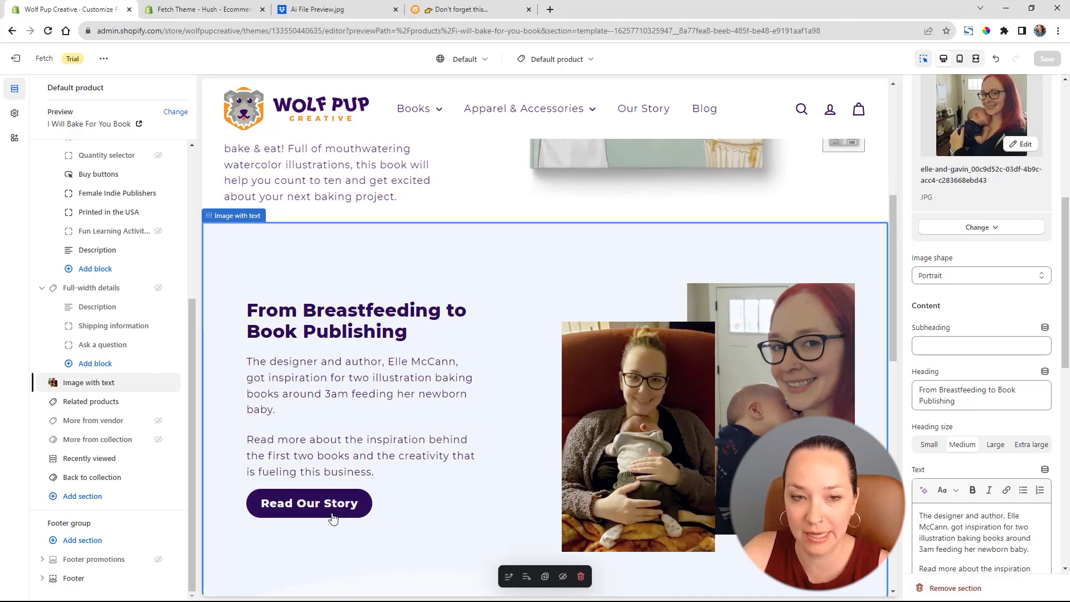
{"action": "scroll", "coordinate": [591, 477], "scroll_direction": "up", "scroll_amount": 6}
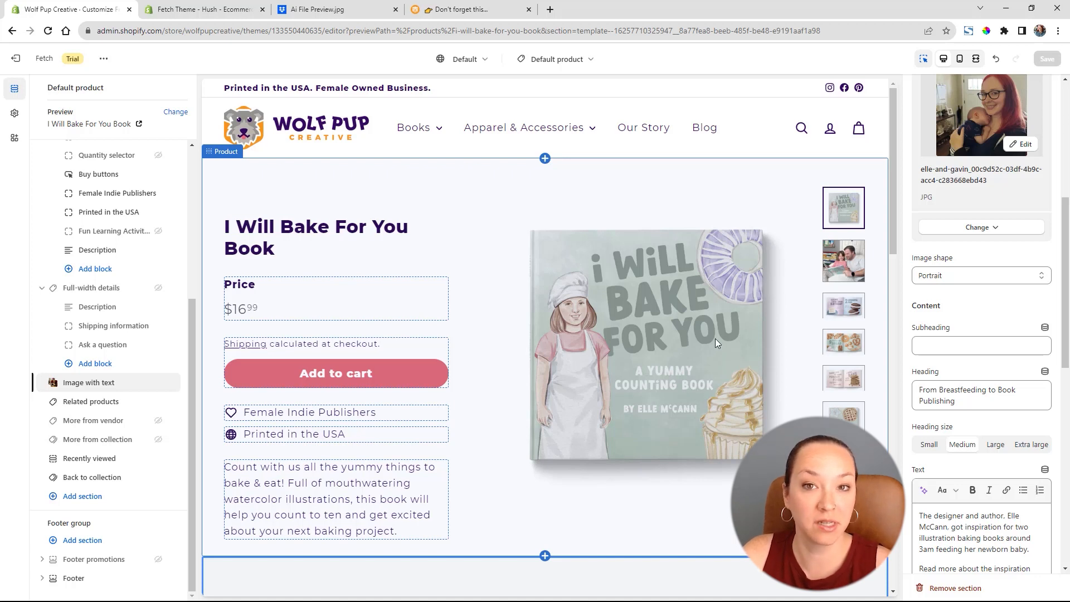
Create a new product template named Books based on the Default product template.
{"action": "left_click", "coordinate": [570, 64]}
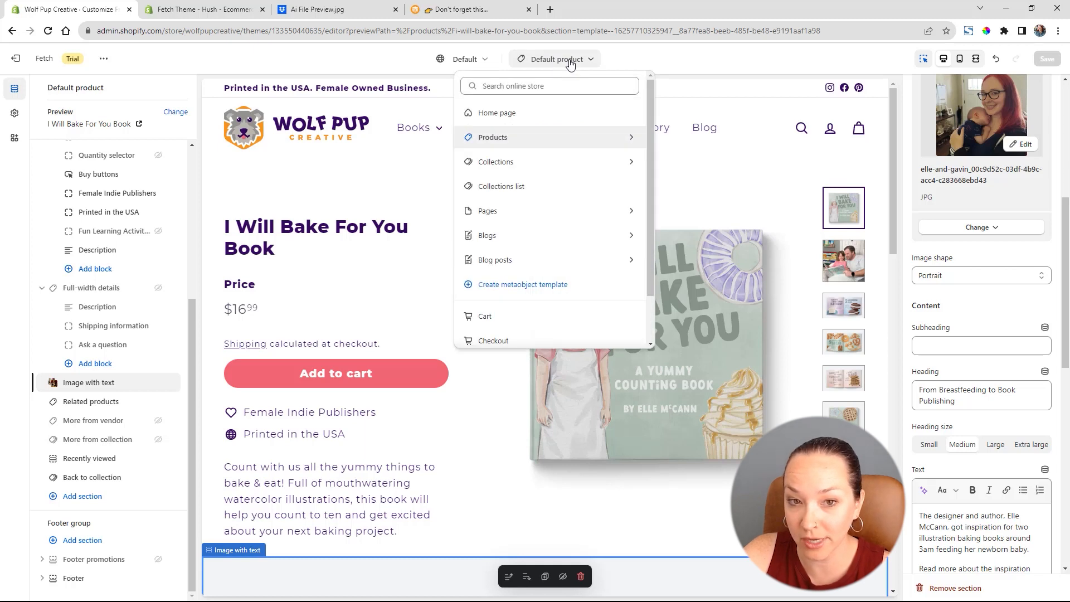
{"action": "left_click", "coordinate": [628, 138]}
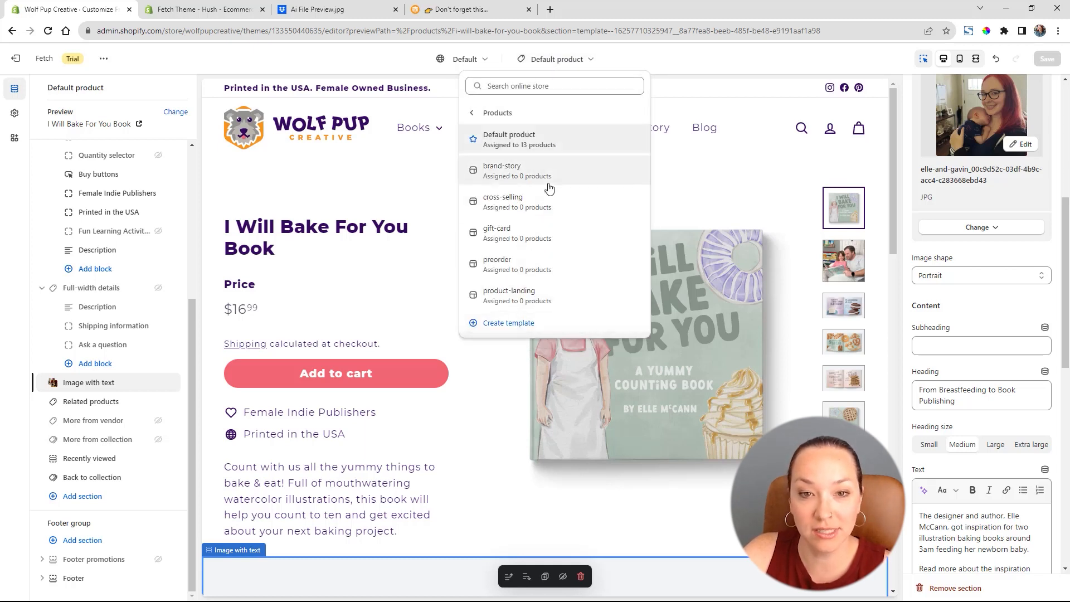
{"action": "left_click", "coordinate": [526, 328]}
{"action": "left_click", "coordinate": [536, 318]}
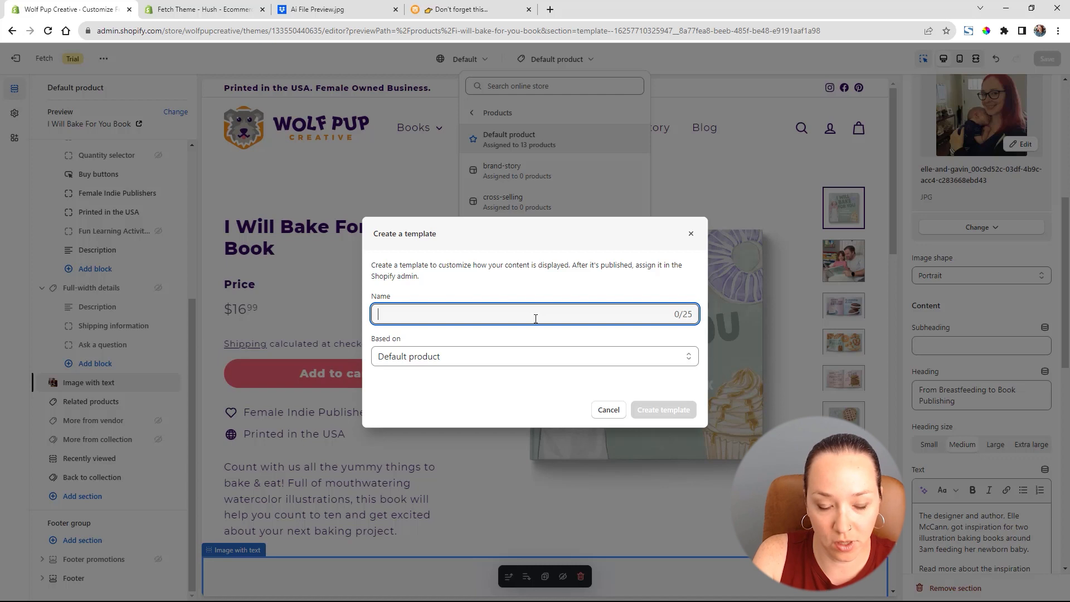
{"action": "type", "text": "Books"}
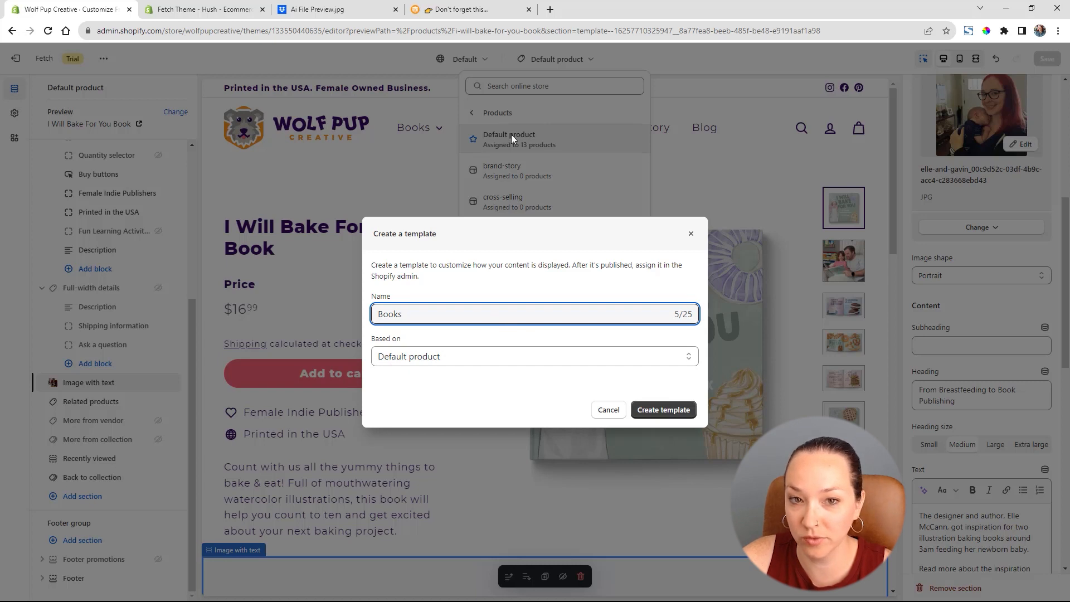
{"action": "left_click", "coordinate": [667, 414]}
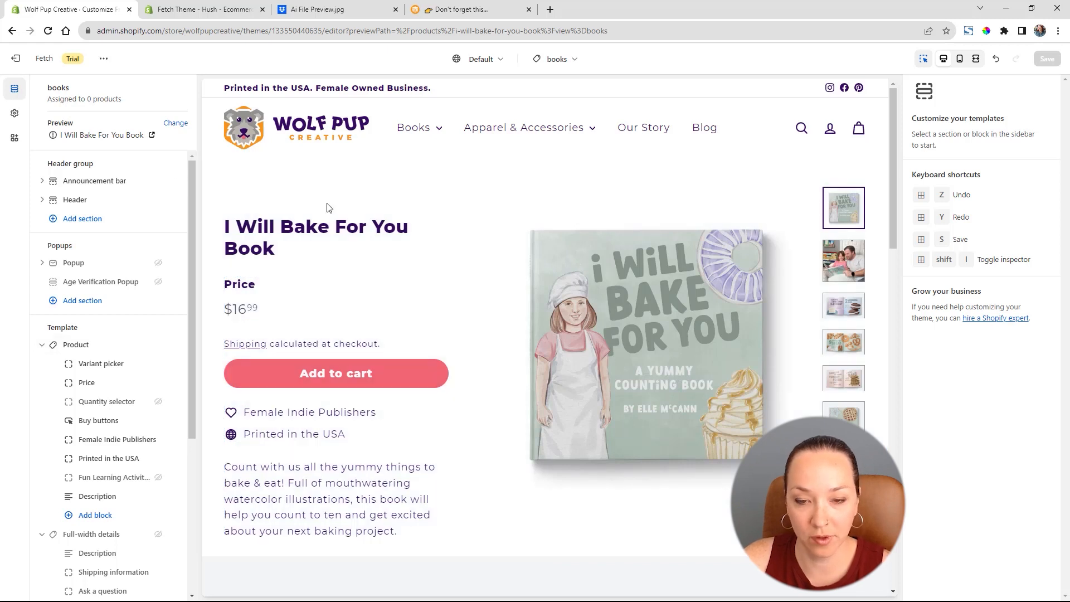
Review the books template preview from the product details through the brand story to the related products.
{"action": "scroll", "coordinate": [593, 380], "scroll_direction": "down", "scroll_amount": 7}
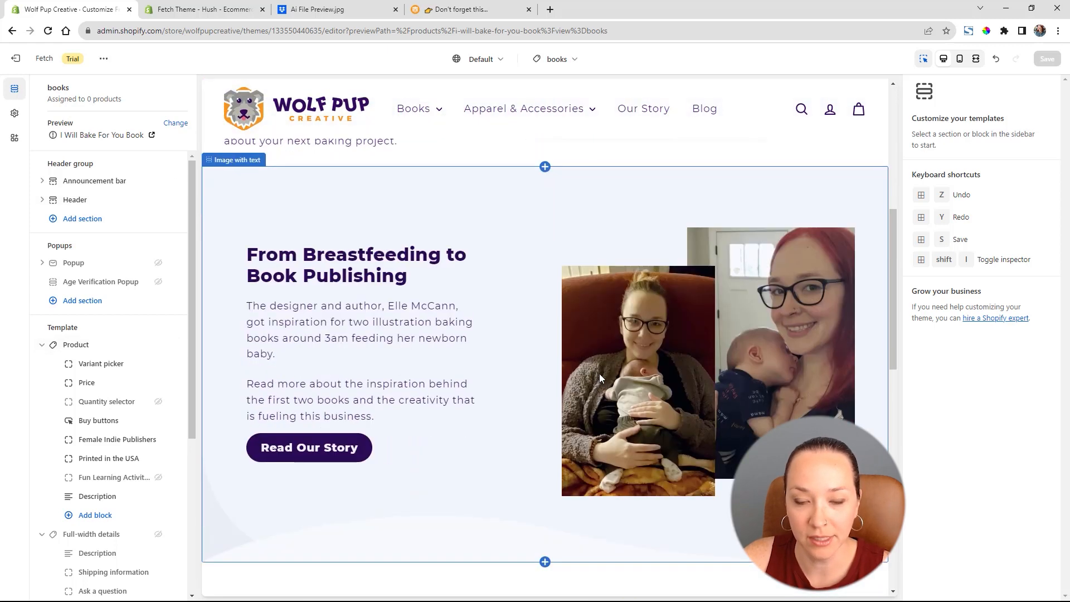
{"action": "scroll", "coordinate": [599, 374], "scroll_direction": "down", "scroll_amount": 10}
{"action": "scroll", "coordinate": [605, 367], "scroll_direction": "up", "scroll_amount": 12}
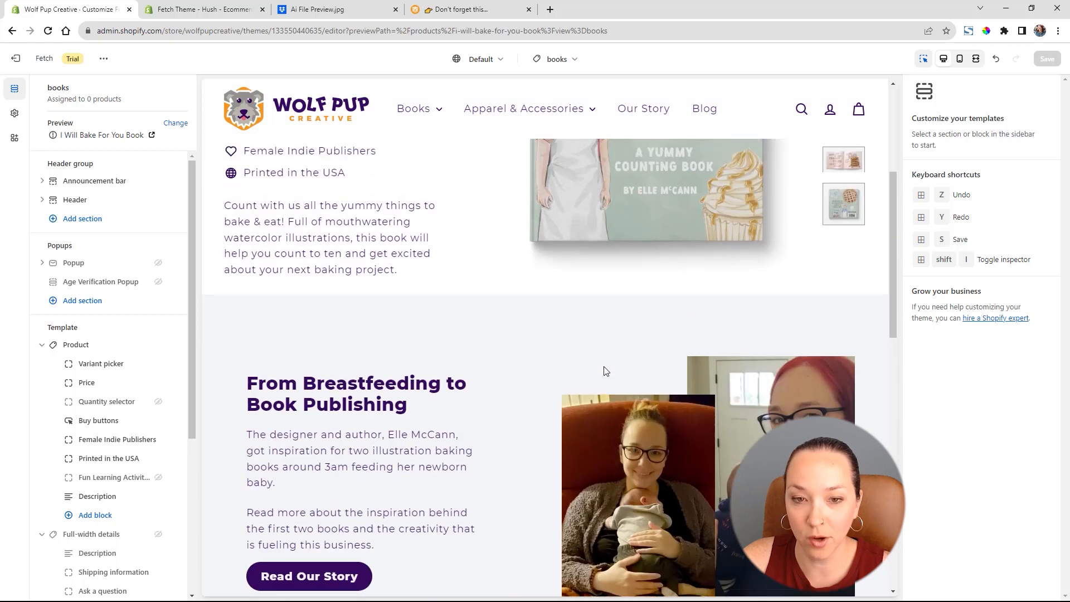
{"action": "scroll", "coordinate": [606, 371], "scroll_direction": "up", "scroll_amount": 5}
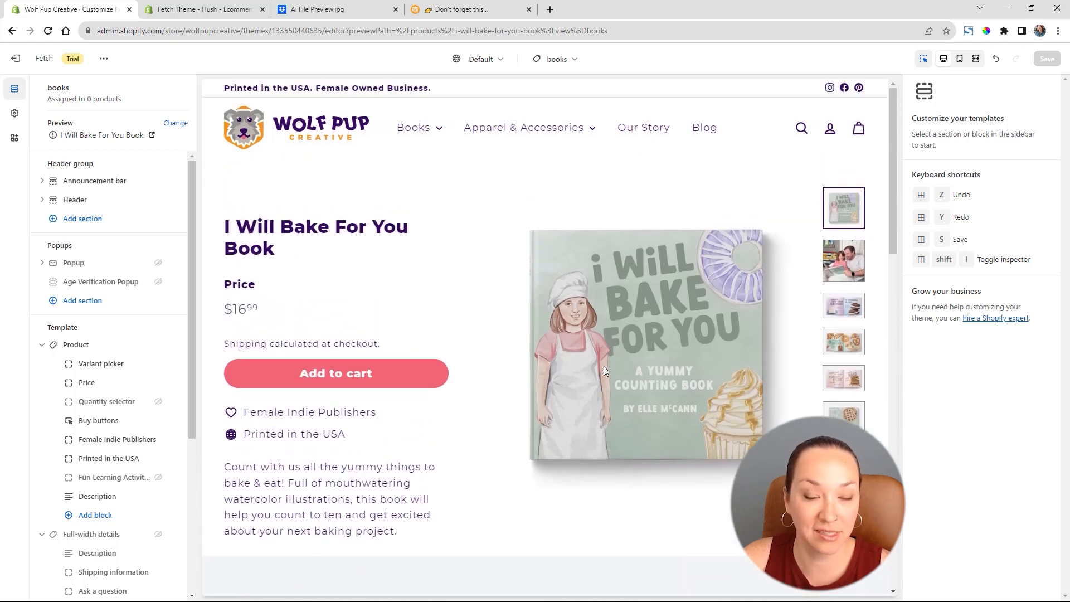
{"action": "scroll", "coordinate": [605, 366], "scroll_direction": "down", "scroll_amount": 8}
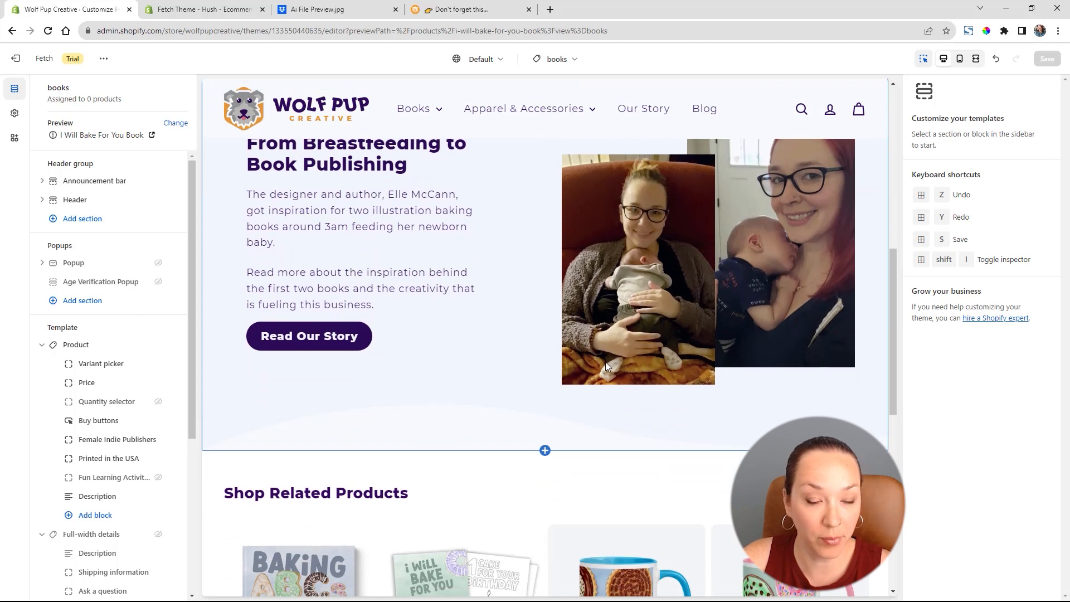
{"action": "scroll", "coordinate": [546, 348], "scroll_direction": "up", "scroll_amount": 5}
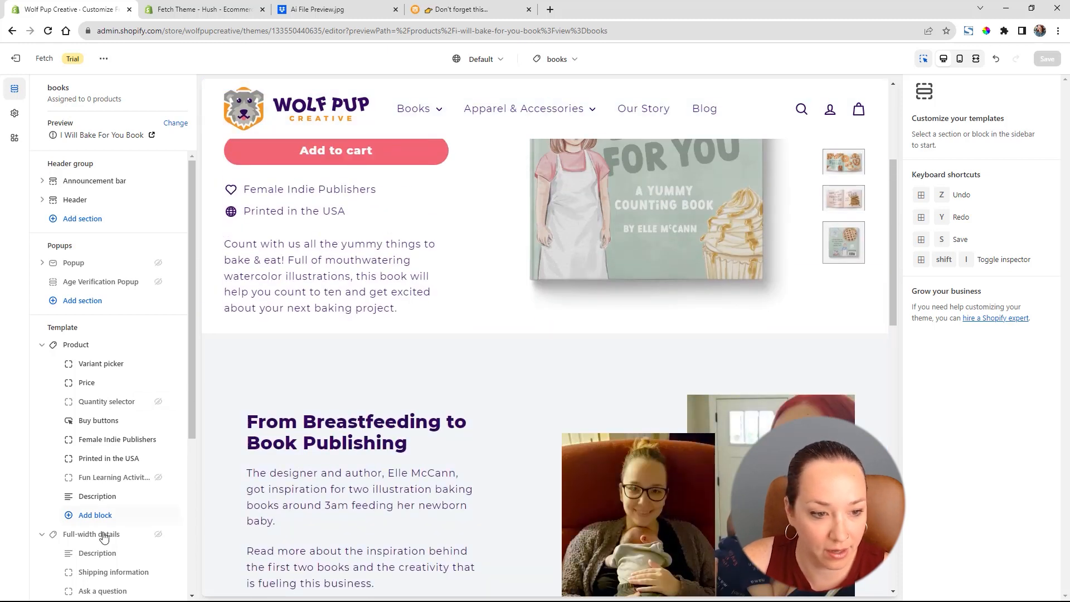
Add a Rich text section to the books template and place it directly above the brand-story Image with text section.
{"action": "scroll", "coordinate": [104, 536], "scroll_direction": "down", "scroll_amount": 5}
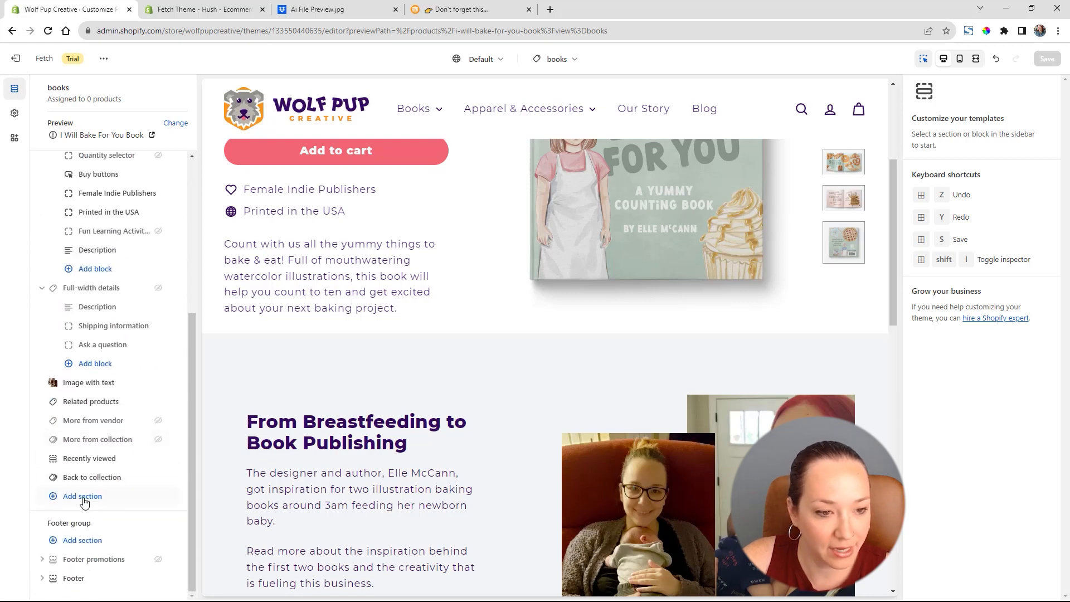
{"action": "left_click", "coordinate": [83, 496]}
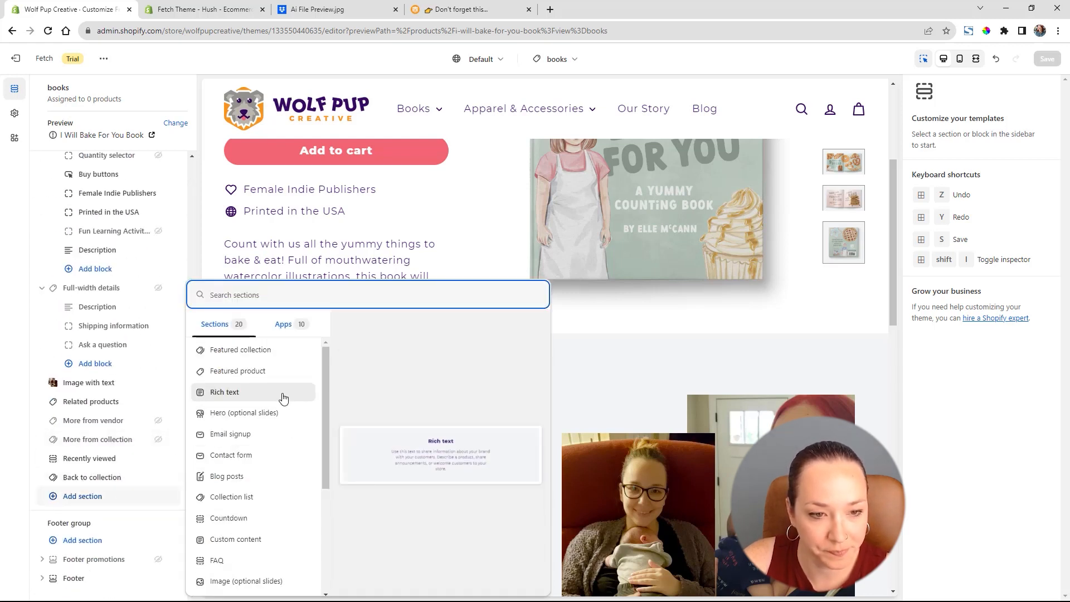
{"action": "left_click", "coordinate": [228, 394]}
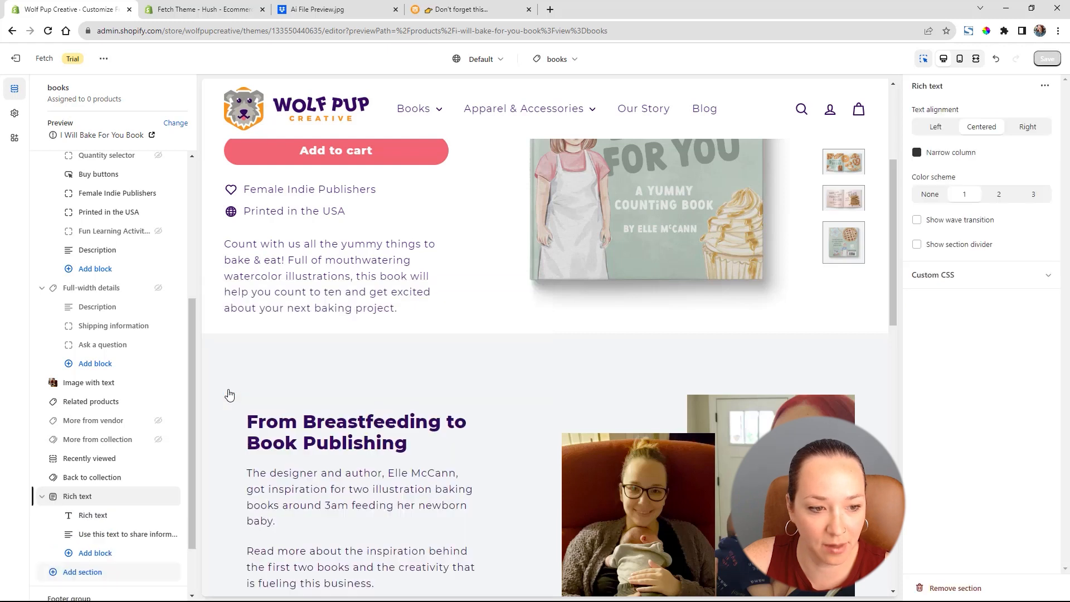
{"action": "left_click_drag", "start_coordinate": [168, 477], "coordinate": [82, 317]}
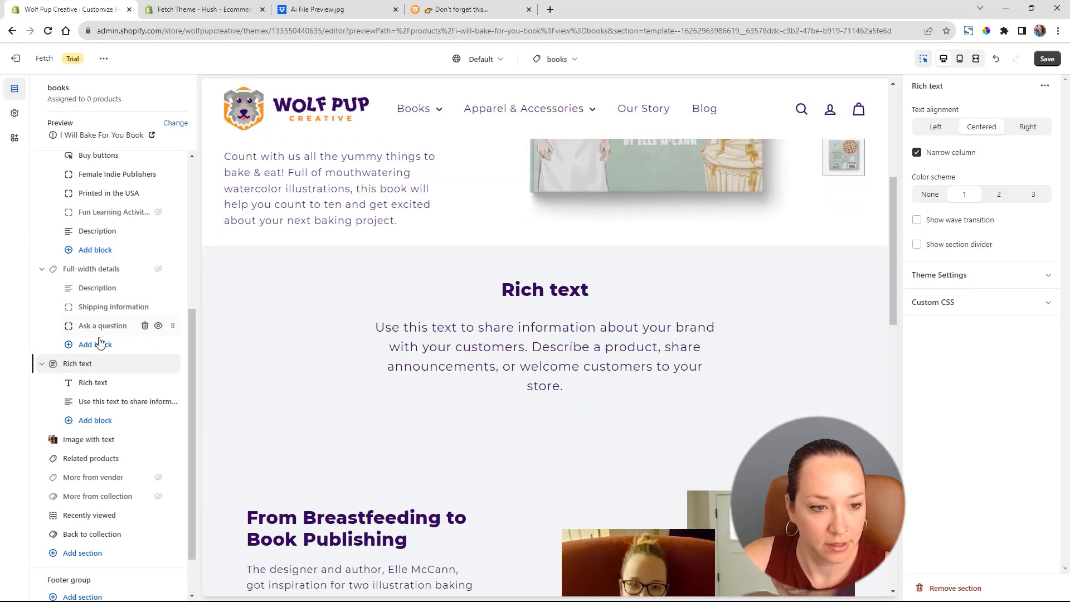
{"action": "left_click", "coordinate": [98, 420]}
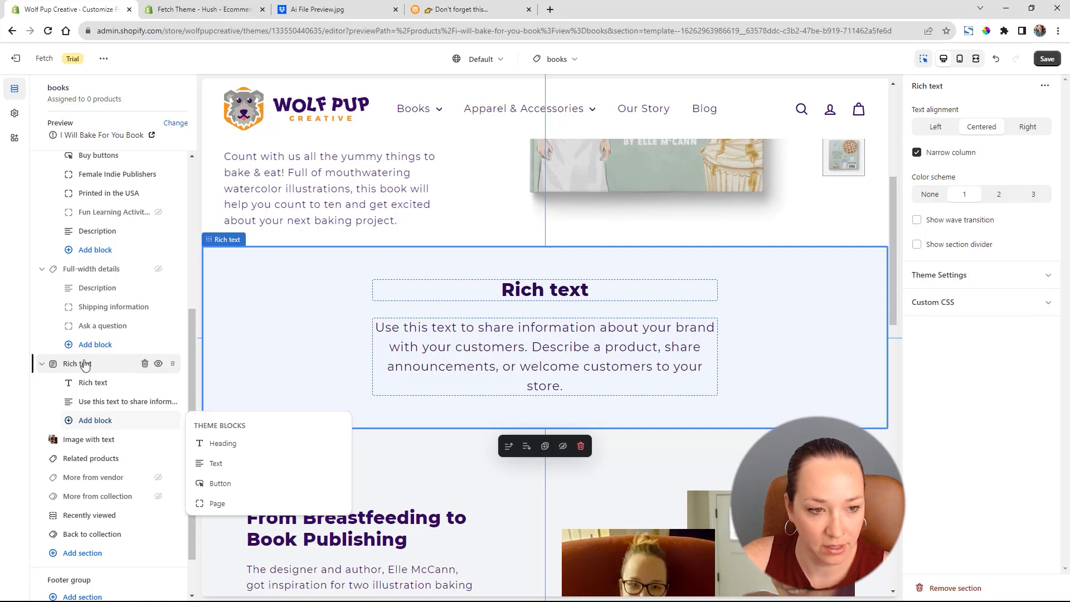
Add another Image with text section and place it between the Rich text section and the brand-story section.
{"action": "left_click", "coordinate": [84, 553]}
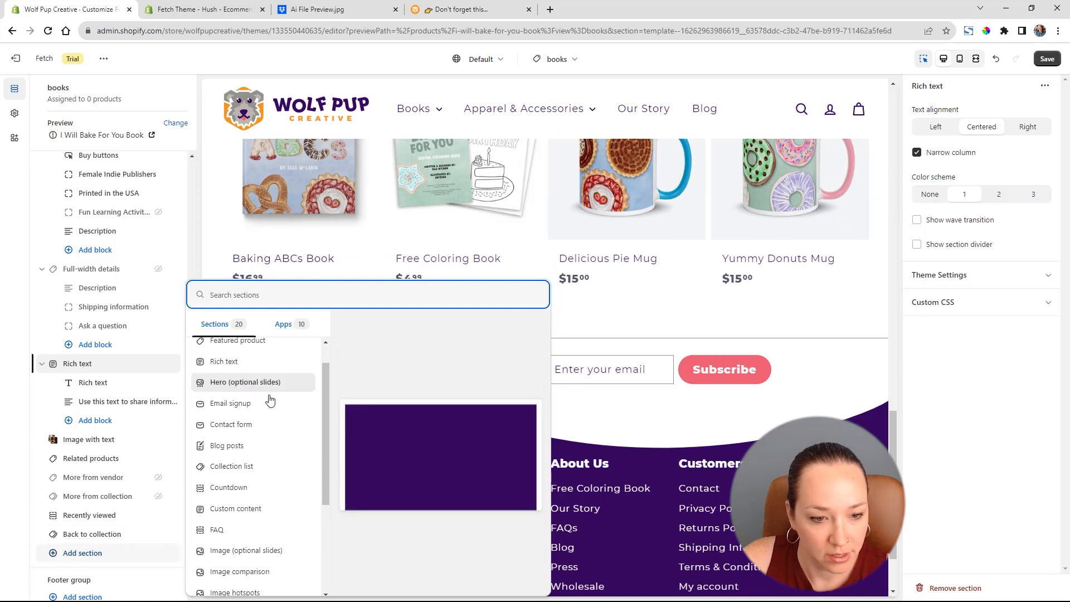
{"action": "scroll", "coordinate": [267, 423], "scroll_direction": "down", "scroll_amount": 3}
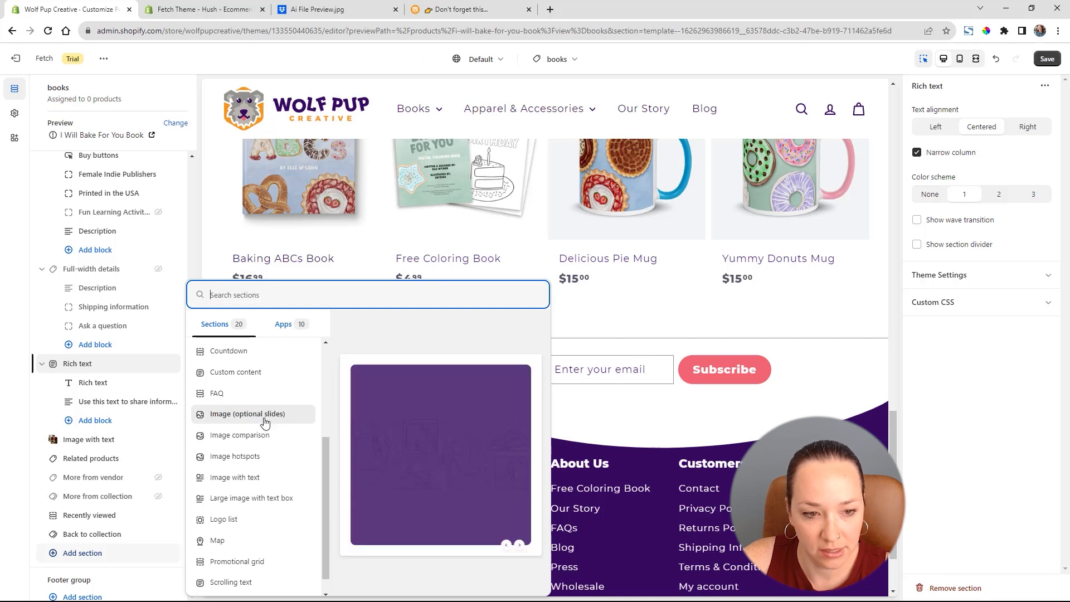
{"action": "left_click", "coordinate": [254, 478]}
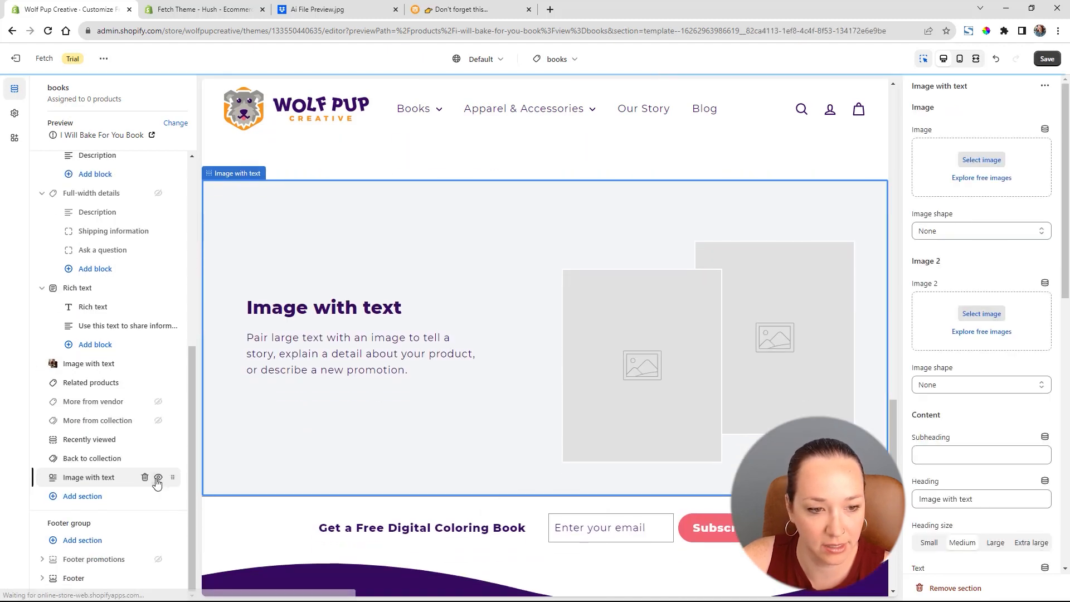
{"action": "left_click_drag", "start_coordinate": [171, 474], "coordinate": [143, 363]}
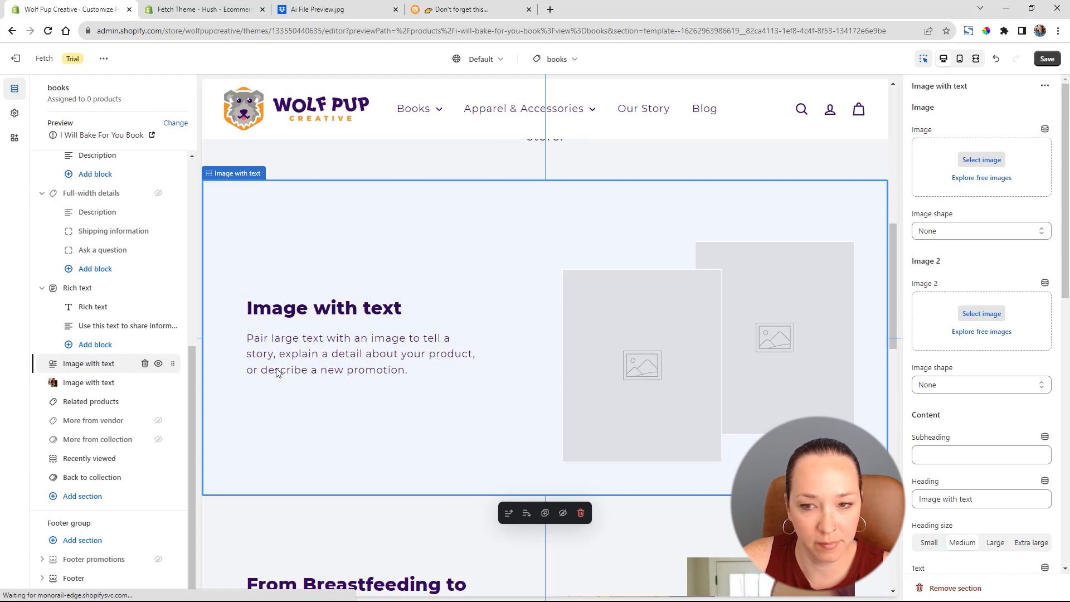
Set the color scheme of the new, still empty Image with text section to None.
{"action": "scroll", "coordinate": [979, 401], "scroll_direction": "down", "scroll_amount": 3}
{"action": "scroll", "coordinate": [980, 400], "scroll_direction": "down", "scroll_amount": 7}
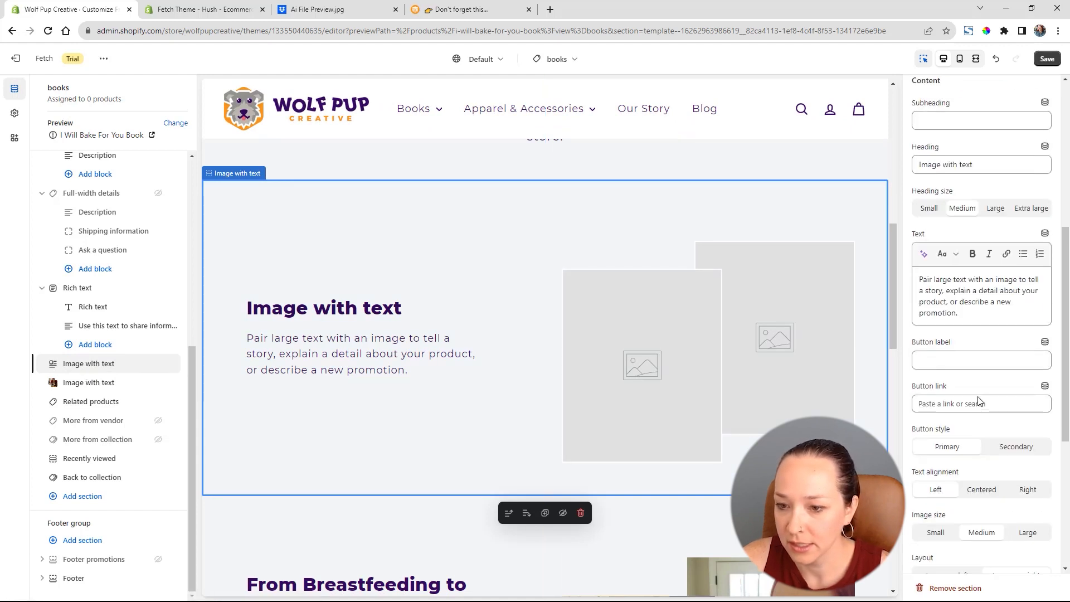
{"action": "left_click", "coordinate": [930, 394]}
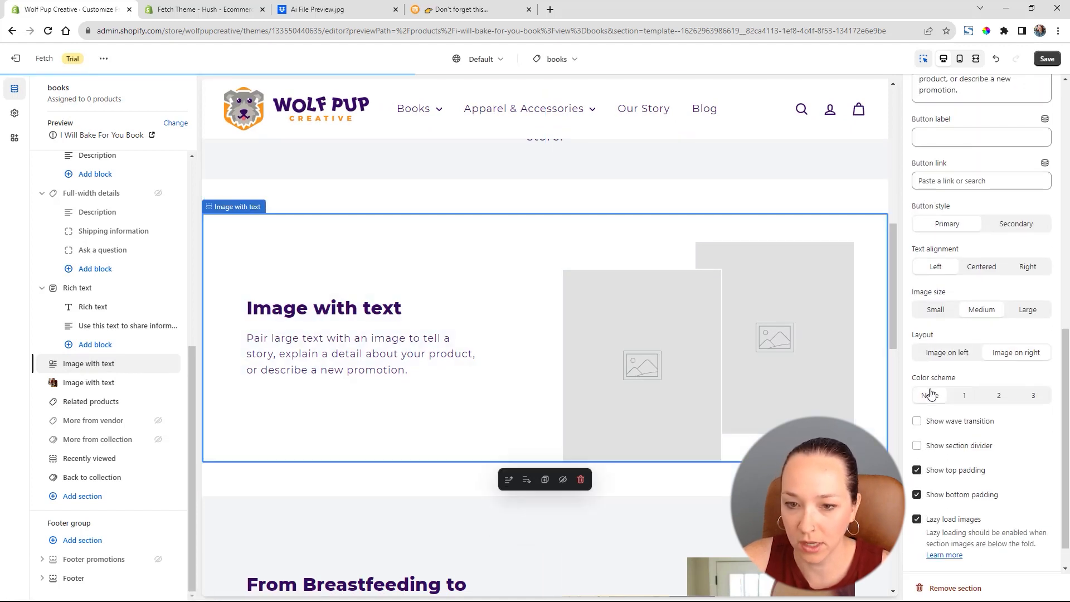
{"action": "scroll", "coordinate": [440, 345], "scroll_direction": "up", "scroll_amount": 4}
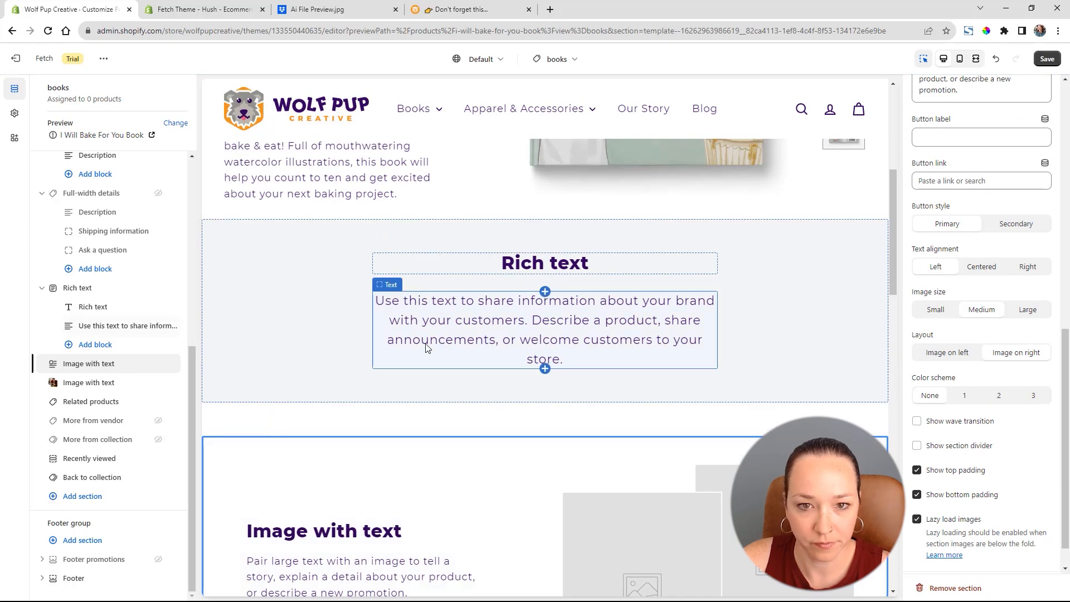
{"action": "left_click", "coordinate": [102, 373]}
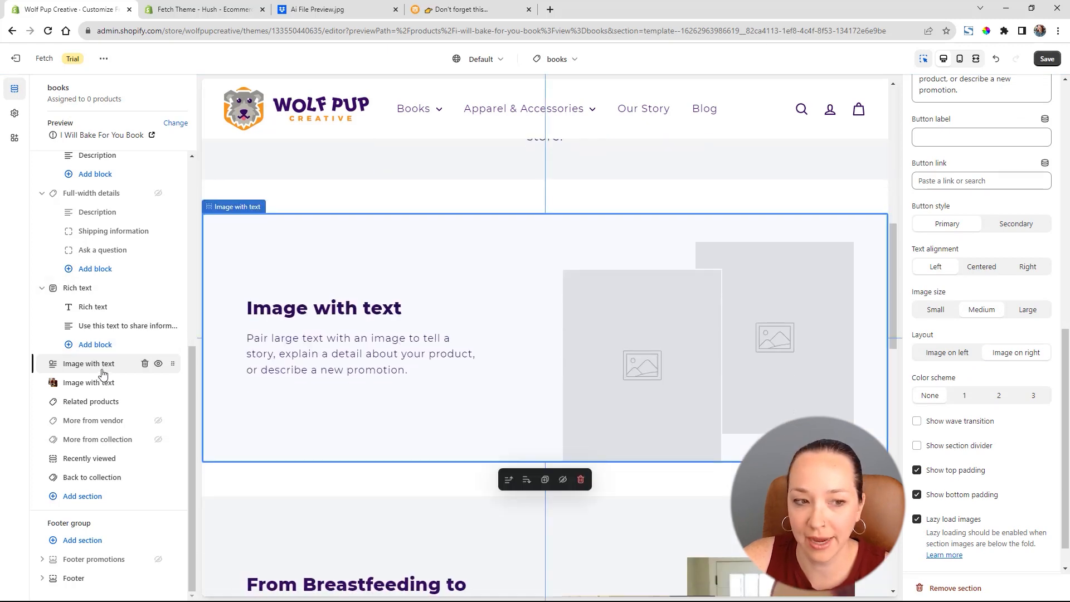
Add an Image hotspots section and place it between the brand-story Image with text section and Related products.
{"action": "left_click", "coordinate": [82, 496]}
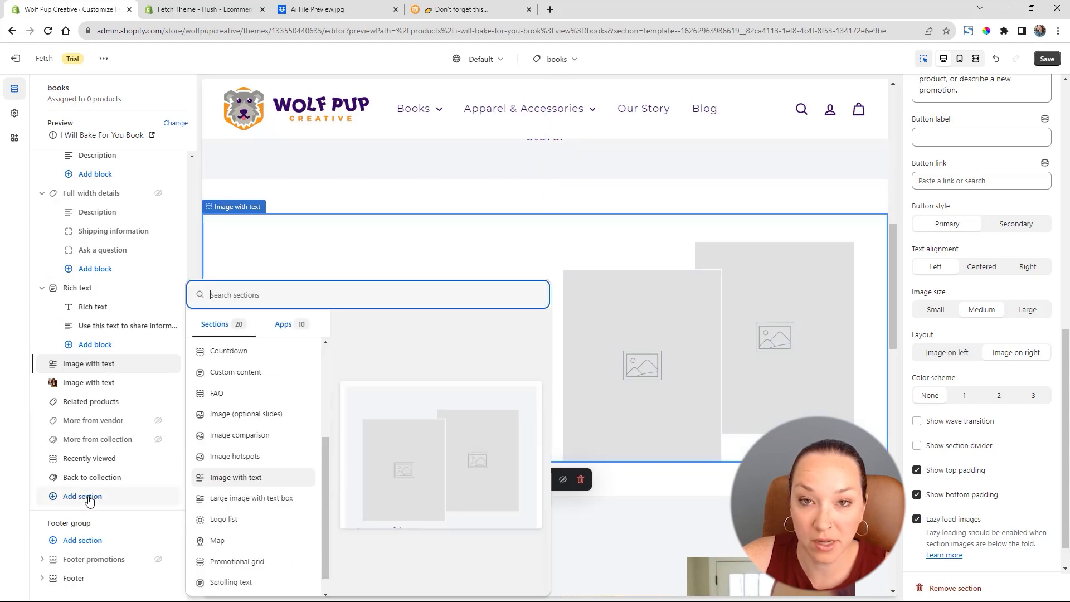
{"action": "scroll", "coordinate": [274, 454], "scroll_direction": "down", "scroll_amount": 1}
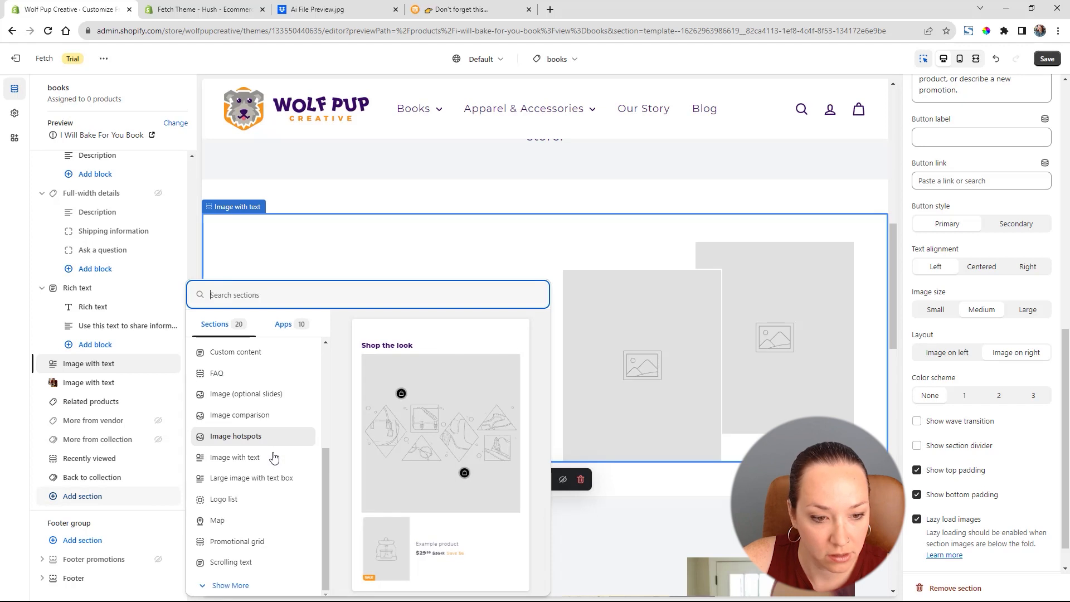
{"action": "left_click", "coordinate": [226, 583]}
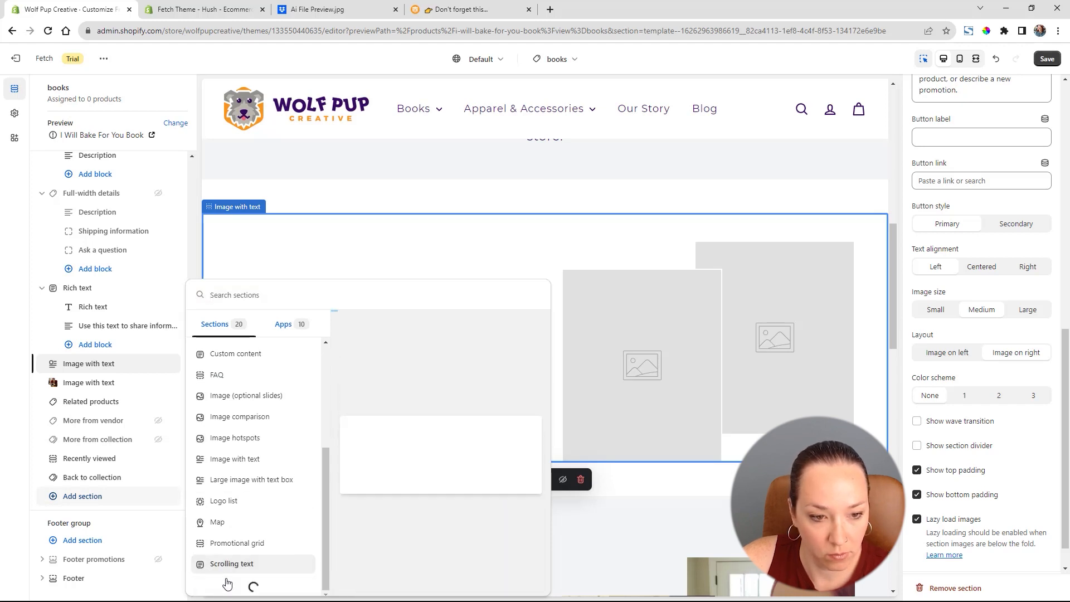
{"action": "left_click", "coordinate": [263, 442]}
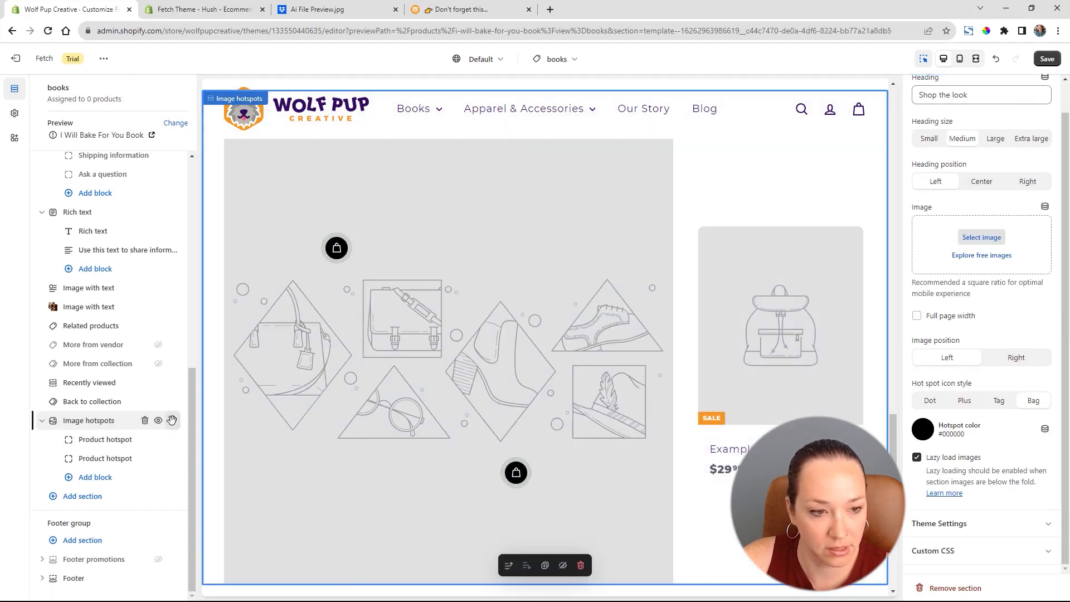
{"action": "left_click_drag", "start_coordinate": [178, 477], "coordinate": [154, 337]}
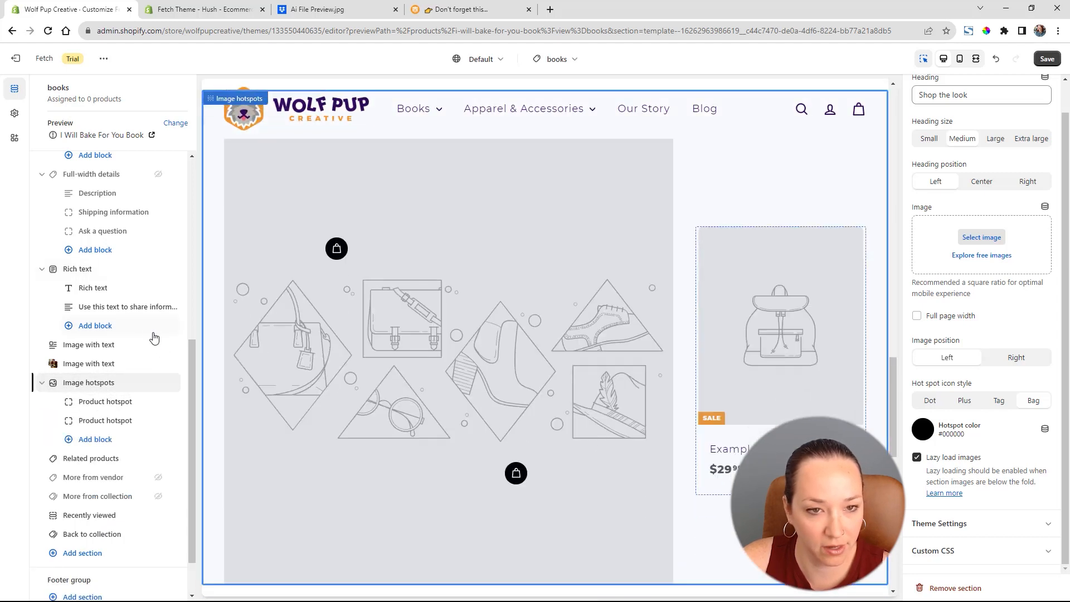
{"action": "left_click", "coordinate": [88, 384]}
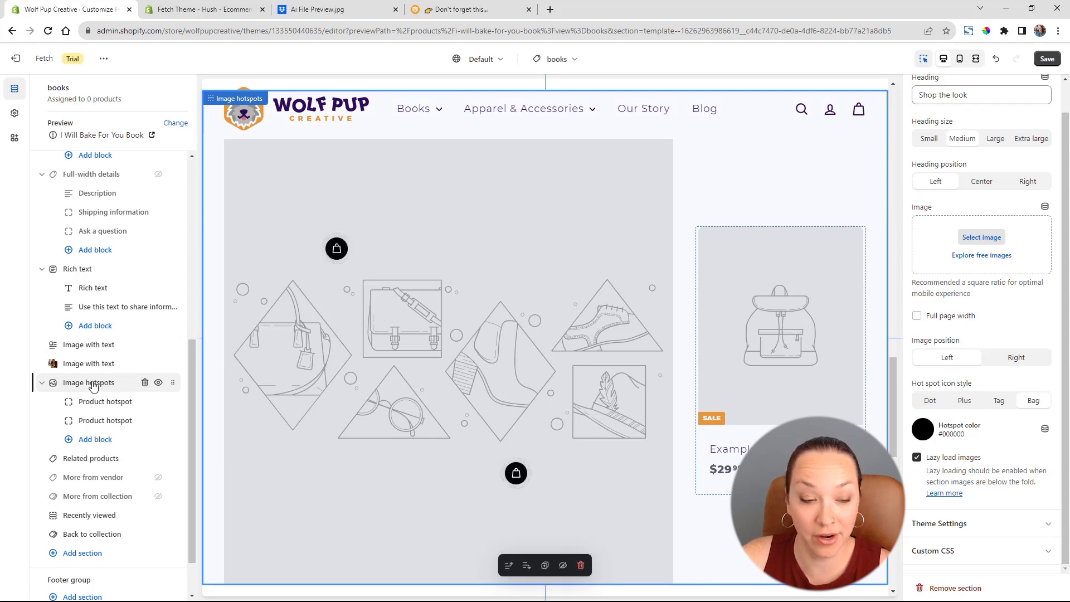
Set the Image hotspots heading to "Buy the Book Set" and its heading position to Center.
{"action": "scroll", "coordinate": [664, 386], "scroll_direction": "up", "scroll_amount": 5}
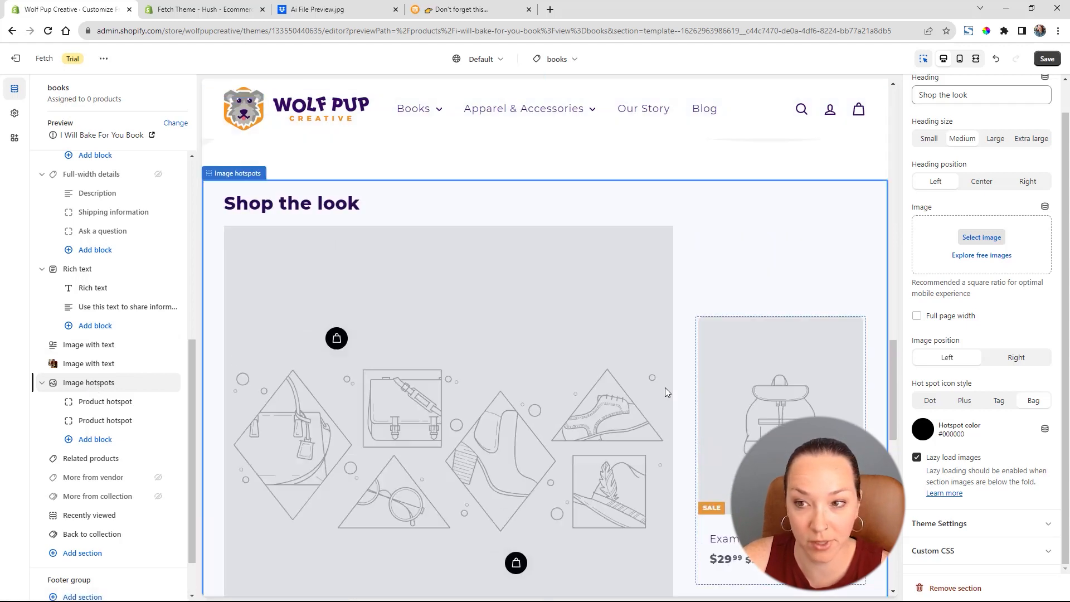
{"action": "scroll", "coordinate": [983, 138], "scroll_direction": "up", "scroll_amount": 2}
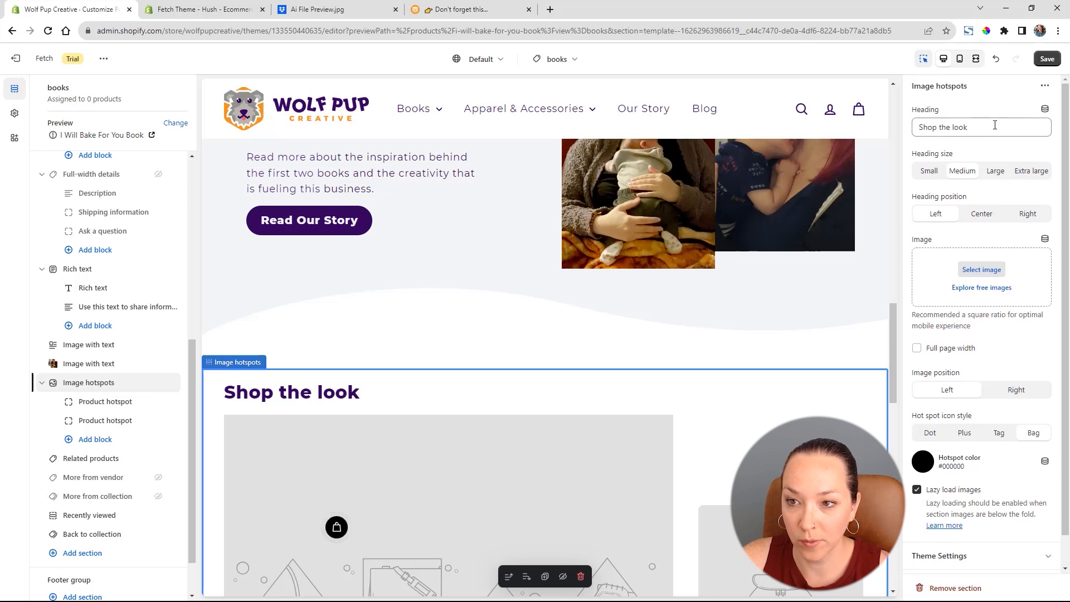
{"action": "left_click_drag", "start_coordinate": [997, 126], "coordinate": [830, 112]}
{"action": "type", "text": "B"}
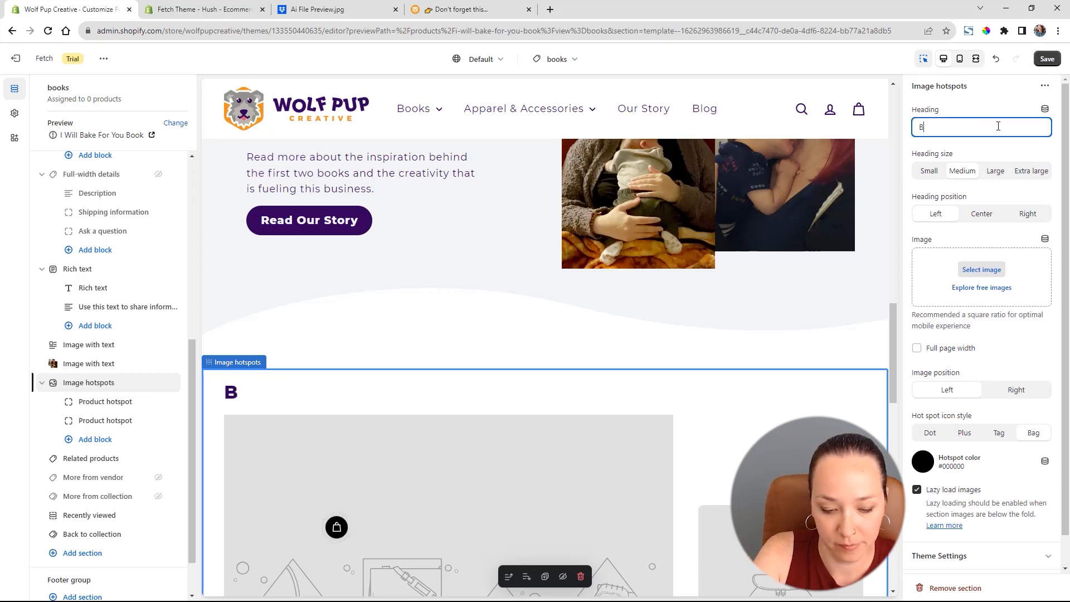
{"action": "type", "text": "uy the Book Set"}
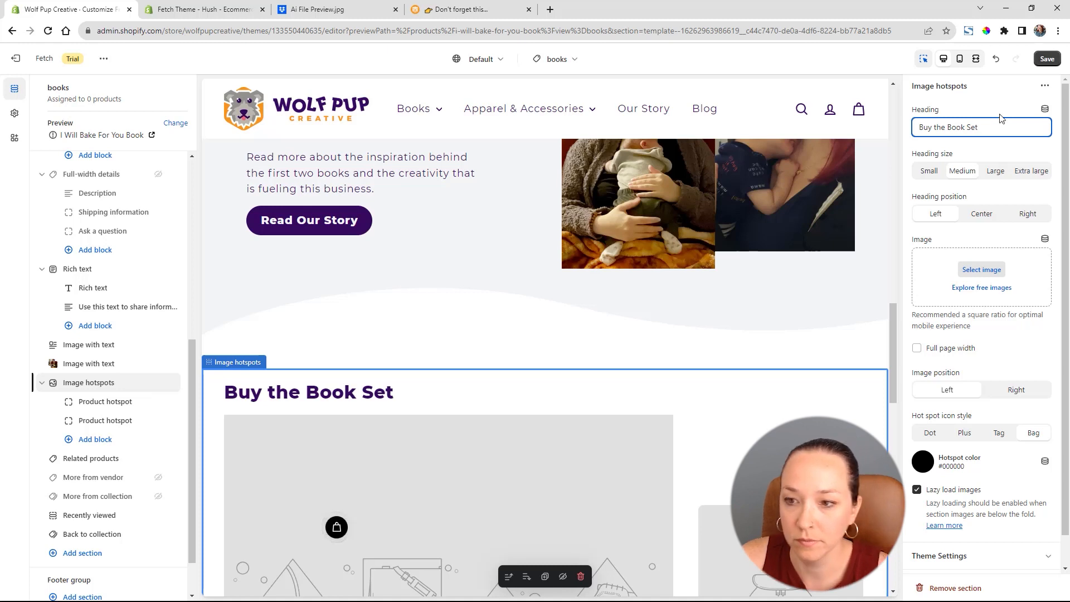
{"action": "left_click", "coordinate": [982, 218]}
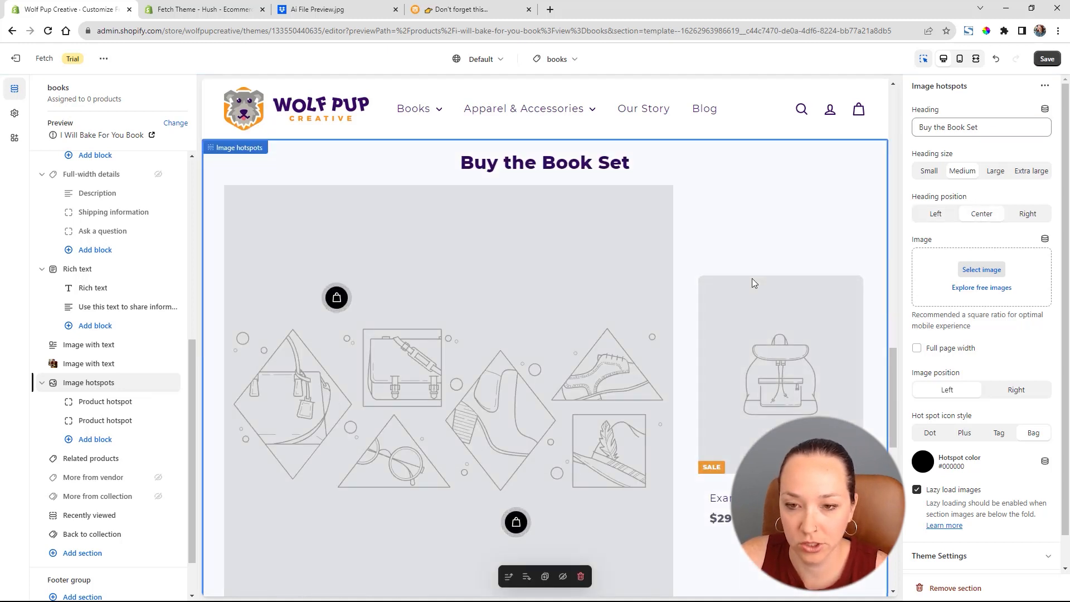
{"action": "scroll", "coordinate": [729, 424], "scroll_direction": "down", "scroll_amount": 2}
{"action": "scroll", "coordinate": [953, 304], "scroll_direction": "down", "scroll_amount": 1}
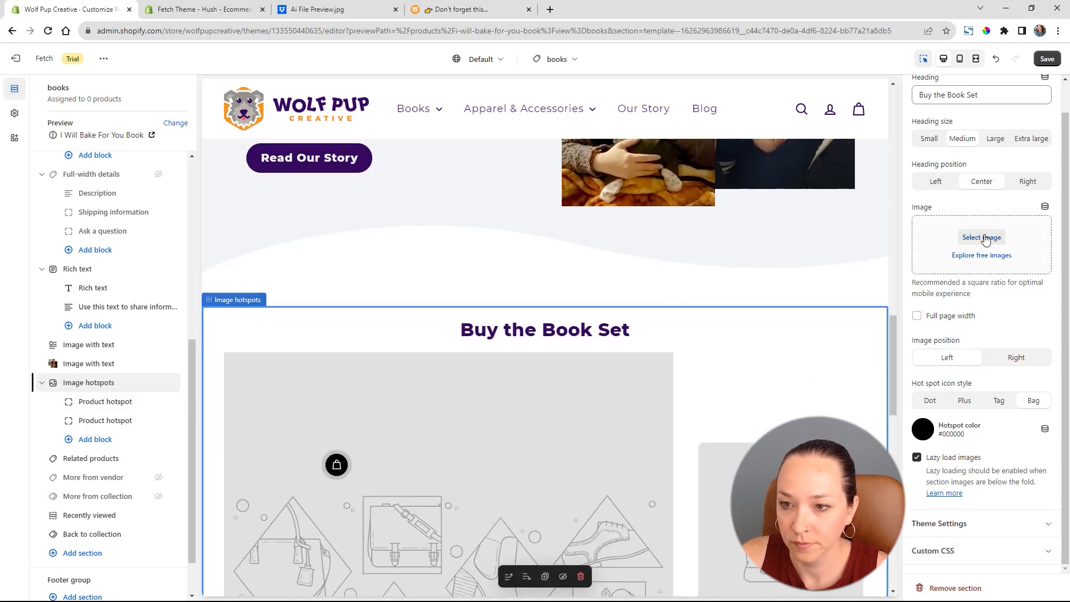
Use the Baking-Books-Together-Wolf-Pup-Creative photo in the Image hotspots section and set the hotspot icon style to Plus.
{"action": "left_click", "coordinate": [983, 237]}
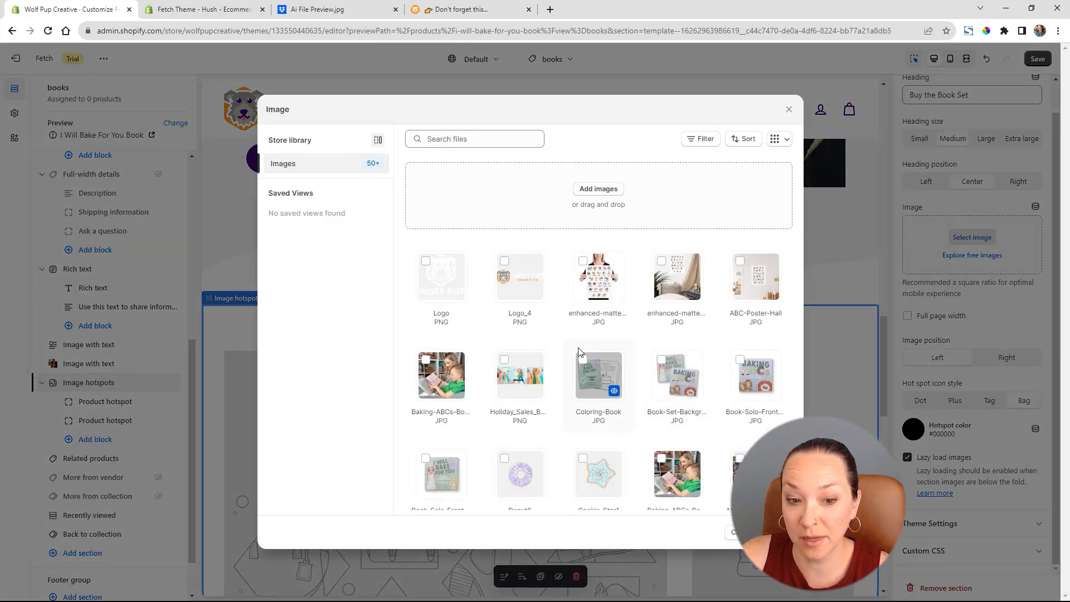
{"action": "scroll", "coordinate": [579, 352], "scroll_direction": "down", "scroll_amount": 8}
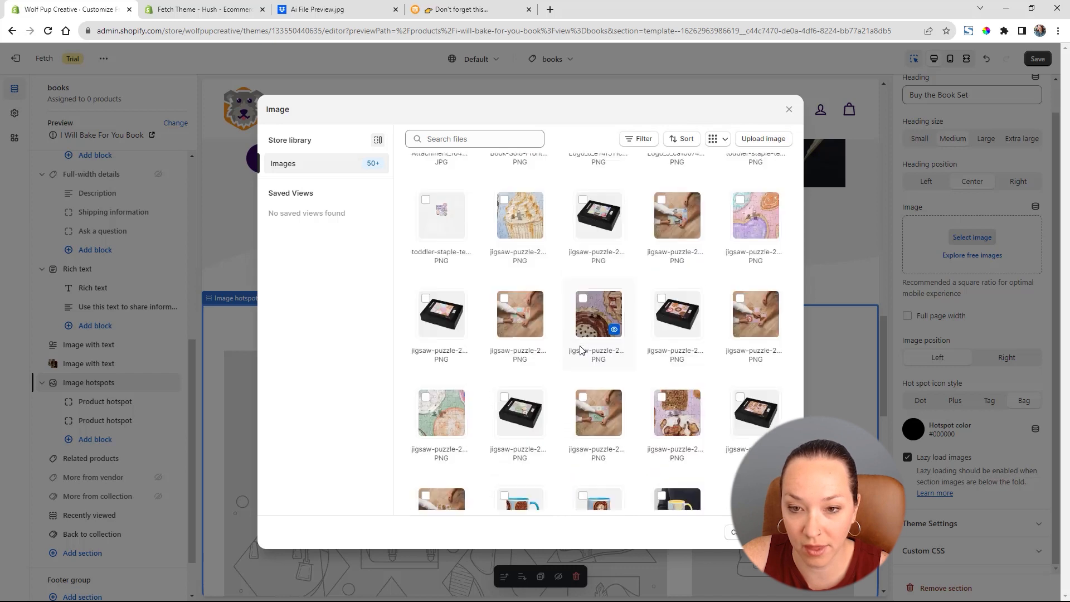
{"action": "scroll", "coordinate": [579, 350], "scroll_direction": "down", "scroll_amount": 5}
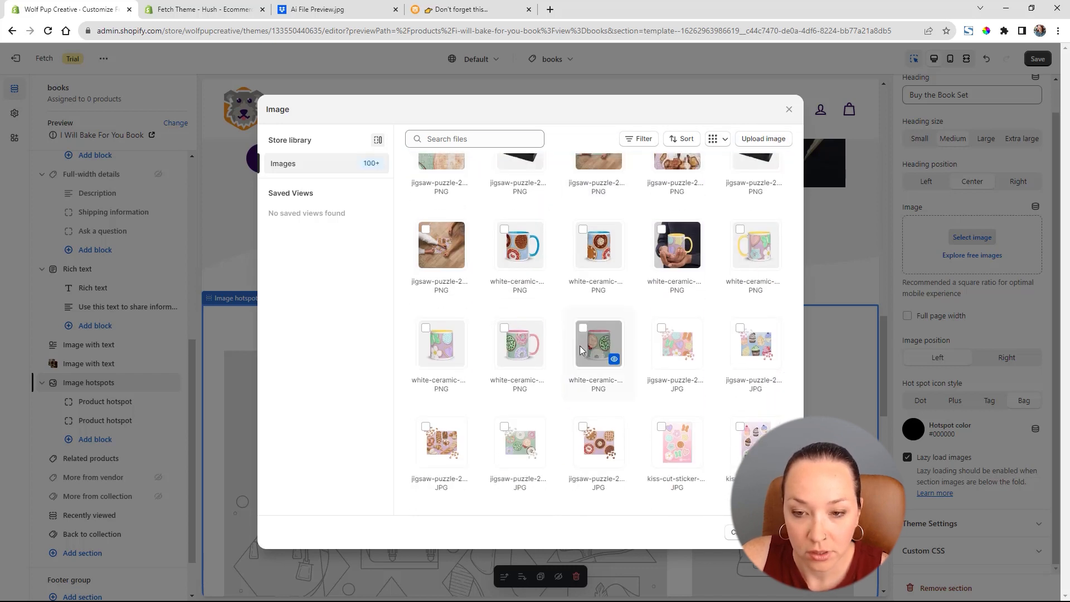
{"action": "scroll", "coordinate": [638, 306], "scroll_direction": "down", "scroll_amount": 15}
{"action": "left_click", "coordinate": [513, 276]}
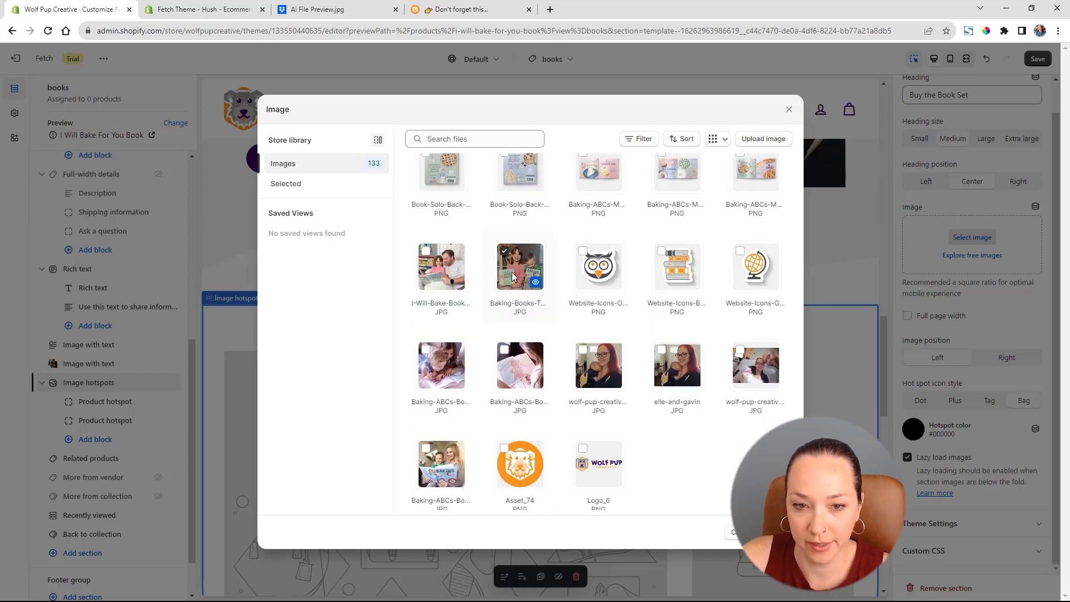
{"action": "left_click", "coordinate": [778, 532]}
{"action": "scroll", "coordinate": [997, 389], "scroll_direction": "down", "scroll_amount": 2}
{"action": "left_click", "coordinate": [960, 400]}
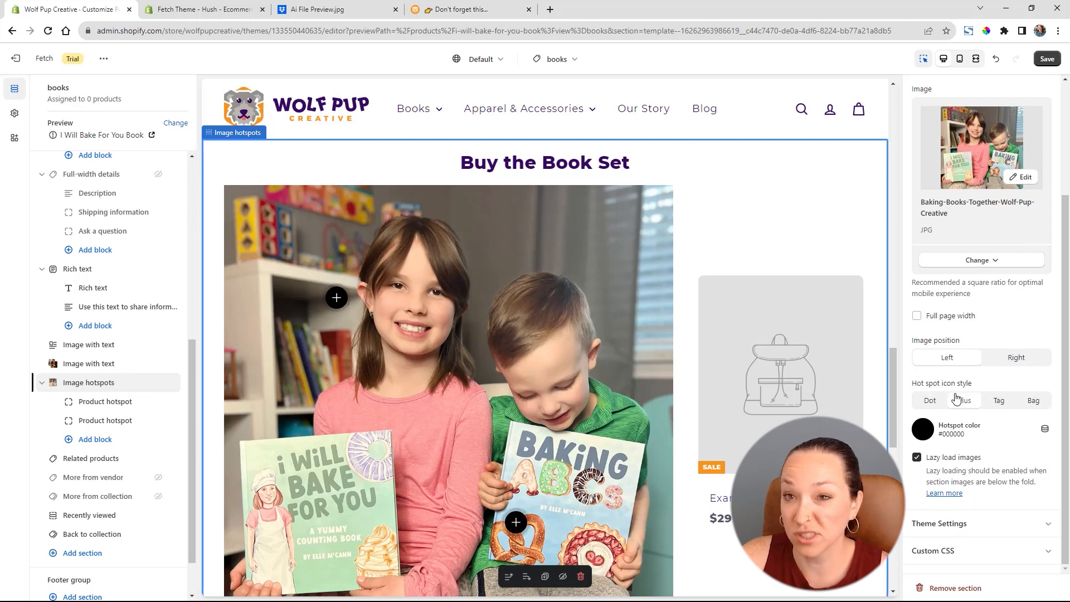
Assign I Will Bake For You Book to the first product hotspot, positioned at 56% vertical and 10% horizontal.
{"action": "left_click", "coordinate": [106, 401]}
{"action": "left_click", "coordinate": [982, 139]}
{"action": "left_click", "coordinate": [1004, 413]}
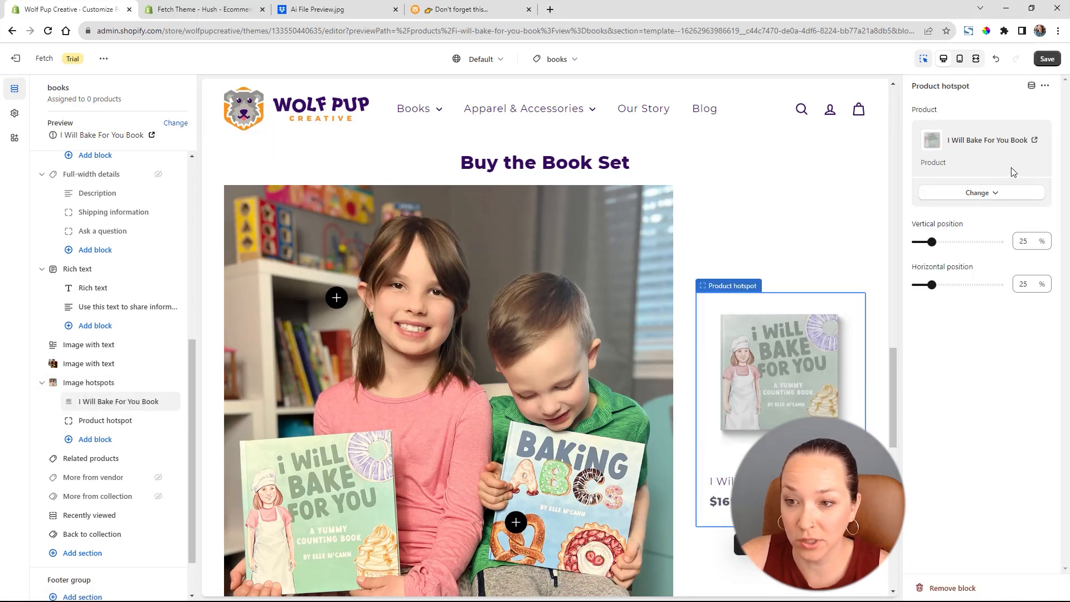
{"action": "left_click_drag", "start_coordinate": [932, 242], "coordinate": [965, 241]}
{"action": "left_click_drag", "start_coordinate": [932, 285], "coordinate": [916, 284]}
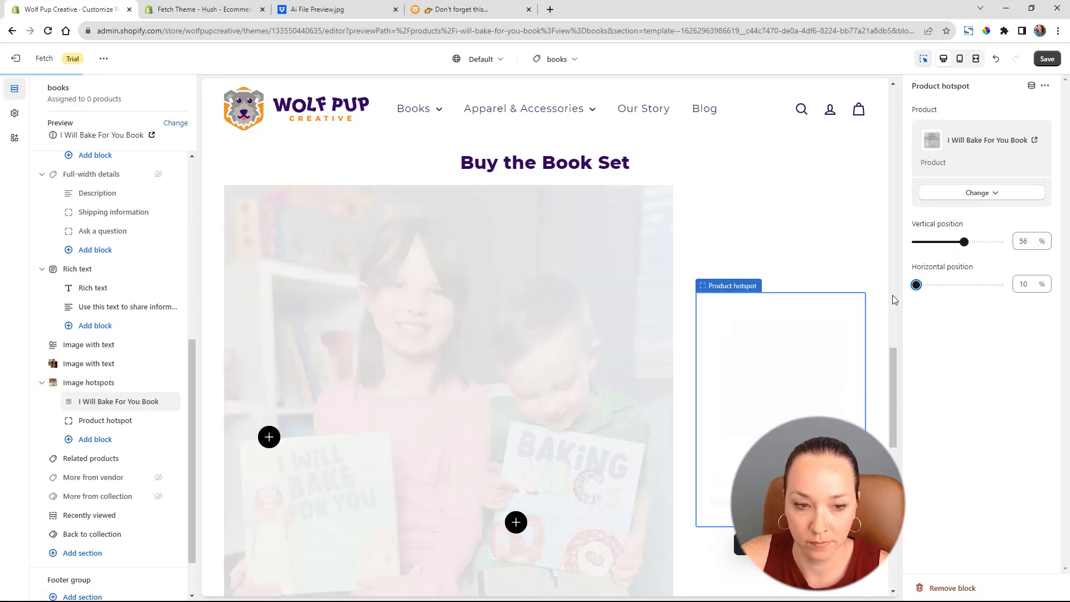
Assign Baking ABCs Book to the second product hotspot, positioned at 59% vertical and 90% horizontal.
{"action": "left_click", "coordinate": [106, 420]}
{"action": "left_click", "coordinate": [982, 139]}
{"action": "left_click", "coordinate": [970, 174]}
{"action": "left_click", "coordinate": [1042, 585]}
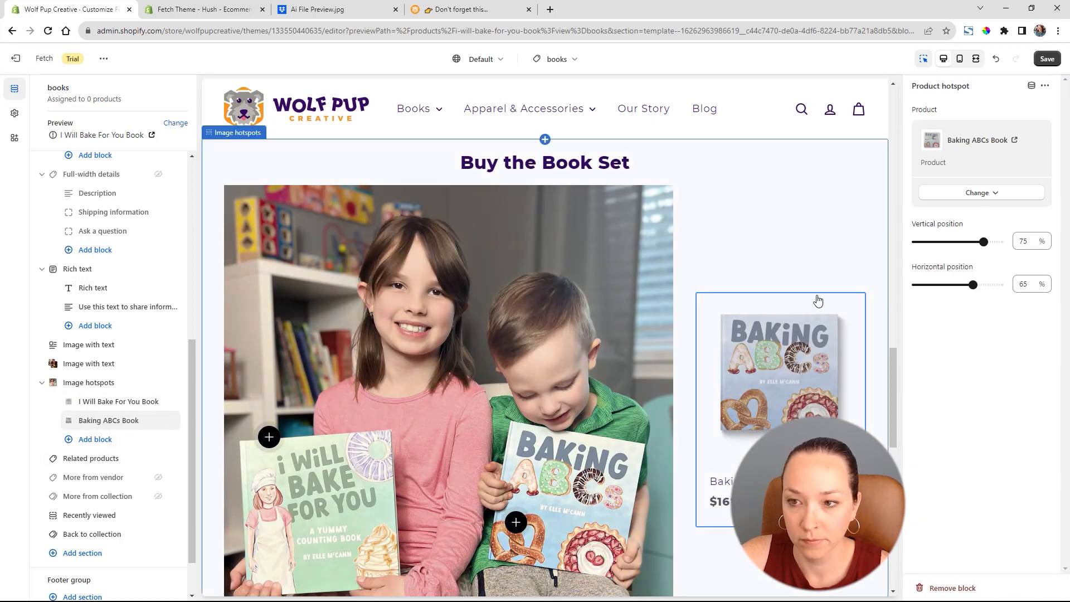
{"action": "mouse_move", "coordinate": [984, 242]}
{"action": "left_mouse_down"}
{"action": "mouse_move", "coordinate": [951, 242]}
{"action": "mouse_move", "coordinate": [965, 242]}
{"action": "left_mouse_up"}
{"action": "left_click_drag", "start_coordinate": [972, 285], "coordinate": [999, 284]}
{"action": "left_click_drag", "start_coordinate": [964, 242], "coordinate": [967, 240]}
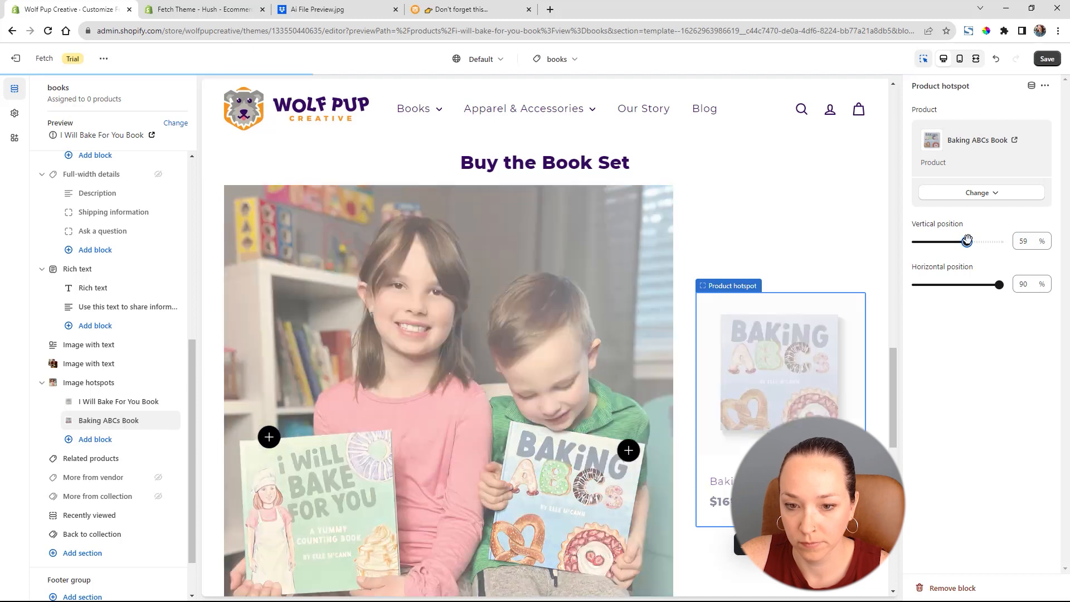
Set the Image hotspots section's hotspot color to #F7941D and save the books template.
{"action": "left_click", "coordinate": [88, 383]}
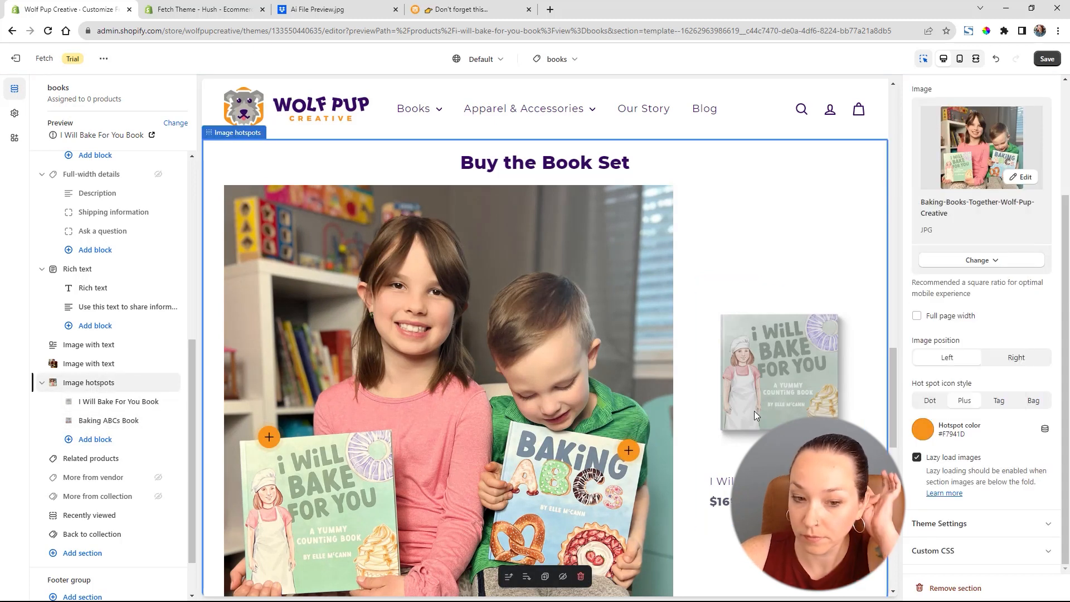
{"action": "scroll", "coordinate": [668, 385], "scroll_direction": "down", "scroll_amount": 3}
{"action": "scroll", "coordinate": [668, 383], "scroll_direction": "up", "scroll_amount": 5}
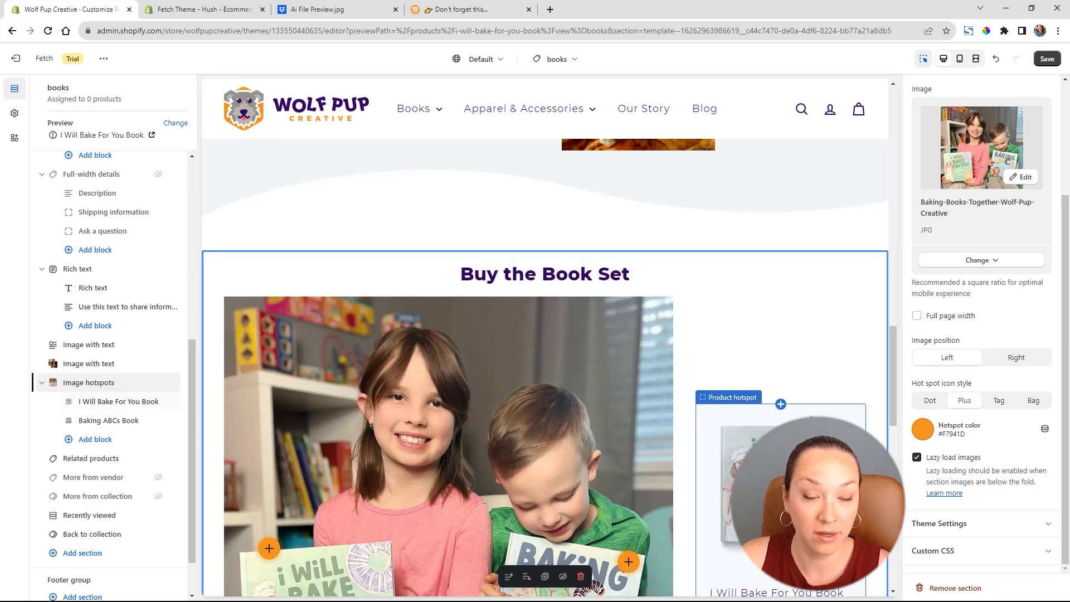
{"action": "scroll", "coordinate": [508, 381], "scroll_direction": "down", "scroll_amount": 2}
{"action": "scroll", "coordinate": [580, 401], "scroll_direction": "down", "scroll_amount": 2}
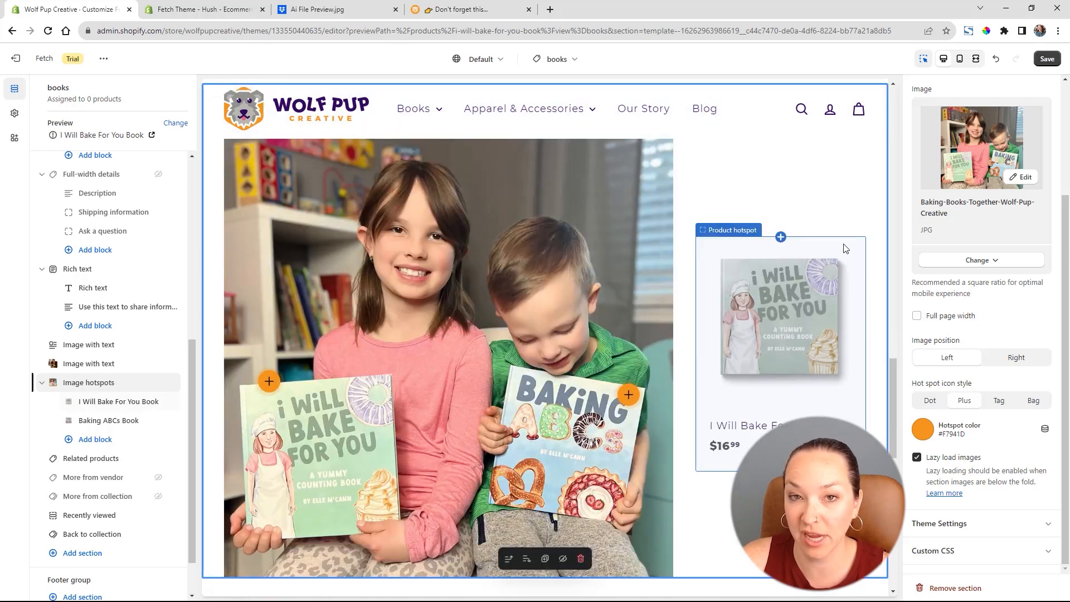
{"action": "left_click", "coordinate": [1047, 61]}
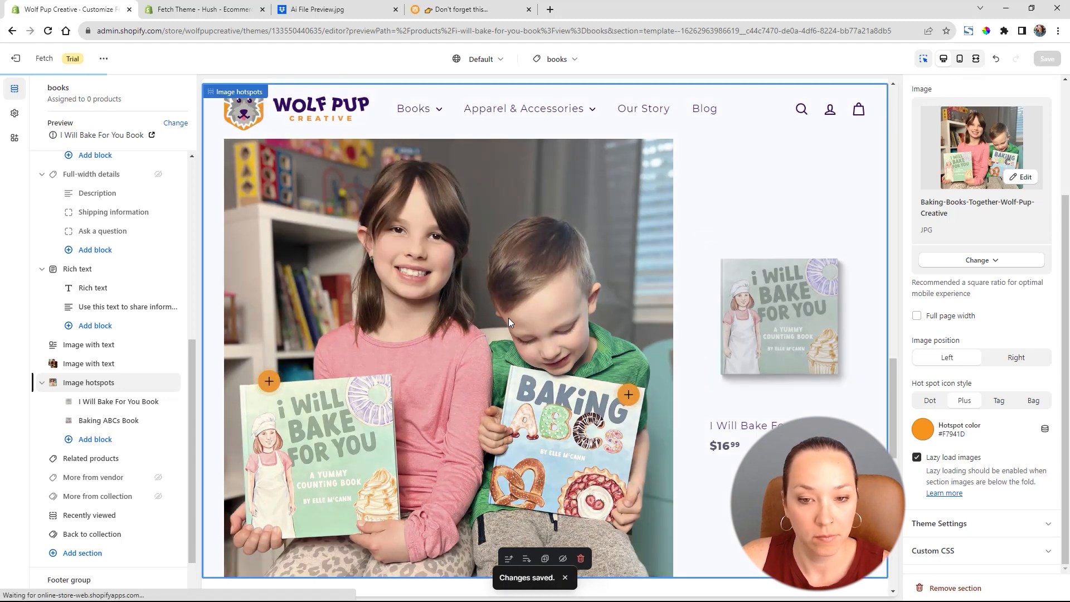
Set the layout of the empty Image with text section below the Rich text section to Image on left.
{"action": "scroll", "coordinate": [718, 295], "scroll_direction": "up", "scroll_amount": 10}
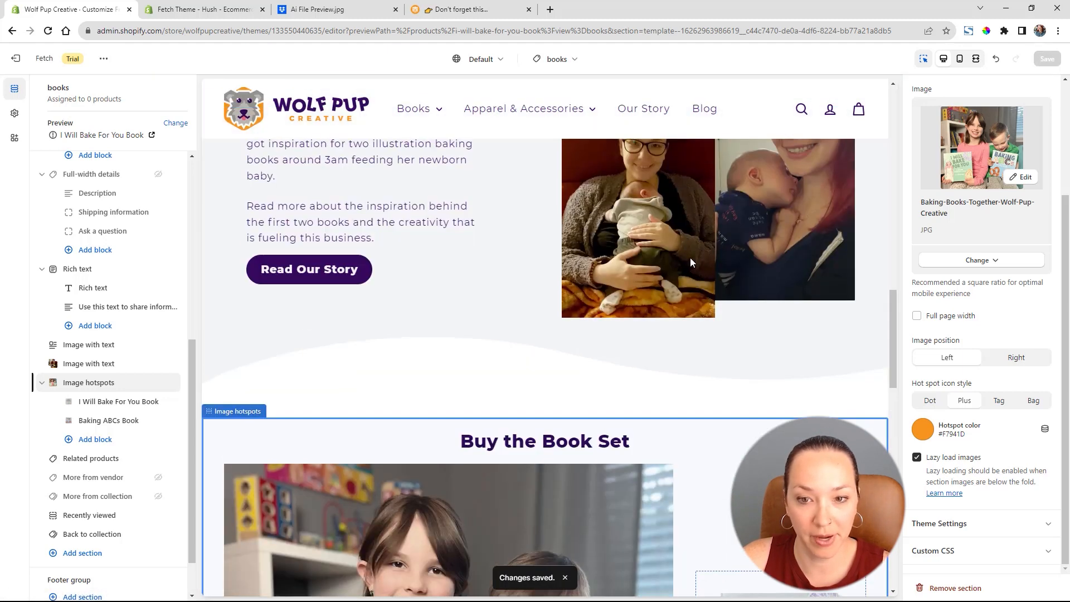
{"action": "scroll", "coordinate": [502, 273], "scroll_direction": "down", "scroll_amount": 3}
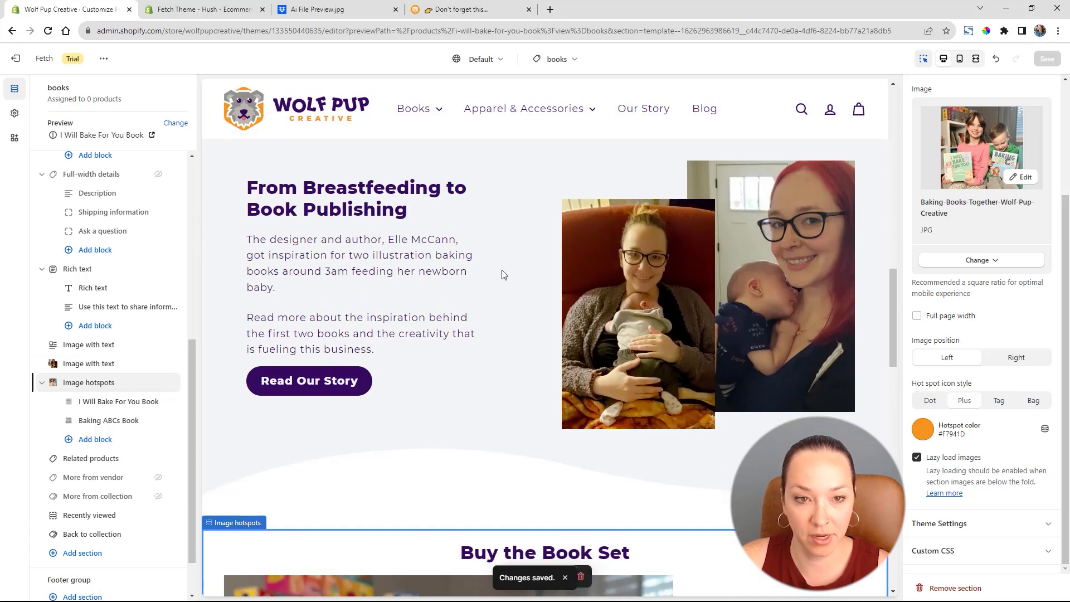
{"action": "scroll", "coordinate": [528, 276], "scroll_direction": "up", "scroll_amount": 5}
{"action": "scroll", "coordinate": [529, 276], "scroll_direction": "up", "scroll_amount": 5}
{"action": "scroll", "coordinate": [525, 277], "scroll_direction": "down", "scroll_amount": 4}
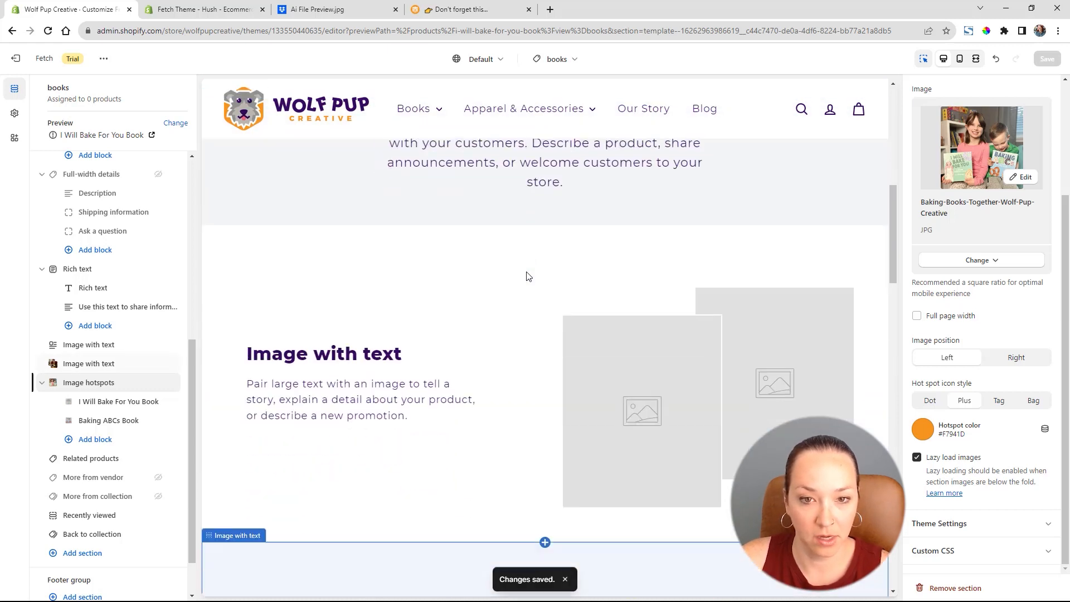
{"action": "left_click", "coordinate": [440, 295]}
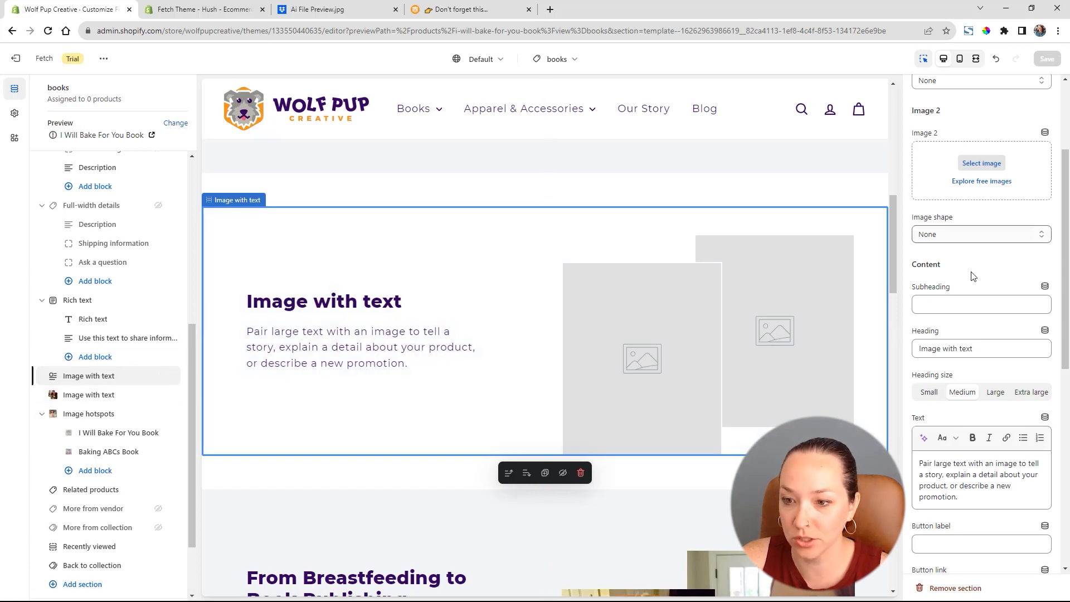
{"action": "scroll", "coordinate": [975, 384], "scroll_direction": "down", "scroll_amount": 5}
{"action": "scroll", "coordinate": [977, 385], "scroll_direction": "down", "scroll_amount": 1}
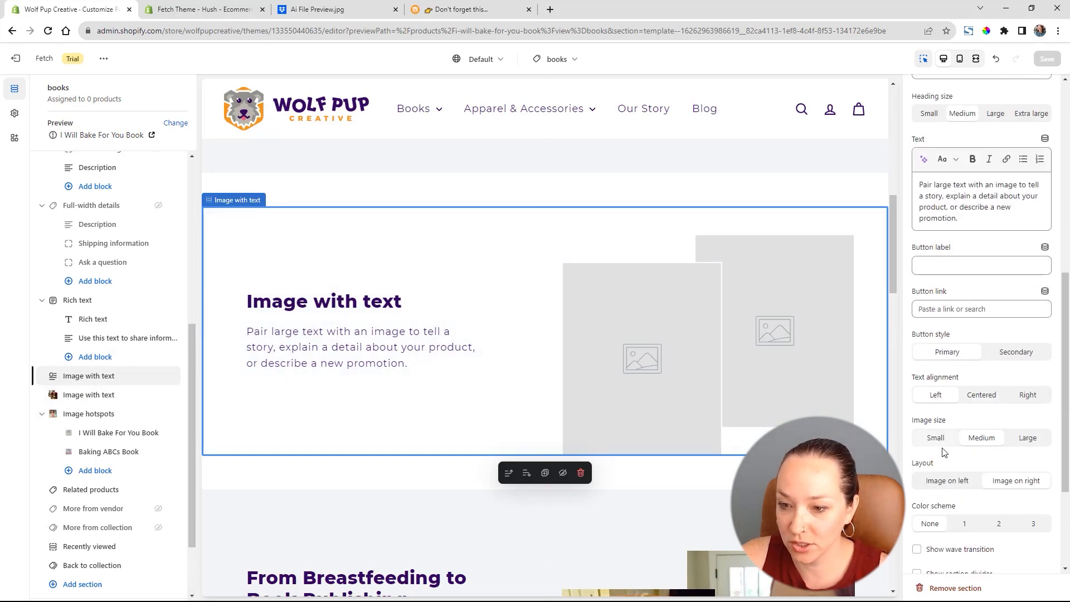
{"action": "left_click", "coordinate": [946, 480]}
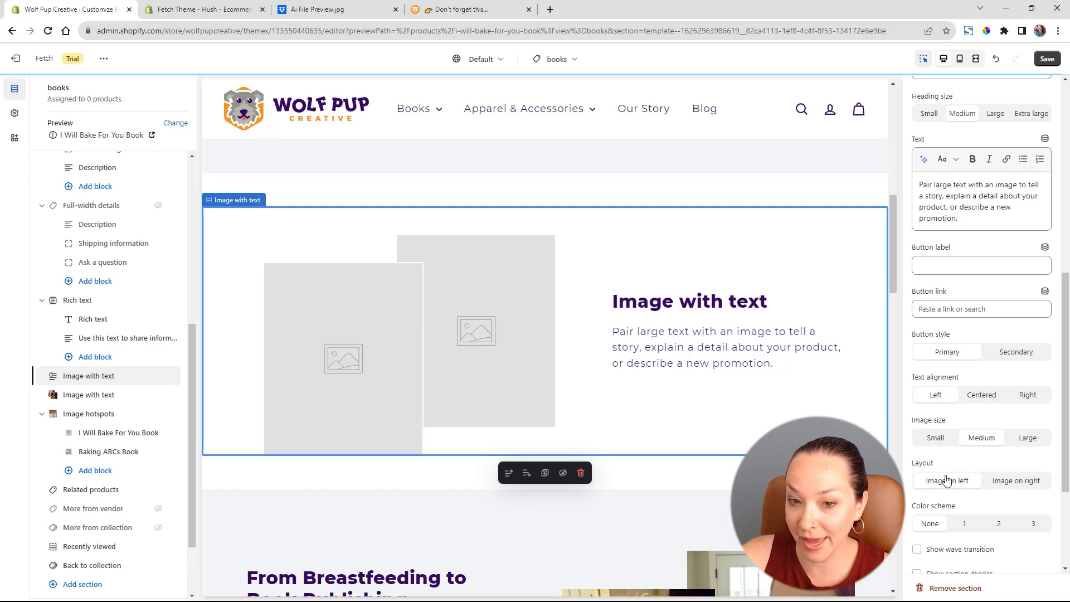
Use the Baking-ABCs-Book-Interior-Mom-and-Son photo as the first image of the empty Image with text section.
{"action": "scroll", "coordinate": [772, 329], "scroll_direction": "up", "scroll_amount": 2}
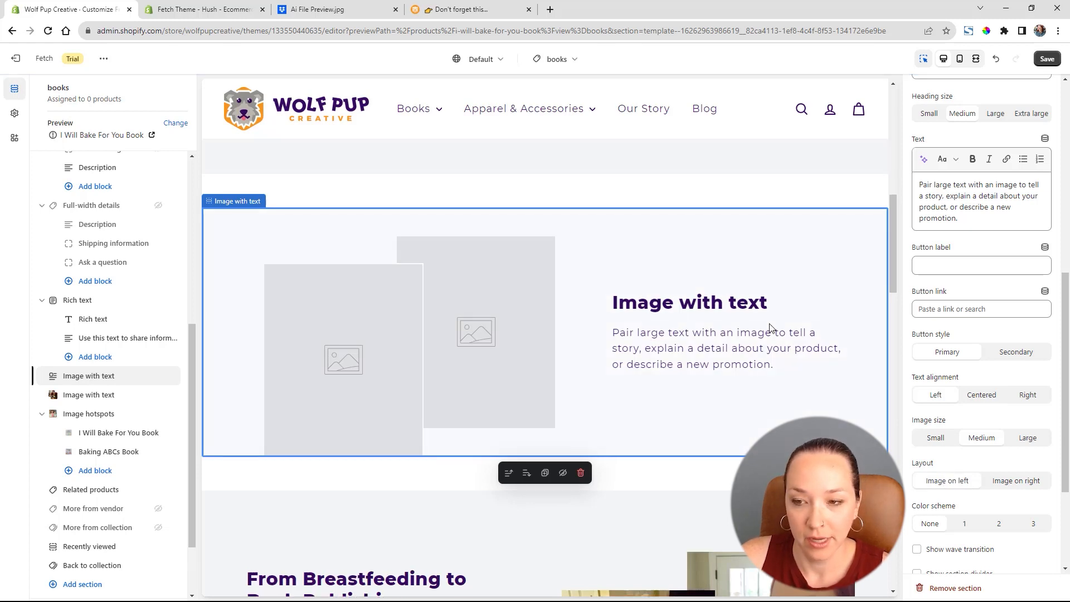
{"action": "scroll", "coordinate": [999, 182], "scroll_direction": "up", "scroll_amount": 5}
{"action": "scroll", "coordinate": [1000, 202], "scroll_direction": "down", "scroll_amount": 1}
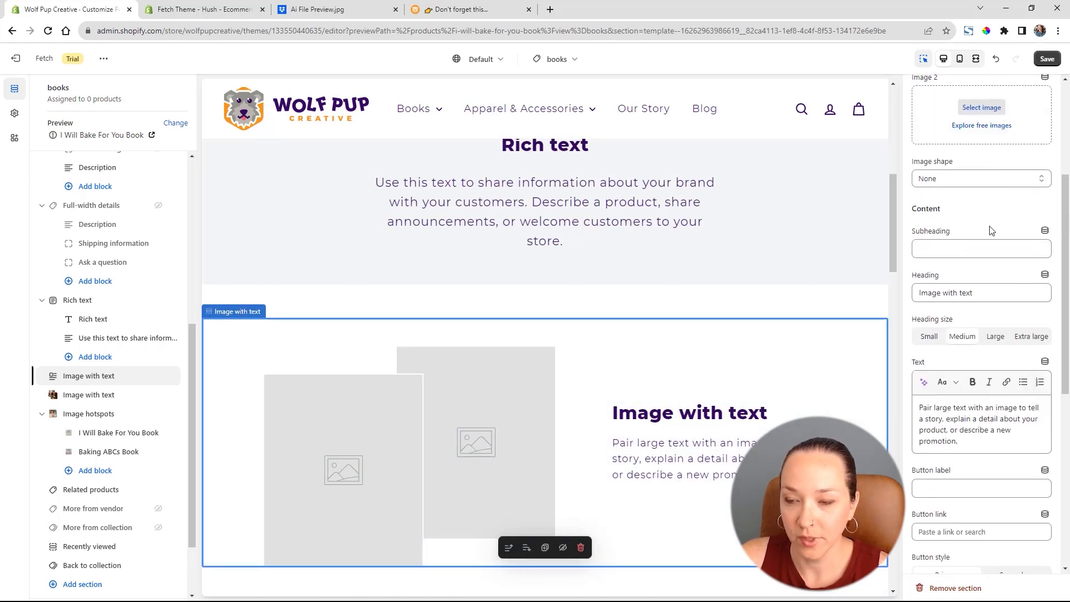
{"action": "scroll", "coordinate": [994, 226], "scroll_direction": "up", "scroll_amount": 2}
{"action": "scroll", "coordinate": [982, 128], "scroll_direction": "up", "scroll_amount": 1}
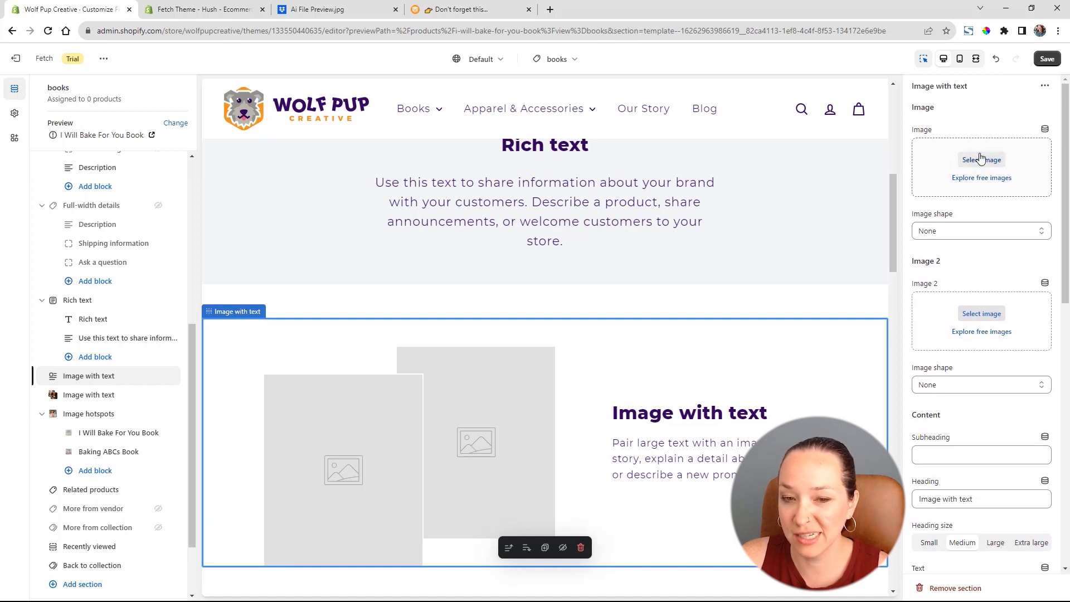
{"action": "scroll", "coordinate": [531, 229], "scroll_direction": "up", "scroll_amount": 7}
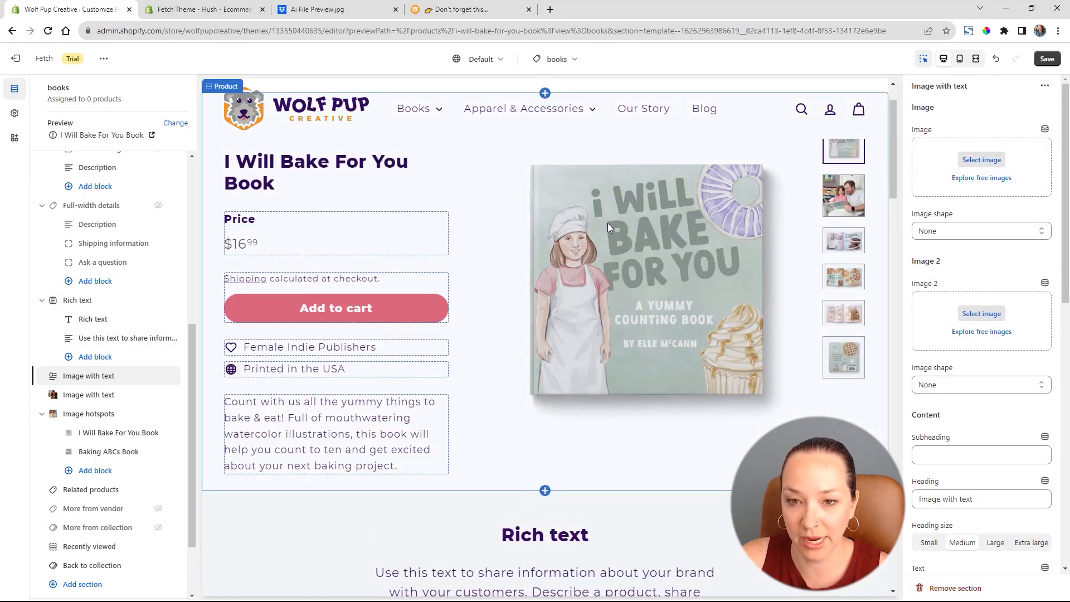
{"action": "scroll", "coordinate": [608, 223], "scroll_direction": "down", "scroll_amount": 3}
{"action": "scroll", "coordinate": [700, 251], "scroll_direction": "down", "scroll_amount": 4}
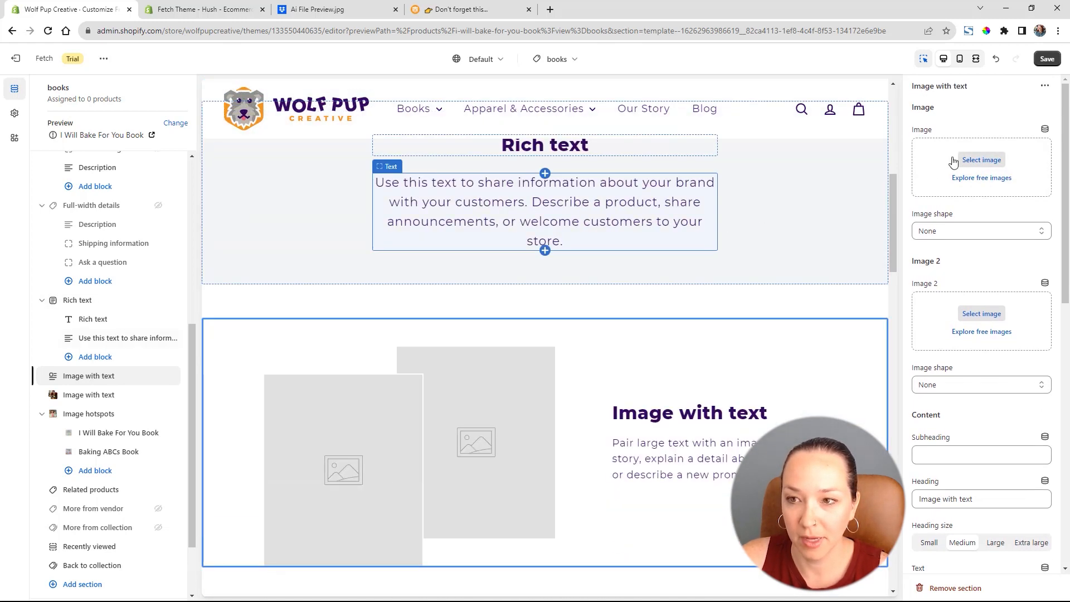
{"action": "left_click", "coordinate": [979, 165]}
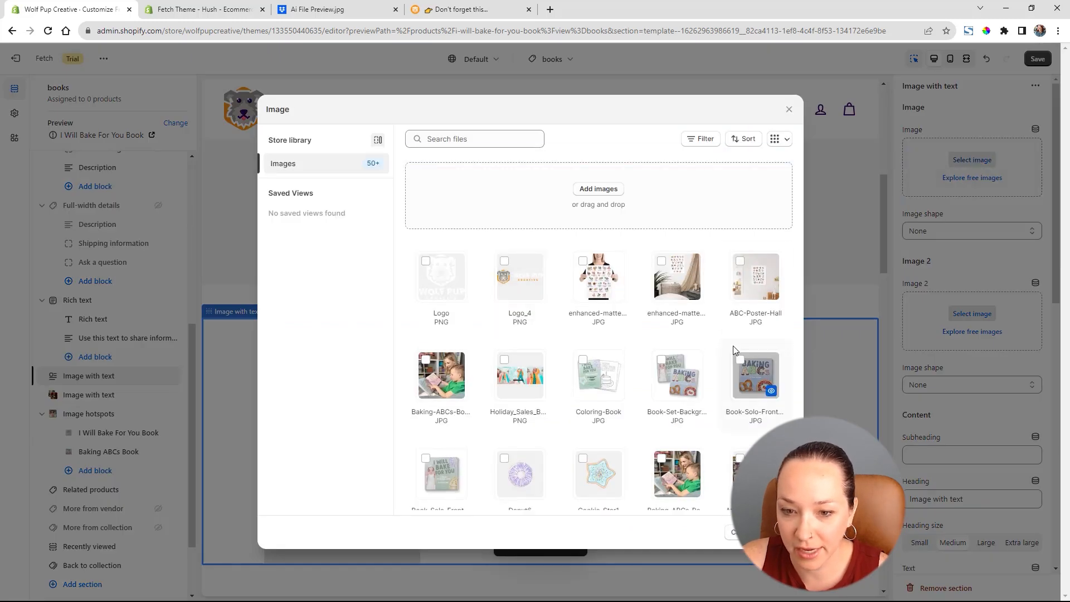
{"action": "scroll", "coordinate": [697, 364], "scroll_direction": "down", "scroll_amount": 2}
{"action": "left_click", "coordinate": [685, 363]}
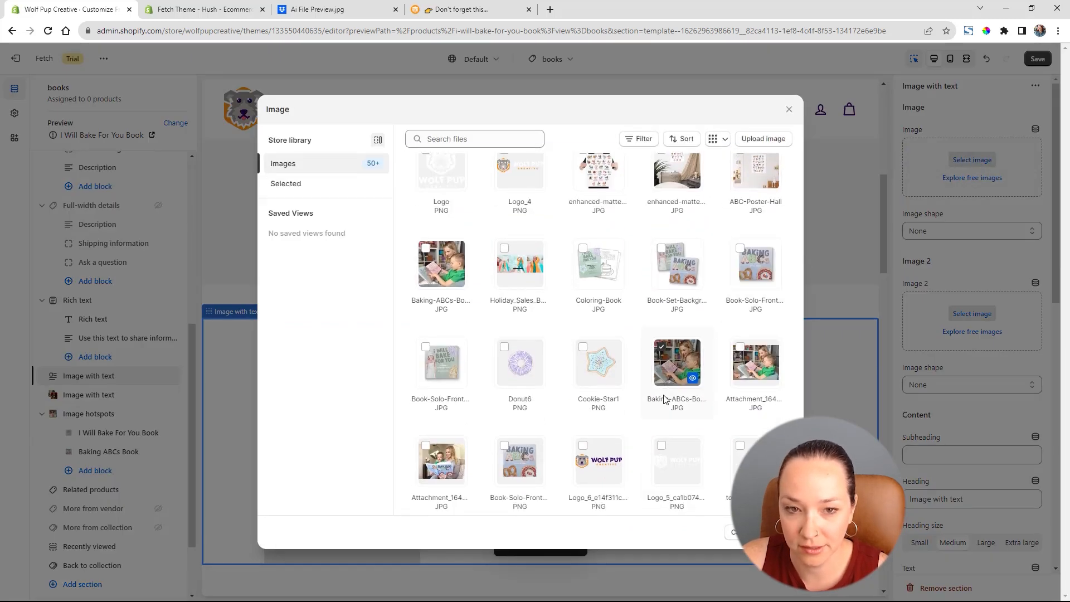
{"action": "left_click", "coordinate": [781, 532]}
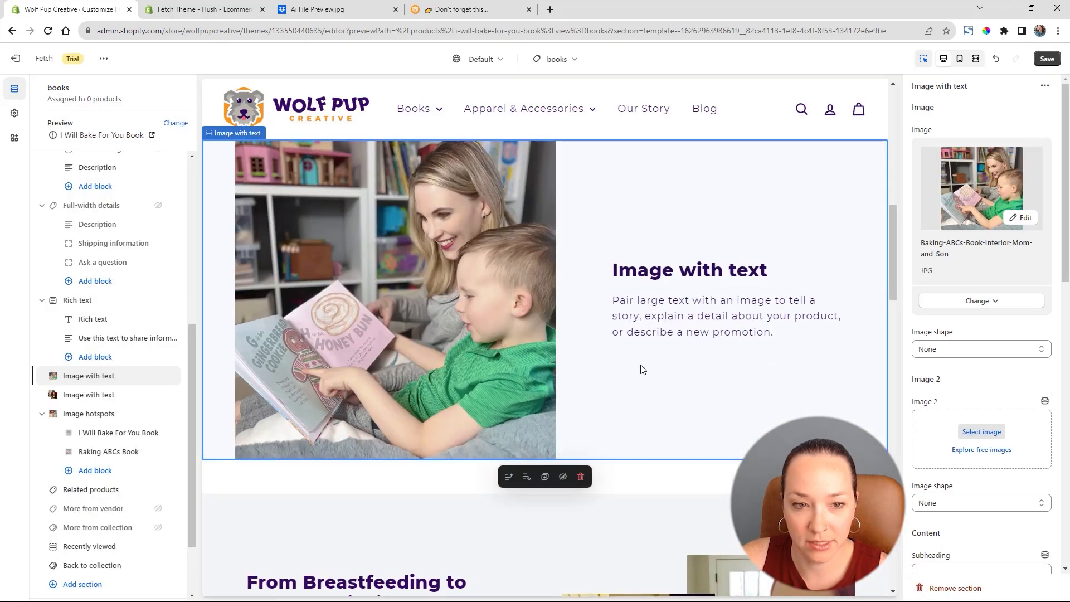
Set the shape of the mom-and-son photo in the Image with text section to Splat 1.
{"action": "scroll", "coordinate": [643, 368], "scroll_direction": "up", "scroll_amount": 2}
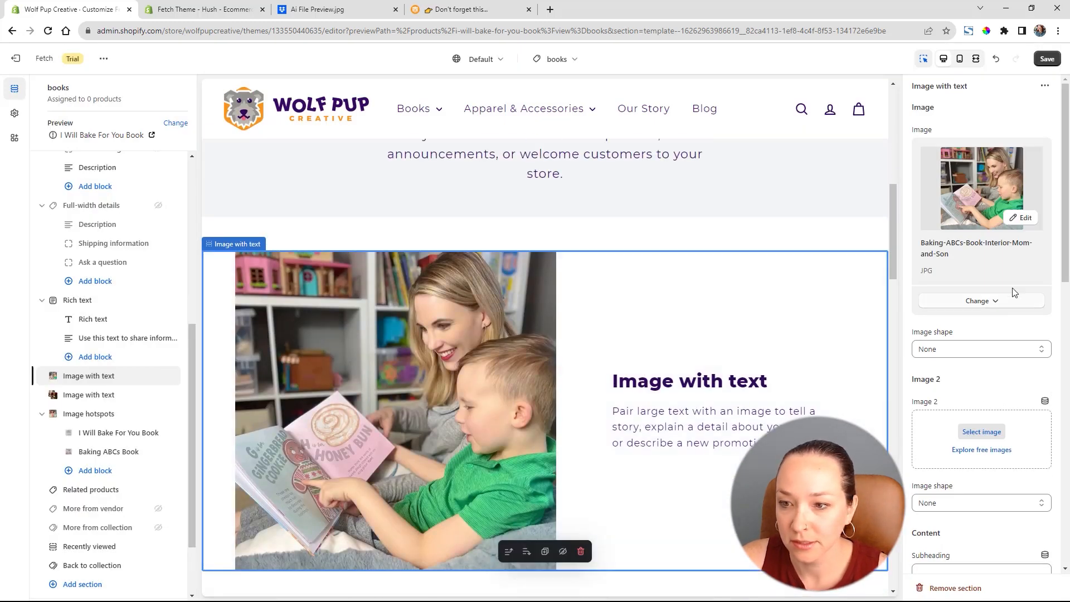
{"action": "scroll", "coordinate": [1015, 292], "scroll_direction": "down", "scroll_amount": 2}
{"action": "scroll", "coordinate": [979, 317], "scroll_direction": "up", "scroll_amount": 2}
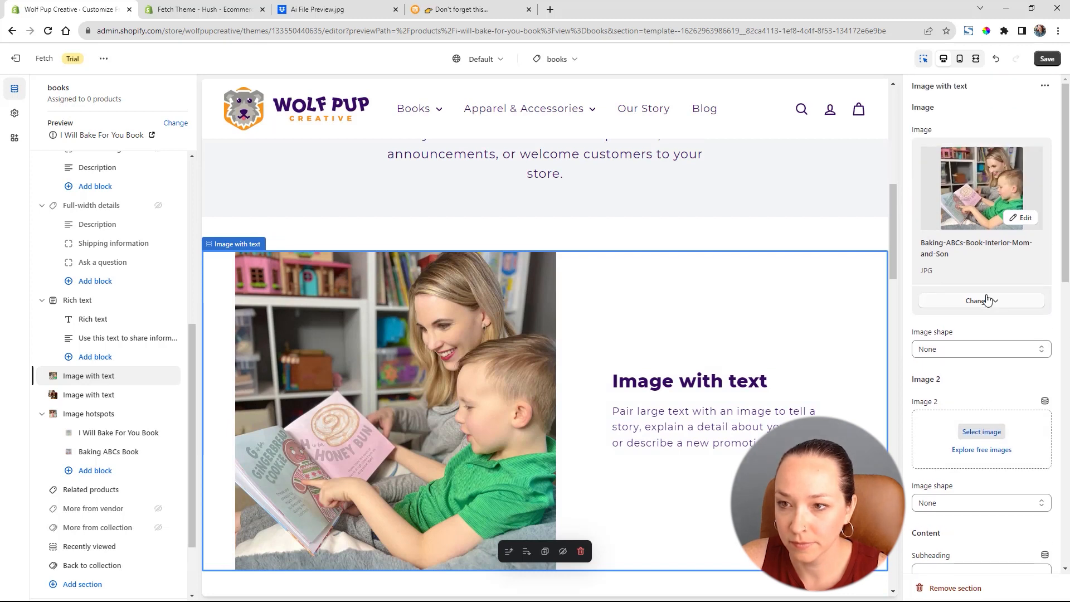
{"action": "scroll", "coordinate": [987, 301], "scroll_direction": "down", "scroll_amount": 1}
{"action": "left_click", "coordinate": [974, 294]}
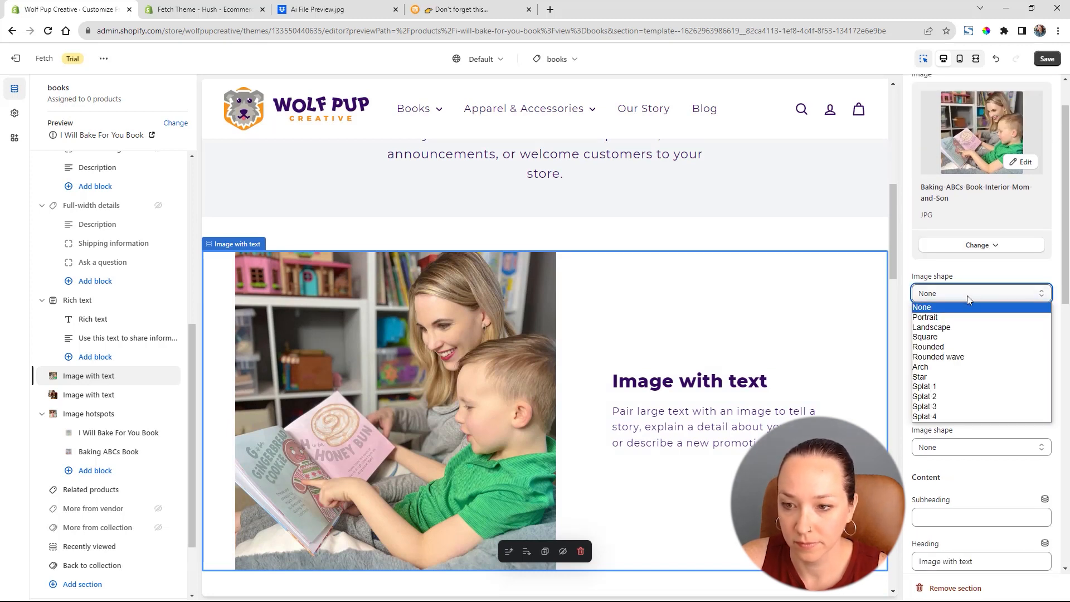
{"action": "left_click", "coordinate": [961, 387]}
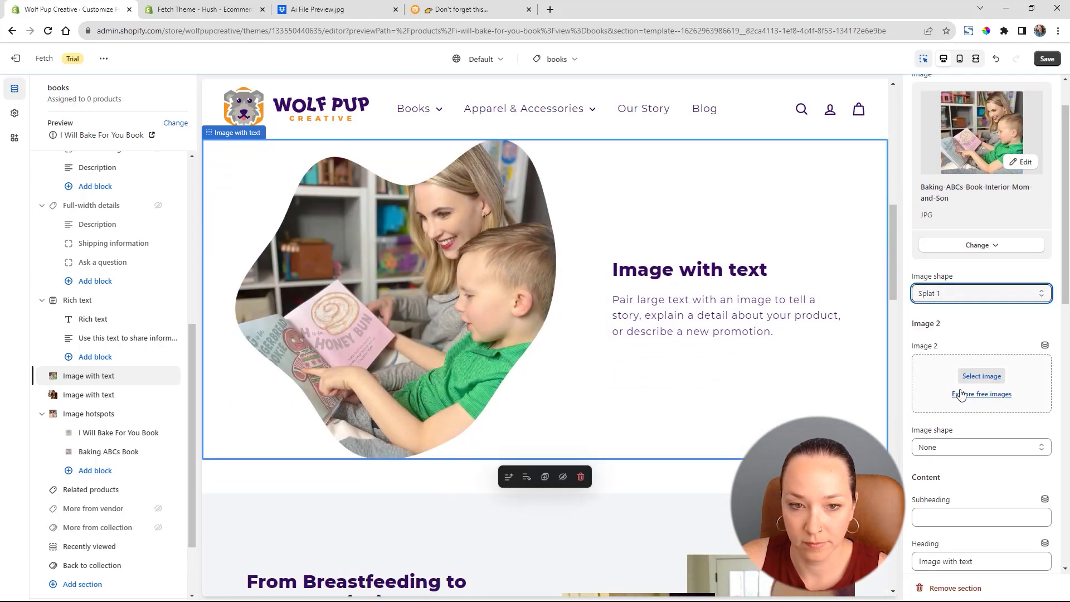
{"action": "scroll", "coordinate": [721, 349], "scroll_direction": "up", "scroll_amount": 1}
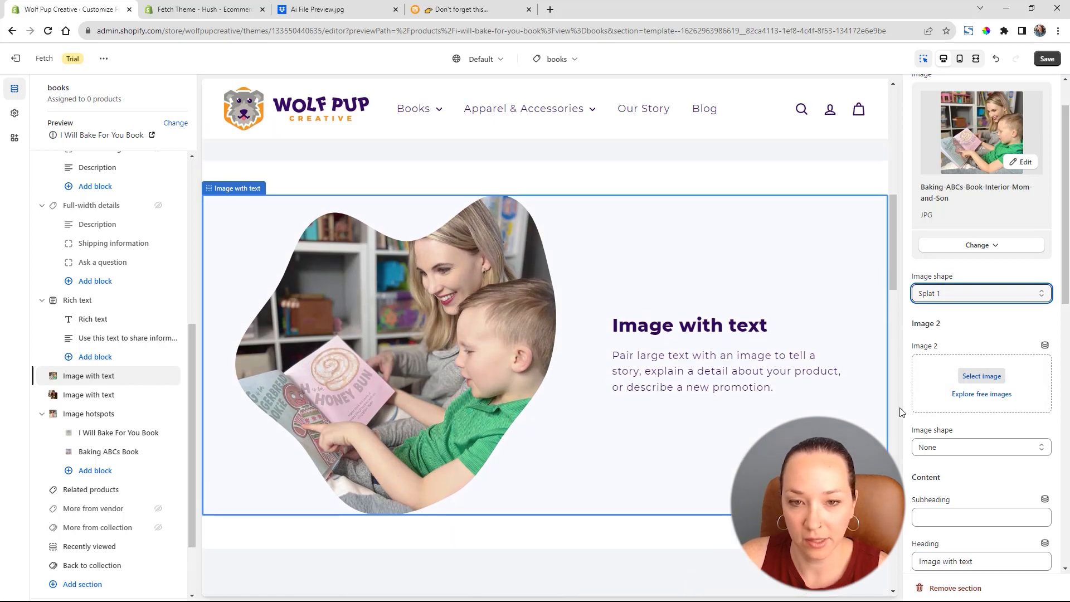
Set the heading of the mom-and-son Image with text section to "Make Reading Fun for the Whole Family".
{"action": "scroll", "coordinate": [980, 375], "scroll_direction": "down", "scroll_amount": 2}
{"action": "scroll", "coordinate": [982, 390], "scroll_direction": "down", "scroll_amount": 2}
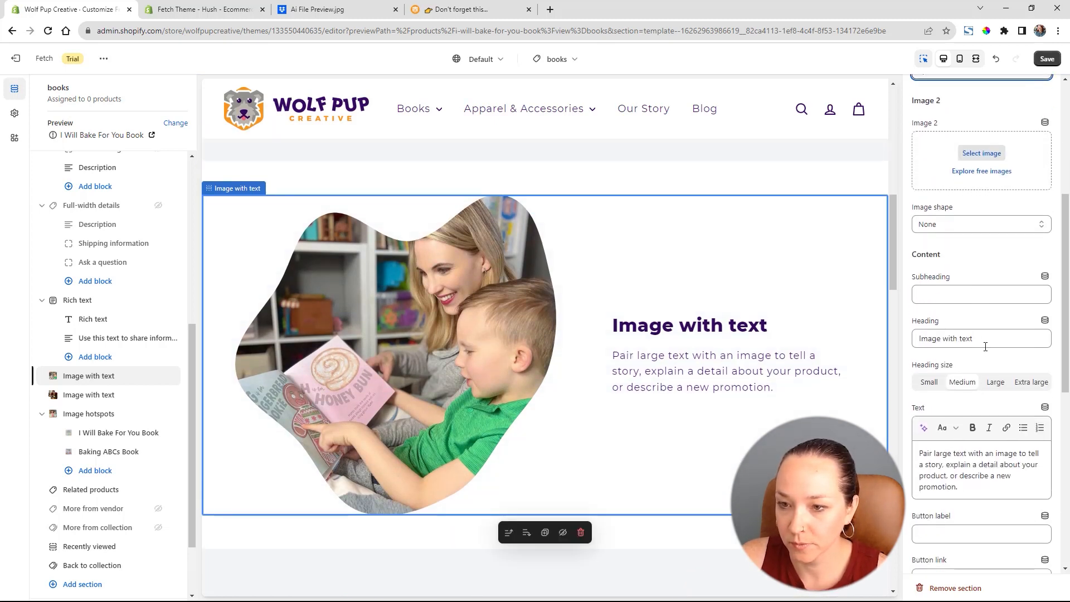
{"action": "triple_click", "coordinate": [988, 337]}
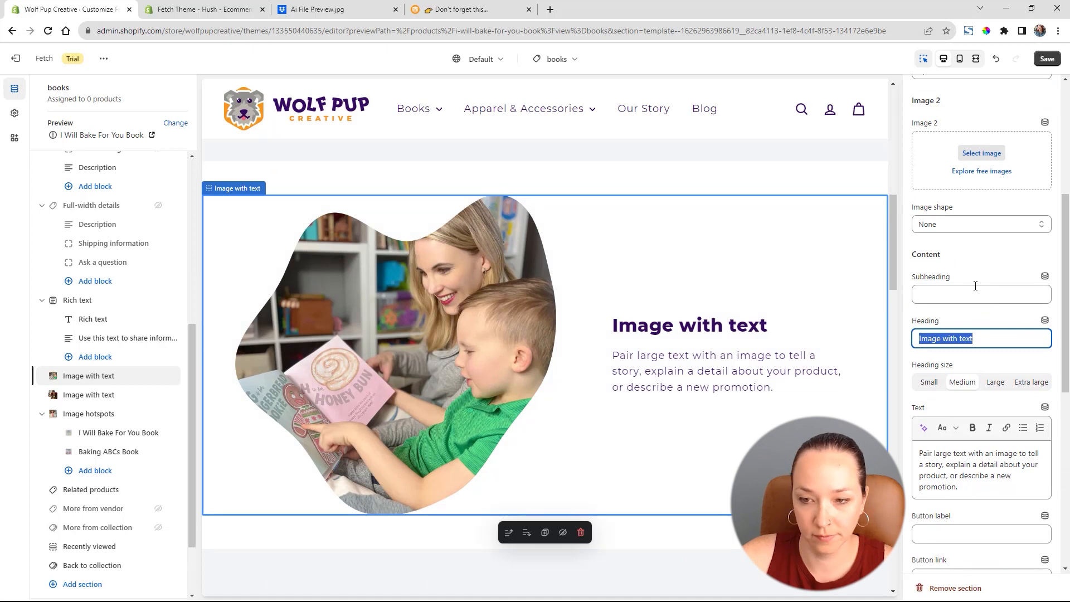
{"action": "type", "text": "Make Reading G"}
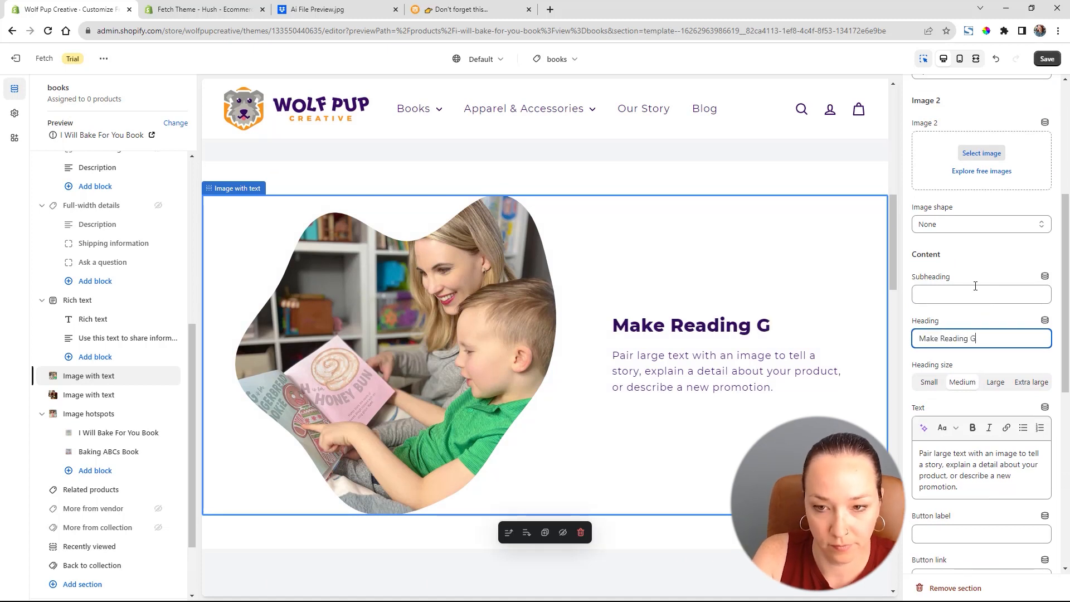
{"action": "key", "text": "BackSpace"}
{"action": "type", "text": "Fun for the Whole Family"}
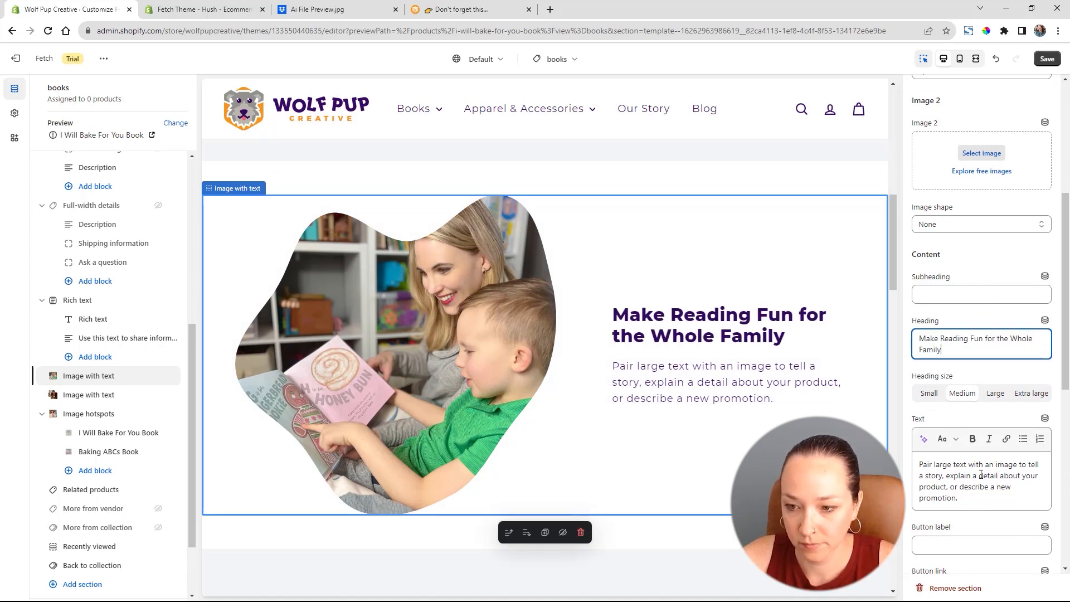
Replace the section's placeholder body text with "Reading is a great way to teach your child while also providing a great bonding experience.".
{"action": "triple_click", "coordinate": [981, 474]}
{"action": "type", "text": "Reading is a great way"}
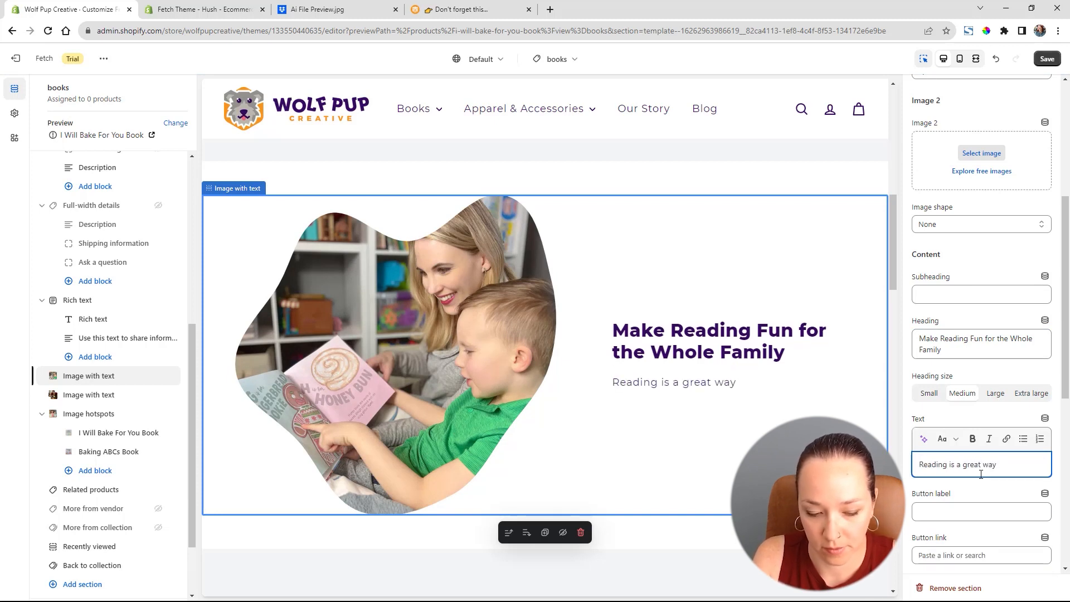
{"action": "type", "text": " to teach your child while also"}
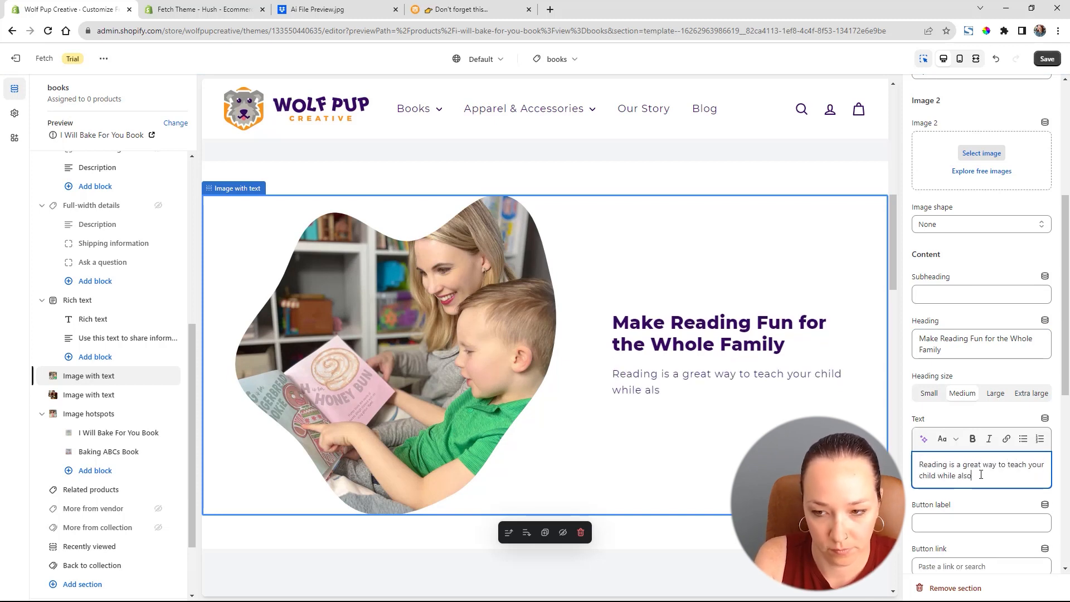
{"action": "type", "text": " providing a great bonding expe"}
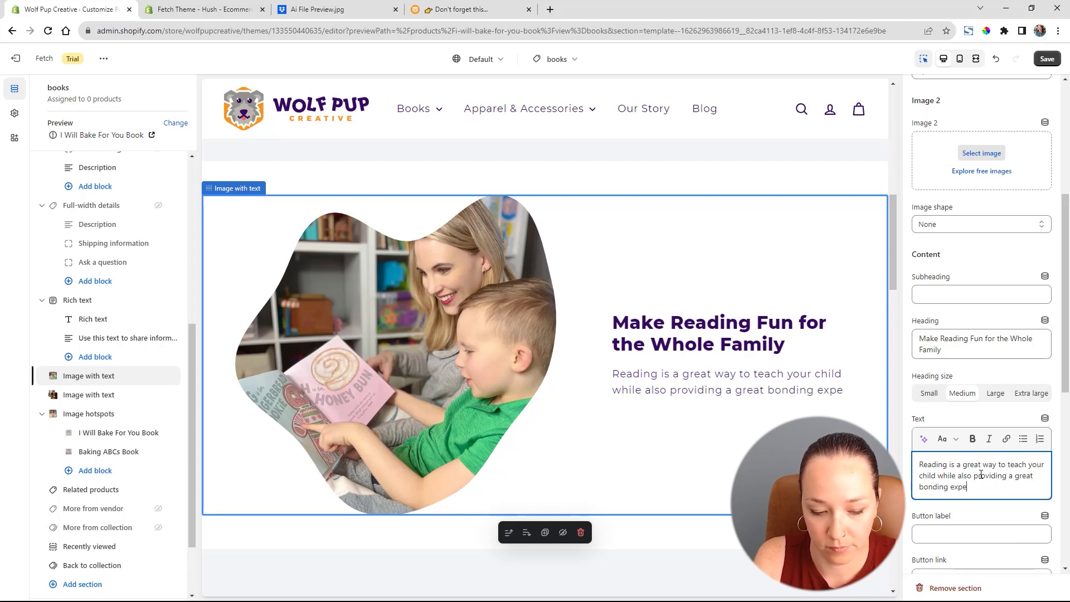
Finish the body text with "Get rid of the squirmy toddler reading frustrations with a colorful book that they are excited to read!" and save the books template.
{"action": "type", "text": "rience. Get rid of the squirm"}
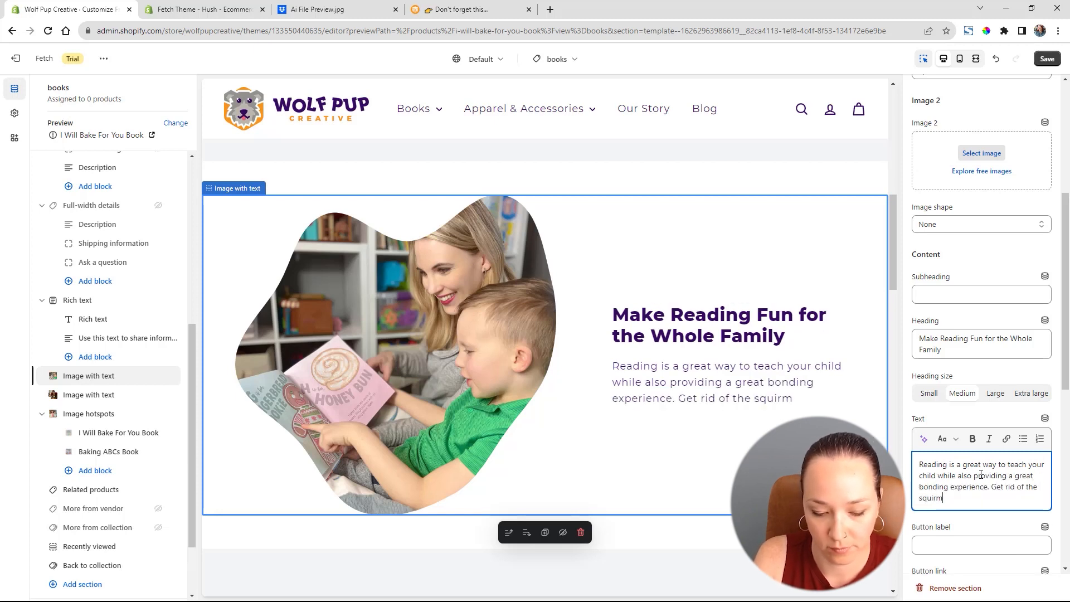
{"action": "type", "text": "y toddler read"}
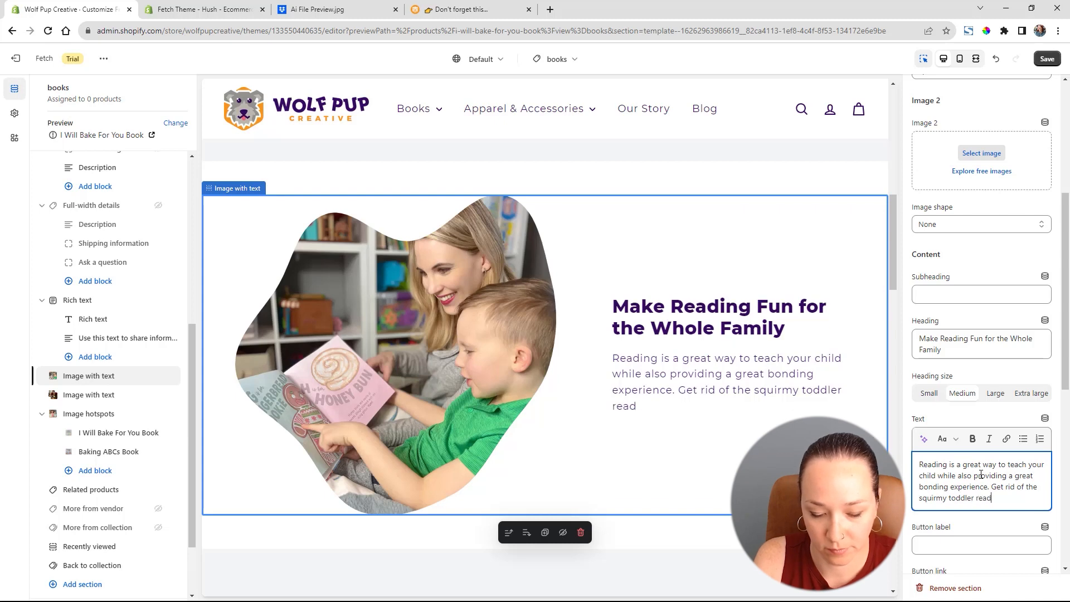
{"action": "type", "text": "ing frustrations with a fun b"}
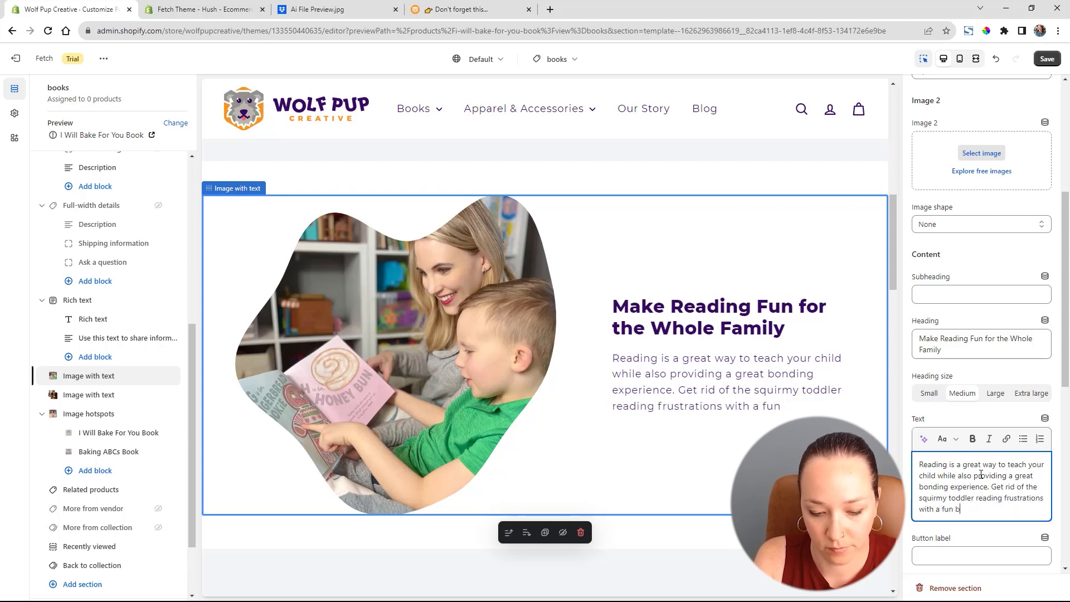
{"action": "type", "text": "ook that they are excited to read!"}
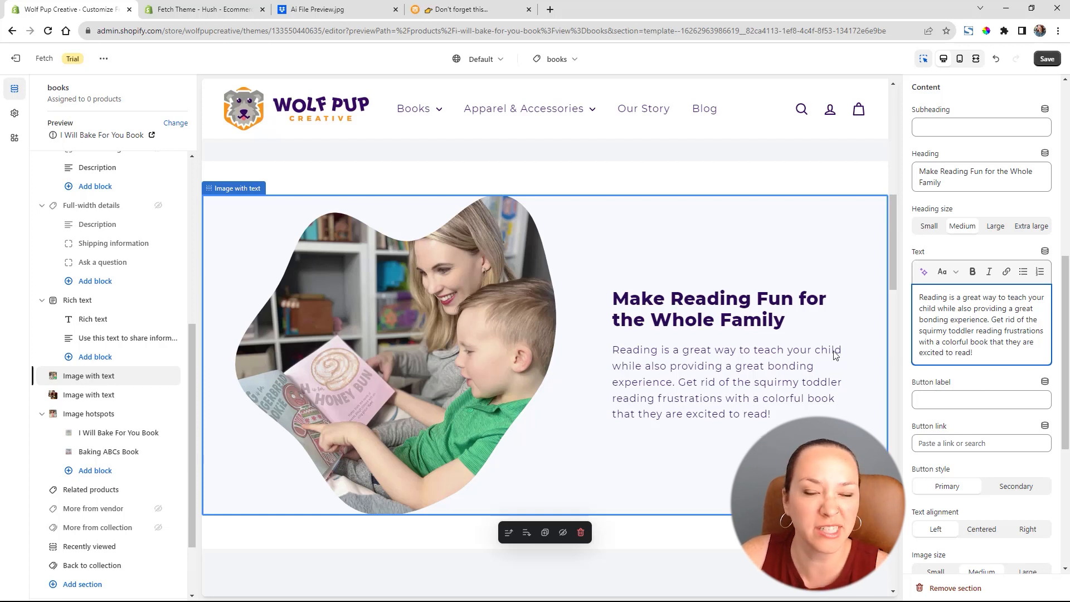
{"action": "scroll", "coordinate": [848, 312], "scroll_direction": "up", "scroll_amount": 5}
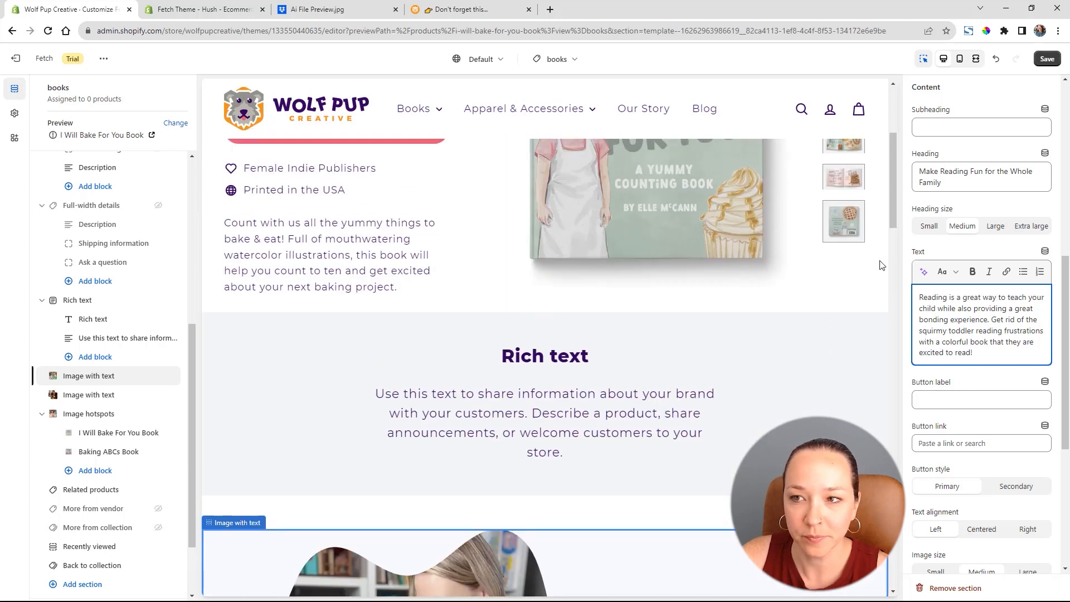
{"action": "left_click", "coordinate": [1047, 58]}
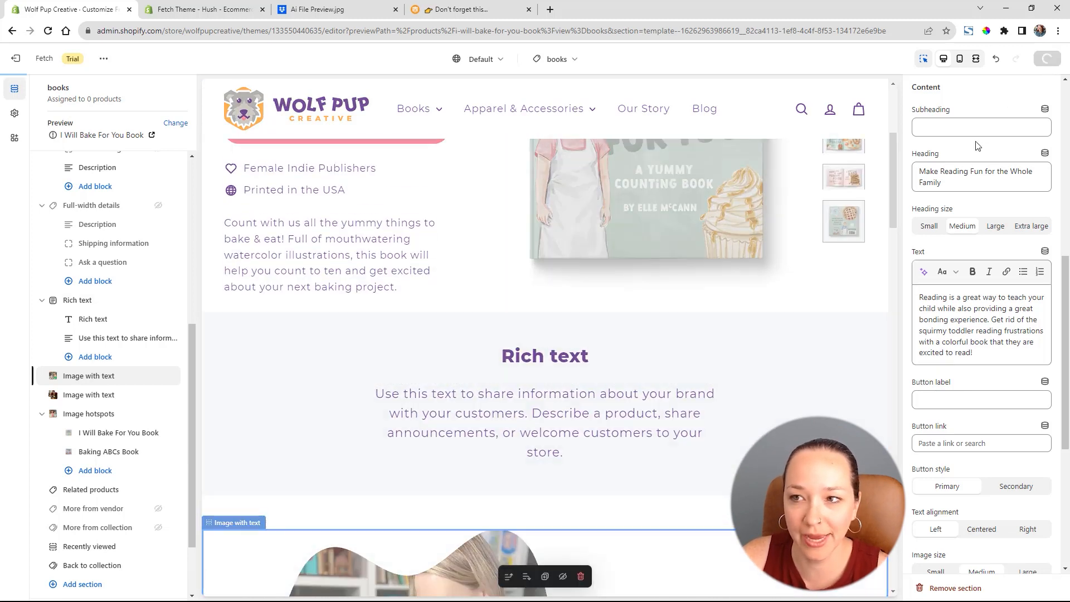
{"action": "scroll", "coordinate": [736, 290], "scroll_direction": "up", "scroll_amount": 5}
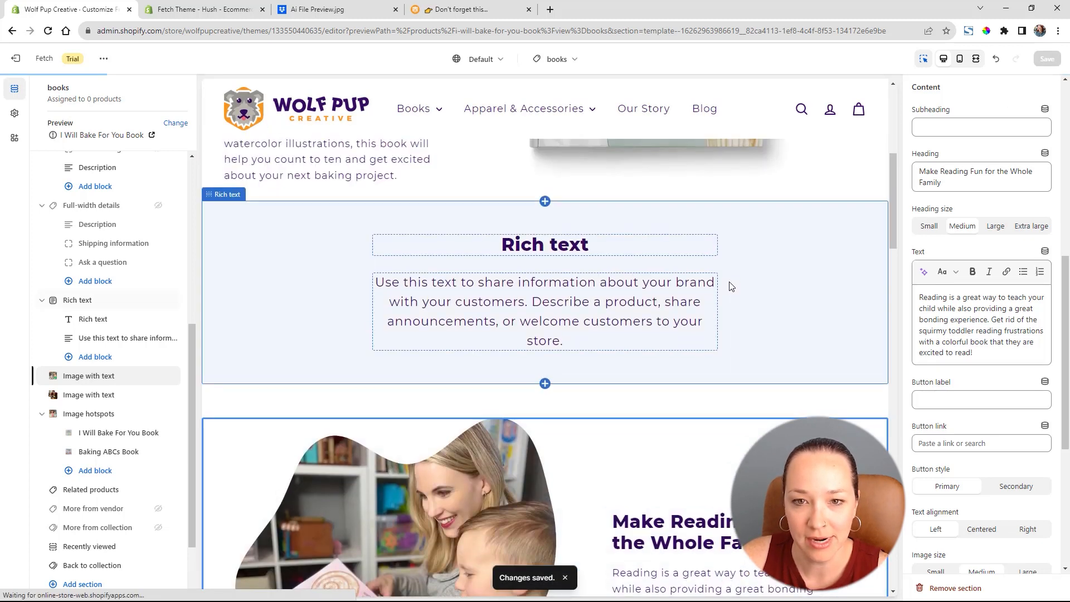
Copy the paragraph under "Get your Child Excited to Read" from the live wolfpupcreative.com homepage for the rich text section.
{"action": "scroll", "coordinate": [781, 353], "scroll_direction": "down", "scroll_amount": 15}
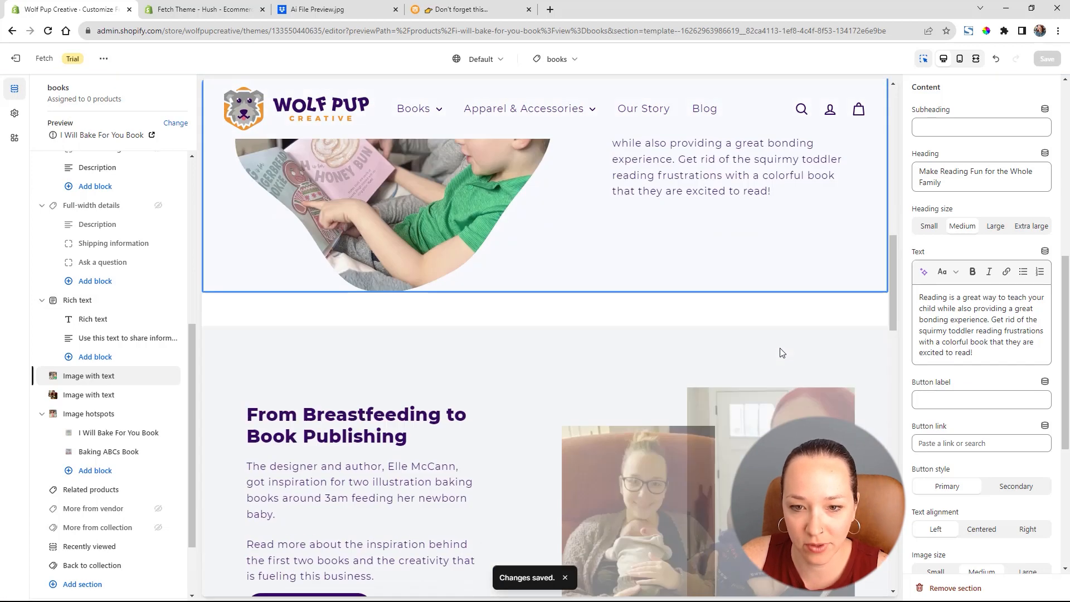
{"action": "scroll", "coordinate": [782, 353], "scroll_direction": "down", "scroll_amount": 15}
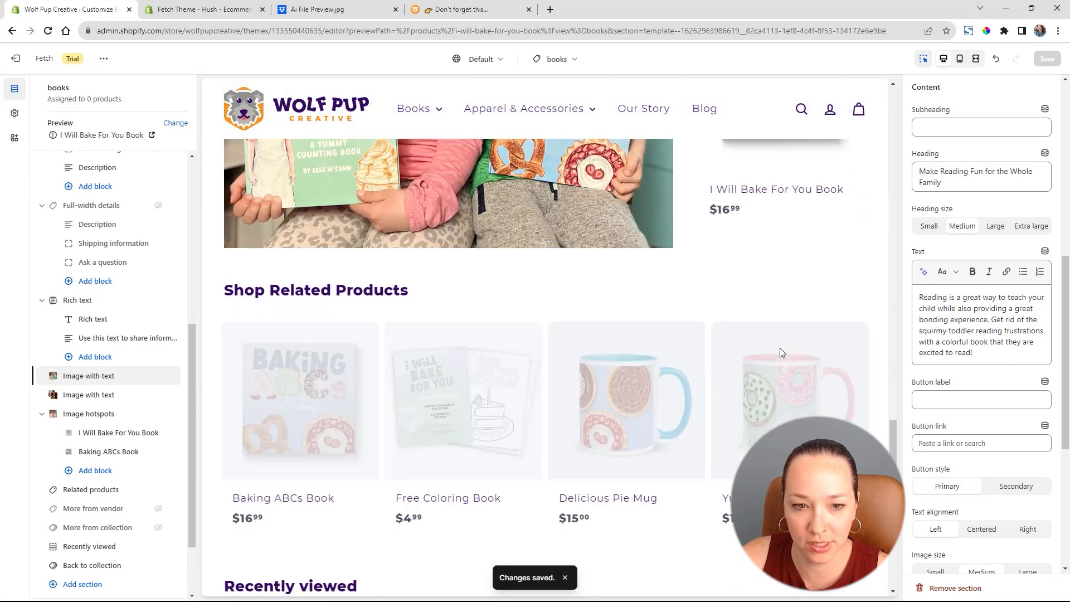
{"action": "scroll", "coordinate": [781, 352], "scroll_direction": "up", "scroll_amount": 20}
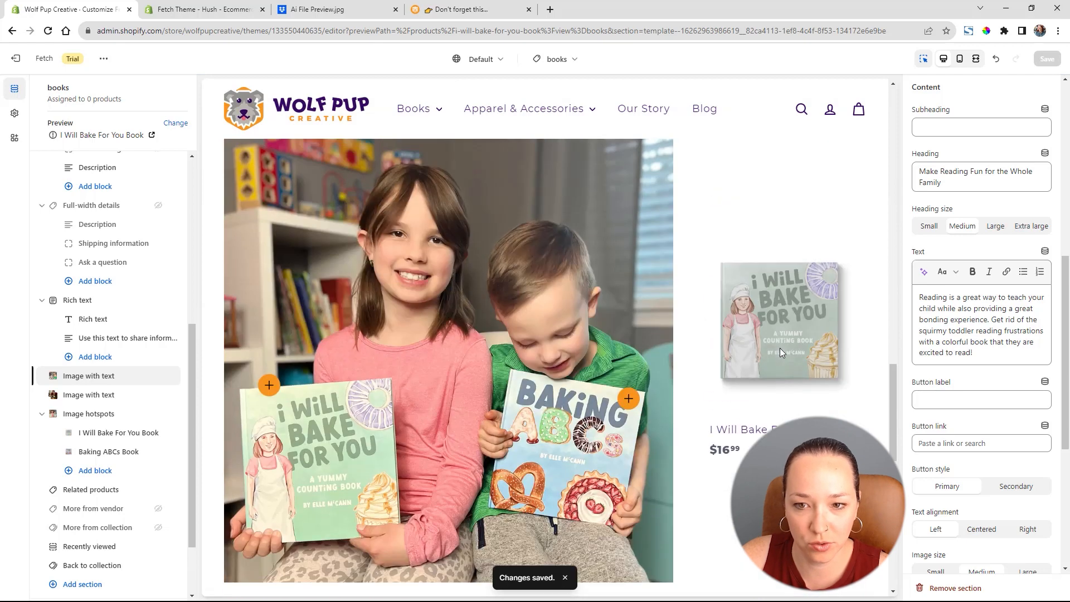
{"action": "scroll", "coordinate": [781, 353], "scroll_direction": "up", "scroll_amount": 8}
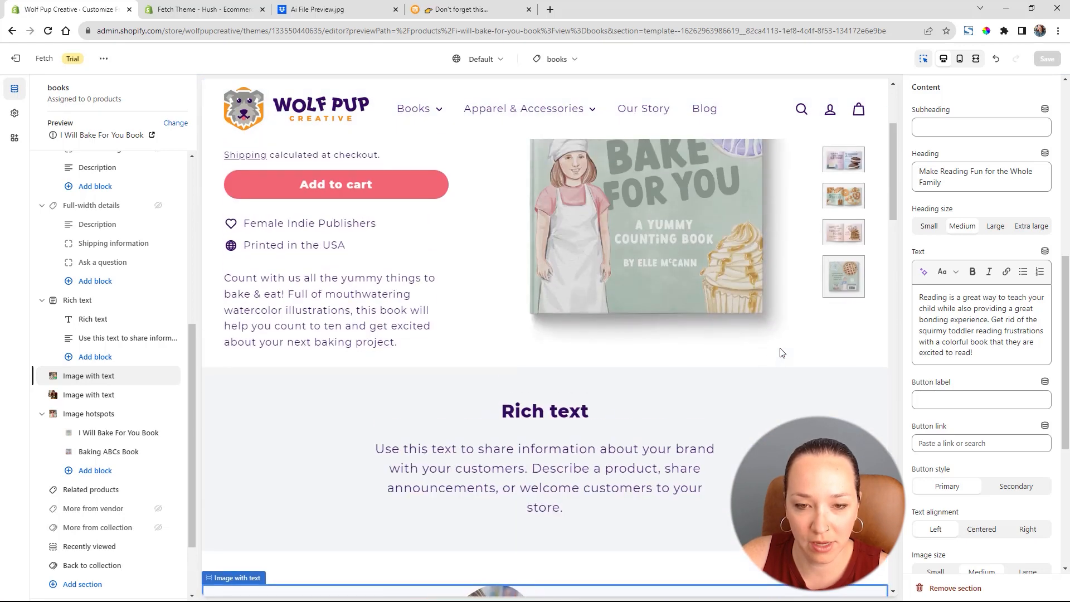
{"action": "scroll", "coordinate": [781, 354], "scroll_direction": "down", "scroll_amount": 4}
{"action": "left_click", "coordinate": [693, 245]}
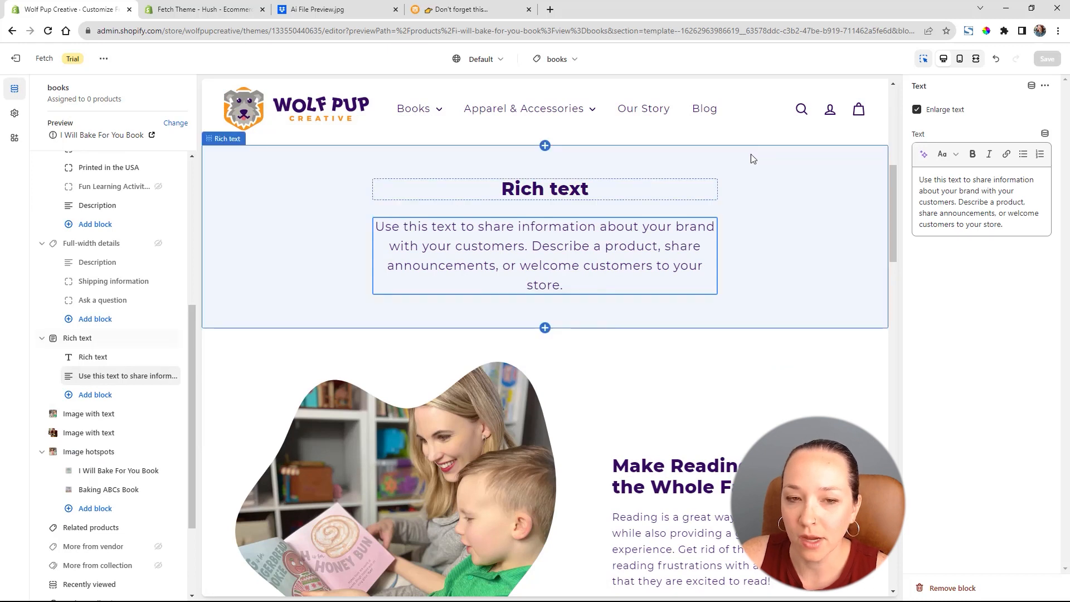
{"action": "left_click", "coordinate": [447, 9]}
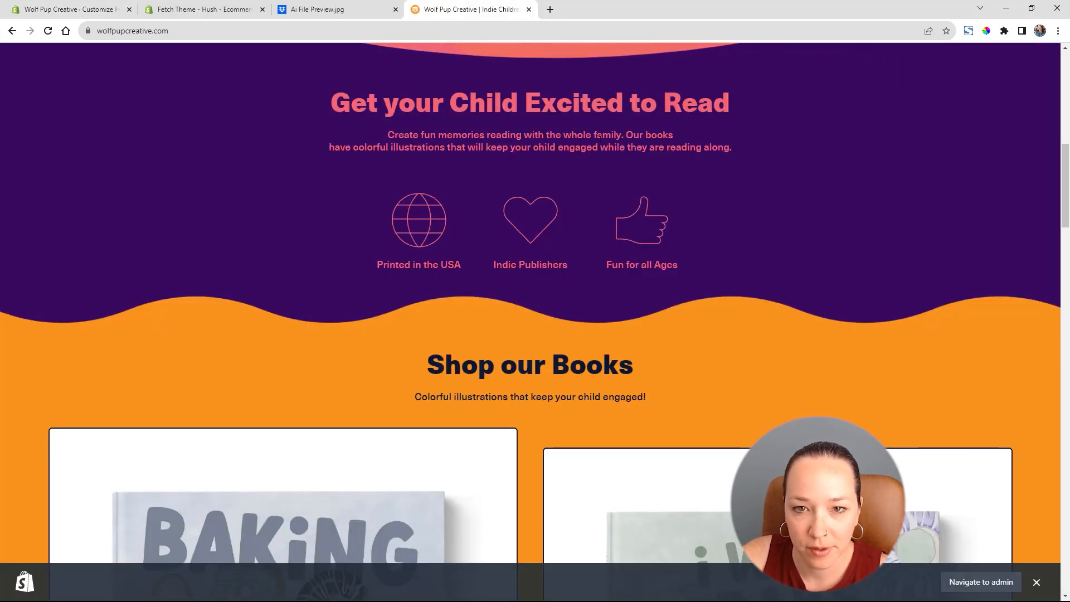
{"action": "triple_click", "coordinate": [601, 141]}
{"action": "left_click_drag", "start_coordinate": [759, 155], "coordinate": [390, 134]}
{"action": "key", "text": "ctrl+c"}
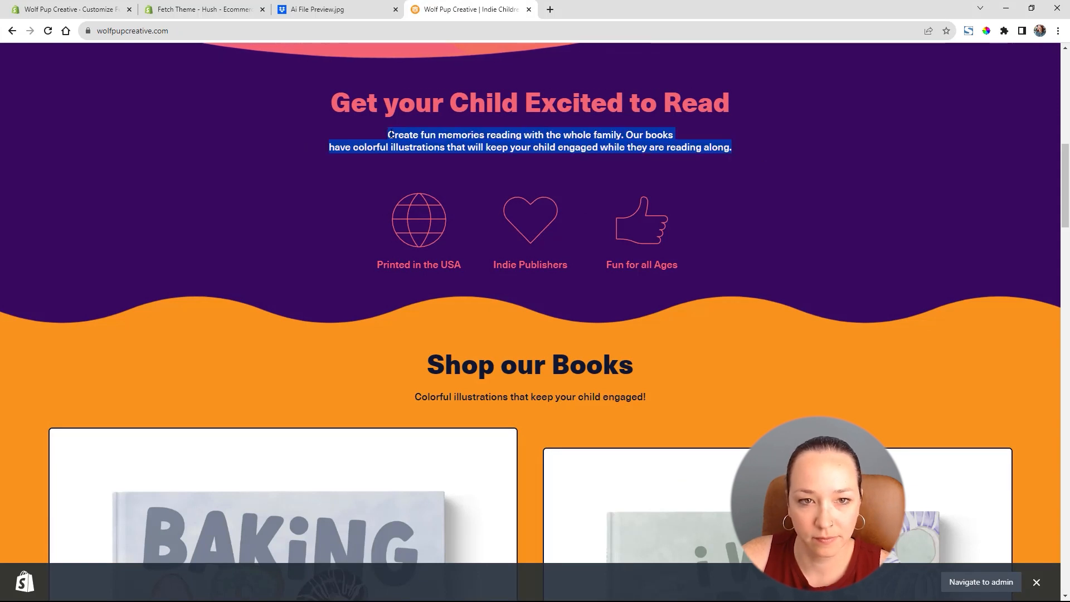
Back in the Shopify theme editor, set the rich text section's heading to "Get your Child Excited to Read".
{"action": "left_click", "coordinate": [31, 12]}
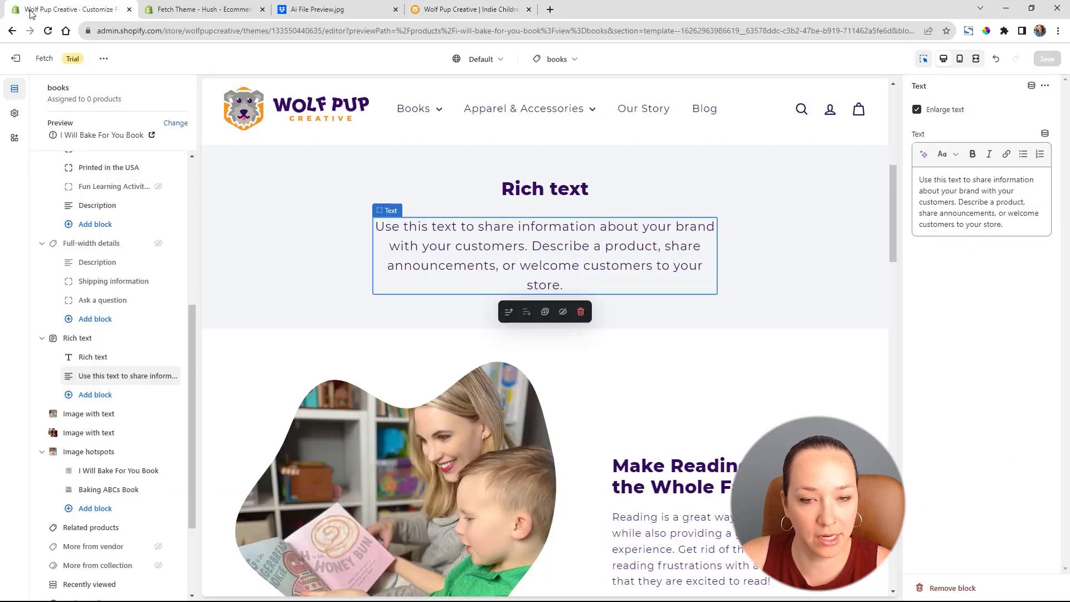
{"action": "left_click", "coordinate": [504, 189]}
{"action": "type", "text": "Get your Child "}
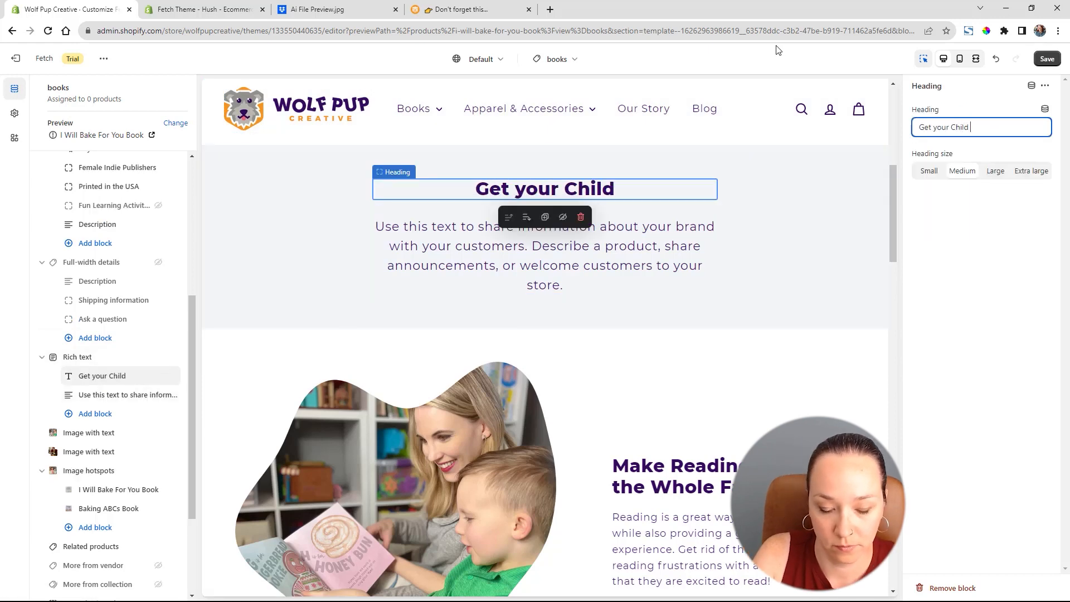
{"action": "type", "text": "Excited to Read!"}
{"action": "key", "text": "BackSpace"}
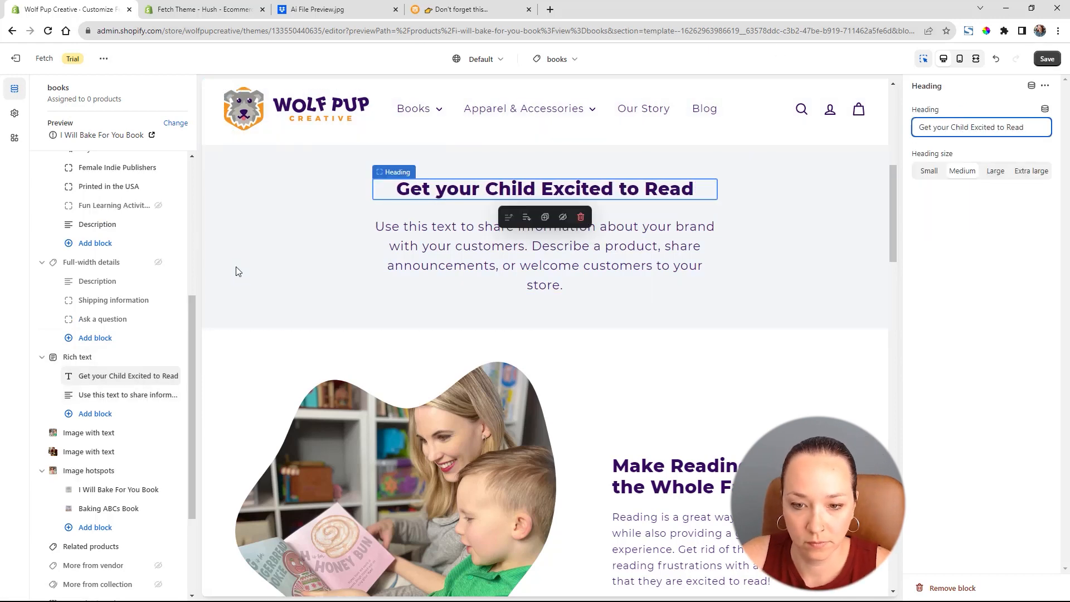
Replace the rich text section's placeholder body text with the copied "Create fun memories reading with the whole family" paragraph.
{"action": "left_click", "coordinate": [111, 398]}
{"action": "left_click", "coordinate": [1032, 168]}
{"action": "key", "text": "ctrl+a"}
{"action": "key", "text": "ctrl+v"}
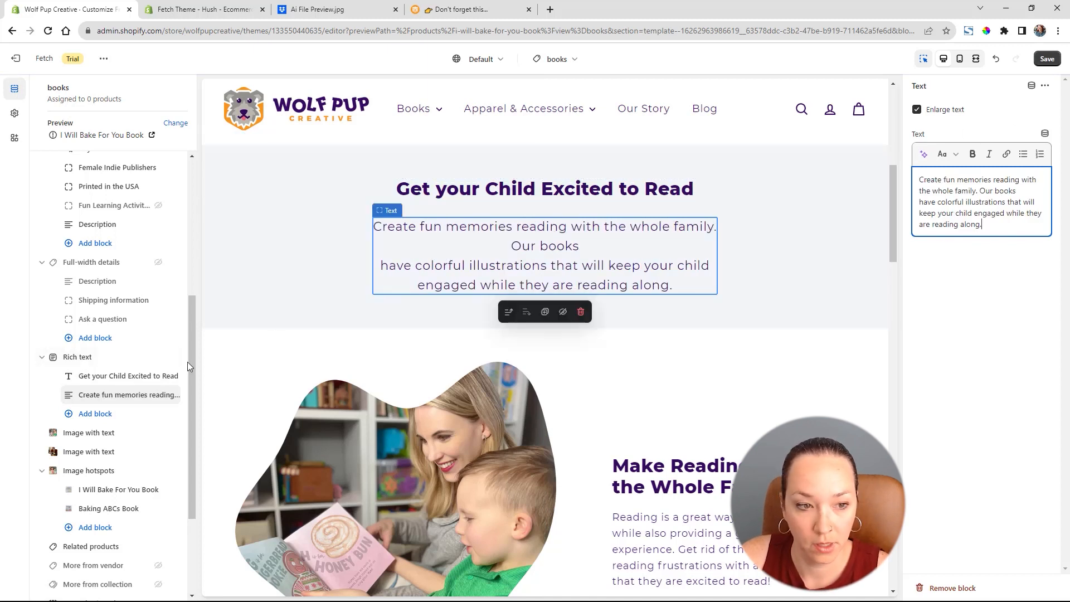
Turn off the narrow column for the rich text section and set its color scheme to 2, trying scheme 3 as well.
{"action": "left_click", "coordinate": [95, 360]}
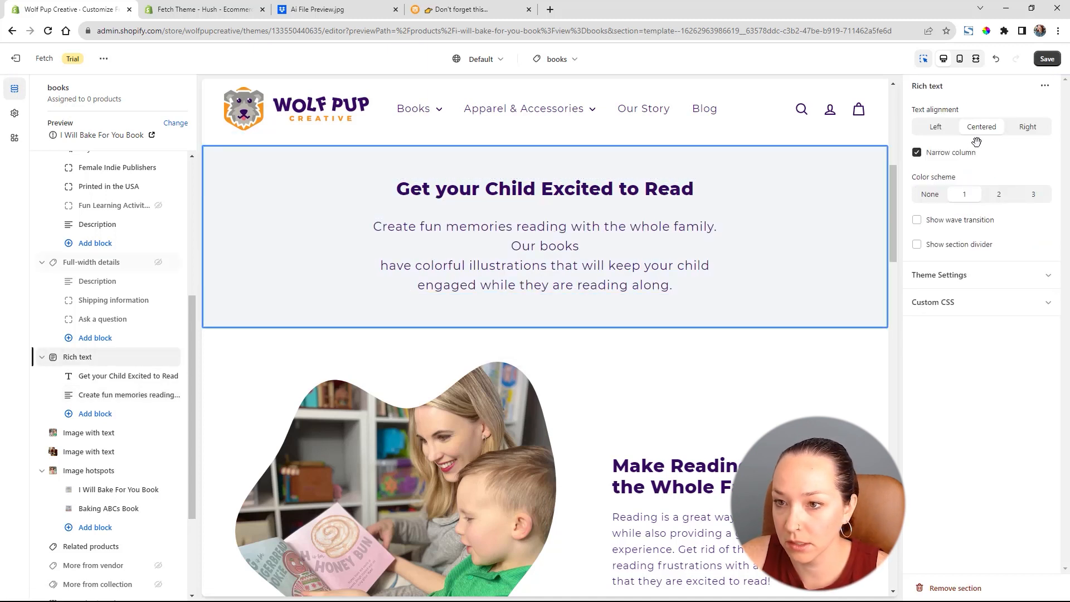
{"action": "left_click", "coordinate": [917, 153]}
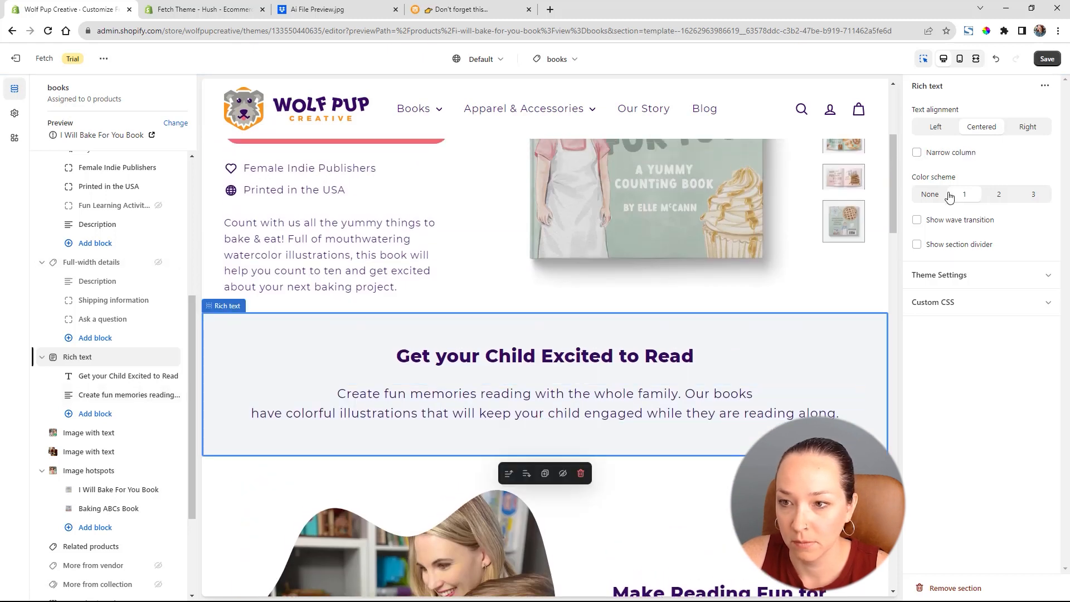
{"action": "left_click", "coordinate": [996, 195]}
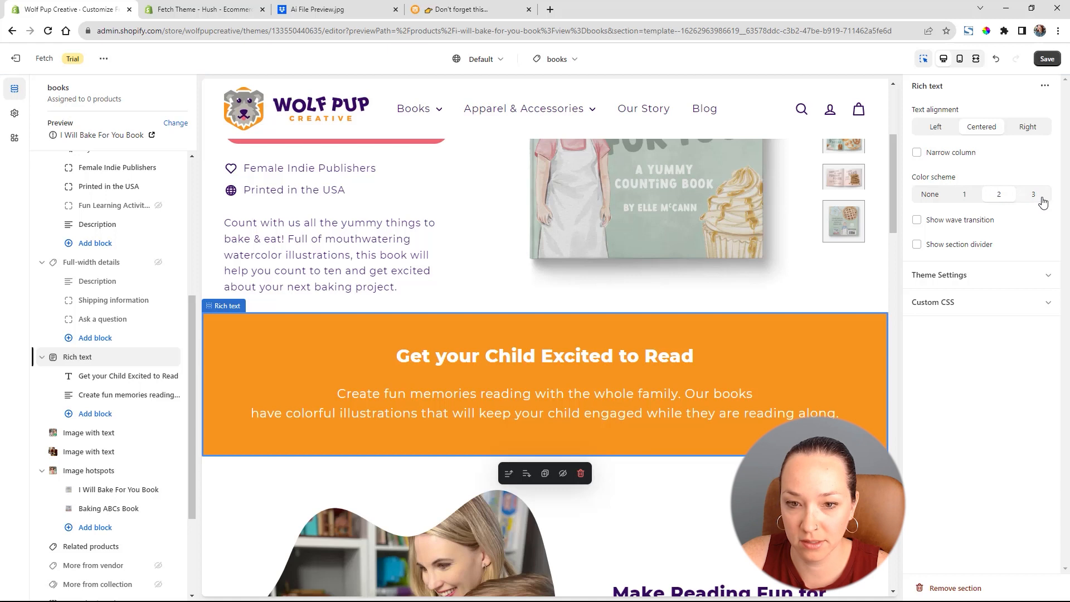
{"action": "left_click", "coordinate": [1041, 197]}
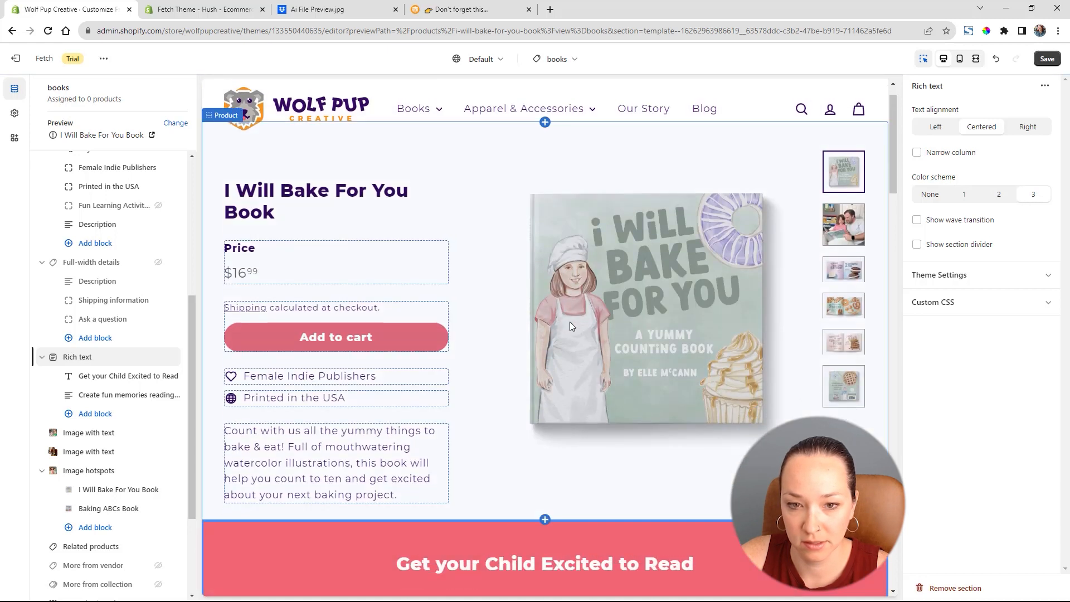
{"action": "left_click", "coordinate": [996, 198]}
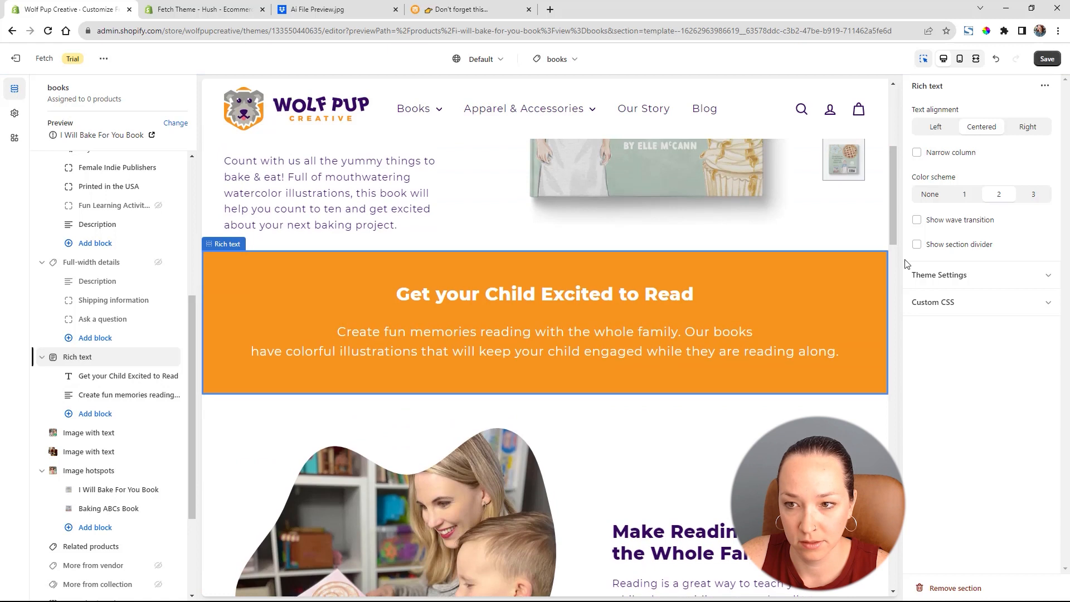
Enable the wave transition on the rich text section and check how it meets the image section below.
{"action": "left_click", "coordinate": [917, 221]}
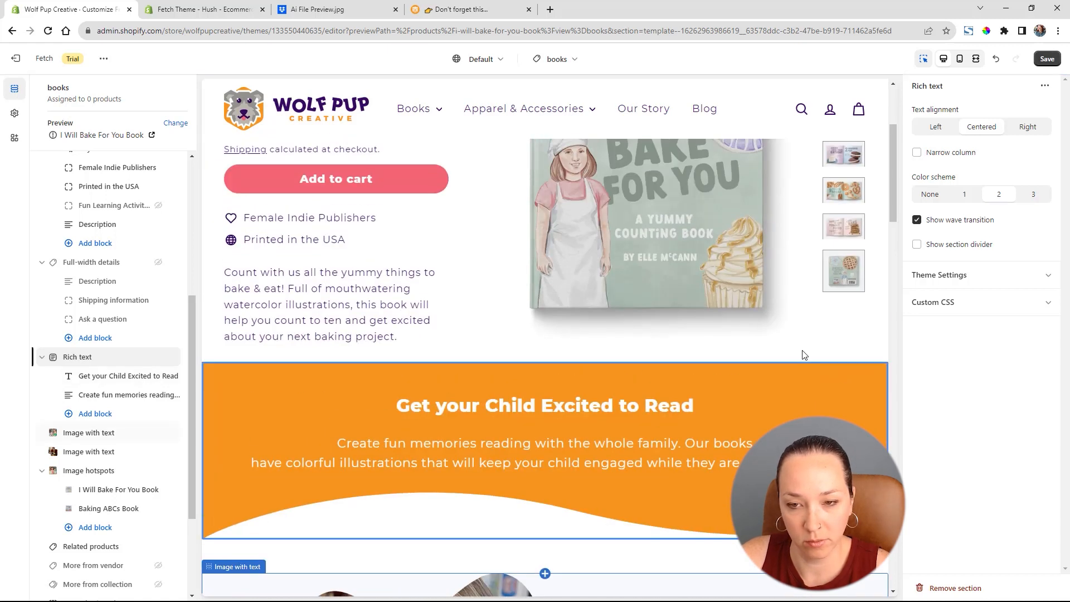
{"action": "scroll", "coordinate": [805, 355], "scroll_direction": "down", "scroll_amount": 5}
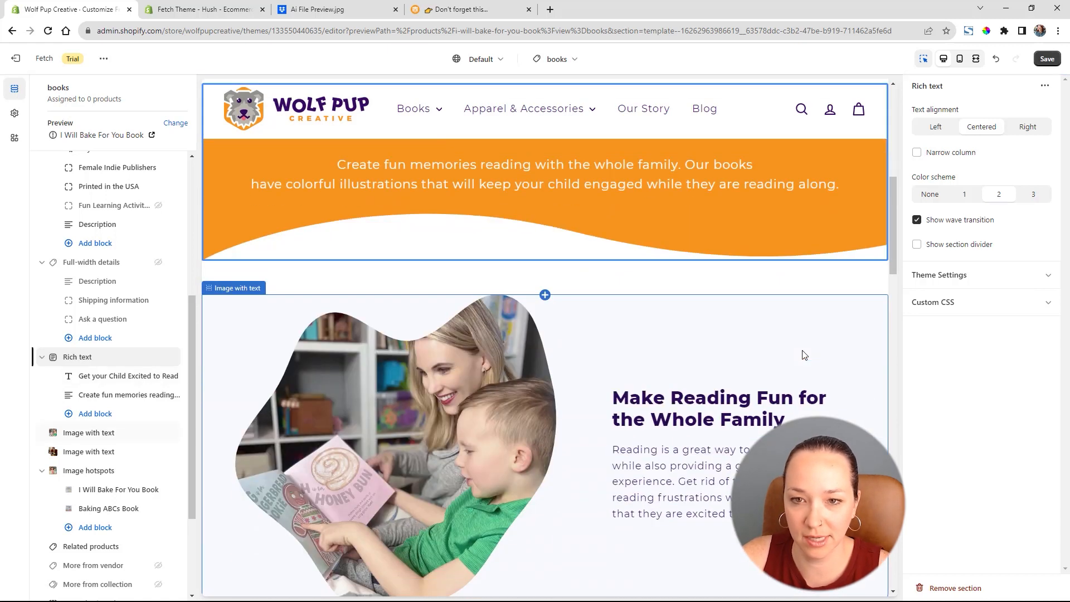
{"action": "scroll", "coordinate": [804, 355], "scroll_direction": "up", "scroll_amount": 4}
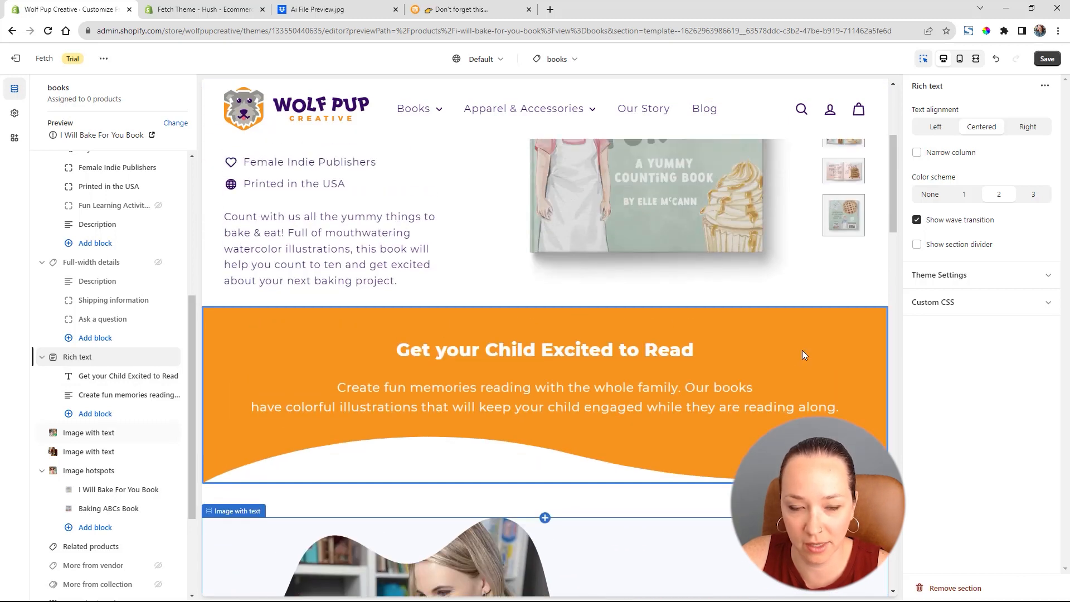
Examine the Product section's settings and how the product, rich text and image with text sections flow together in the preview.
{"action": "scroll", "coordinate": [79, 253], "scroll_direction": "up", "scroll_amount": 3}
{"action": "left_click", "coordinate": [76, 240]}
{"action": "scroll", "coordinate": [993, 378], "scroll_direction": "down", "scroll_amount": 1}
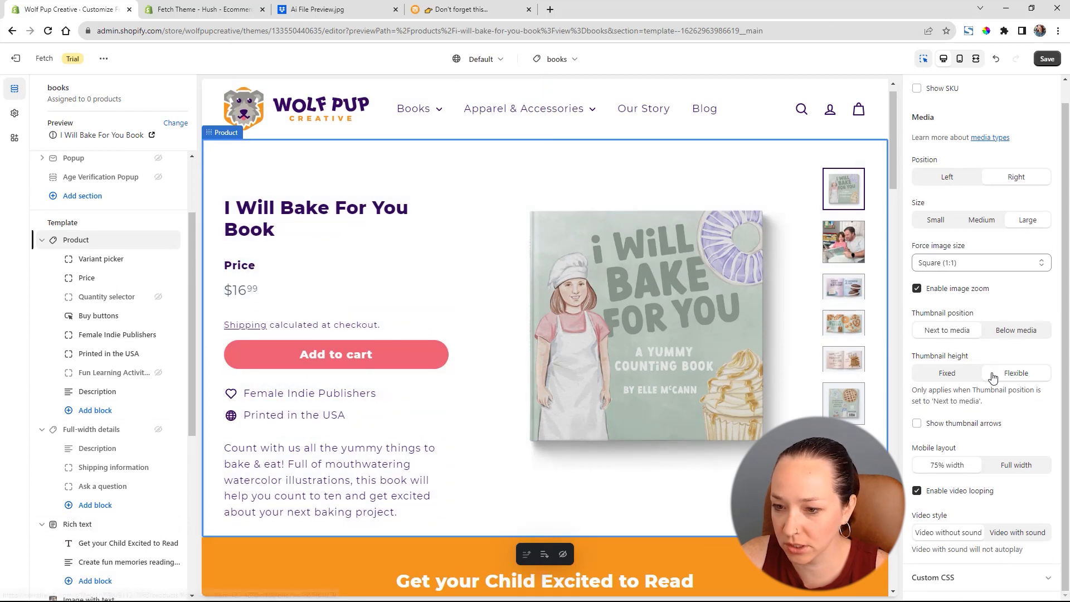
{"action": "scroll", "coordinate": [450, 330], "scroll_direction": "down", "scroll_amount": 4}
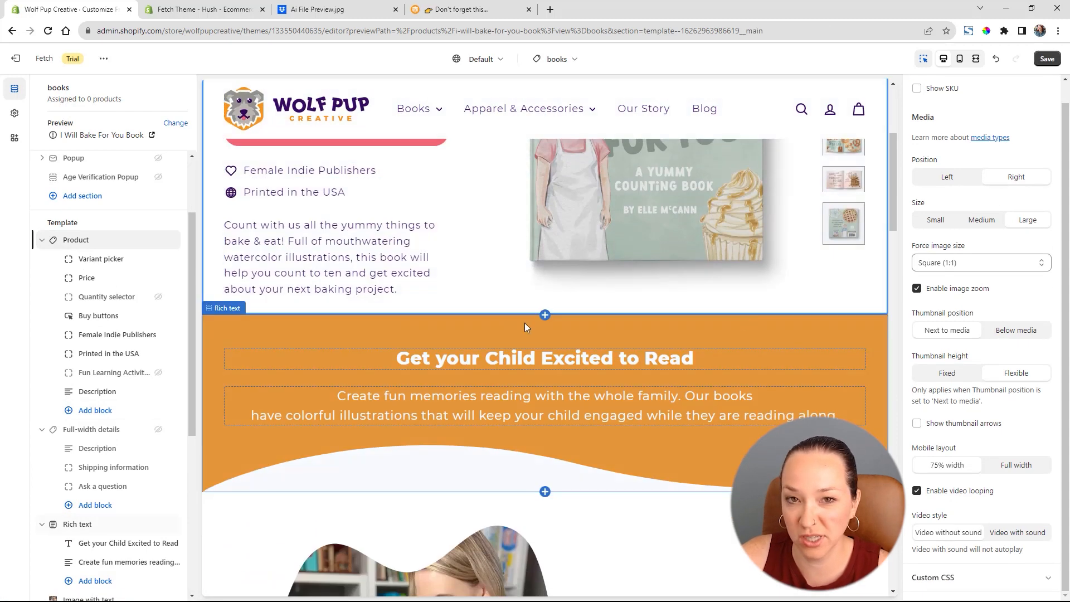
{"action": "scroll", "coordinate": [707, 363], "scroll_direction": "down", "scroll_amount": 5}
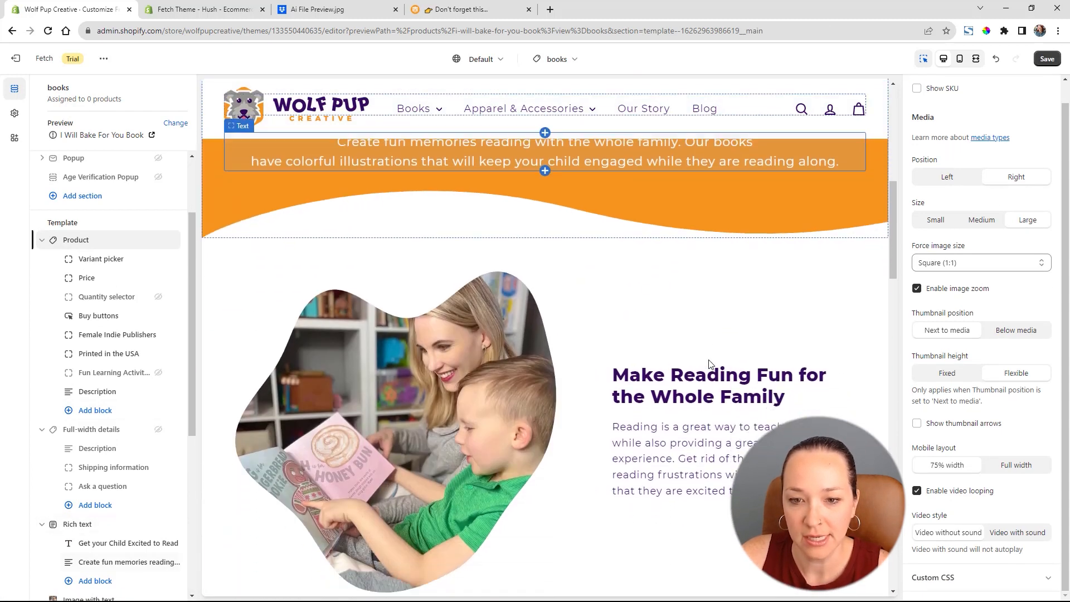
{"action": "scroll", "coordinate": [709, 363], "scroll_direction": "down", "scroll_amount": 3}
{"action": "scroll", "coordinate": [473, 320], "scroll_direction": "up", "scroll_amount": 6}
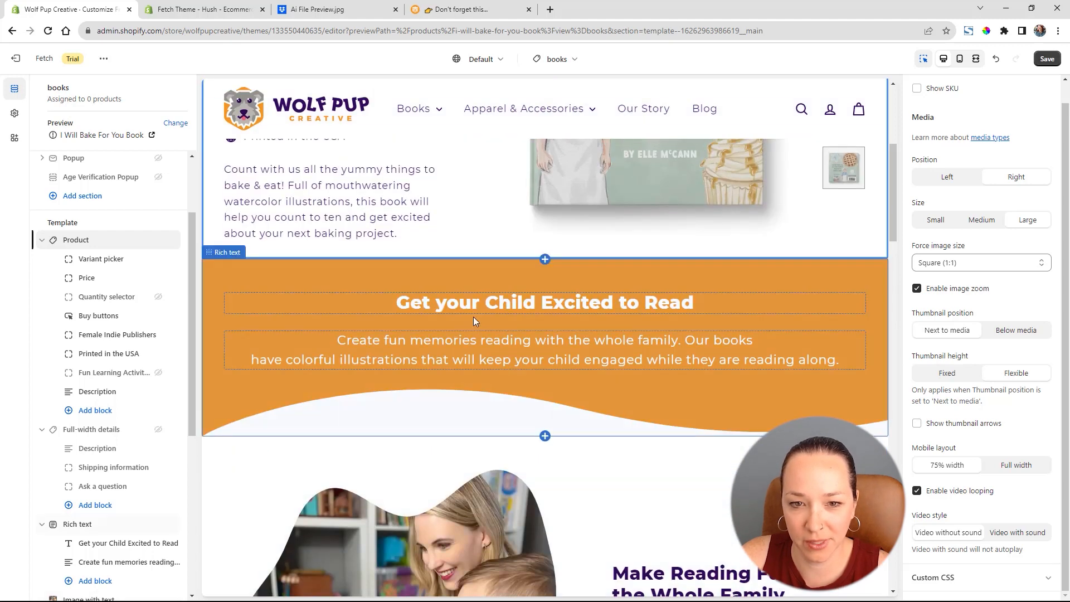
{"action": "scroll", "coordinate": [547, 315], "scroll_direction": "down", "scroll_amount": 2}
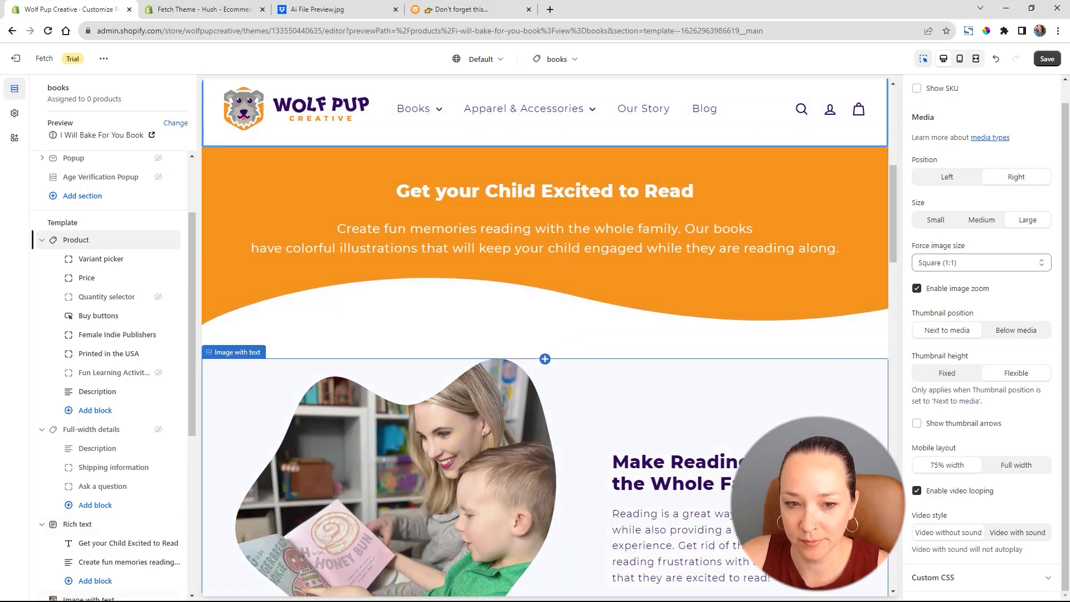
Change the heading of the first image with text section to "Family Reading Time Just Got More Fun!".
{"action": "left_click", "coordinate": [630, 390]}
{"action": "scroll", "coordinate": [982, 424], "scroll_direction": "down", "scroll_amount": 5}
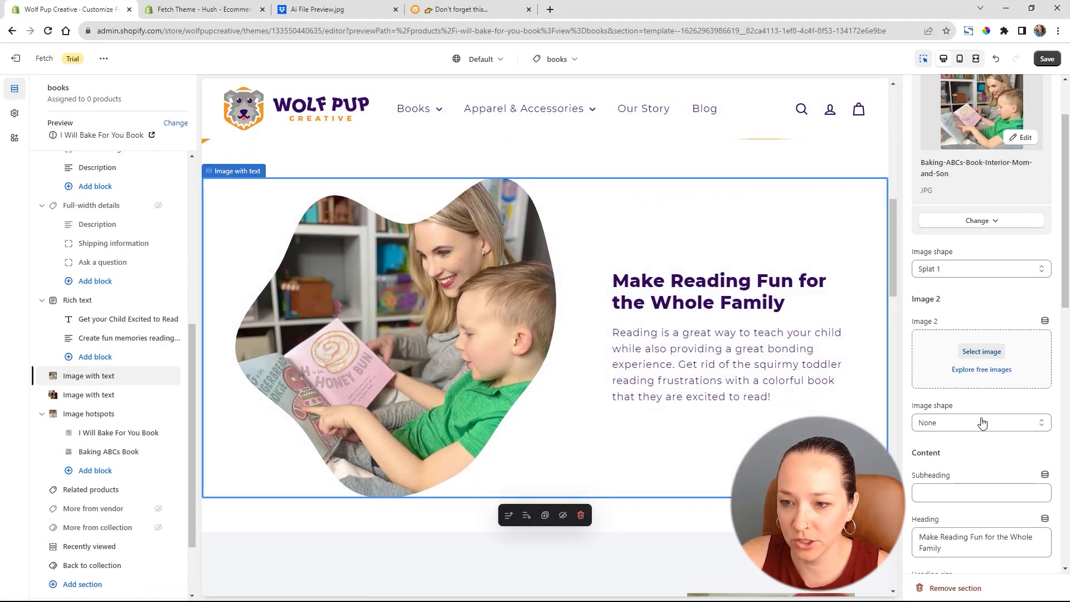
{"action": "scroll", "coordinate": [983, 423], "scroll_direction": "down", "scroll_amount": 1}
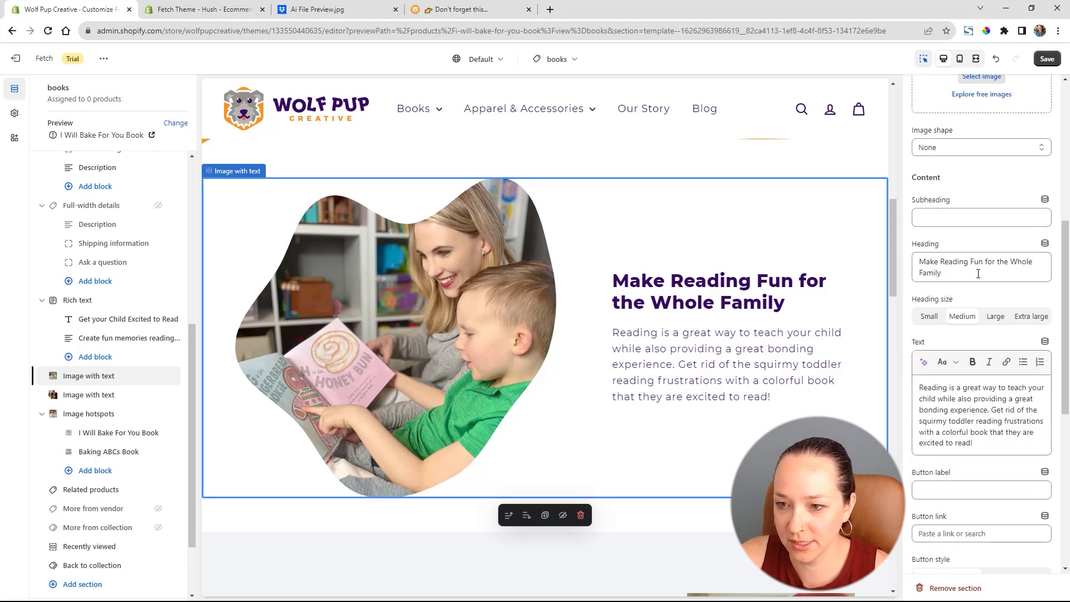
{"action": "double_click", "coordinate": [939, 261]}
{"action": "type", "text": "Fami"}
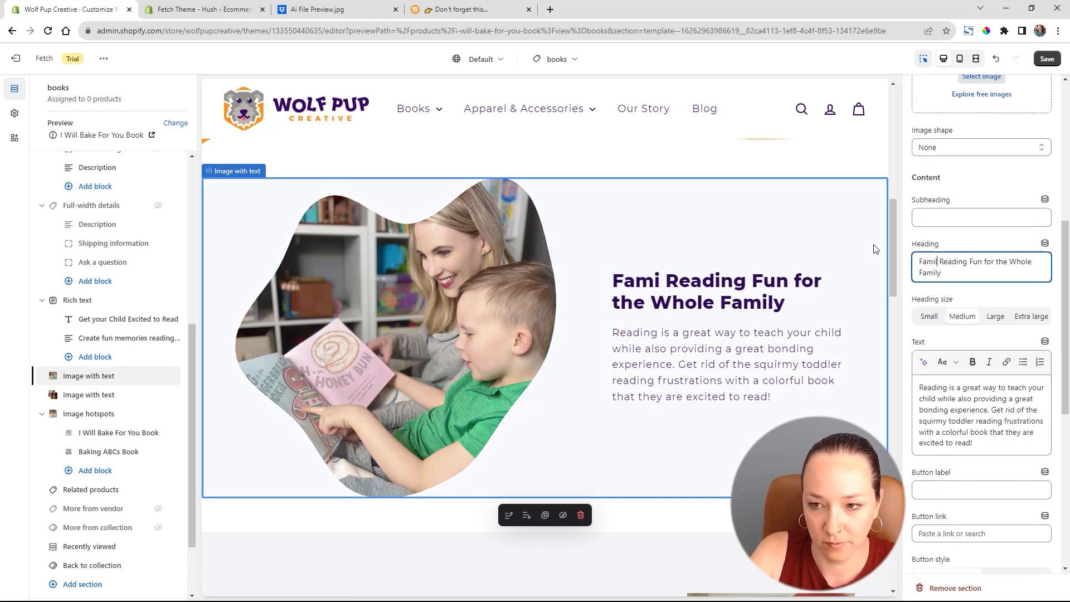
{"action": "type", "text": "ly"}
{"action": "left_click_drag", "start_coordinate": [973, 261], "coordinate": [936, 278]}
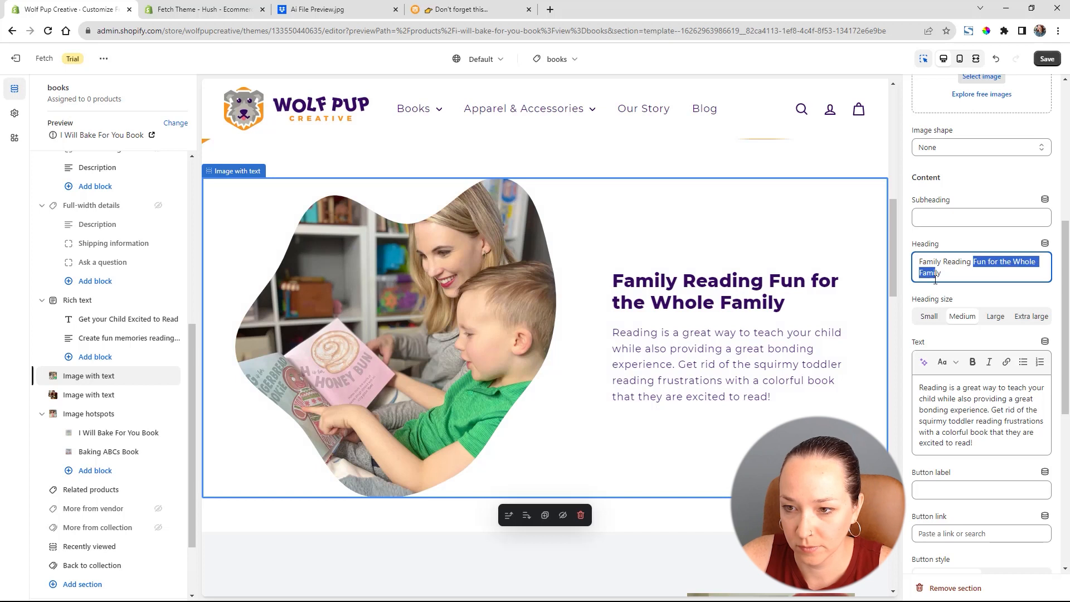
{"action": "type", "text": "Time"}
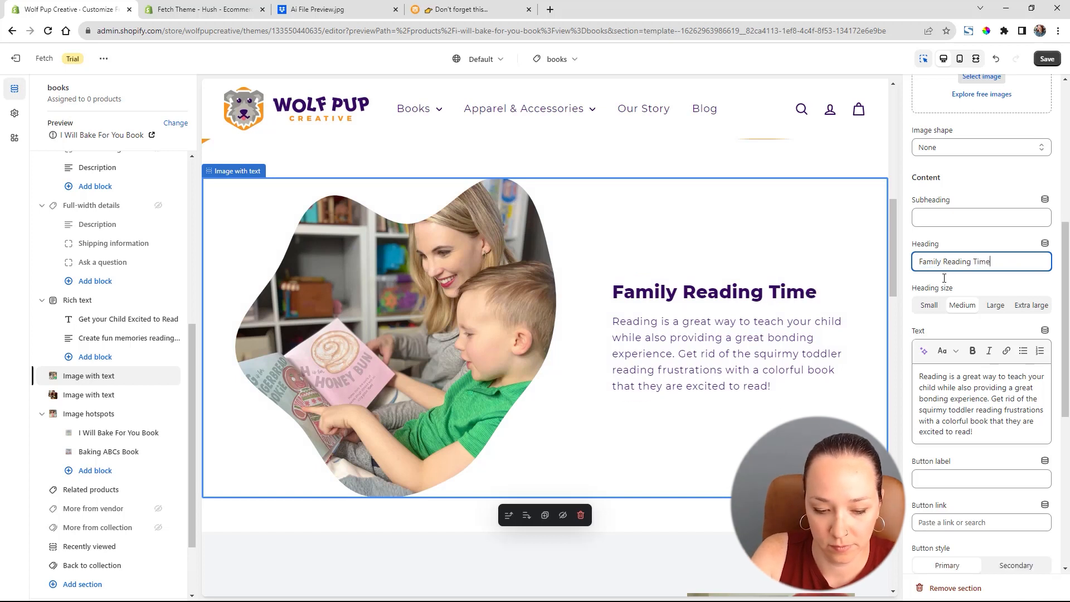
{"action": "type", "text": " Just"}
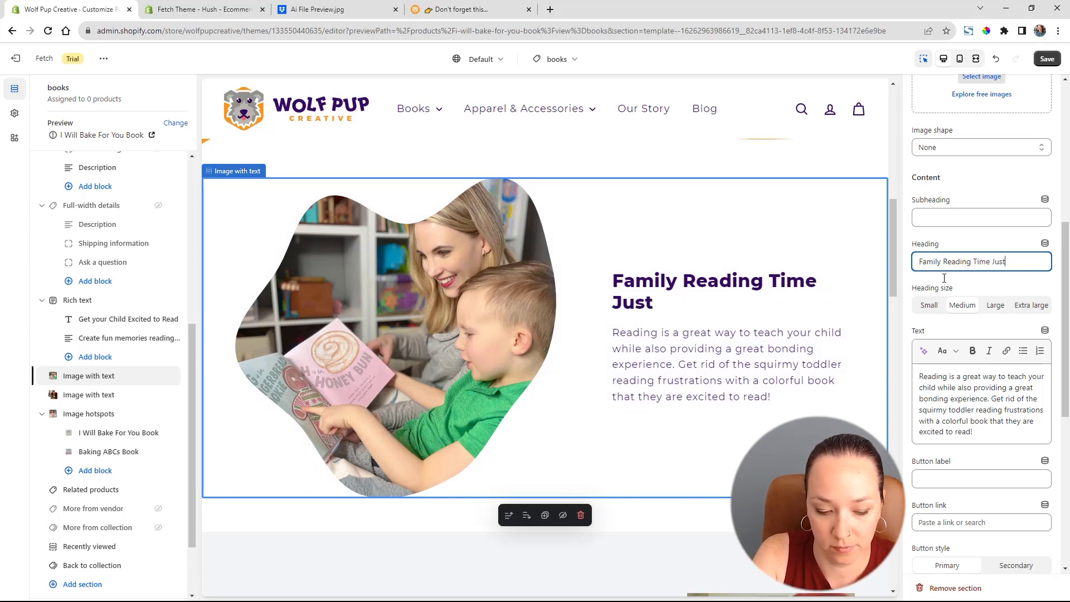
{"action": "type", "text": " Got More "}
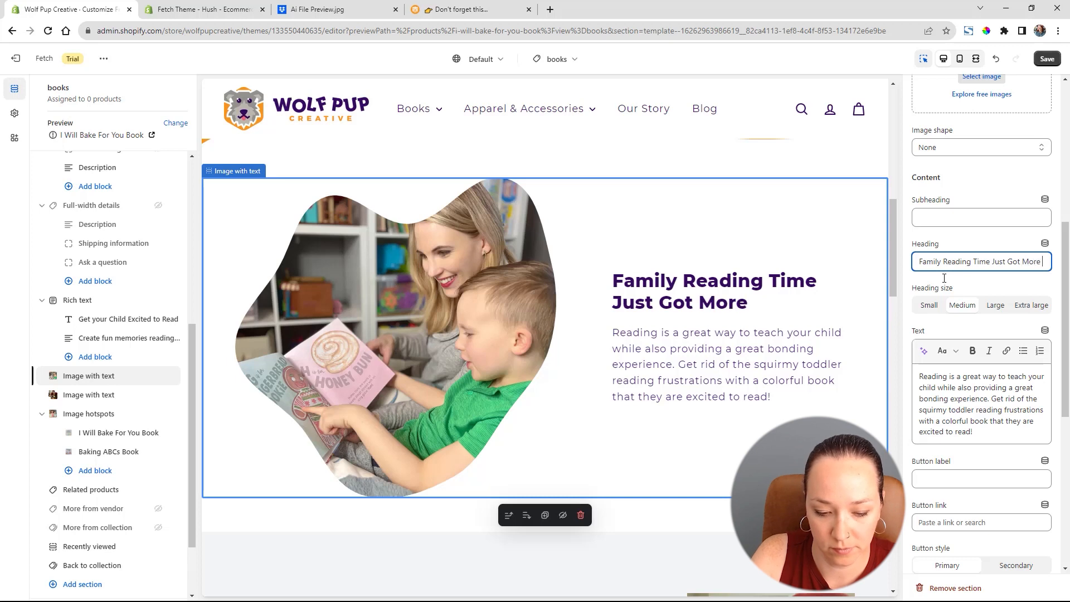
{"action": "type", "text": "Fun!"}
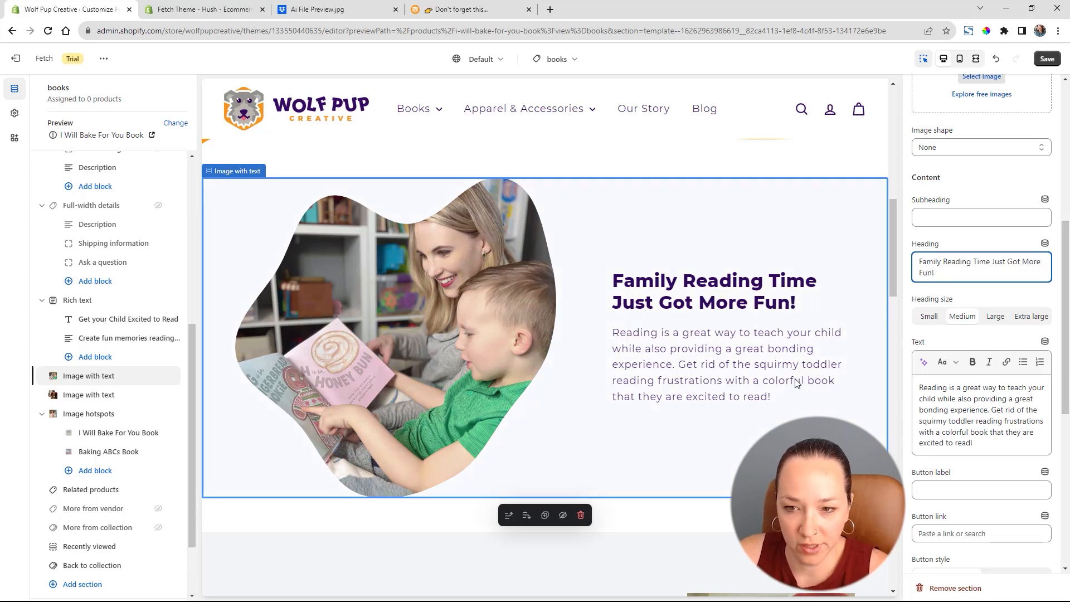
Review the page preview from the rich text banner down to the image hotspots and related products.
{"action": "scroll", "coordinate": [795, 383], "scroll_direction": "up", "scroll_amount": 3}
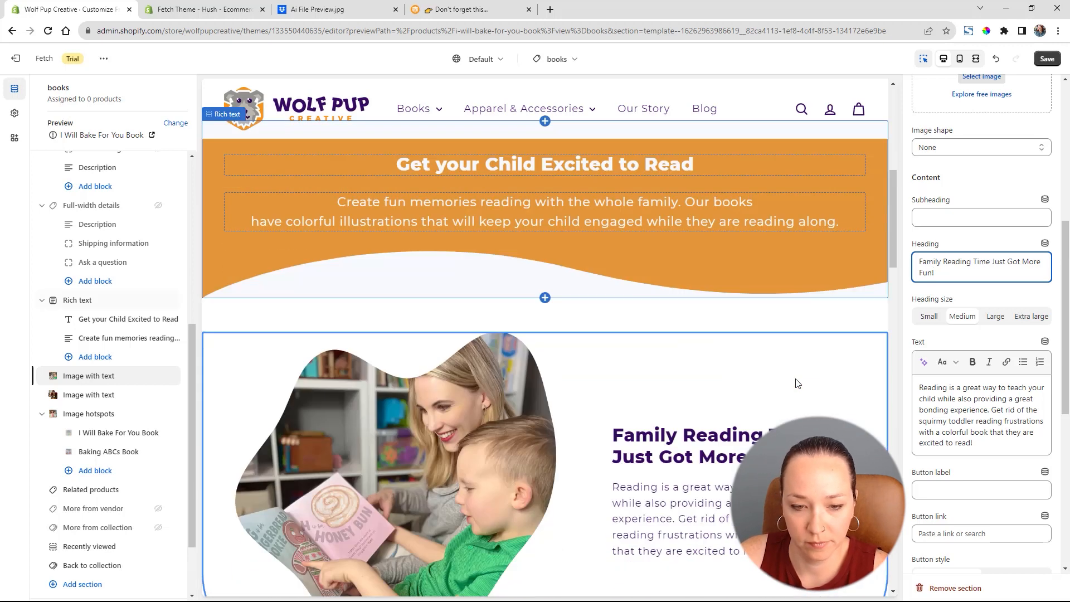
{"action": "scroll", "coordinate": [797, 383], "scroll_direction": "down", "scroll_amount": 5}
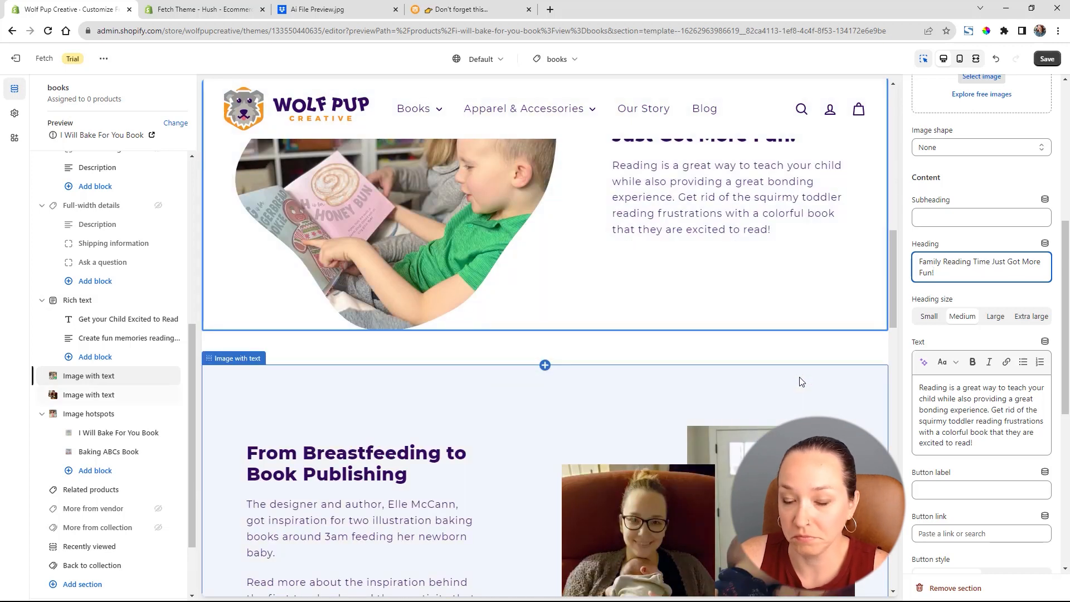
{"action": "scroll", "coordinate": [799, 382], "scroll_direction": "down", "scroll_amount": 8}
{"action": "scroll", "coordinate": [801, 382], "scroll_direction": "down", "scroll_amount": 8}
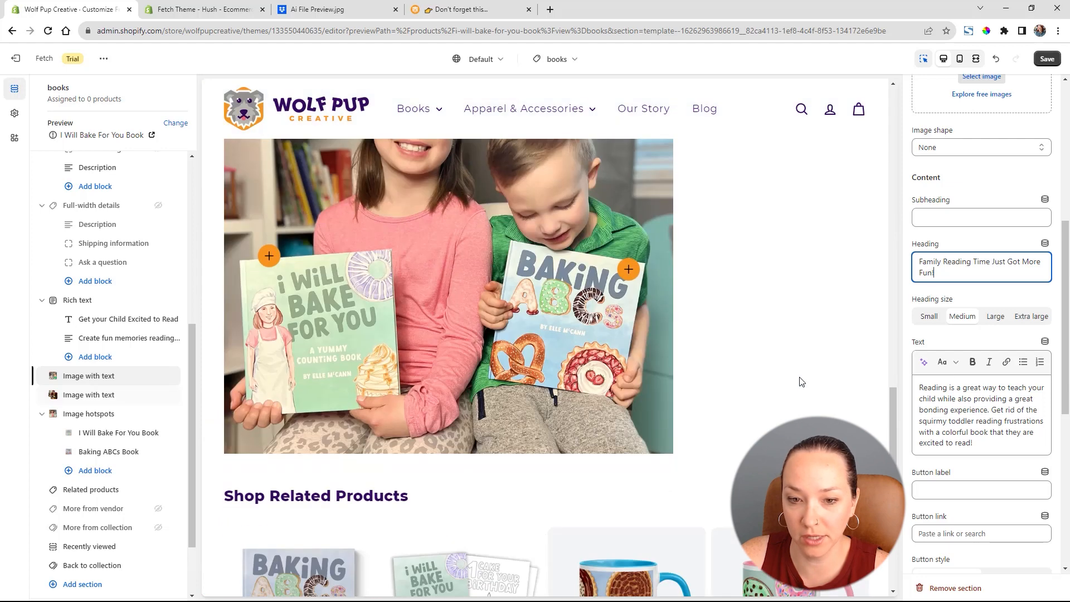
Save the books template and review its preview from the image hotspots back up to the product details.
{"action": "scroll", "coordinate": [689, 403], "scroll_direction": "up", "scroll_amount": 5}
{"action": "left_click", "coordinate": [627, 378]}
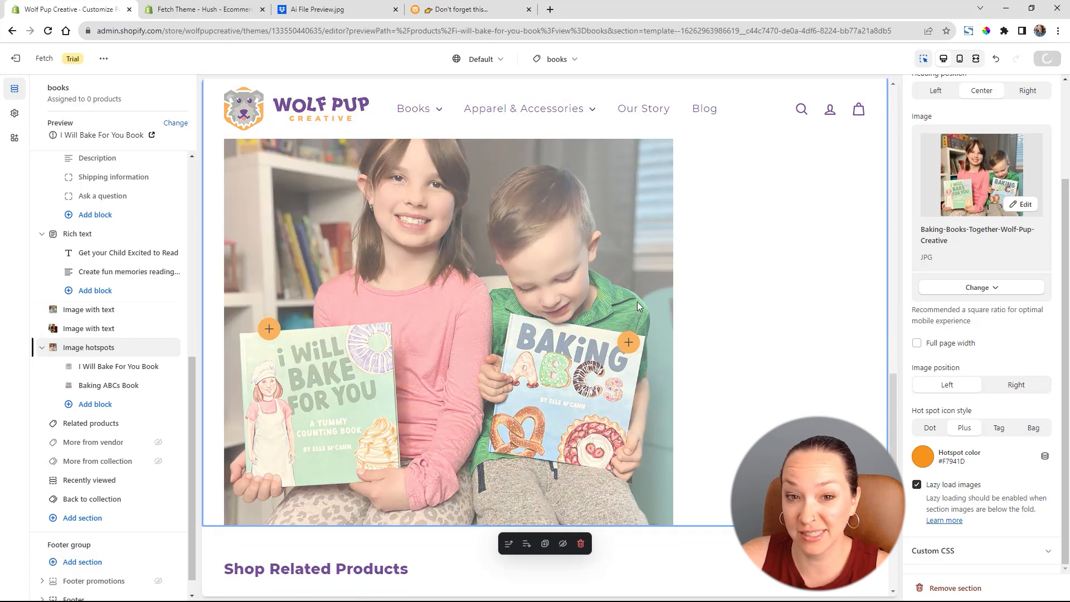
{"action": "scroll", "coordinate": [753, 273], "scroll_direction": "up", "scroll_amount": 10}
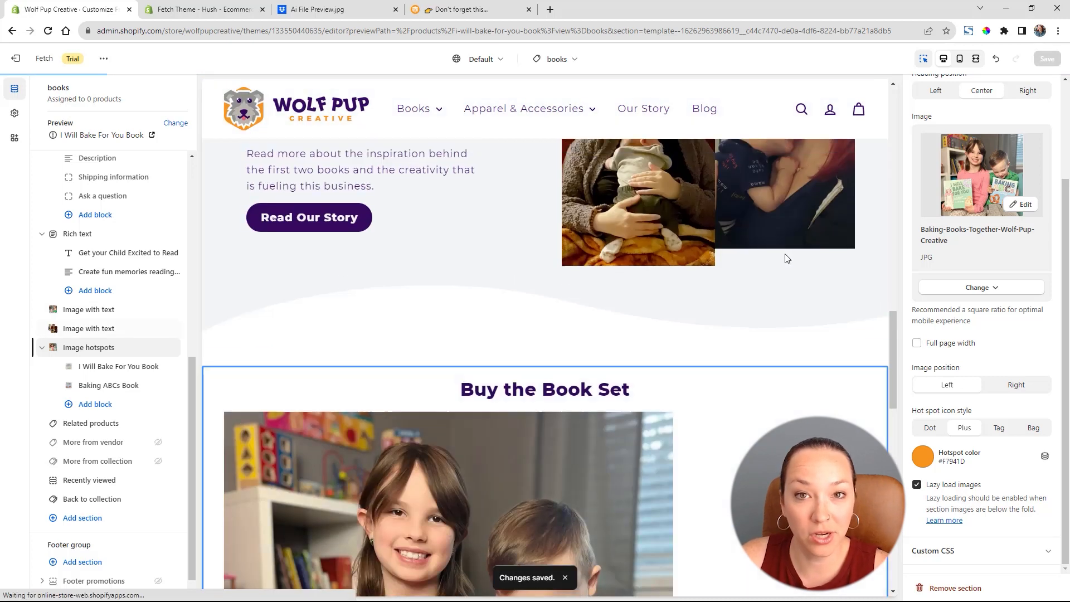
{"action": "scroll", "coordinate": [725, 257], "scroll_direction": "down", "scroll_amount": 5}
{"action": "scroll", "coordinate": [666, 253], "scroll_direction": "up", "scroll_amount": 15}
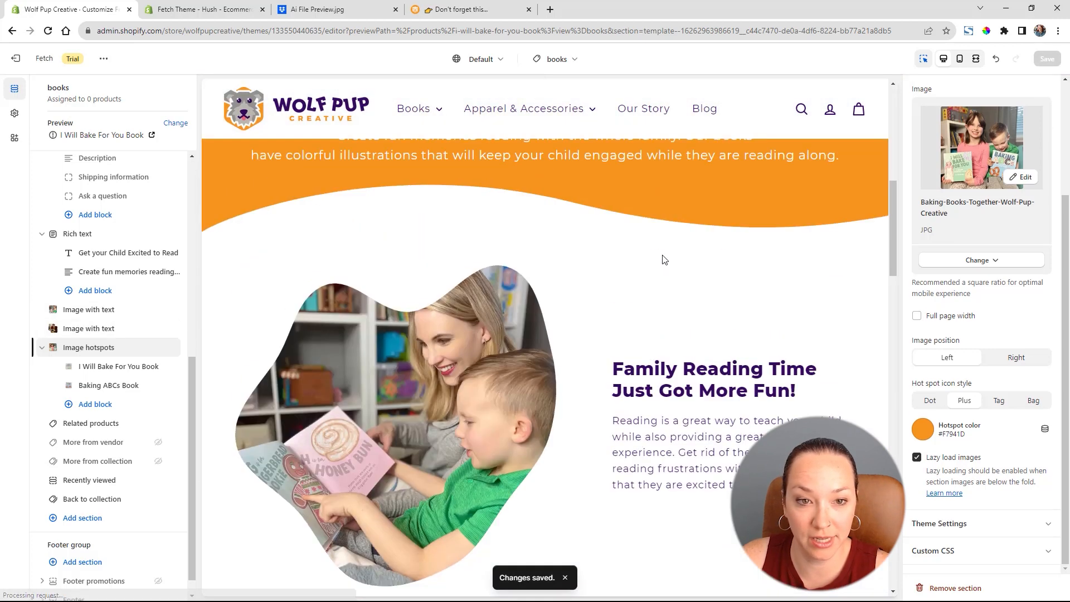
{"action": "scroll", "coordinate": [663, 255], "scroll_direction": "up", "scroll_amount": 2}
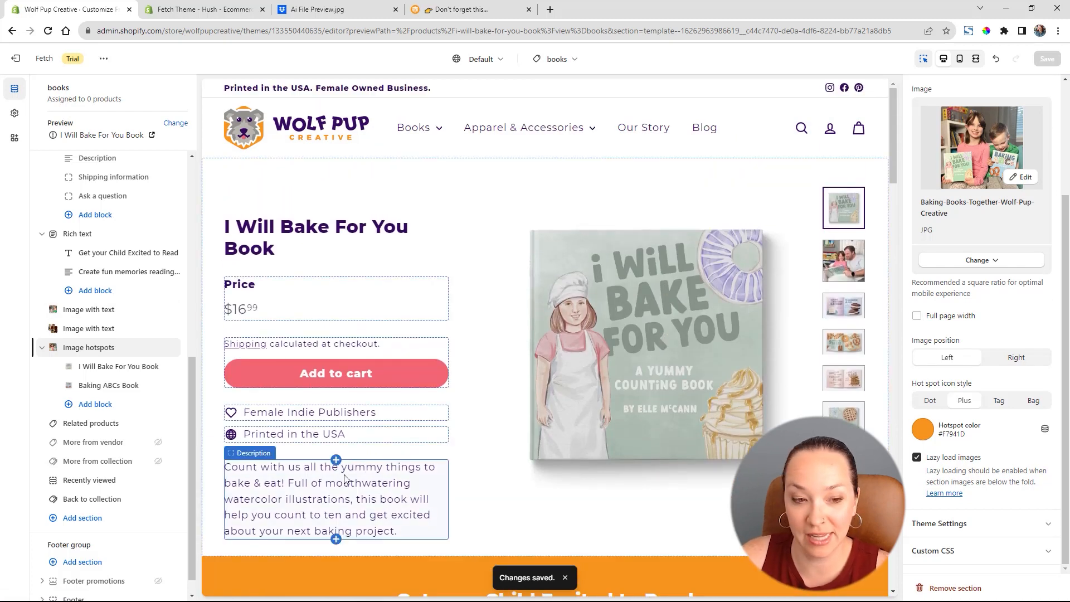
{"action": "scroll", "coordinate": [154, 390], "scroll_direction": "up", "scroll_amount": 6}
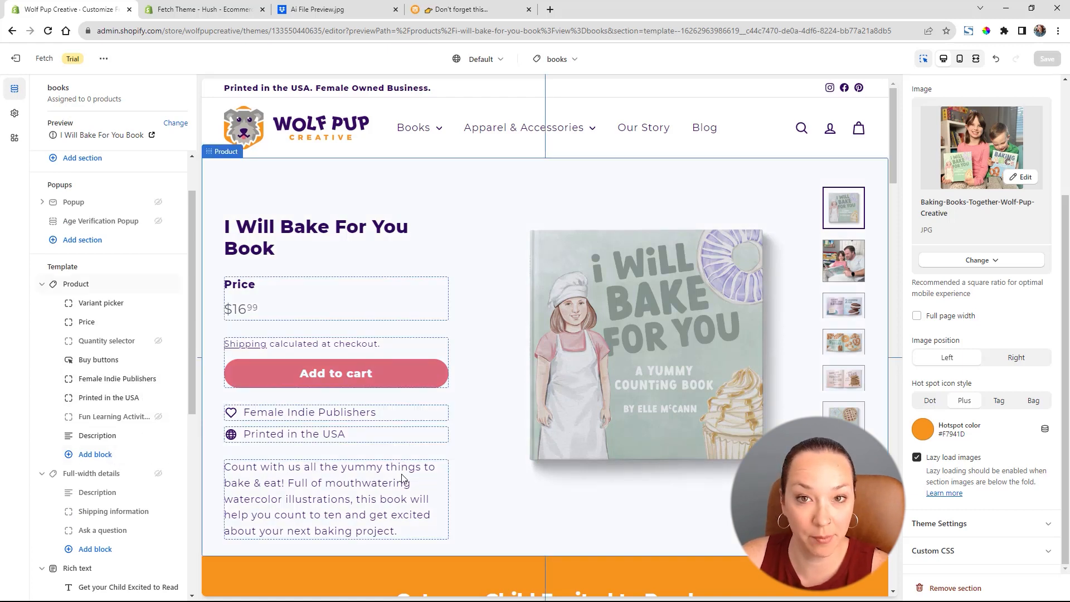
Create a new product template named "Apparel" based on Default product.
{"action": "left_click", "coordinate": [557, 59]}
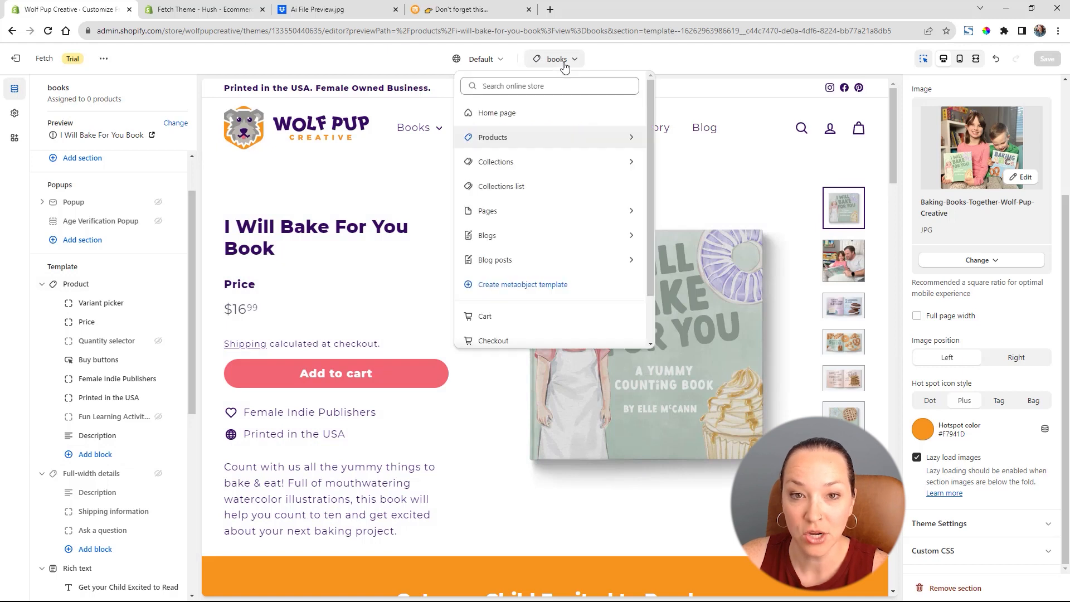
{"action": "left_click", "coordinate": [635, 139]}
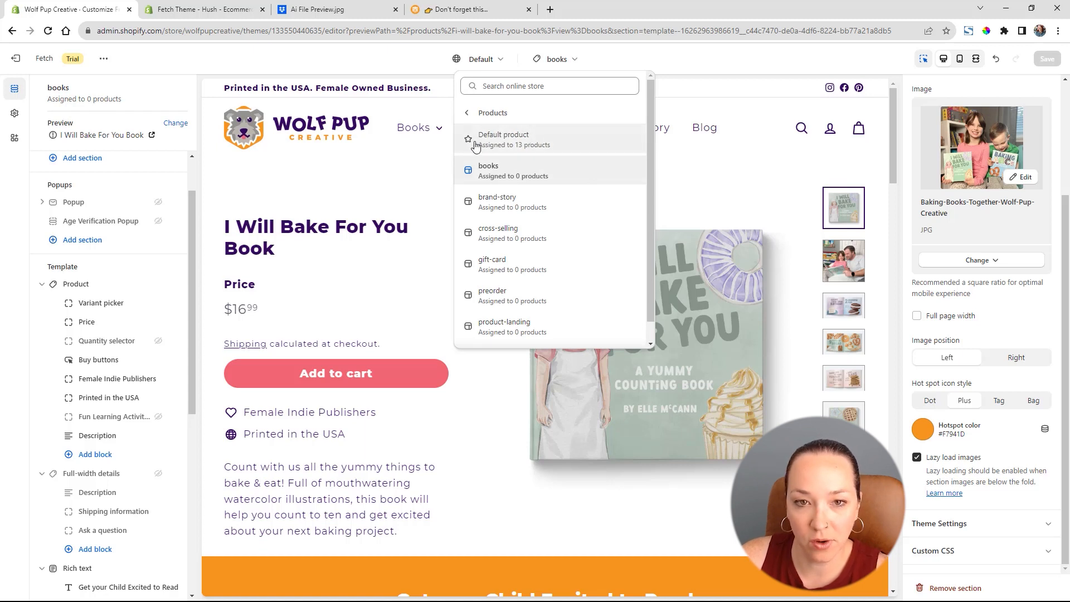
{"action": "scroll", "coordinate": [546, 212], "scroll_direction": "down", "scroll_amount": 1}
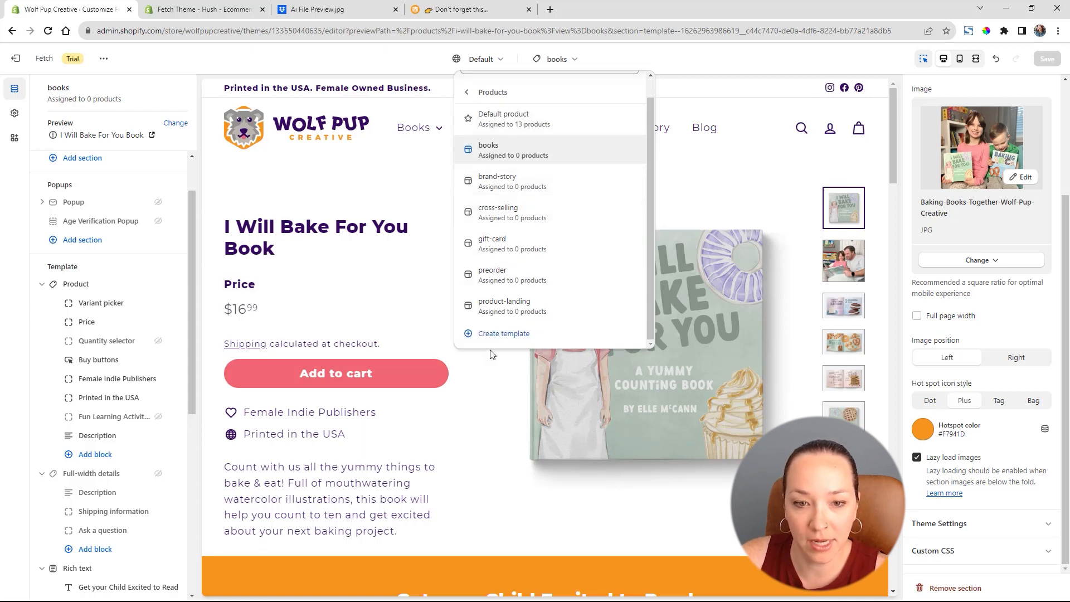
{"action": "left_click", "coordinate": [508, 333]}
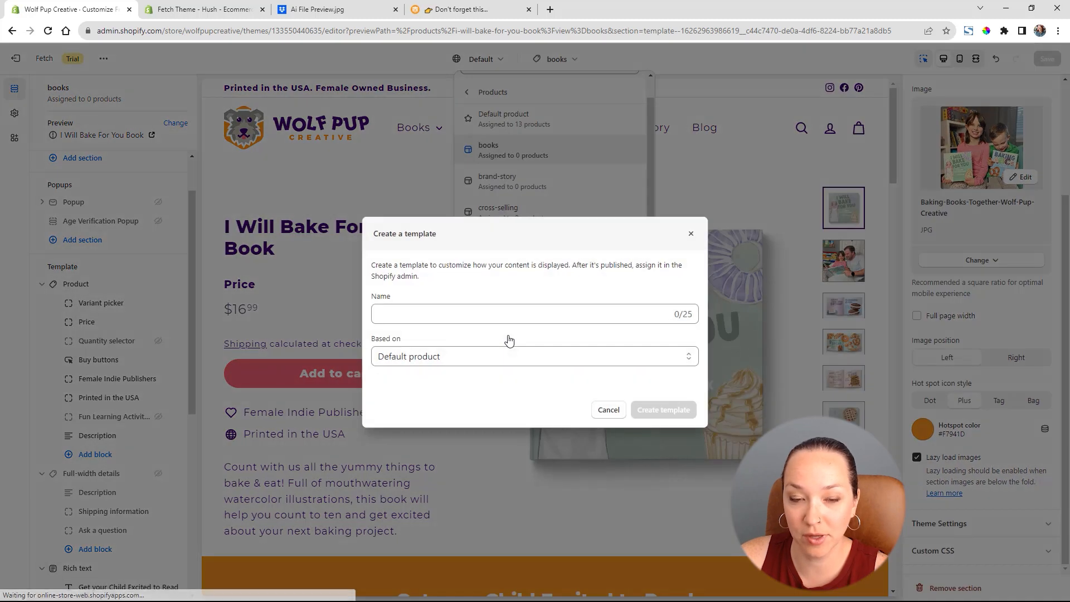
{"action": "type", "text": "Apparel"}
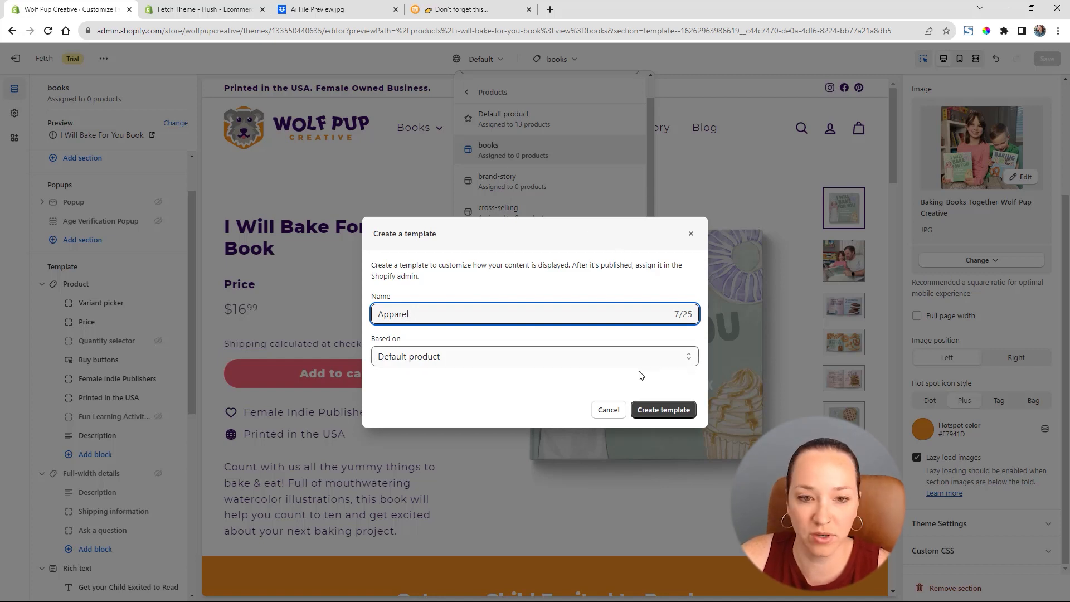
{"action": "left_click", "coordinate": [662, 417]}
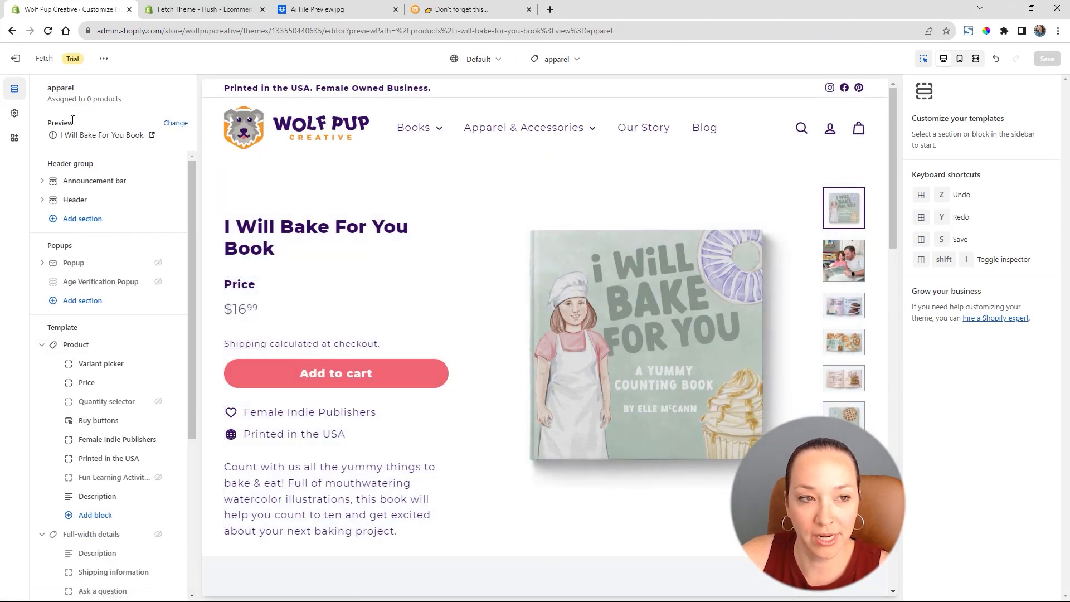
Change the template's preview product to Cookie Monster Short Sleeve Tee and check its product details.
{"action": "left_click", "coordinate": [182, 126]}
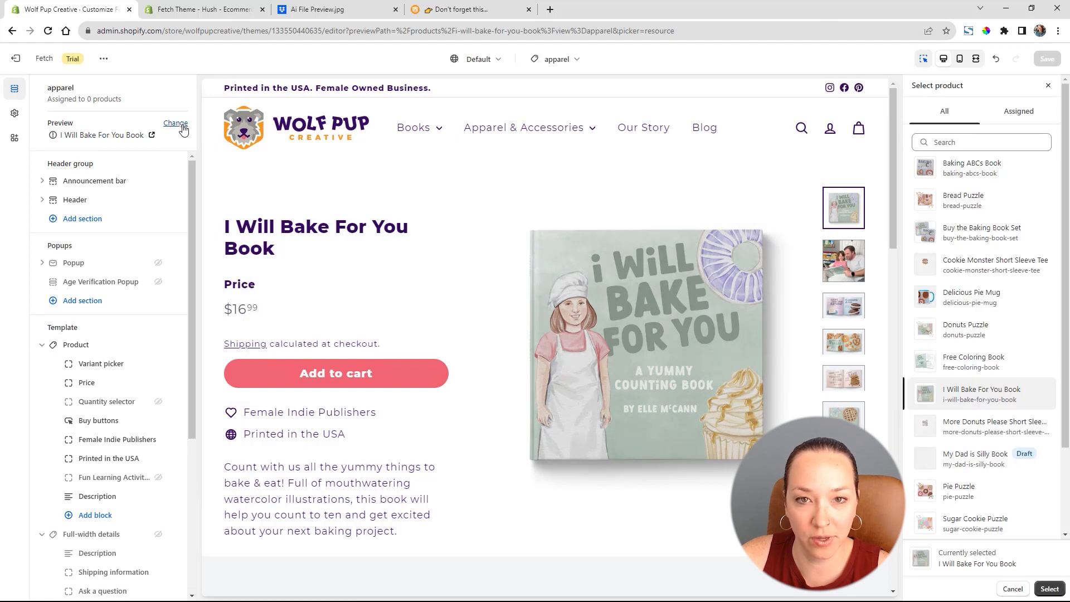
{"action": "left_click", "coordinate": [993, 271]}
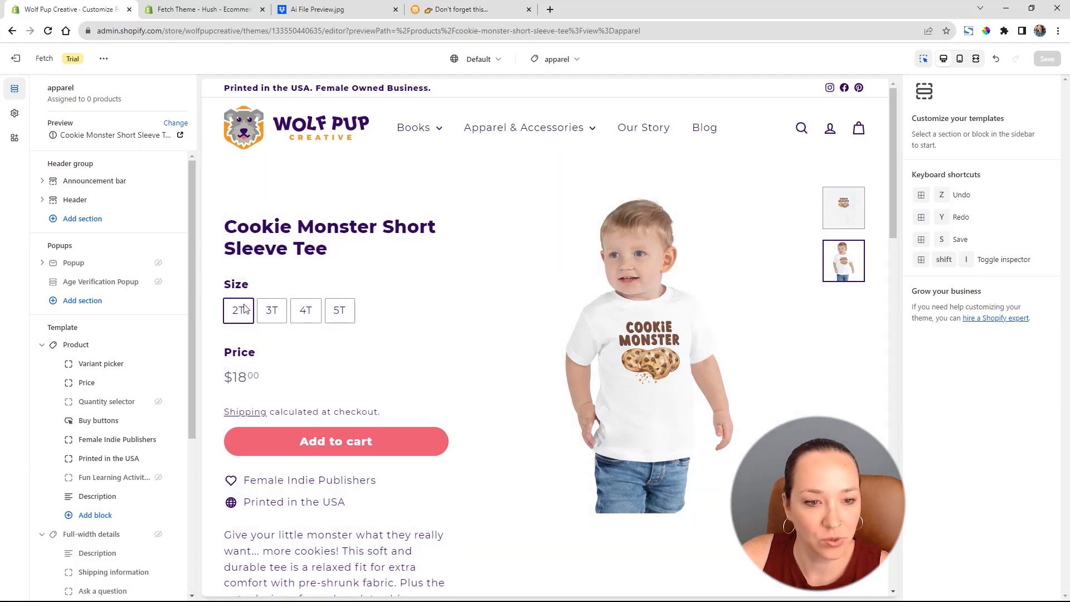
{"action": "scroll", "coordinate": [355, 267], "scroll_direction": "down", "scroll_amount": 3}
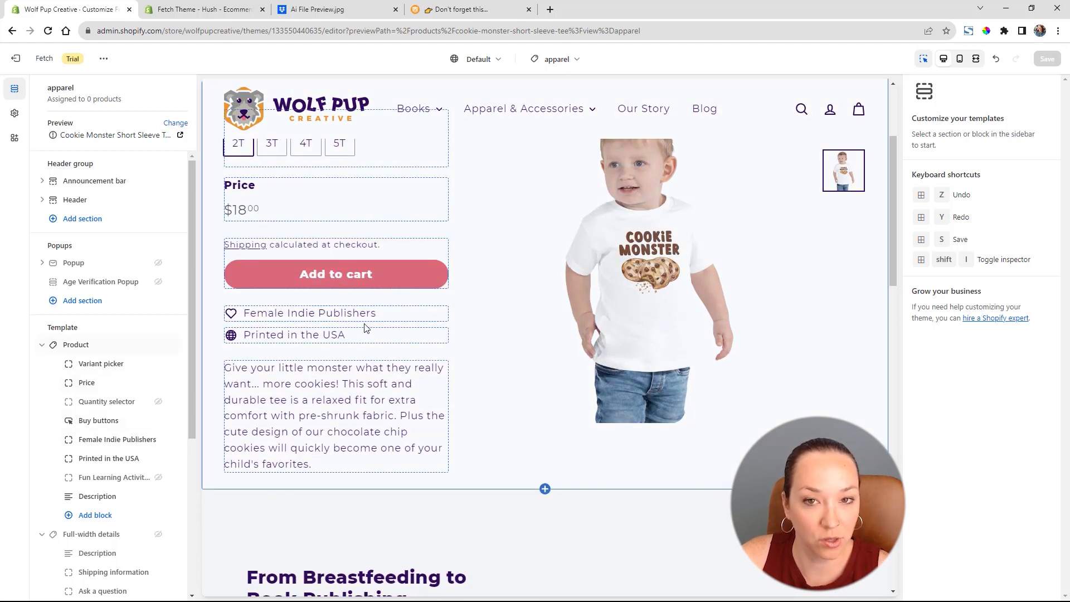
Change the text of the "Female Indie Publishers" sales point to "Female Owned Business".
{"action": "scroll", "coordinate": [142, 413], "scroll_direction": "down", "scroll_amount": 1}
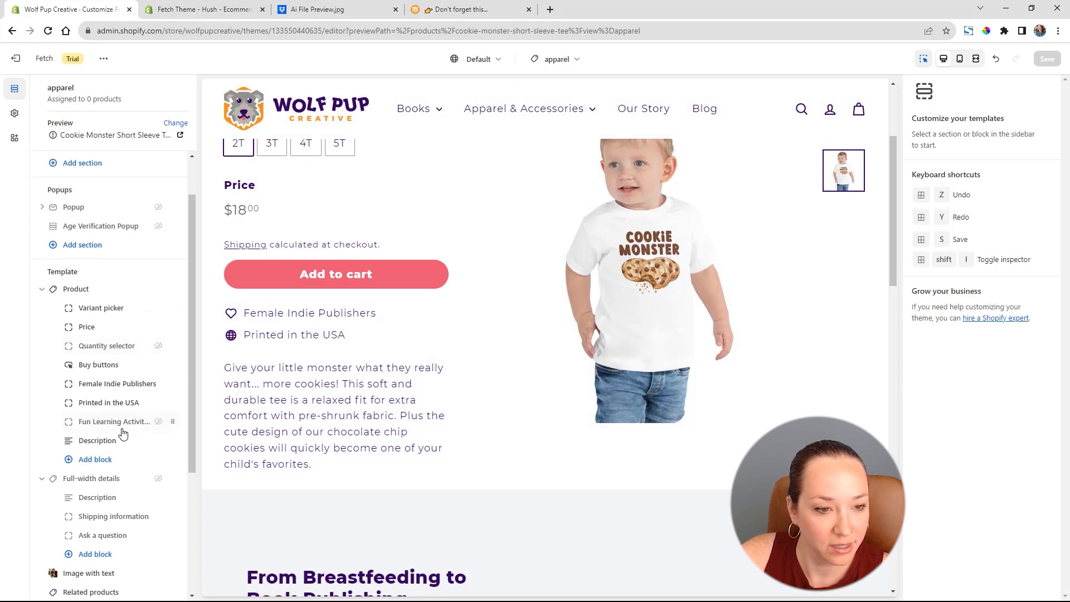
{"action": "left_click", "coordinate": [109, 384]}
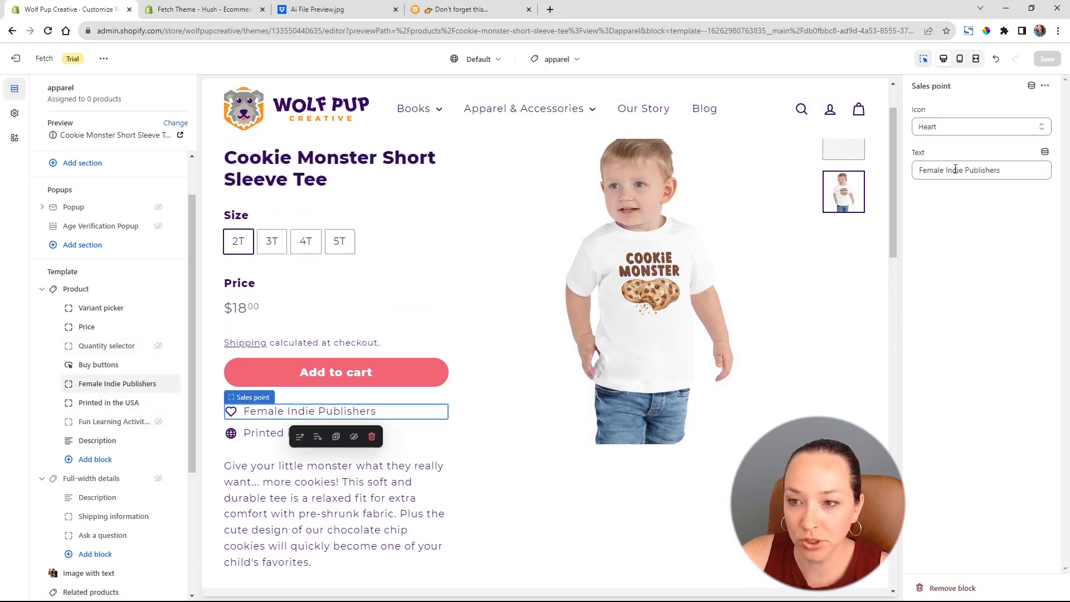
{"action": "left_click_drag", "start_coordinate": [1011, 168], "coordinate": [945, 171]}
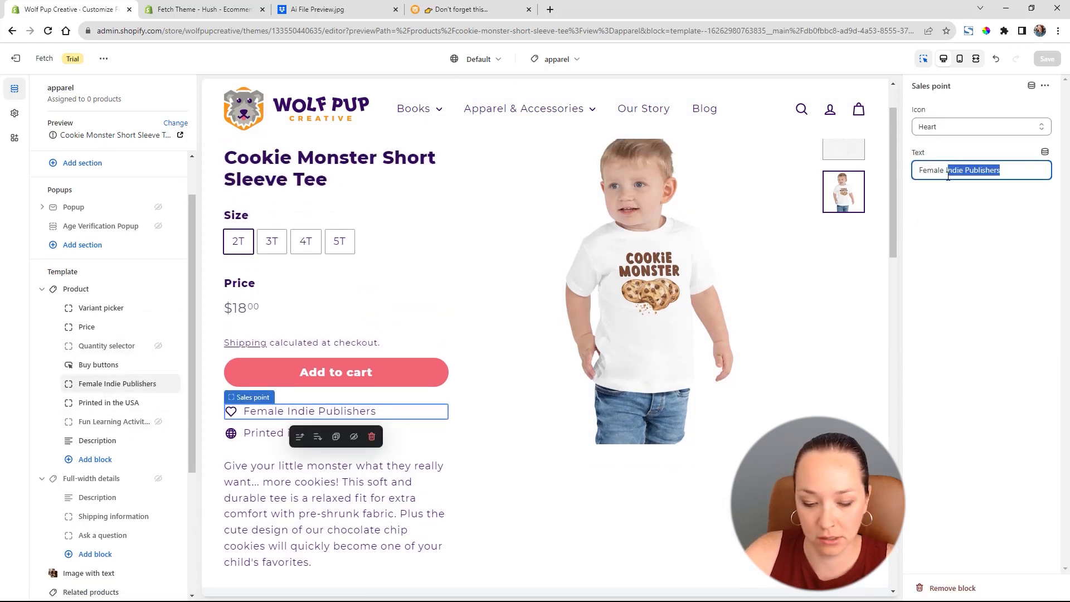
{"action": "type", "text": "Owned Busin"}
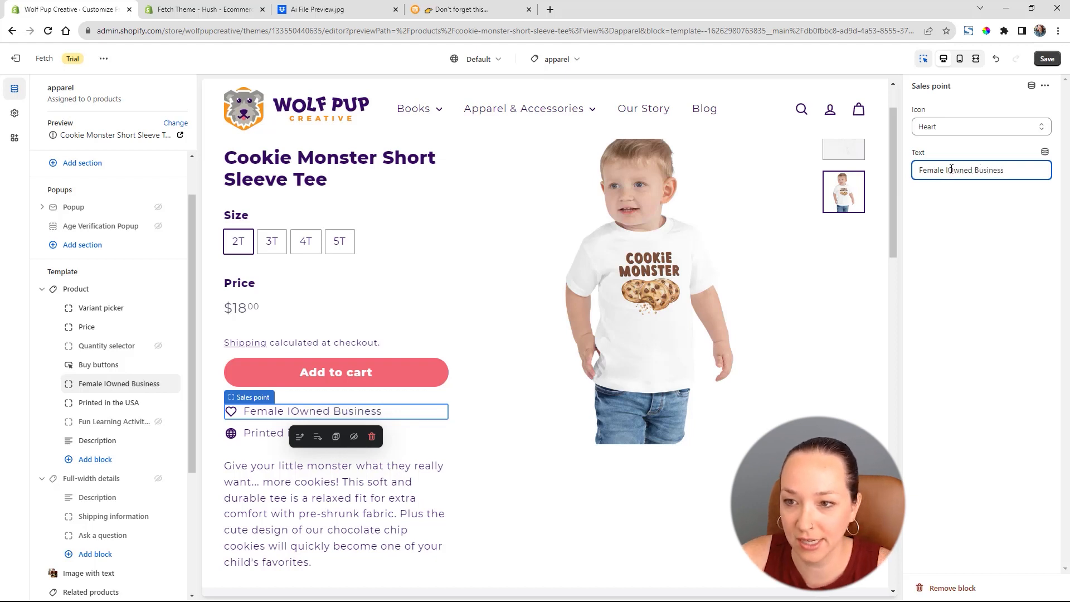
{"action": "key", "text": "BackSpace"}
{"action": "left_click", "coordinate": [984, 220]}
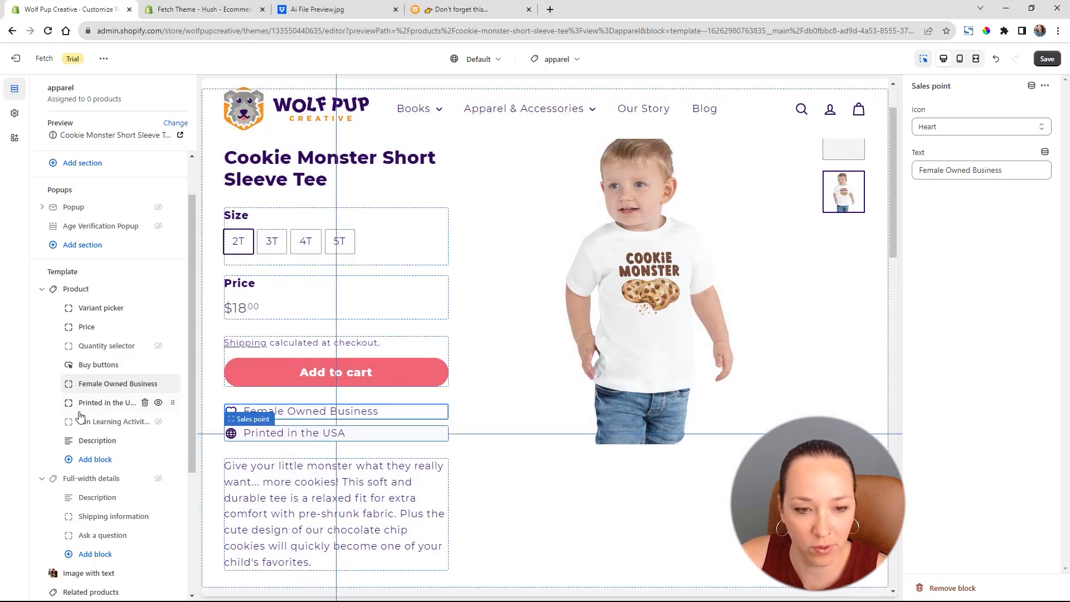
{"action": "left_click", "coordinate": [118, 384]}
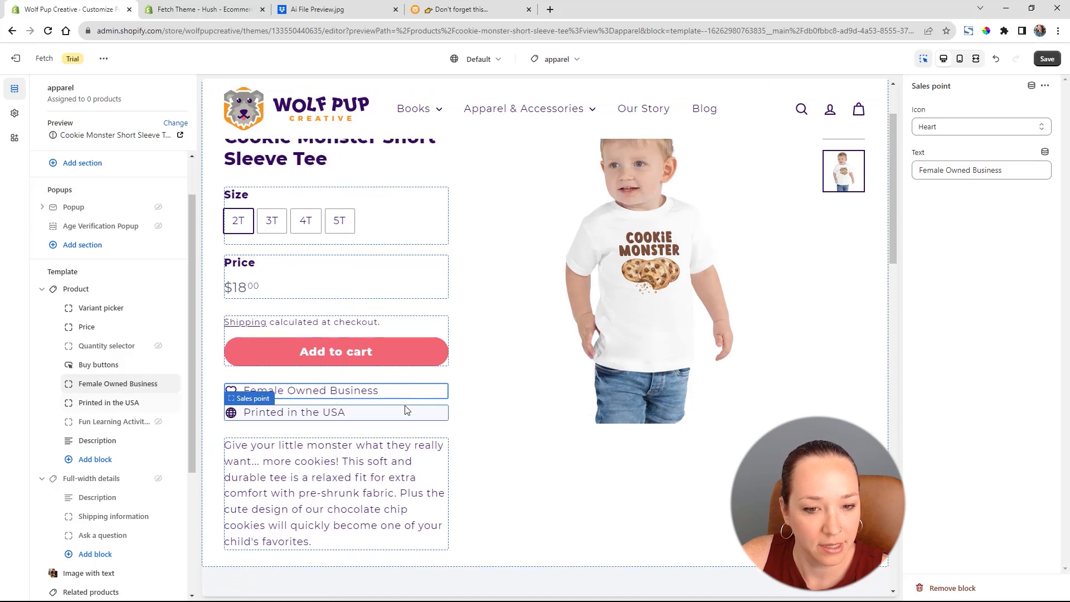
Add a Size chart block to the Product section and move it directly below the "Printed in the USA" sales point.
{"action": "left_click", "coordinate": [89, 459]}
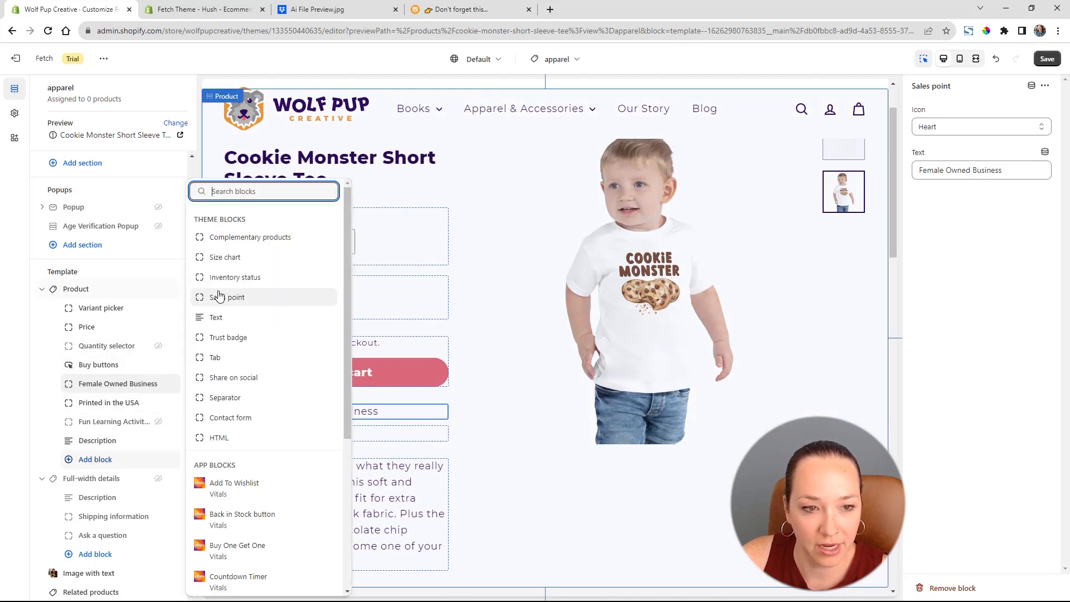
{"action": "left_click", "coordinate": [255, 259]}
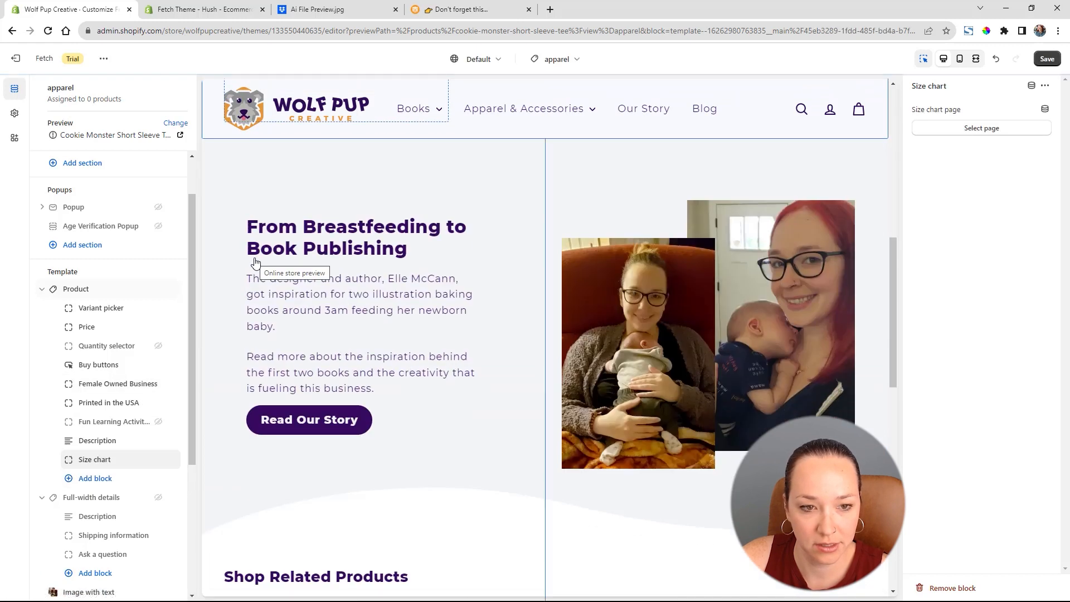
{"action": "scroll", "coordinate": [480, 372], "scroll_direction": "up", "scroll_amount": 6}
{"action": "mouse_move", "coordinate": [175, 461]}
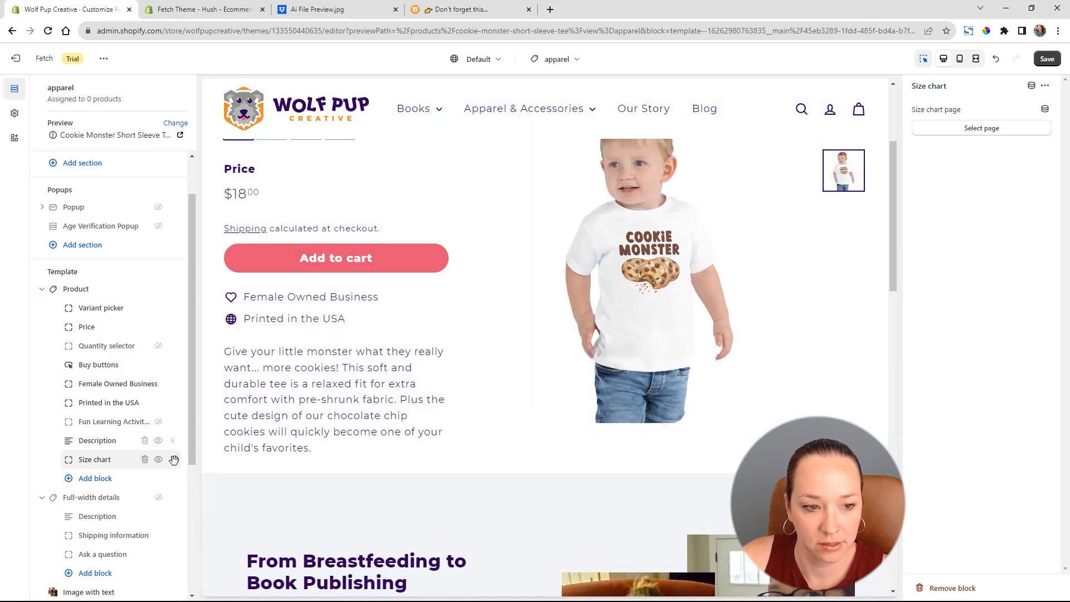
{"action": "left_click_drag", "start_coordinate": [173, 461], "coordinate": [174, 424]}
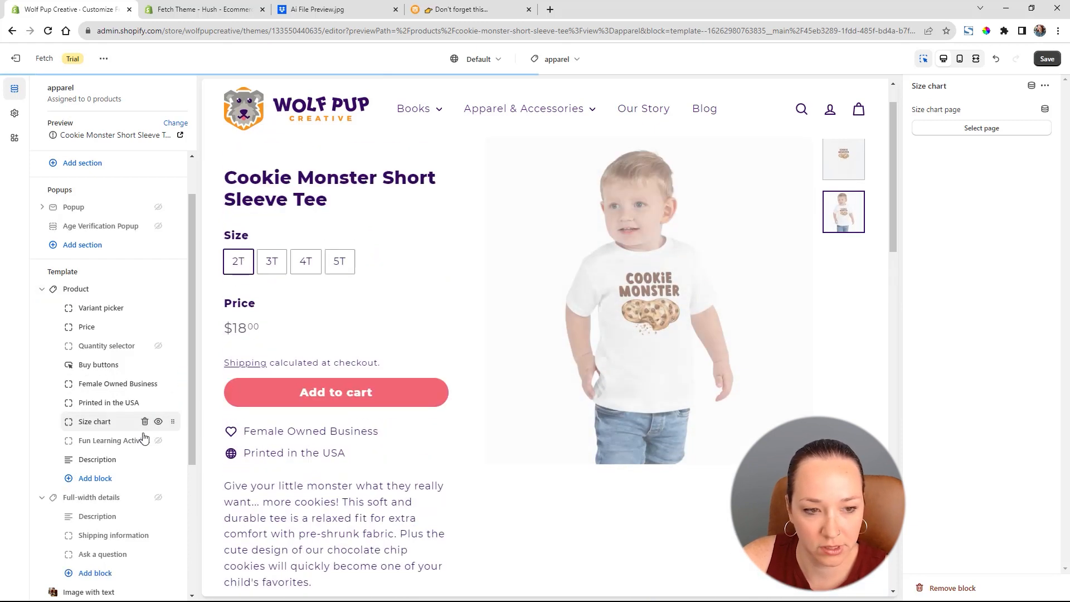
Assign the FAQs page as the size chart page and save the apparel template.
{"action": "left_click", "coordinate": [988, 130]}
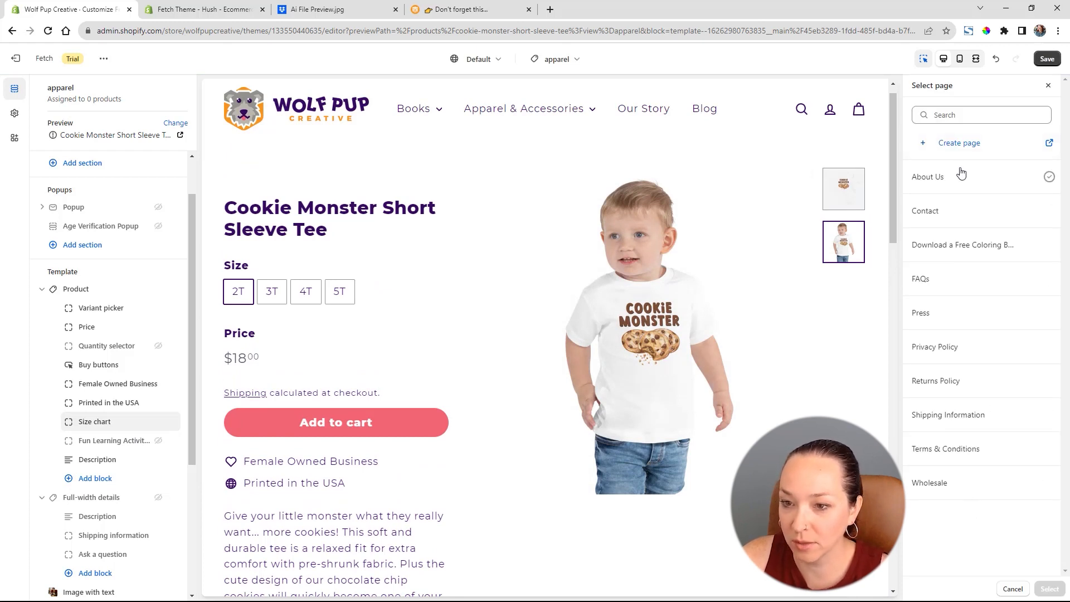
{"action": "left_click", "coordinate": [926, 279]}
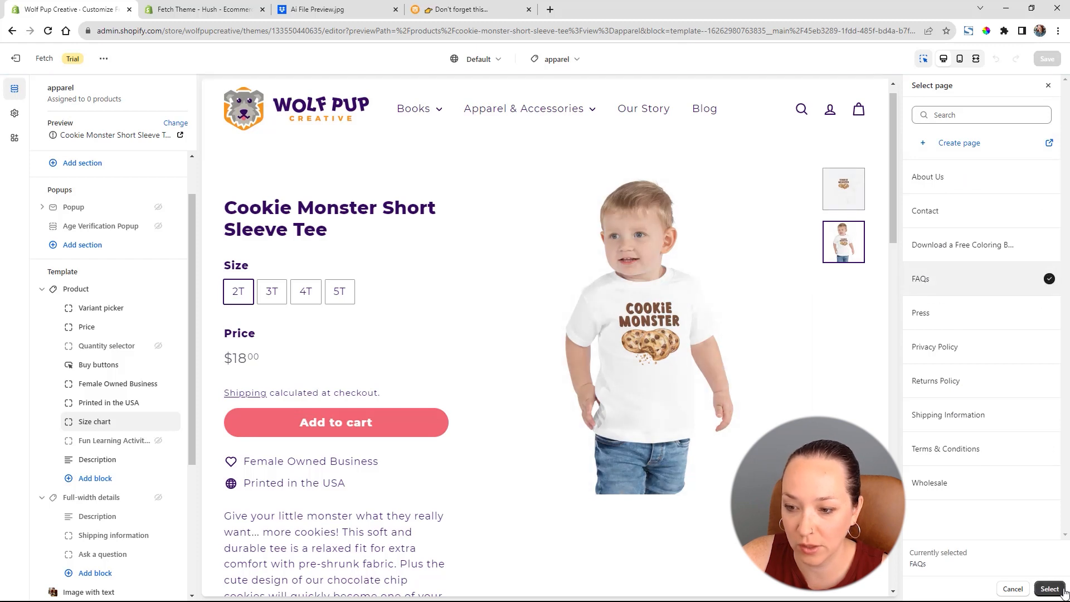
{"action": "left_click", "coordinate": [1049, 589]}
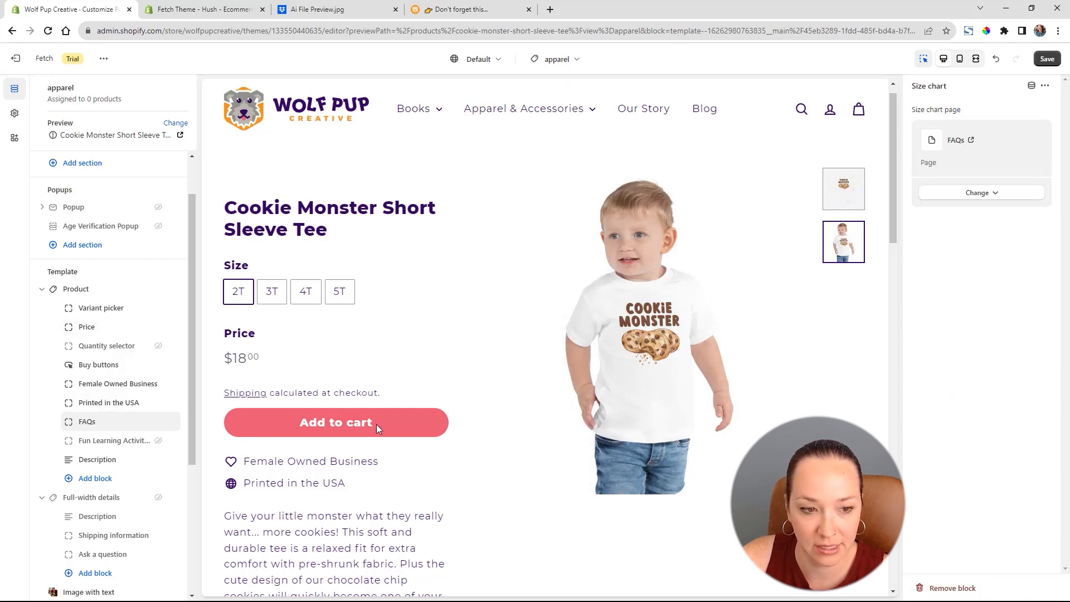
{"action": "scroll", "coordinate": [449, 370], "scroll_direction": "down", "scroll_amount": 3}
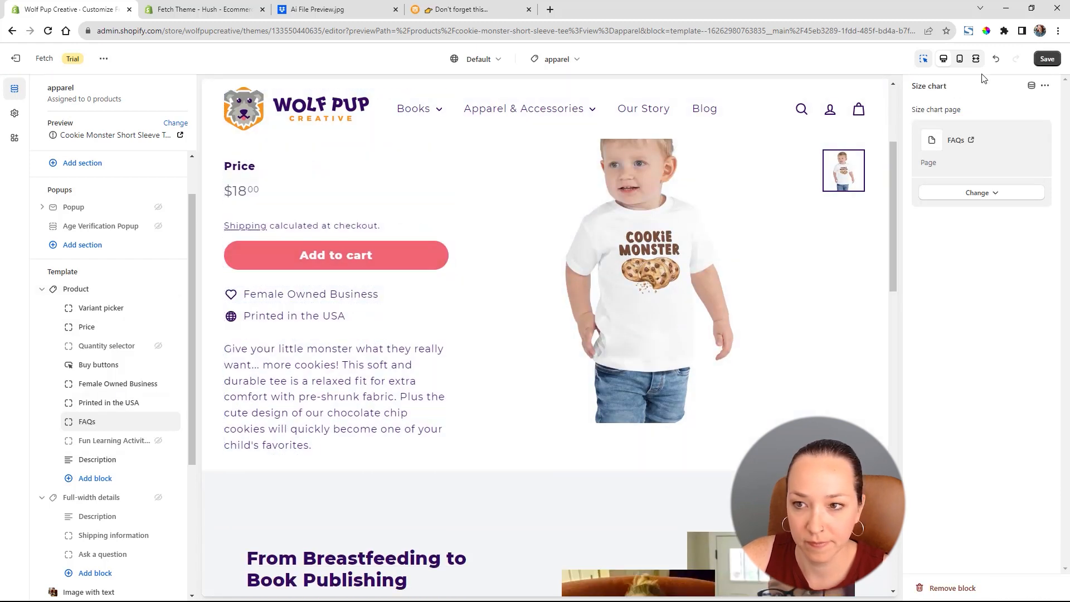
{"action": "left_click", "coordinate": [1047, 58]}
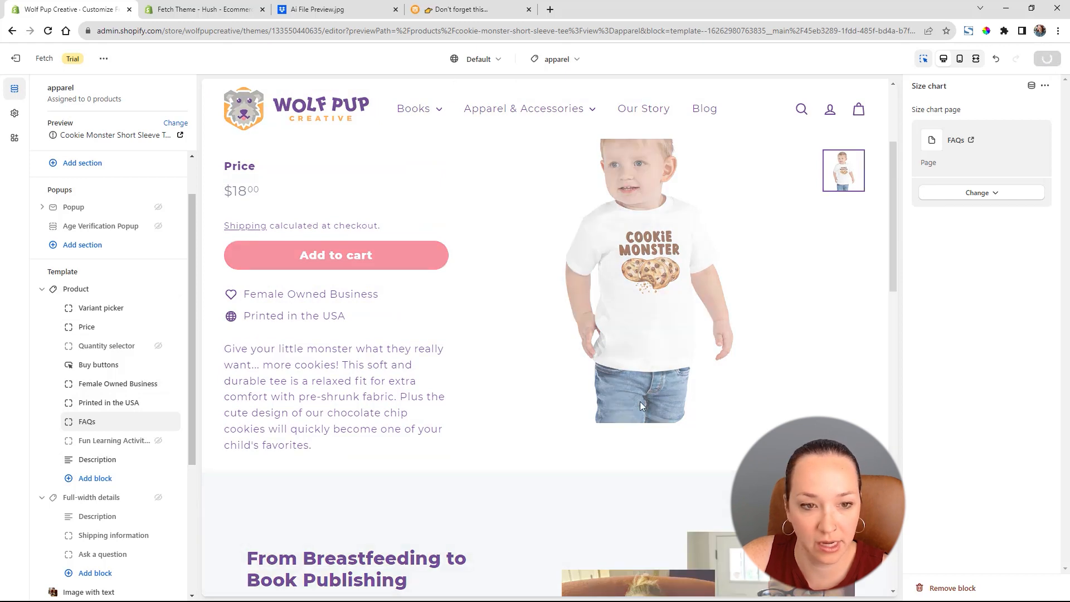
Review the apparel page from the product details down to the related products, and switch to the mobile preview.
{"action": "scroll", "coordinate": [429, 321], "scroll_direction": "up", "scroll_amount": 3}
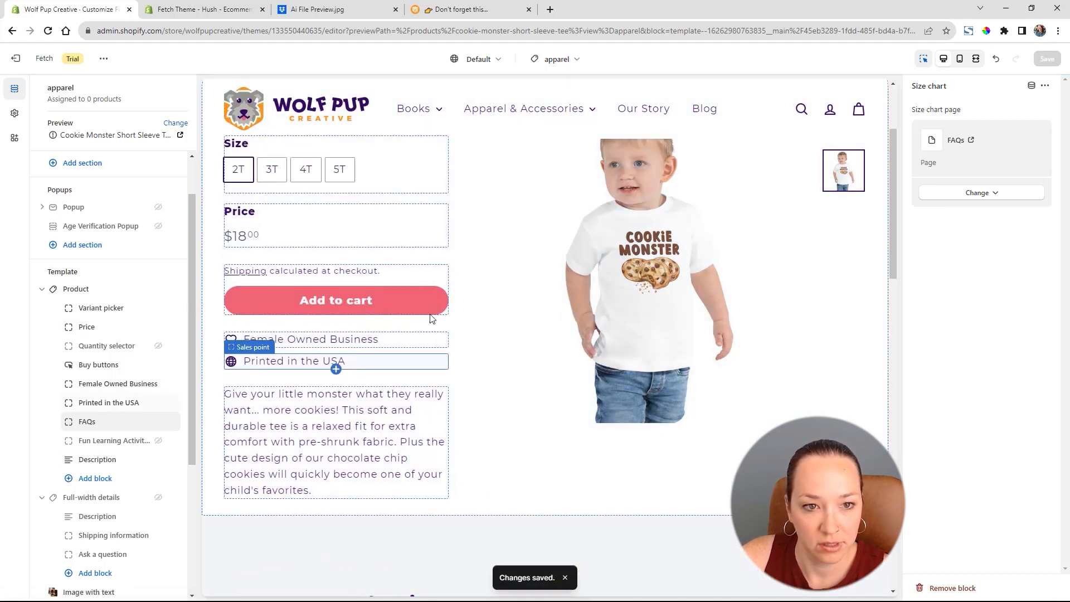
{"action": "scroll", "coordinate": [436, 314], "scroll_direction": "down", "scroll_amount": 4}
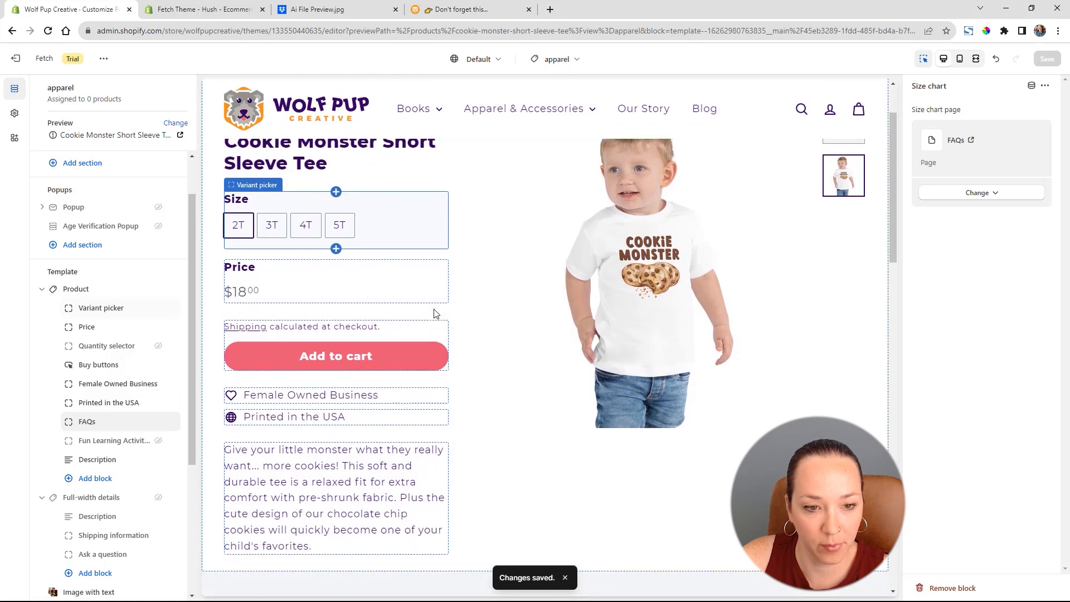
{"action": "scroll", "coordinate": [436, 314], "scroll_direction": "down", "scroll_amount": 8}
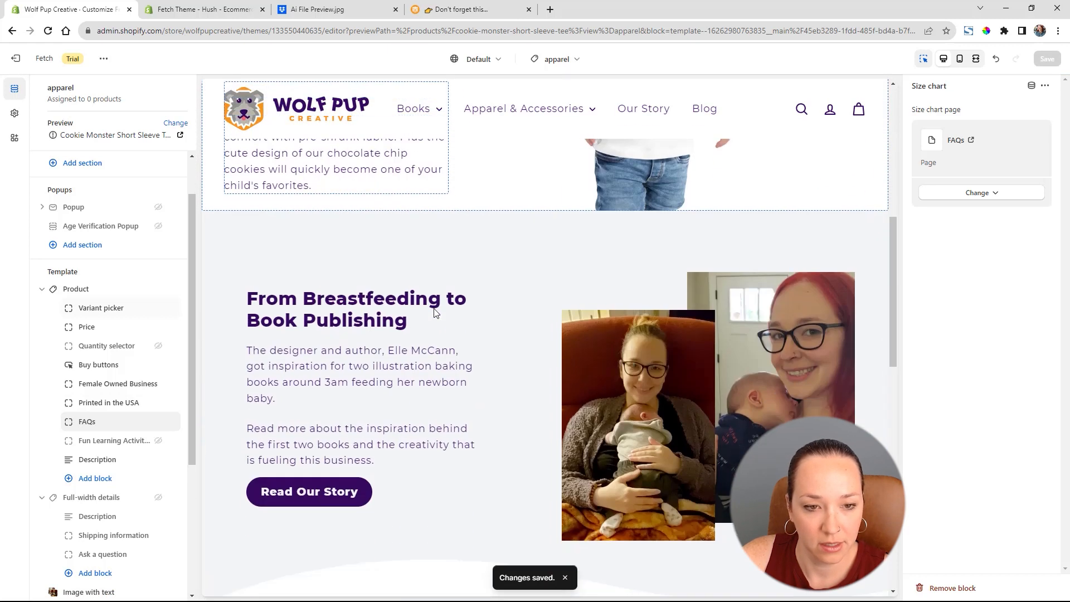
{"action": "scroll", "coordinate": [436, 313], "scroll_direction": "up", "scroll_amount": 4}
{"action": "scroll", "coordinate": [436, 313], "scroll_direction": "down", "scroll_amount": 14}
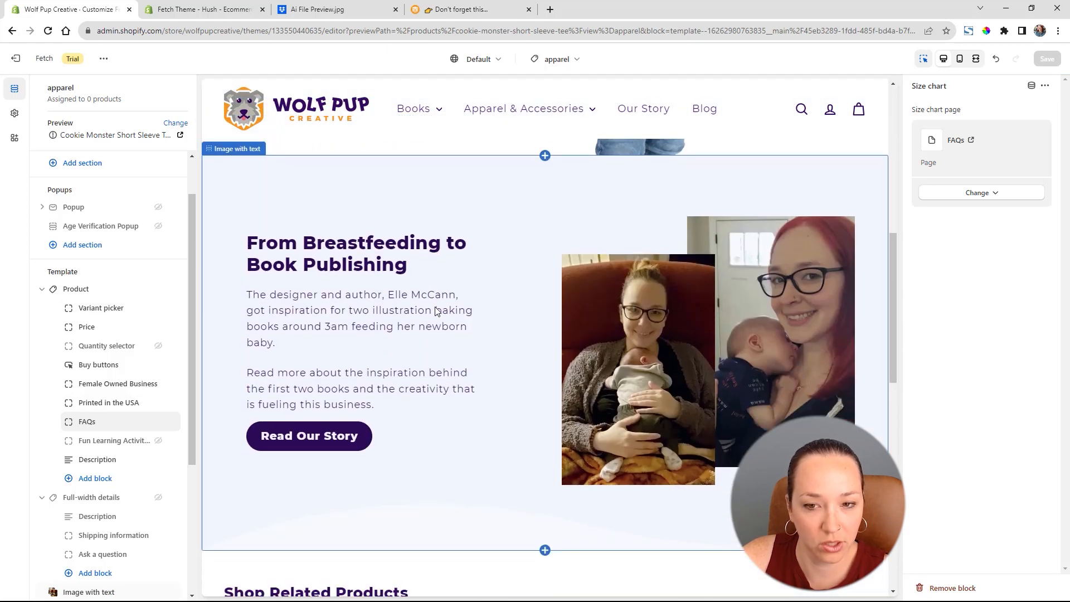
{"action": "scroll", "coordinate": [436, 312], "scroll_direction": "up", "scroll_amount": 15}
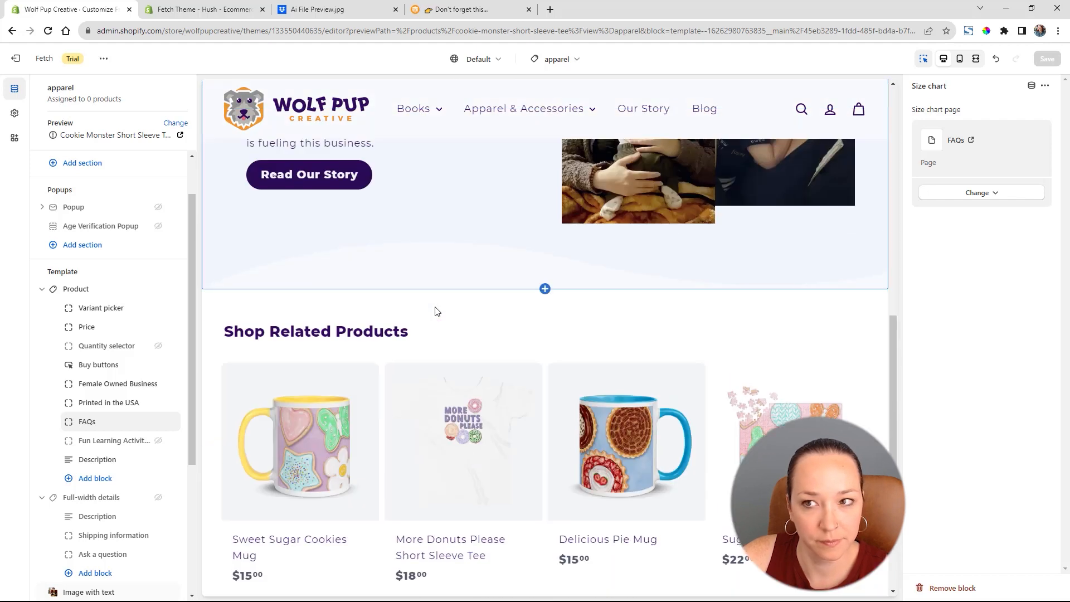
{"action": "left_click", "coordinate": [961, 60]}
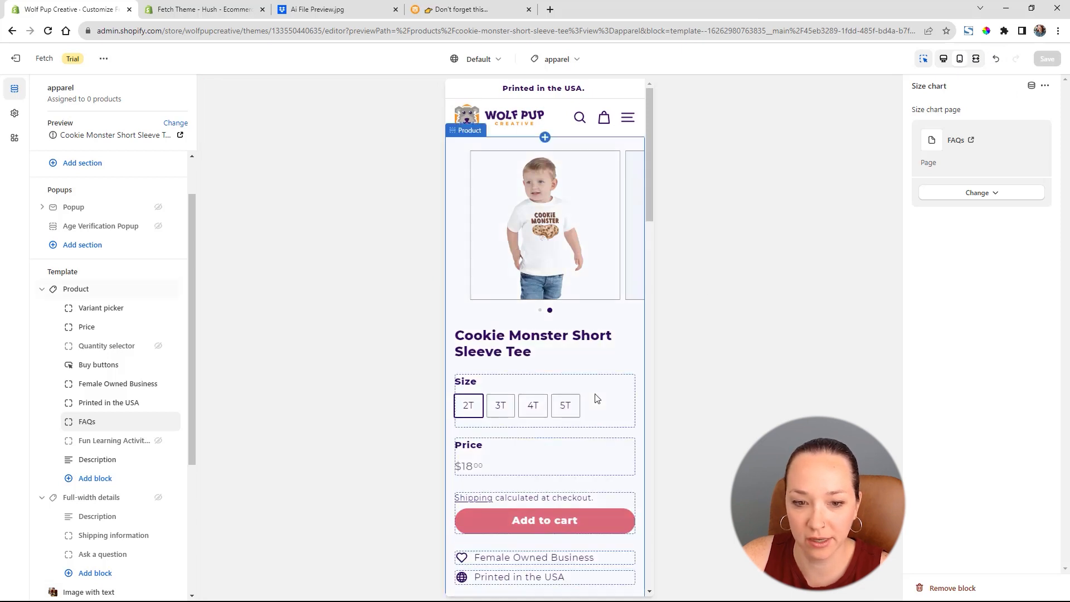
Review the apparel product page in the mobile preview, switch back to the desktop preview and check it down to the image with text section.
{"action": "scroll", "coordinate": [600, 390], "scroll_direction": "down", "scroll_amount": 5}
{"action": "scroll", "coordinate": [616, 368], "scroll_direction": "down", "scroll_amount": 10}
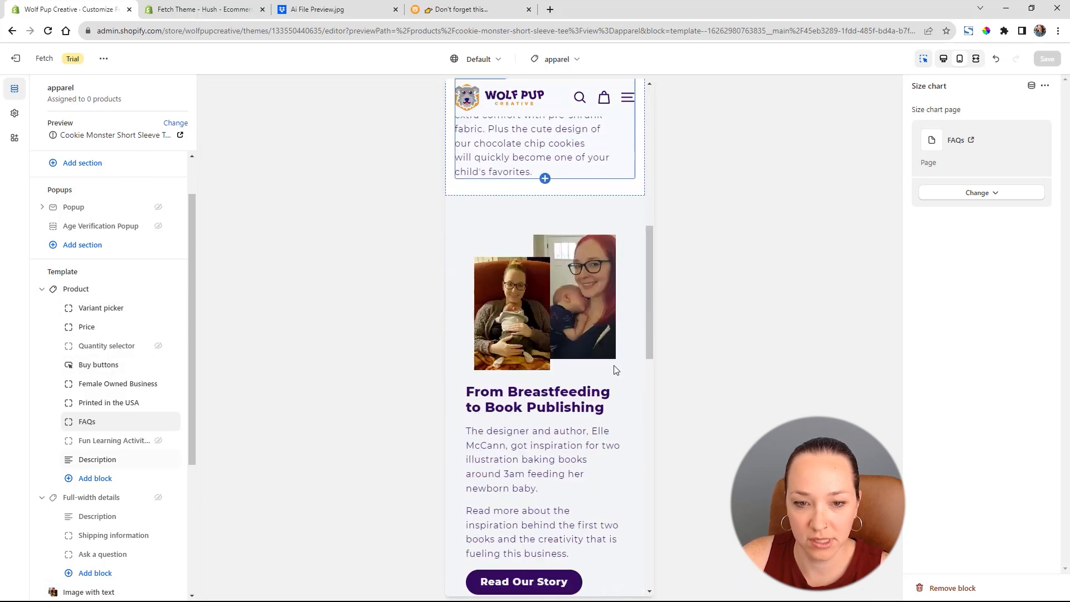
{"action": "scroll", "coordinate": [623, 364], "scroll_direction": "up", "scroll_amount": 15}
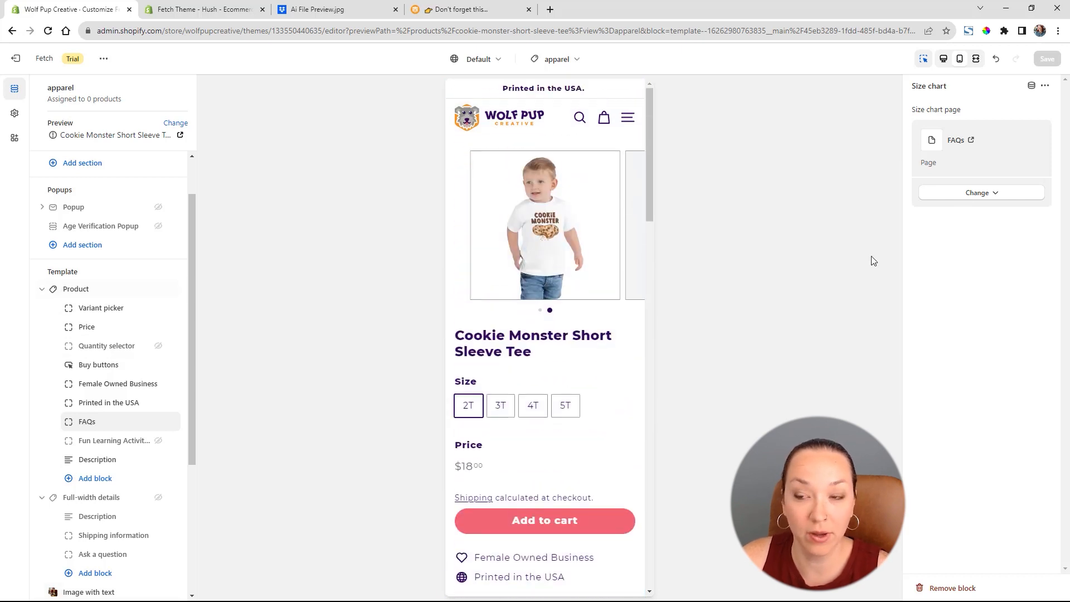
{"action": "left_click", "coordinate": [943, 58]}
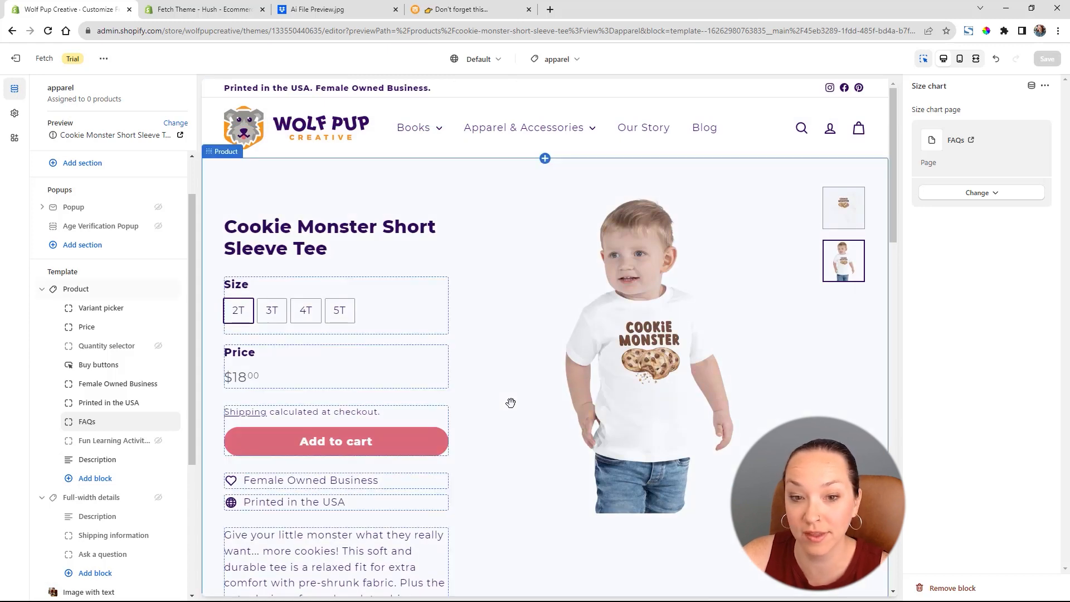
{"action": "scroll", "coordinate": [511, 402], "scroll_direction": "down", "scroll_amount": 8}
{"action": "scroll", "coordinate": [511, 402], "scroll_direction": "down", "scroll_amount": 1}
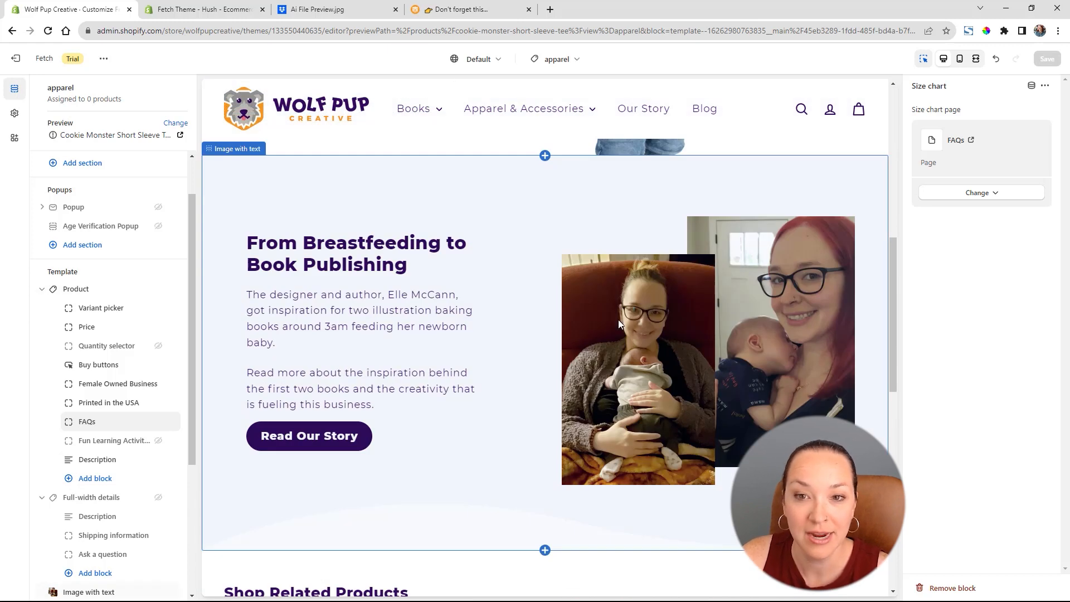
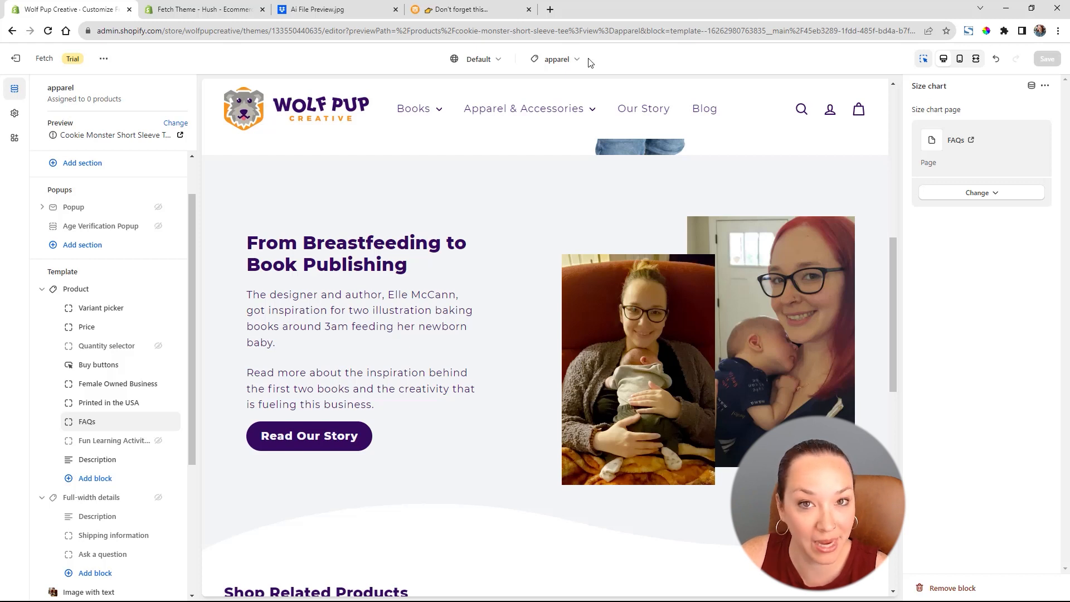
Exit the theme editor, open the Coffee Mugs collection and examine its theme template options without changing the selection.
{"action": "left_click", "coordinate": [18, 62]}
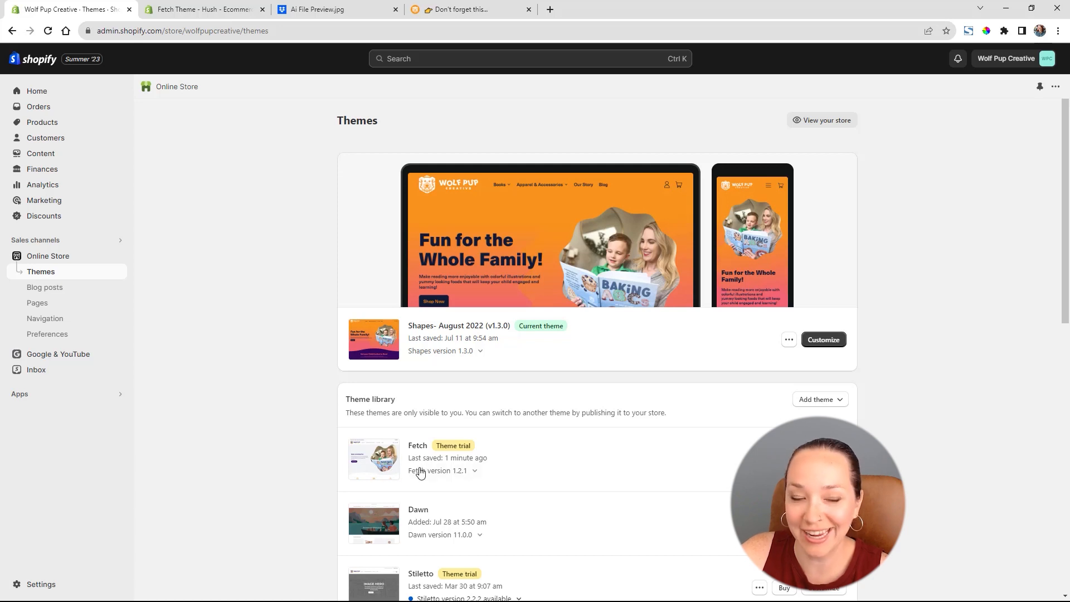
{"action": "left_click", "coordinate": [43, 127]}
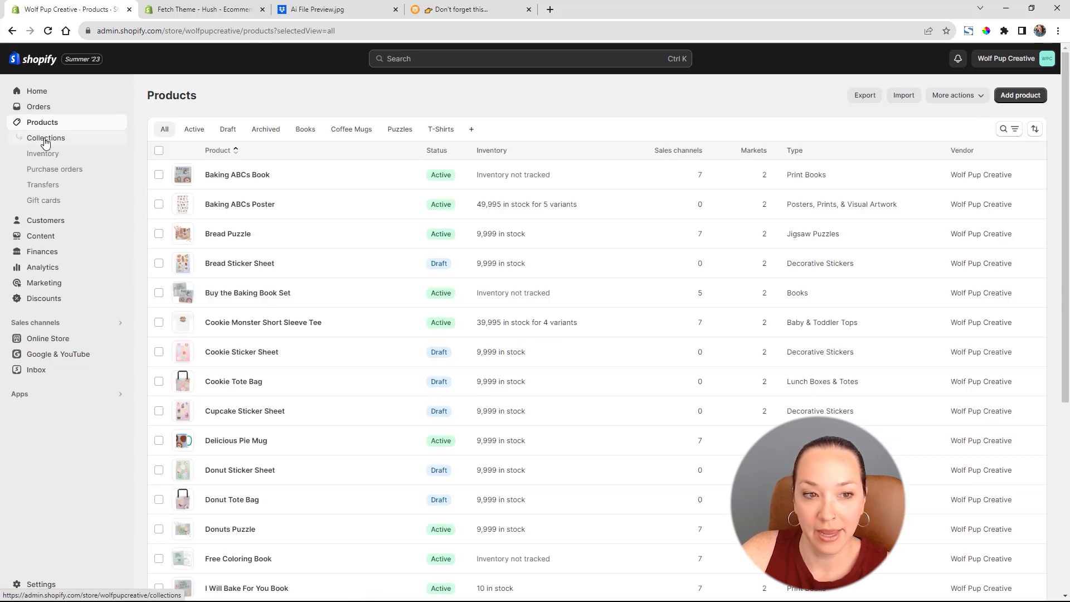
{"action": "left_click", "coordinate": [46, 141]}
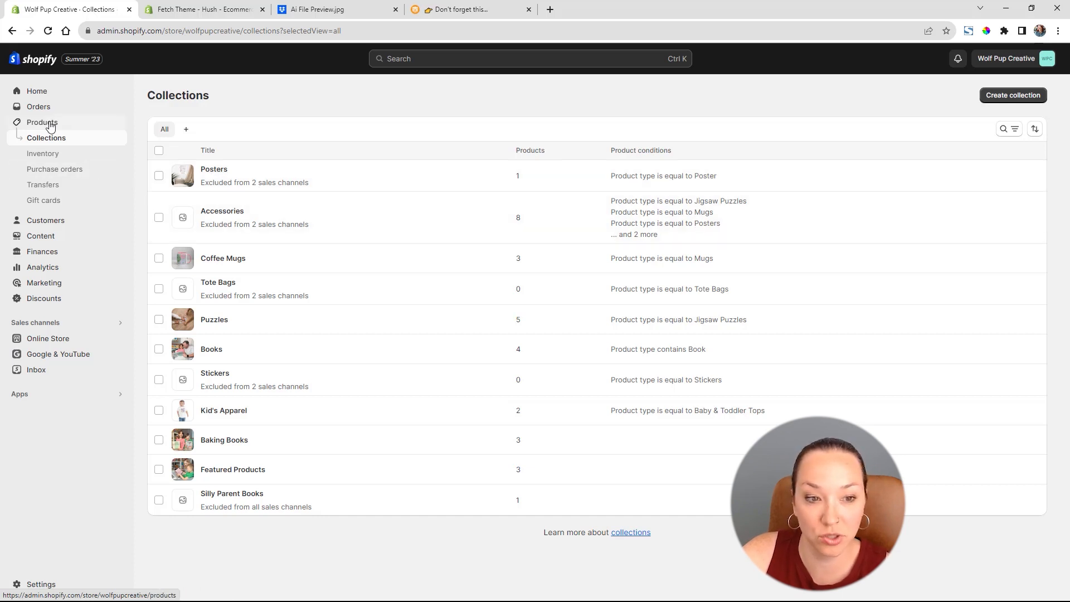
{"action": "left_click", "coordinate": [218, 260]}
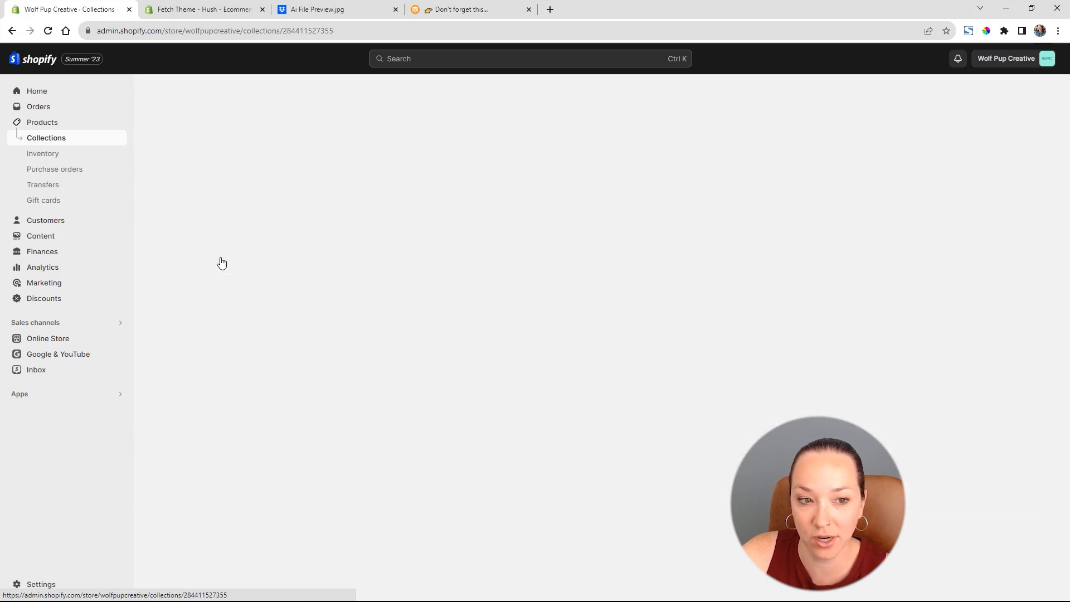
{"action": "scroll", "coordinate": [775, 368], "scroll_direction": "down", "scroll_amount": 3}
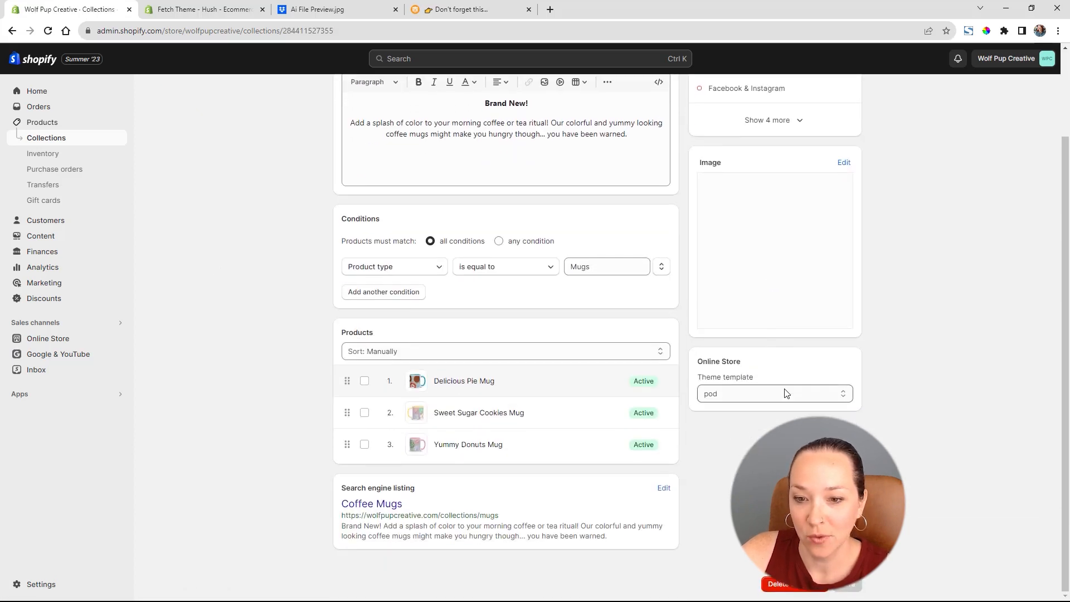
{"action": "left_click", "coordinate": [773, 394]}
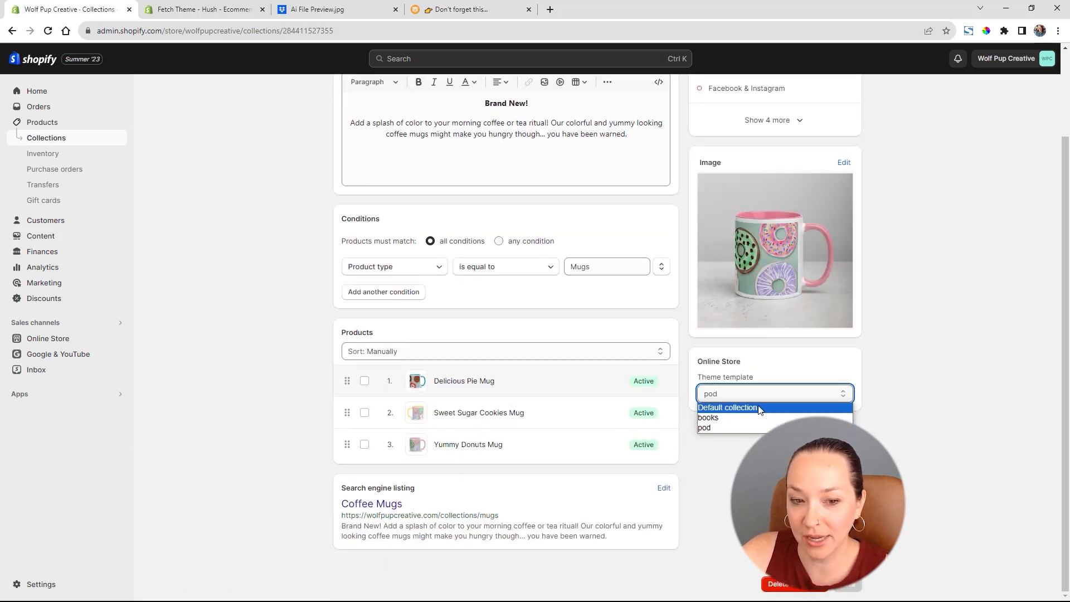
{"action": "left_click", "coordinate": [918, 399]}
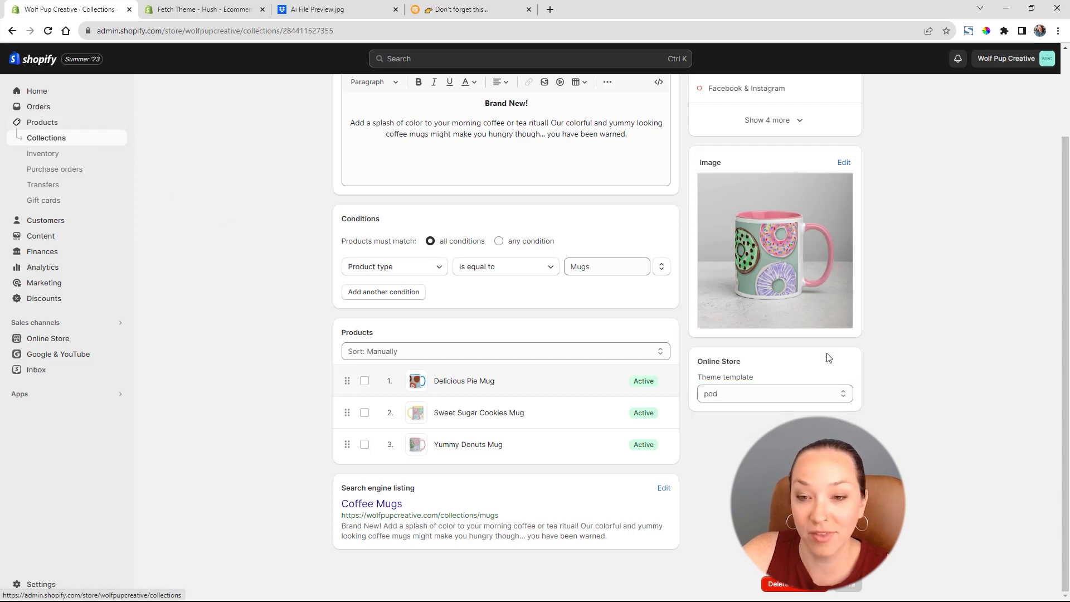
{"action": "scroll", "coordinate": [827, 358], "scroll_direction": "up", "scroll_amount": 1}
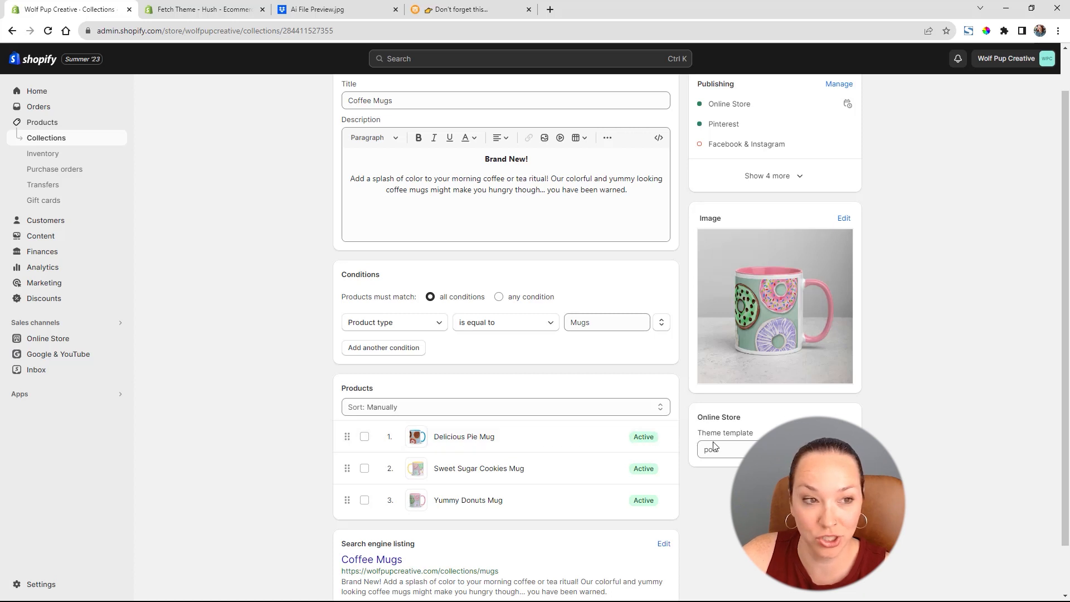
Open the Baking ABCs Book product and check its theme template options, leaving the selection unchanged.
{"action": "left_click", "coordinate": [43, 122]}
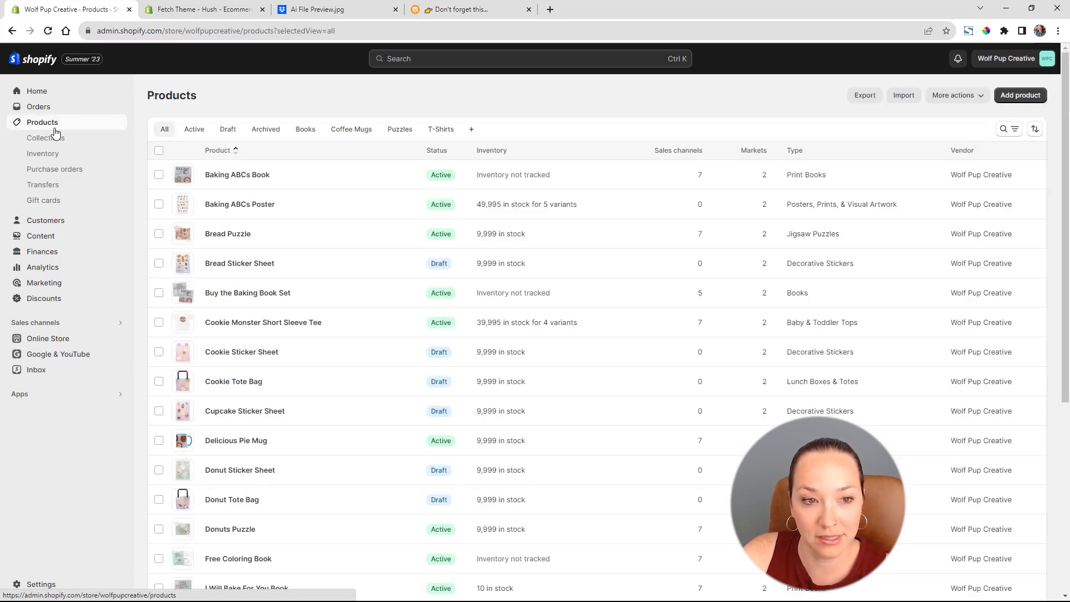
{"action": "left_click", "coordinate": [237, 175]}
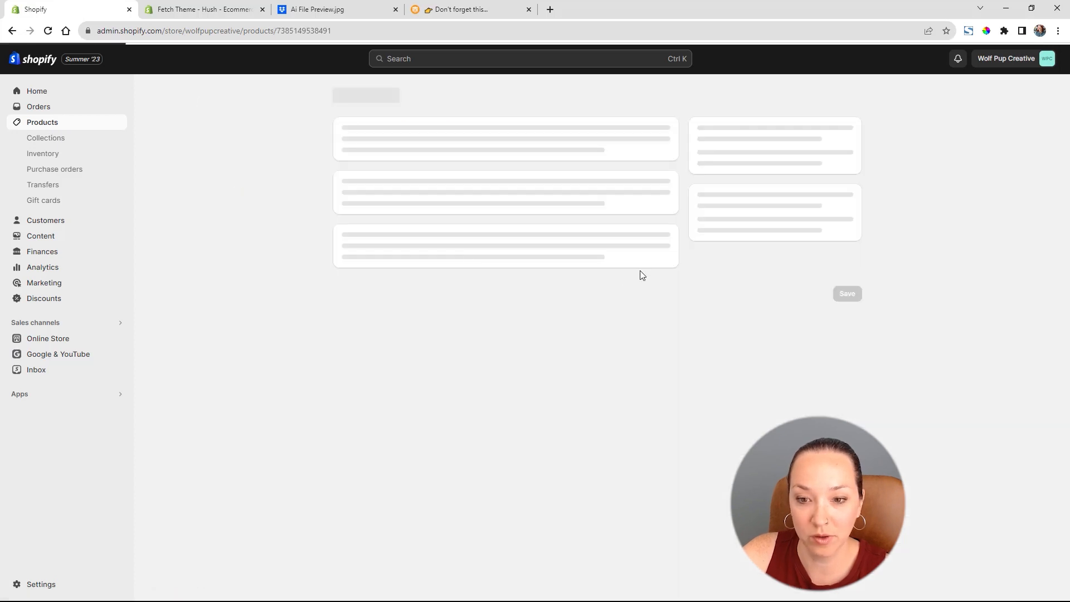
{"action": "scroll", "coordinate": [900, 356], "scroll_direction": "down", "scroll_amount": 6}
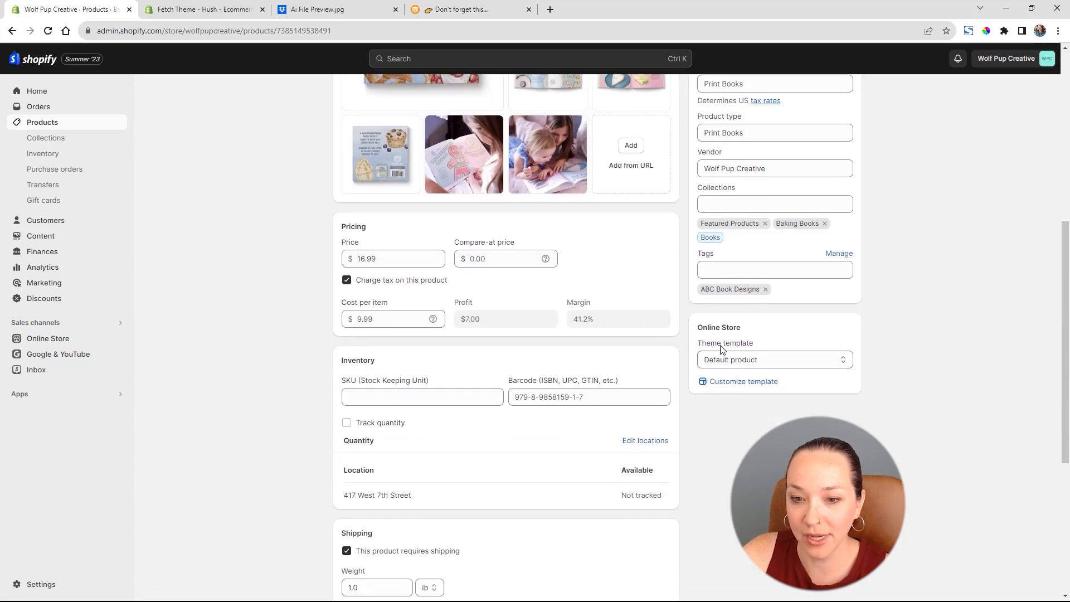
{"action": "left_click", "coordinate": [790, 360]}
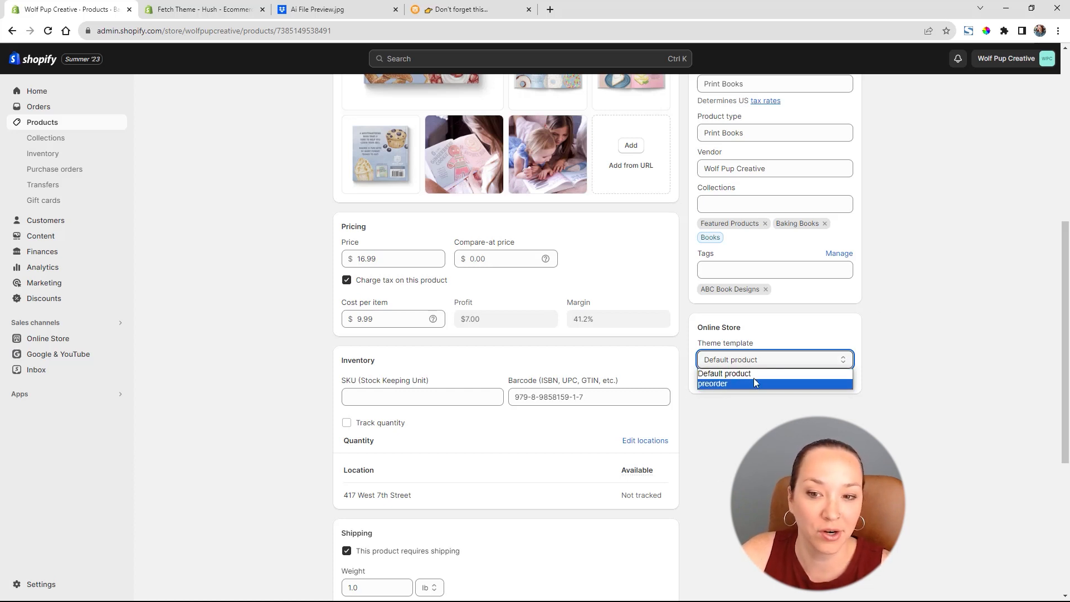
{"action": "key", "text": "Escape"}
{"action": "left_click", "coordinate": [791, 446]}
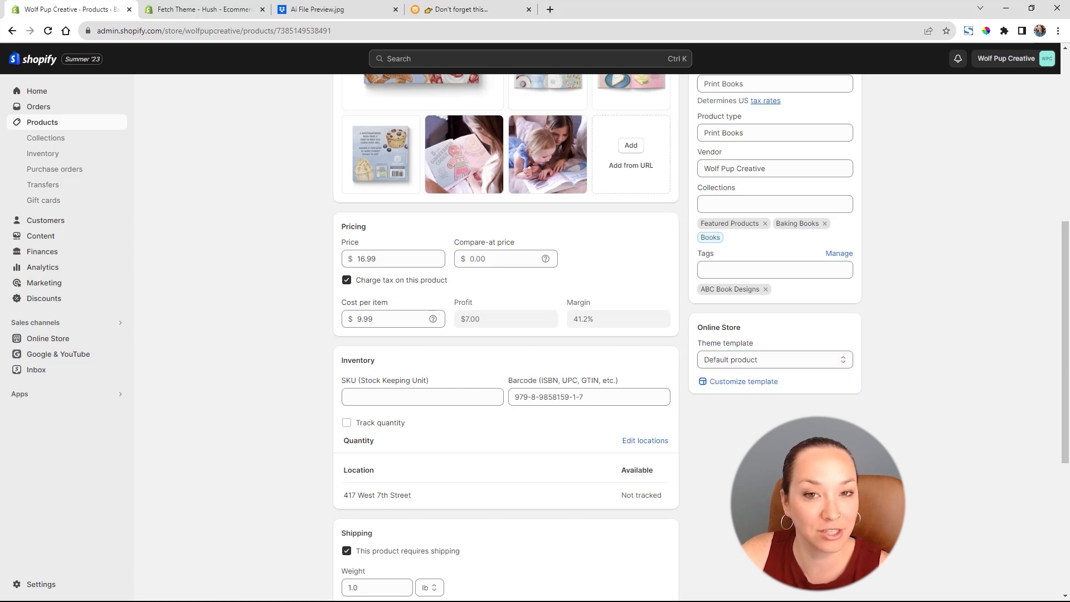
{"action": "scroll", "coordinate": [792, 446], "scroll_direction": "up", "scroll_amount": 3}
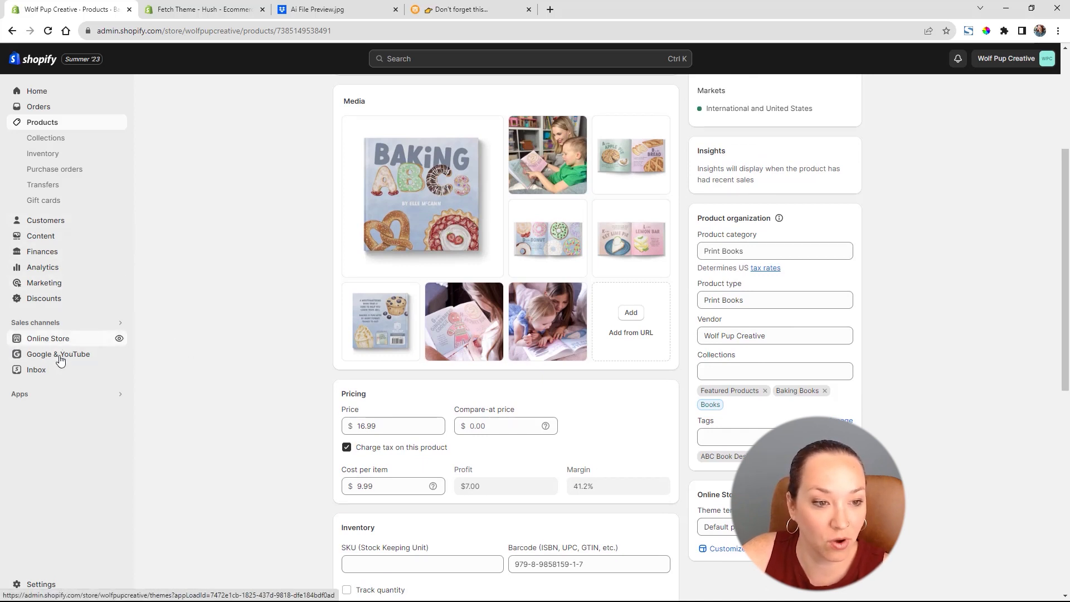
Look through the online store's pages list and open the About Us page to view its theme template assignment.
{"action": "left_click", "coordinate": [50, 339]}
{"action": "left_click", "coordinate": [49, 304]}
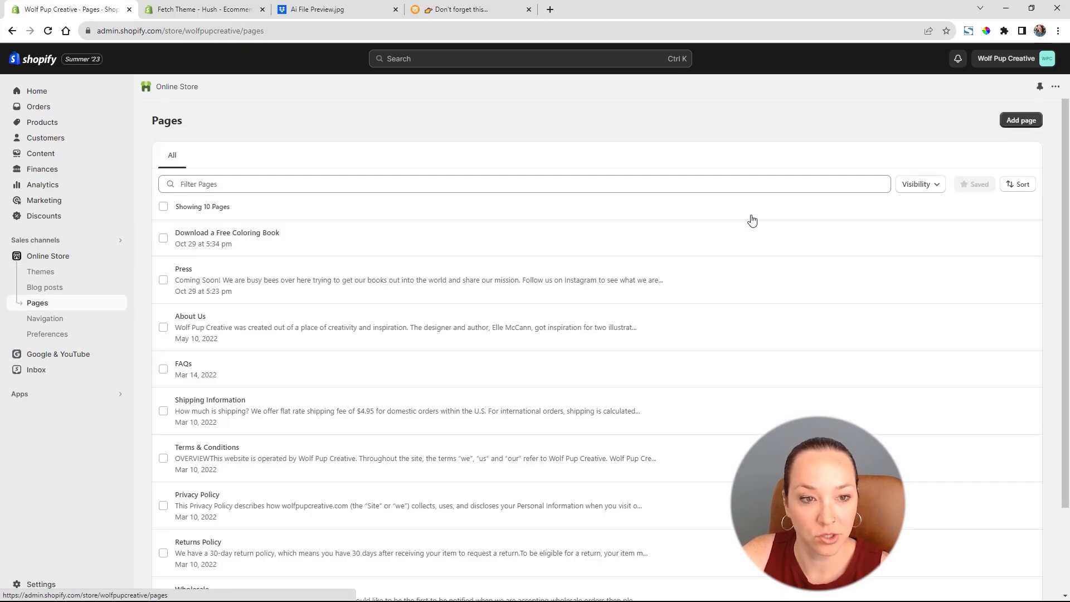
{"action": "scroll", "coordinate": [734, 219], "scroll_direction": "down", "scroll_amount": 3}
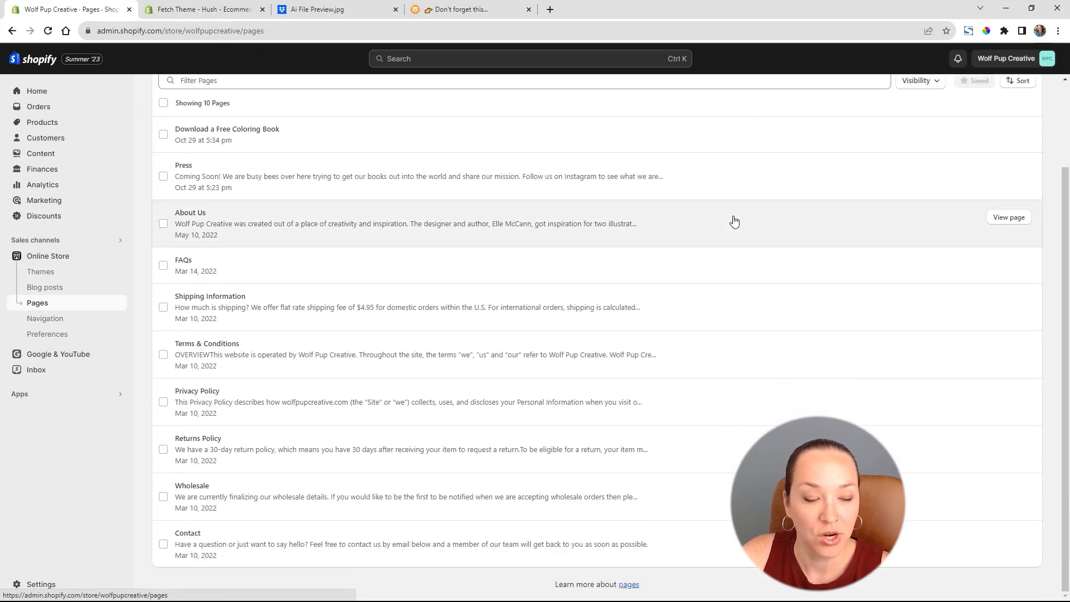
{"action": "left_click", "coordinate": [189, 214]}
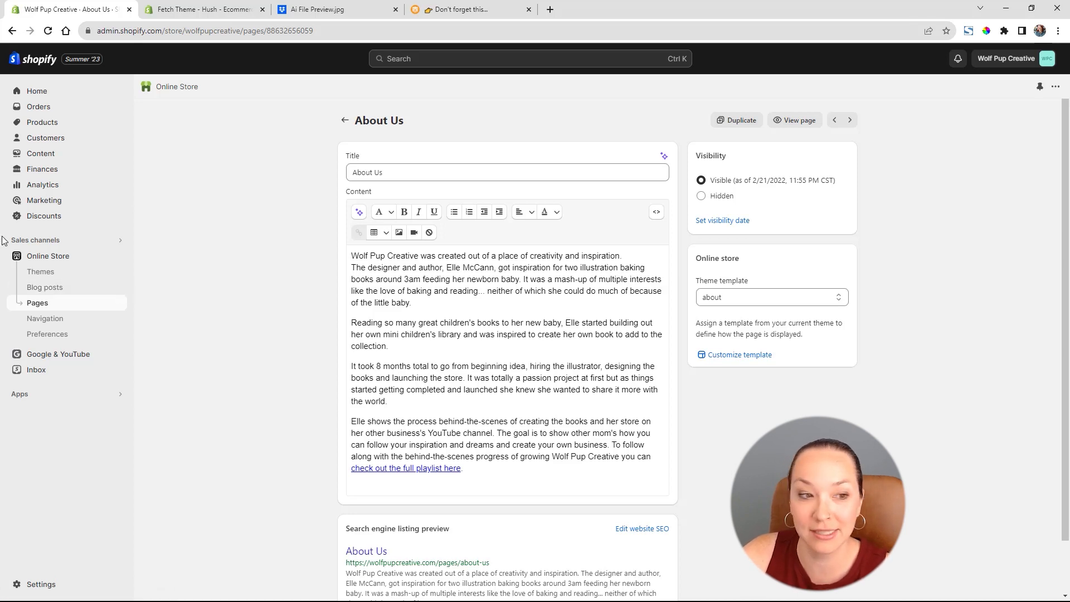
Return to the theme library, customize the Fetch theme and load the about page template.
{"action": "left_click", "coordinate": [55, 272]}
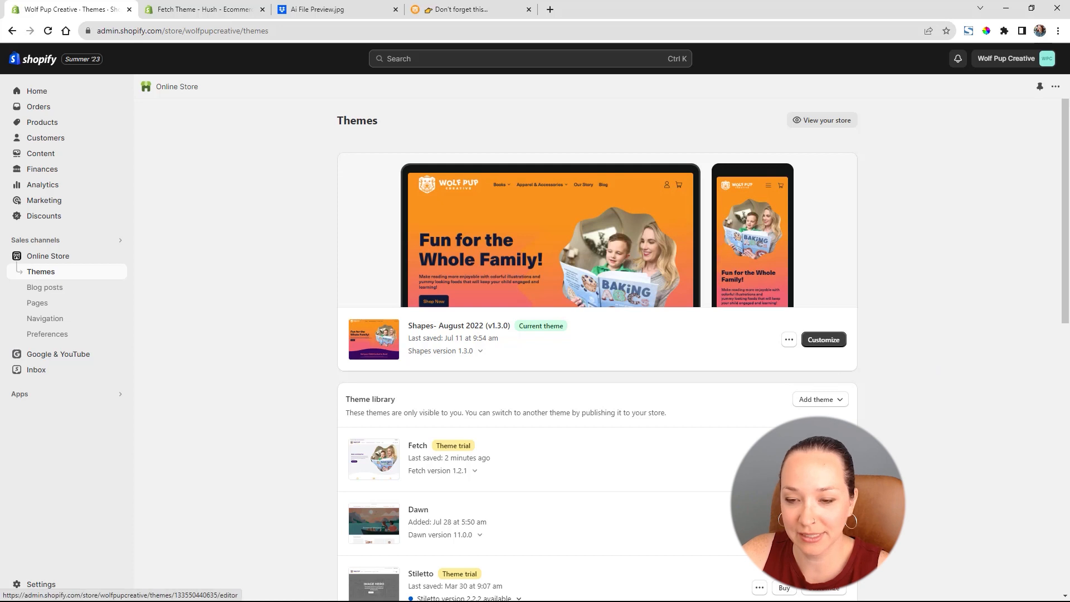
{"action": "left_click", "coordinate": [823, 340]}
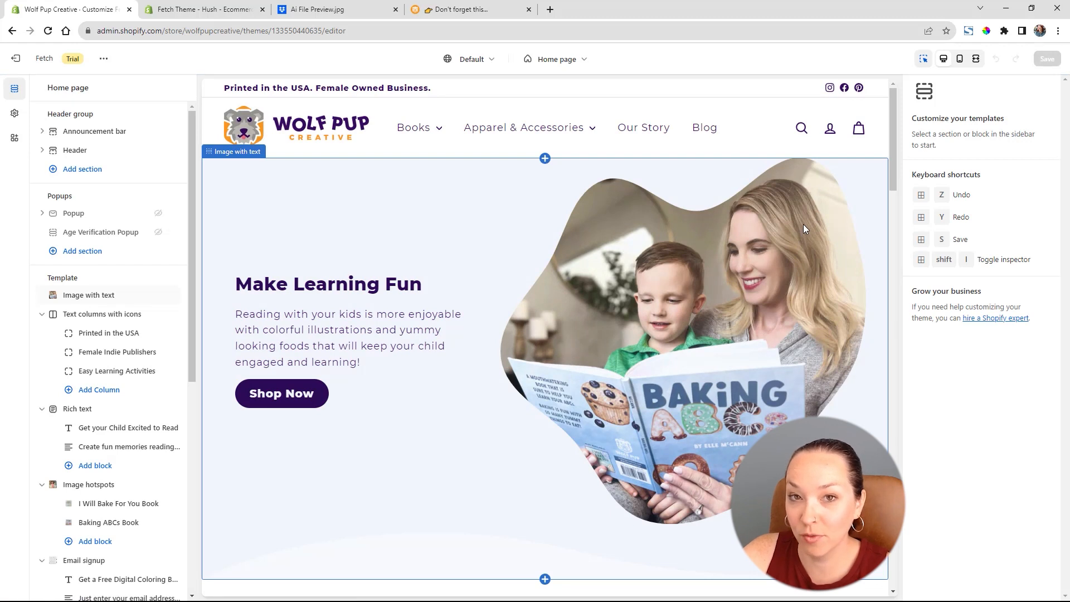
{"action": "left_click", "coordinate": [569, 63]}
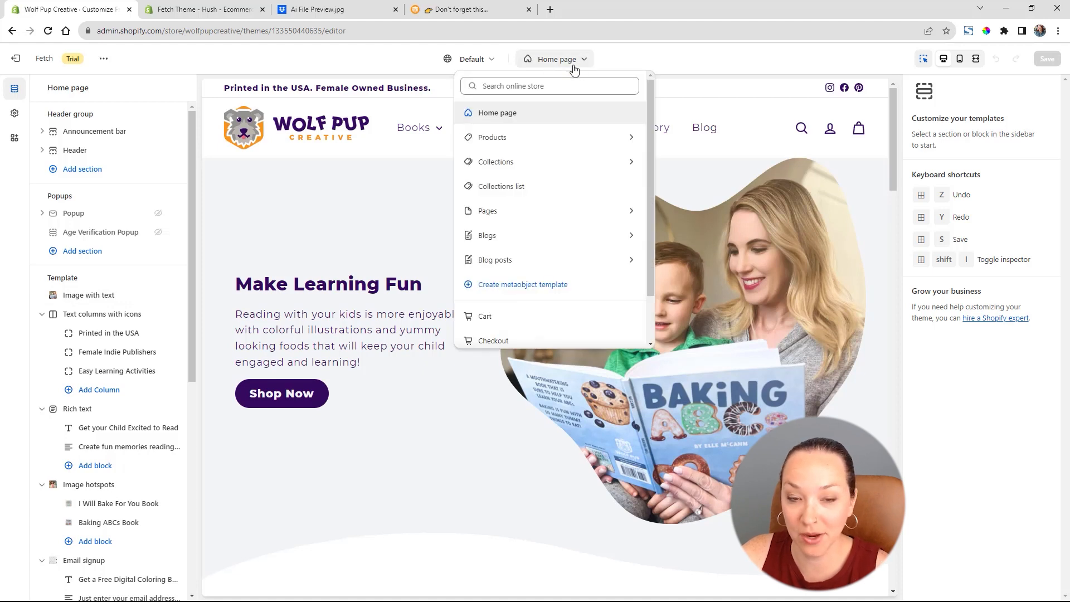
{"action": "left_click", "coordinate": [619, 215]}
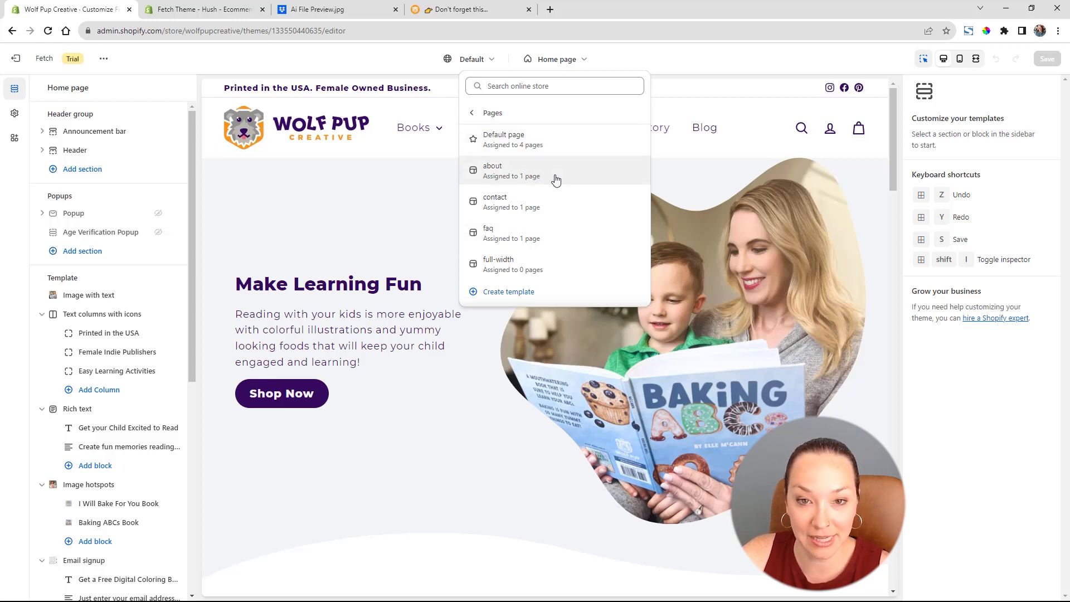
{"action": "left_click", "coordinate": [526, 169]}
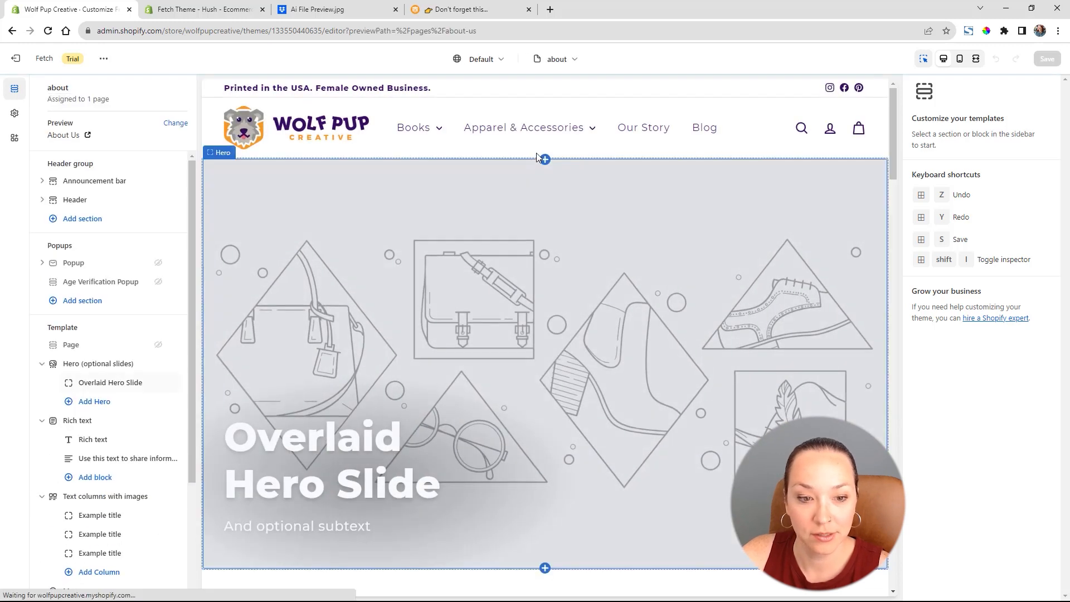
Remove the Contact form and Map sections from the about template.
{"action": "scroll", "coordinate": [762, 274], "scroll_direction": "down", "scroll_amount": 8}
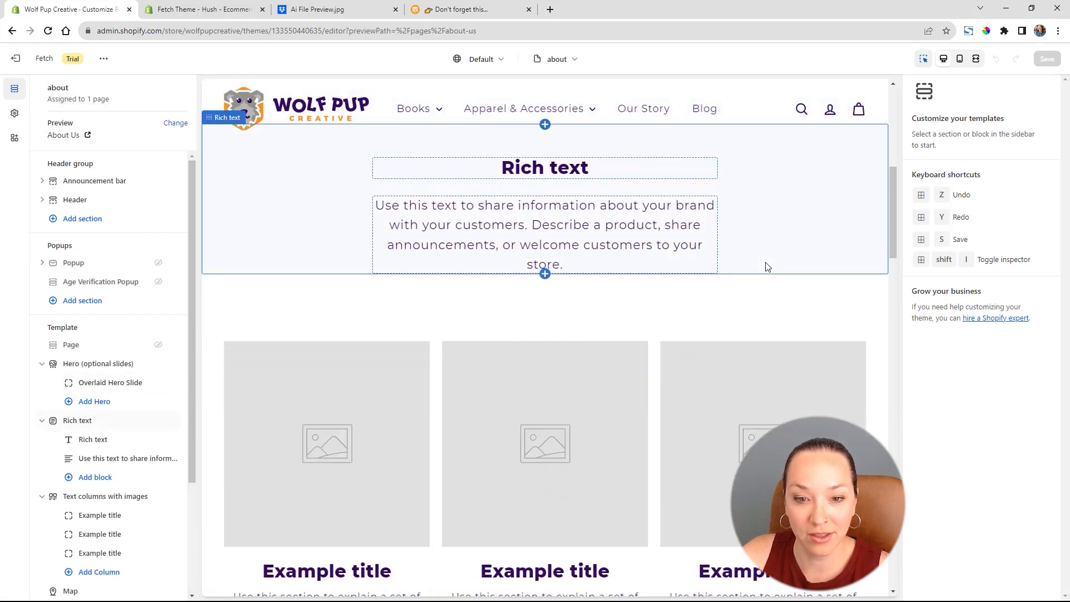
{"action": "scroll", "coordinate": [767, 266], "scroll_direction": "down", "scroll_amount": 12}
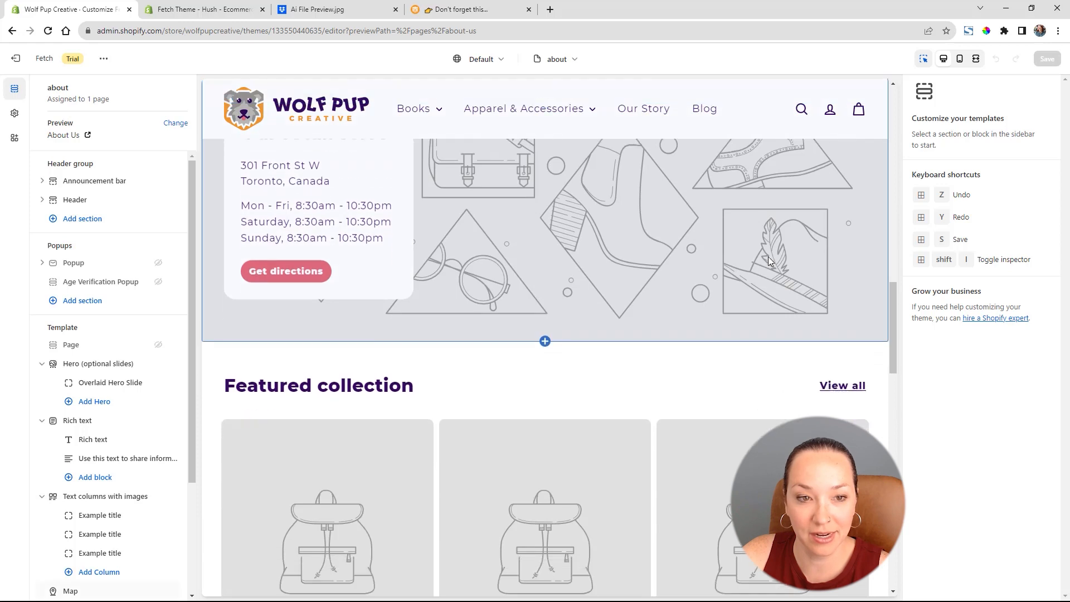
{"action": "scroll", "coordinate": [768, 261], "scroll_direction": "down", "scroll_amount": 10}
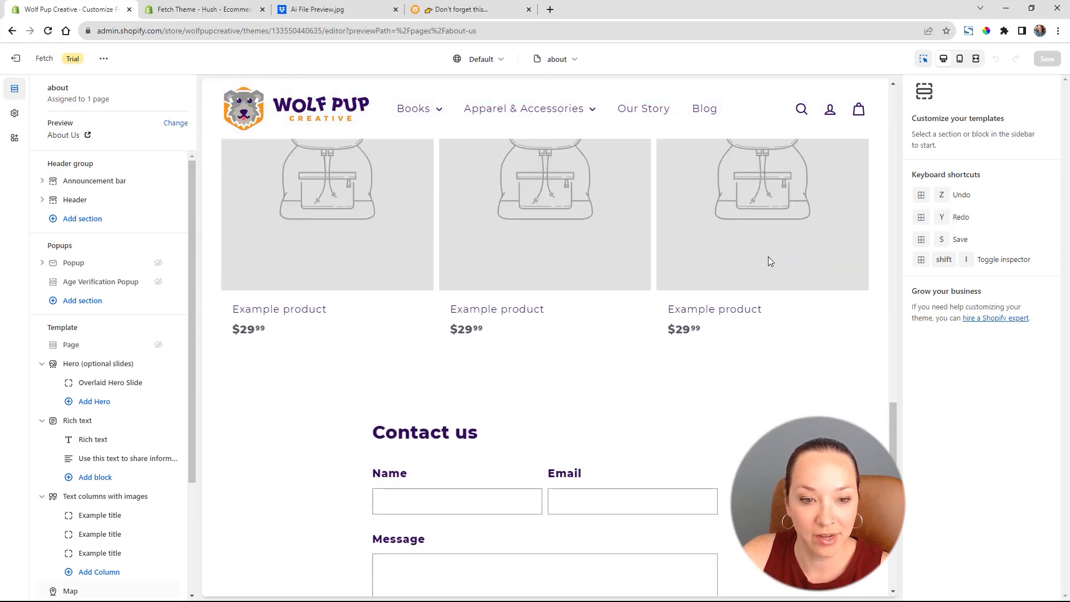
{"action": "scroll", "coordinate": [768, 261], "scroll_direction": "down", "scroll_amount": 8}
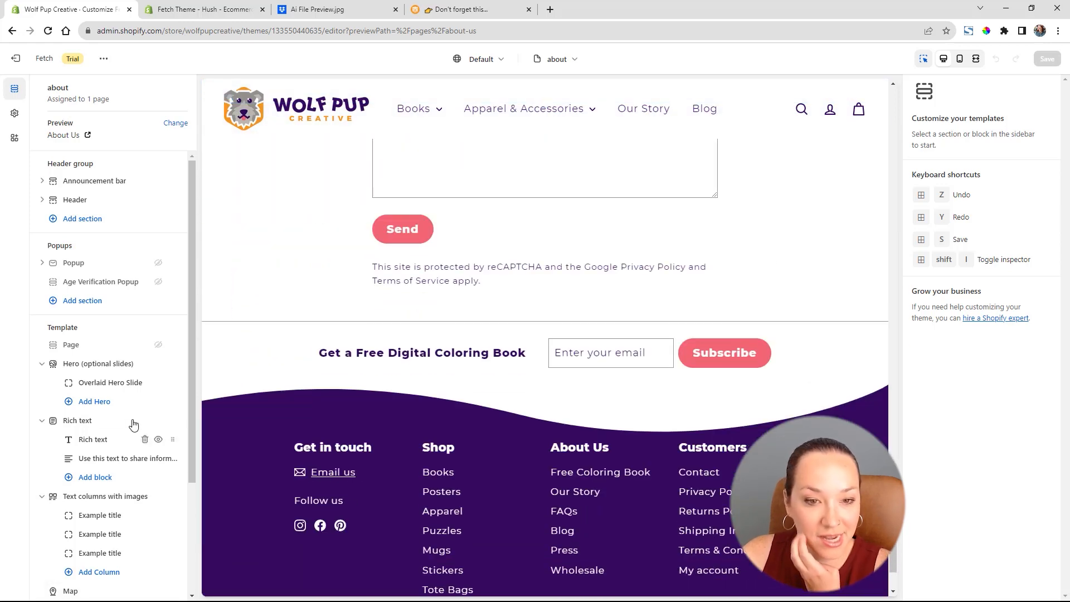
{"action": "left_click", "coordinate": [114, 422]}
{"action": "scroll", "coordinate": [120, 425], "scroll_direction": "down", "scroll_amount": 3}
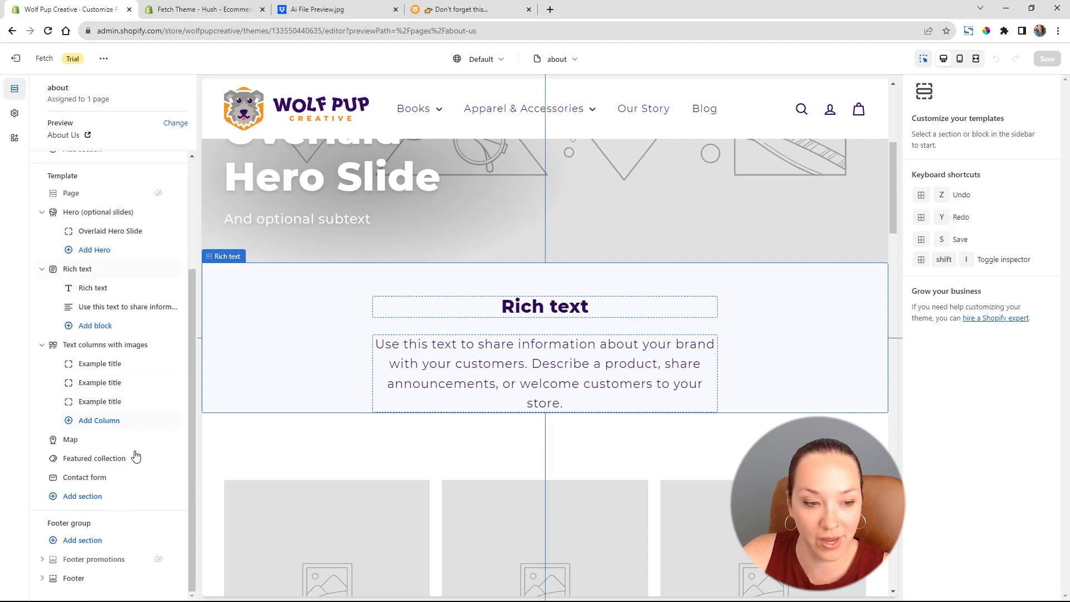
{"action": "mouse_move", "coordinate": [143, 478]}
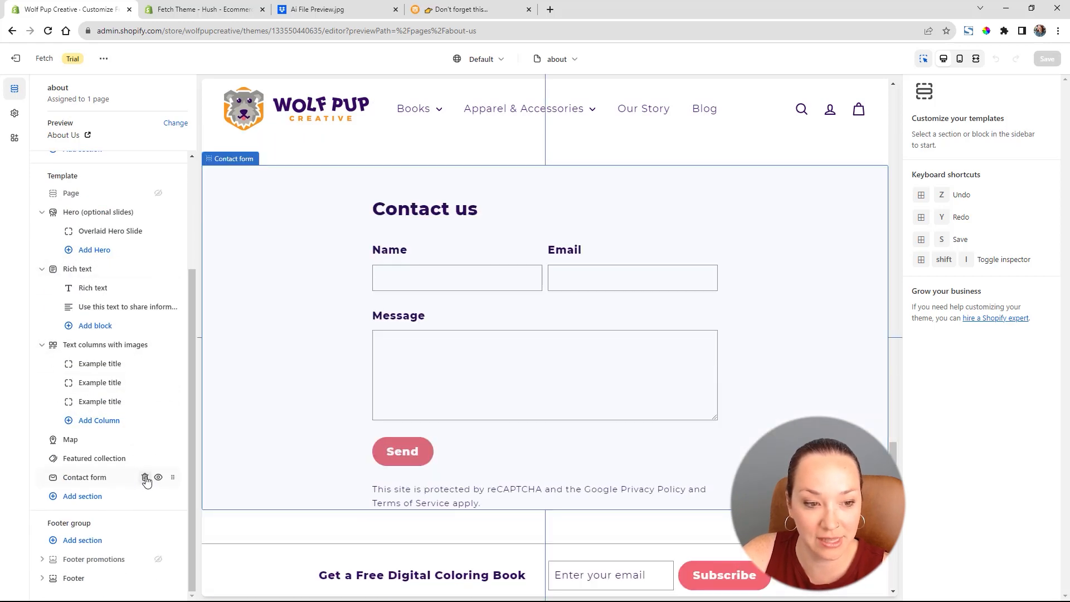
{"action": "left_click", "coordinate": [145, 478]}
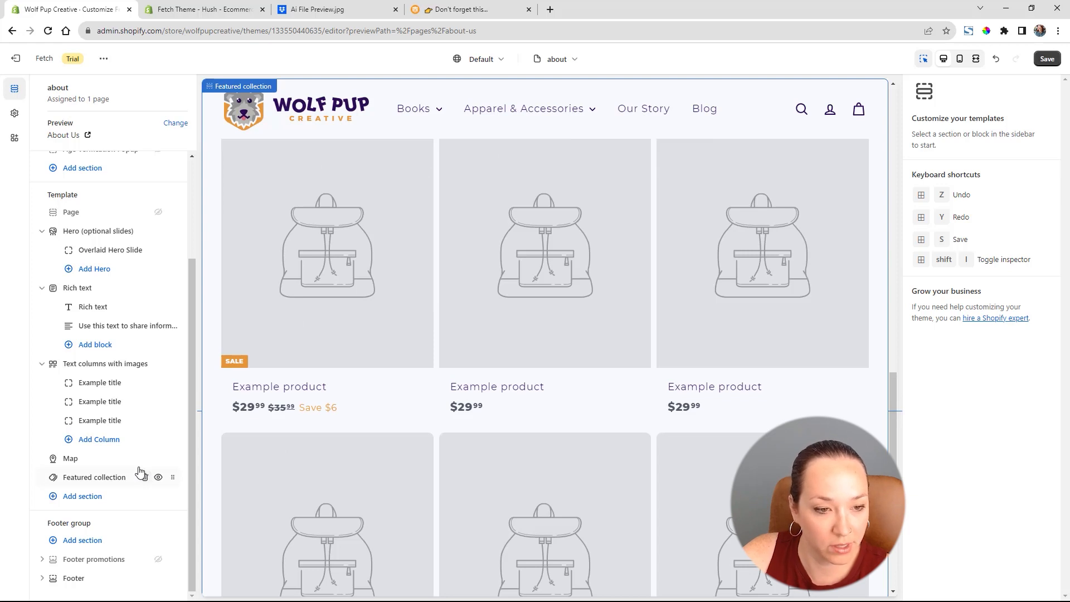
{"action": "left_click", "coordinate": [145, 460]}
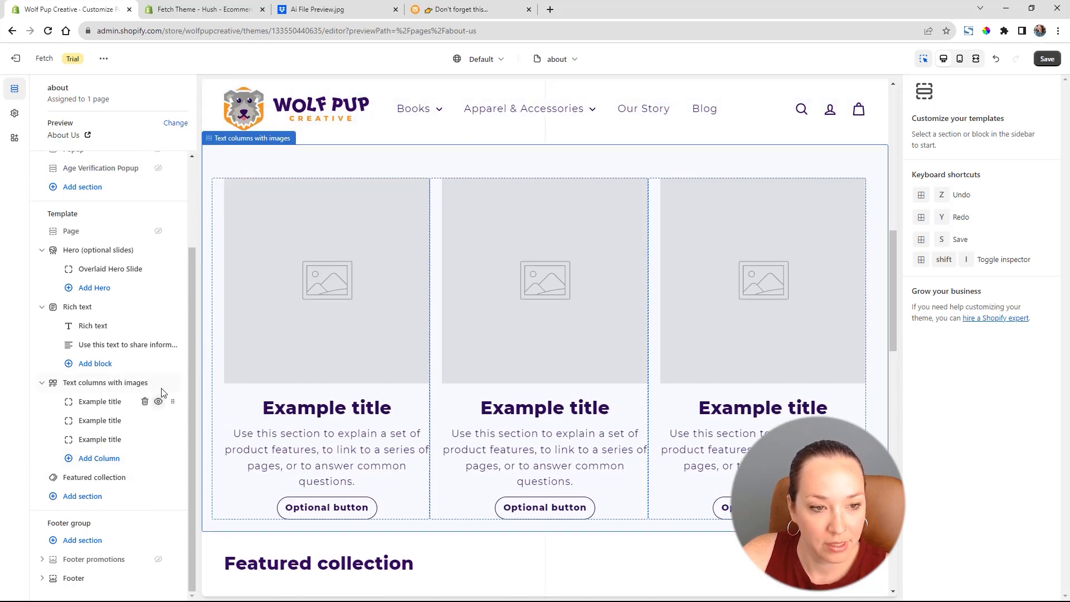
Review the about template's text columns, rich text and hero placeholder sections in the page preview.
{"action": "scroll", "coordinate": [260, 406], "scroll_direction": "up", "scroll_amount": 2}
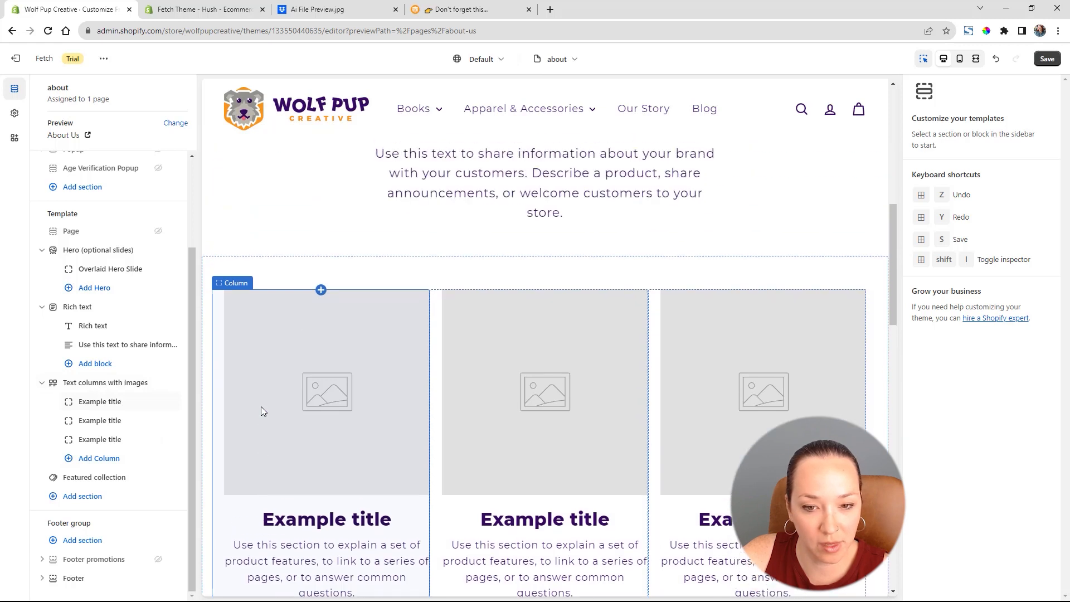
{"action": "scroll", "coordinate": [297, 404], "scroll_direction": "down", "scroll_amount": 3}
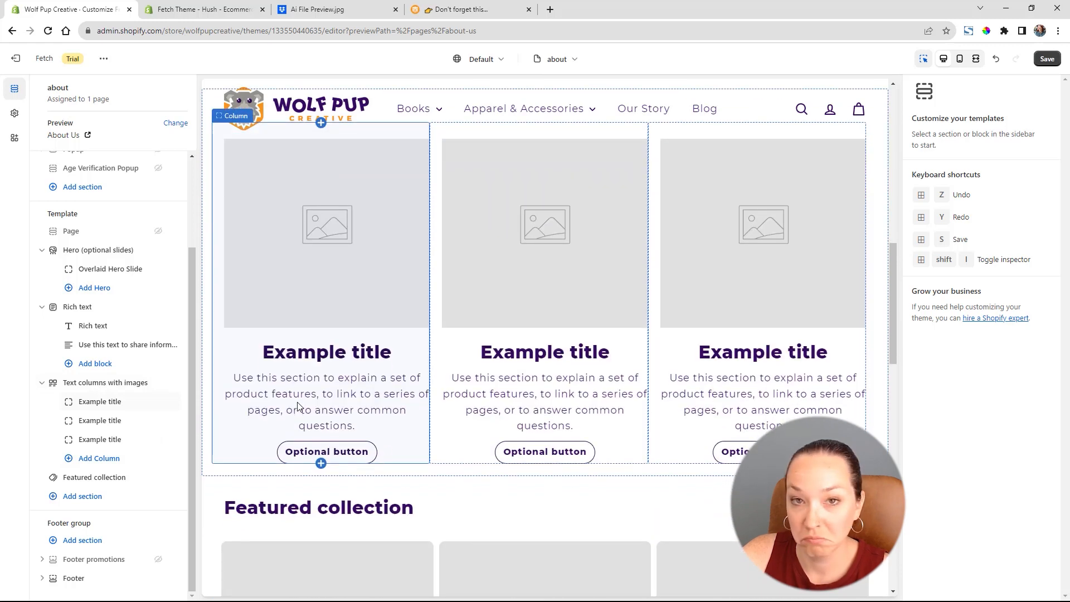
{"action": "scroll", "coordinate": [669, 441], "scroll_direction": "up", "scroll_amount": 2}
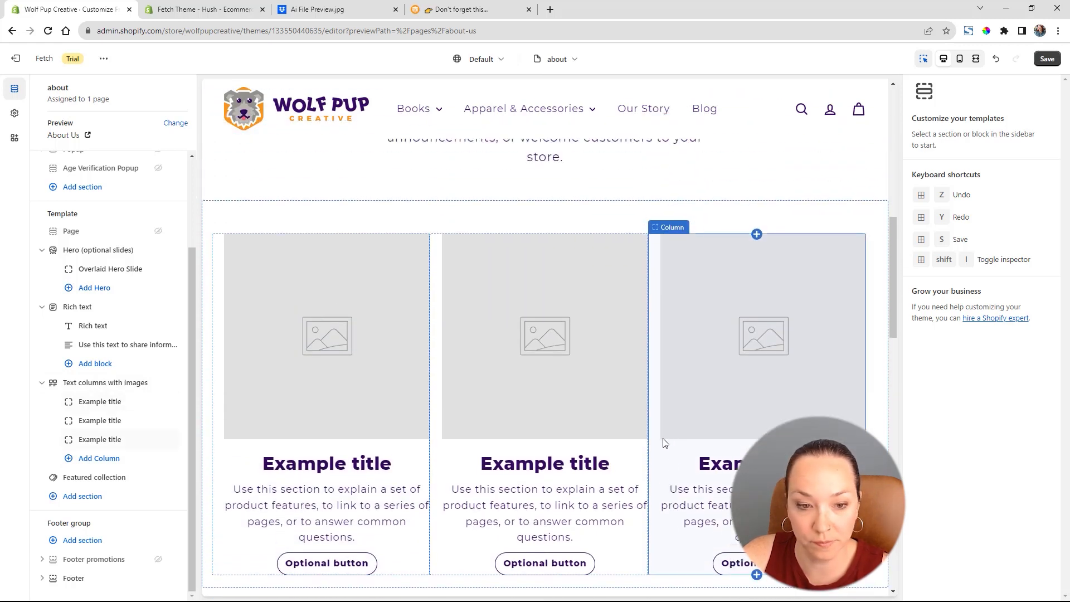
{"action": "mouse_move", "coordinate": [140, 329]}
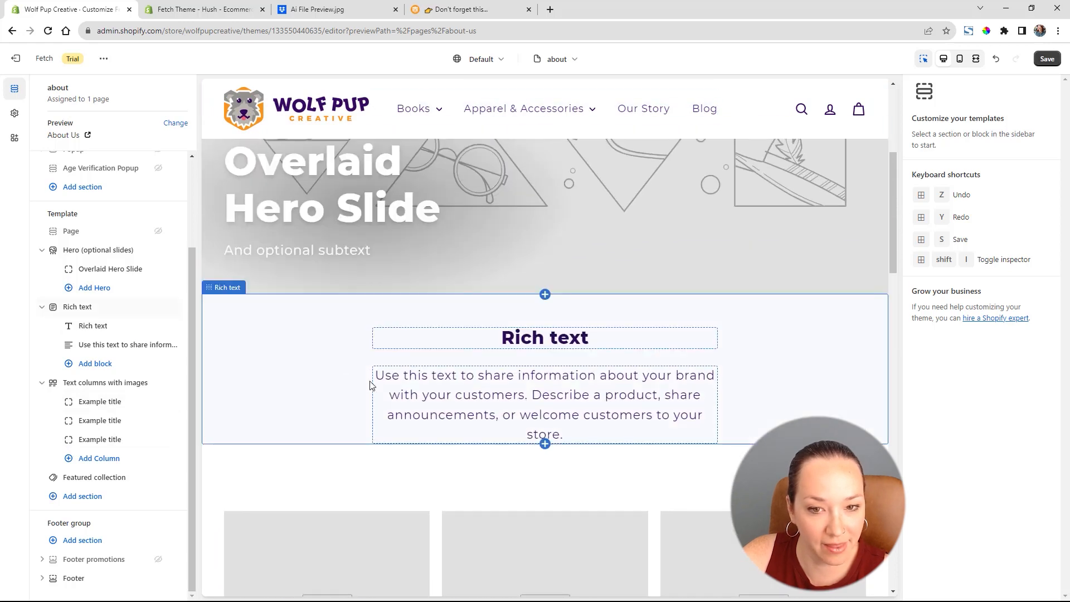
{"action": "scroll", "coordinate": [392, 387], "scroll_direction": "up", "scroll_amount": 1}
{"action": "scroll", "coordinate": [392, 386], "scroll_direction": "up", "scroll_amount": 4}
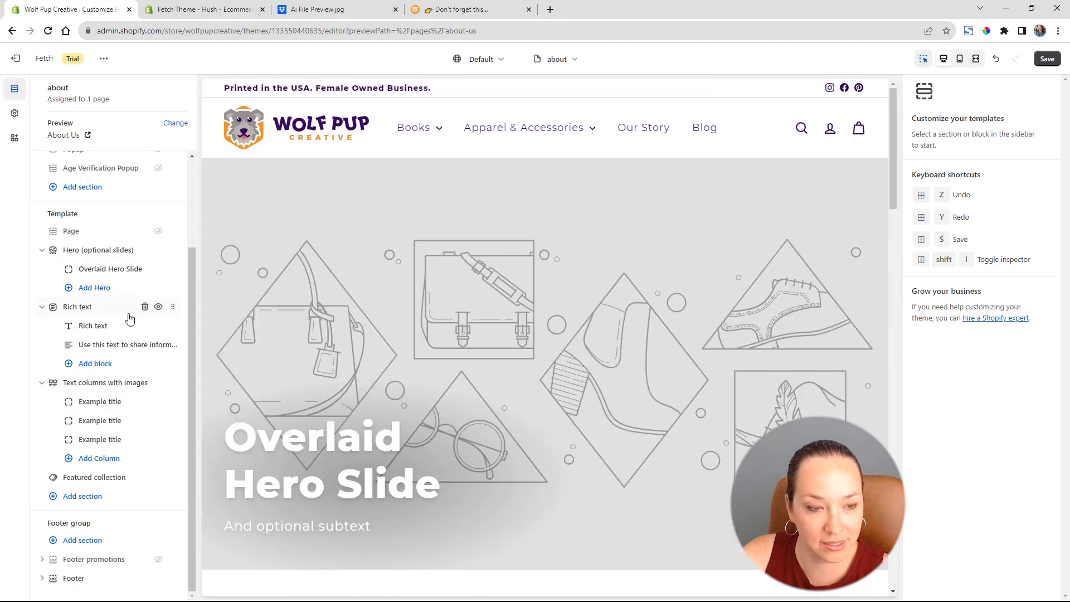
{"action": "scroll", "coordinate": [463, 304], "scroll_direction": "up", "scroll_amount": 5}
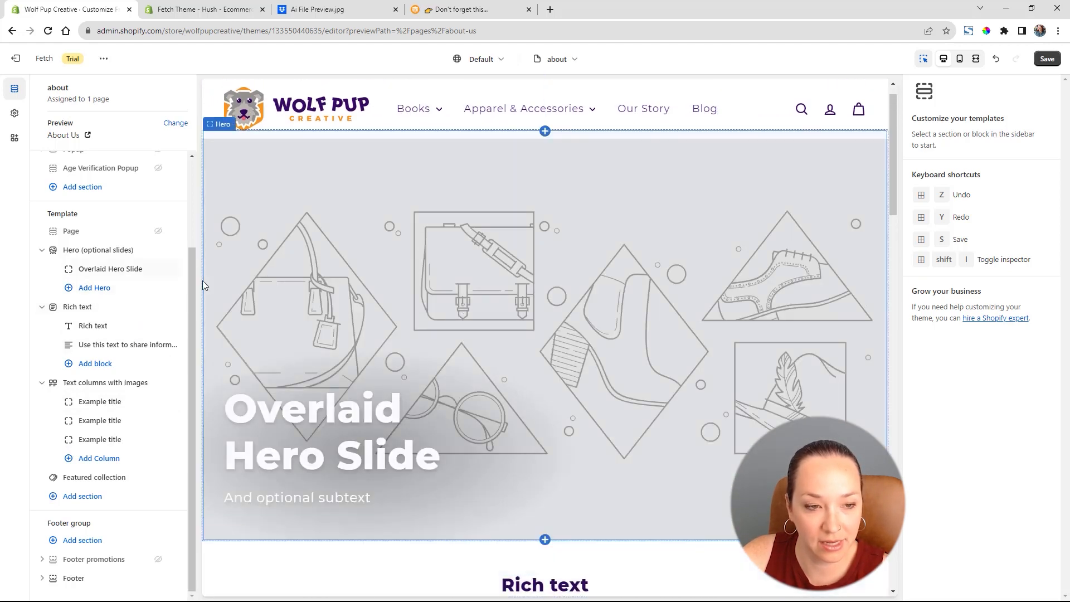
Switch to the live Wolf Pup Creative site, open its Our Story page and look through all of its sections.
{"action": "left_click", "coordinate": [487, 10]}
{"action": "scroll", "coordinate": [678, 309], "scroll_direction": "up", "scroll_amount": 10}
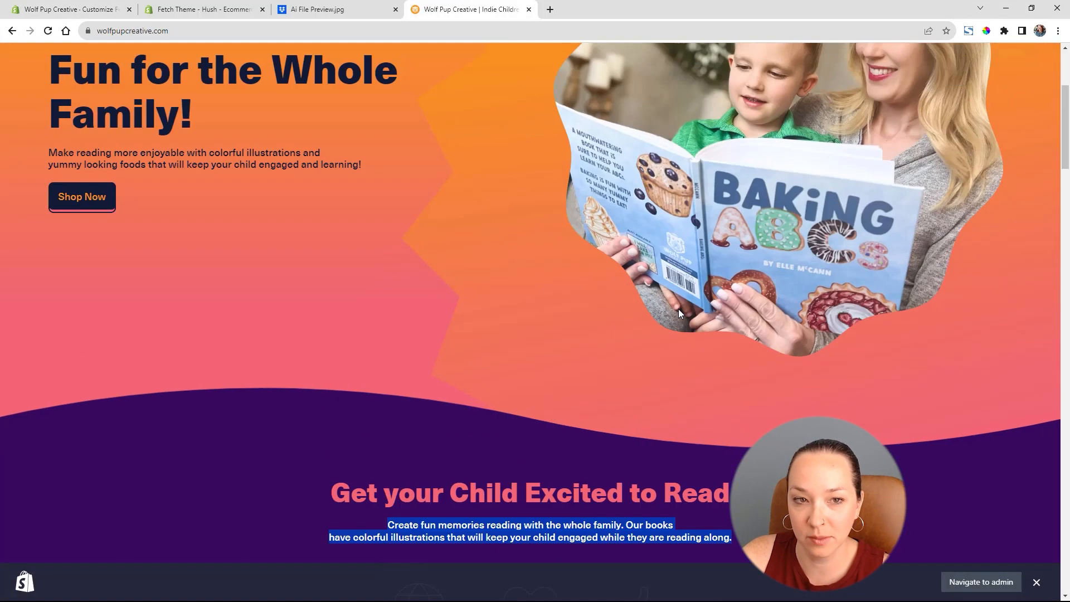
{"action": "left_click", "coordinate": [597, 79]}
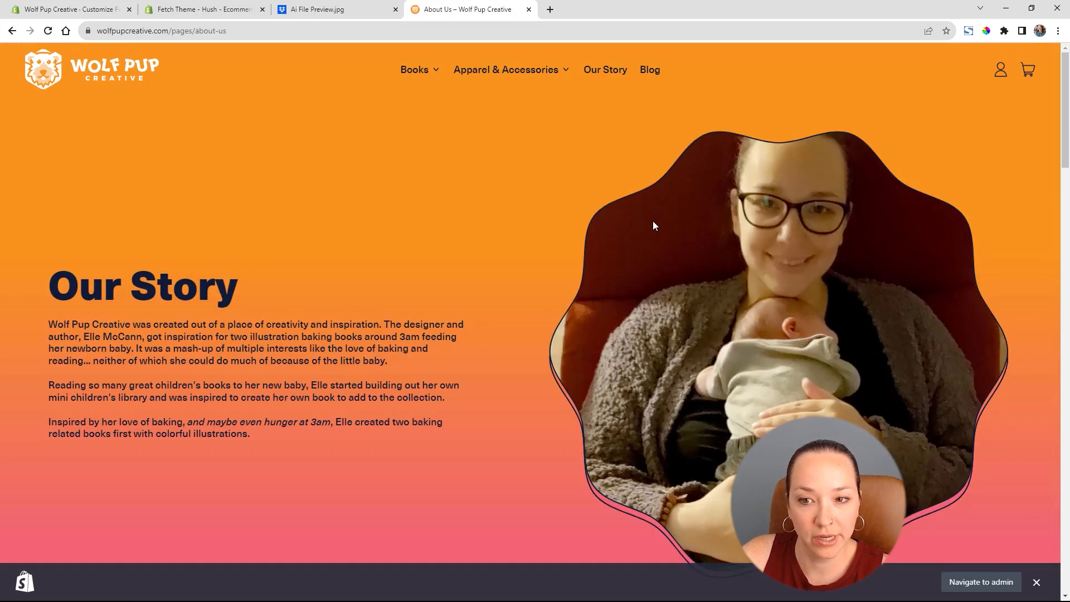
{"action": "scroll", "coordinate": [653, 221], "scroll_direction": "down", "scroll_amount": 9}
{"action": "scroll", "coordinate": [691, 228], "scroll_direction": "down", "scroll_amount": 15}
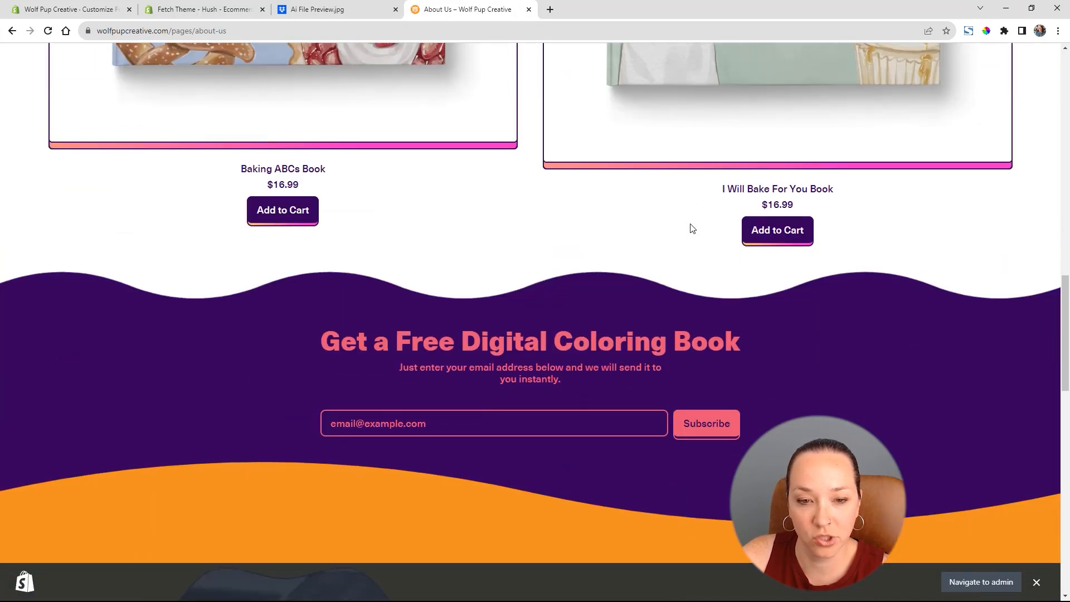
{"action": "scroll", "coordinate": [690, 226], "scroll_direction": "down", "scroll_amount": 7}
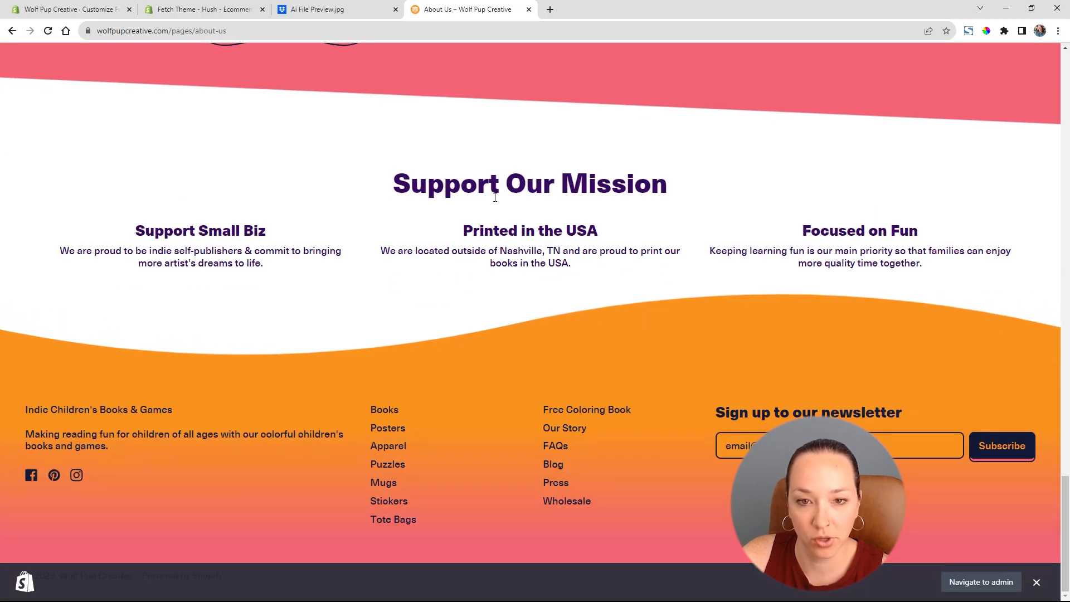
{"action": "scroll", "coordinate": [497, 198], "scroll_direction": "up", "scroll_amount": 1}
{"action": "scroll", "coordinate": [497, 198], "scroll_direction": "up", "scroll_amount": 18}
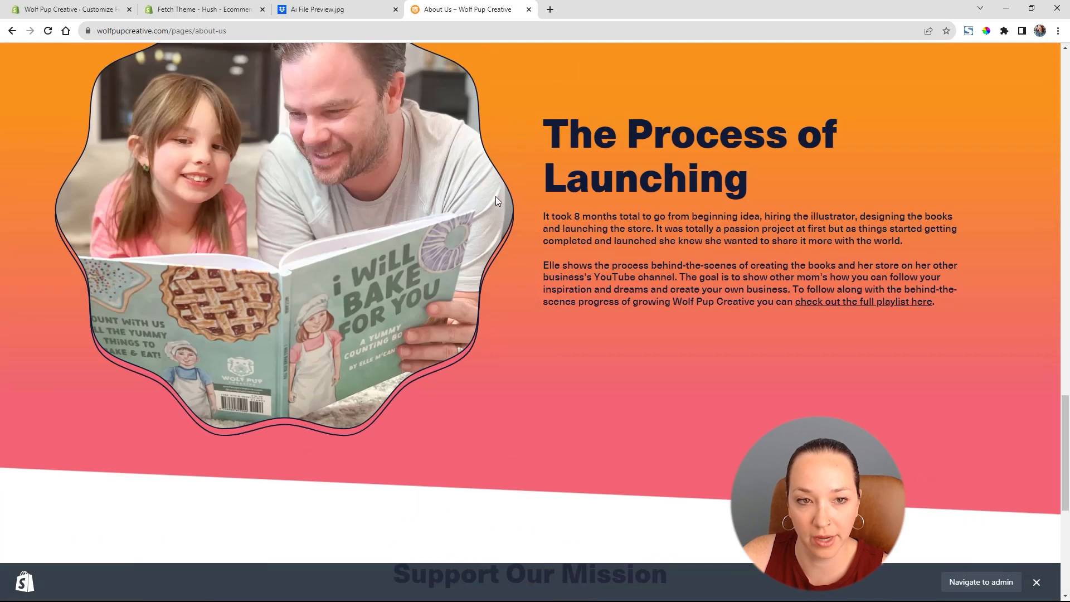
{"action": "scroll", "coordinate": [498, 200], "scroll_direction": "up", "scroll_amount": 12}
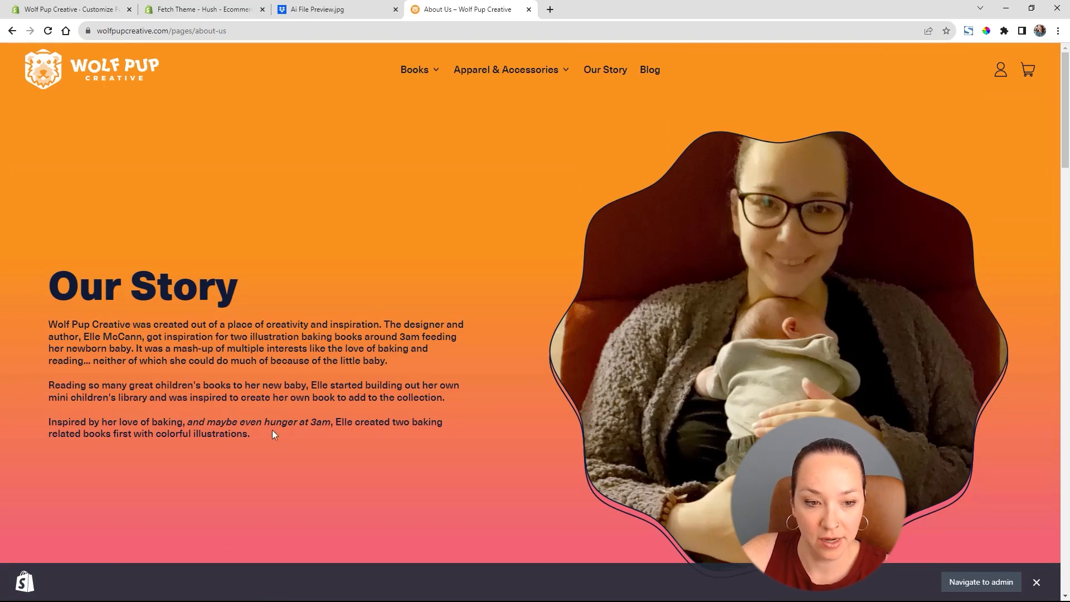
Copy the body paragraphs under the Our Story heading on the live page and return to the Shopify theme editor.
{"action": "left_click_drag", "start_coordinate": [273, 434], "coordinate": [38, 330]}
{"action": "key", "text": "ctrl+c"}
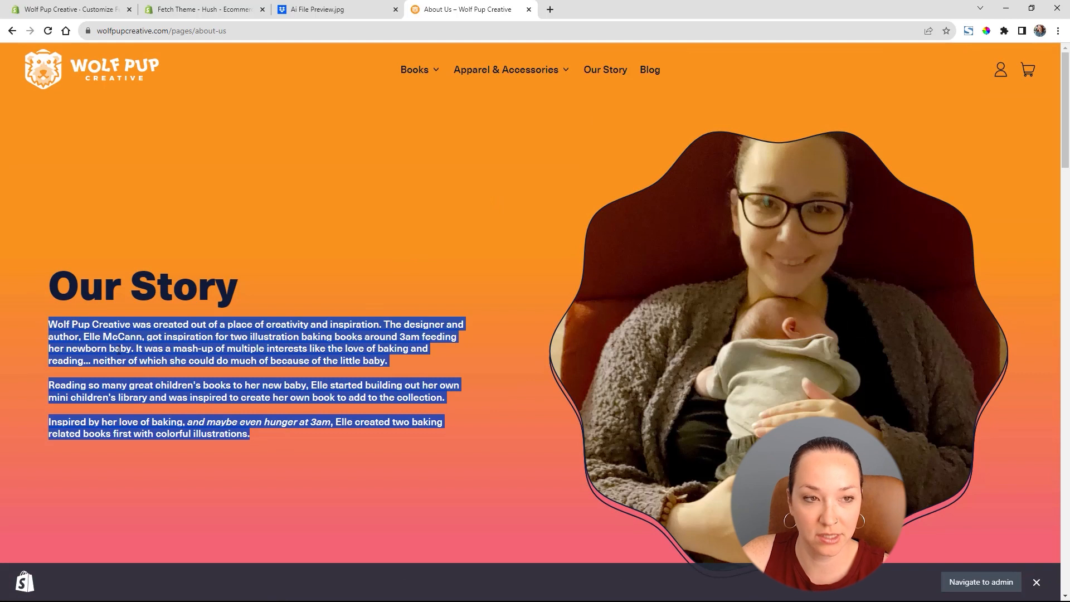
{"action": "left_click", "coordinate": [42, 9]}
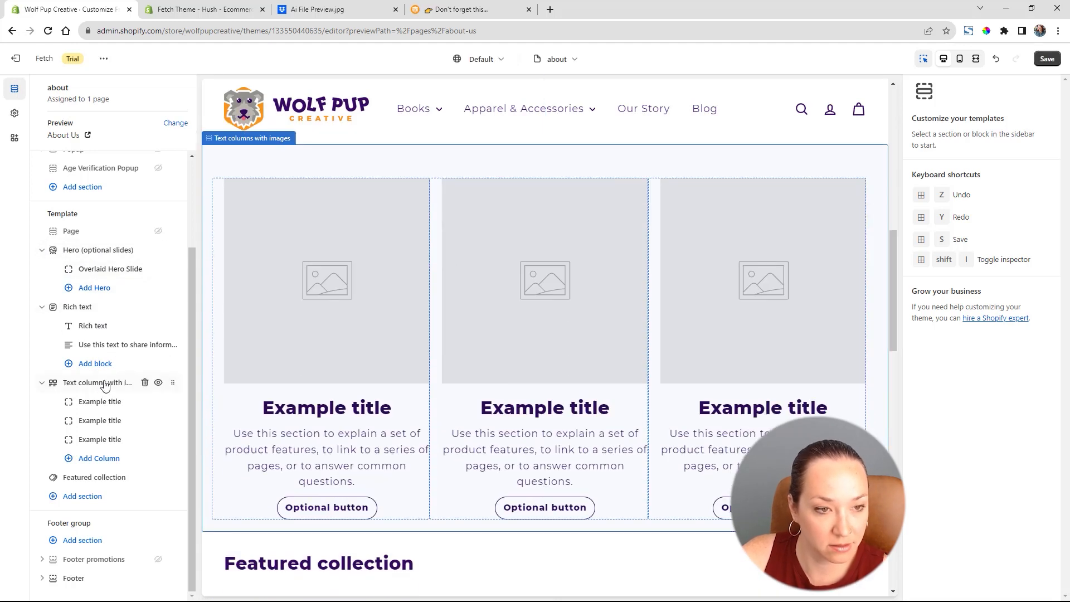
Add an Image with text section to the about template and move it above the Hero section.
{"action": "left_click", "coordinate": [80, 497]}
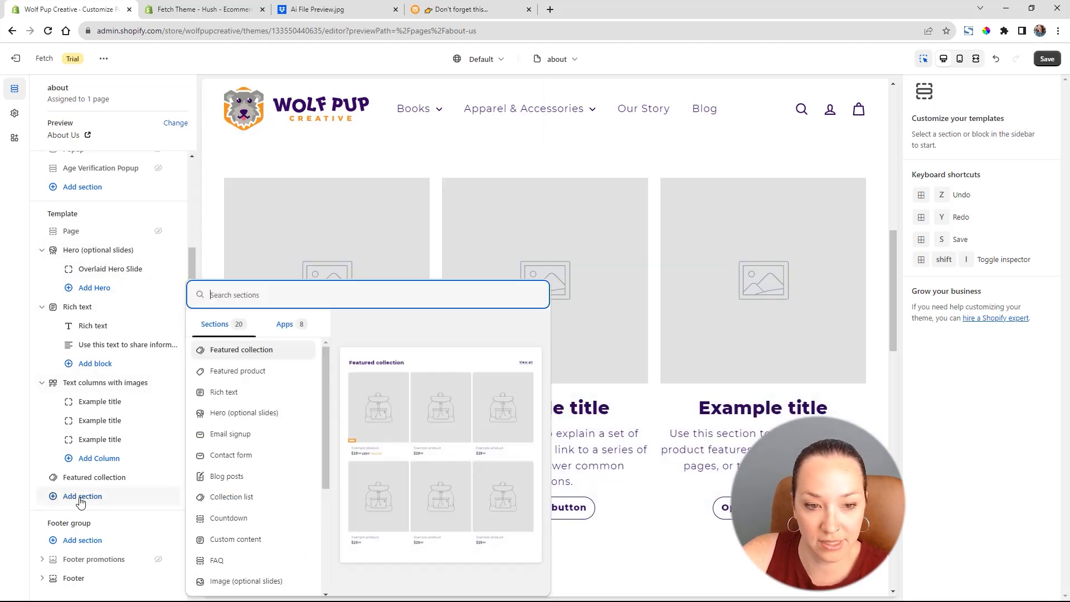
{"action": "scroll", "coordinate": [296, 458], "scroll_direction": "down", "scroll_amount": 3}
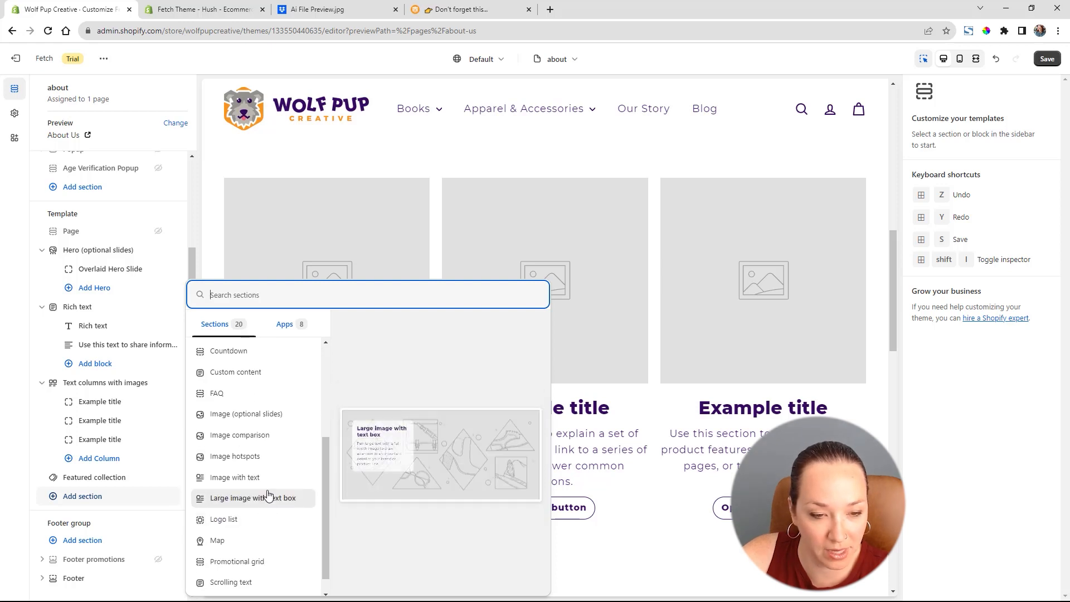
{"action": "left_click", "coordinate": [270, 479]}
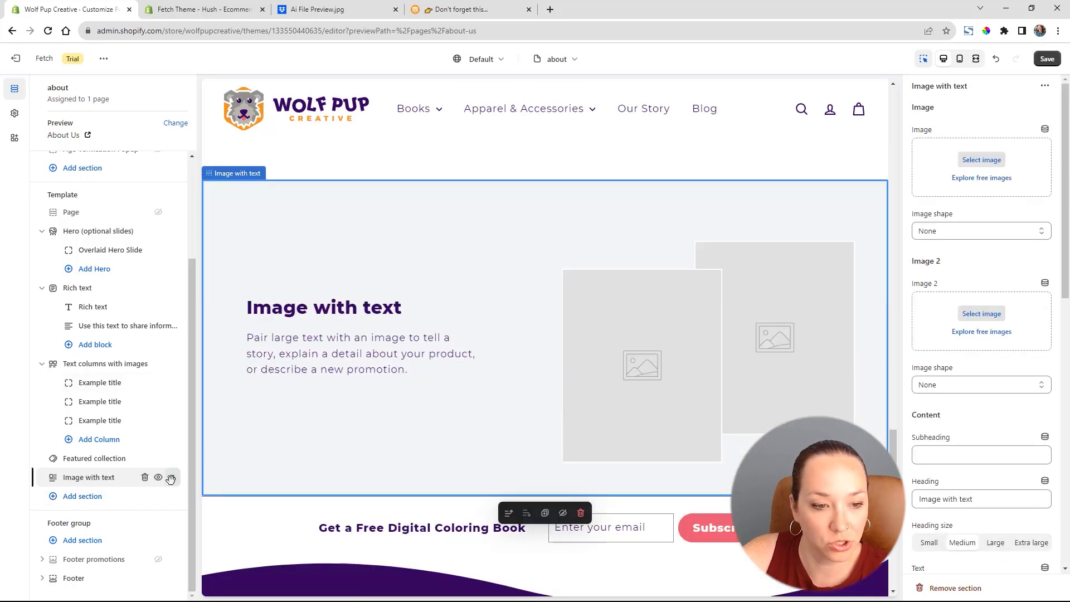
{"action": "left_click_drag", "start_coordinate": [179, 477], "coordinate": [148, 246]}
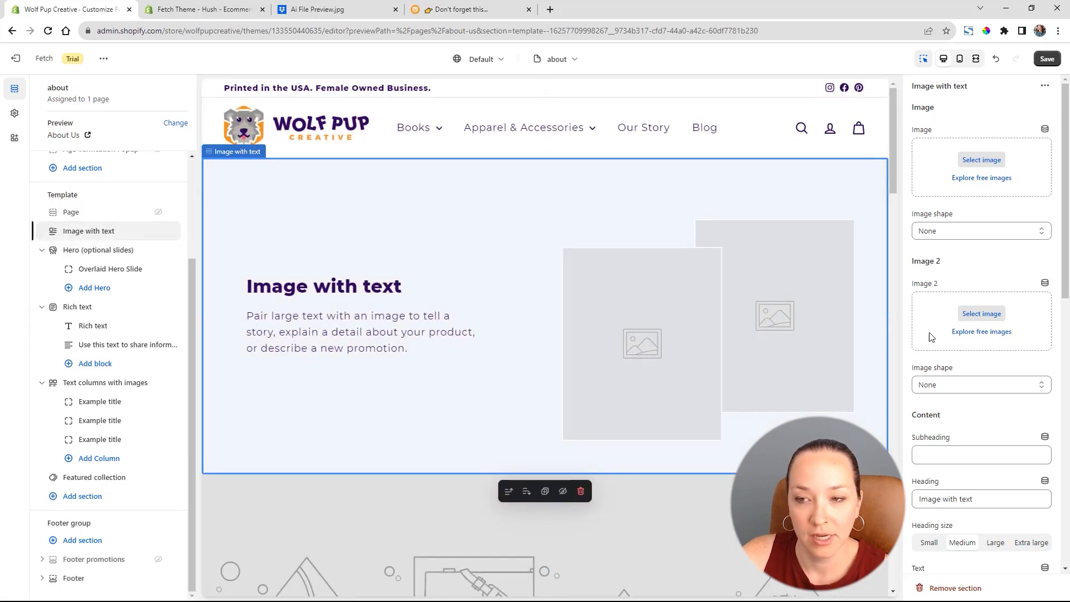
Set the section's first image to wolf-pup-creative-baby from the store library and its image shape to Splat 1.
{"action": "left_click", "coordinate": [980, 162]}
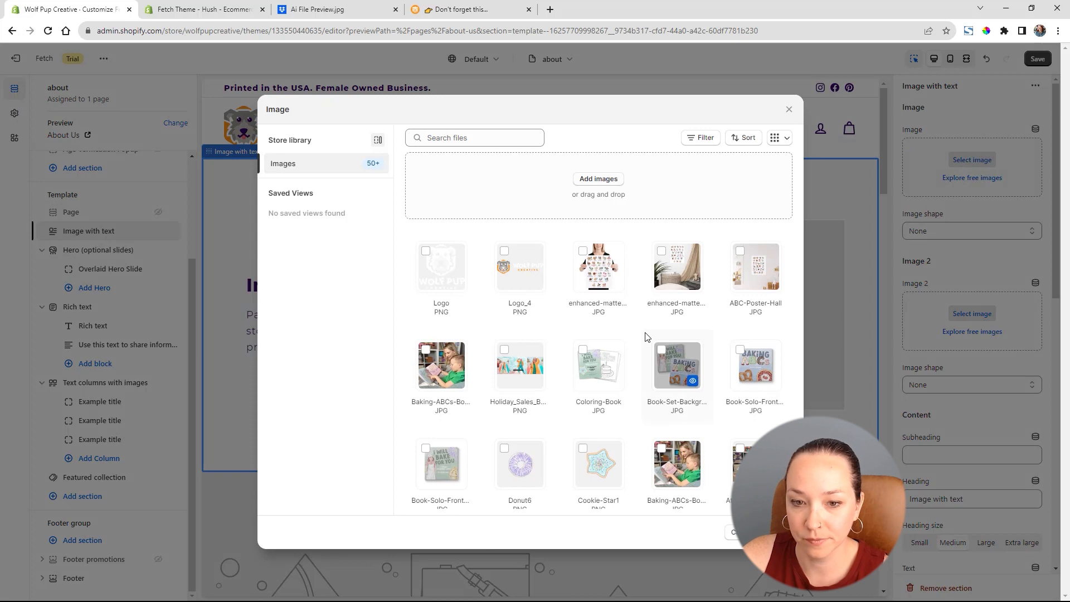
{"action": "scroll", "coordinate": [647, 336], "scroll_direction": "down", "scroll_amount": 5}
{"action": "scroll", "coordinate": [647, 336], "scroll_direction": "down", "scroll_amount": 20}
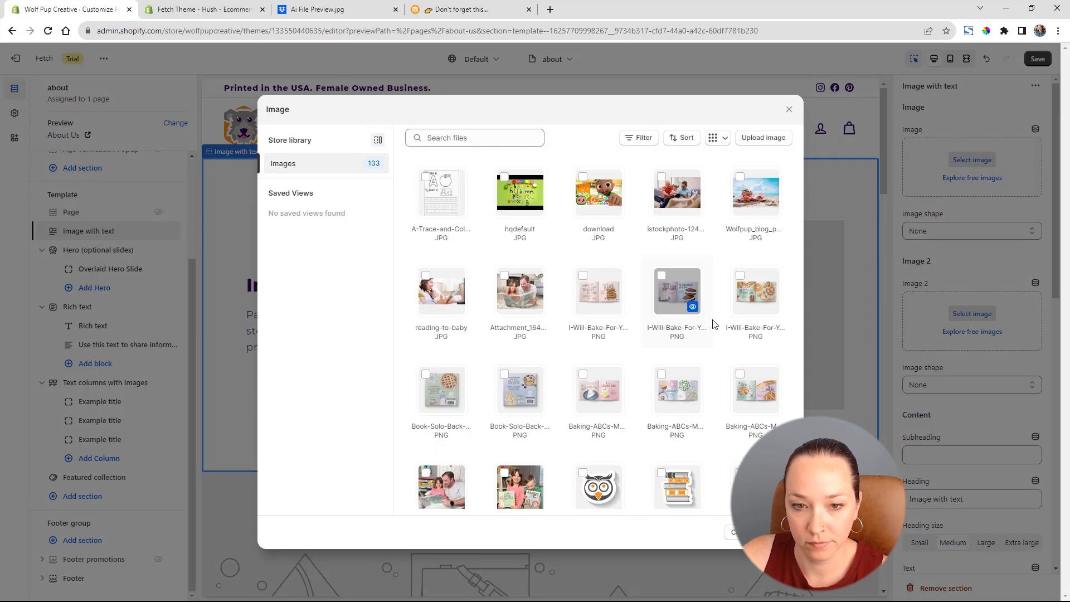
{"action": "left_click", "coordinate": [611, 342]}
{"action": "left_click", "coordinate": [776, 532]}
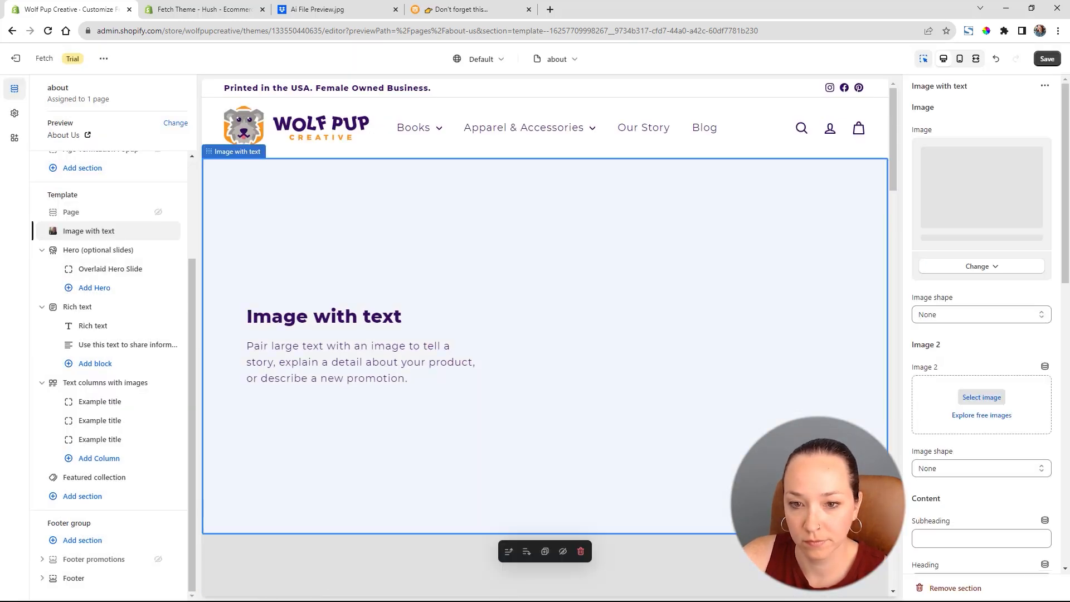
{"action": "left_click", "coordinate": [982, 337]}
{"action": "left_click", "coordinate": [957, 439]}
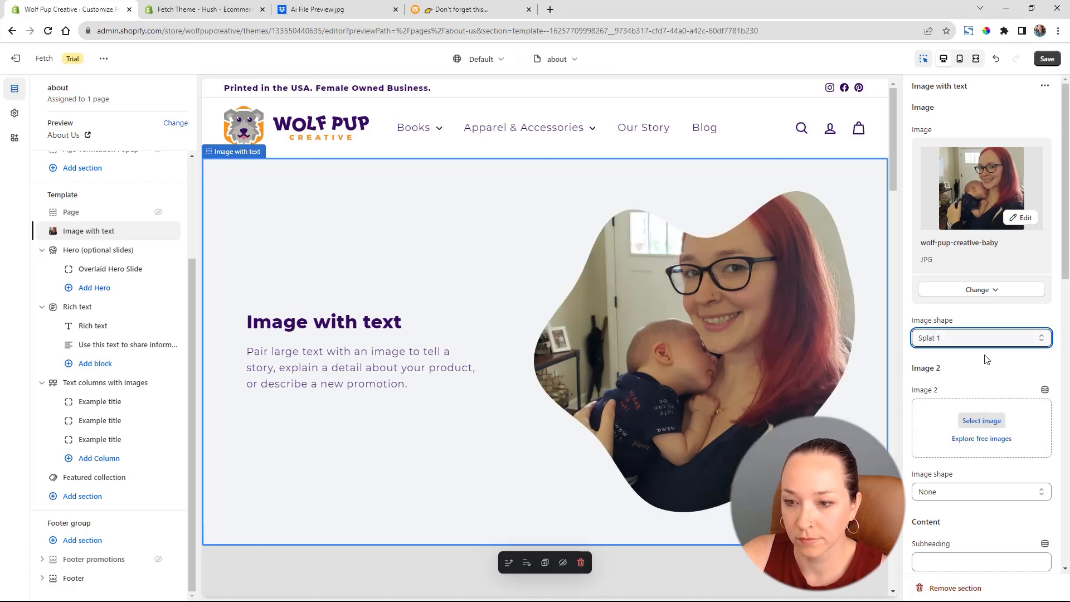
Enter "Our Story" as the Image with text heading and replace its placeholder text with the copied story paragraphs.
{"action": "scroll", "coordinate": [981, 334], "scroll_direction": "down", "scroll_amount": 5}
{"action": "triple_click", "coordinate": [925, 327]}
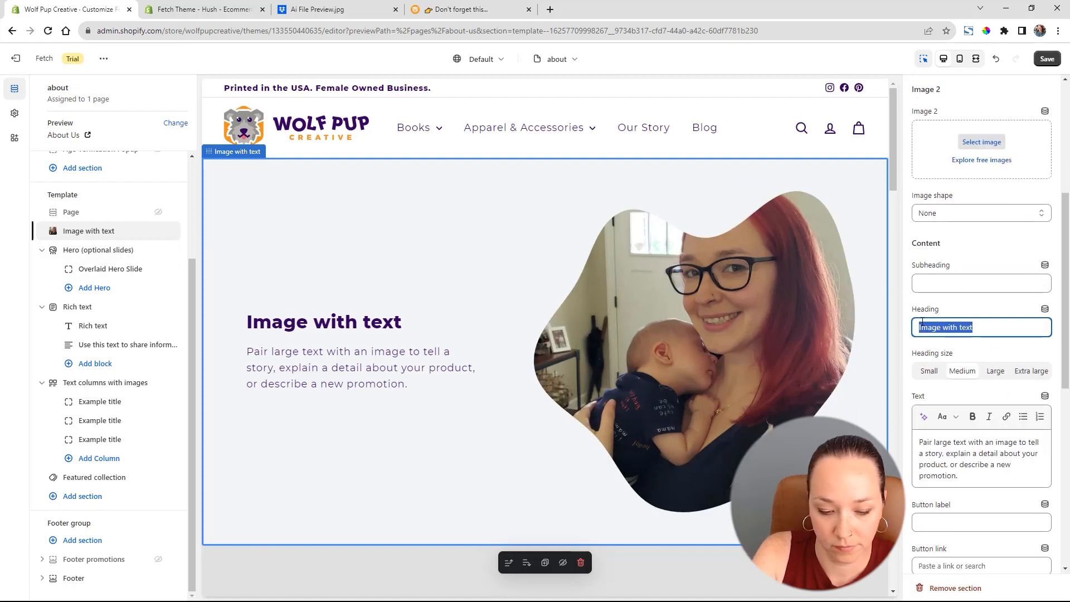
{"action": "type", "text": "Our Story"}
{"action": "triple_click", "coordinate": [981, 457]}
{"action": "key", "text": "ctrl+v"}
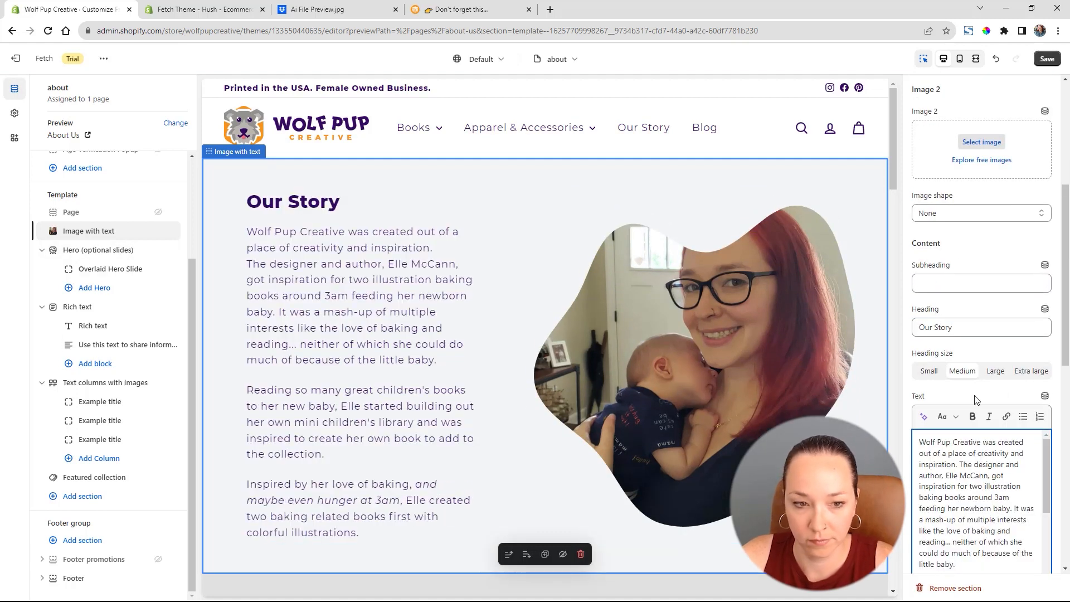
Change the Image with text heading to "From Breastfeeding to Book Publishing" and save the template.
{"action": "left_click_drag", "start_coordinate": [1017, 331], "coordinate": [777, 285]}
{"action": "type", "text": "From Bre"}
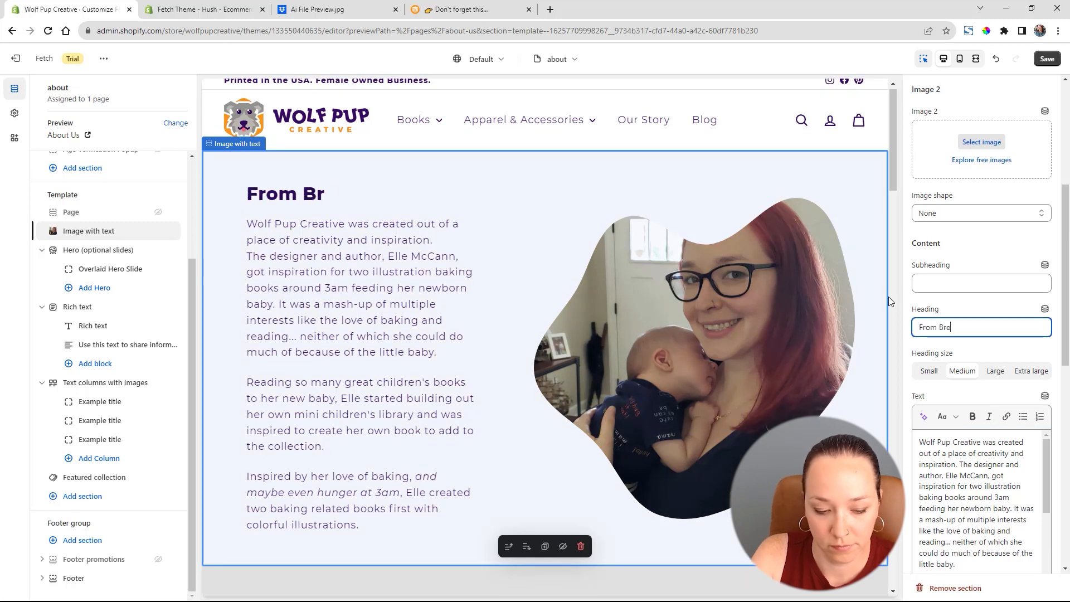
{"action": "type", "text": "astfeeding to Book Publishing"}
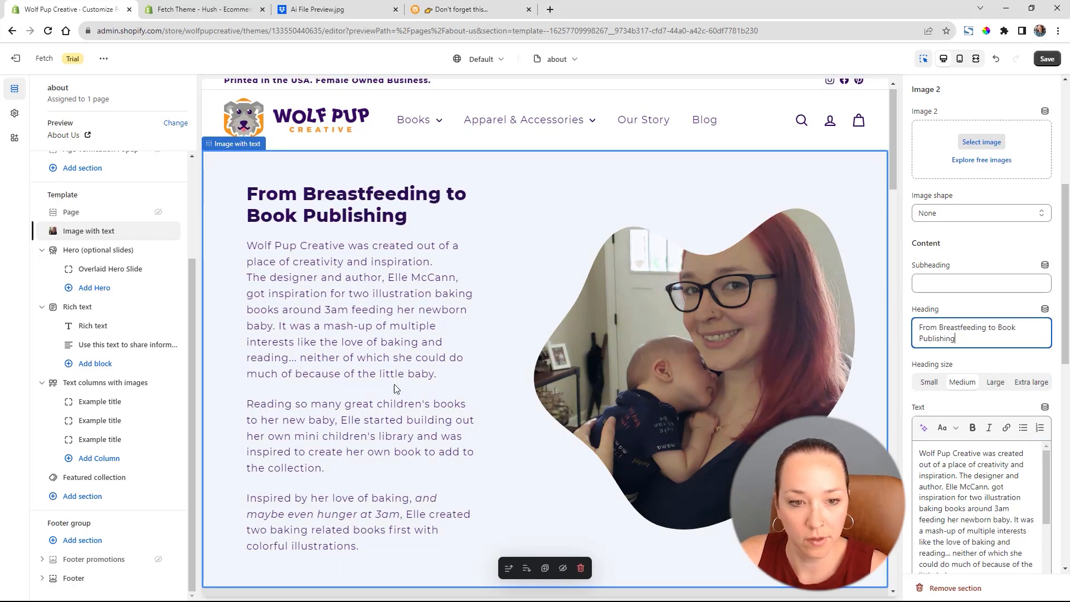
{"action": "scroll", "coordinate": [396, 389], "scroll_direction": "down", "scroll_amount": 4}
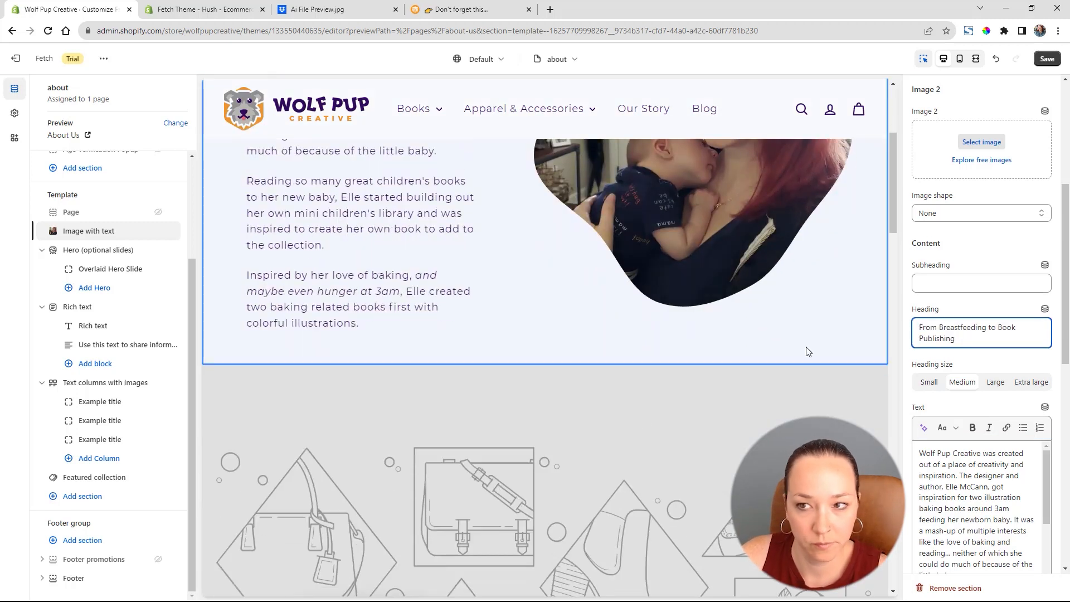
{"action": "left_click", "coordinate": [1047, 59]}
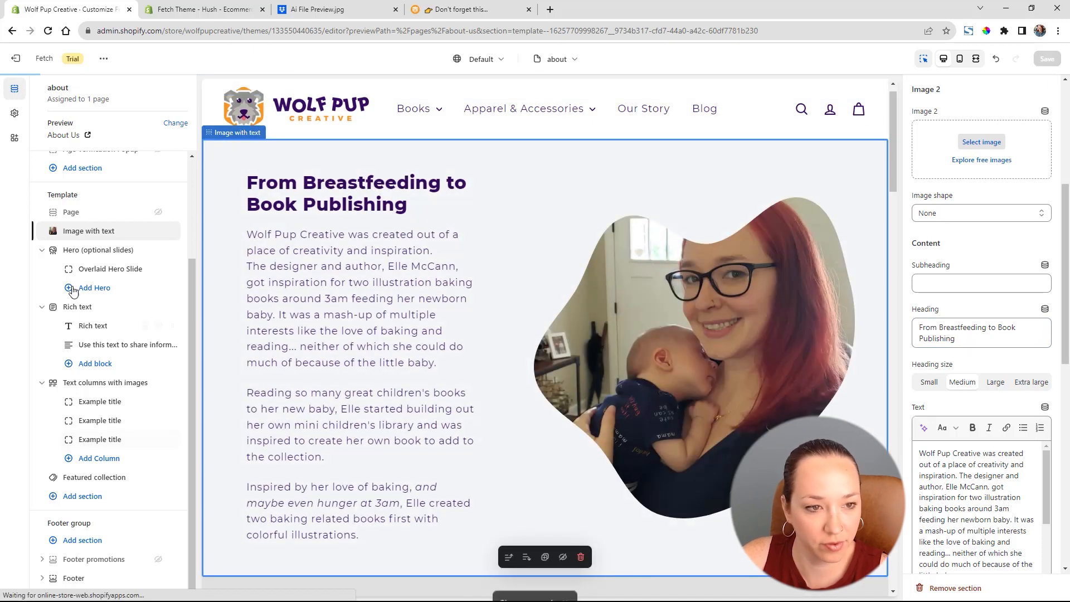
Remove the Hero section and add a Large image with text box section directly below the Image with text section.
{"action": "mouse_move", "coordinate": [96, 255]}
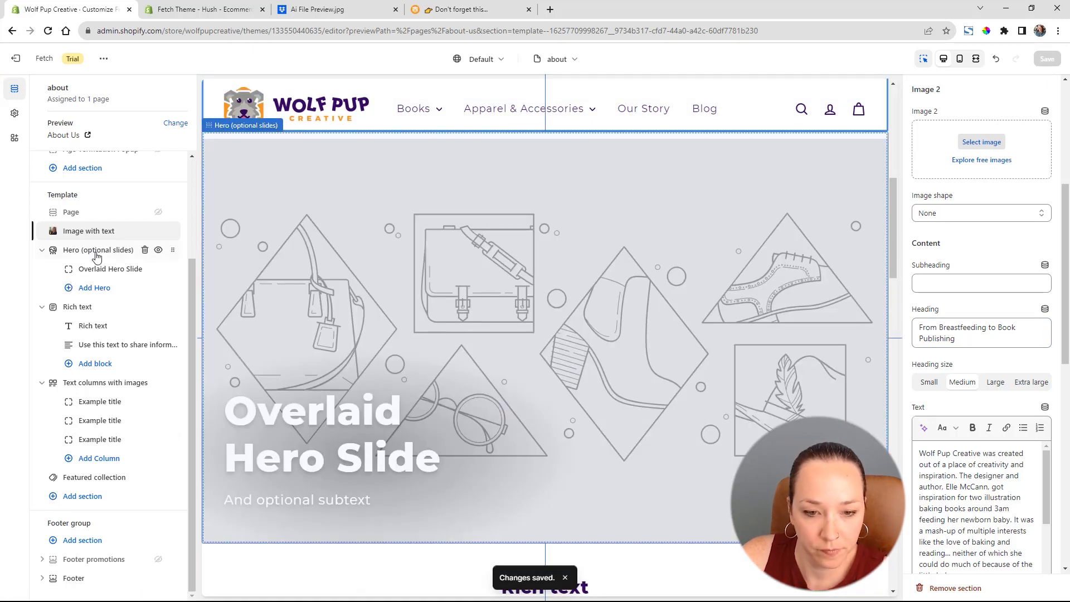
{"action": "left_click", "coordinate": [146, 250]}
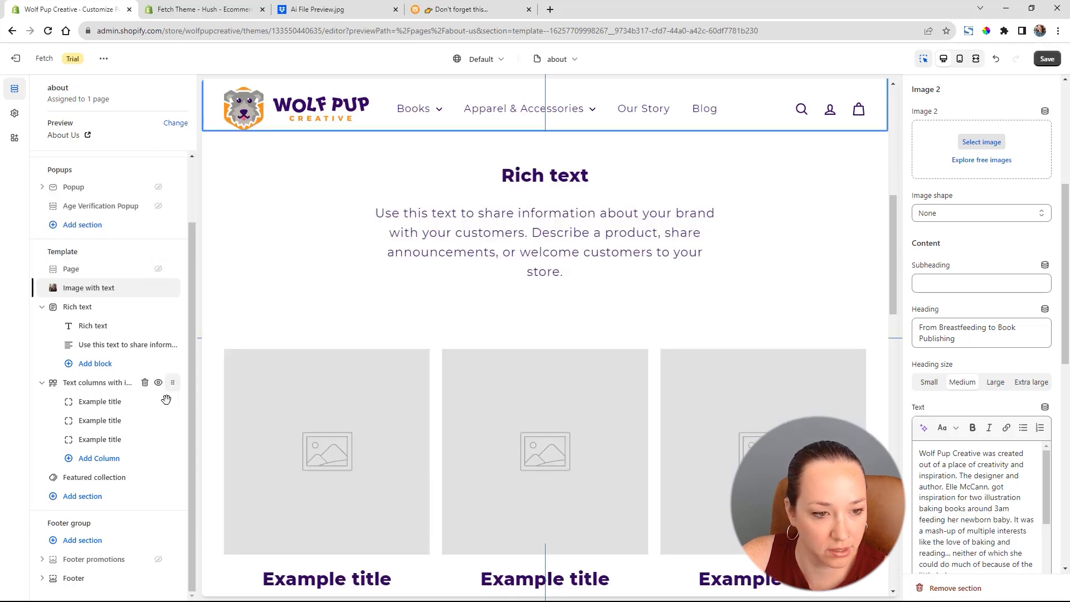
{"action": "left_click", "coordinate": [89, 498]}
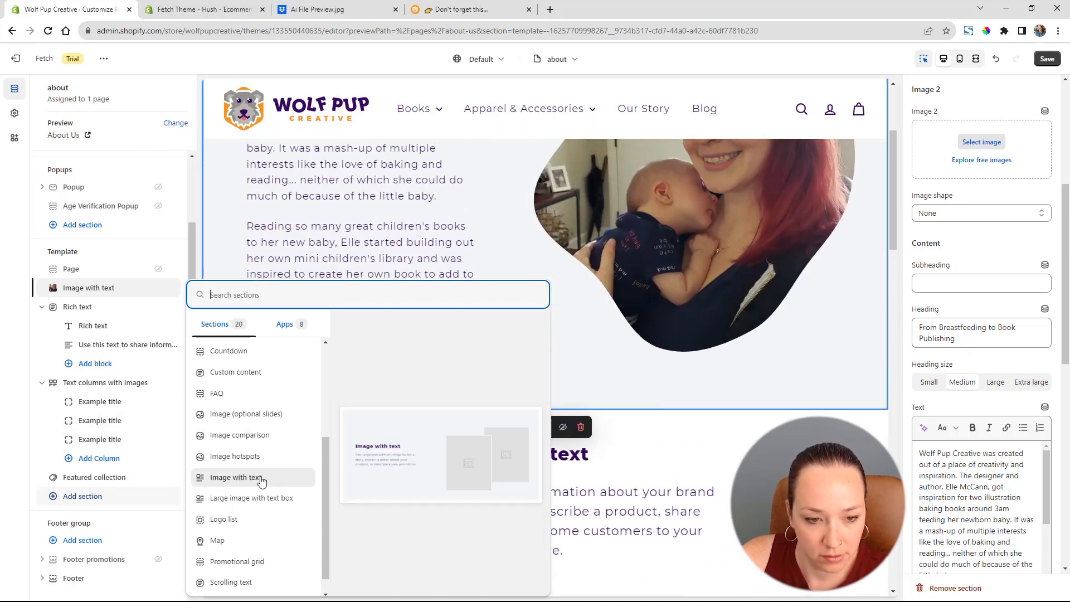
{"action": "scroll", "coordinate": [267, 485], "scroll_direction": "down", "scroll_amount": 1}
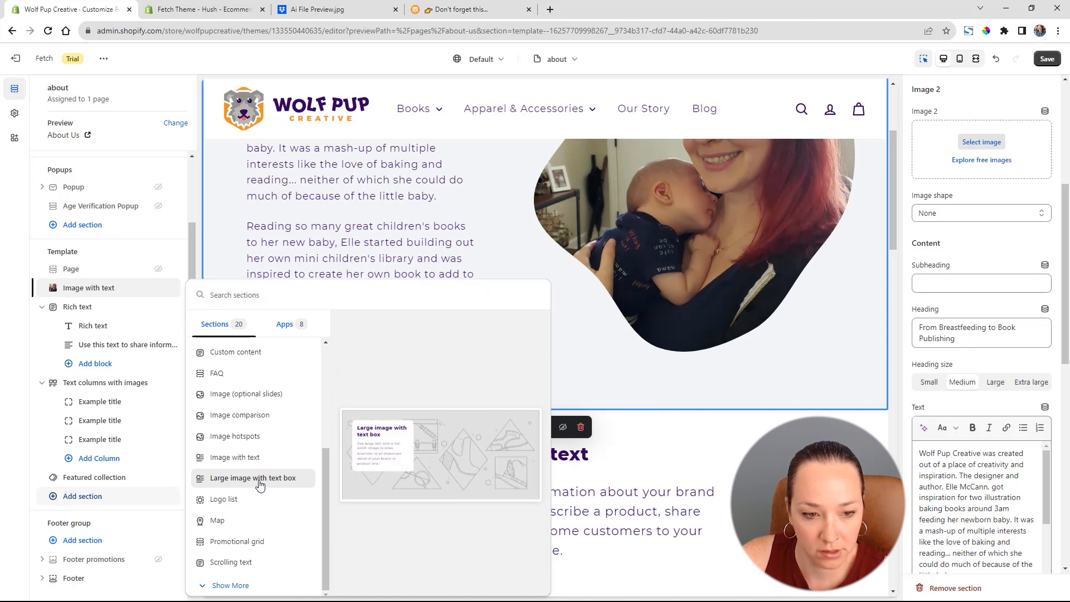
{"action": "left_click", "coordinate": [260, 479]}
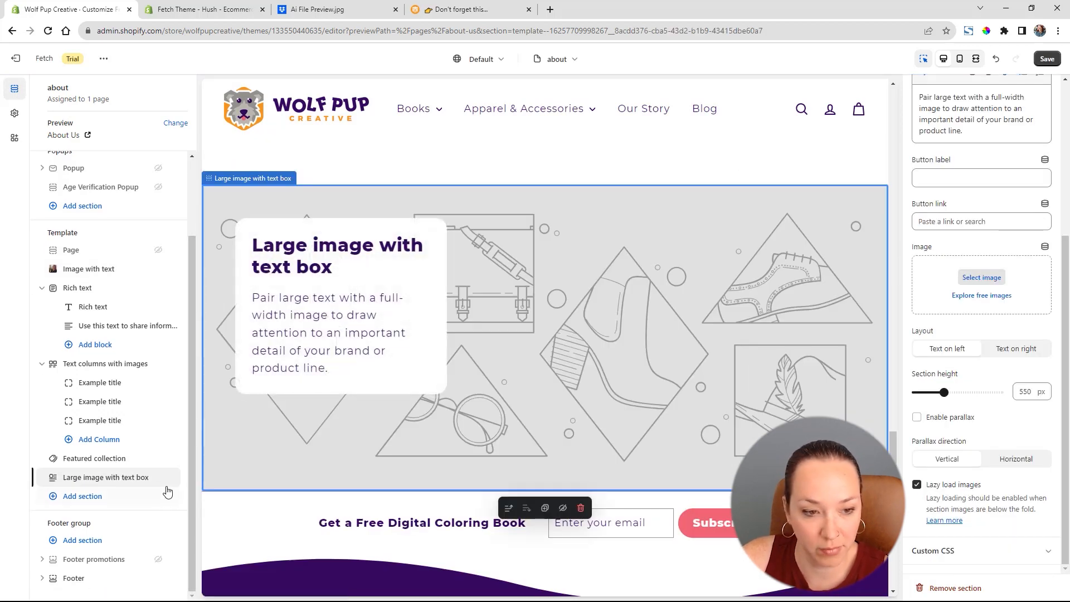
{"action": "left_click_drag", "start_coordinate": [178, 477], "coordinate": [170, 296]}
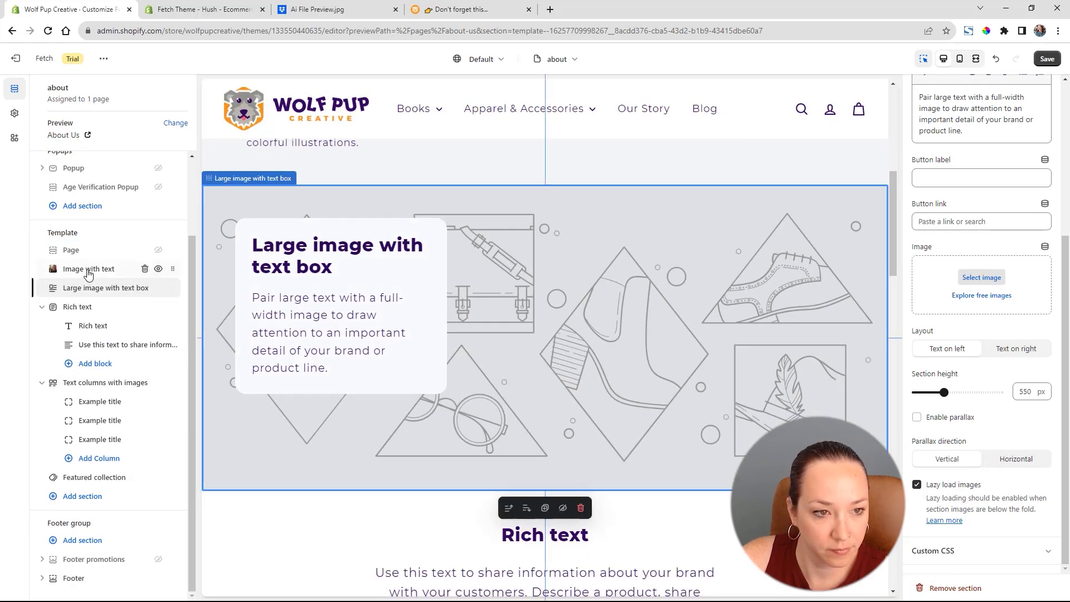
Enable the wave transition on the Image with text section.
{"action": "left_click", "coordinate": [87, 272]}
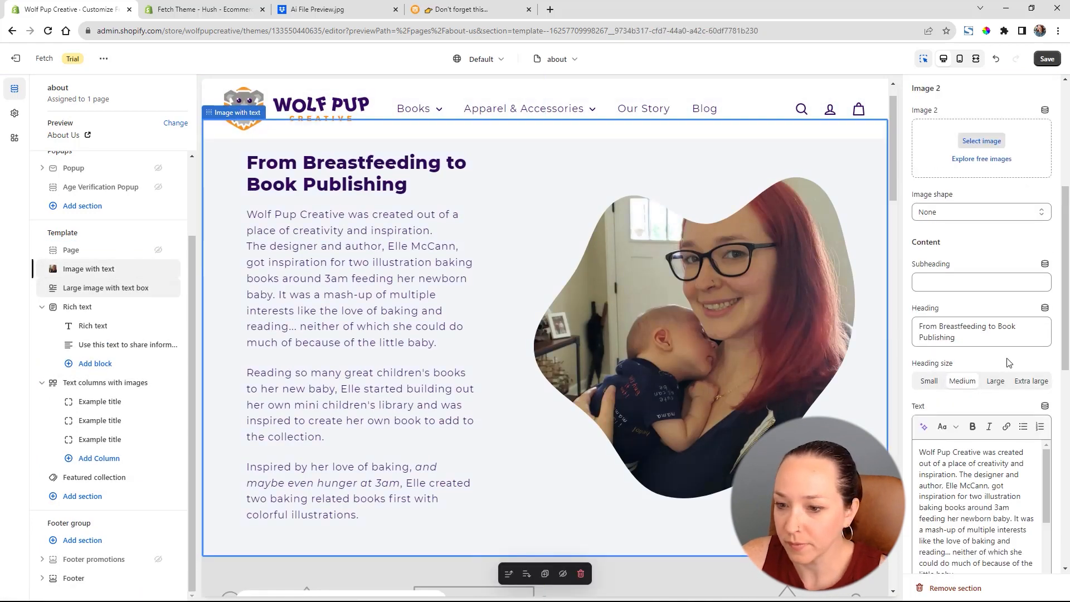
{"action": "scroll", "coordinate": [1009, 368], "scroll_direction": "down", "scroll_amount": 7}
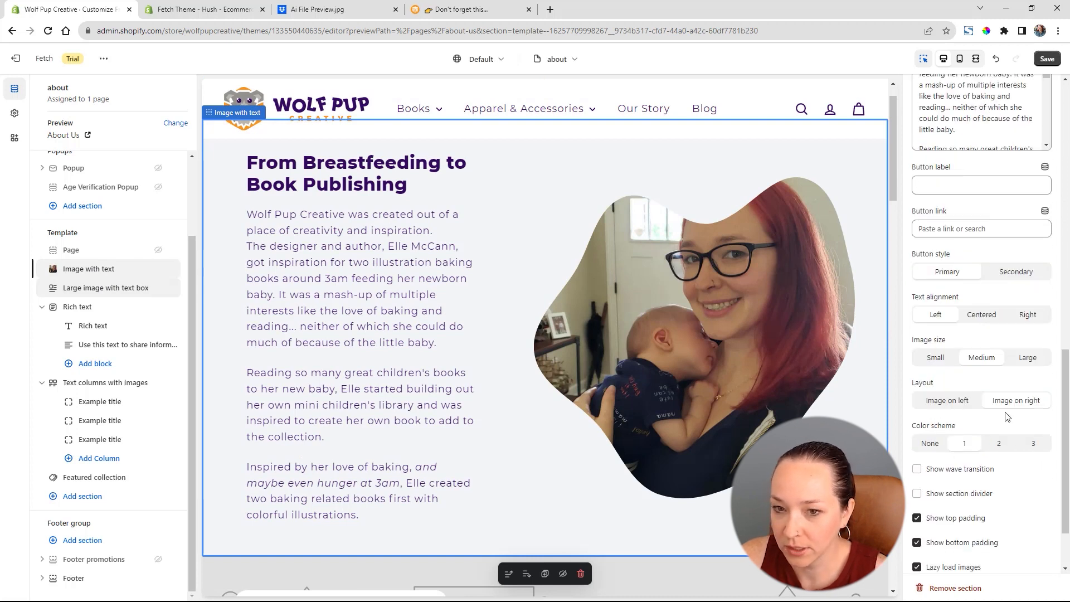
{"action": "scroll", "coordinate": [641, 397], "scroll_direction": "up", "scroll_amount": 2}
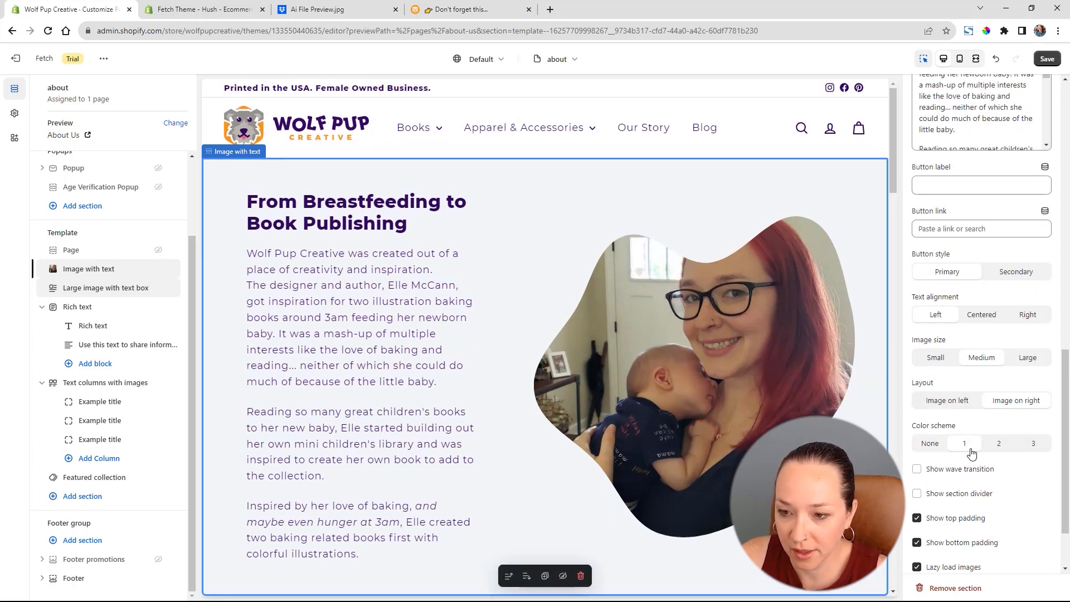
{"action": "left_click", "coordinate": [917, 470]}
{"action": "scroll", "coordinate": [668, 386], "scroll_direction": "down", "scroll_amount": 3}
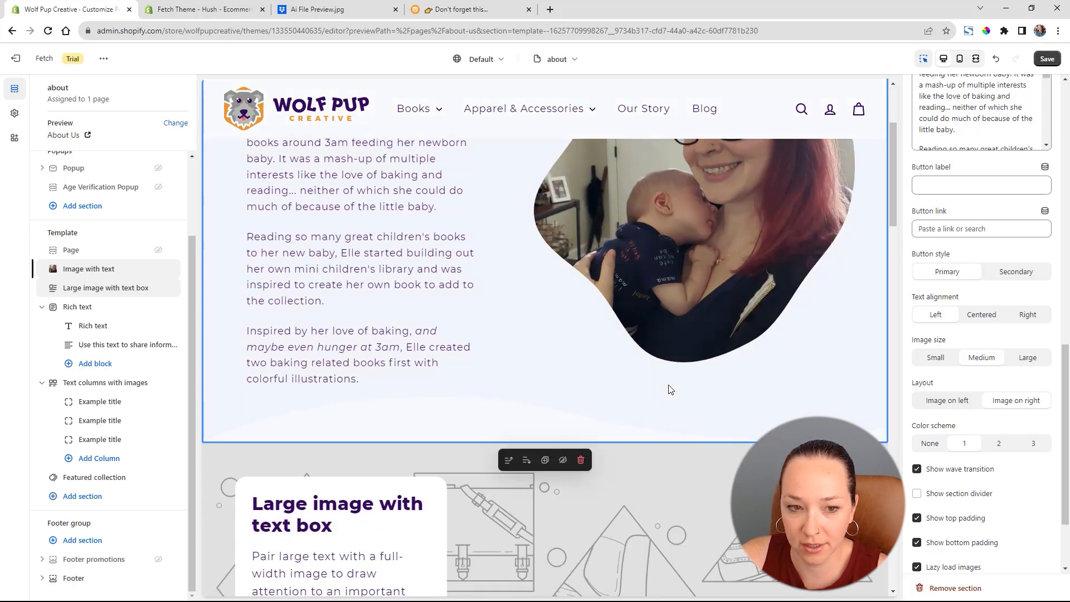
{"action": "scroll", "coordinate": [669, 385], "scroll_direction": "down", "scroll_amount": 3}
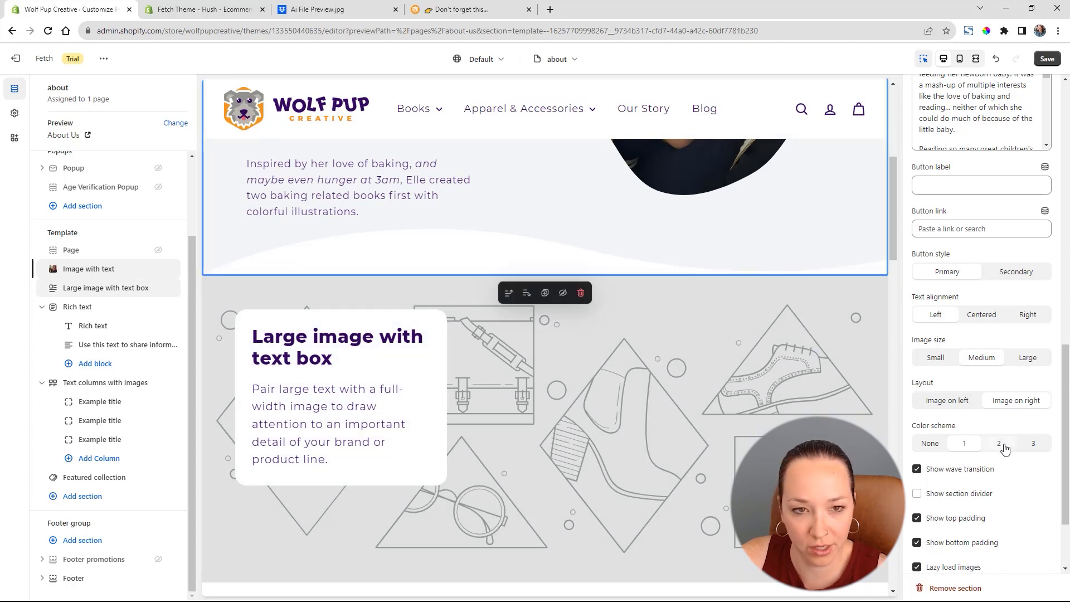
Copy the two paragraphs under "The Process of Launching" on the live store's About Us page.
{"action": "left_click", "coordinate": [448, 2]}
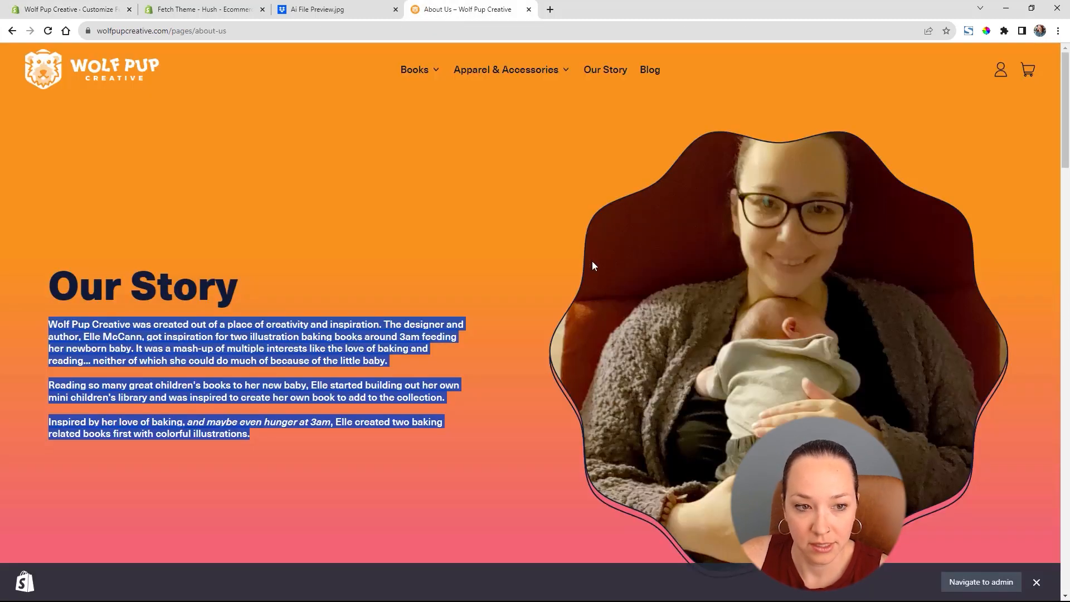
{"action": "scroll", "coordinate": [600, 267], "scroll_direction": "down", "scroll_amount": 15}
{"action": "scroll", "coordinate": [607, 278], "scroll_direction": "down", "scroll_amount": 6}
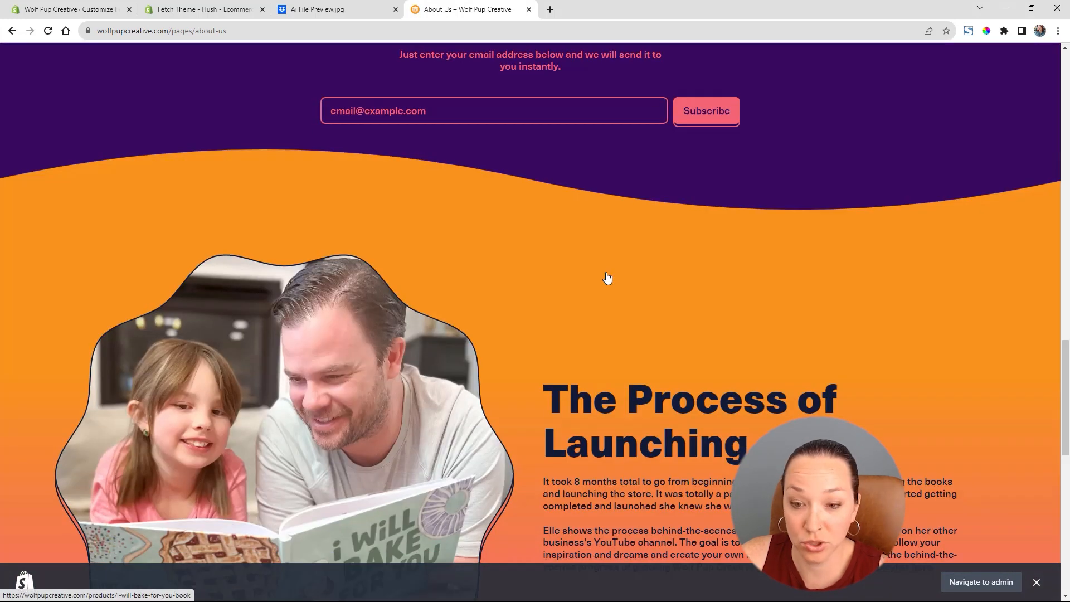
{"action": "scroll", "coordinate": [608, 278], "scroll_direction": "down", "scroll_amount": 3}
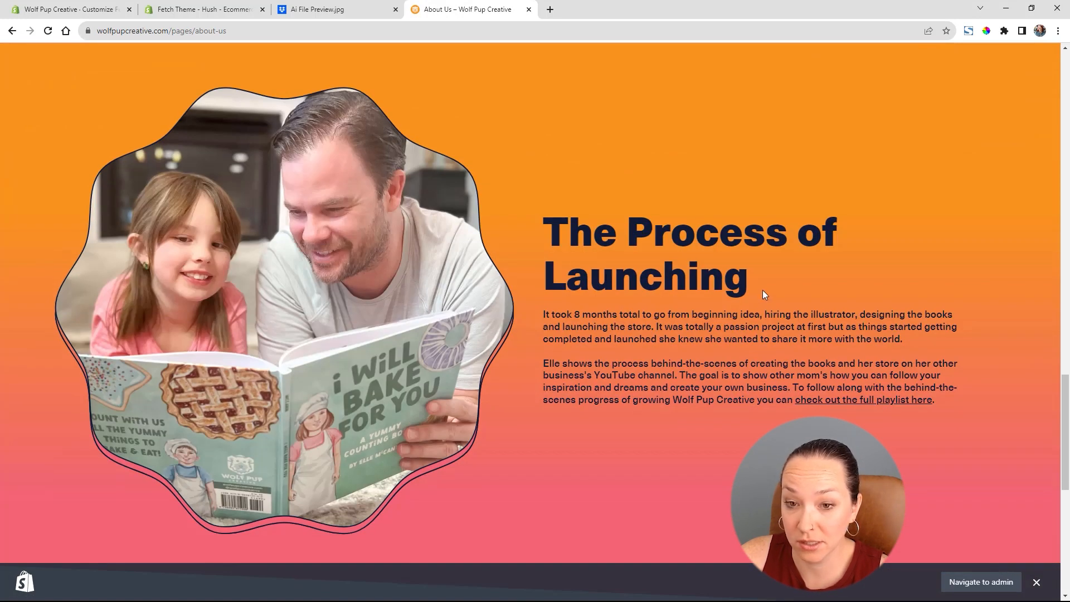
{"action": "left_click_drag", "start_coordinate": [946, 401], "coordinate": [536, 317]}
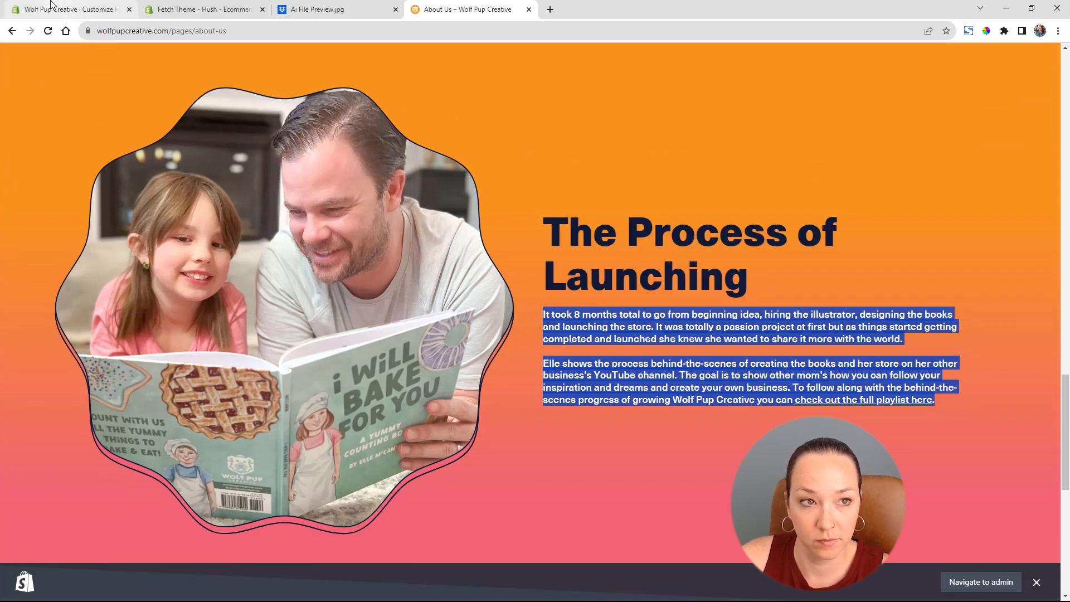
Return to the theme editor and set the Large image with text box heading to "The Process of Launching".
{"action": "left_click", "coordinate": [62, 14]}
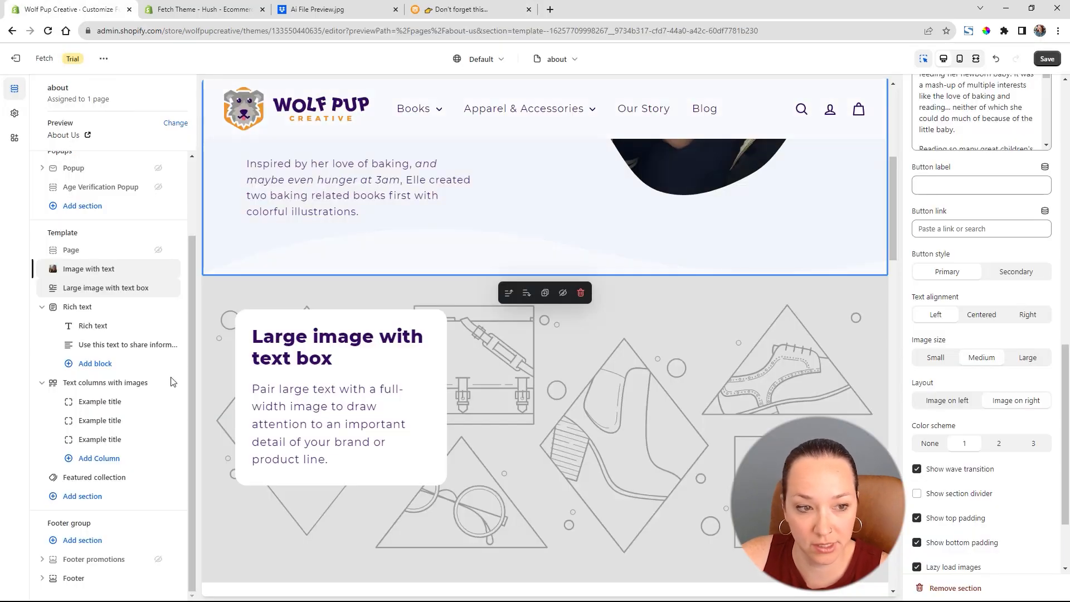
{"action": "left_click", "coordinate": [86, 290]}
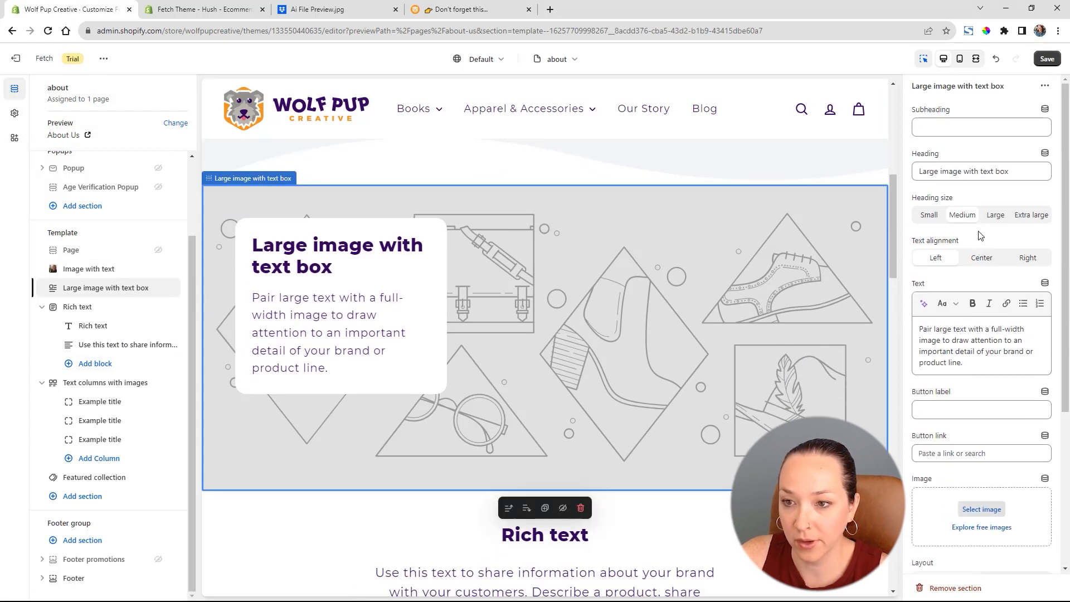
{"action": "triple_click", "coordinate": [1025, 174]}
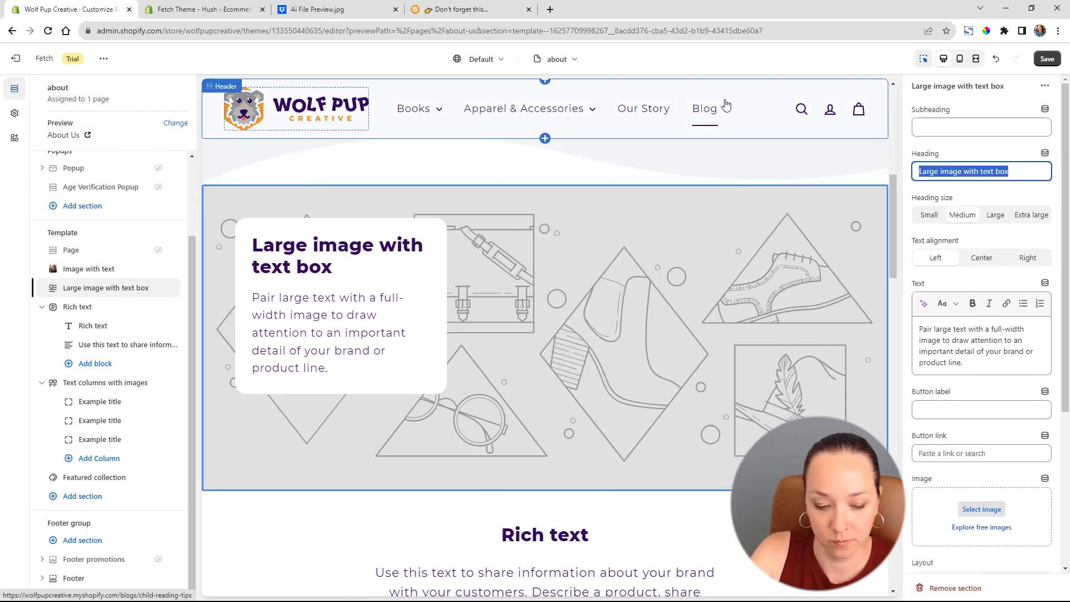
{"action": "type", "text": "The Process"}
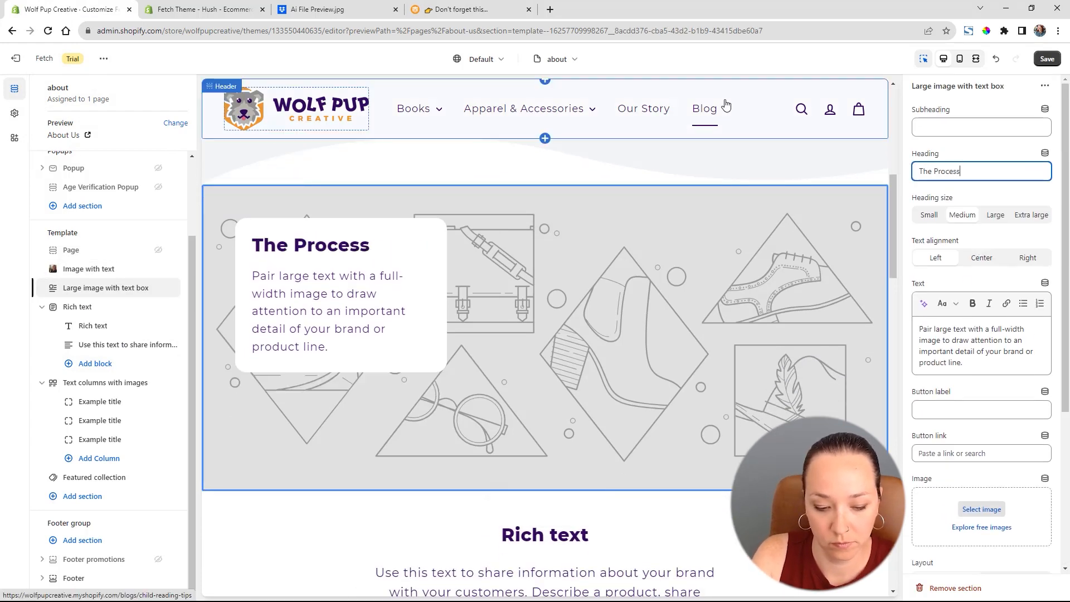
{"action": "type", "text": " of Launching"}
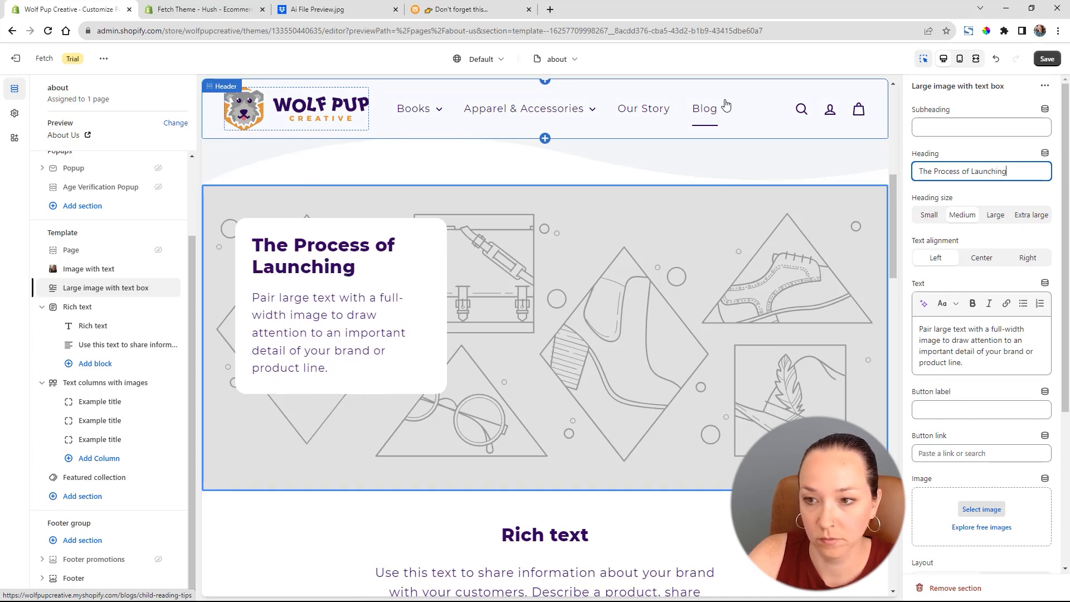
Replace the text box's placeholder text with the copied paragraphs, keeping only the first one about the 8 months.
{"action": "left_click_drag", "start_coordinate": [982, 361], "coordinate": [815, 277]}
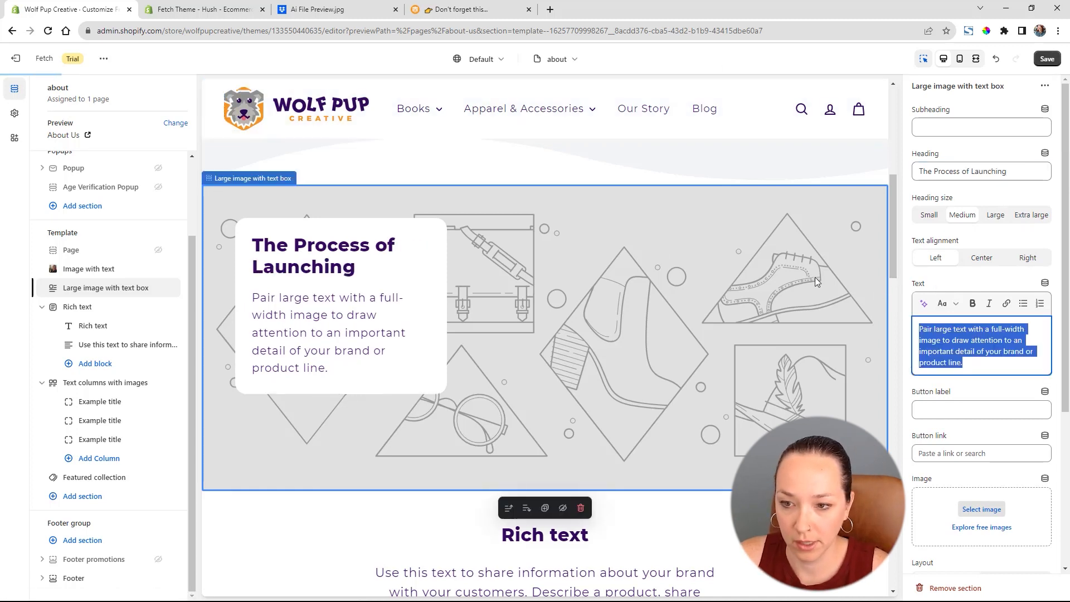
{"action": "key", "text": "ctrl+v"}
{"action": "scroll", "coordinate": [981, 402], "scroll_direction": "down", "scroll_amount": 3}
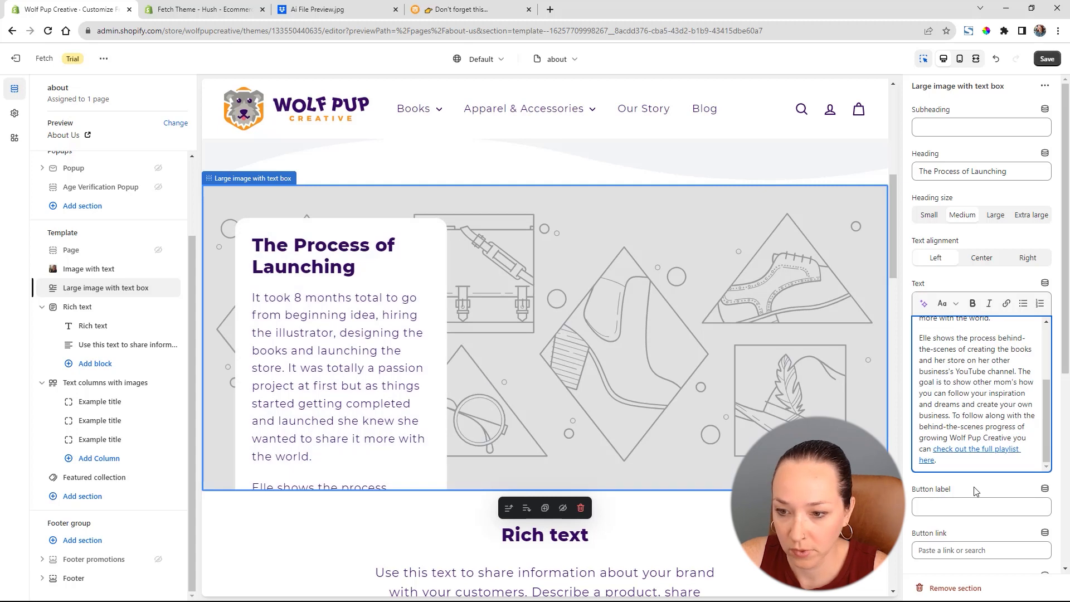
{"action": "left_click_drag", "start_coordinate": [939, 460], "coordinate": [911, 341]}
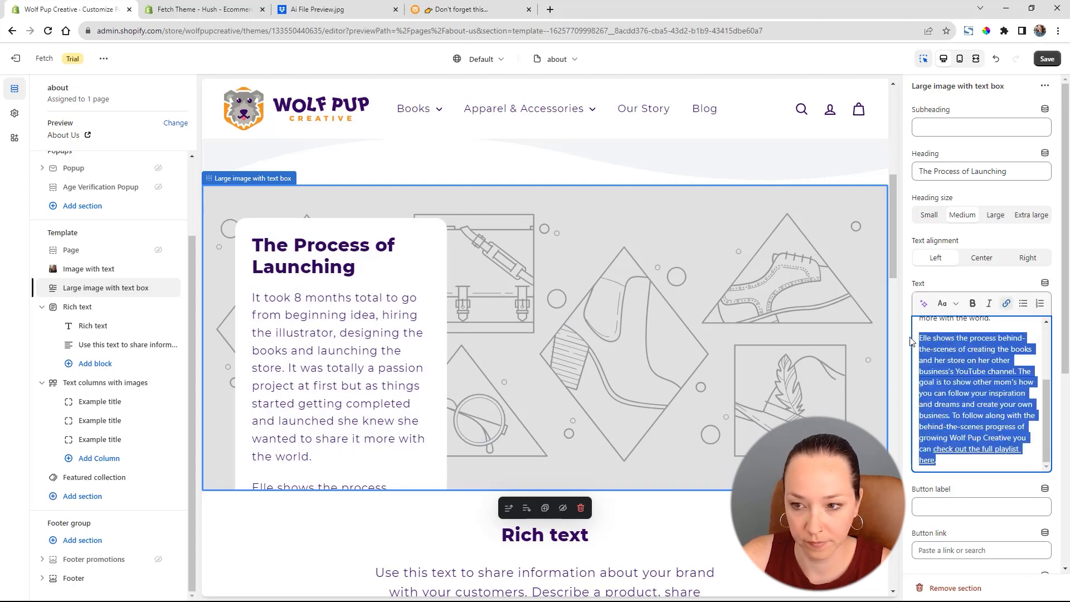
{"action": "key", "text": "BackSpace"}
{"action": "scroll", "coordinate": [981, 334], "scroll_direction": "down", "scroll_amount": 5}
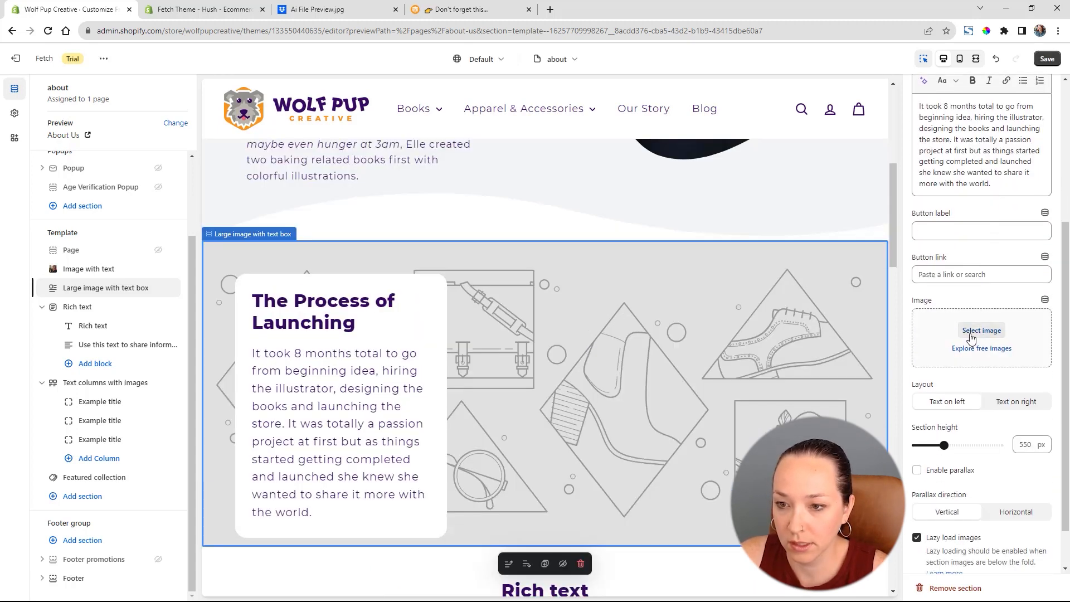
{"action": "left_click", "coordinate": [971, 331]}
{"action": "scroll", "coordinate": [708, 339], "scroll_direction": "down", "scroll_amount": 10}
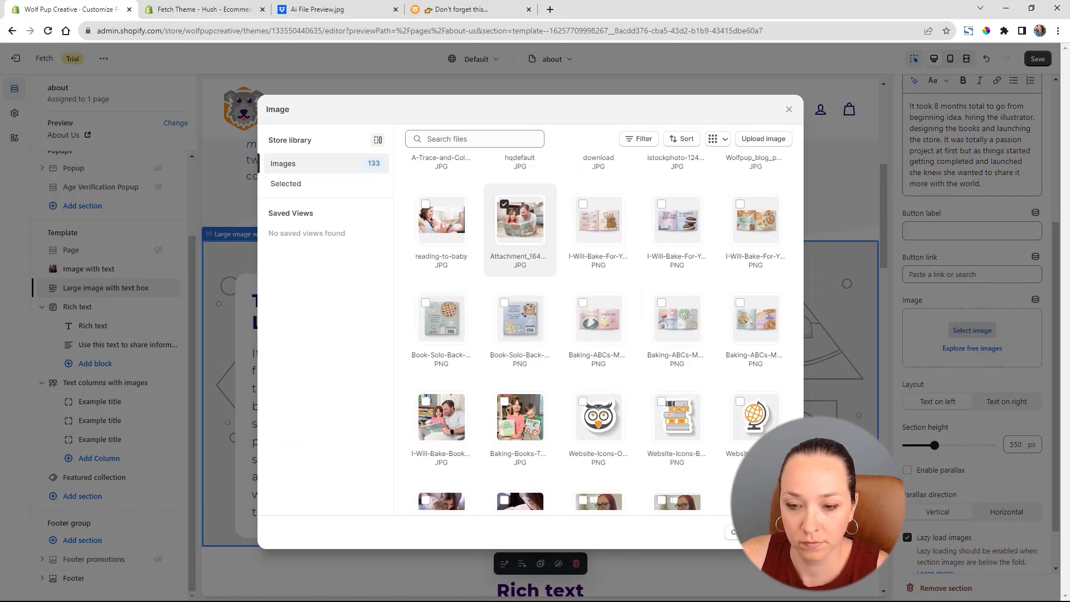
{"action": "left_click", "coordinate": [780, 532]}
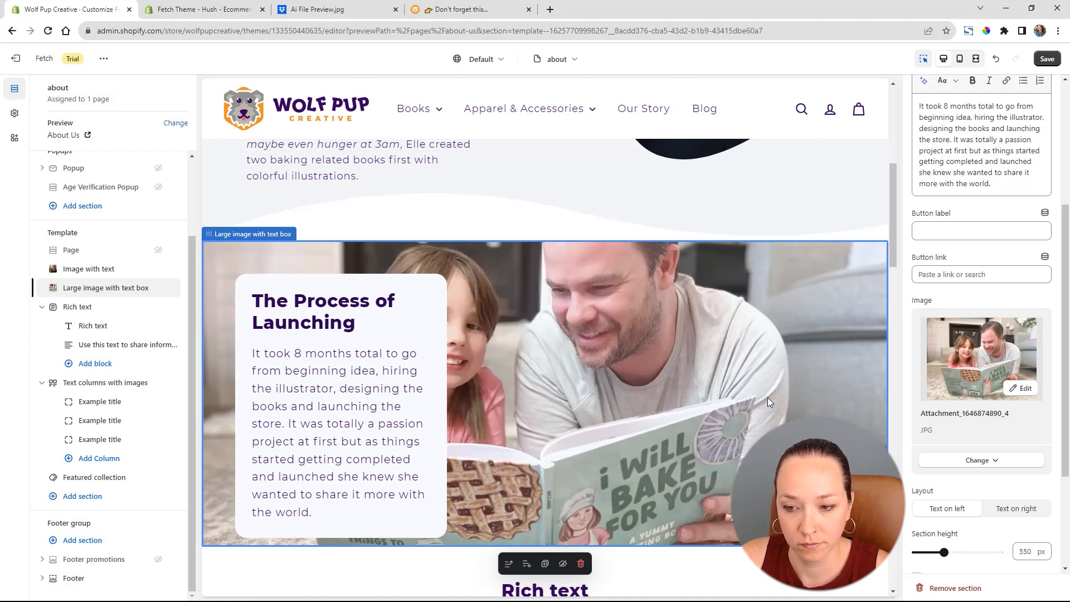
{"action": "scroll", "coordinate": [618, 340], "scroll_direction": "down", "scroll_amount": 3}
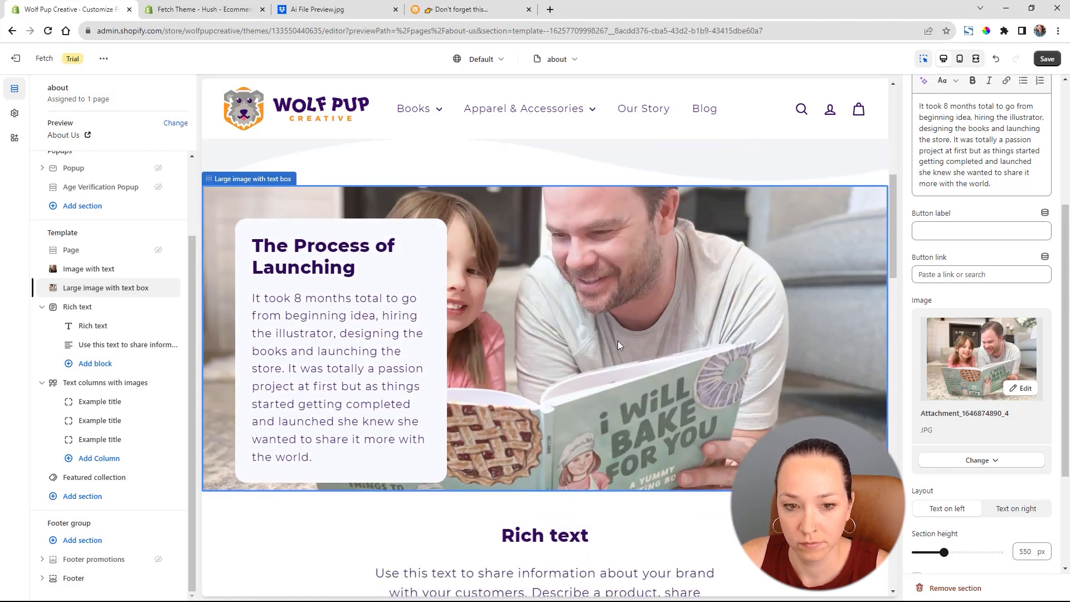
Set the Large image with text box section's height to 750 px, its layout to Text on right, and enable parallax.
{"action": "scroll", "coordinate": [767, 377], "scroll_direction": "up", "scroll_amount": 4}
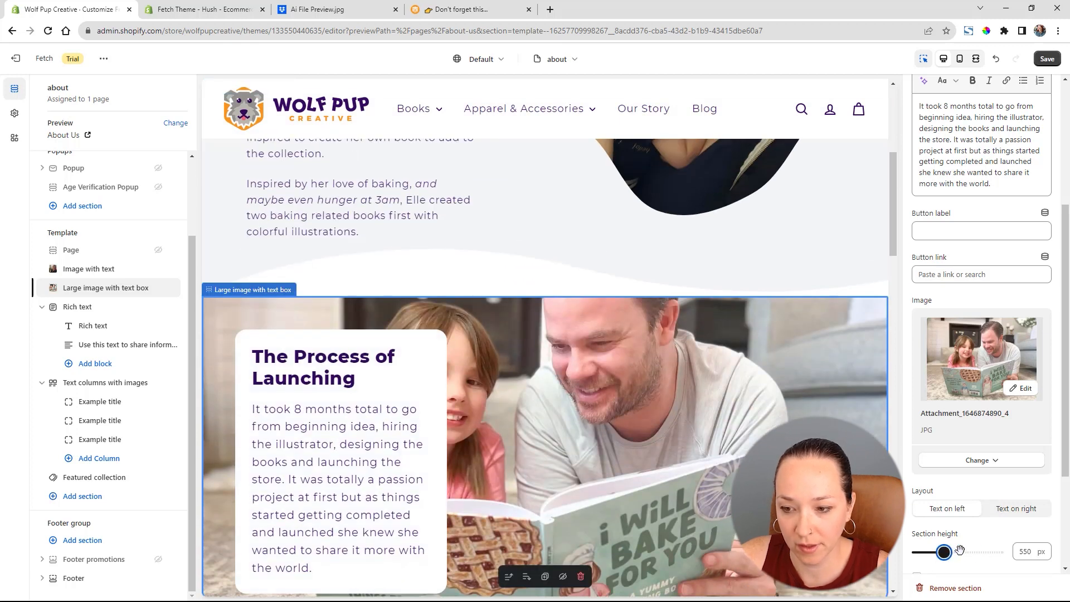
{"action": "scroll", "coordinate": [691, 437], "scroll_direction": "up", "scroll_amount": 1}
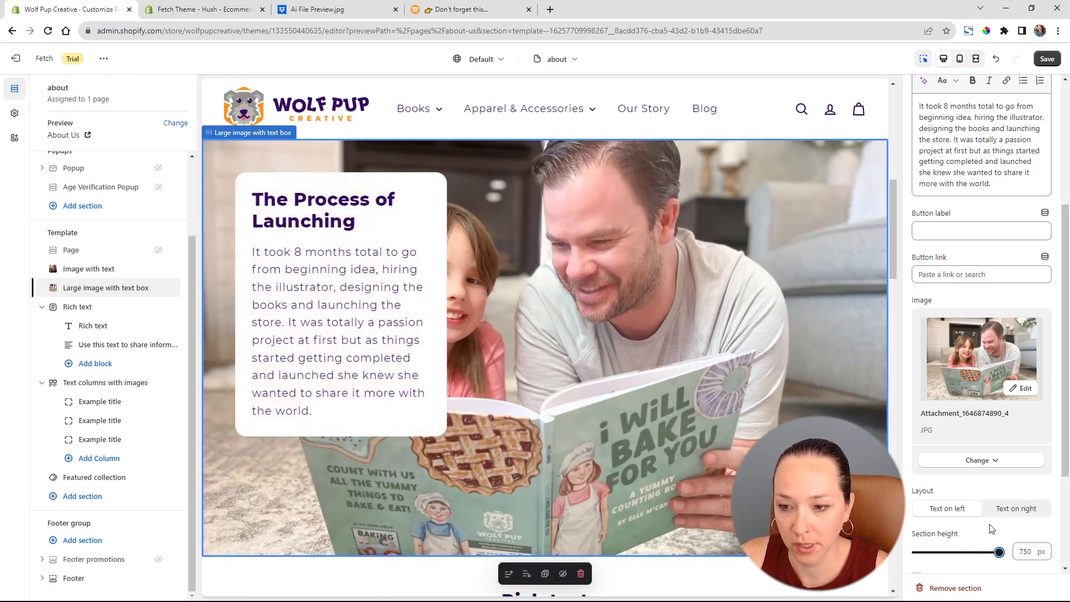
{"action": "left_click", "coordinate": [1016, 510]}
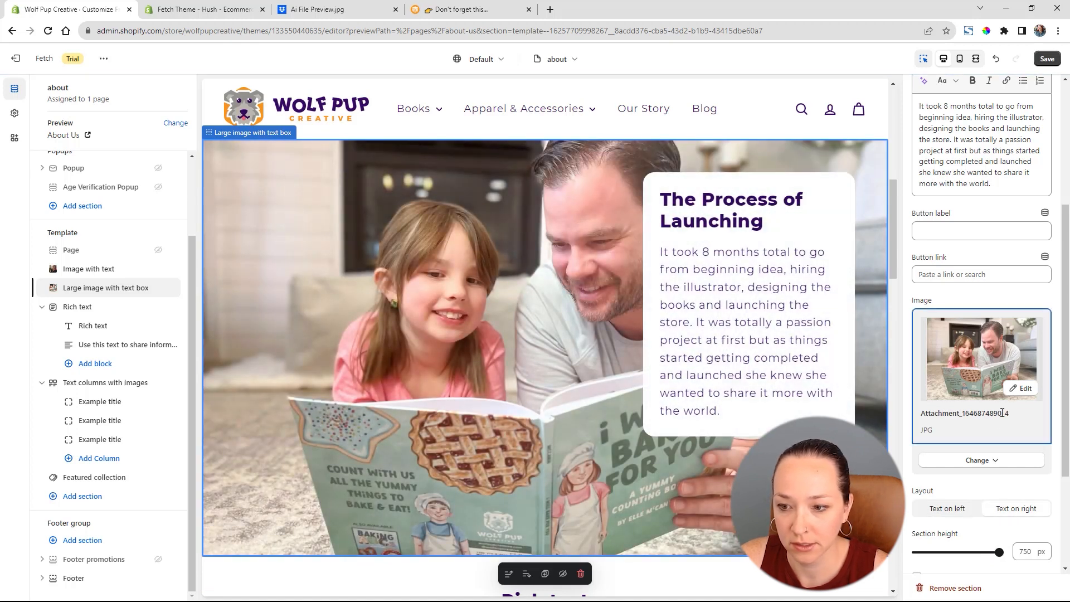
{"action": "left_click", "coordinate": [1017, 393]}
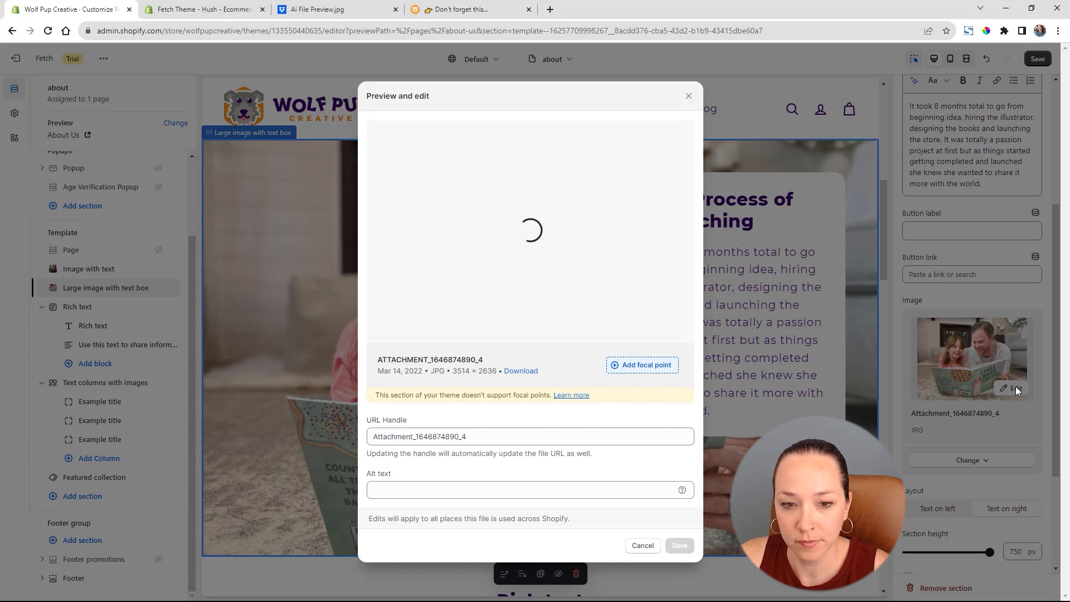
{"action": "left_click", "coordinate": [641, 546]}
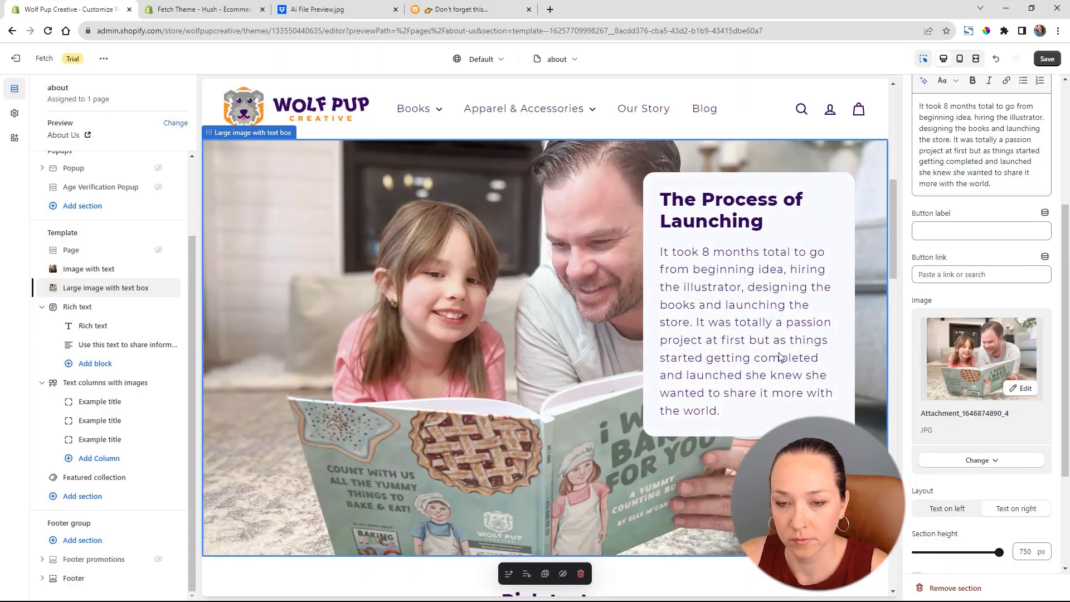
{"action": "scroll", "coordinate": [779, 357], "scroll_direction": "up", "scroll_amount": 3}
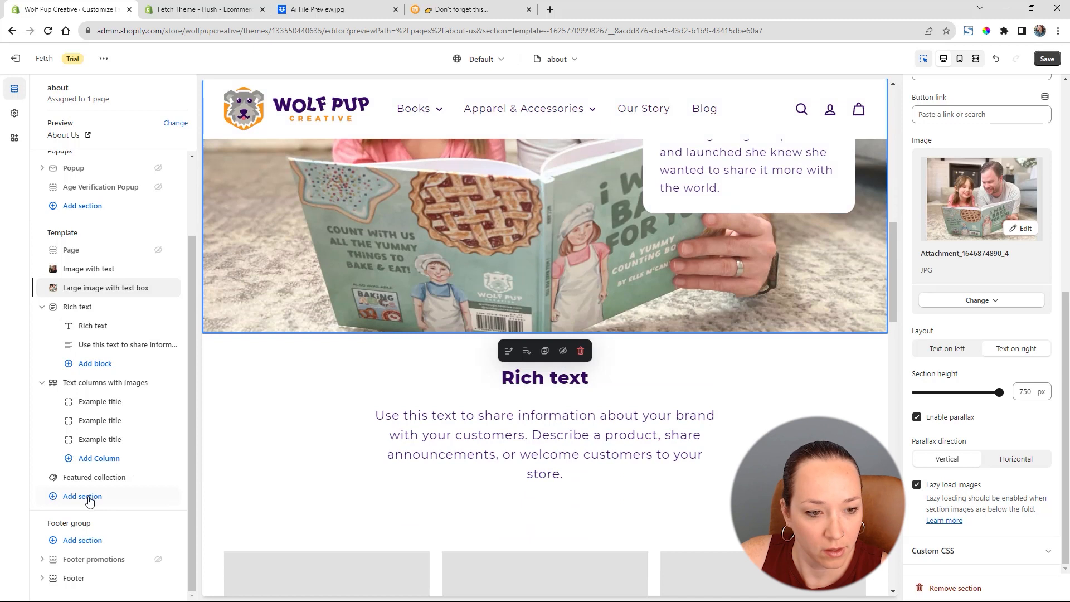
Try a Video section directly below the Rich text section, then remove it.
{"action": "left_click", "coordinate": [82, 496]}
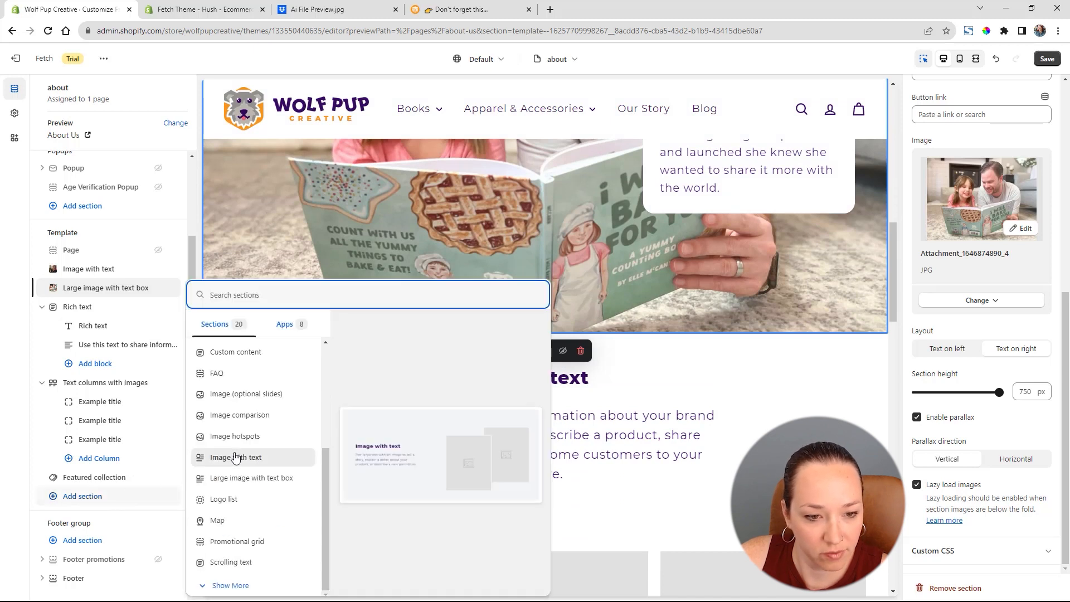
{"action": "left_click", "coordinate": [243, 586]}
{"action": "scroll", "coordinate": [258, 499], "scroll_direction": "down", "scroll_amount": 2}
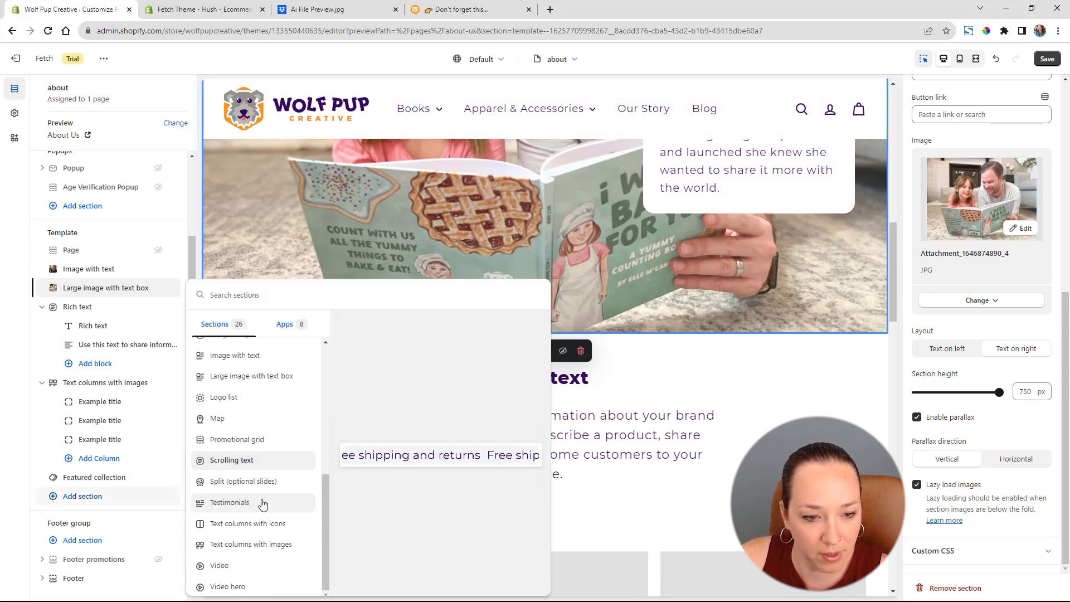
{"action": "left_click", "coordinate": [266, 567]}
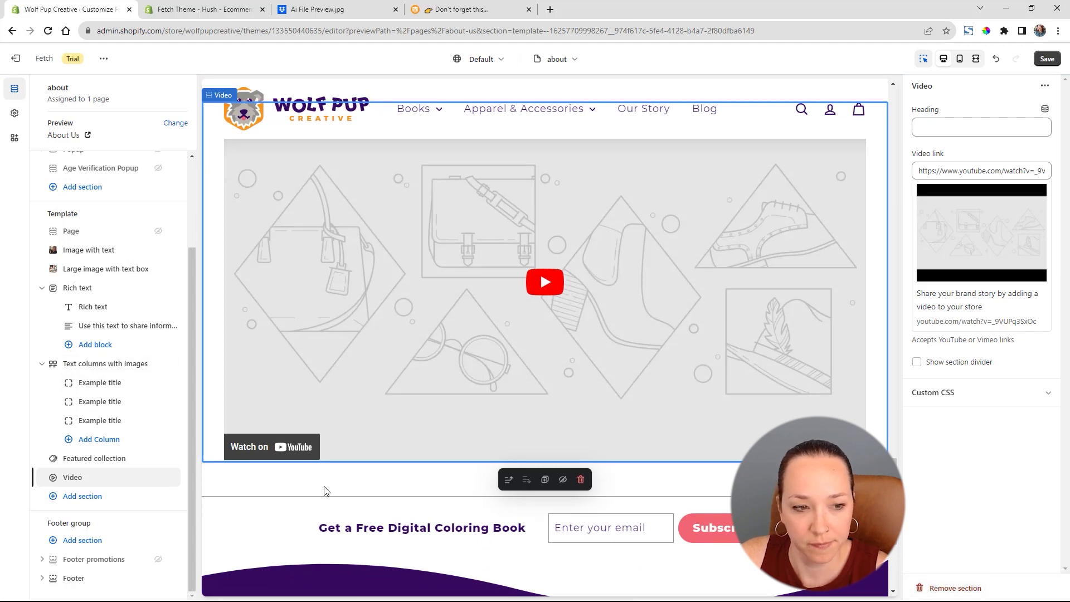
{"action": "left_click_drag", "start_coordinate": [172, 476], "coordinate": [179, 363]}
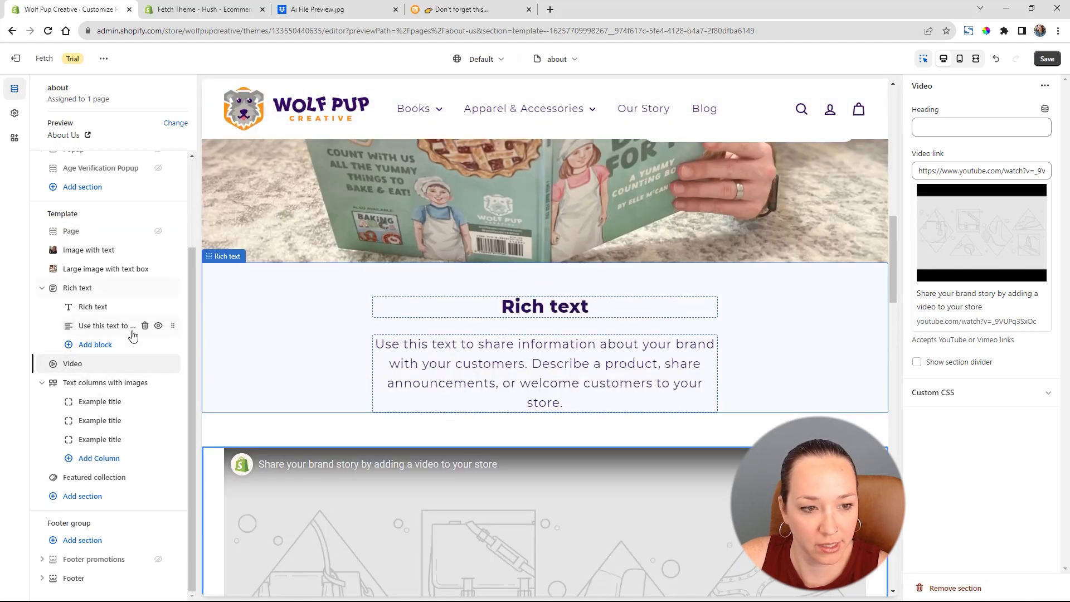
{"action": "left_click", "coordinate": [957, 592]}
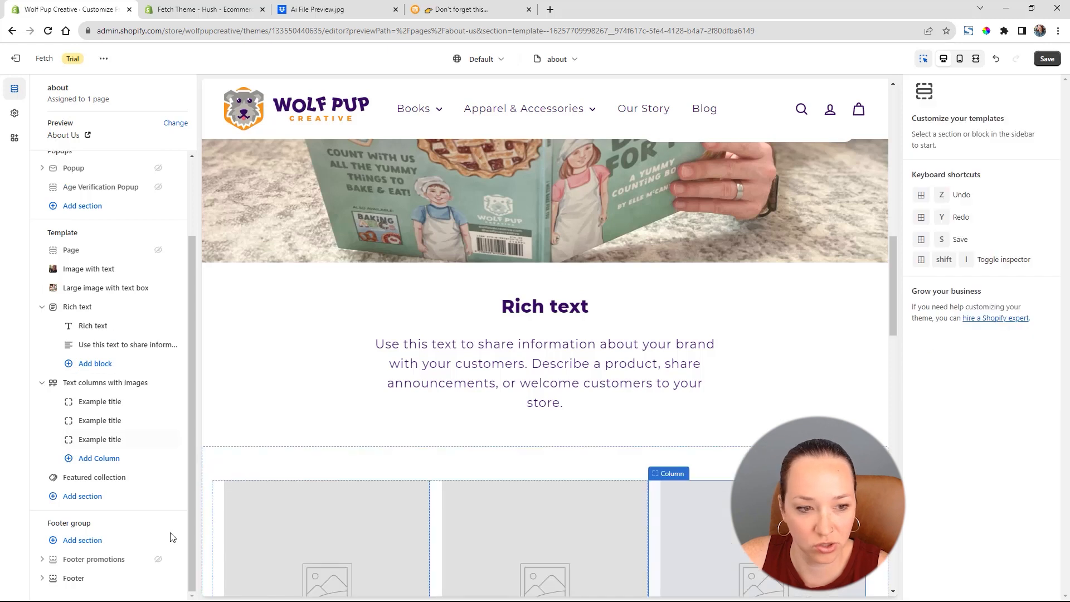
Add a Video hero section and move it directly below the Rich text section.
{"action": "left_click", "coordinate": [81, 496]}
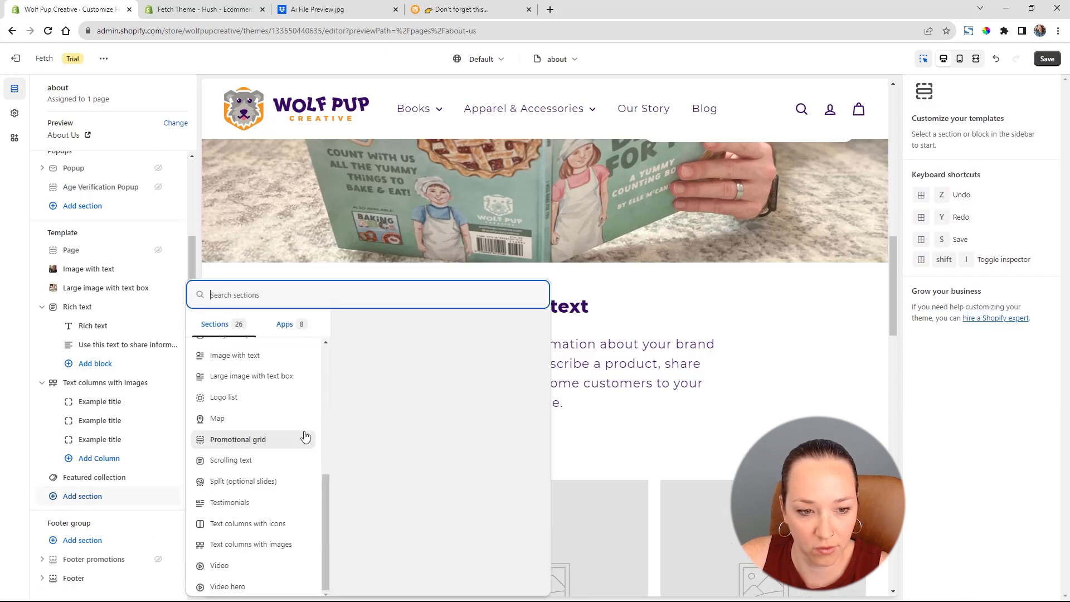
{"action": "left_click", "coordinate": [252, 586]}
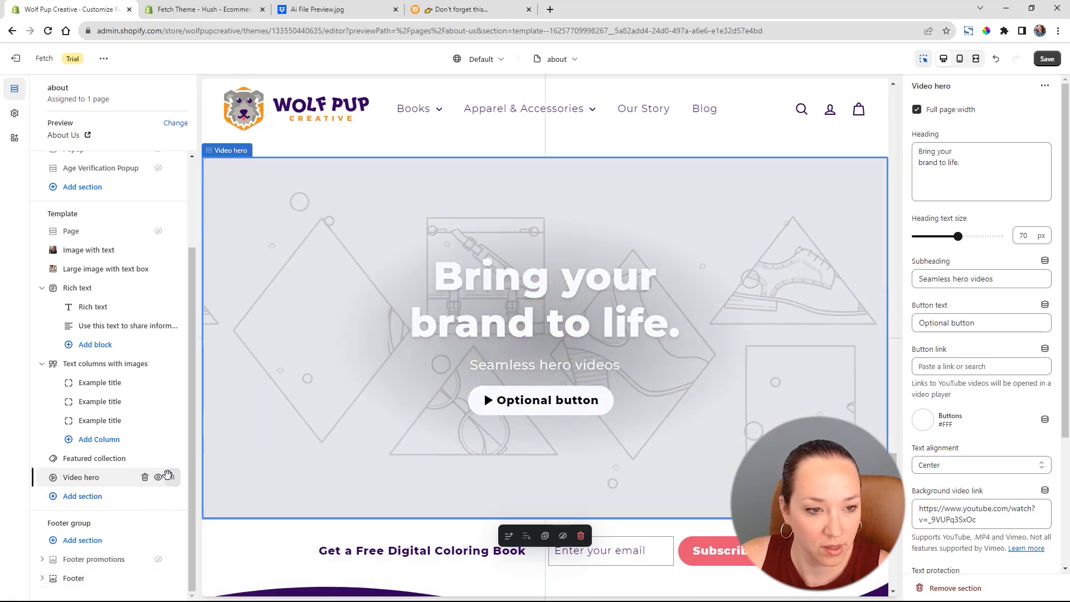
{"action": "left_click_drag", "start_coordinate": [168, 475], "coordinate": [187, 362]}
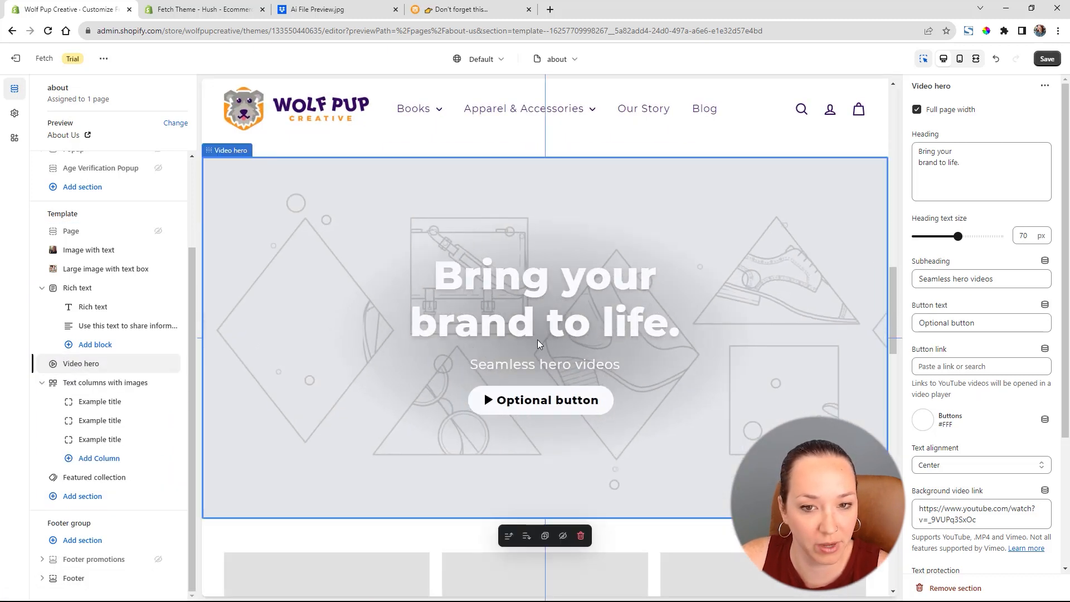
Change the Rich text section's heading to "Go Behind the Scenes".
{"action": "scroll", "coordinate": [538, 339], "scroll_direction": "up", "scroll_amount": 5}
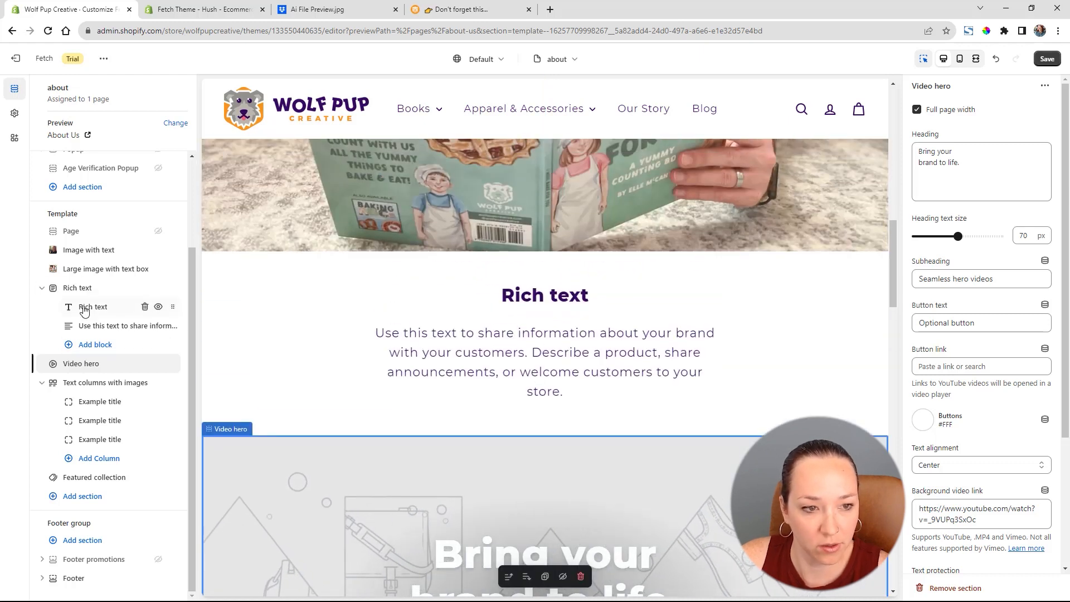
{"action": "left_click", "coordinate": [89, 307]}
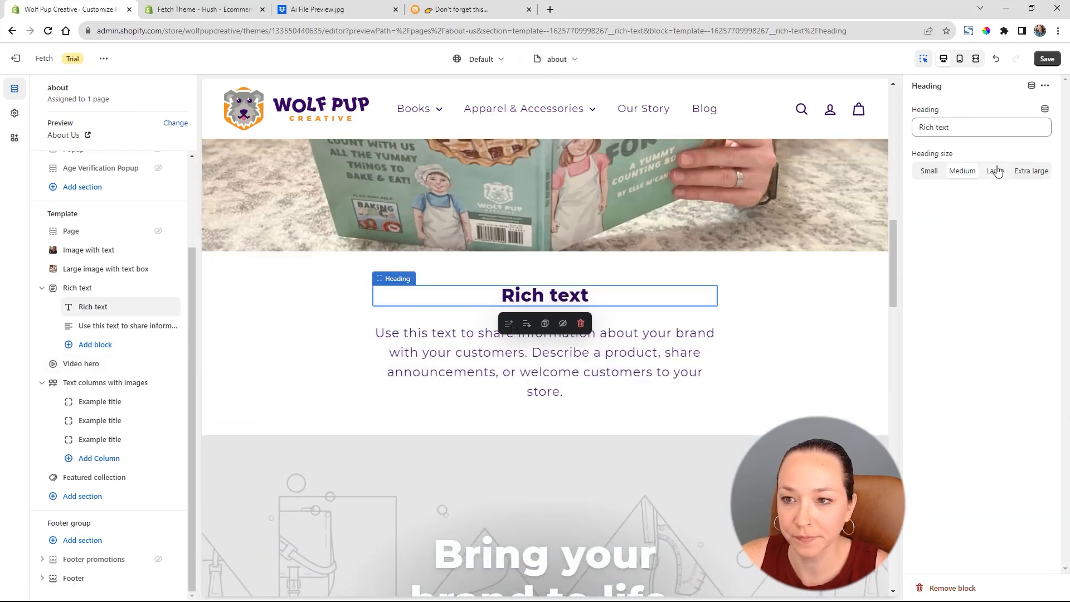
{"action": "triple_click", "coordinate": [970, 127]}
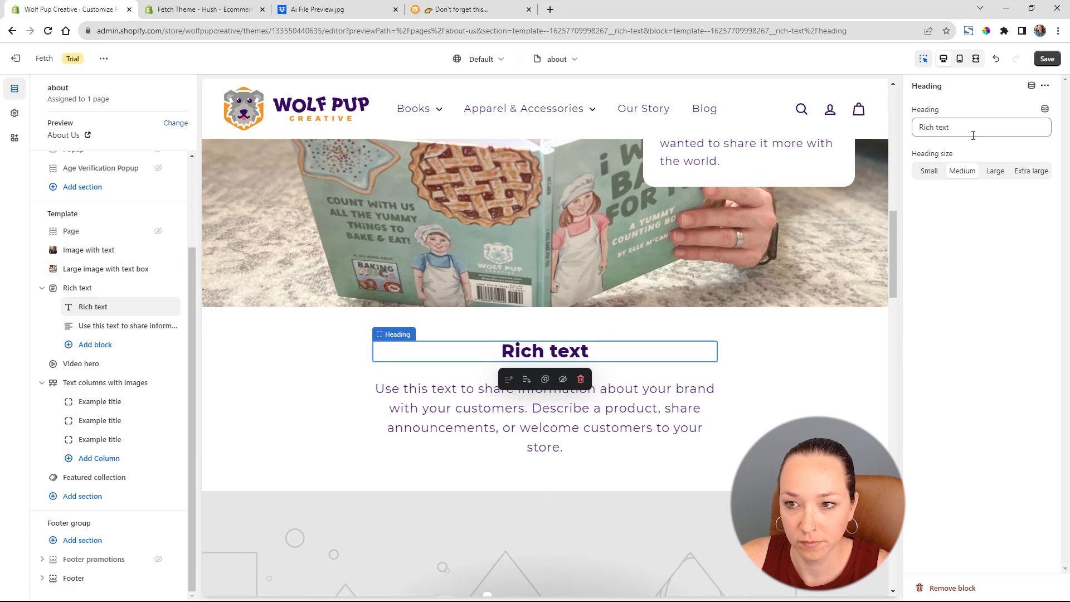
{"action": "type", "text": "Go Bre"}
{"action": "key", "text": "BackSpace"}
{"action": "key", "text": "BackSpace"}
{"action": "type", "text": "ehind the Scenes"}
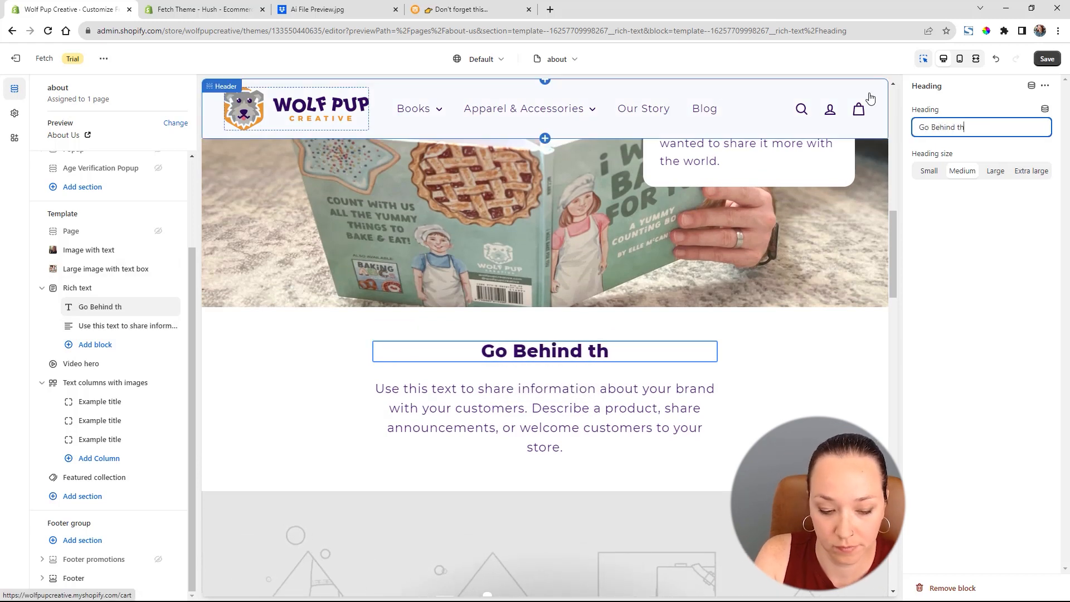
Replace the Rich text section's placeholder text with the behind-the-scenes YouTube channel paragraph and turn off the narrow column.
{"action": "left_click", "coordinate": [120, 325]}
{"action": "triple_click", "coordinate": [1032, 221]}
{"action": "type", "text": "Elle shows the process behind-the-scenes of creating the books and her store on her other business's YouTube channel. The goal is to show other mom's how you can follow your inspiration and dreams and create your own business. To follow along with the behind-the-scenes progress of growing Wolf Pup Creative you can check out the full playlist here."}
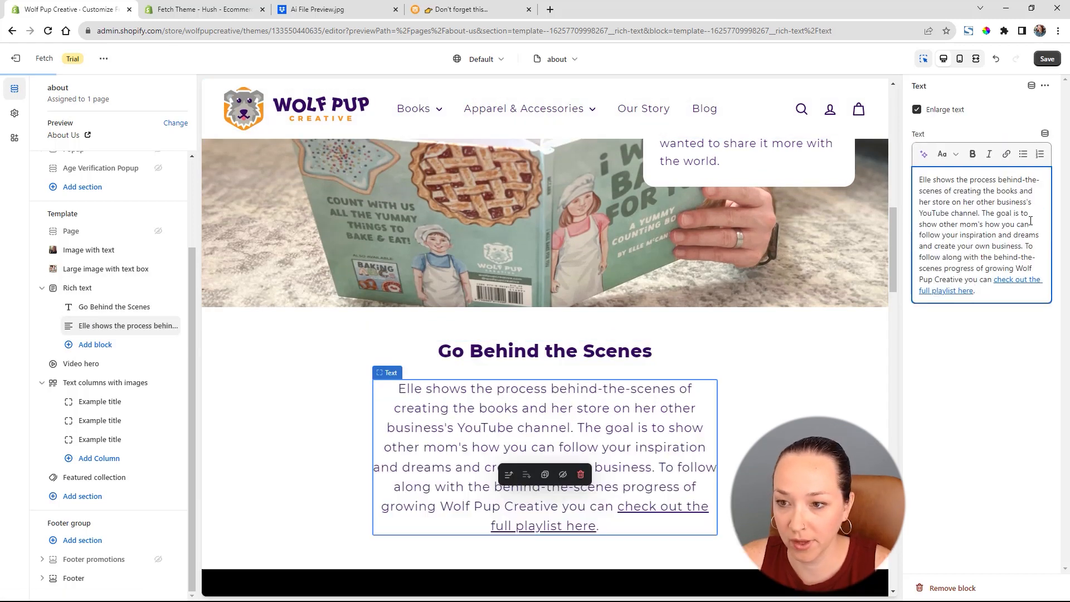
{"action": "left_click", "coordinate": [77, 287]}
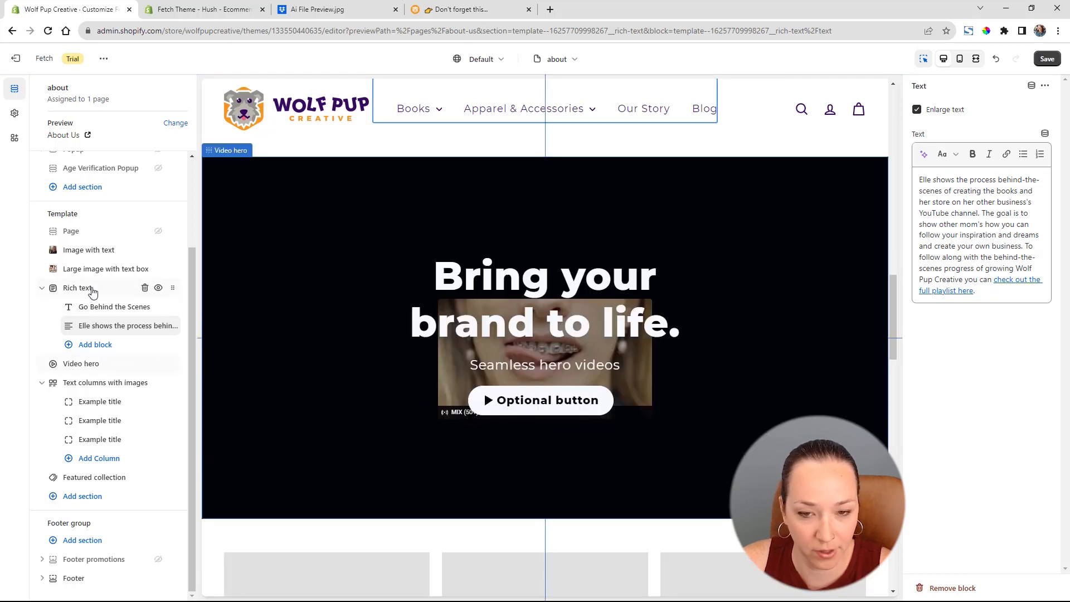
{"action": "left_click", "coordinate": [917, 152]}
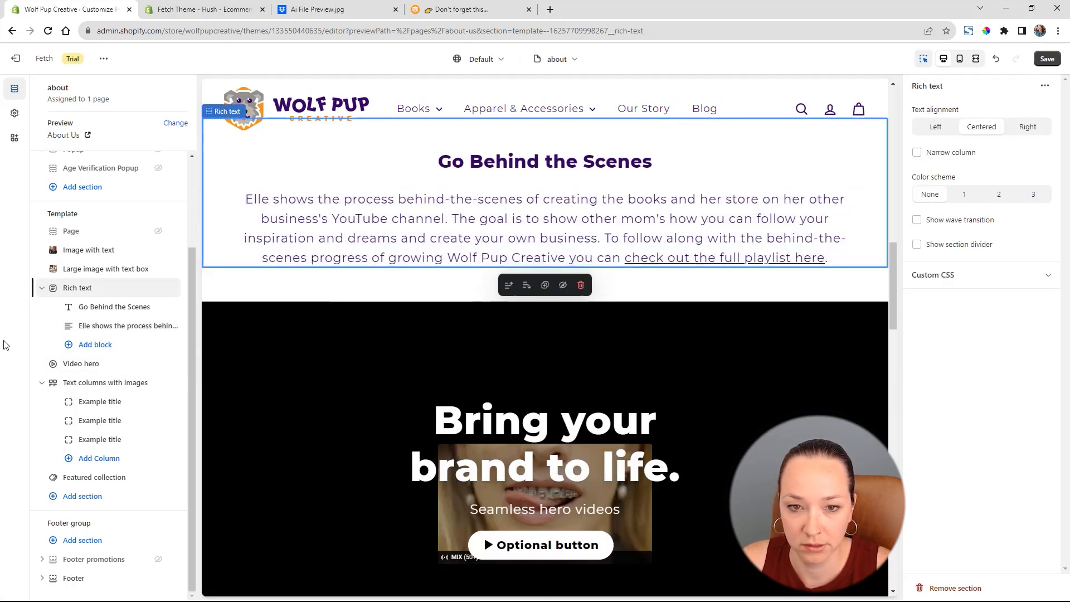
Delete the text's closing playlist sentence, start a new paragraph at "The goal is to show", and turn off enlarged text.
{"action": "left_click", "coordinate": [109, 325]}
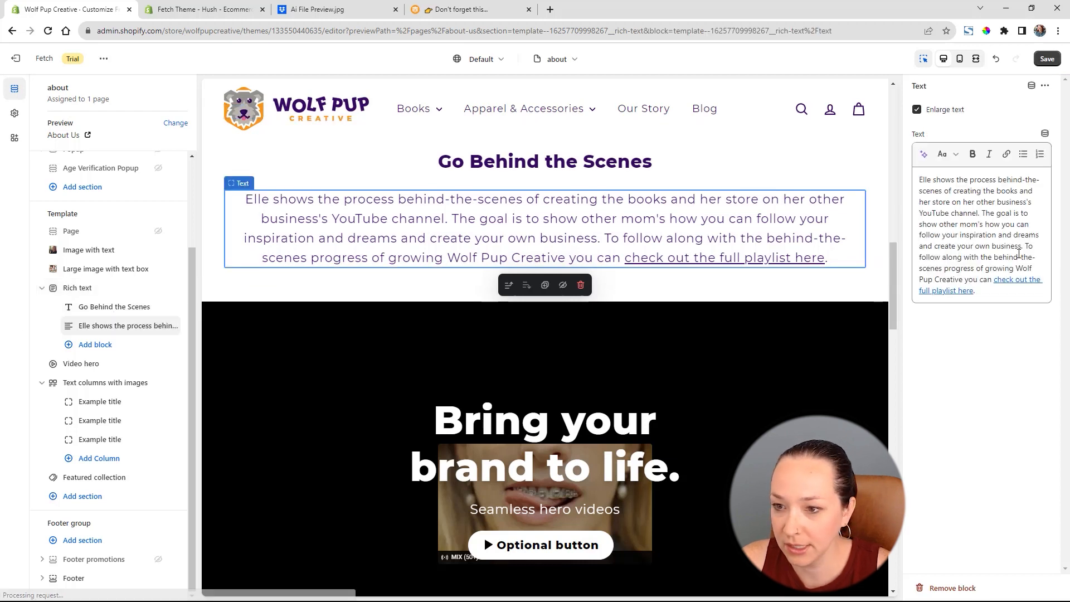
{"action": "left_click_drag", "start_coordinate": [1024, 246], "coordinate": [1022, 294]}
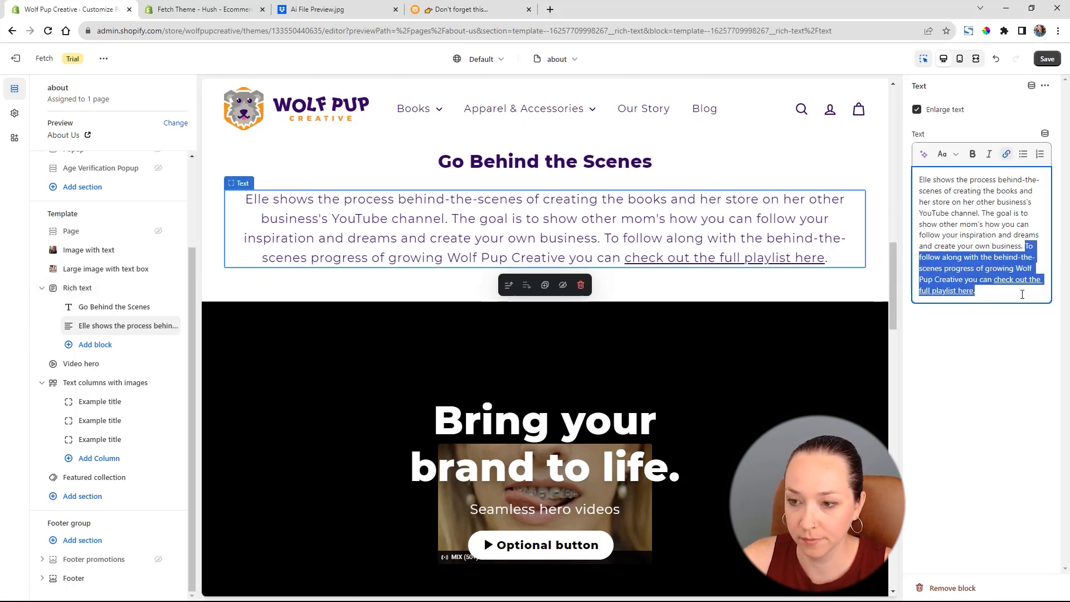
{"action": "key", "text": "BackSpace"}
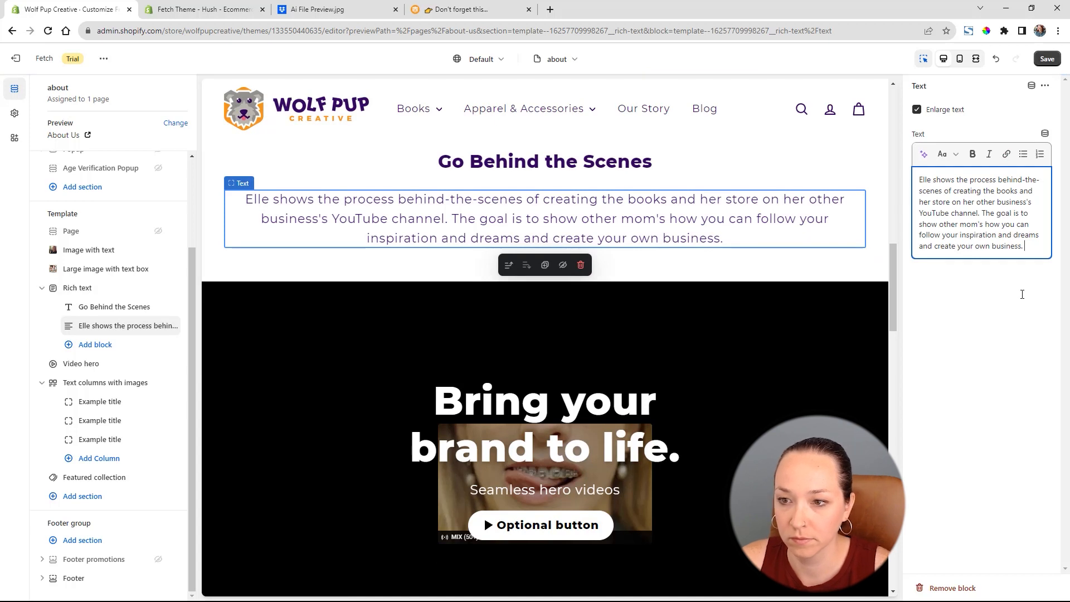
{"action": "left_click", "coordinate": [984, 213]}
{"action": "key", "text": "Return"}
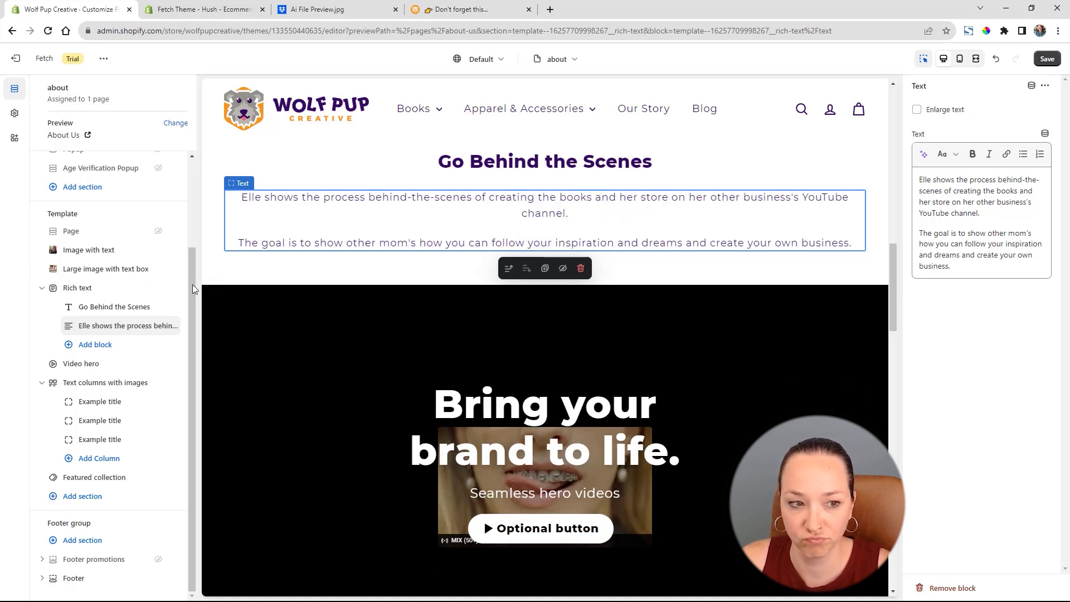
Turn on the narrow column for the Rich text section and check its spacing against the image above.
{"action": "left_click", "coordinate": [105, 291]}
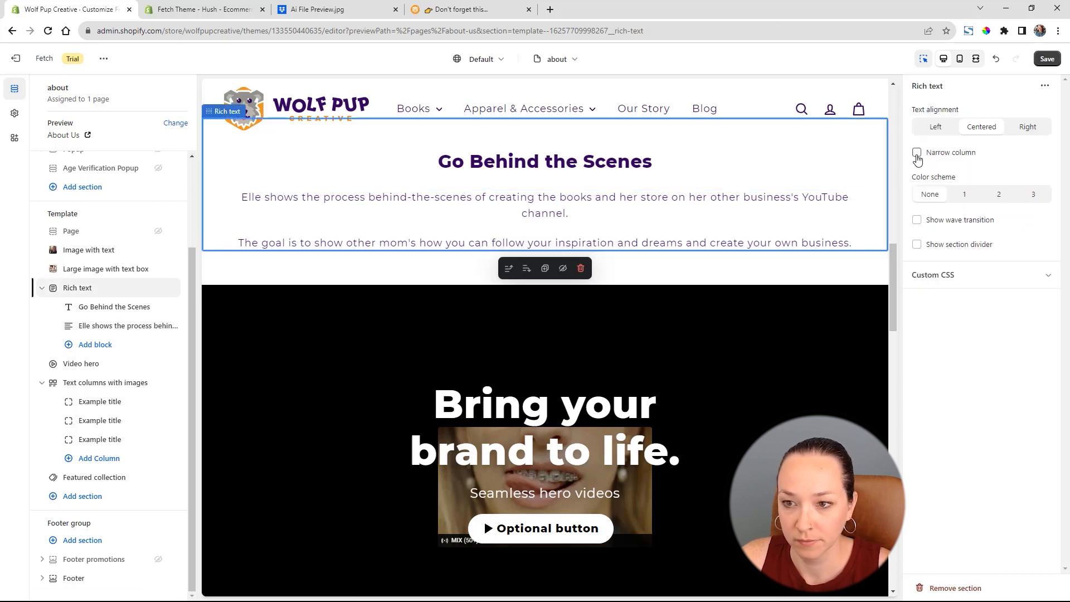
{"action": "left_click", "coordinate": [917, 154]}
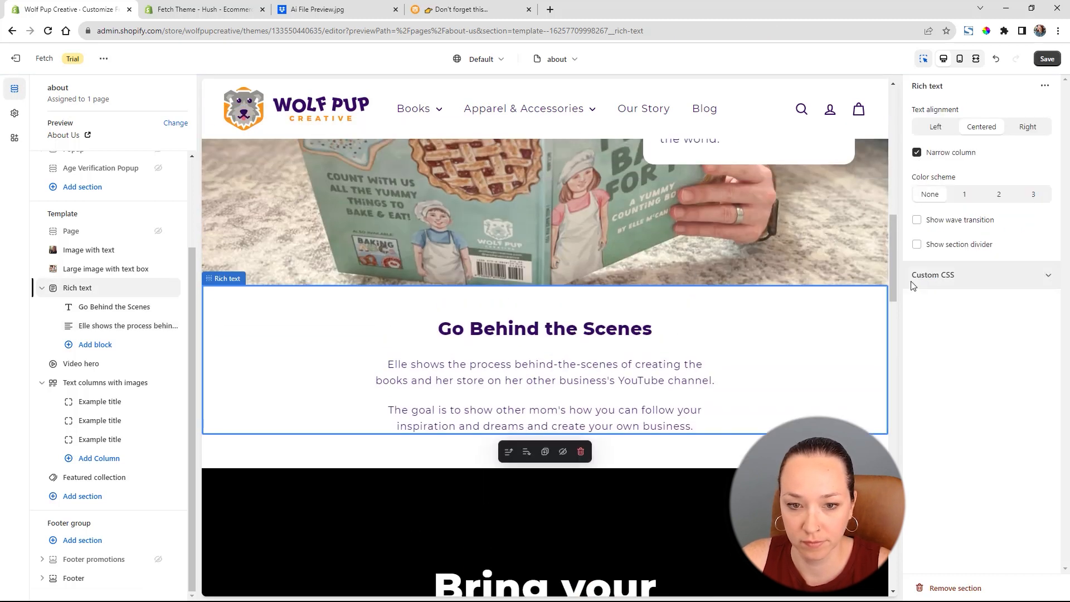
{"action": "scroll", "coordinate": [727, 303], "scroll_direction": "up", "scroll_amount": 3}
{"action": "scroll", "coordinate": [727, 293], "scroll_direction": "down", "scroll_amount": 2}
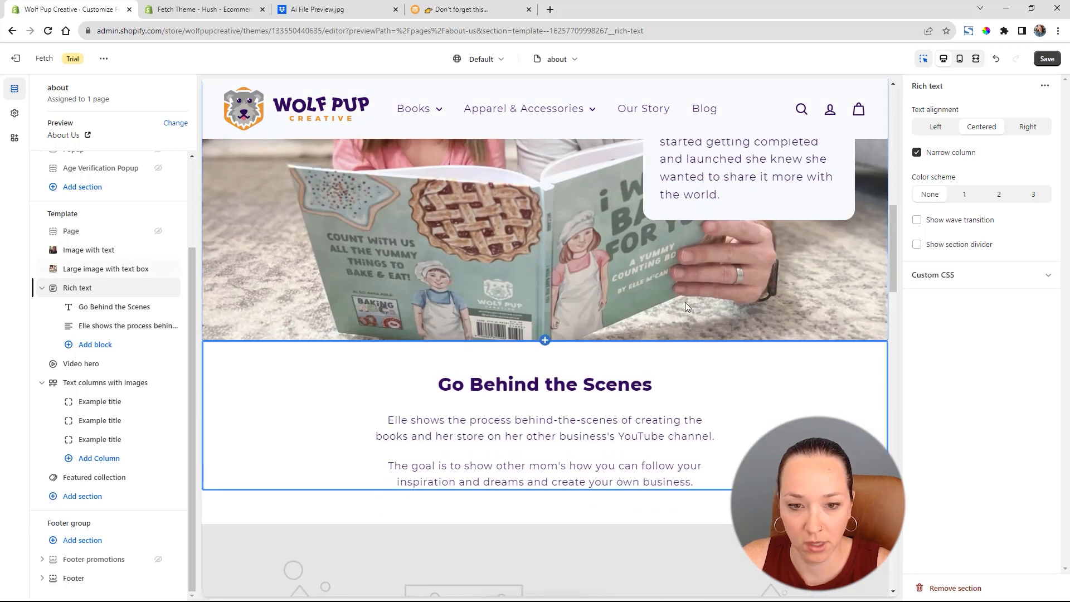
Try the wave transition on the Rich text section with no color scheme, then turn it off.
{"action": "left_click", "coordinate": [917, 220]}
{"action": "left_click", "coordinate": [918, 220]}
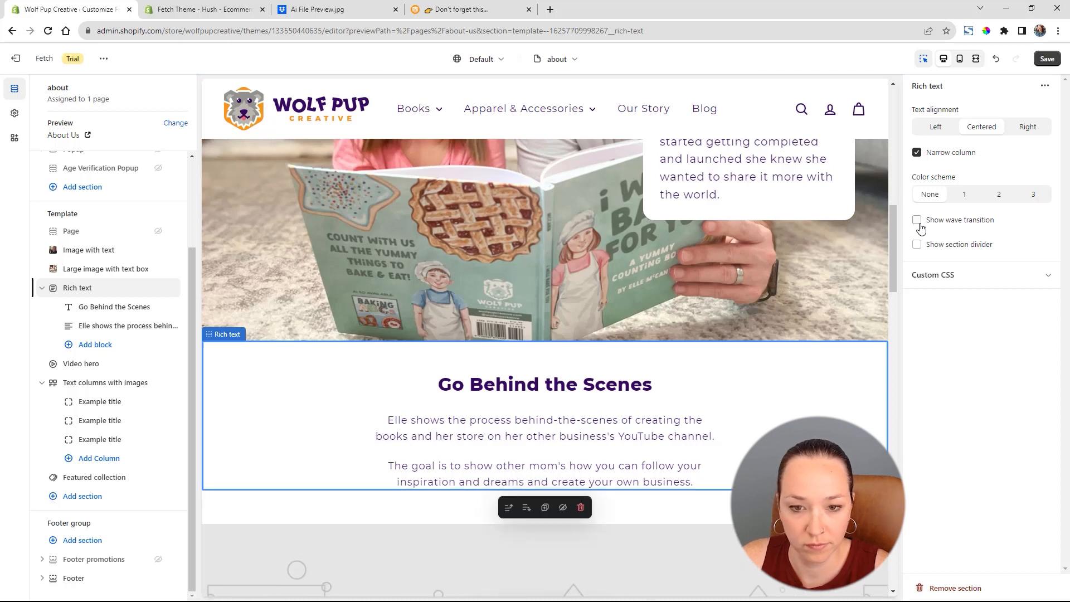
{"action": "scroll", "coordinate": [551, 356], "scroll_direction": "up", "scroll_amount": 10}
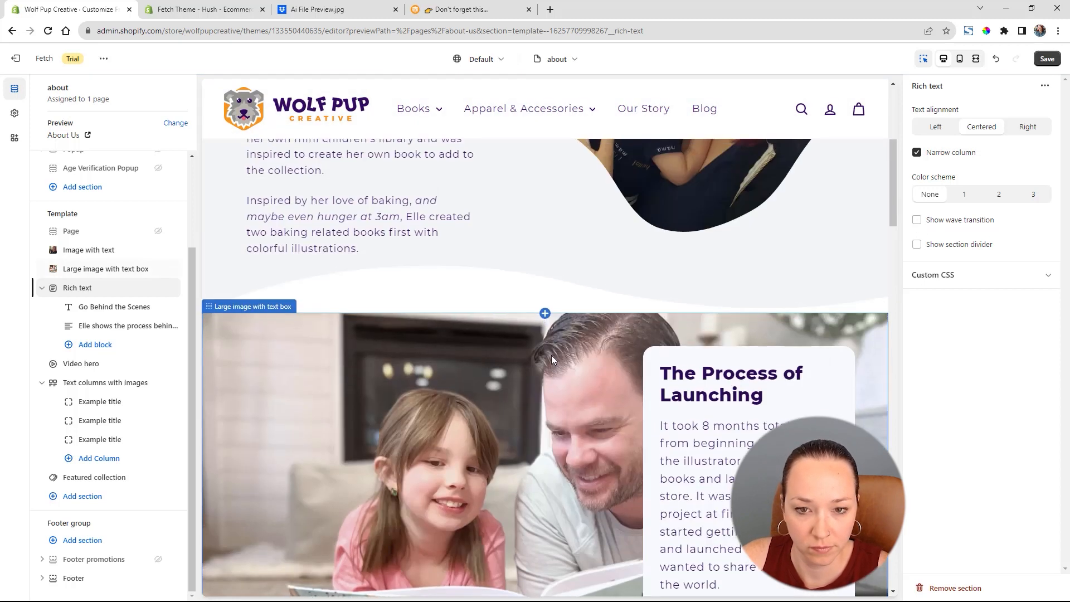
{"action": "scroll", "coordinate": [551, 356], "scroll_direction": "down", "scroll_amount": 8}
{"action": "scroll", "coordinate": [554, 350], "scroll_direction": "down", "scroll_amount": 3}
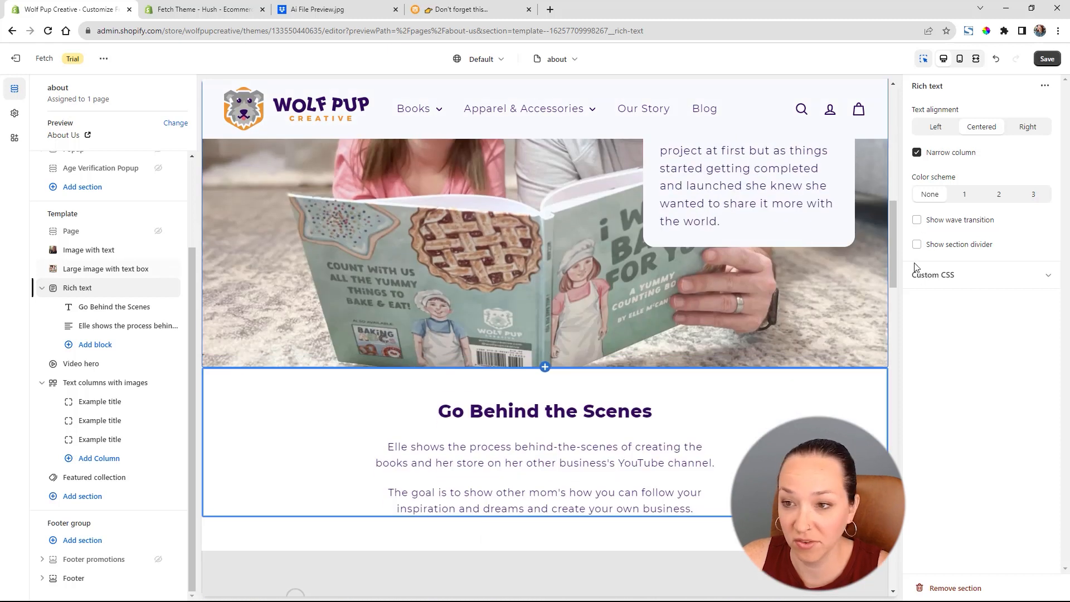
Try color schemes 1 and 2 with the wave transition on the Rich text section, then revert to None without the wave.
{"action": "left_click", "coordinate": [967, 198]}
{"action": "left_click", "coordinate": [1002, 196]}
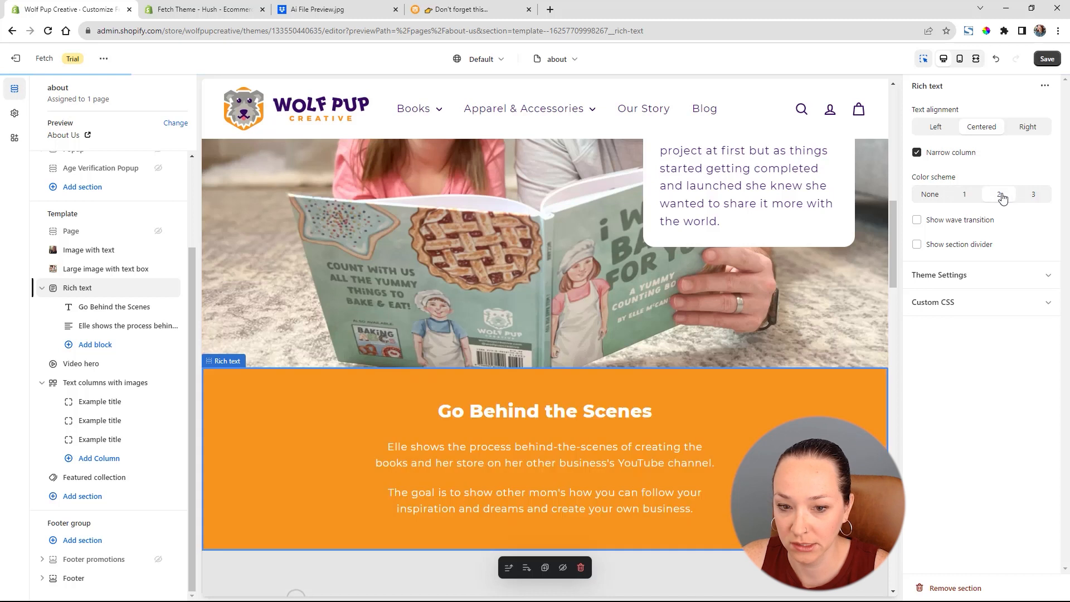
{"action": "left_click", "coordinate": [917, 220]}
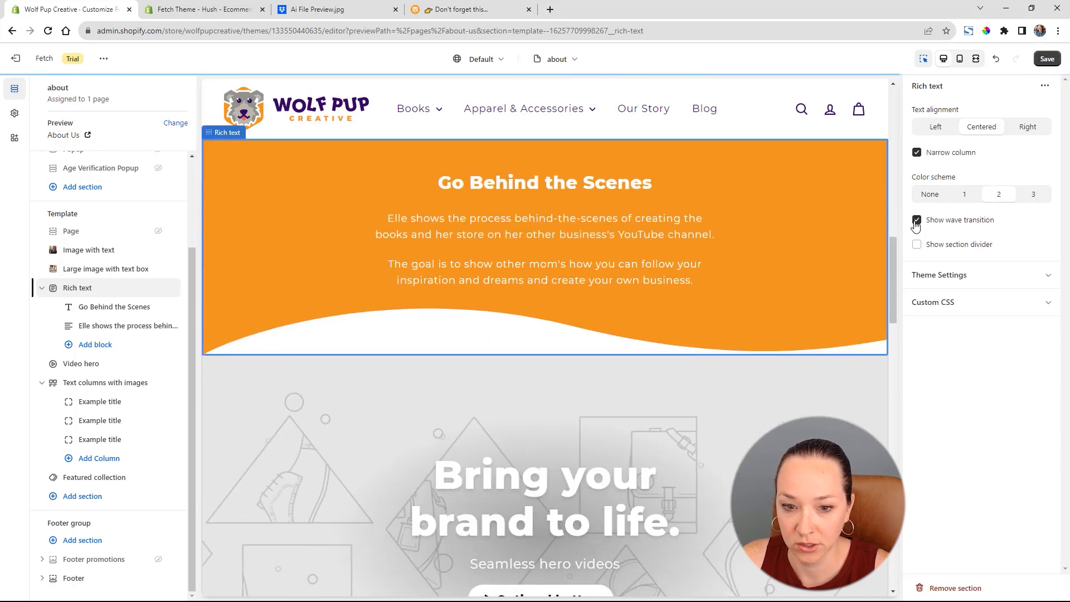
{"action": "scroll", "coordinate": [588, 257], "scroll_direction": "up", "scroll_amount": 3}
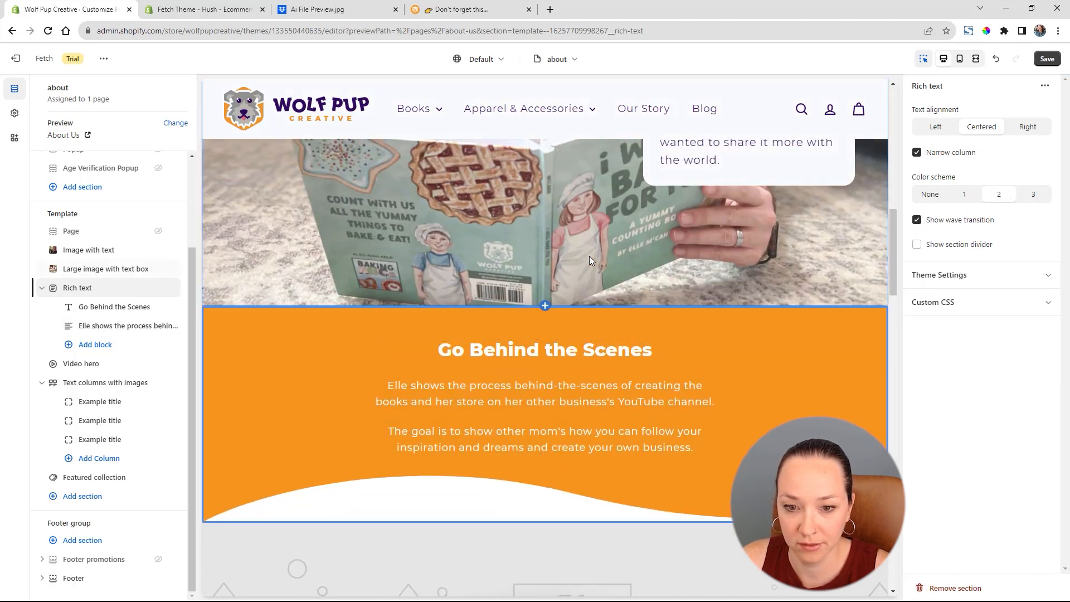
{"action": "scroll", "coordinate": [590, 256], "scroll_direction": "down", "scroll_amount": 5}
{"action": "scroll", "coordinate": [704, 412], "scroll_direction": "down", "scroll_amount": 2}
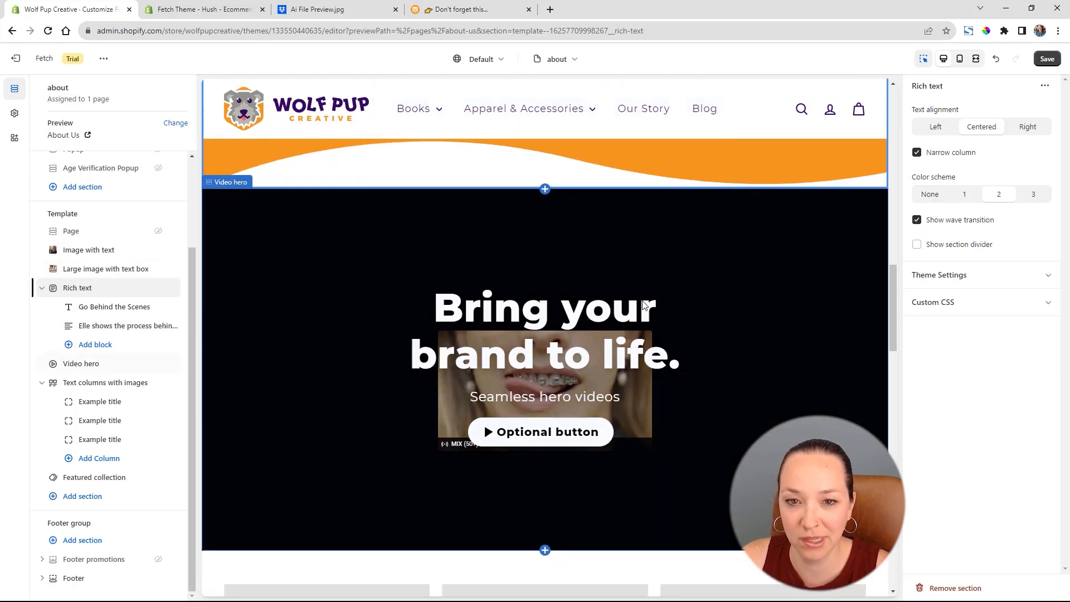
{"action": "scroll", "coordinate": [644, 304], "scroll_direction": "up", "scroll_amount": 3}
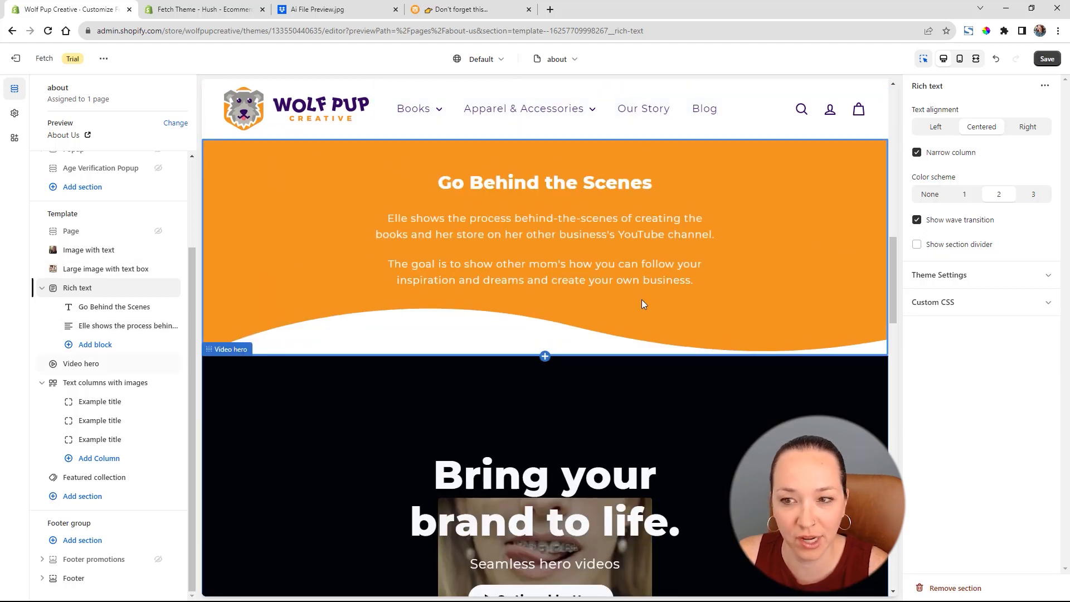
{"action": "scroll", "coordinate": [641, 300], "scroll_direction": "up", "scroll_amount": 1}
{"action": "left_click", "coordinate": [940, 198]}
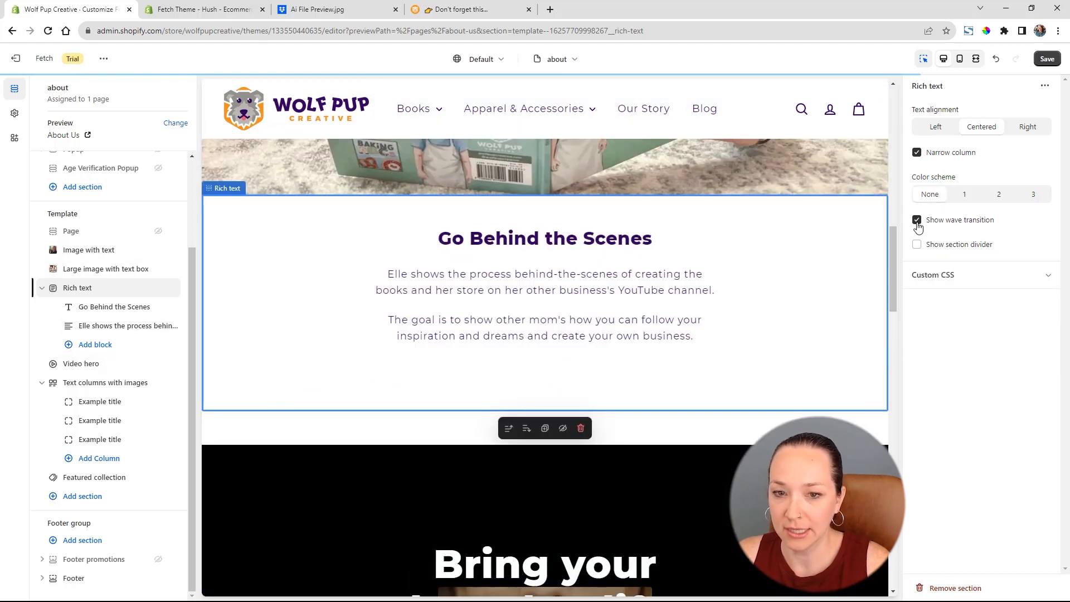
{"action": "left_click", "coordinate": [918, 221]}
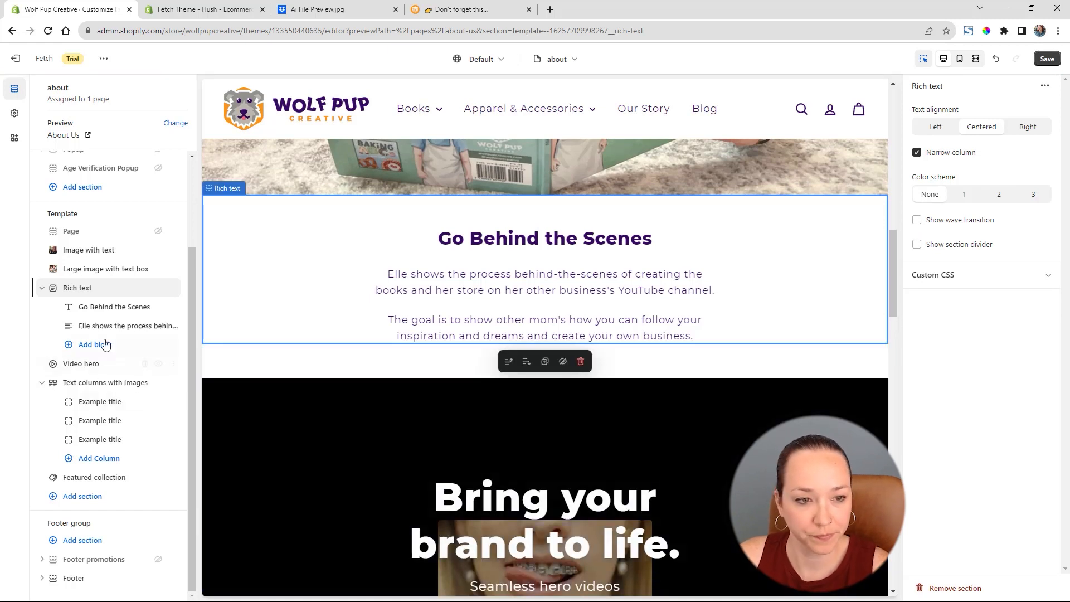
Set the Video hero's heading to "See the Full Process" and its subheading to "How the Books Were Created".
{"action": "left_click", "coordinate": [86, 370]}
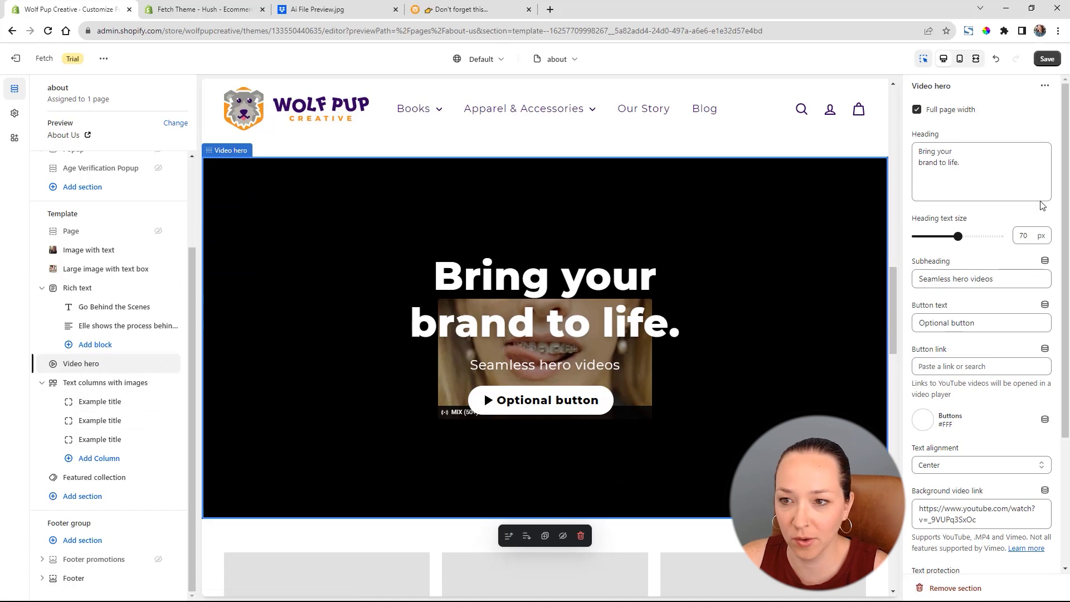
{"action": "left_click_drag", "start_coordinate": [976, 171], "coordinate": [866, 127]}
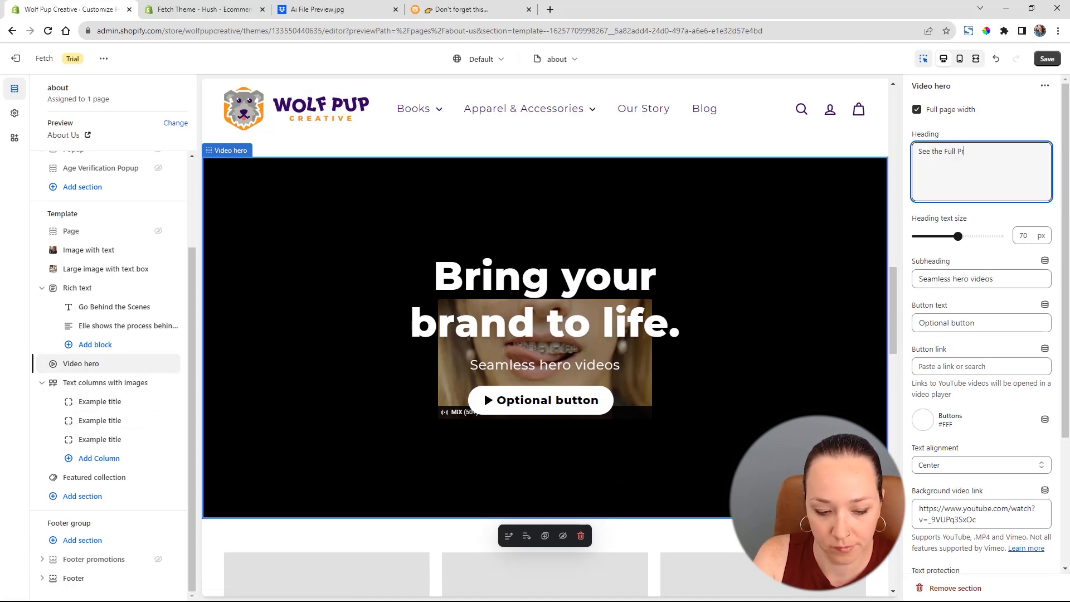
{"action": "key", "text": "Tab"}
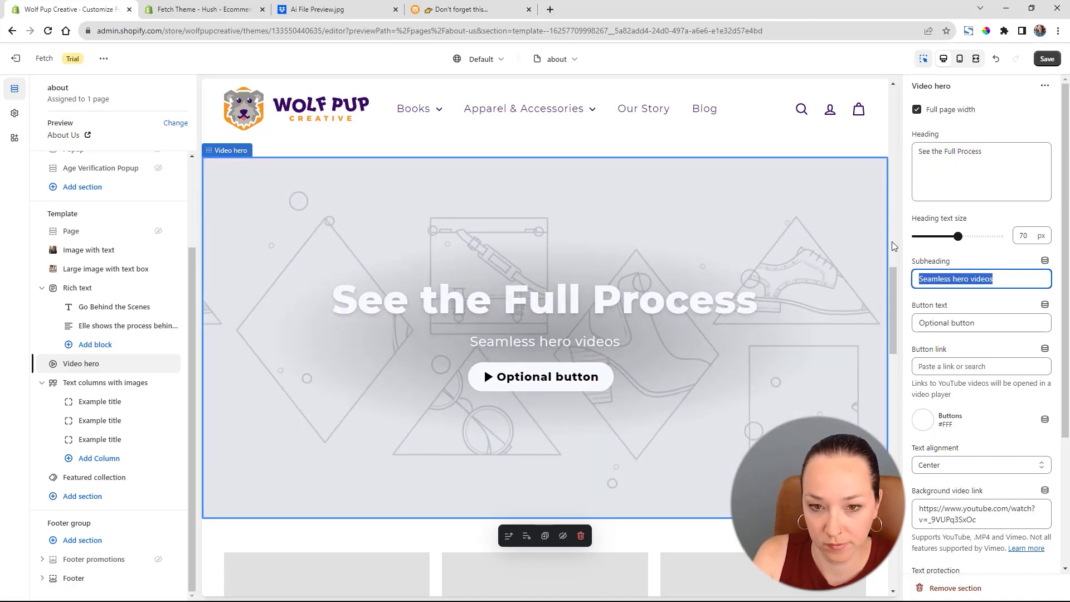
{"action": "type", "text": "How the Books We"}
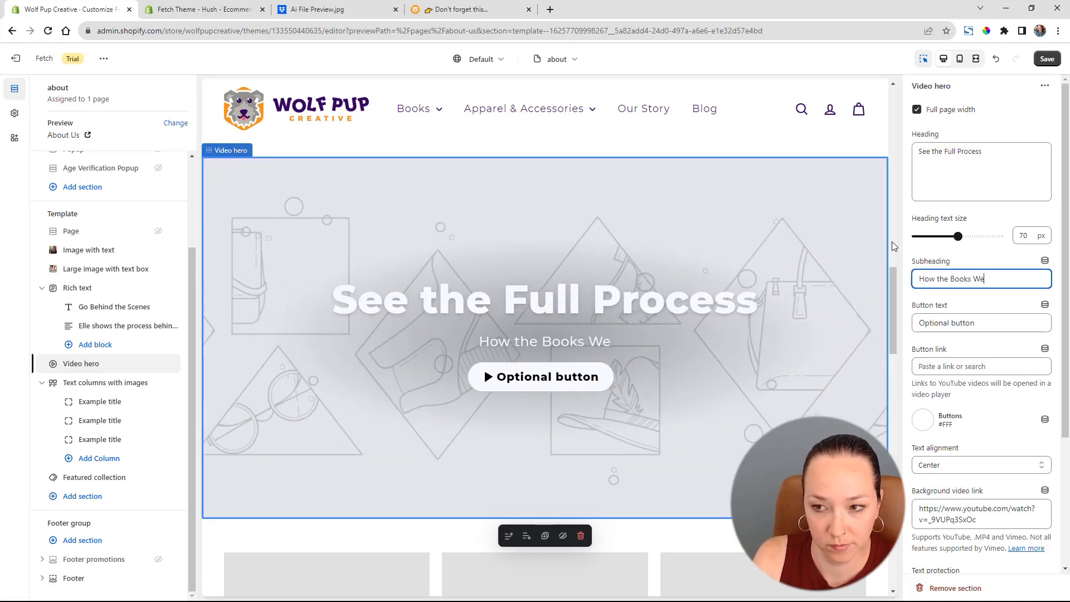
{"action": "type", "text": "re Created"}
Set the Video hero's button text to "Go Behind the Scenes".
{"action": "key", "text": "Tab"}
{"action": "type", "text": "Watch Now"}
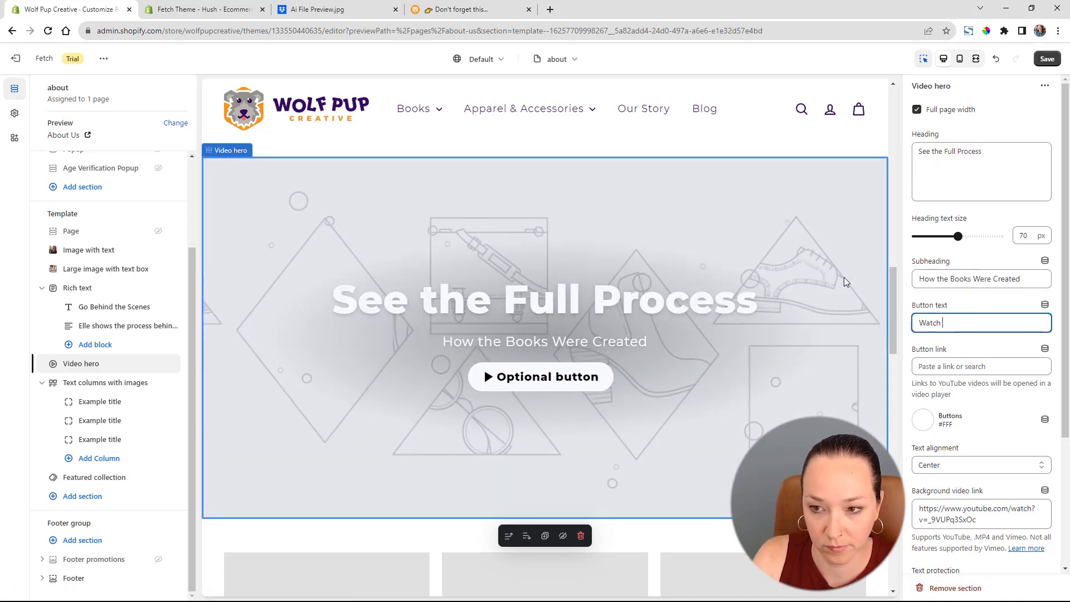
{"action": "key", "text": "ctrl+a"}
{"action": "type", "text": "Go B"}
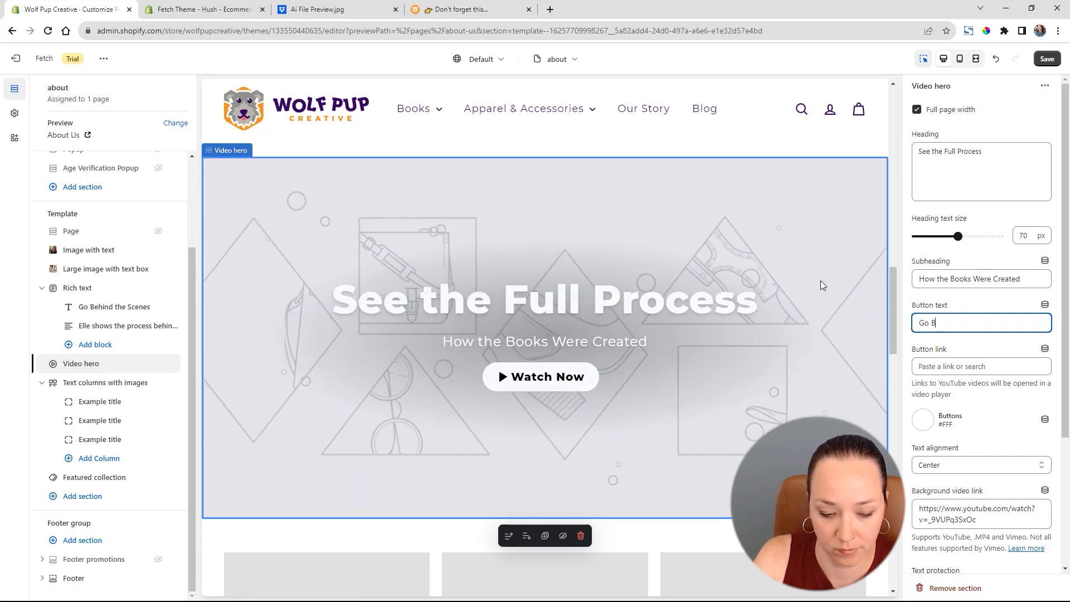
{"action": "type", "text": "ehind the Scenes"}
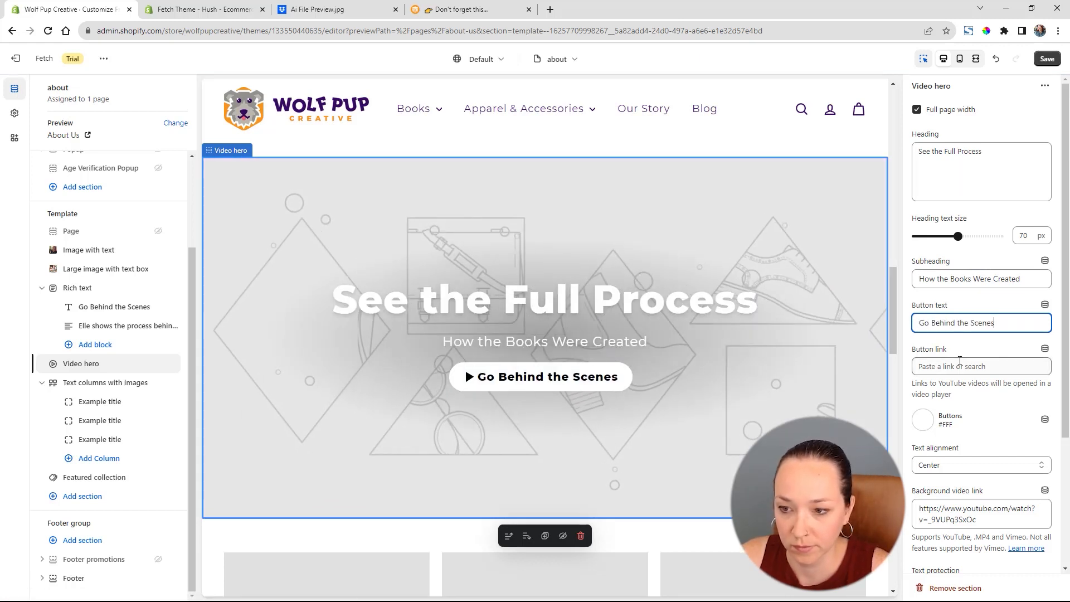
Try linking the Video hero's button to the "2022 Brand New Shopify Store" YouTube playlist, using the playlist's copied URL.
{"action": "key", "text": "Tab"}
{"action": "left_click", "coordinate": [1053, 377]}
{"action": "scroll", "coordinate": [1037, 380], "scroll_direction": "down", "scroll_amount": 2}
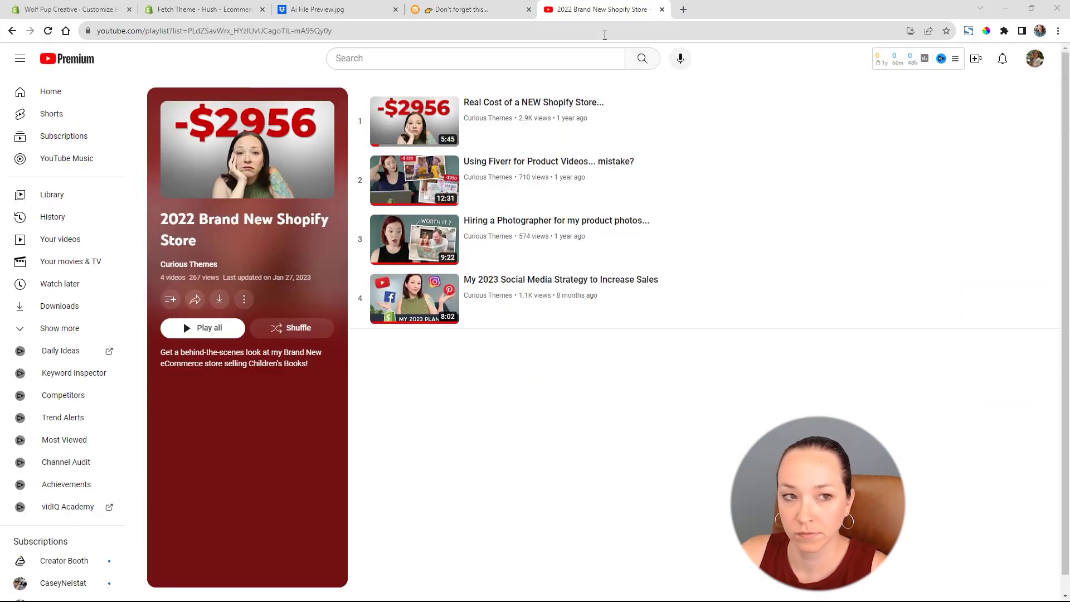
{"action": "left_click", "coordinate": [372, 30]}
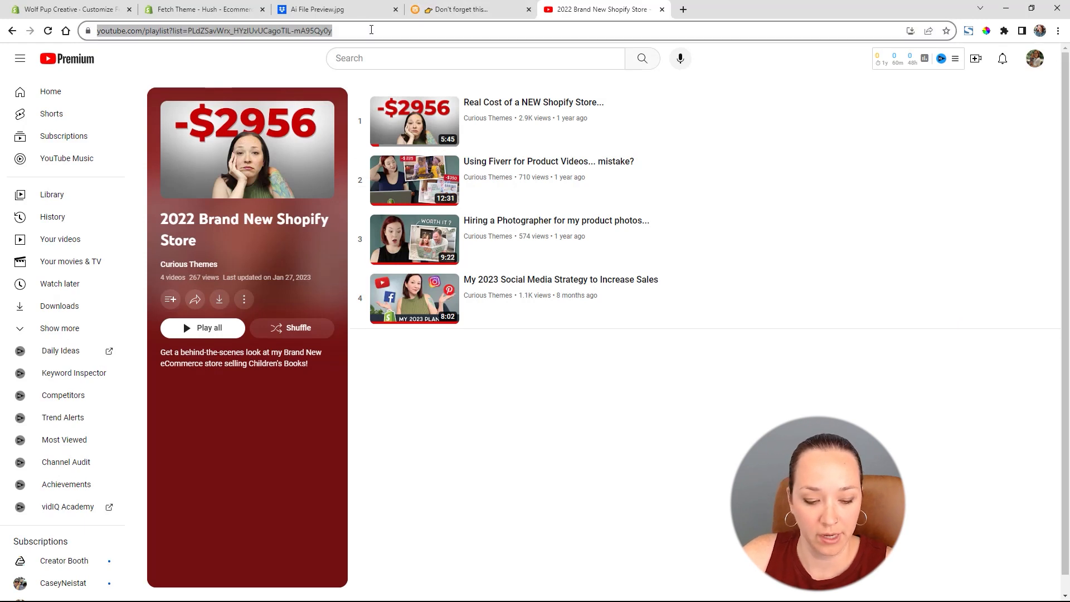
{"action": "left_click", "coordinate": [67, 9]}
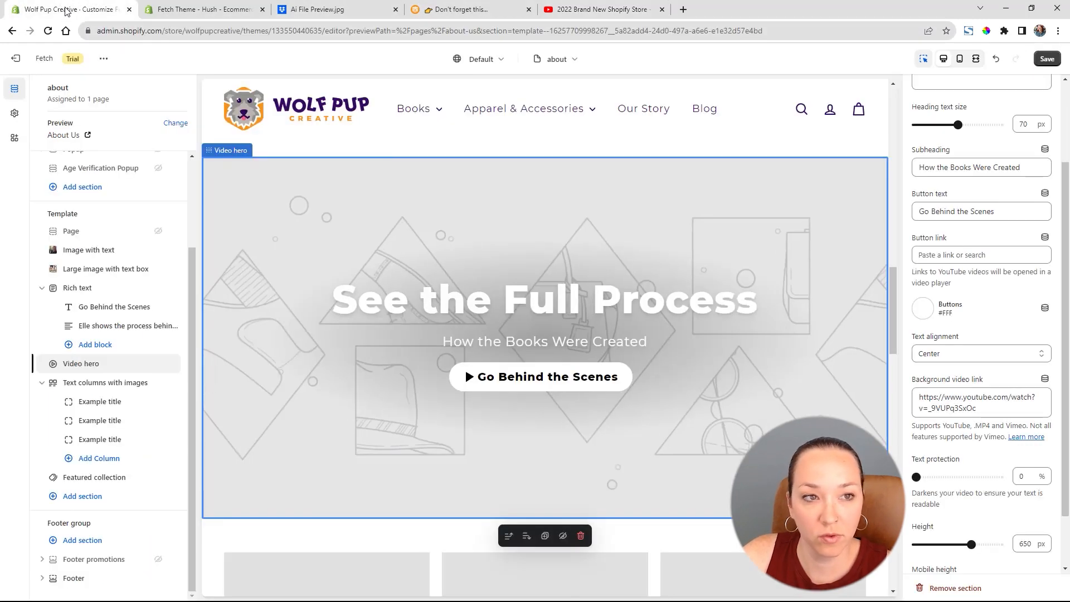
{"action": "left_click", "coordinate": [971, 257]}
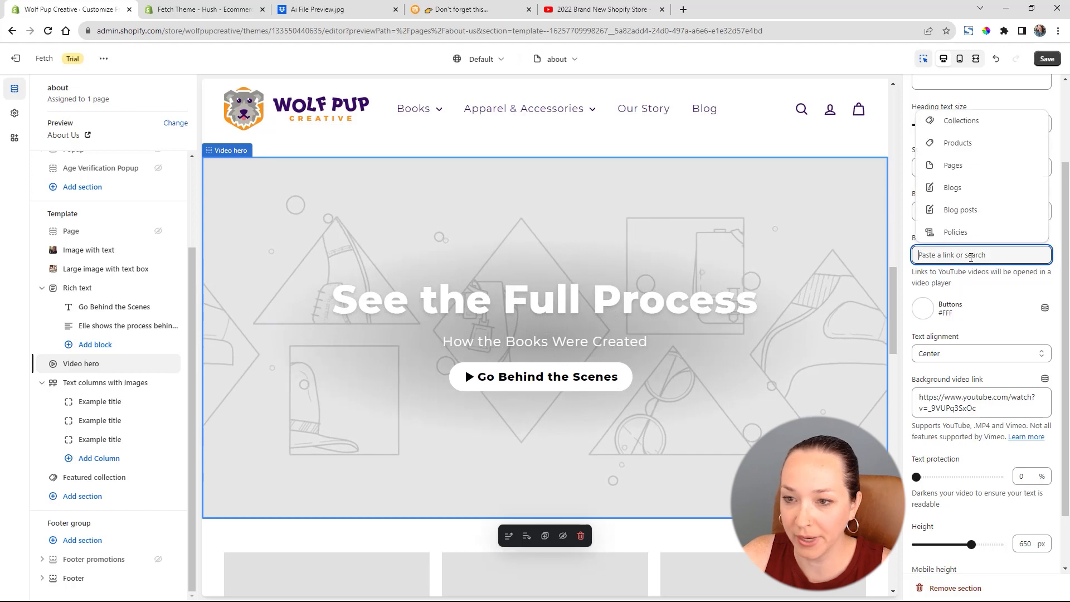
{"action": "key", "text": "ctrl+v"}
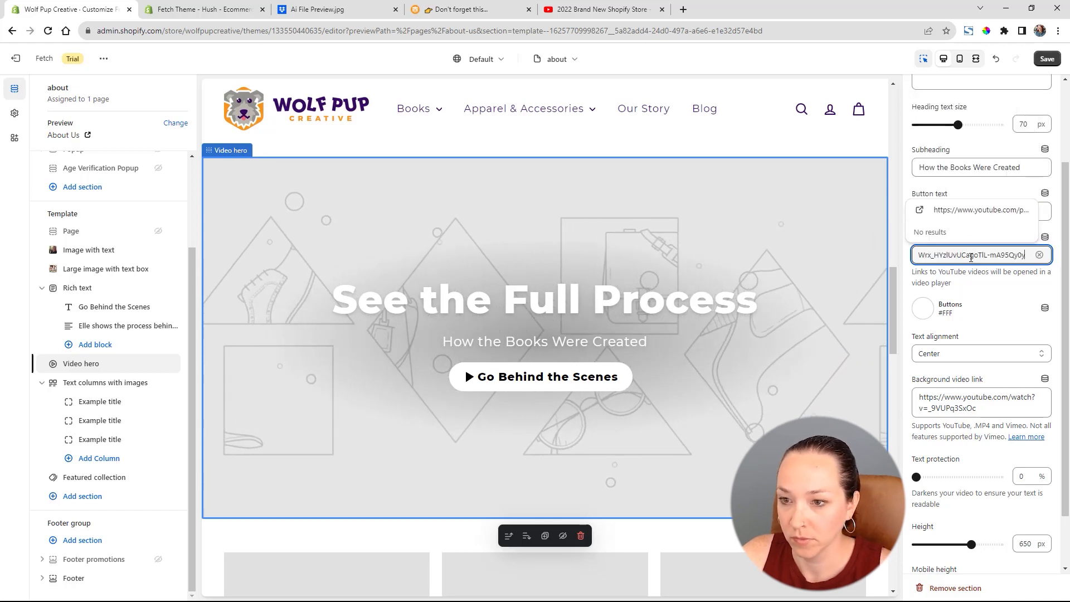
{"action": "left_click", "coordinate": [979, 216]}
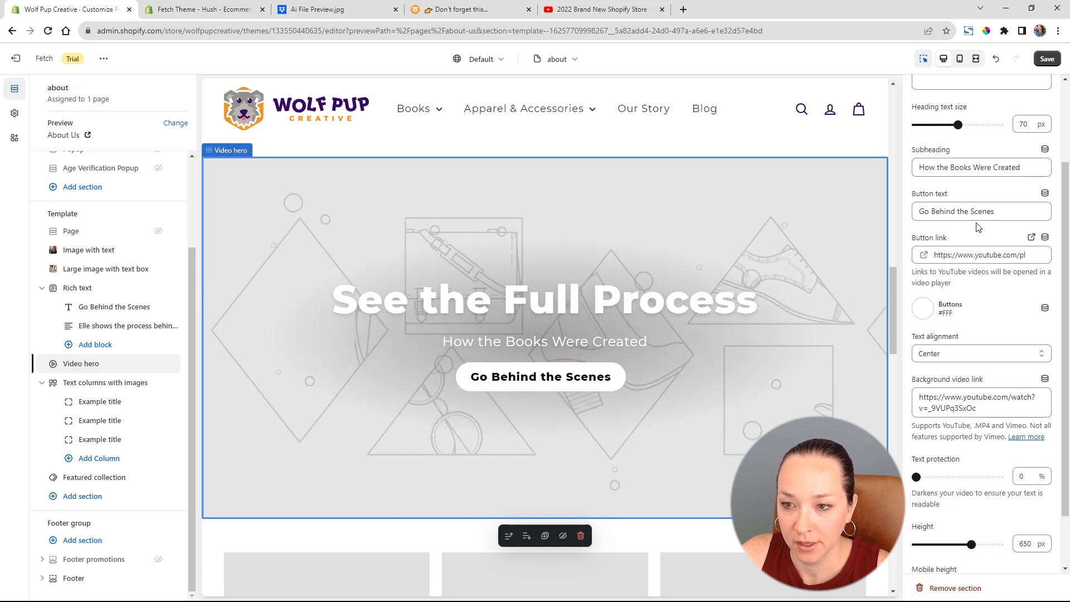
Try purple #360A60 as the Video hero's button color, then set it back to white #FFFFFF.
{"action": "left_click", "coordinate": [925, 317]}
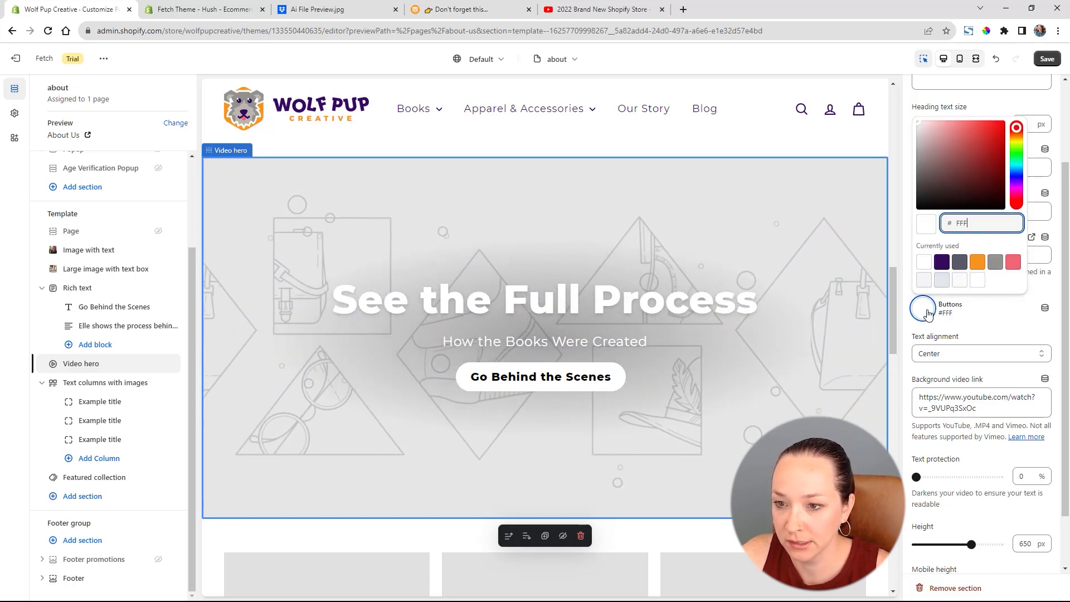
{"action": "left_click", "coordinate": [924, 262]}
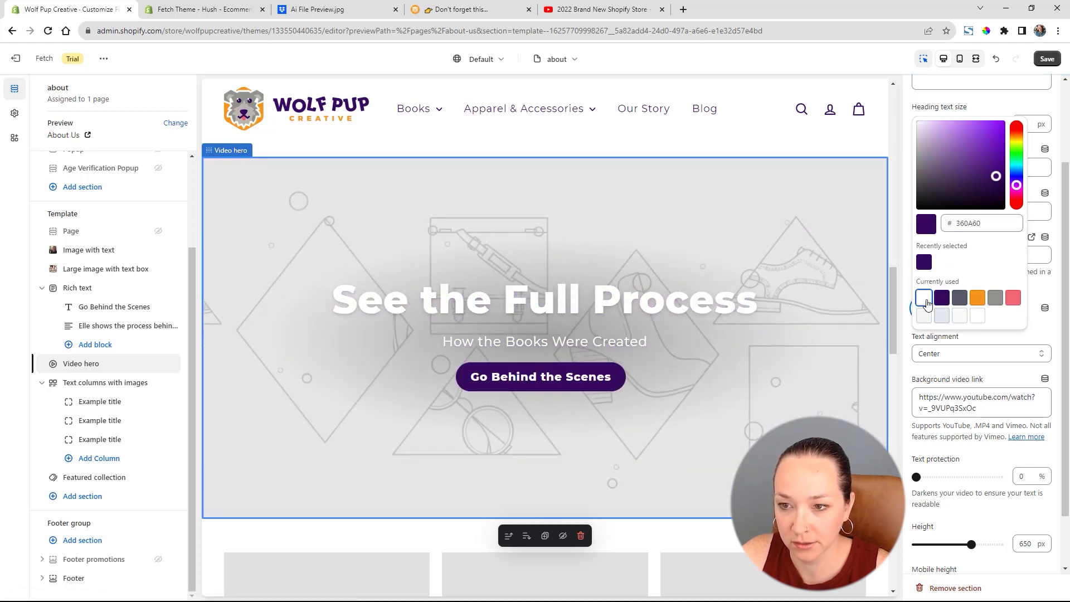
{"action": "left_click", "coordinate": [924, 299]}
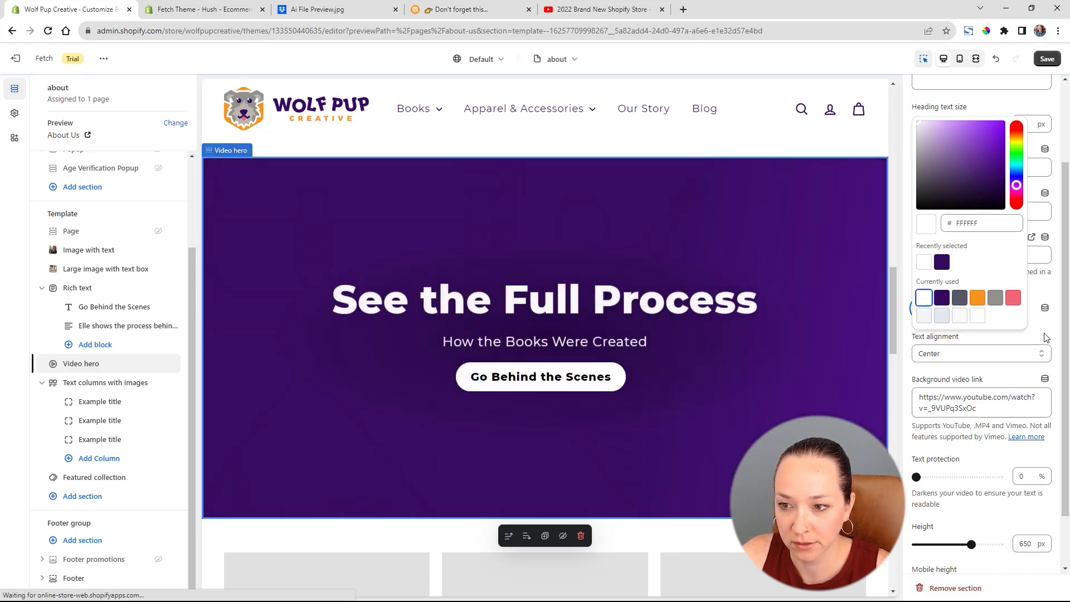
{"action": "left_click", "coordinate": [1041, 340]}
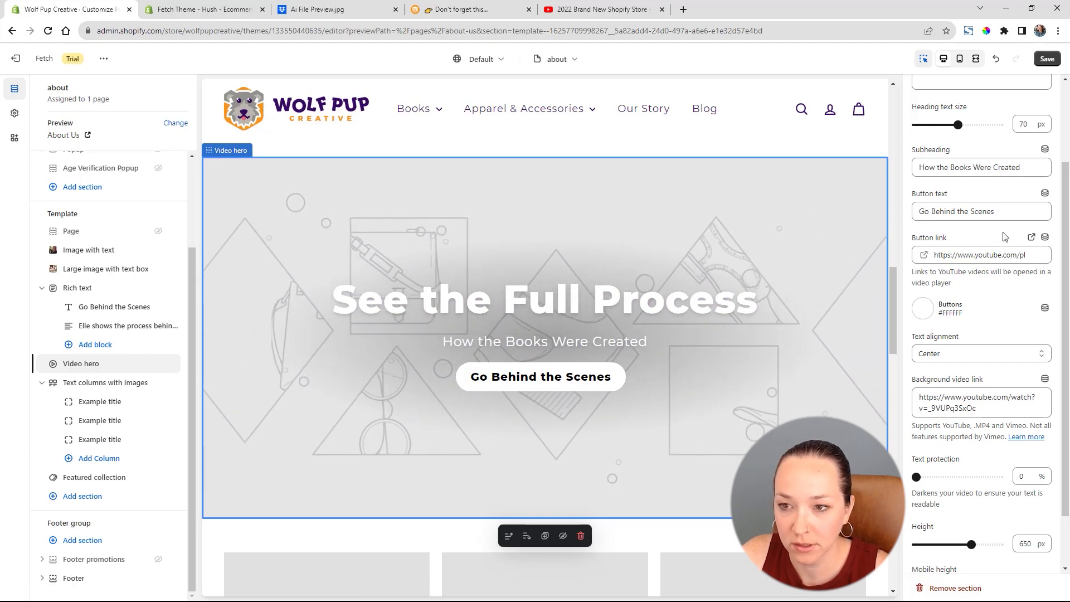
Clear the YouTube playlist link from the Video hero's button.
{"action": "left_click", "coordinate": [1037, 255]}
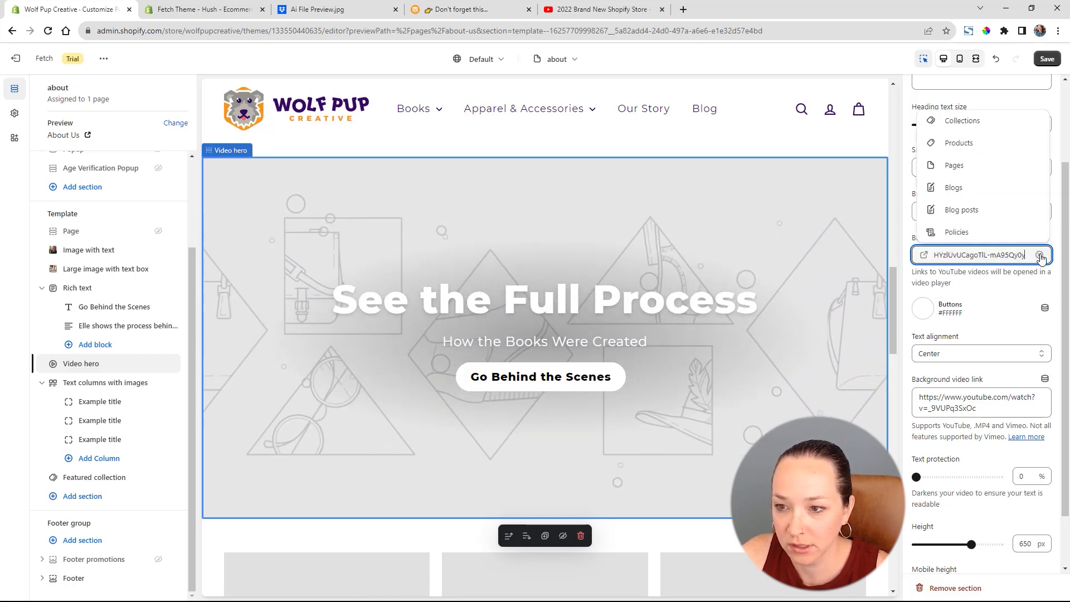
{"action": "left_click", "coordinate": [1040, 255]}
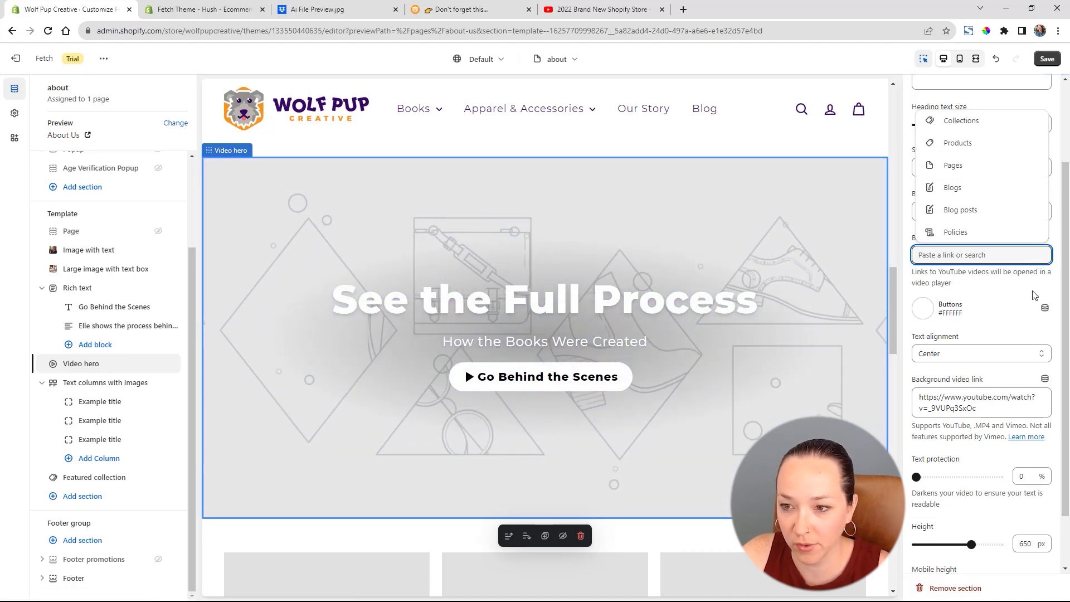
{"action": "left_click", "coordinate": [1035, 295]}
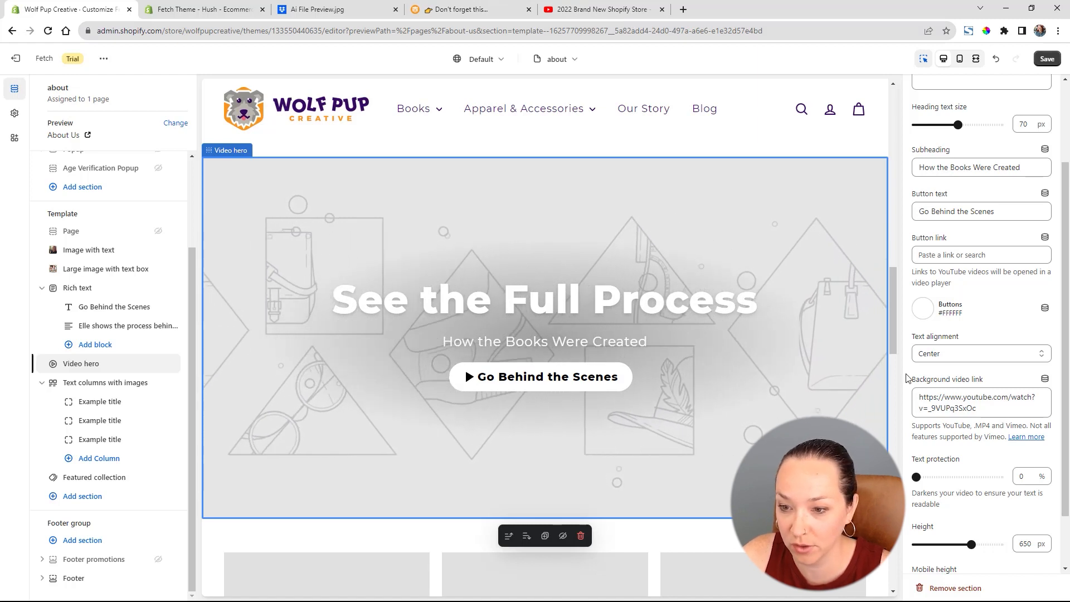
Open the playlist's "Real Cost of a NEW Shopify Store..." video on YouTube and copy its URL without the playlist parameters.
{"action": "left_click", "coordinate": [597, 10]}
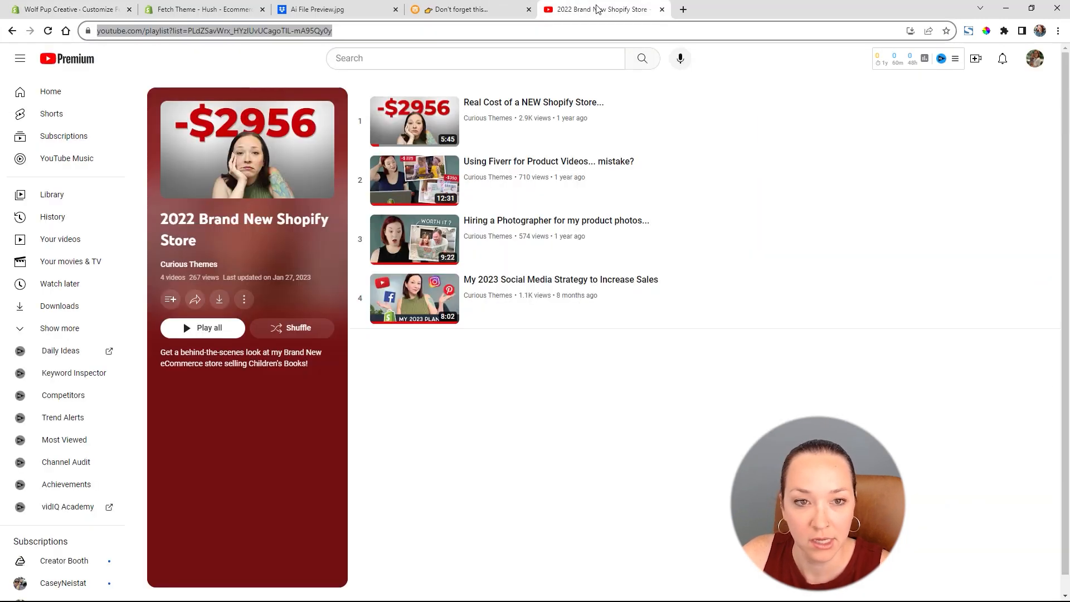
{"action": "left_click", "coordinate": [528, 104]}
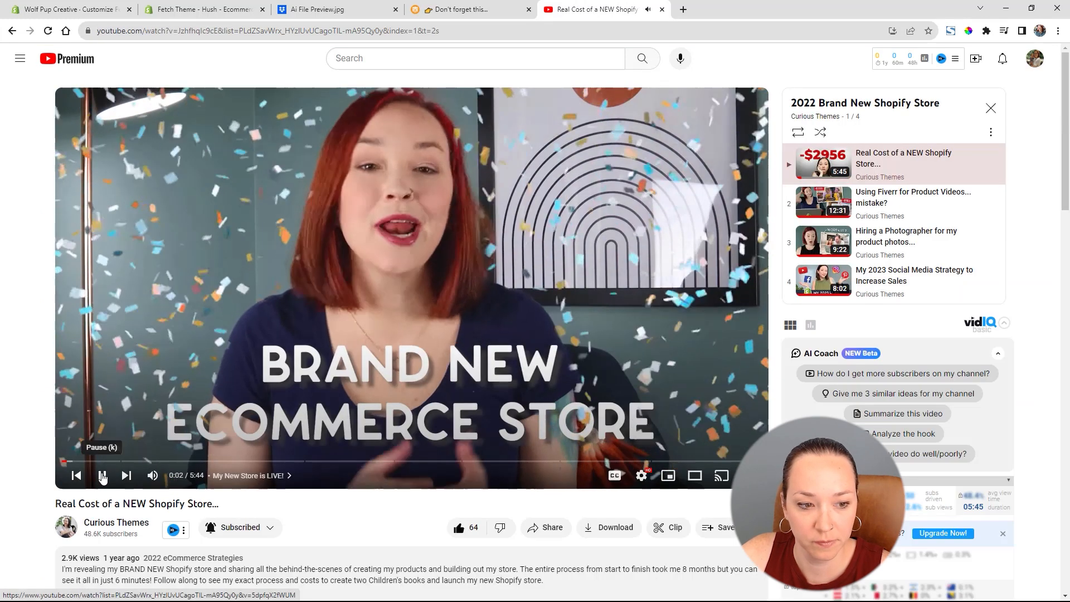
{"action": "left_click", "coordinate": [102, 475]}
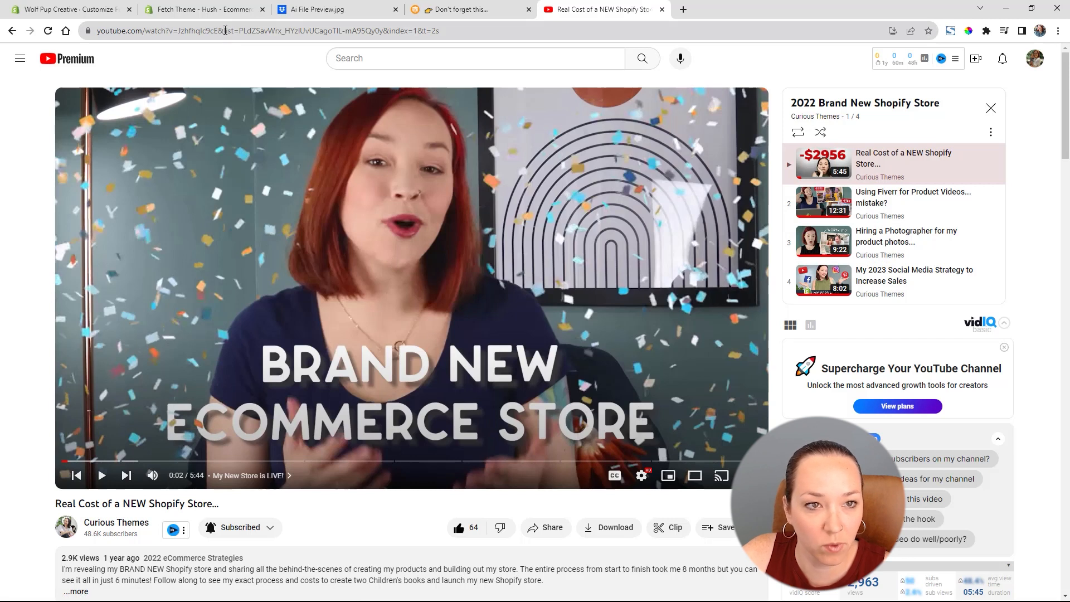
{"action": "left_click_drag", "start_coordinate": [221, 30], "coordinate": [96, 30]}
{"action": "key", "text": "ctrl+c"}
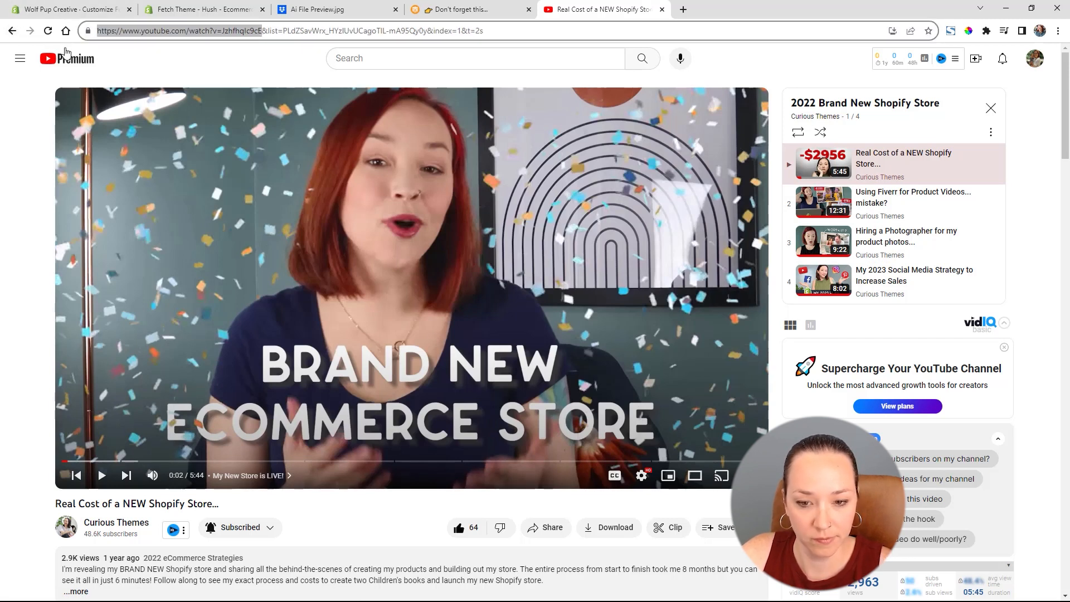
{"action": "left_click", "coordinate": [557, 535]}
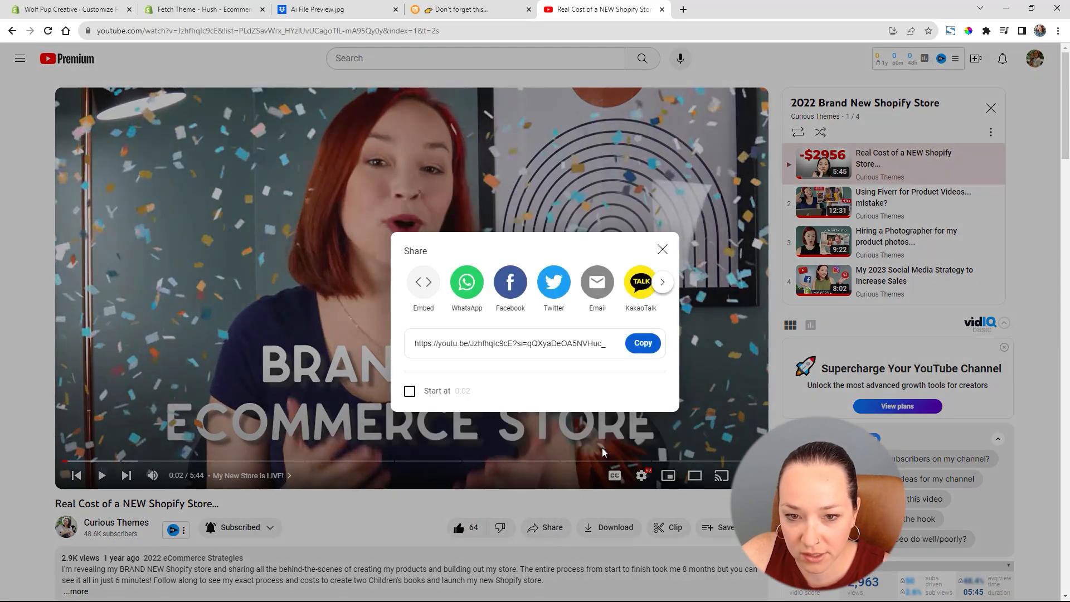
{"action": "left_click", "coordinate": [663, 249]}
Back in the Shopify theme editor, replace the Video hero's background video link with the copied YouTube video URL.
{"action": "left_click", "coordinate": [15, 11]}
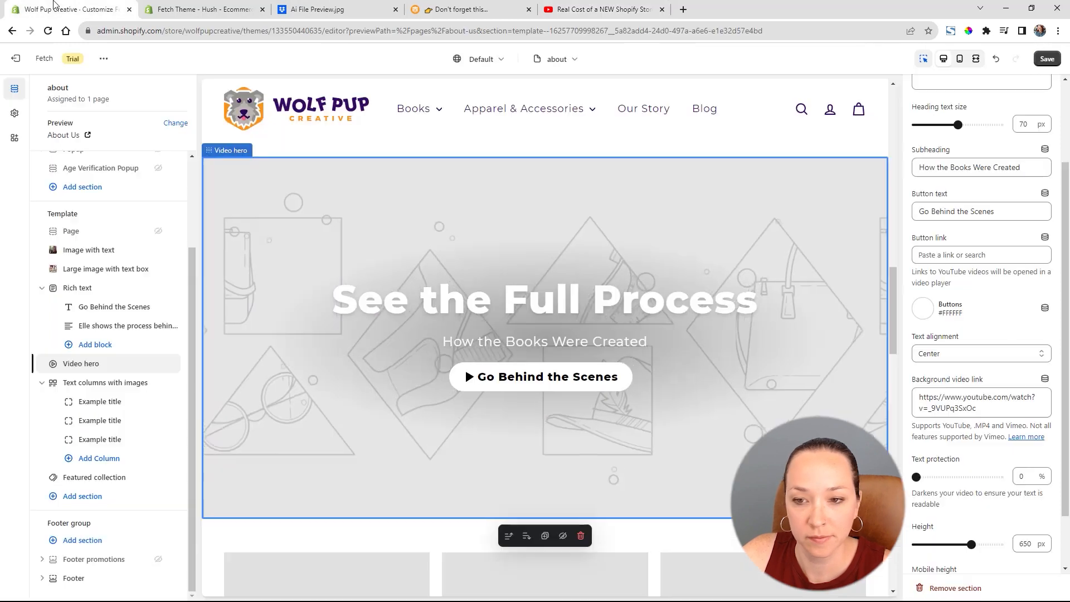
{"action": "left_click", "coordinate": [1021, 415]}
{"action": "key", "text": "ctrl+a"}
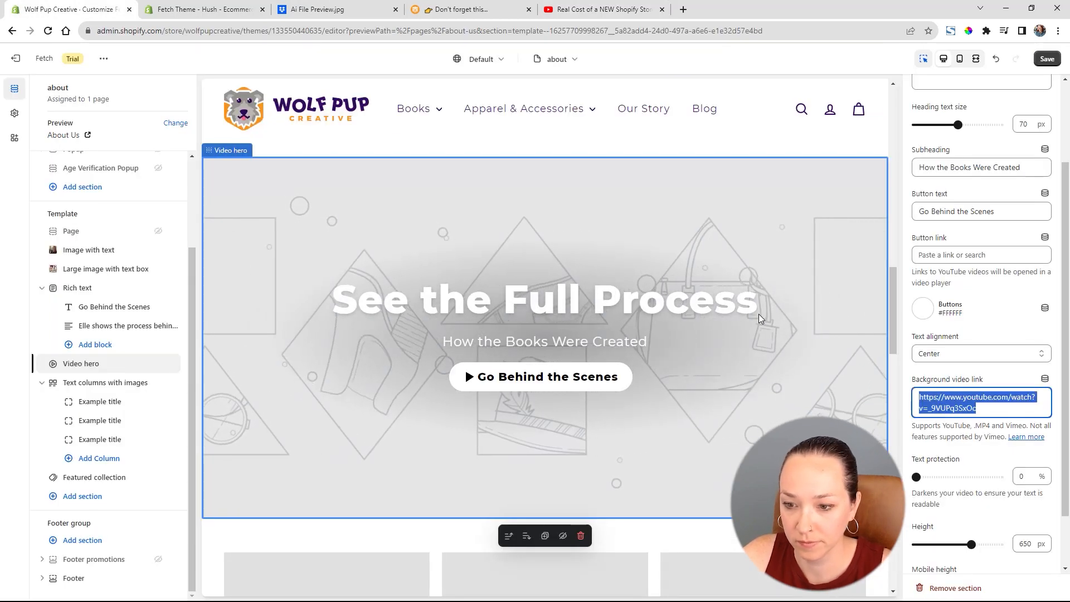
{"action": "key", "text": "ctrl+v"}
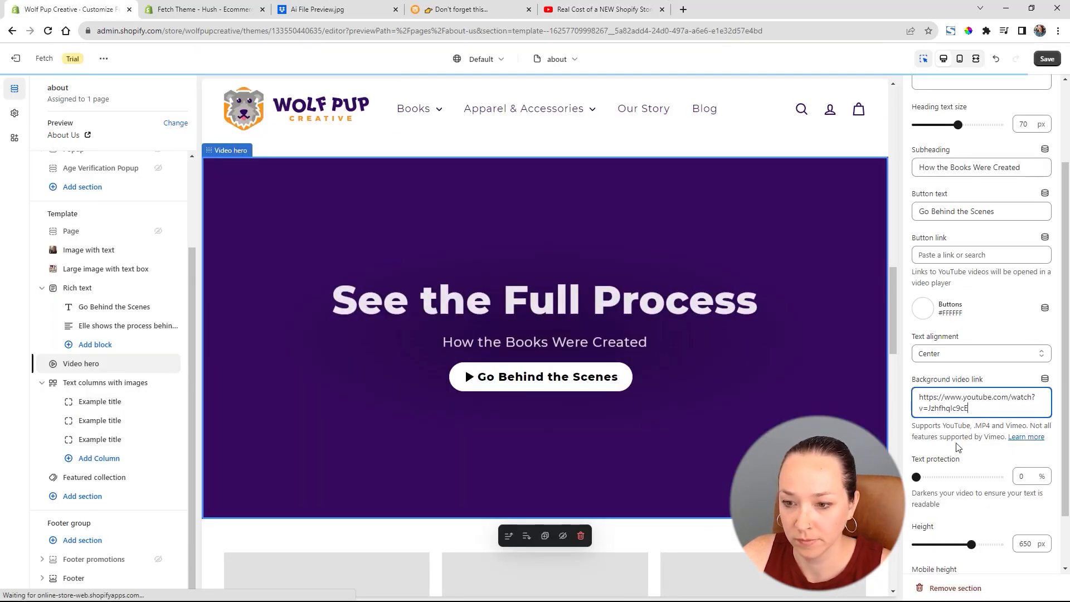
{"action": "left_click", "coordinate": [958, 447]}
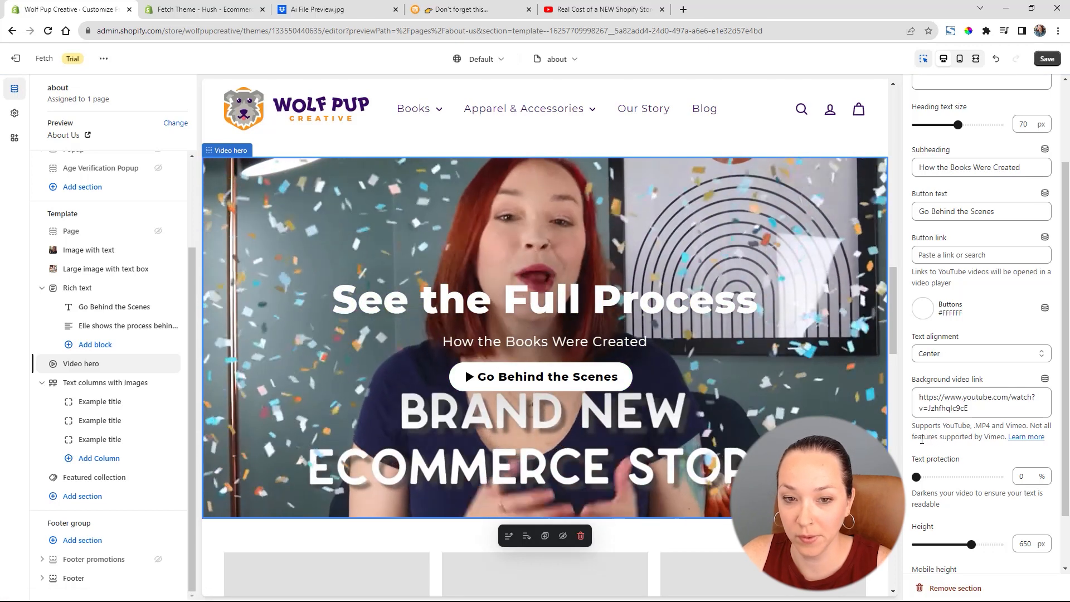
Turn off full page width for the Video hero section and save the changes.
{"action": "scroll", "coordinate": [947, 435], "scroll_direction": "down", "scroll_amount": 2}
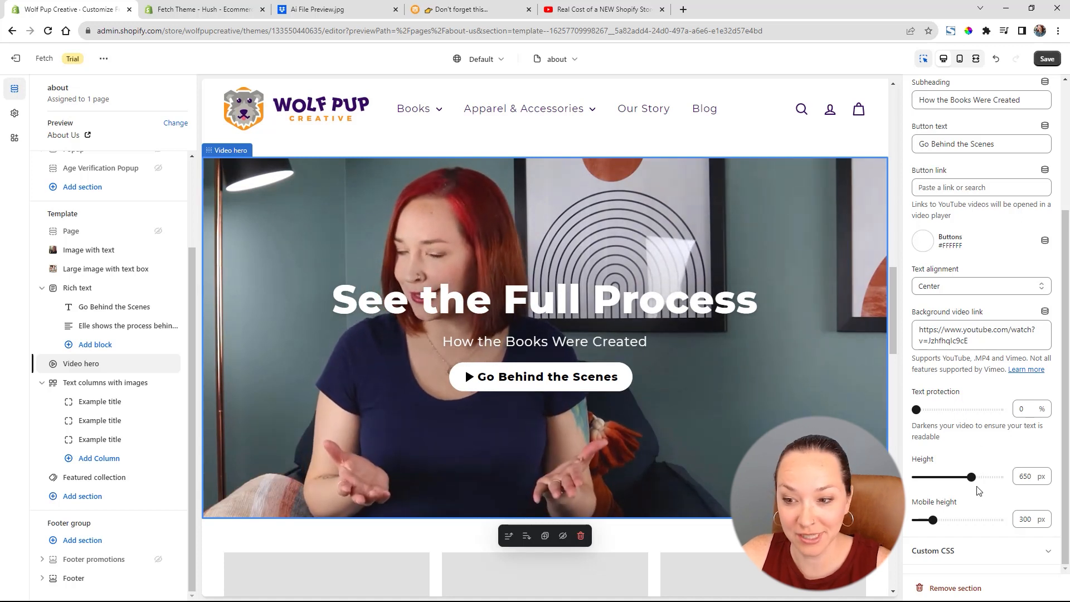
{"action": "scroll", "coordinate": [684, 352], "scroll_direction": "up", "scroll_amount": 7}
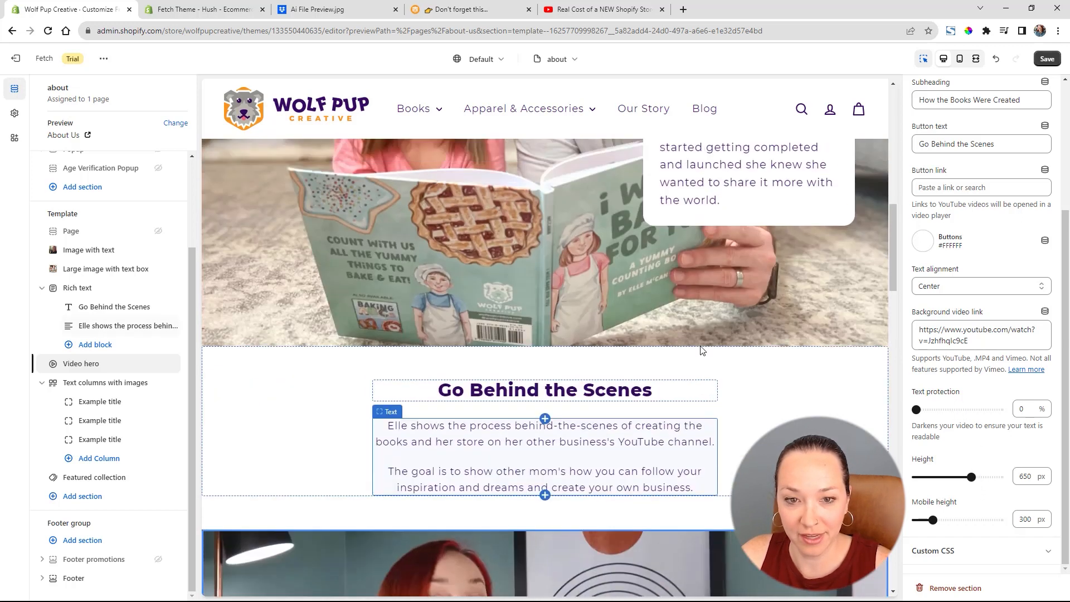
{"action": "scroll", "coordinate": [686, 441], "scroll_direction": "down", "scroll_amount": 6}
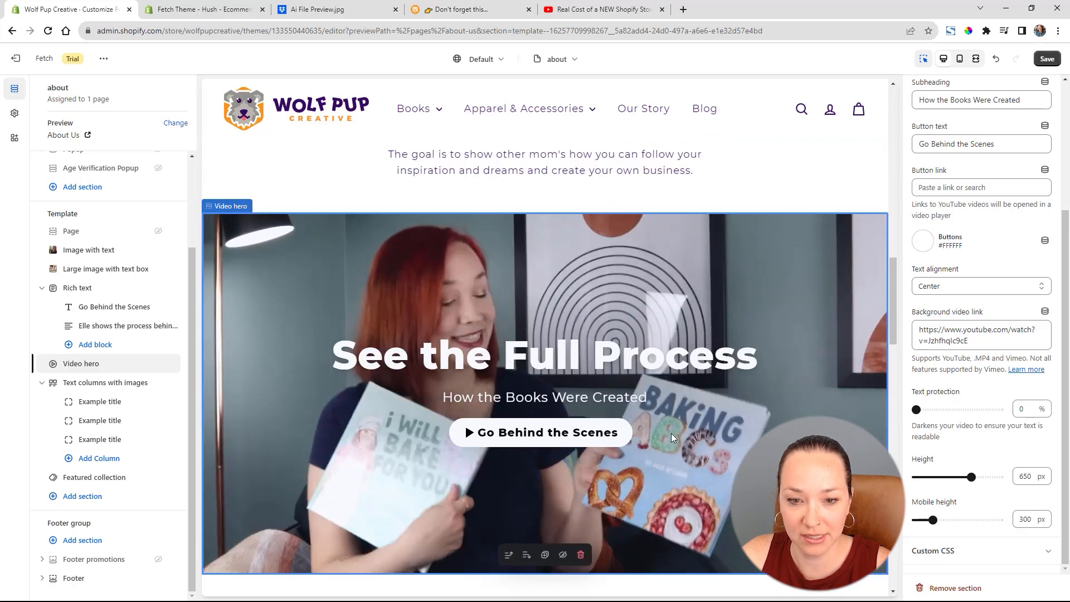
{"action": "scroll", "coordinate": [675, 429], "scroll_direction": "up", "scroll_amount": 2}
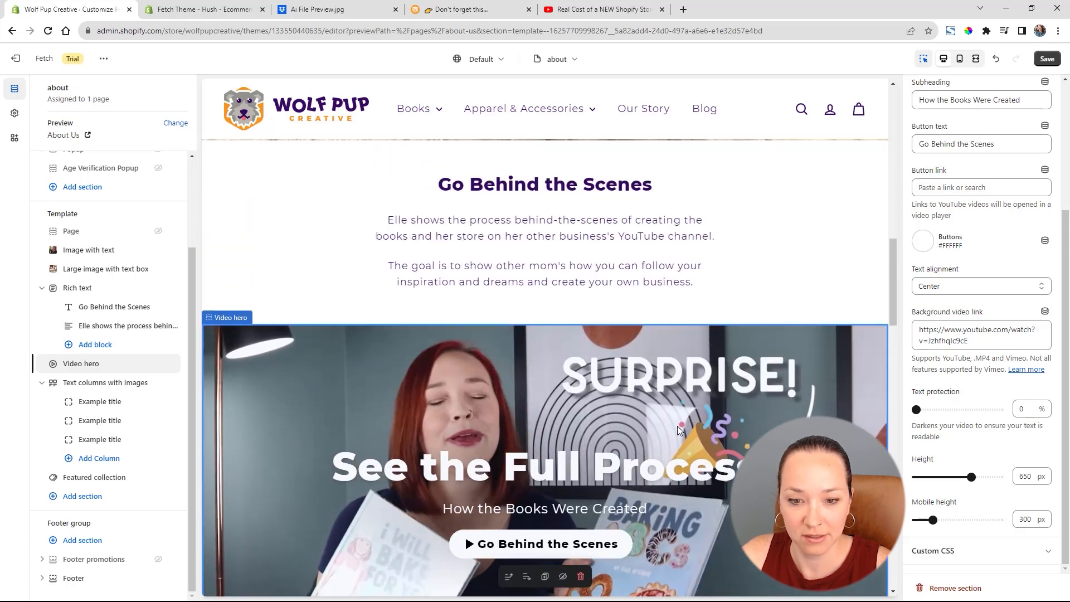
{"action": "scroll", "coordinate": [971, 143], "scroll_direction": "up", "scroll_amount": 3}
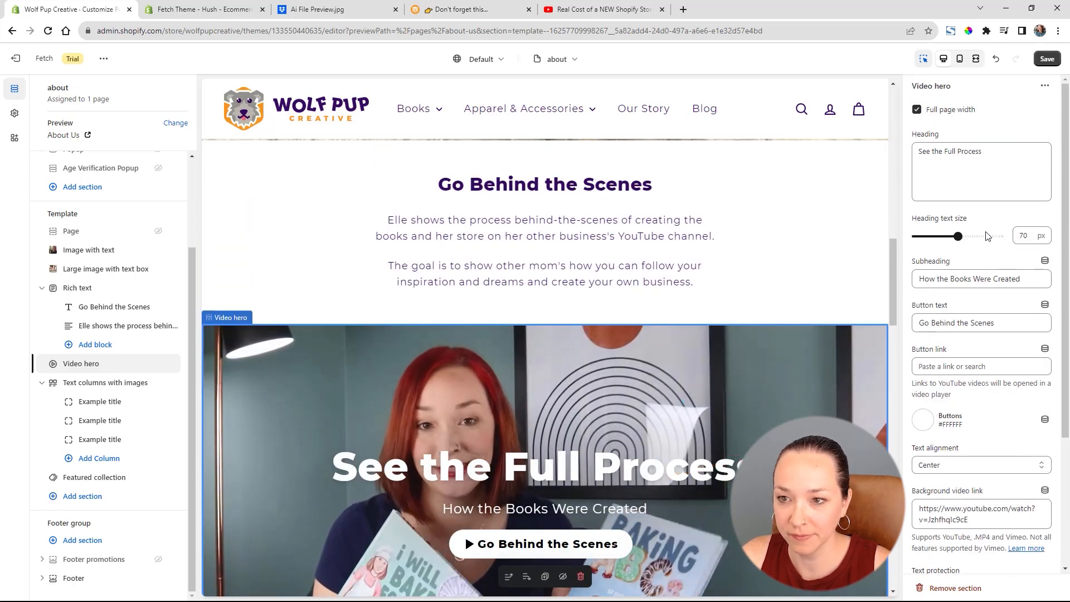
{"action": "left_click", "coordinate": [917, 110]}
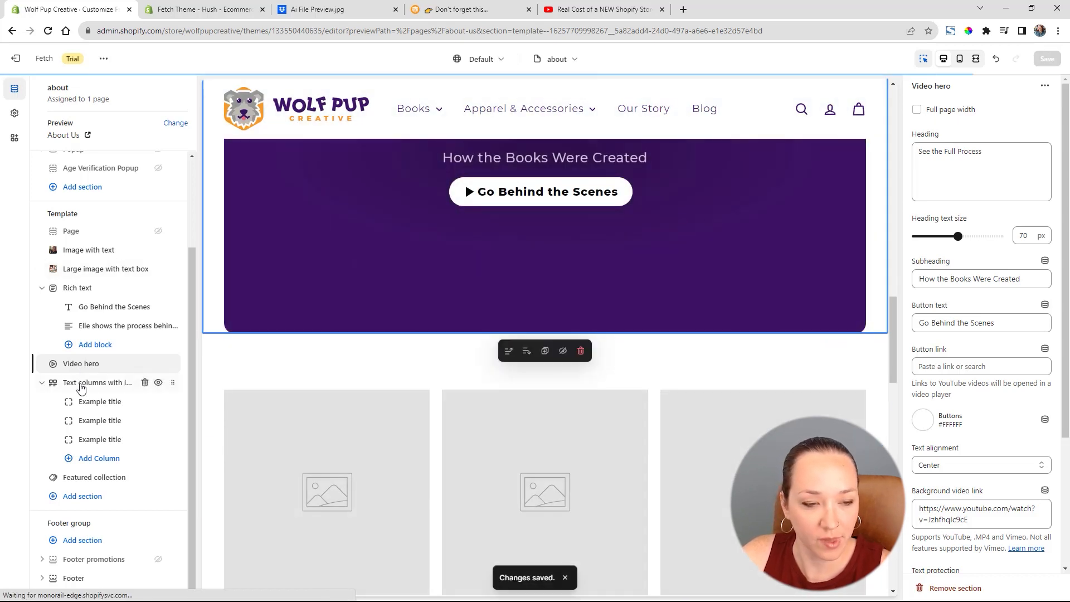
Remove the Text columns with images section from the about template.
{"action": "left_click", "coordinate": [81, 385]}
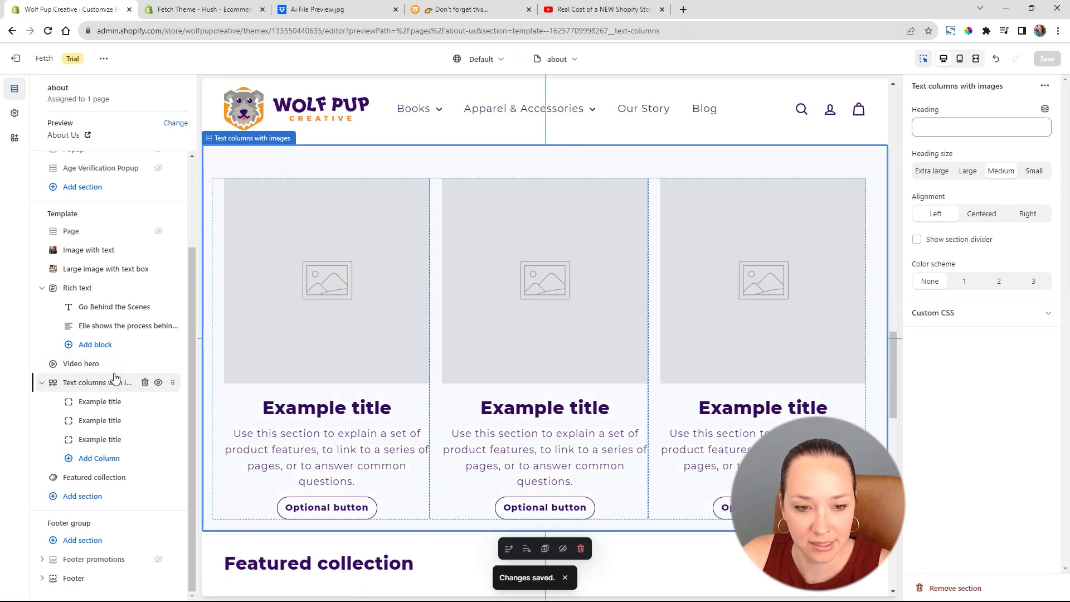
{"action": "left_click", "coordinate": [145, 383]}
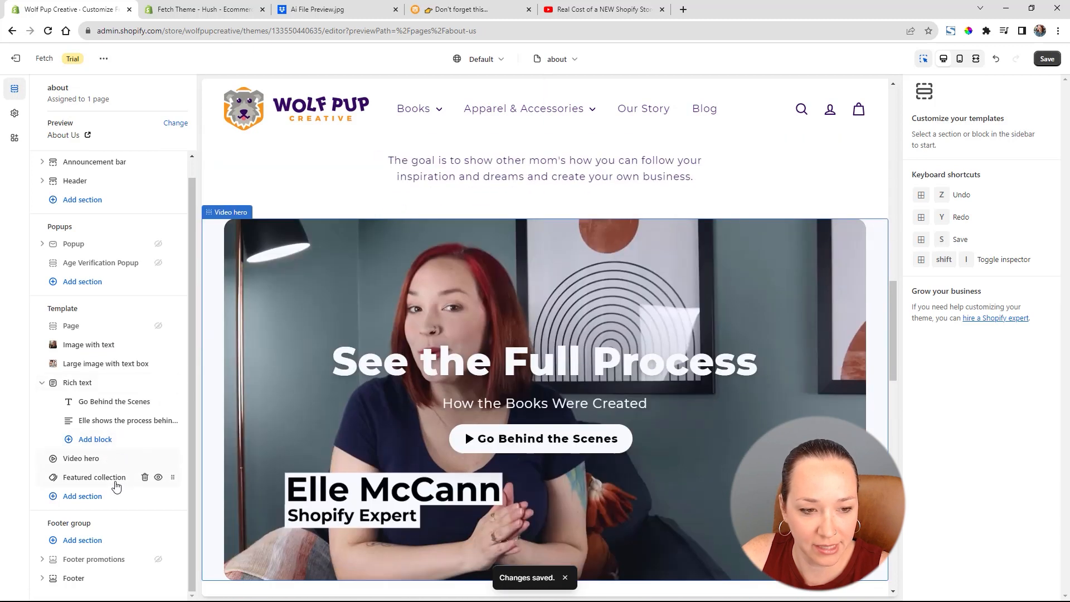
Set the heading of the about template's Featured collection section to "Shop Best Sellers".
{"action": "left_click", "coordinate": [116, 482]}
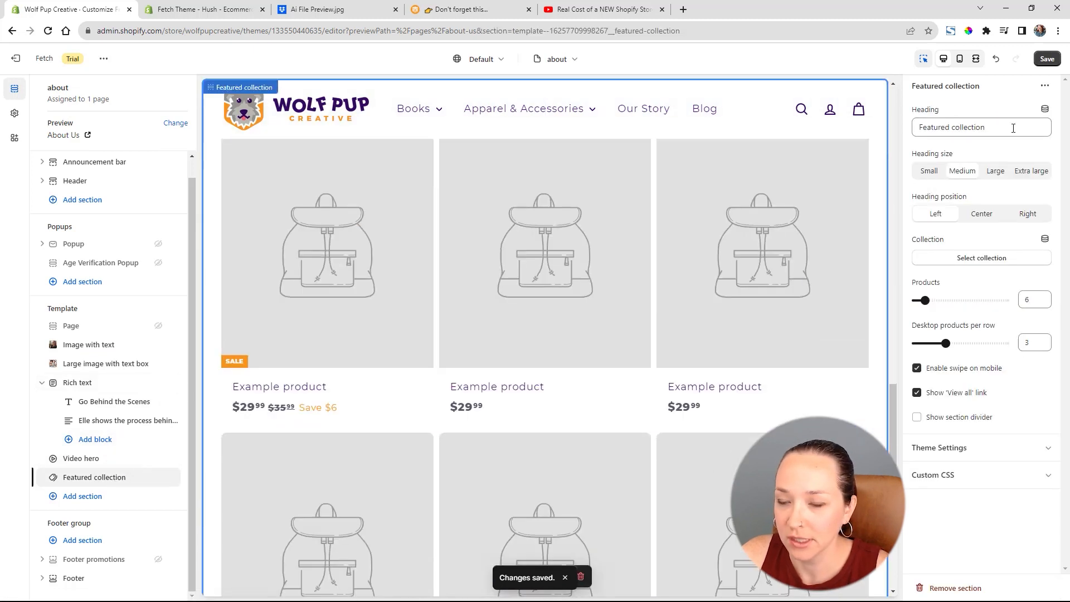
{"action": "scroll", "coordinate": [526, 302], "scroll_direction": "up", "scroll_amount": 15}
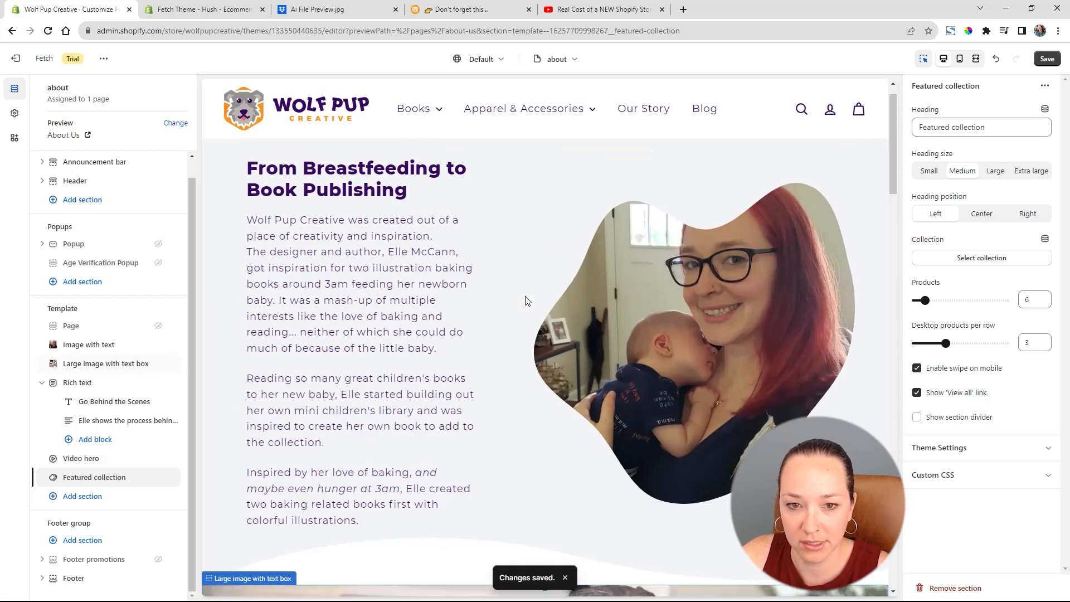
{"action": "scroll", "coordinate": [567, 291], "scroll_direction": "down", "scroll_amount": 6}
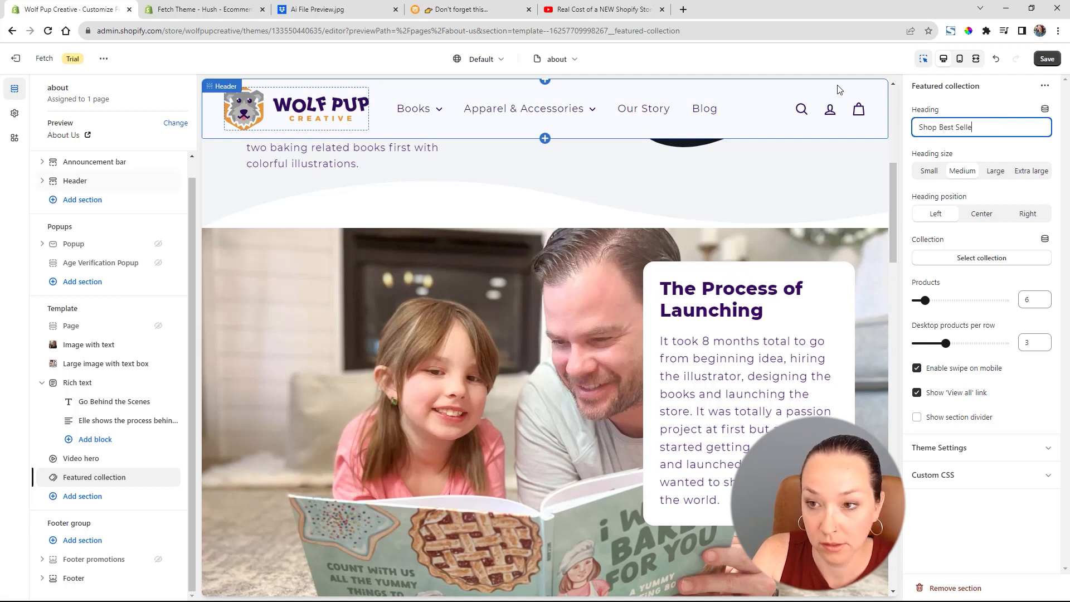
Assign the Featured Products collection to the section, with 5 products, 4 per desktop row and no 'View all' link.
{"action": "left_click", "coordinate": [1017, 258]}
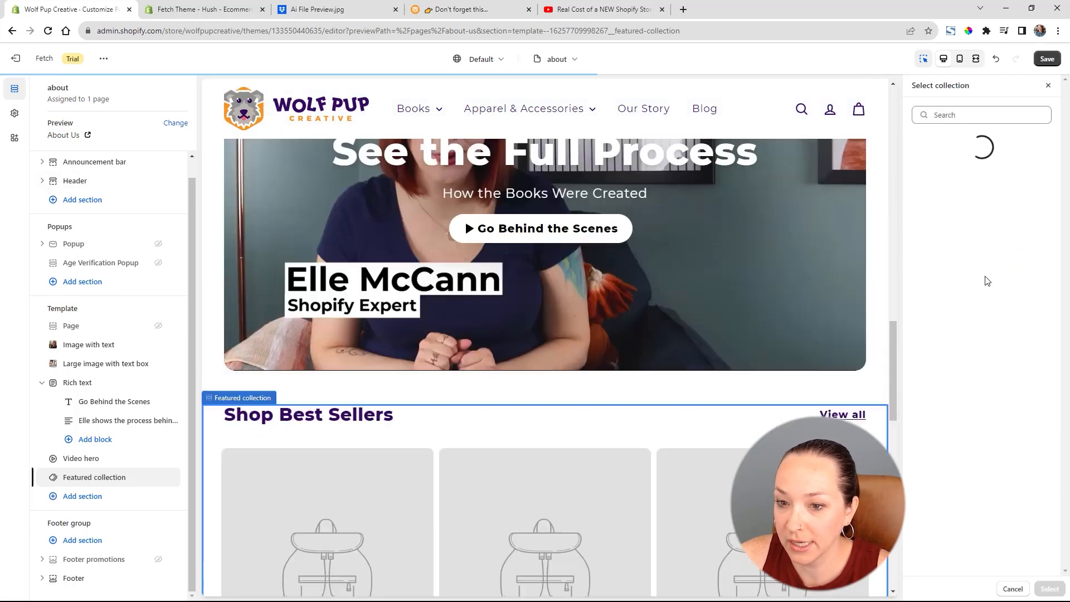
{"action": "left_click", "coordinate": [1000, 314]}
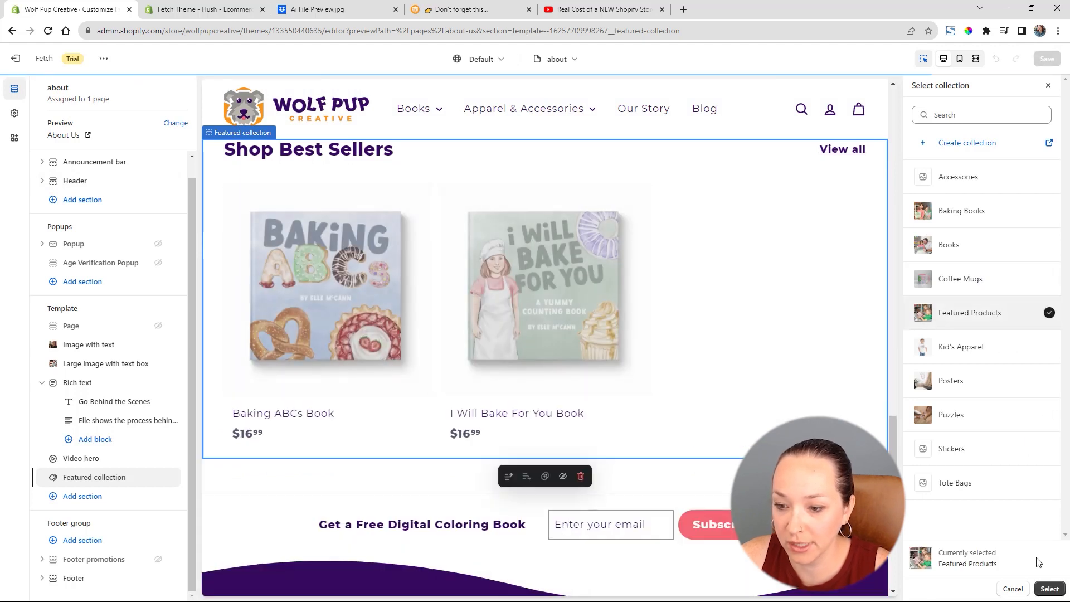
{"action": "left_click", "coordinate": [1051, 590]}
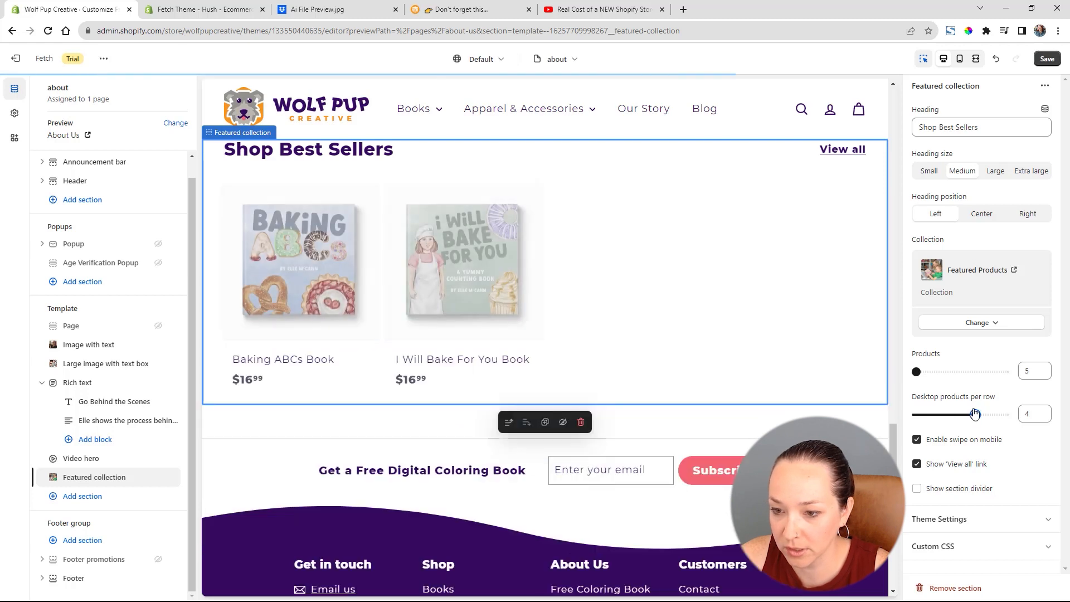
{"action": "left_click", "coordinate": [917, 465]}
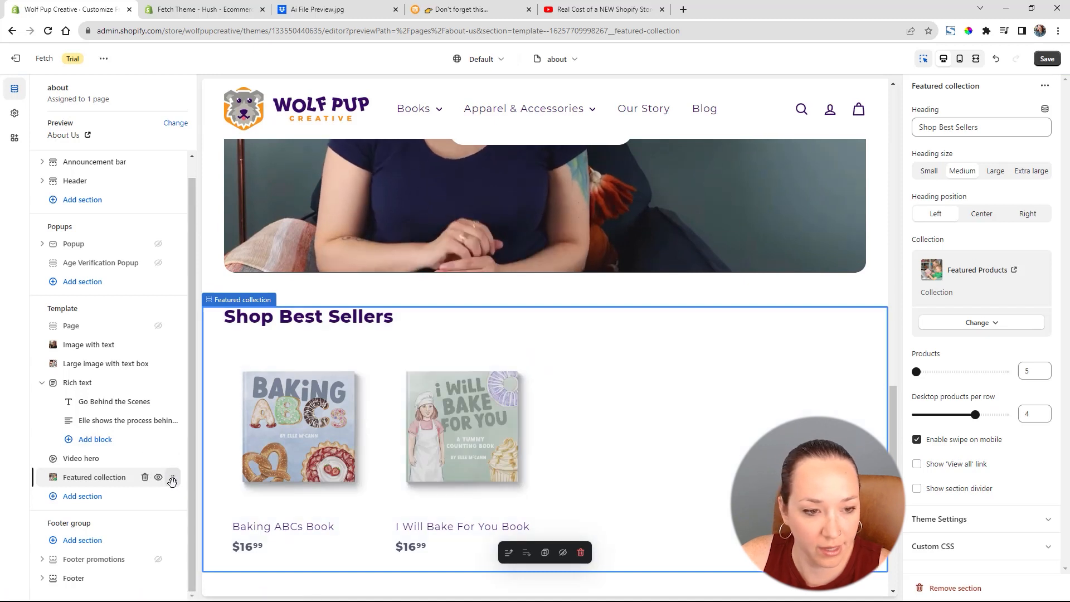
Move the Featured collection section directly below Image with text and center its heading.
{"action": "left_click_drag", "start_coordinate": [177, 480], "coordinate": [171, 372]}
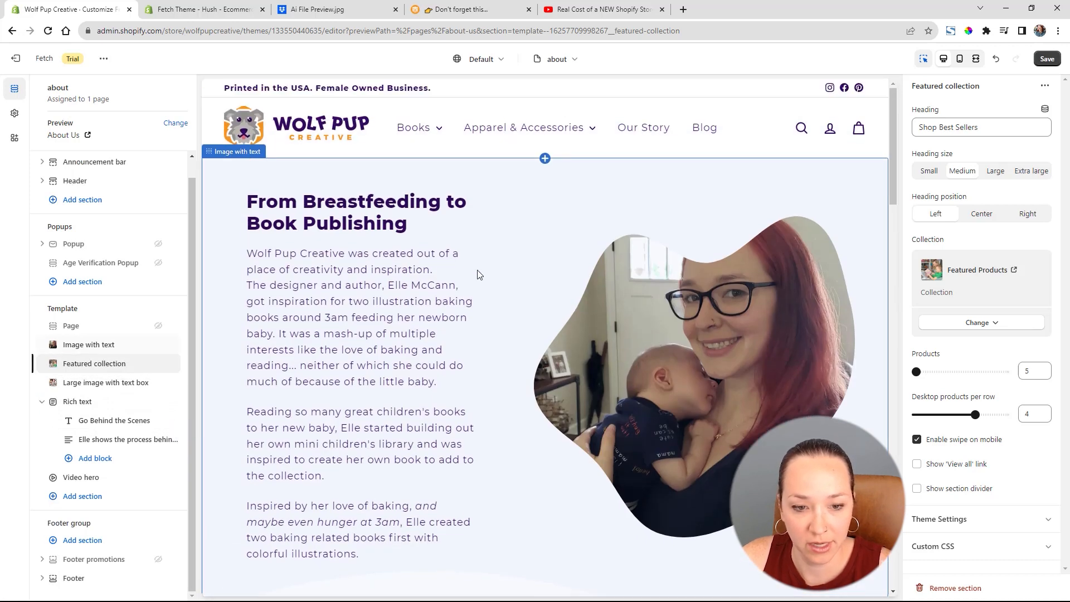
{"action": "scroll", "coordinate": [491, 279], "scroll_direction": "down", "scroll_amount": 5}
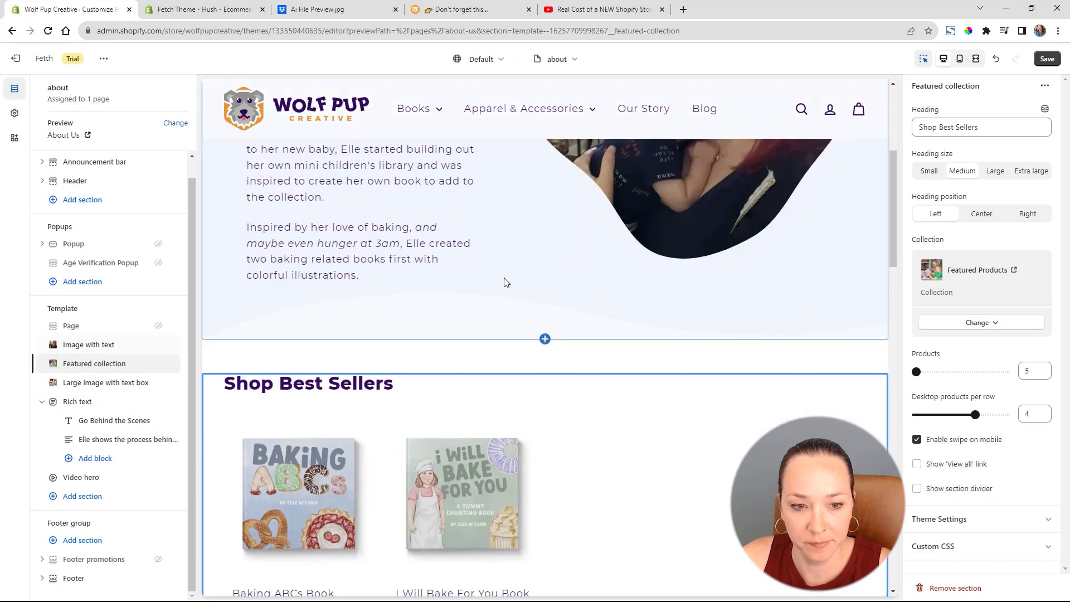
{"action": "left_click", "coordinate": [982, 214]}
{"action": "scroll", "coordinate": [683, 256], "scroll_direction": "up", "scroll_amount": 3}
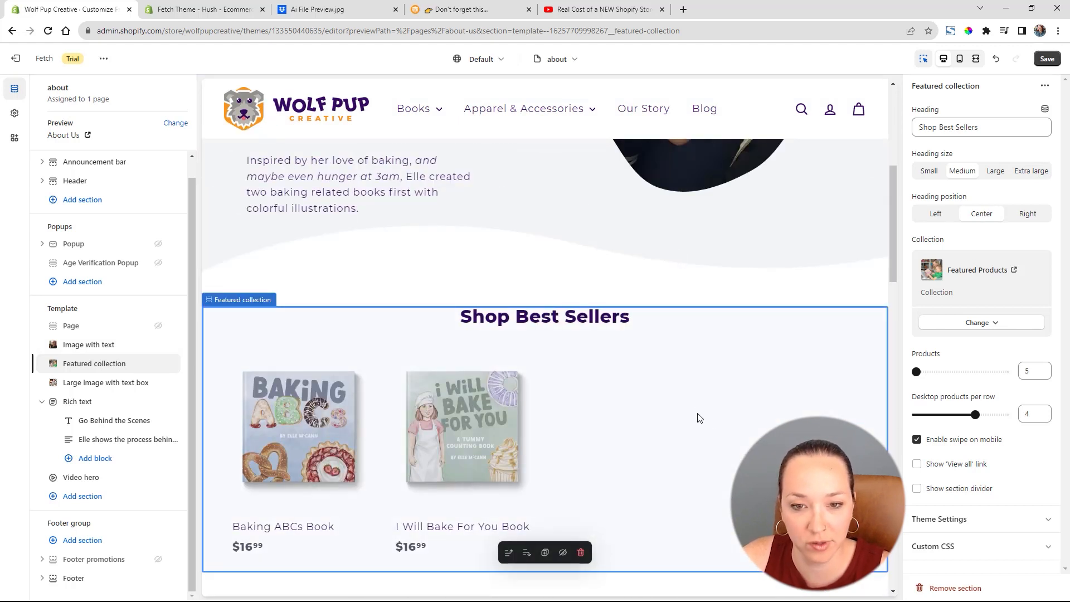
Examine the about page layout from the best-sellers section down through the video hero to the footer.
{"action": "scroll", "coordinate": [700, 418], "scroll_direction": "down", "scroll_amount": 7}
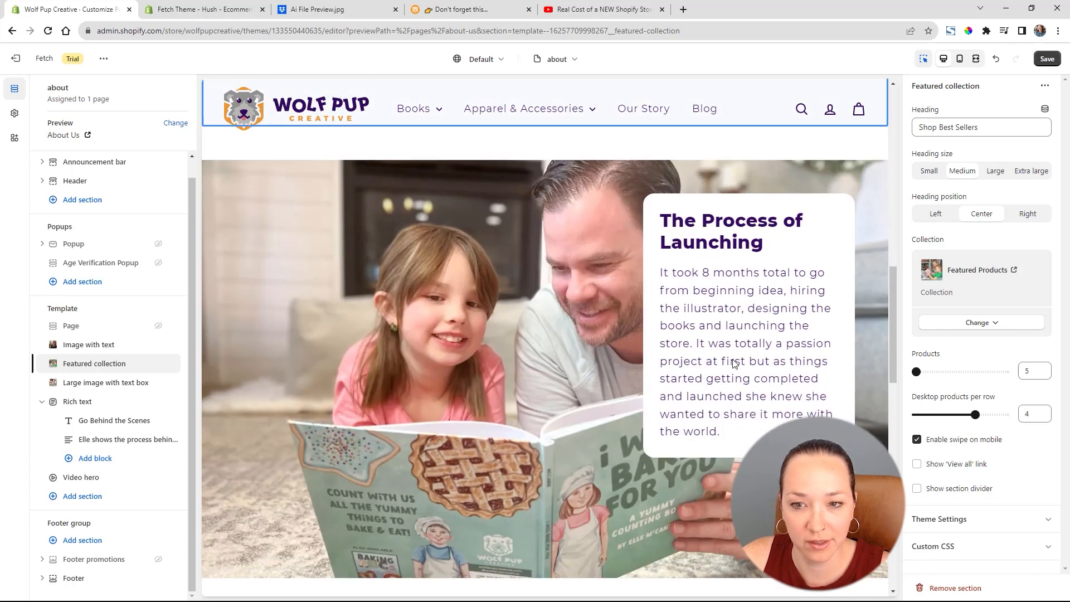
{"action": "scroll", "coordinate": [734, 362], "scroll_direction": "down", "scroll_amount": 5}
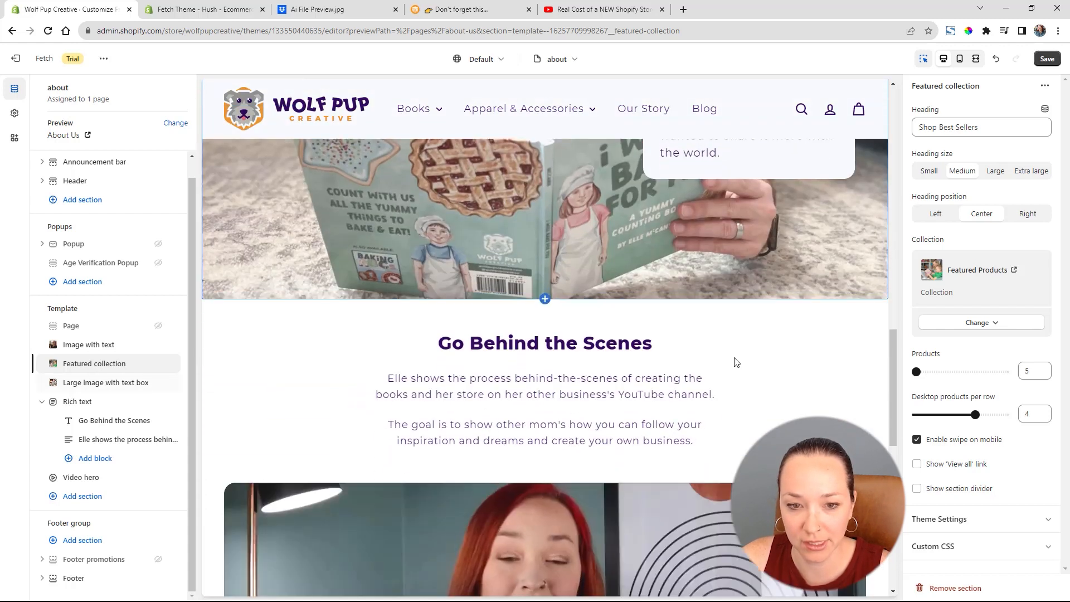
{"action": "scroll", "coordinate": [736, 357], "scroll_direction": "down", "scroll_amount": 3}
{"action": "scroll", "coordinate": [739, 348], "scroll_direction": "up", "scroll_amount": 6}
{"action": "scroll", "coordinate": [740, 350], "scroll_direction": "down", "scroll_amount": 4}
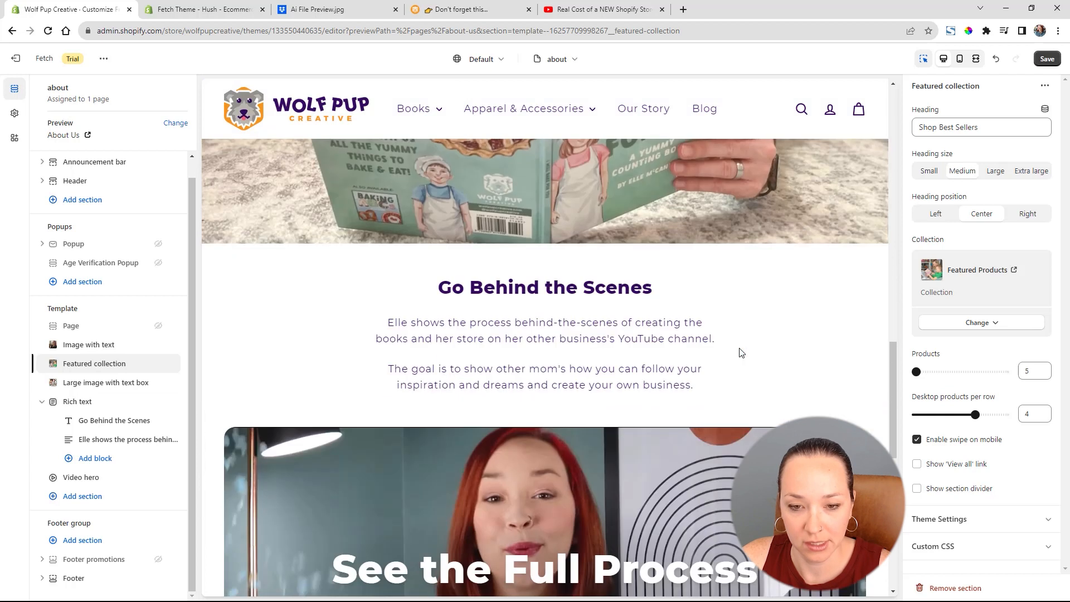
{"action": "scroll", "coordinate": [739, 352], "scroll_direction": "down", "scroll_amount": 8}
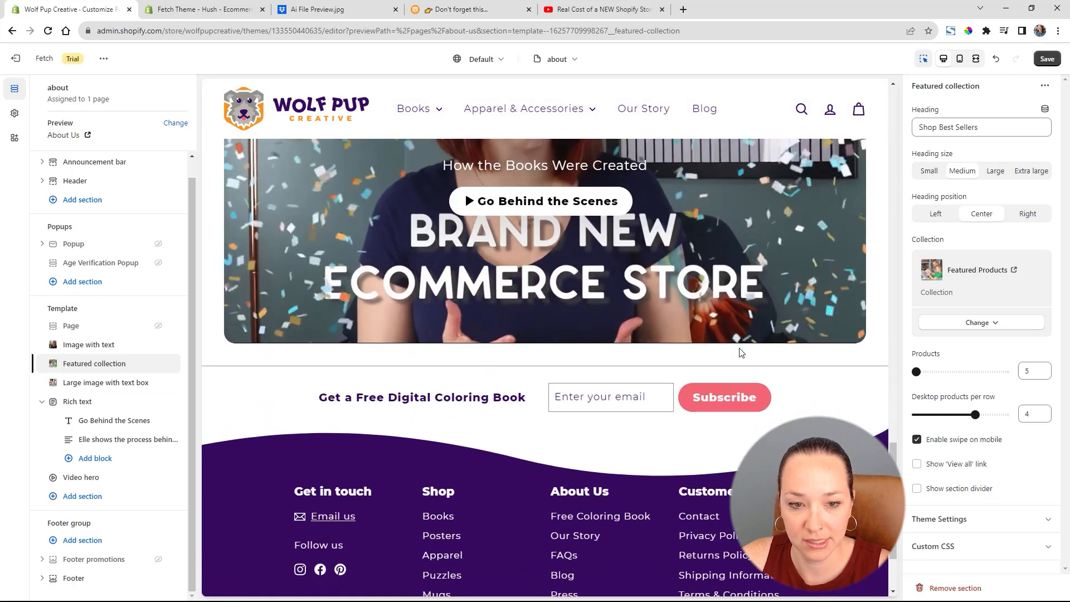
{"action": "scroll", "coordinate": [740, 352], "scroll_direction": "down", "scroll_amount": 2}
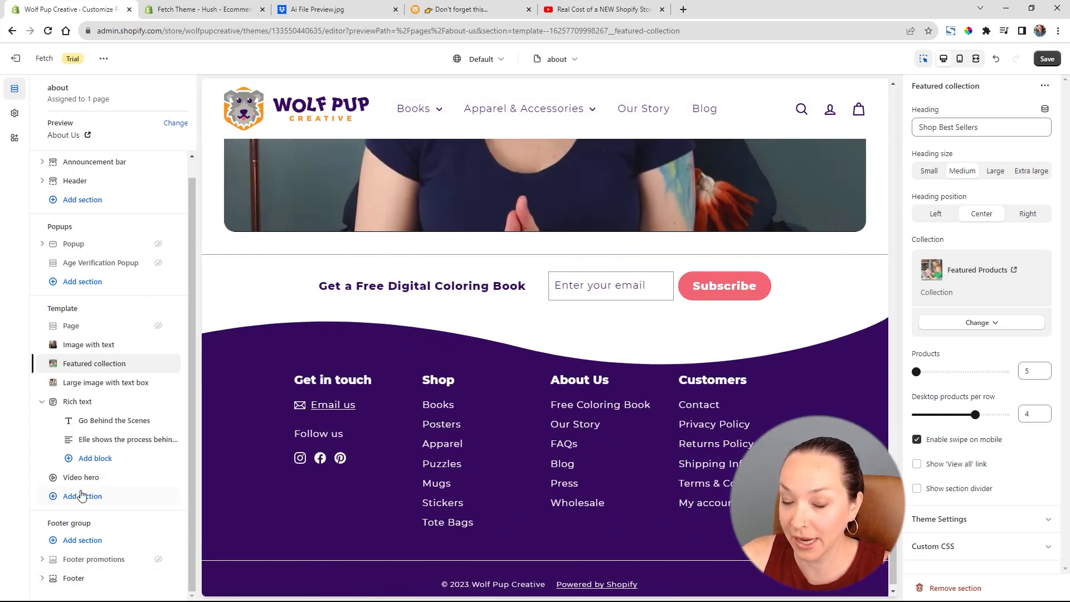
{"action": "scroll", "coordinate": [531, 365], "scroll_direction": "up", "scroll_amount": 5}
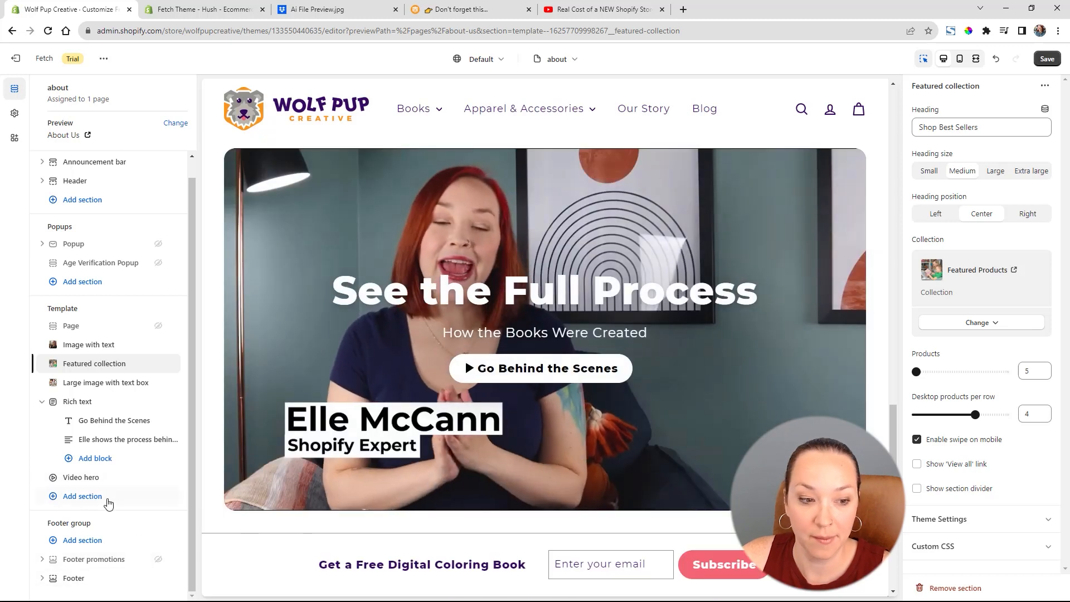
Add an Email signup section below the Video hero and set its color scheme to 2.
{"action": "left_click", "coordinate": [98, 506]}
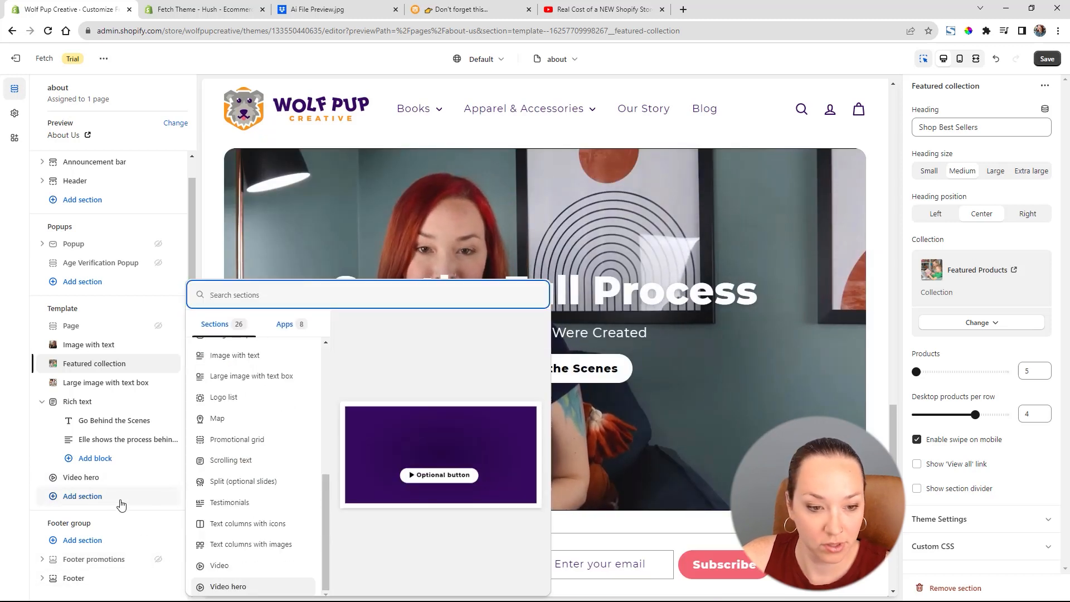
{"action": "scroll", "coordinate": [284, 486], "scroll_direction": "up", "scroll_amount": 1}
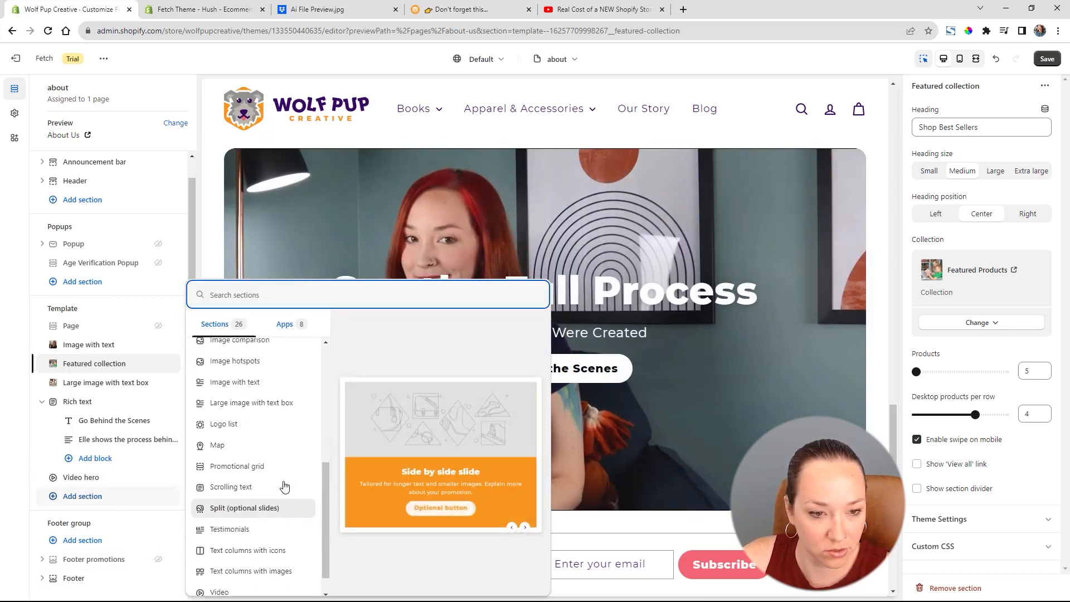
{"action": "scroll", "coordinate": [284, 487], "scroll_direction": "up", "scroll_amount": 5}
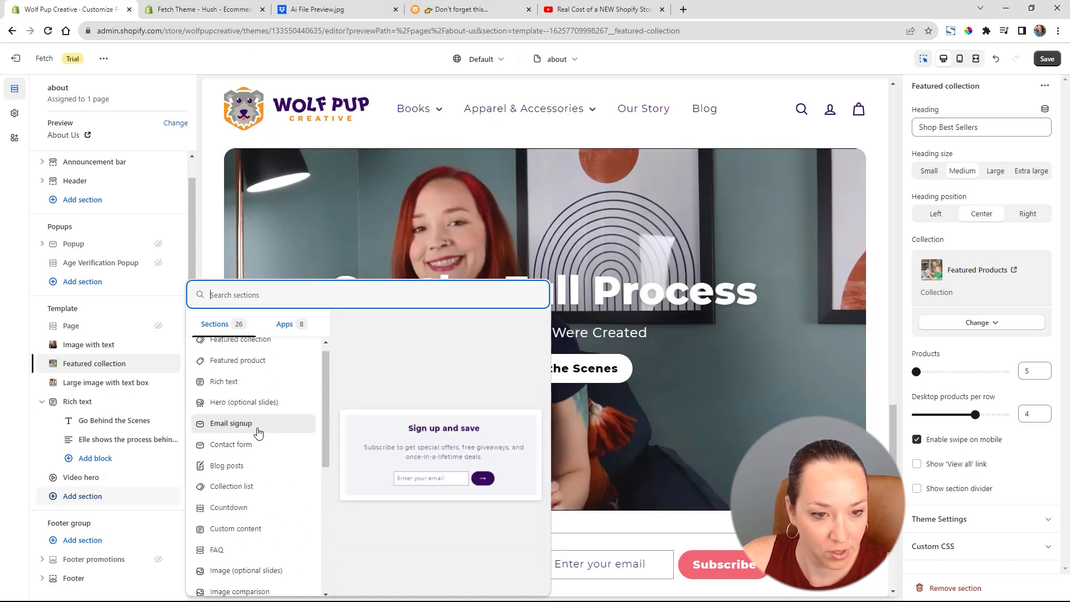
{"action": "left_click", "coordinate": [258, 433]}
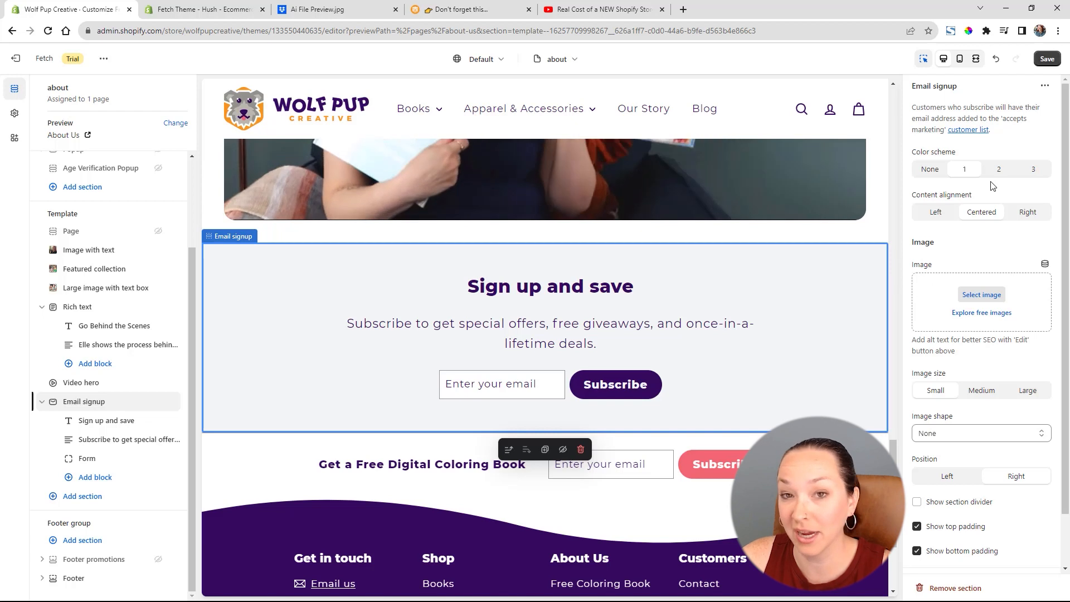
{"action": "left_click", "coordinate": [1000, 169]}
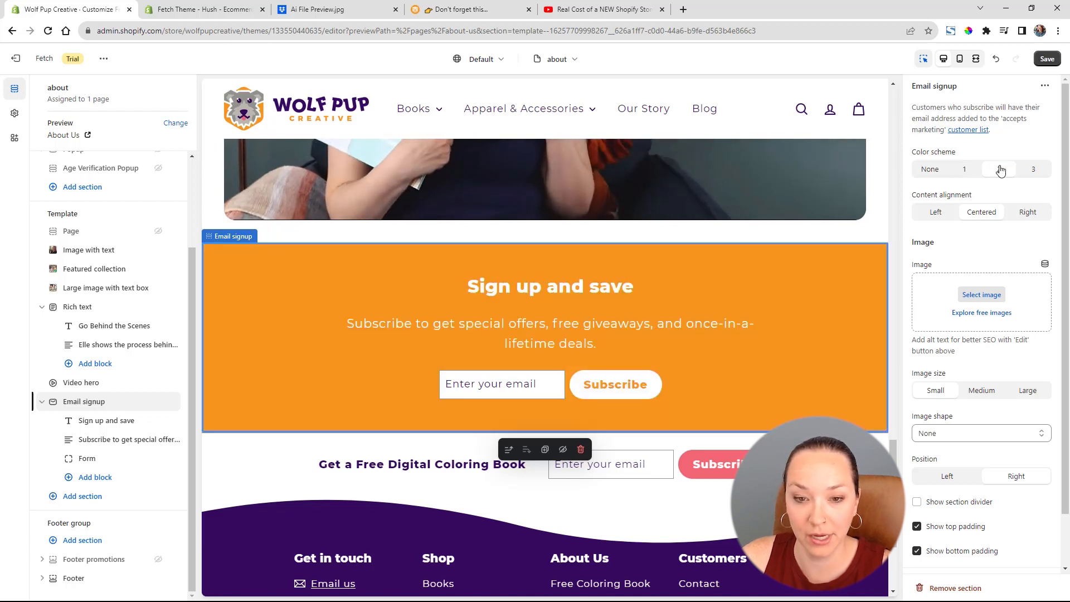
Set the Email signup section's image to coloring-page-flat-cropped from the store library.
{"action": "scroll", "coordinate": [990, 475], "scroll_direction": "down", "scroll_amount": 2}
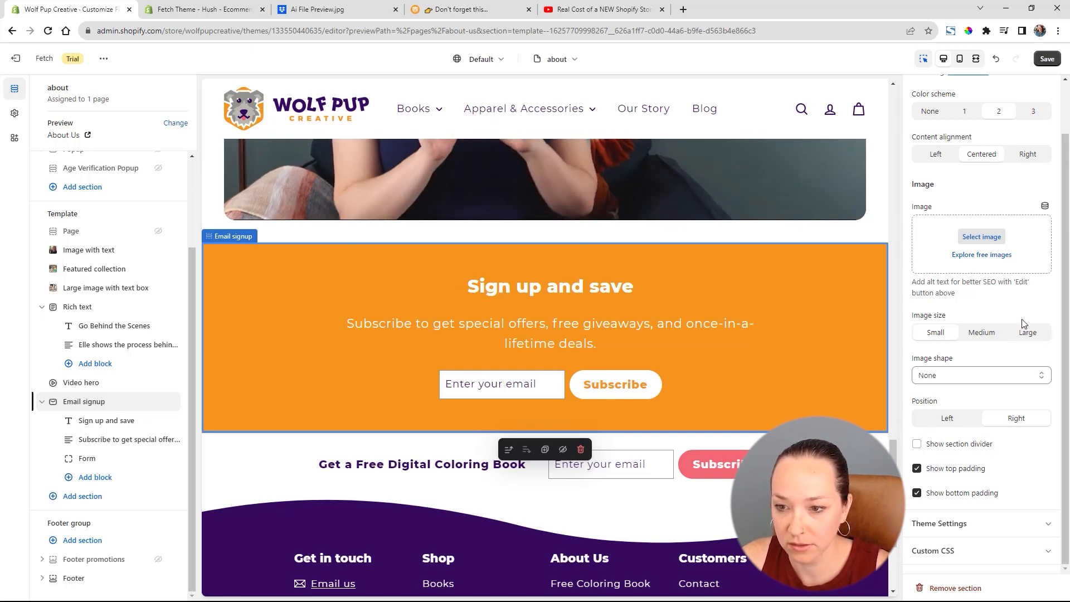
{"action": "left_click", "coordinate": [983, 237]}
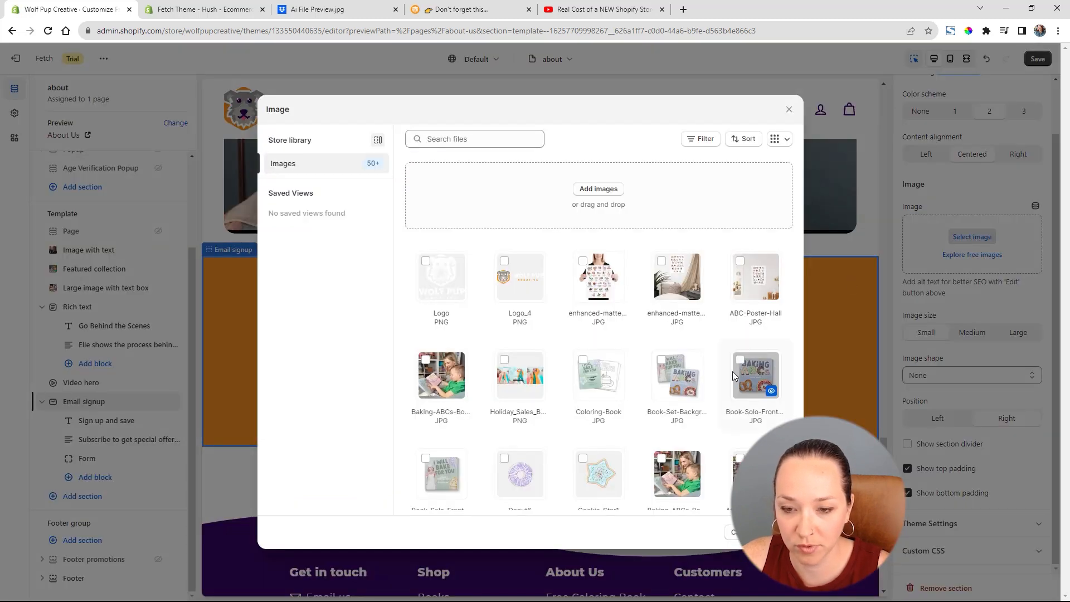
{"action": "scroll", "coordinate": [730, 376], "scroll_direction": "down", "scroll_amount": 2}
{"action": "scroll", "coordinate": [719, 380], "scroll_direction": "down", "scroll_amount": 5}
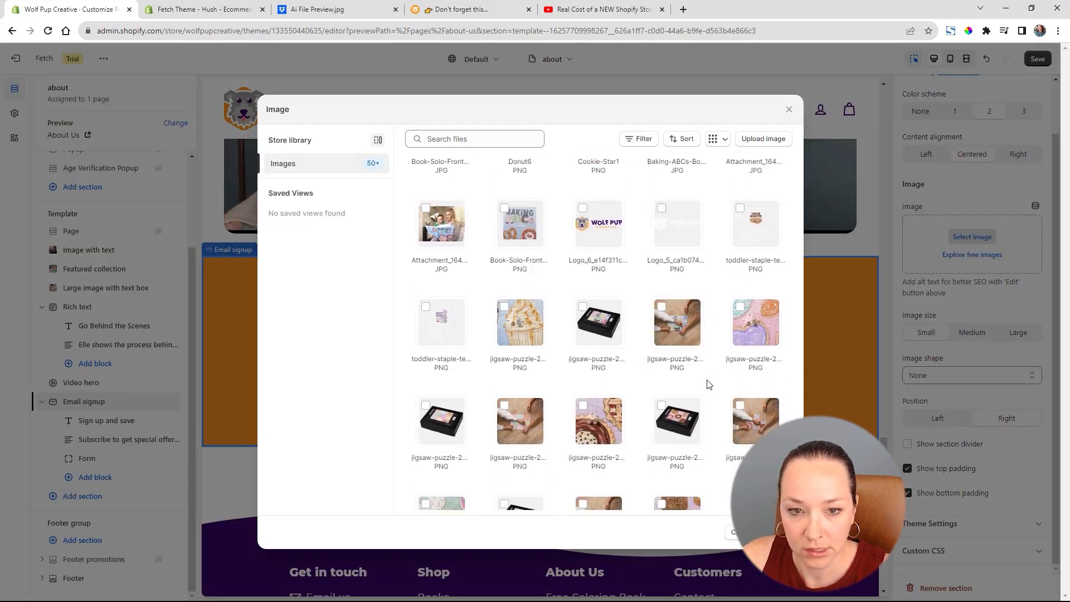
{"action": "scroll", "coordinate": [725, 368], "scroll_direction": "down", "scroll_amount": 10}
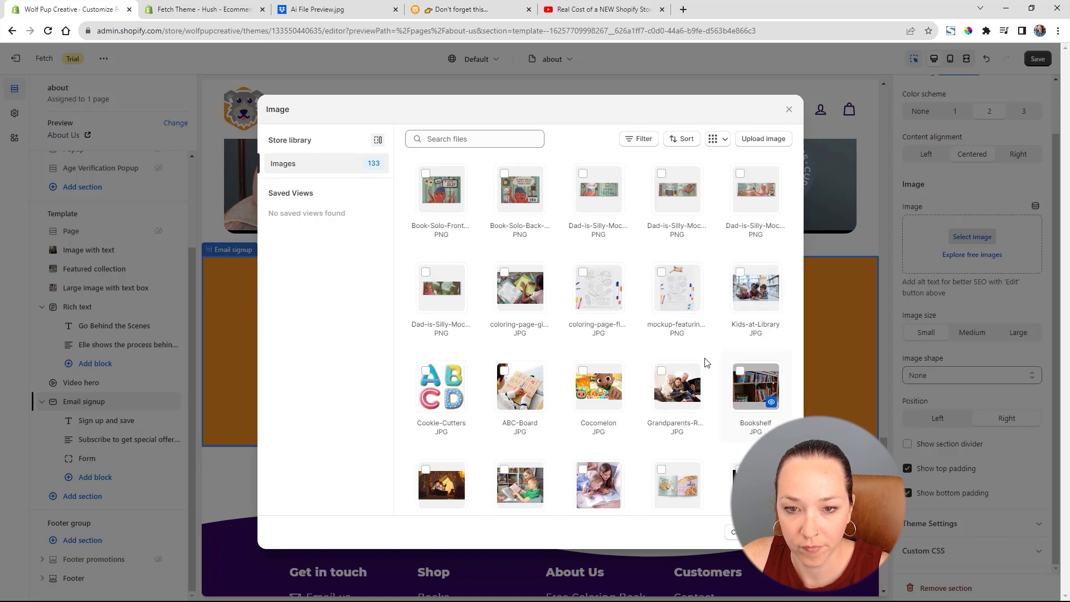
{"action": "left_click", "coordinate": [615, 304]}
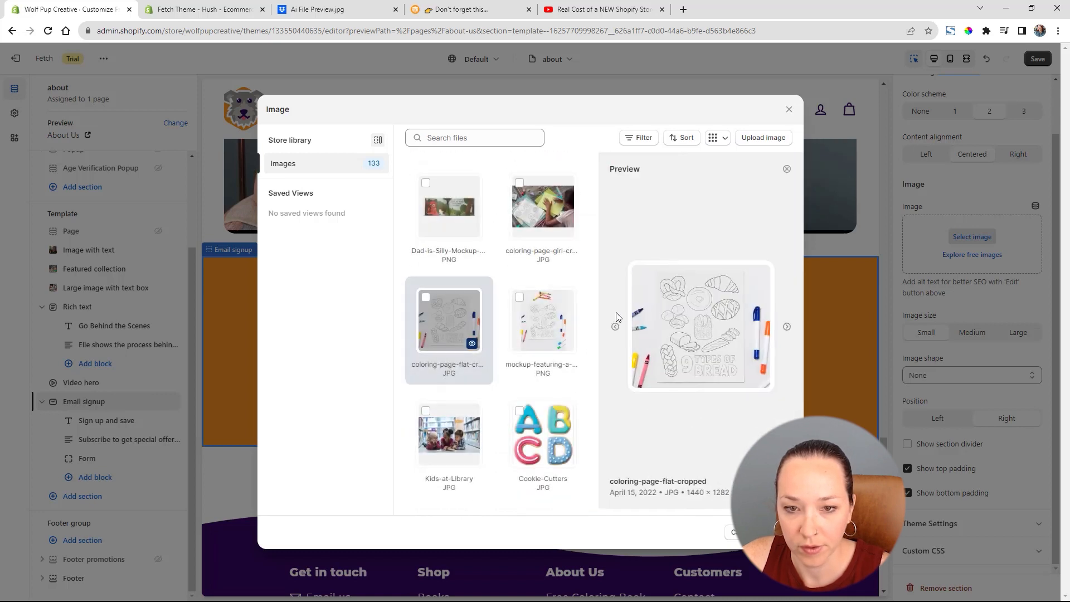
{"action": "left_click", "coordinate": [444, 313]}
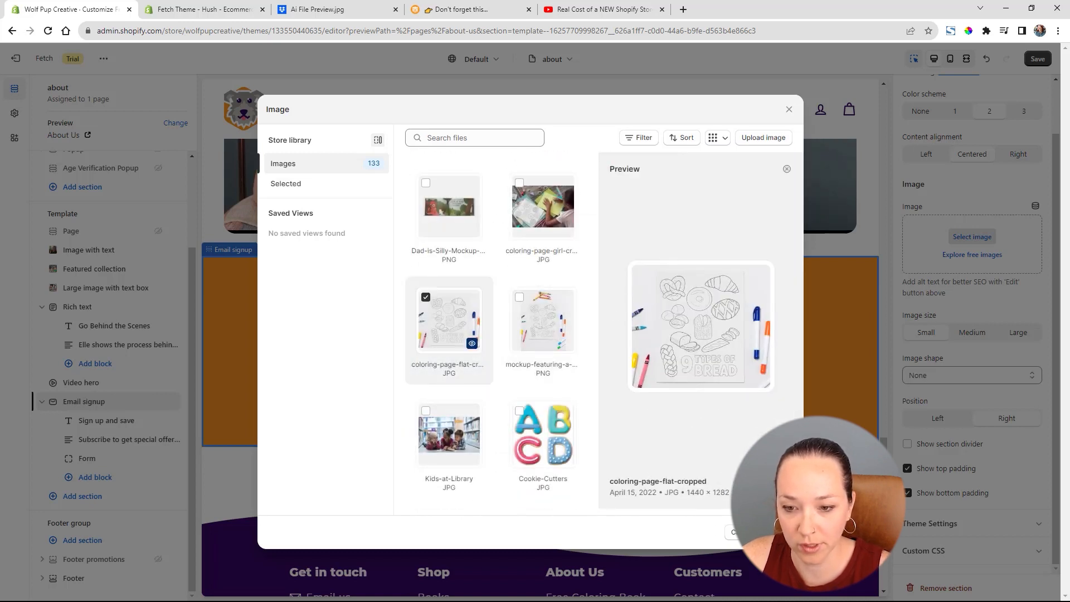
{"action": "left_click", "coordinate": [777, 533]}
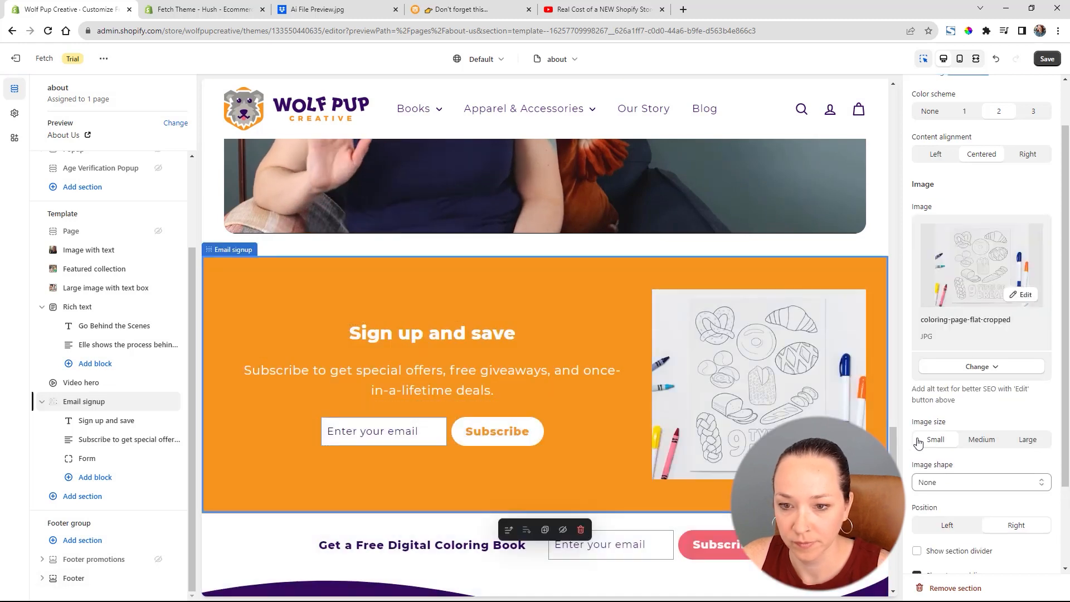
Try the Medium image size for the signup image, return it to Small, and set the image position to Left.
{"action": "scroll", "coordinate": [984, 406], "scroll_direction": "down", "scroll_amount": 2}
{"action": "left_click", "coordinate": [981, 332]}
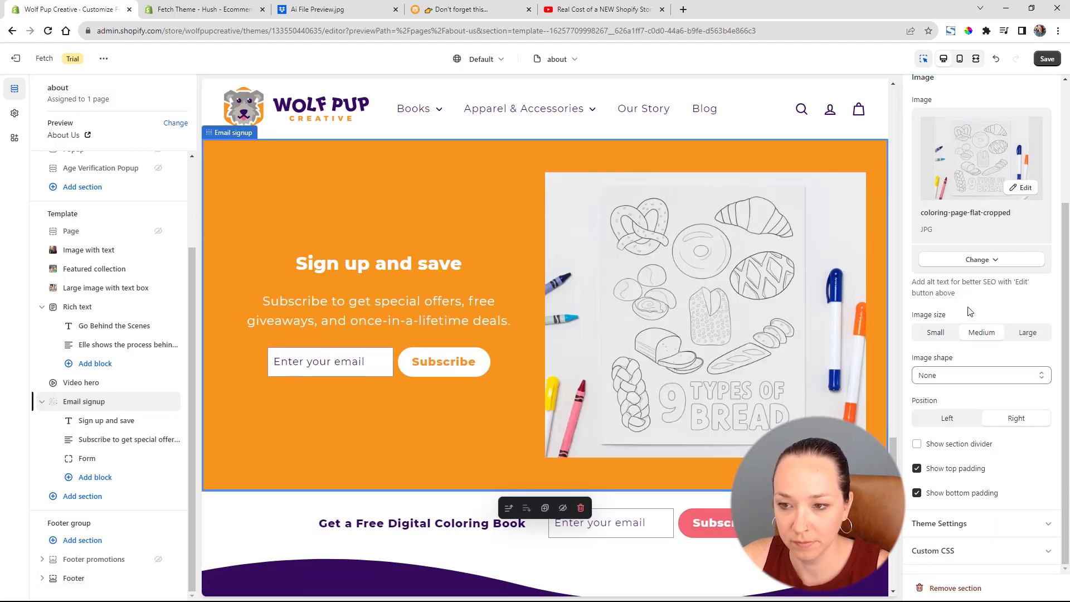
{"action": "left_click", "coordinate": [936, 333]}
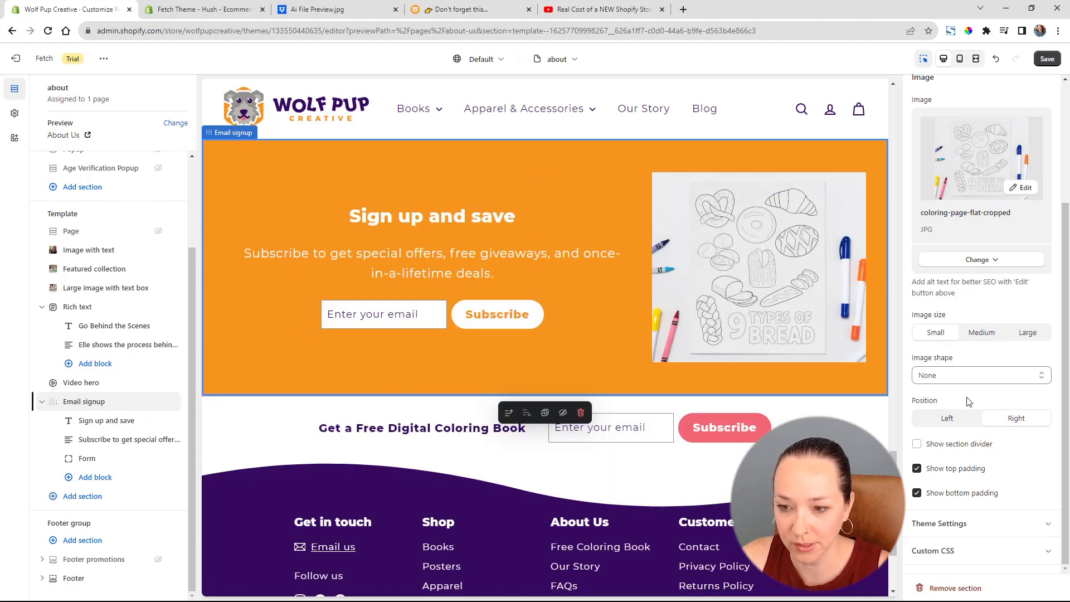
{"action": "scroll", "coordinate": [624, 366], "scroll_direction": "up", "scroll_amount": 15}
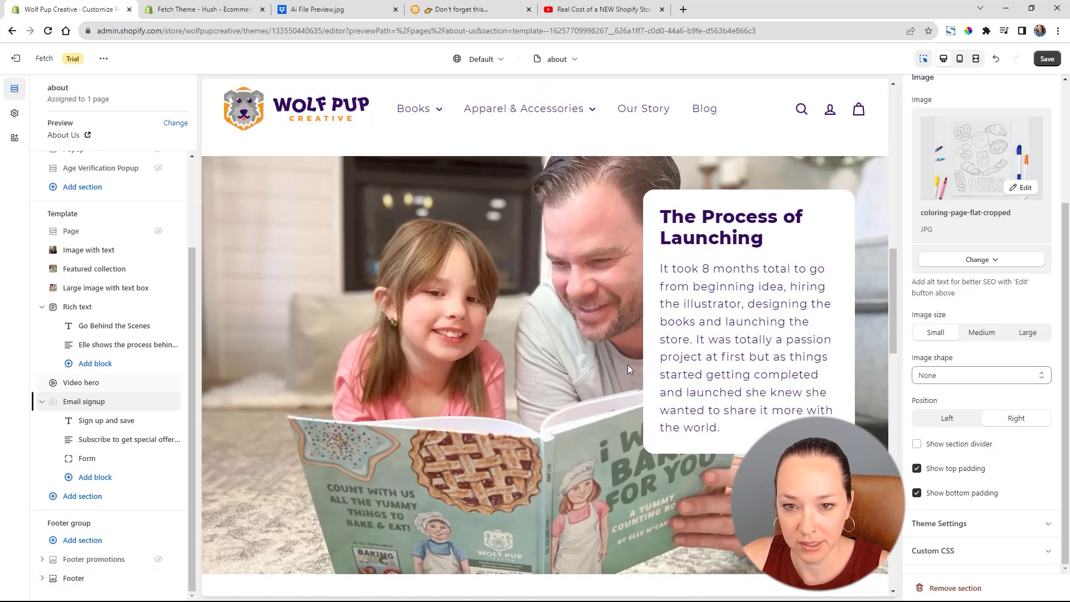
{"action": "scroll", "coordinate": [630, 369], "scroll_direction": "up", "scroll_amount": 4}
{"action": "scroll", "coordinate": [630, 369], "scroll_direction": "down", "scroll_amount": 15}
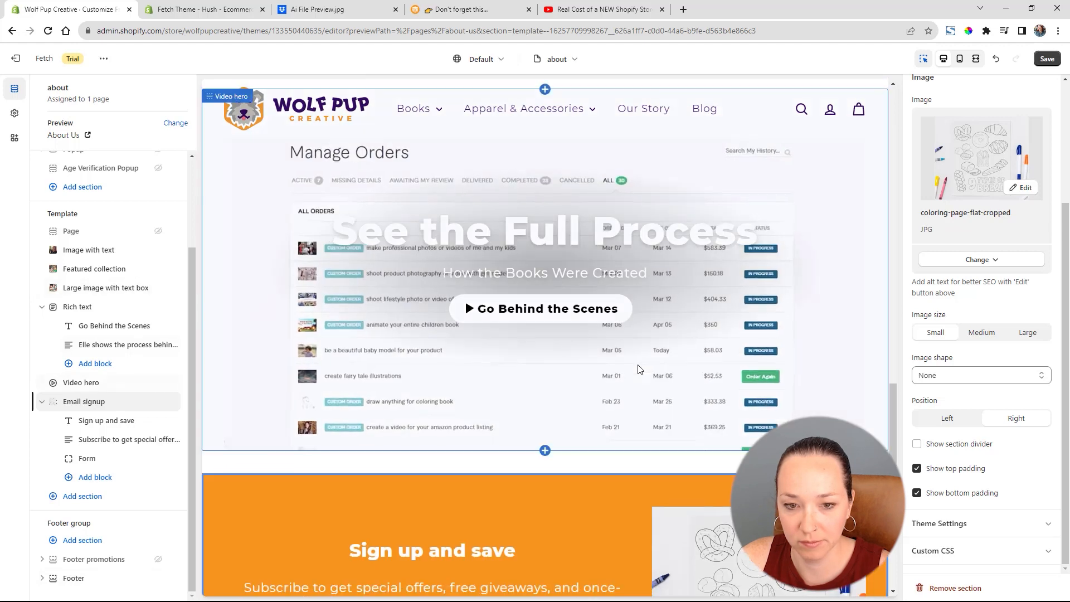
{"action": "scroll", "coordinate": [639, 369], "scroll_direction": "down", "scroll_amount": 4}
{"action": "left_click", "coordinate": [967, 422]}
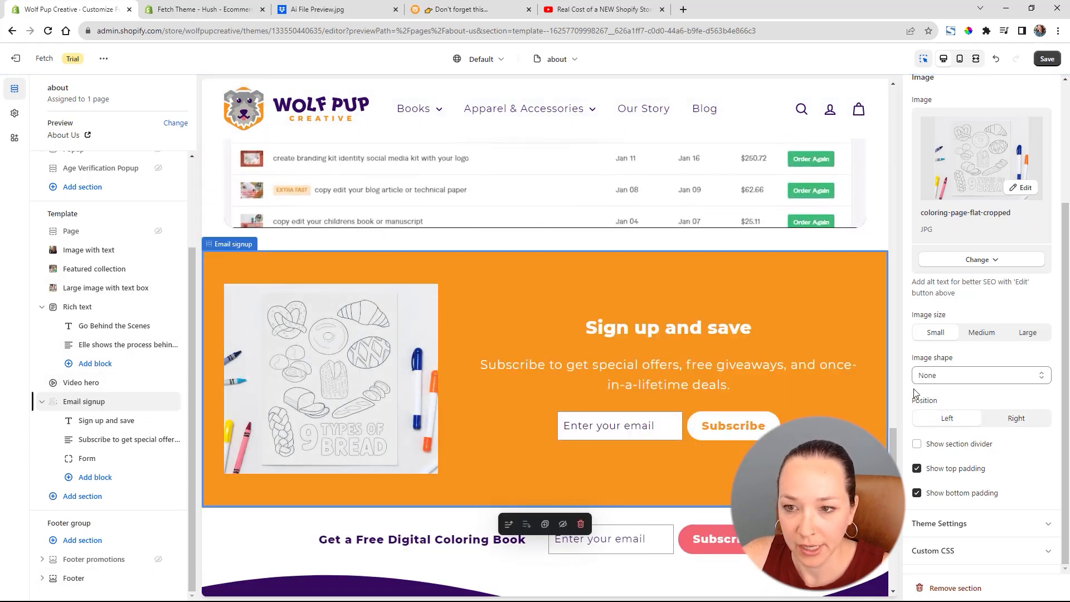
Select the Email signup section's heading block and save the about page changes.
{"action": "scroll", "coordinate": [979, 392], "scroll_direction": "up", "scroll_amount": 3}
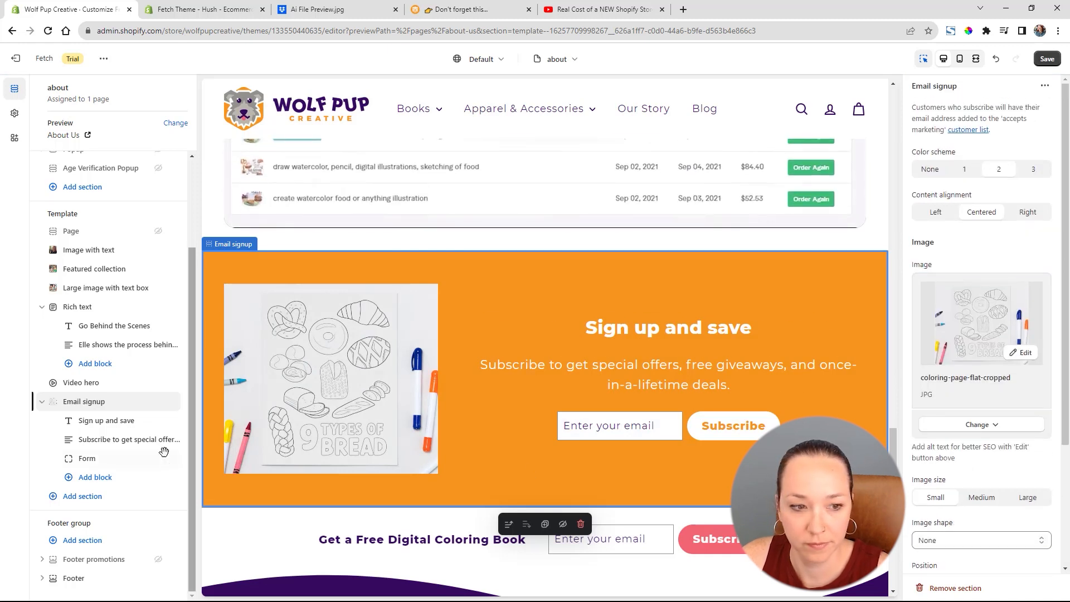
{"action": "left_click", "coordinate": [86, 420]}
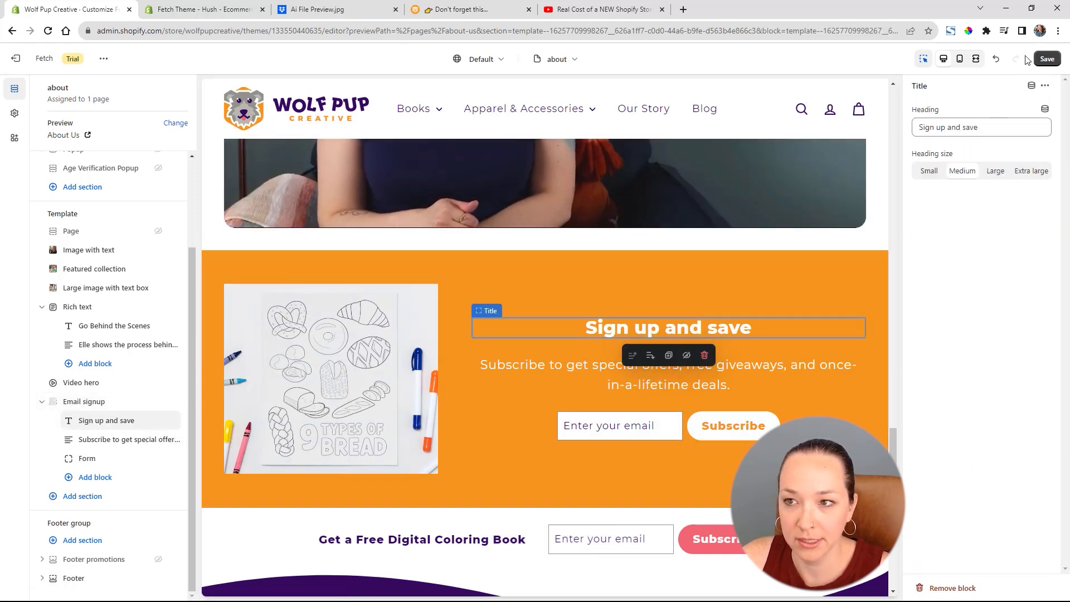
{"action": "left_click", "coordinate": [1047, 59]}
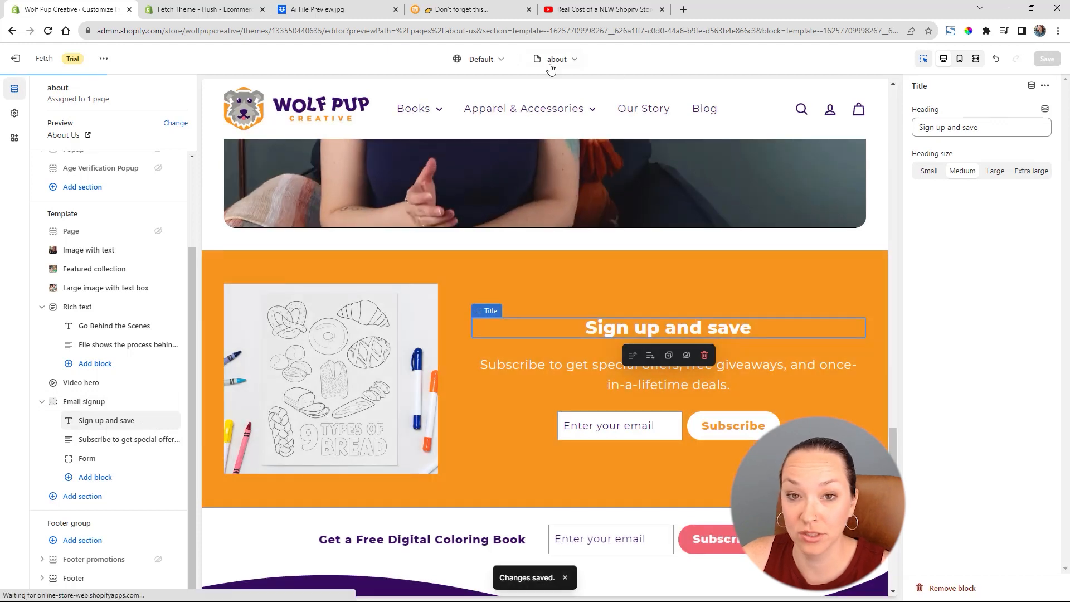
Switch to the home page template and copy the wording of its Email signup section, including the full subheading text.
{"action": "left_click", "coordinate": [557, 60]}
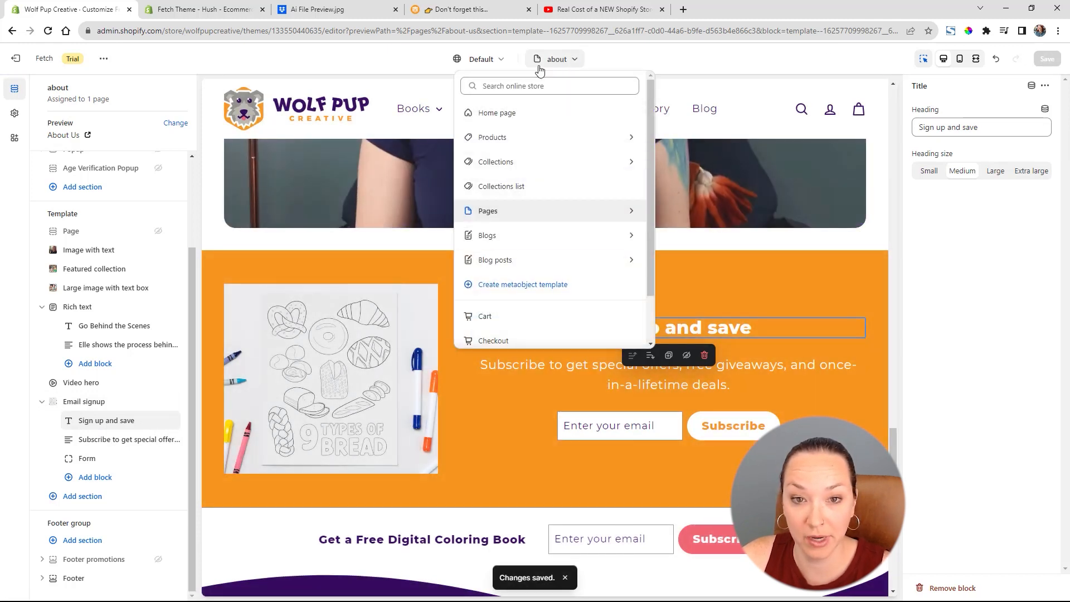
{"action": "left_click", "coordinate": [522, 114]}
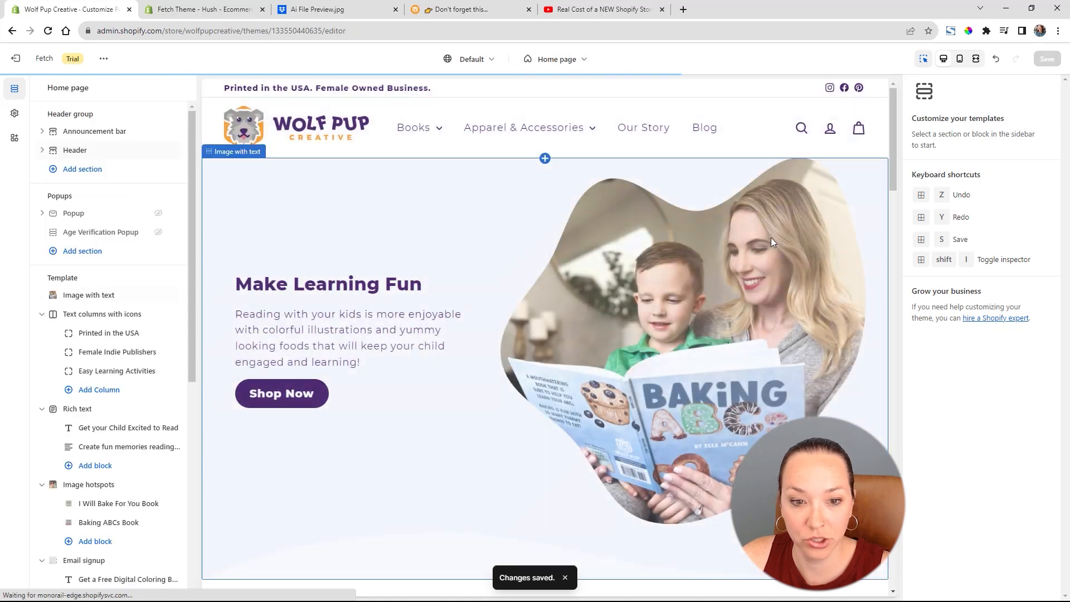
{"action": "scroll", "coordinate": [734, 260], "scroll_direction": "down", "scroll_amount": 10}
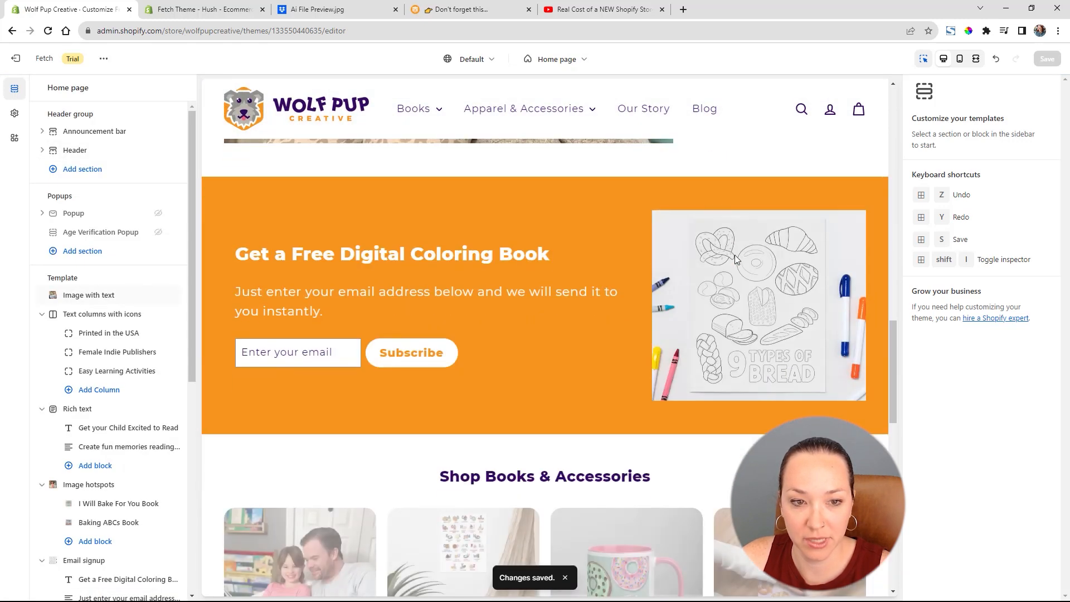
{"action": "left_click", "coordinate": [490, 276]}
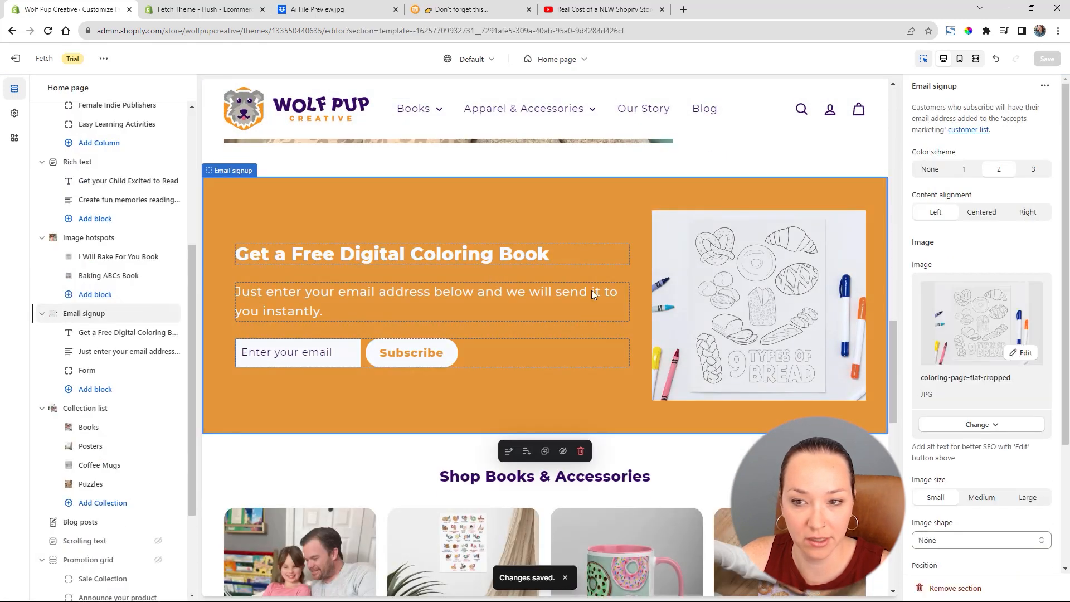
{"action": "left_click", "coordinate": [426, 294]}
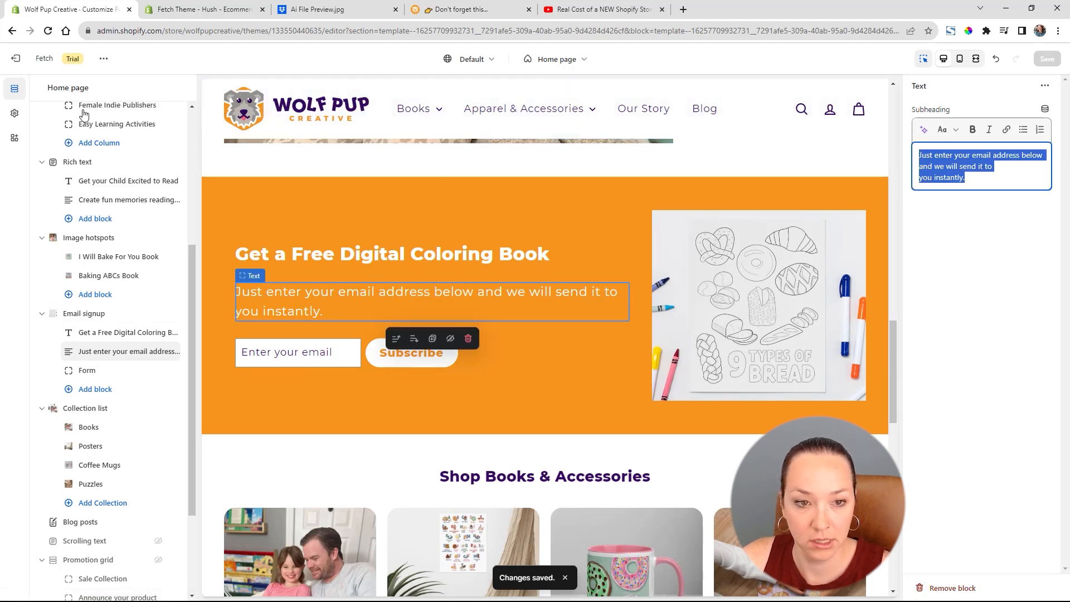
Return to the about page template and set the Email signup section's content alignment to Left.
{"action": "left_click", "coordinate": [558, 59]}
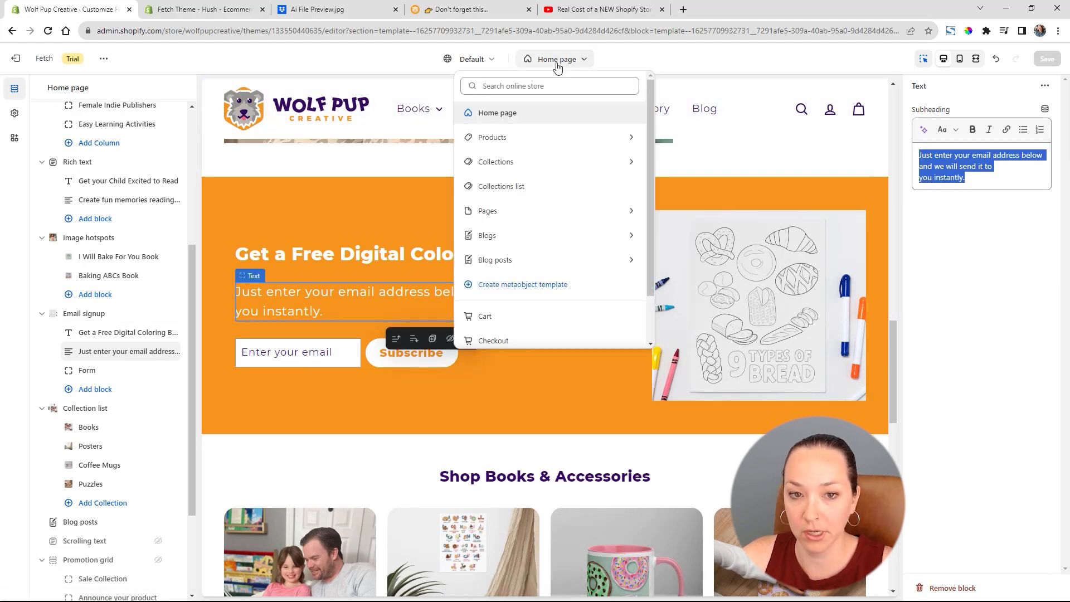
{"action": "left_click", "coordinate": [568, 140]}
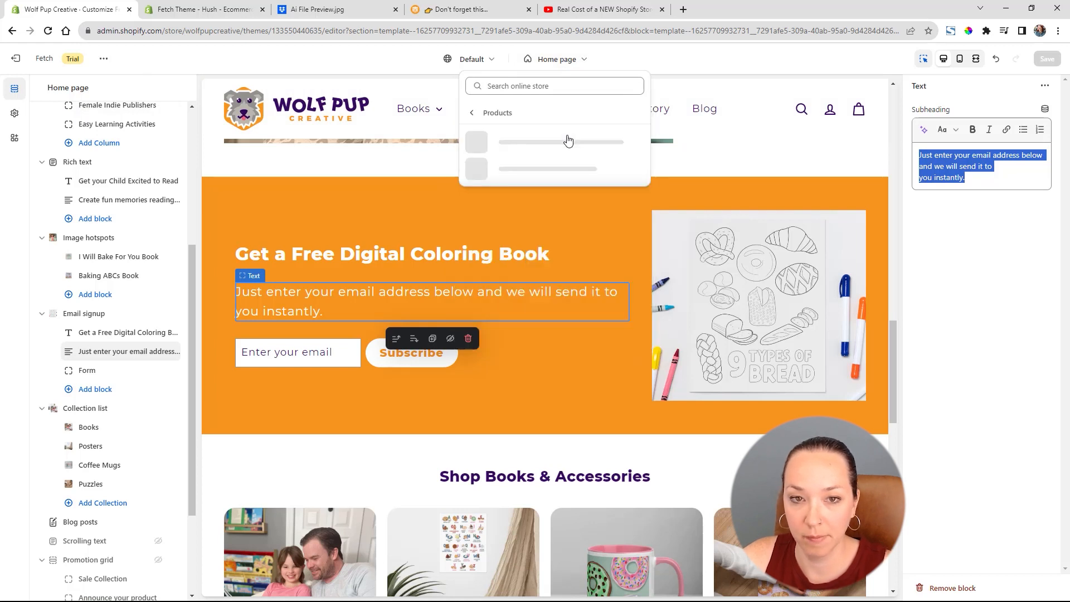
{"action": "left_click", "coordinate": [467, 114]}
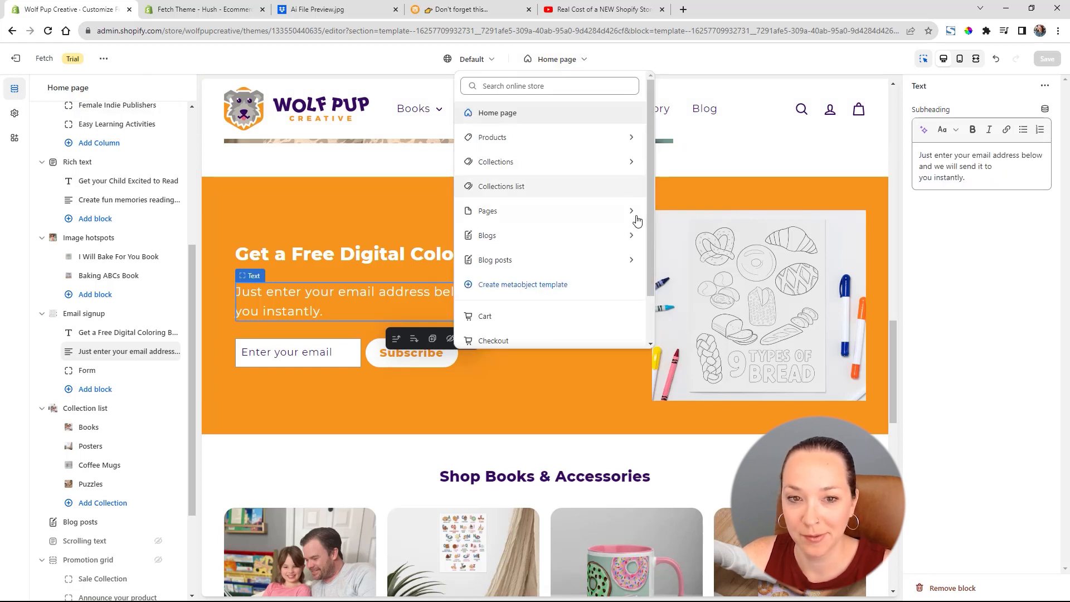
{"action": "left_click", "coordinate": [633, 211]}
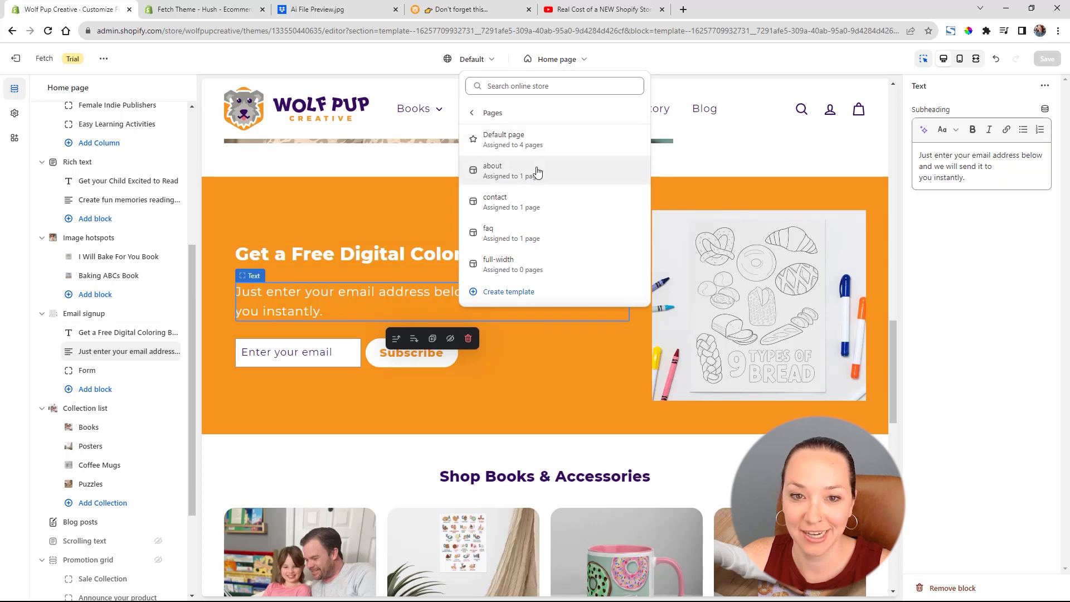
{"action": "left_click", "coordinate": [538, 171]}
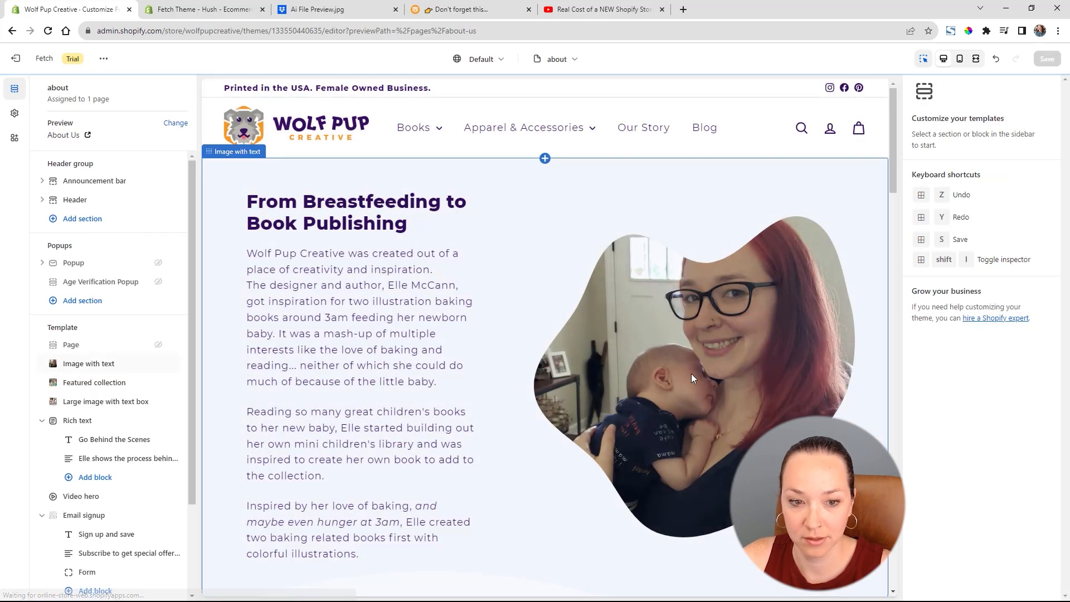
{"action": "scroll", "coordinate": [691, 375], "scroll_direction": "down", "scroll_amount": 20}
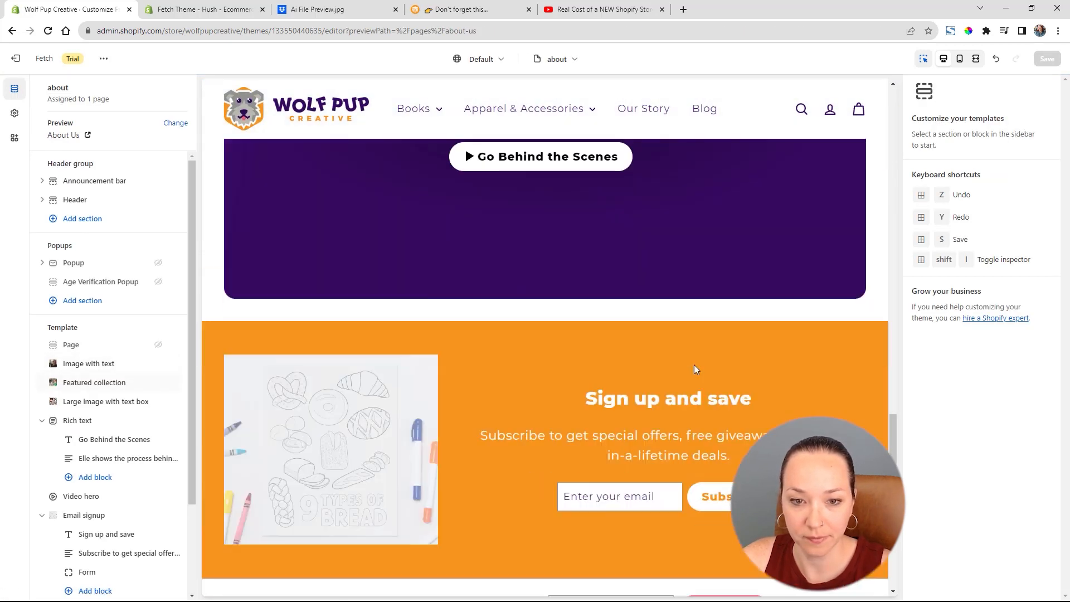
{"action": "left_click", "coordinate": [695, 364]}
{"action": "scroll", "coordinate": [967, 388], "scroll_direction": "down", "scroll_amount": 3}
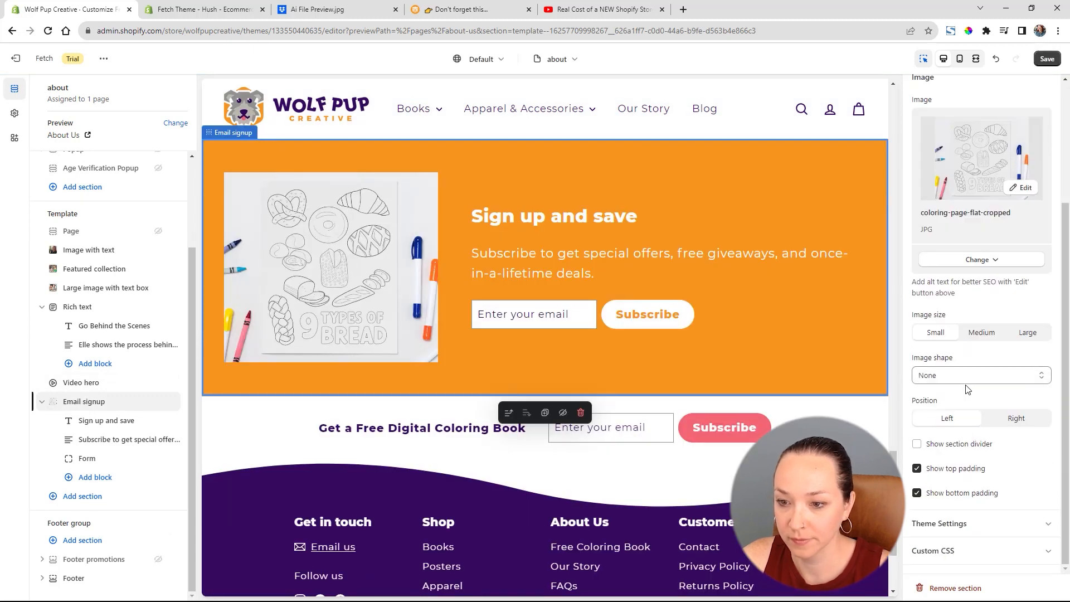
Set the signup heading to "Get a Free Digital Coloring Book" and the subheading to "Just enter your email address below and we will send it to you instantly.".
{"action": "left_click", "coordinate": [557, 217]}
{"action": "left_click_drag", "start_coordinate": [982, 128], "coordinate": [751, 39]}
{"action": "type", "text": "Get a Free Digital Coloring Book"}
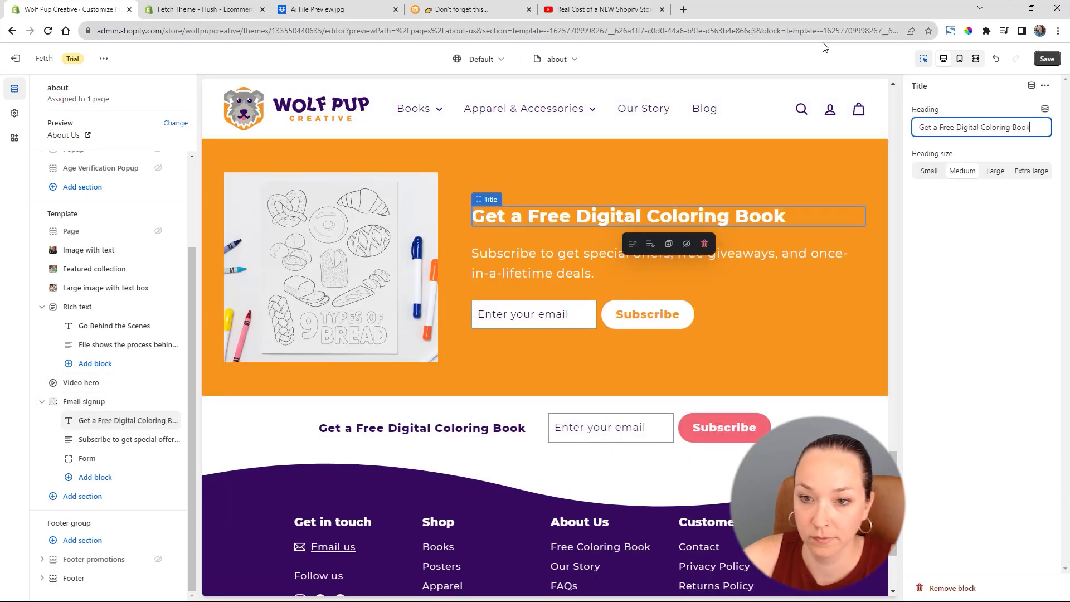
{"action": "left_click", "coordinate": [725, 263]}
{"action": "left_click_drag", "start_coordinate": [920, 155], "coordinate": [1007, 272]}
{"action": "type", "text": "Just enter your email address below and we will send it to you instantly."}
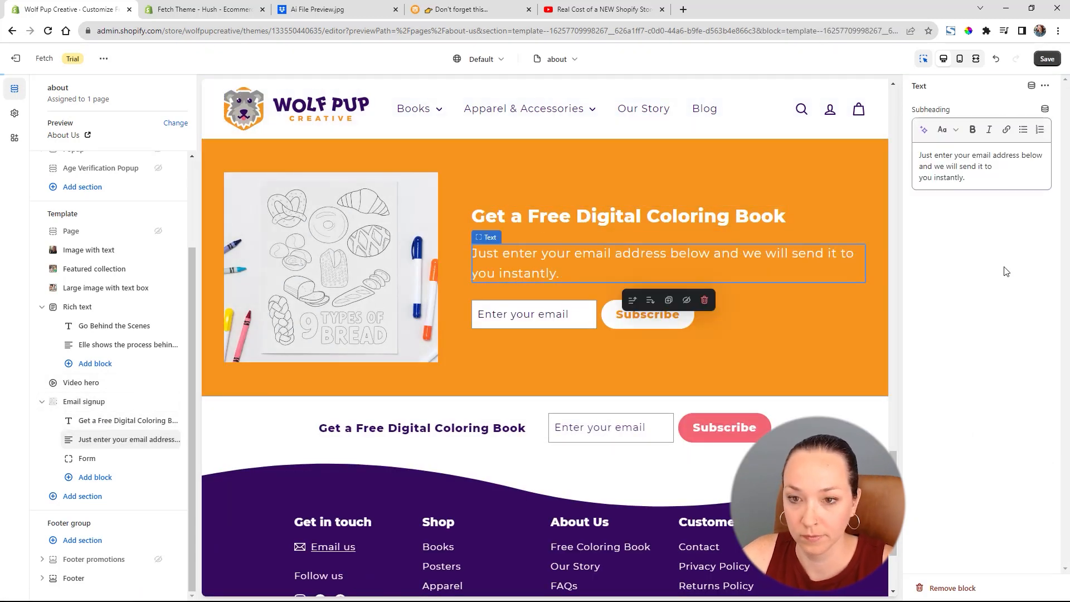
Move the Email signup section between the Featured collection and the Large image with text box sections.
{"action": "left_click", "coordinate": [83, 401]}
{"action": "scroll", "coordinate": [637, 303], "scroll_direction": "up", "scroll_amount": 10}
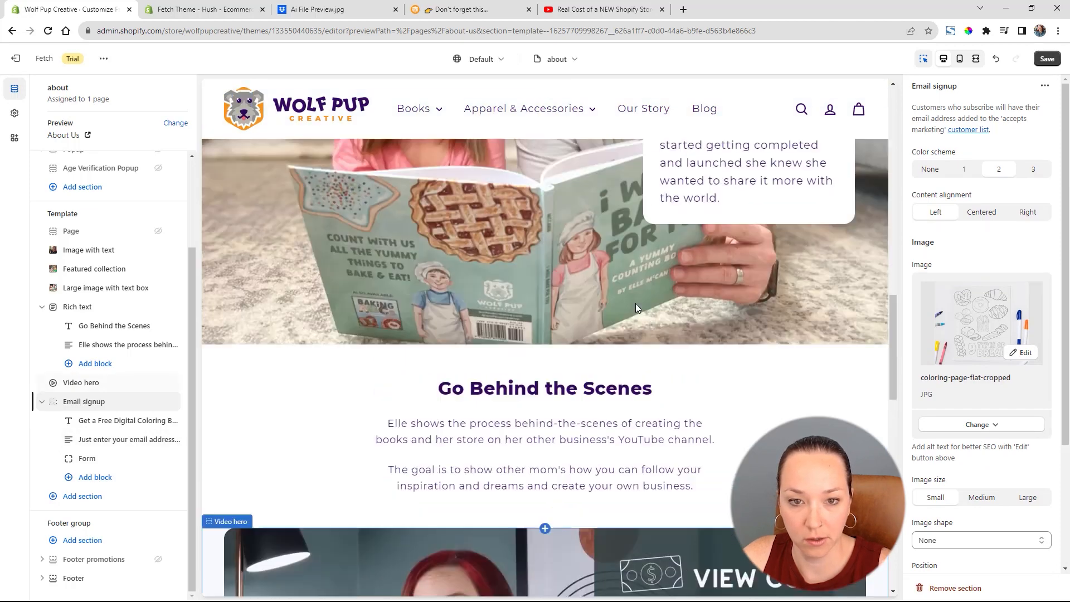
{"action": "scroll", "coordinate": [636, 303], "scroll_direction": "up", "scroll_amount": 10}
{"action": "scroll", "coordinate": [636, 304], "scroll_direction": "down", "scroll_amount": 8}
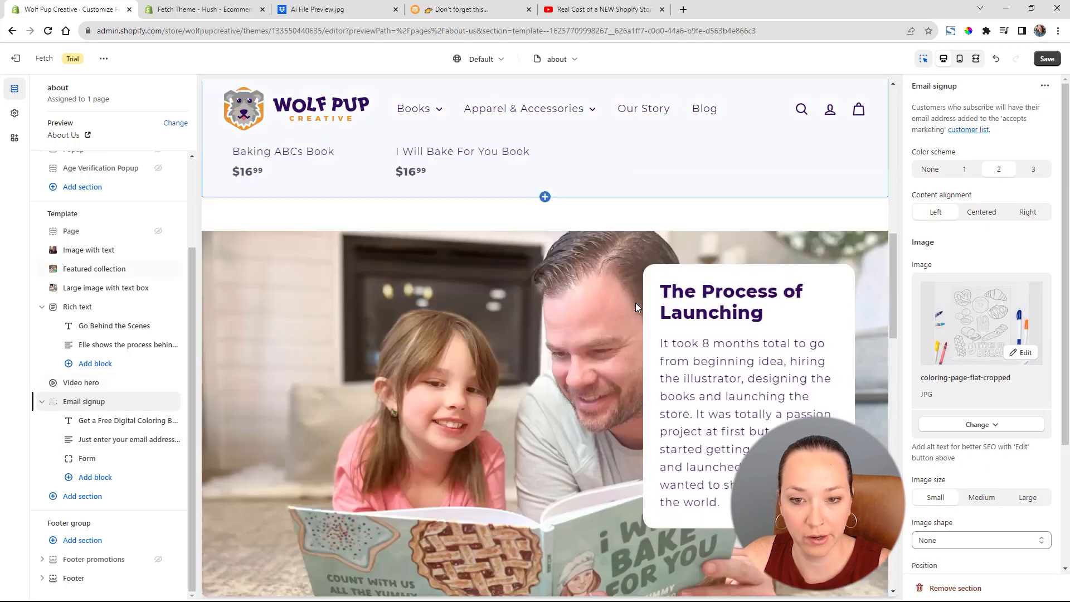
{"action": "left_click_drag", "start_coordinate": [172, 401], "coordinate": [126, 293]}
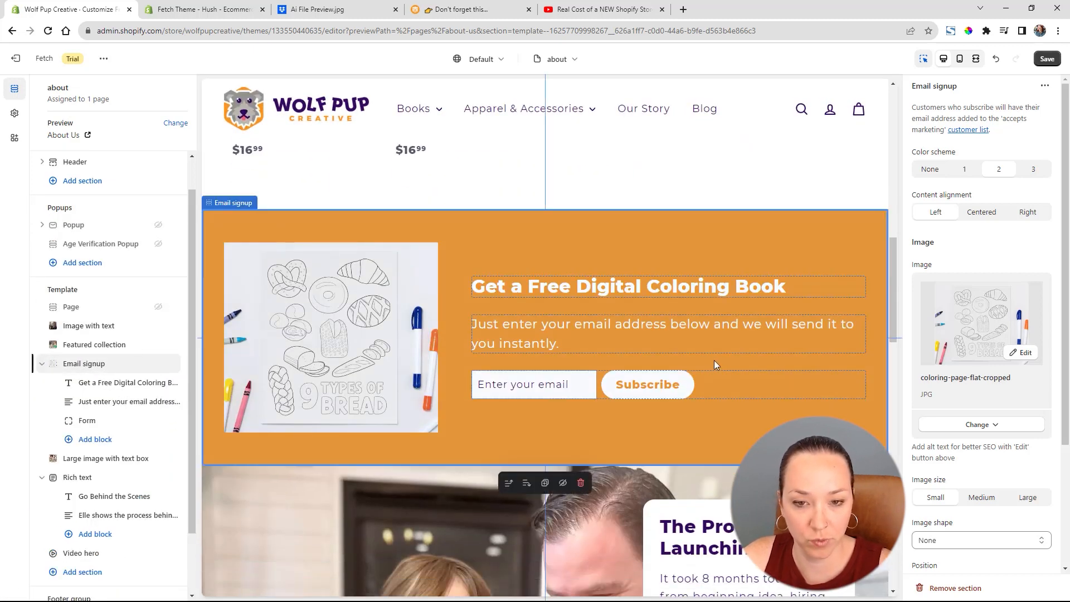
Review the reordered about page down to the footer and save the changes.
{"action": "scroll", "coordinate": [714, 363], "scroll_direction": "up", "scroll_amount": 15}
{"action": "scroll", "coordinate": [405, 261], "scroll_direction": "down", "scroll_amount": 12}
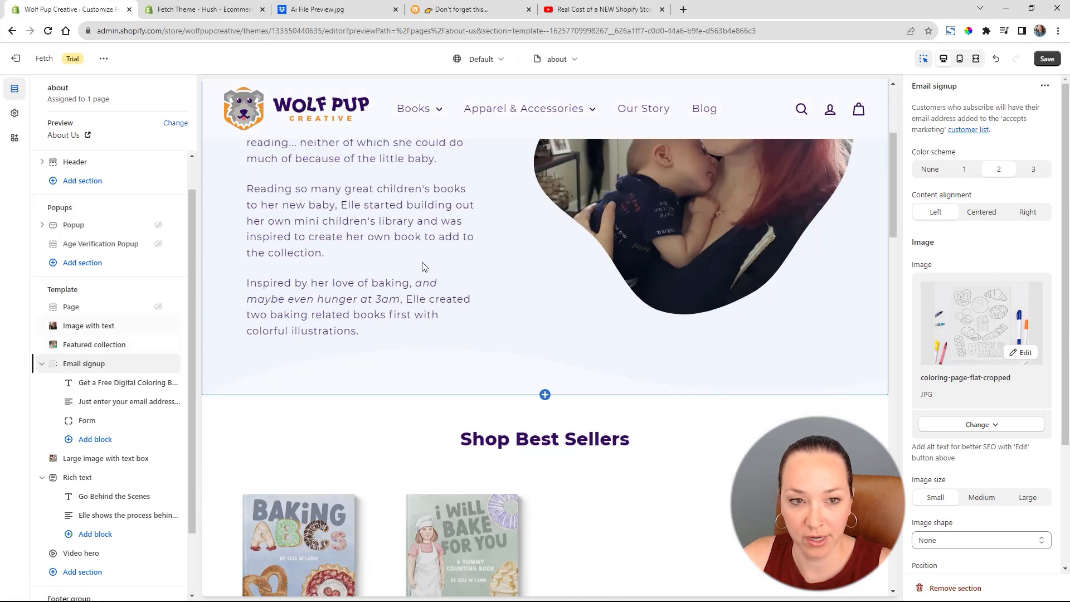
{"action": "scroll", "coordinate": [549, 257], "scroll_direction": "down", "scroll_amount": 2}
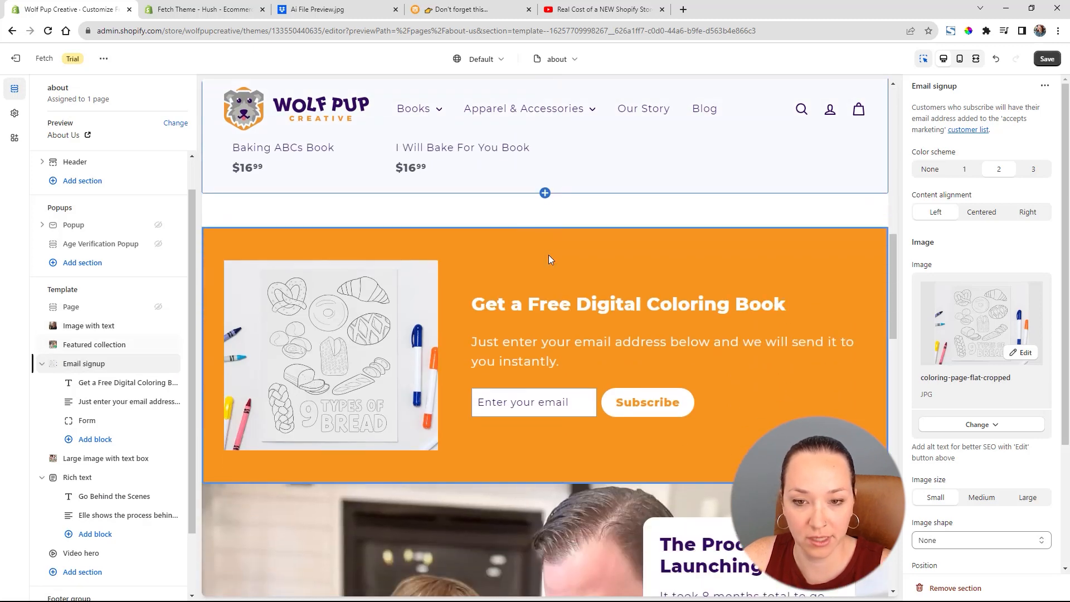
{"action": "scroll", "coordinate": [724, 327], "scroll_direction": "down", "scroll_amount": 4}
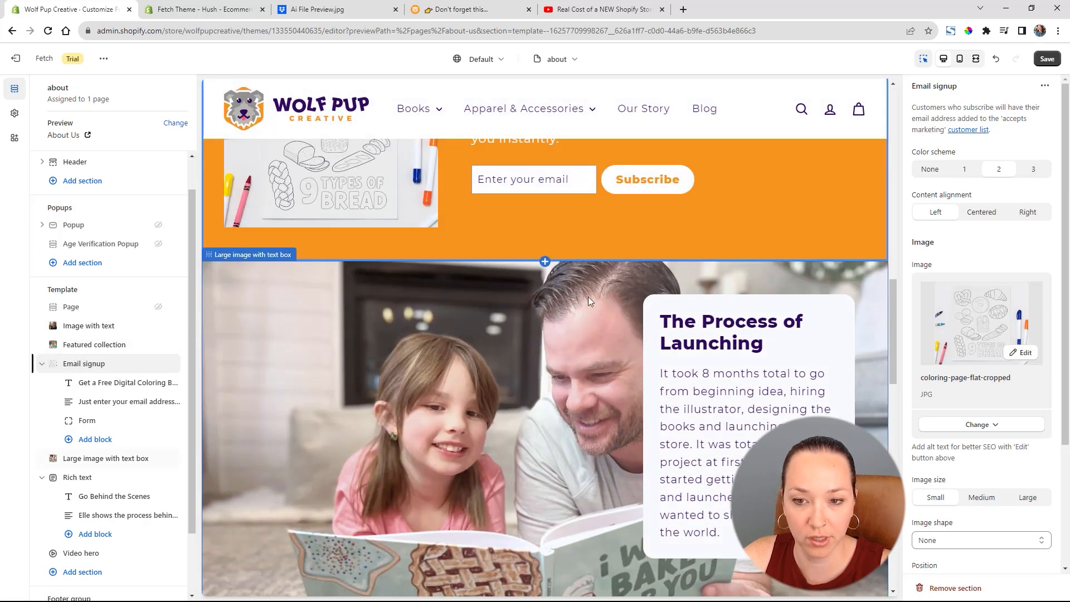
{"action": "scroll", "coordinate": [574, 363], "scroll_direction": "down", "scroll_amount": 12}
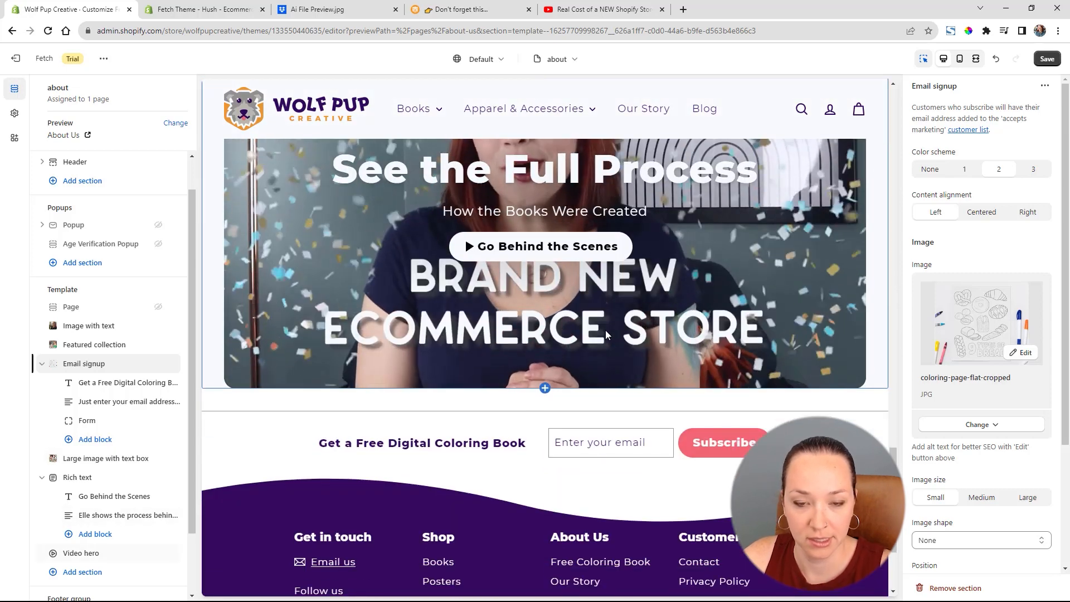
{"action": "scroll", "coordinate": [605, 330], "scroll_direction": "down", "scroll_amount": 2}
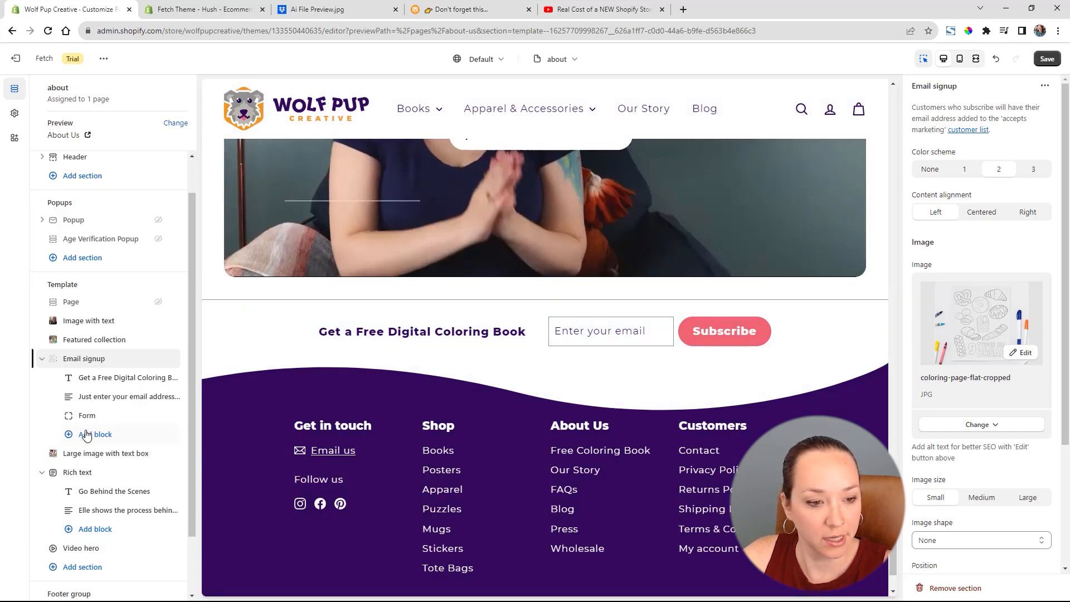
{"action": "scroll", "coordinate": [93, 469], "scroll_direction": "down", "scroll_amount": 2}
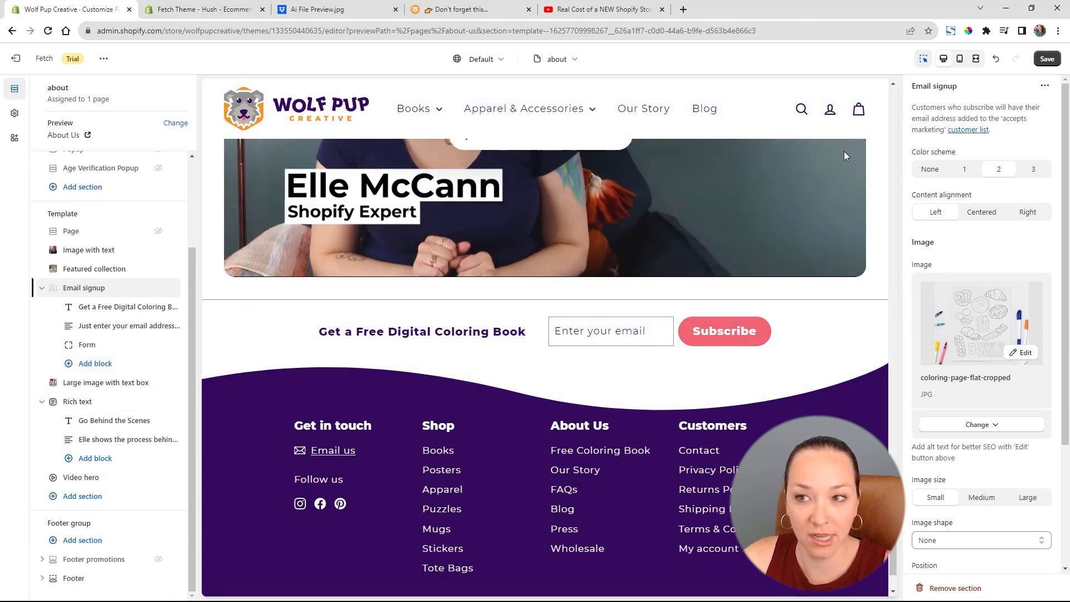
{"action": "left_click", "coordinate": [1048, 60]}
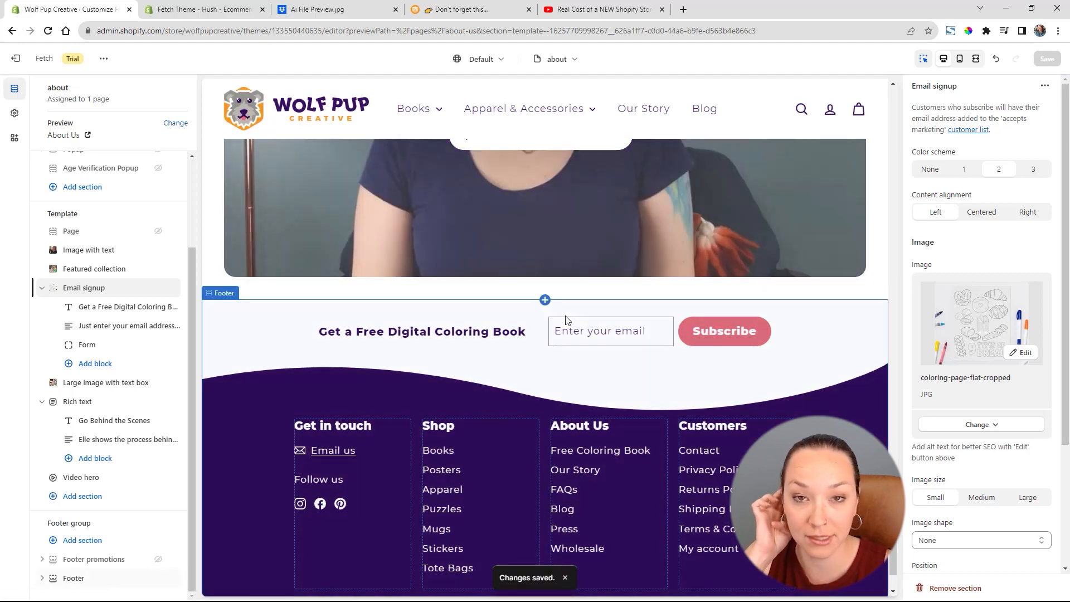
Add a Blog posts section below the Video hero on the about page.
{"action": "scroll", "coordinate": [565, 319], "scroll_direction": "up", "scroll_amount": 5}
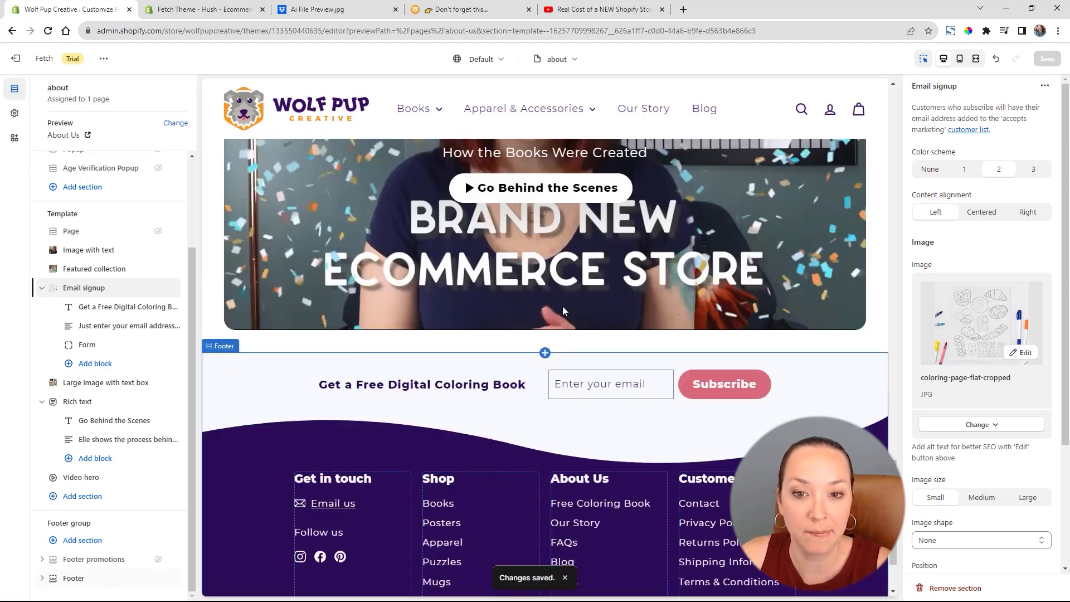
{"action": "scroll", "coordinate": [560, 307], "scroll_direction": "up", "scroll_amount": 10}
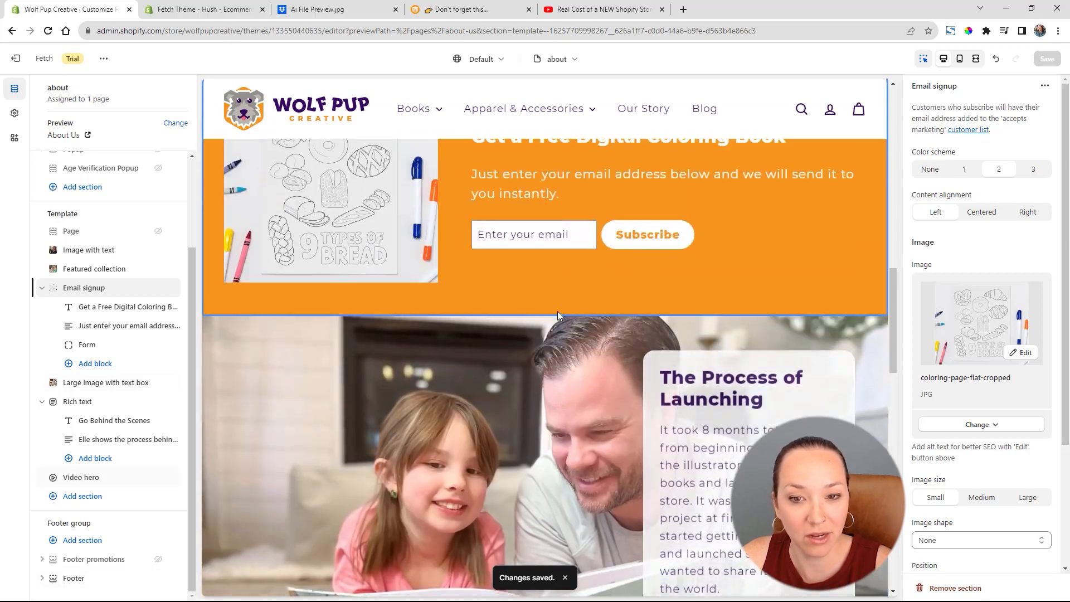
{"action": "scroll", "coordinate": [557, 312], "scroll_direction": "up", "scroll_amount": 5}
{"action": "scroll", "coordinate": [556, 312], "scroll_direction": "down", "scroll_amount": 10}
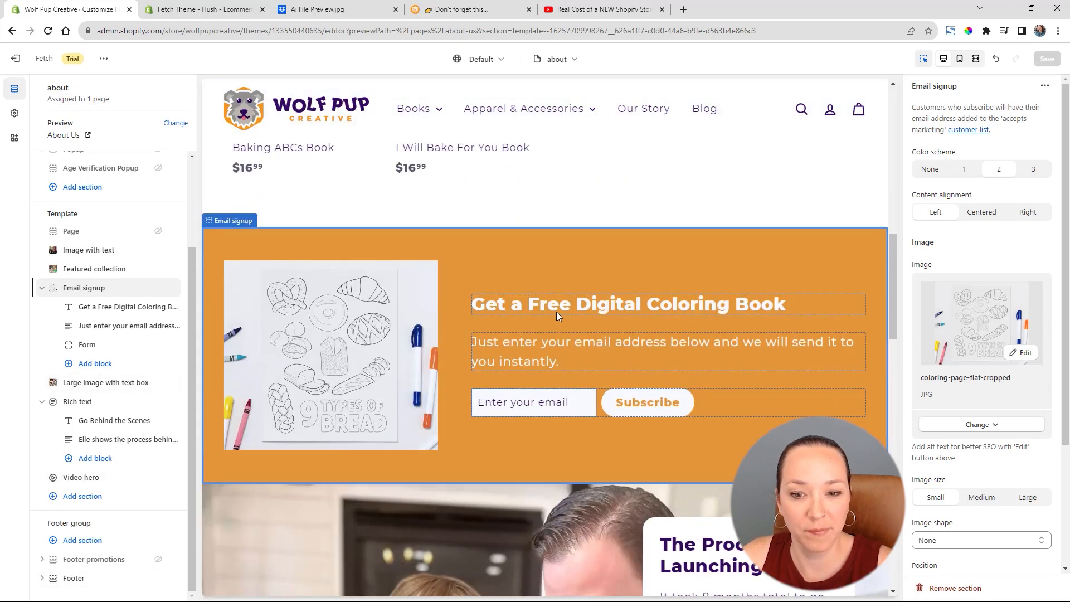
{"action": "scroll", "coordinate": [556, 312], "scroll_direction": "down", "scroll_amount": 10}
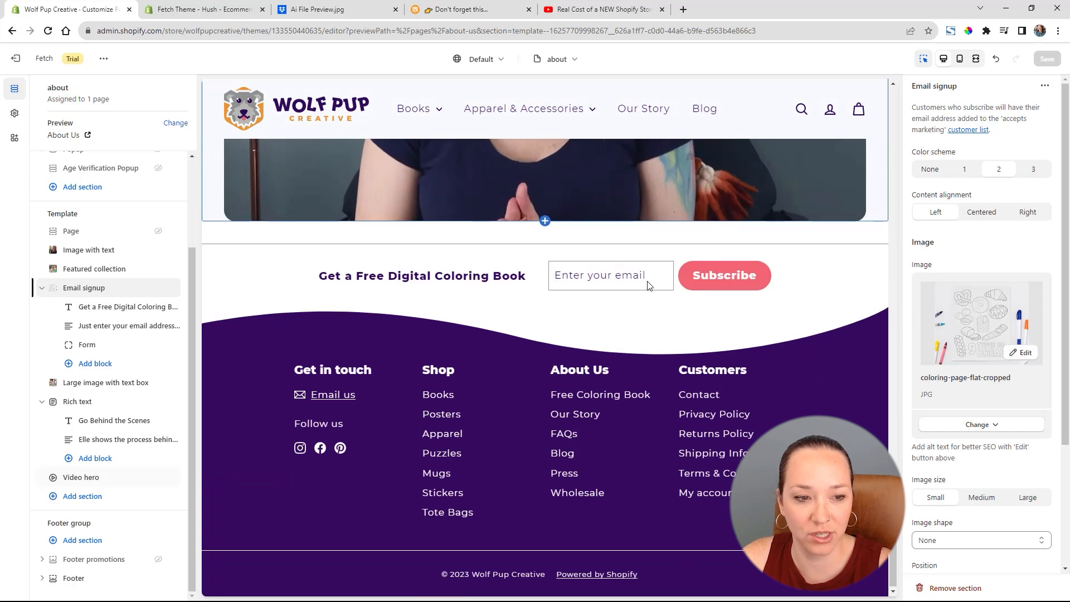
{"action": "left_click", "coordinate": [82, 496]}
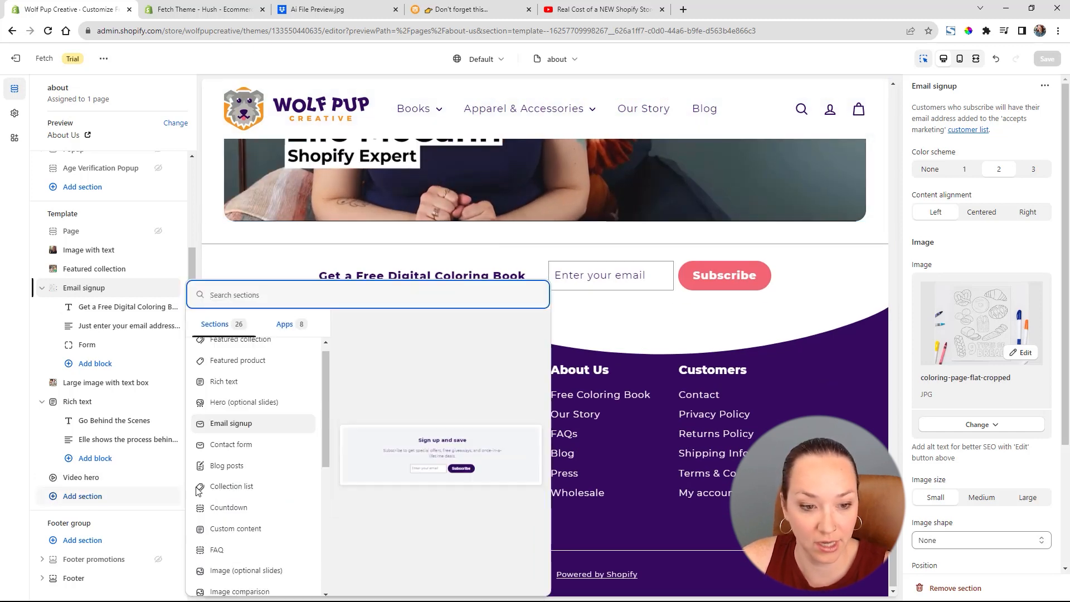
{"action": "left_click", "coordinate": [260, 467]}
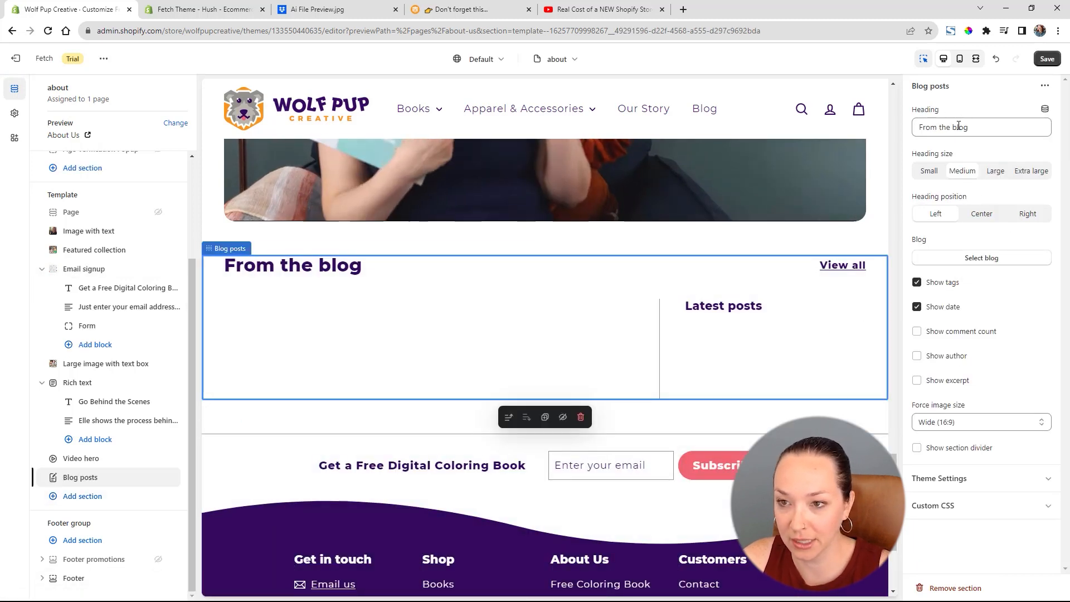
Change the Blog posts section's heading to "From the Blog" and center it.
{"action": "left_click_drag", "start_coordinate": [957, 127], "coordinate": [952, 128]}
{"action": "type", "text": "B"}
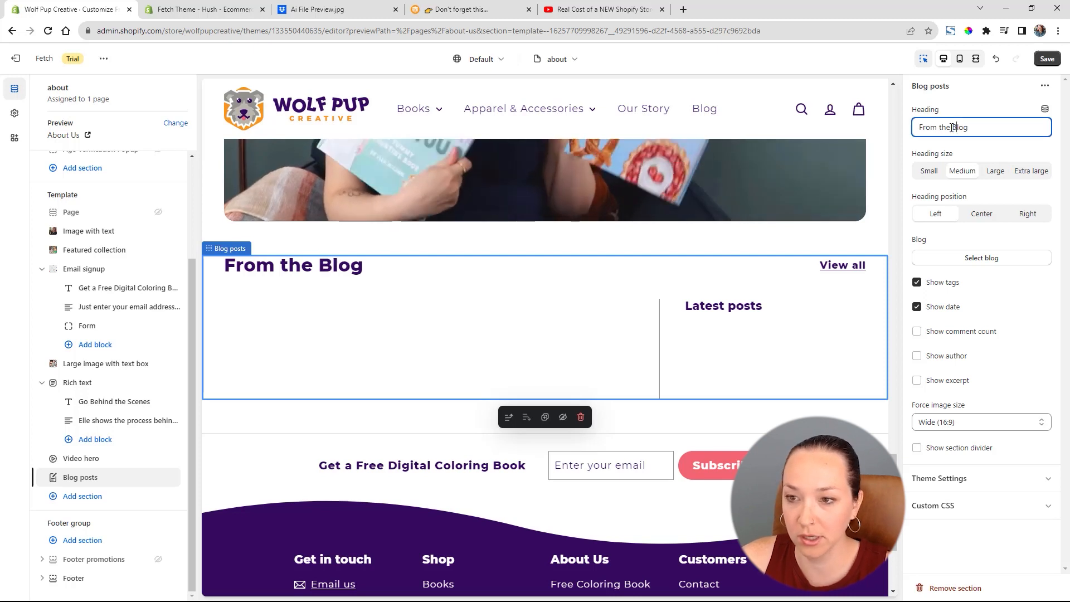
{"action": "left_click", "coordinate": [981, 213]}
Select Blog as the source blog for the Blog posts section.
{"action": "left_click", "coordinate": [981, 259]}
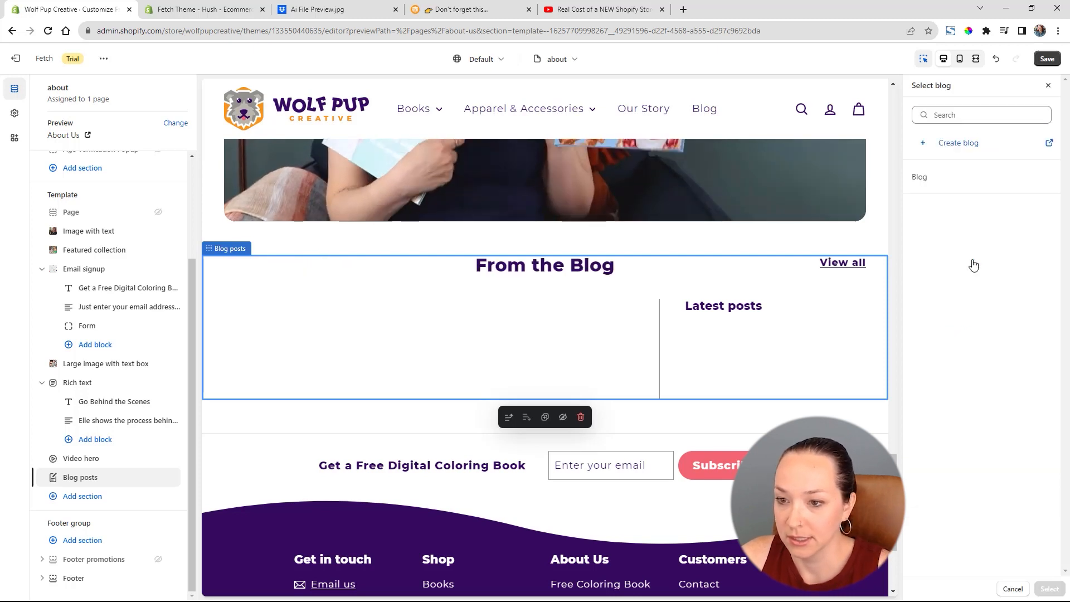
{"action": "left_click", "coordinate": [976, 176]}
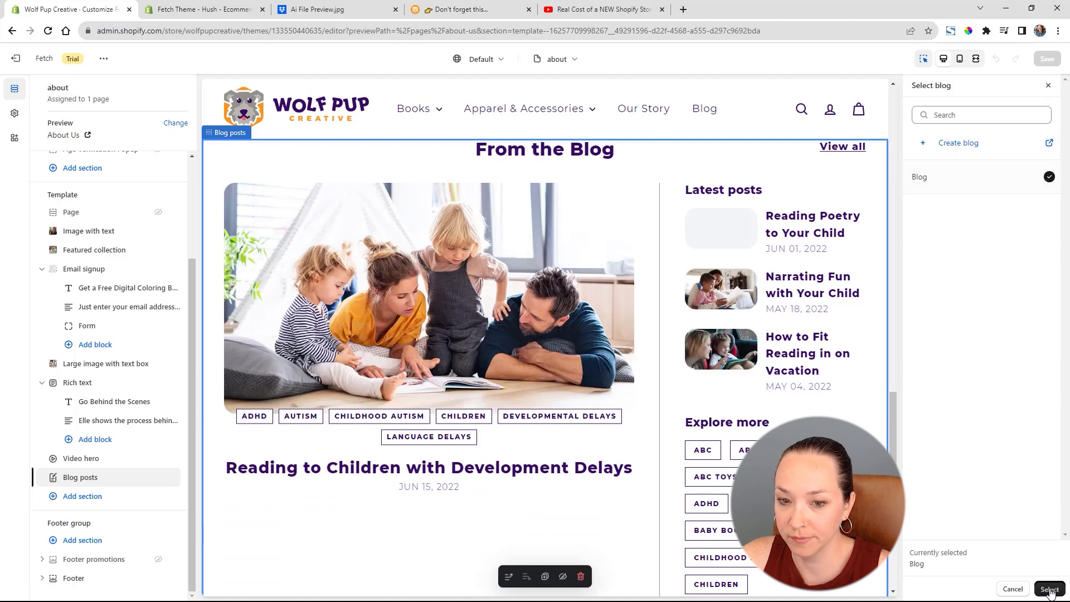
{"action": "left_click", "coordinate": [1050, 590]}
Hide the tags and dates in the Blog posts section and force its image size to Landscape (4:3).
{"action": "scroll", "coordinate": [959, 390], "scroll_direction": "down", "scroll_amount": 1}
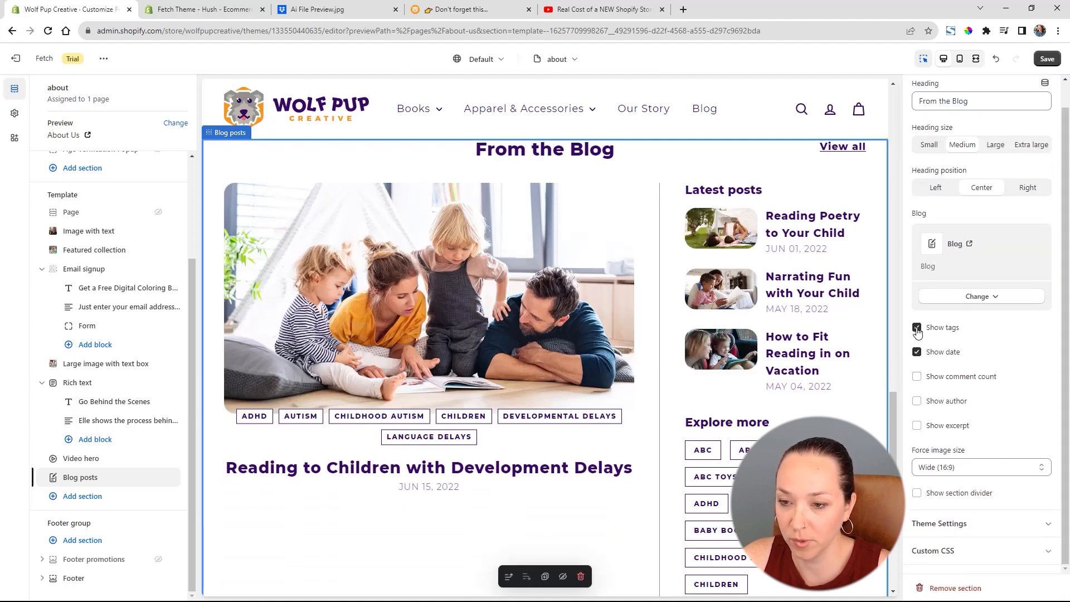
{"action": "left_click", "coordinate": [917, 329]}
{"action": "left_click", "coordinate": [917, 351]}
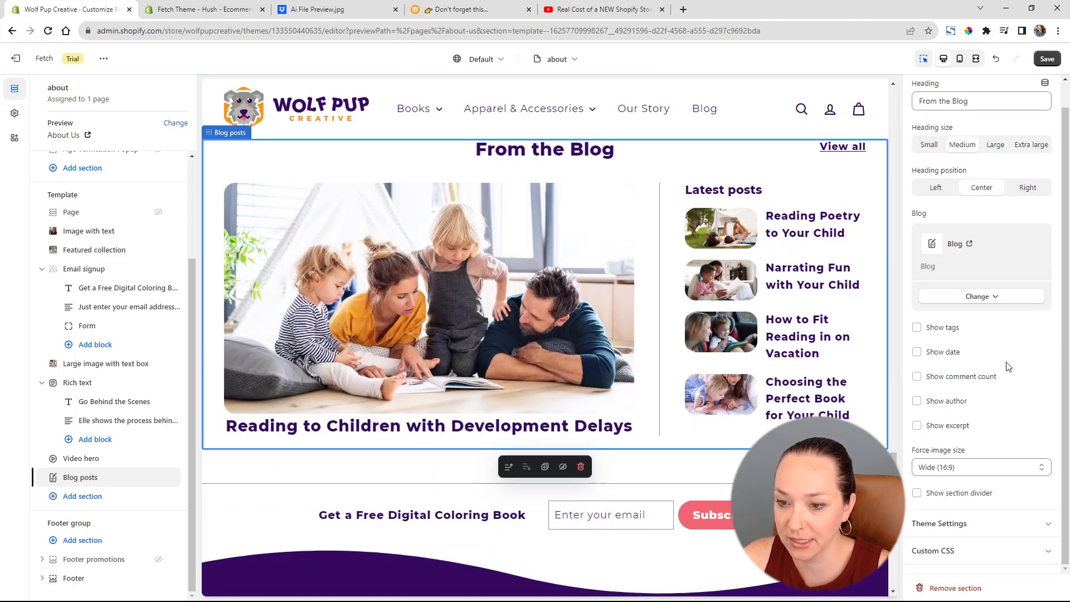
{"action": "left_click", "coordinate": [951, 468]}
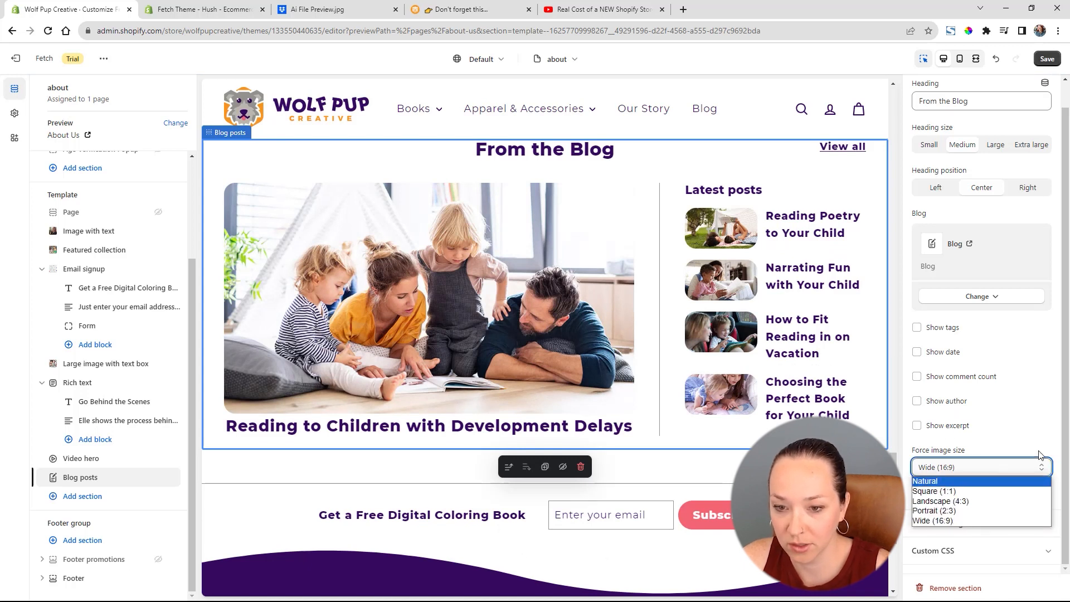
{"action": "left_click", "coordinate": [970, 502]}
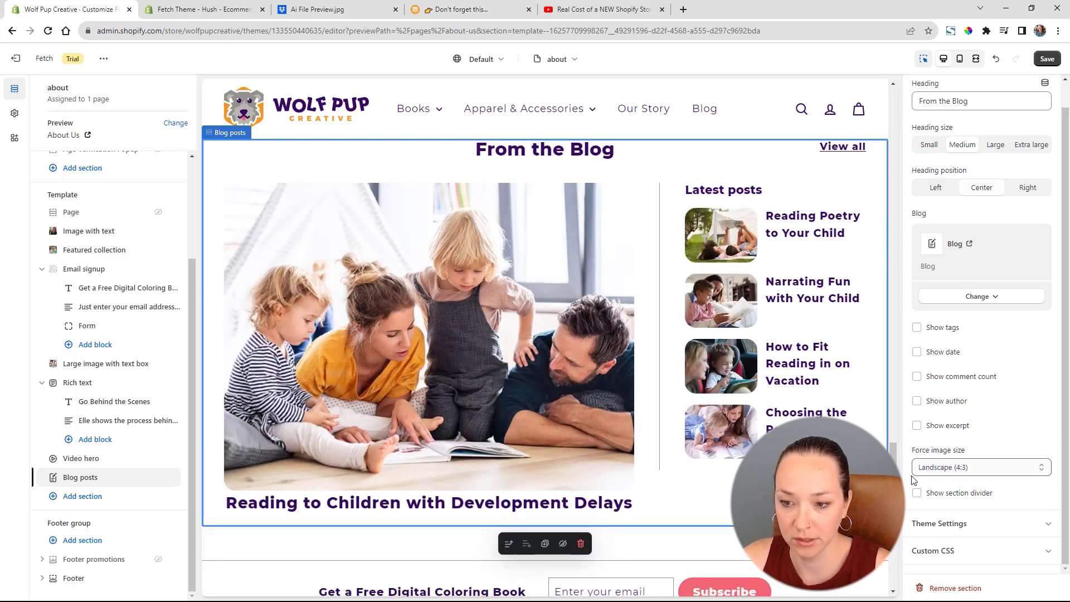
Check how the Blog posts section follows the video hero and save the about page changes.
{"action": "scroll", "coordinate": [654, 389], "scroll_direction": "down", "scroll_amount": 4}
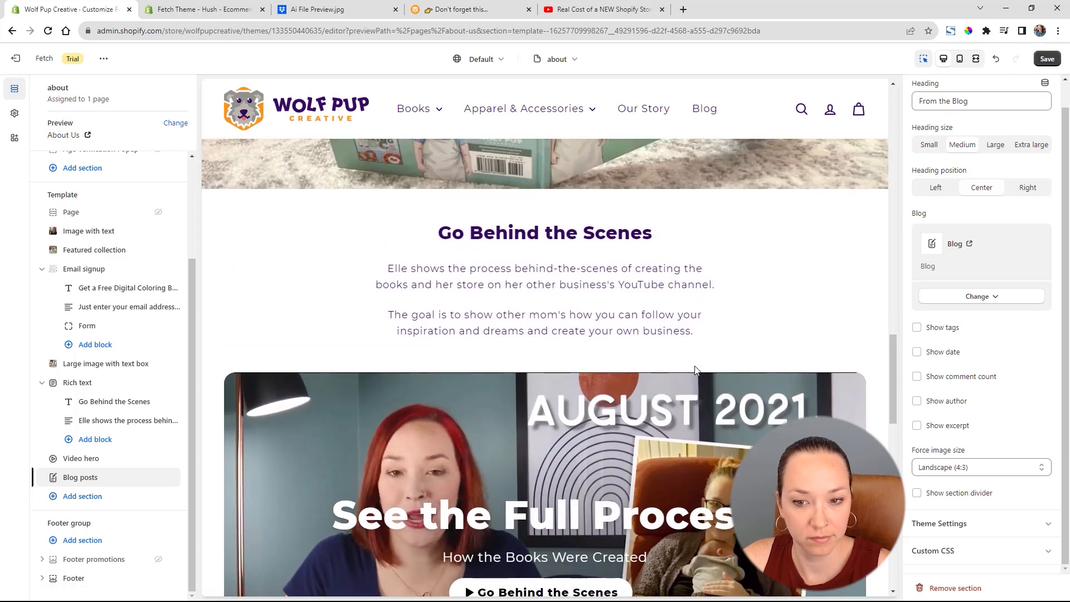
{"action": "scroll", "coordinate": [695, 367], "scroll_direction": "down", "scroll_amount": 10}
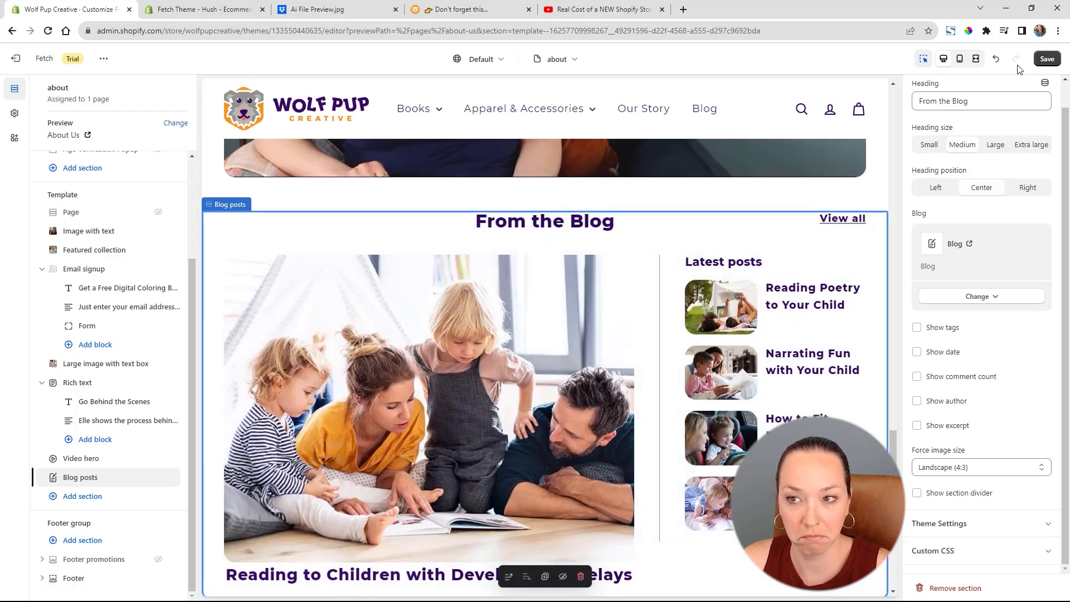
{"action": "left_click", "coordinate": [1047, 59]}
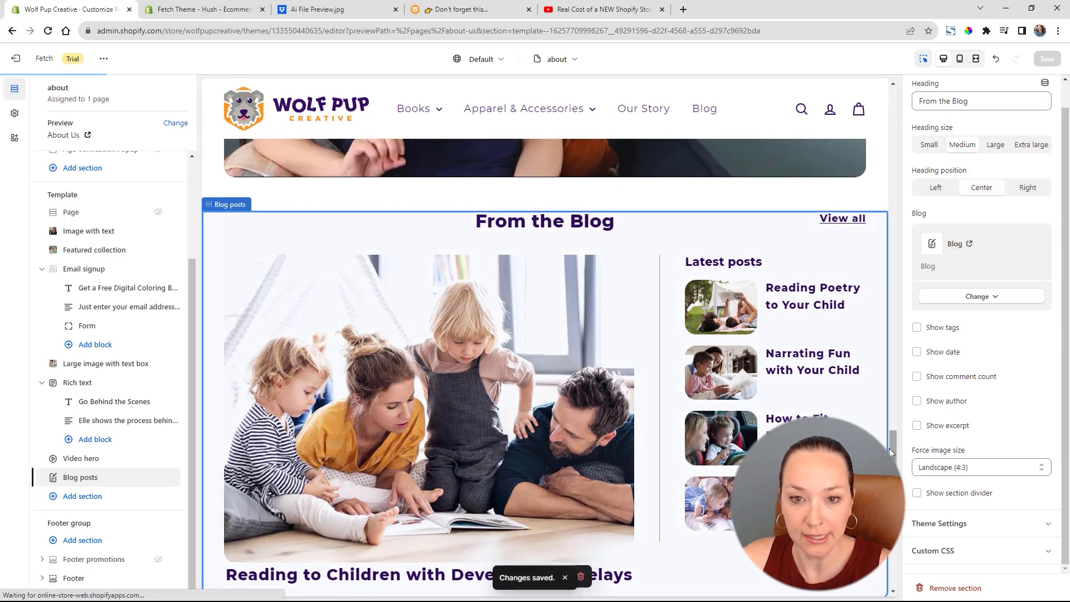
Examine the about page from its start down to the footer, switching to the mobile preview to check each section's layout.
{"action": "scroll", "coordinate": [630, 373], "scroll_direction": "up", "scroll_amount": 1}
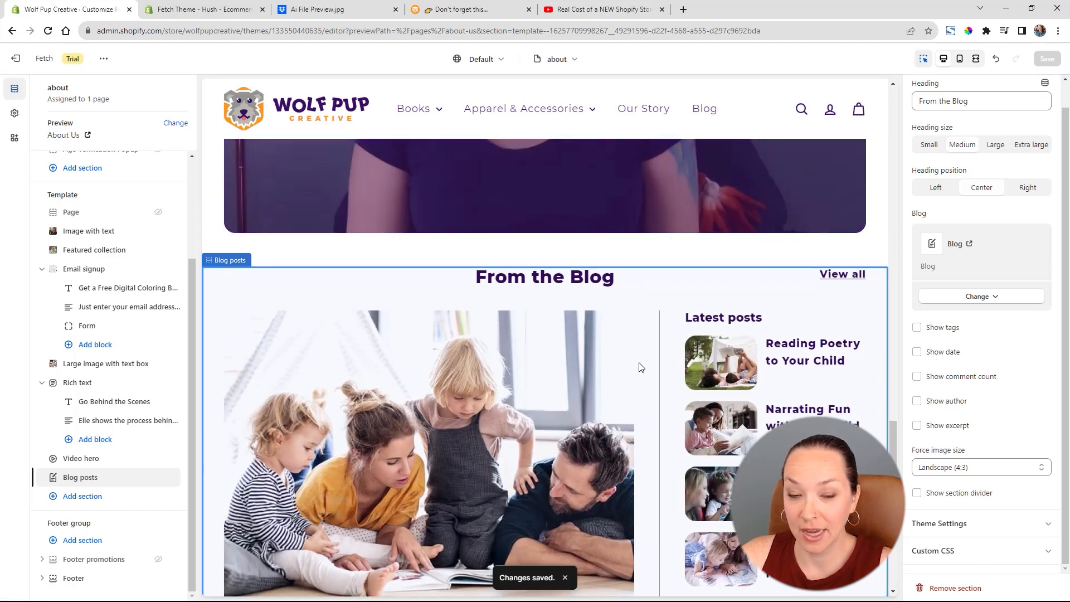
{"action": "scroll", "coordinate": [641, 367], "scroll_direction": "up", "scroll_amount": 20}
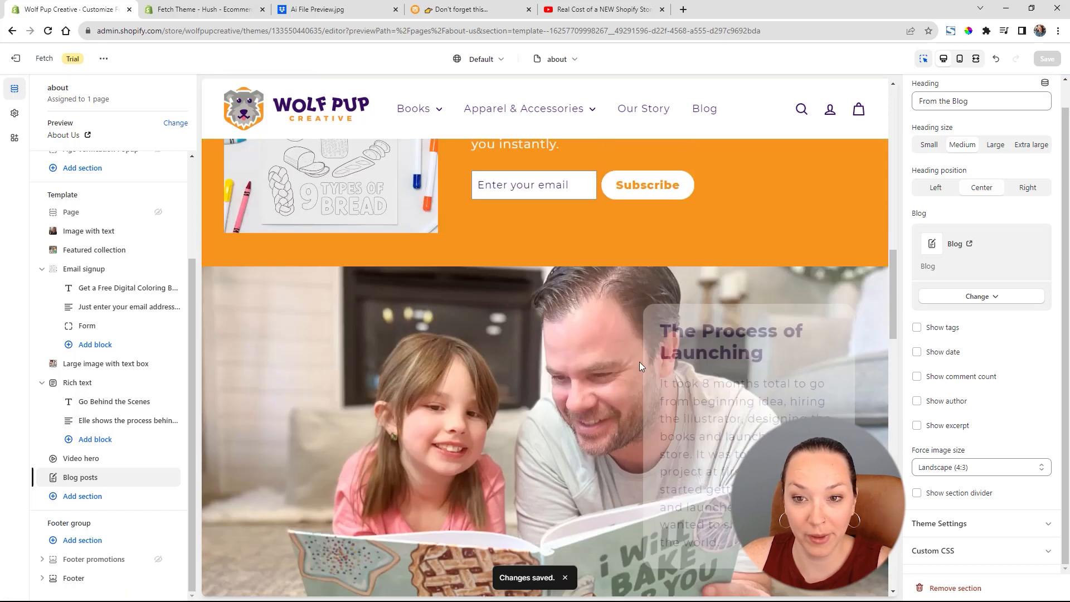
{"action": "scroll", "coordinate": [640, 366], "scroll_direction": "up", "scroll_amount": 15}
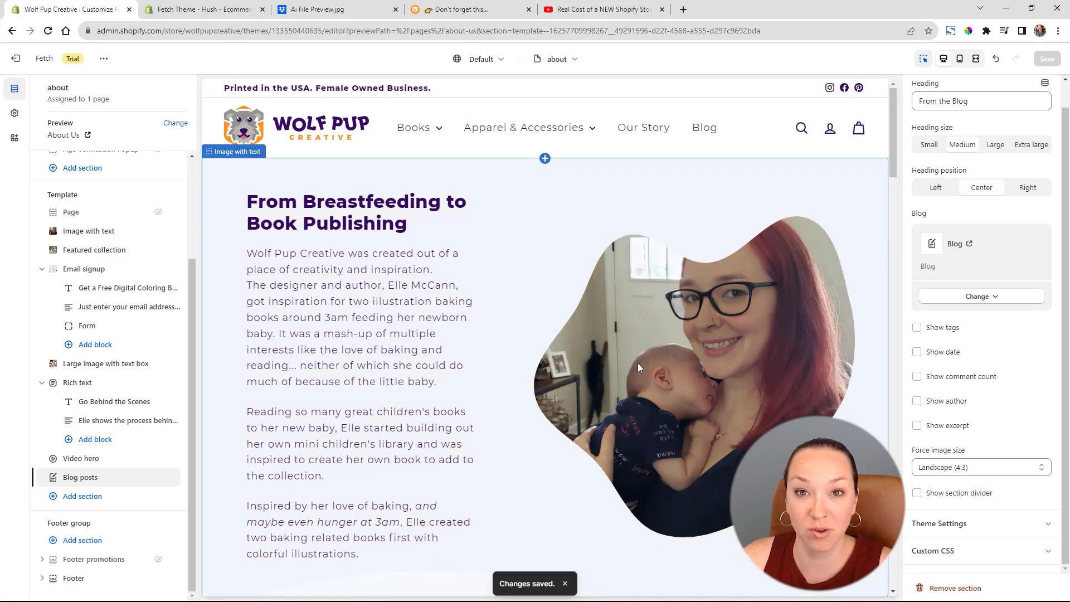
{"action": "left_click", "coordinate": [959, 60]}
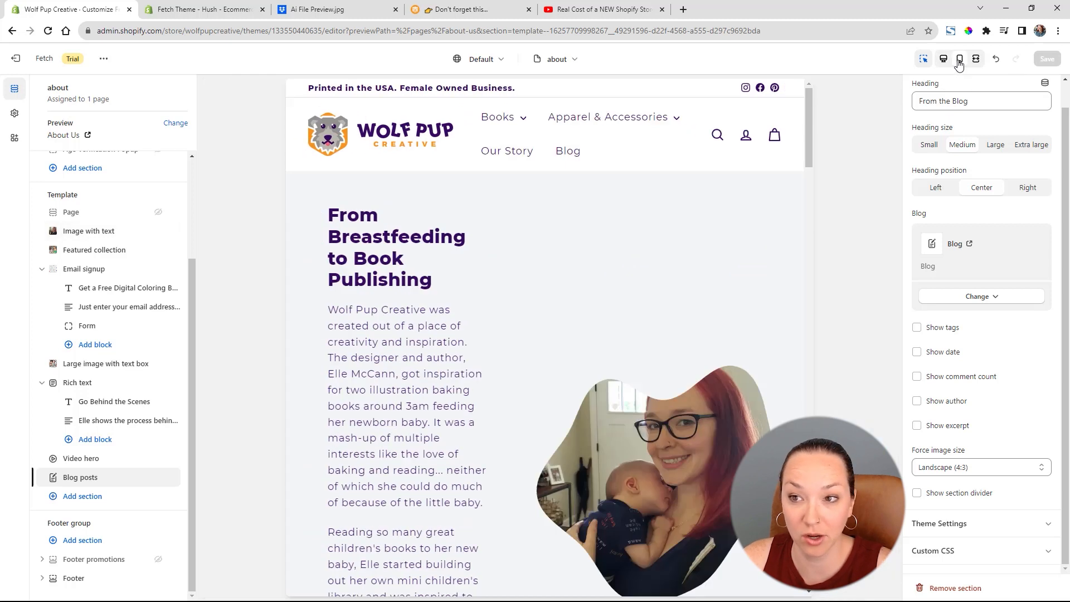
{"action": "scroll", "coordinate": [581, 282], "scroll_direction": "down", "scroll_amount": 10}
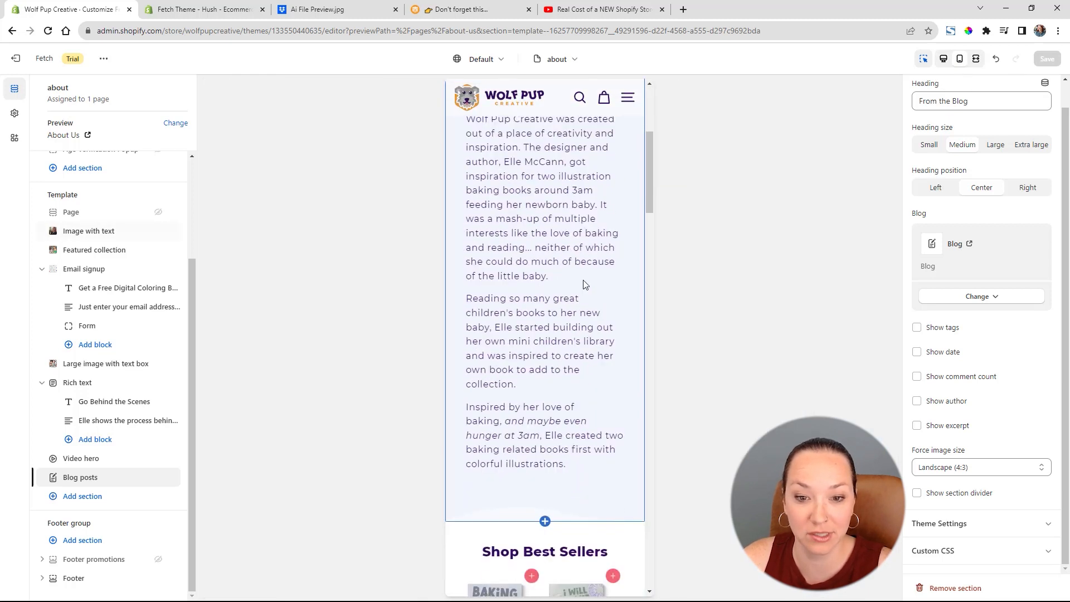
{"action": "scroll", "coordinate": [585, 279], "scroll_direction": "down", "scroll_amount": 7}
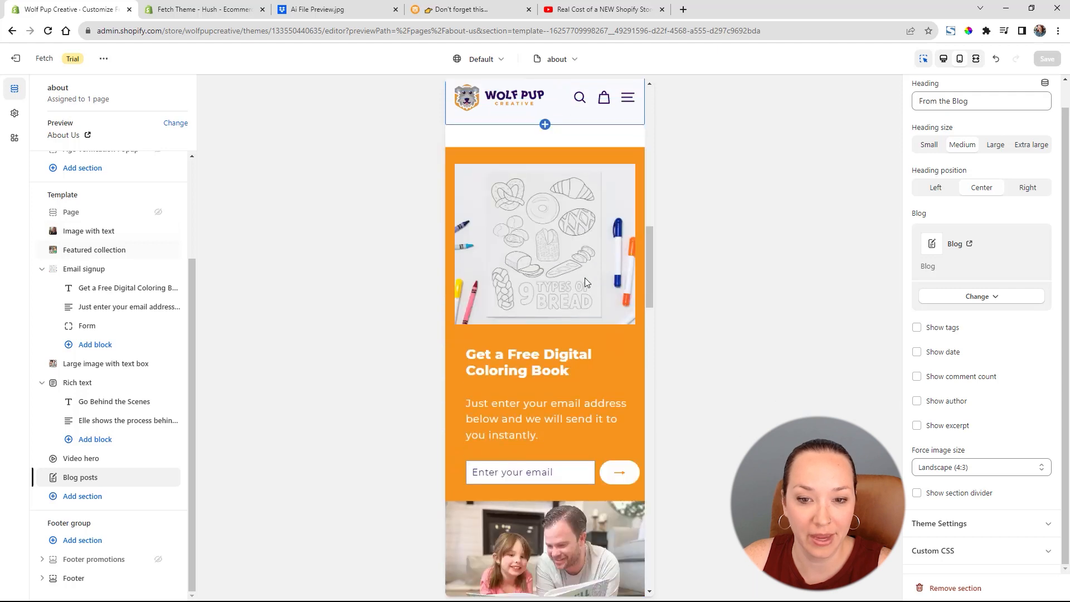
{"action": "scroll", "coordinate": [584, 281], "scroll_direction": "down", "scroll_amount": 7}
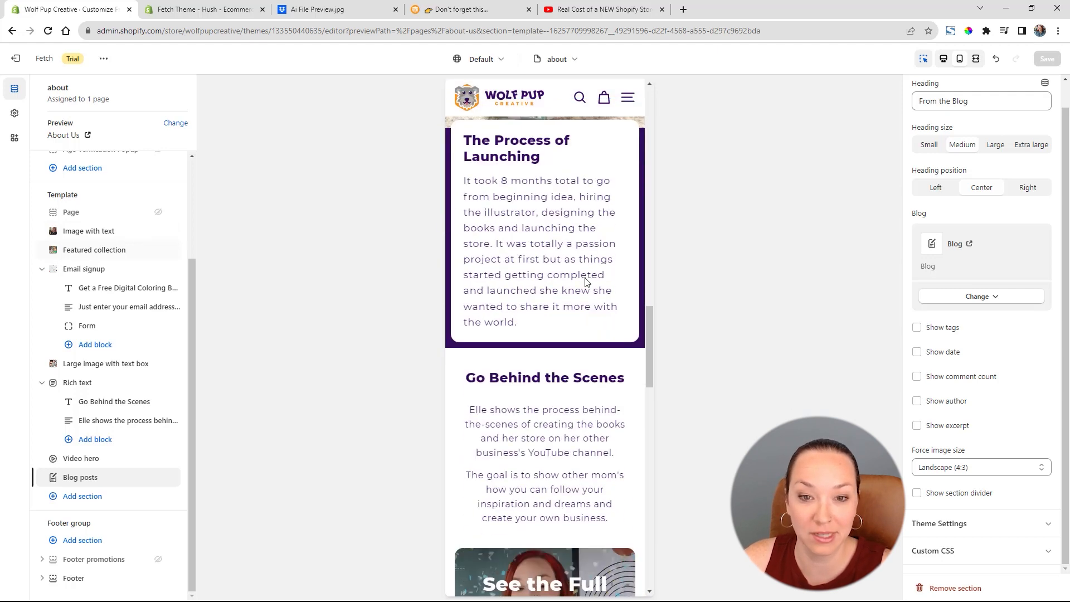
{"action": "scroll", "coordinate": [514, 329], "scroll_direction": "up", "scroll_amount": 4}
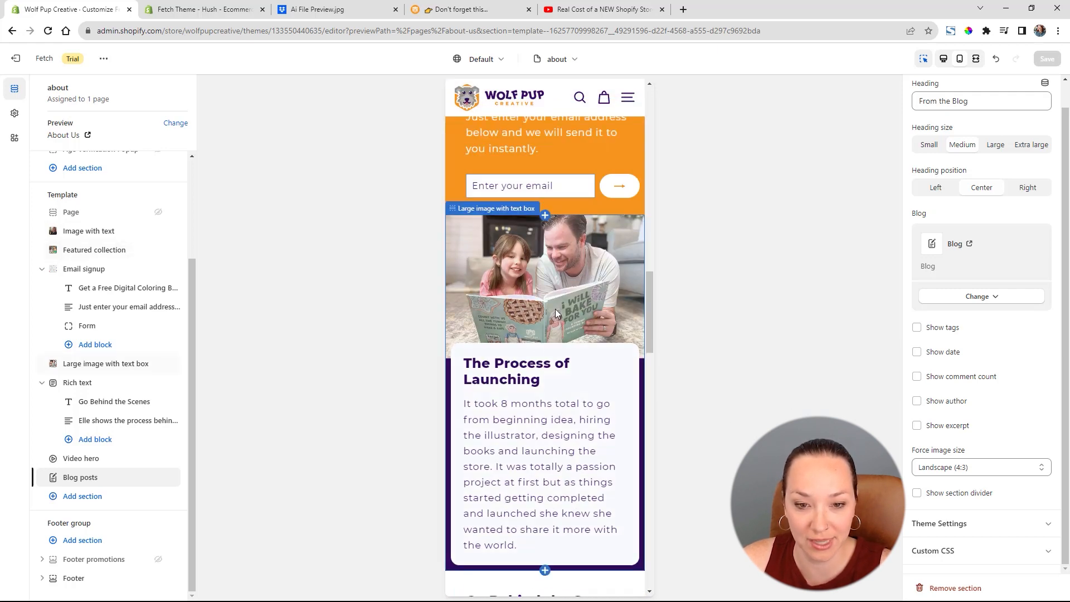
{"action": "scroll", "coordinate": [553, 492], "scroll_direction": "down", "scroll_amount": 8}
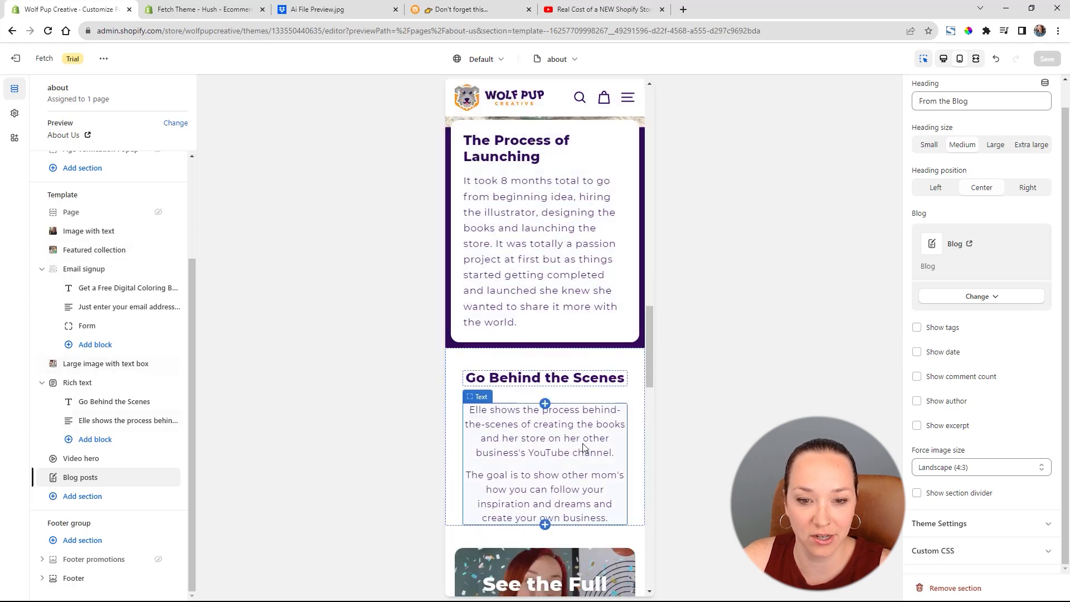
{"action": "scroll", "coordinate": [587, 443], "scroll_direction": "down", "scroll_amount": 3}
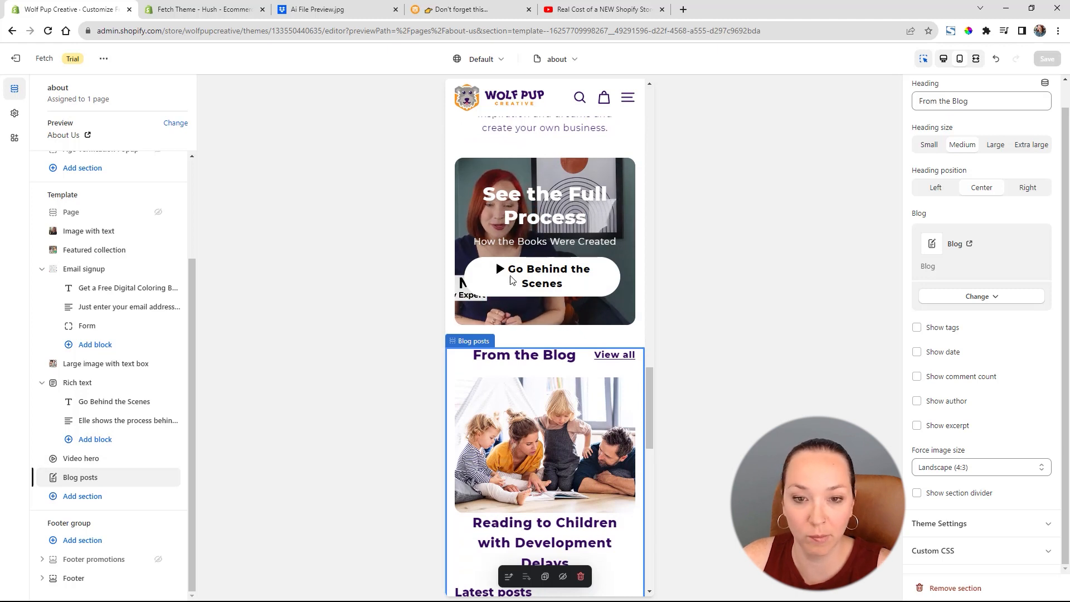
{"action": "scroll", "coordinate": [647, 367], "scroll_direction": "down", "scroll_amount": 5}
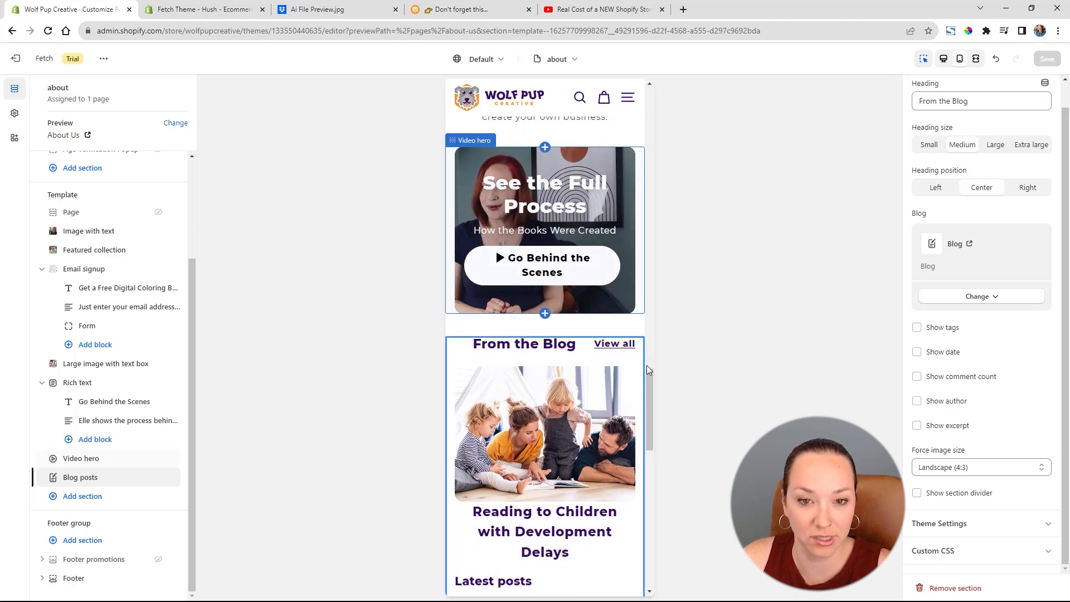
{"action": "scroll", "coordinate": [647, 366], "scroll_direction": "down", "scroll_amount": 8}
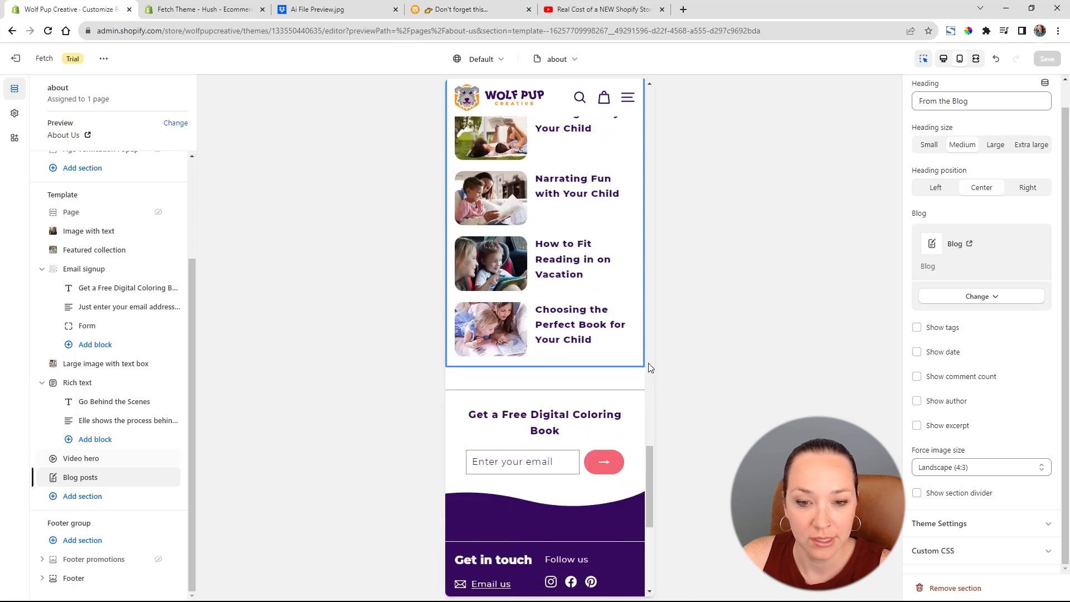
{"action": "scroll", "coordinate": [654, 361], "scroll_direction": "up", "scroll_amount": 15}
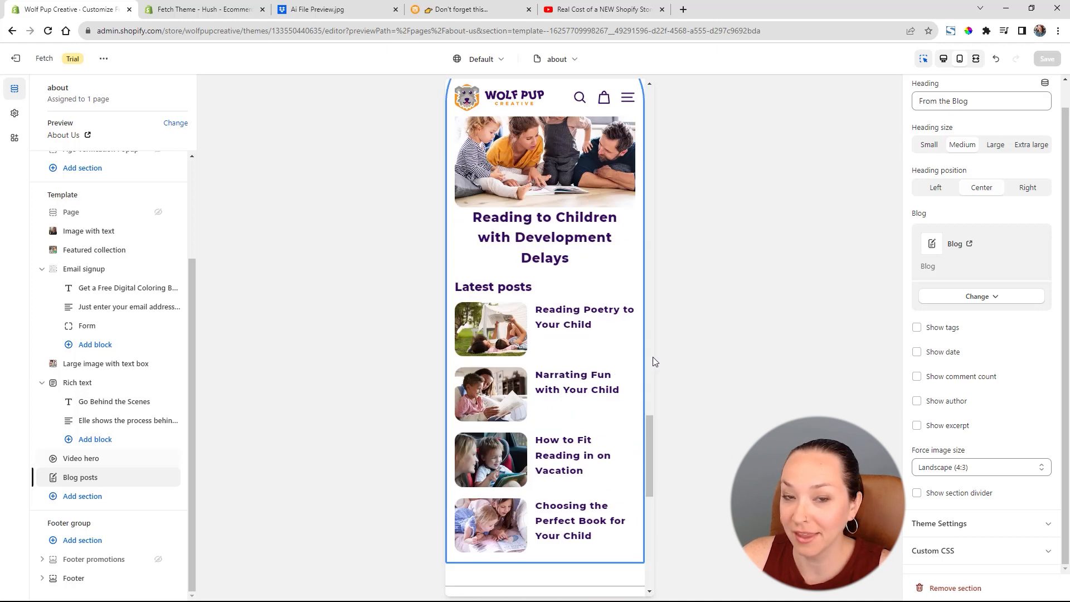
Switch the preview to desktop view and open the contact page template to review its rich text and contact form.
{"action": "left_click", "coordinate": [946, 60]}
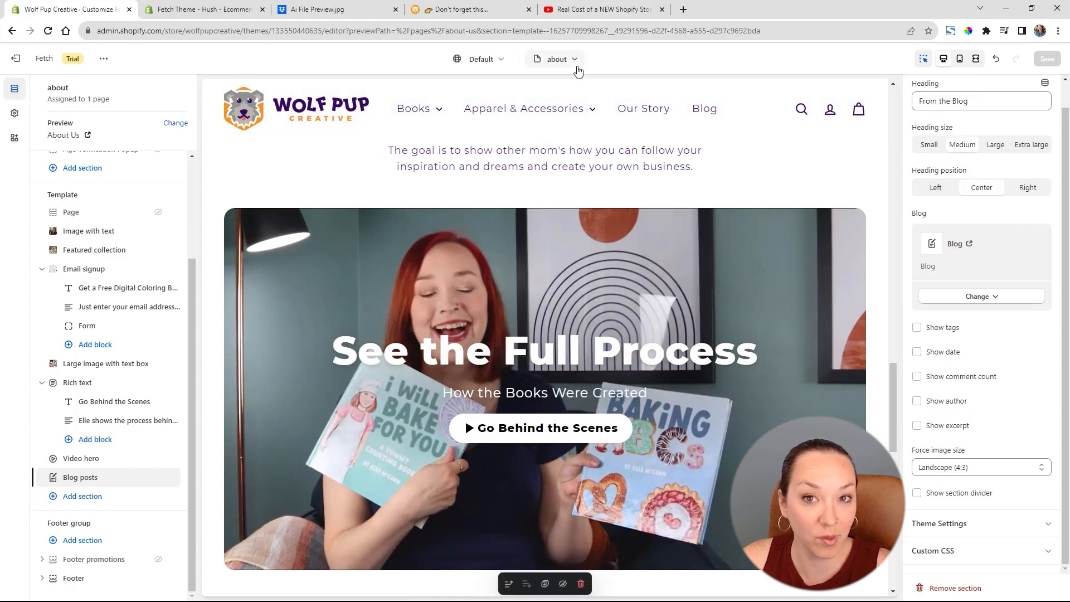
{"action": "left_click", "coordinate": [565, 61]}
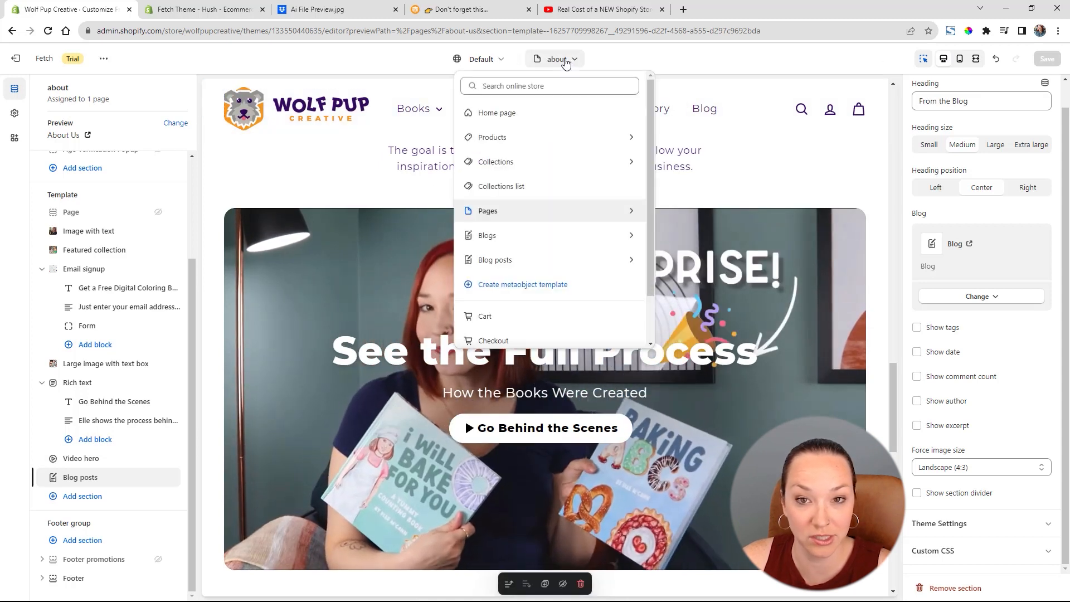
{"action": "left_click", "coordinate": [636, 213]}
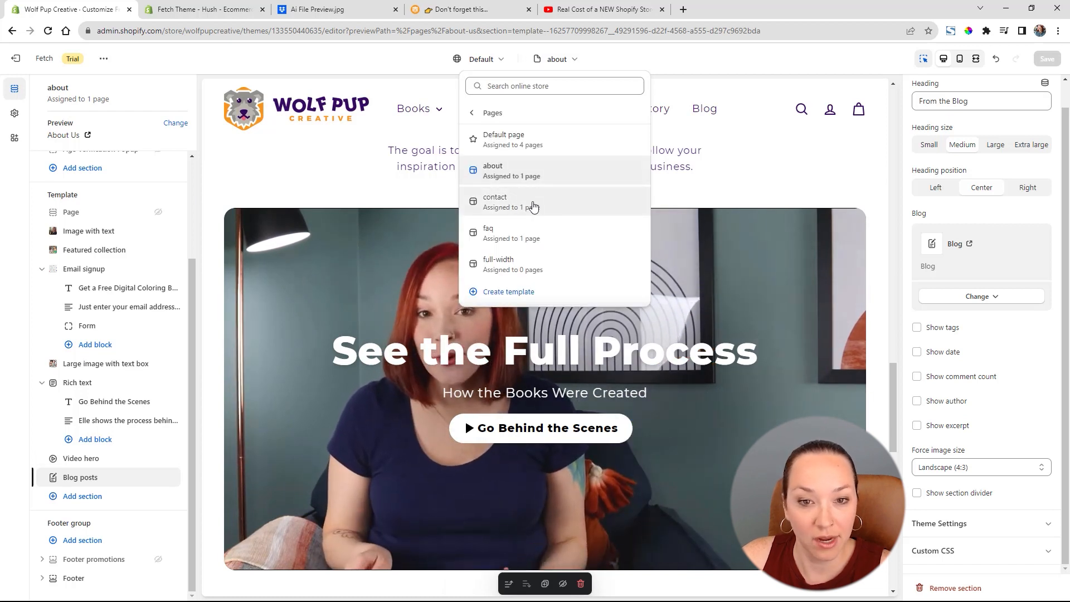
{"action": "left_click", "coordinate": [535, 204]}
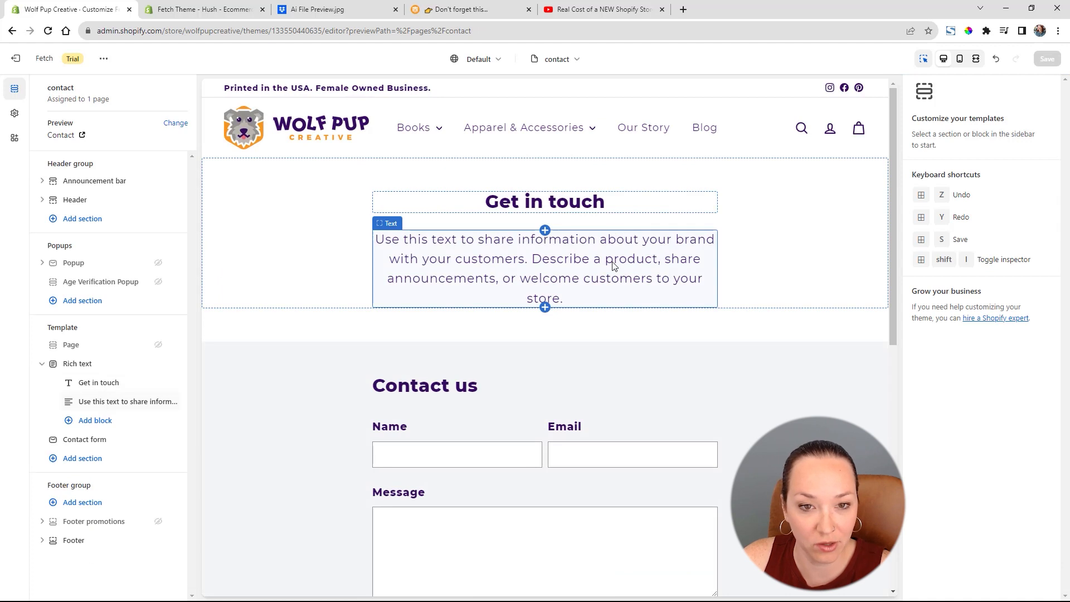
{"action": "left_click", "coordinate": [123, 404]}
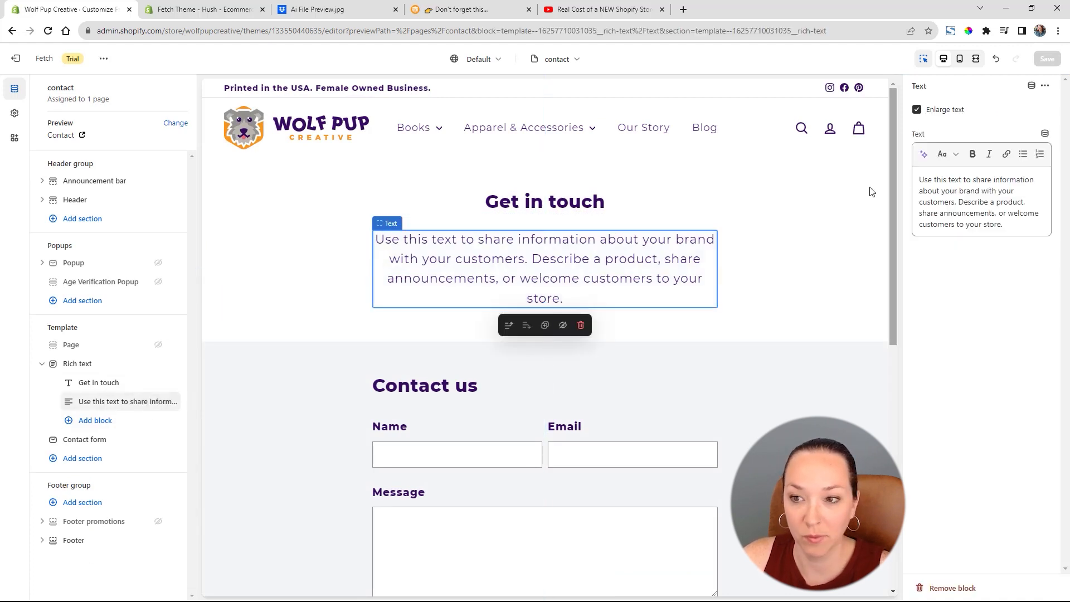
{"action": "scroll", "coordinate": [574, 313], "scroll_direction": "down", "scroll_amount": 4}
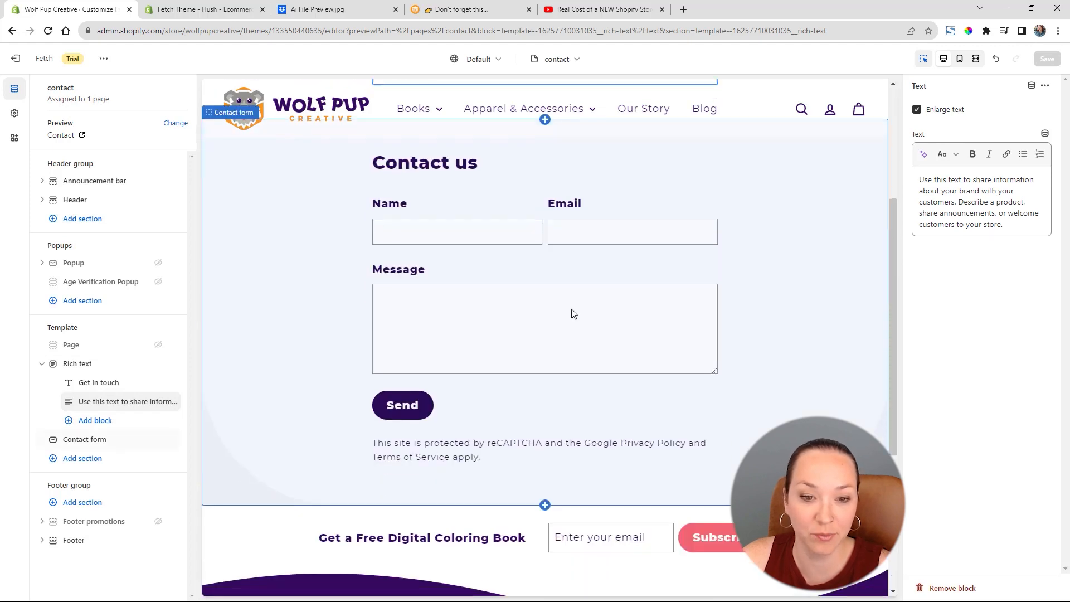
{"action": "scroll", "coordinate": [617, 440], "scroll_direction": "up", "scroll_amount": 4}
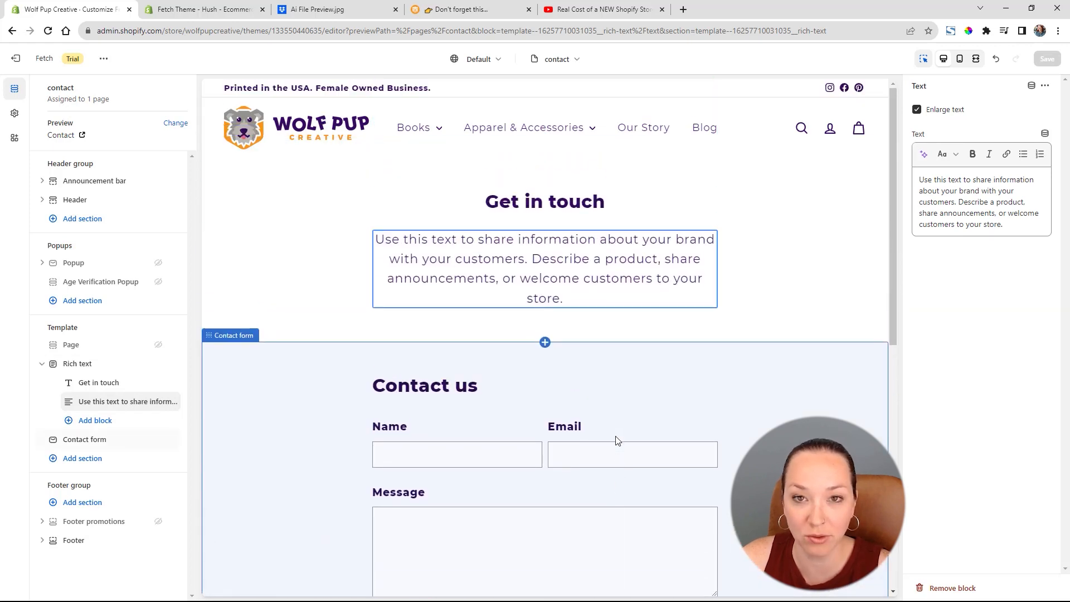
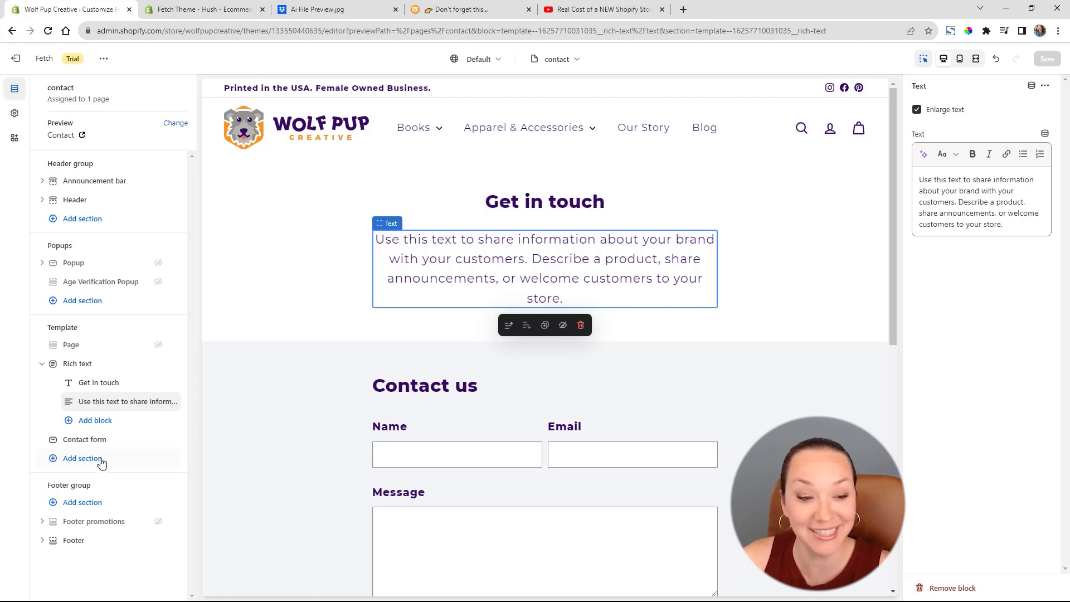
Add an FAQ section to the contact template and place it between the rich text and the contact form.
{"action": "left_click", "coordinate": [78, 464]}
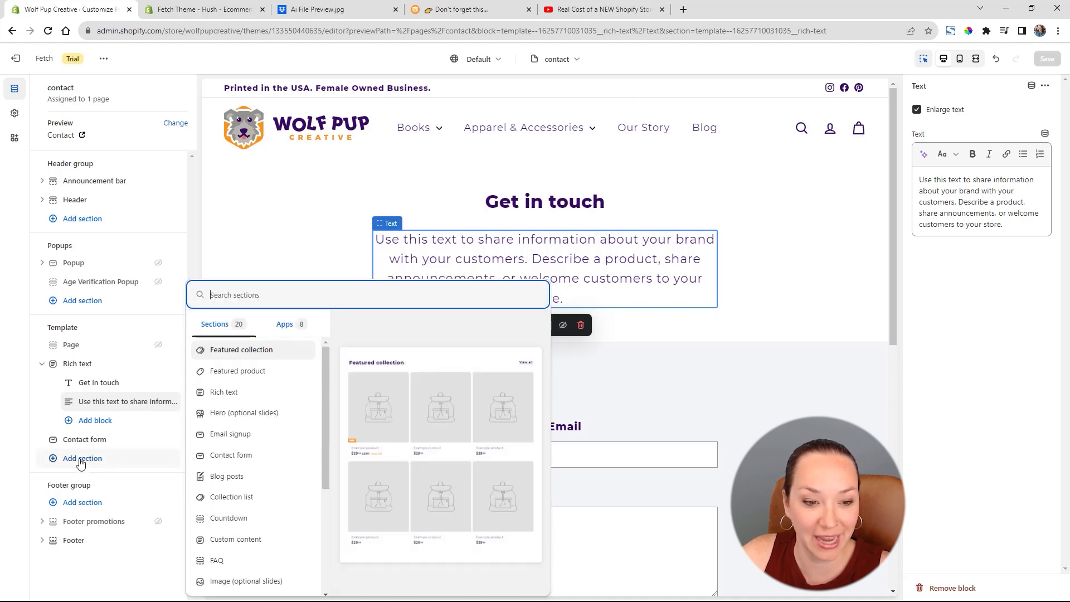
{"action": "scroll", "coordinate": [239, 446], "scroll_direction": "down", "scroll_amount": 3}
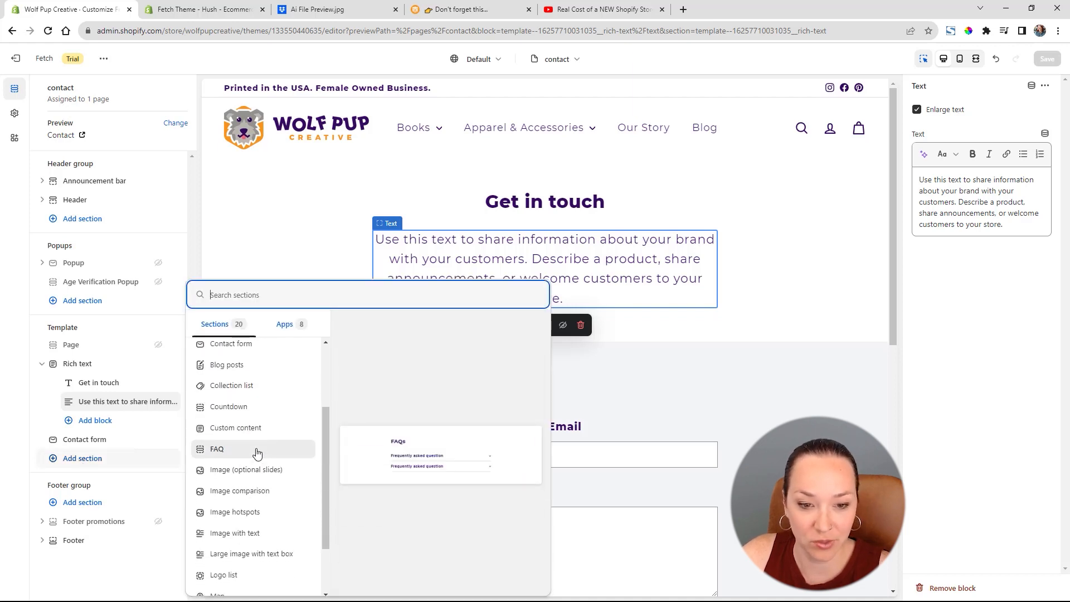
{"action": "left_click", "coordinate": [257, 453]}
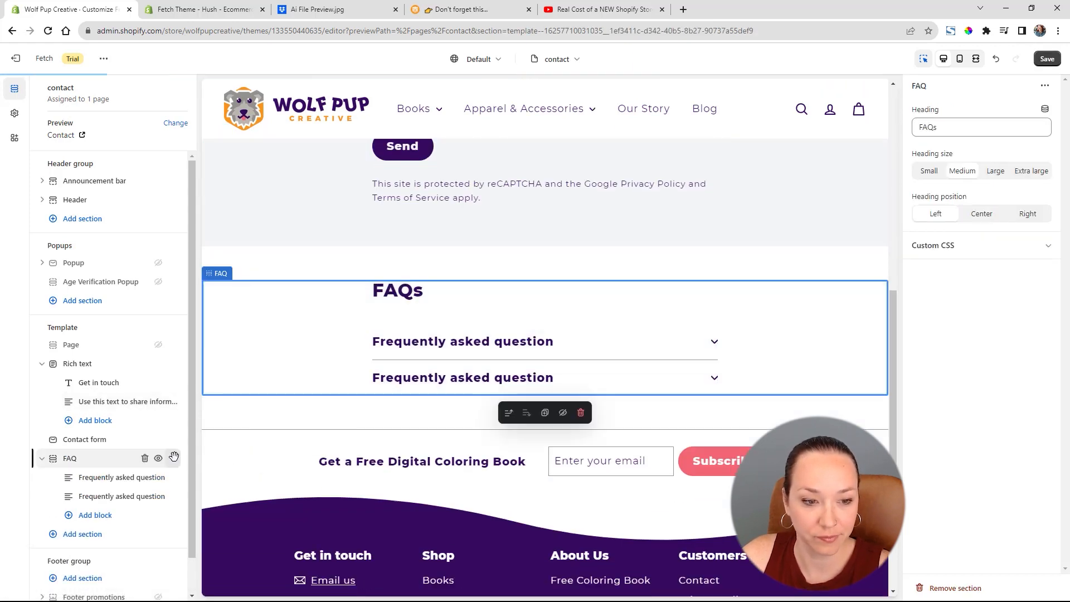
{"action": "mouse_move", "coordinate": [174, 457]}
{"action": "left_mouse_down"}
{"action": "mouse_move", "coordinate": [179, 382]}
{"action": "mouse_move", "coordinate": [177, 440]}
{"action": "left_mouse_up"}
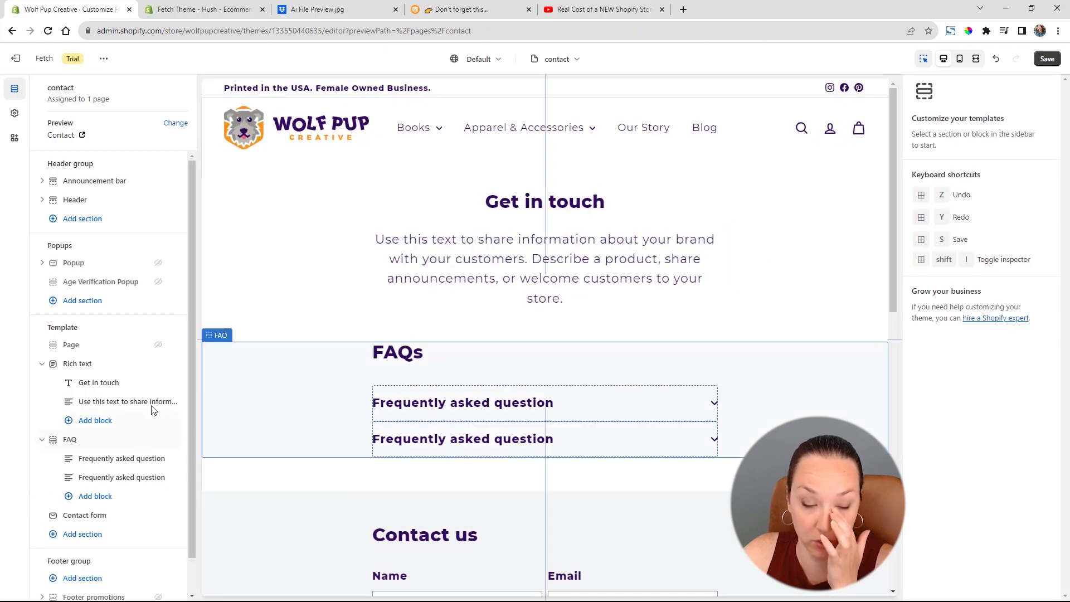
Change the rich text section's heading to "Got a Question?".
{"action": "left_click", "coordinate": [65, 363]}
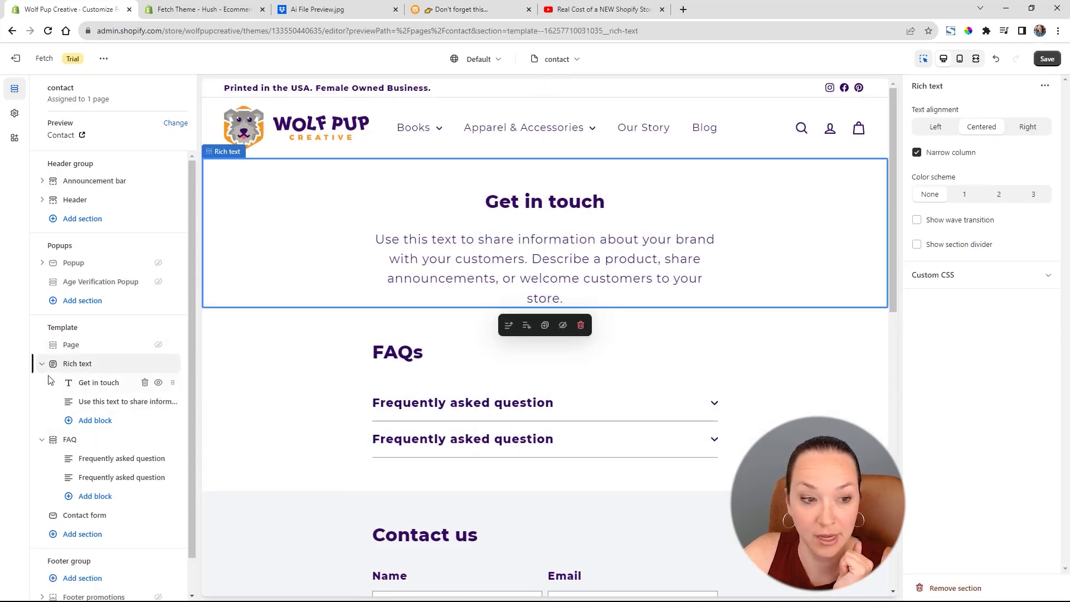
{"action": "left_click", "coordinate": [81, 382]}
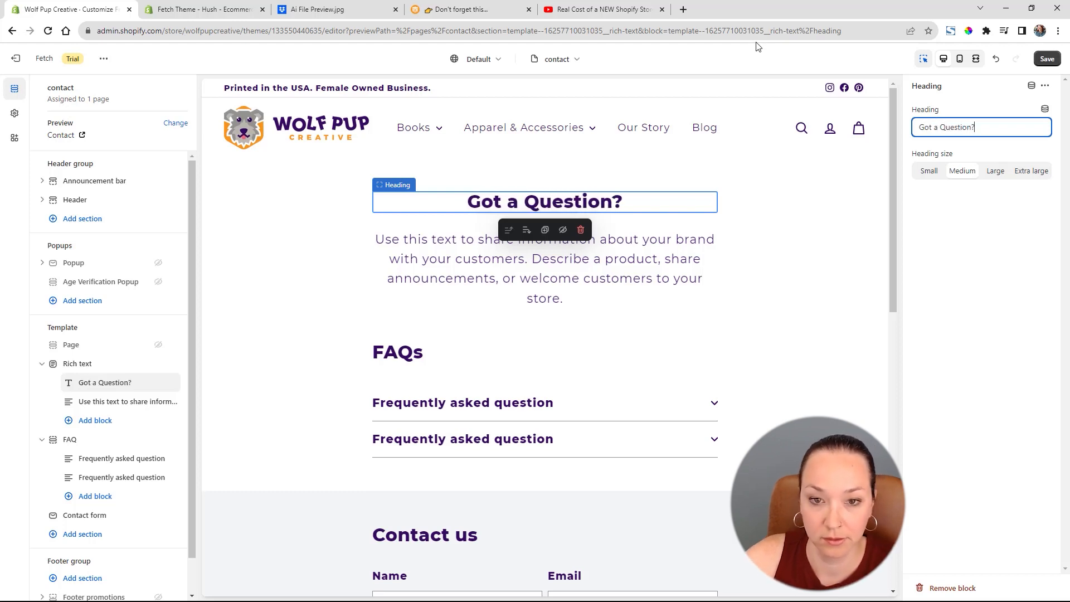
{"action": "type", "text": "Got a Question?"}
Replace the rich text body with copy starting "We've got answers! Check out the FAQs below" and ending "feel free to reach out and say hello!".
{"action": "left_click", "coordinate": [119, 403]}
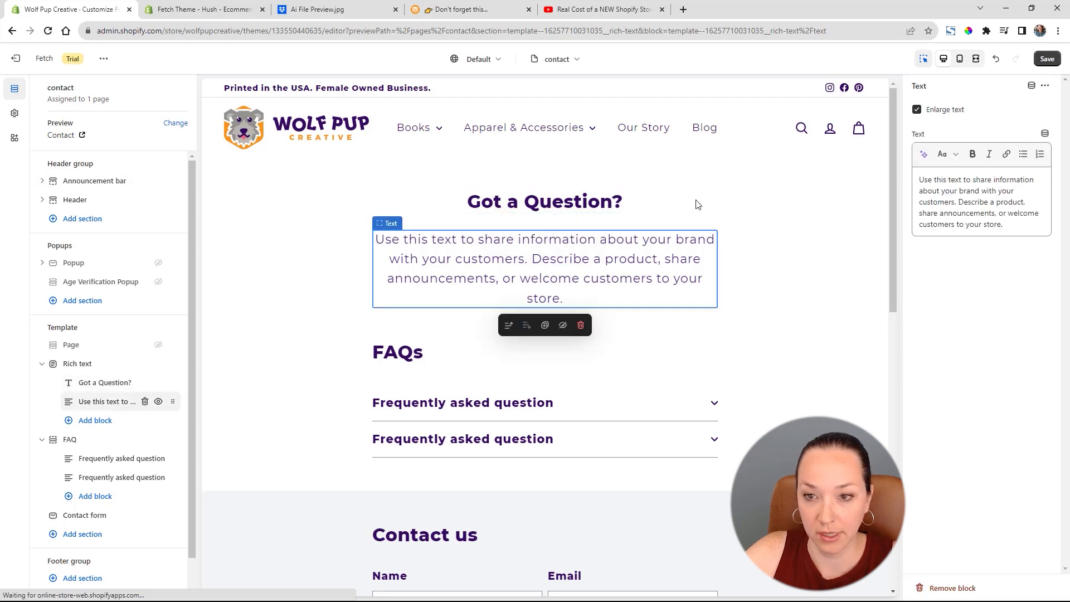
{"action": "triple_click", "coordinate": [1029, 235]}
{"action": "type", "text": "We've got an"}
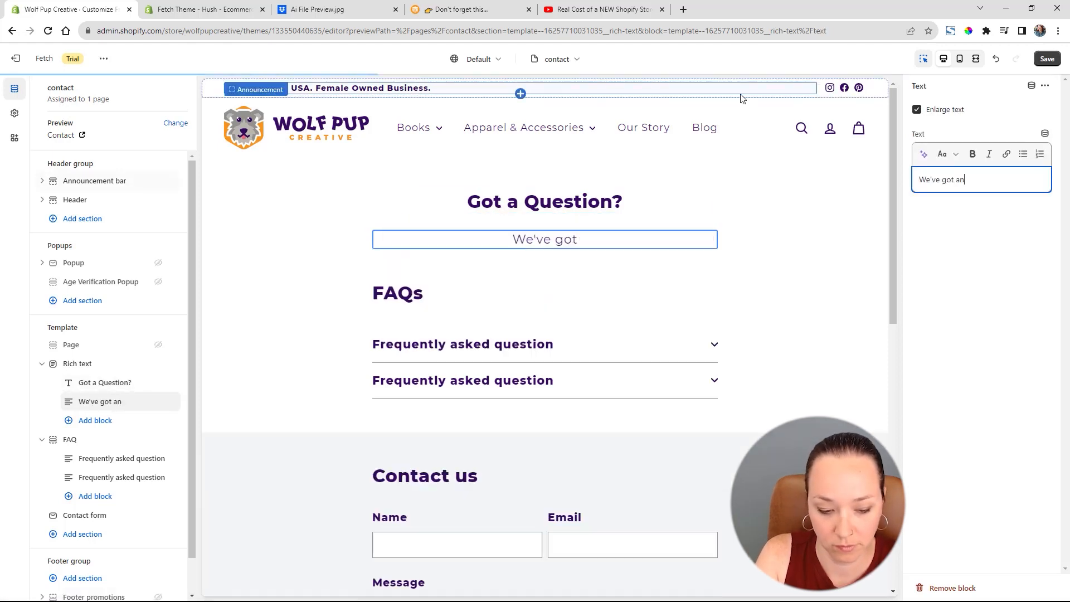
{"action": "type", "text": "swers! Check out the FAQs"}
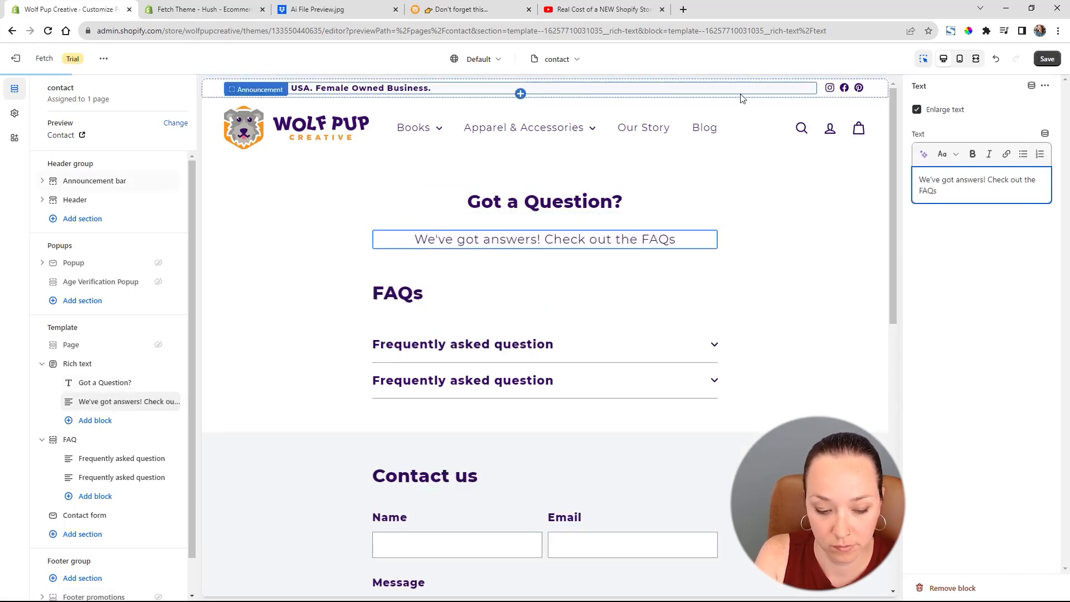
{"action": "type", "text": " below to see some of our most asked questions ab"}
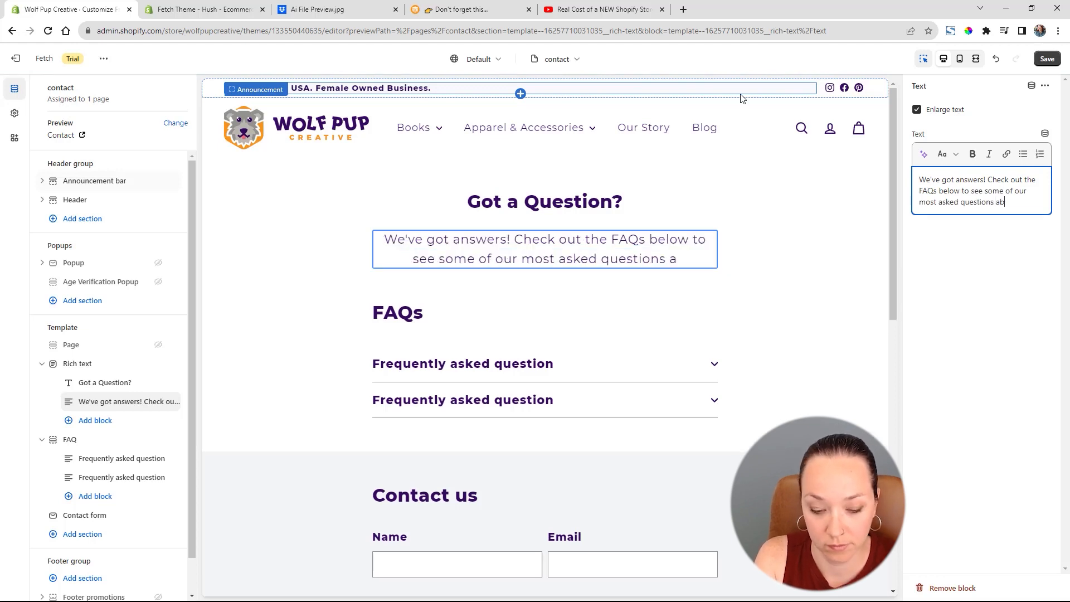
{"action": "type", "text": "otu our products and ordering. If you have any other questions feel free to reach out and say hel"}
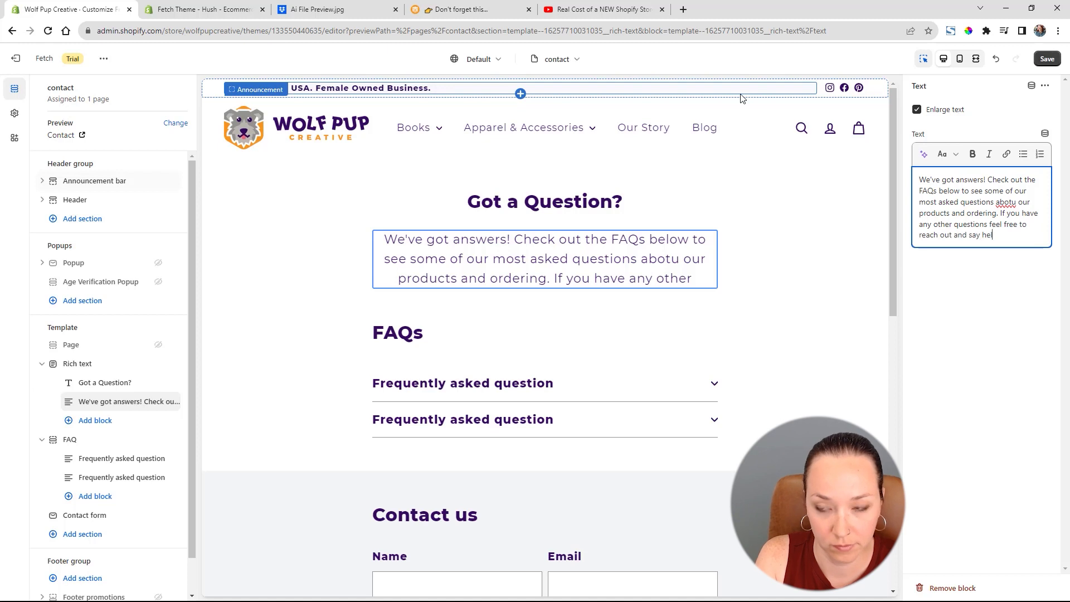
{"action": "type", "text": "o!"}
{"action": "left_click", "coordinate": [1015, 203]}
{"action": "key", "text": "BackSpace"}
{"action": "key", "text": "BackSpace"}
{"action": "type", "text": "ut"}
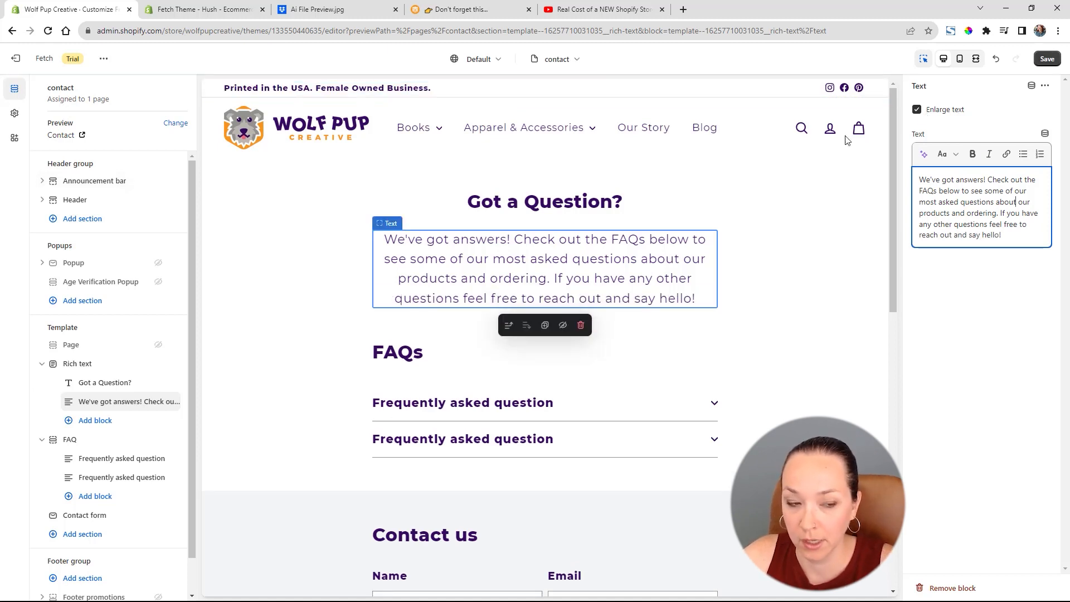
Turn off the narrow column for the rich text section and disable enlarged text for its body block.
{"action": "left_click", "coordinate": [78, 370]}
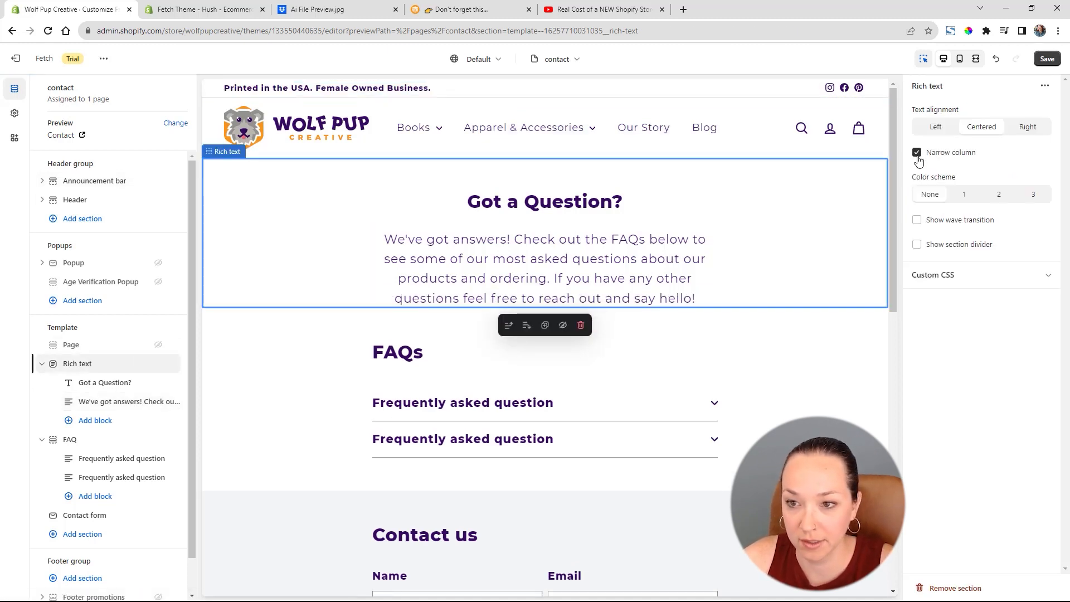
{"action": "left_click", "coordinate": [917, 155]}
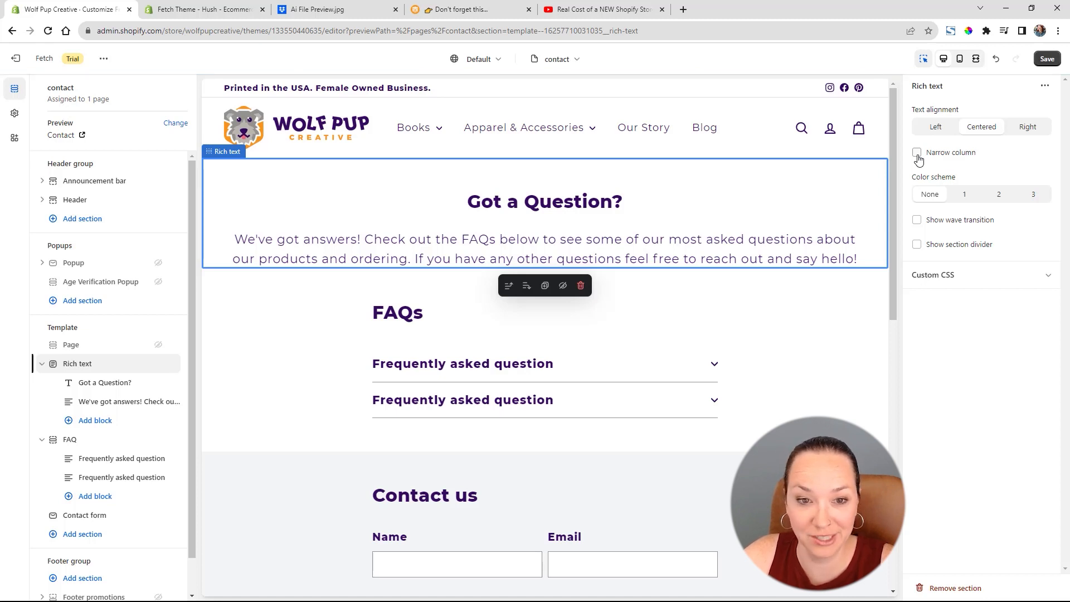
{"action": "left_click", "coordinate": [103, 402]}
{"action": "left_click", "coordinate": [918, 110]}
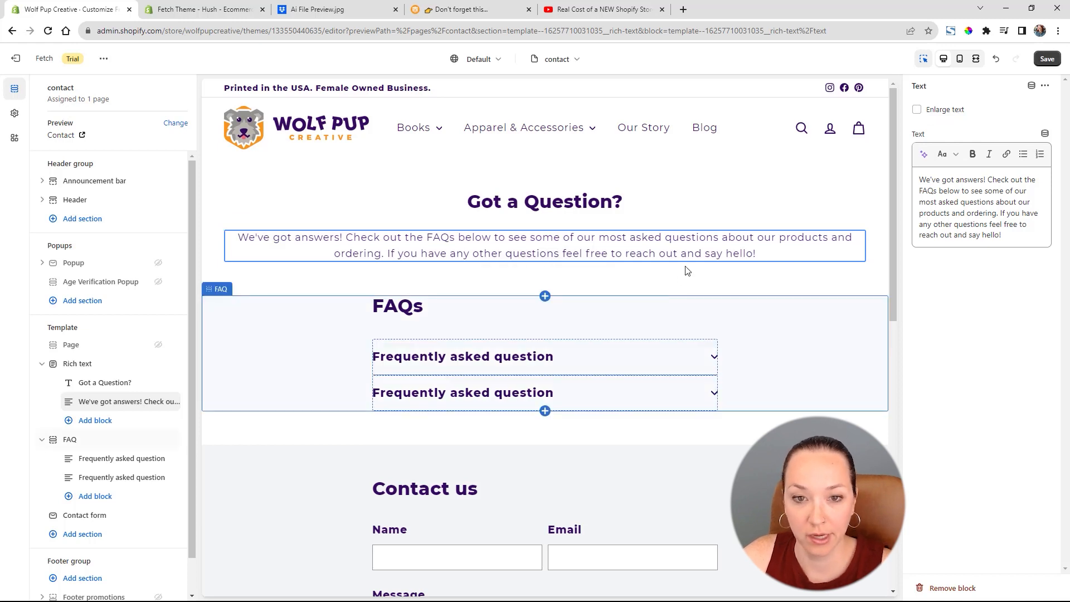
Set the FAQ section's heading to "Frequently Asked Questions" in small size and center it.
{"action": "left_click", "coordinate": [79, 445]}
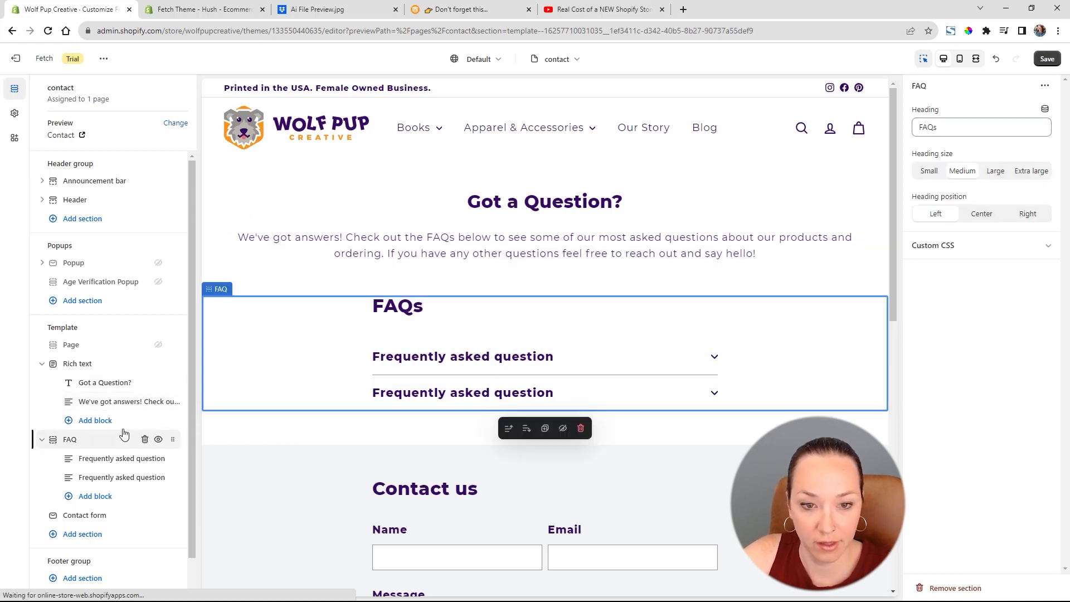
{"action": "double_click", "coordinate": [959, 129]}
{"action": "type", "text": "tly Asked Questions"}
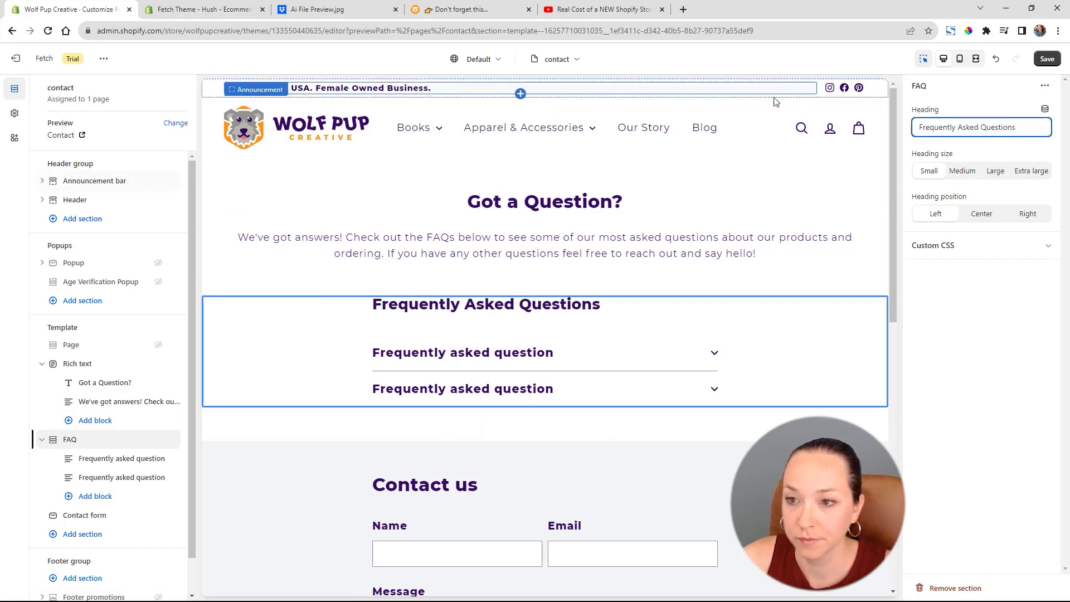
{"action": "left_click", "coordinate": [984, 215]}
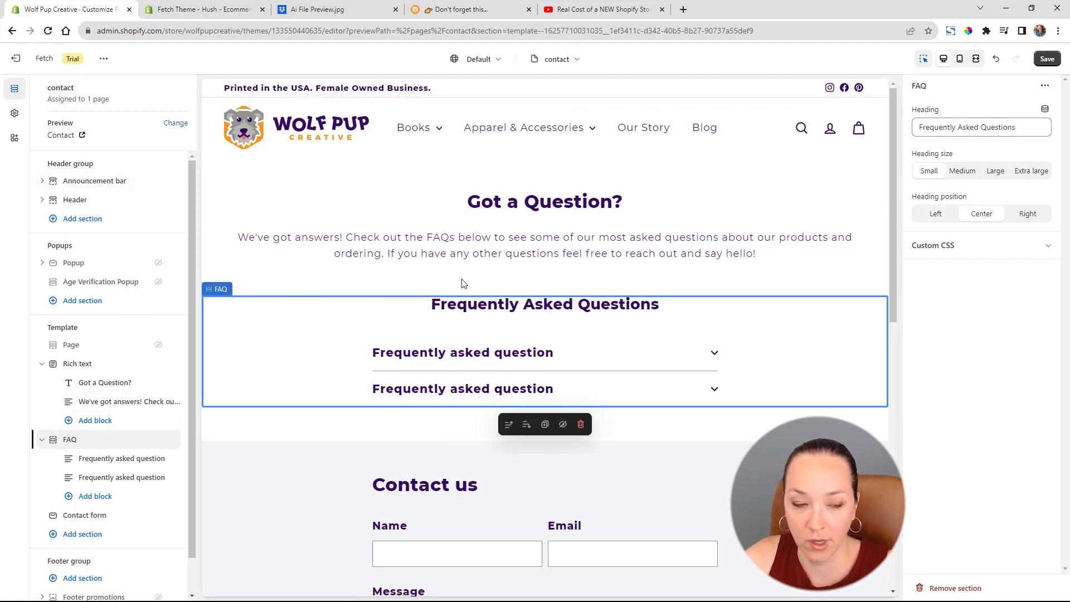
Set the first FAQ question to "How long till I receive my order" and clear its placeholder answer text.
{"action": "left_click", "coordinate": [100, 460]}
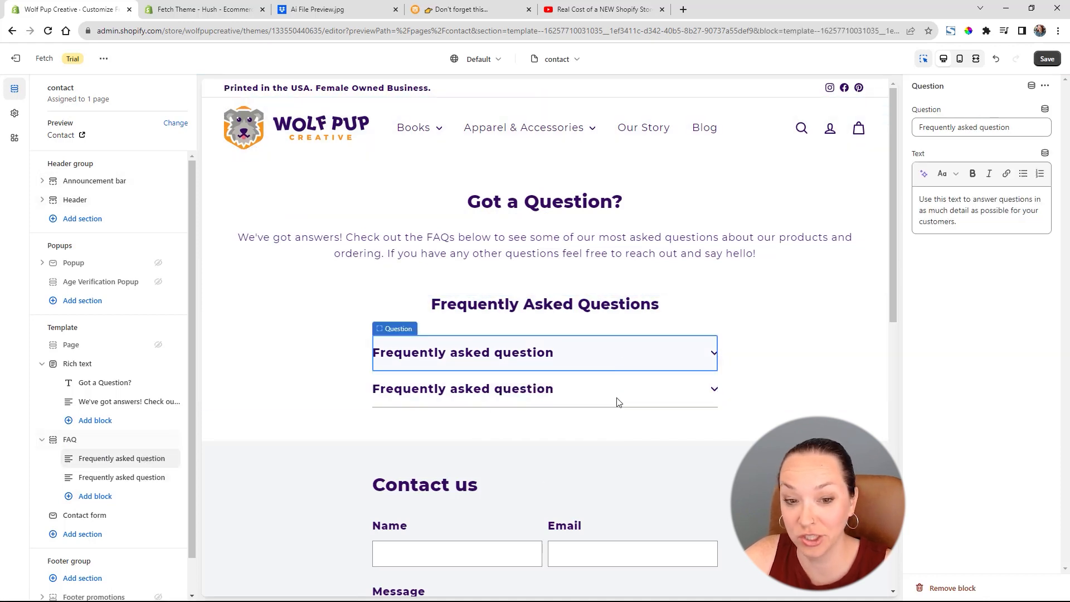
{"action": "left_click_drag", "start_coordinate": [1028, 130], "coordinate": [807, 84]}
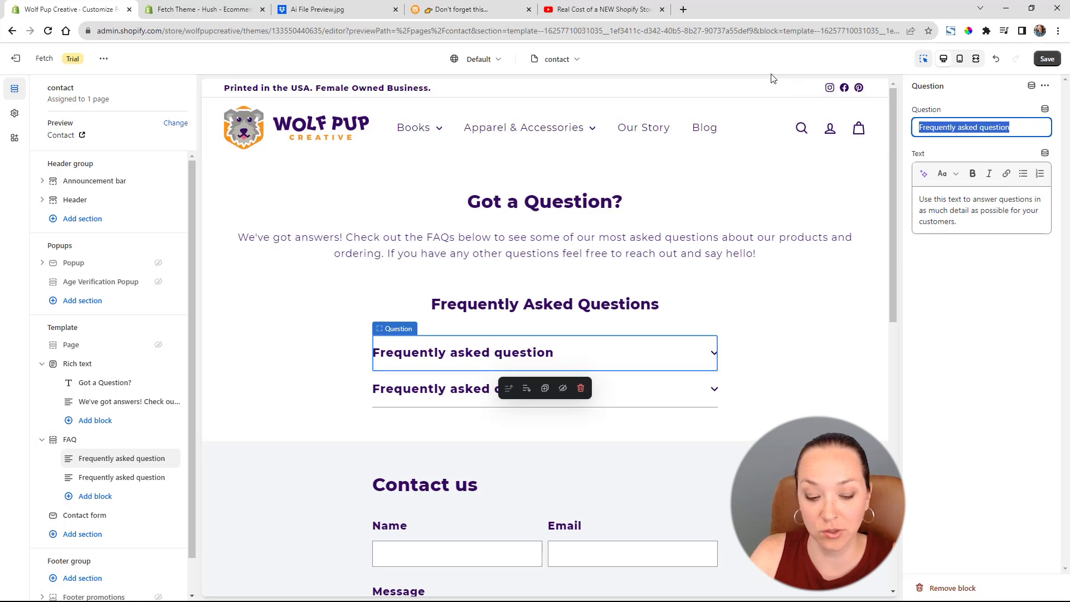
{"action": "type", "text": "H"}
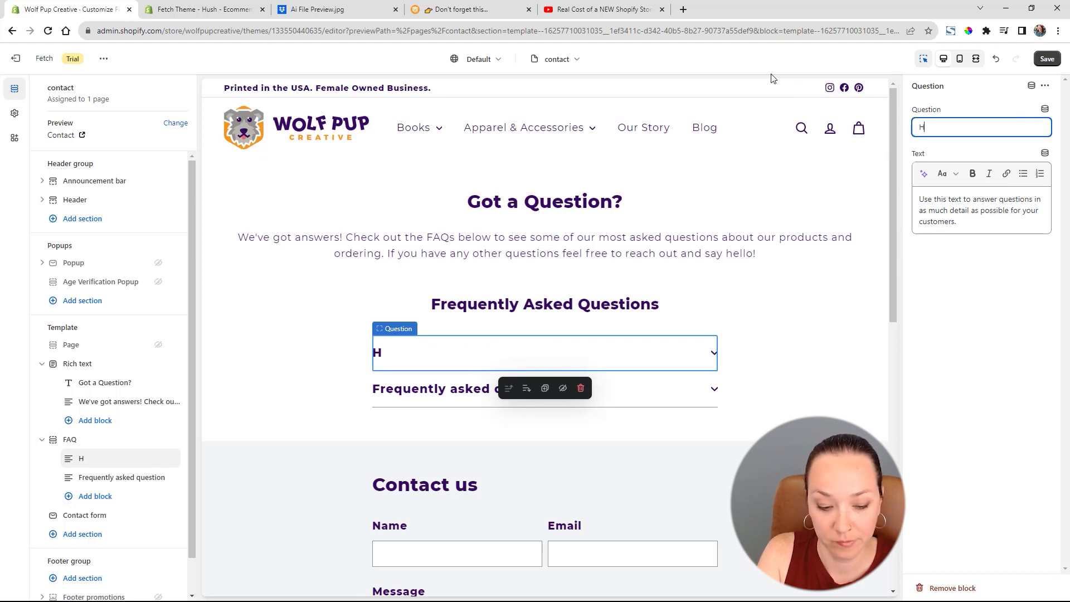
{"action": "type", "text": "ow long till I receive my order"}
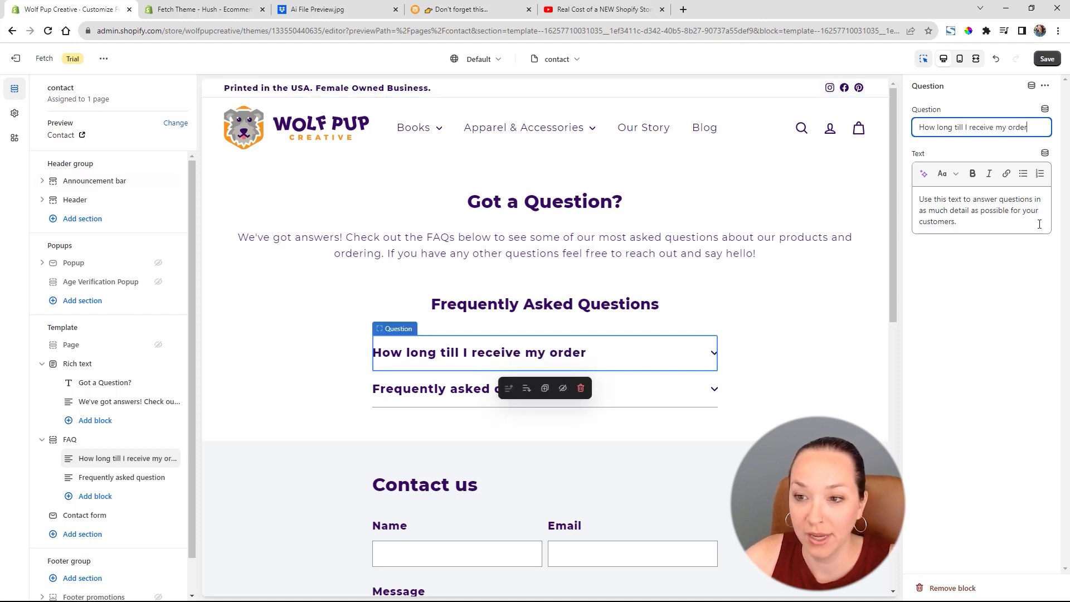
{"action": "triple_click", "coordinate": [990, 223]}
{"action": "key", "text": "BackSpace"}
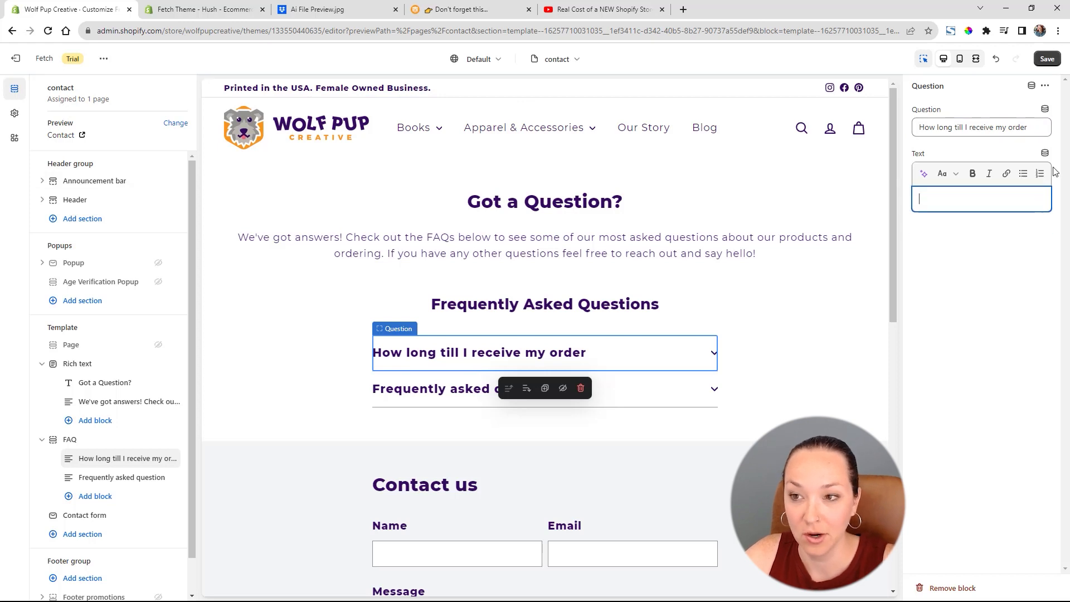
Check which dynamic sources can be connected to the first FAQ question's answer text.
{"action": "left_click", "coordinate": [1045, 155]}
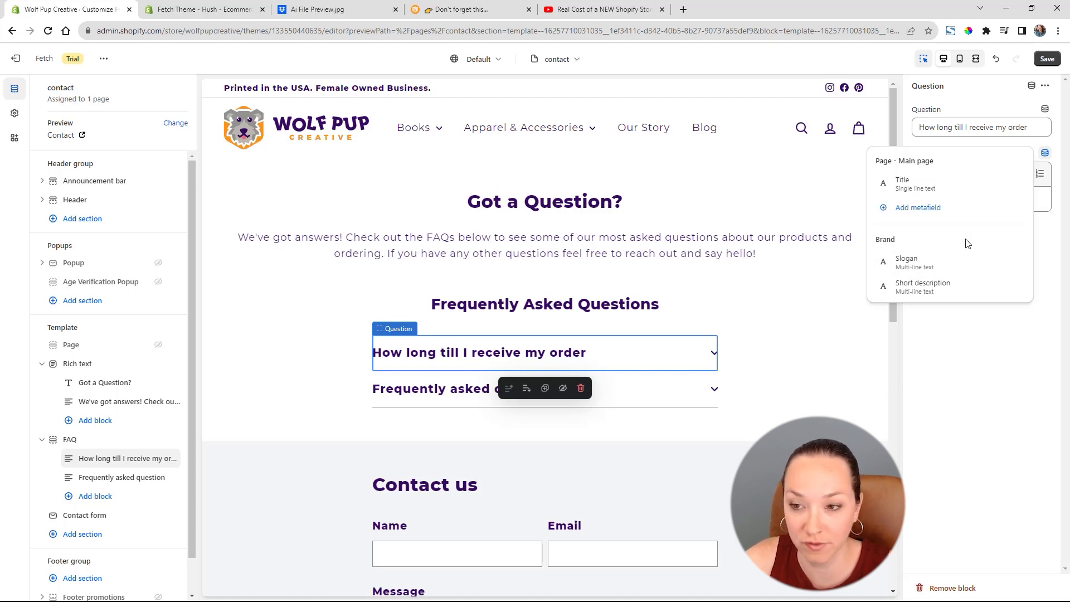
{"action": "left_click", "coordinate": [1000, 368]}
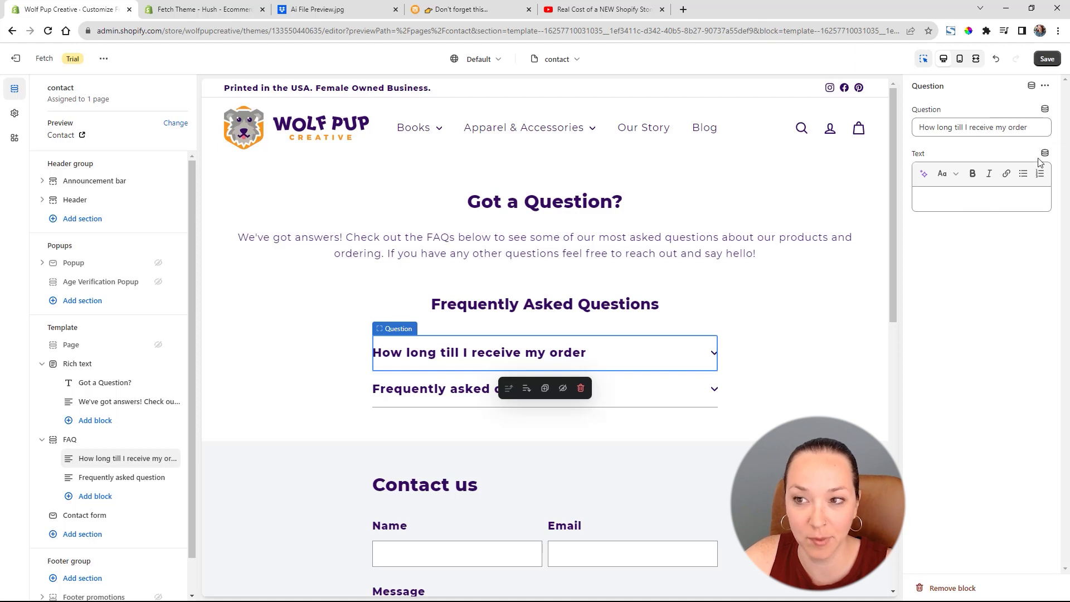
{"action": "left_click", "coordinate": [957, 200]}
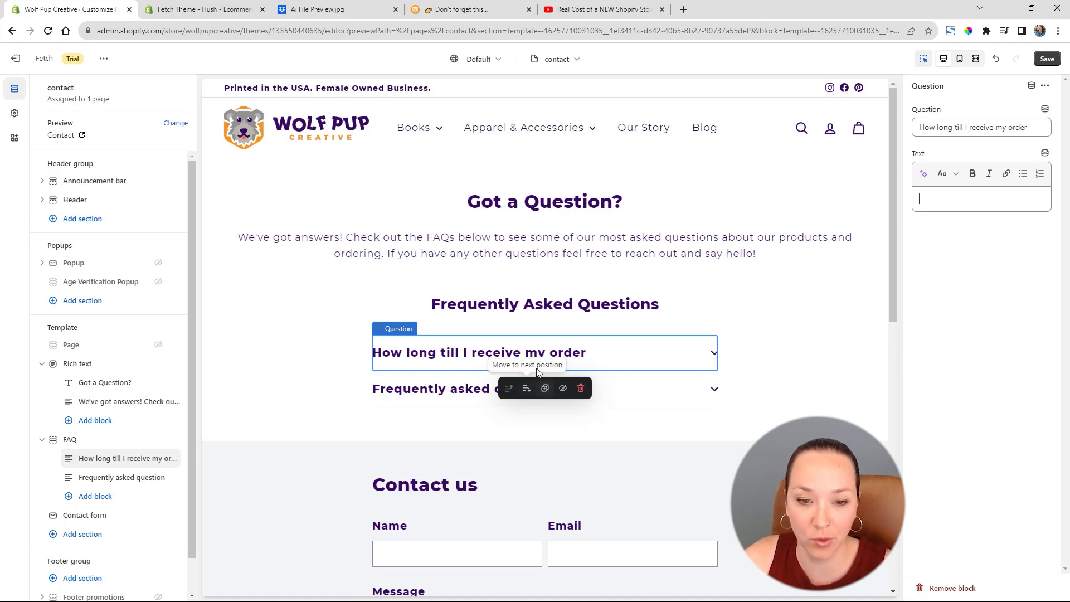
{"action": "scroll", "coordinate": [115, 446], "scroll_direction": "down", "scroll_amount": 1}
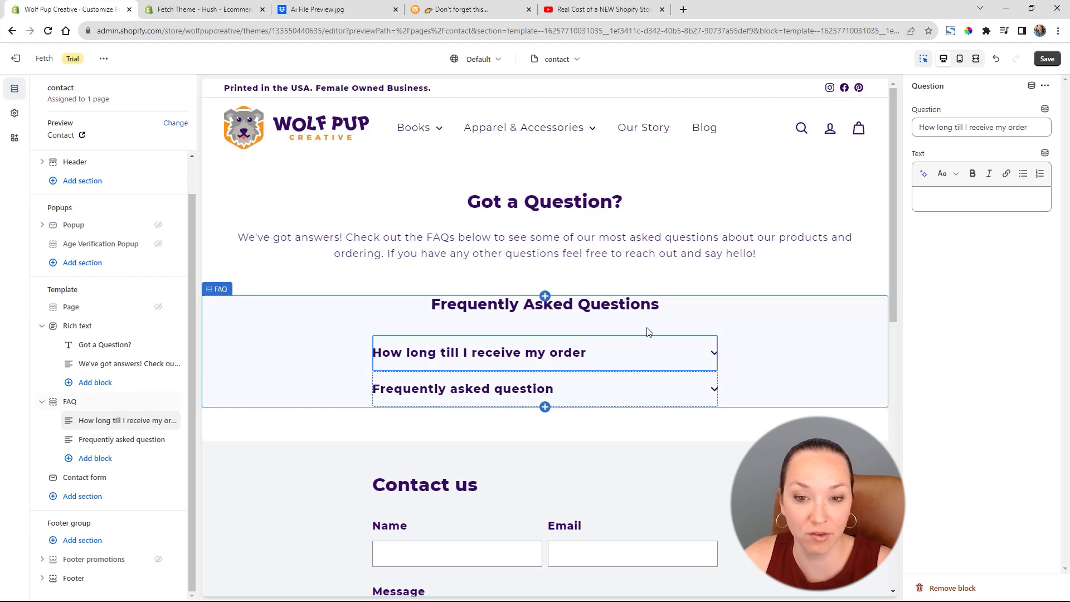
Change the contact form section's title to "Contact Us" and center its heading.
{"action": "scroll", "coordinate": [649, 357], "scroll_direction": "down", "scroll_amount": 6}
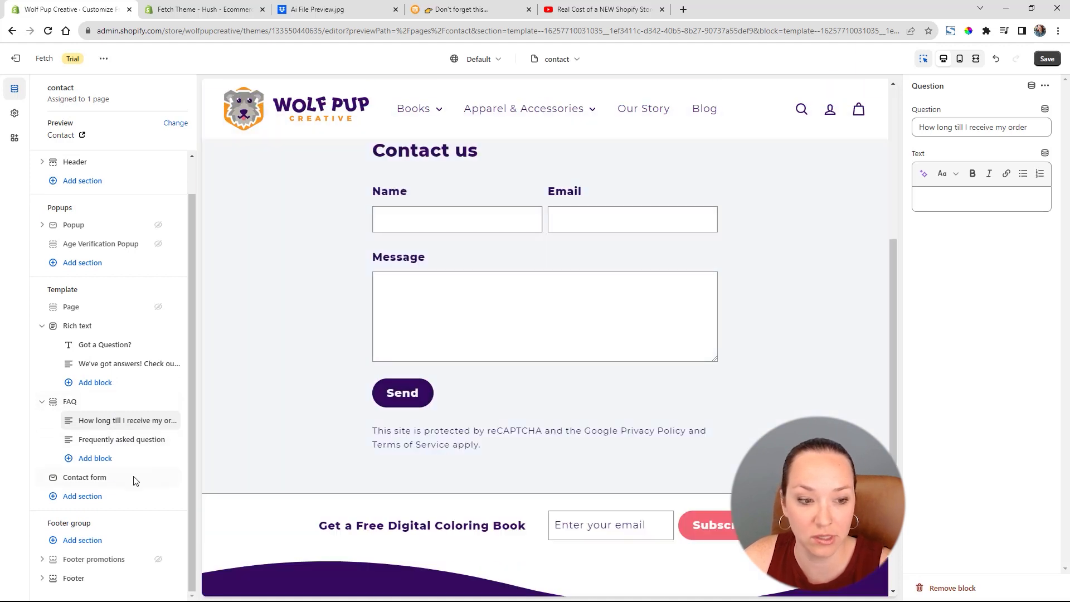
{"action": "left_click", "coordinate": [106, 483]}
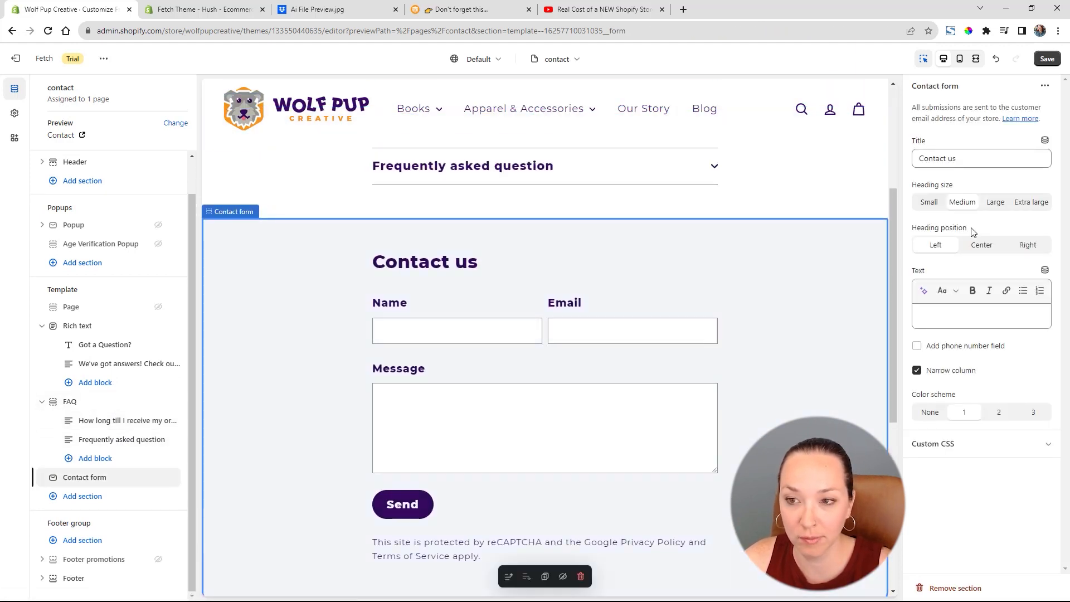
{"action": "left_click_drag", "start_coordinate": [953, 160], "coordinate": [949, 159]}
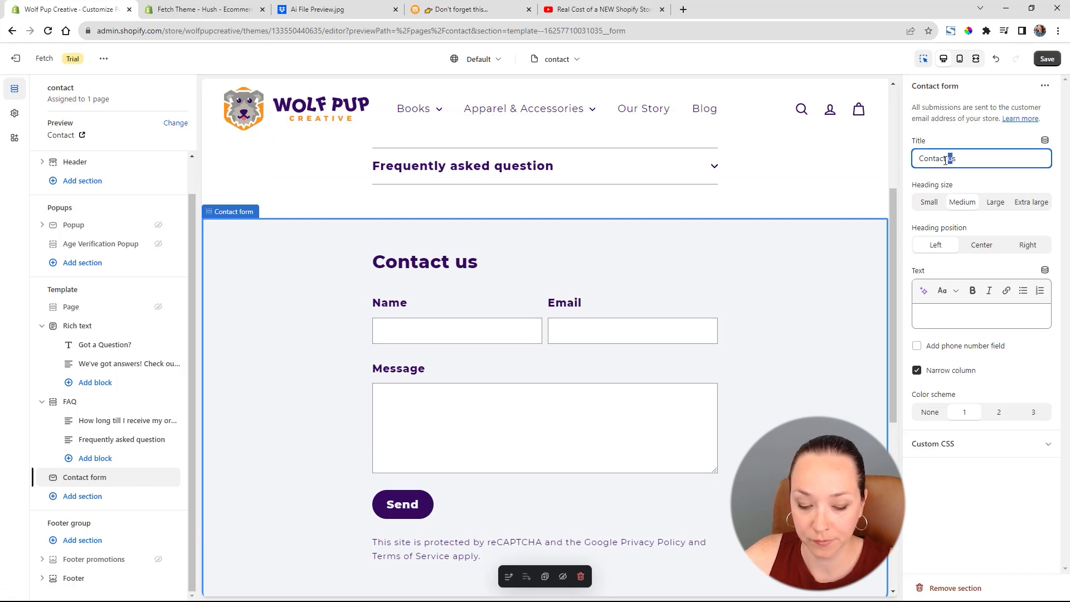
{"action": "type", "text": "U"}
{"action": "left_click", "coordinate": [982, 245]}
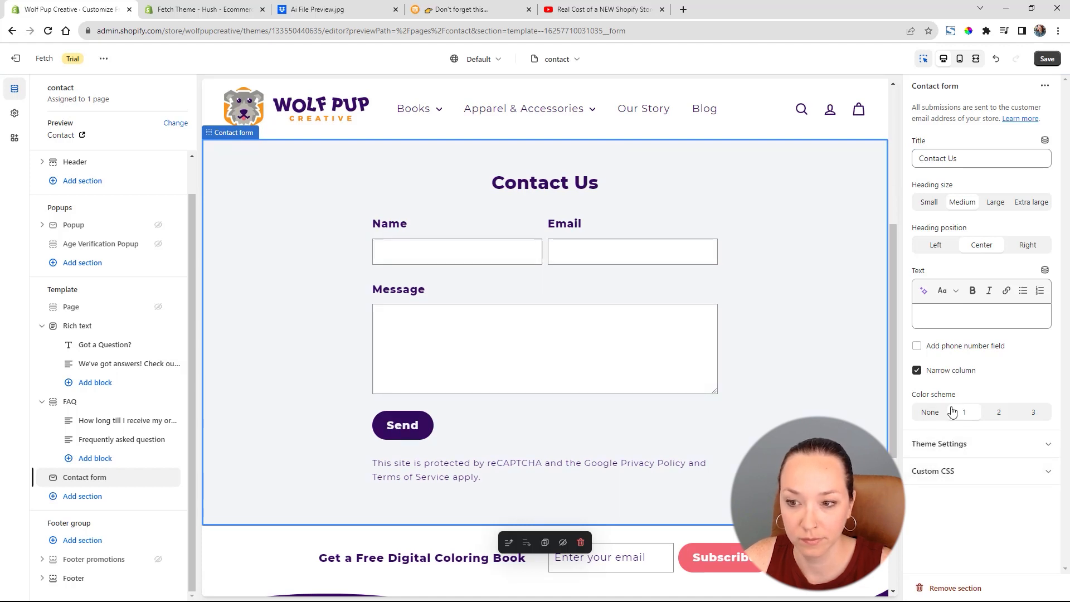
Look over the finished contact page and save the template changes.
{"action": "scroll", "coordinate": [747, 379], "scroll_direction": "down", "scroll_amount": 4}
{"action": "scroll", "coordinate": [730, 370], "scroll_direction": "up", "scroll_amount": 10}
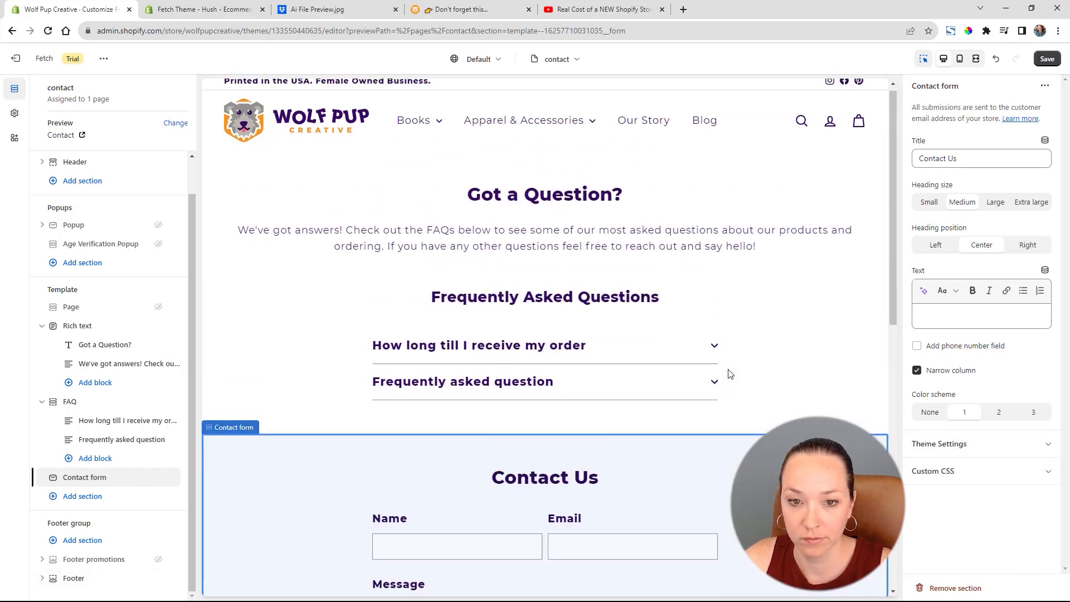
{"action": "left_click", "coordinate": [1042, 58]}
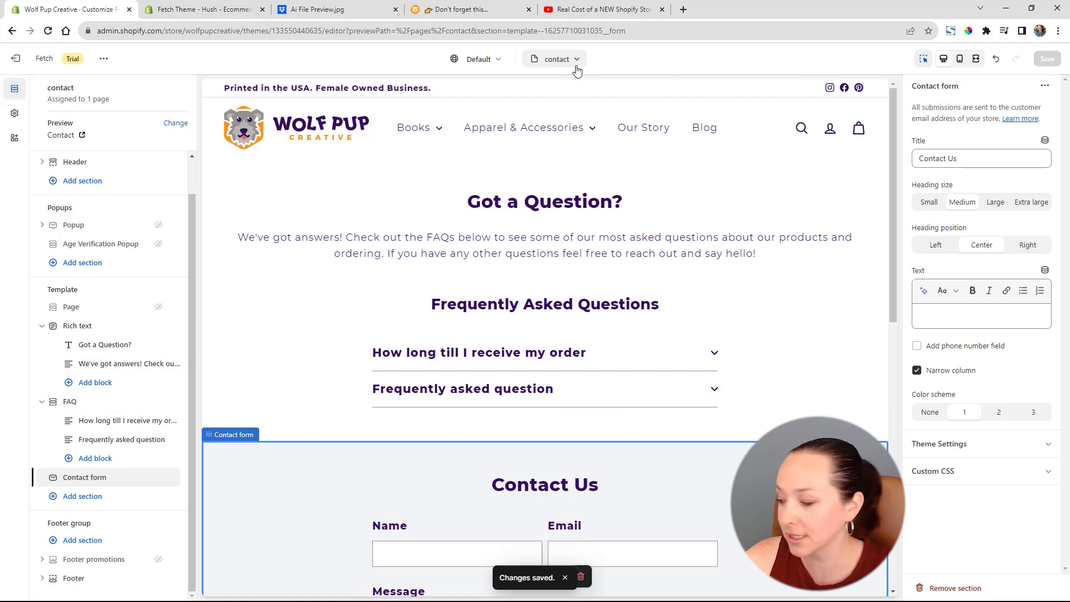
Open the Default page template and review how the Returns Policy page displays in it.
{"action": "left_click", "coordinate": [560, 66]}
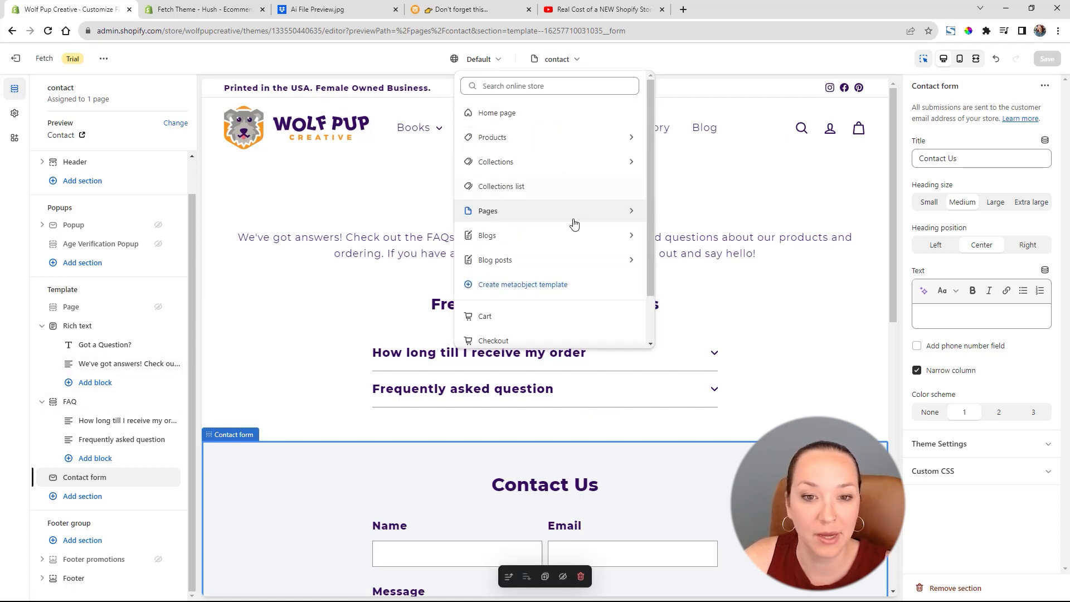
{"action": "left_click", "coordinate": [630, 217]}
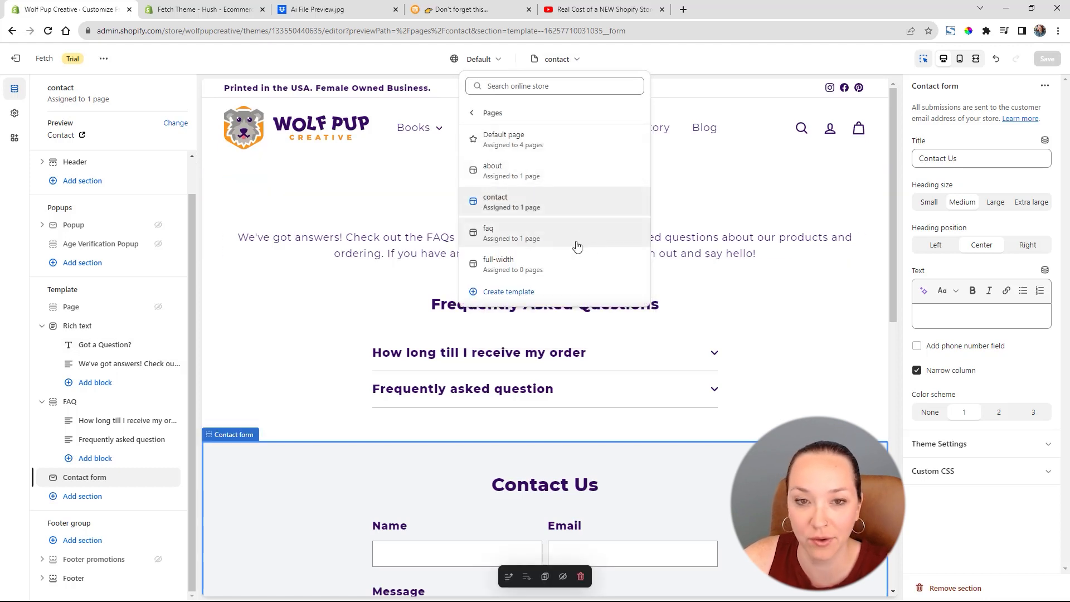
{"action": "left_click", "coordinate": [560, 142]}
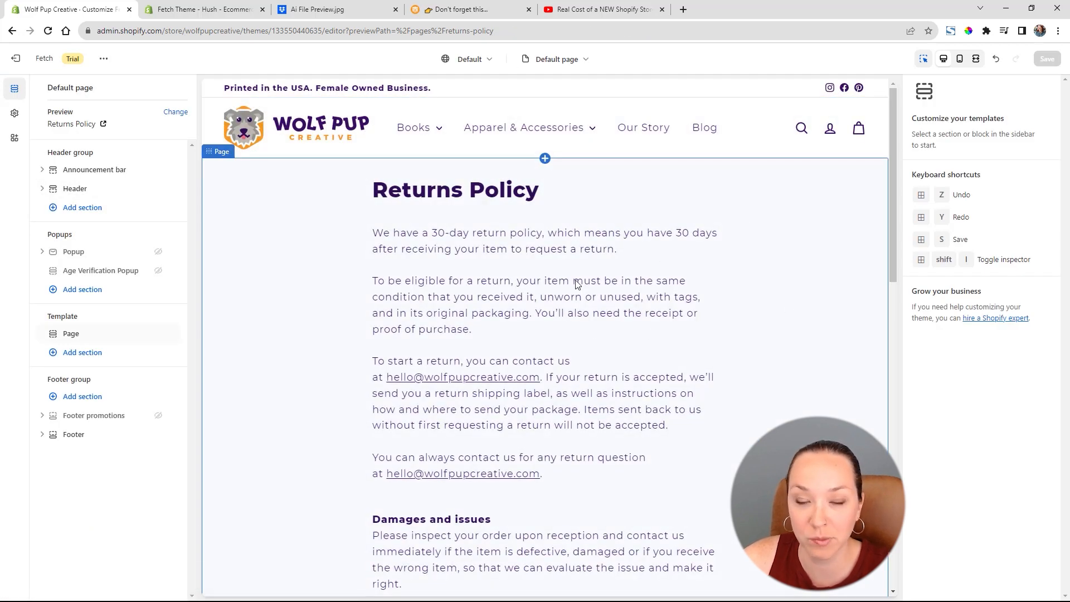
{"action": "scroll", "coordinate": [624, 259], "scroll_direction": "down", "scroll_amount": 12}
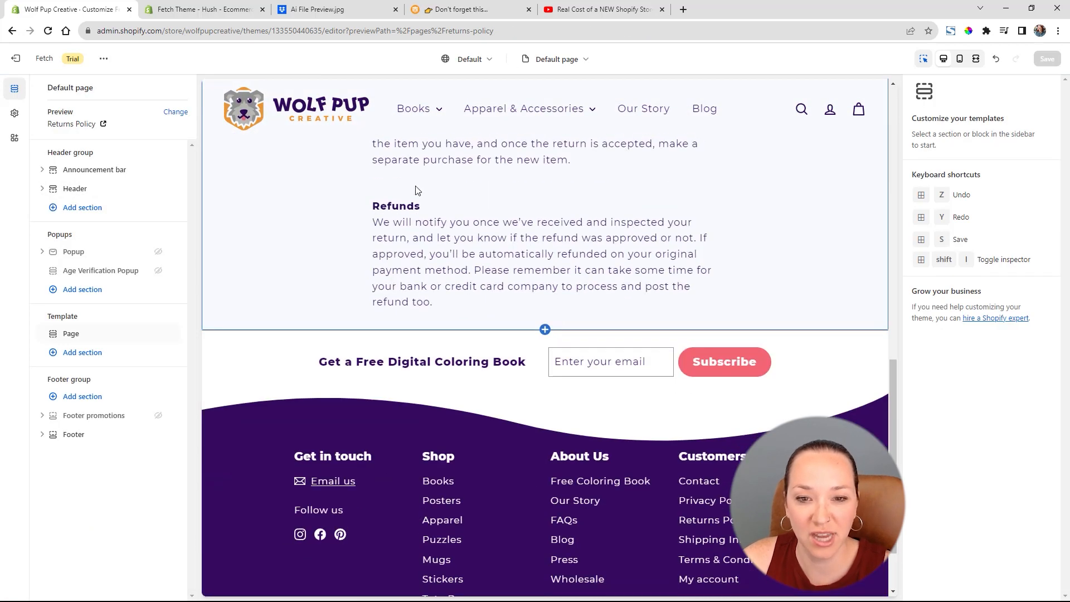
{"action": "scroll", "coordinate": [716, 244], "scroll_direction": "up", "scroll_amount": 10}
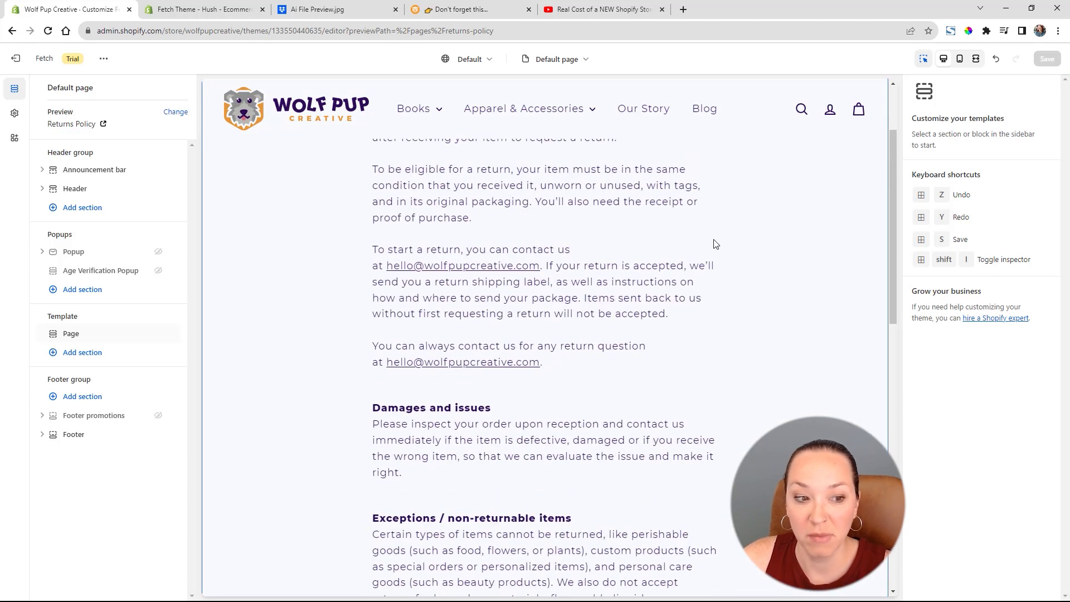
{"action": "scroll", "coordinate": [716, 245], "scroll_direction": "up", "scroll_amount": 3}
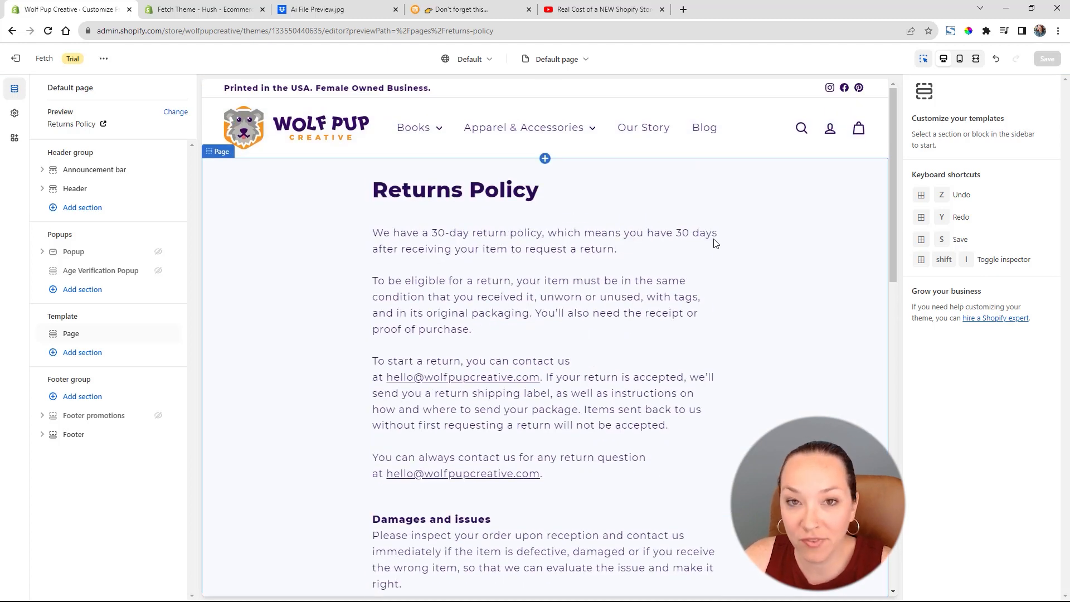
{"action": "scroll", "coordinate": [622, 431], "scroll_direction": "down", "scroll_amount": 10}
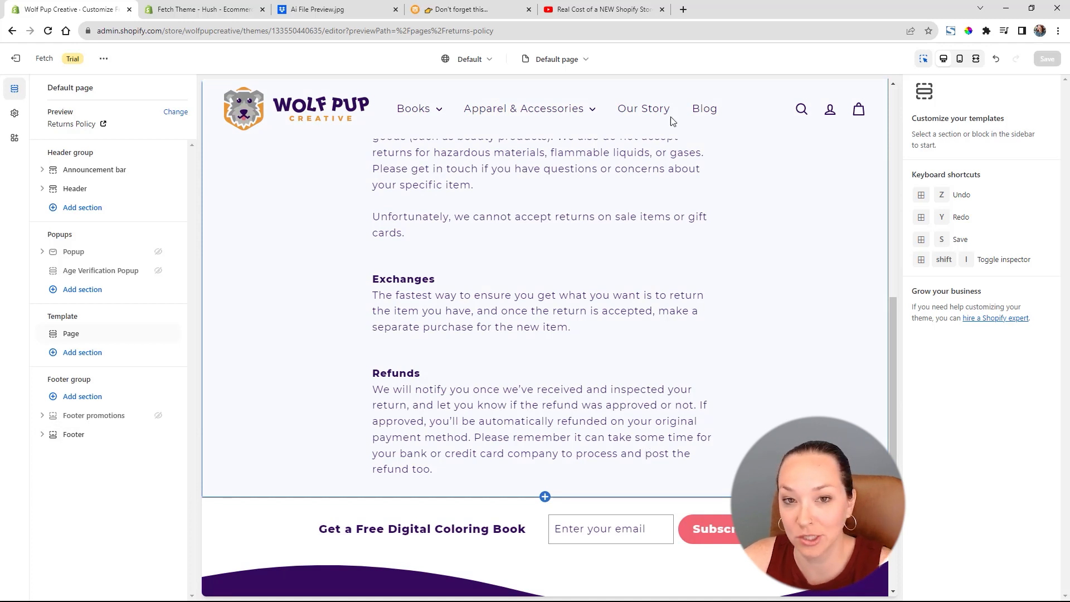
Create a new page template named "Coloring Book" based on the about template.
{"action": "left_click", "coordinate": [575, 64]}
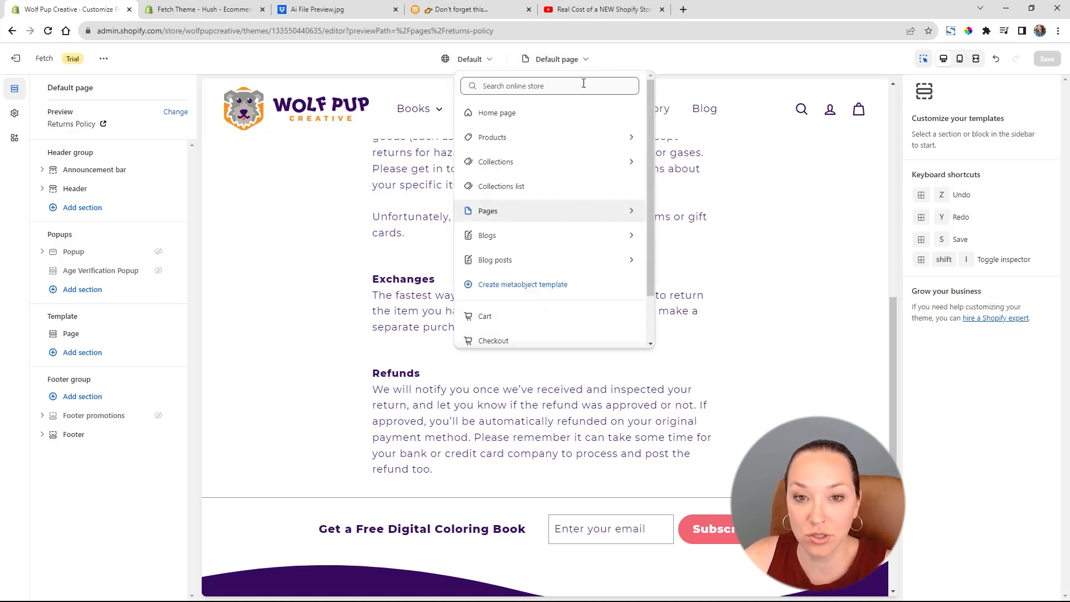
{"action": "left_click", "coordinate": [628, 213]}
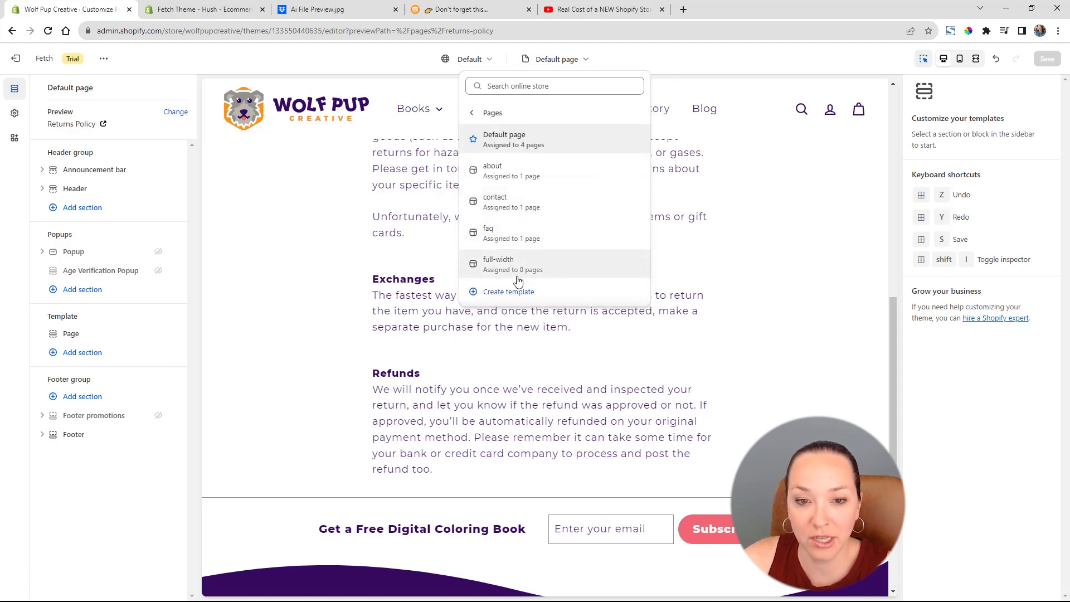
{"action": "left_click", "coordinate": [507, 293]}
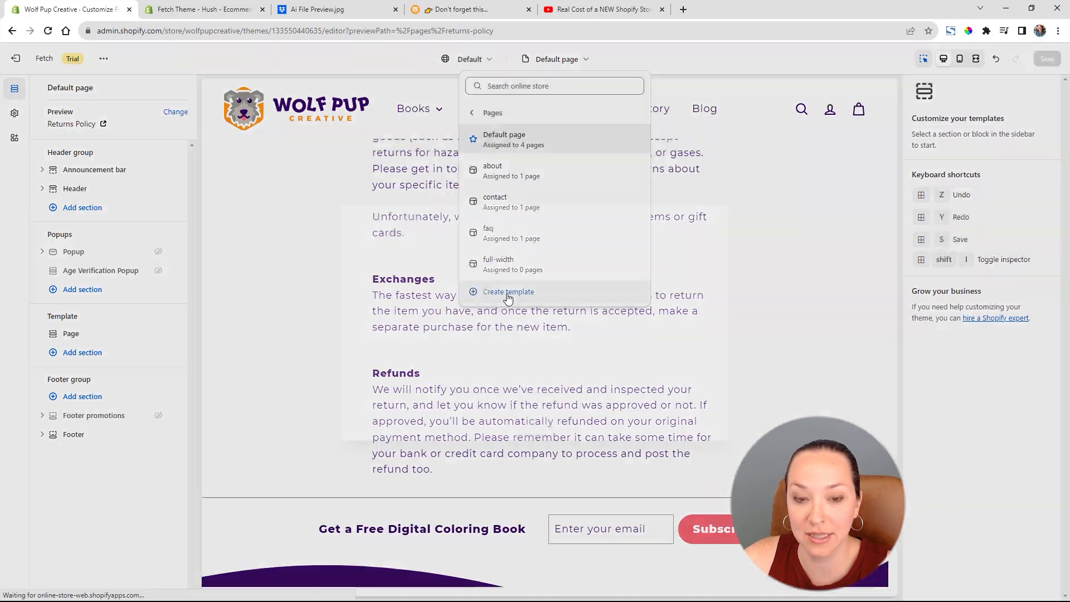
{"action": "left_click", "coordinate": [531, 315]}
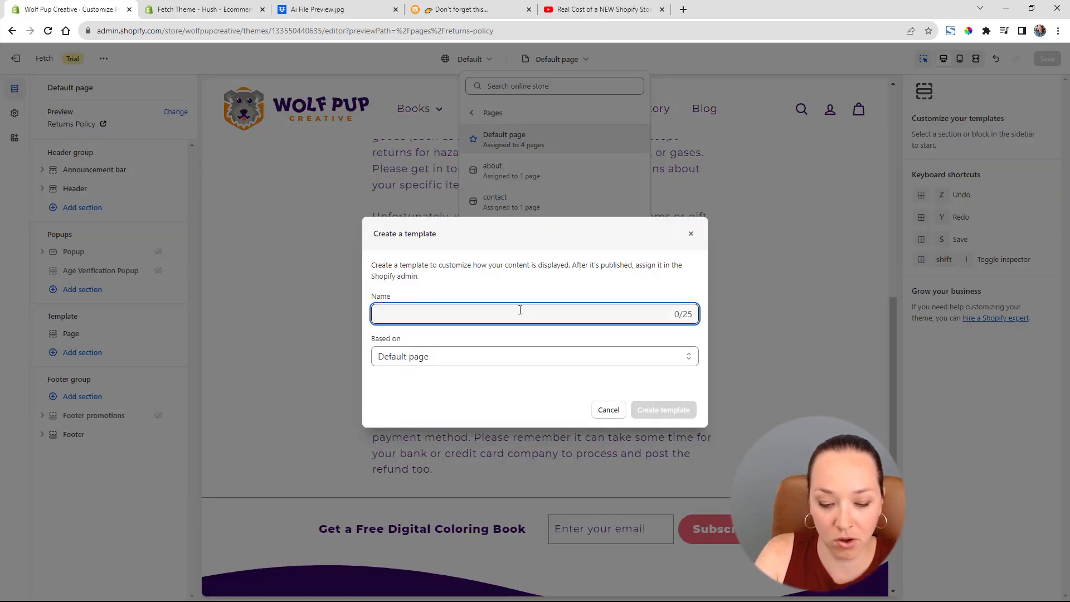
{"action": "type", "text": "Coloring Book"}
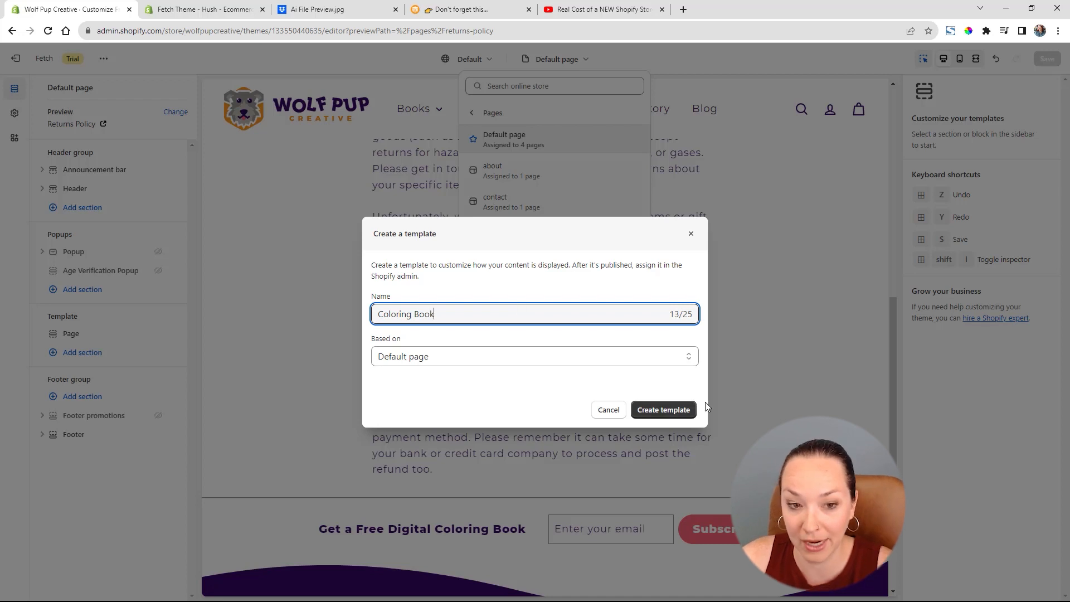
{"action": "left_click", "coordinate": [454, 359]}
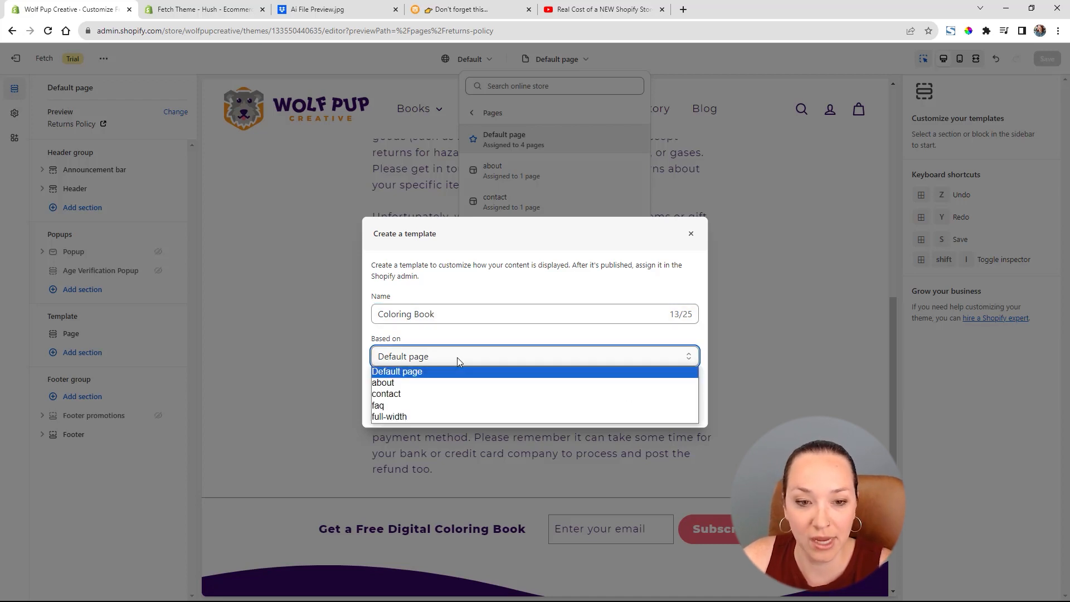
{"action": "left_click", "coordinate": [390, 383]}
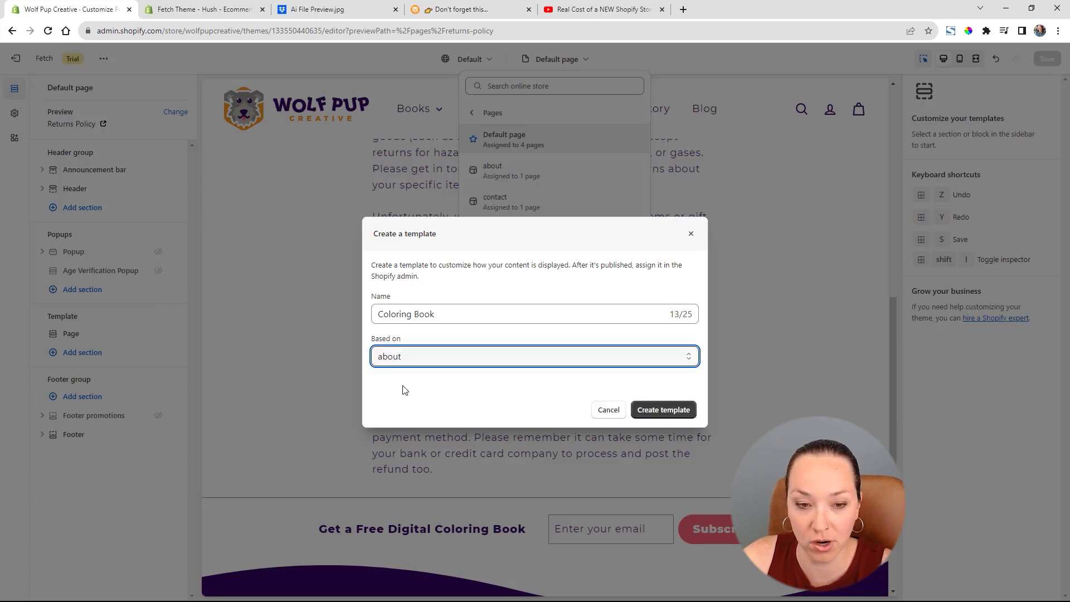
{"action": "left_click", "coordinate": [665, 411]}
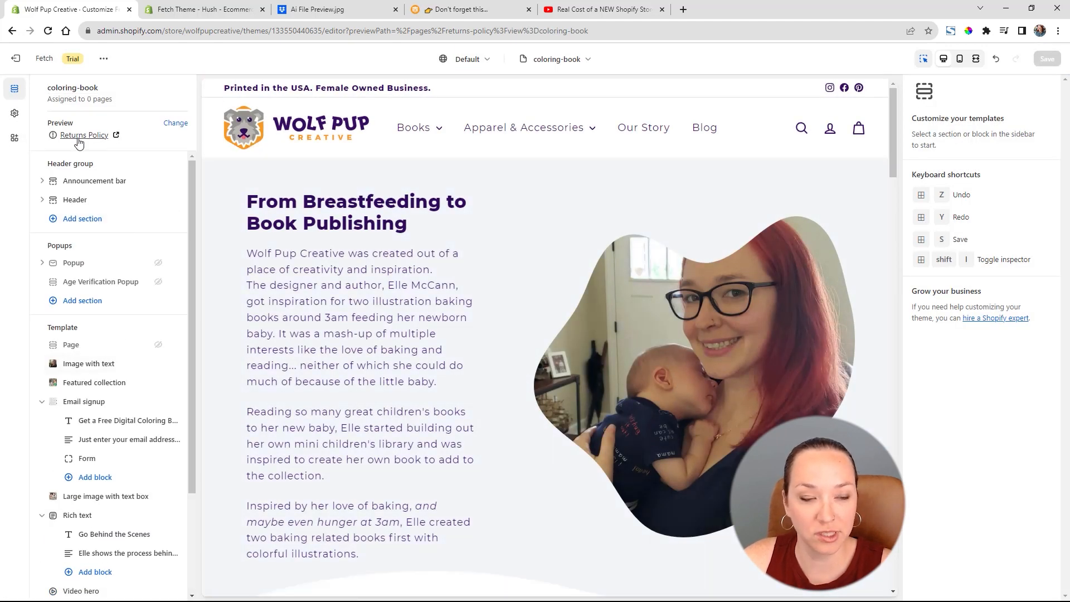
Switch the coloring-book template's preview to the "Download a Free Coloring Book" page and look through its sections.
{"action": "left_click", "coordinate": [174, 123]}
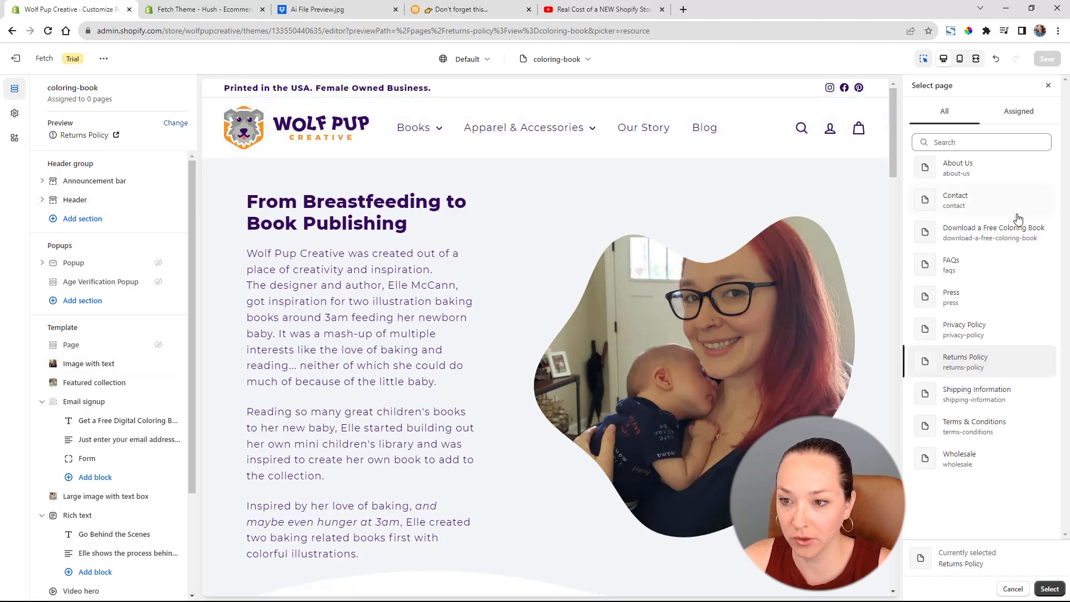
{"action": "double_click", "coordinate": [987, 237]}
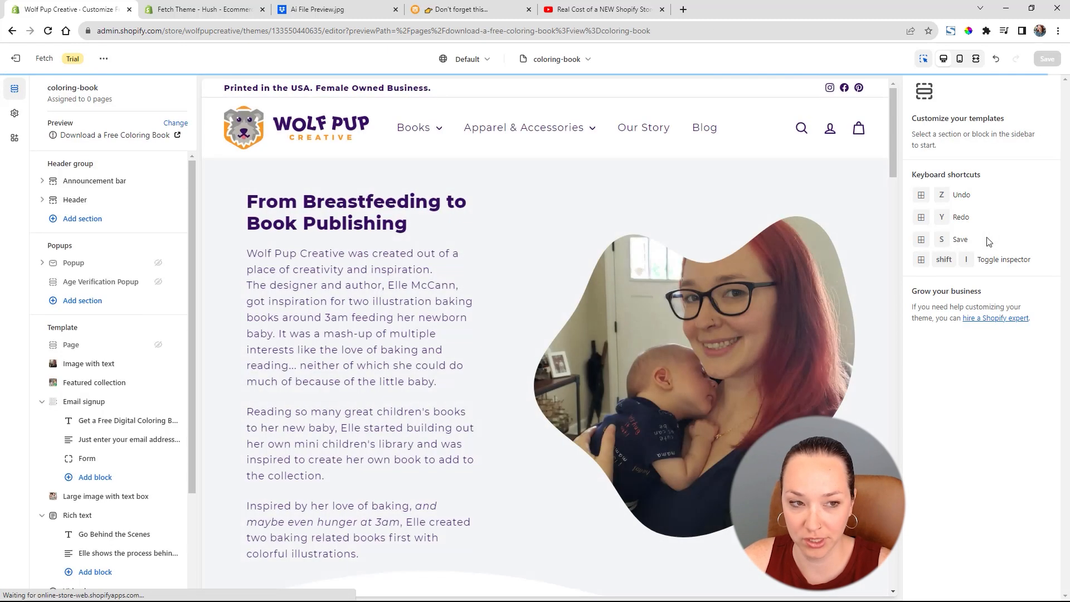
{"action": "scroll", "coordinate": [680, 283], "scroll_direction": "down", "scroll_amount": 9}
{"action": "scroll", "coordinate": [645, 297], "scroll_direction": "down", "scroll_amount": 5}
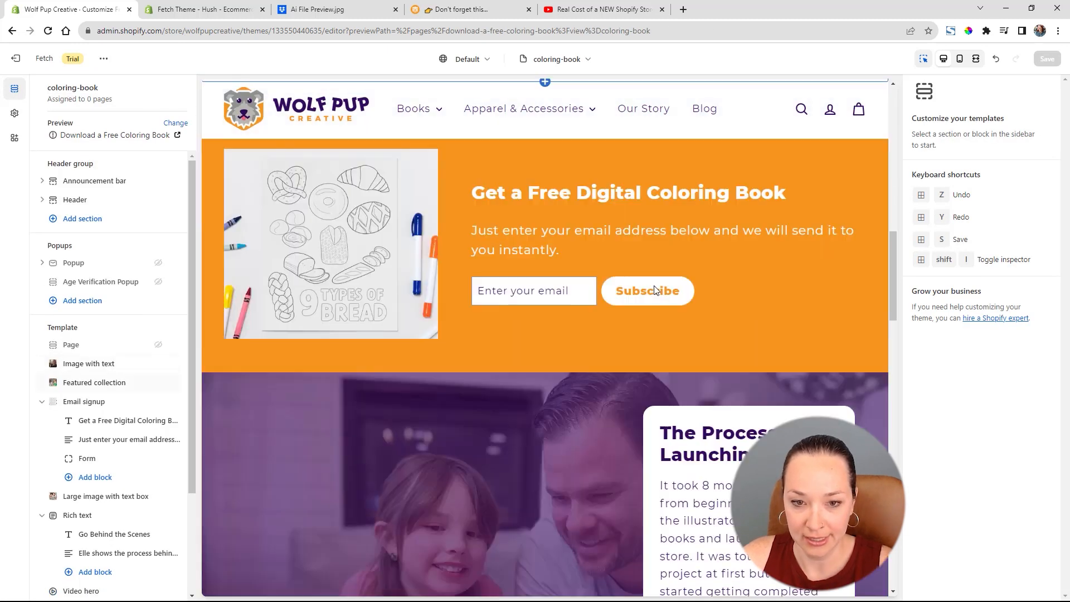
{"action": "scroll", "coordinate": [417, 269], "scroll_direction": "up", "scroll_amount": 4}
{"action": "scroll", "coordinate": [417, 269], "scroll_direction": "up", "scroll_amount": 10}
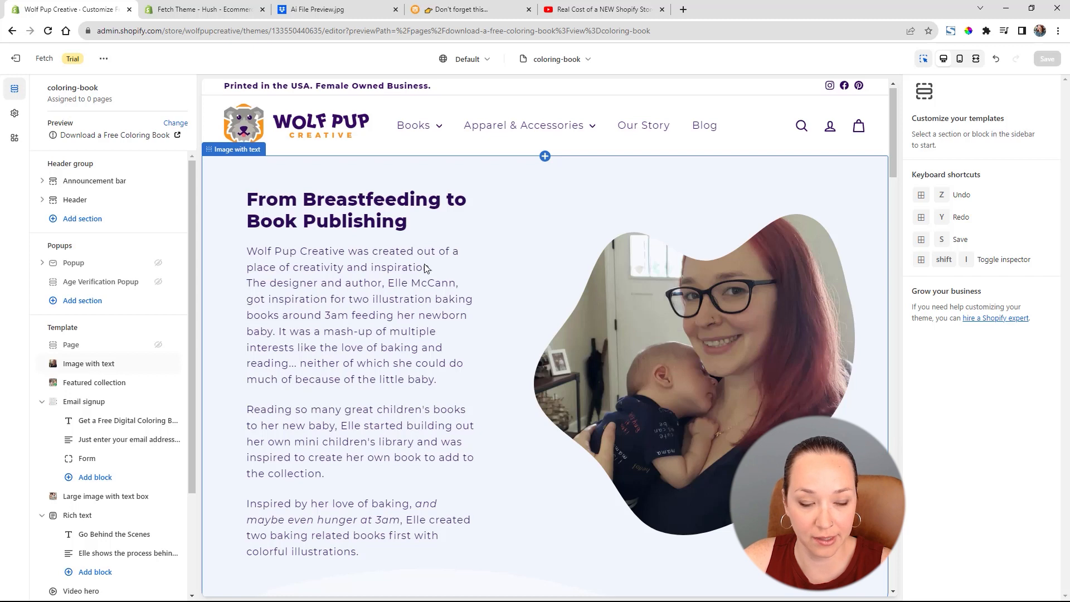
Move the Email signup section above the Image with text section and give it color scheme 1.
{"action": "scroll", "coordinate": [425, 268], "scroll_direction": "down", "scroll_amount": 10}
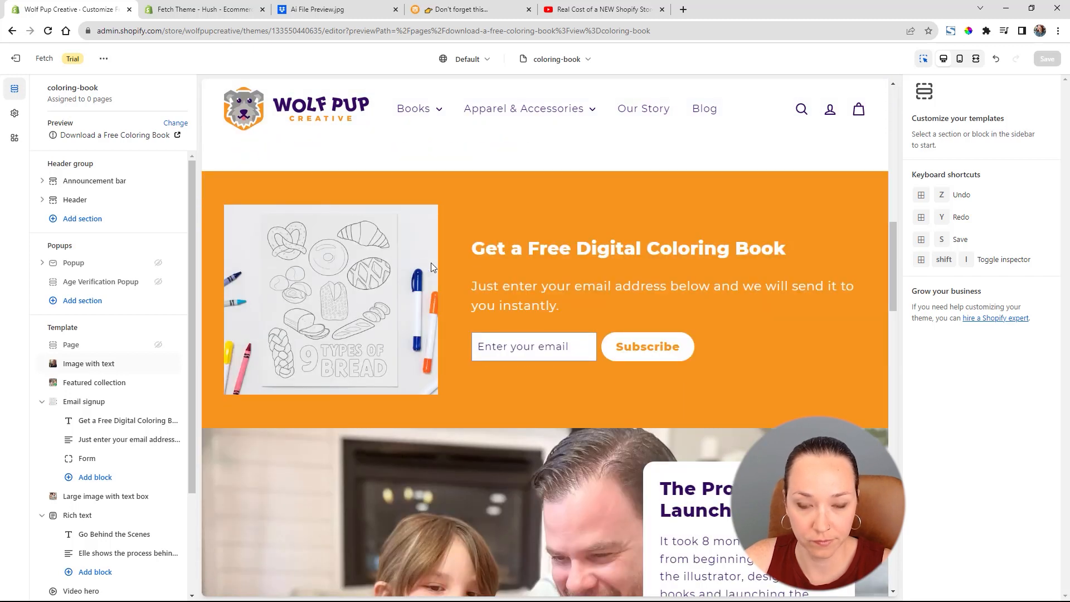
{"action": "scroll", "coordinate": [608, 291], "scroll_direction": "up", "scroll_amount": 7}
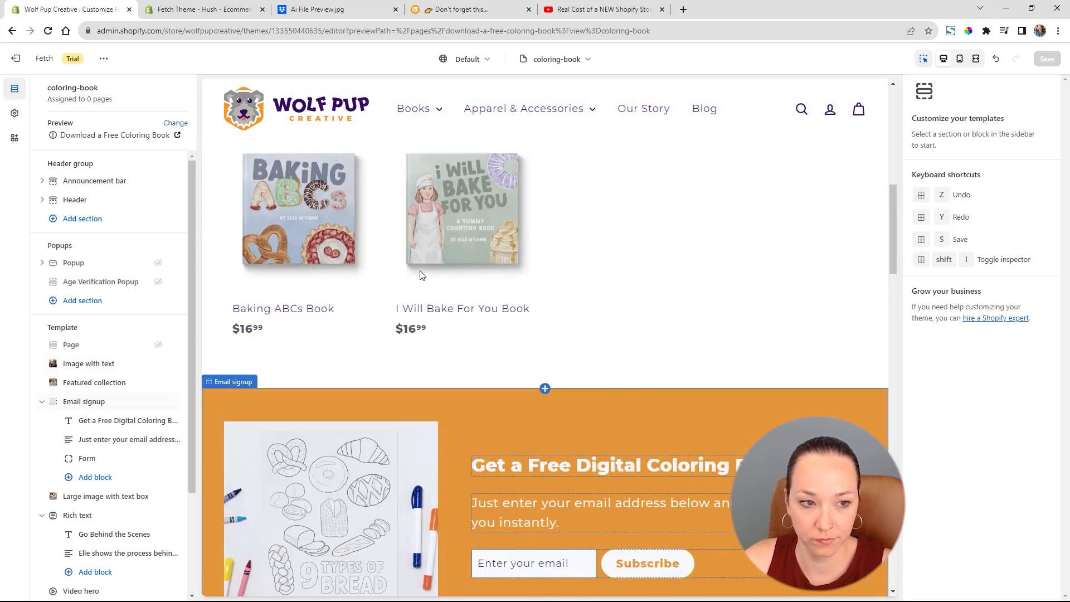
{"action": "scroll", "coordinate": [424, 356], "scroll_direction": "down", "scroll_amount": 5}
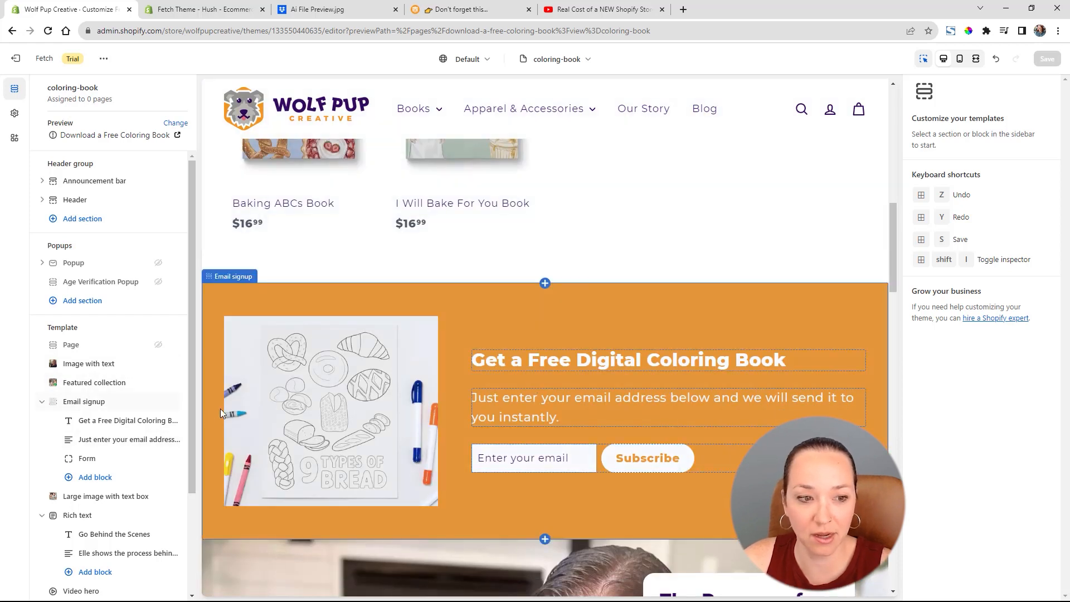
{"action": "left_click_drag", "start_coordinate": [180, 402], "coordinate": [159, 361]}
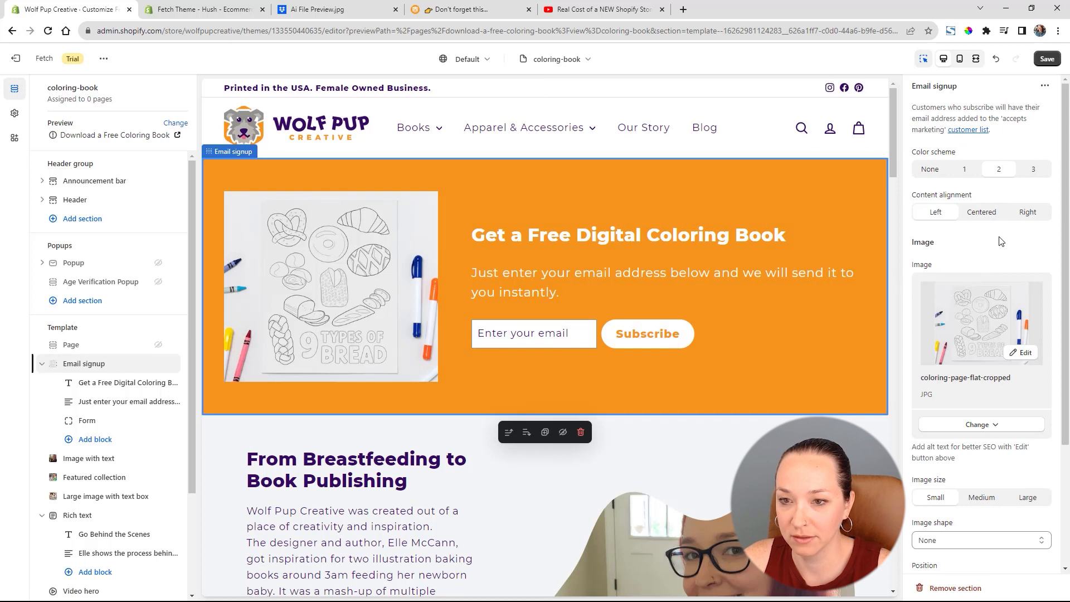
{"action": "left_click", "coordinate": [961, 174]}
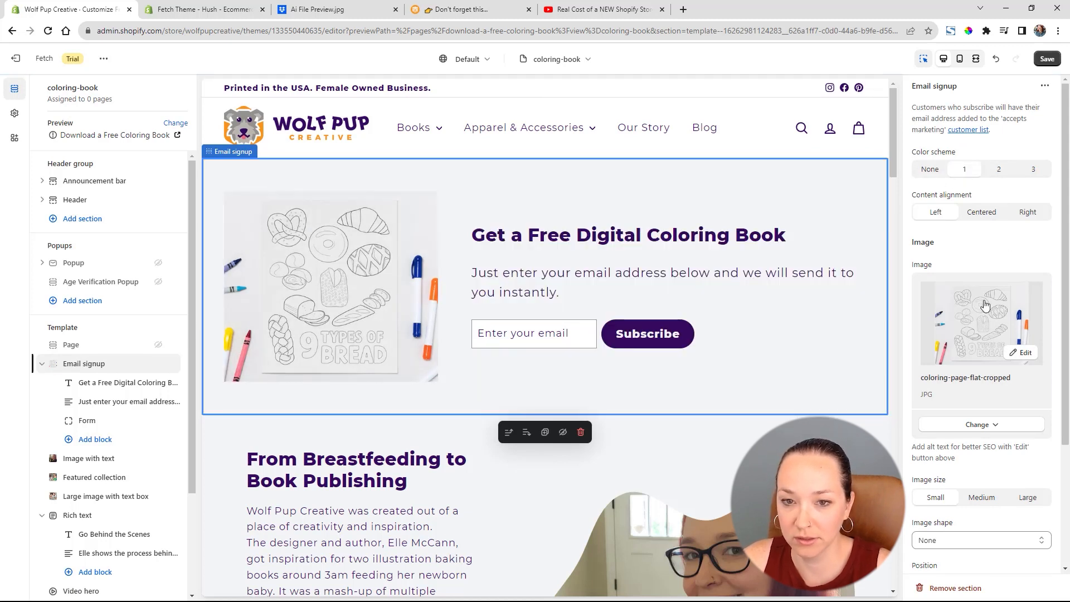
Set the email signup image to Medium size, trying the Splat 1 shape before choosing Arch.
{"action": "scroll", "coordinate": [1002, 372], "scroll_direction": "down", "scroll_amount": 1}
{"action": "scroll", "coordinate": [1002, 372], "scroll_direction": "down", "scroll_amount": 2}
{"action": "left_click", "coordinate": [995, 333]}
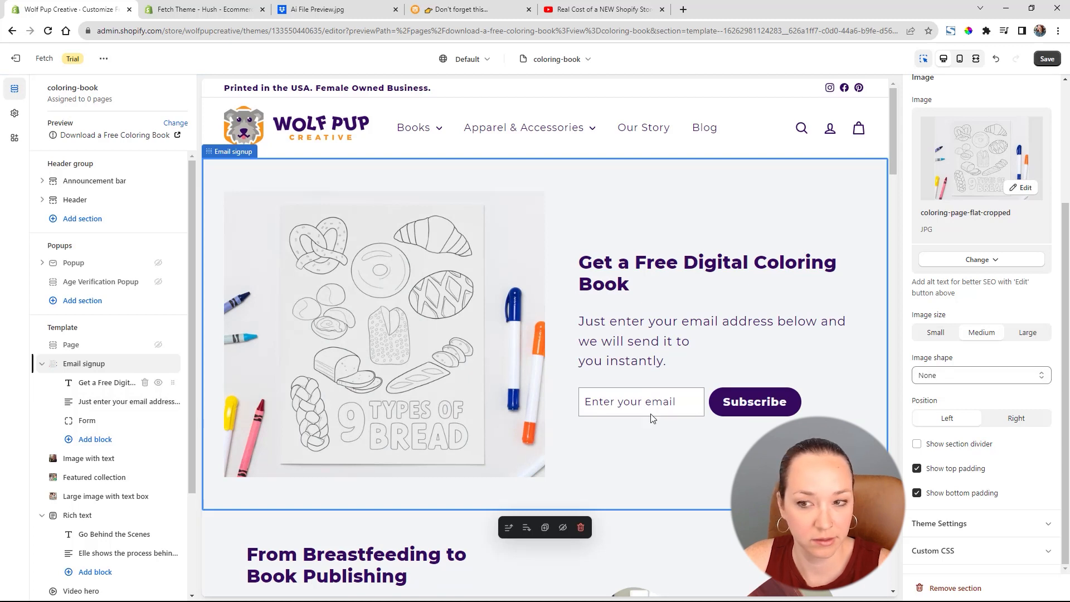
{"action": "left_click", "coordinate": [963, 373]}
{"action": "left_click", "coordinate": [941, 469]}
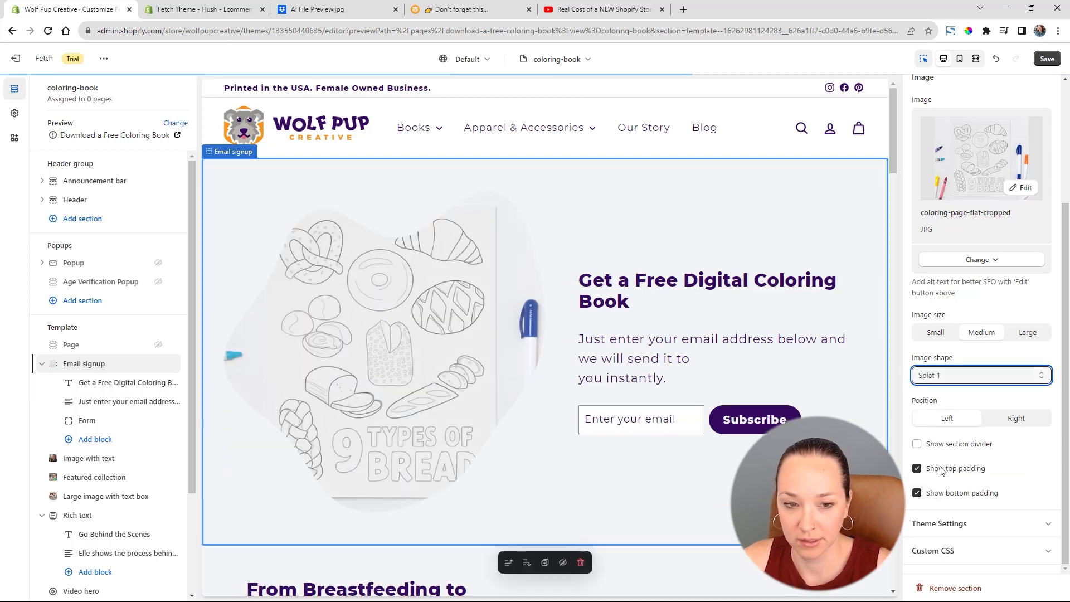
{"action": "left_click", "coordinate": [963, 382]}
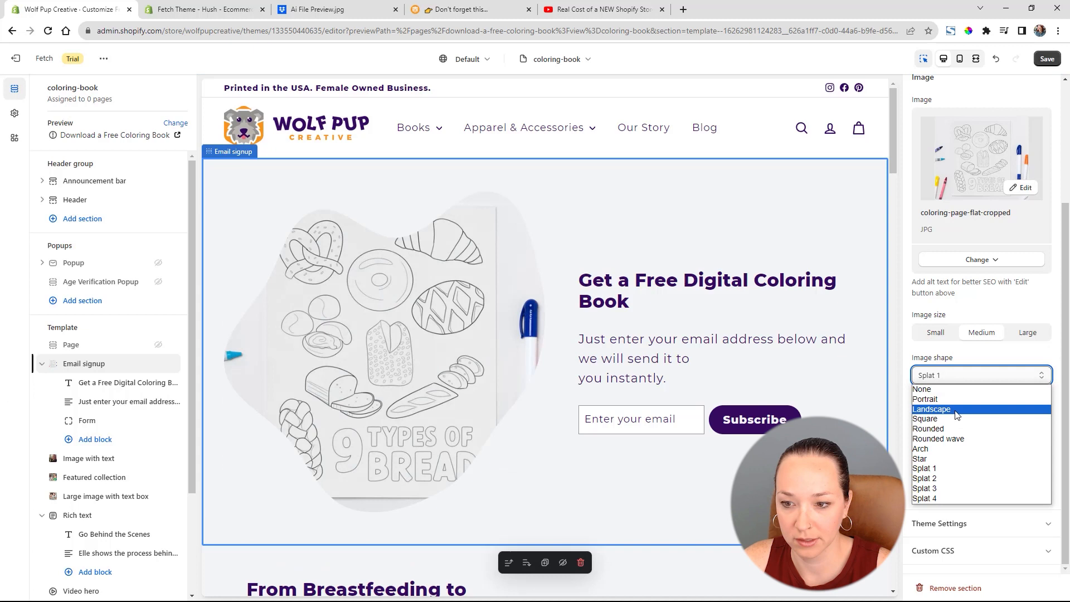
{"action": "left_click", "coordinate": [951, 448]}
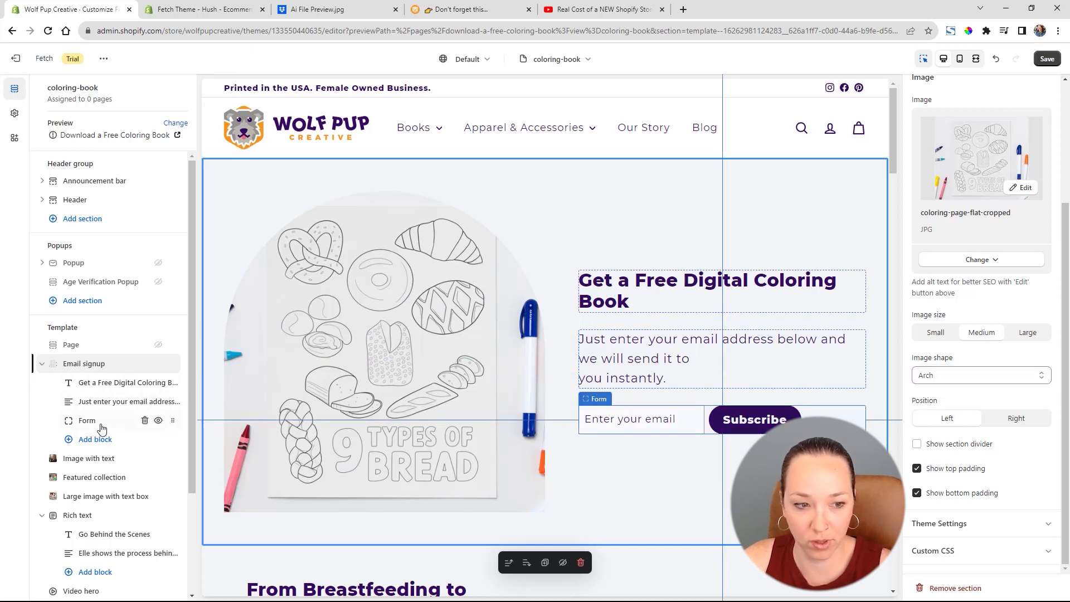
{"action": "scroll", "coordinate": [102, 425], "scroll_direction": "down", "scroll_amount": 2}
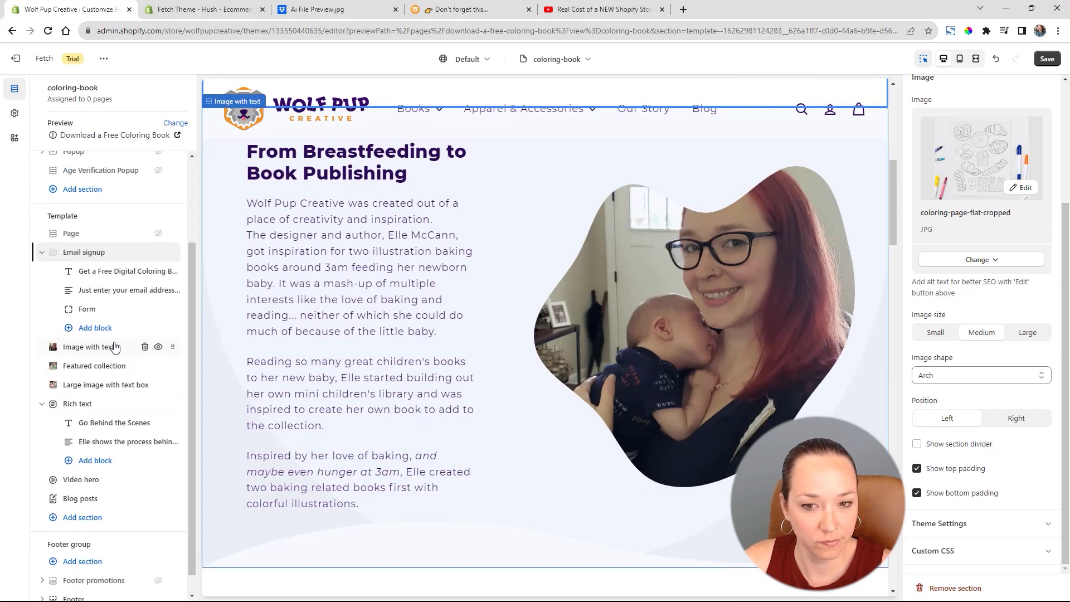
Move the Featured collection section above the Image with text section in the coloring-book template.
{"action": "scroll", "coordinate": [115, 350], "scroll_direction": "down", "scroll_amount": 1}
{"action": "scroll", "coordinate": [672, 382], "scroll_direction": "up", "scroll_amount": 5}
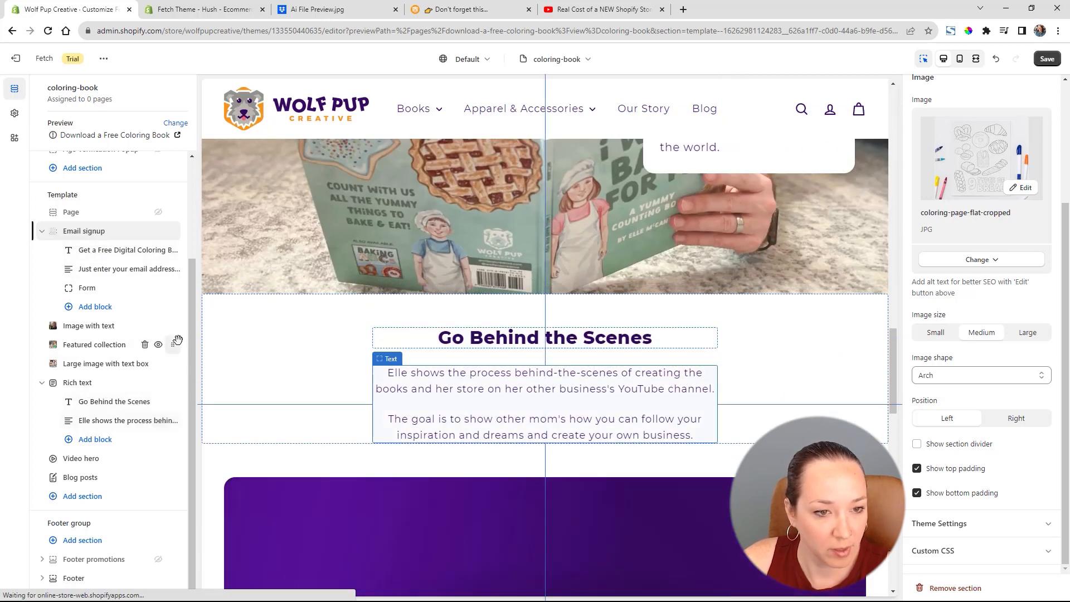
{"action": "left_click_drag", "start_coordinate": [172, 344], "coordinate": [167, 326]}
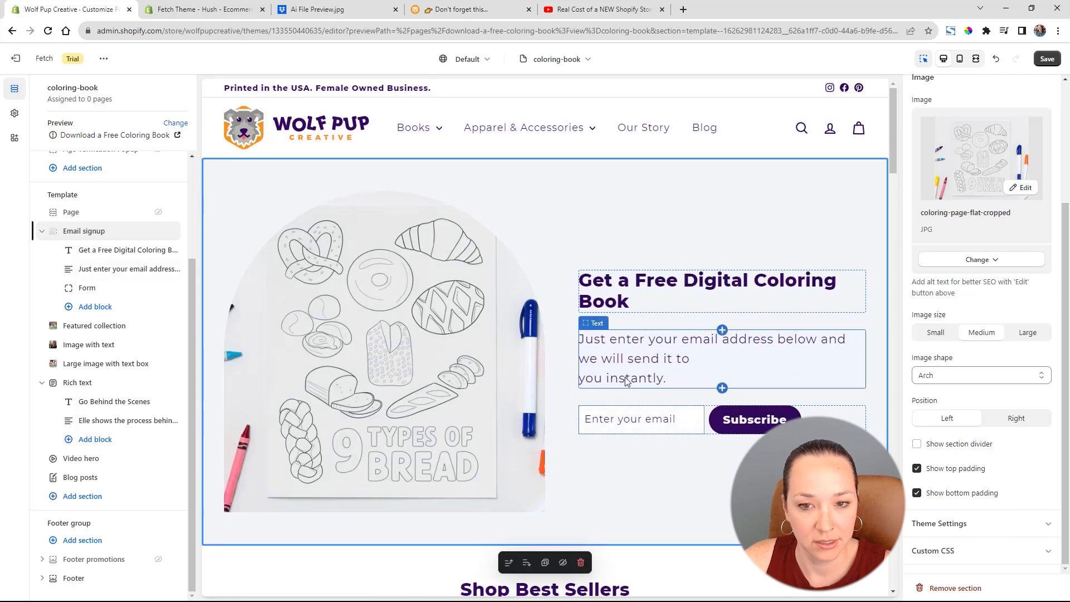
Switch to the live Wolf Pup Creative site, open its Free Coloring Book page, and copy the two paragraphs under the "Free Digital Coloring Book" heading.
{"action": "left_click", "coordinate": [465, 9]}
{"action": "scroll", "coordinate": [668, 316], "scroll_direction": "down", "scroll_amount": 9}
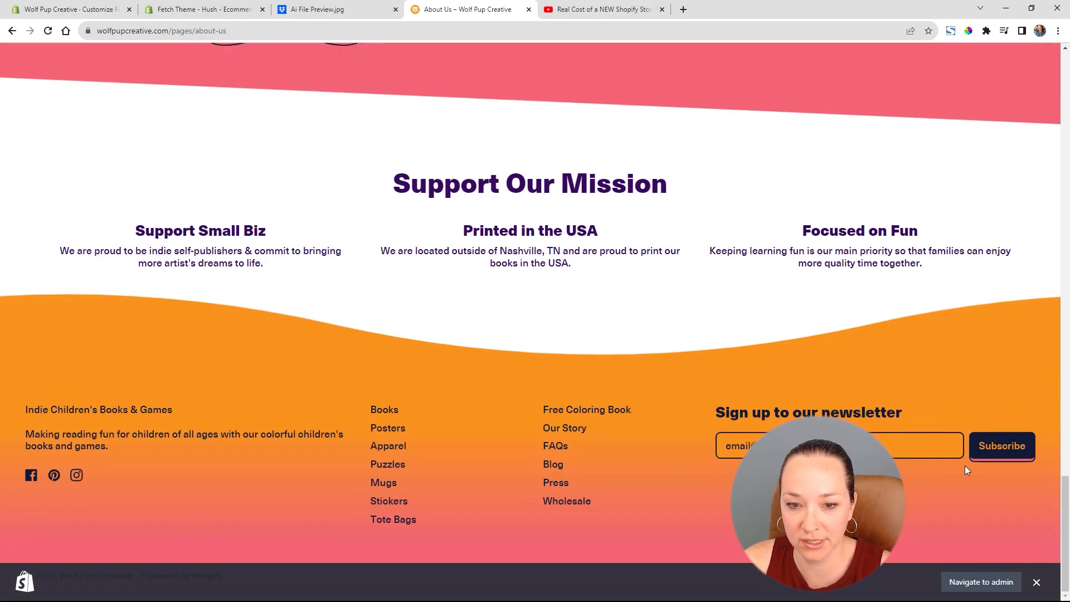
{"action": "left_click", "coordinate": [602, 416]}
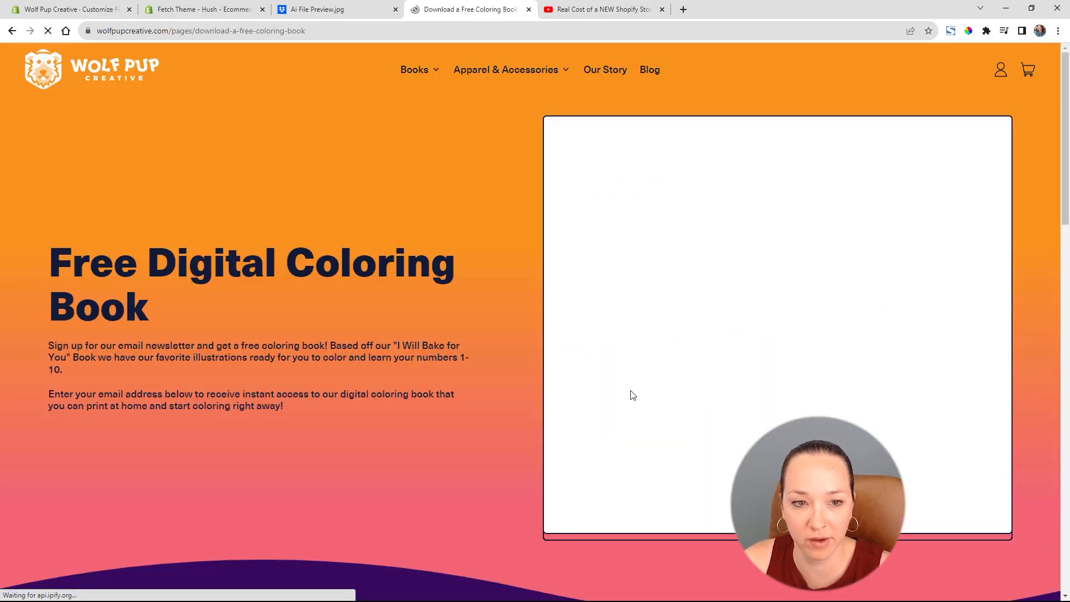
{"action": "scroll", "coordinate": [307, 285], "scroll_direction": "down", "scroll_amount": 2}
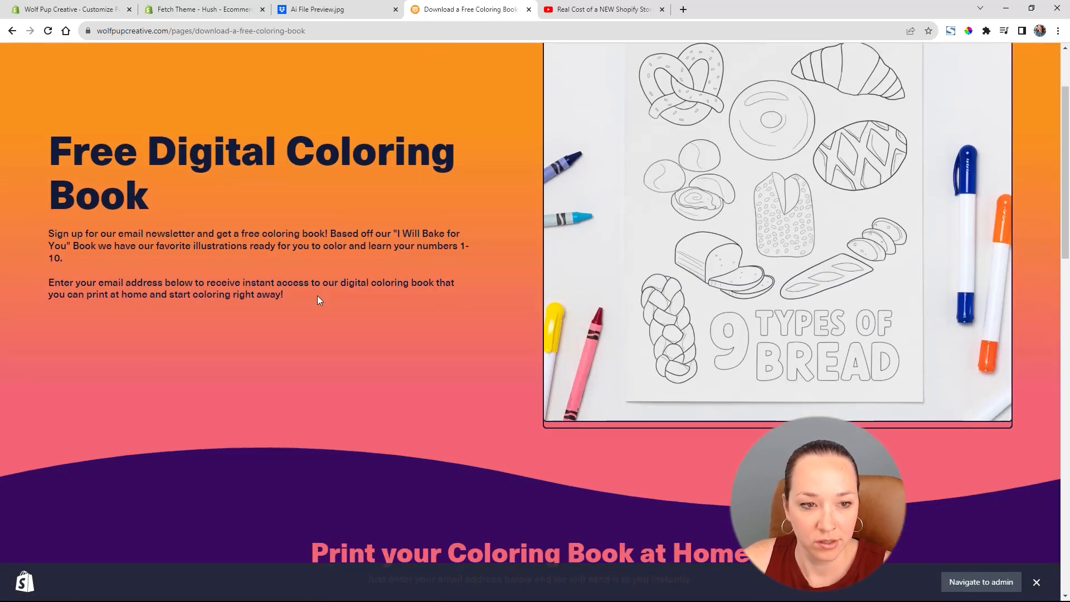
{"action": "left_click_drag", "start_coordinate": [318, 300], "coordinate": [48, 235]}
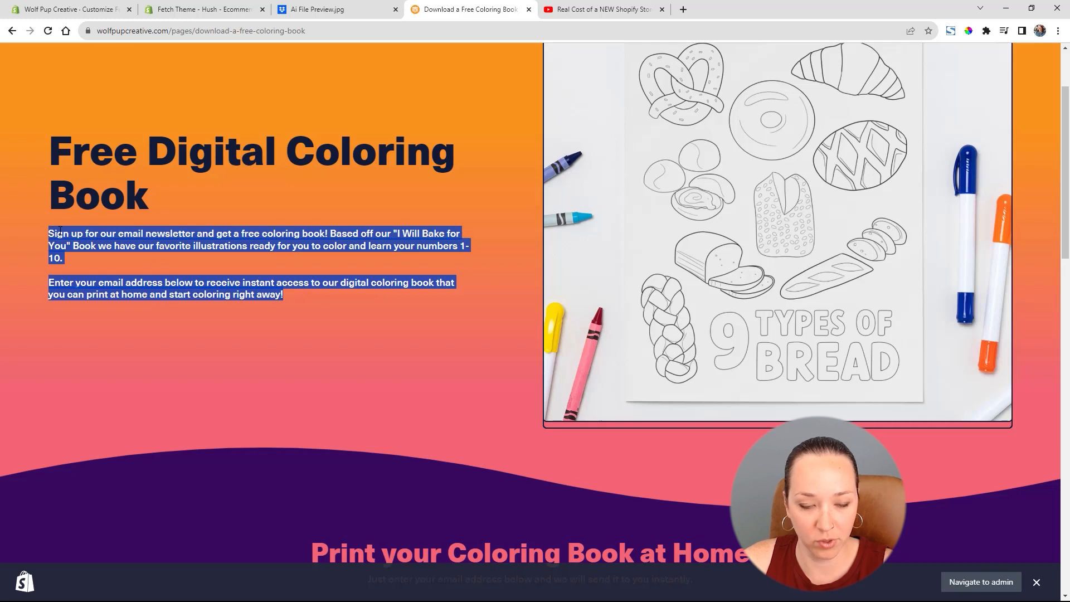
Review the live coloring book page's layout, from the intro and email signup through the Shop the Books section.
{"action": "scroll", "coordinate": [406, 257], "scroll_direction": "down", "scroll_amount": 4}
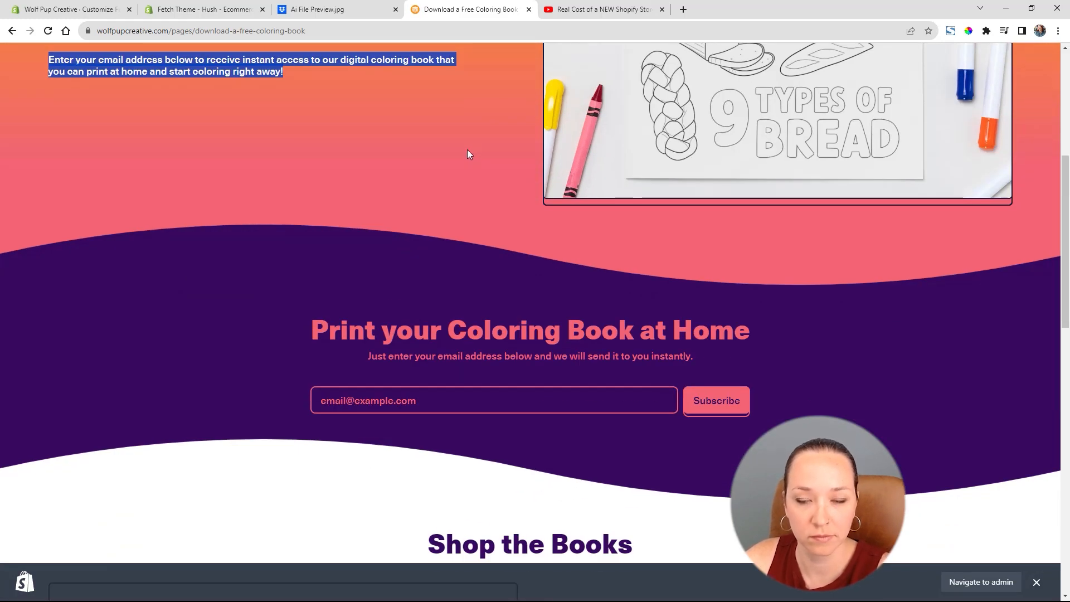
{"action": "scroll", "coordinate": [425, 162], "scroll_direction": "down", "scroll_amount": 4}
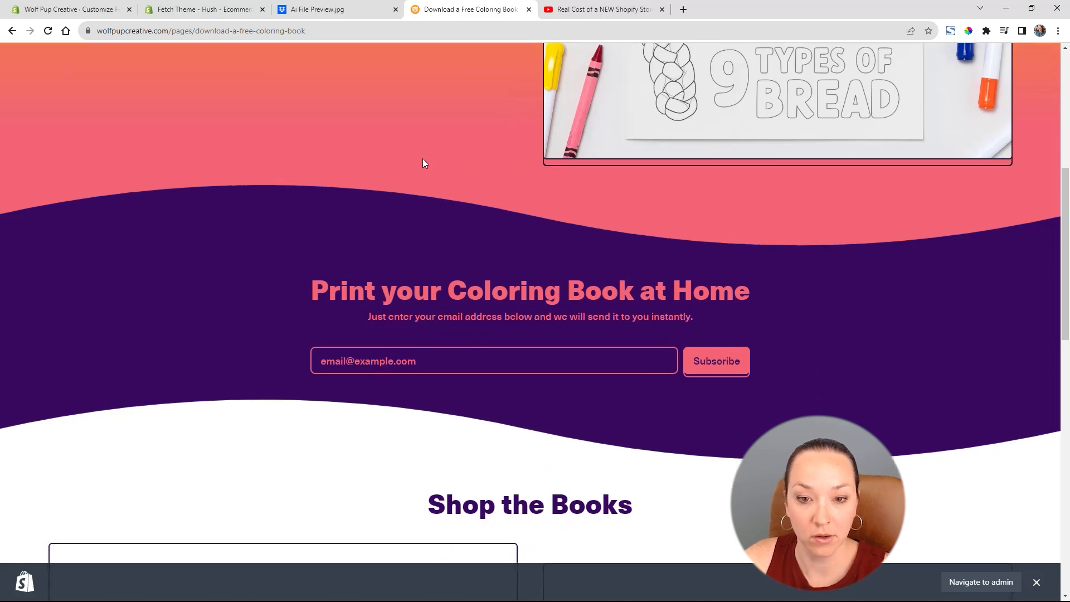
{"action": "scroll", "coordinate": [411, 217], "scroll_direction": "up", "scroll_amount": 5}
{"action": "scroll", "coordinate": [413, 217], "scroll_direction": "down", "scroll_amount": 17}
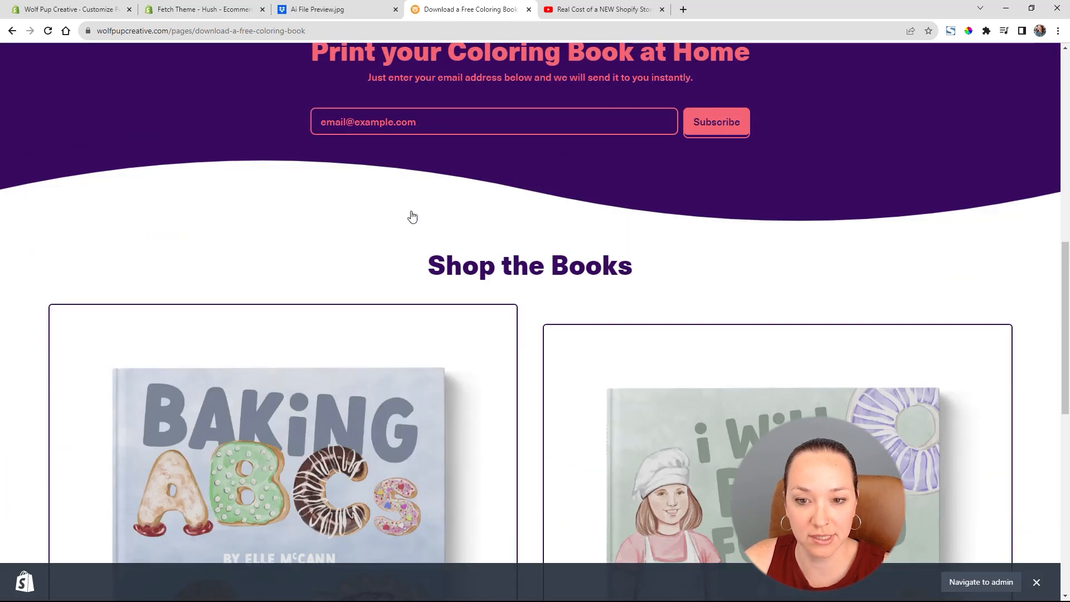
{"action": "scroll", "coordinate": [413, 215], "scroll_direction": "up", "scroll_amount": 13}
{"action": "scroll", "coordinate": [422, 212], "scroll_direction": "up", "scroll_amount": 8}
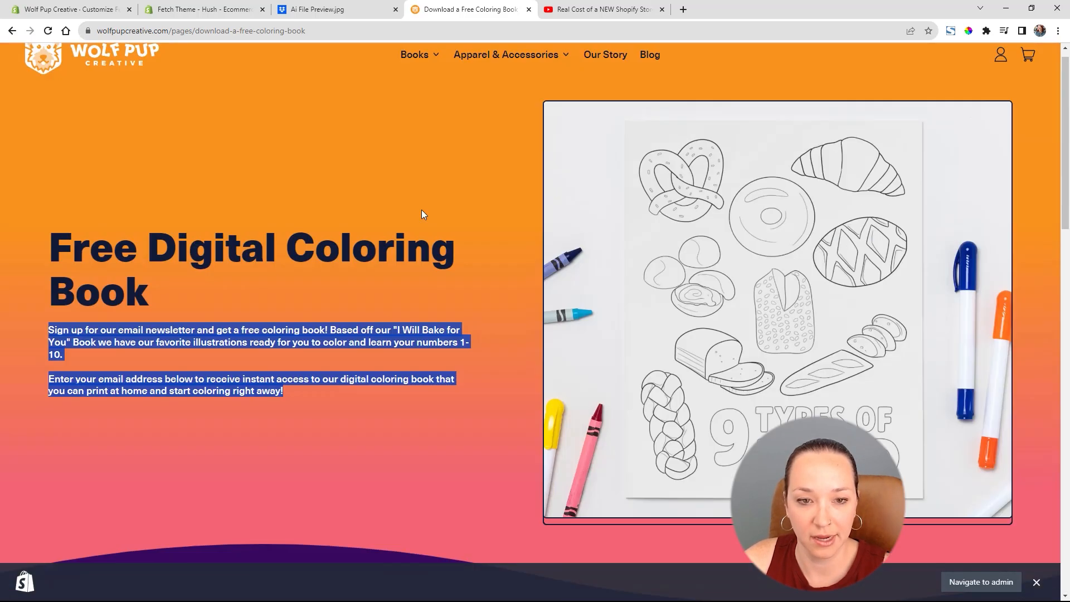
{"action": "scroll", "coordinate": [422, 212], "scroll_direction": "down", "scroll_amount": 3}
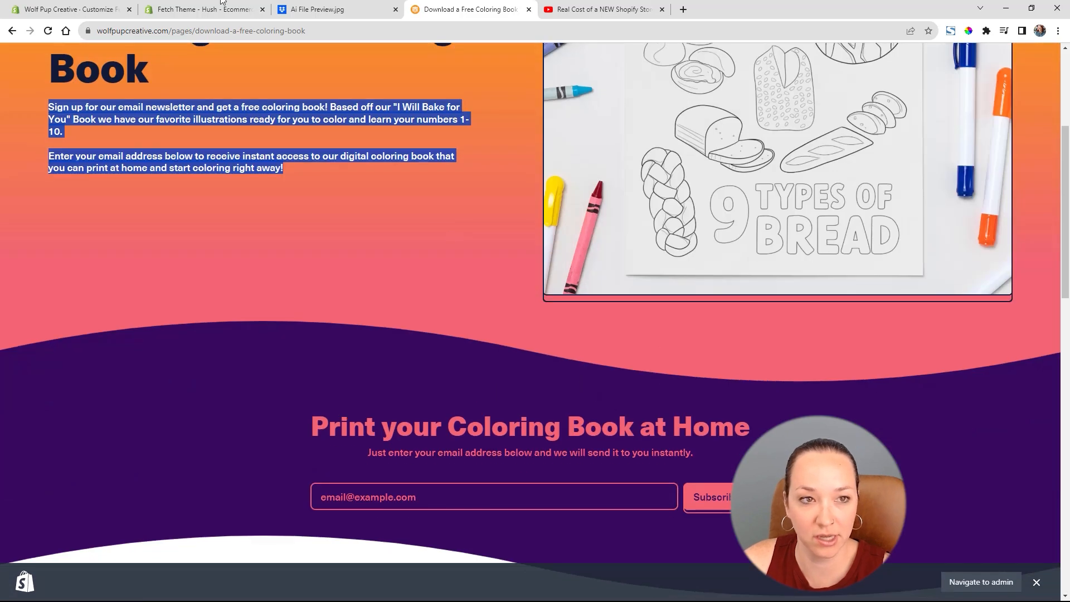
Return to the theme editor and move the Image with text section above the Email signup section.
{"action": "left_click", "coordinate": [71, 10]}
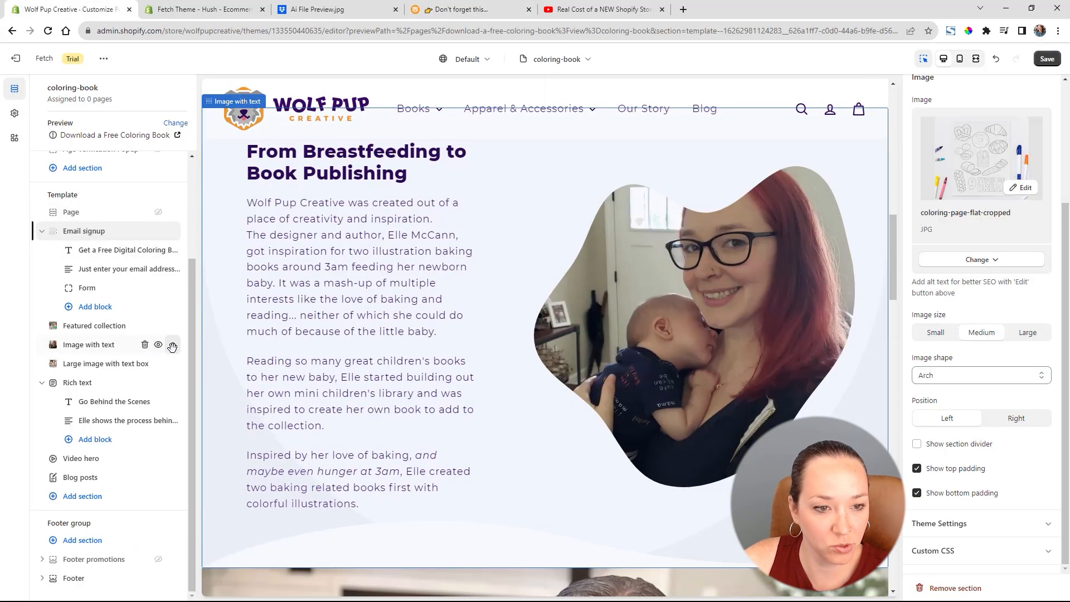
{"action": "left_click_drag", "start_coordinate": [173, 344], "coordinate": [147, 262]}
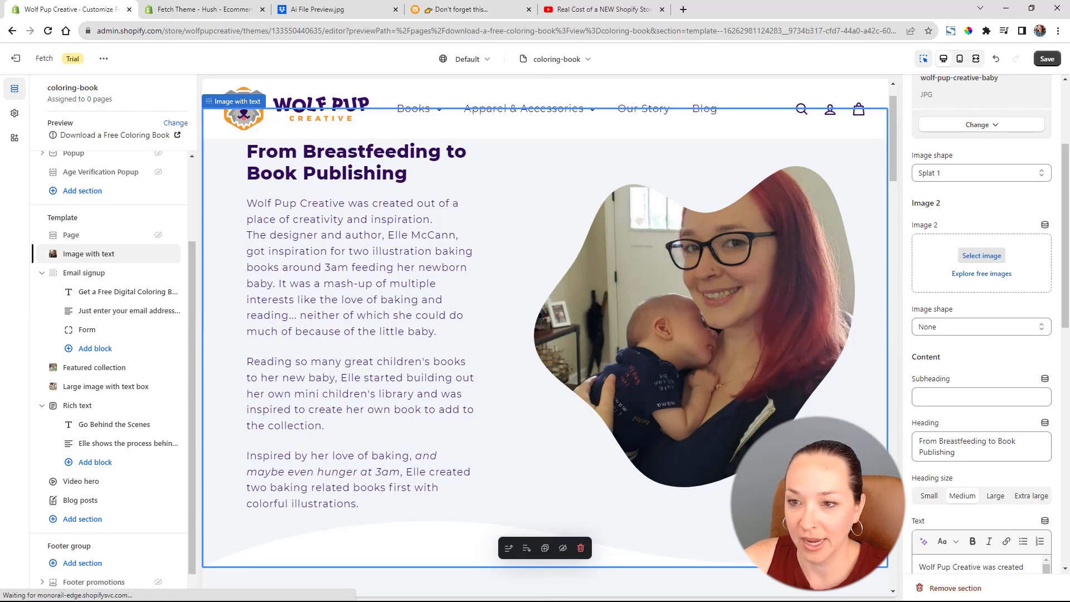
Replace the first image of the Image with text section with coloring-page-girl-cropped from the store library.
{"action": "scroll", "coordinate": [971, 245], "scroll_direction": "up", "scroll_amount": 3}
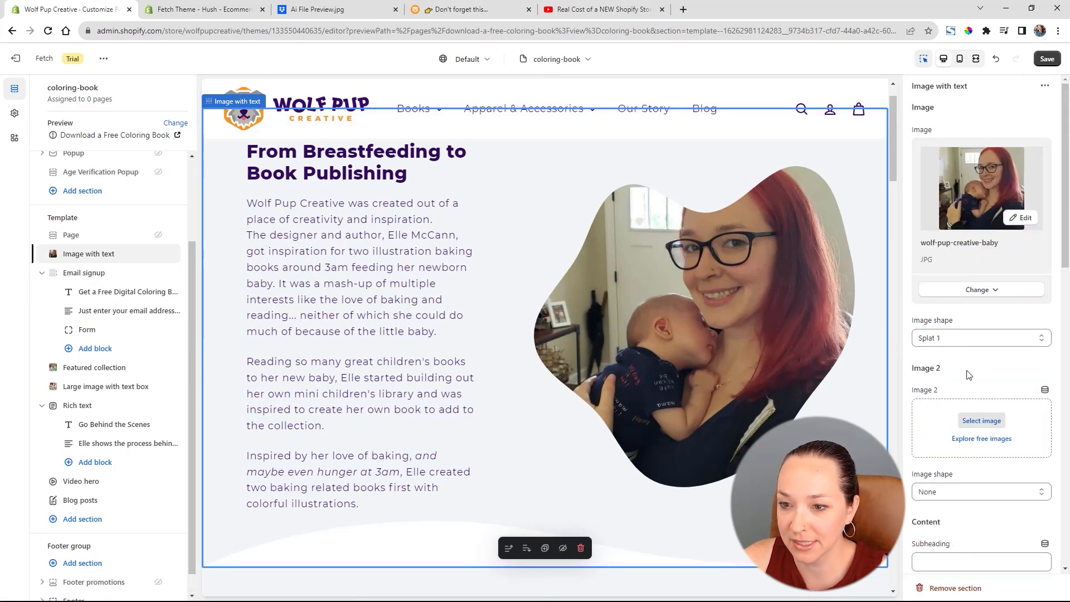
{"action": "left_click", "coordinate": [977, 290]}
{"action": "left_click", "coordinate": [957, 312]}
{"action": "scroll", "coordinate": [649, 357], "scroll_direction": "down", "scroll_amount": 15}
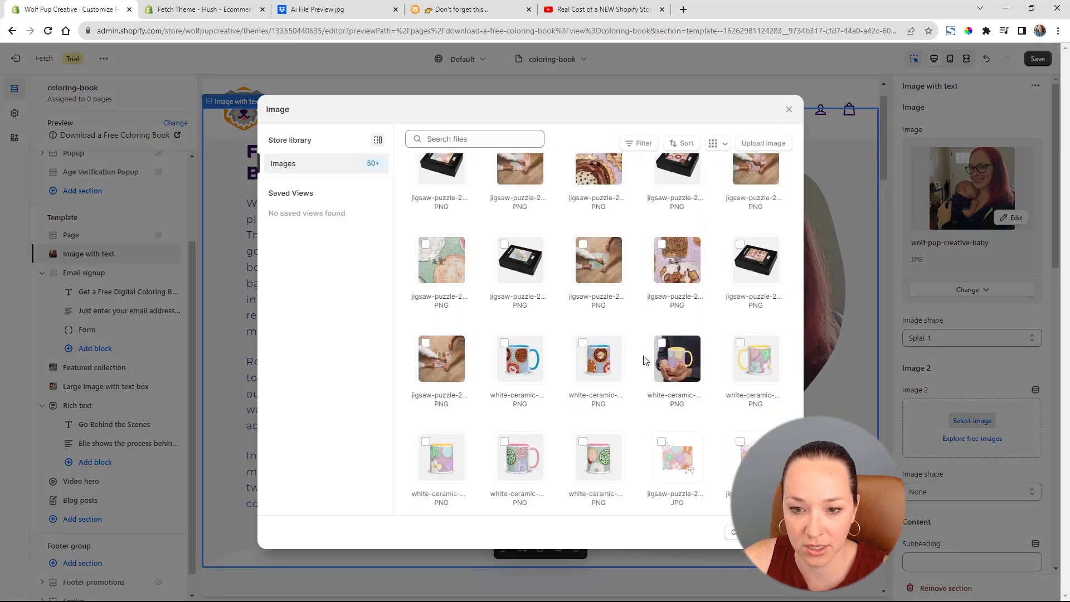
{"action": "scroll", "coordinate": [700, 352], "scroll_direction": "down", "scroll_amount": 10}
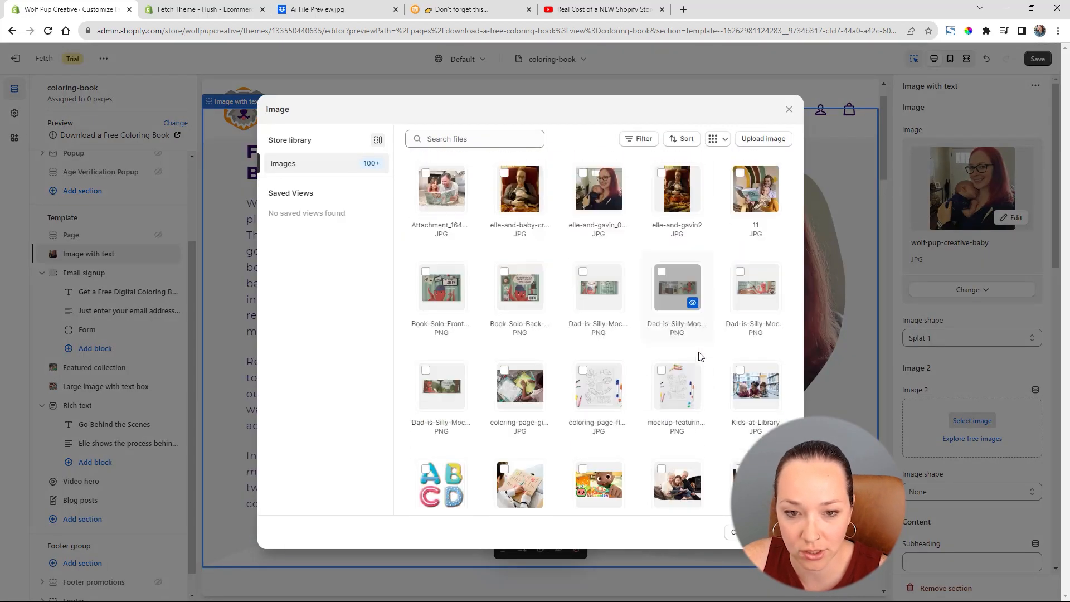
{"action": "scroll", "coordinate": [530, 250], "scroll_direction": "up", "scroll_amount": 4}
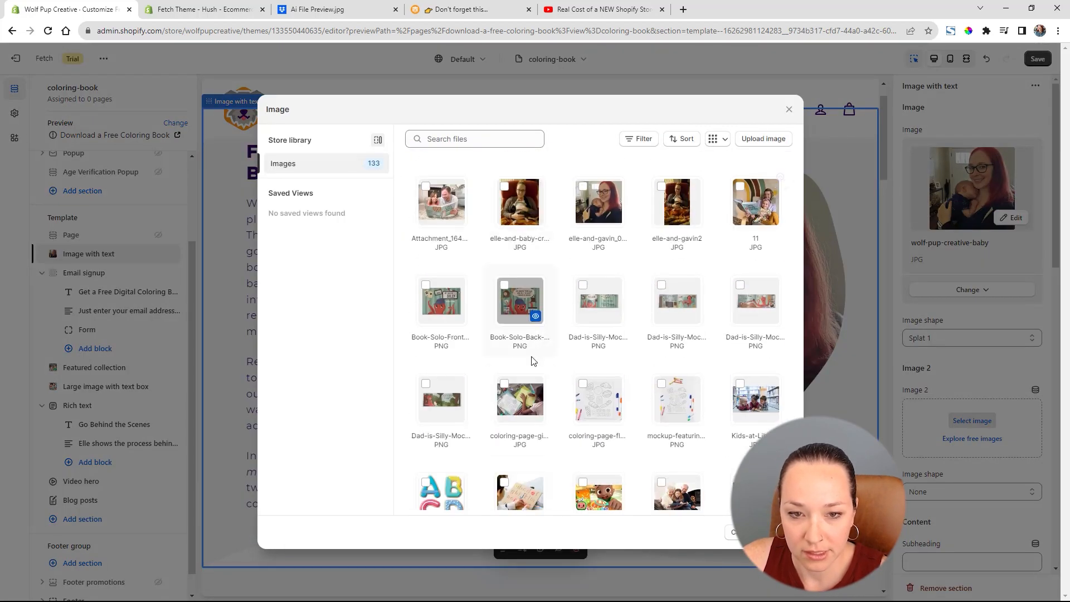
{"action": "left_click", "coordinate": [526, 400]}
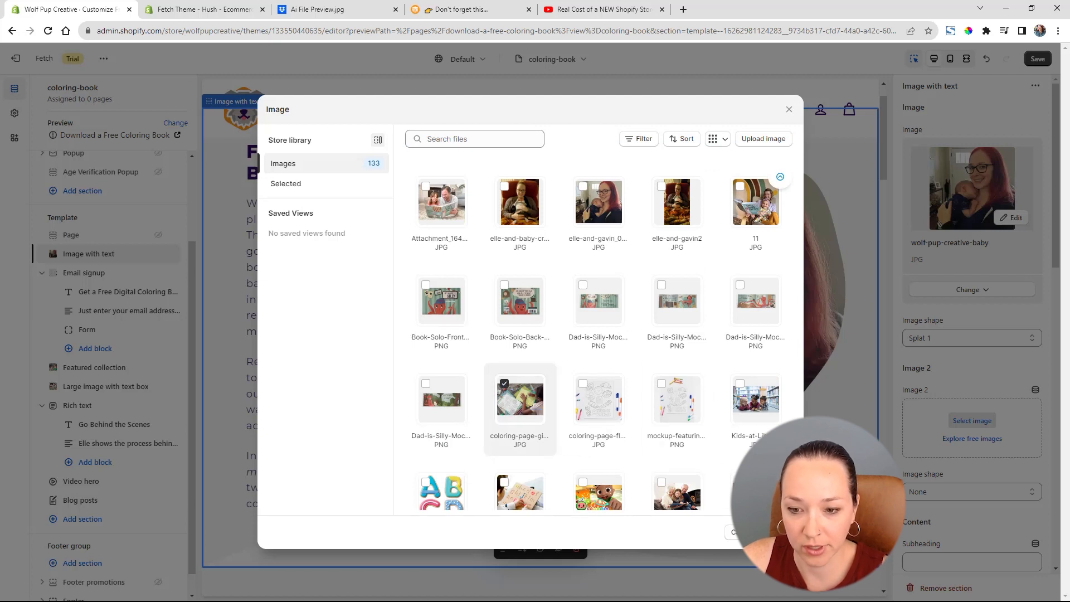
{"action": "left_click", "coordinate": [778, 532]}
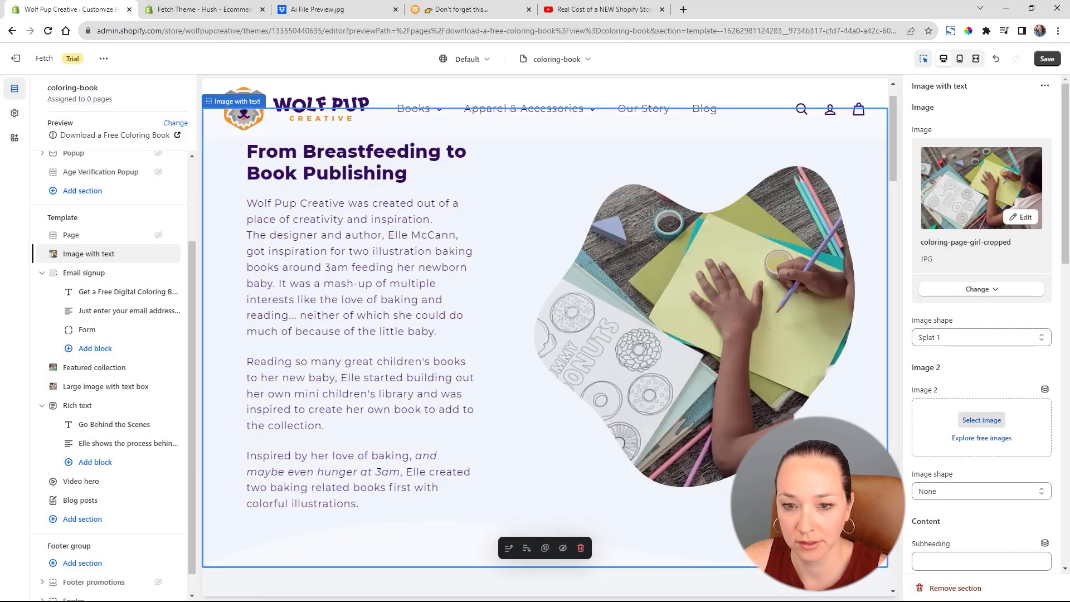
Try the Portrait, Landscape, Rounded and Rounded wave shapes on the section's image before choosing Square.
{"action": "left_click", "coordinate": [977, 335]}
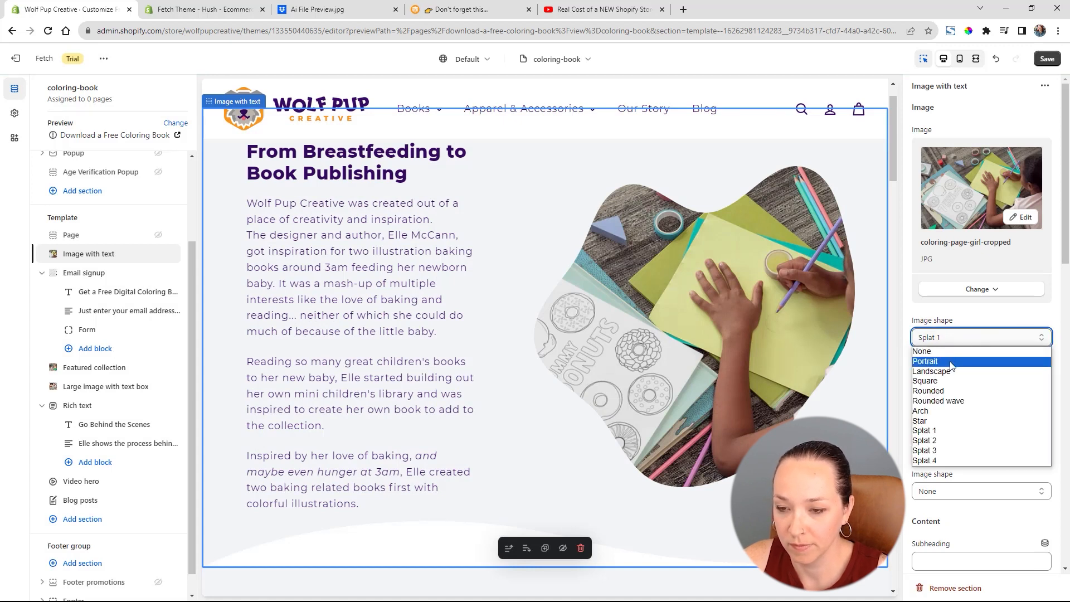
{"action": "left_click", "coordinate": [952, 361]}
{"action": "left_click", "coordinate": [956, 339]}
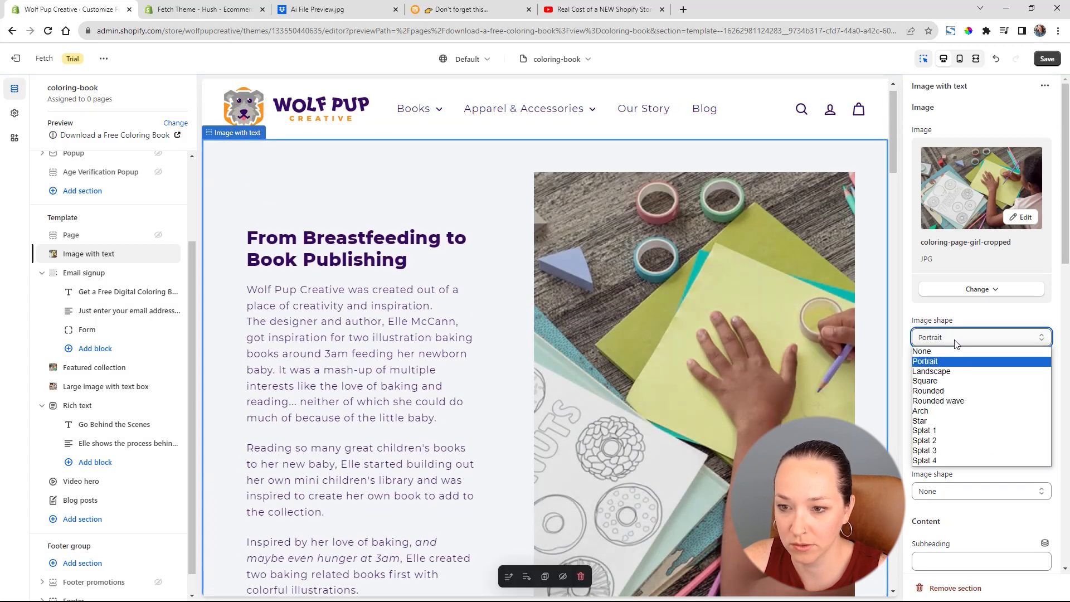
{"action": "left_click", "coordinate": [950, 375]}
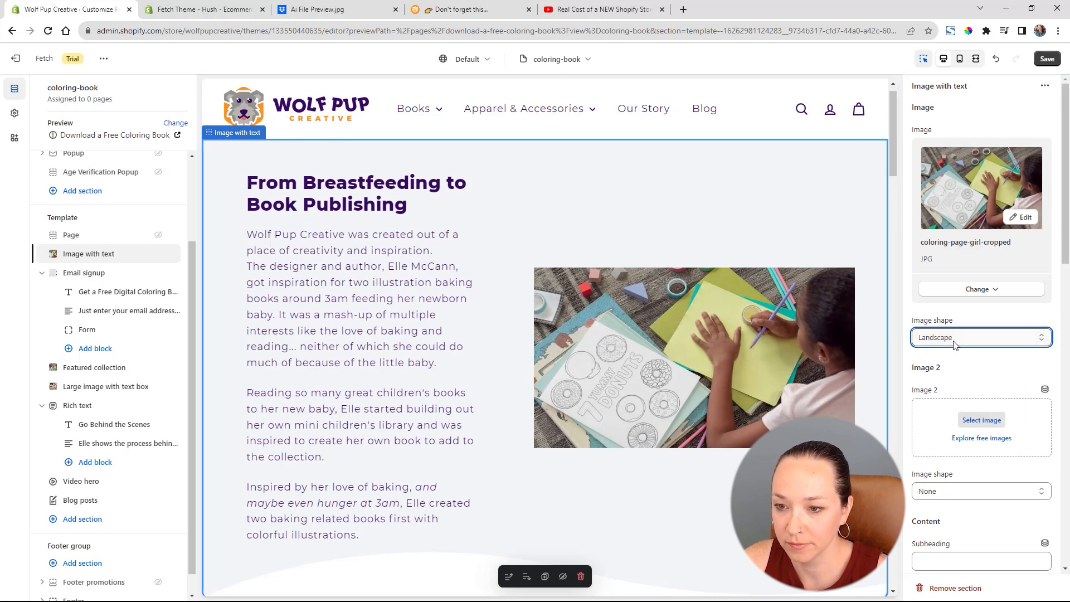
{"action": "left_click", "coordinate": [954, 341]}
{"action": "left_click", "coordinate": [953, 392]}
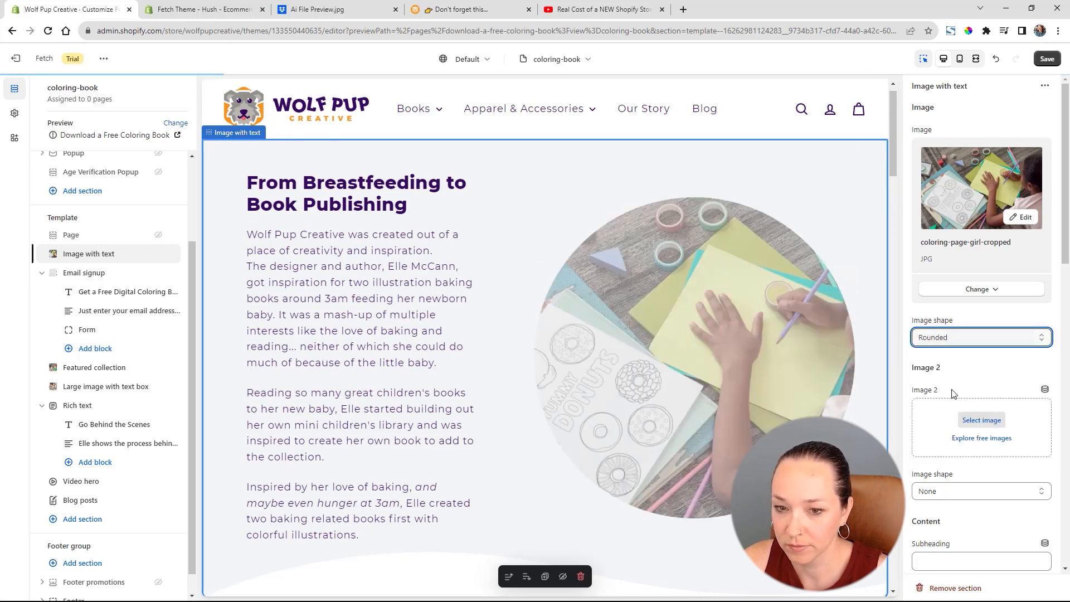
{"action": "left_click", "coordinate": [954, 339]}
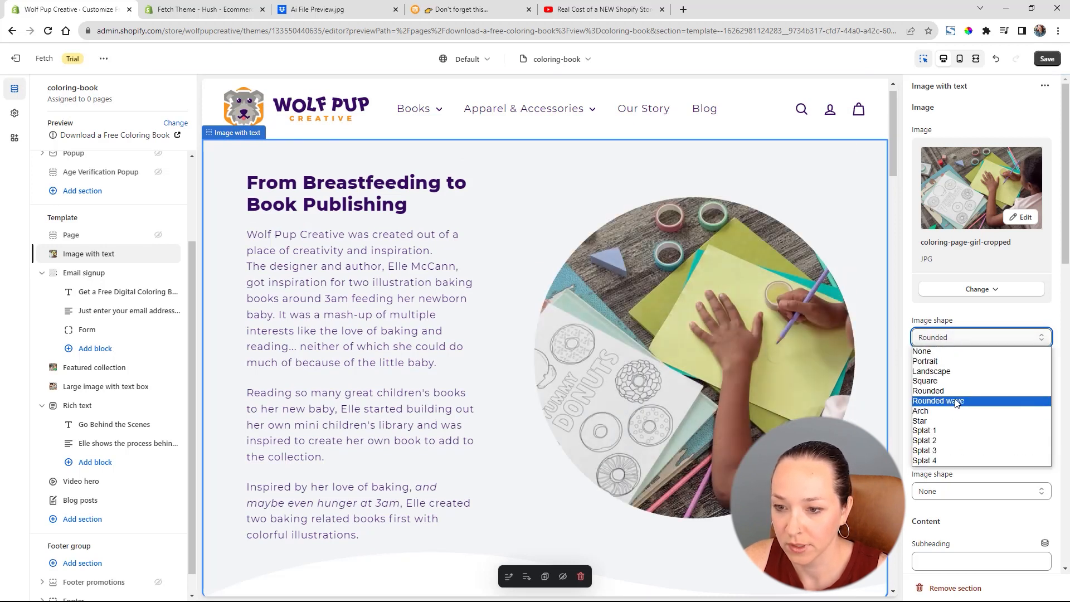
{"action": "left_click", "coordinate": [956, 401]}
{"action": "left_click", "coordinate": [960, 339]}
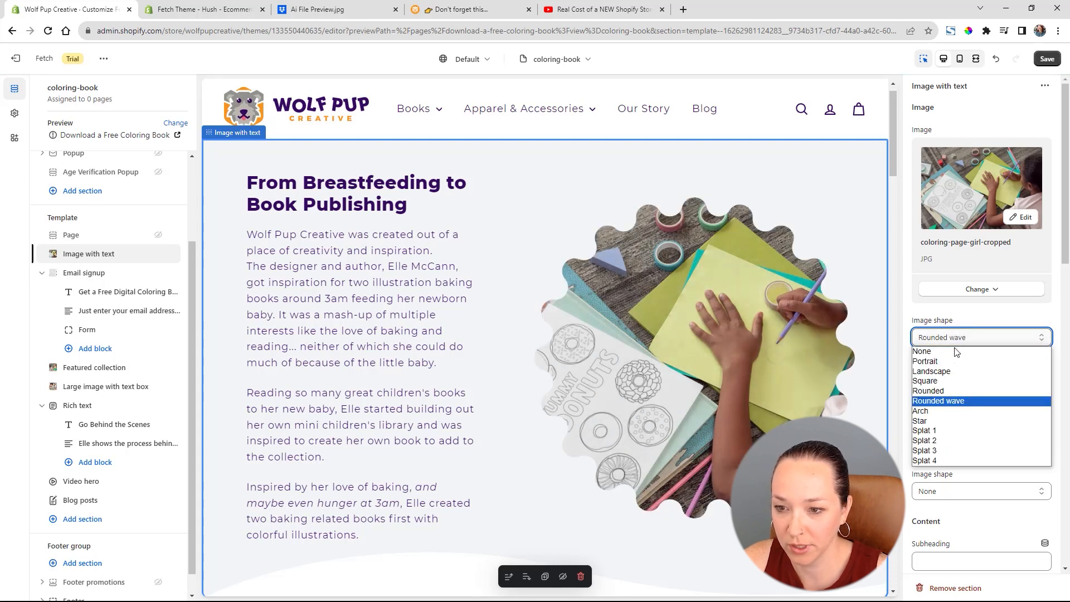
{"action": "left_click", "coordinate": [944, 371]}
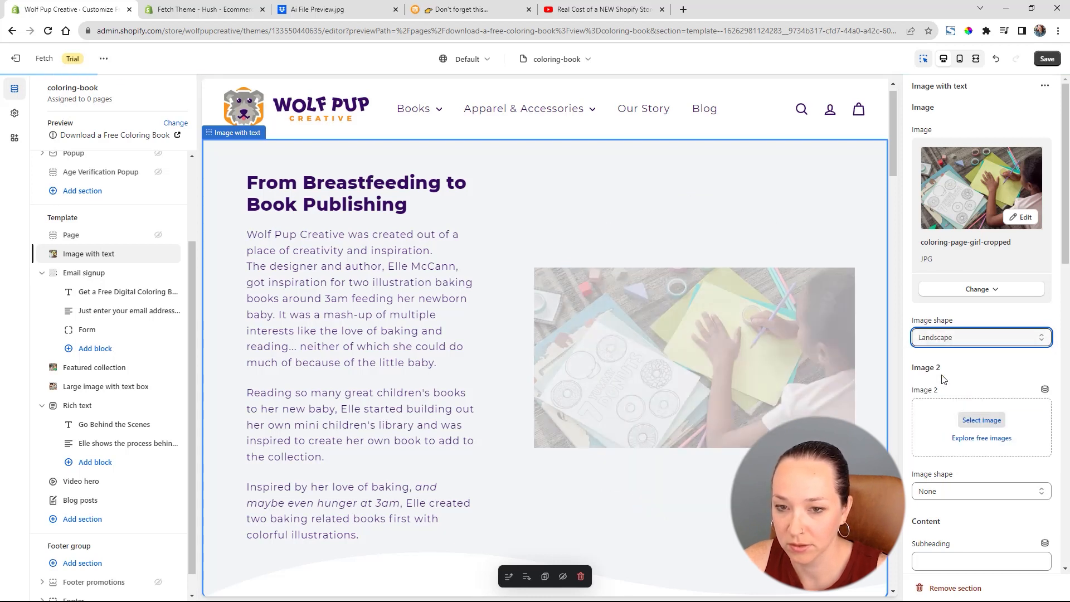
{"action": "left_click", "coordinate": [948, 338]}
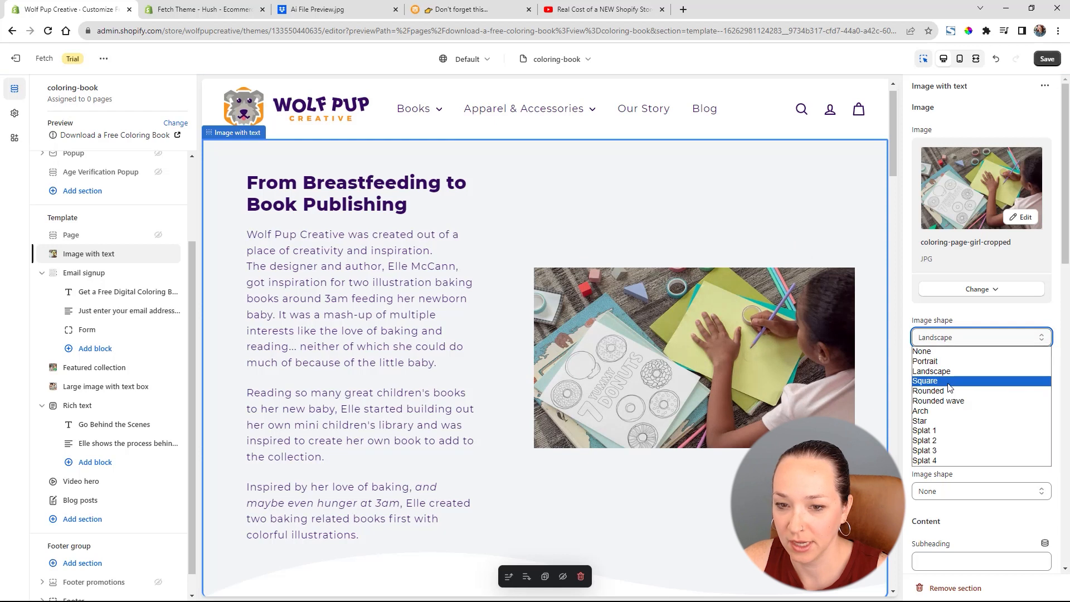
{"action": "left_click", "coordinate": [948, 382]}
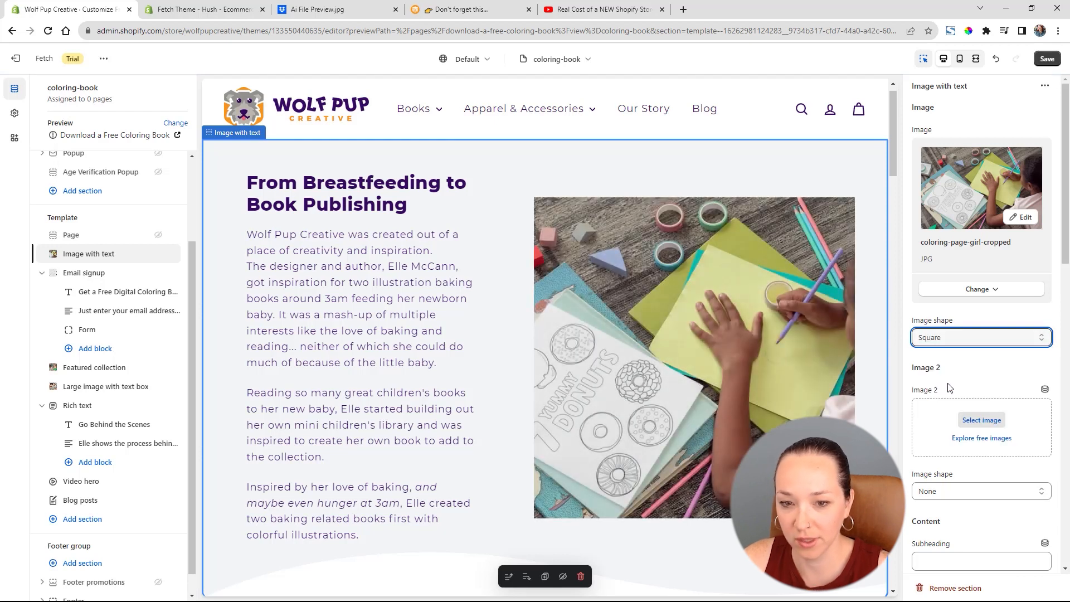
Replace the Image with text section's body text with the copied paragraphs beginning "Sign up for our email newsletter and get a free coloring book!".
{"action": "scroll", "coordinate": [973, 415], "scroll_direction": "down", "scroll_amount": 3}
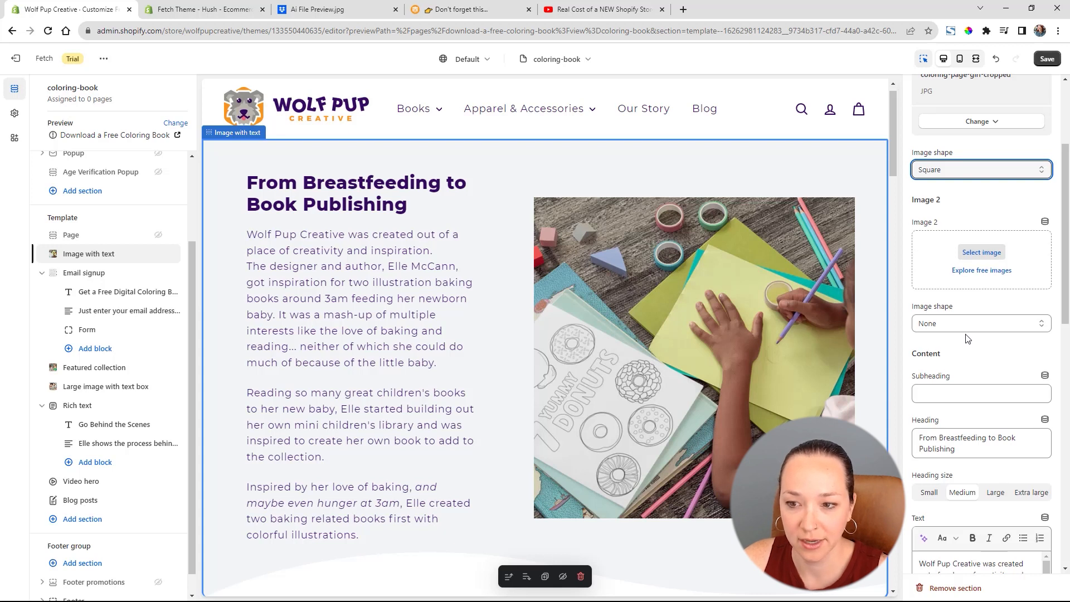
{"action": "scroll", "coordinate": [969, 342], "scroll_direction": "down", "scroll_amount": 2}
{"action": "scroll", "coordinate": [982, 353], "scroll_direction": "down", "scroll_amount": 1}
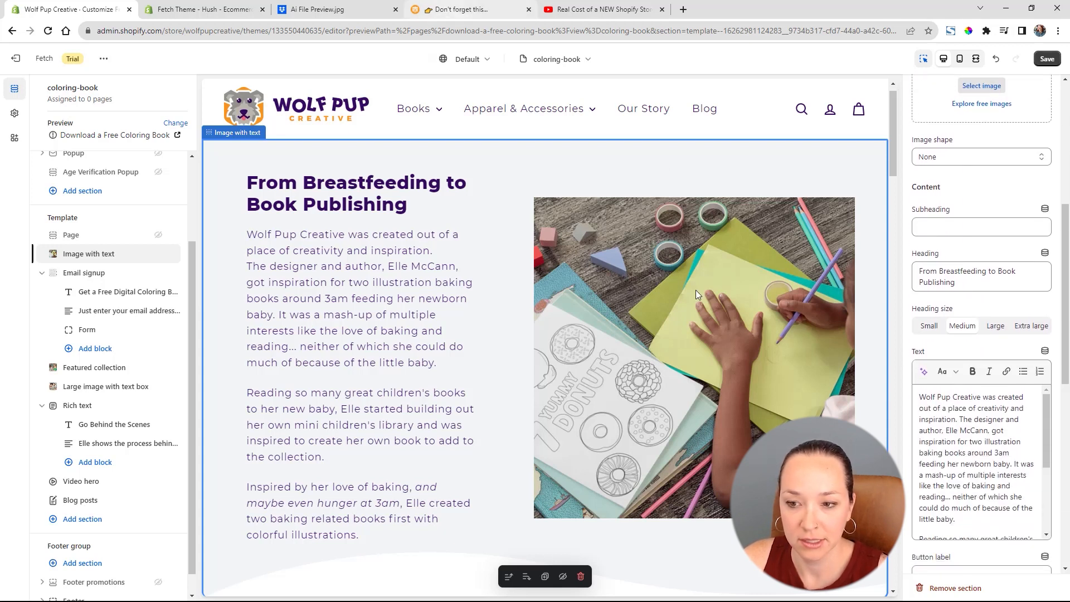
{"action": "left_click", "coordinate": [938, 466]}
{"action": "key", "text": "ctrl+a"}
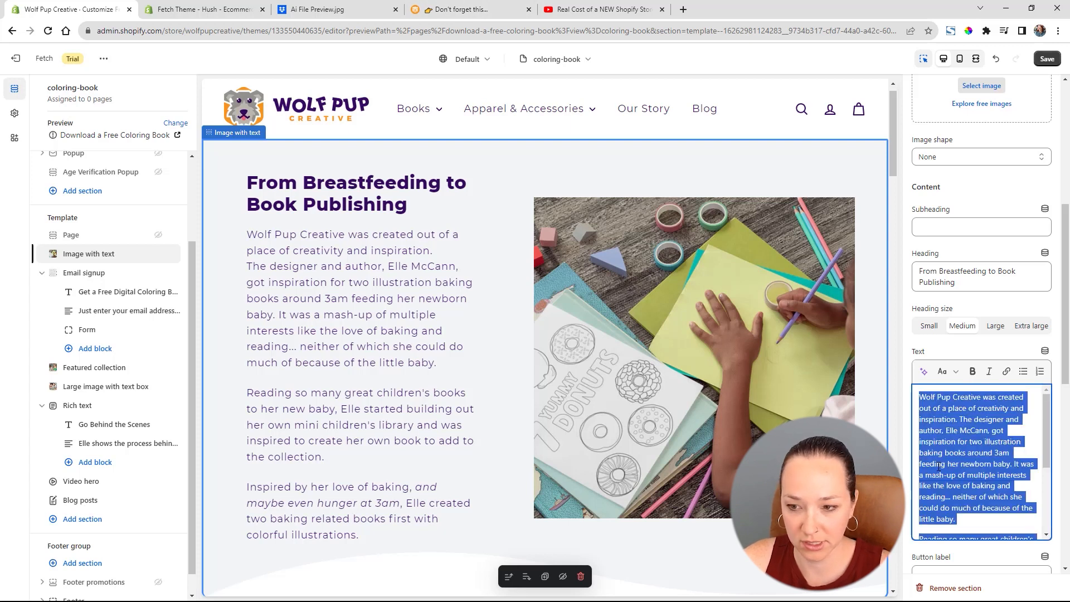
{"action": "type", "text": "Sign up for our email newsletter and get a free coloring book! Based off our \"I Will Bake for You\" Book we have our favorite illustrations ready for you to color and learn your numbers 1-10. Enter your email address below to receive instant access to our digital coloring book that you can print at home and start coloring right away!"}
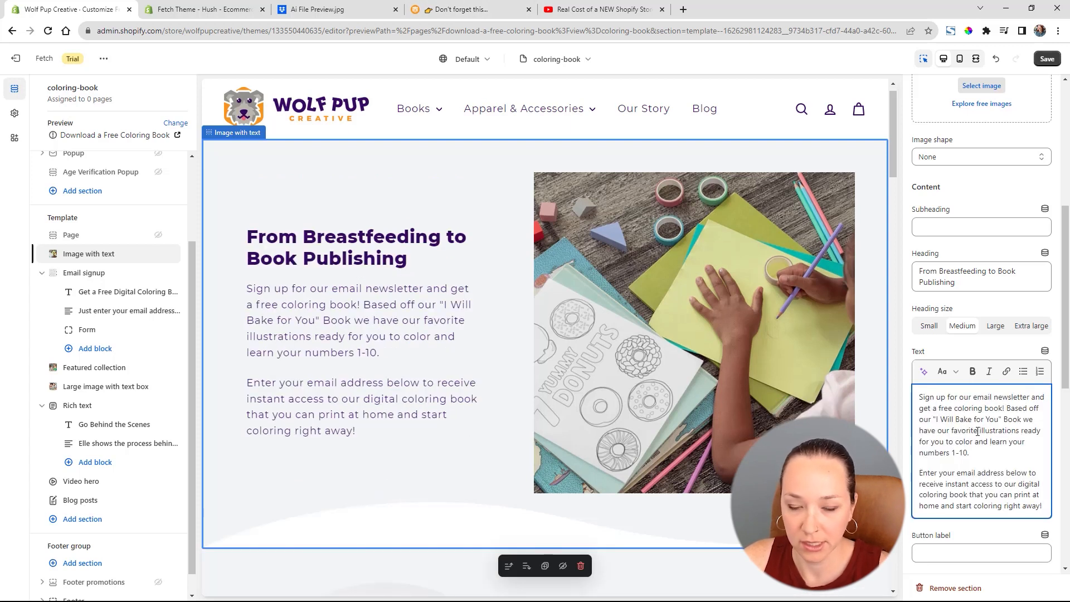
Replace the Image with text section's heading with "Get a Free Digital Coloring Book!".
{"action": "triple_click", "coordinate": [963, 279]}
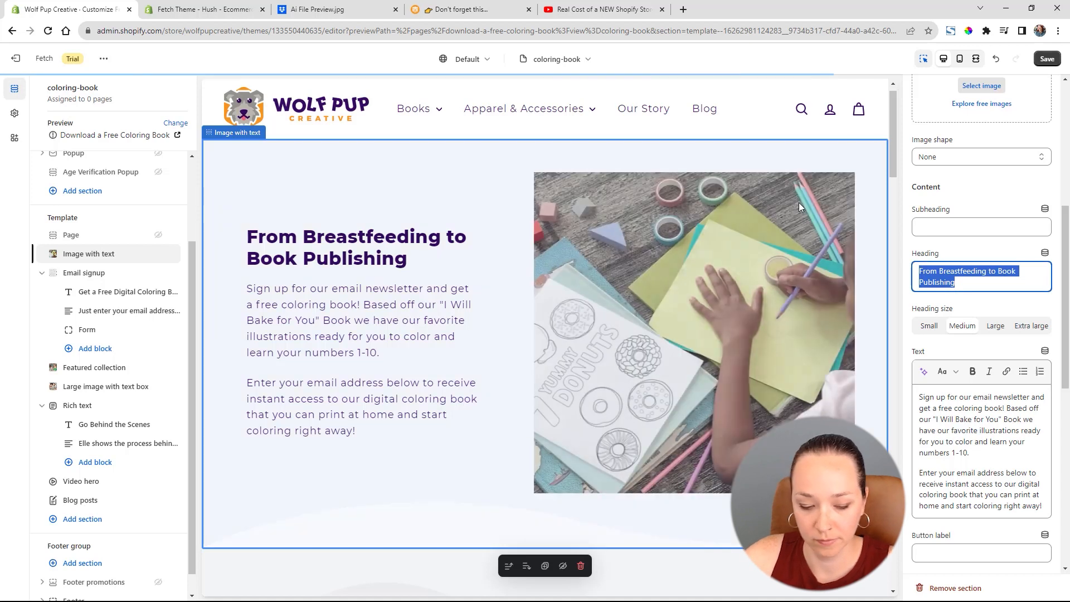
{"action": "type", "text": "Get a Free Digital"}
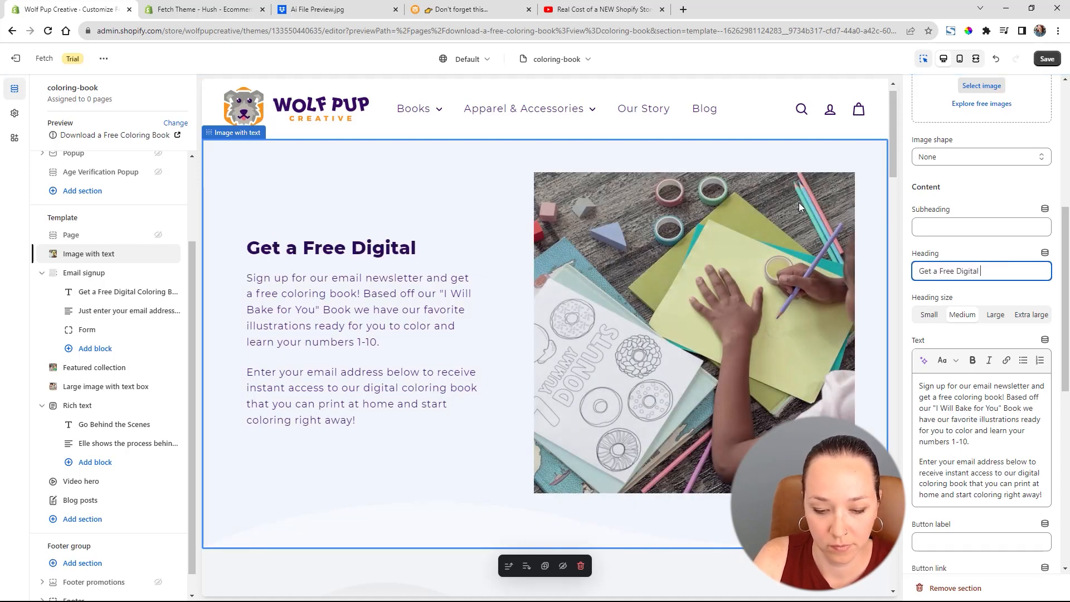
{"action": "type", "text": " Coloring Boo"}
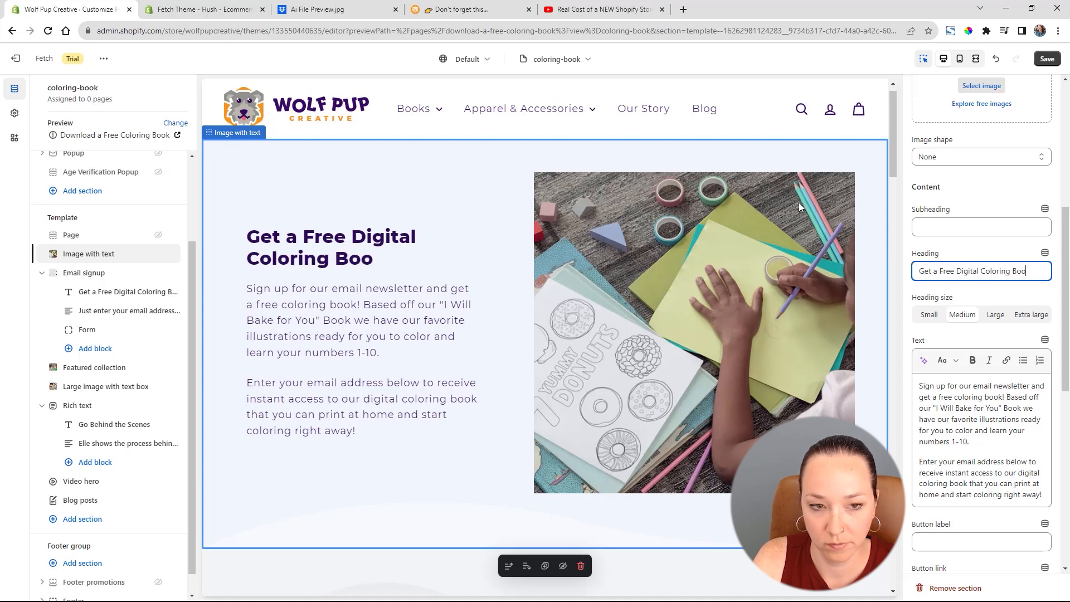
{"action": "type", "text": "k!"}
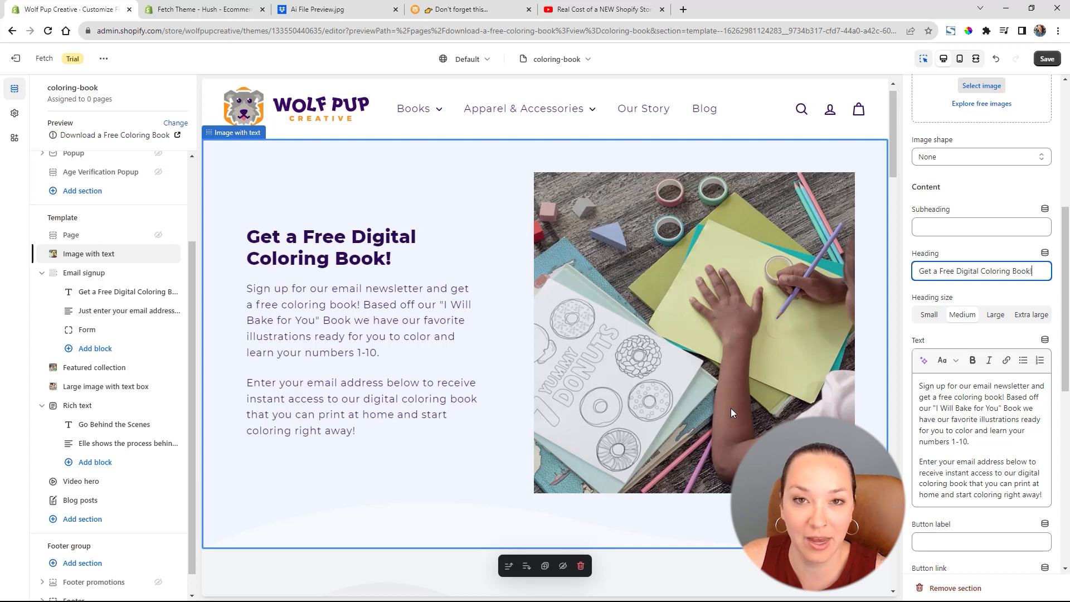
Turn off the wave transition of the Image with text section and set its layout to Image on left.
{"action": "scroll", "coordinate": [1040, 428], "scroll_direction": "down", "scroll_amount": 2}
{"action": "scroll", "coordinate": [1040, 427], "scroll_direction": "down", "scroll_amount": 5}
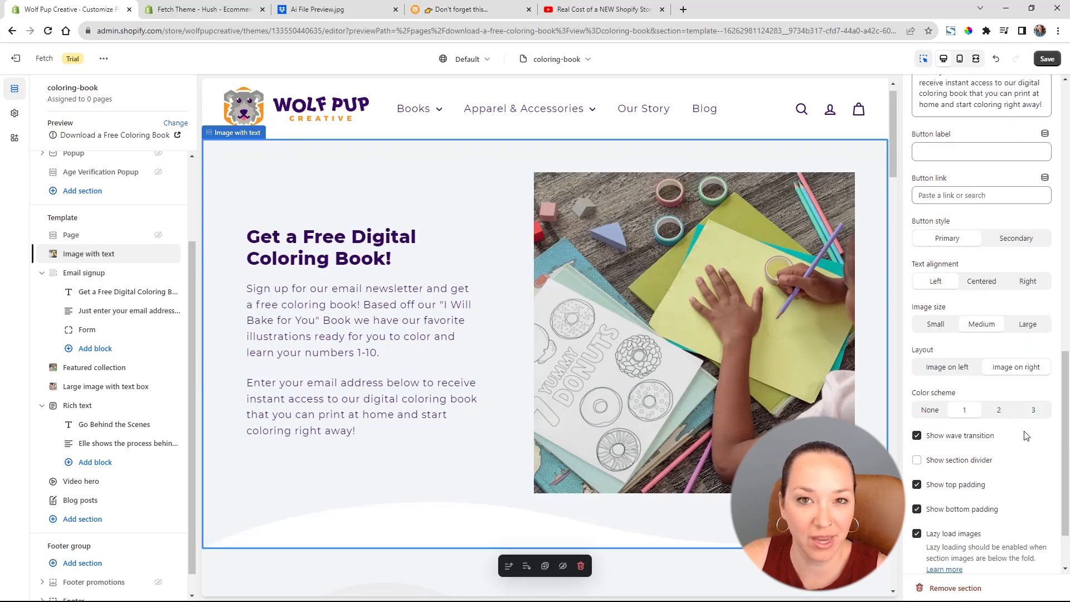
{"action": "left_click", "coordinate": [917, 436]}
{"action": "left_click", "coordinate": [942, 368]}
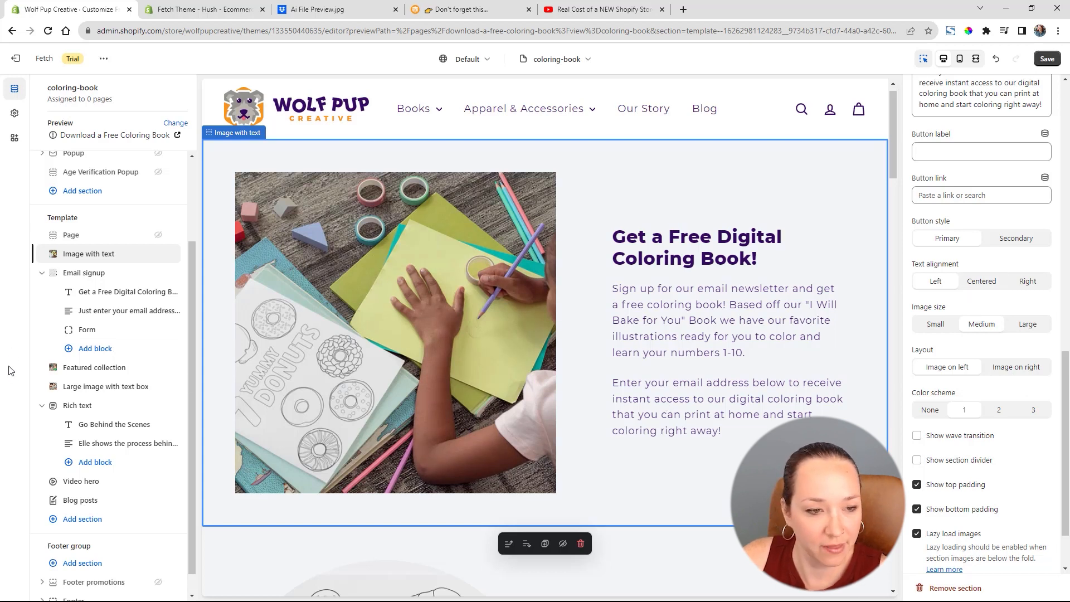
Set the Email signup section's image to the Right position, Small size and Square shape.
{"action": "left_click", "coordinate": [83, 274]}
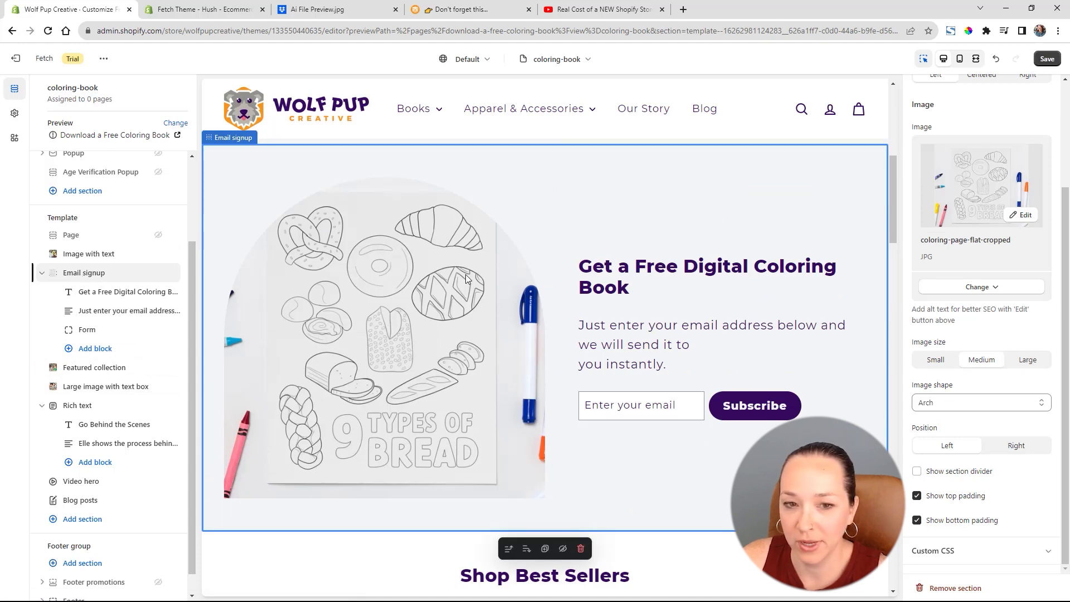
{"action": "scroll", "coordinate": [468, 279], "scroll_direction": "up", "scroll_amount": 6}
{"action": "scroll", "coordinate": [550, 355], "scroll_direction": "down", "scroll_amount": 5}
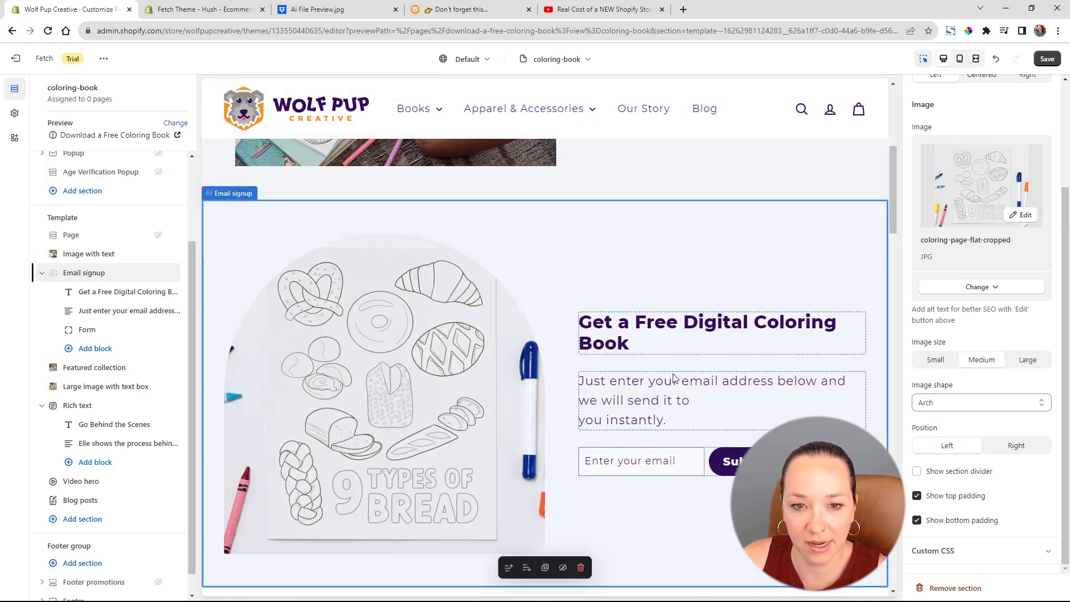
{"action": "left_click", "coordinate": [1016, 445]}
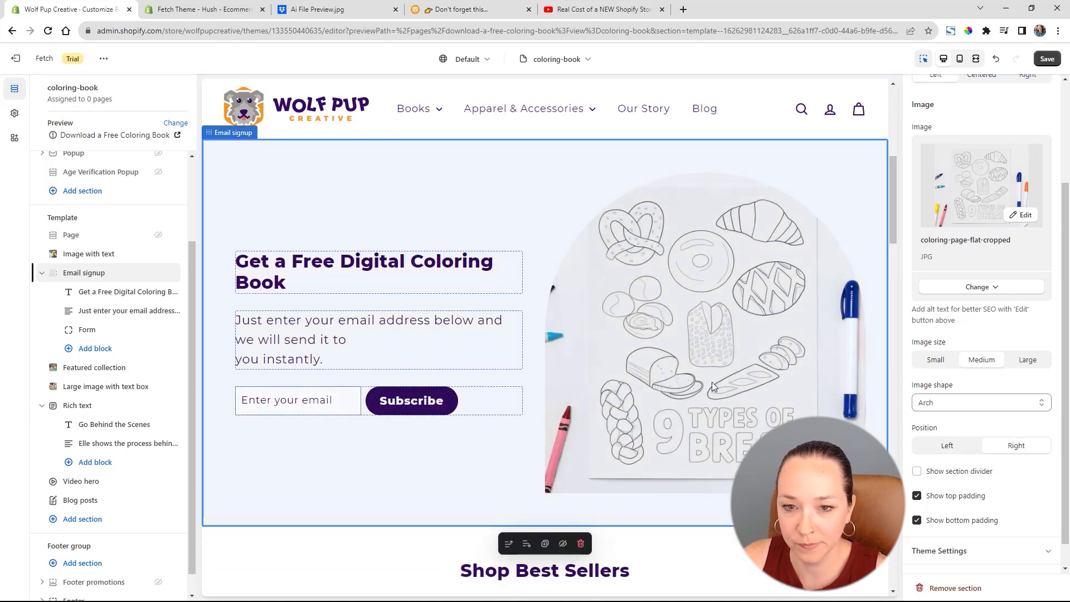
{"action": "left_click", "coordinate": [951, 362]}
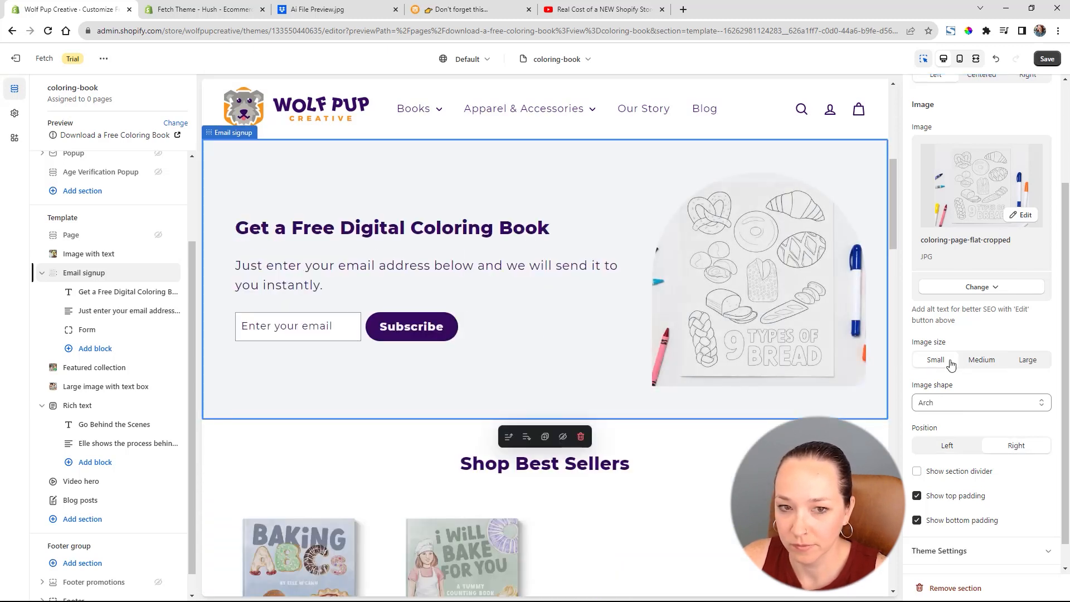
{"action": "left_click", "coordinate": [971, 402]}
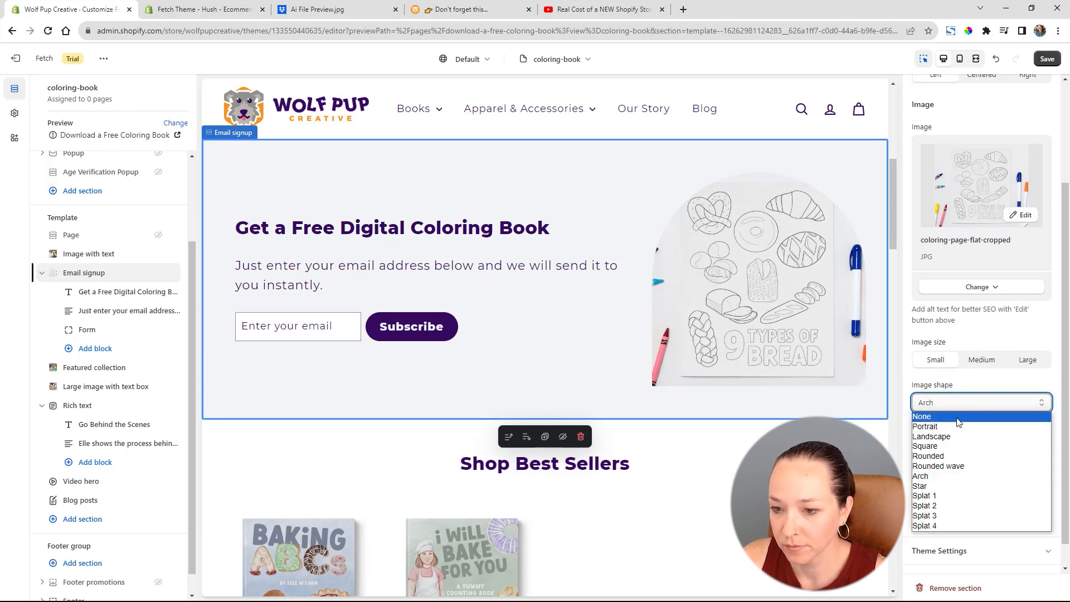
{"action": "left_click", "coordinate": [946, 447]}
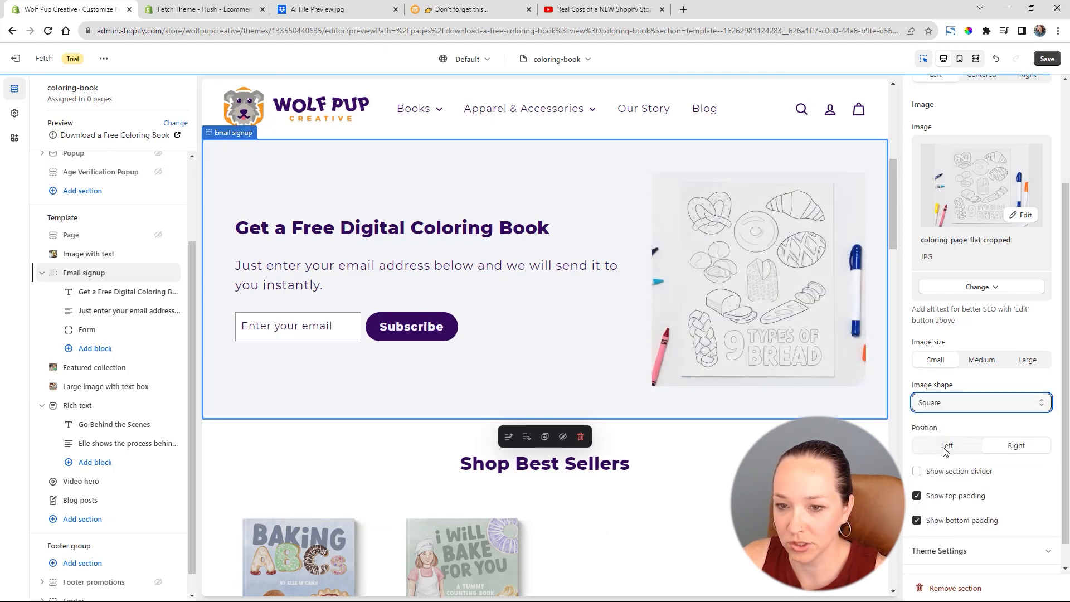
Try color scheme 2 on the Email signup section before choosing color scheme 3.
{"action": "scroll", "coordinate": [512, 290], "scroll_direction": "up", "scroll_amount": 5}
{"action": "scroll", "coordinate": [512, 288], "scroll_direction": "up", "scroll_amount": 4}
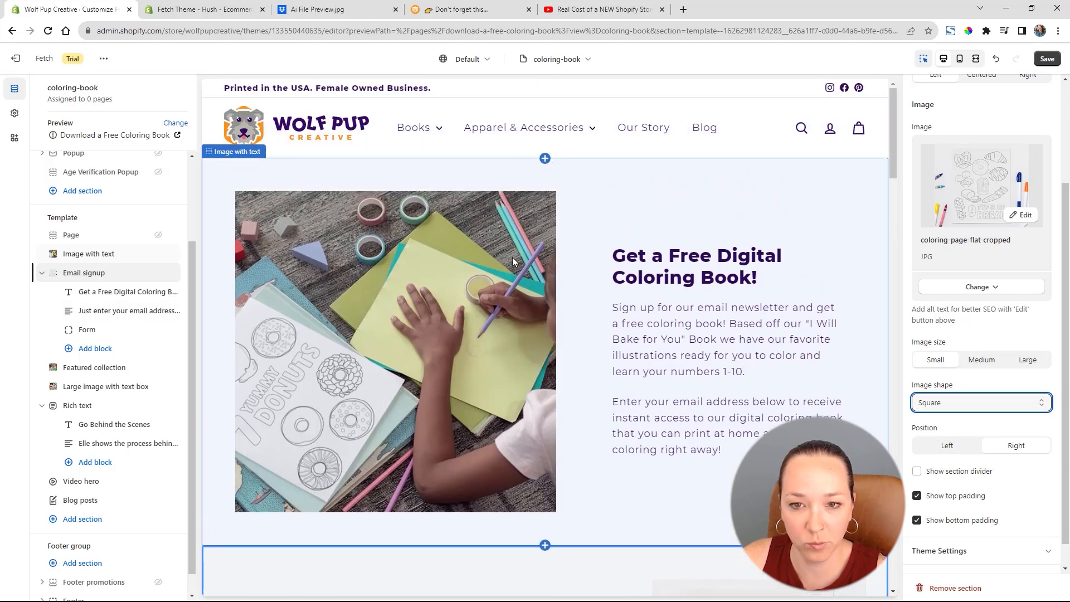
{"action": "scroll", "coordinate": [677, 420], "scroll_direction": "down", "scroll_amount": 6}
{"action": "scroll", "coordinate": [678, 419], "scroll_direction": "down", "scroll_amount": 2}
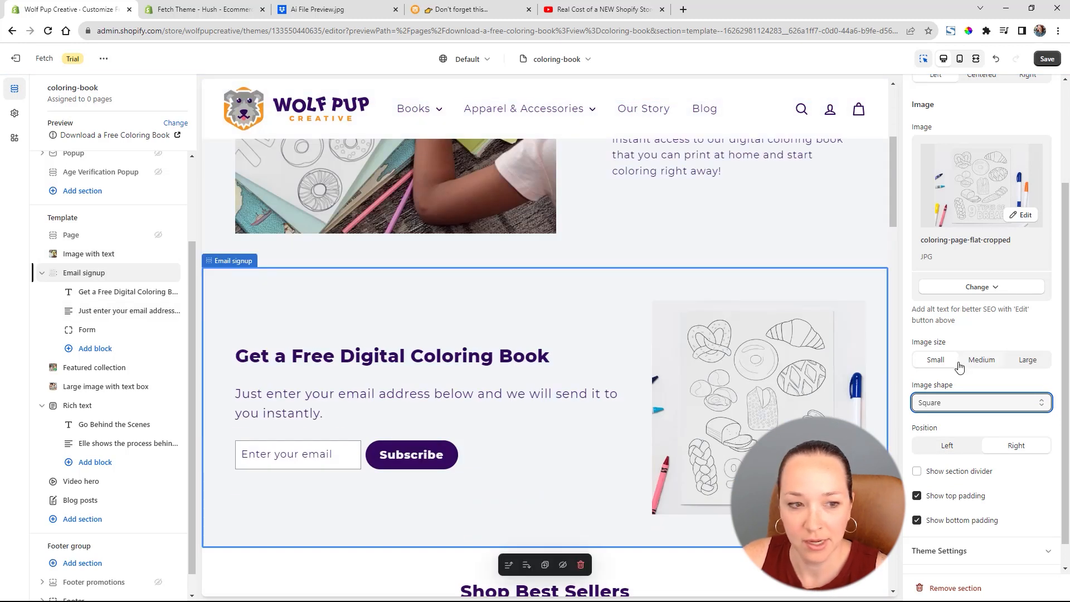
{"action": "scroll", "coordinate": [998, 368], "scroll_direction": "up", "scroll_amount": 3}
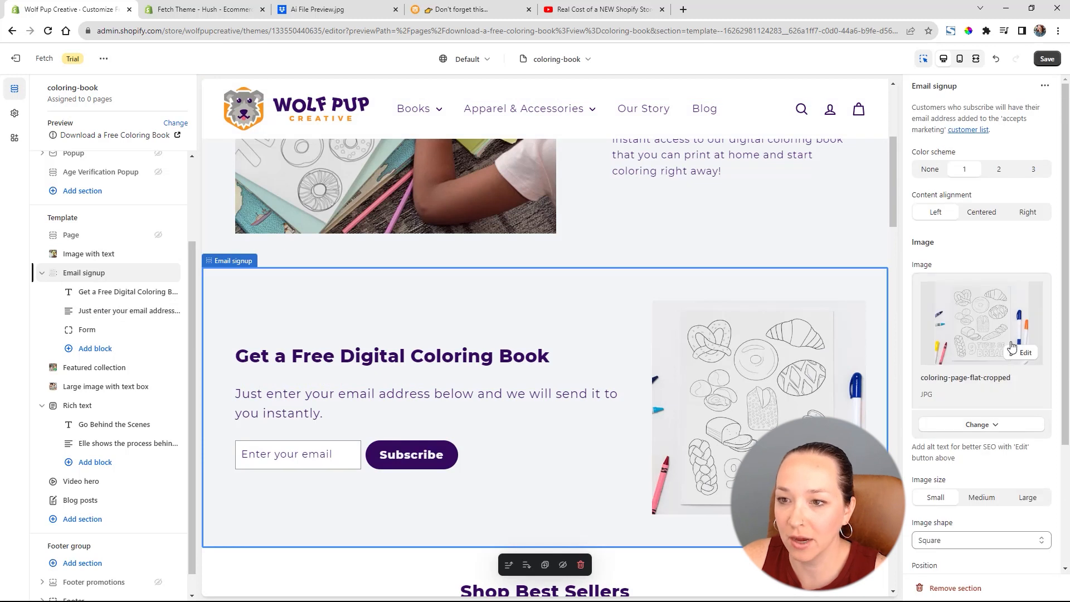
{"action": "left_click", "coordinate": [1003, 168]}
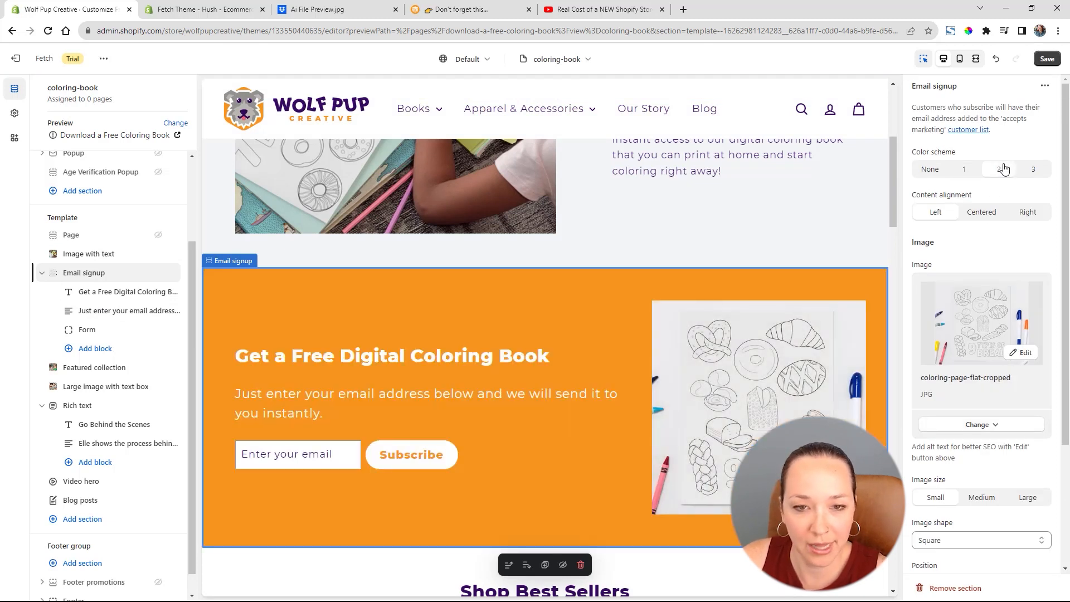
{"action": "left_click", "coordinate": [1034, 169]}
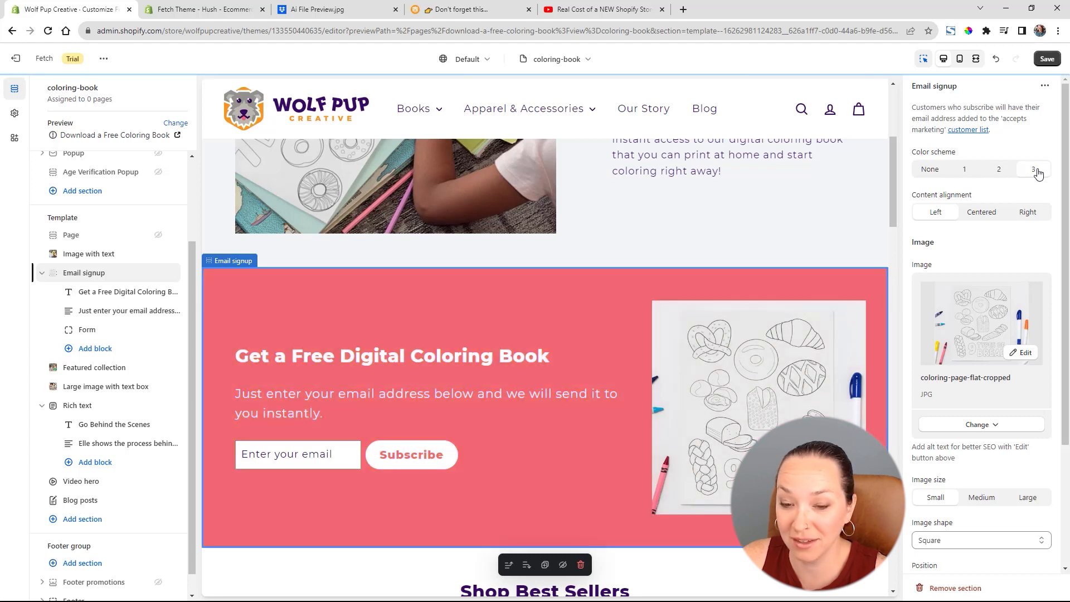
{"action": "scroll", "coordinate": [550, 342], "scroll_direction": "up", "scroll_amount": 5}
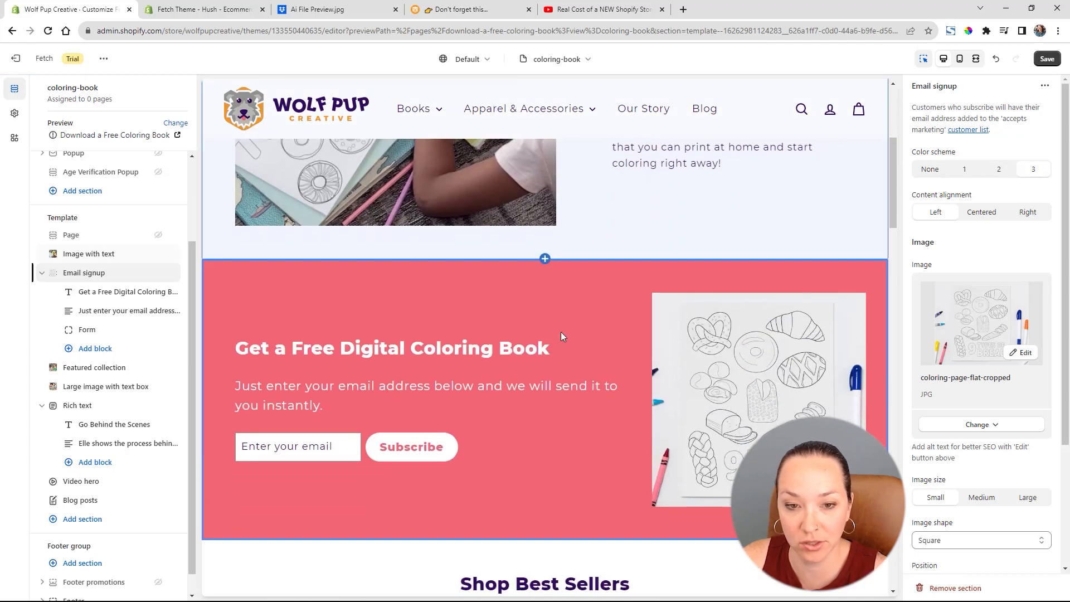
{"action": "scroll", "coordinate": [303, 284], "scroll_direction": "down", "scroll_amount": 1}
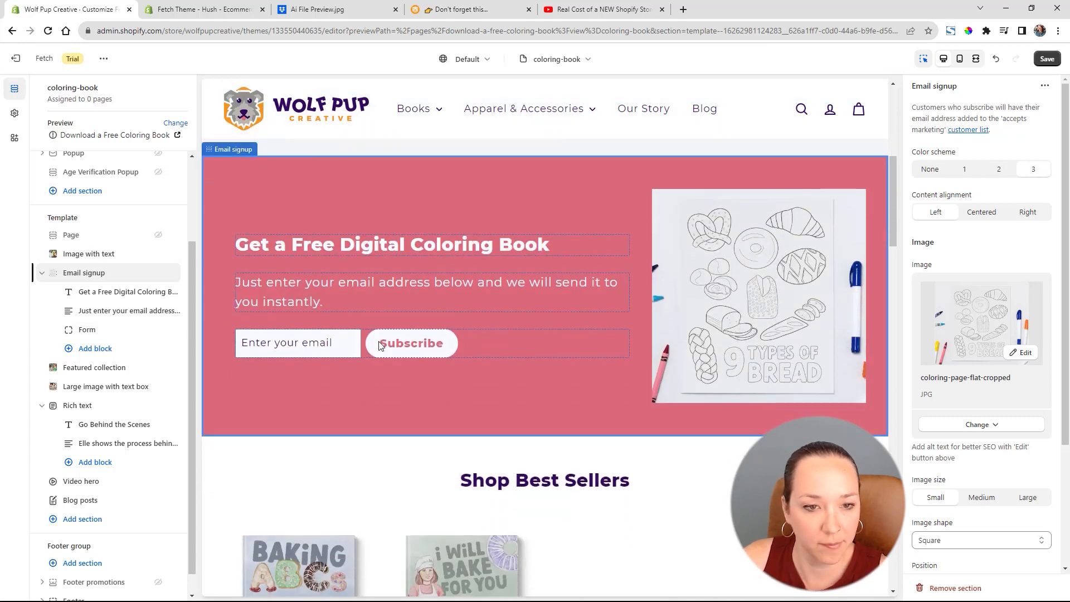
Replace the Email signup title with "Print your Coloring Book at Home", copied from the live coloring book page.
{"action": "left_click", "coordinate": [479, 15]}
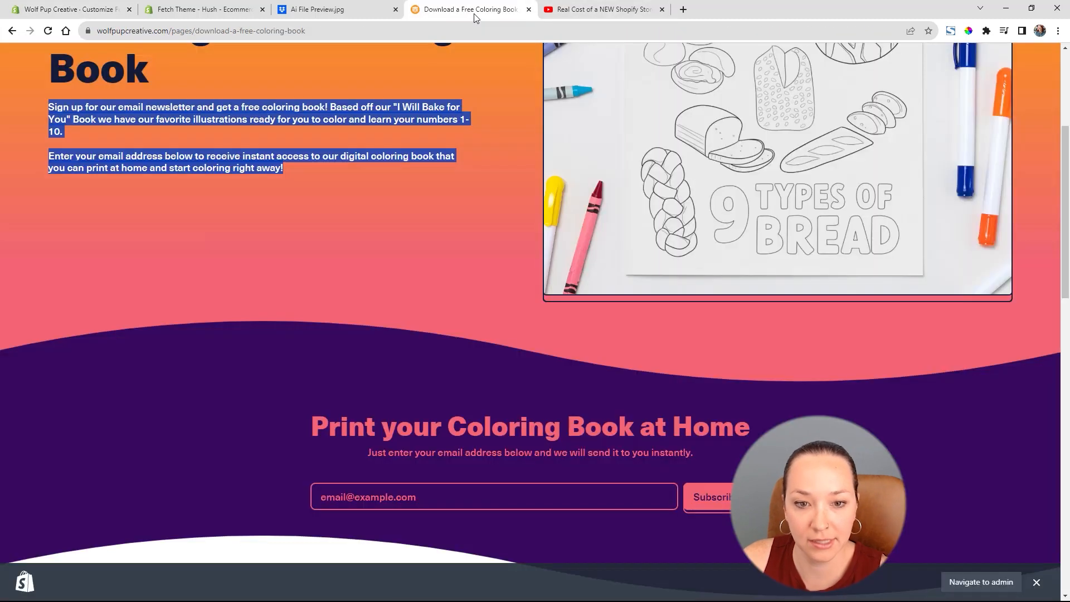
{"action": "triple_click", "coordinate": [550, 434]}
{"action": "key", "text": "ctrl+c"}
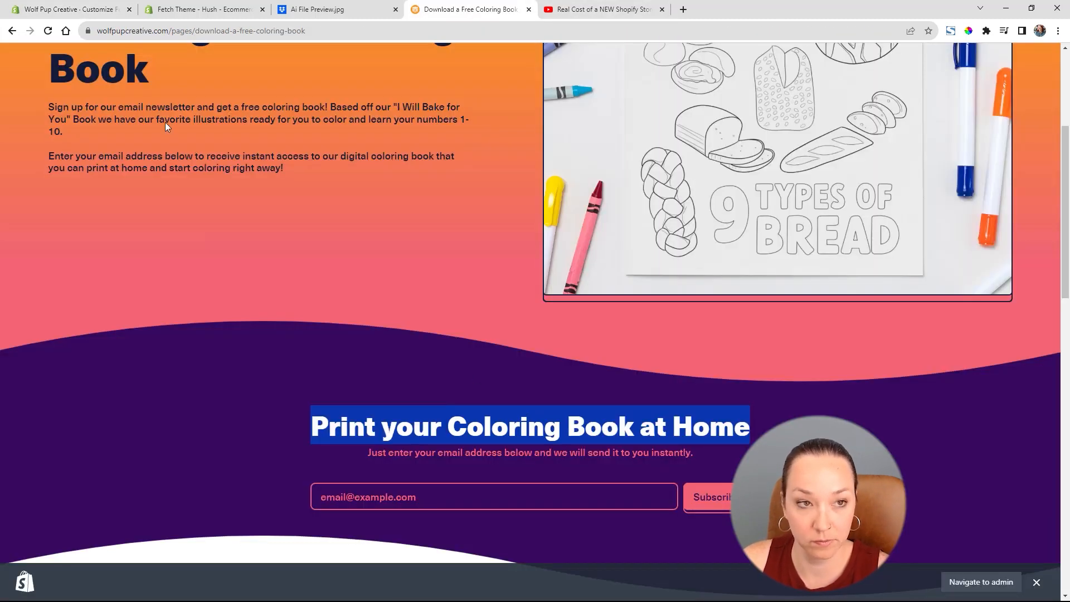
{"action": "left_click", "coordinate": [62, 10]}
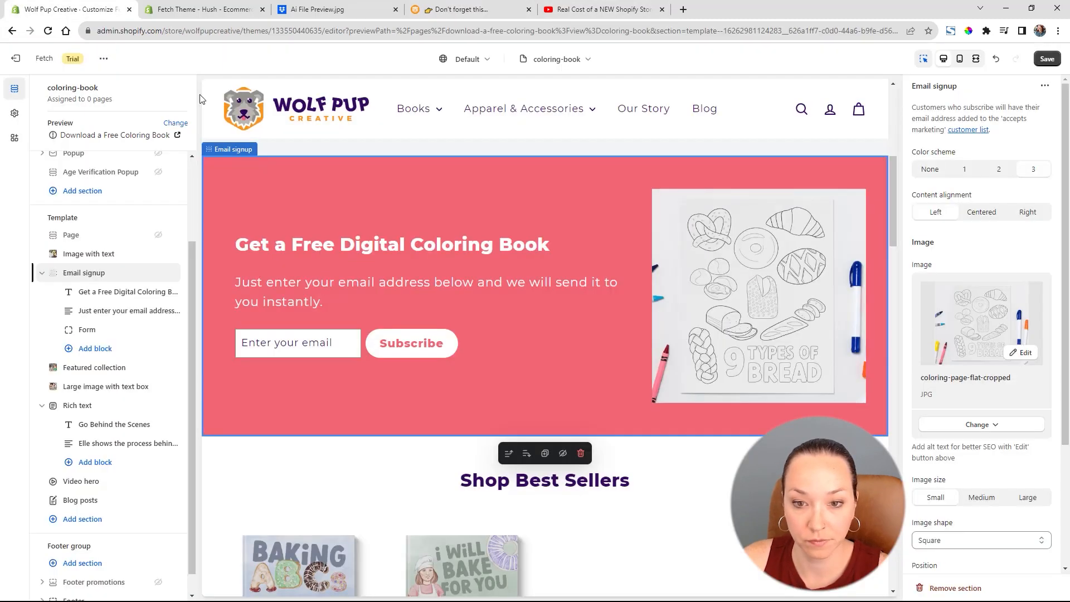
{"action": "left_click", "coordinate": [352, 236]}
{"action": "triple_click", "coordinate": [996, 127]}
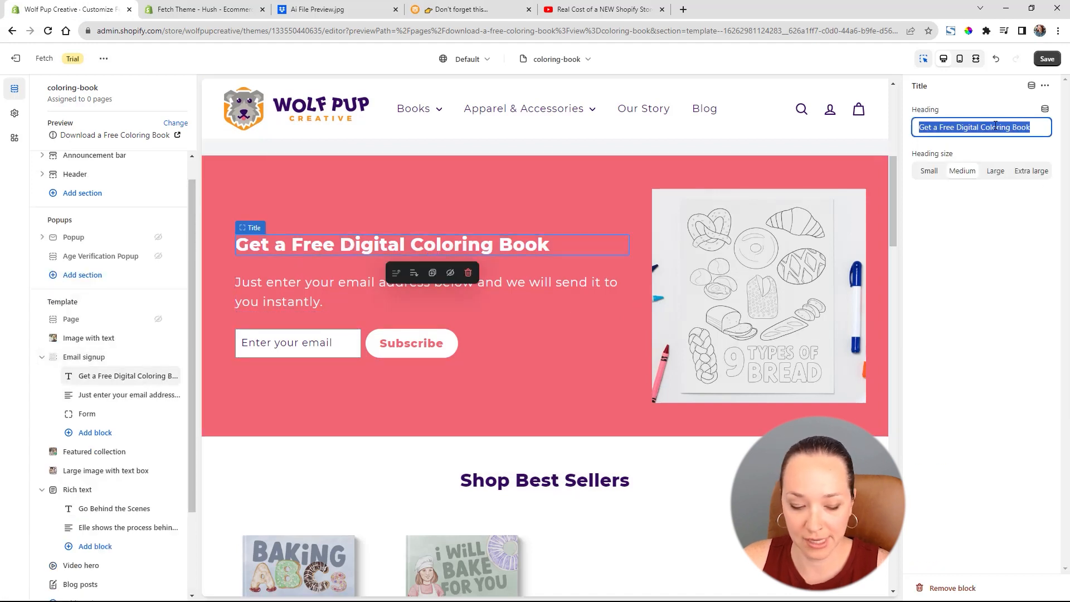
{"action": "key", "text": "ctrl+v"}
Replace the Email signup subheading with the live page's line "Just enter your email address below and we will send it to you instantly.".
{"action": "left_click", "coordinate": [417, 12]}
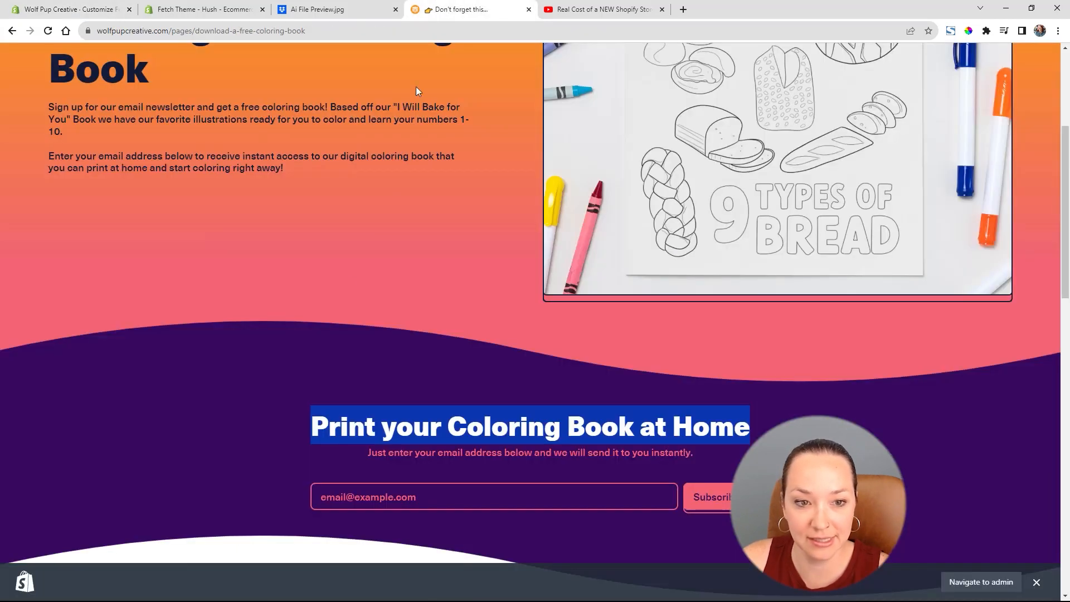
{"action": "triple_click", "coordinate": [444, 454]}
{"action": "key", "text": "ctrl+c"}
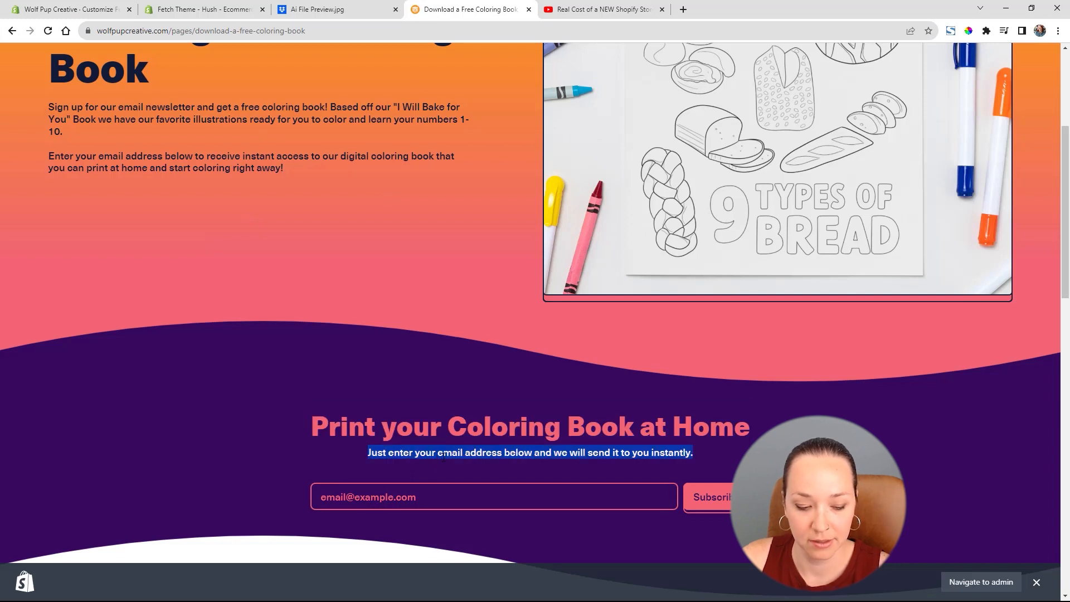
{"action": "left_click", "coordinate": [98, 10]}
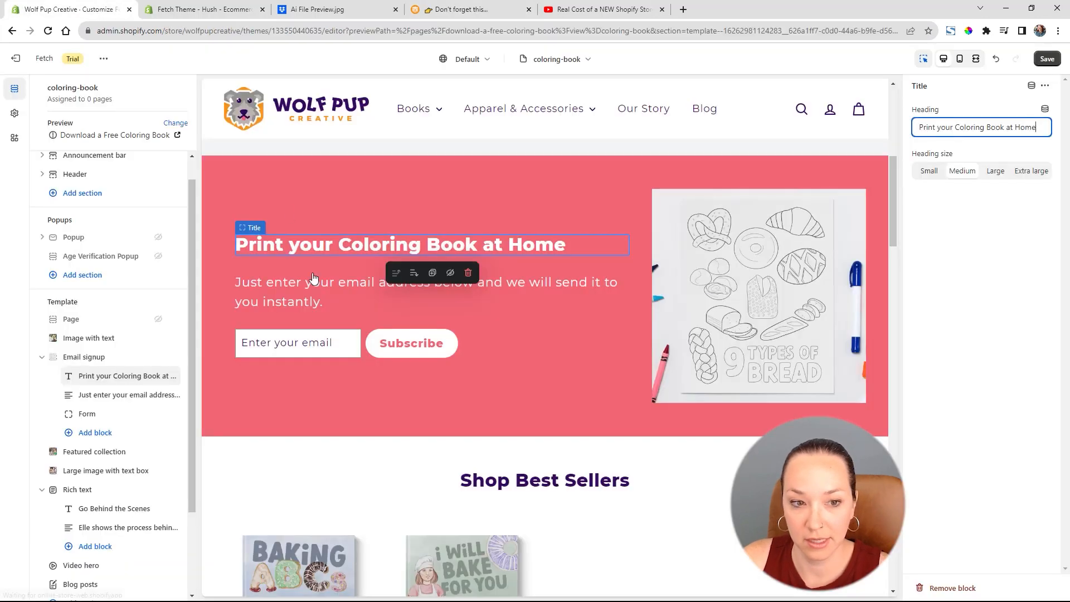
{"action": "left_click", "coordinate": [108, 396]}
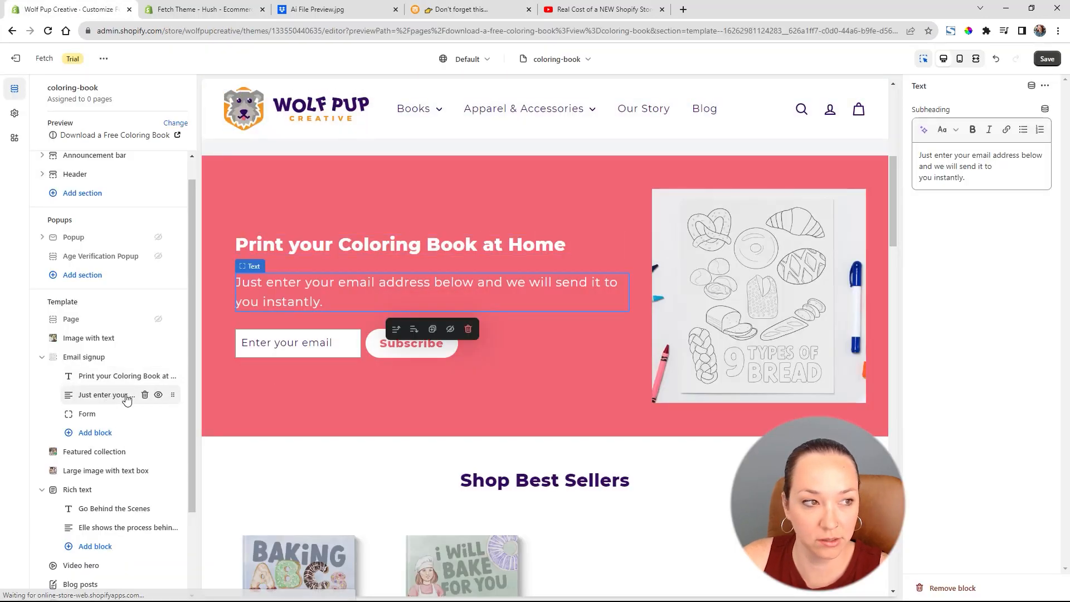
{"action": "left_click", "coordinate": [973, 167]}
{"action": "key", "text": "ctrl+a"}
{"action": "key", "text": "ctrl+v"}
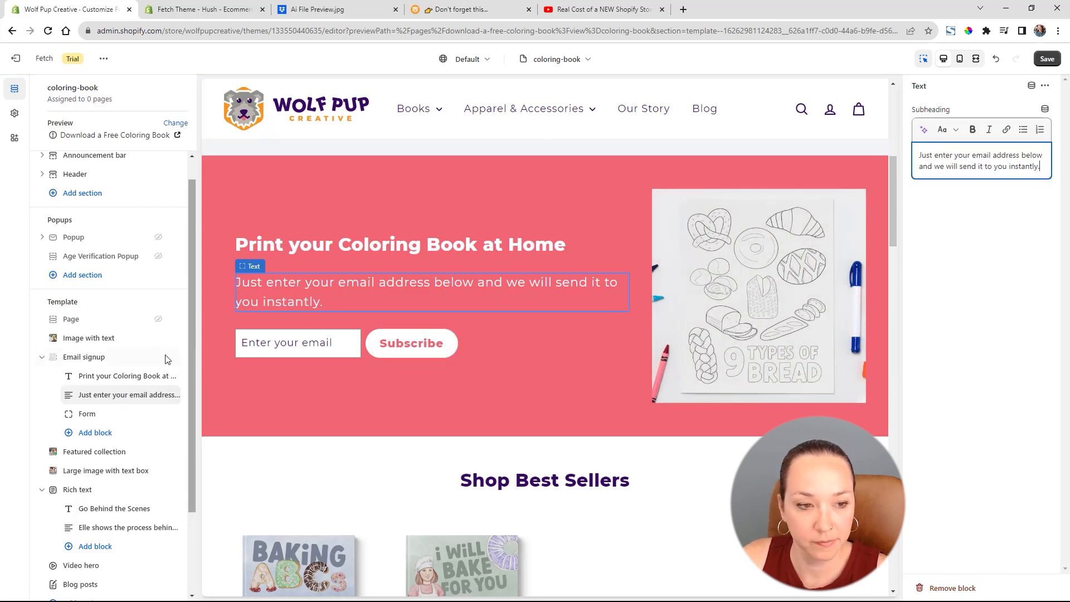
Set the Email signup section's content alignment to Centered and save the coloring-book template.
{"action": "left_click", "coordinate": [106, 359]}
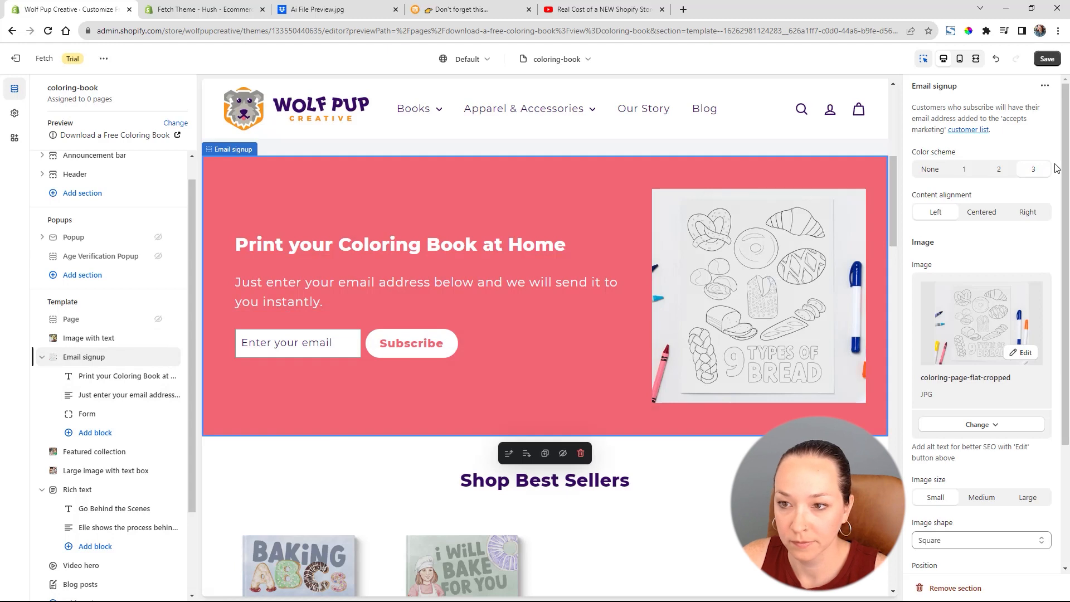
{"action": "left_click", "coordinate": [994, 217]}
{"action": "scroll", "coordinate": [561, 336], "scroll_direction": "up", "scroll_amount": 5}
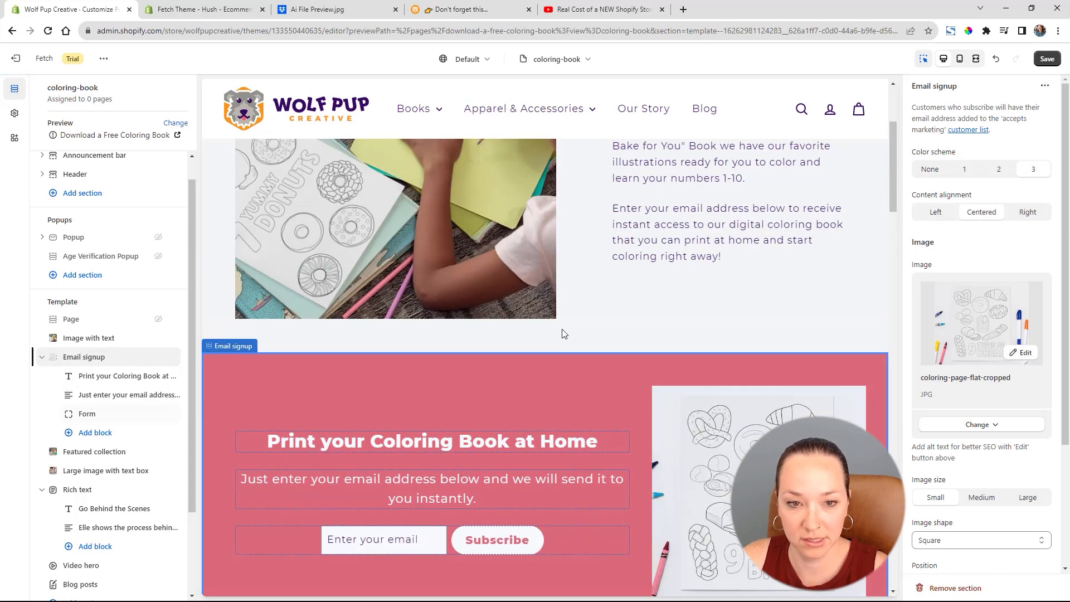
{"action": "scroll", "coordinate": [565, 333], "scroll_direction": "down", "scroll_amount": 5}
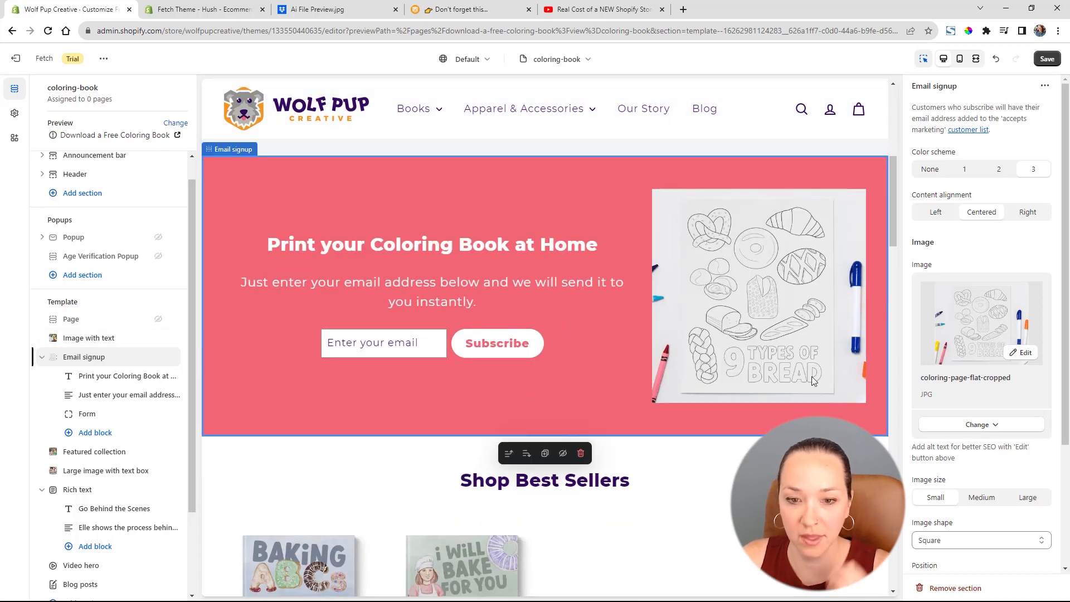
{"action": "scroll", "coordinate": [976, 362], "scroll_direction": "down", "scroll_amount": 3}
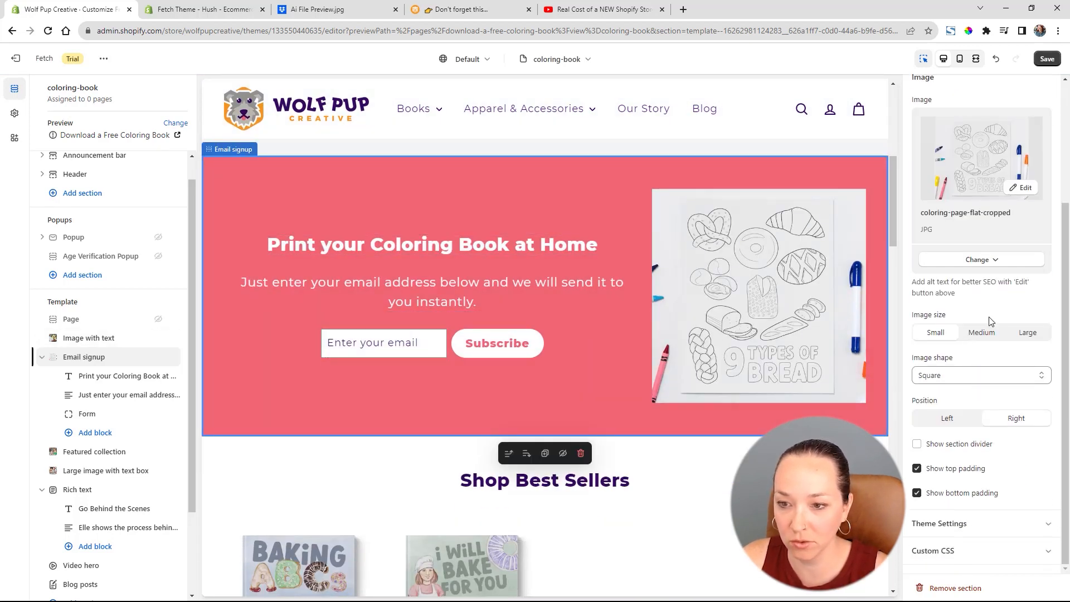
{"action": "scroll", "coordinate": [774, 394], "scroll_direction": "down", "scroll_amount": 3}
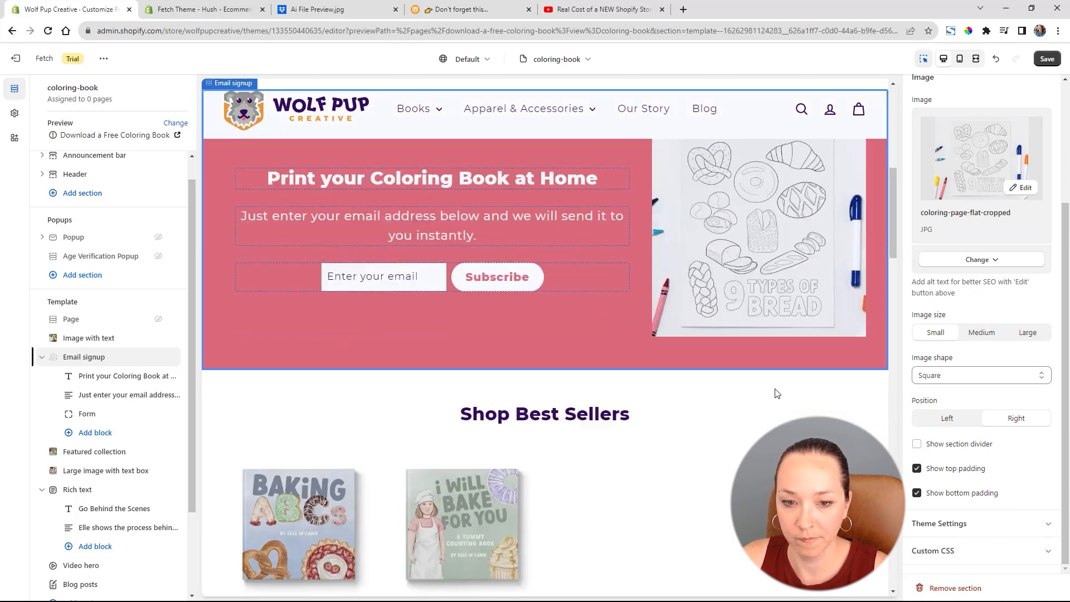
{"action": "scroll", "coordinate": [777, 393], "scroll_direction": "down", "scroll_amount": 3}
{"action": "scroll", "coordinate": [860, 274], "scroll_direction": "up", "scroll_amount": 4}
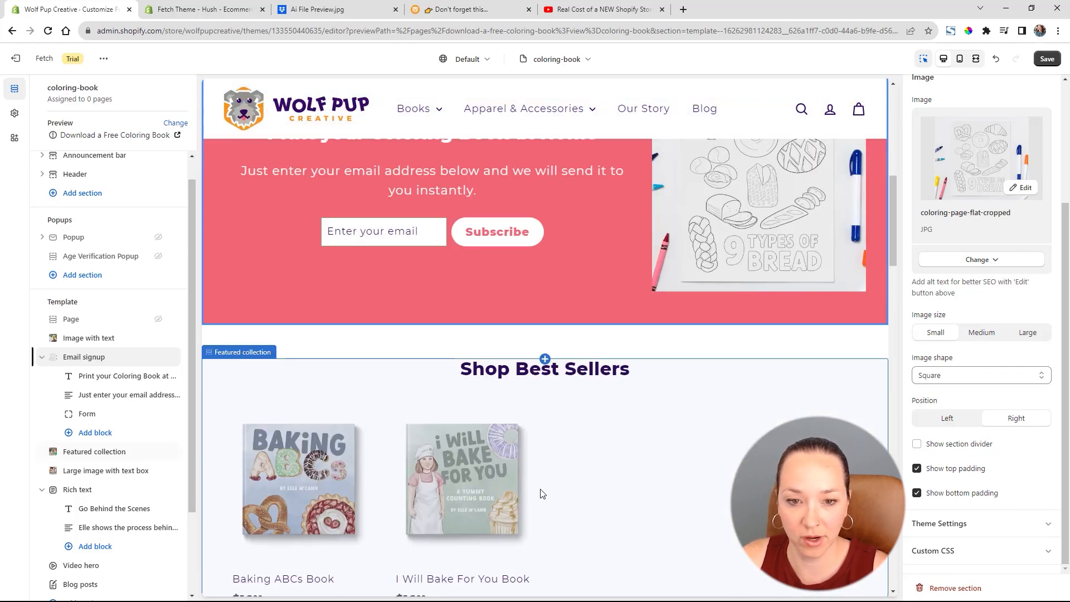
{"action": "left_click", "coordinate": [1048, 59]}
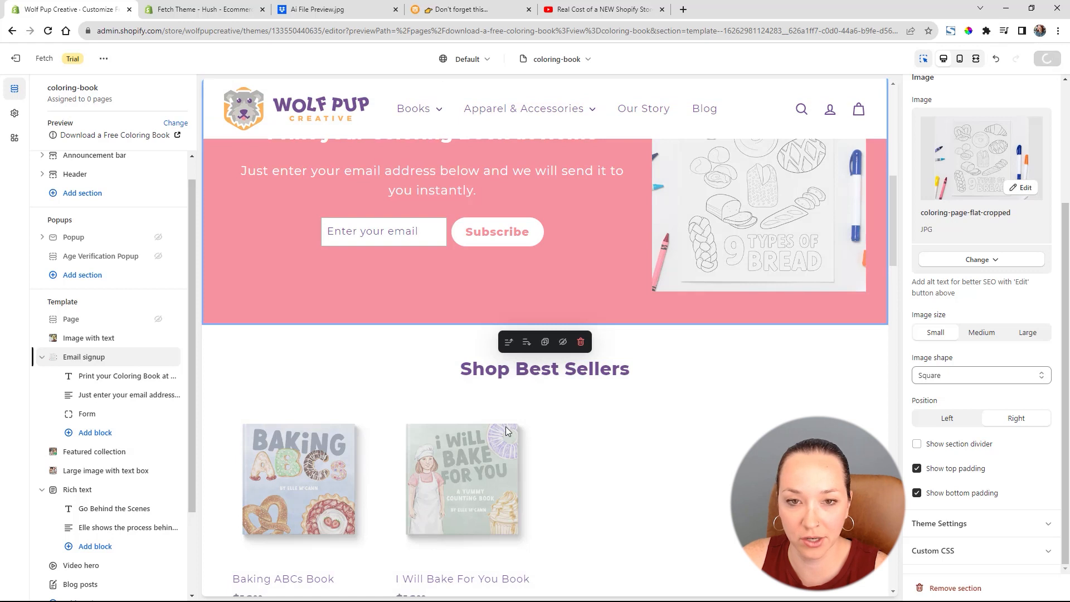
Delete the Rich text and Video hero sections from the coloring-book template and save the template.
{"action": "scroll", "coordinate": [604, 382], "scroll_direction": "down", "scroll_amount": 7}
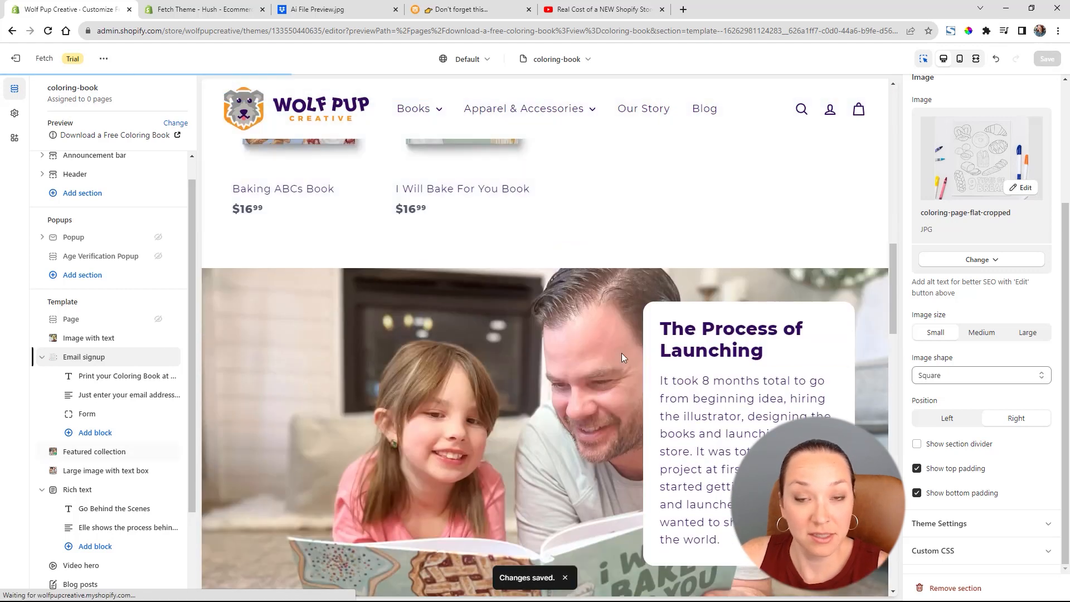
{"action": "scroll", "coordinate": [625, 354], "scroll_direction": "up", "scroll_amount": 3}
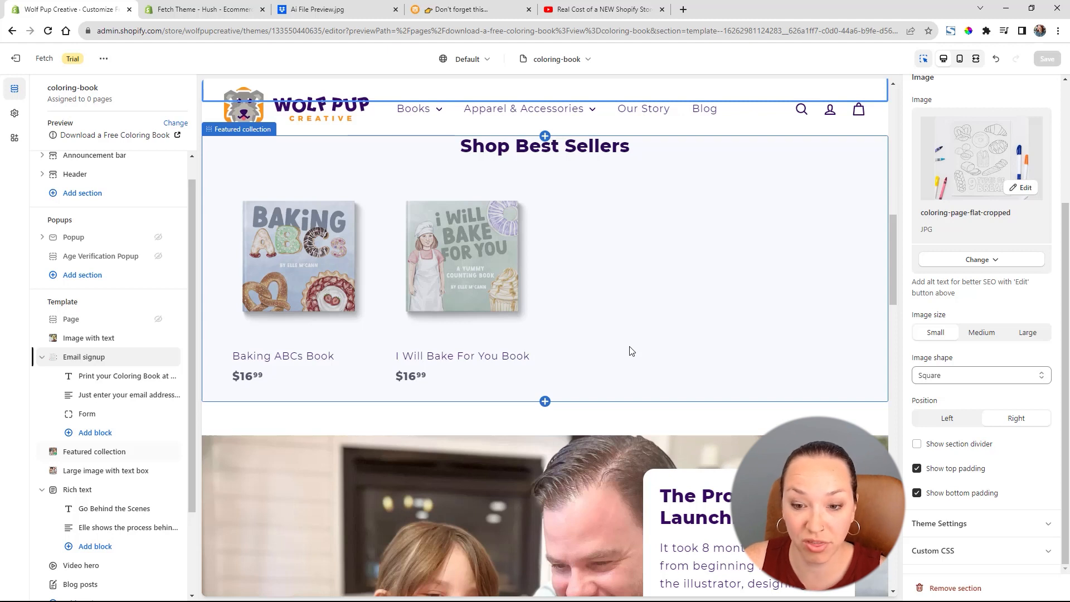
{"action": "scroll", "coordinate": [639, 343], "scroll_direction": "down", "scroll_amount": 10}
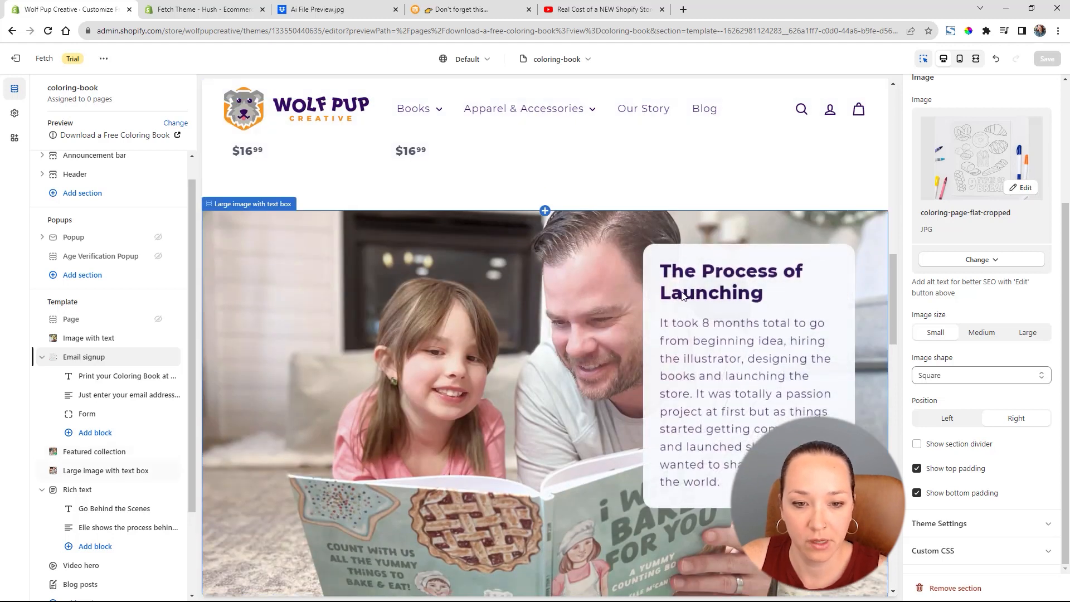
{"action": "scroll", "coordinate": [672, 301], "scroll_direction": "down", "scroll_amount": 4}
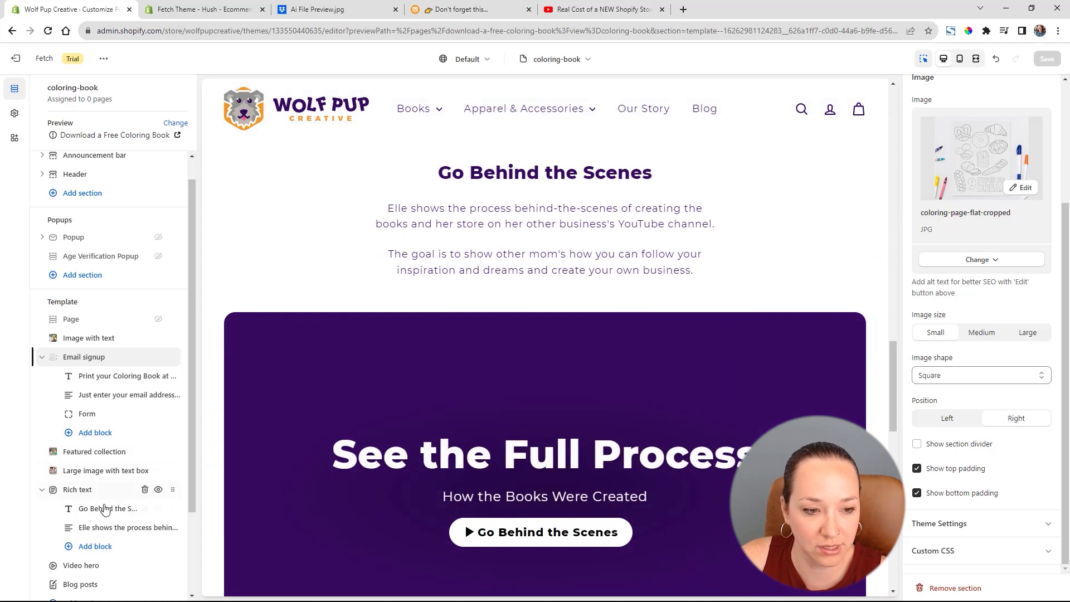
{"action": "left_click", "coordinate": [139, 491]}
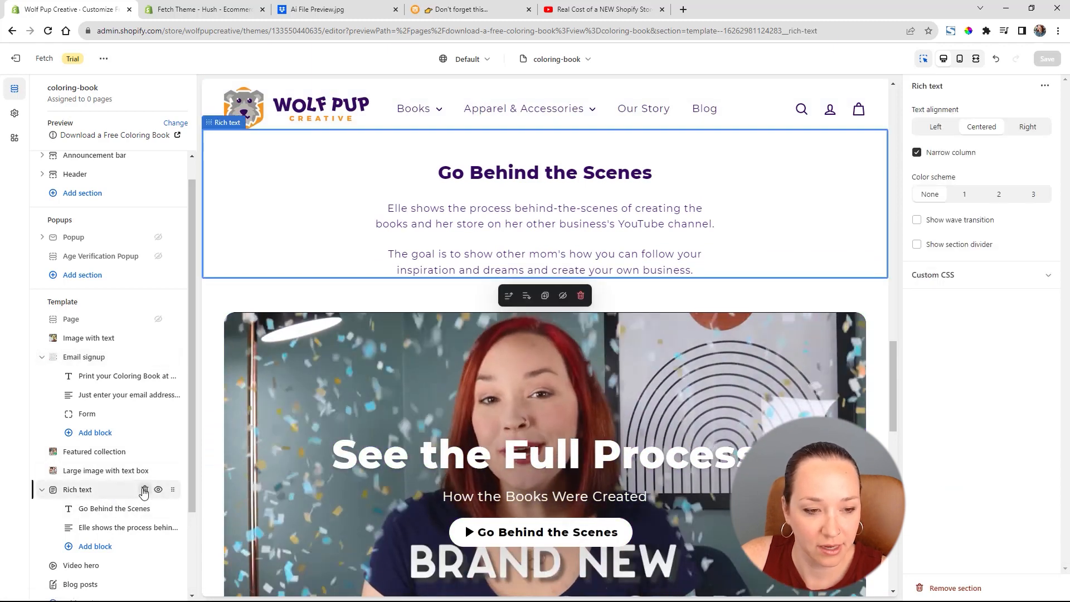
{"action": "left_click", "coordinate": [145, 490]}
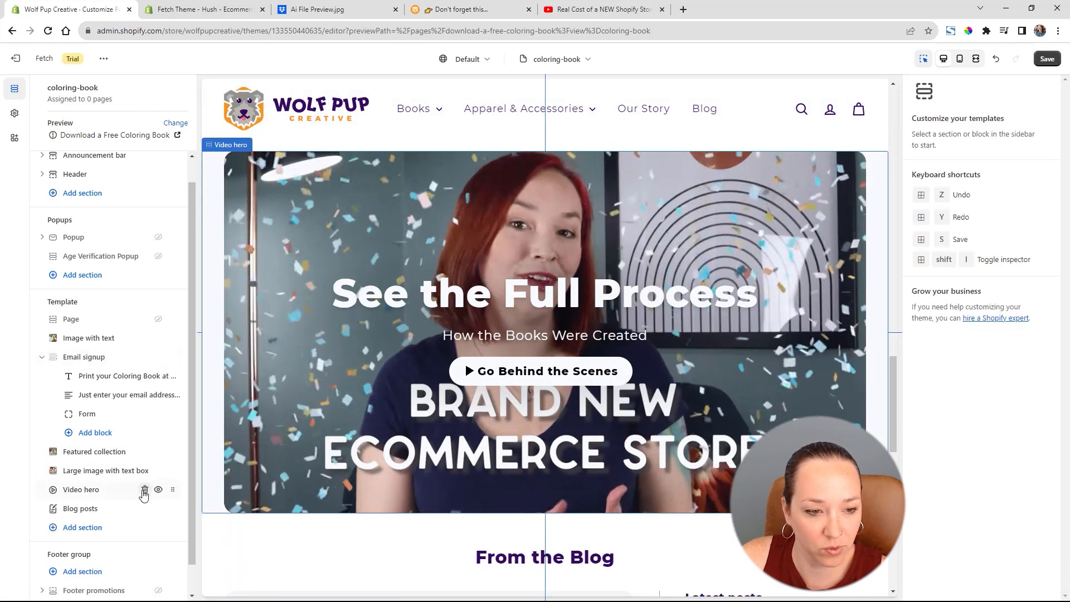
{"action": "left_click", "coordinate": [144, 490]}
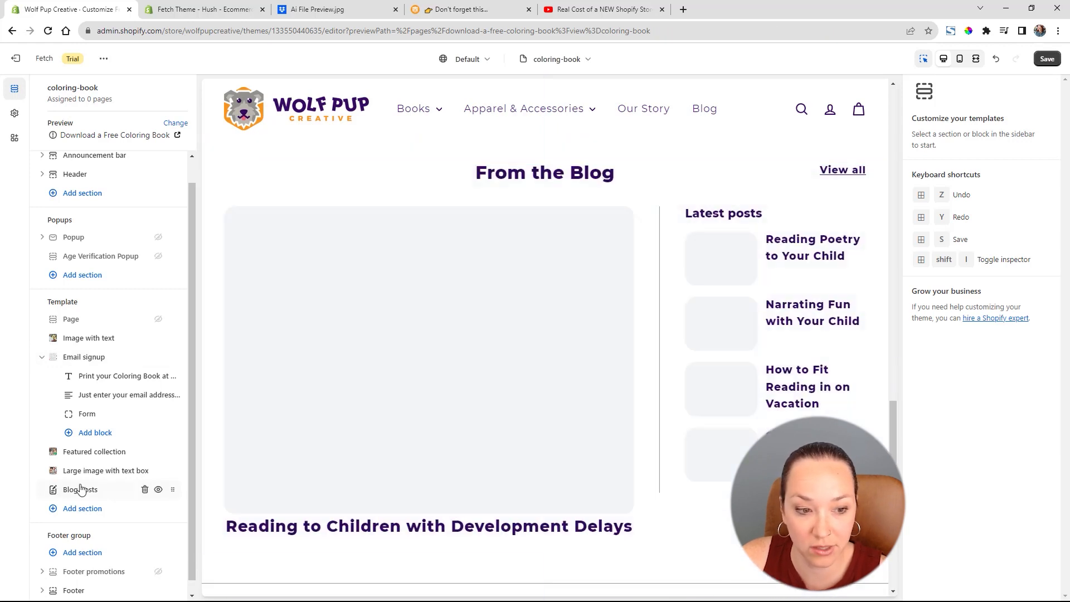
{"action": "left_click", "coordinate": [81, 490]}
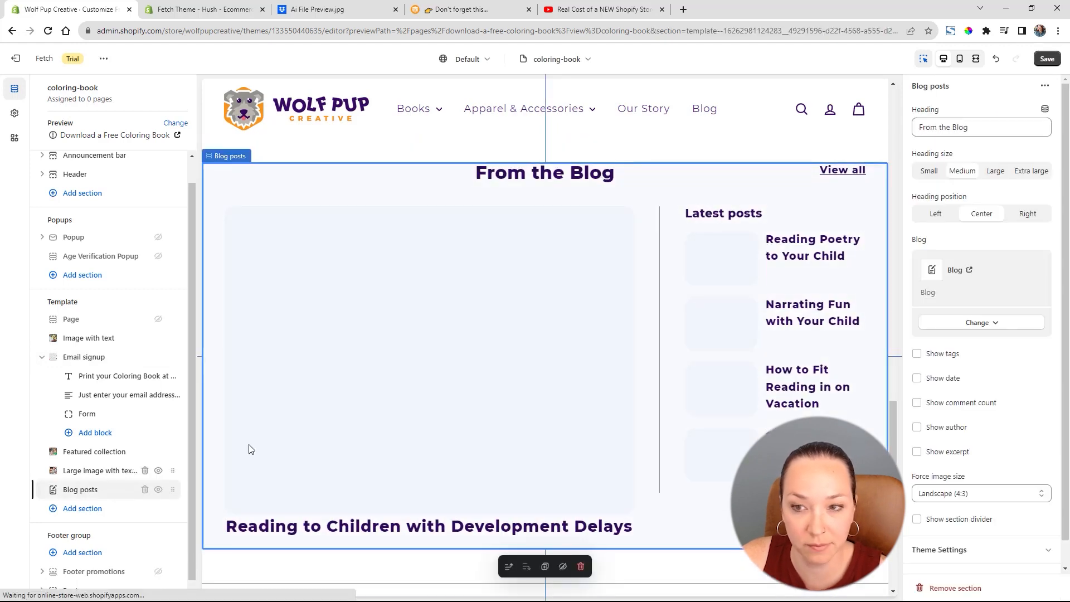
{"action": "key", "text": "ctrl+s"}
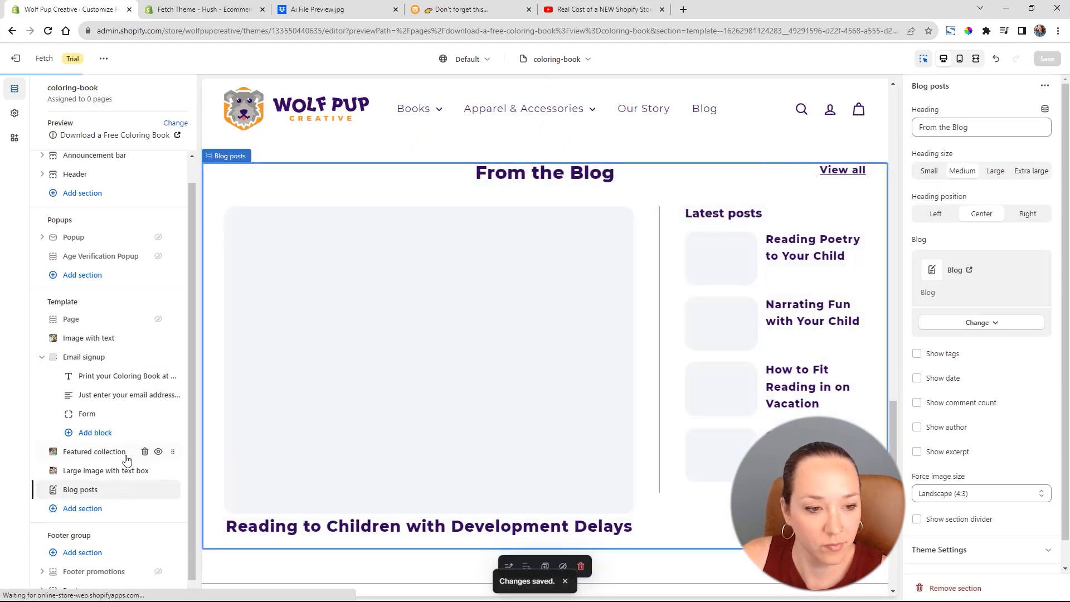
Remove the Large image with text box section from the coloring-book template and save the template.
{"action": "mouse_move", "coordinate": [115, 476]}
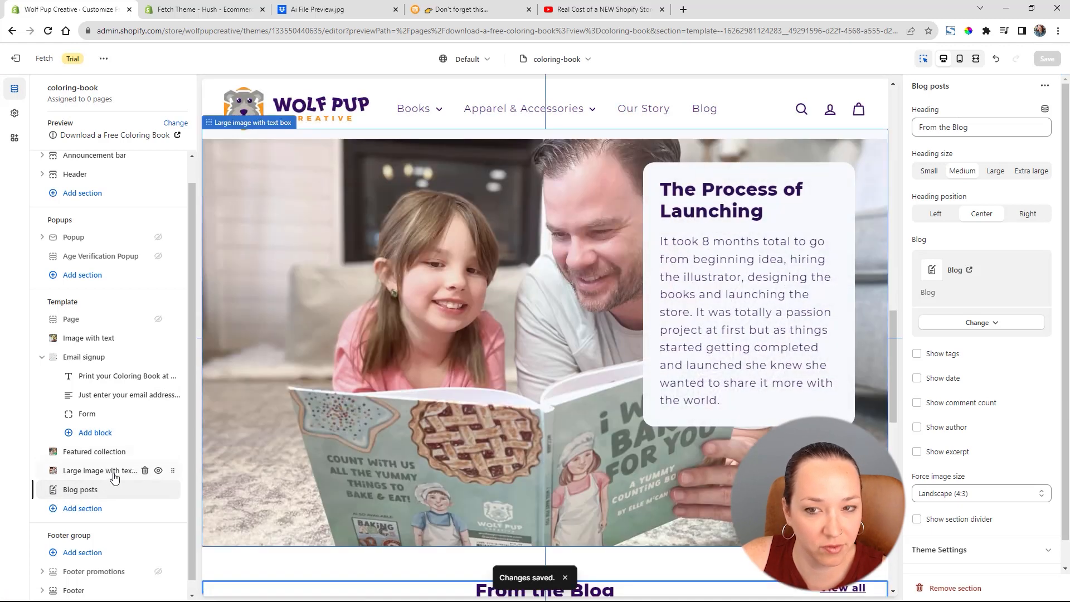
{"action": "left_click", "coordinate": [114, 476]}
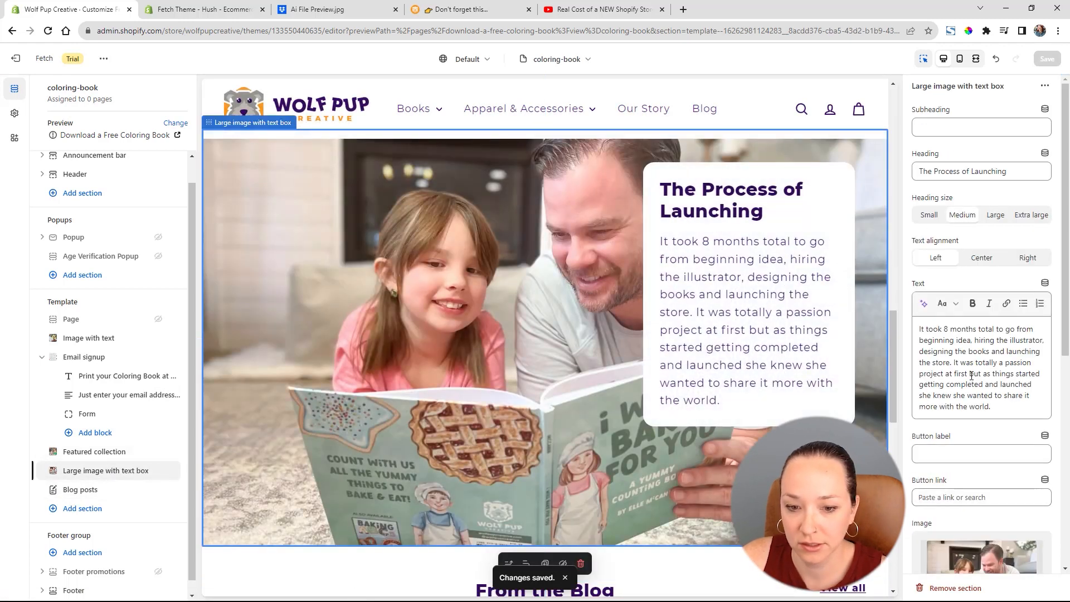
{"action": "scroll", "coordinate": [973, 374], "scroll_direction": "down", "scroll_amount": 3}
{"action": "scroll", "coordinate": [972, 375], "scroll_direction": "down", "scroll_amount": 4}
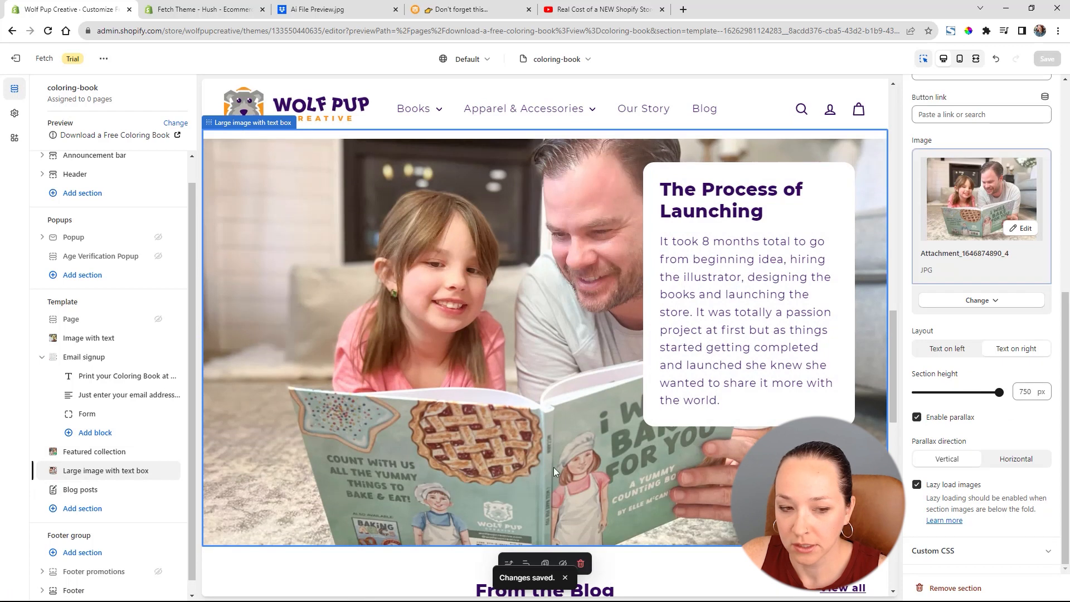
{"action": "left_click", "coordinate": [938, 589]}
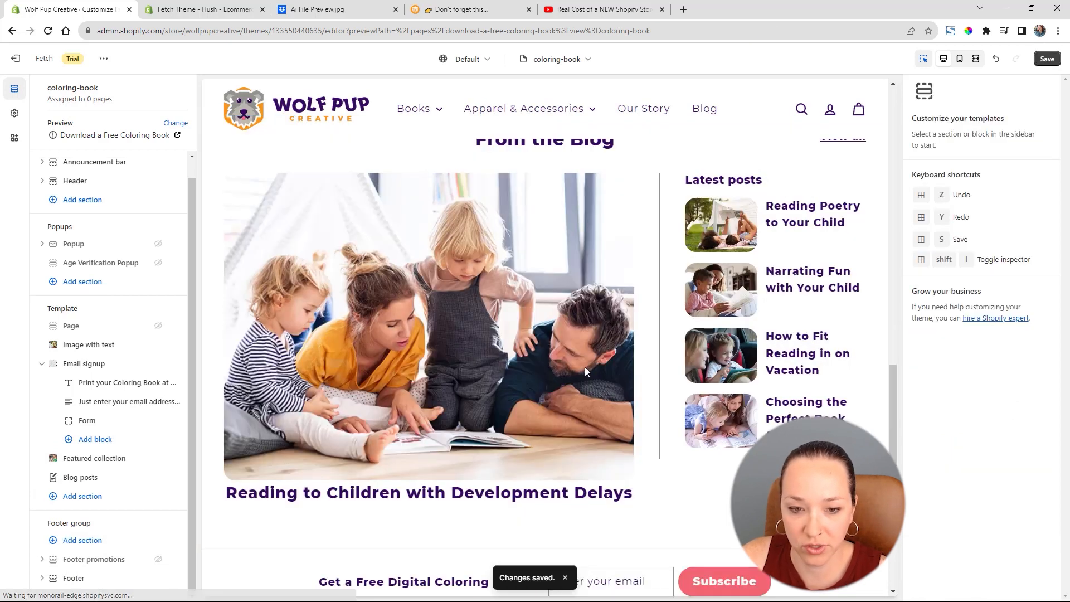
{"action": "scroll", "coordinate": [584, 367], "scroll_direction": "up", "scroll_amount": 6}
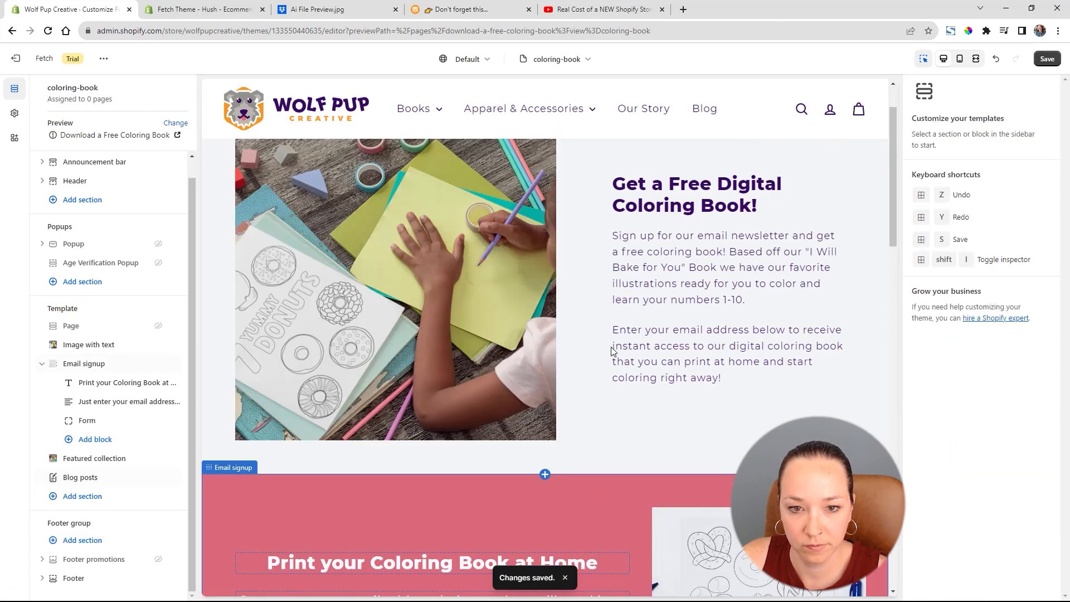
{"action": "left_click", "coordinate": [1047, 59]}
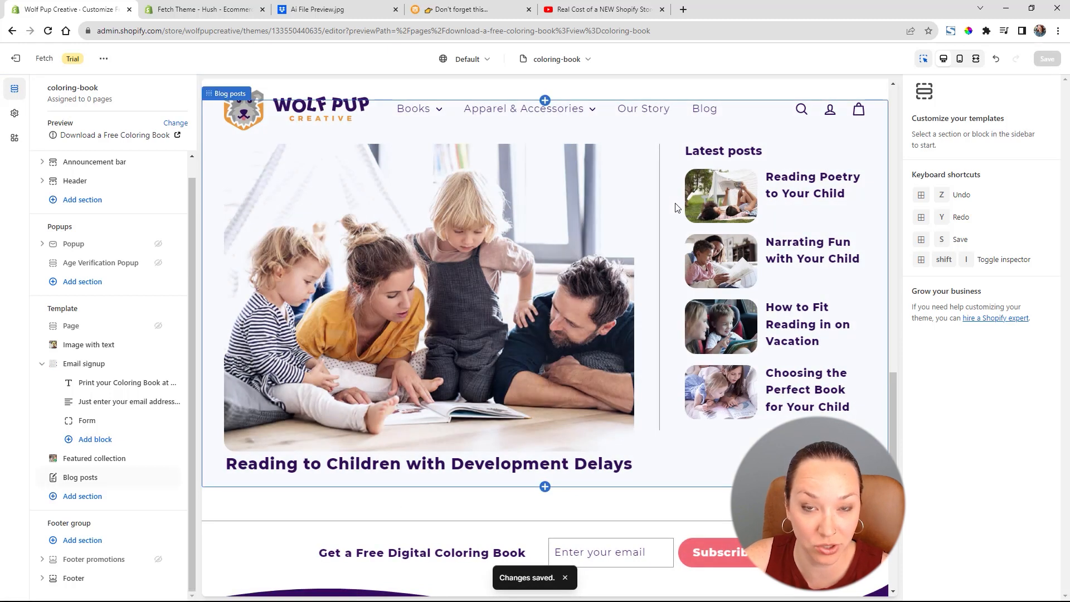
{"action": "left_click", "coordinate": [566, 59]}
{"action": "left_click", "coordinate": [631, 217]}
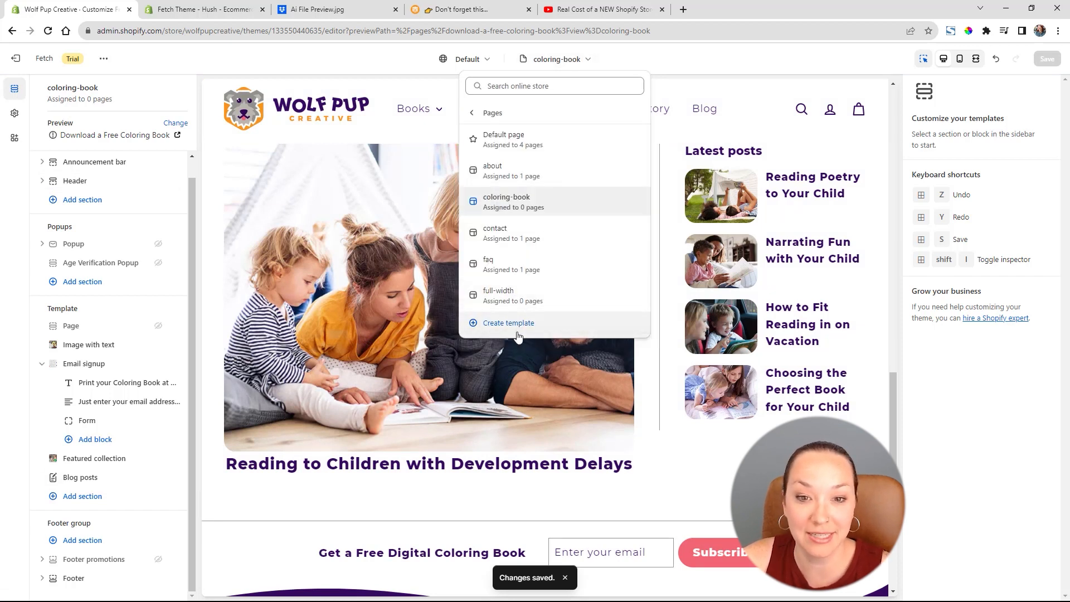
{"action": "left_click", "coordinate": [760, 61]}
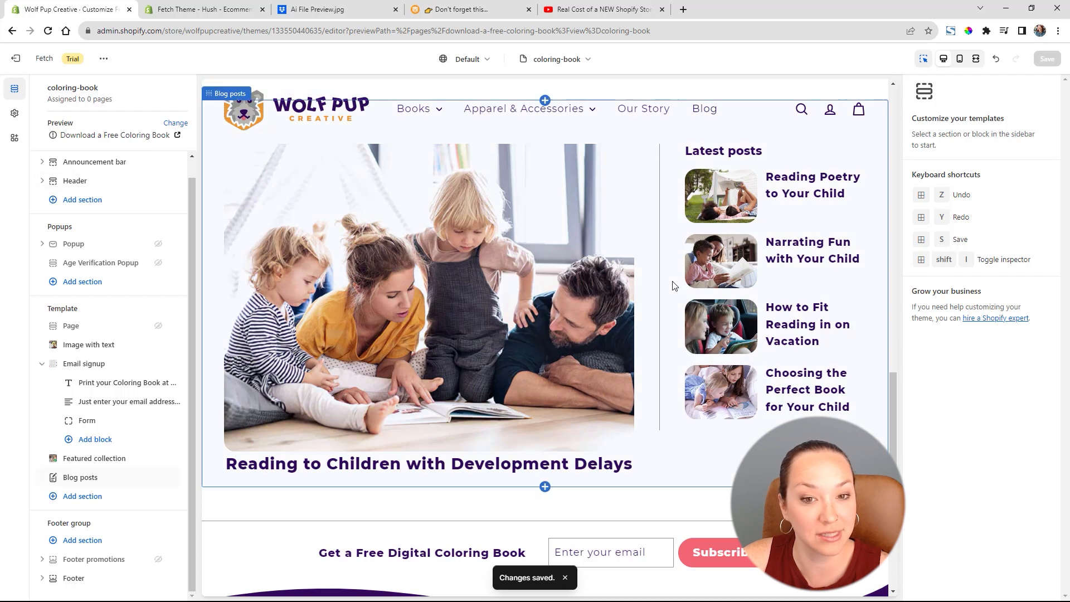
{"action": "scroll", "coordinate": [673, 285], "scroll_direction": "up", "scroll_amount": 20}
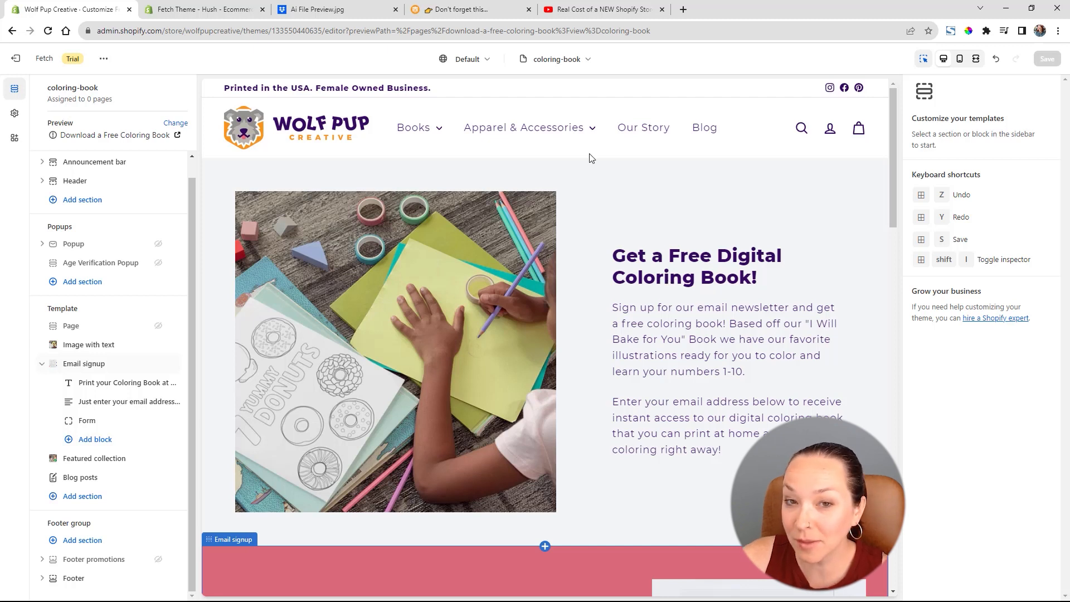
Switch to the Default blog template and look over its posts and sidebar.
{"action": "left_click", "coordinate": [566, 59]}
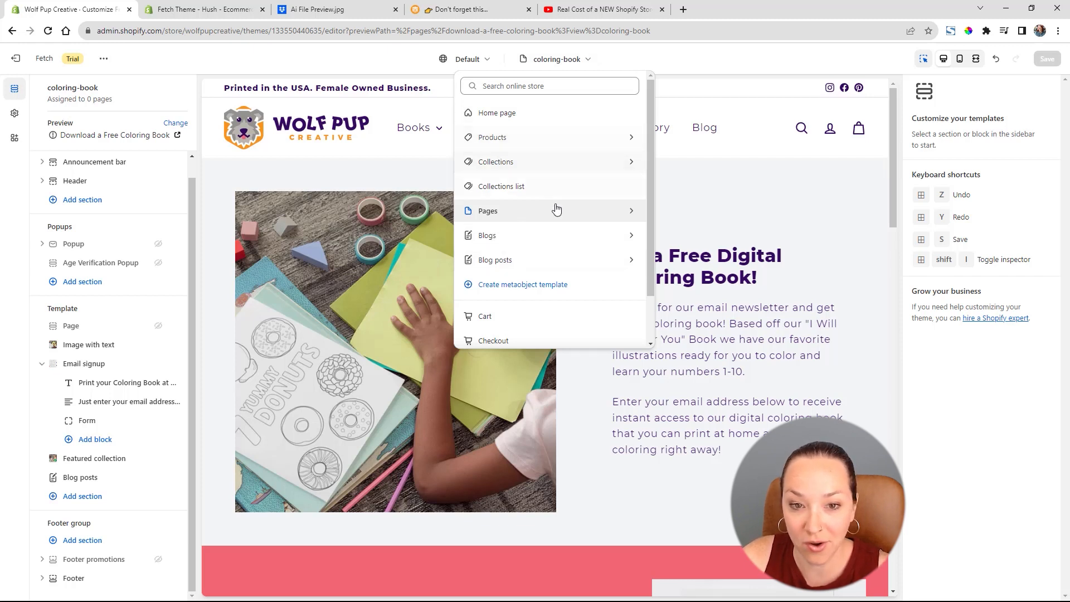
{"action": "left_click", "coordinate": [552, 236]}
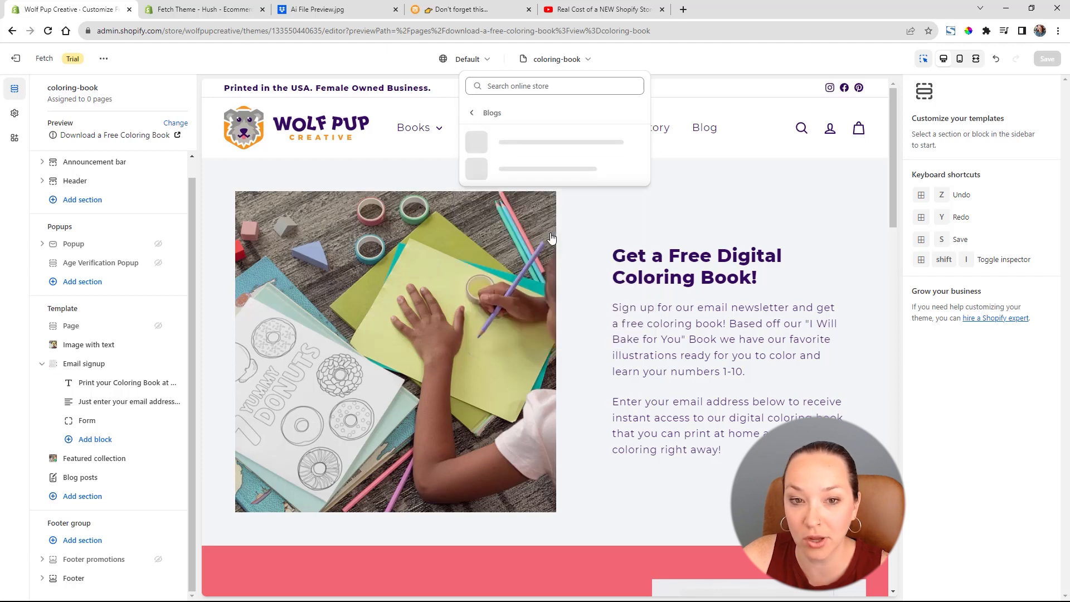
{"action": "left_click", "coordinate": [545, 142]}
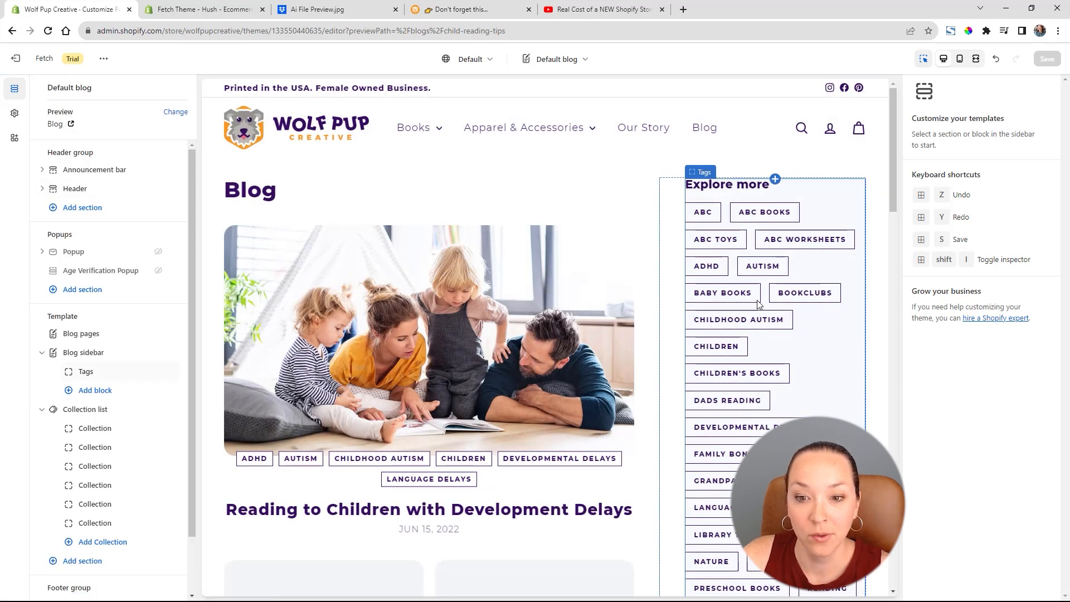
{"action": "scroll", "coordinate": [758, 303], "scroll_direction": "down", "scroll_amount": 9}
{"action": "scroll", "coordinate": [758, 304], "scroll_direction": "up", "scroll_amount": 9}
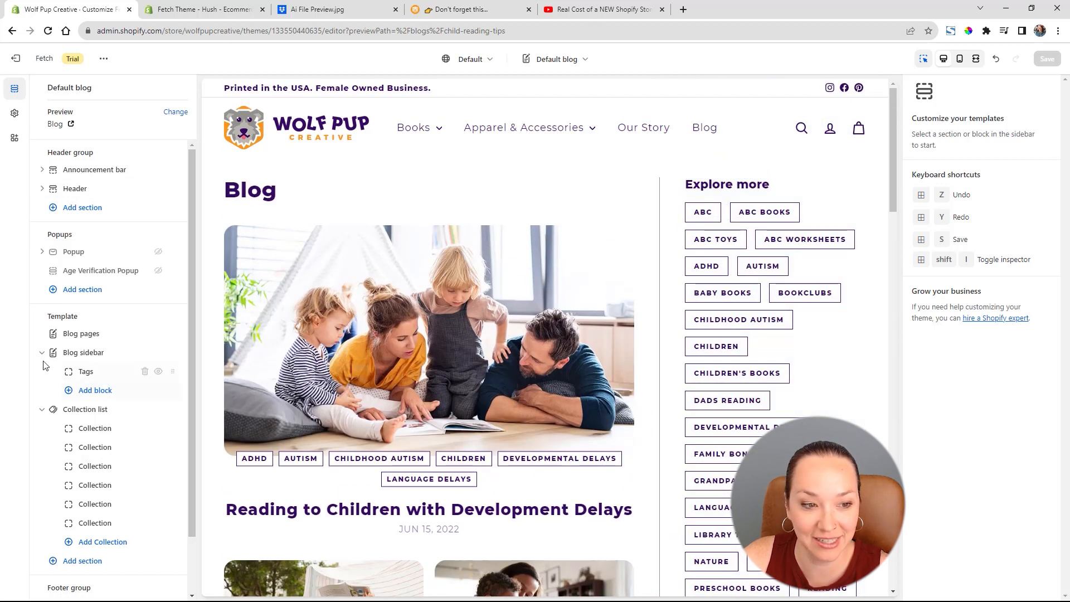
Turn off the date, tags and comment count in the Blog pages section.
{"action": "left_click", "coordinate": [81, 334]}
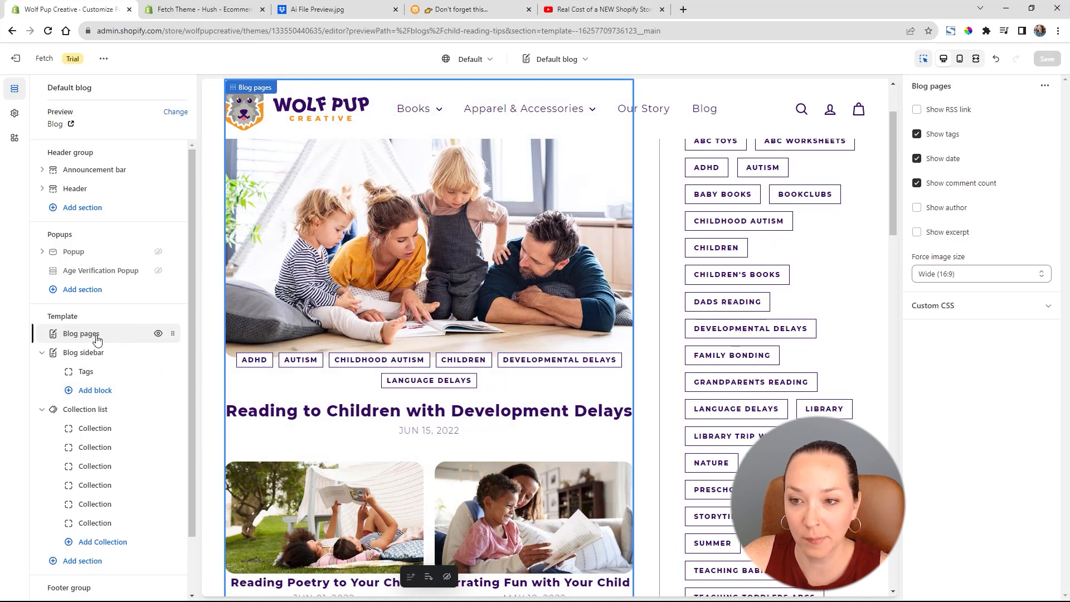
{"action": "left_click", "coordinate": [917, 159]}
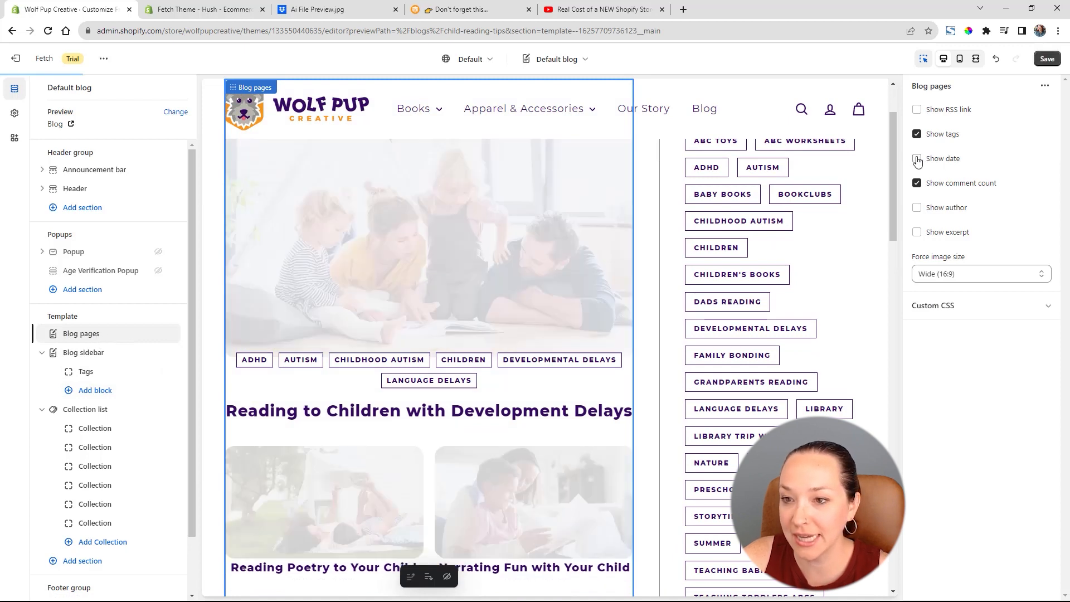
{"action": "left_click", "coordinate": [917, 135]}
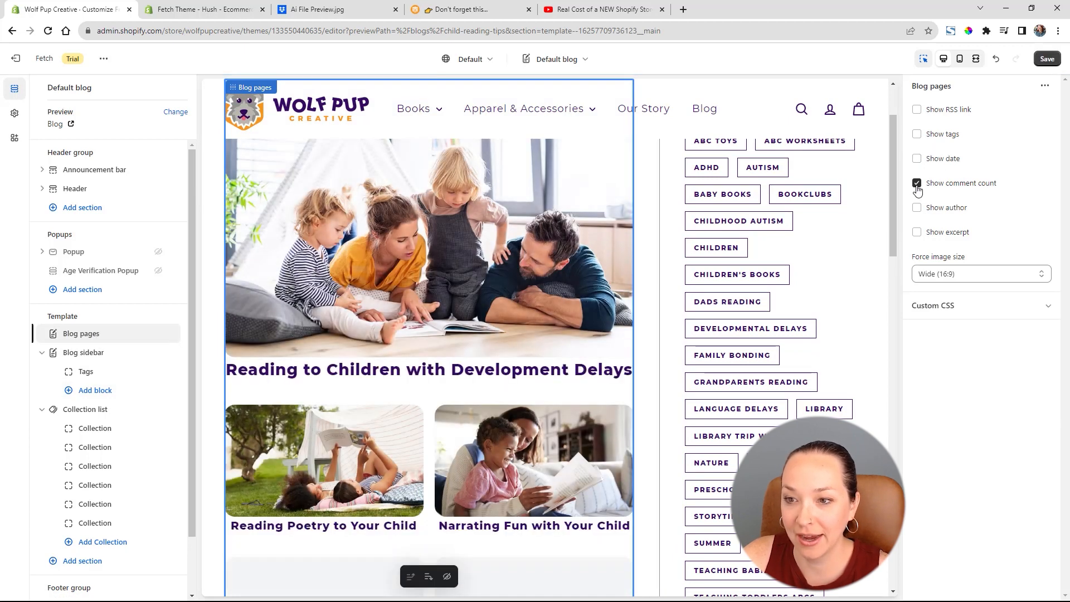
{"action": "left_click", "coordinate": [917, 186]}
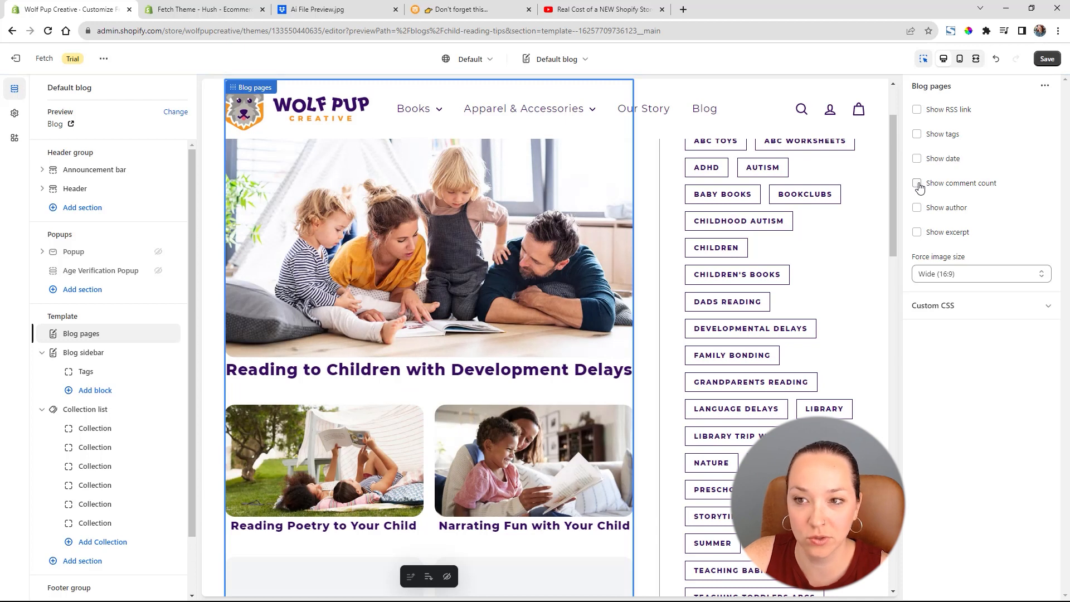
Hide the Tags block in the Blog sidebar section.
{"action": "left_click", "coordinate": [98, 358]}
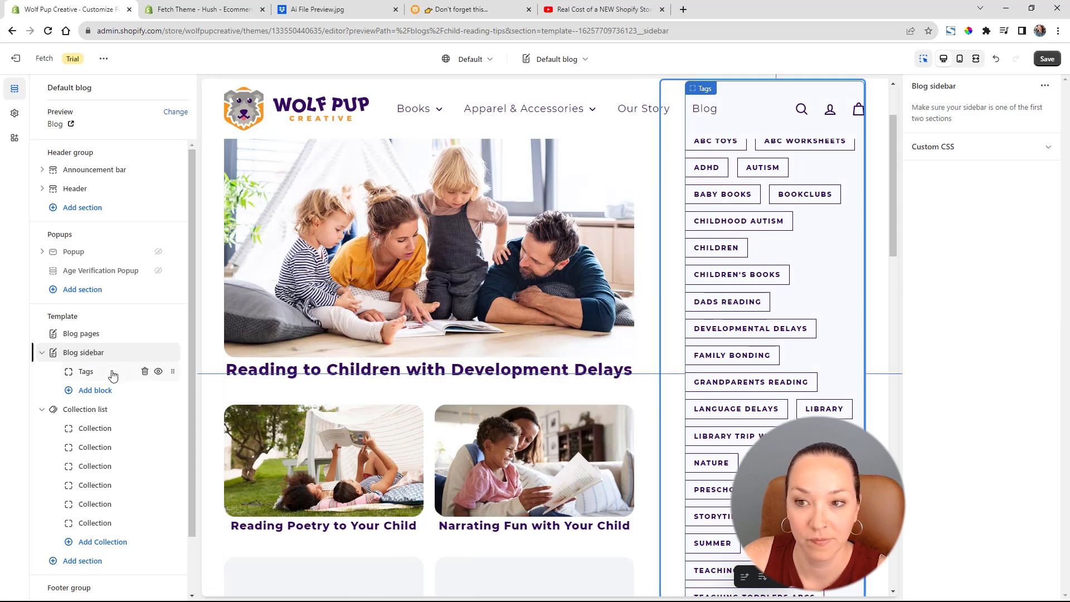
{"action": "left_click", "coordinate": [113, 374]}
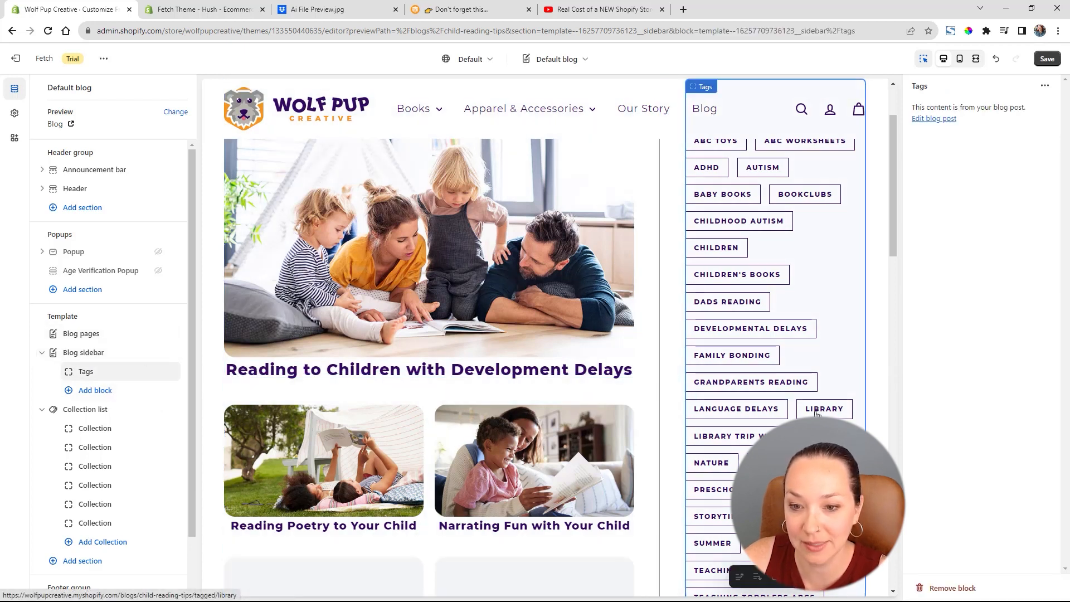
{"action": "scroll", "coordinate": [817, 414], "scroll_direction": "down", "scroll_amount": 4}
{"action": "scroll", "coordinate": [817, 414], "scroll_direction": "up", "scroll_amount": 4}
{"action": "scroll", "coordinate": [817, 414], "scroll_direction": "up", "scroll_amount": 2}
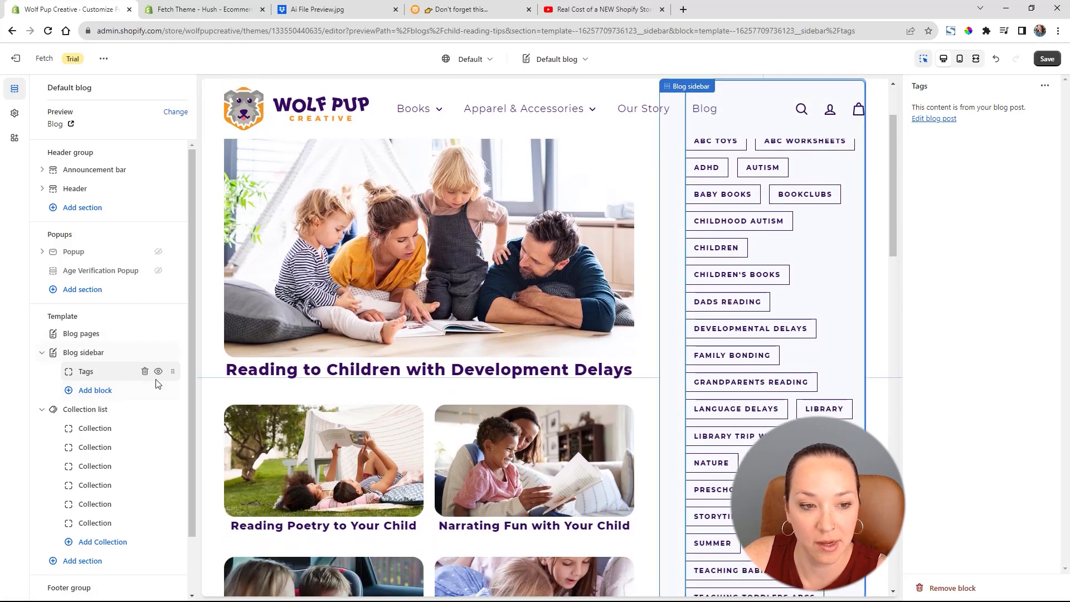
{"action": "left_click", "coordinate": [158, 373]}
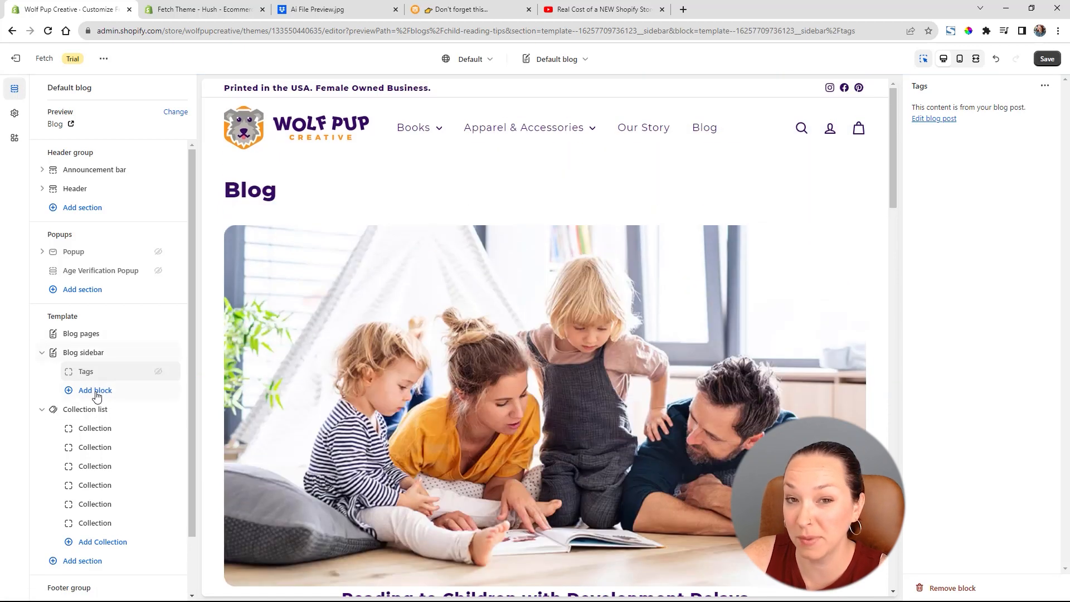
Add a Featured article block to the Blog sidebar showing the article "Creative Ways to Teach your Toddler their ABC's".
{"action": "left_click", "coordinate": [101, 397]}
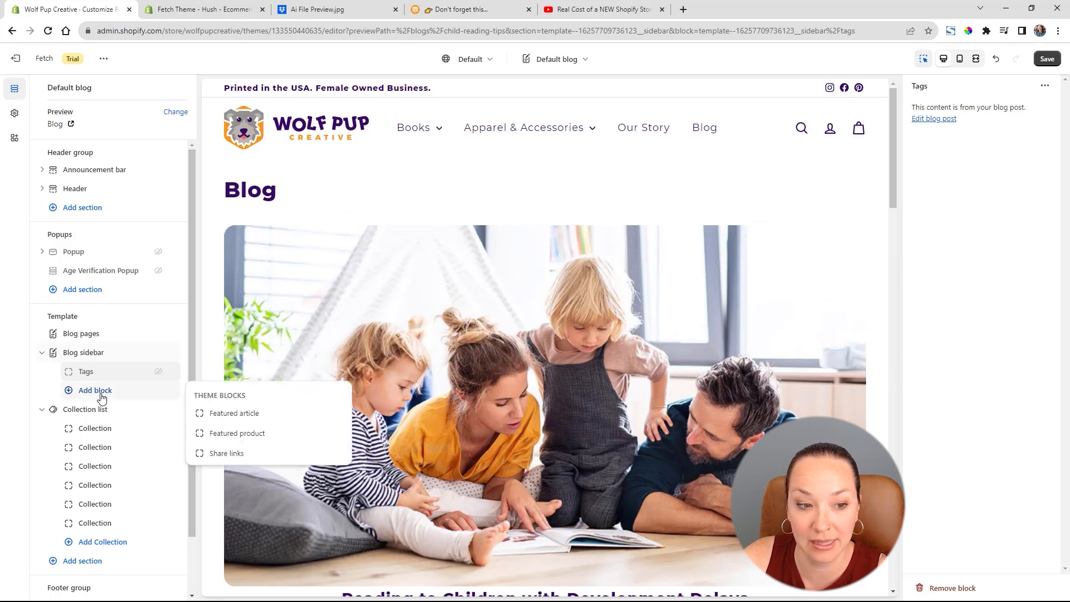
{"action": "left_click", "coordinate": [288, 418]}
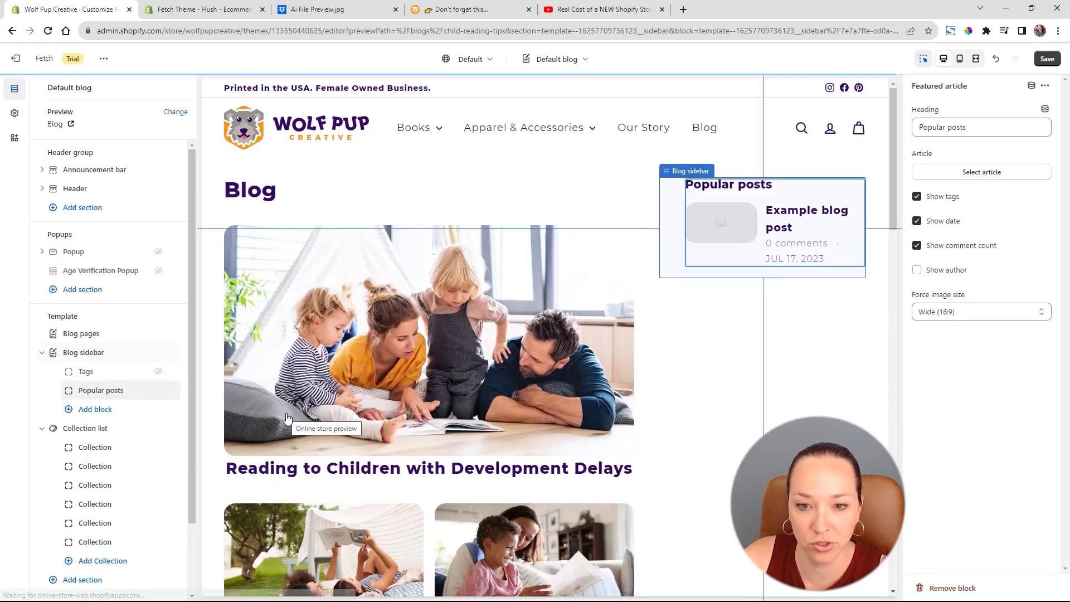
{"action": "left_click", "coordinate": [989, 170]}
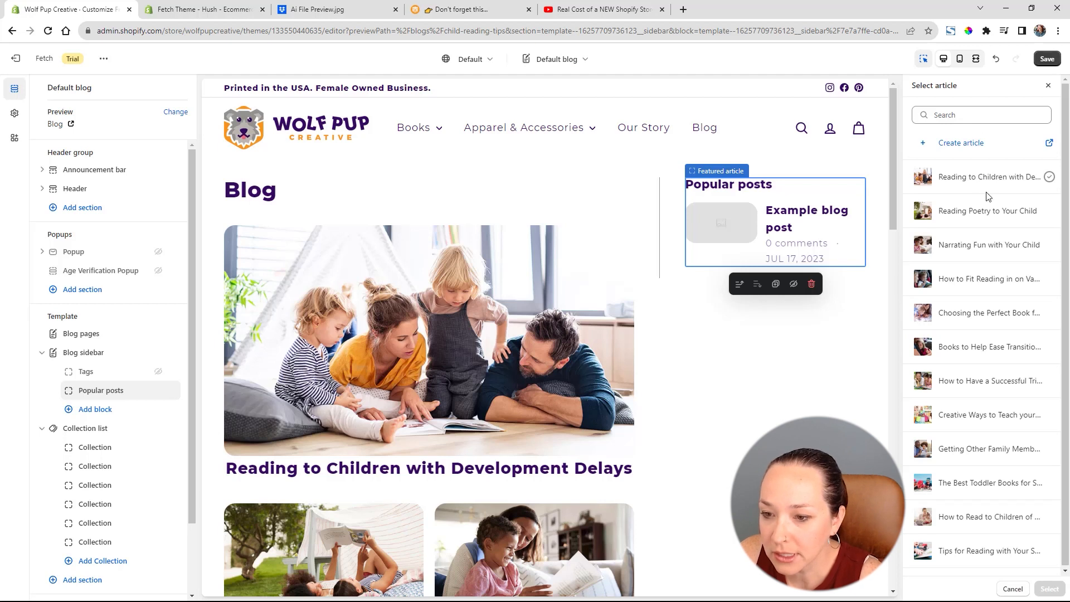
{"action": "left_click", "coordinate": [1008, 419]}
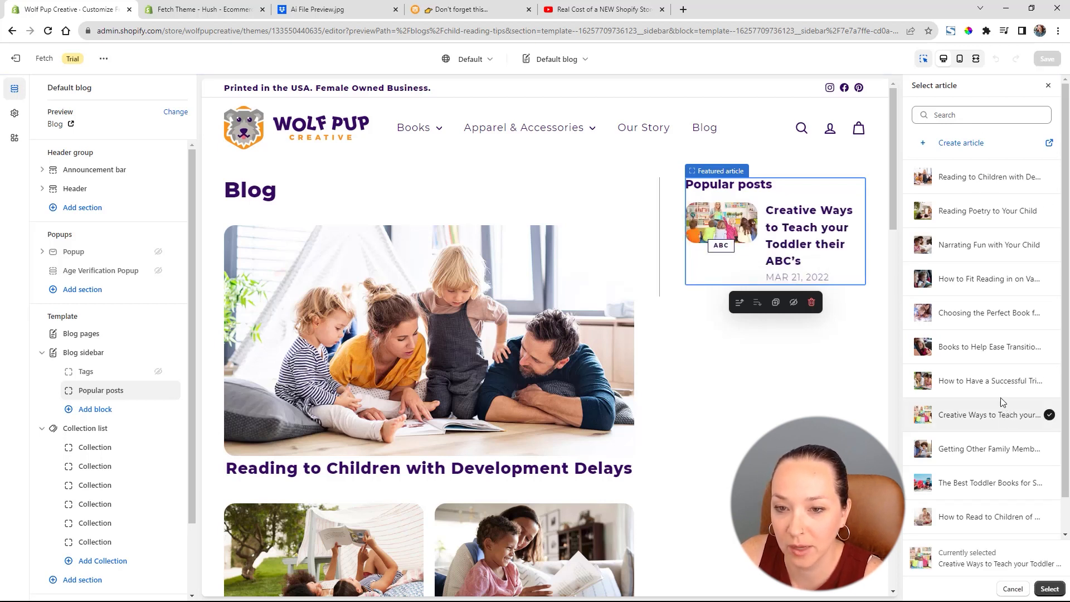
{"action": "left_click", "coordinate": [1048, 592]}
Add a Featured product block to the Blog sidebar showing the Baking ABCs Book.
{"action": "left_click", "coordinate": [103, 410]}
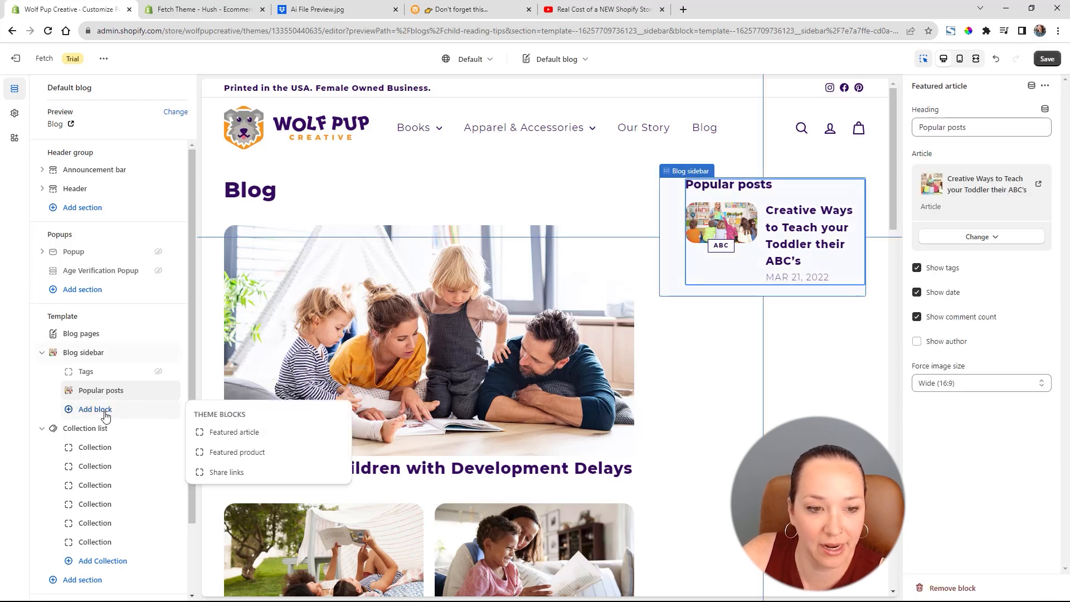
{"action": "left_click", "coordinate": [289, 453]}
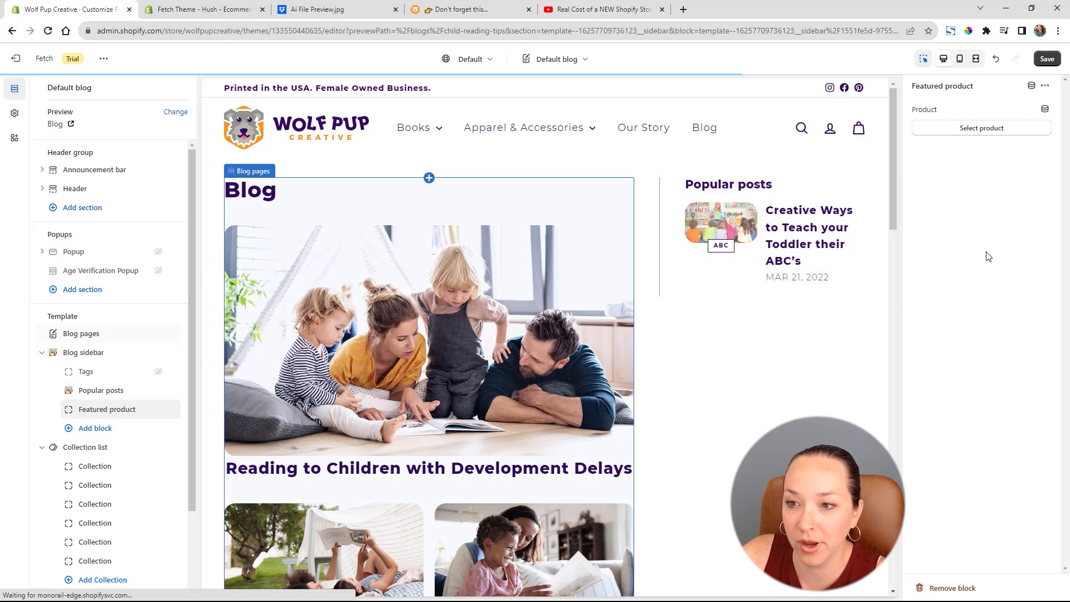
{"action": "left_click", "coordinate": [997, 128]}
{"action": "left_click", "coordinate": [986, 179]}
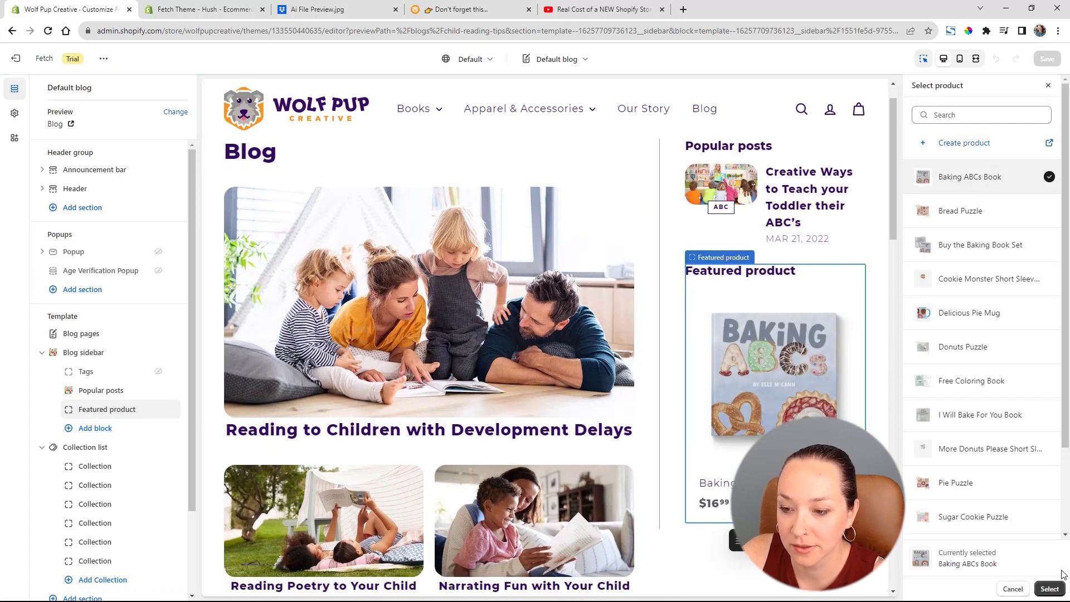
{"action": "left_click", "coordinate": [1050, 589]}
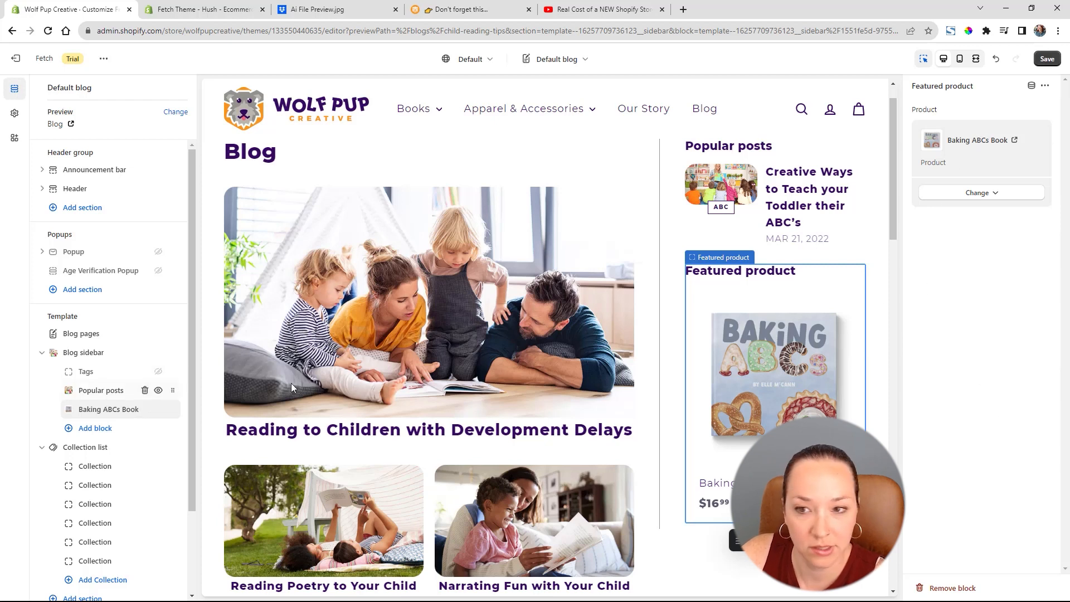
Change the heading of the Blog sidebar's featured article block to "Popular Post".
{"action": "left_click", "coordinate": [96, 393]}
{"action": "left_click", "coordinate": [89, 413]}
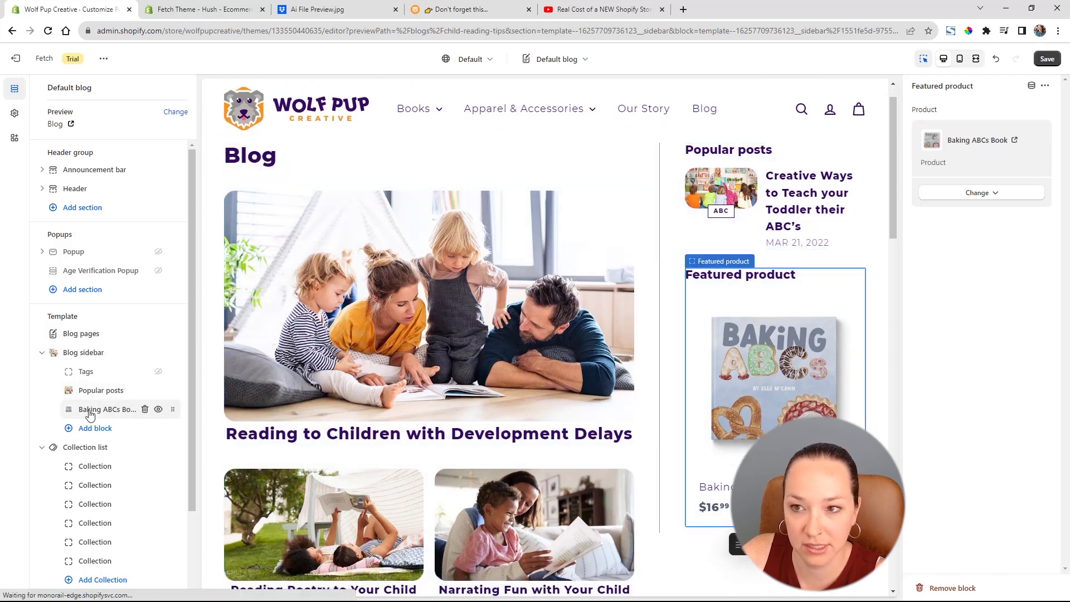
{"action": "left_click", "coordinate": [94, 390]}
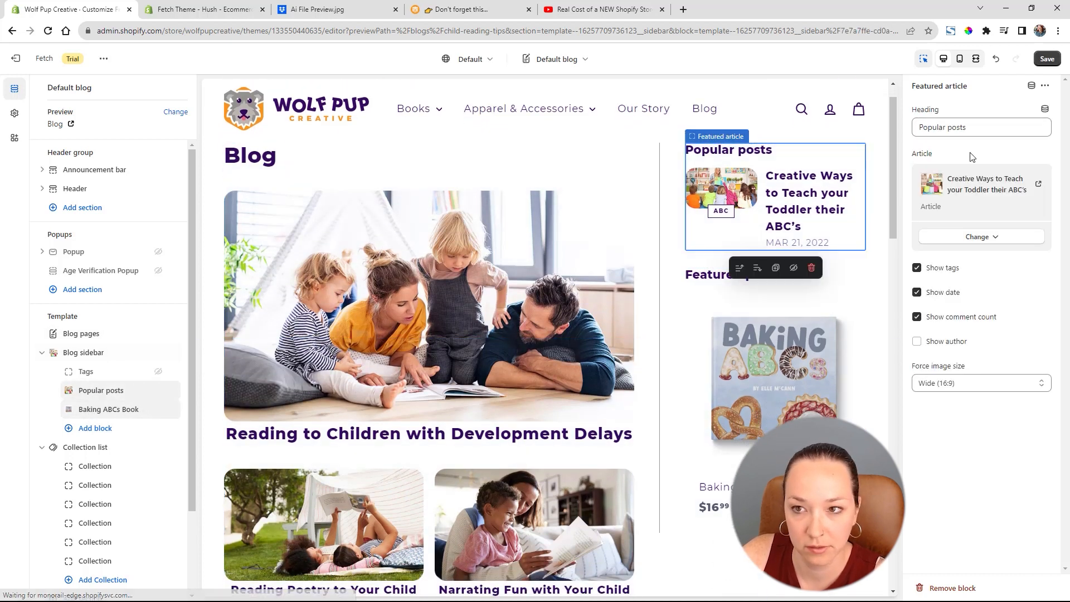
{"action": "triple_click", "coordinate": [1004, 124]}
{"action": "left_click", "coordinate": [954, 127]}
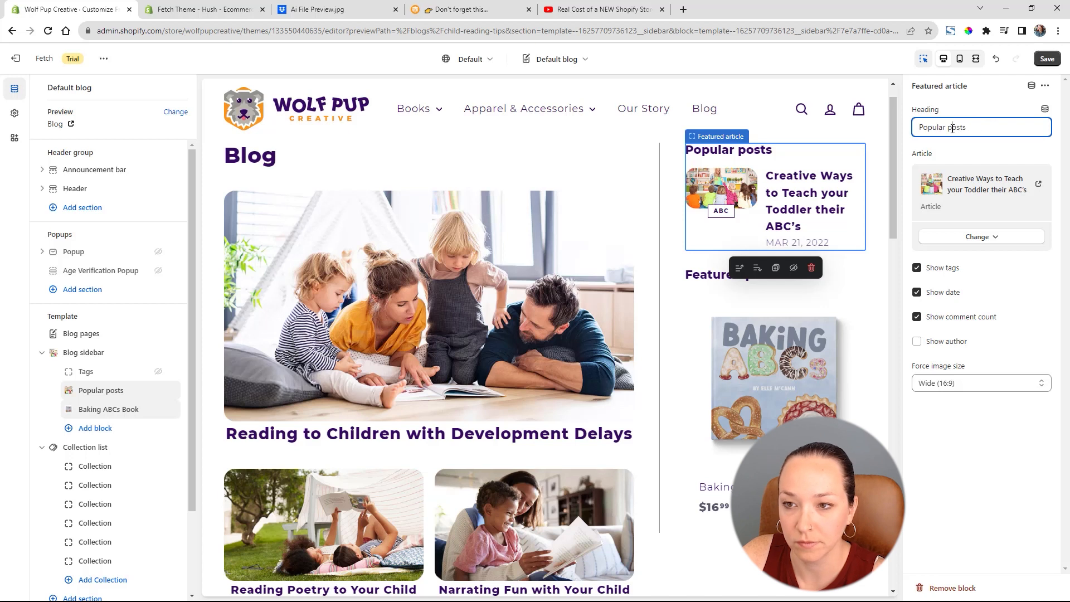
{"action": "left_click_drag", "start_coordinate": [952, 128], "coordinate": [949, 128]}
{"action": "type", "text": "P"}
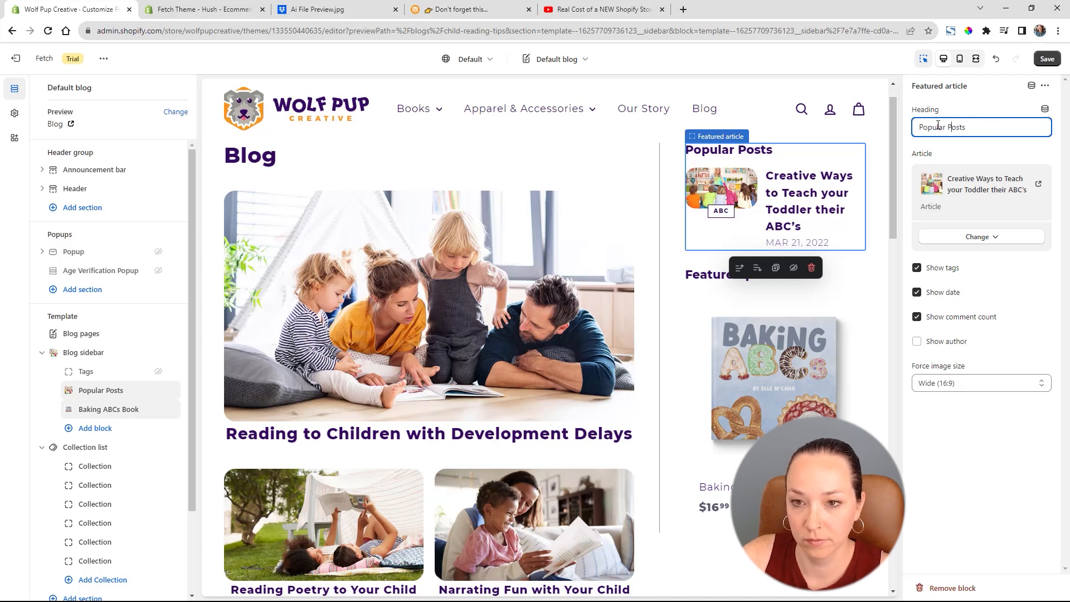
{"action": "left_click", "coordinate": [975, 128]}
{"action": "key", "text": "BackSpace"}
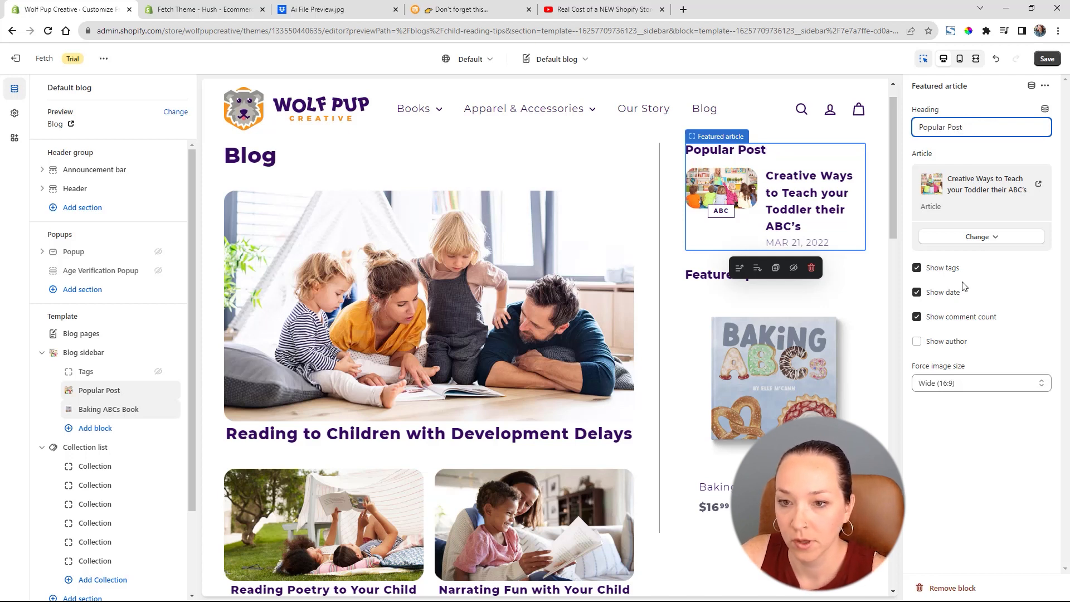
Turn off the date, comment count and tags in the Popular Post block.
{"action": "left_click", "coordinate": [918, 292]}
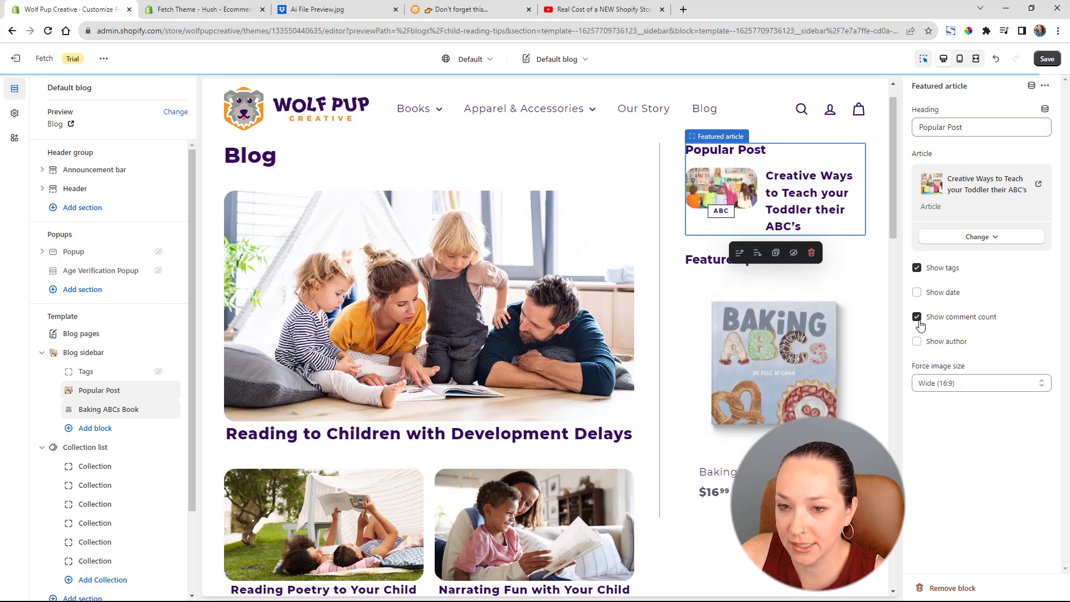
{"action": "left_click", "coordinate": [918, 317]}
{"action": "left_click", "coordinate": [917, 269]}
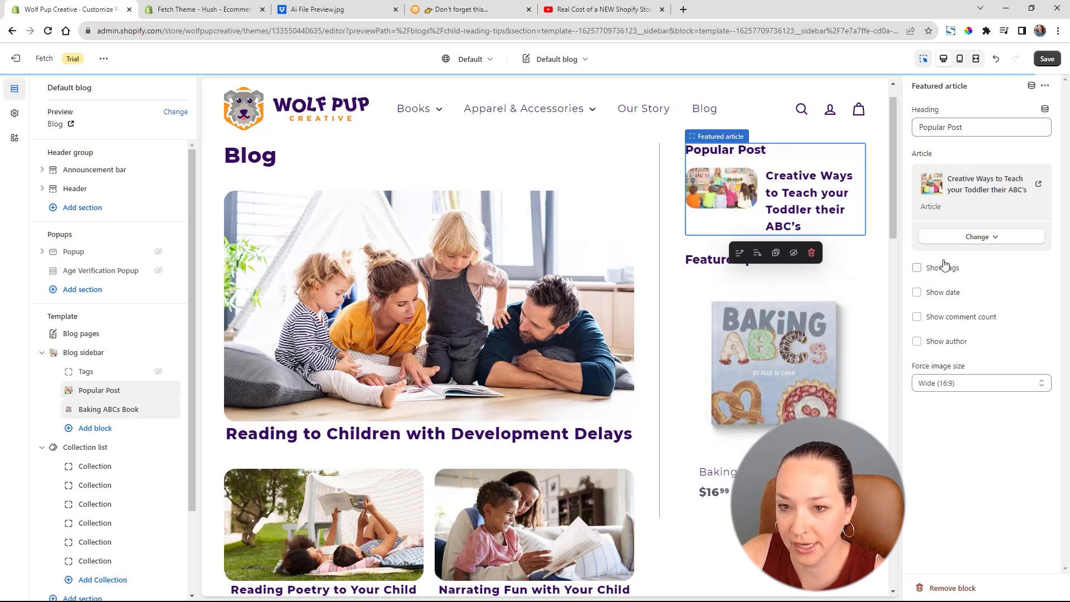
Force the Popular Post block's image size to Square (1:1) and save the template.
{"action": "left_click", "coordinate": [960, 383]}
{"action": "left_click", "coordinate": [1013, 411]}
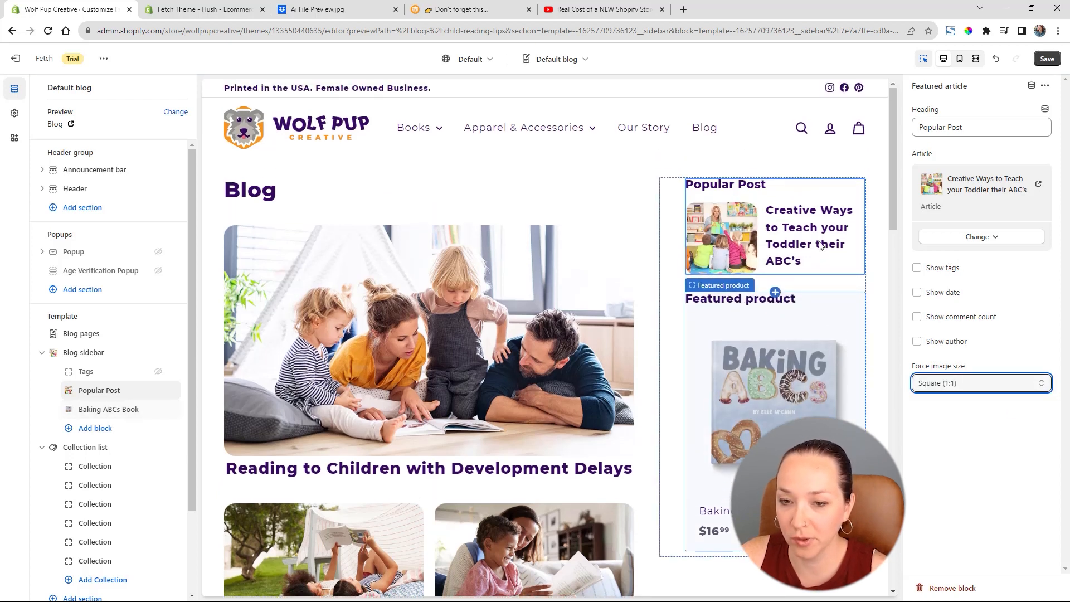
{"action": "scroll", "coordinate": [822, 401], "scroll_direction": "down", "scroll_amount": 2}
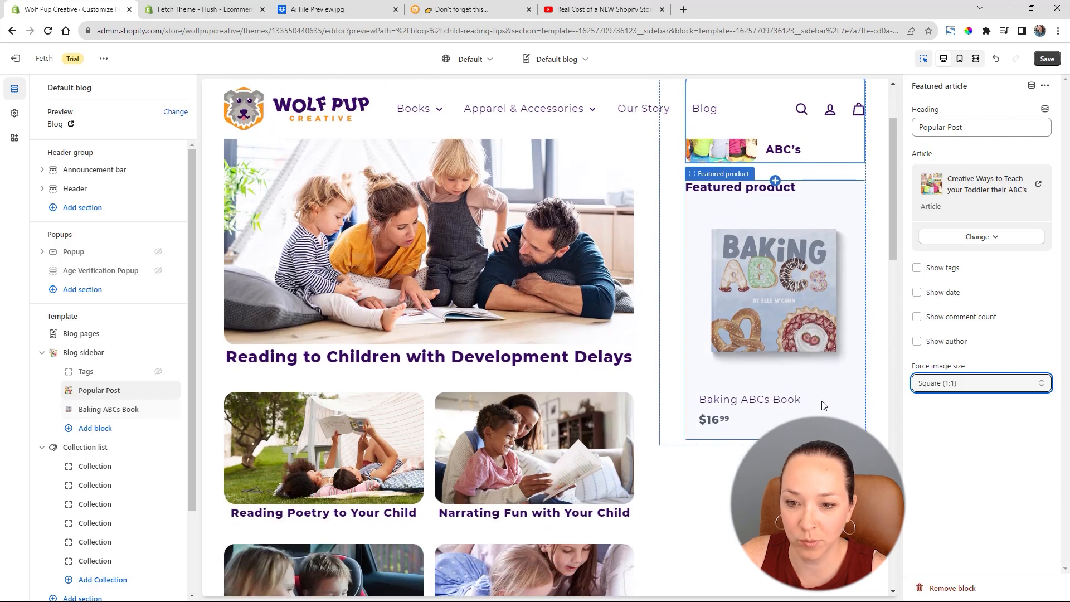
{"action": "left_click", "coordinate": [1055, 61]}
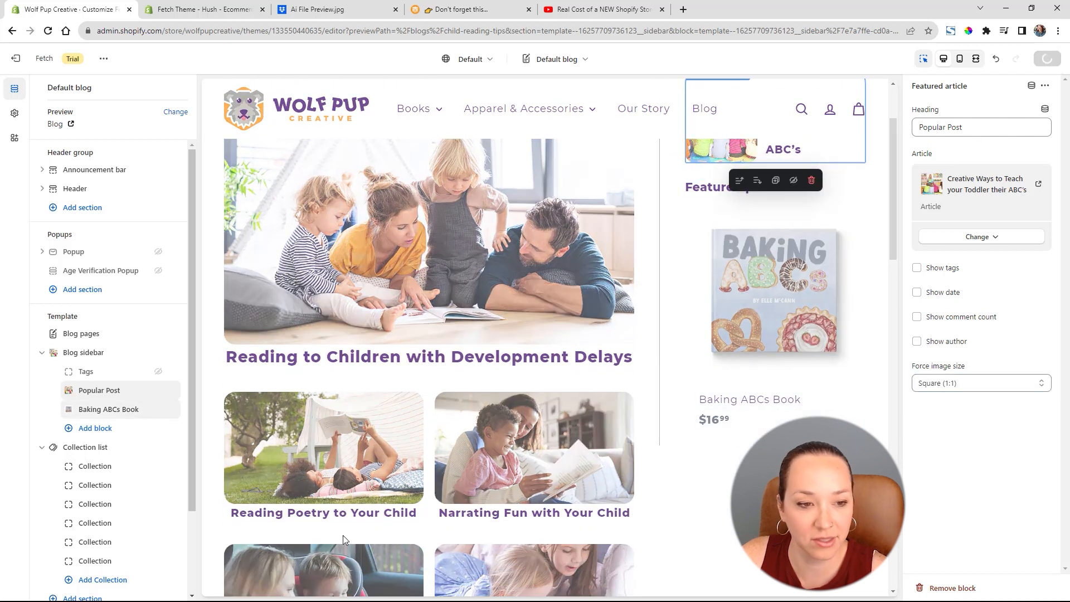
Add a Share links block to the Blog sidebar and save the template.
{"action": "left_click", "coordinate": [81, 428]}
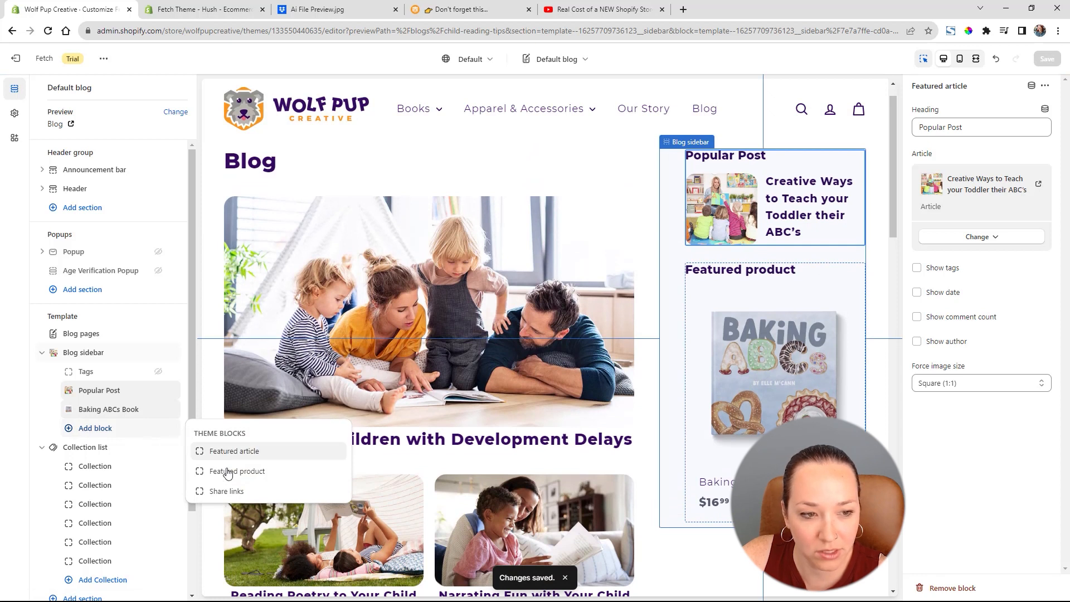
{"action": "left_click", "coordinate": [251, 494]}
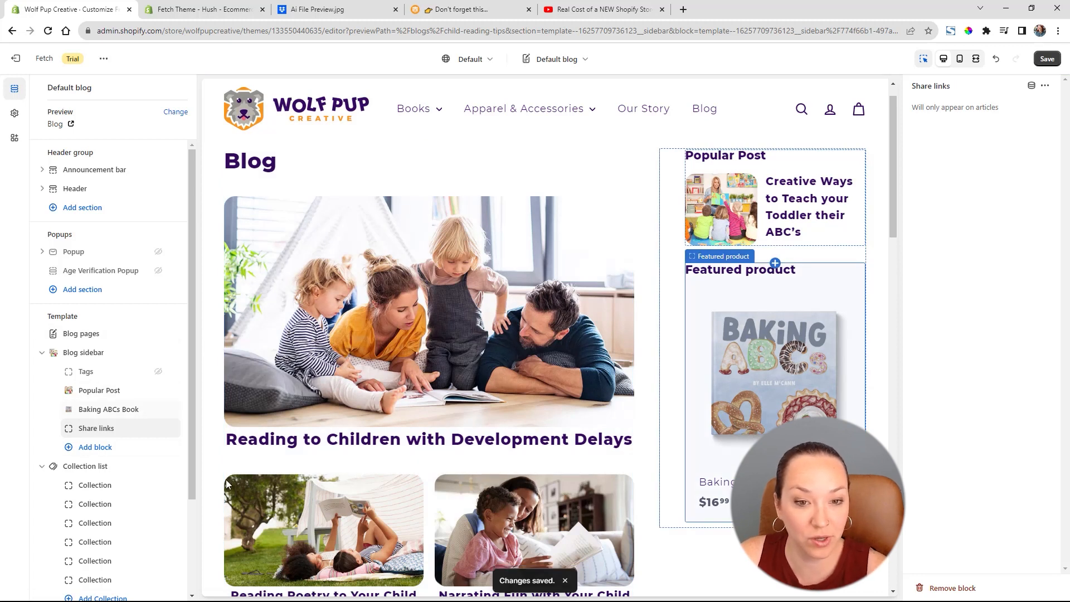
{"action": "mouse_move", "coordinate": [156, 433]}
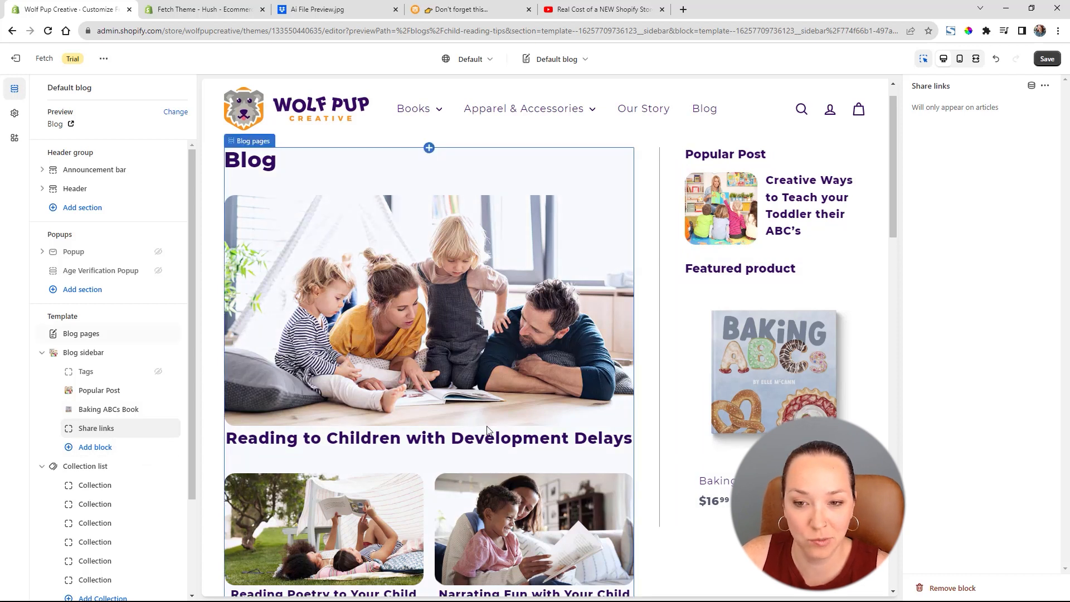
{"action": "scroll", "coordinate": [486, 425], "scroll_direction": "down", "scroll_amount": 6}
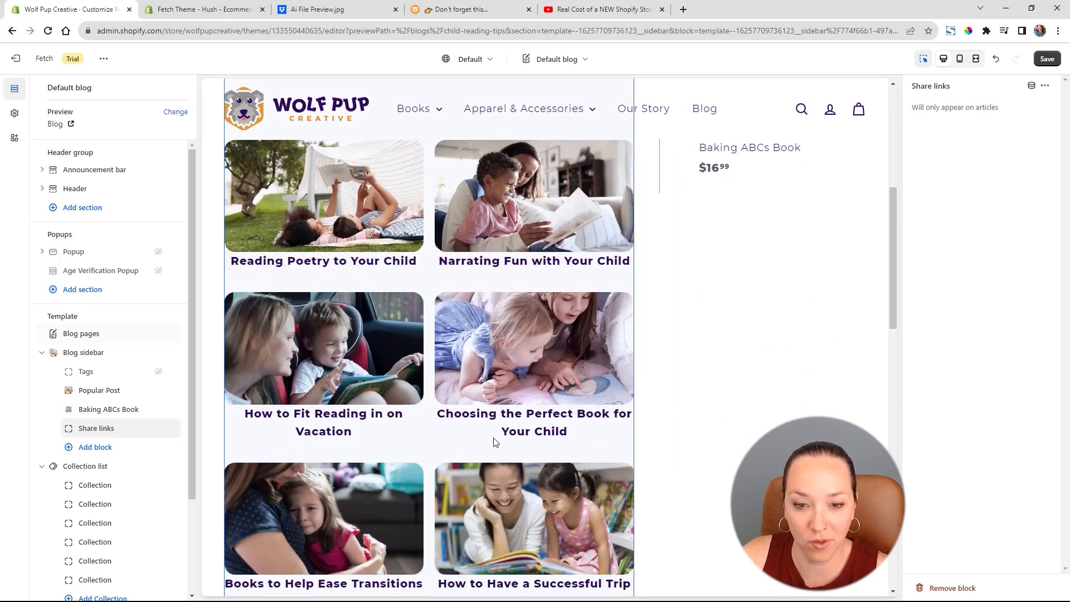
{"action": "left_click", "coordinate": [1048, 59]}
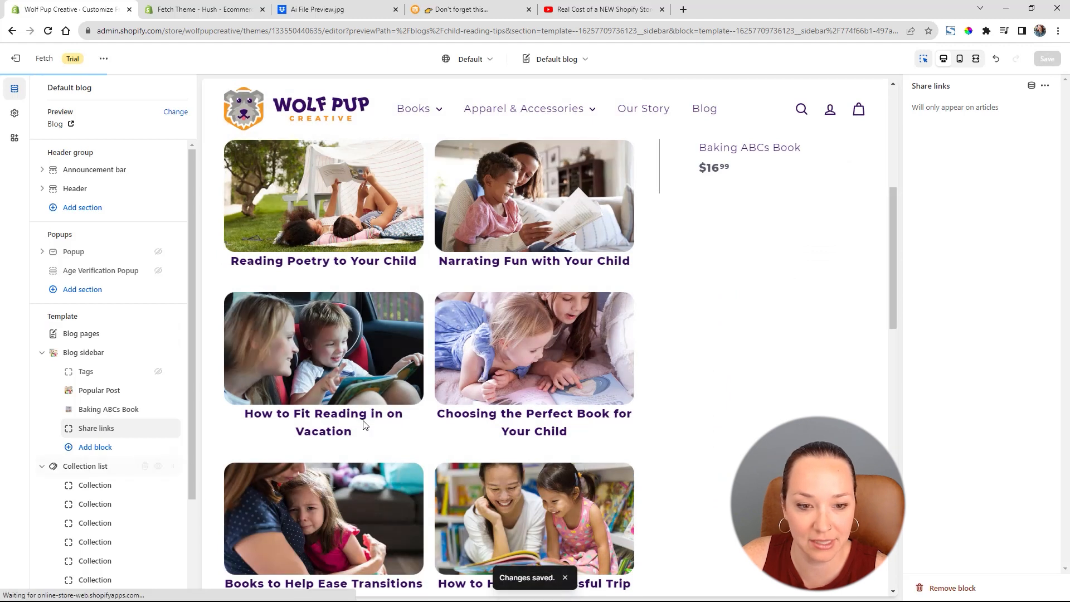
Assign the Books collection to the first Collection block in the "You may also like" collection list.
{"action": "scroll", "coordinate": [514, 387], "scroll_direction": "down", "scroll_amount": 4}
{"action": "scroll", "coordinate": [326, 470], "scroll_direction": "down", "scroll_amount": 9}
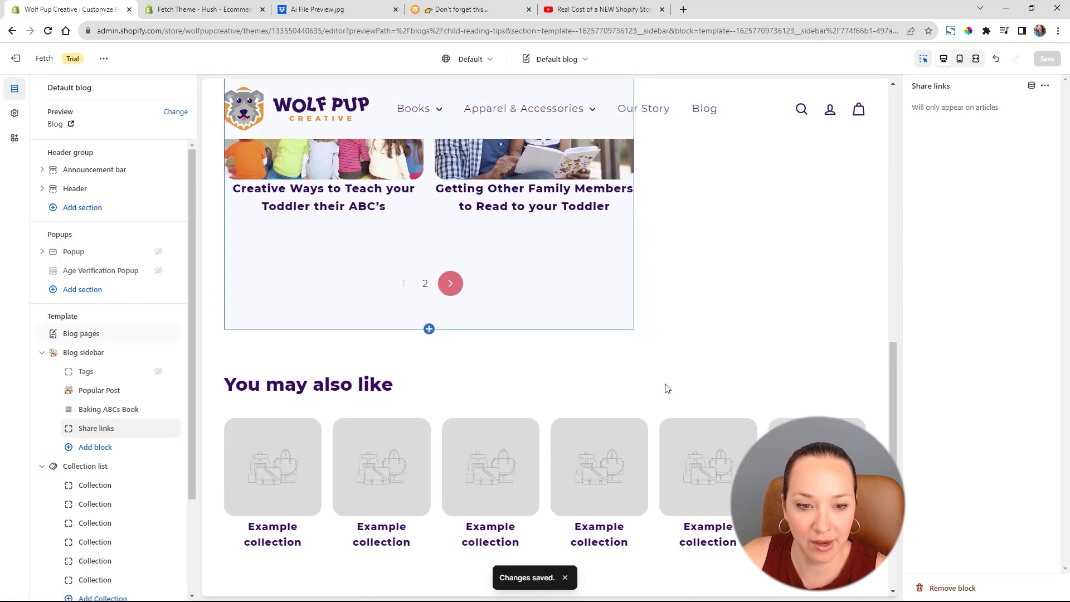
{"action": "left_click", "coordinate": [84, 466]}
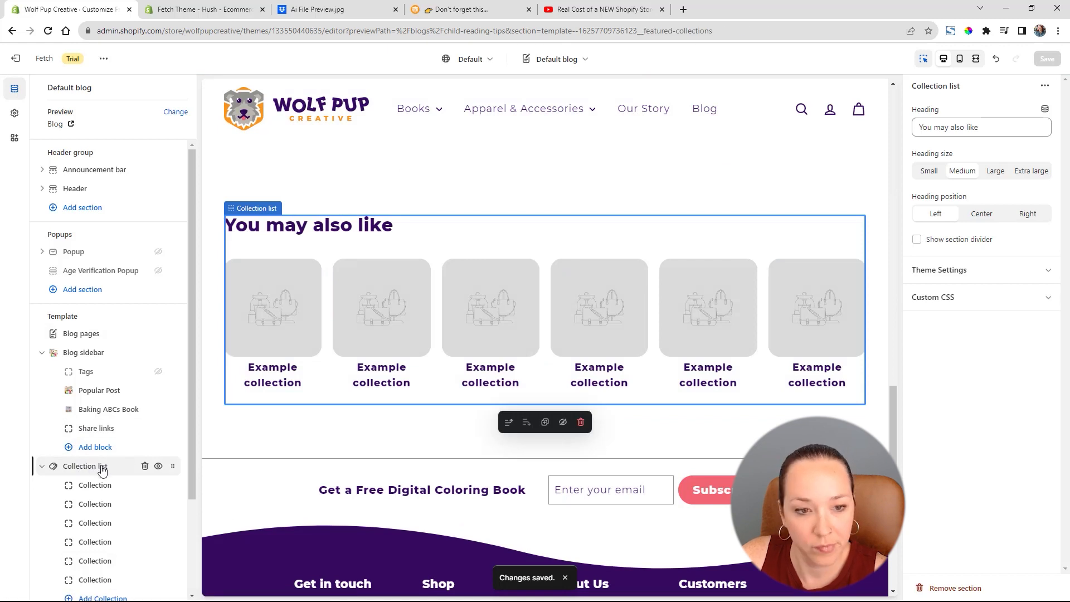
{"action": "scroll", "coordinate": [106, 477], "scroll_direction": "down", "scroll_amount": 3}
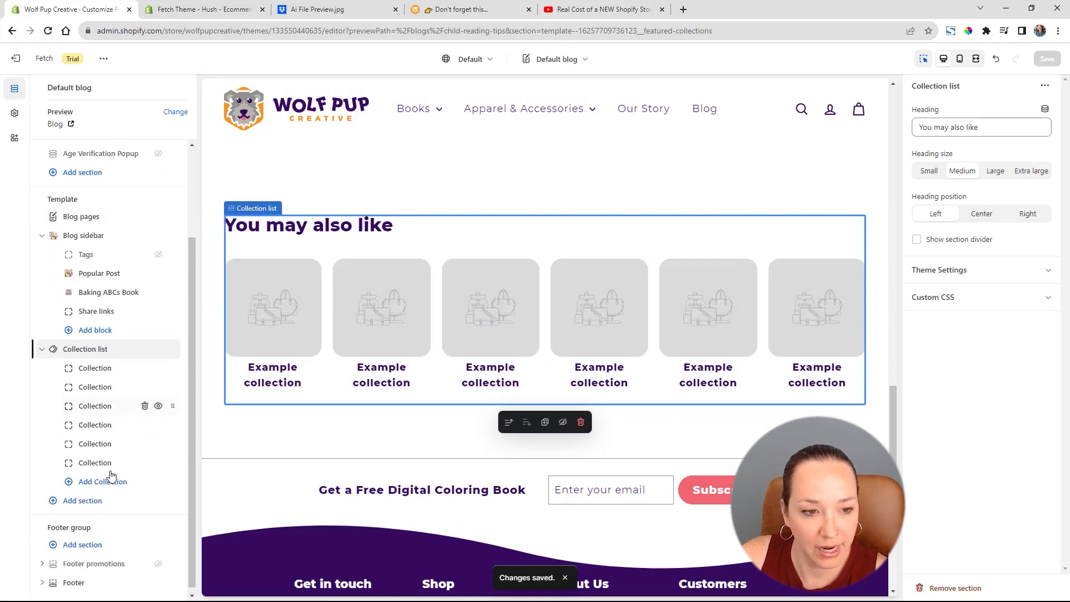
{"action": "left_click", "coordinate": [99, 369]}
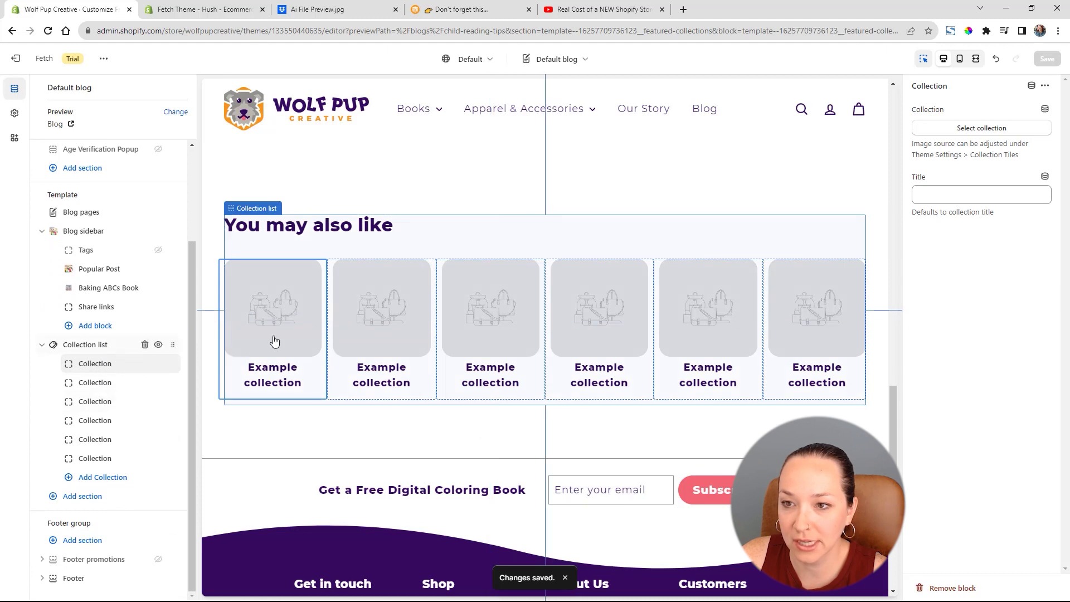
{"action": "left_click", "coordinate": [1003, 131]}
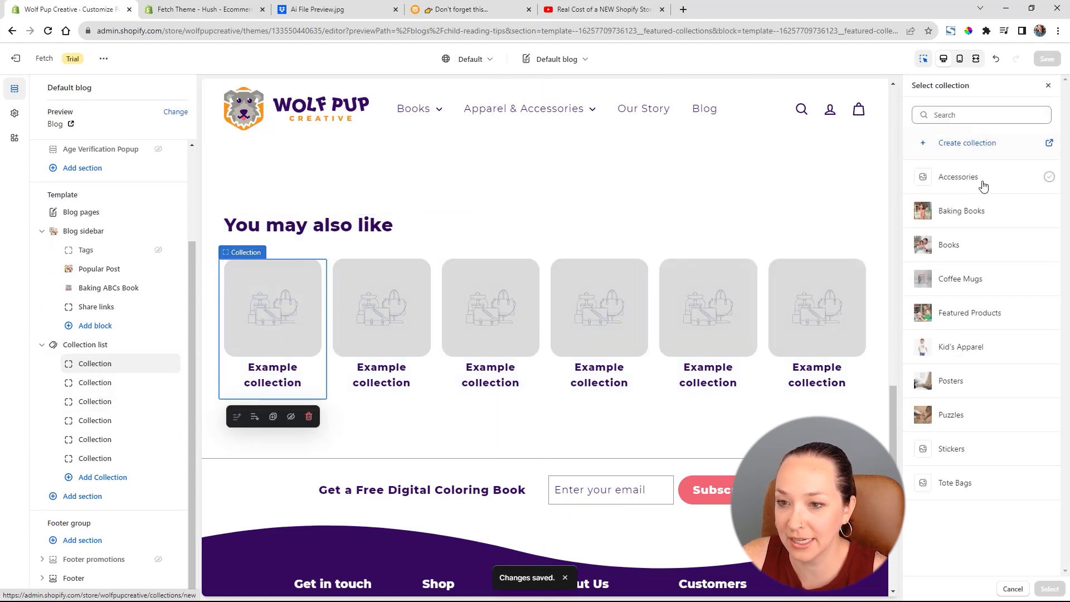
{"action": "left_click", "coordinate": [988, 246]}
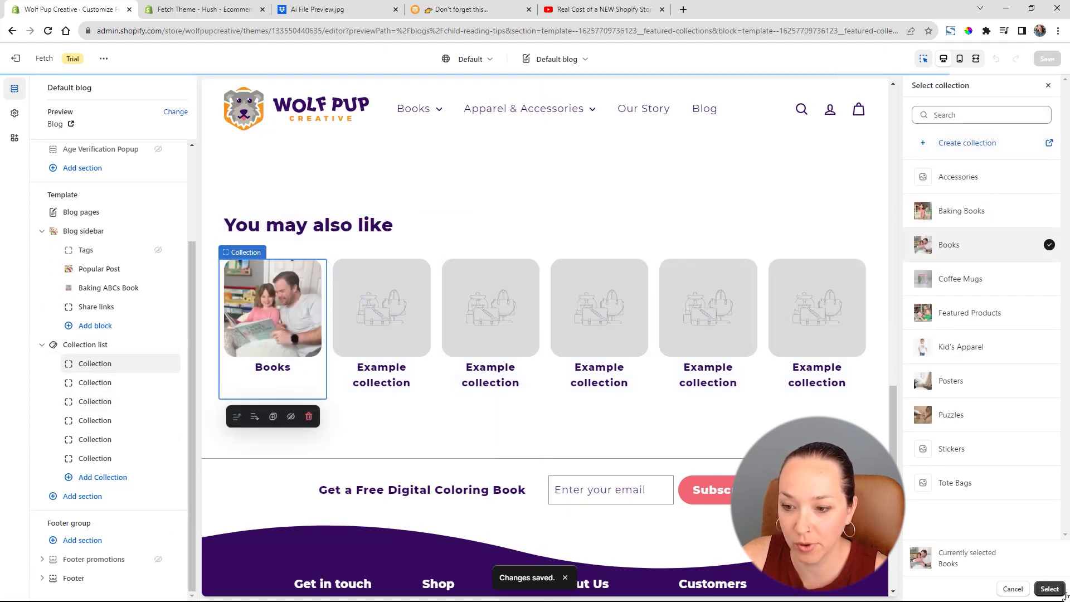
Assign the Posters collection to the second block of the "You may also like" collection list.
{"action": "left_click", "coordinate": [77, 384]}
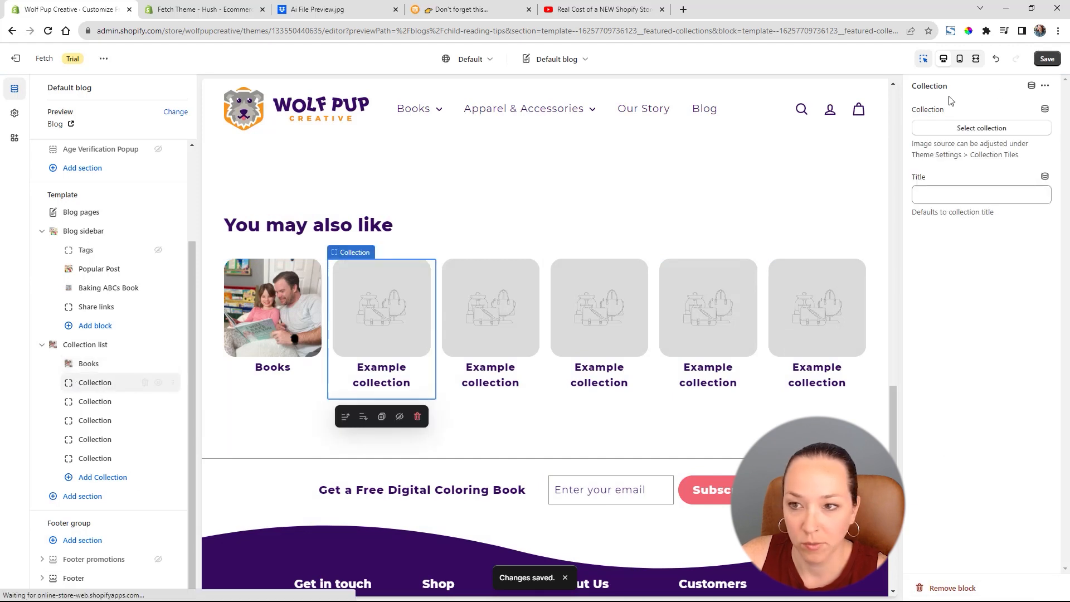
{"action": "left_click", "coordinate": [1001, 133]}
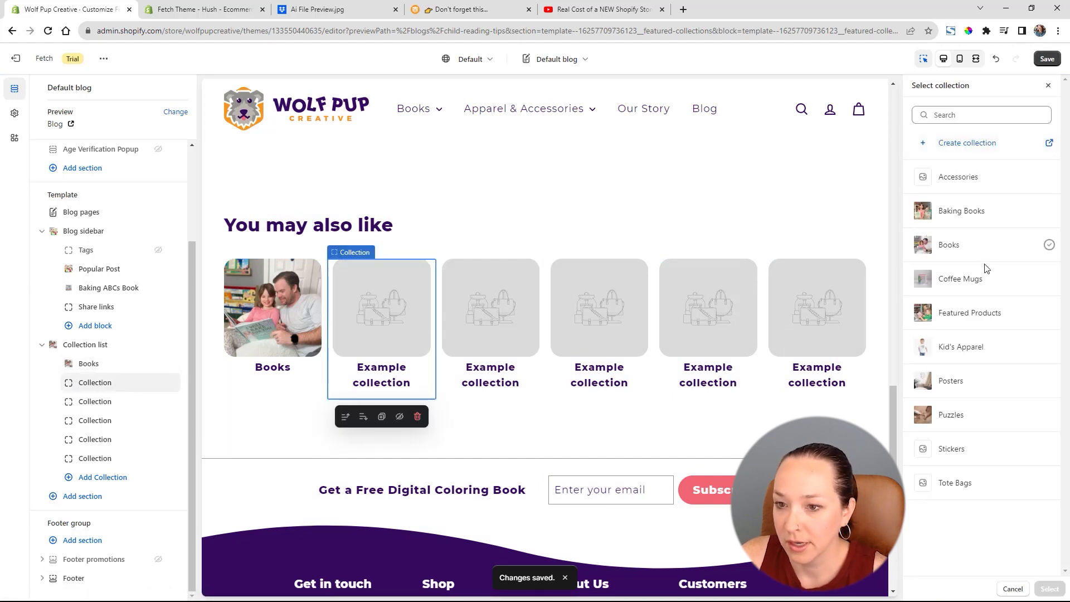
{"action": "left_click", "coordinate": [977, 351]}
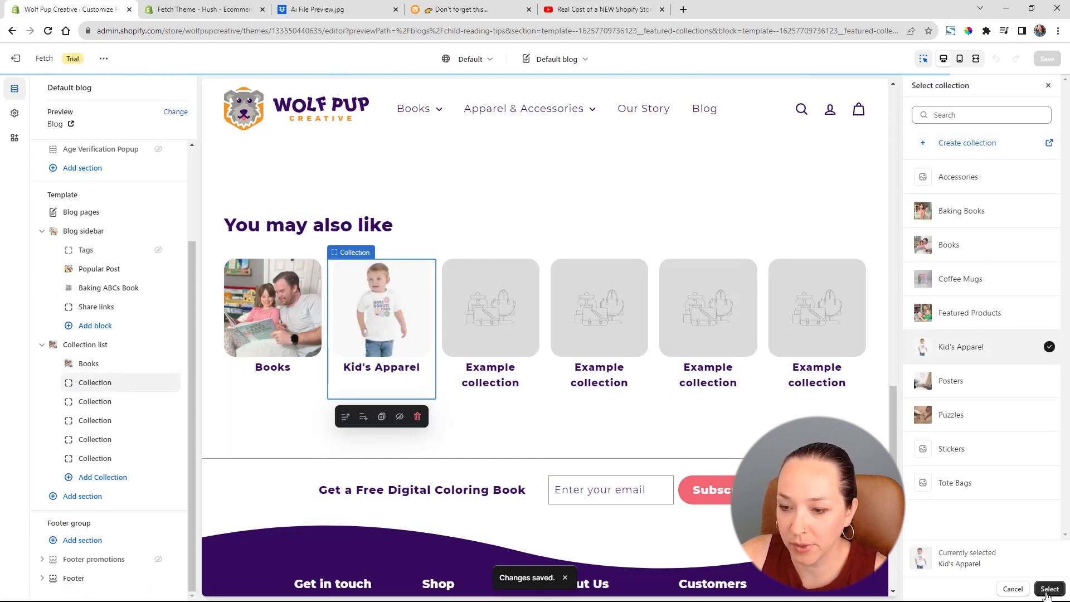
{"action": "left_click", "coordinate": [1010, 385]}
{"action": "left_click", "coordinate": [1050, 590]}
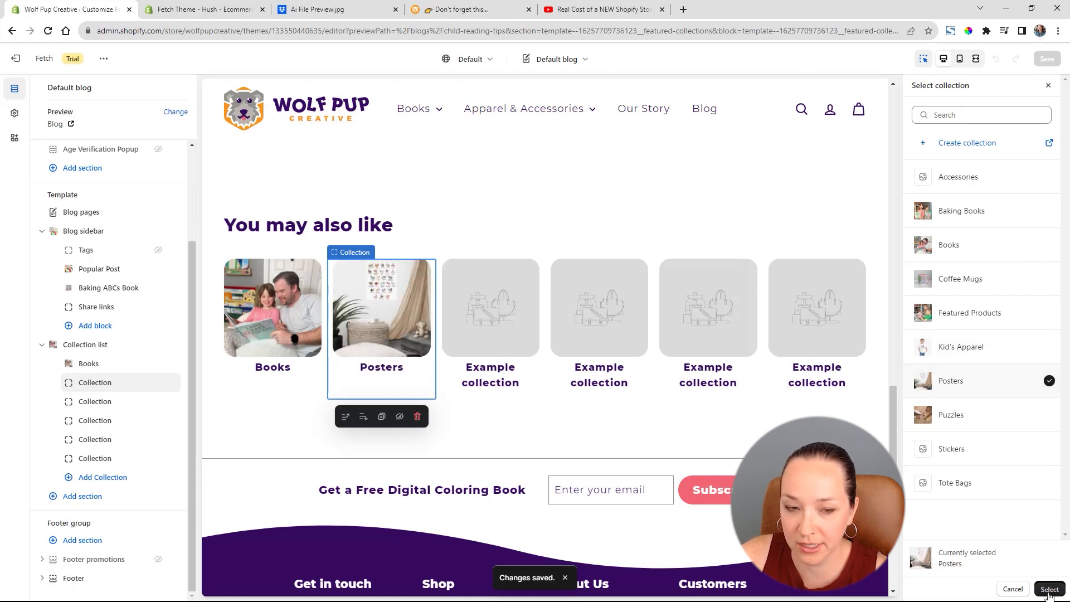
Assign the Kid's Apparel collection to the third block of the "You may also like" collection list.
{"action": "left_click", "coordinate": [106, 402]}
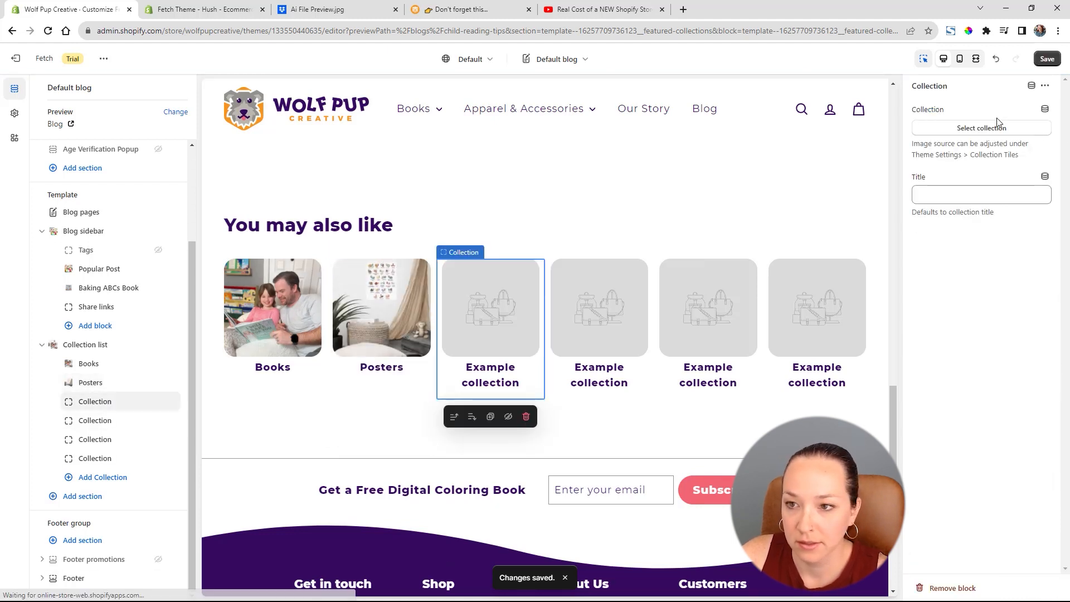
{"action": "left_click", "coordinate": [991, 134]}
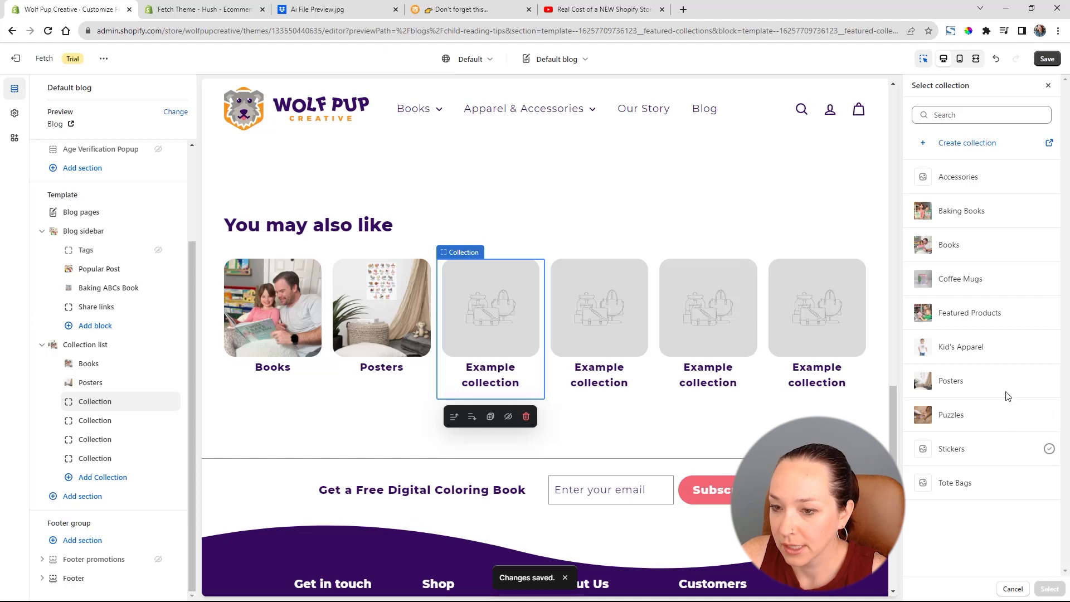
{"action": "left_click", "coordinate": [991, 349]}
{"action": "left_click", "coordinate": [1050, 590]}
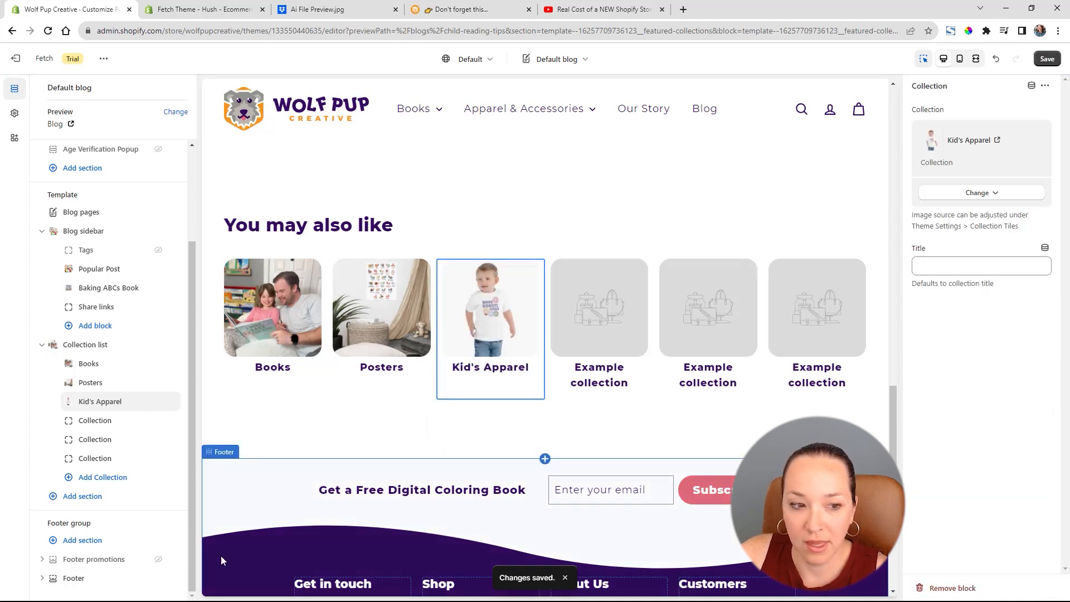
Assign the Coffee Mugs collection to the fourth block of the "You may also like" collection list.
{"action": "left_click", "coordinate": [103, 421]}
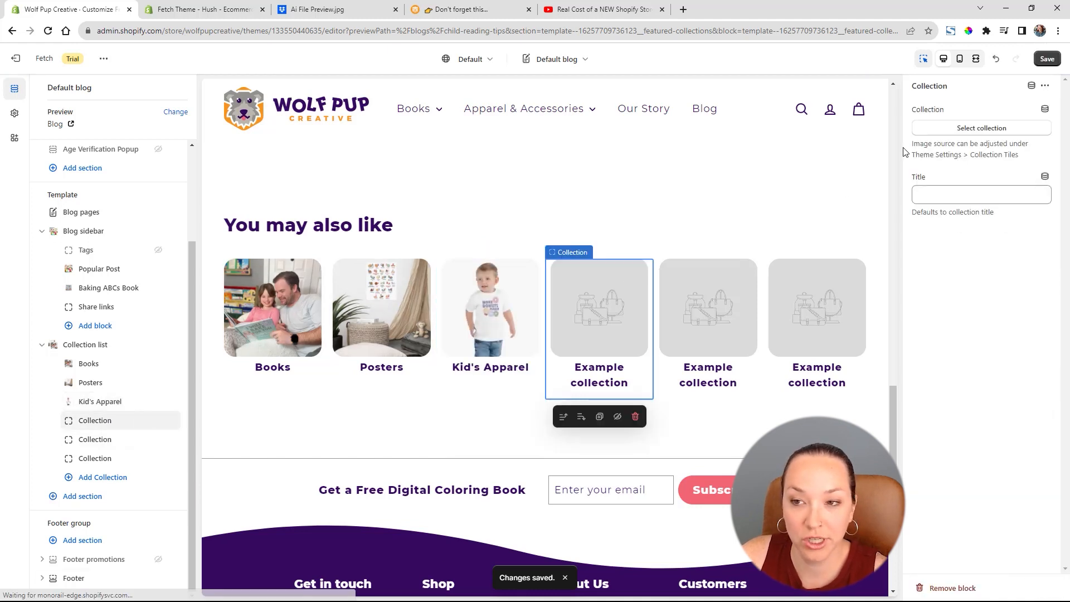
{"action": "left_click", "coordinate": [986, 127]}
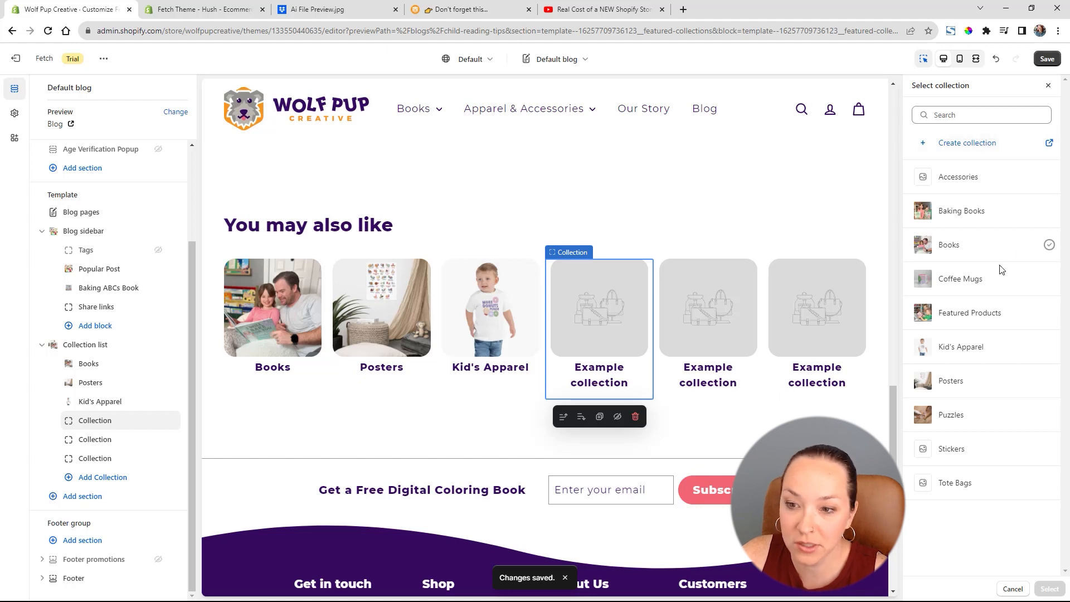
{"action": "left_click", "coordinate": [976, 280]}
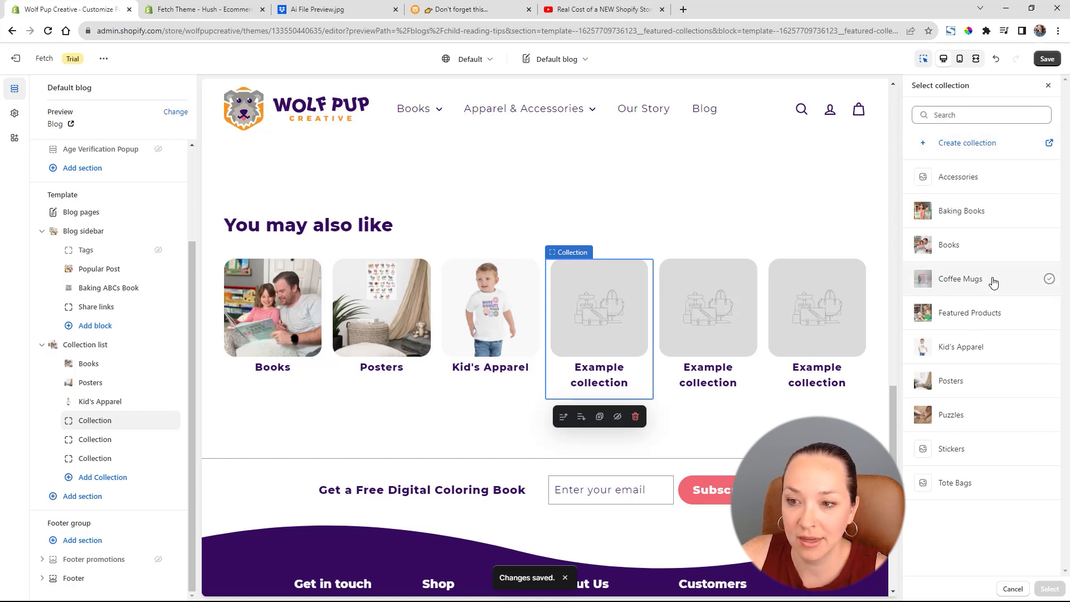
{"action": "left_click", "coordinate": [1050, 589]}
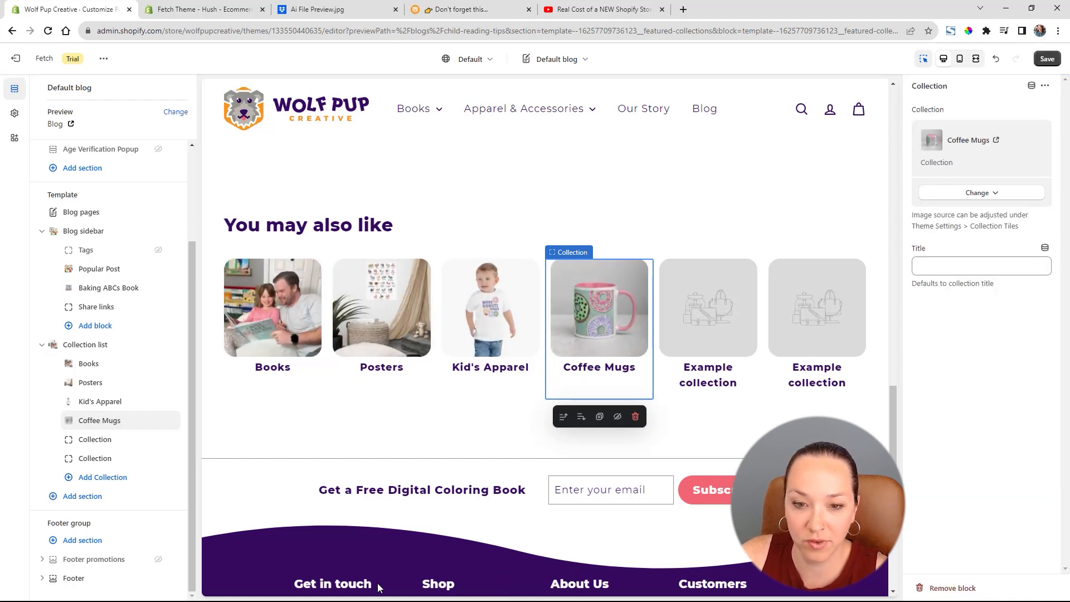
Assign the Puzzles collection to the fifth block of the collection list and delete the empty sixth block.
{"action": "left_click", "coordinate": [93, 441]}
{"action": "left_click", "coordinate": [984, 140]}
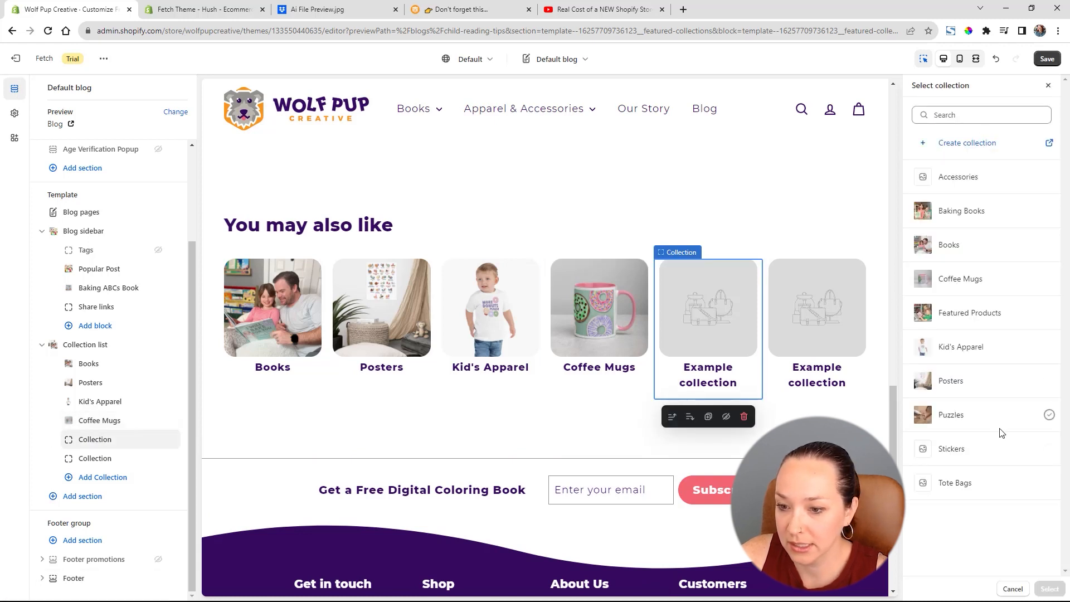
{"action": "left_click", "coordinate": [1009, 415]}
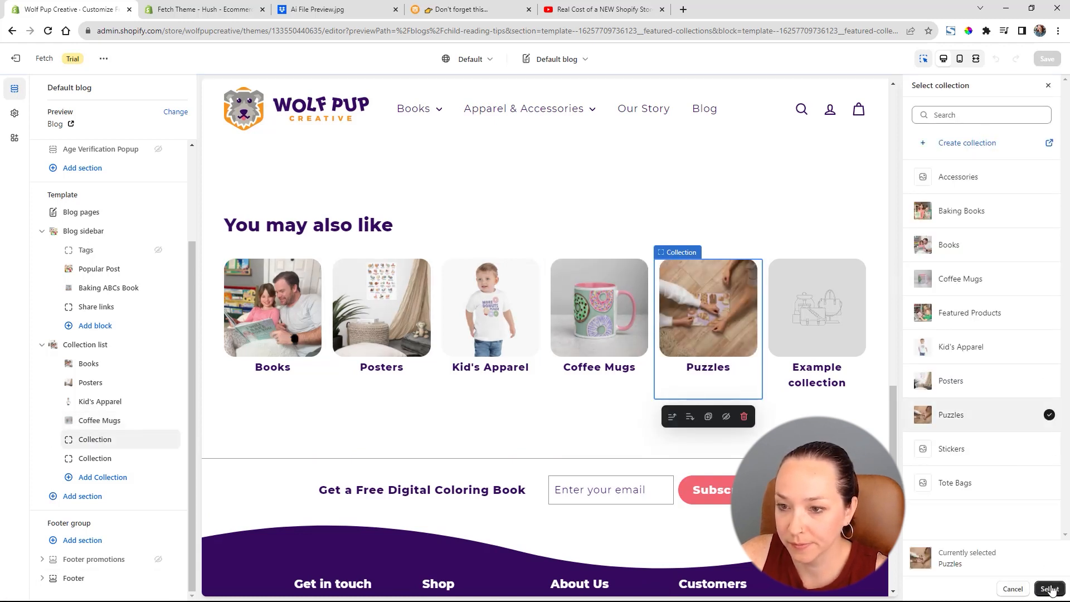
{"action": "left_click", "coordinate": [1051, 590]}
{"action": "left_click", "coordinate": [128, 458]}
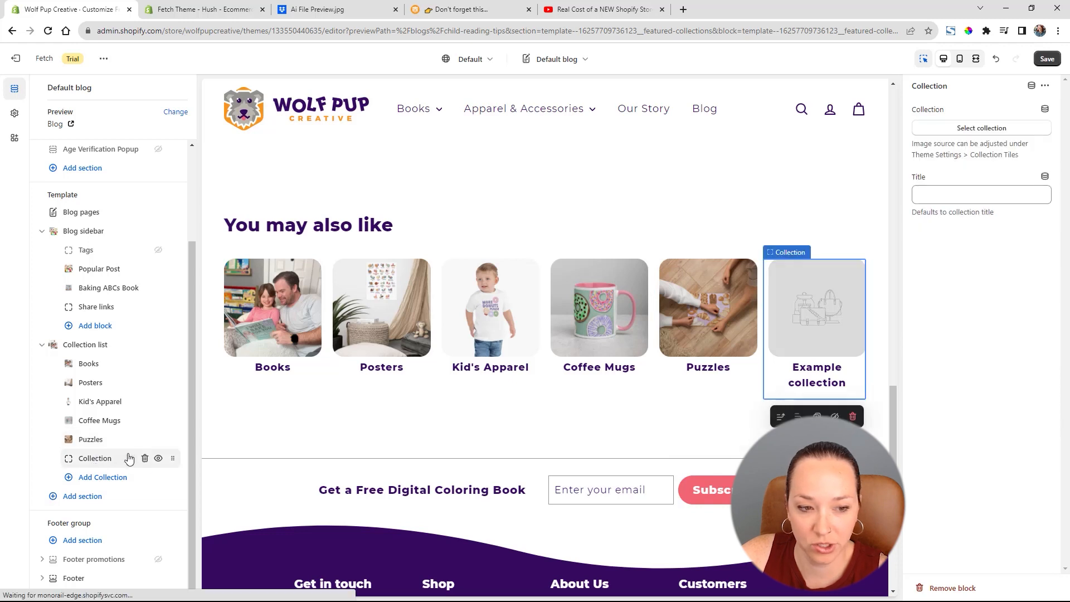
{"action": "left_click", "coordinate": [145, 459]}
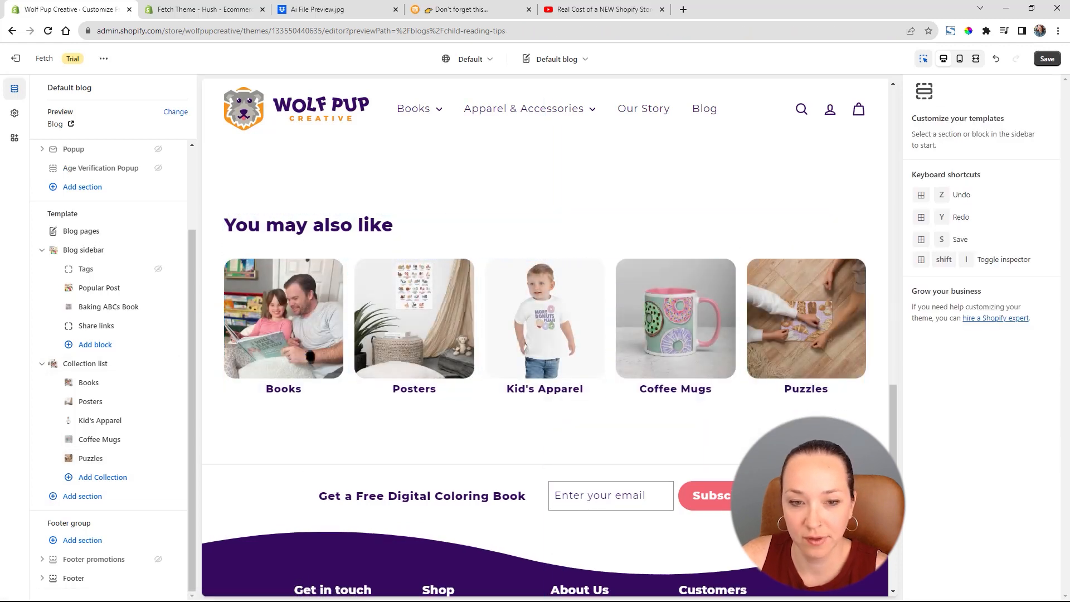
Change the collection list's heading to "Shop Our Products" and center it.
{"action": "left_click", "coordinate": [108, 364]}
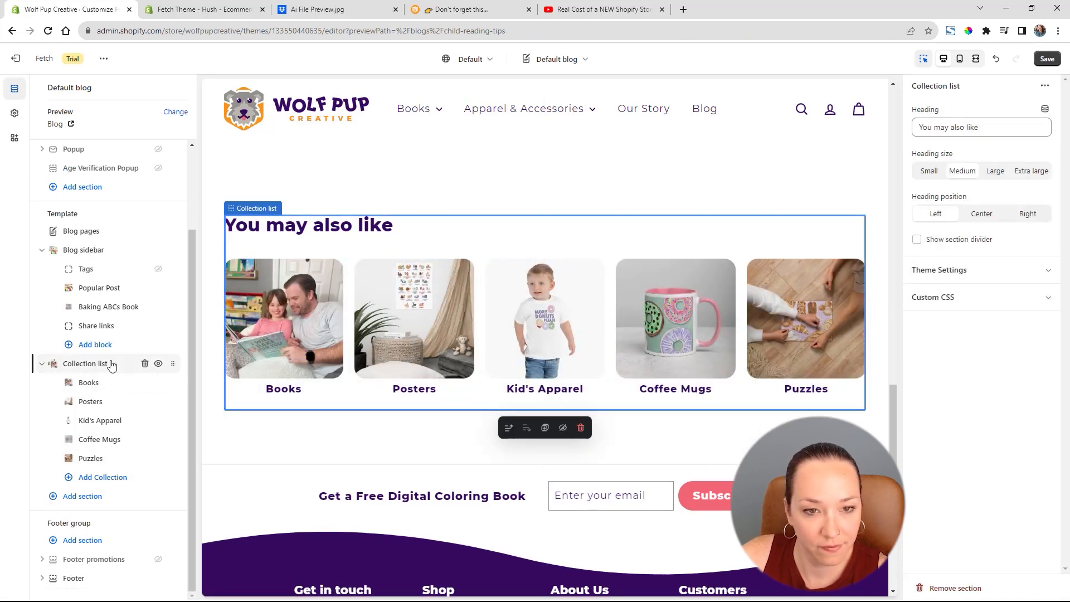
{"action": "triple_click", "coordinate": [1013, 128]}
{"action": "type", "text": "Shop Our Products"}
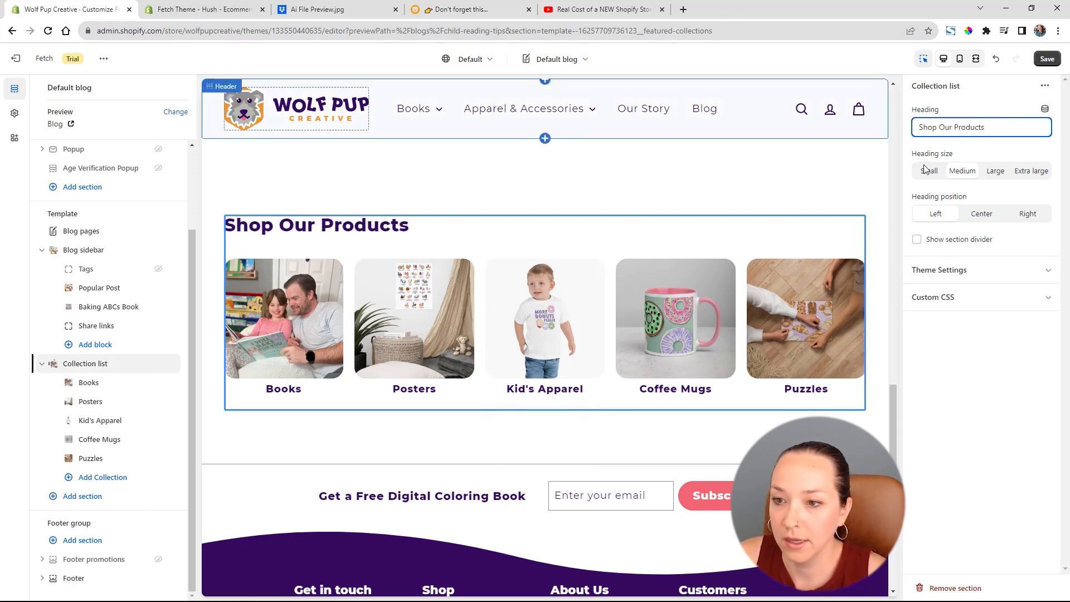
{"action": "left_click", "coordinate": [982, 213]}
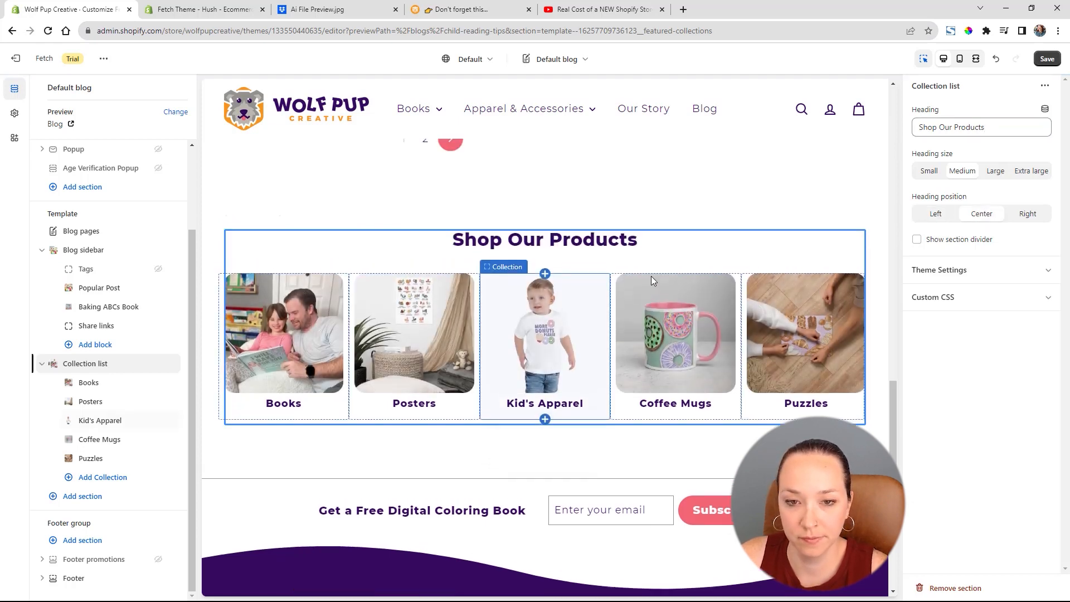
{"action": "scroll", "coordinate": [652, 279], "scroll_direction": "up", "scroll_amount": 15}
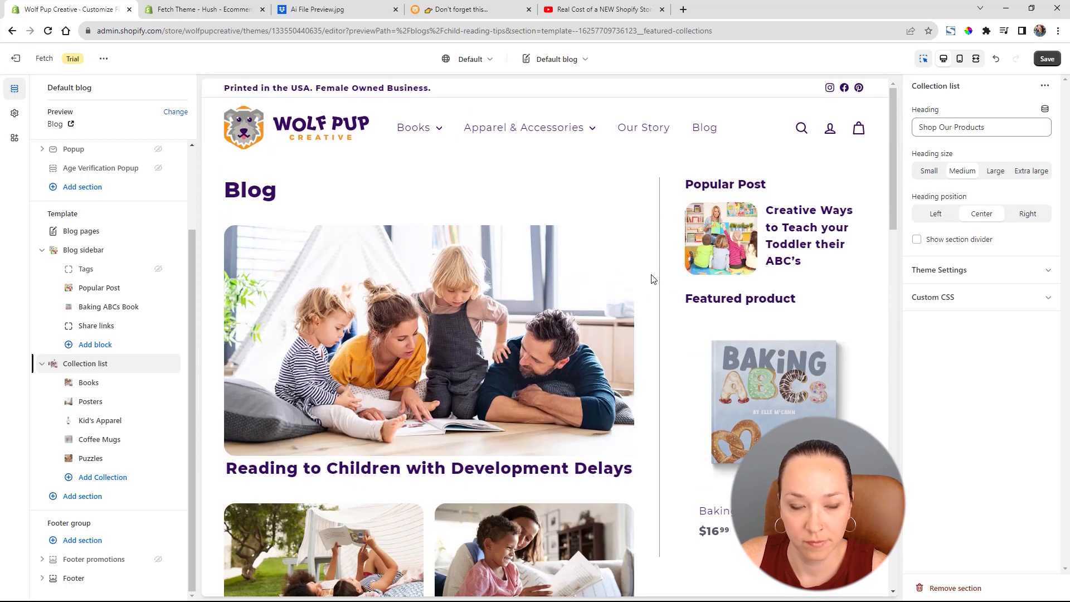
{"action": "scroll", "coordinate": [654, 278], "scroll_direction": "down", "scroll_amount": 15}
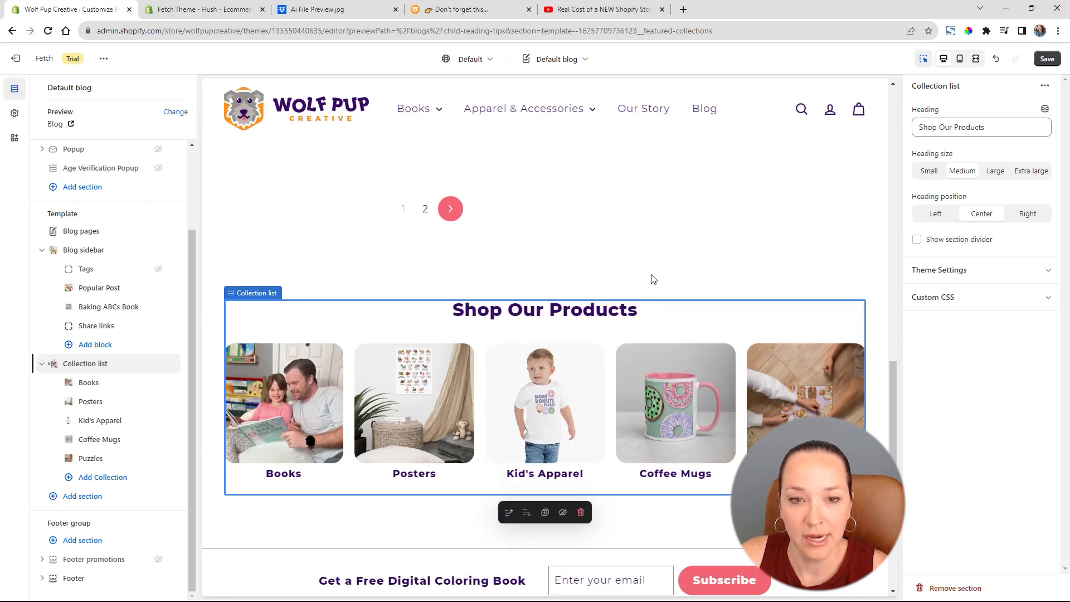
Set the forced image size of the Blog pages section to Landscape (4:3) and review the post grid.
{"action": "left_click", "coordinate": [101, 237]}
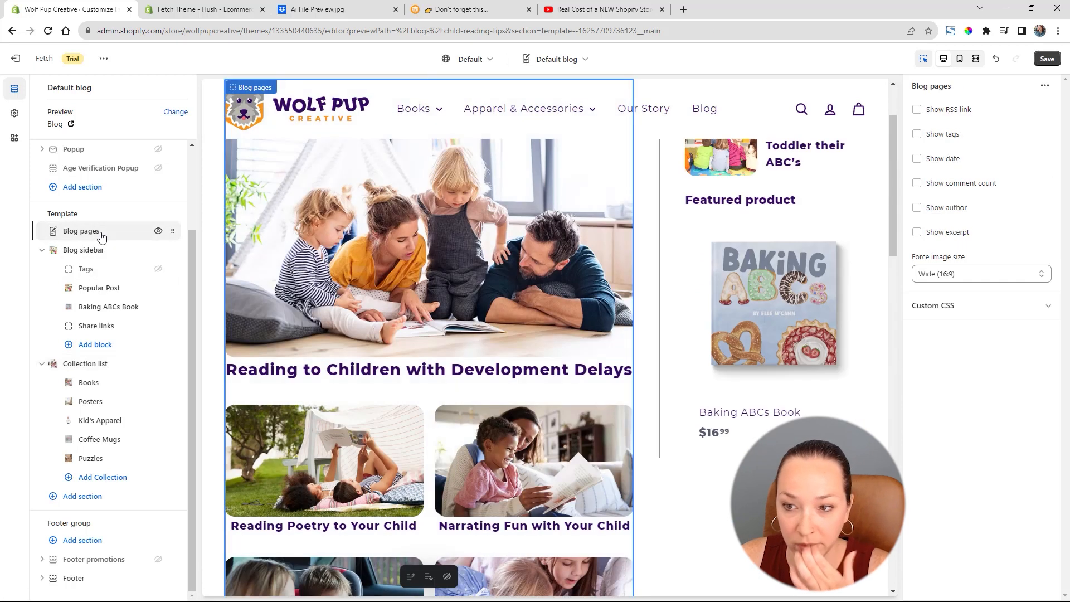
{"action": "scroll", "coordinate": [613, 330], "scroll_direction": "down", "scroll_amount": 10}
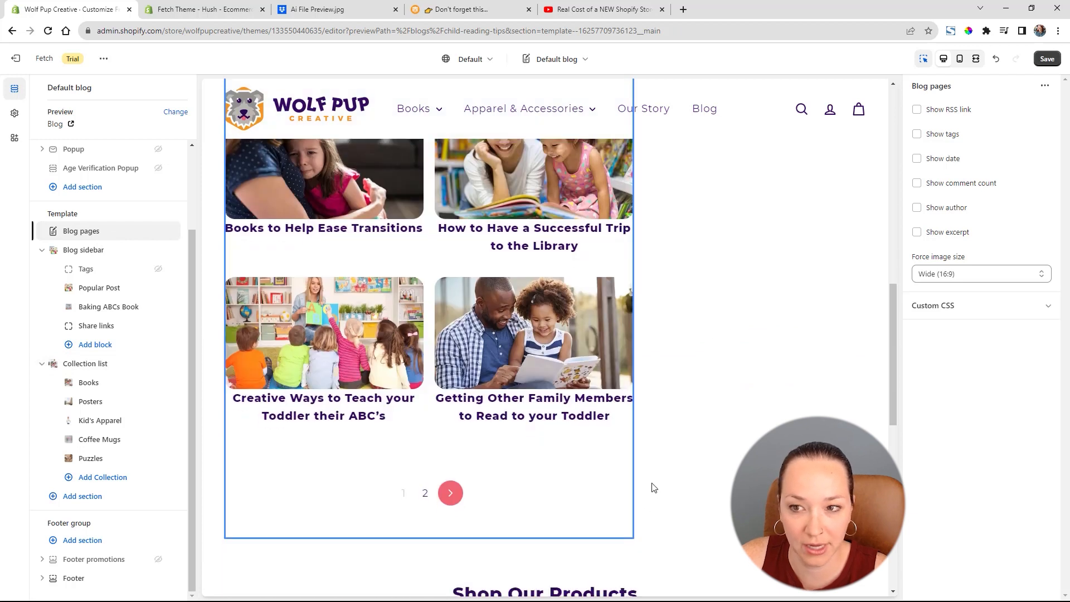
{"action": "left_click", "coordinate": [974, 274]}
{"action": "left_click", "coordinate": [955, 310]}
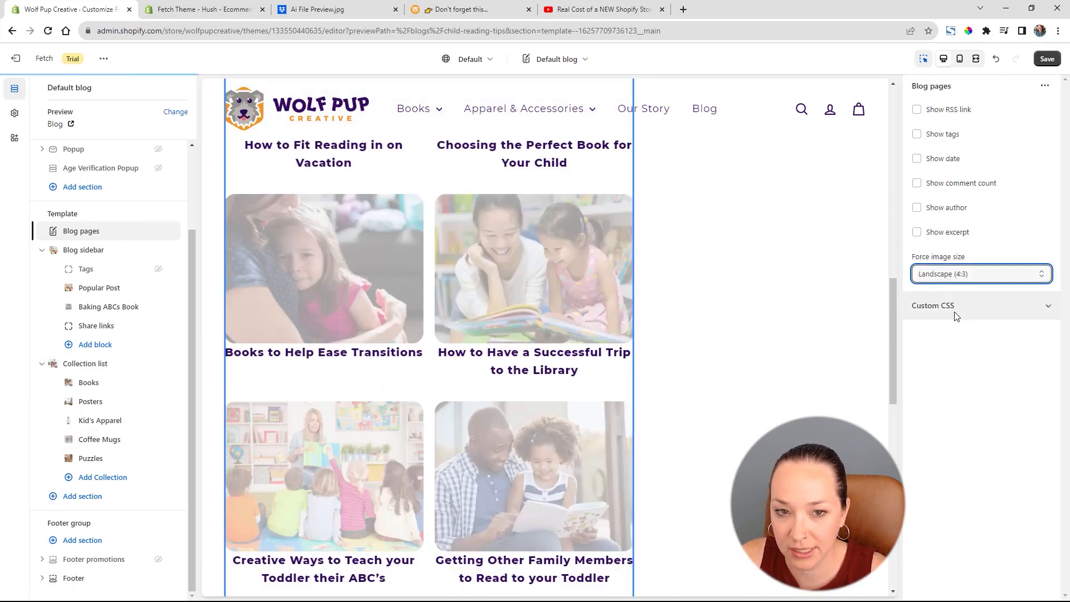
{"action": "scroll", "coordinate": [625, 320], "scroll_direction": "down", "scroll_amount": 5}
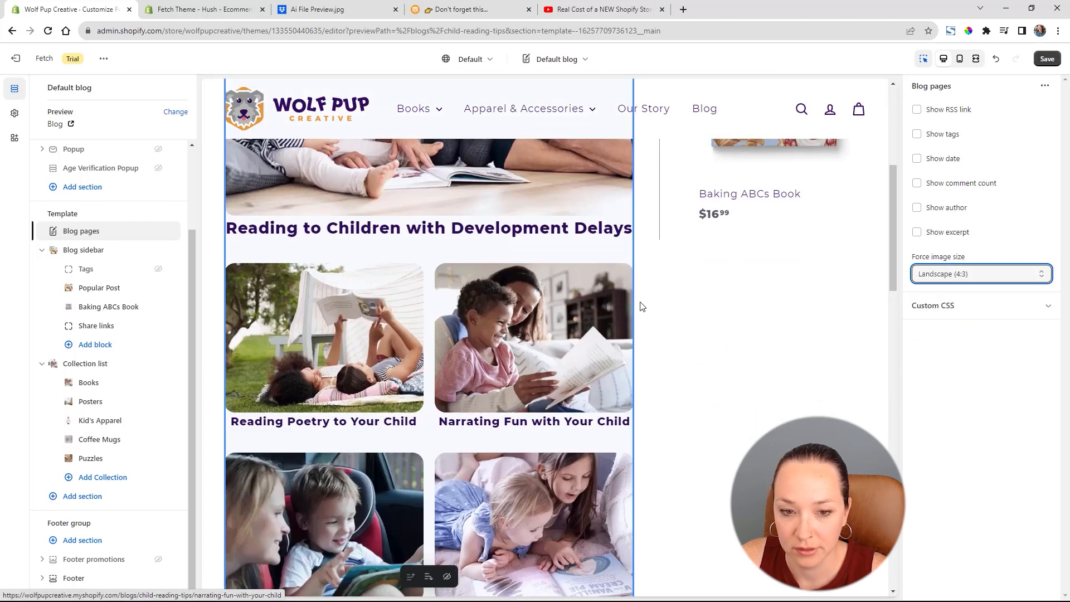
{"action": "scroll", "coordinate": [641, 304], "scroll_direction": "down", "scroll_amount": 4}
{"action": "scroll", "coordinate": [641, 304], "scroll_direction": "up", "scroll_amount": 1}
{"action": "scroll", "coordinate": [641, 305], "scroll_direction": "down", "scroll_amount": 10}
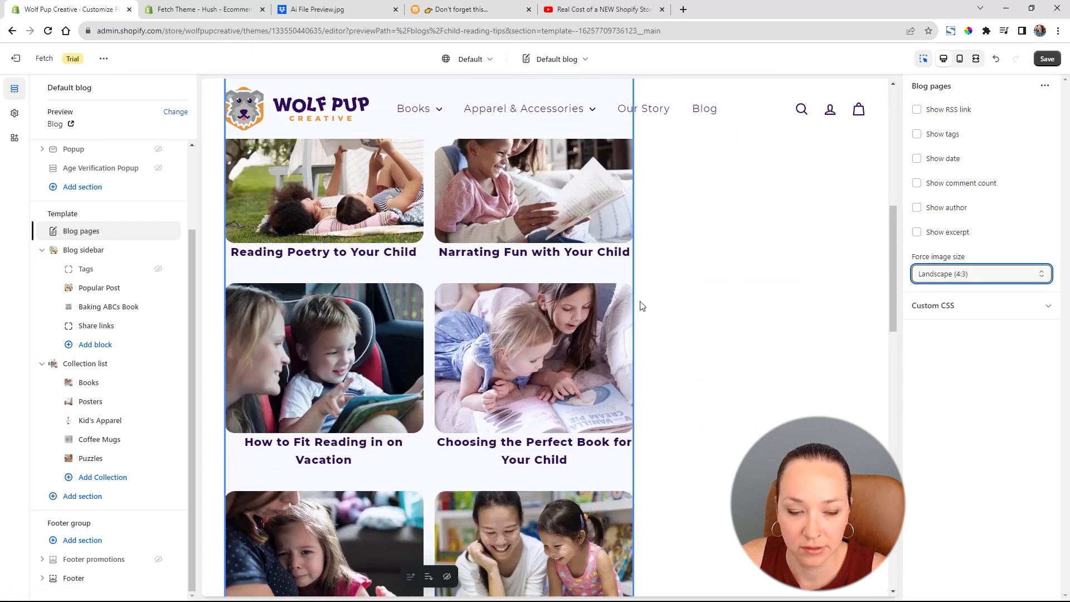
{"action": "scroll", "coordinate": [667, 319], "scroll_direction": "down", "scroll_amount": 4}
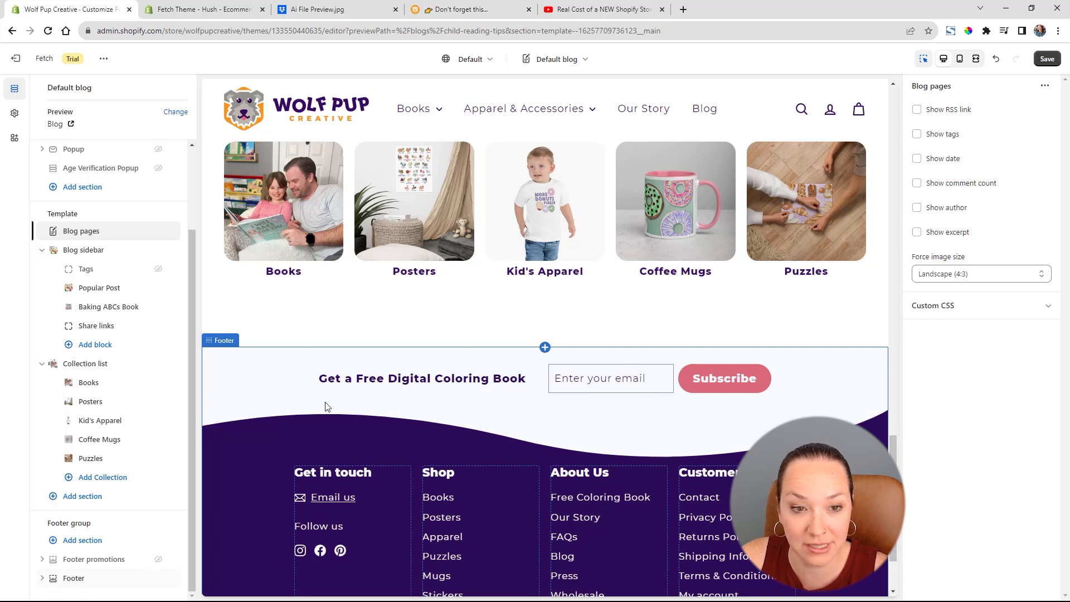
Add an Email signup section to the blog template and move it above the Collection list.
{"action": "scroll", "coordinate": [361, 365], "scroll_direction": "up", "scroll_amount": 6}
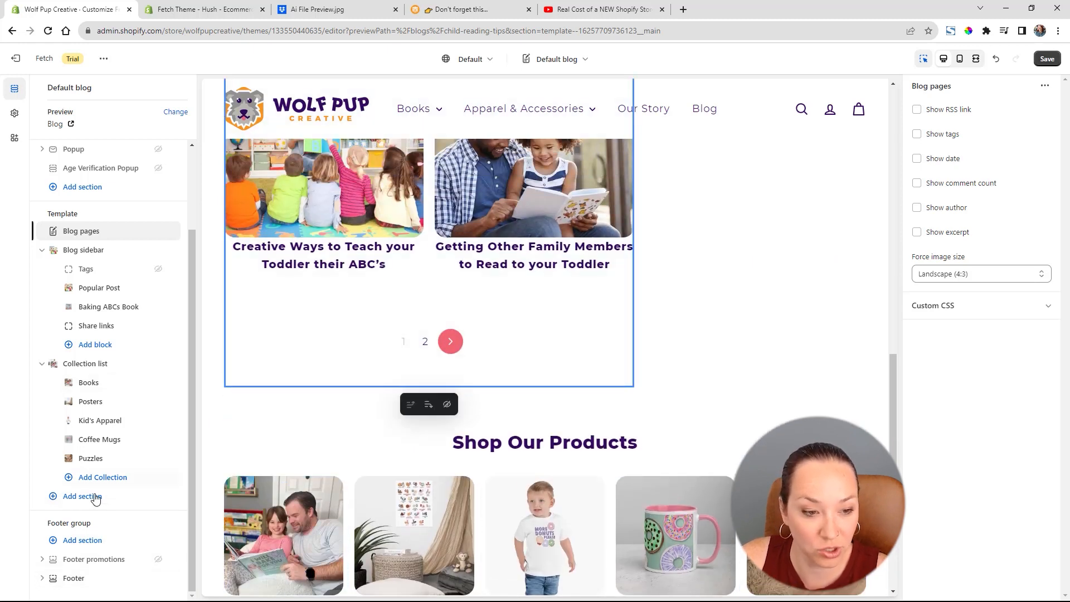
{"action": "left_click", "coordinate": [83, 497]}
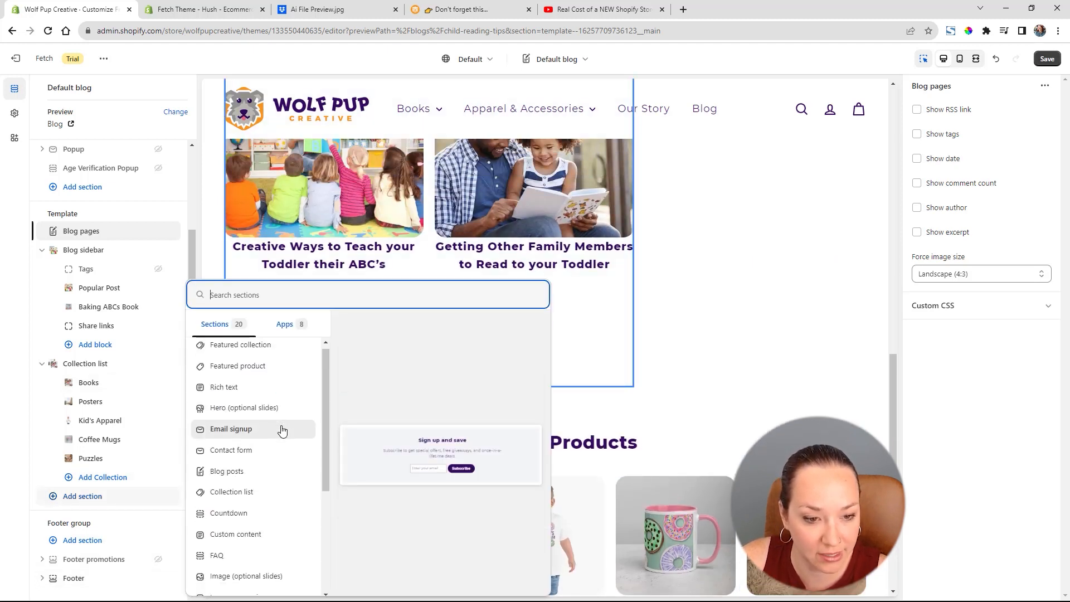
{"action": "scroll", "coordinate": [284, 431], "scroll_direction": "down", "scroll_amount": 2}
{"action": "scroll", "coordinate": [281, 433], "scroll_direction": "up", "scroll_amount": 2}
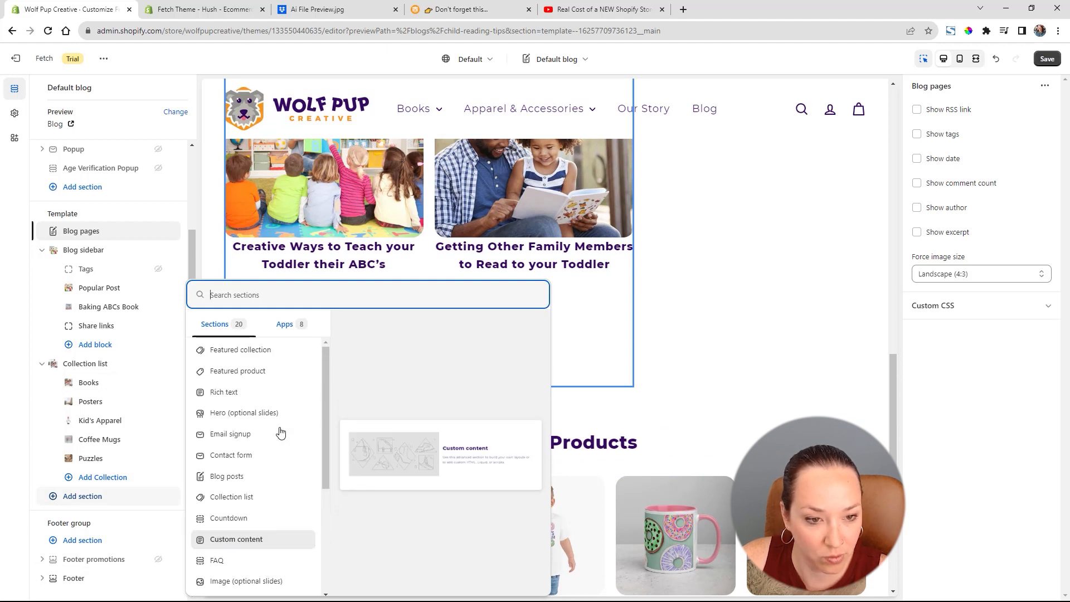
{"action": "left_click", "coordinate": [239, 435]}
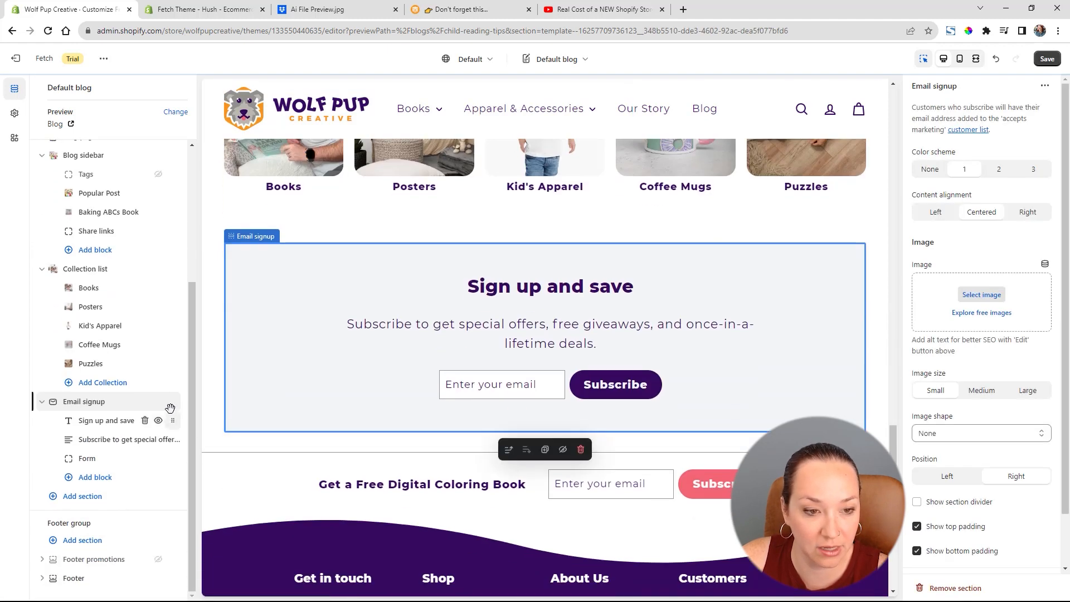
{"action": "left_click_drag", "start_coordinate": [170, 408], "coordinate": [174, 336]}
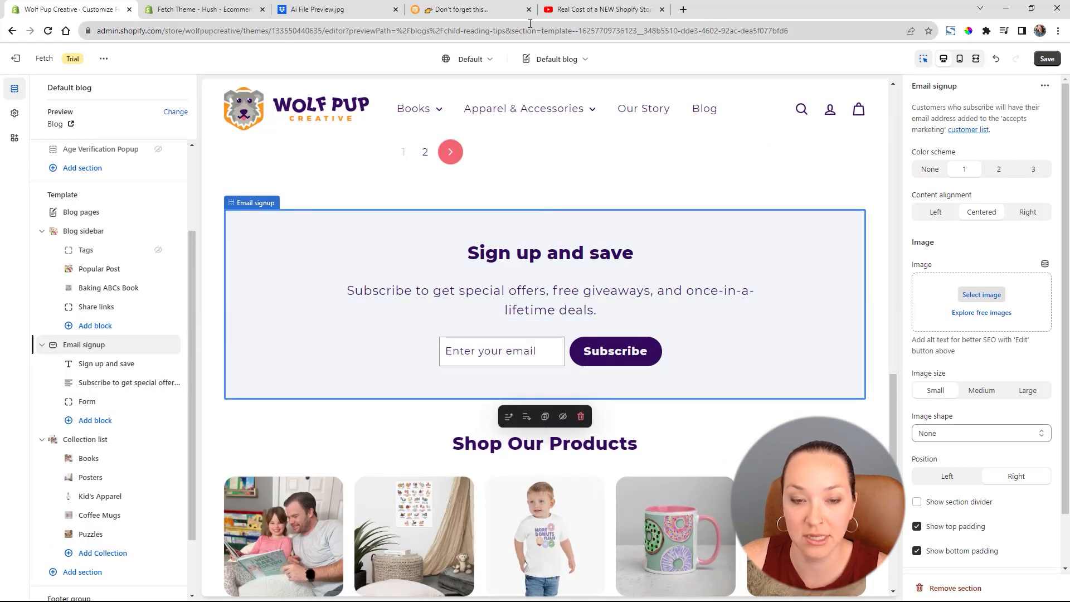
Change the Email signup section's heading to "Download a FREE Digital Coloring Book".
{"action": "left_click", "coordinate": [111, 366]}
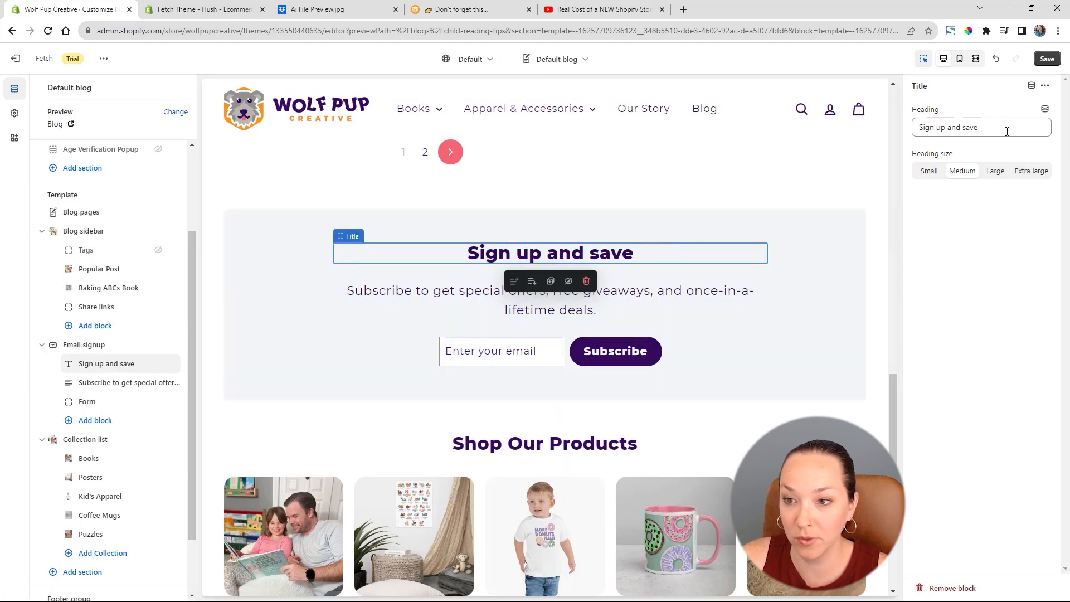
{"action": "triple_click", "coordinate": [1007, 131]}
{"action": "type", "text": "Download a Free"}
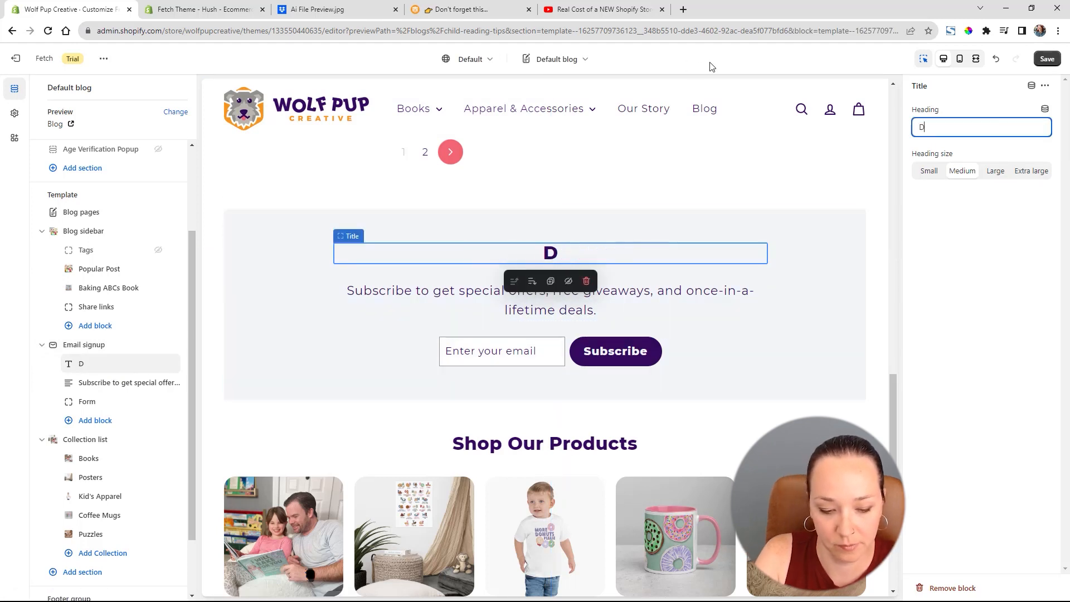
{"action": "key", "text": "BackSpace"}
{"action": "key", "text": "BackSpace"}
{"action": "key", "text": "BackSpace"}
{"action": "type", "text": "REE"}
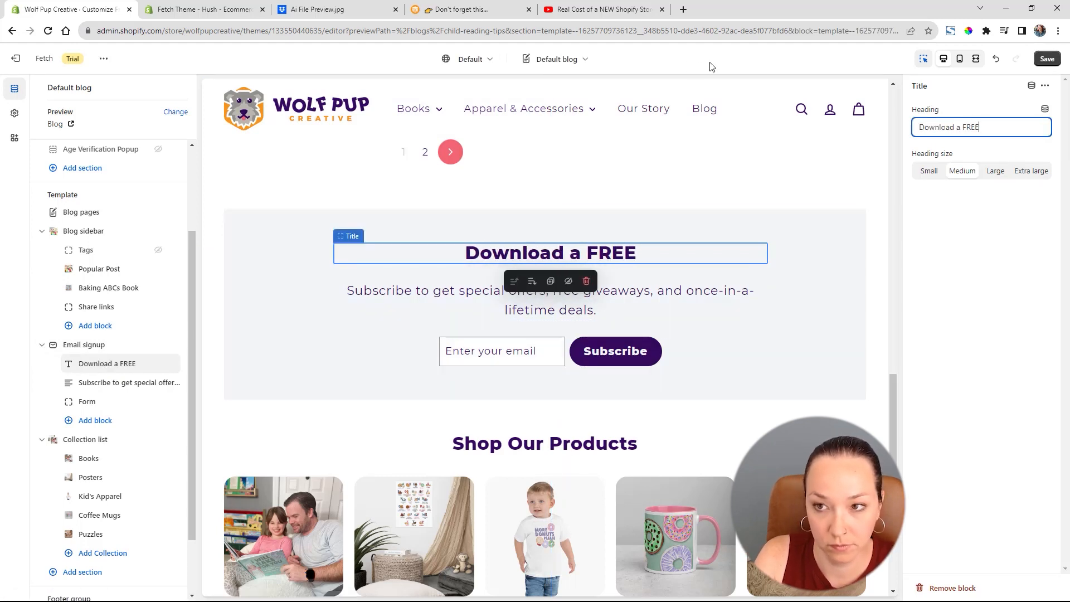
{"action": "type", "text": " Digital Coloring Book"}
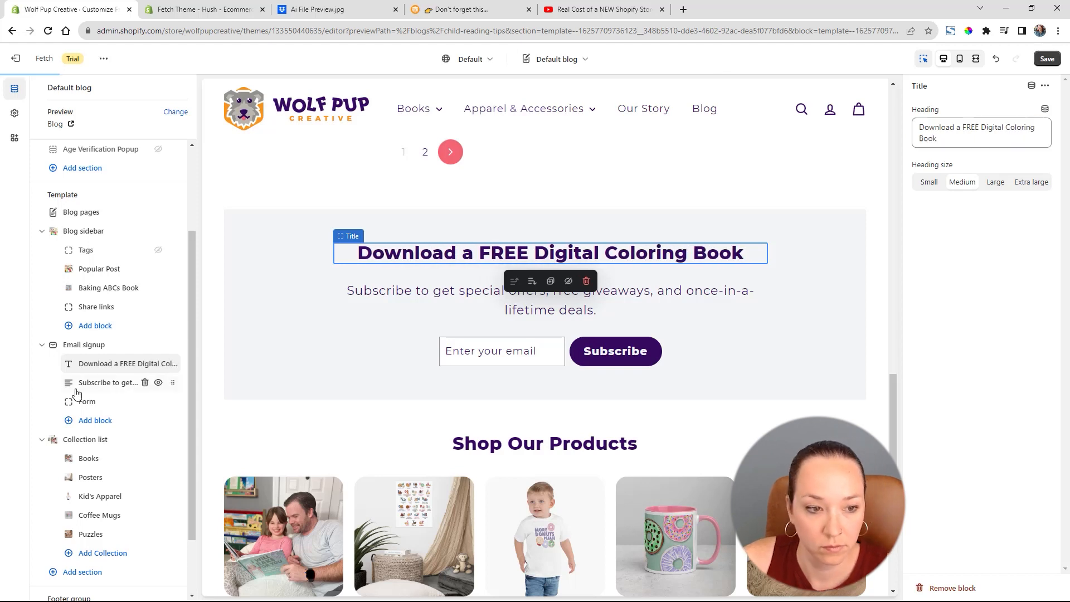
Style the Email signup section with color scheme 2, left-aligned content and the coloring-page-flat-cropped image.
{"action": "left_click", "coordinate": [83, 345]}
{"action": "left_click", "coordinate": [999, 170]}
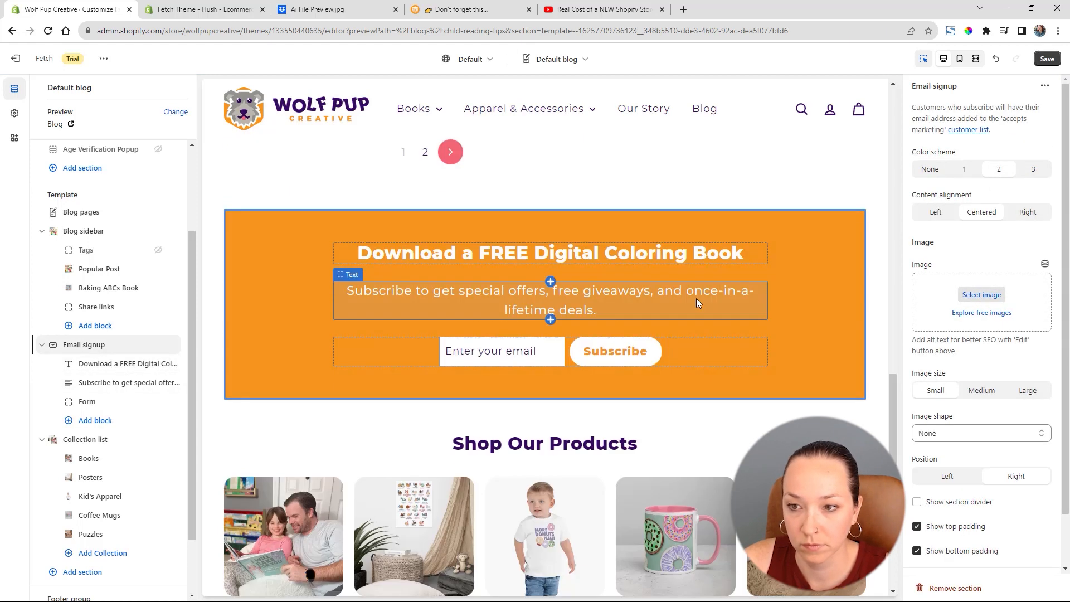
{"action": "left_click", "coordinate": [982, 294]}
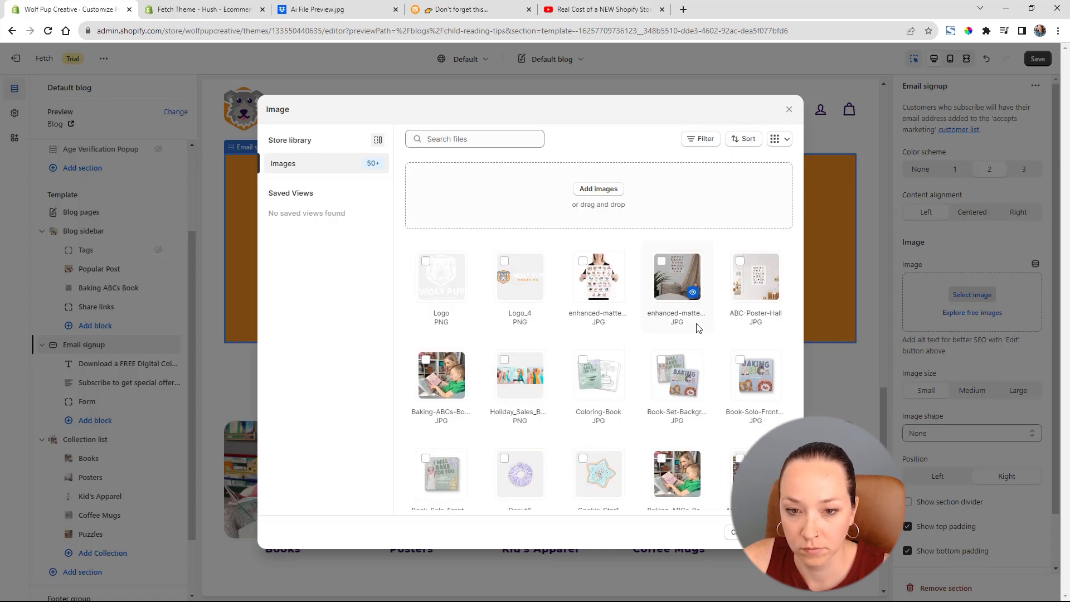
{"action": "scroll", "coordinate": [674, 335], "scroll_direction": "down", "scroll_amount": 10}
{"action": "left_click", "coordinate": [622, 329]}
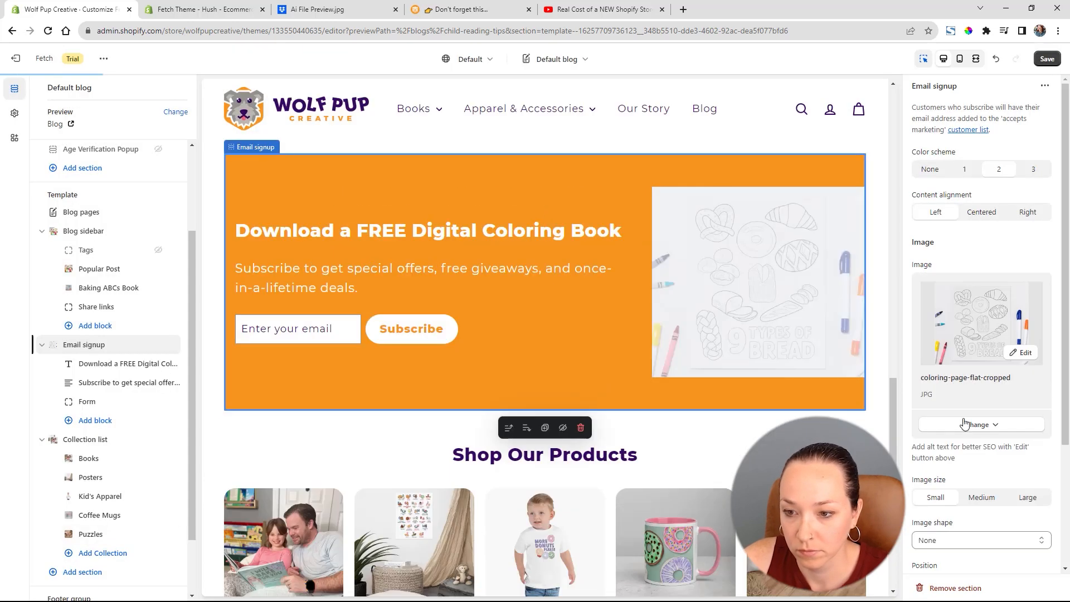
{"action": "scroll", "coordinate": [968, 423], "scroll_direction": "down", "scroll_amount": 2}
{"action": "left_click", "coordinate": [971, 428]}
{"action": "left_click", "coordinate": [1002, 422]}
{"action": "scroll", "coordinate": [1002, 425], "scroll_direction": "down", "scroll_amount": 1}
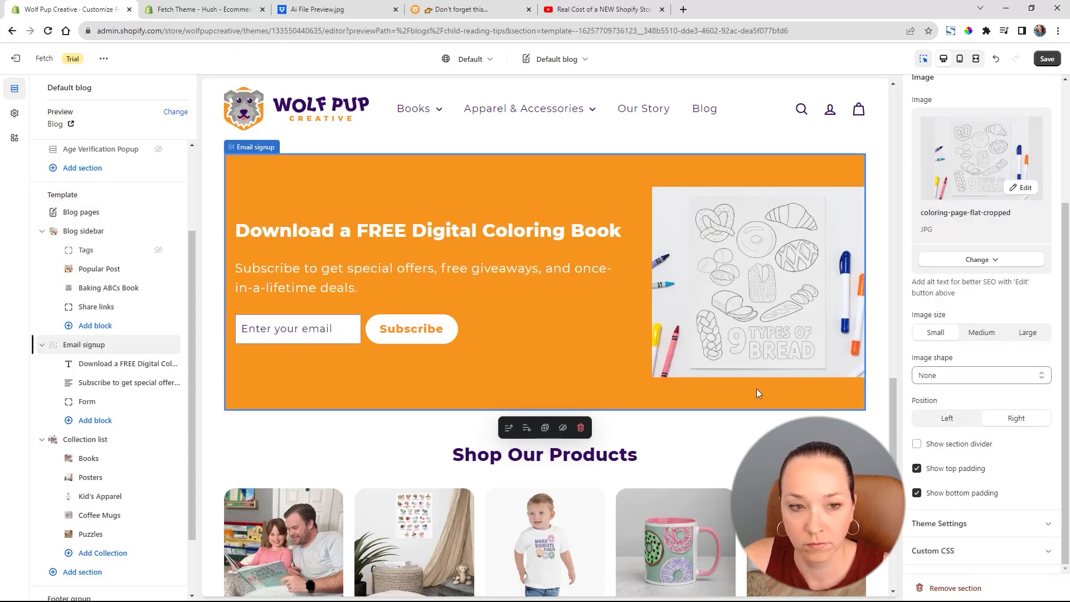
Replace the Email signup subheading with "Just enter your email address below and we will send it to you instantly.".
{"action": "left_click", "coordinate": [108, 383]}
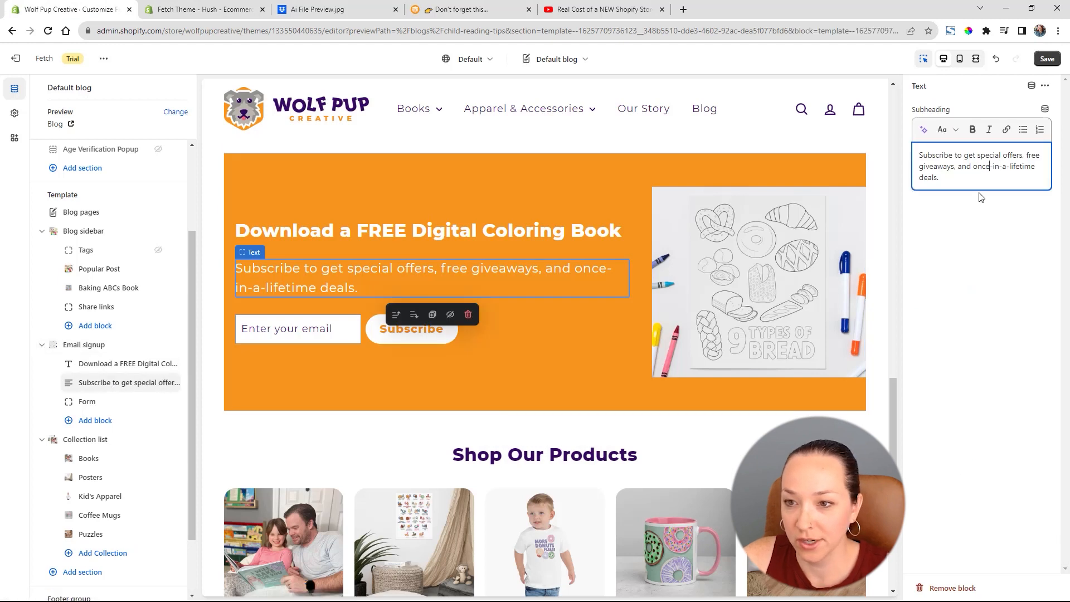
{"action": "left_click_drag", "start_coordinate": [980, 196], "coordinate": [863, 85]}
{"action": "type", "text": "Just enter your email address below and we will send it to you instantly."}
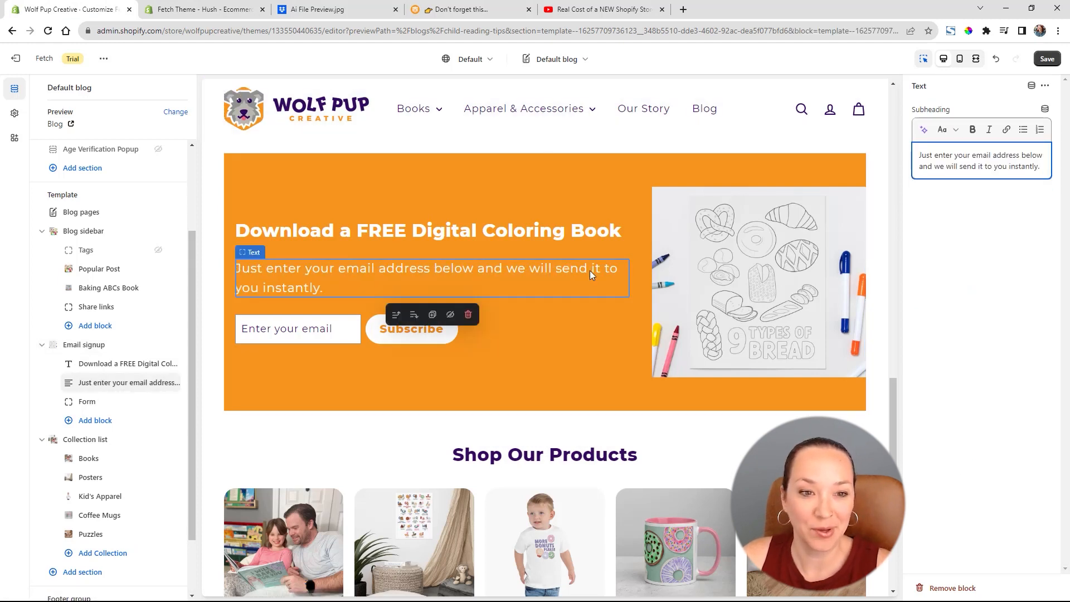
{"action": "scroll", "coordinate": [590, 270], "scroll_direction": "up", "scroll_amount": 5}
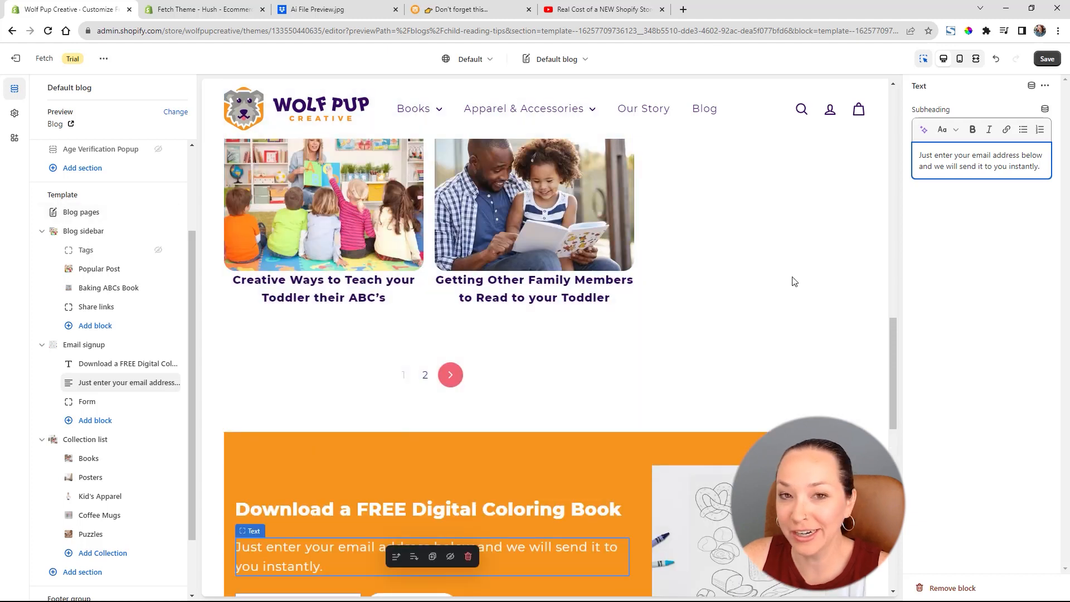
Review the Email signup section's settings and the page around it, and save the Default blog template.
{"action": "left_click", "coordinate": [92, 345]}
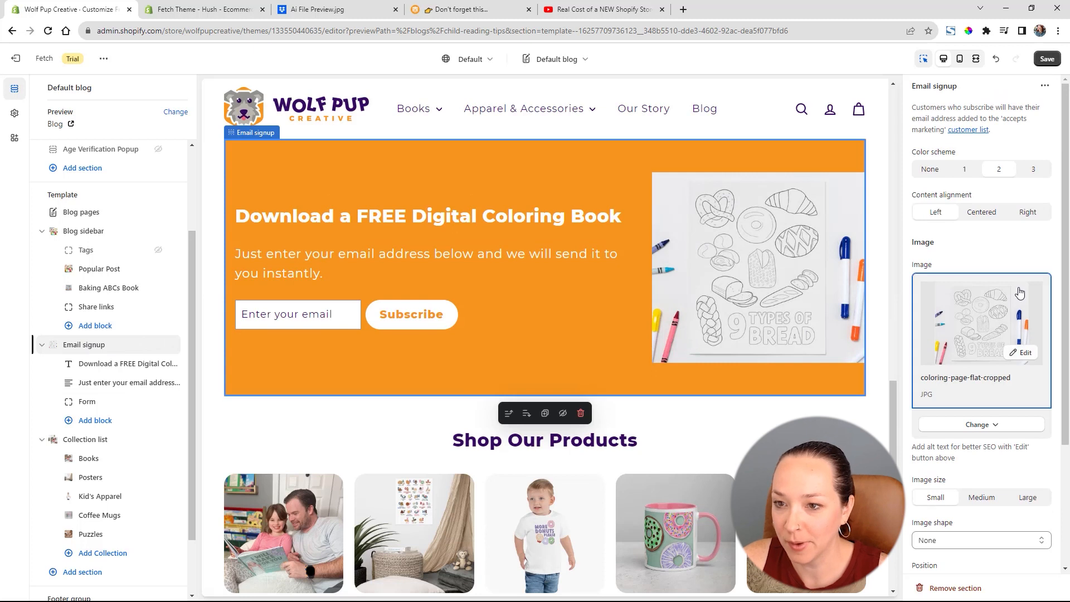
{"action": "scroll", "coordinate": [970, 195], "scroll_direction": "down", "scroll_amount": 3}
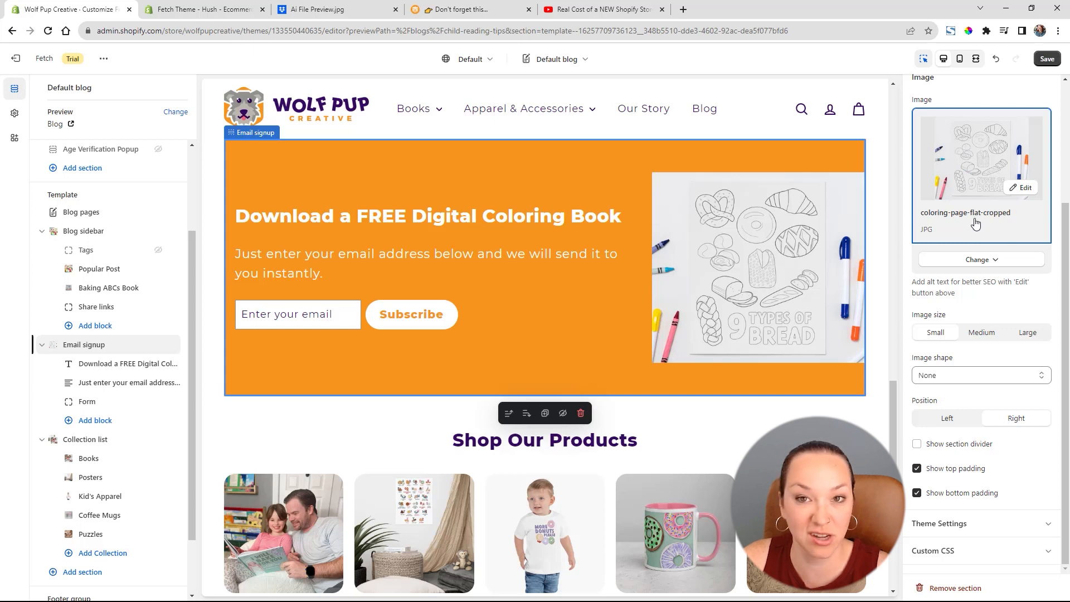
{"action": "scroll", "coordinate": [689, 334], "scroll_direction": "down", "scroll_amount": 7}
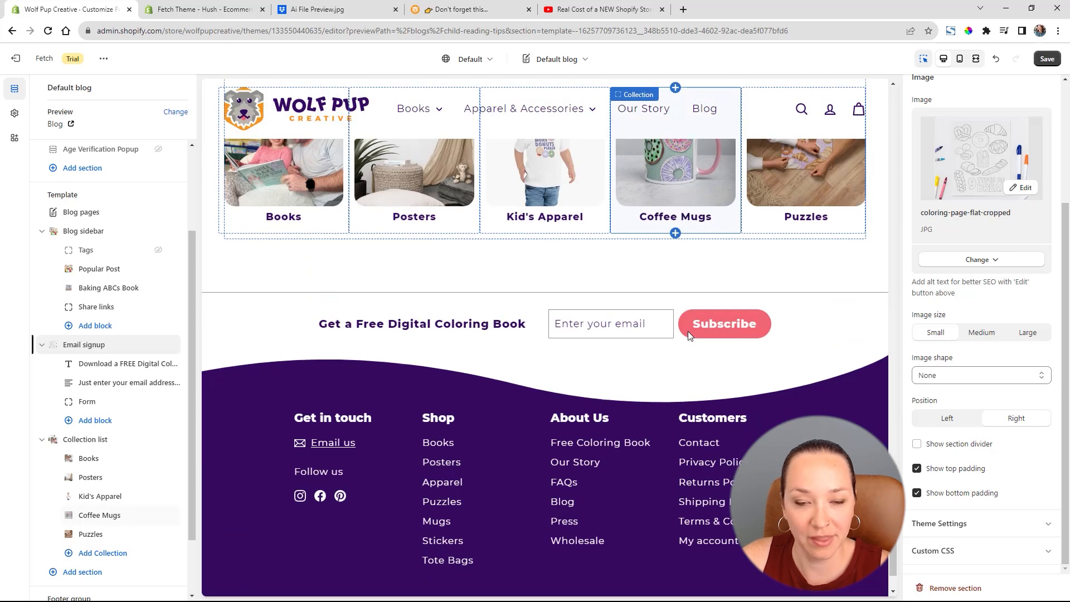
{"action": "scroll", "coordinate": [689, 334], "scroll_direction": "up", "scroll_amount": 8}
{"action": "scroll", "coordinate": [688, 334], "scroll_direction": "up", "scroll_amount": 3}
{"action": "scroll", "coordinate": [605, 444], "scroll_direction": "down", "scroll_amount": 5}
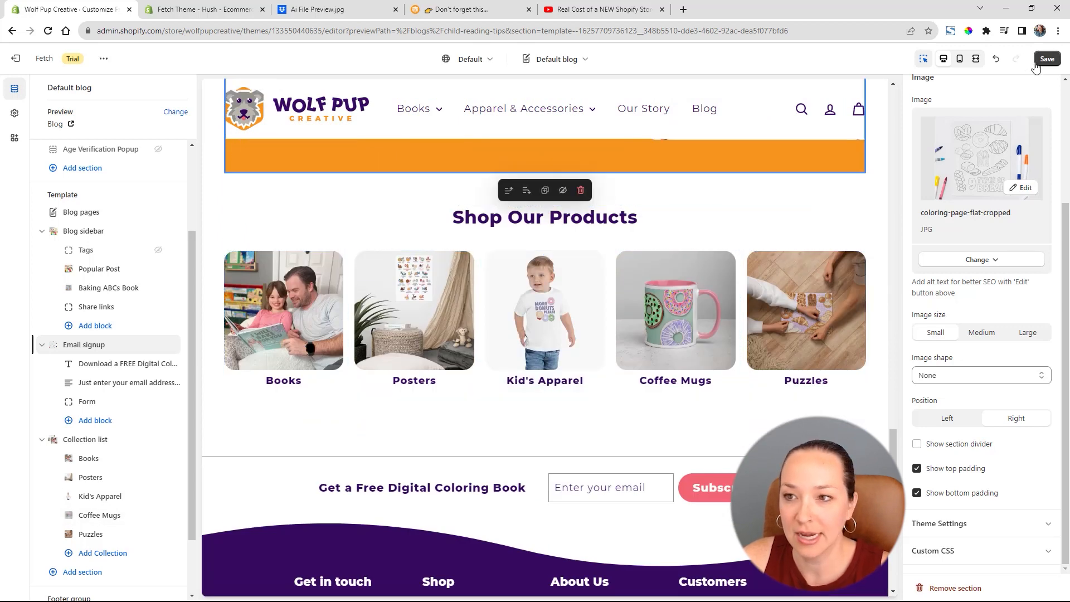
{"action": "left_click", "coordinate": [1046, 60]}
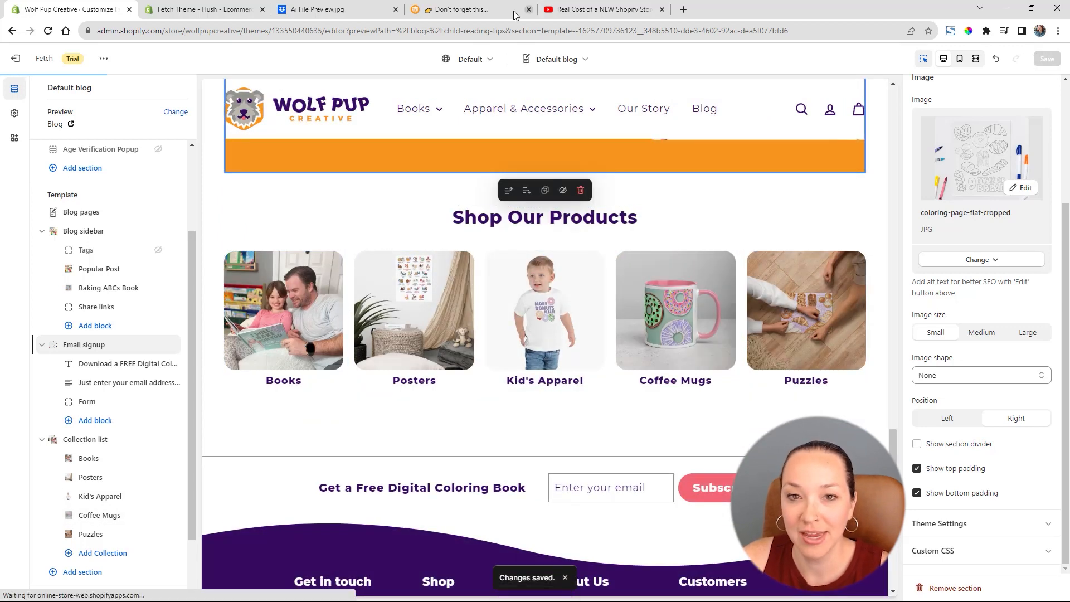
Switch the theme editor to the Default blog post template.
{"action": "left_click", "coordinate": [569, 60]}
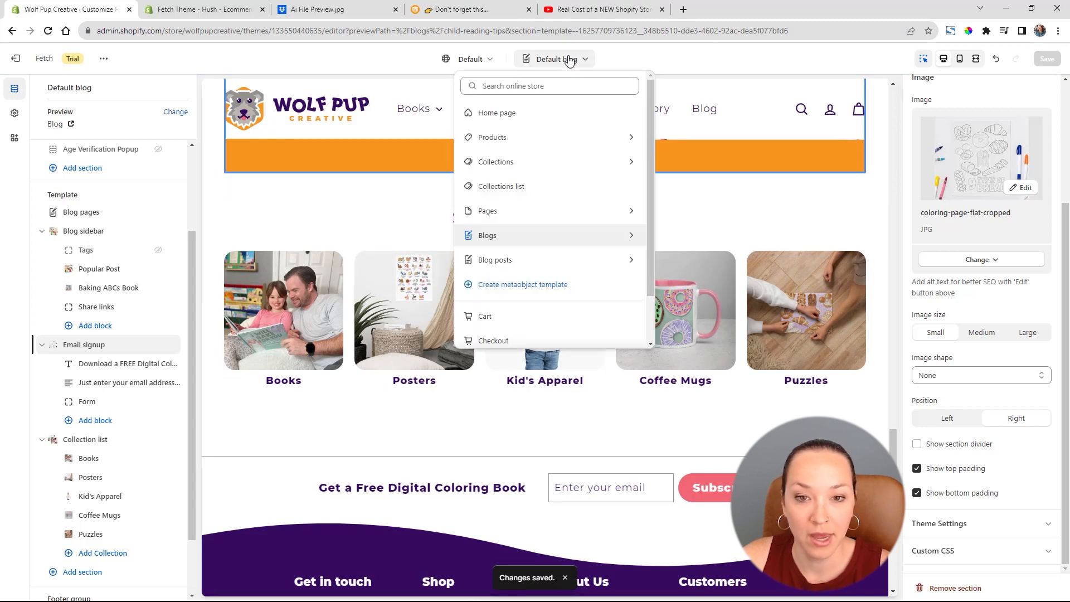
{"action": "left_click", "coordinate": [624, 263]}
{"action": "left_click", "coordinate": [589, 141]}
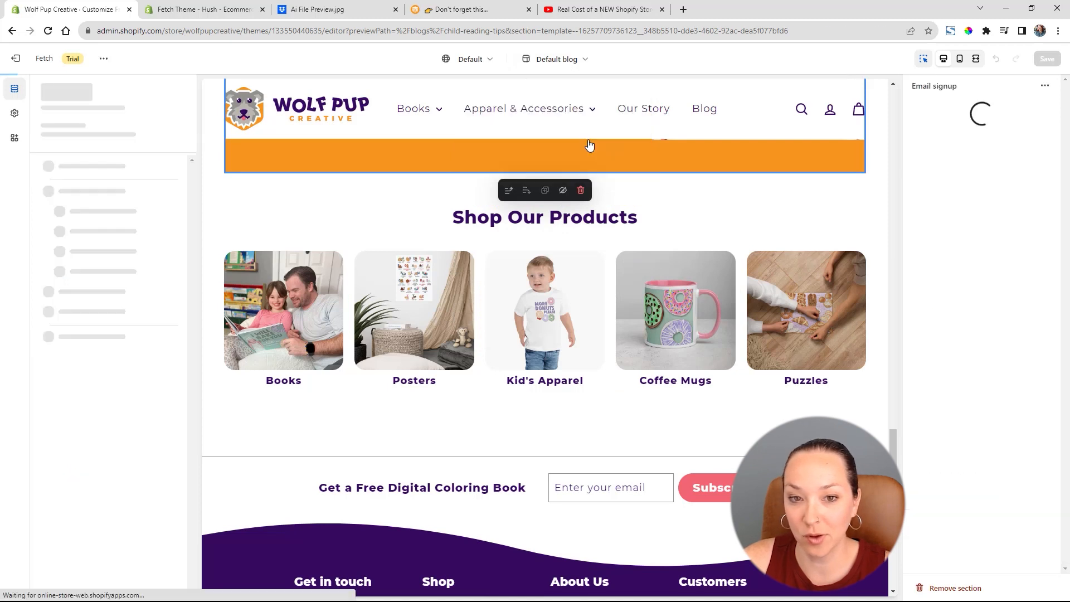
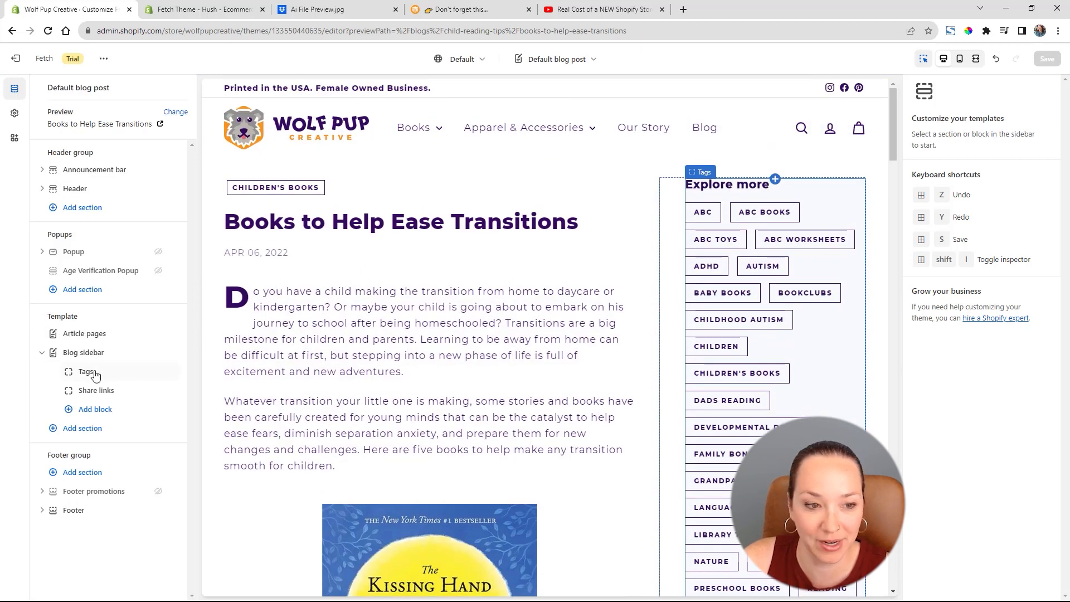
Hide the Tags block in the Blog sidebar and add a Featured product block showing the Baking ABCs Book.
{"action": "left_click", "coordinate": [158, 372]}
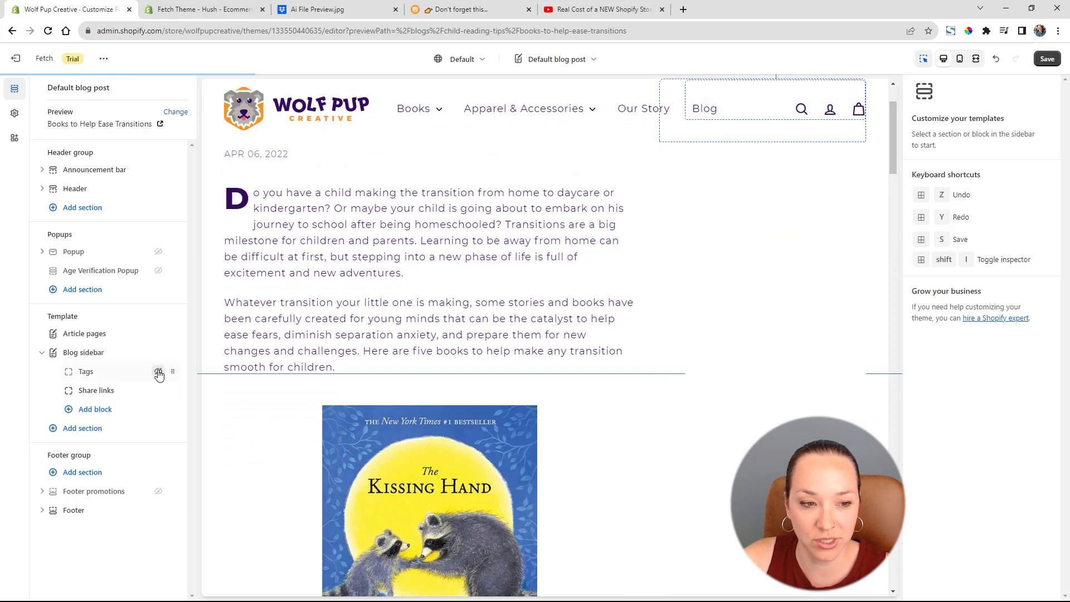
{"action": "left_click", "coordinate": [89, 435]}
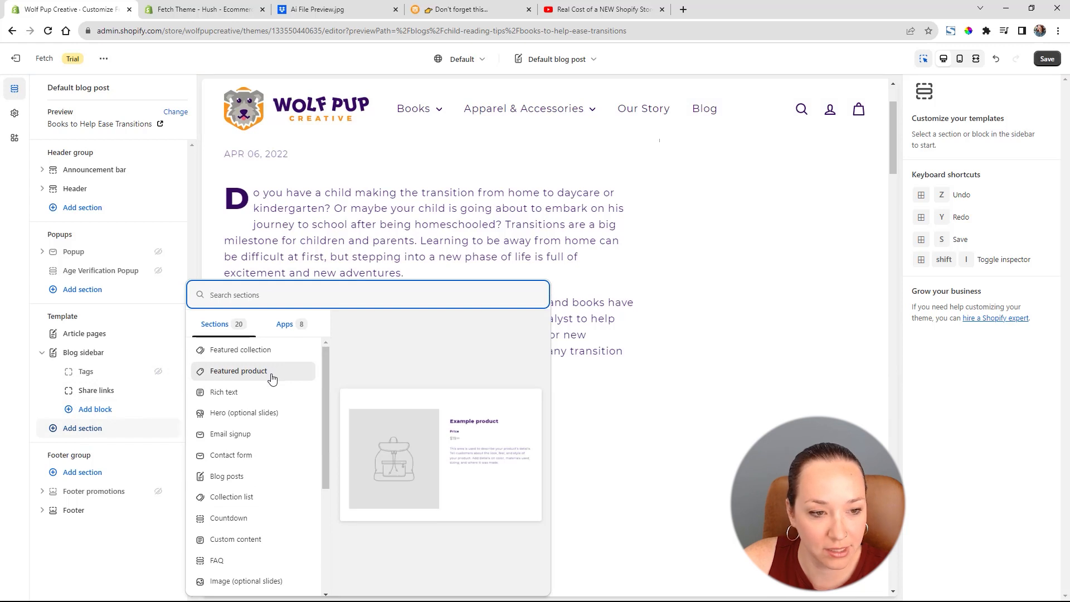
{"action": "left_click", "coordinate": [115, 409]}
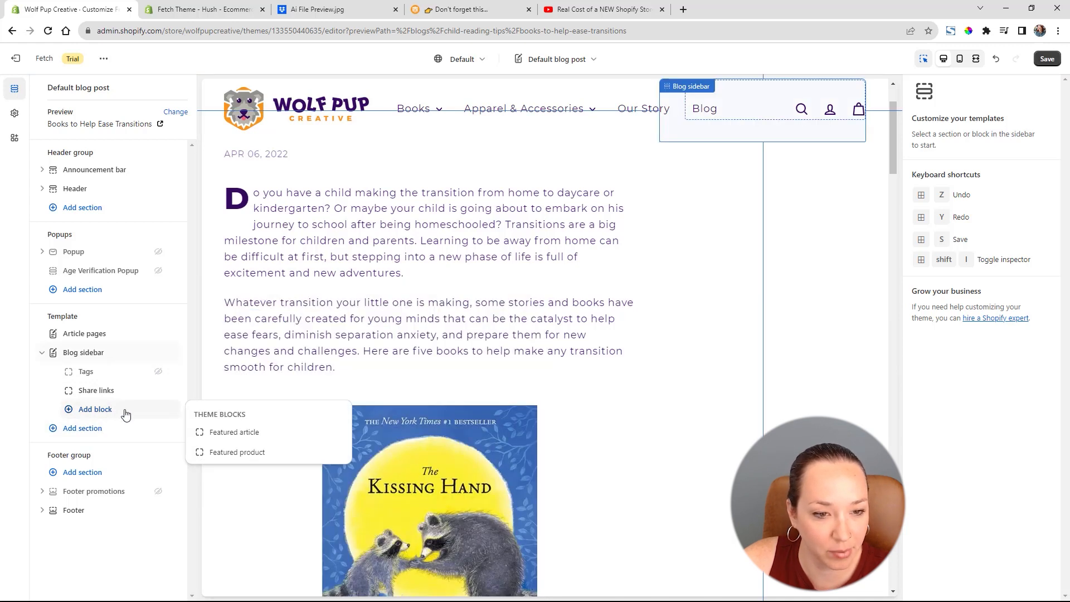
{"action": "left_click", "coordinate": [264, 456]}
{"action": "left_click", "coordinate": [1003, 129]}
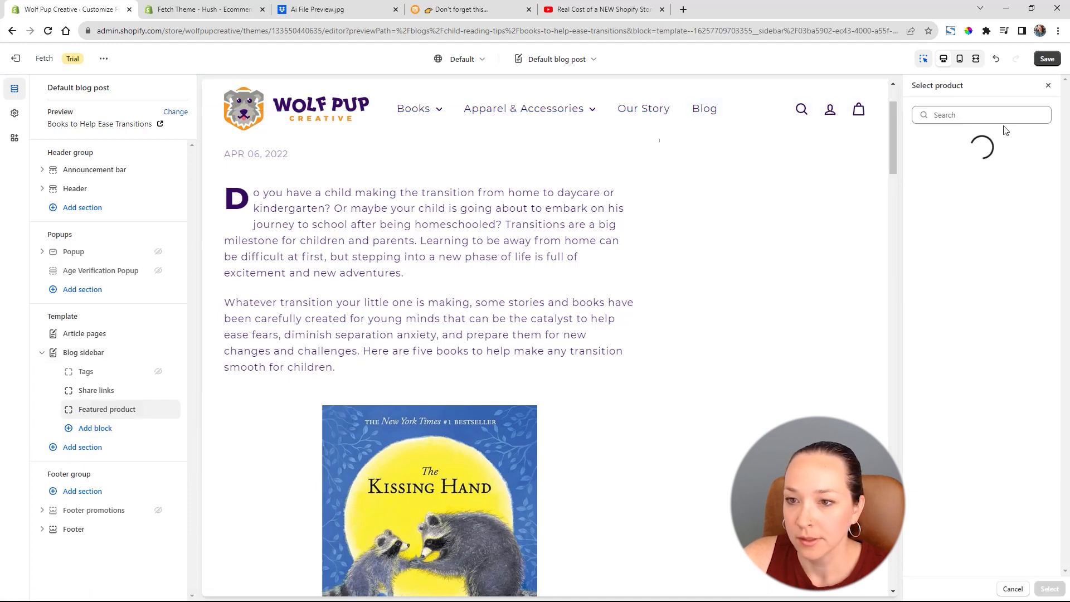
{"action": "left_click", "coordinate": [985, 177]}
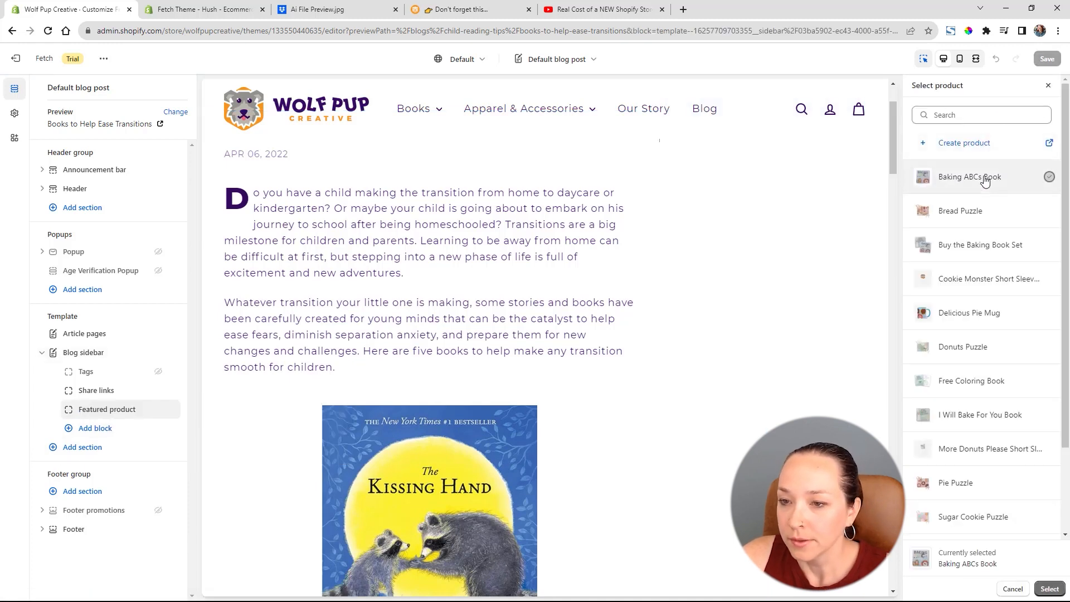
{"action": "left_click", "coordinate": [1050, 589]}
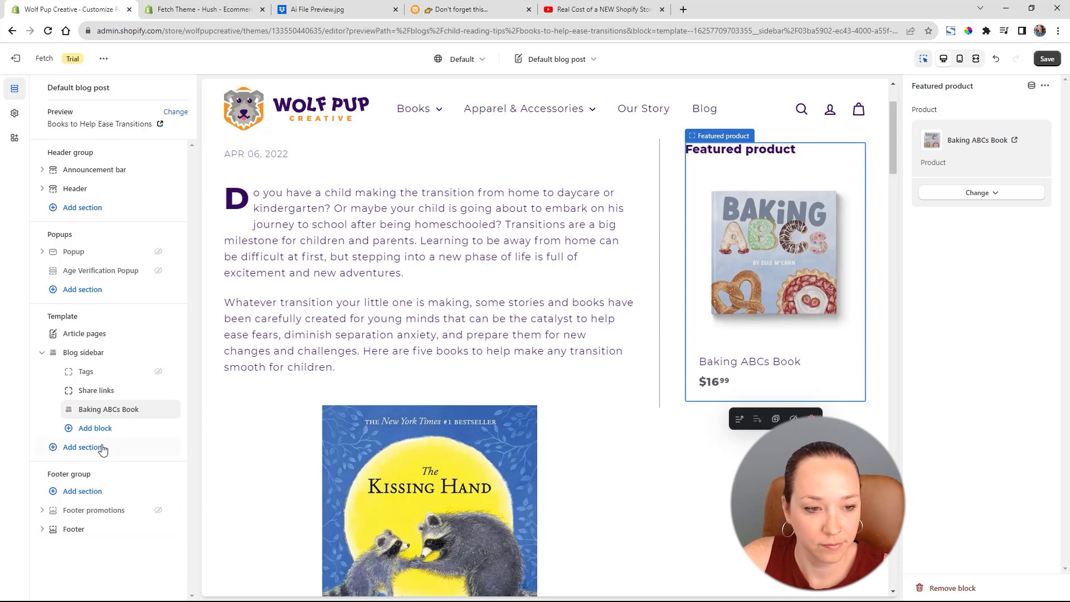
{"action": "scroll", "coordinate": [602, 319], "scroll_direction": "up", "scroll_amount": 2}
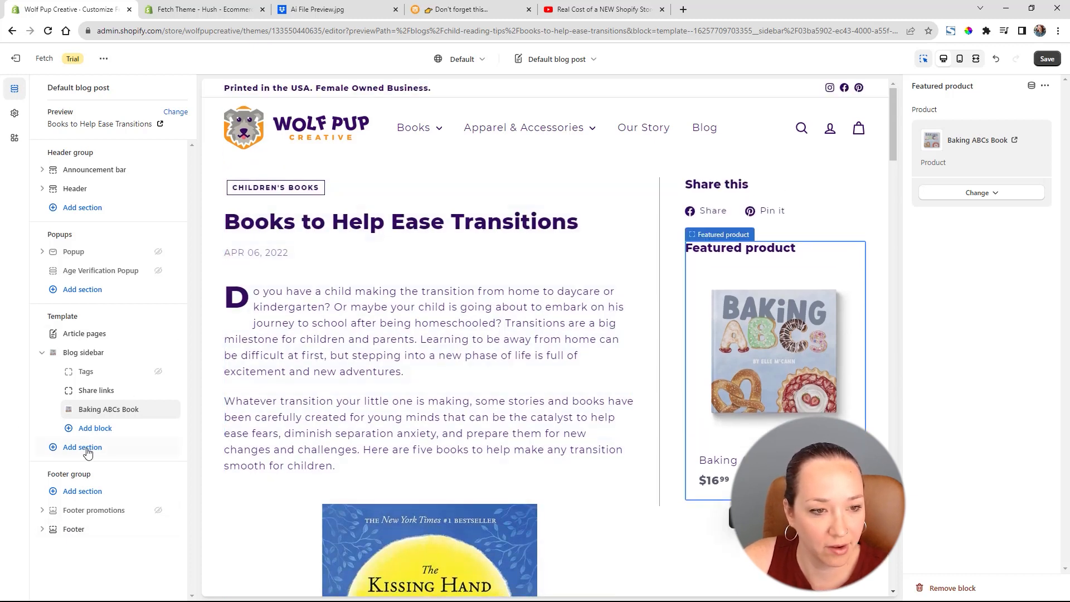
{"action": "scroll", "coordinate": [510, 327], "scroll_direction": "down", "scroll_amount": 4}
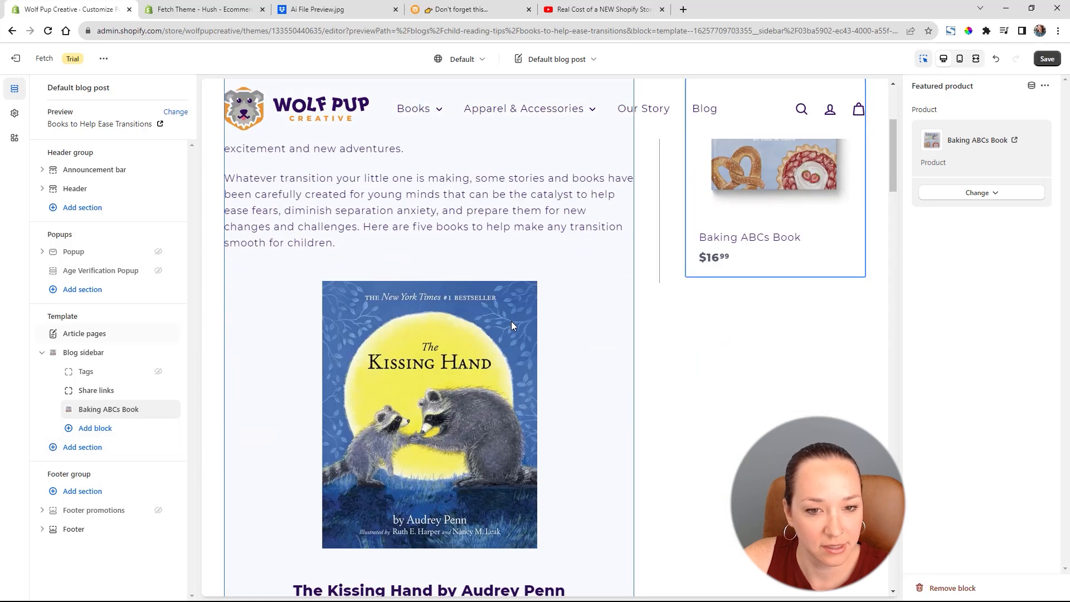
Set the Article pages section to show the date and author, without capitalized first letter, tags or comment count.
{"action": "left_click", "coordinate": [96, 334]}
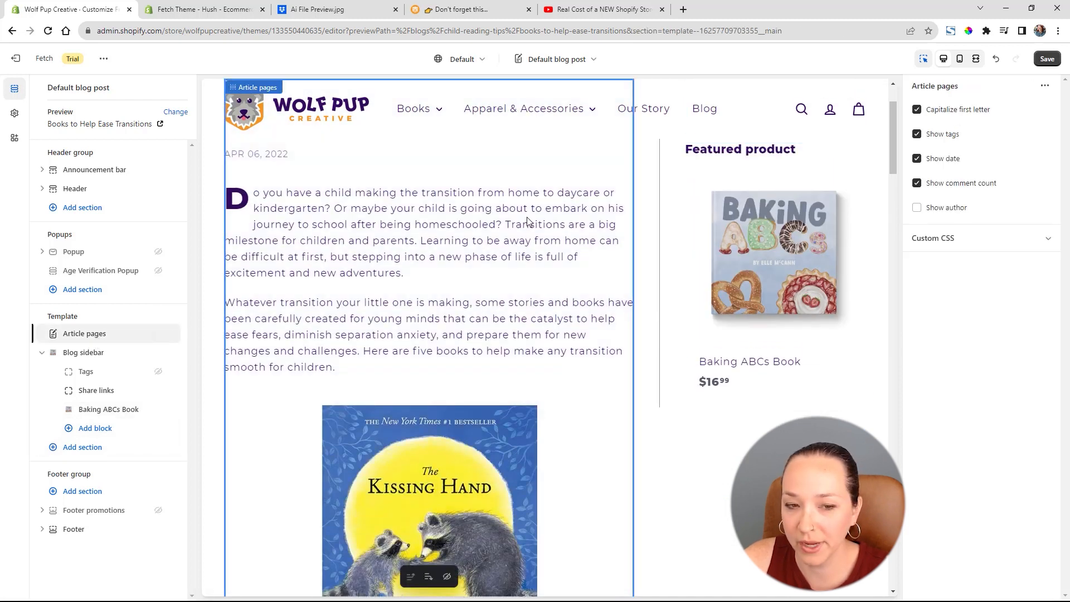
{"action": "scroll", "coordinate": [527, 217], "scroll_direction": "up", "scroll_amount": 3}
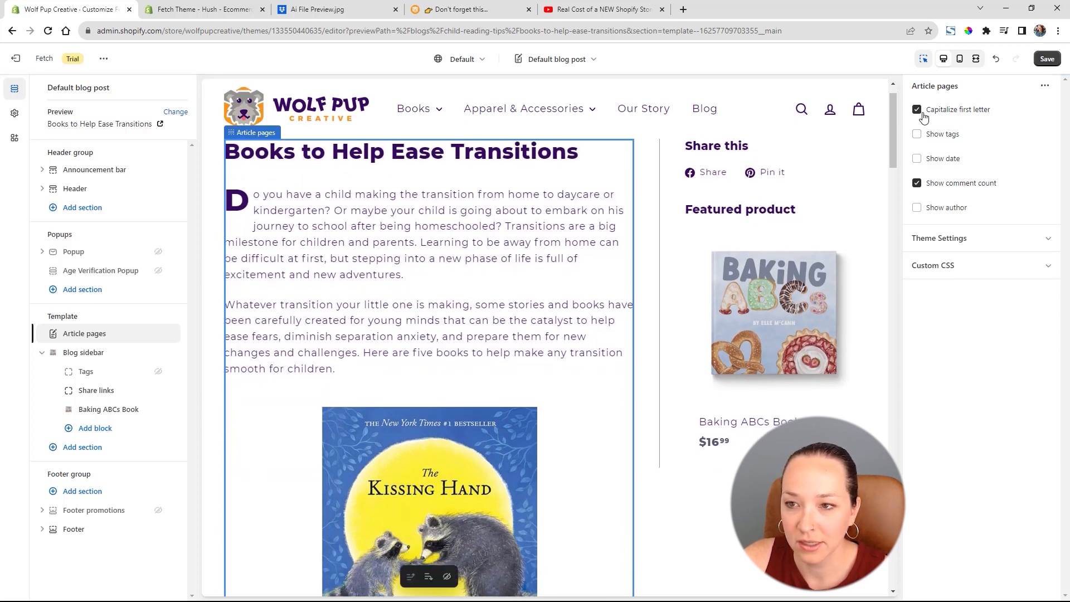
{"action": "left_click", "coordinate": [921, 112]}
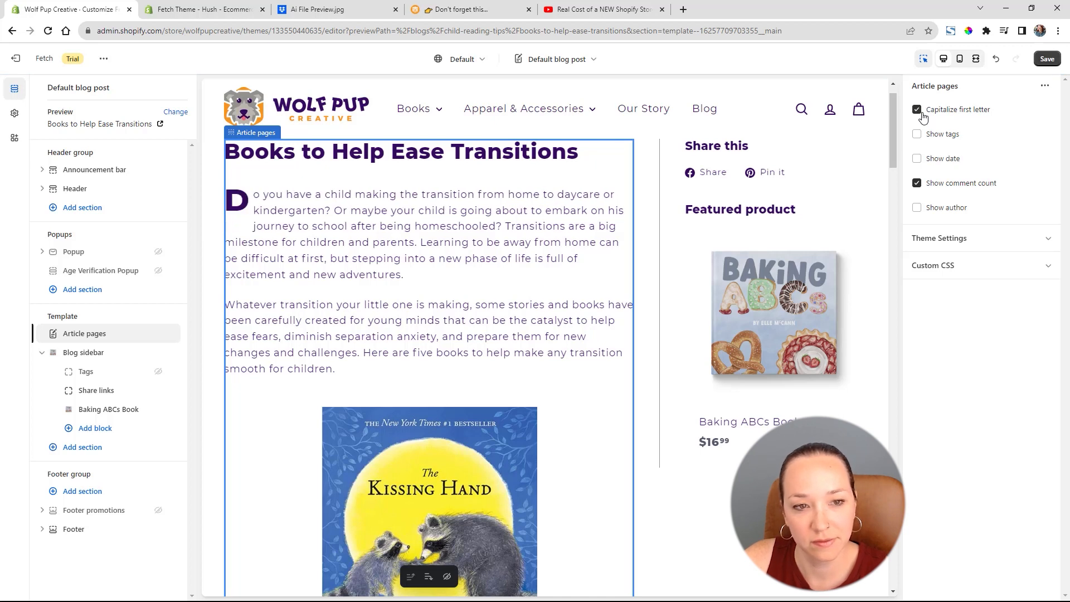
{"action": "left_click", "coordinate": [922, 113]}
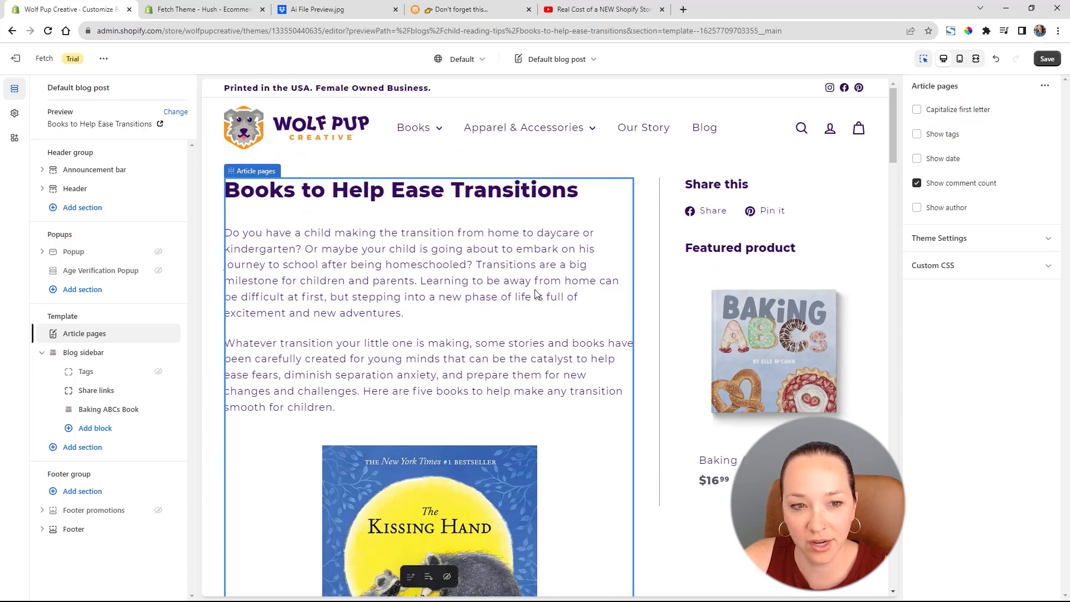
{"action": "left_click", "coordinate": [917, 110]}
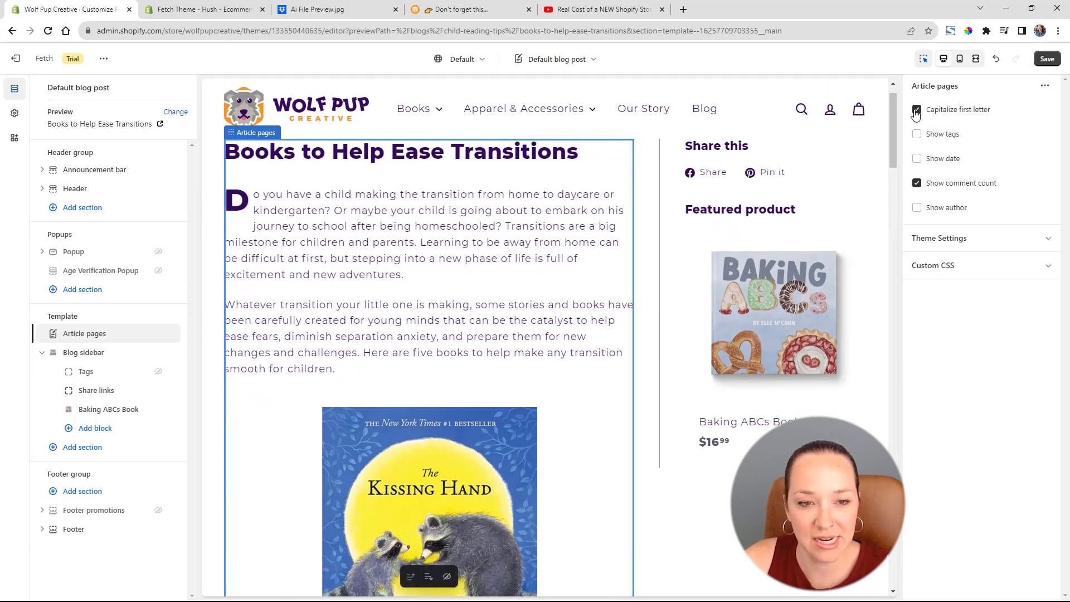
{"action": "left_click", "coordinate": [917, 182]}
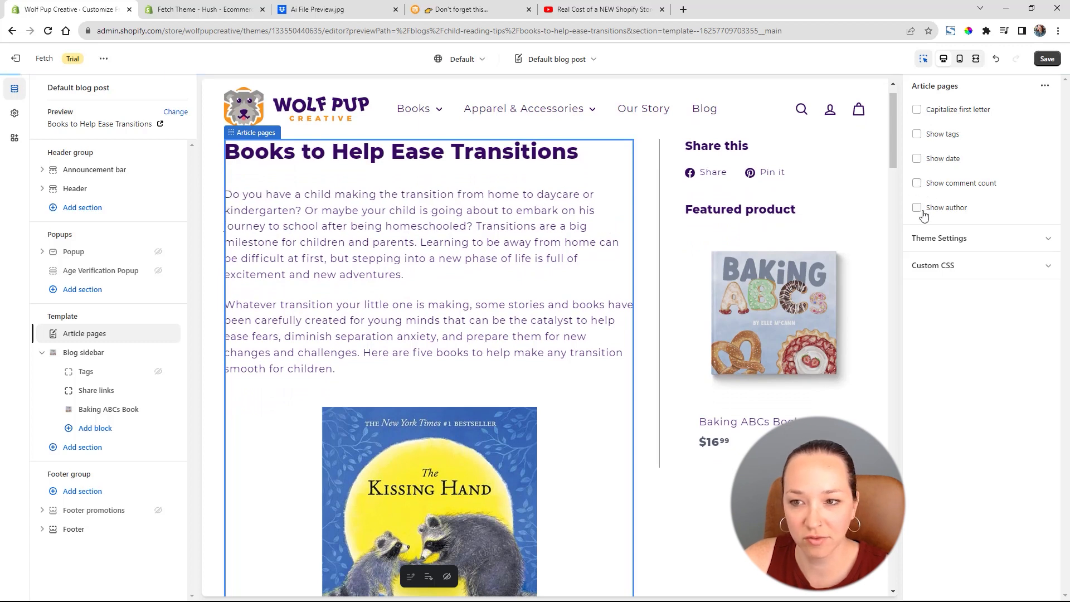
{"action": "left_click", "coordinate": [917, 208]}
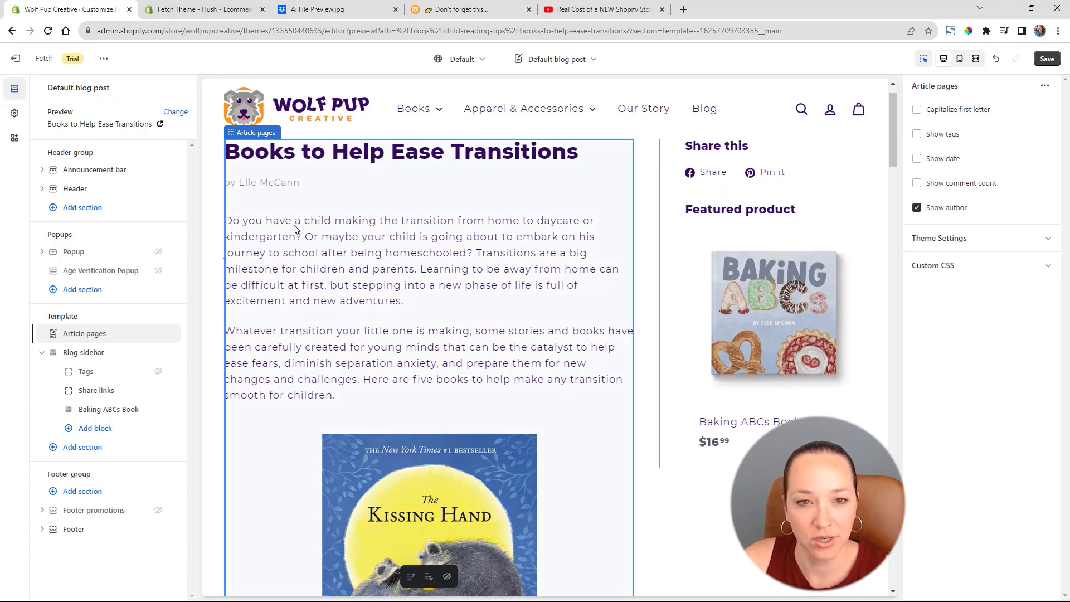
{"action": "left_click", "coordinate": [917, 158]}
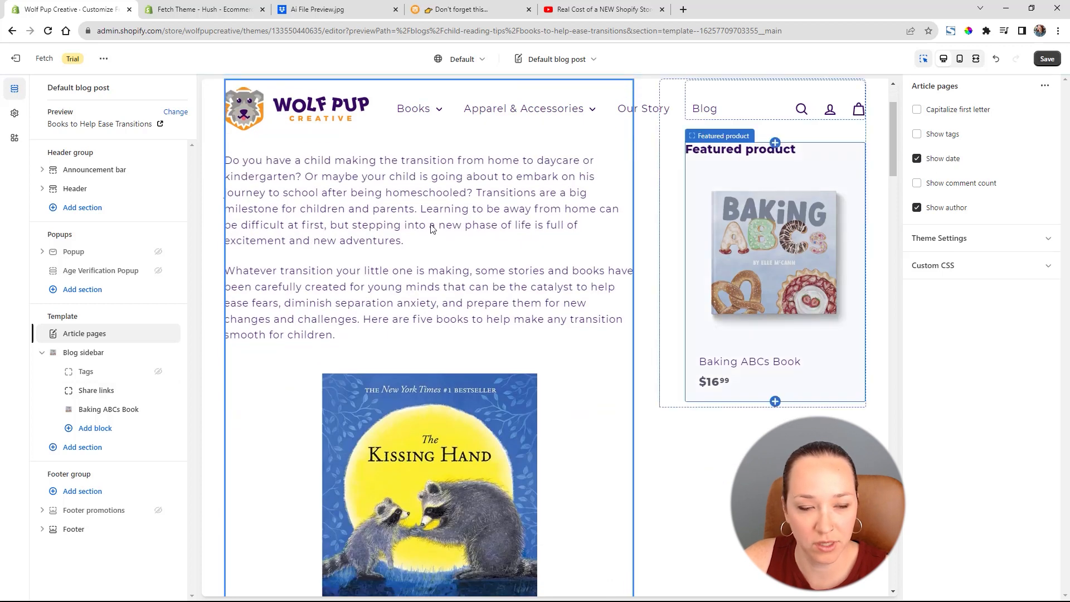
Add an Email signup section at the end of the blog post template, below the comments and above the footer.
{"action": "scroll", "coordinate": [554, 277], "scroll_direction": "down", "scroll_amount": 15}
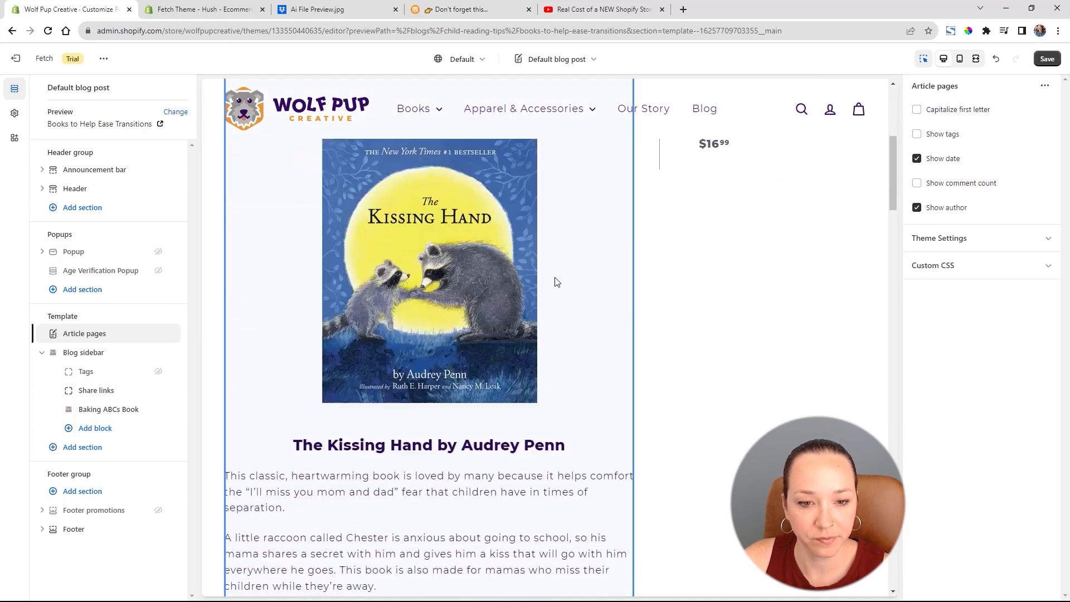
{"action": "scroll", "coordinate": [559, 279], "scroll_direction": "down", "scroll_amount": 20}
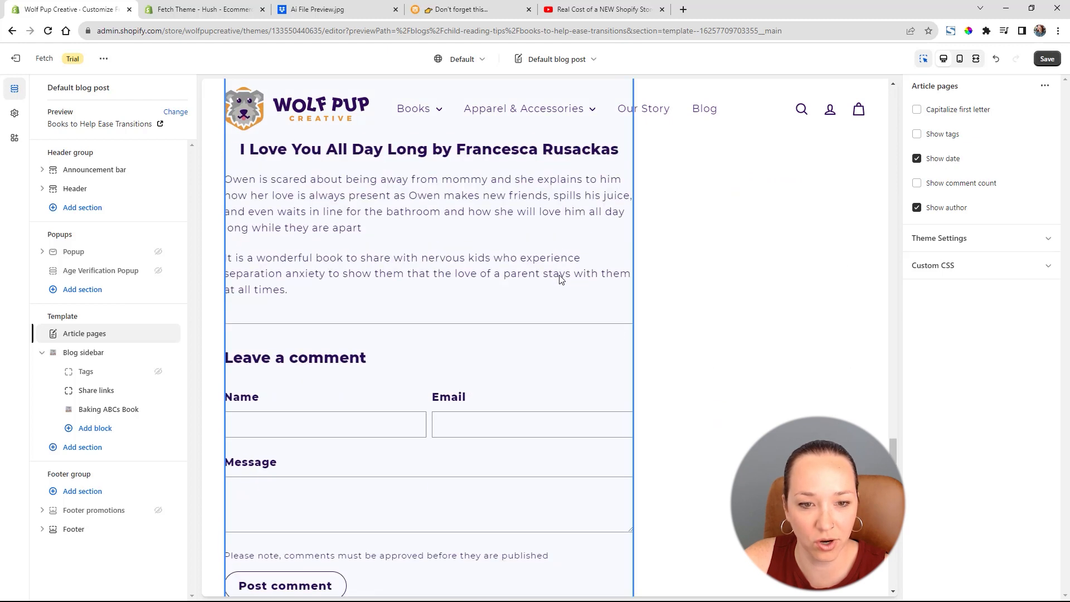
{"action": "scroll", "coordinate": [374, 476], "scroll_direction": "up", "scroll_amount": 5}
{"action": "scroll", "coordinate": [644, 456], "scroll_direction": "down", "scroll_amount": 4}
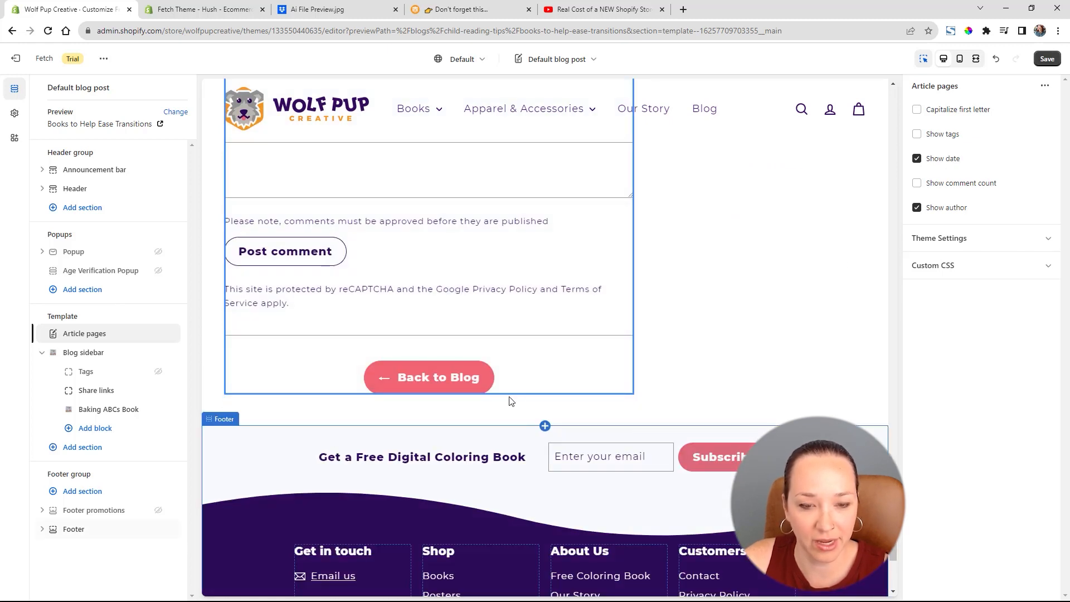
{"action": "left_click", "coordinate": [83, 448]}
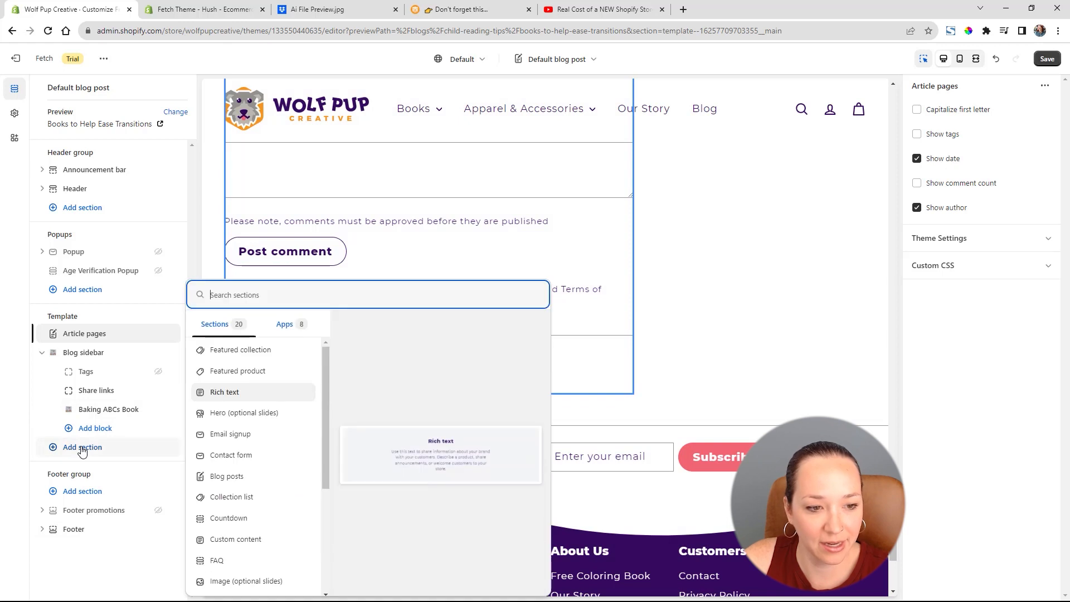
{"action": "left_click", "coordinate": [258, 436]}
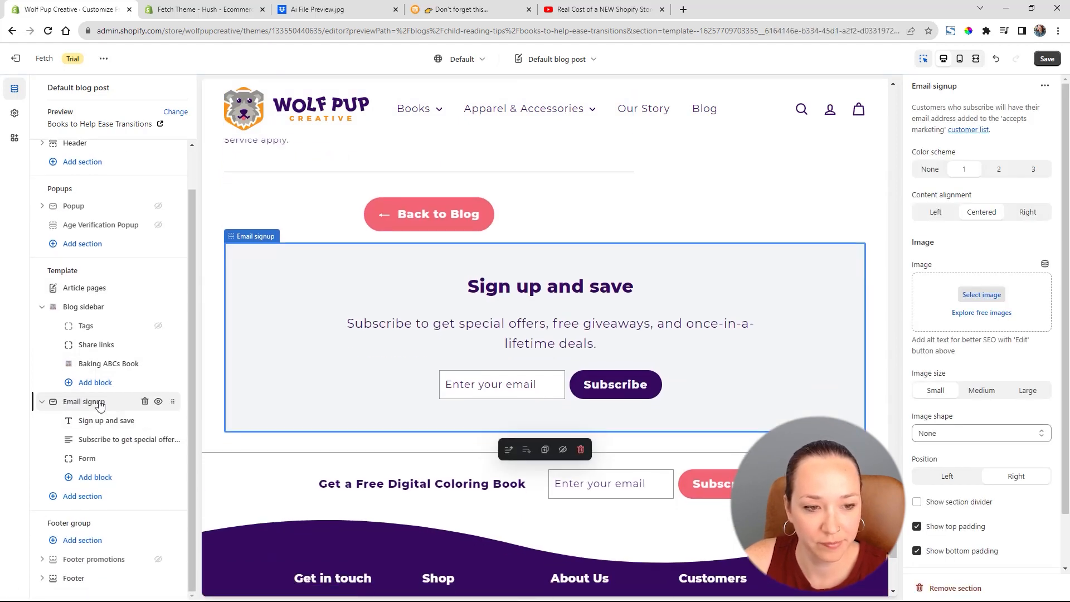
Style the new Email signup section with color scheme 2, the coloring-page-flat-cropped image and left-aligned content.
{"action": "left_click", "coordinate": [1000, 173]}
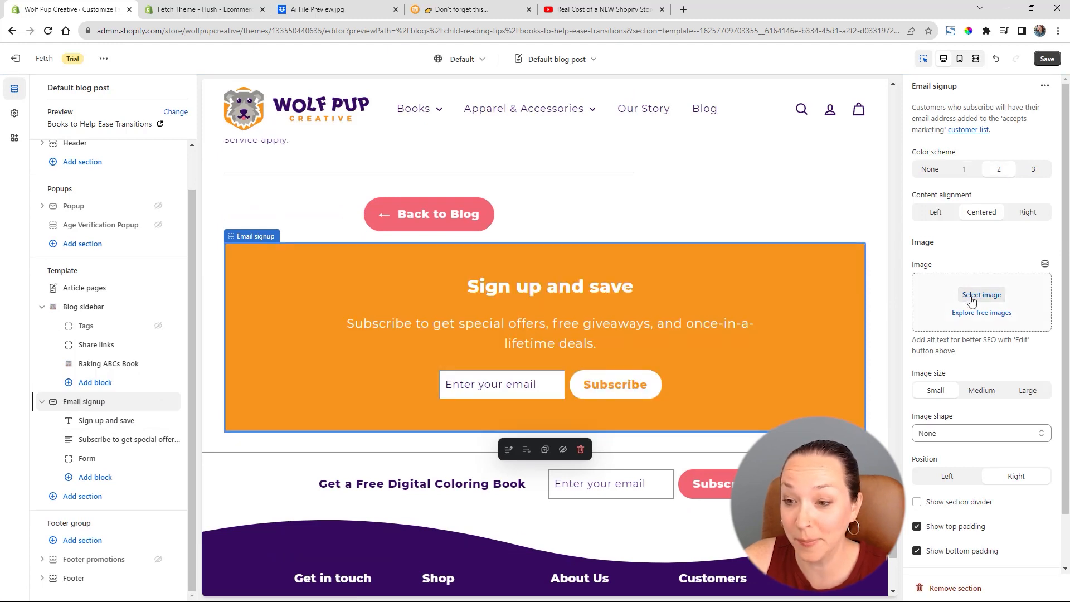
{"action": "left_click", "coordinate": [971, 297]}
{"action": "scroll", "coordinate": [681, 363], "scroll_direction": "down", "scroll_amount": 20}
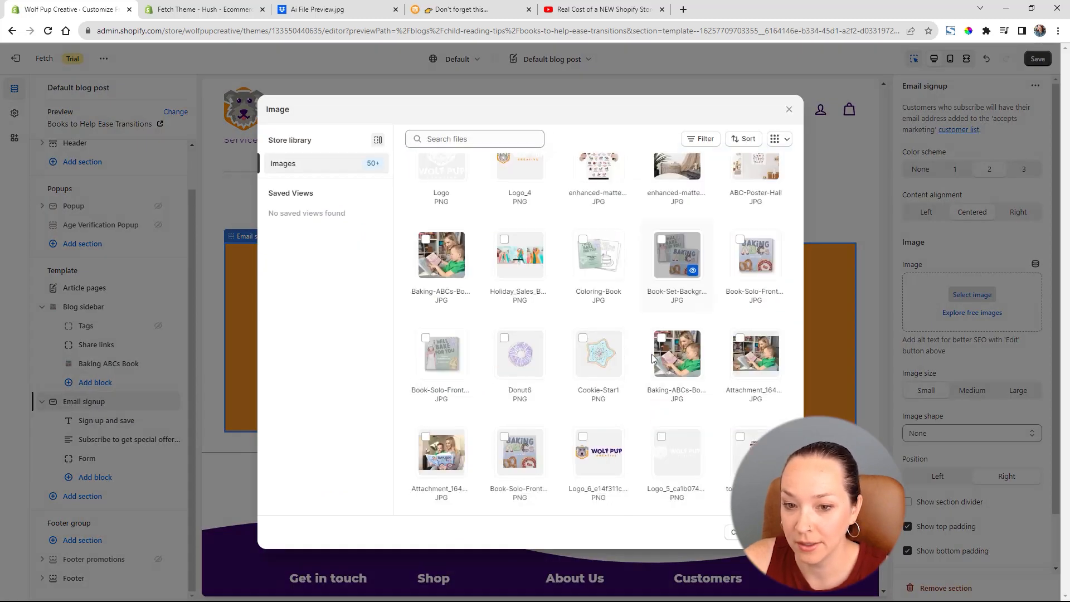
{"action": "left_click", "coordinate": [599, 346]}
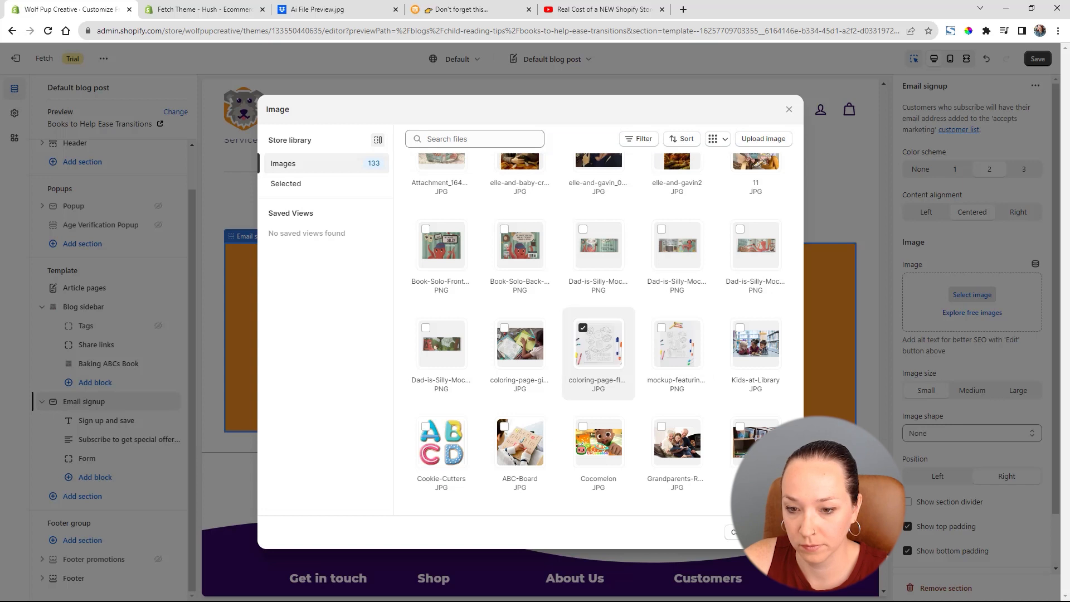
{"action": "left_click", "coordinate": [783, 532]}
{"action": "scroll", "coordinate": [978, 412], "scroll_direction": "down", "scroll_amount": 3}
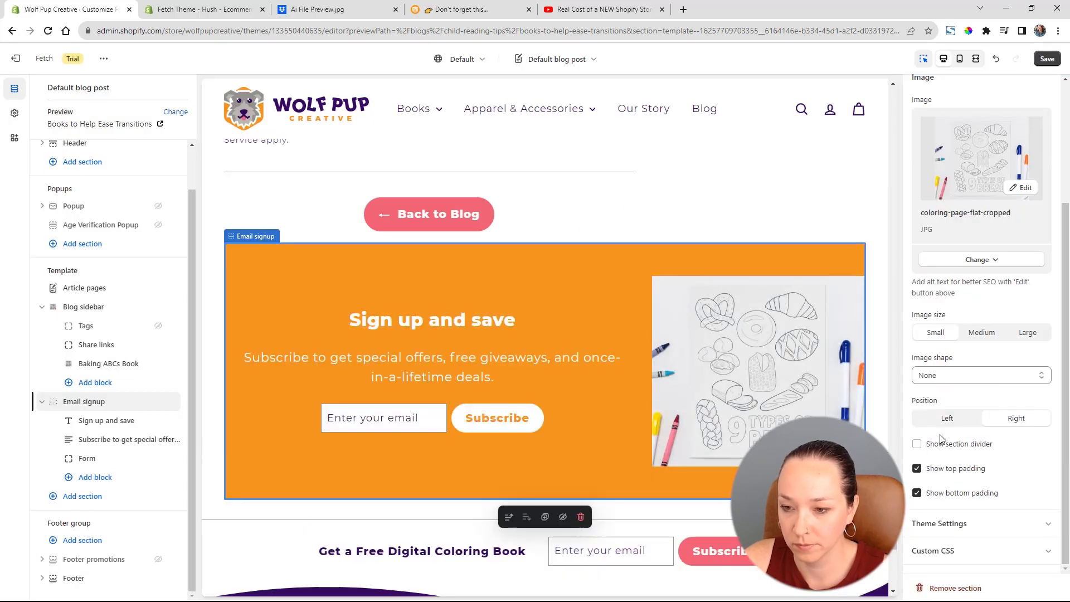
{"action": "scroll", "coordinate": [967, 356], "scroll_direction": "up", "scroll_amount": 3}
{"action": "left_click", "coordinate": [936, 212]}
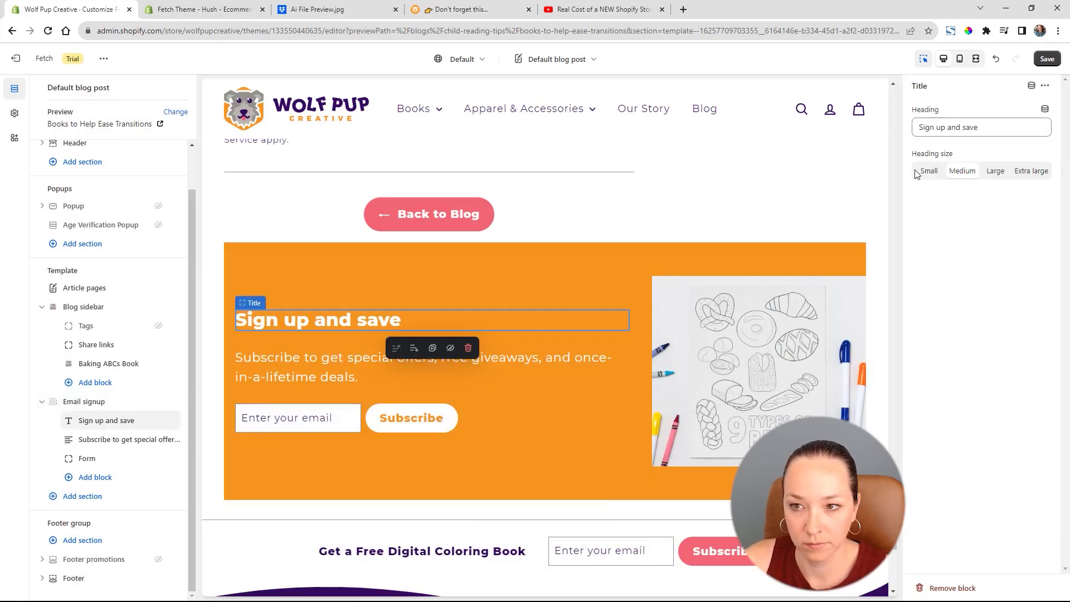
Set the Email signup section's heading to "Download a FREE Digital Coloring Book".
{"action": "triple_click", "coordinate": [992, 127]}
{"action": "type", "text": "D"}
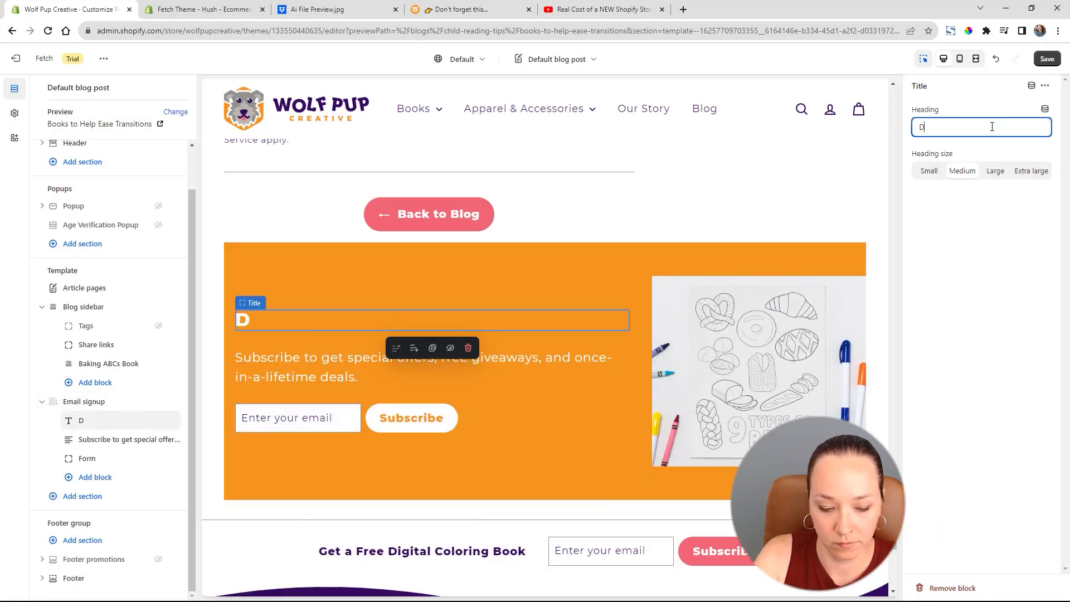
{"action": "type", "text": "ownload a FREE Digital Coloring Book"}
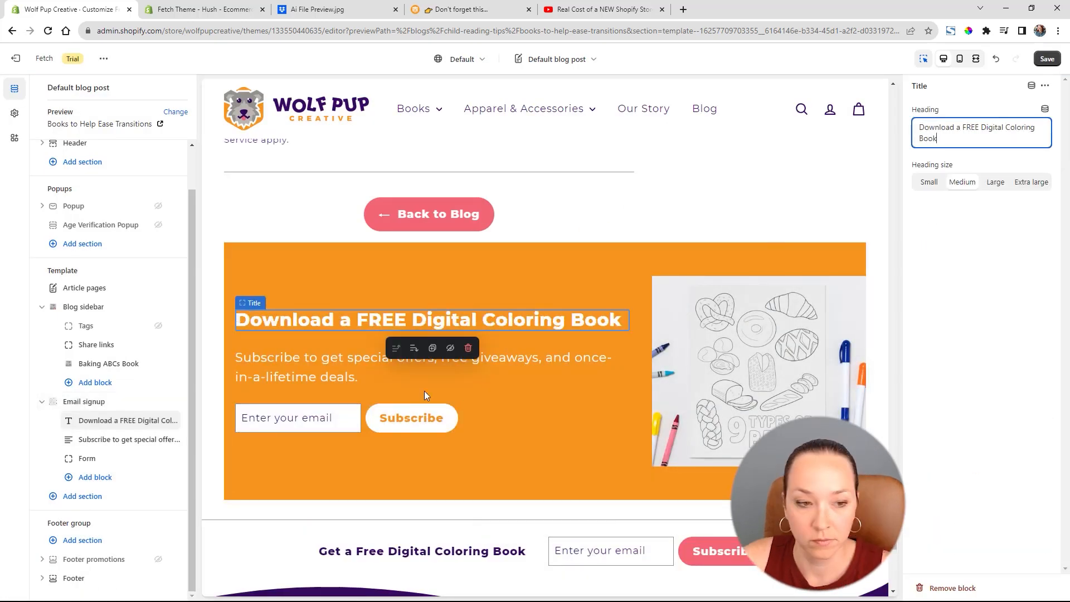
Set the Email signup subheading to "Just enter your email address below and we will send it to you instantly." and save the template.
{"action": "left_click", "coordinate": [108, 440]}
{"action": "triple_click", "coordinate": [981, 159]}
{"action": "type", "text": "Just enter your email address below and we will send it to you instantly."}
{"action": "left_click", "coordinate": [995, 218]}
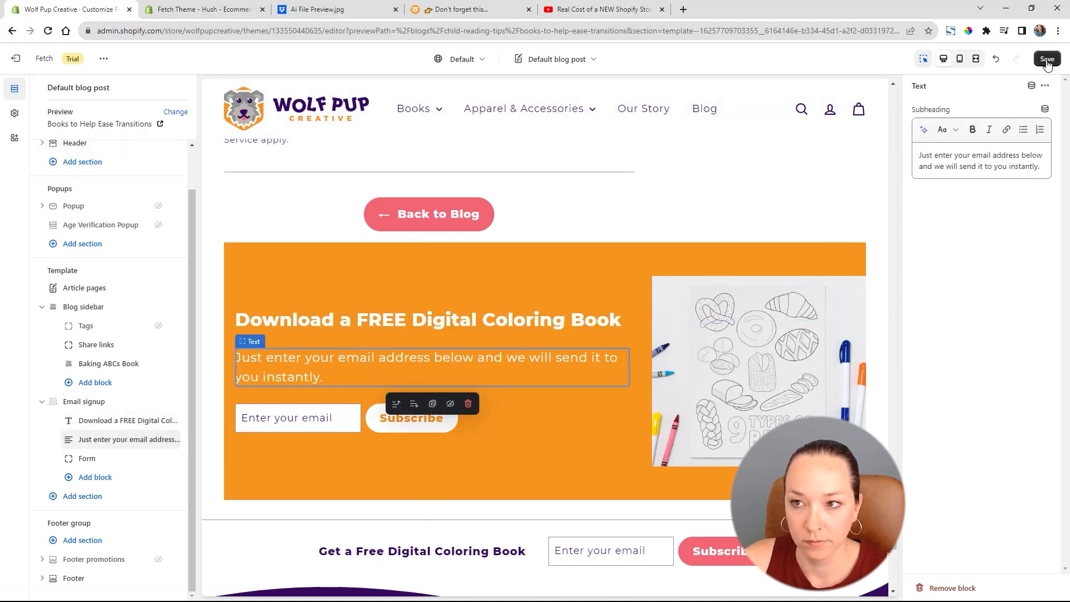
{"action": "left_click", "coordinate": [1047, 61]}
Add a Featured collection section below the Email signup section with the centered heading "Shop Best Sellers".
{"action": "scroll", "coordinate": [670, 435], "scroll_direction": "down", "scroll_amount": 5}
{"action": "scroll", "coordinate": [480, 384], "scroll_direction": "up", "scroll_amount": 5}
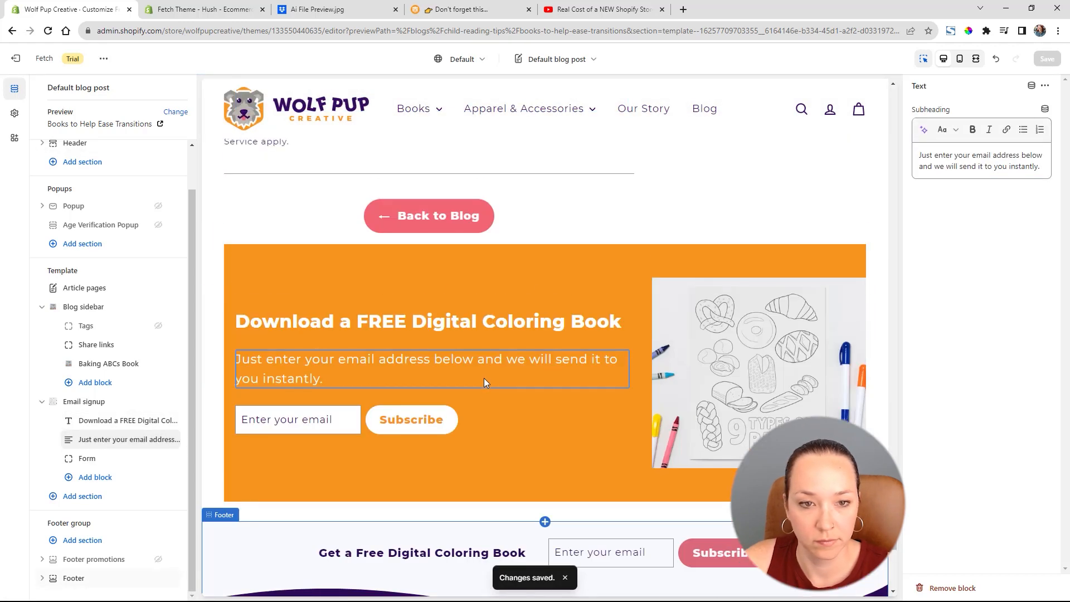
{"action": "scroll", "coordinate": [609, 346], "scroll_direction": "up", "scroll_amount": 10}
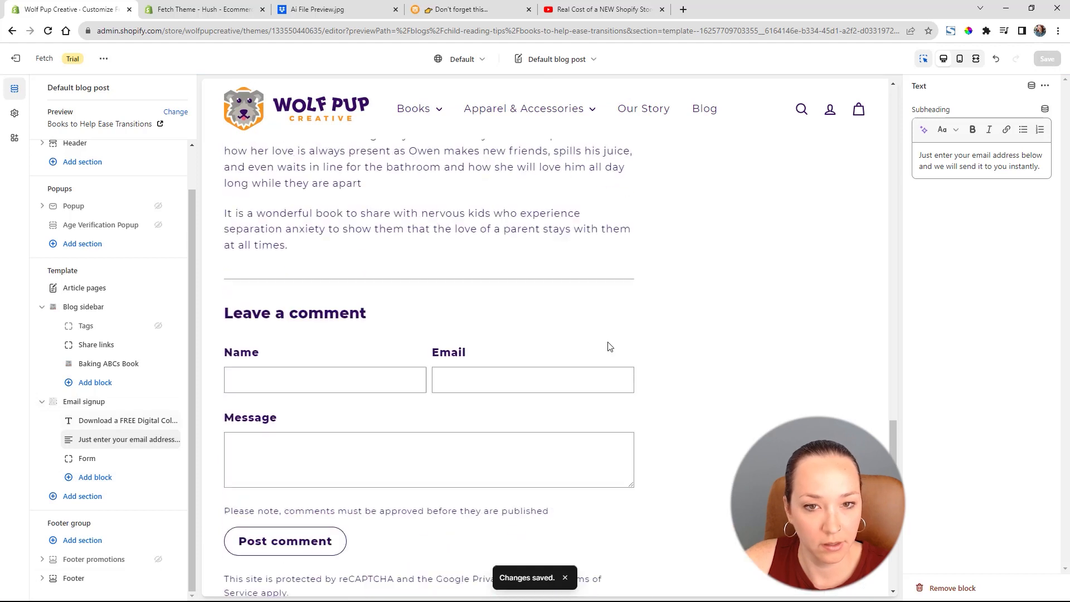
{"action": "scroll", "coordinate": [610, 347], "scroll_direction": "down", "scroll_amount": 7}
{"action": "scroll", "coordinate": [609, 346], "scroll_direction": "down", "scroll_amount": 10}
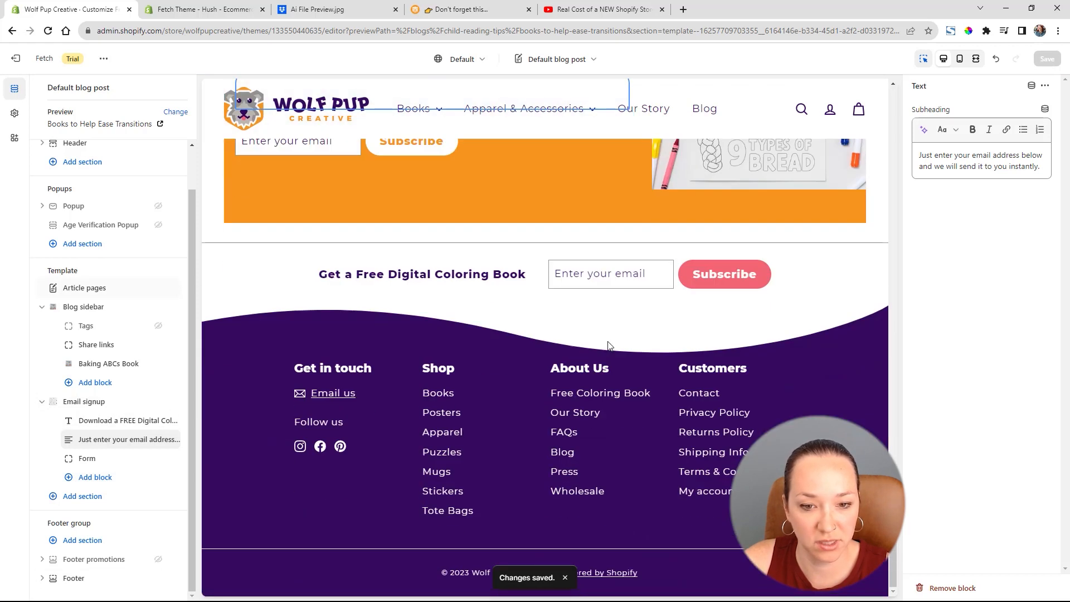
{"action": "scroll", "coordinate": [609, 346], "scroll_direction": "up", "scroll_amount": 5}
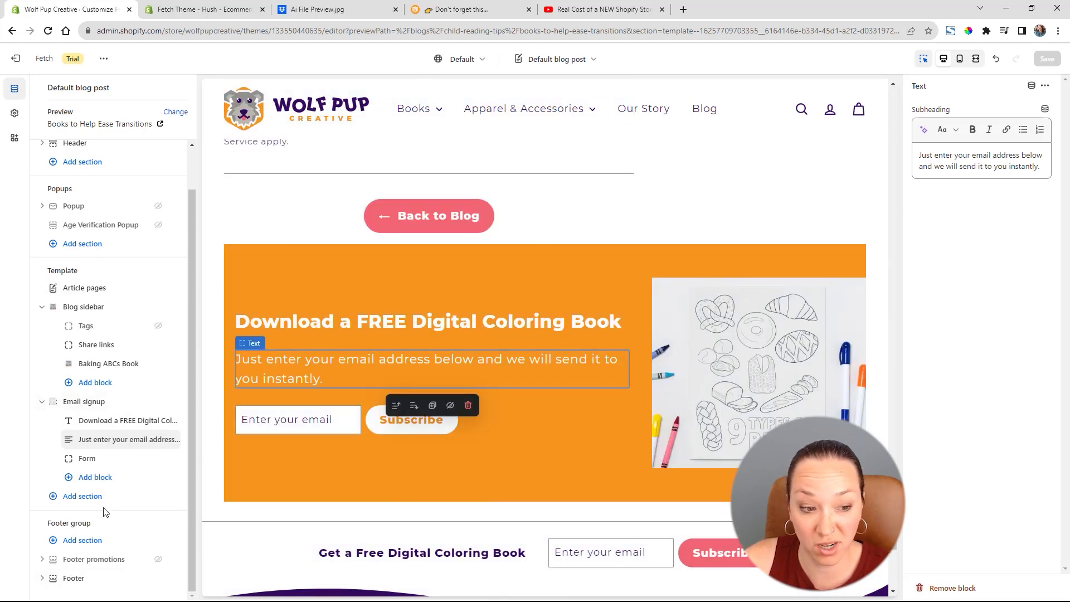
{"action": "left_click", "coordinate": [89, 498]}
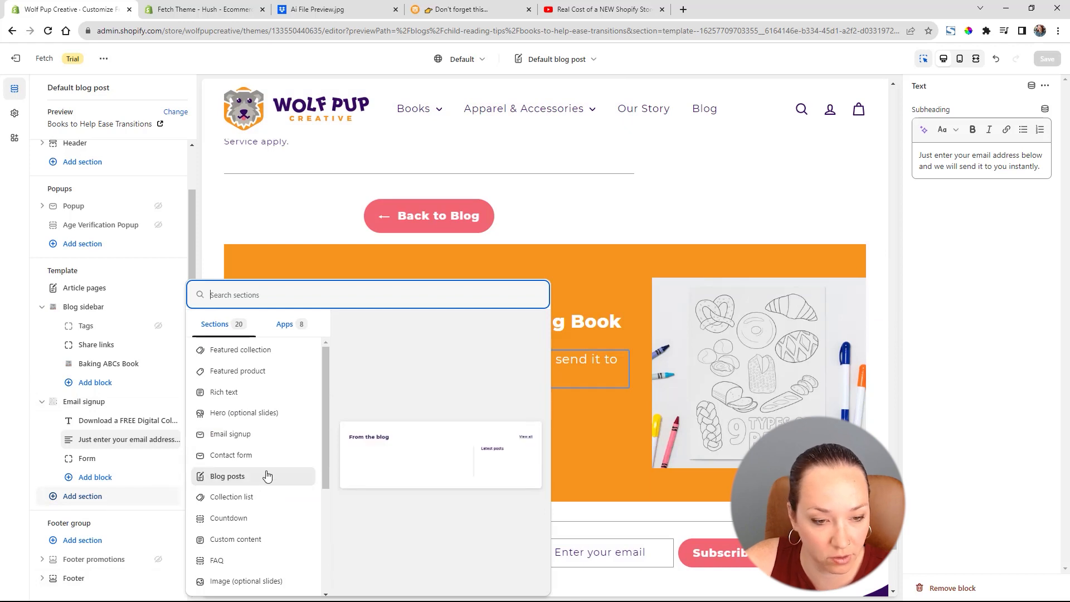
{"action": "left_click", "coordinate": [270, 357]}
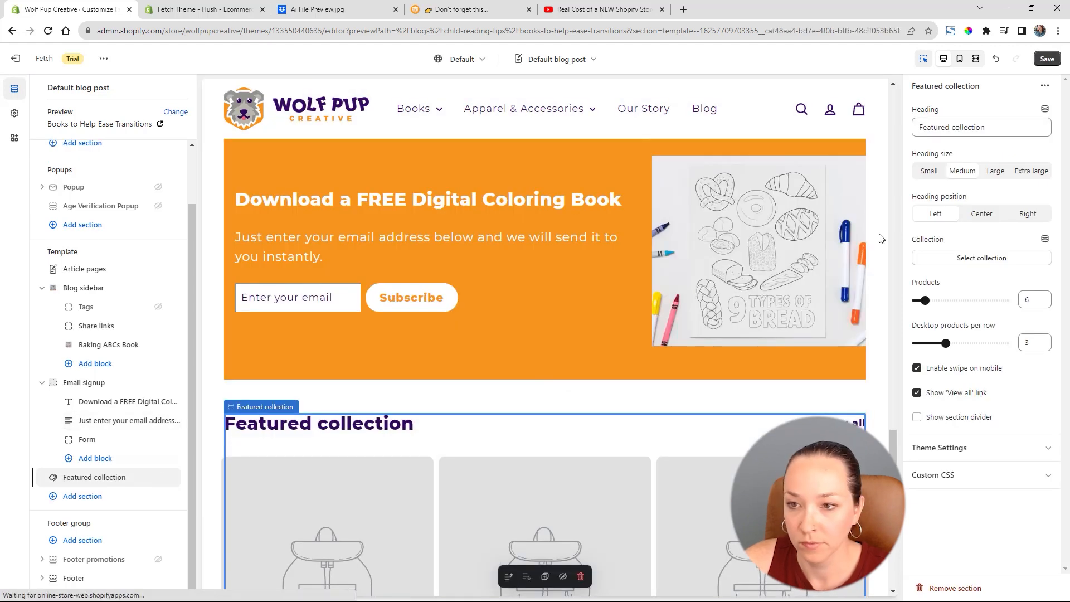
{"action": "left_click_drag", "start_coordinate": [995, 130], "coordinate": [681, 93]}
{"action": "type", "text": "Shop Best Sellers"}
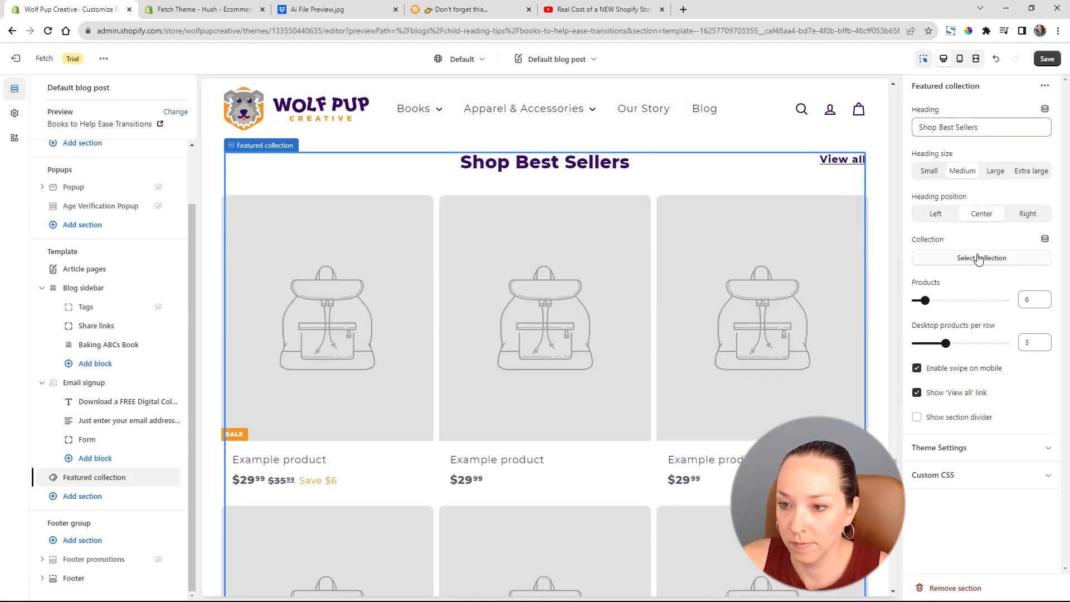
Show the Featured Products collection in the Featured collection section with 4 desktop products per row and no 'View all' link.
{"action": "left_click", "coordinate": [982, 257]}
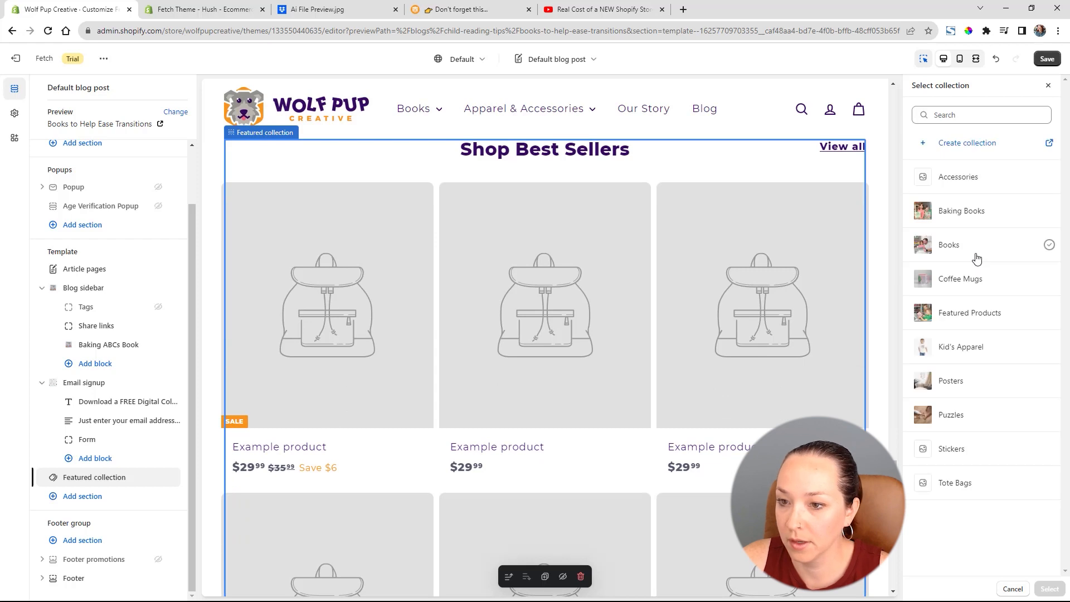
{"action": "left_click", "coordinate": [970, 312]}
{"action": "left_click", "coordinate": [1062, 591]}
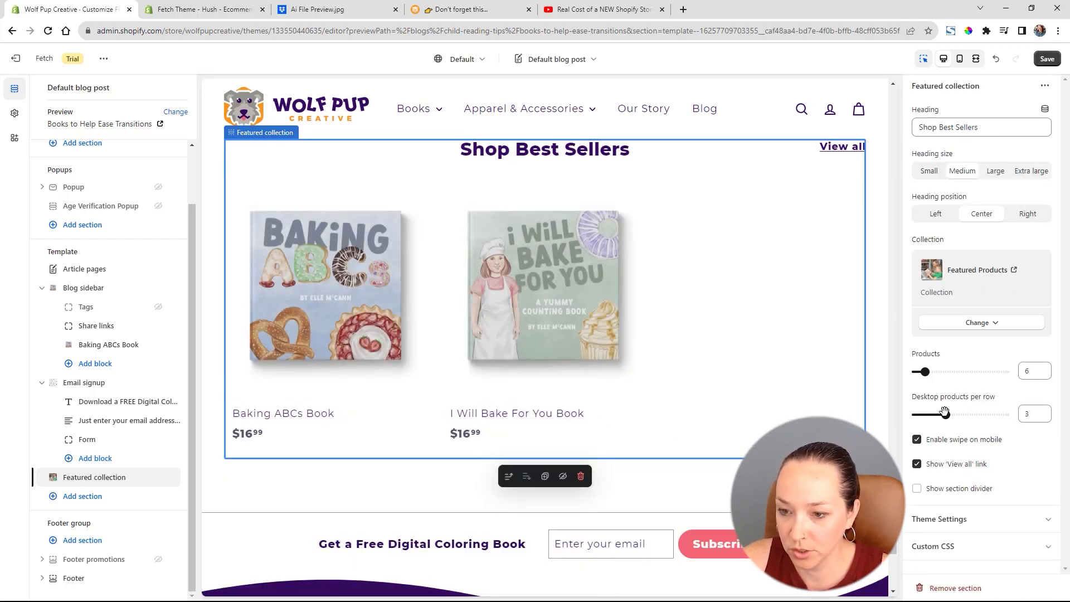
{"action": "left_click_drag", "start_coordinate": [945, 413], "coordinate": [975, 414]}
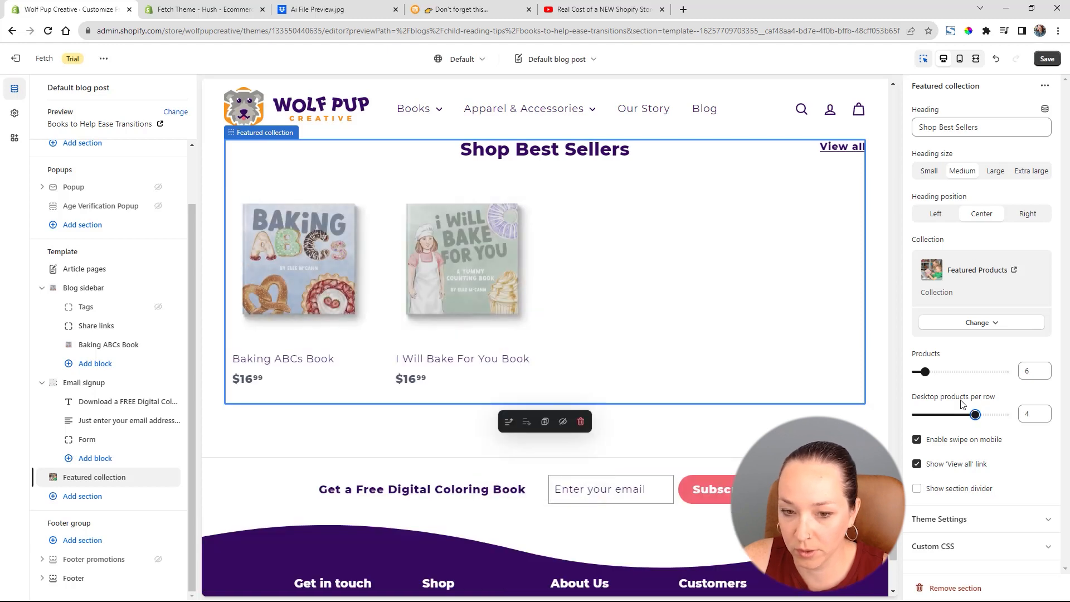
{"action": "left_click", "coordinate": [918, 464]}
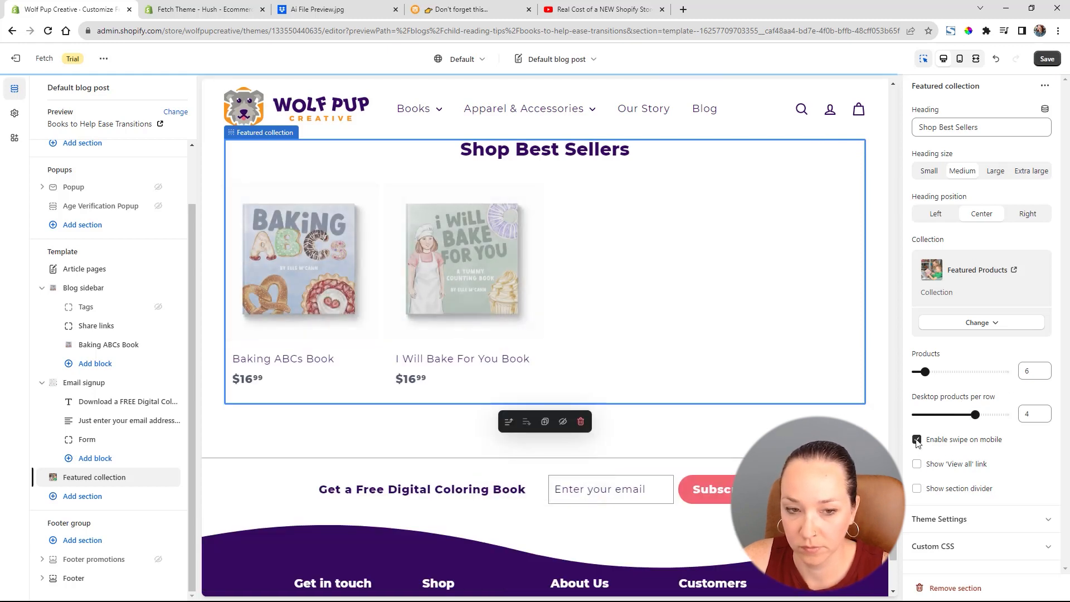
Review the blog post preview from the best sellers and footer back up through the email signup and article to the sidebar.
{"action": "scroll", "coordinate": [591, 387], "scroll_direction": "up", "scroll_amount": 5}
{"action": "scroll", "coordinate": [602, 383], "scroll_direction": "down", "scroll_amount": 5}
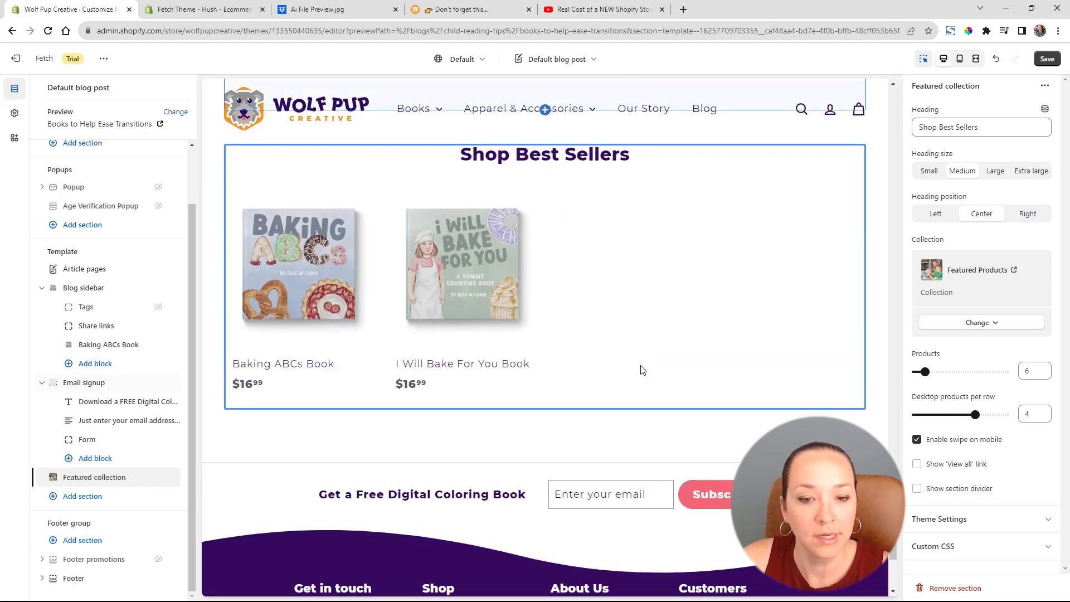
{"action": "scroll", "coordinate": [640, 368], "scroll_direction": "up", "scroll_amount": 8}
{"action": "scroll", "coordinate": [643, 370], "scroll_direction": "up", "scroll_amount": 4}
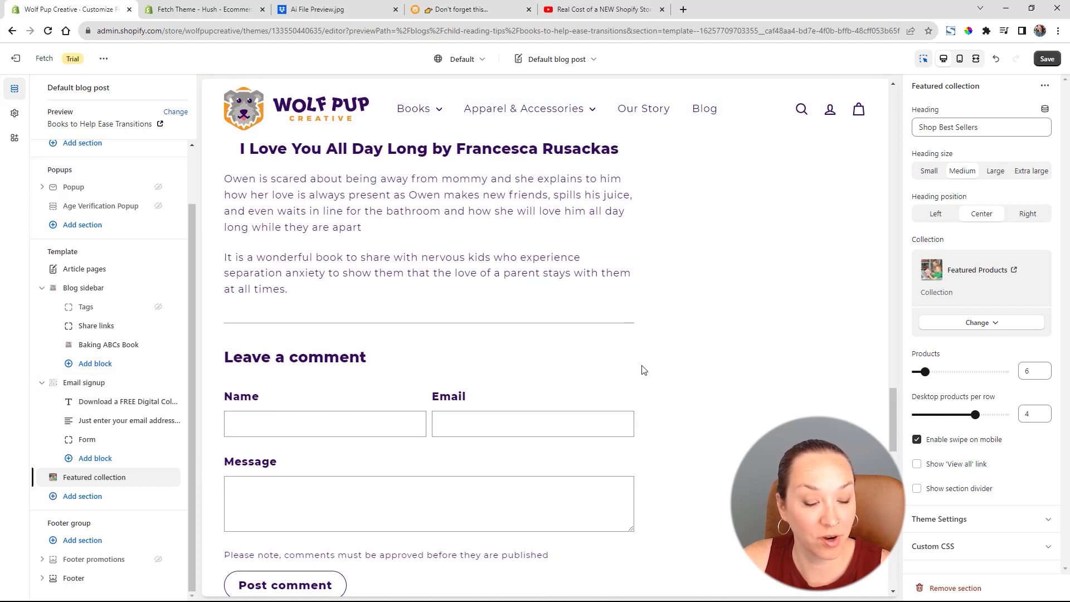
{"action": "scroll", "coordinate": [644, 370], "scroll_direction": "down", "scroll_amount": 12}
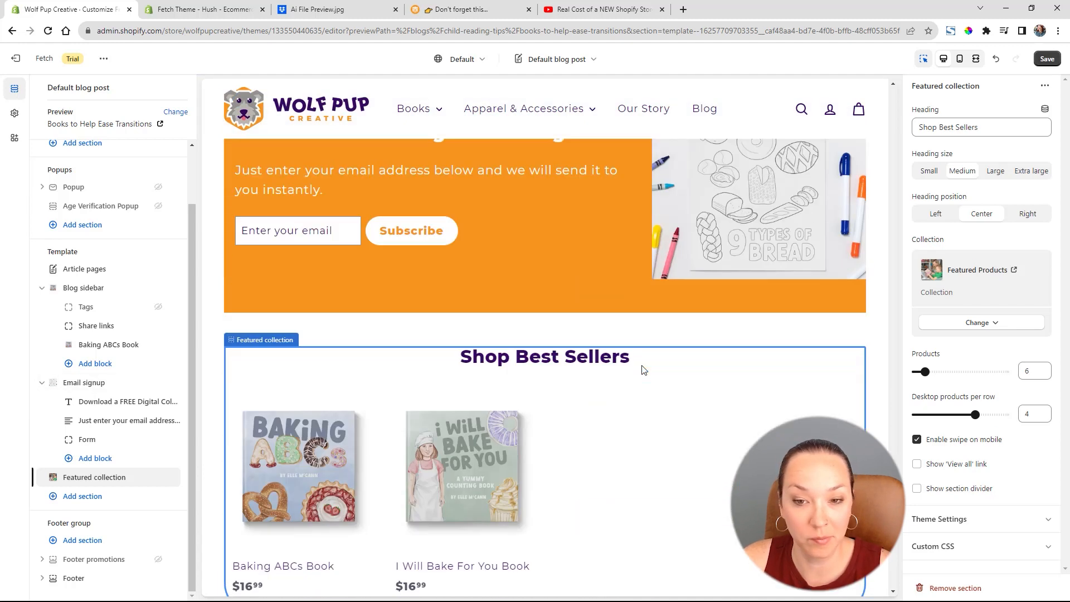
{"action": "scroll", "coordinate": [644, 370], "scroll_direction": "down", "scroll_amount": 1}
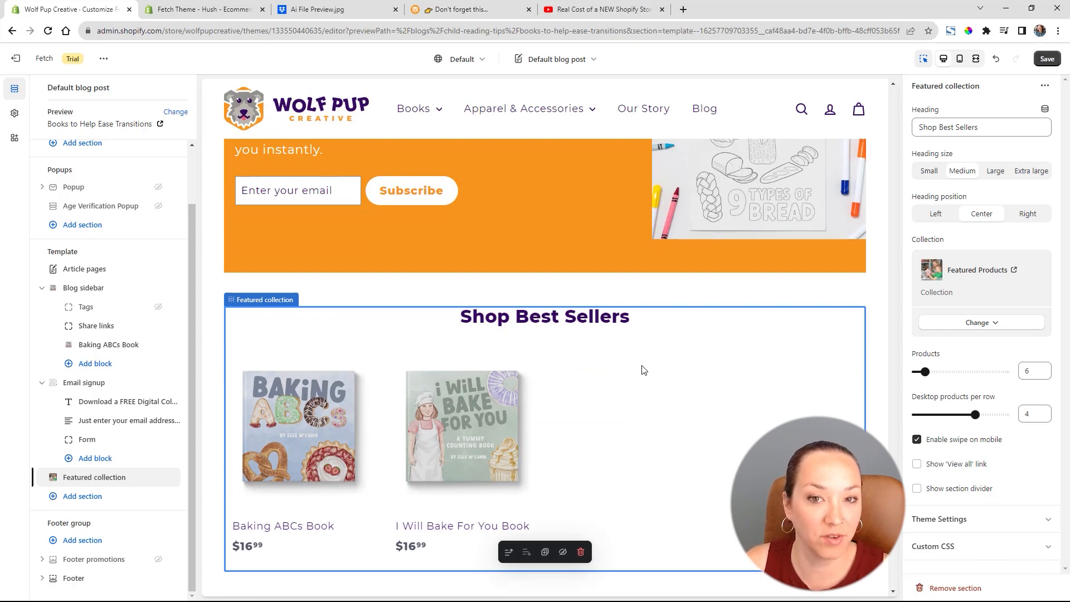
{"action": "scroll", "coordinate": [617, 340], "scroll_direction": "down", "scroll_amount": 5}
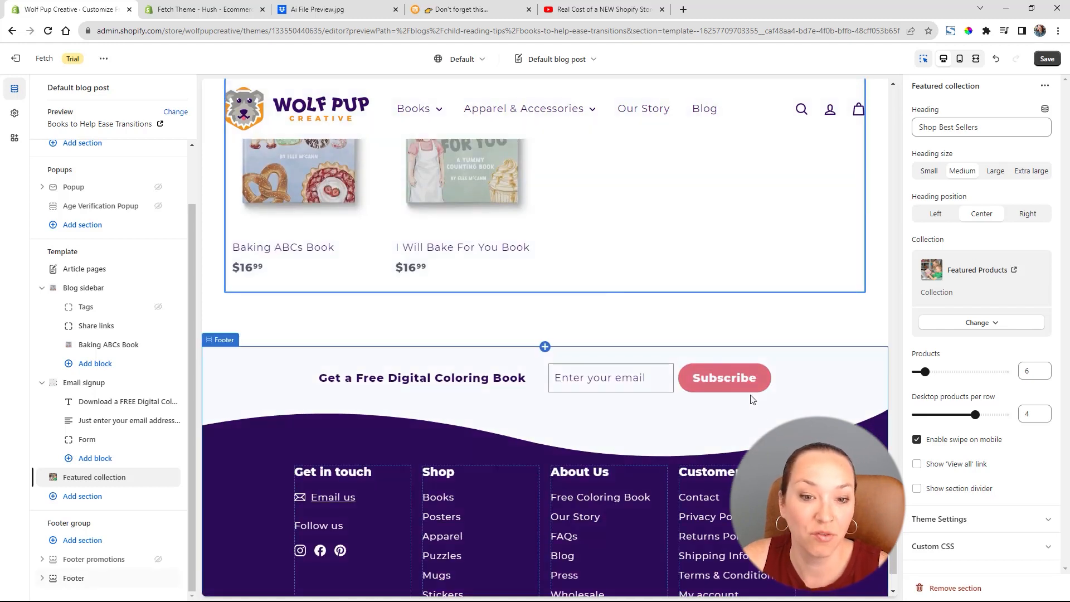
{"action": "scroll", "coordinate": [751, 399], "scroll_direction": "up", "scroll_amount": 12}
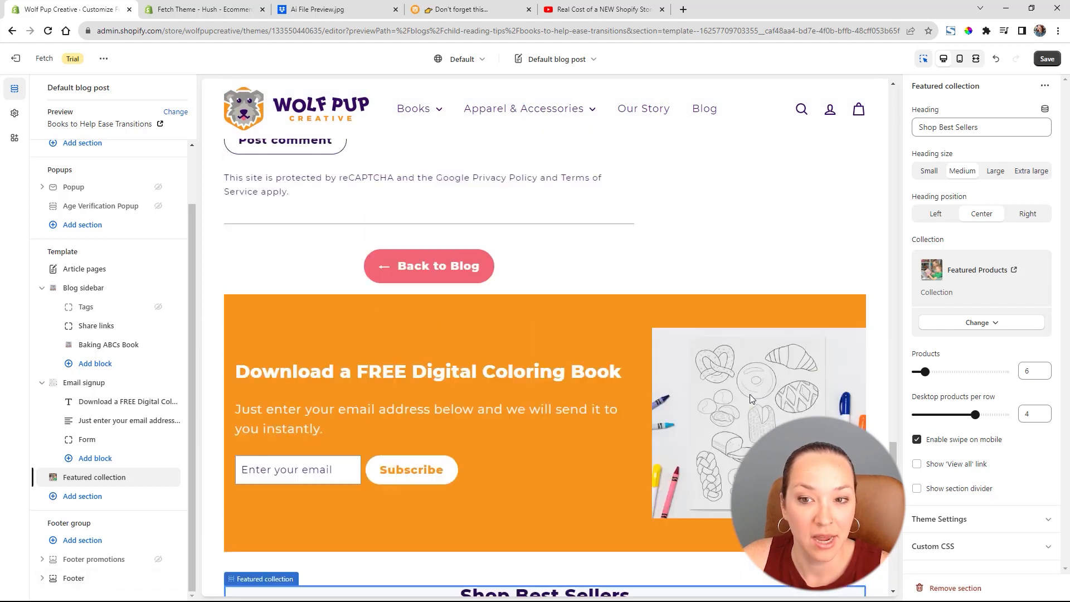
{"action": "scroll", "coordinate": [751, 399], "scroll_direction": "up", "scroll_amount": 15}
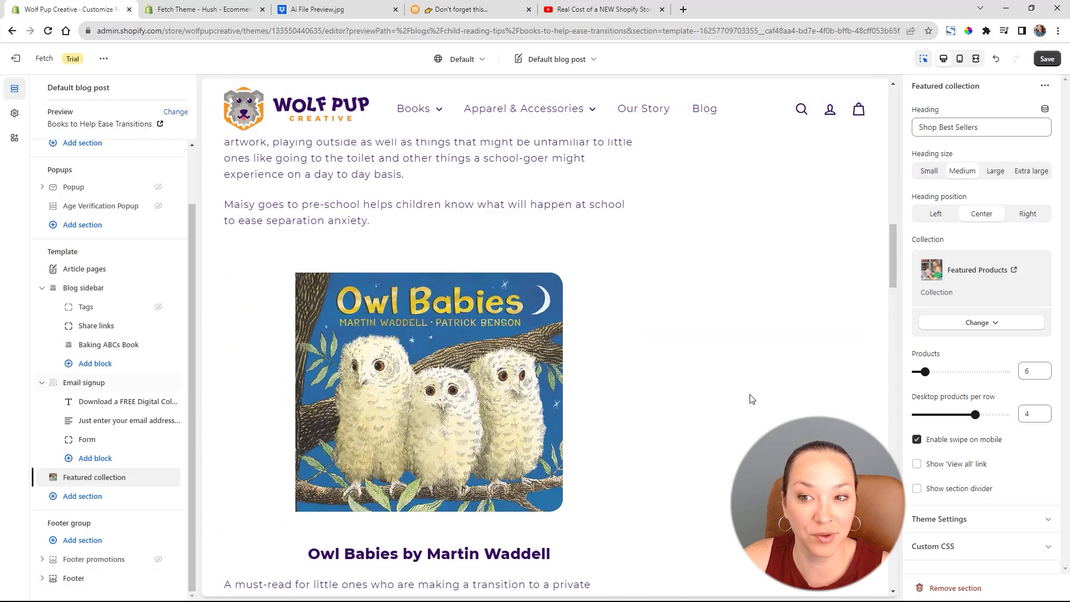
{"action": "scroll", "coordinate": [751, 399], "scroll_direction": "up", "scroll_amount": 8}
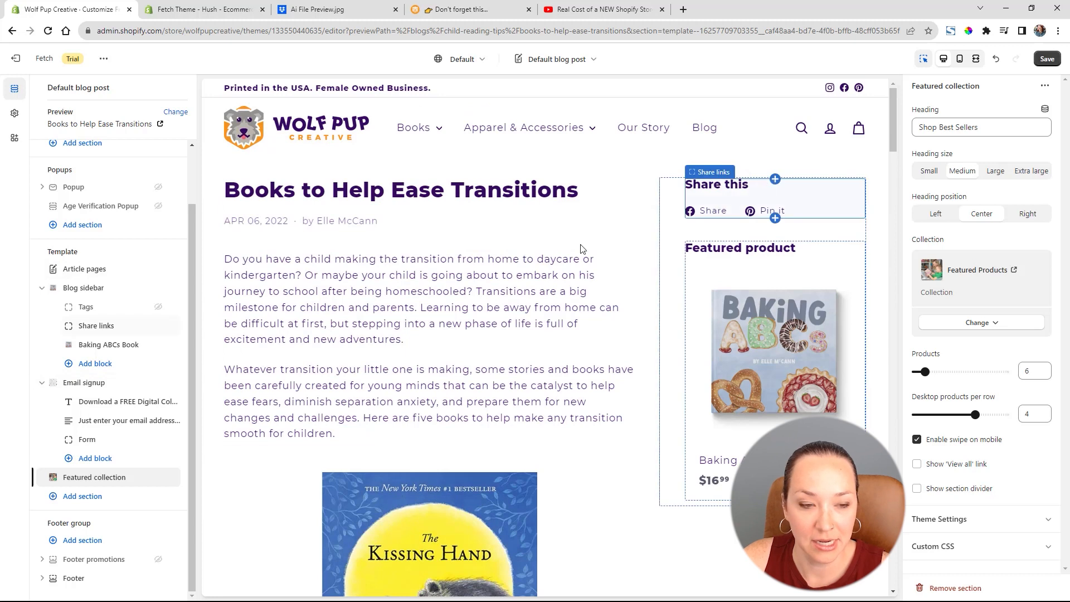
Move the Baking ABCs Book block above Share links in the Blog sidebar and add a Featured article block showing "Choosing the Perfect Book for Your Child".
{"action": "mouse_move", "coordinate": [165, 345]}
{"action": "left_mouse_down"}
{"action": "mouse_move", "coordinate": [175, 345]}
{"action": "mouse_move", "coordinate": [168, 326]}
{"action": "left_mouse_up"}
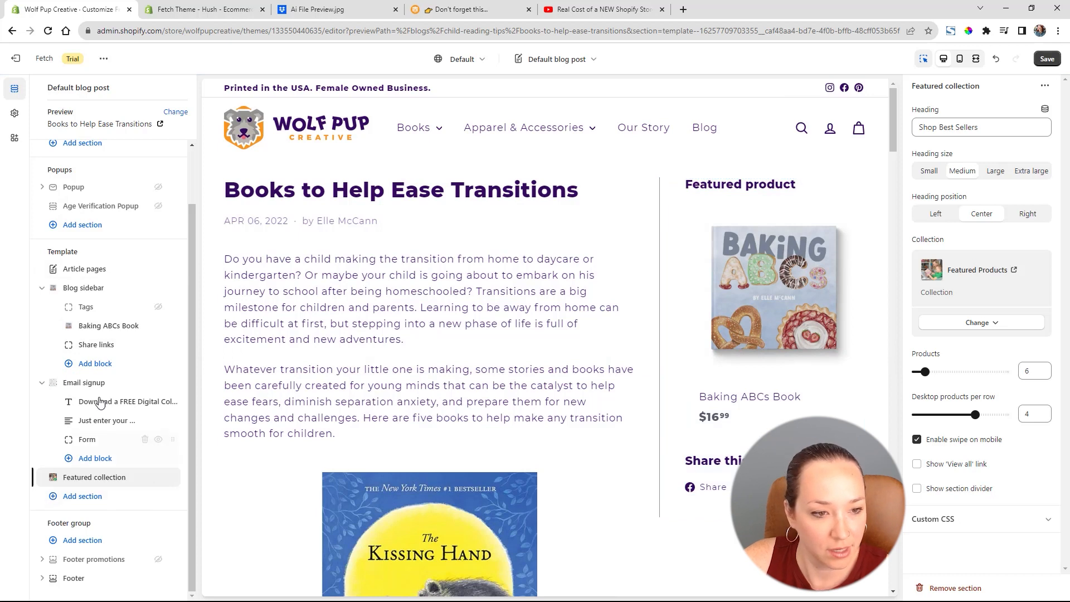
{"action": "left_click", "coordinate": [96, 364]}
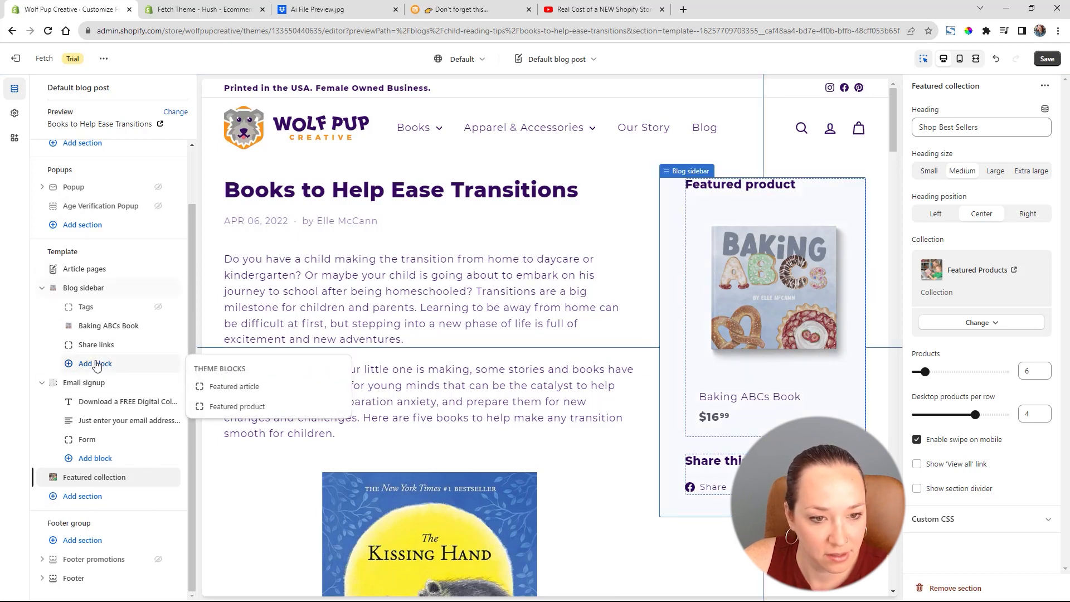
{"action": "left_click", "coordinate": [251, 388]}
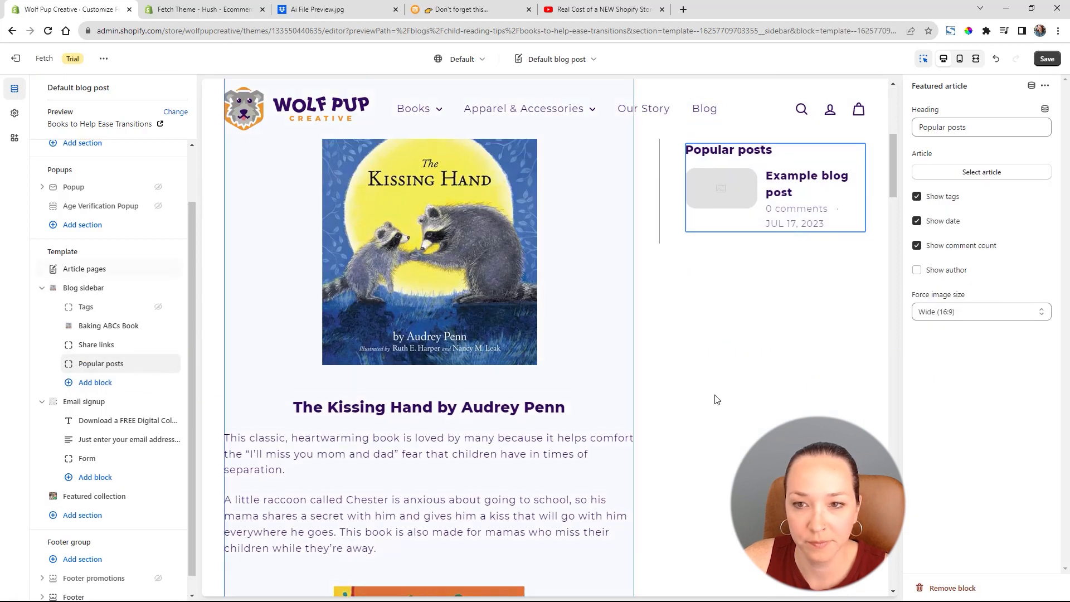
{"action": "left_click", "coordinate": [979, 174]}
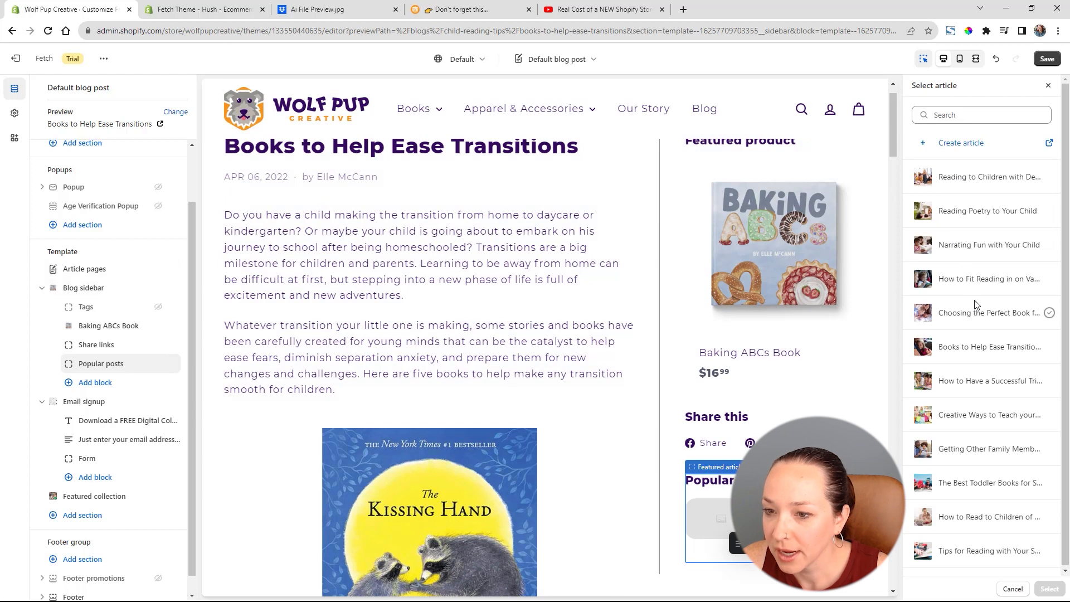
{"action": "left_click", "coordinate": [998, 317]}
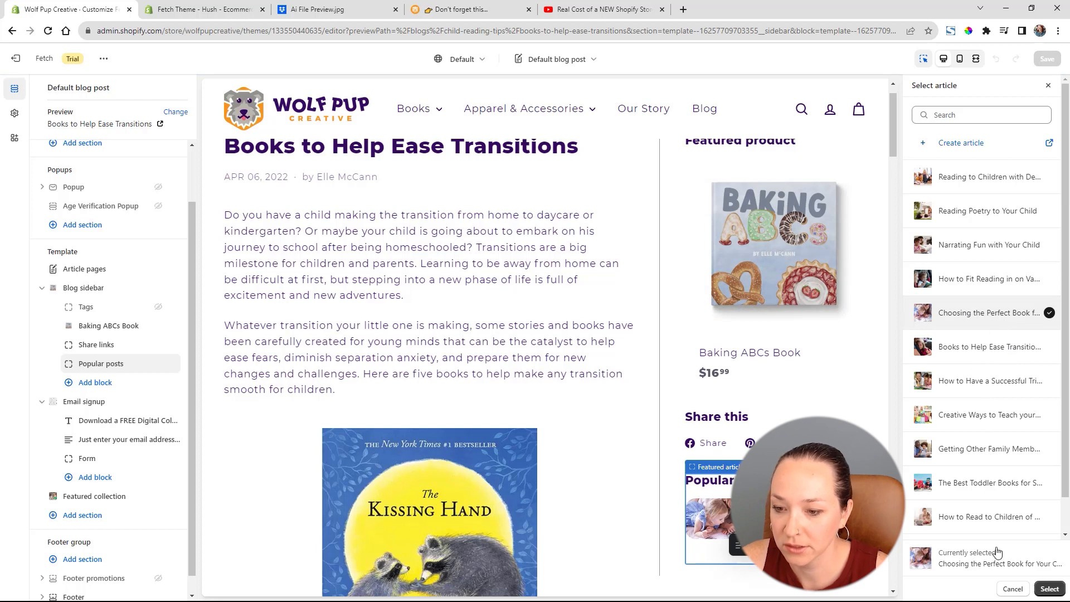
{"action": "left_click", "coordinate": [1050, 589]}
Hide the tags, date and comment count in the Featured article block and force its image size to Square (1:1).
{"action": "left_click", "coordinate": [917, 292]}
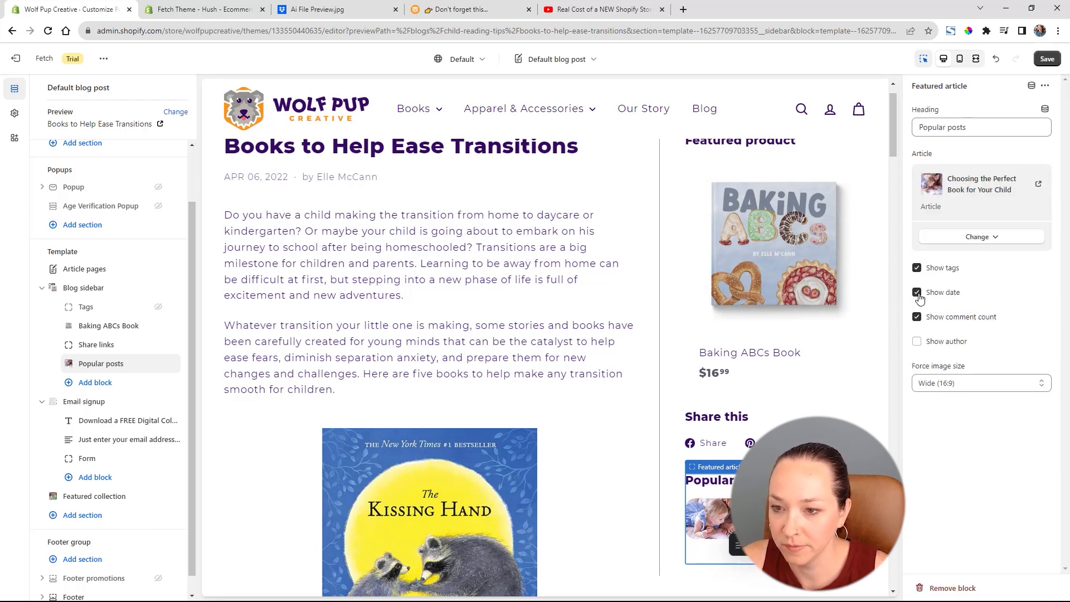
{"action": "left_click", "coordinate": [917, 268]}
{"action": "left_click", "coordinate": [917, 317]}
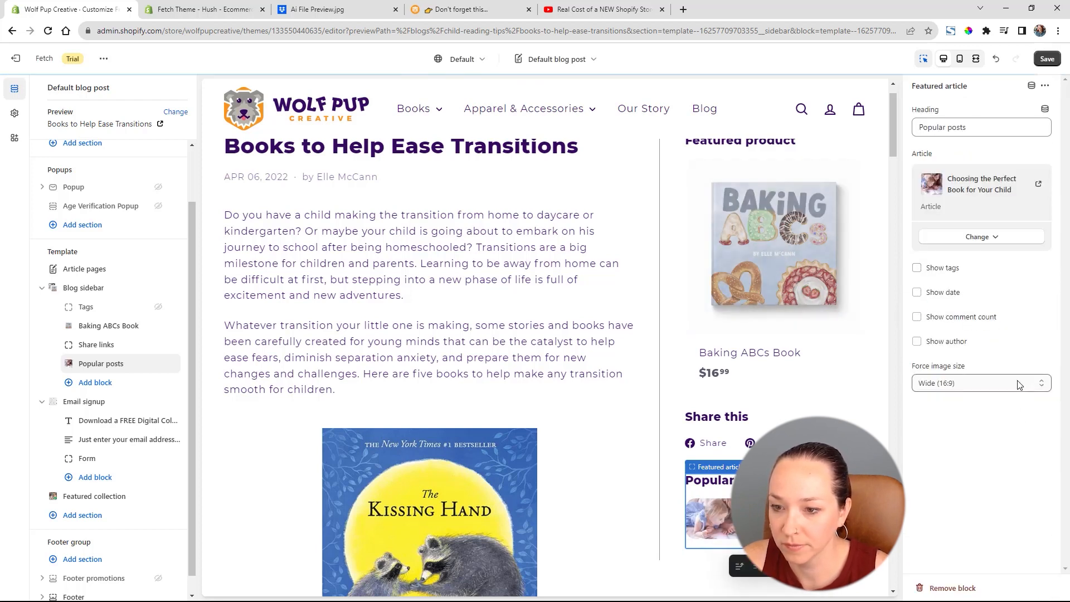
{"action": "left_click", "coordinate": [1022, 383]}
{"action": "left_click", "coordinate": [1004, 408]}
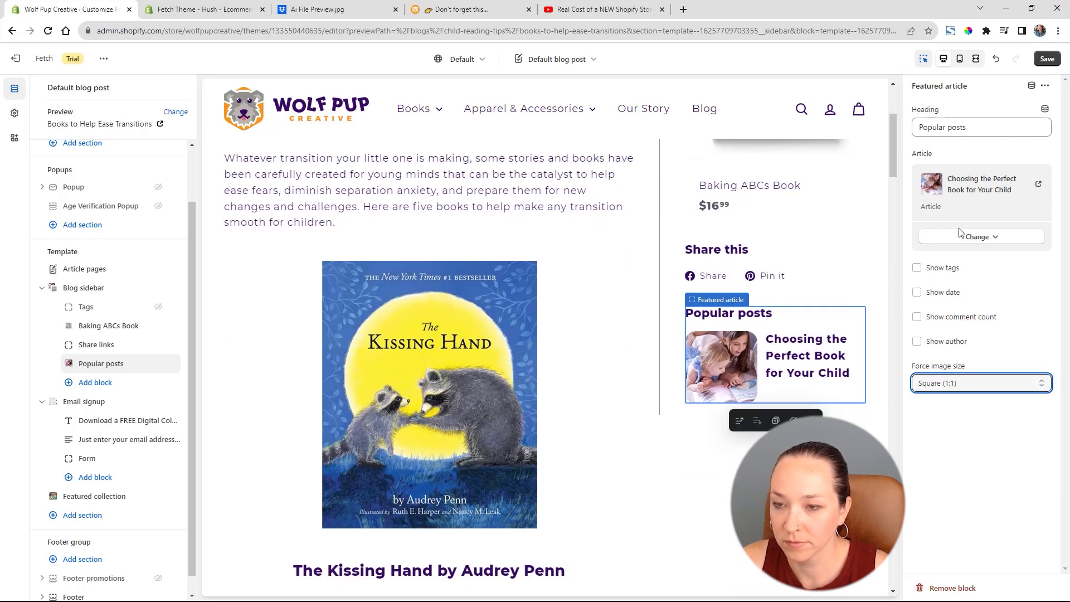
Change the Featured article block's heading to "Related Article" and save the template.
{"action": "left_click", "coordinate": [1003, 127]}
{"action": "triple_click", "coordinate": [1003, 127]}
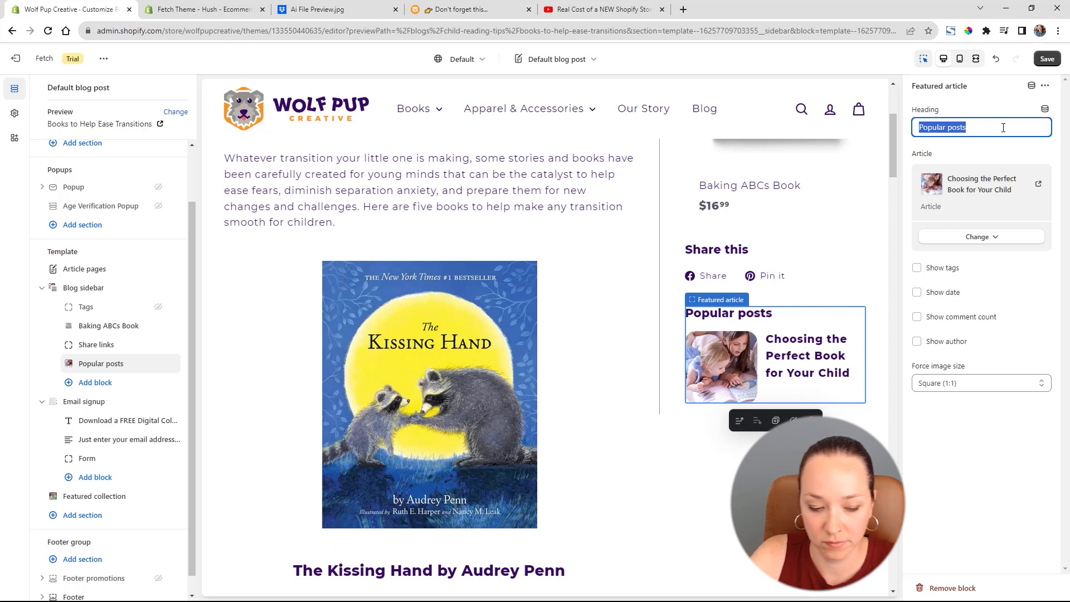
{"action": "type", "text": "Related"}
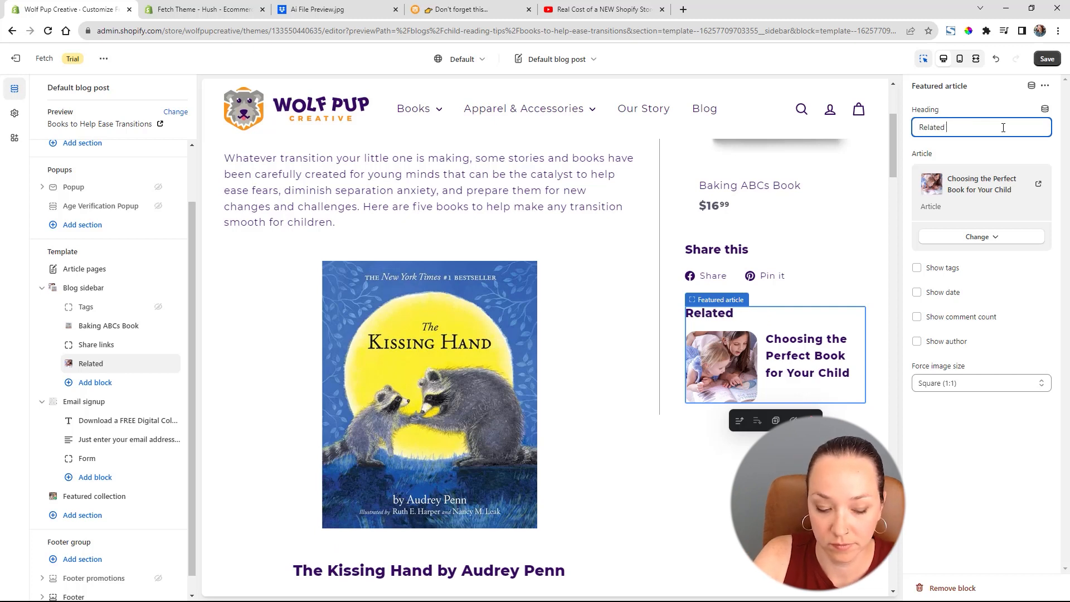
{"action": "type", "text": " Article"}
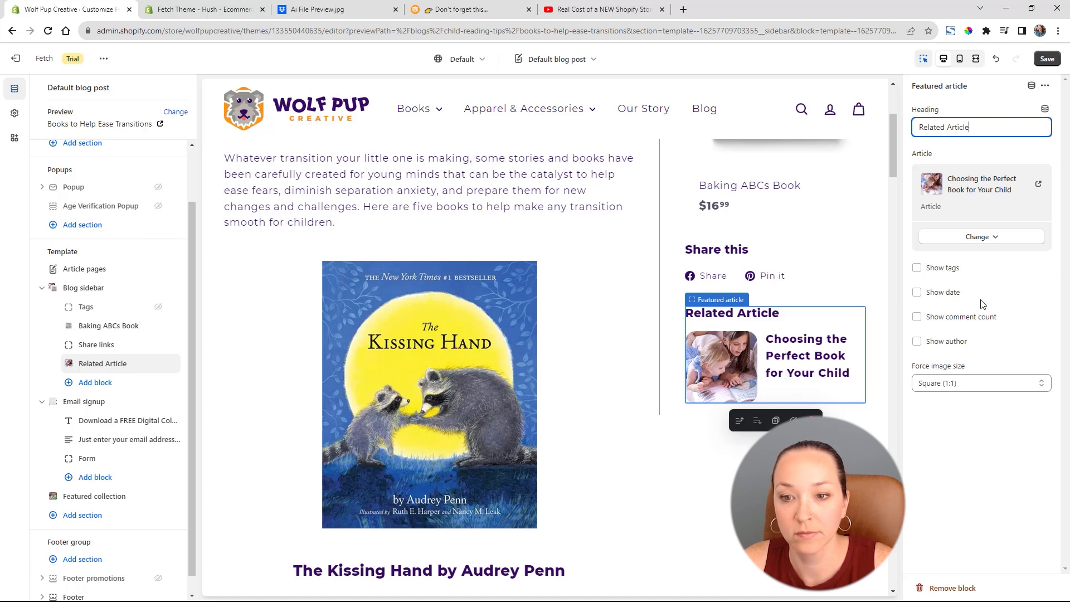
{"action": "left_click", "coordinate": [1013, 451]}
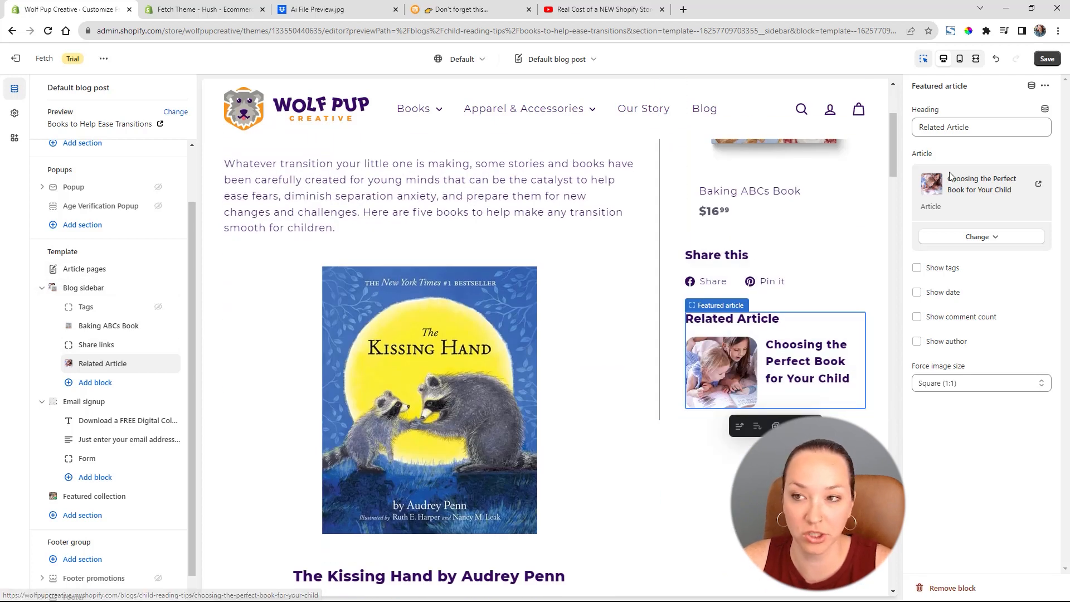
{"action": "key", "text": "ctrl+s"}
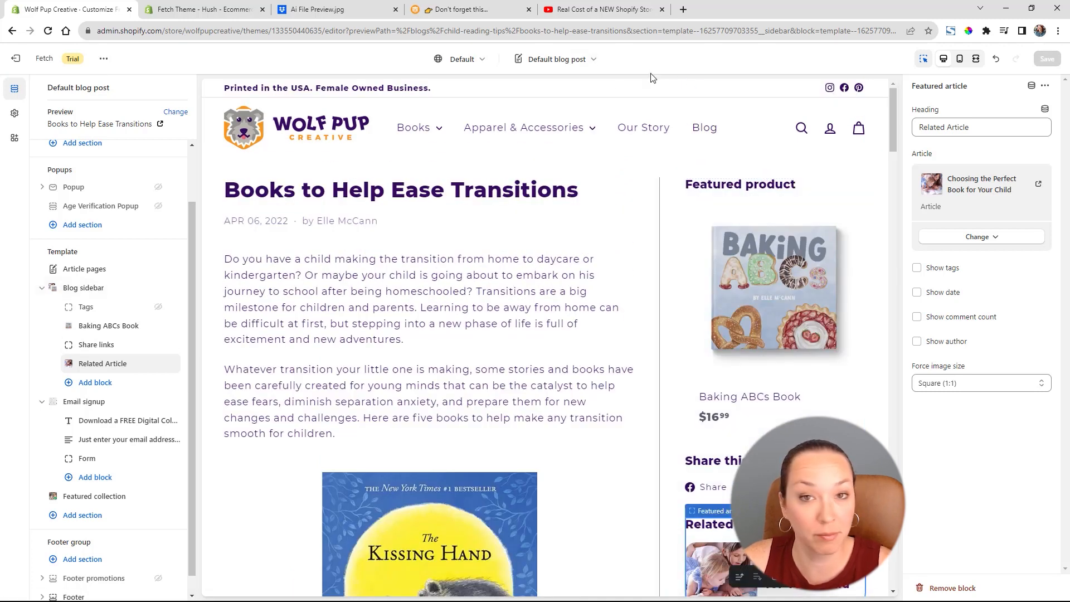
Open the Cart template and examine its Cart page and Recently viewed sections and the sections that can be added.
{"action": "left_click", "coordinate": [581, 61]}
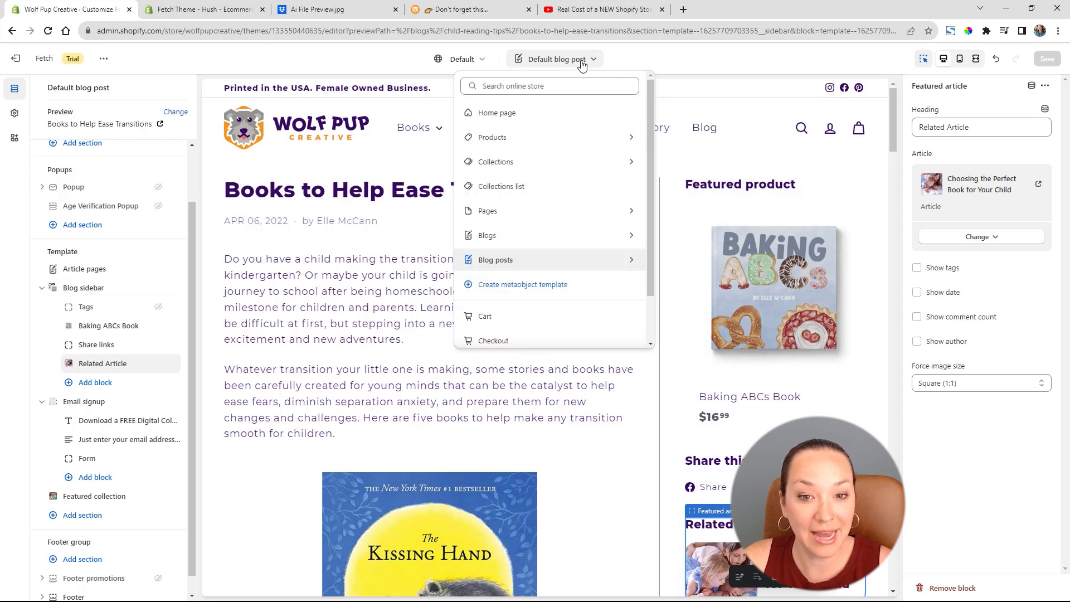
{"action": "scroll", "coordinate": [548, 257], "scroll_direction": "down", "scroll_amount": 1}
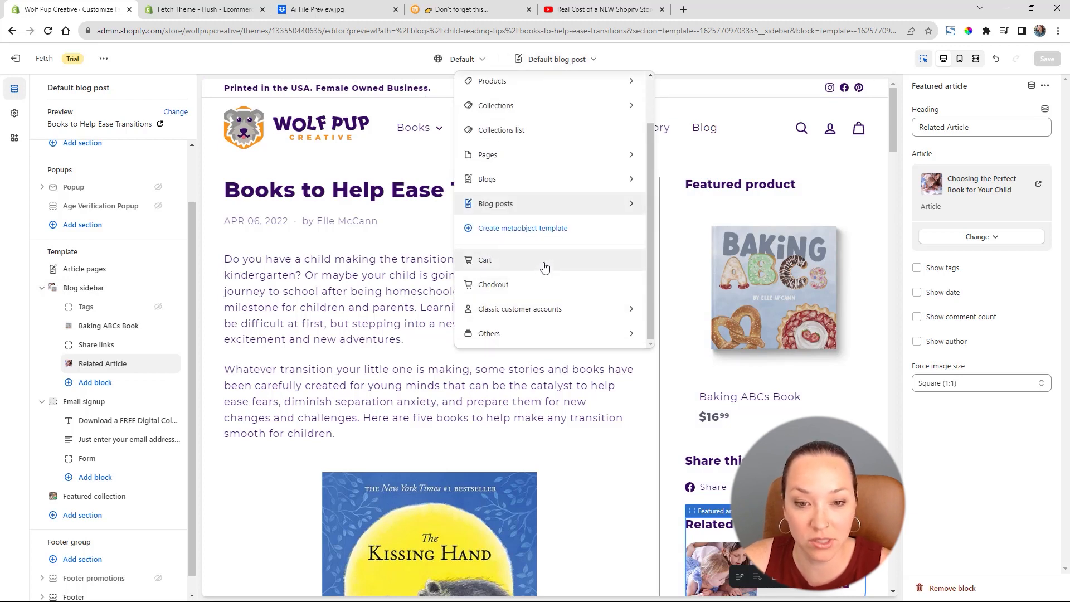
{"action": "left_click", "coordinate": [544, 266]}
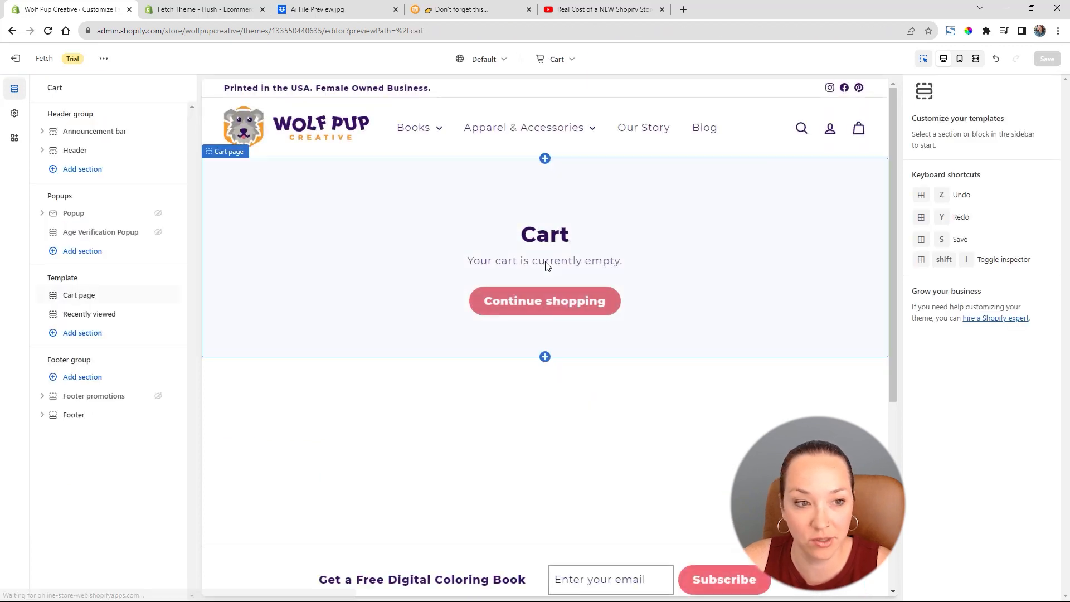
{"action": "left_click", "coordinate": [111, 302]}
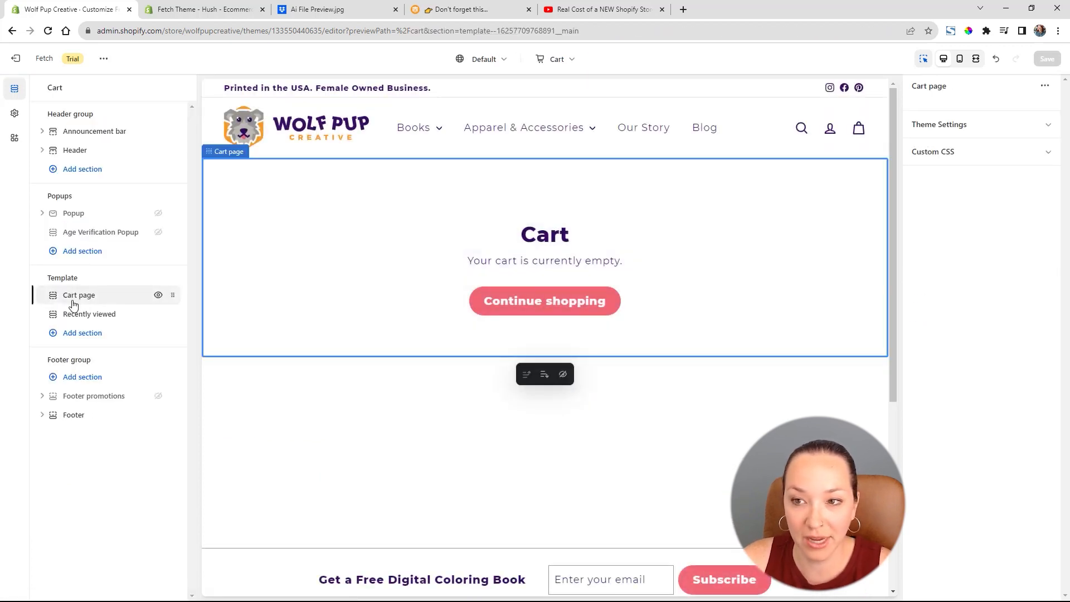
{"action": "left_click", "coordinate": [107, 314]}
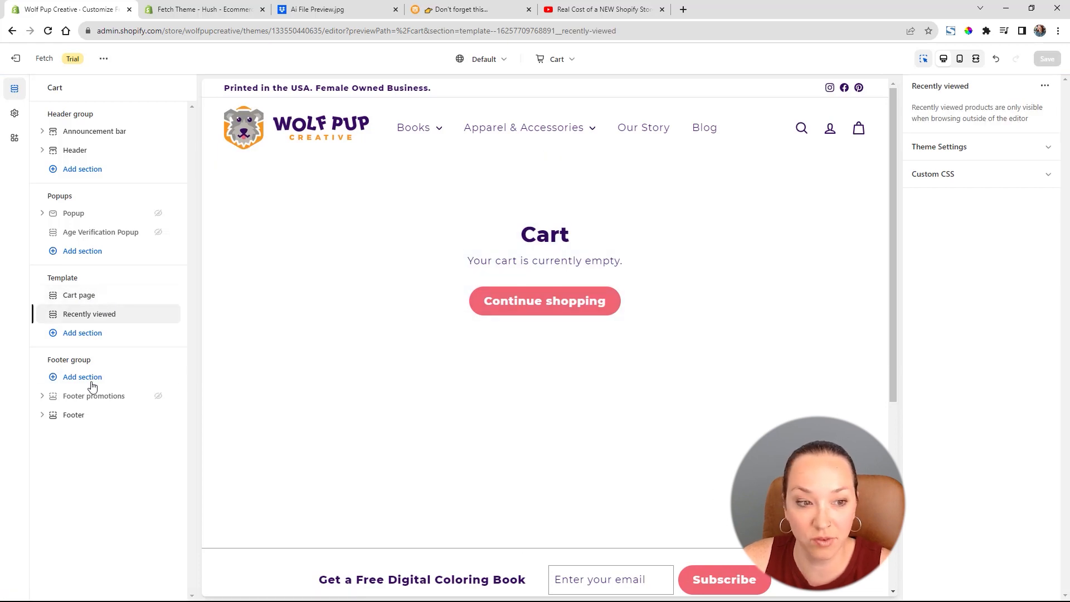
{"action": "left_click", "coordinate": [94, 338]}
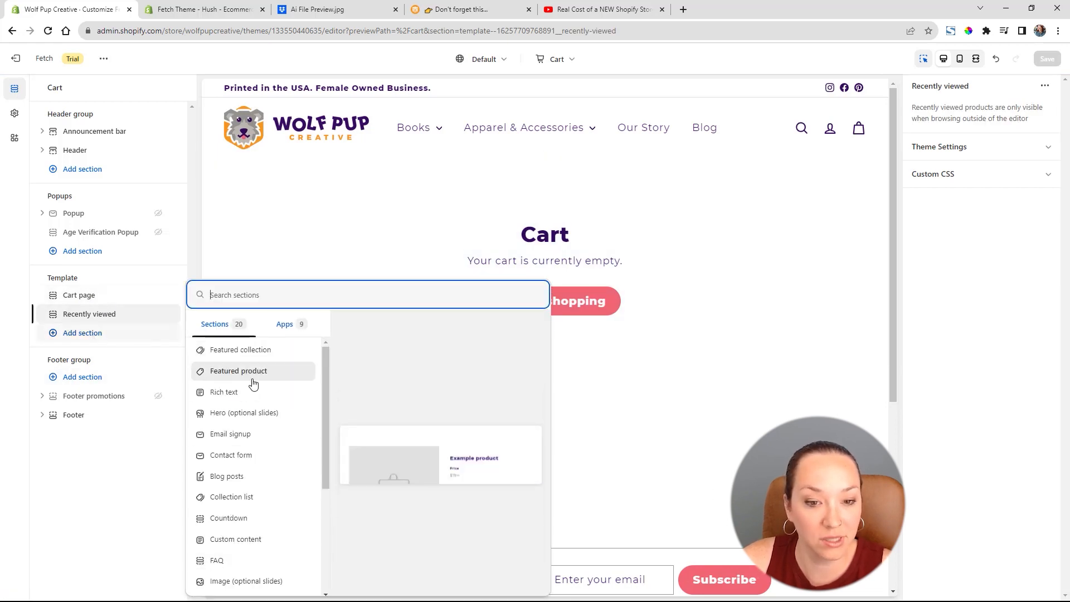
{"action": "left_click", "coordinate": [118, 493]}
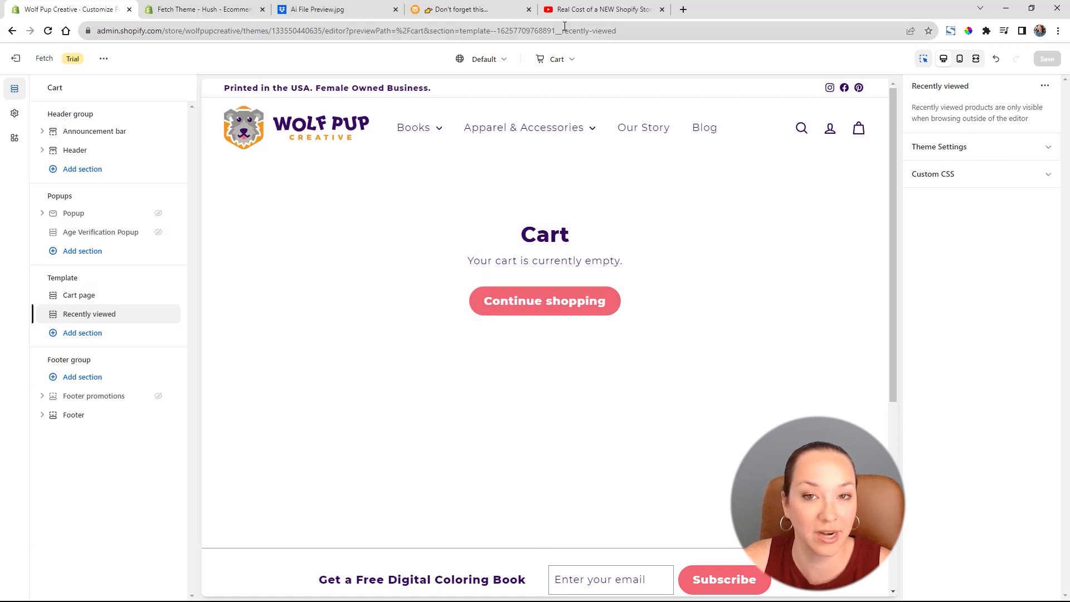
Switch to the Checkout page and review its preview down to the shipping address form and policy links.
{"action": "left_click", "coordinate": [556, 60]}
{"action": "scroll", "coordinate": [557, 251], "scroll_direction": "down", "scroll_amount": 1}
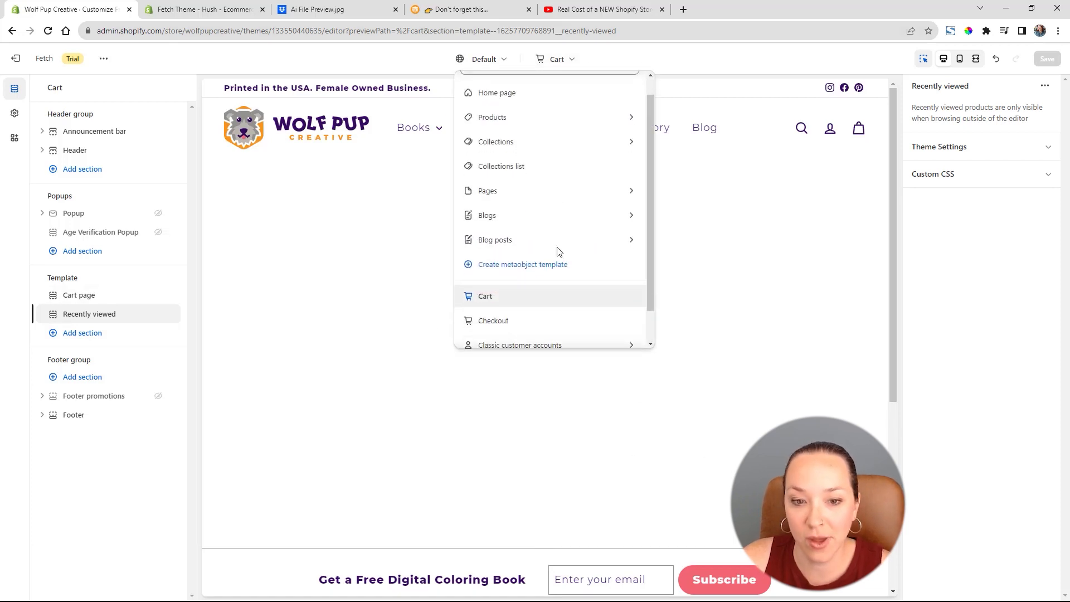
{"action": "left_click", "coordinate": [521, 289]}
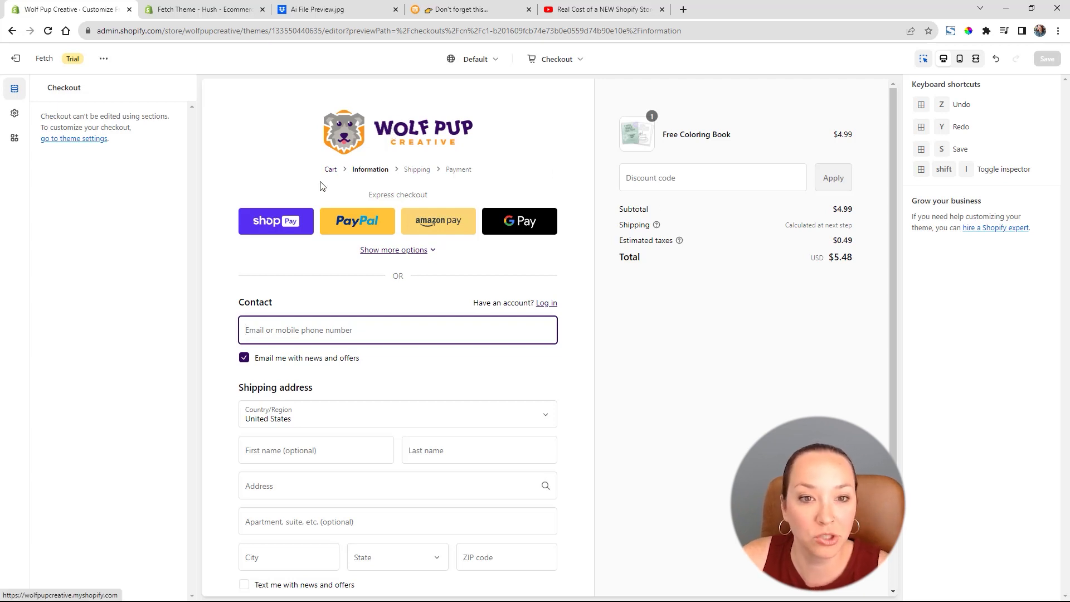
{"action": "scroll", "coordinate": [487, 249], "scroll_direction": "down", "scroll_amount": 2}
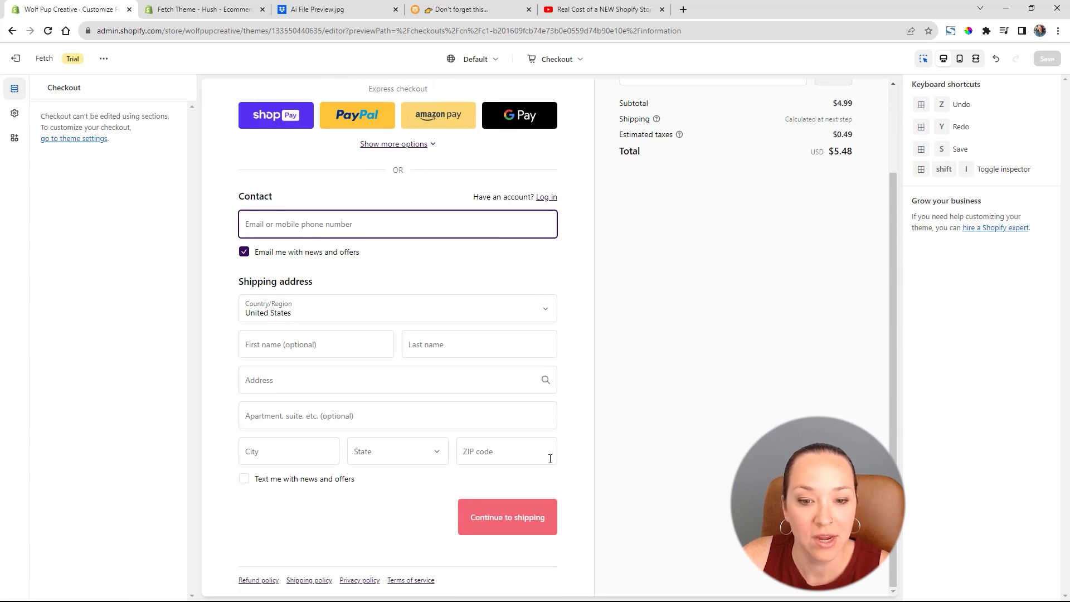
Review the theme's Checkout settings for logo, main content area, order summary, typography and colors against the checkout preview.
{"action": "left_click", "coordinate": [14, 114]}
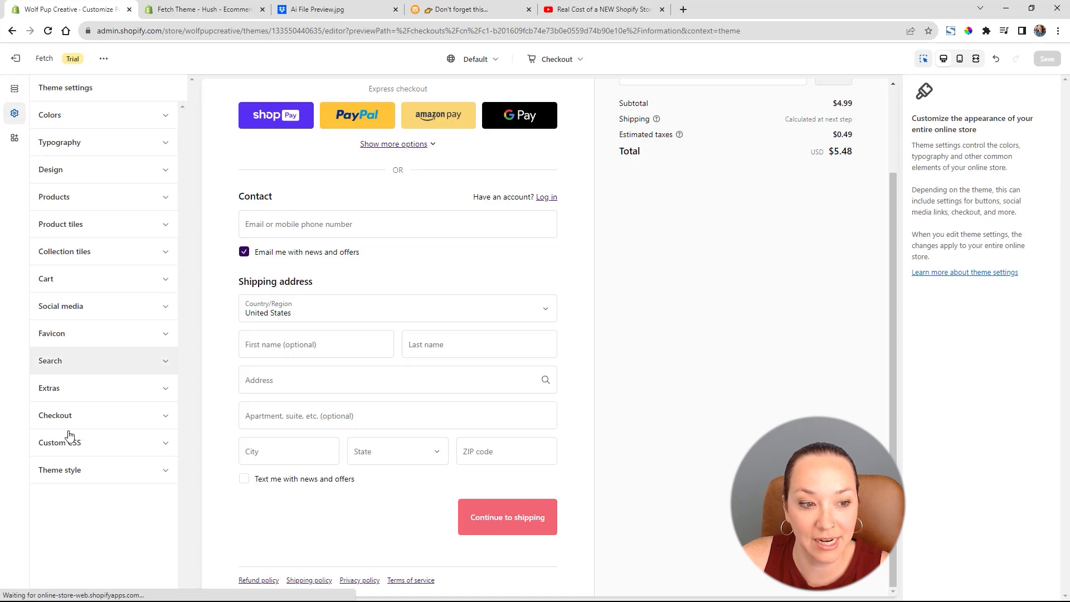
{"action": "left_click", "coordinate": [95, 425]}
{"action": "scroll", "coordinate": [112, 422], "scroll_direction": "down", "scroll_amount": 7}
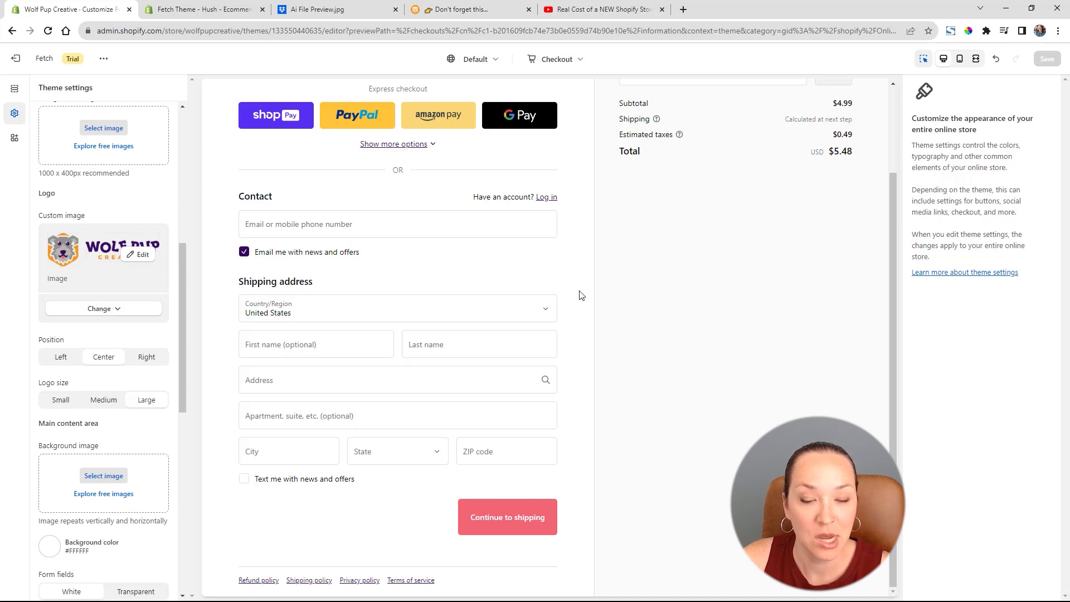
{"action": "scroll", "coordinate": [581, 296], "scroll_direction": "up", "scroll_amount": 2}
{"action": "scroll", "coordinate": [620, 300], "scroll_direction": "down", "scroll_amount": 2}
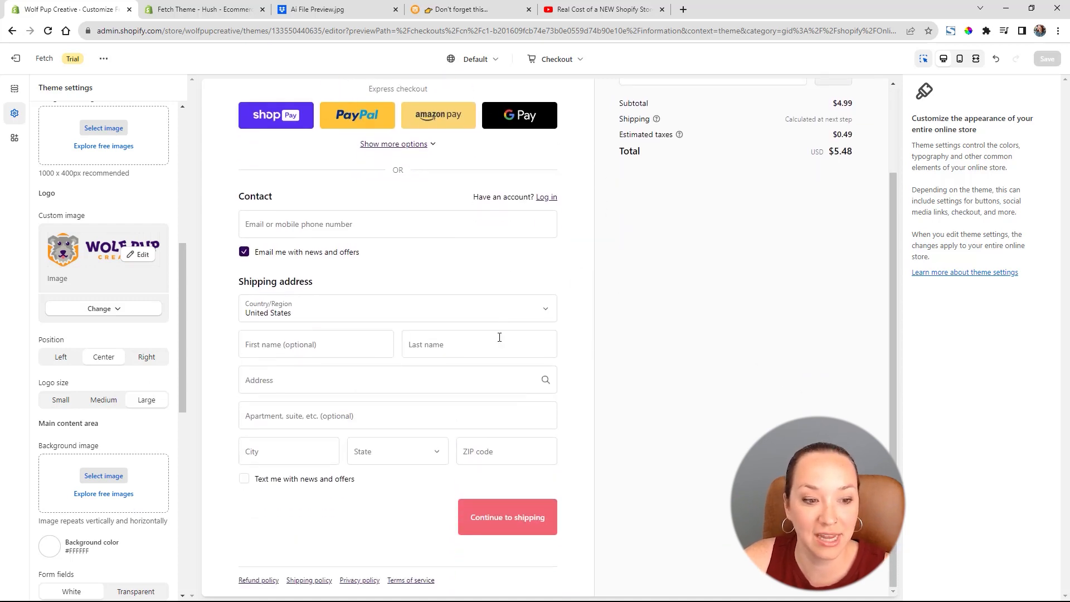
{"action": "scroll", "coordinate": [95, 520], "scroll_direction": "down", "scroll_amount": 3}
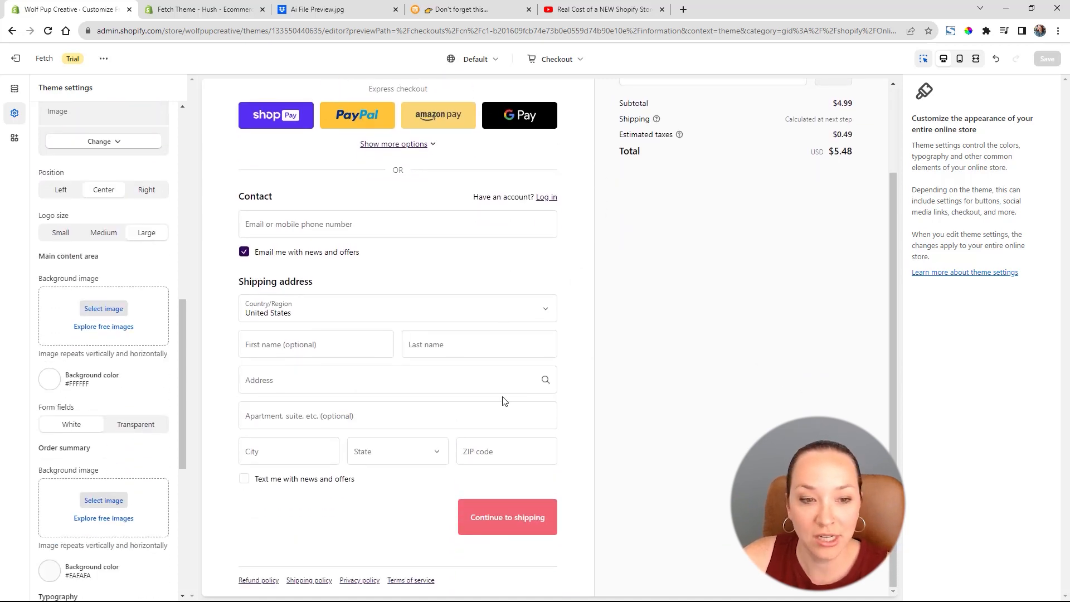
{"action": "scroll", "coordinate": [95, 558], "scroll_direction": "down", "scroll_amount": 4}
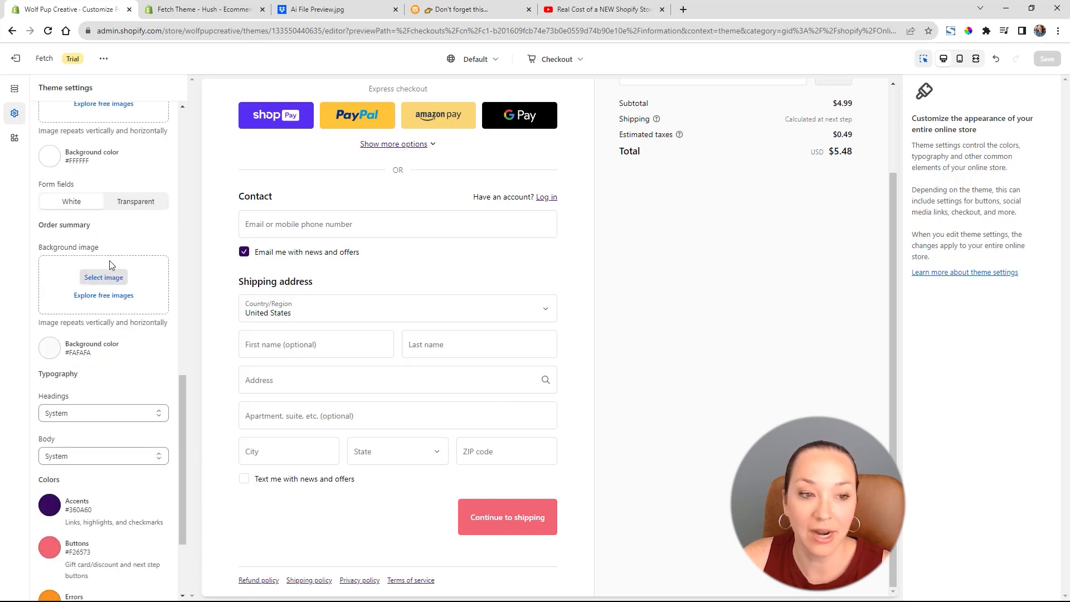
{"action": "scroll", "coordinate": [114, 305], "scroll_direction": "down", "scroll_amount": 2}
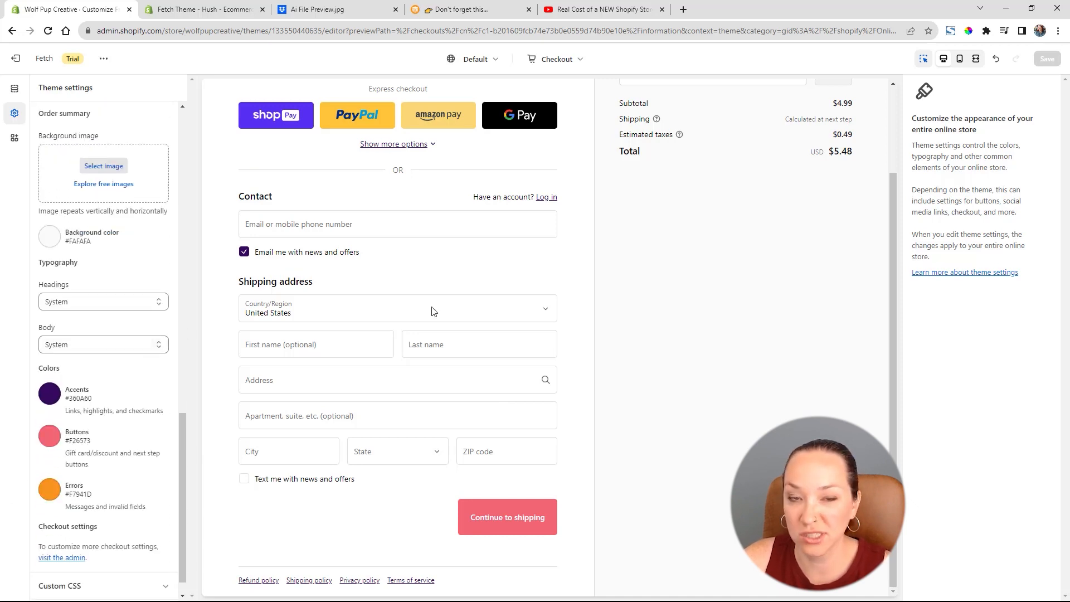
{"action": "scroll", "coordinate": [514, 308], "scroll_direction": "up", "scroll_amount": 2}
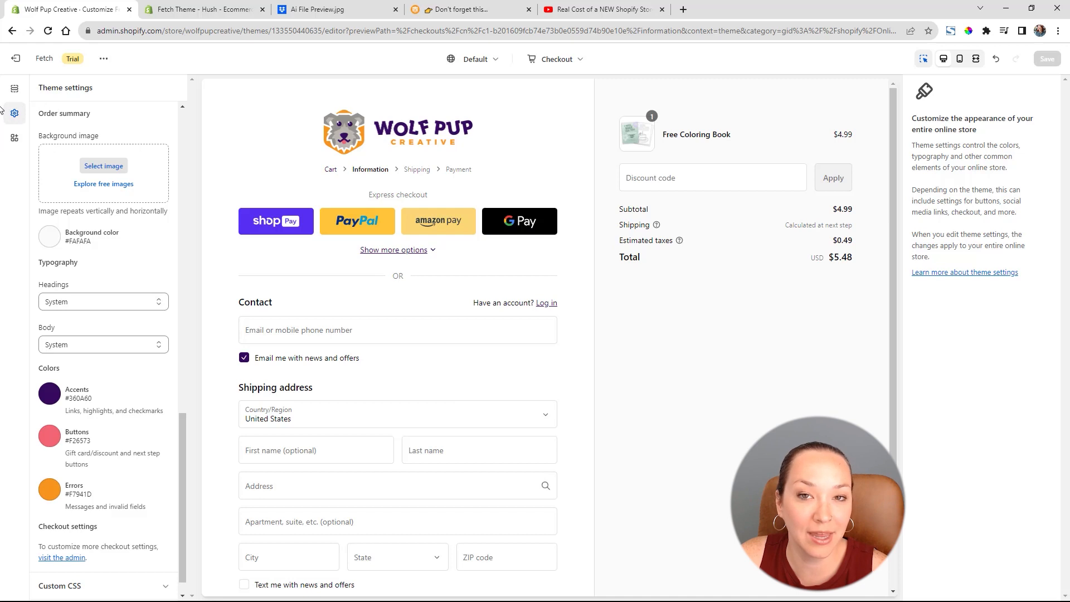
Open the theme's app embeds to examine which apps can be enabled.
{"action": "left_click", "coordinate": [16, 144]}
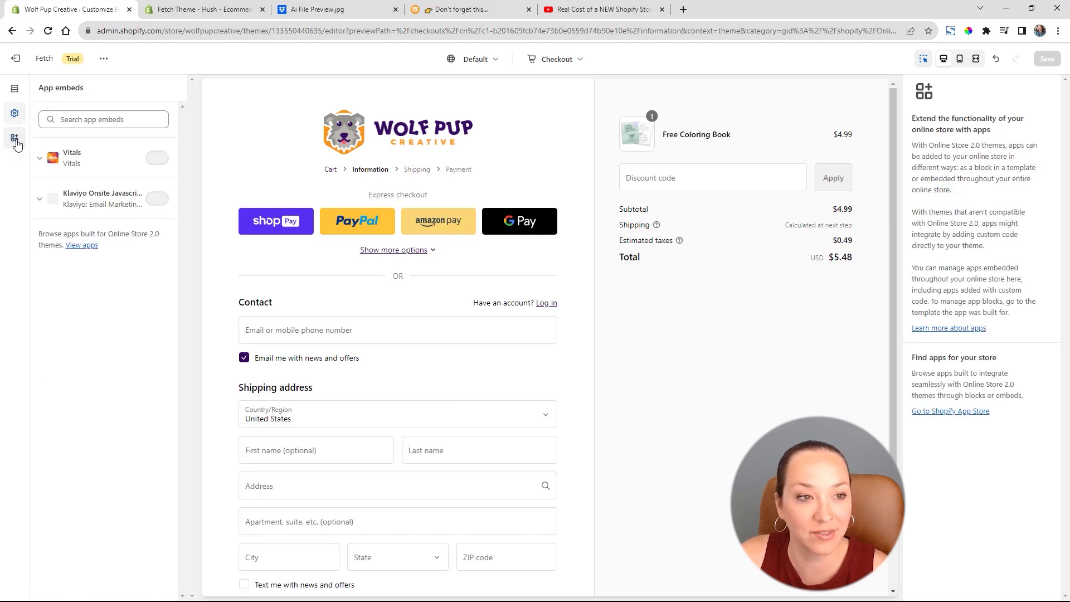